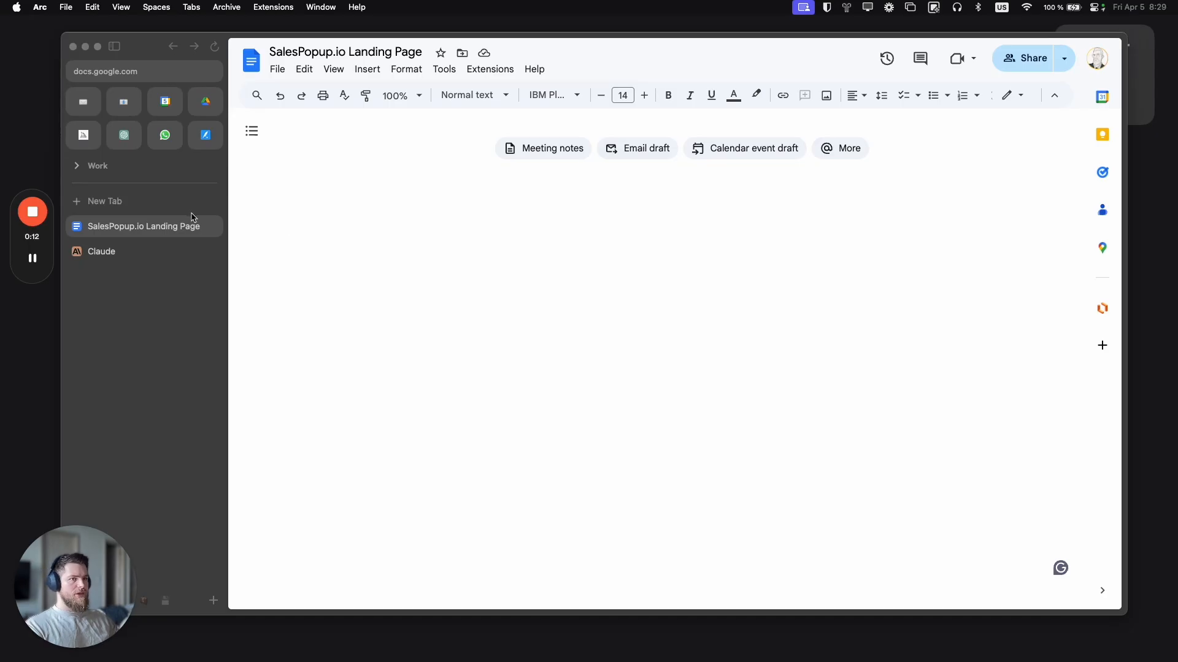
Step: Open talknotes.io in a new tab to examine its landing page's hero section, and close the tab when done
{"action": "left_click", "coordinate": [164, 199]}
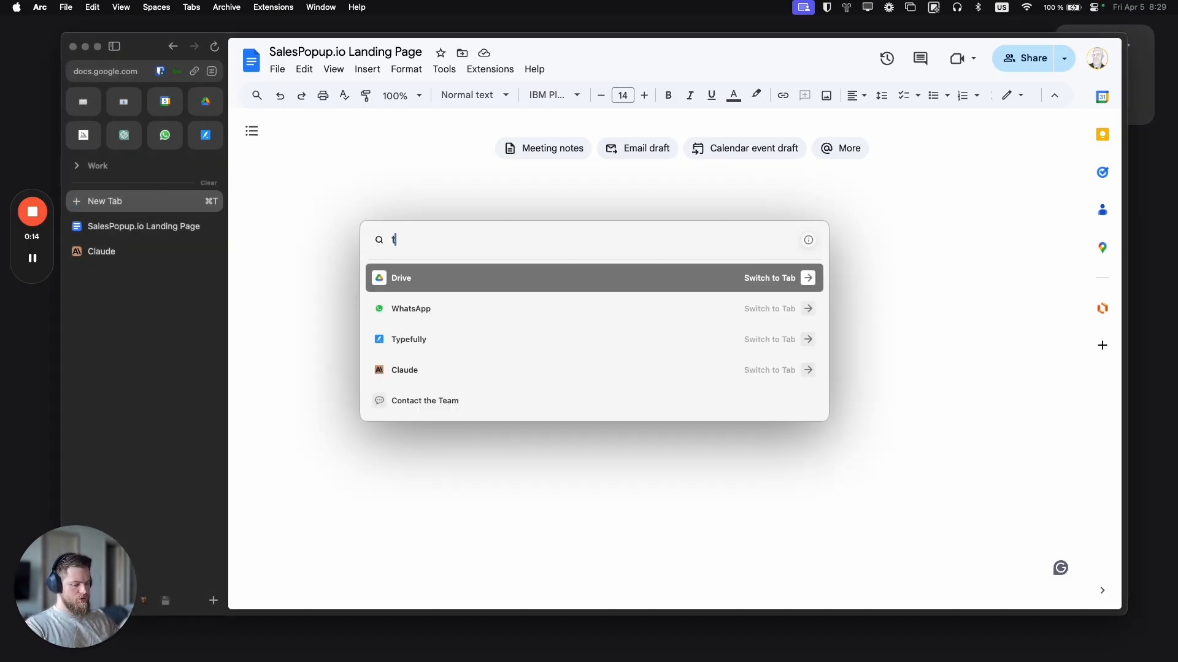
{"action": "type", "text": "talknotes.io"}
{"action": "key", "text": "Return"}
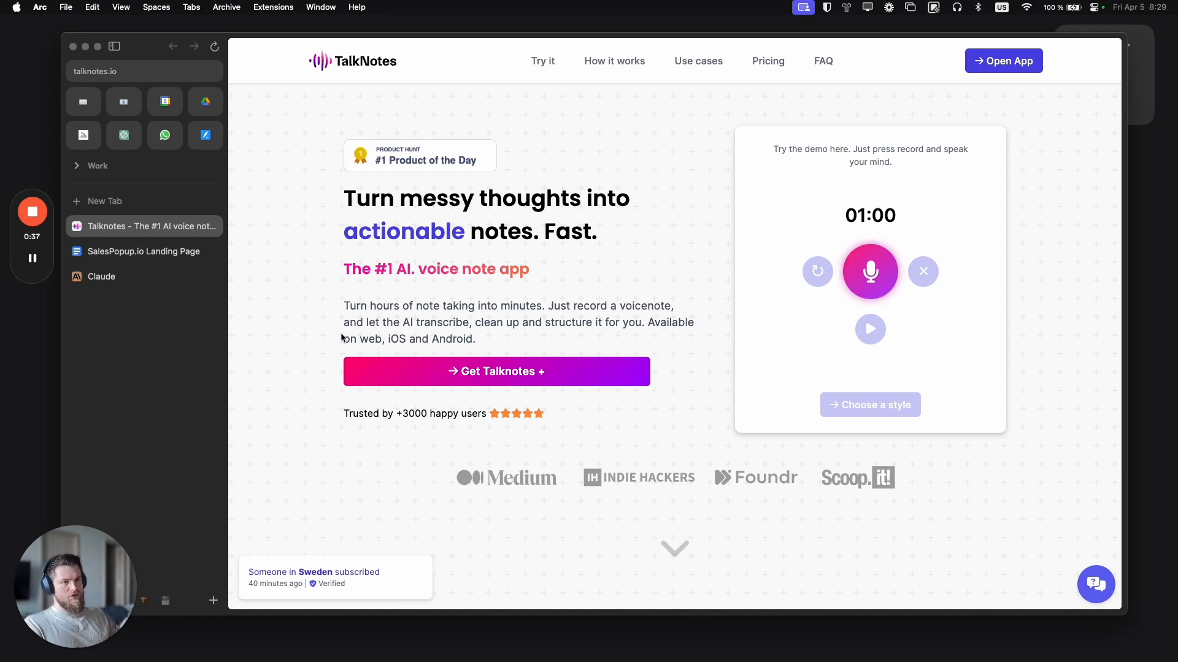
{"action": "left_click", "coordinate": [214, 227]}
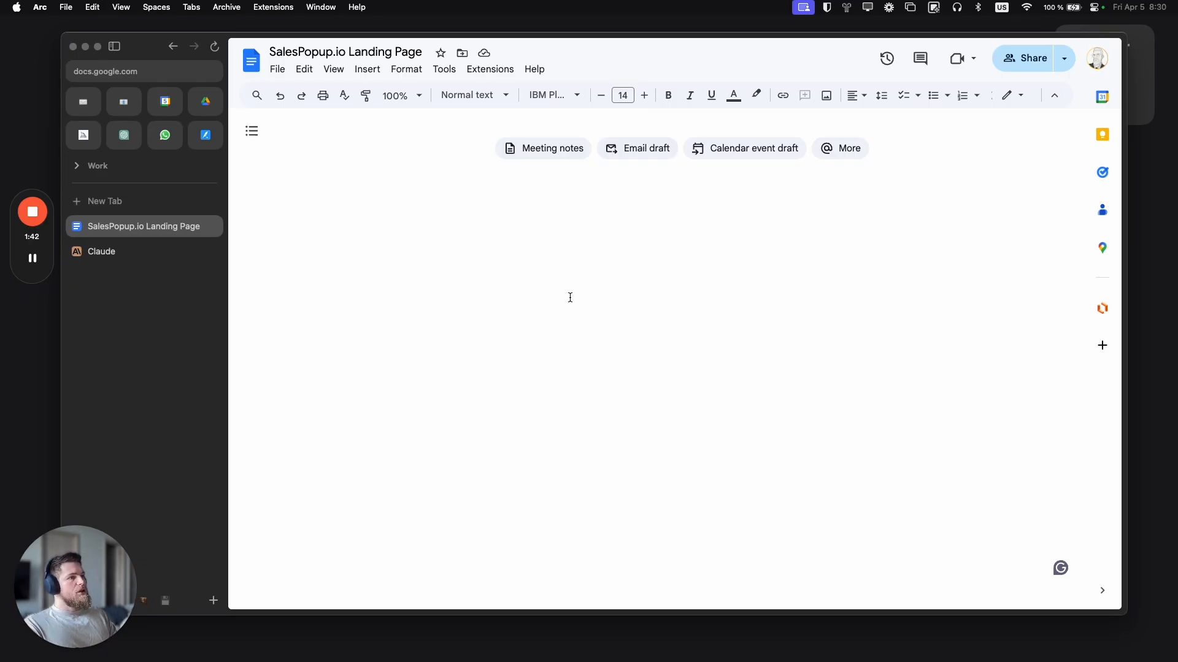
Step: Below blank lines at the start of the document, write "Goal:" followed by "Make people purchase a yearly subscription for SalesPopup.io"
{"action": "key", "text": "Return"}
{"action": "key", "text": "Return"}
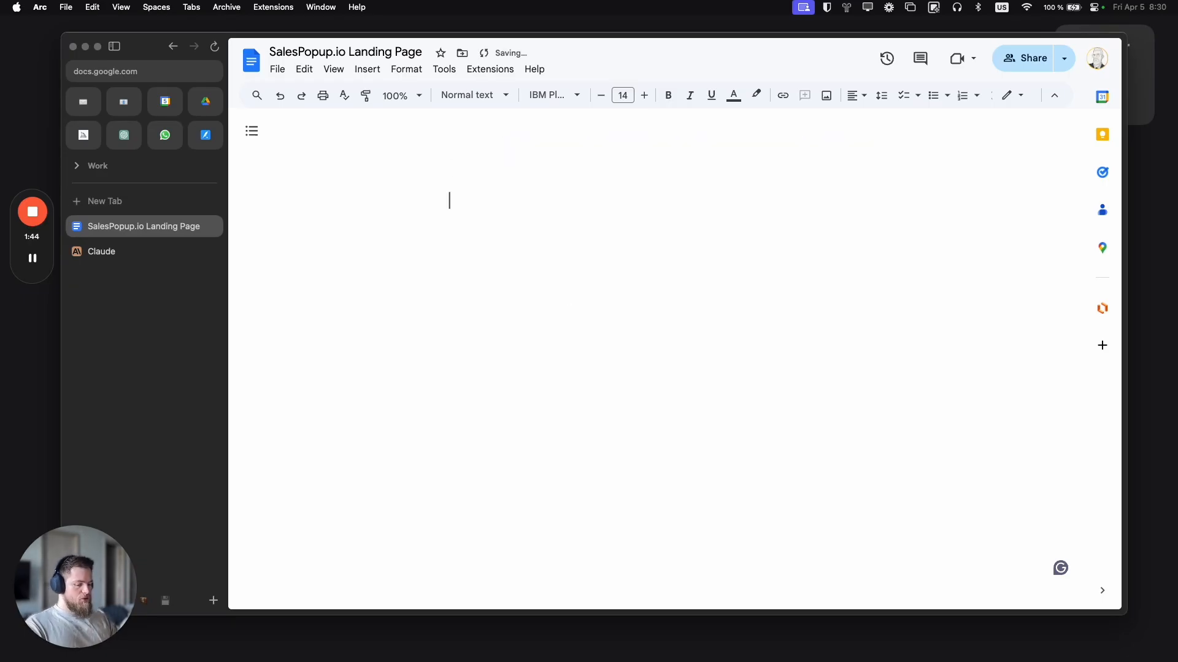
{"action": "type", "text": "Goal:"}
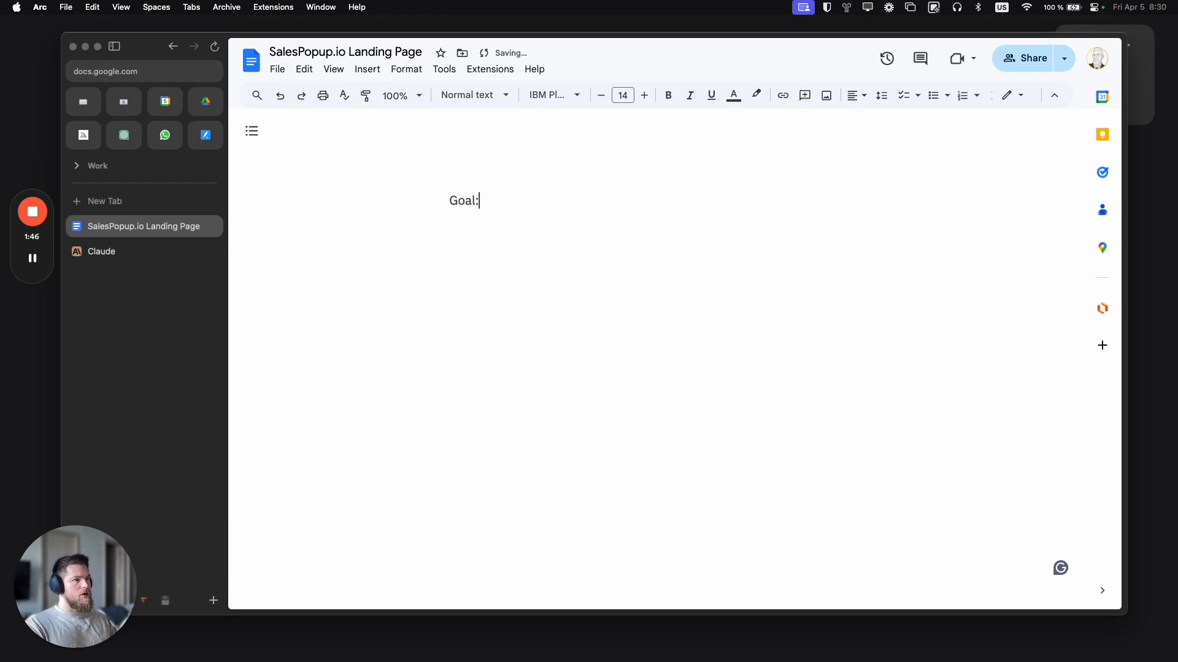
{"action": "key", "text": "Return"}
{"action": "key", "text": "BackSpace"}
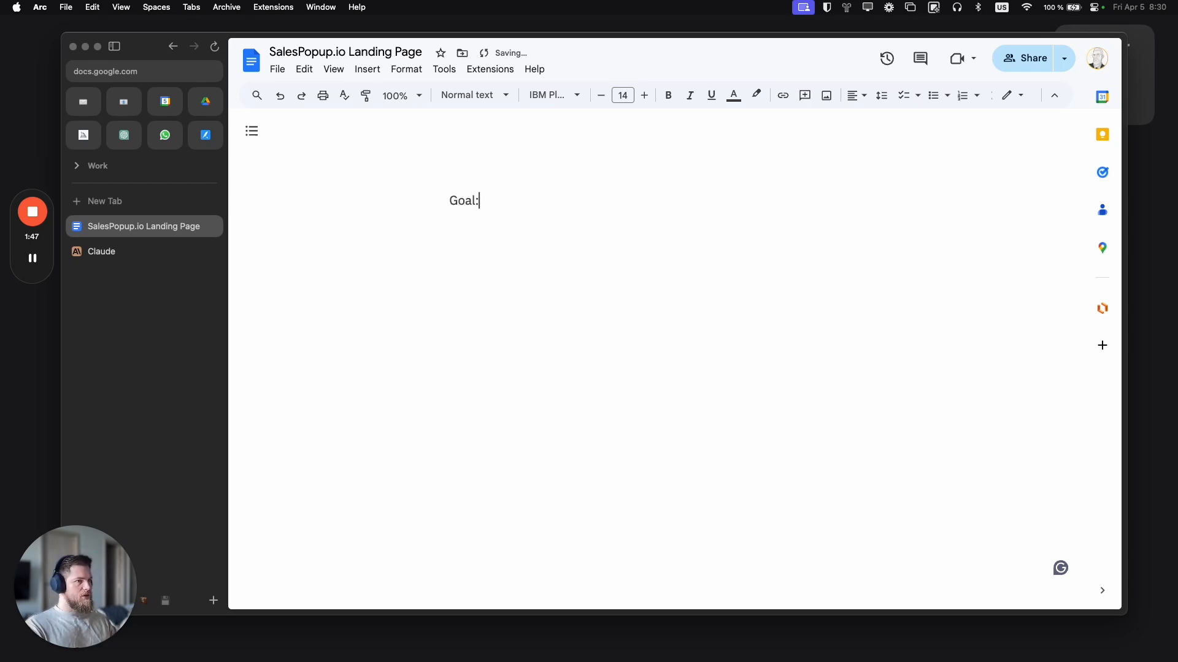
{"action": "key", "text": "Tab"}
{"action": "key", "text": "BackSpace"}
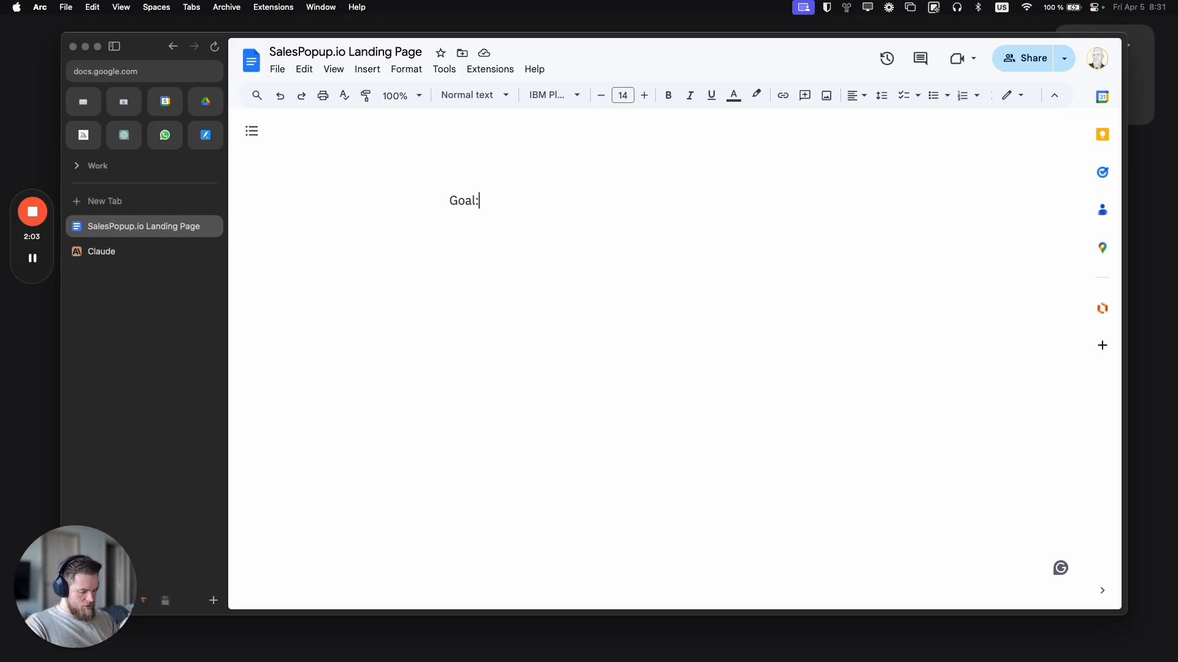
{"action": "type", "text": "Make p"}
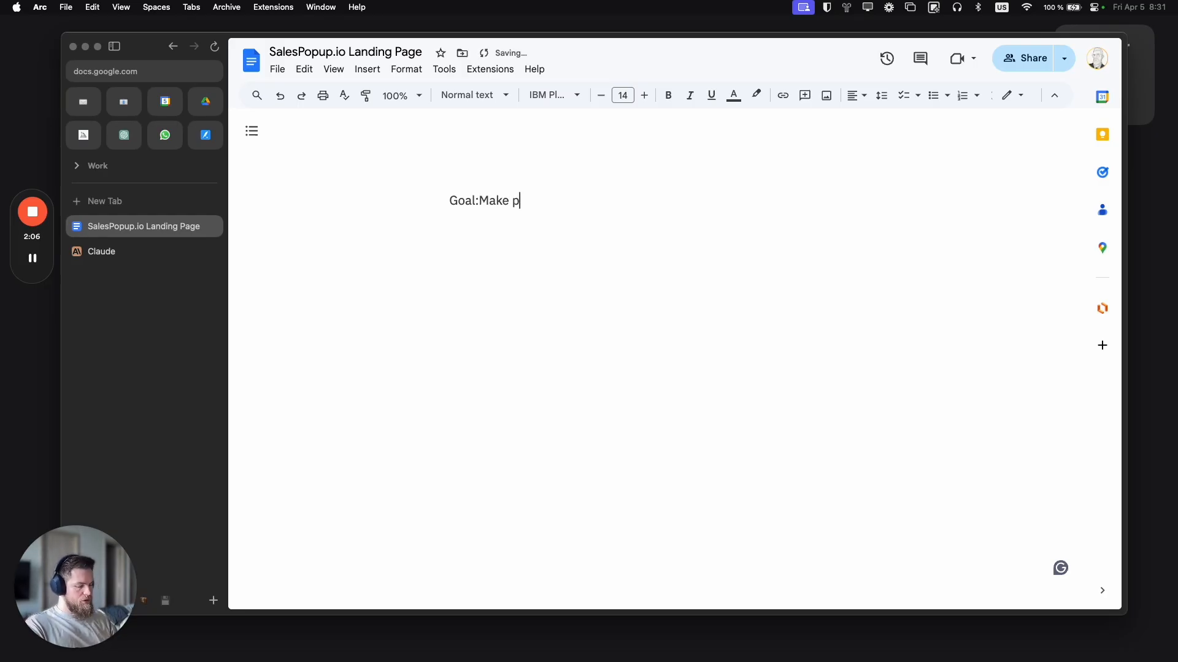
{"action": "type", "text": "eople purchase"}
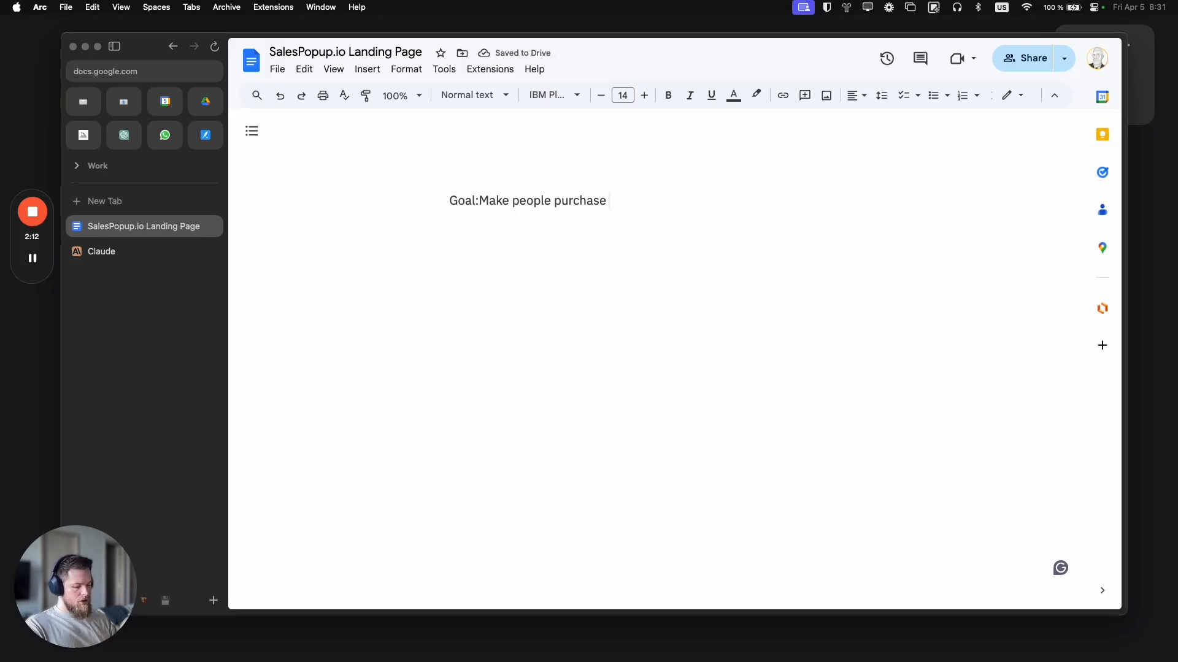
{"action": "type", "text": "a yearly su"}
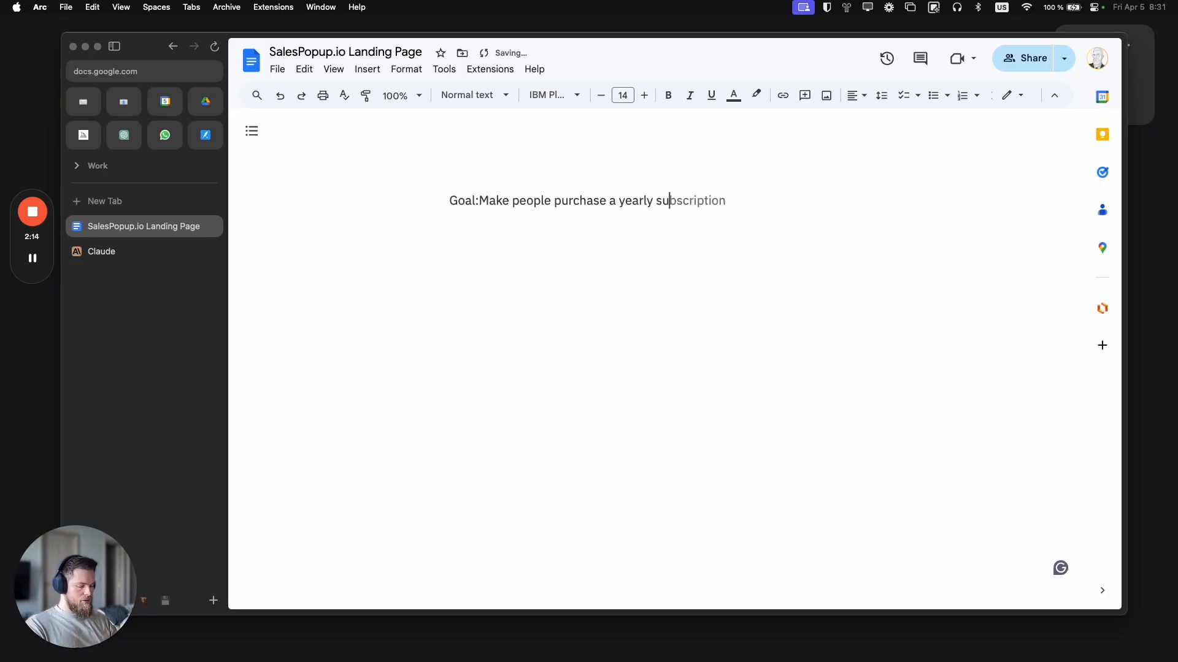
{"action": "type", "text": "bscription for Sal"}
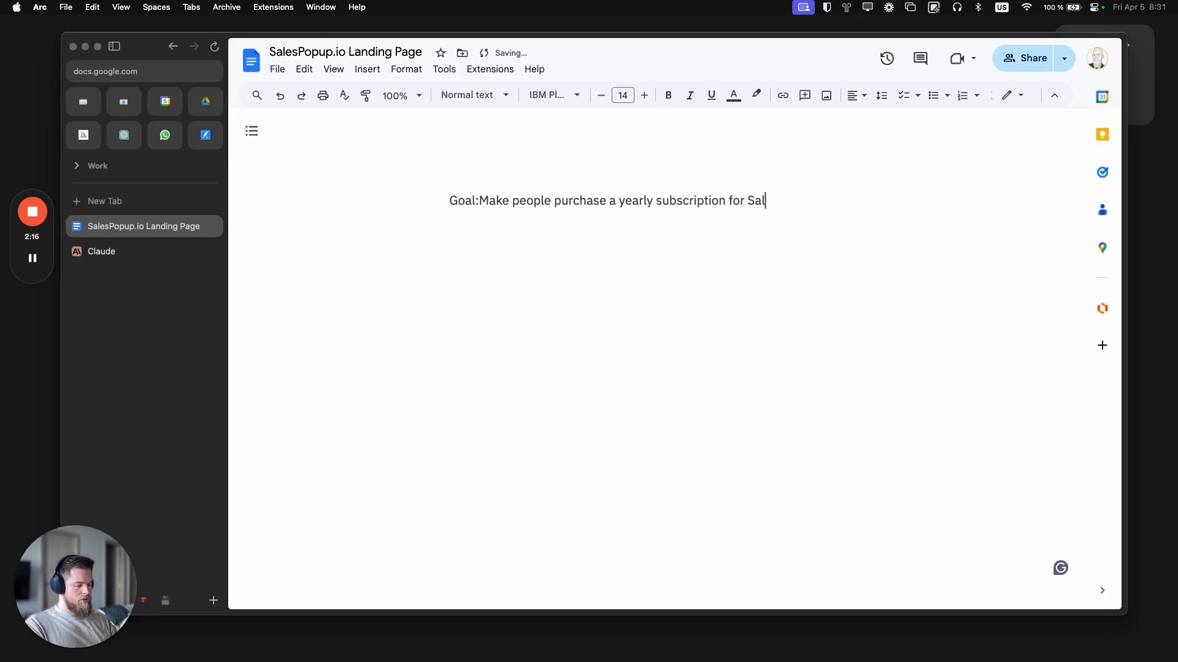
{"action": "type", "text": "esPopup.io"}
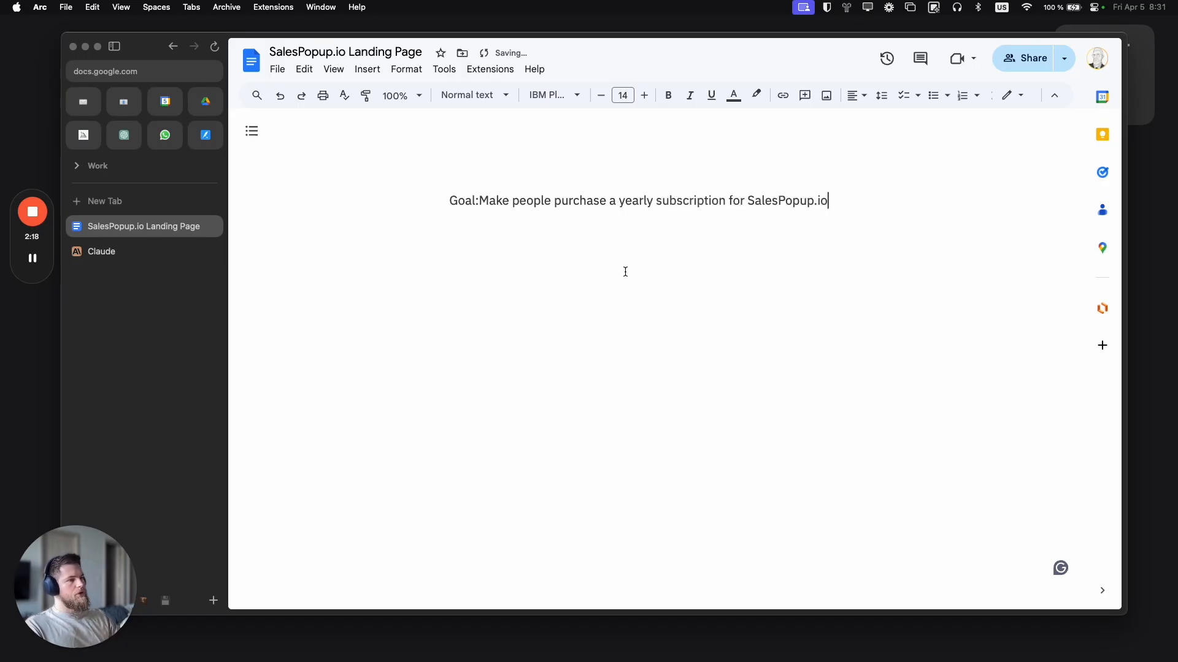
Step: Insert a space after "Goal:" and make that label bold
{"action": "left_click", "coordinate": [479, 200]}
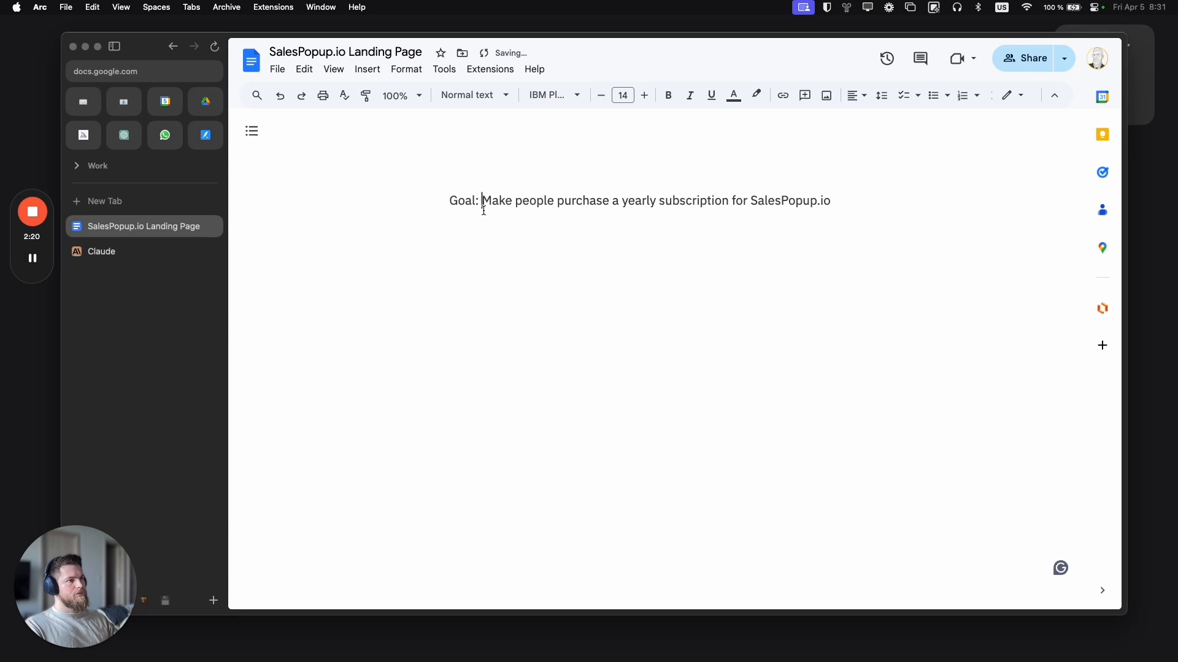
{"action": "left_click_drag", "start_coordinate": [480, 201], "coordinate": [396, 197]}
{"action": "key", "text": "super+b"}
Step: Start a dashed list below the goal line, leaving one blank line between, with "Show examples" as its first item
{"action": "left_click", "coordinate": [873, 215]}
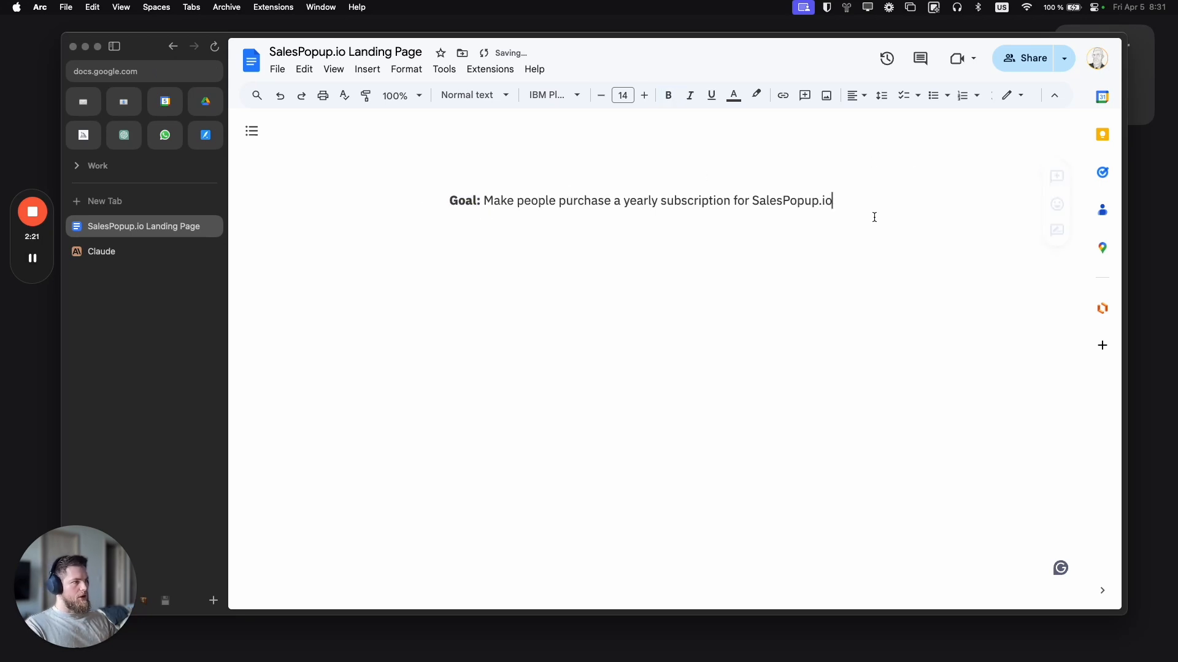
{"action": "key", "text": "Return"}
{"action": "key", "text": "Return"}
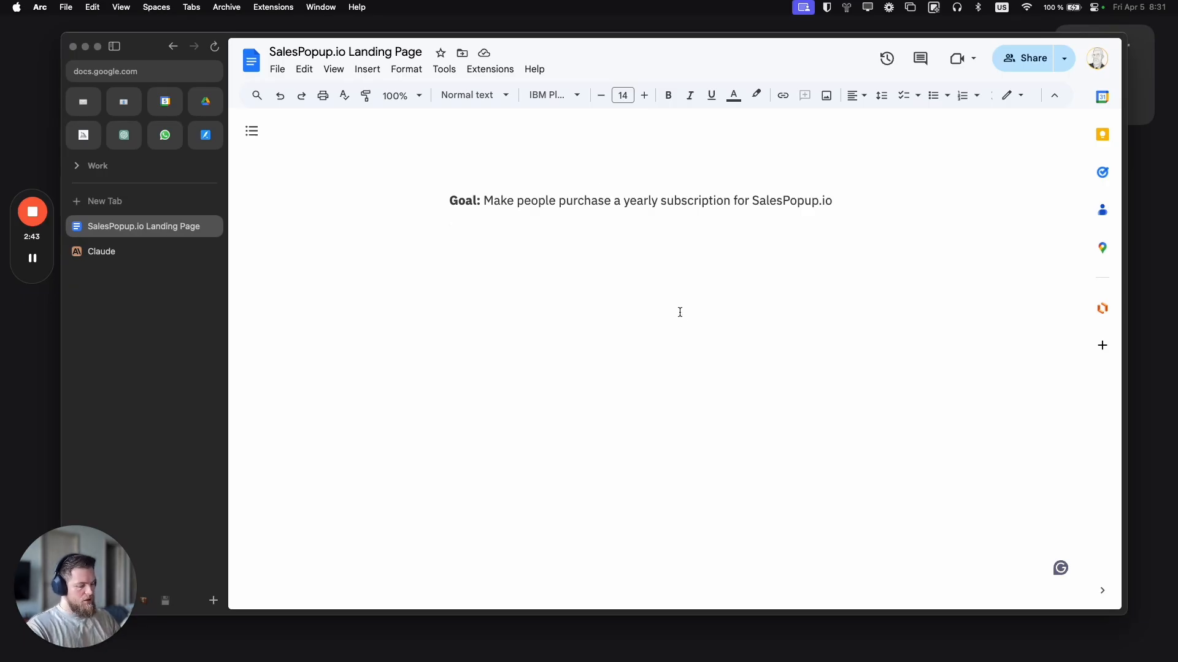
{"action": "type", "text": "- "}
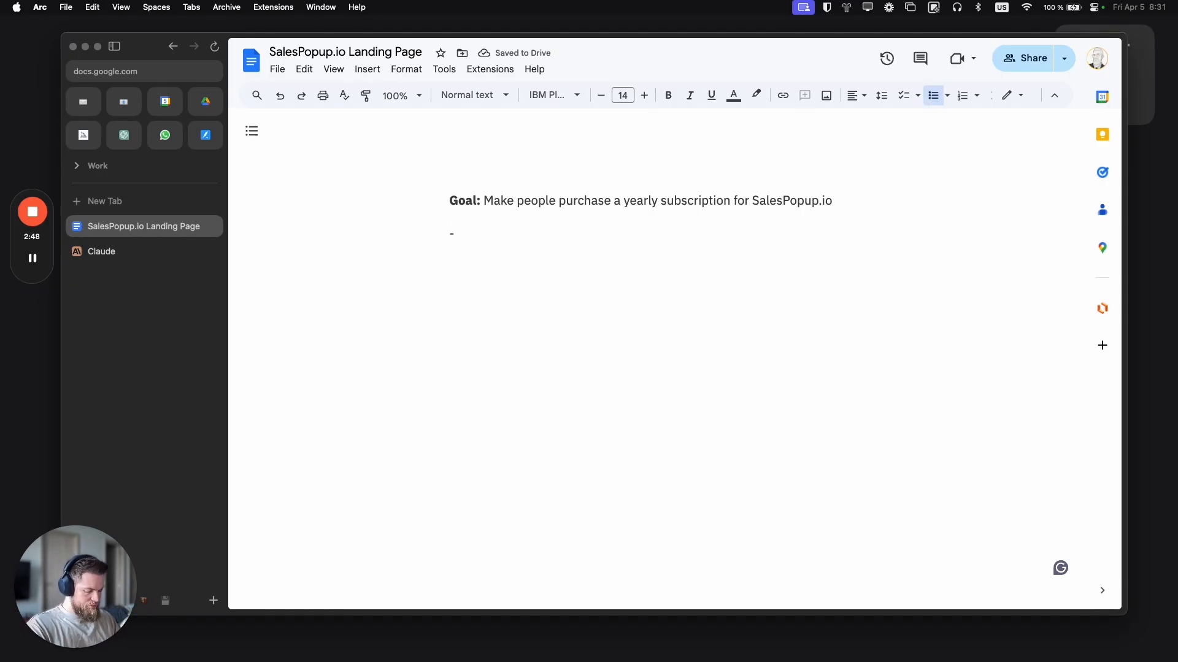
{"action": "type", "text": "Show exa"}
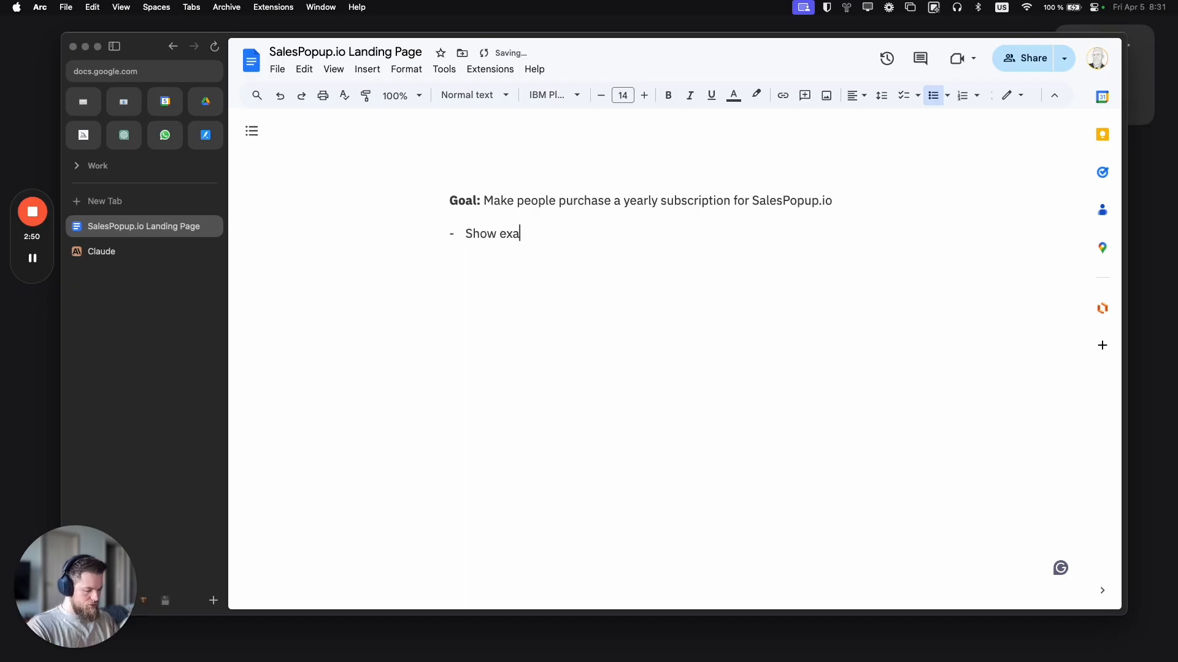
{"action": "type", "text": "mples"}
{"action": "key", "text": "Return"}
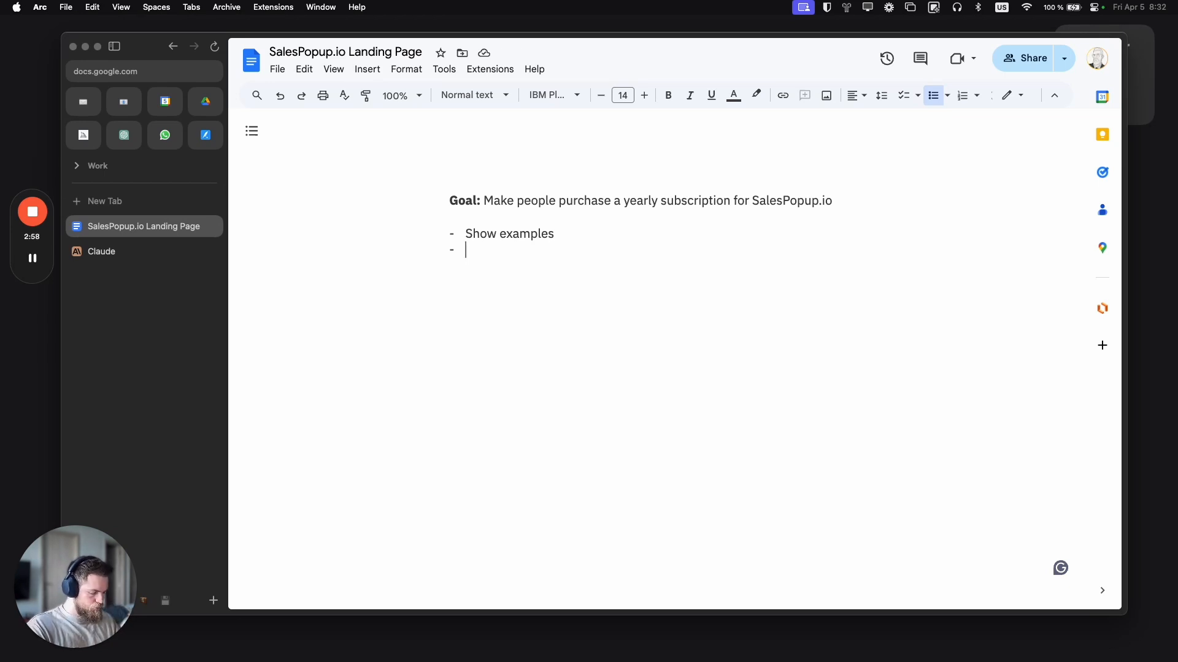
Step: Add the list item "Give number on how much it increase conversion rate (15-20%)" and start an empty item below it
{"action": "type", "text": "Give n"}
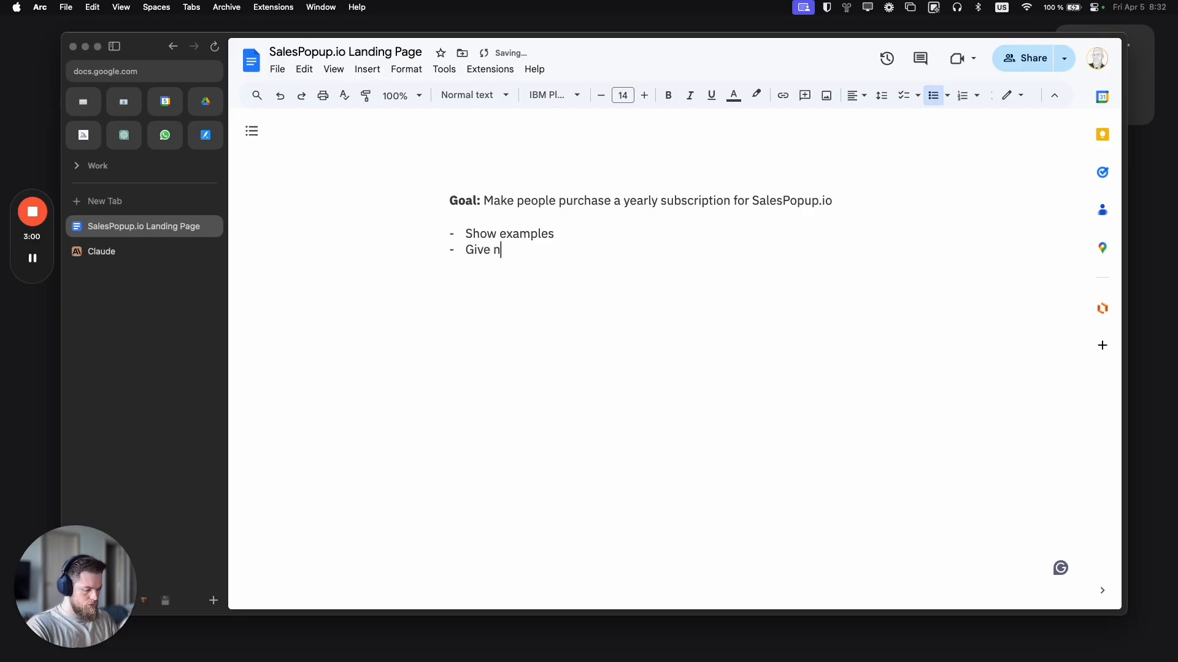
{"action": "type", "text": "umber on ho"}
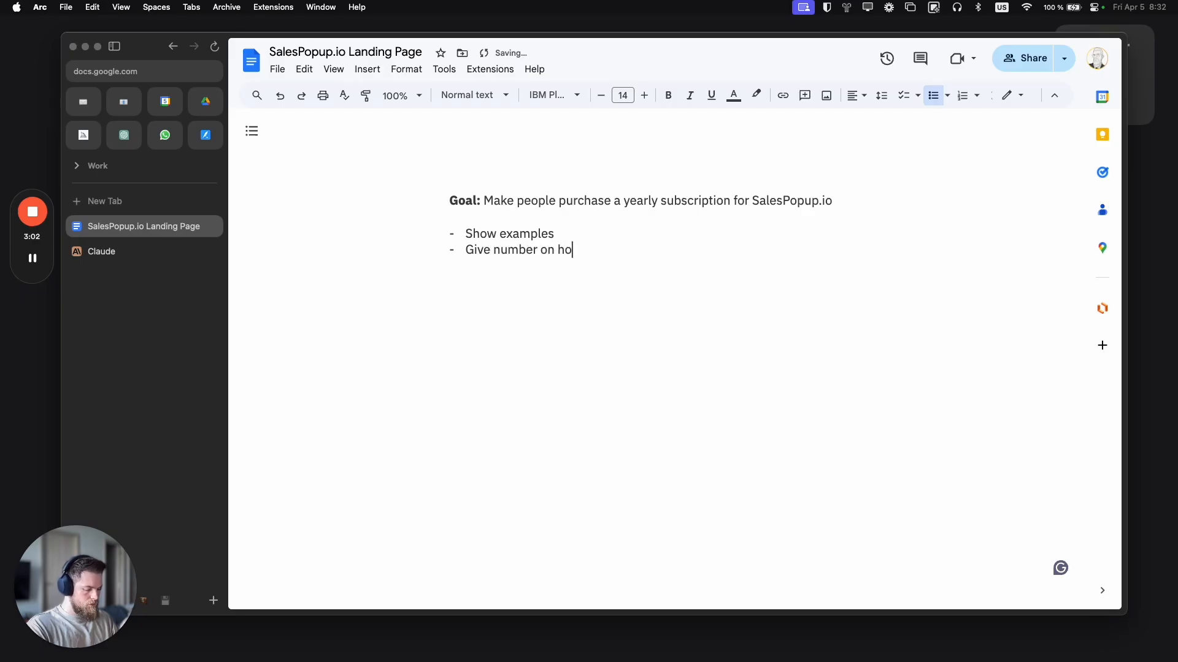
{"action": "type", "text": "w much it increase social"}
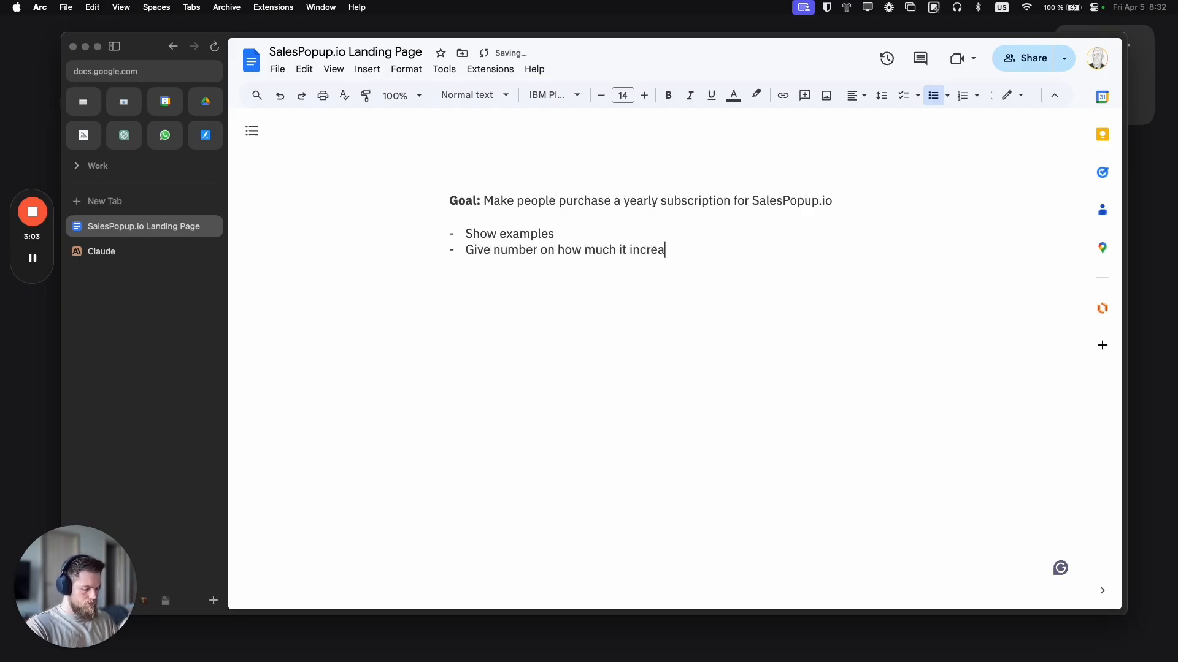
{"action": "key", "text": "BackSpace"}
{"action": "key", "text": "BackSpace"}
{"action": "key", "text": "BackSpace"}
{"action": "key", "text": "BackSpace"}
{"action": "key", "text": "BackSpace"}
{"action": "key", "text": "BackSpace"}
{"action": "type", "text": "co"}
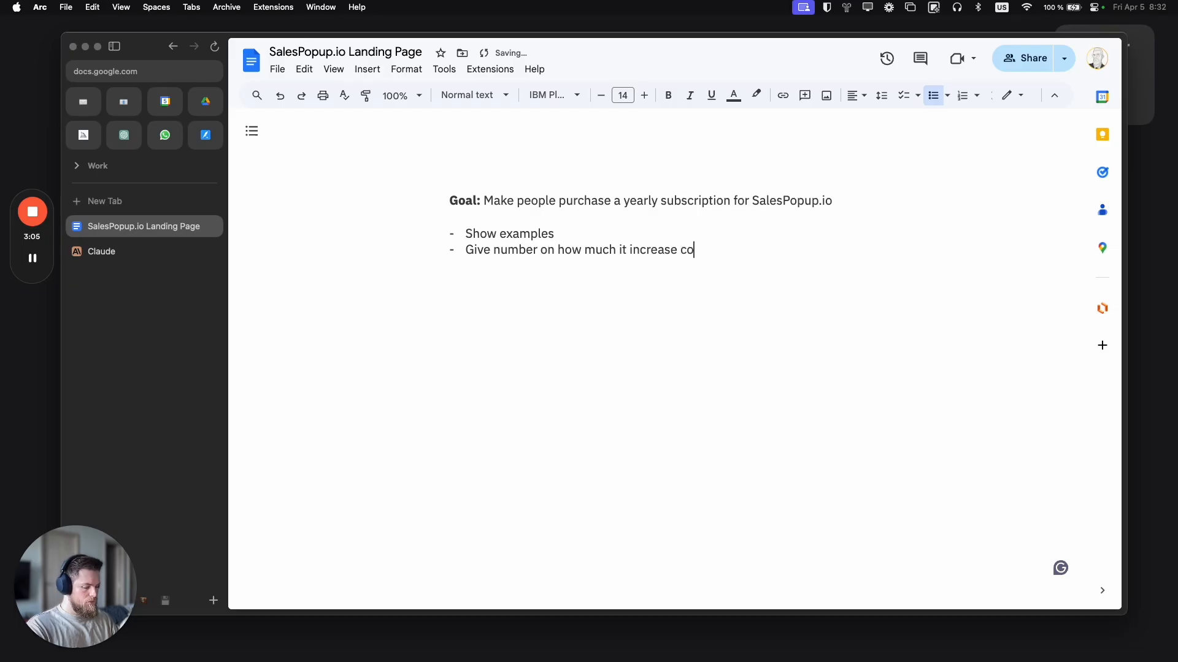
{"action": "type", "text": "nversion rate ("}
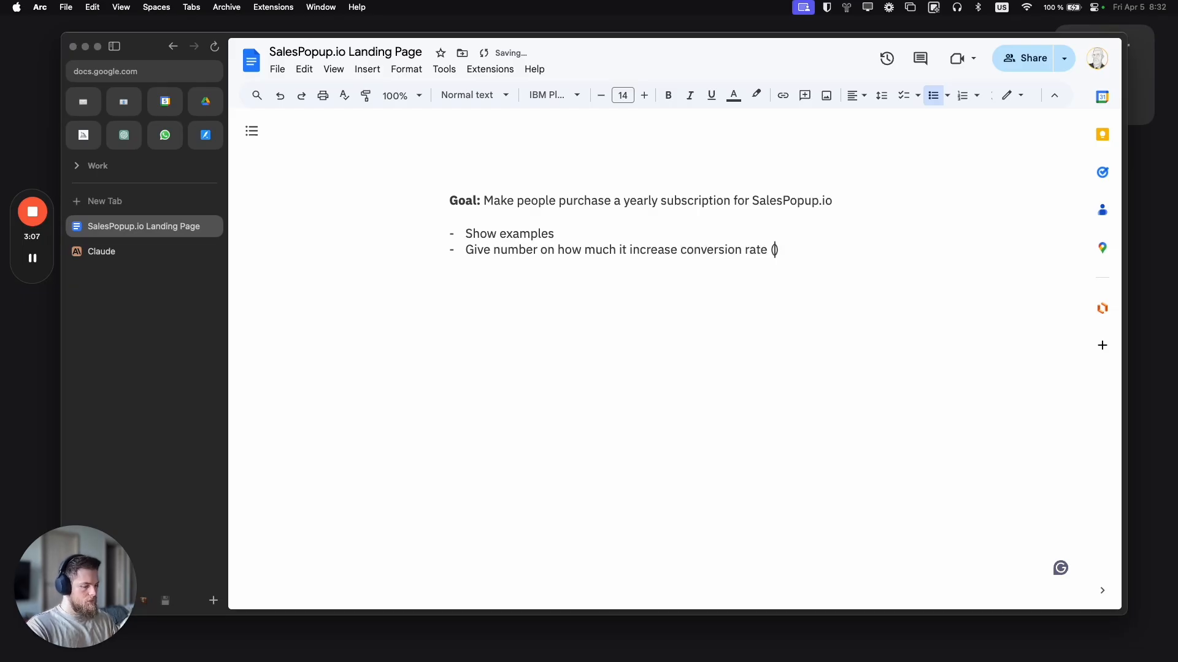
{"action": "type", "text": "15-20%)"}
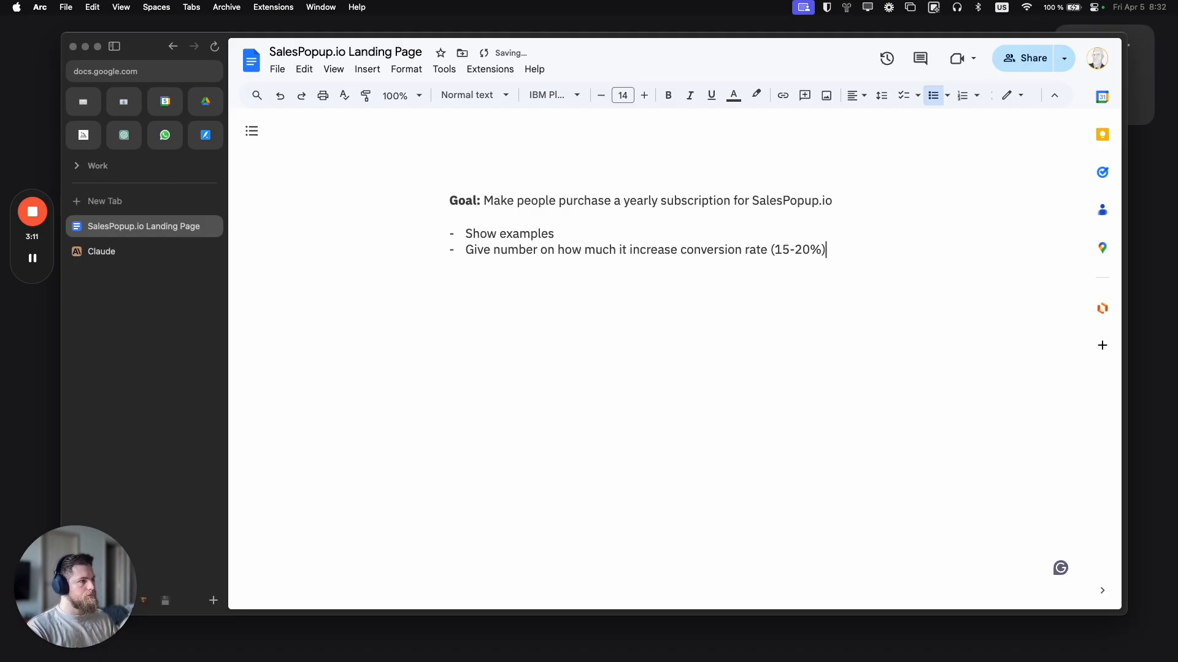
{"action": "key", "text": "Return"}
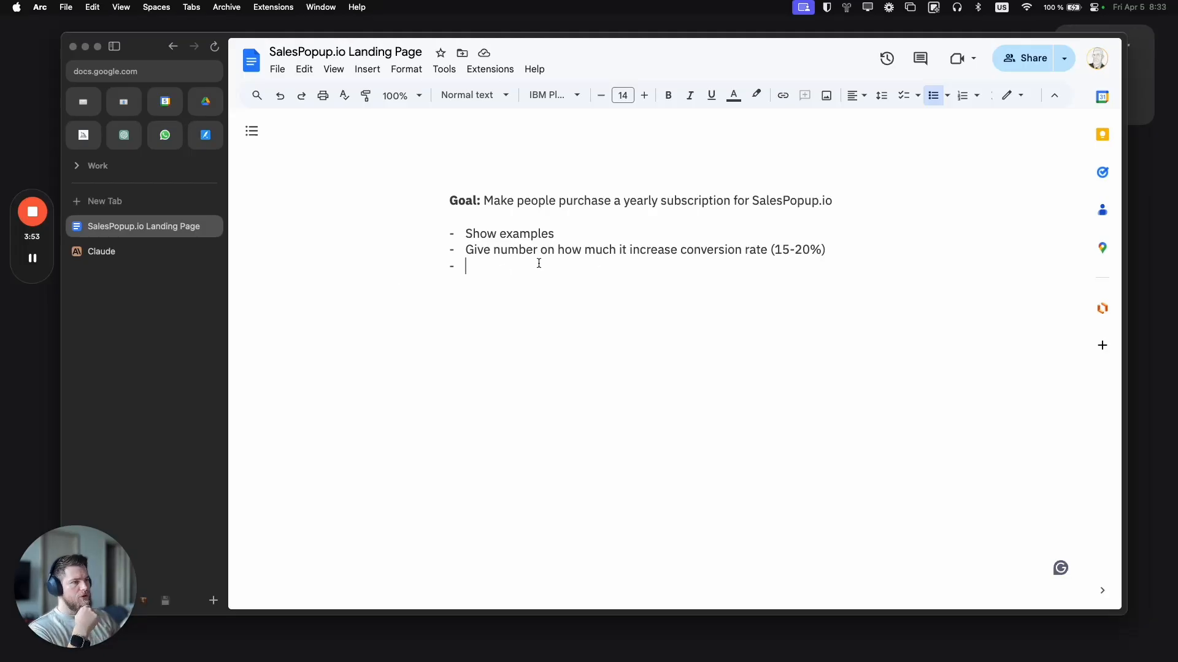
{"action": "left_click", "coordinate": [25, 260]}
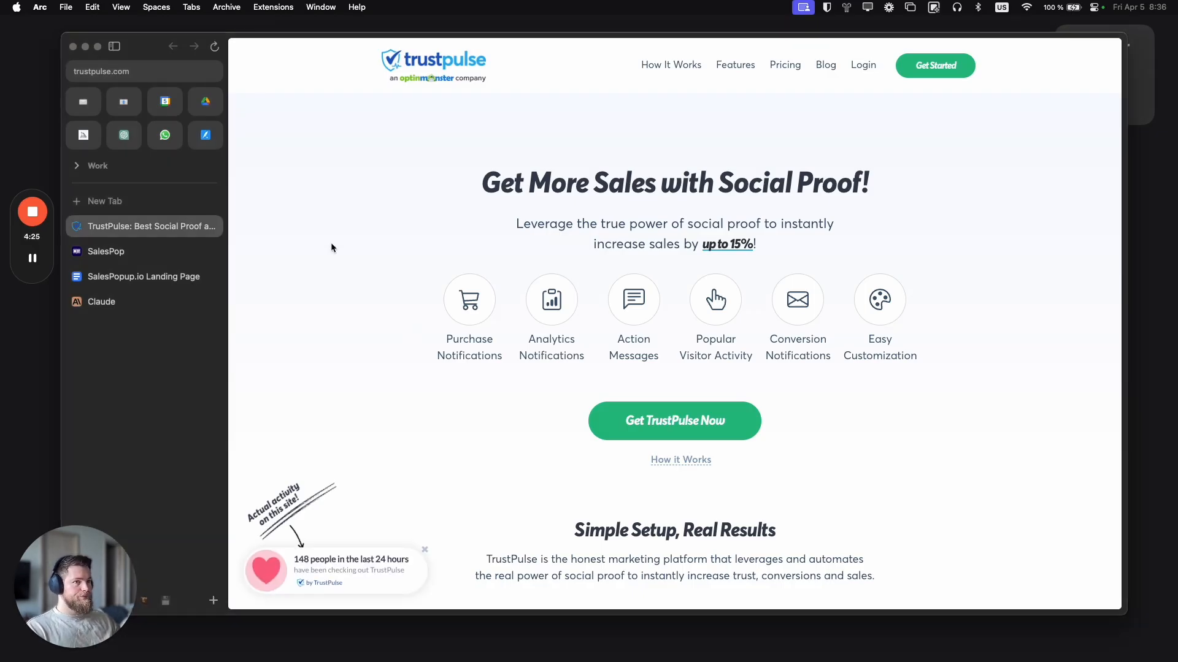
Step: Open makerads.guide and shipfa.st in separate new tabs as reference landing pages
{"action": "left_click", "coordinate": [166, 206]}
{"action": "type", "text": "makerads.guide"}
{"action": "key", "text": "Return"}
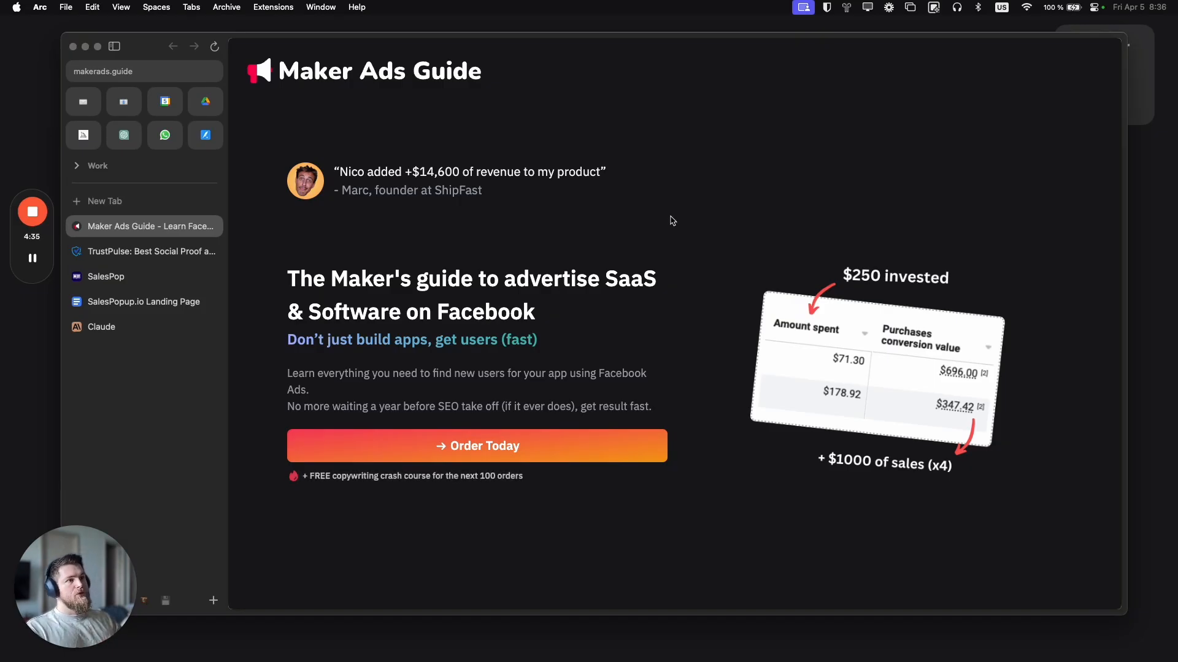
{"action": "left_click", "coordinate": [143, 211]}
{"action": "type", "text": "shipfa.st"}
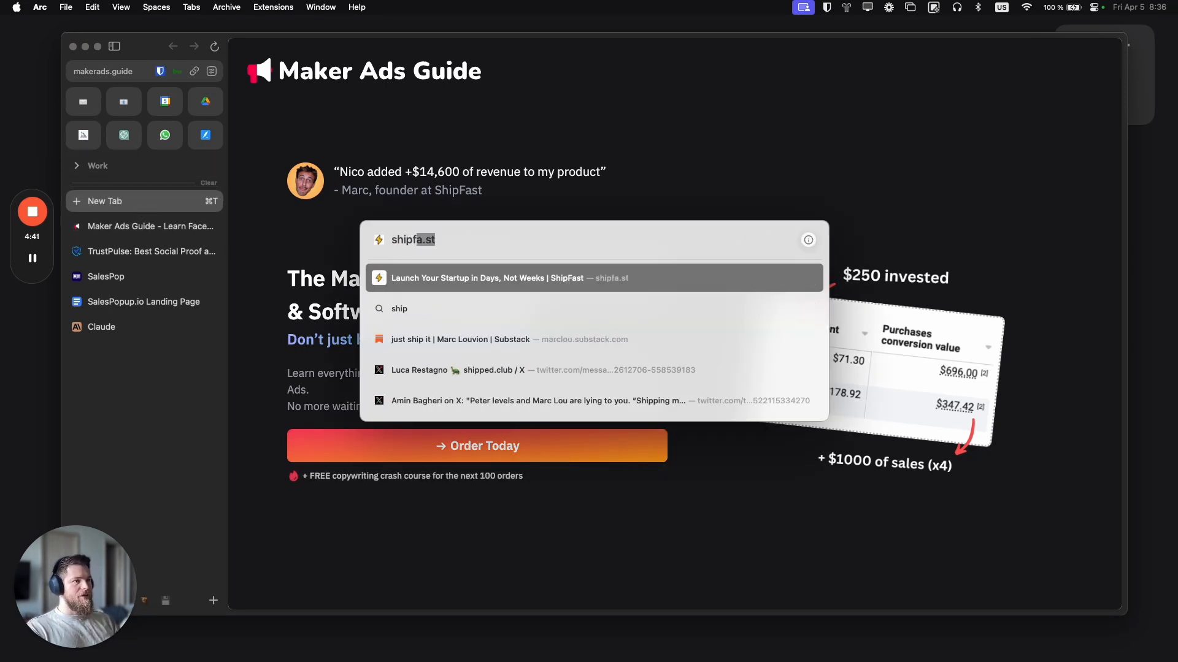
{"action": "key", "text": "Return"}
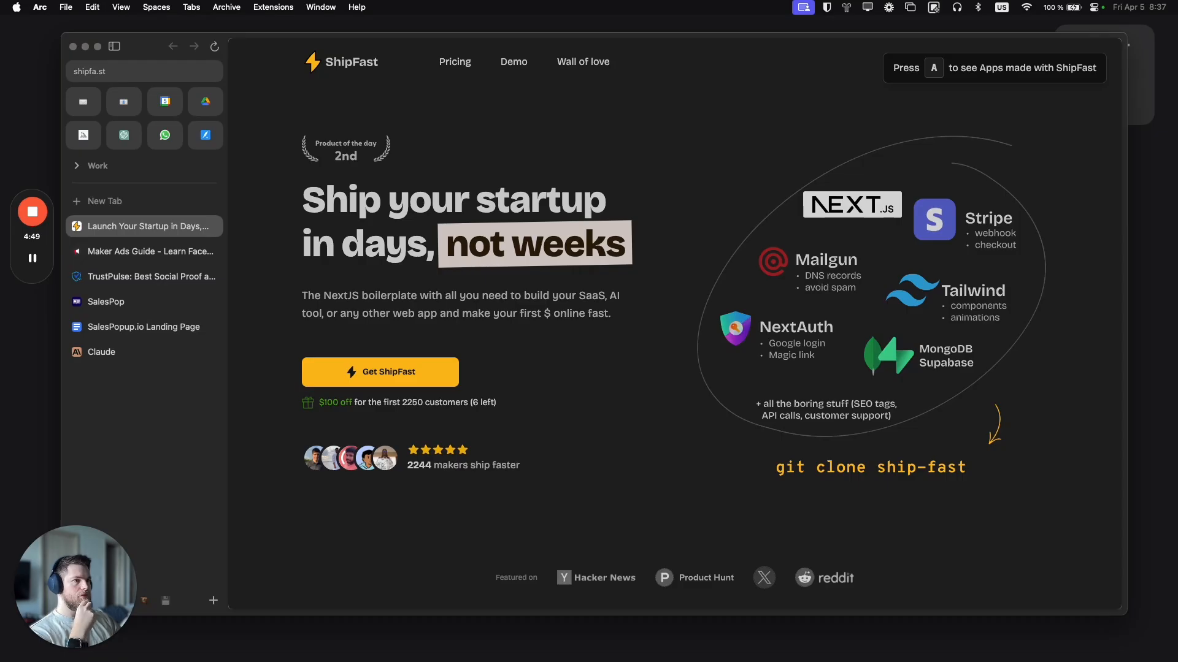
Step: Compare the headlines, subheadings and calls to action in the hero sections of Maker Ads Guide, ShipFast and TrustPulse
{"action": "left_click", "coordinate": [150, 251]}
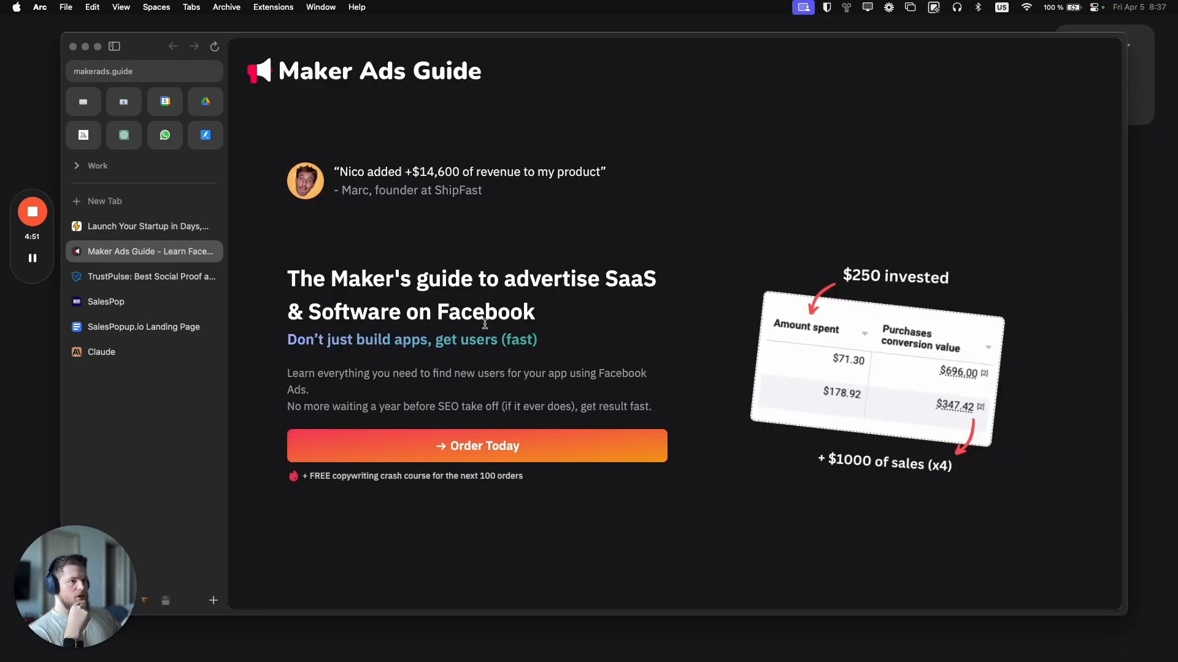
{"action": "left_click", "coordinate": [142, 277]}
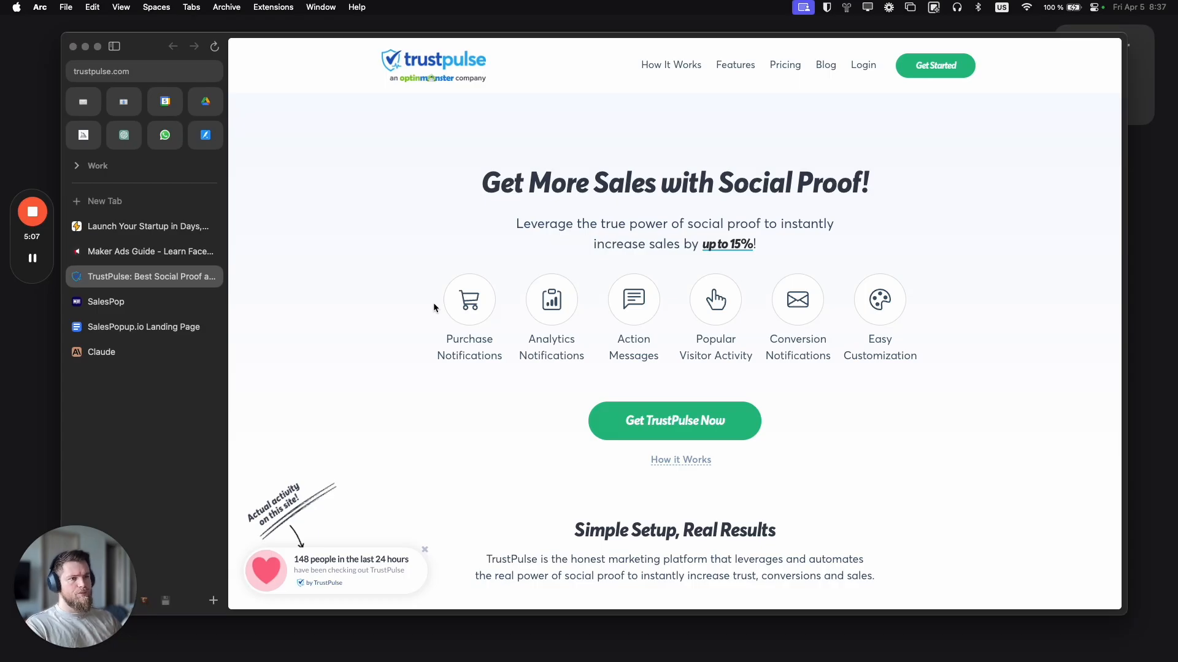
{"action": "left_click", "coordinate": [144, 226]}
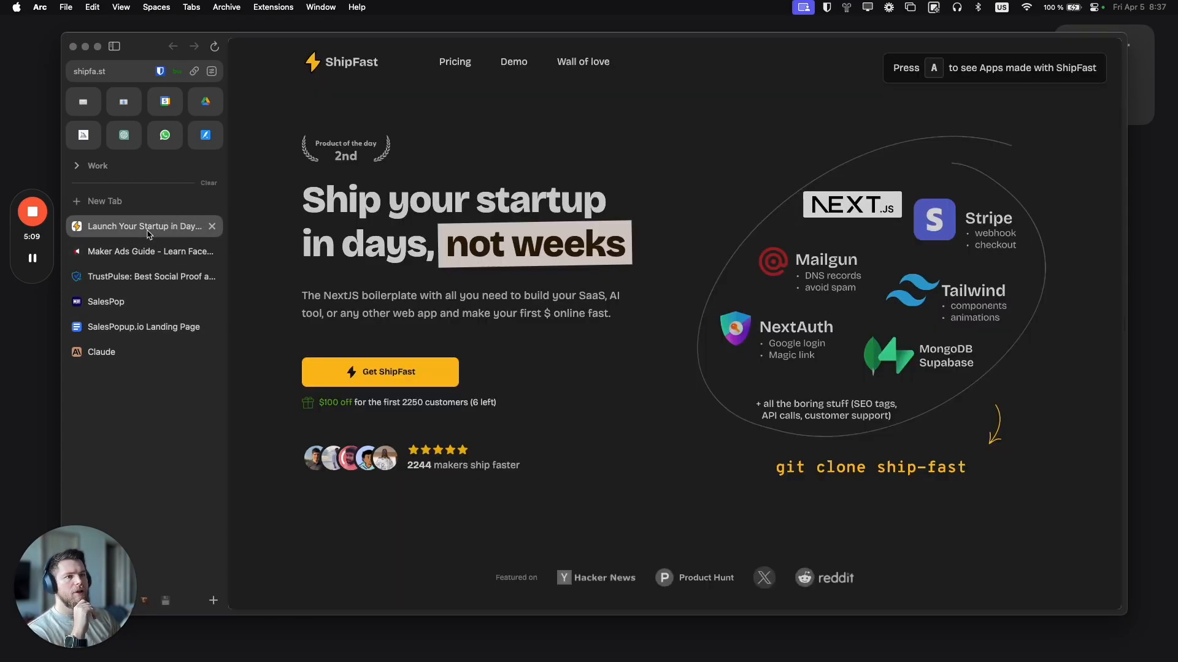
{"action": "left_click", "coordinate": [145, 254]}
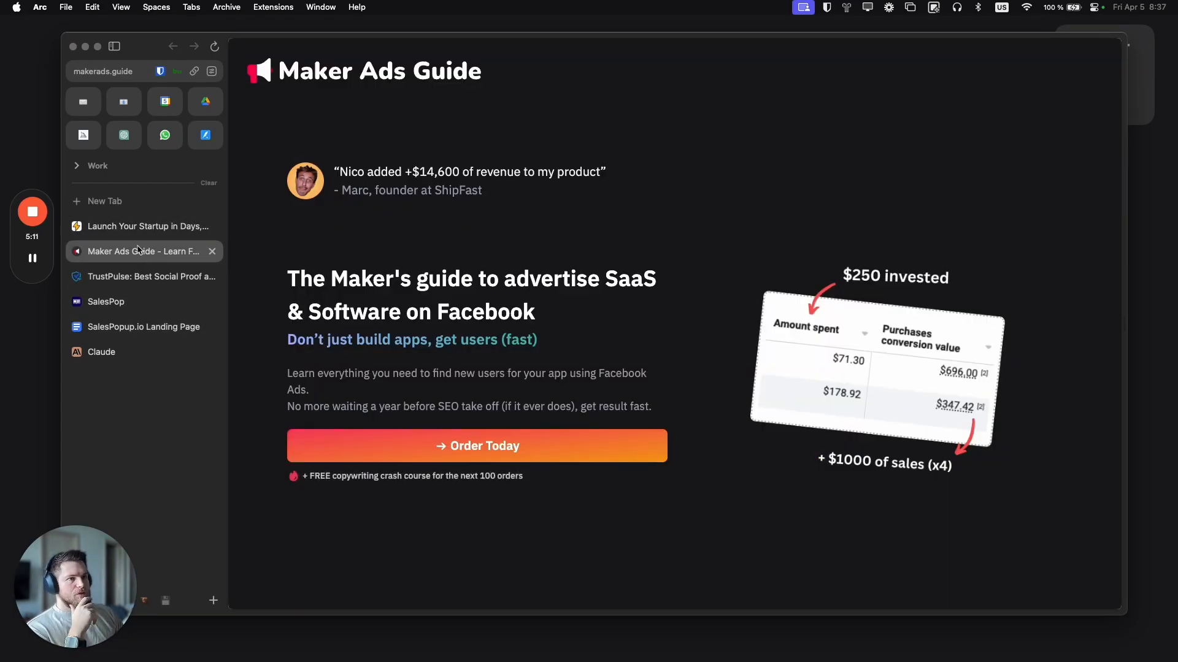
{"action": "left_click", "coordinate": [140, 232]}
{"action": "left_click", "coordinate": [125, 252]}
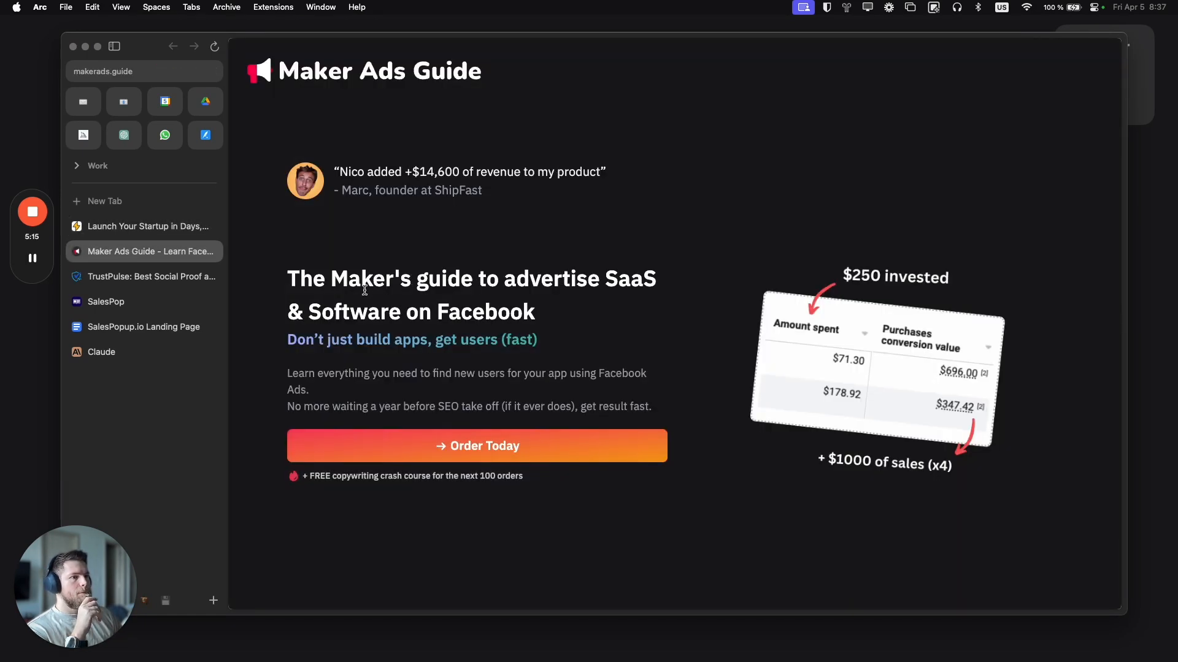
{"action": "left_click", "coordinate": [184, 277]}
{"action": "scroll", "coordinate": [471, 317], "scroll_direction": "down", "scroll_amount": 1}
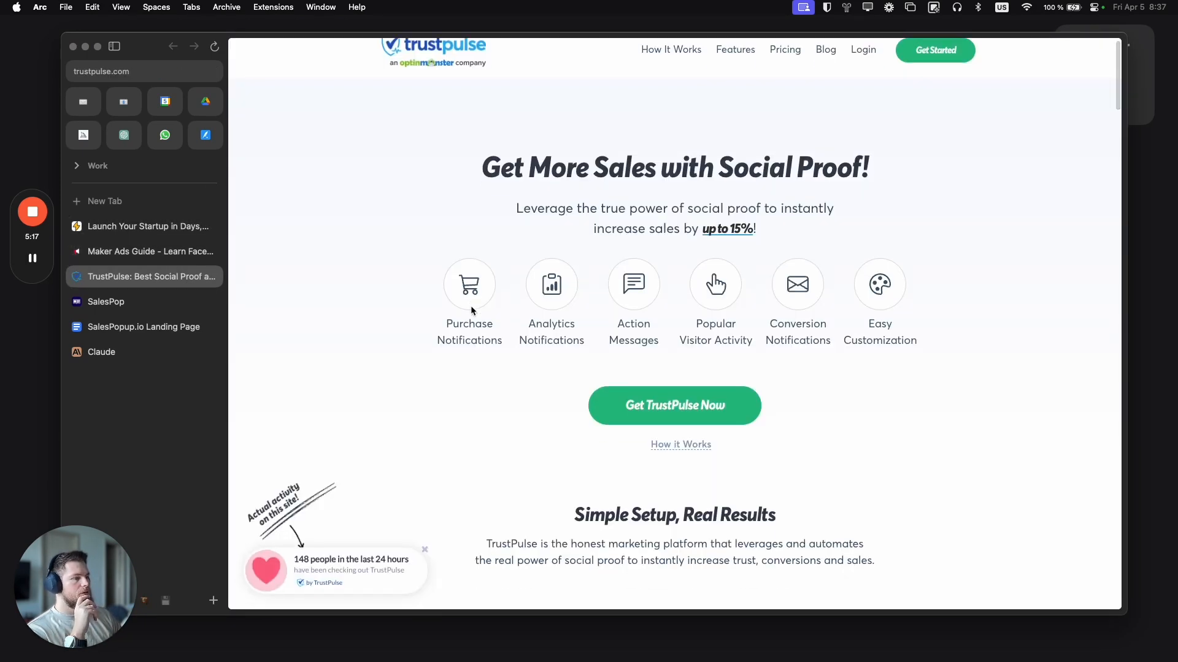
Step: Reread the TrustPulse hero section, including its subheading and the row of feature icons
{"action": "scroll", "coordinate": [472, 306], "scroll_direction": "down", "scroll_amount": 3}
{"action": "scroll", "coordinate": [515, 222], "scroll_direction": "up", "scroll_amount": 4}
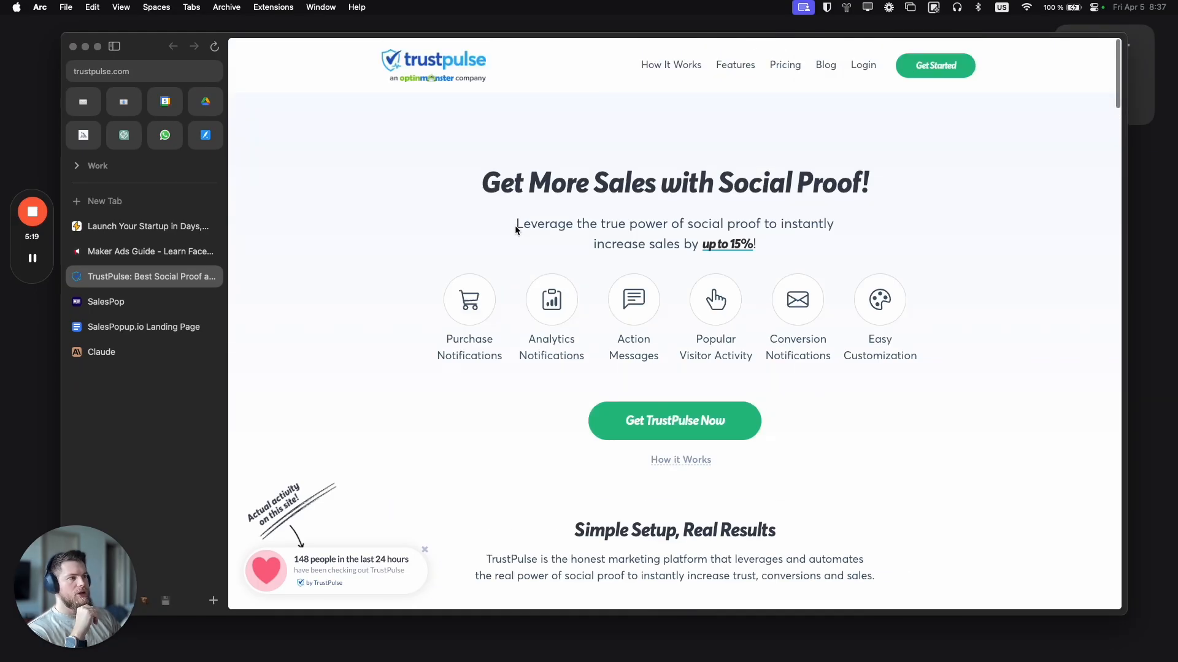
{"action": "scroll", "coordinate": [482, 371], "scroll_direction": "down", "scroll_amount": 1}
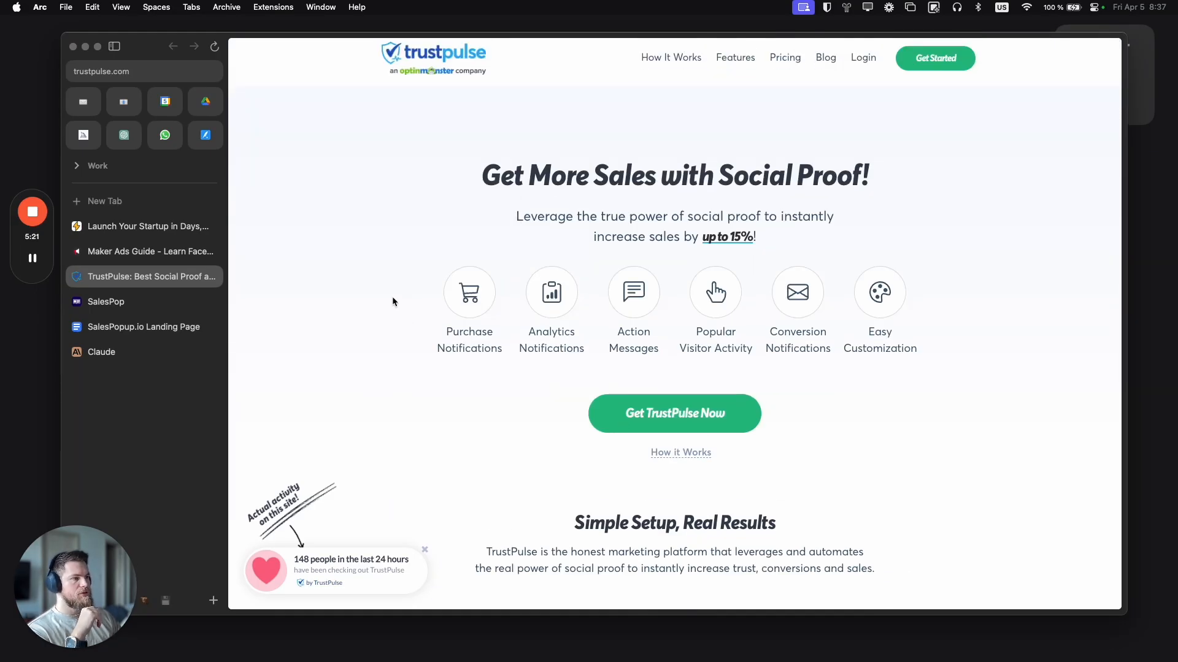
Step: Examine the "Why Use TrustPulse?" introduction and the statistic in the "Social proof is powerful" block
{"action": "scroll", "coordinate": [533, 299], "scroll_direction": "down", "scroll_amount": 8}
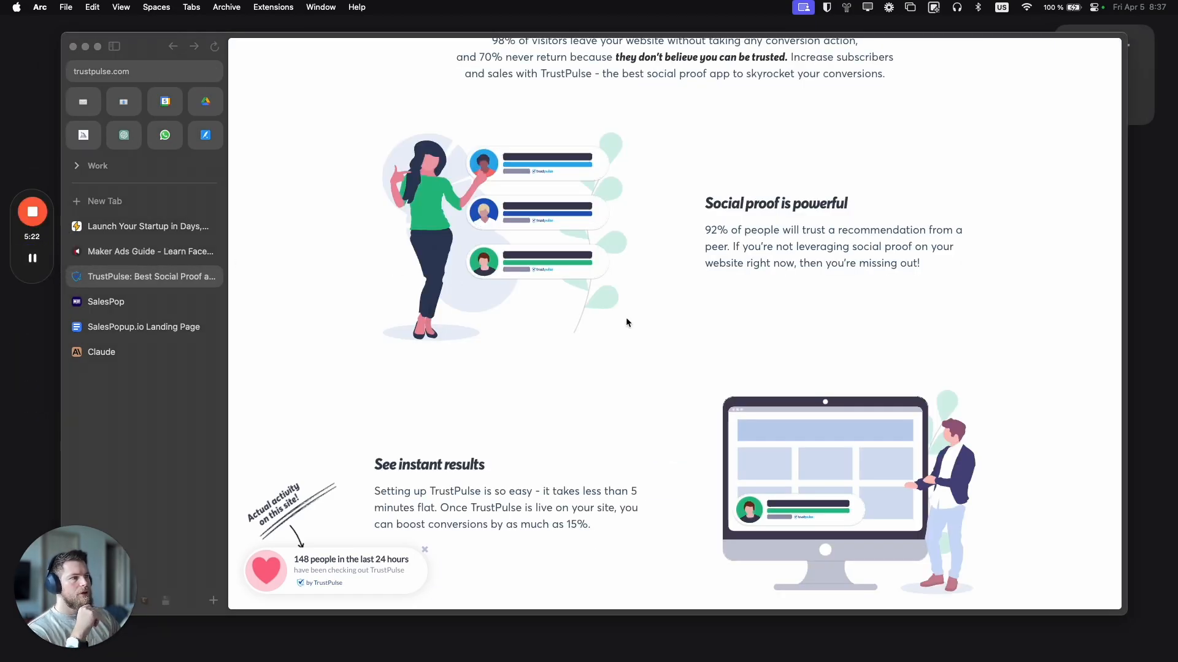
{"action": "scroll", "coordinate": [625, 318], "scroll_direction": "up", "scroll_amount": 3}
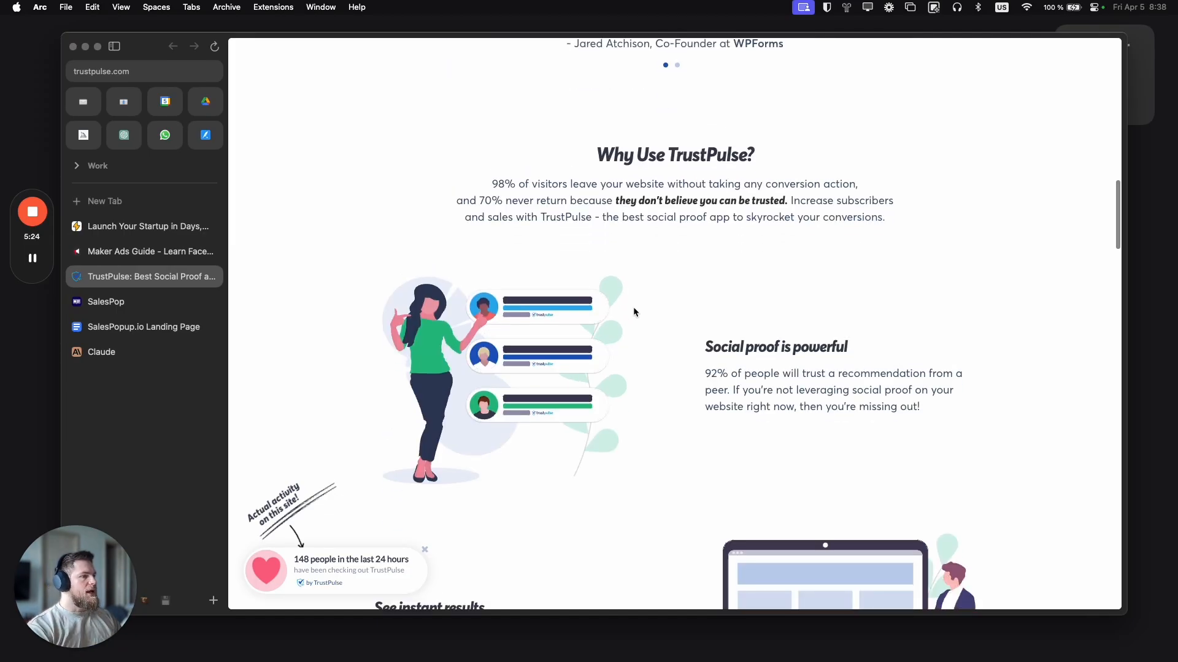
{"action": "scroll", "coordinate": [663, 253], "scroll_direction": "down", "scroll_amount": 3}
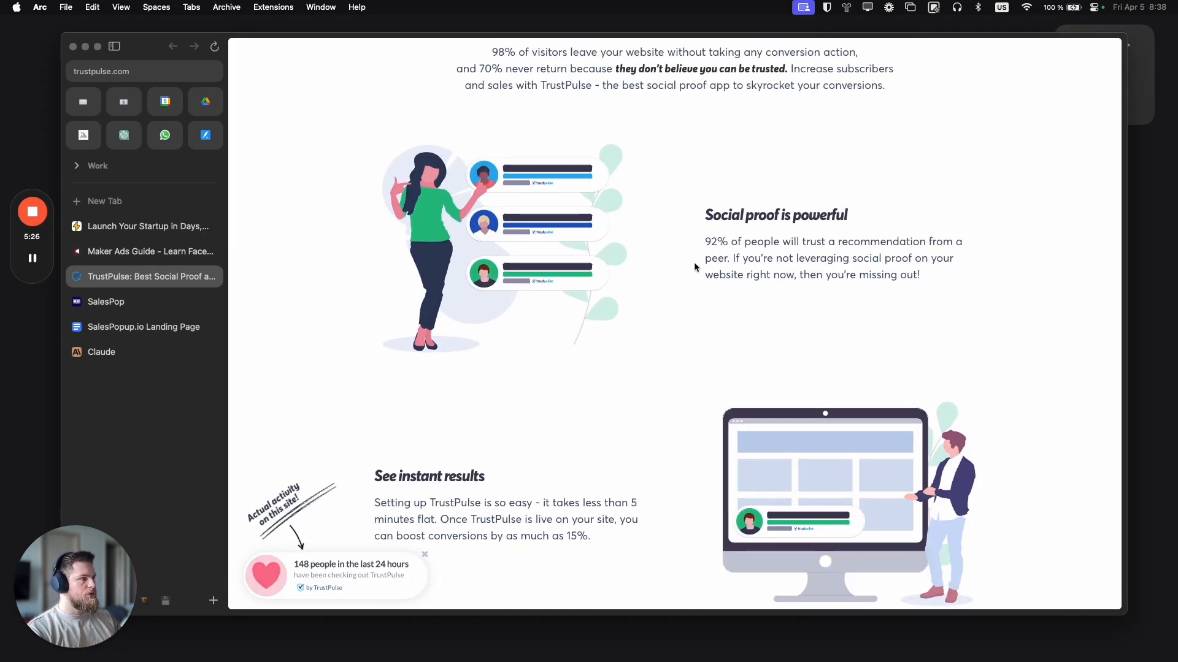
{"action": "scroll", "coordinate": [693, 263], "scroll_direction": "up", "scroll_amount": 3}
{"action": "scroll", "coordinate": [693, 259], "scroll_direction": "down", "scroll_amount": 3}
{"action": "scroll", "coordinate": [694, 261], "scroll_direction": "up", "scroll_amount": 2}
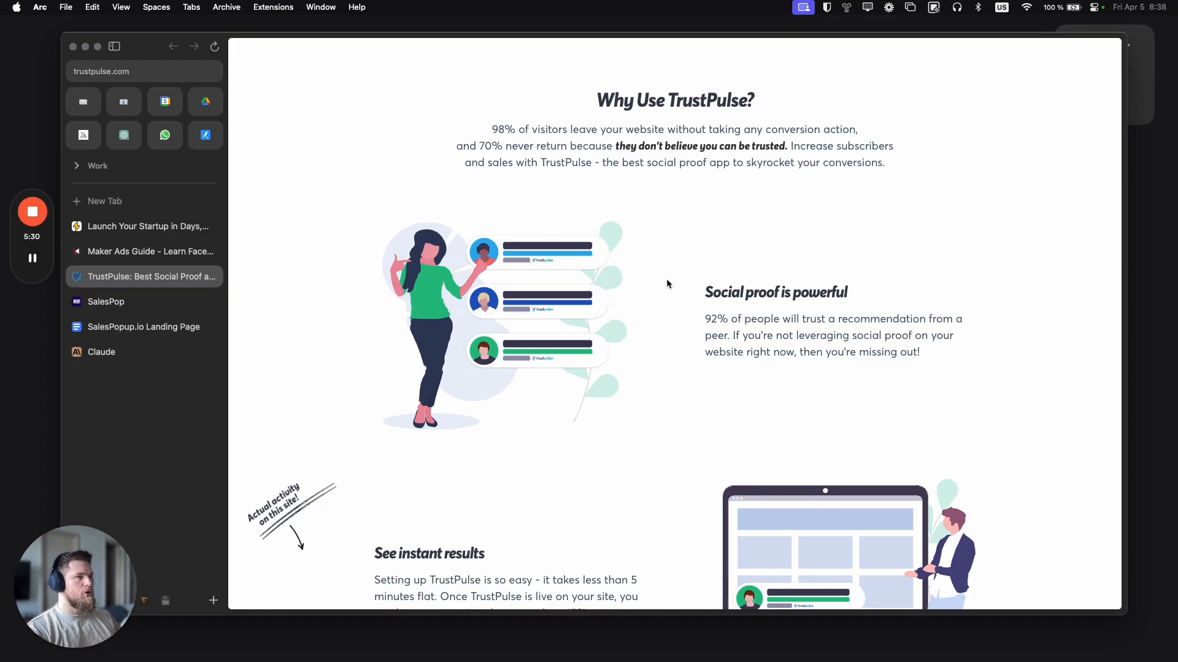
{"action": "scroll", "coordinate": [670, 271], "scroll_direction": "down", "scroll_amount": 2}
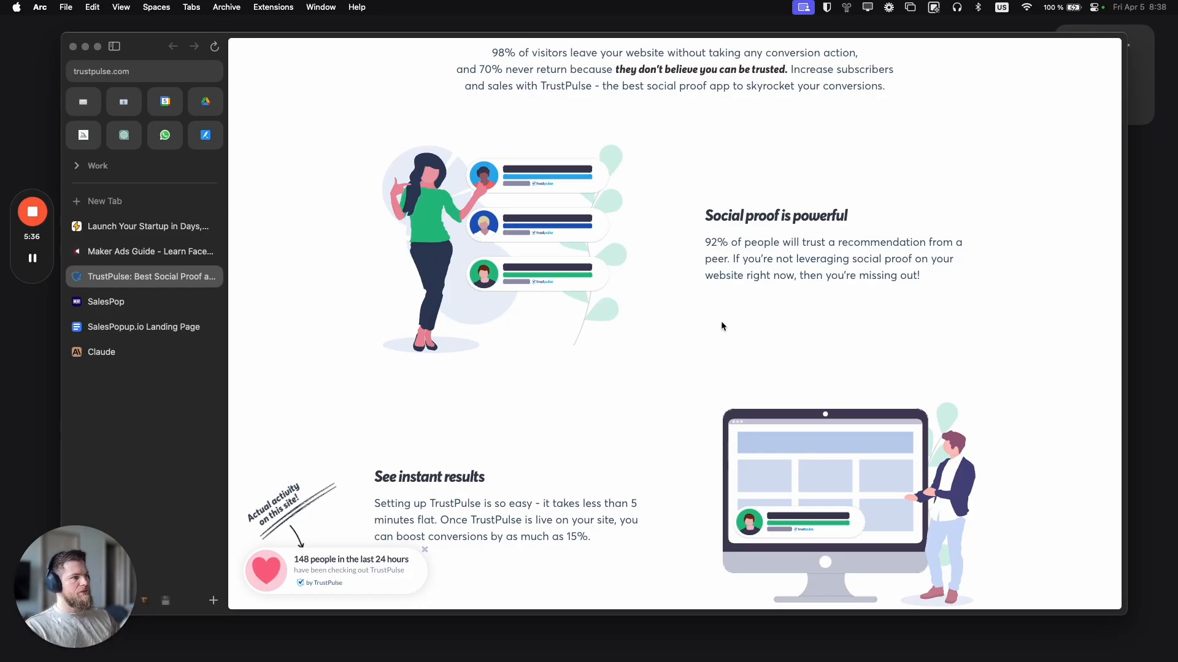
{"action": "double_click", "coordinate": [719, 243]}
{"action": "mouse_move", "coordinate": [718, 243]}
{"action": "left_mouse_down"}
{"action": "mouse_move", "coordinate": [724, 253]}
{"action": "mouse_move", "coordinate": [705, 243]}
{"action": "left_mouse_up"}
{"action": "left_click", "coordinate": [721, 242]}
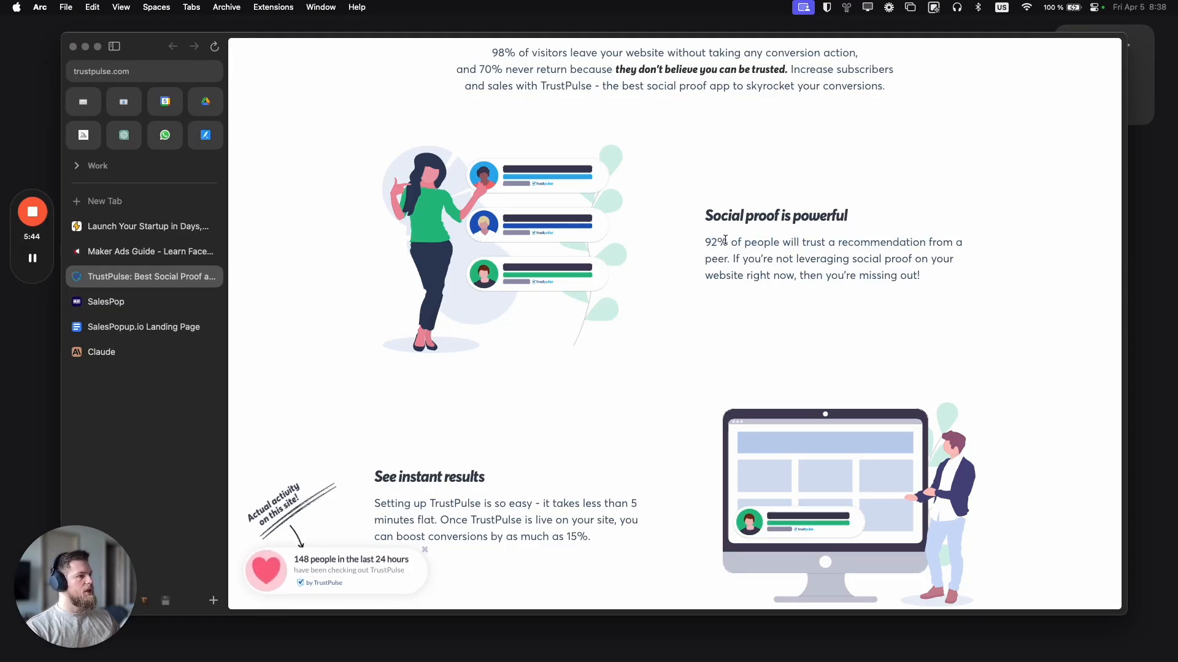
Step: Read the "See instant results", "Flexible + Reliable" and "Backed by a trusted team" blocks on the TrustPulse page
{"action": "scroll", "coordinate": [724, 240], "scroll_direction": "down", "scroll_amount": 4}
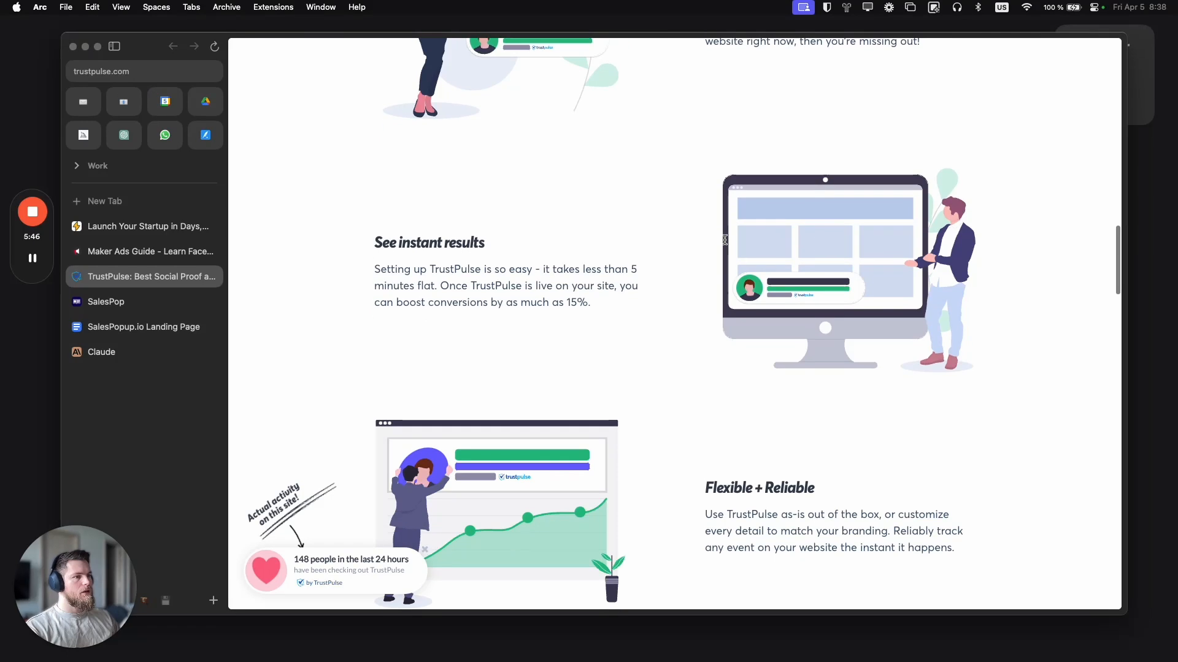
{"action": "left_click_drag", "start_coordinate": [543, 267], "coordinate": [436, 284]}
{"action": "scroll", "coordinate": [575, 281], "scroll_direction": "down", "scroll_amount": 4}
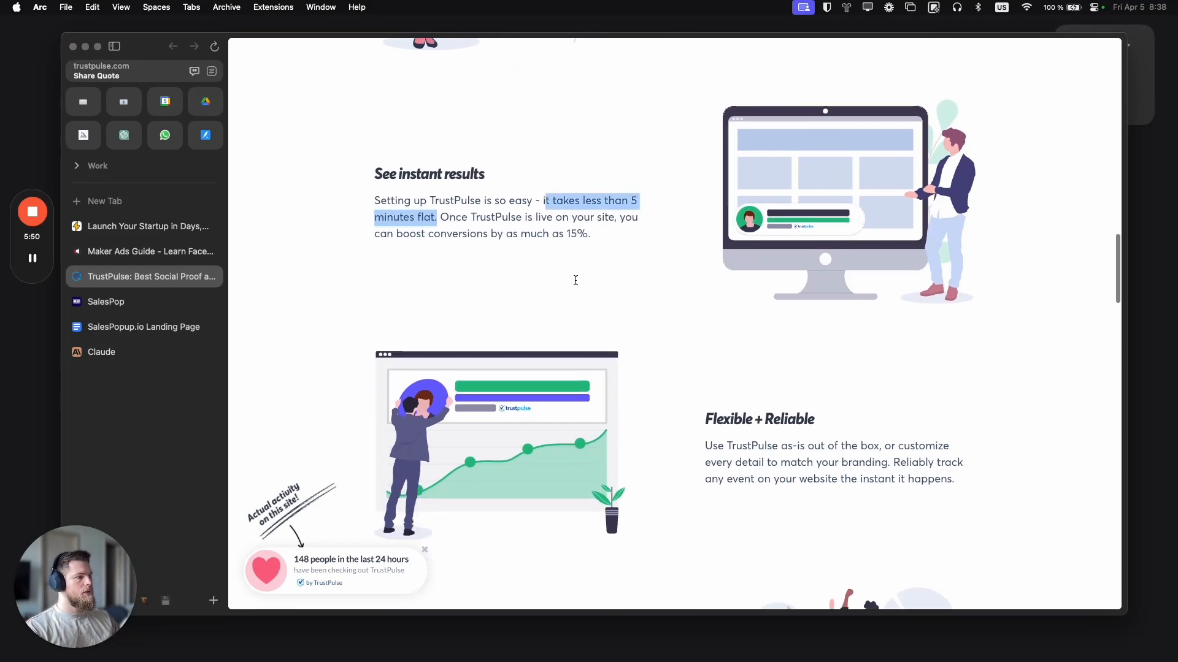
{"action": "left_click_drag", "start_coordinate": [742, 305], "coordinate": [841, 308]}
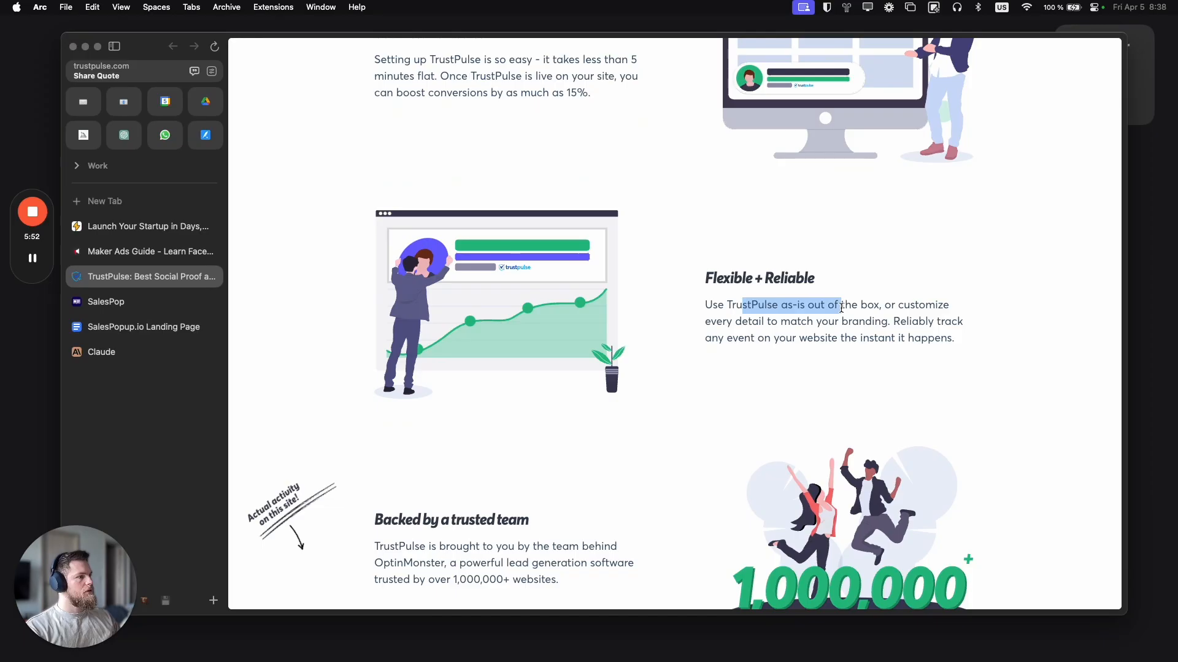
{"action": "left_click", "coordinate": [854, 314]}
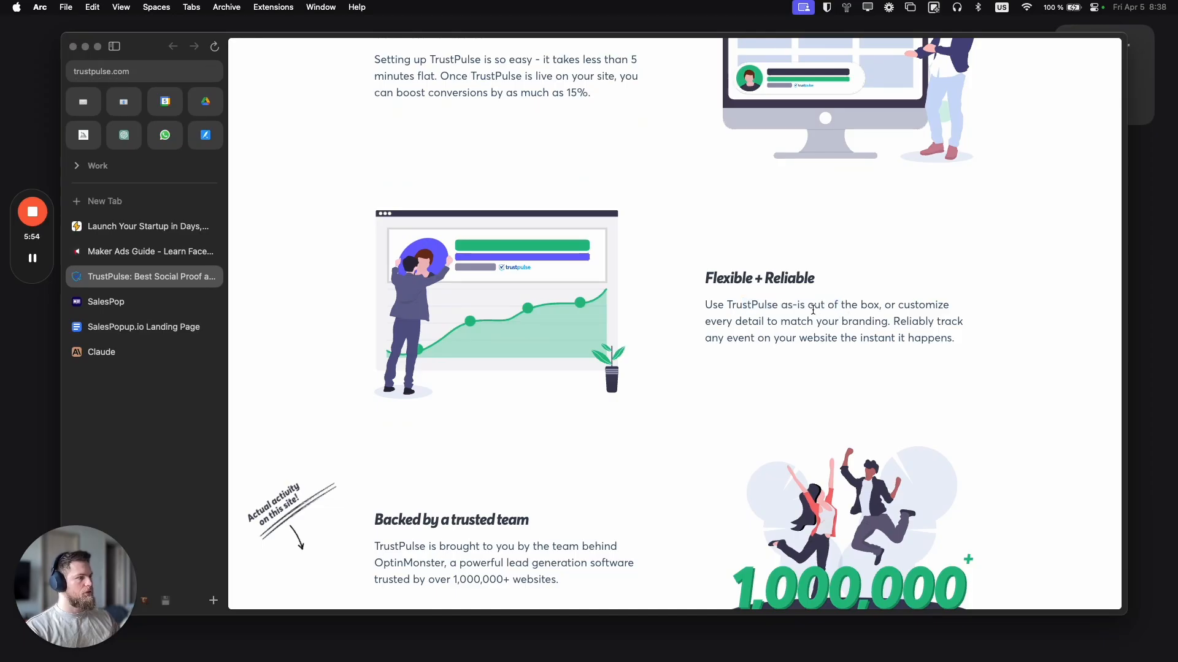
{"action": "scroll", "coordinate": [819, 311], "scroll_direction": "down", "scroll_amount": 2}
{"action": "scroll", "coordinate": [816, 301], "scroll_direction": "down", "scroll_amount": 2}
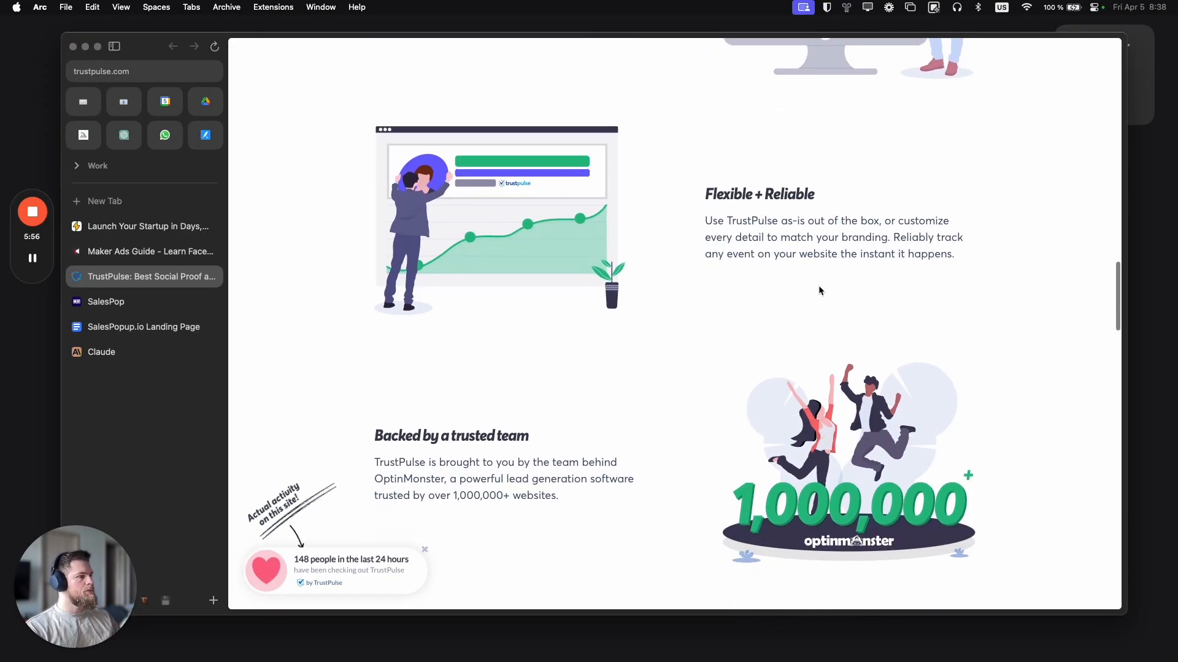
{"action": "scroll", "coordinate": [818, 249], "scroll_direction": "up", "scroll_amount": 1}
{"action": "scroll", "coordinate": [819, 249], "scroll_direction": "down", "scroll_amount": 2}
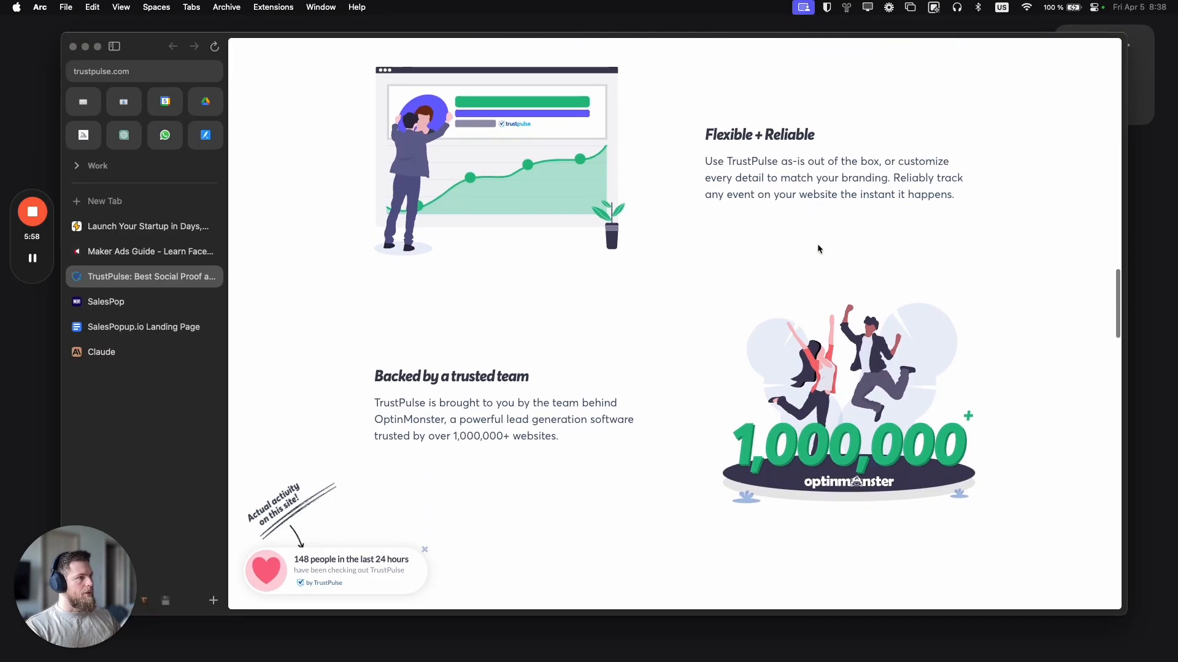
Step: Go back over TrustPulse's benefit blocks, examining how headings, short copy and illustrations are arranged from "Why Use TrustPulse?" downward
{"action": "scroll", "coordinate": [817, 244], "scroll_direction": "up", "scroll_amount": 10}
{"action": "scroll", "coordinate": [817, 244], "scroll_direction": "up", "scroll_amount": 2}
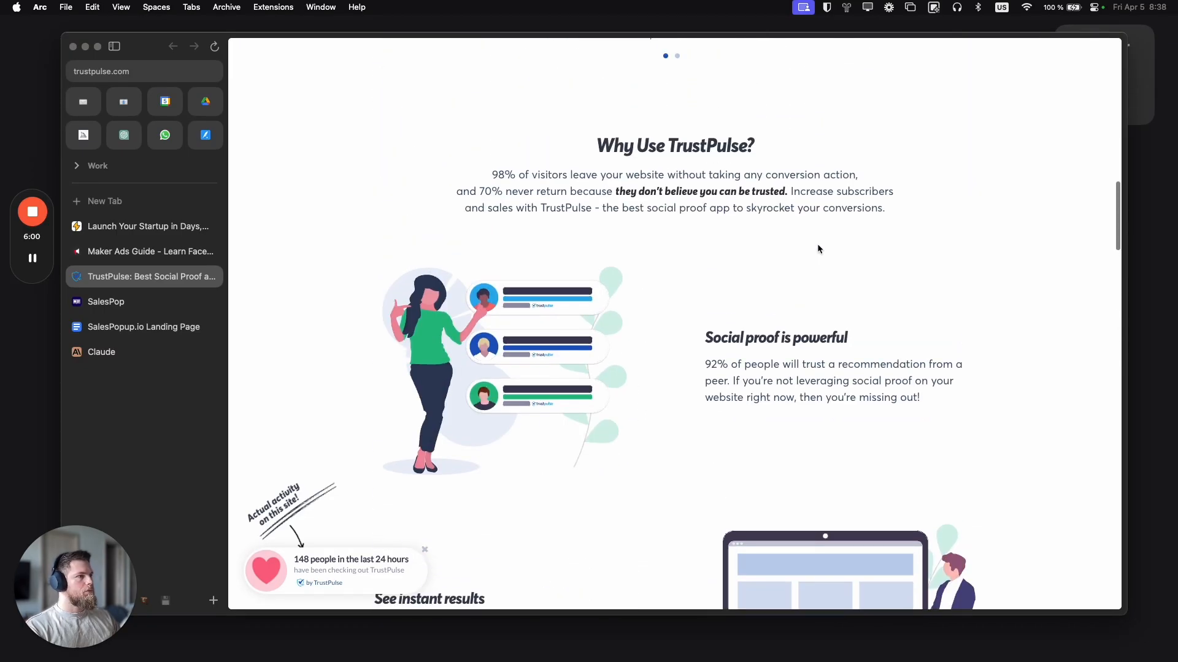
{"action": "scroll", "coordinate": [817, 244], "scroll_direction": "down", "scroll_amount": 5}
{"action": "scroll", "coordinate": [817, 244], "scroll_direction": "up", "scroll_amount": 1}
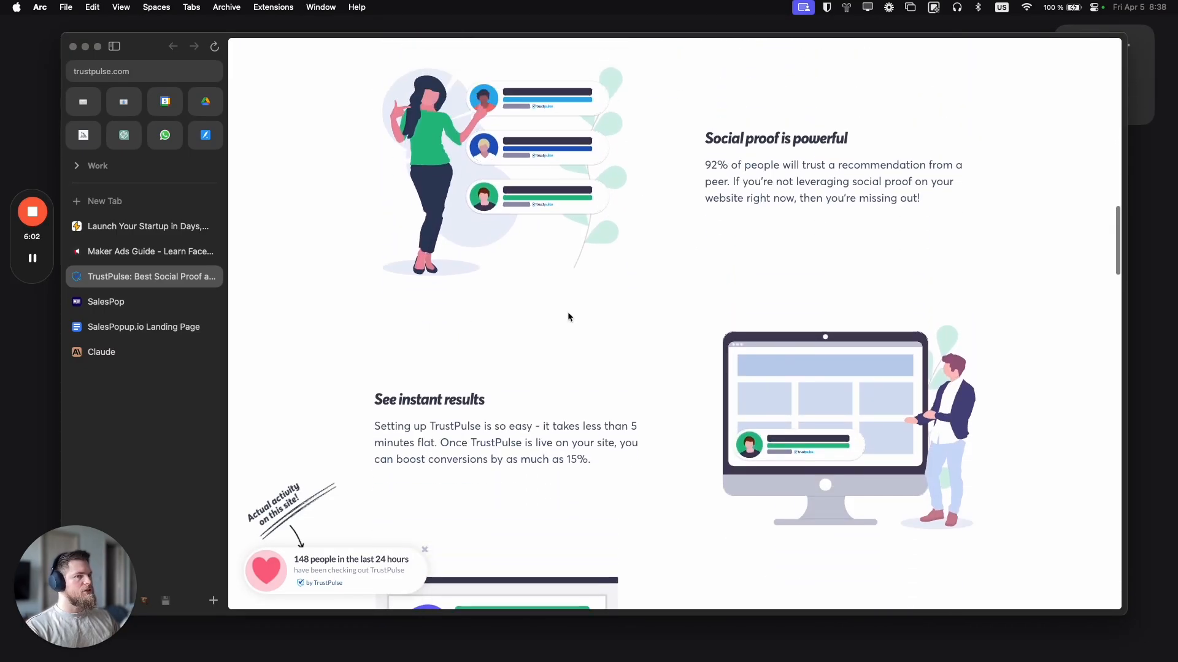
{"action": "scroll", "coordinate": [478, 331], "scroll_direction": "down", "scroll_amount": 2}
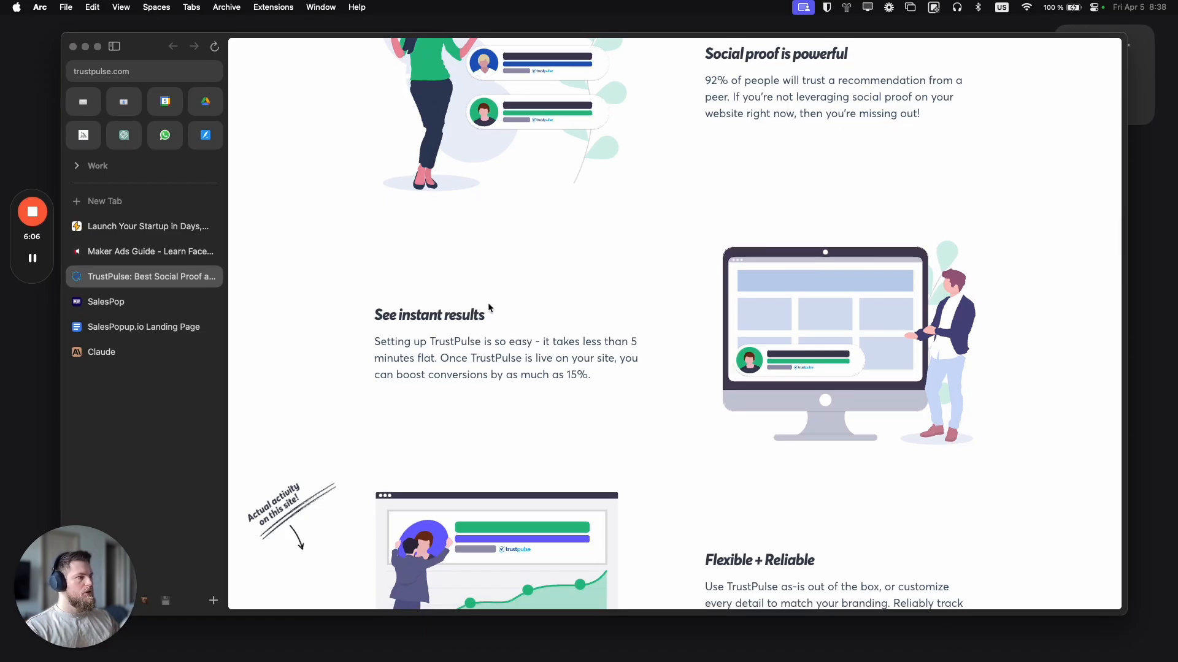
{"action": "scroll", "coordinate": [518, 310], "scroll_direction": "up", "scroll_amount": 3}
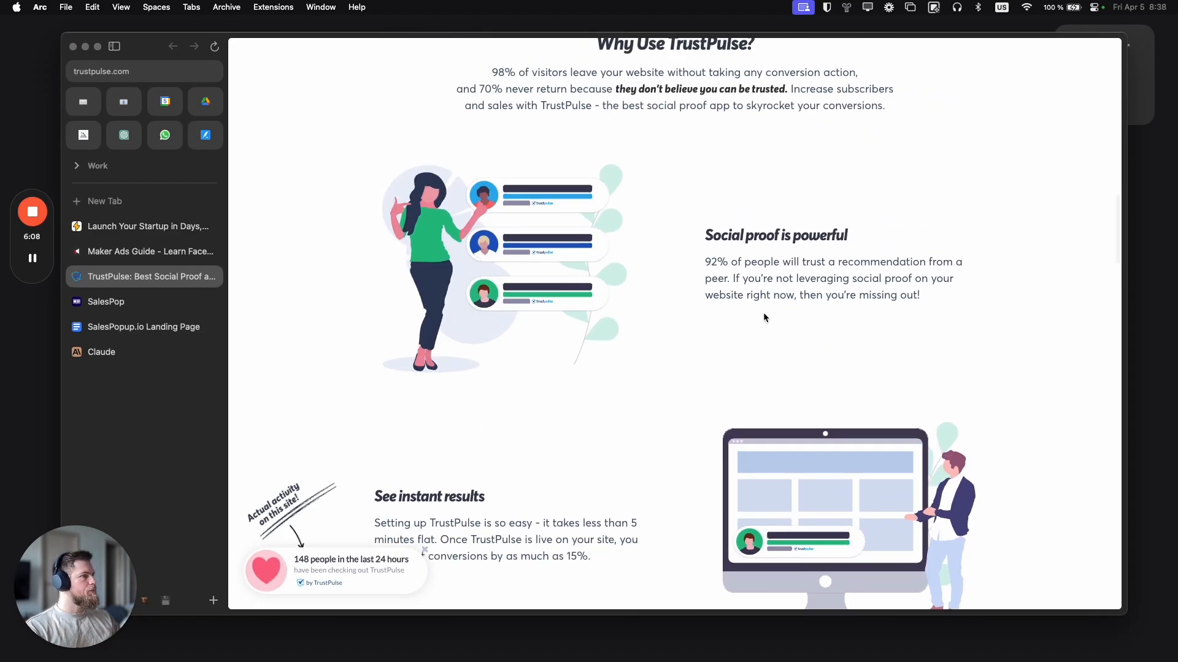
{"action": "scroll", "coordinate": [763, 312], "scroll_direction": "down", "scroll_amount": 7}
{"action": "scroll", "coordinate": [763, 315], "scroll_direction": "down", "scroll_amount": 2}
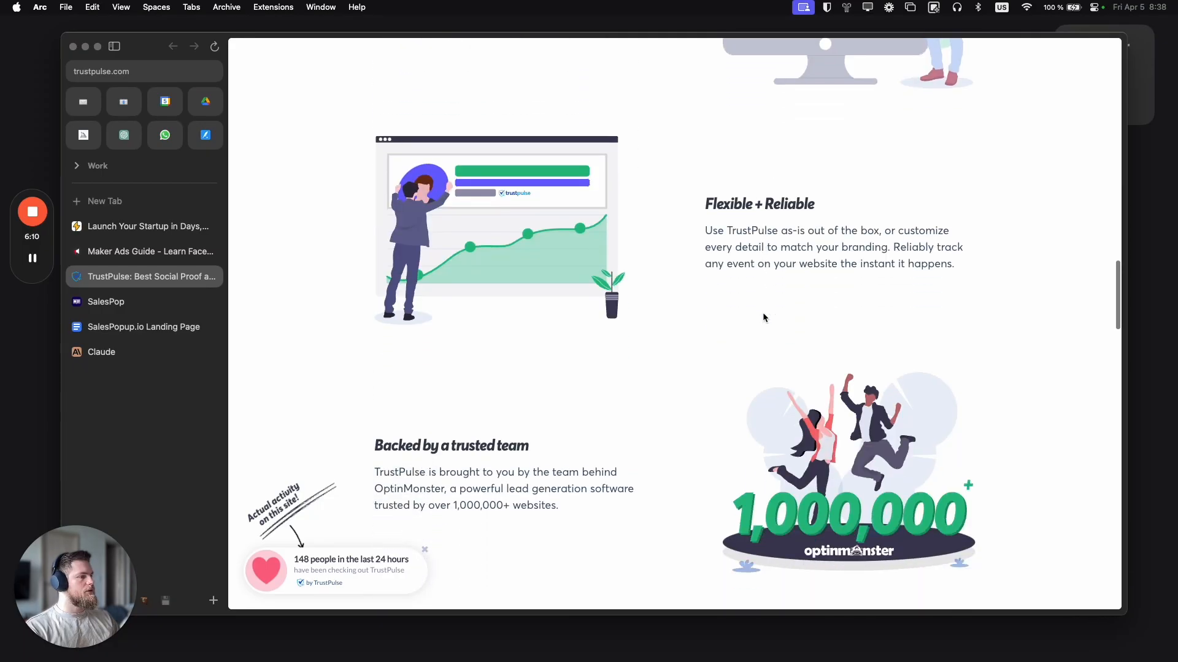
{"action": "scroll", "coordinate": [763, 316], "scroll_direction": "up", "scroll_amount": 1}
{"action": "scroll", "coordinate": [763, 316], "scroll_direction": "down", "scroll_amount": 4}
{"action": "scroll", "coordinate": [763, 316], "scroll_direction": "up", "scroll_amount": 6}
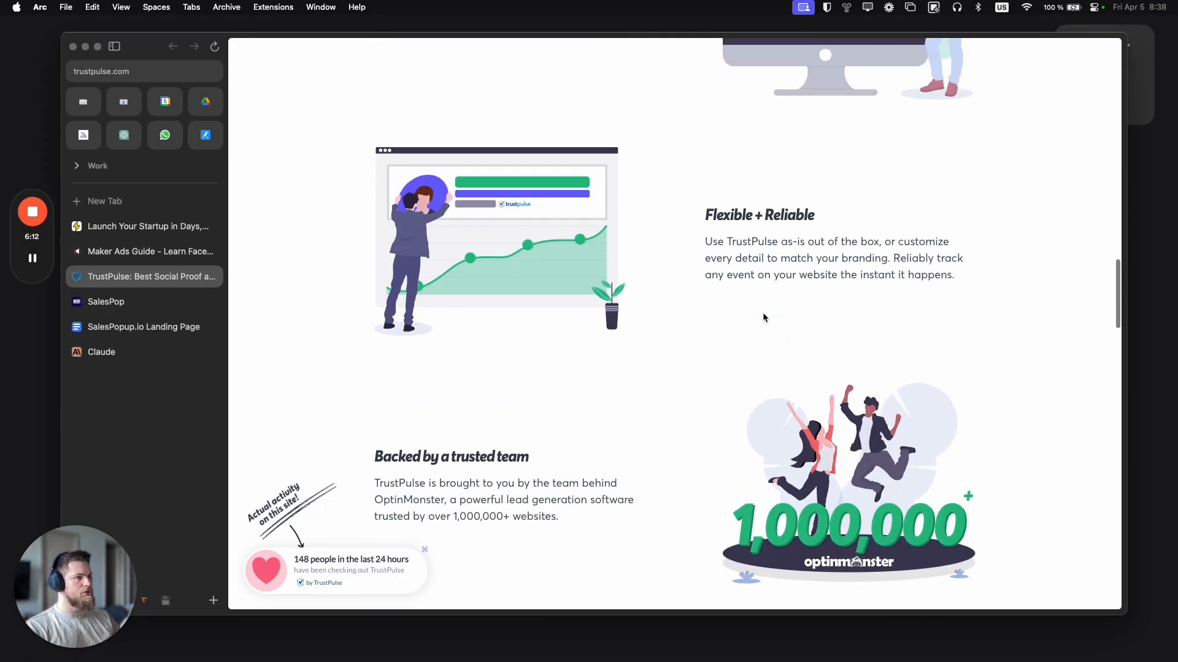
{"action": "scroll", "coordinate": [699, 233], "scroll_direction": "down", "scroll_amount": 1}
{"action": "scroll", "coordinate": [697, 238], "scroll_direction": "down", "scroll_amount": 3}
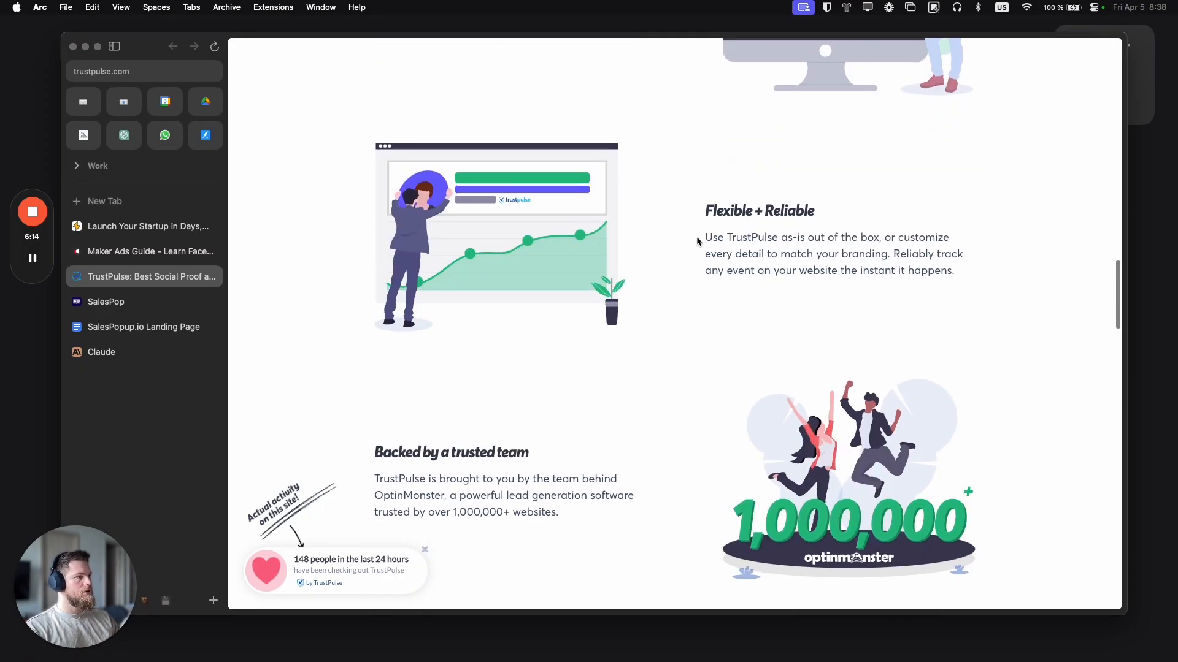
{"action": "scroll", "coordinate": [697, 238], "scroll_direction": "up", "scroll_amount": 4}
Step: Examine the "TrustPulse works on all popular platforms" section with its heading and platform logos
{"action": "scroll", "coordinate": [697, 238], "scroll_direction": "down", "scroll_amount": 9}
{"action": "scroll", "coordinate": [697, 242], "scroll_direction": "down", "scroll_amount": 6}
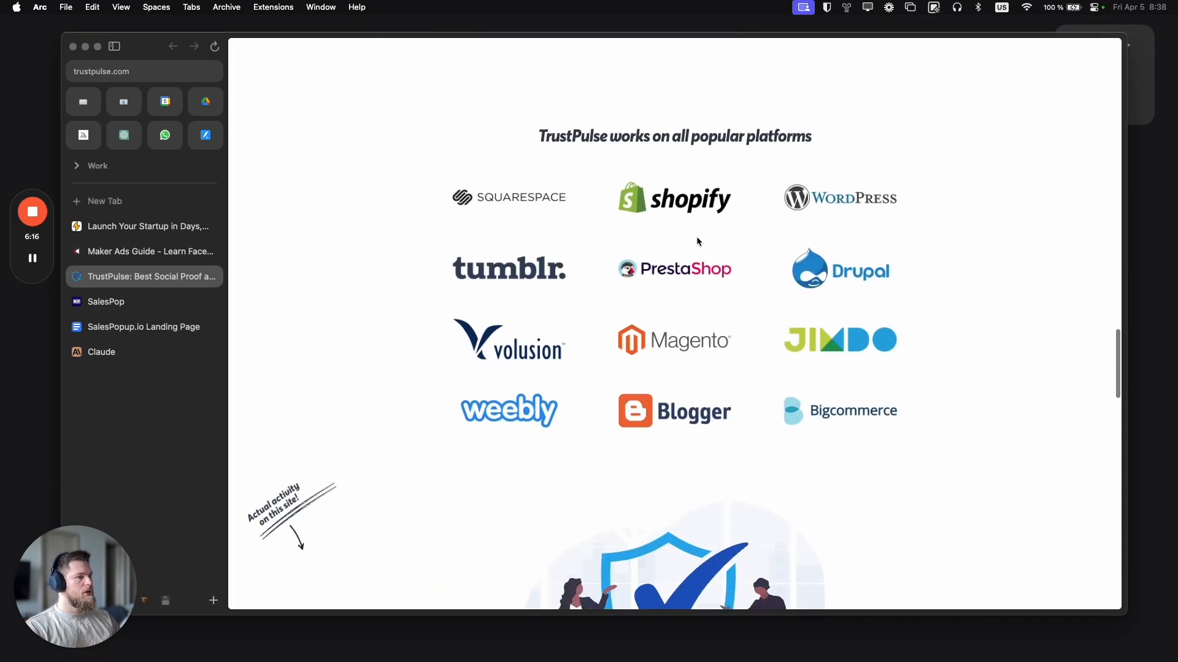
{"action": "scroll", "coordinate": [697, 239], "scroll_direction": "up", "scroll_amount": 1}
{"action": "left_click_drag", "start_coordinate": [572, 118], "coordinate": [826, 122]}
{"action": "left_click", "coordinate": [806, 126]}
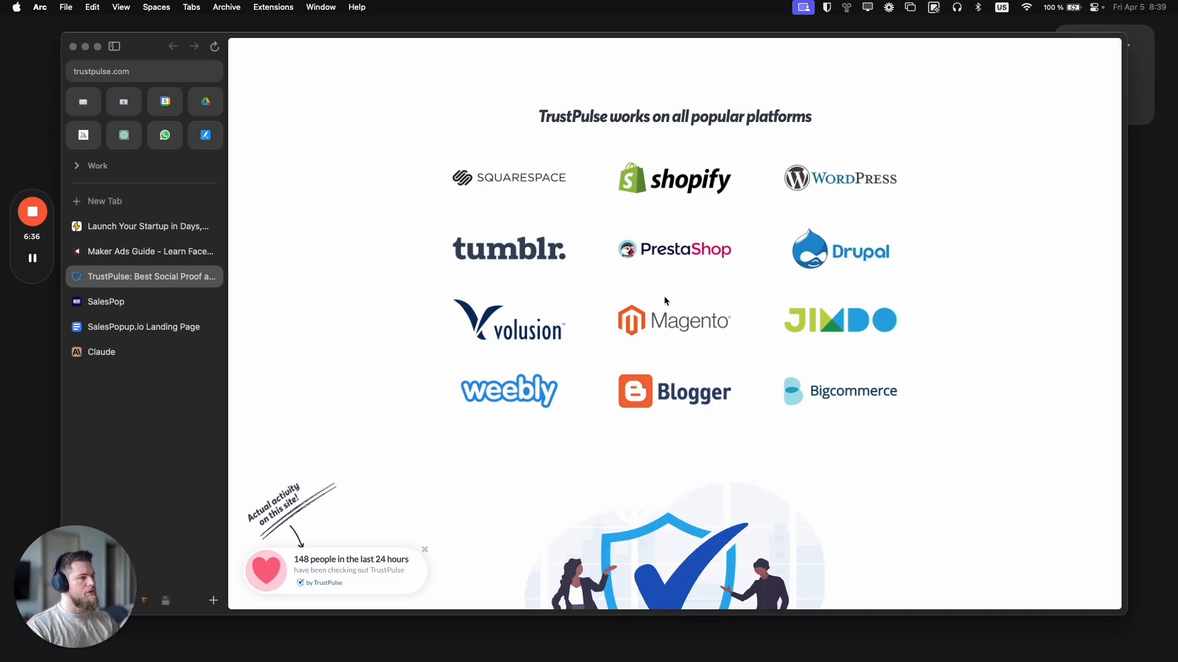
Step: Review the rest of the TrustPulse page: the closing calls to action, the expert support section and the FAQ
{"action": "scroll", "coordinate": [746, 227], "scroll_direction": "down", "scroll_amount": 10}
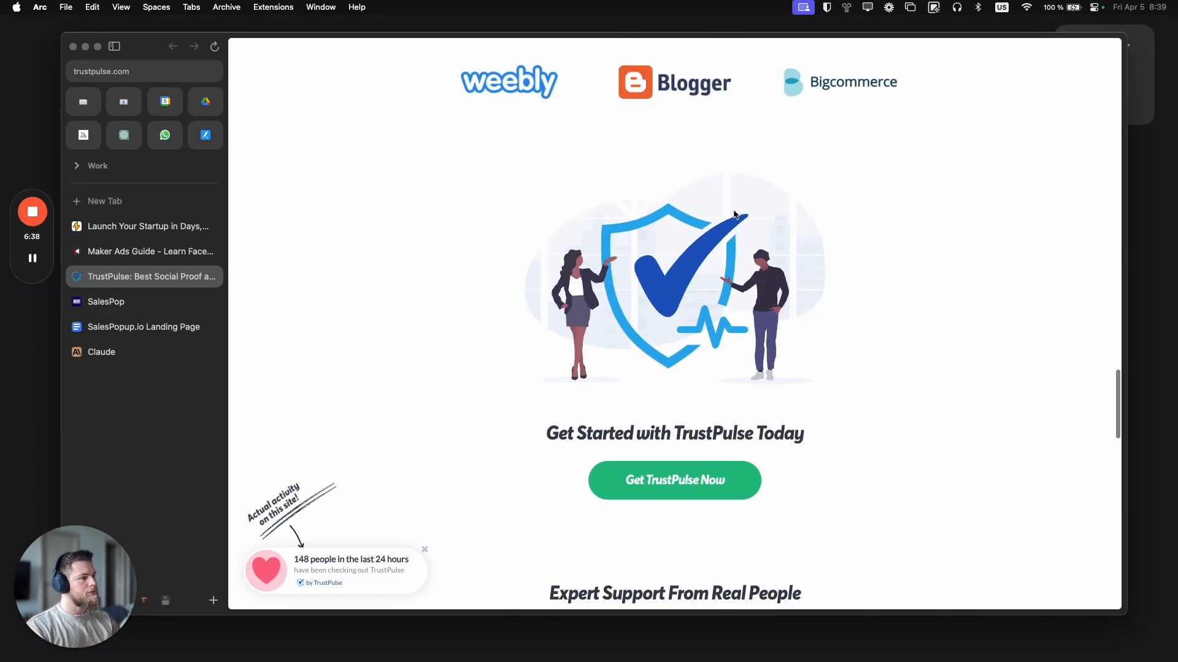
{"action": "scroll", "coordinate": [797, 387], "scroll_direction": "down", "scroll_amount": 4}
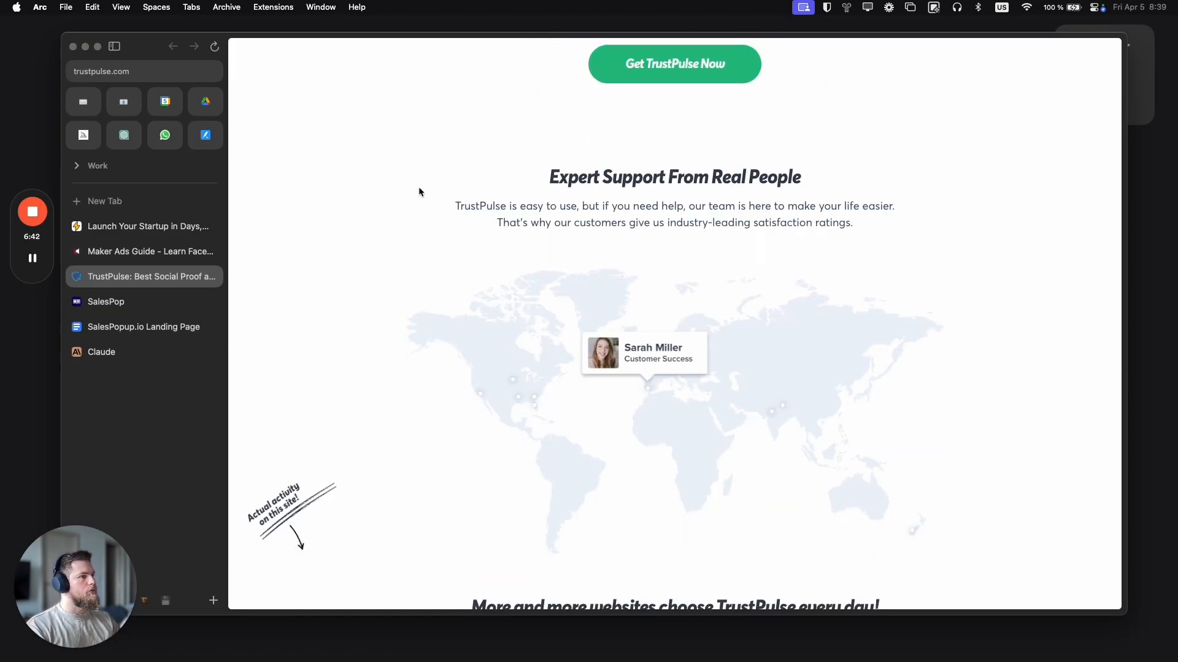
{"action": "scroll", "coordinate": [405, 191], "scroll_direction": "down", "scroll_amount": 3}
{"action": "scroll", "coordinate": [655, 252], "scroll_direction": "up", "scroll_amount": 1}
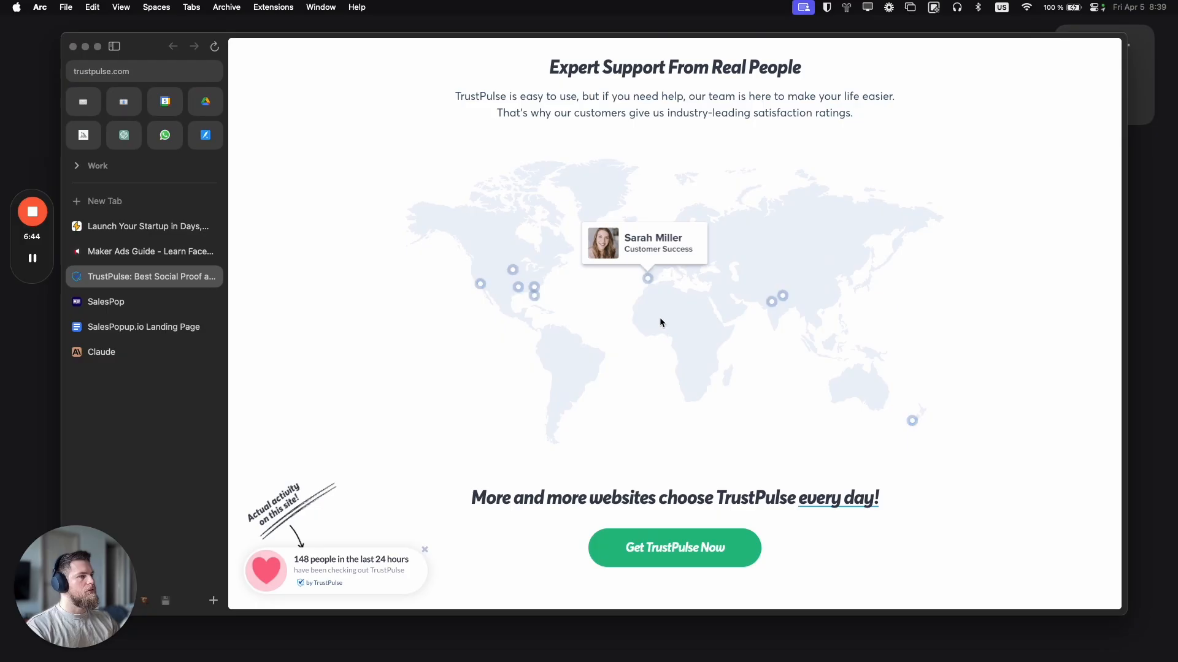
{"action": "scroll", "coordinate": [655, 297], "scroll_direction": "up", "scroll_amount": 2}
{"action": "scroll", "coordinate": [466, 308], "scroll_direction": "down", "scroll_amount": 10}
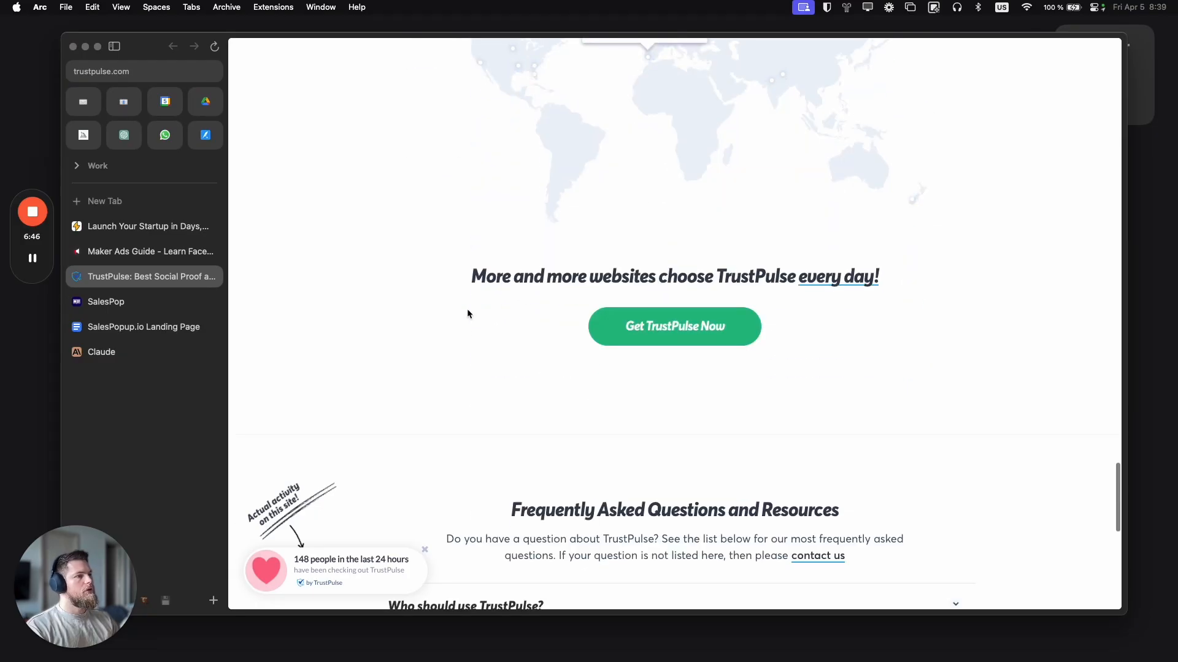
{"action": "scroll", "coordinate": [466, 314], "scroll_direction": "down", "scroll_amount": 4}
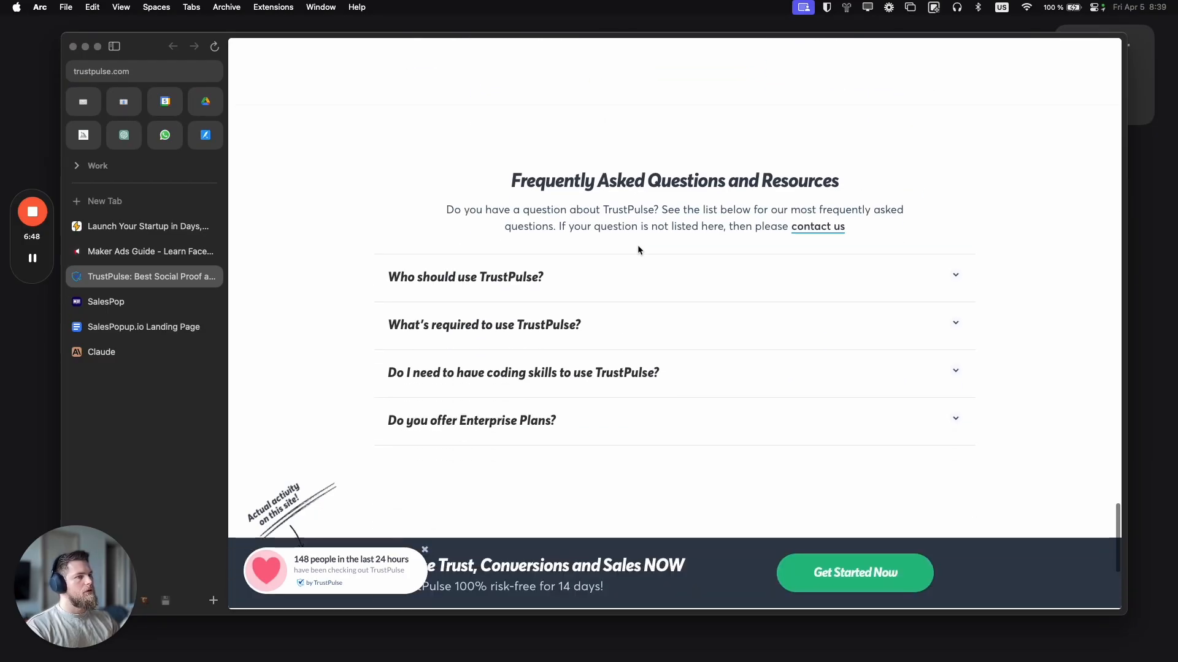
Step: Return to the start of the TrustPulse page and look over its feature grid and customer quote
{"action": "scroll", "coordinate": [627, 262], "scroll_direction": "up", "scroll_amount": 8}
{"action": "scroll", "coordinate": [628, 264], "scroll_direction": "up", "scroll_amount": 15}
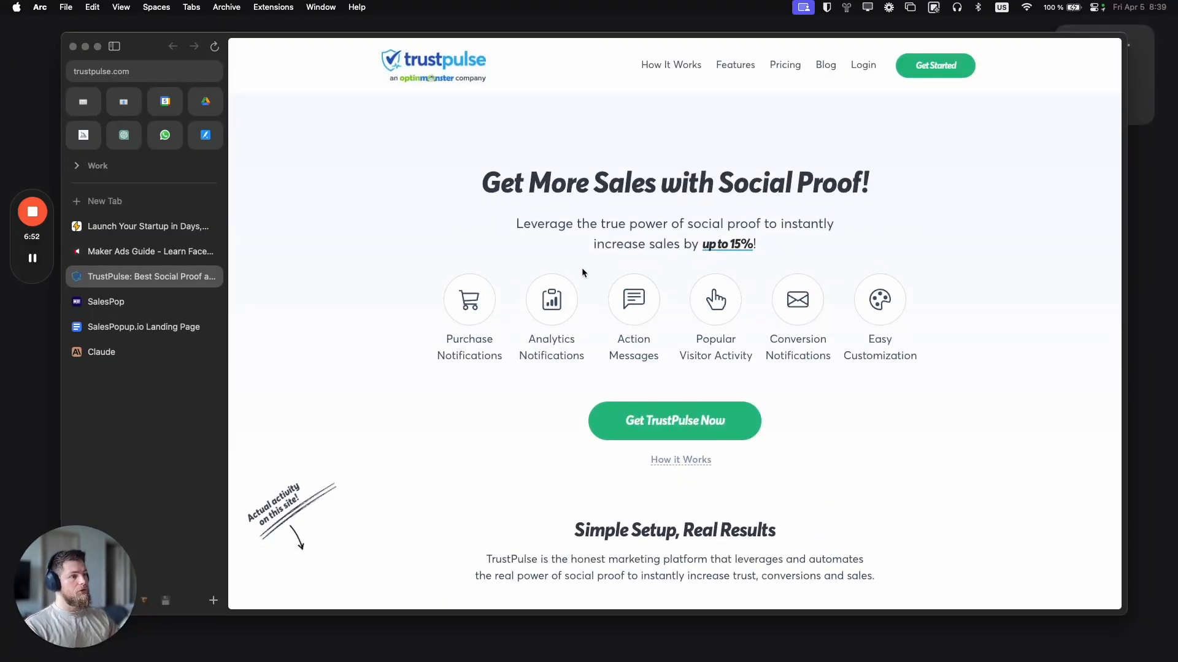
{"action": "scroll", "coordinate": [581, 268], "scroll_direction": "down", "scroll_amount": 10}
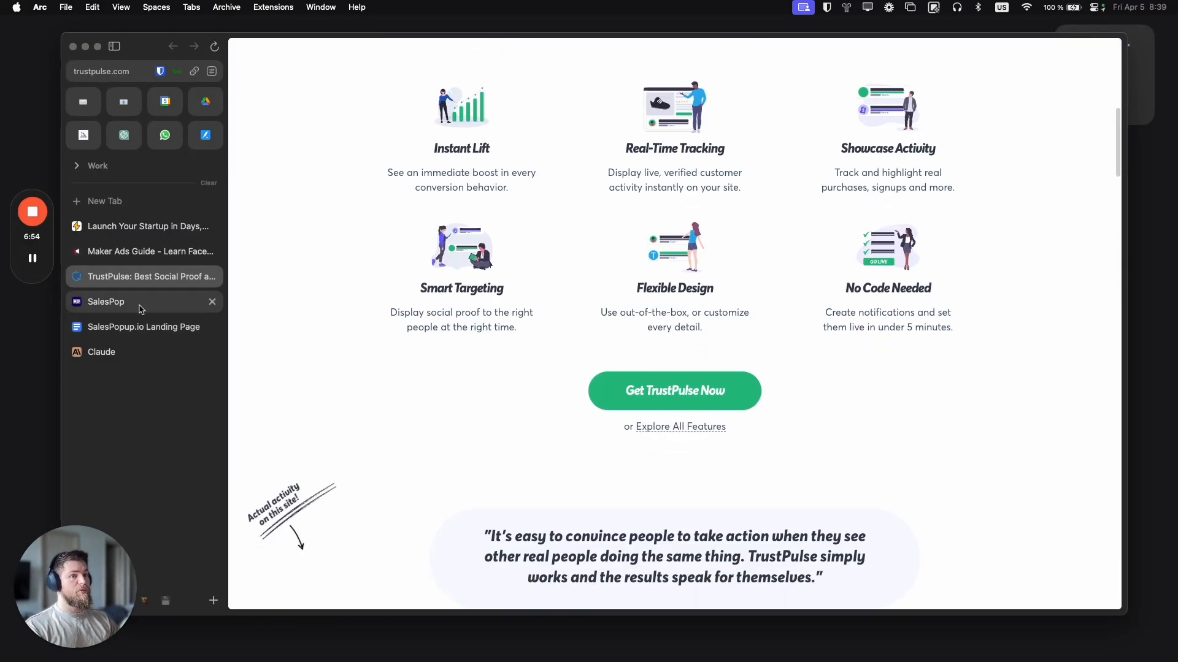
Step: Switch to the SalesPop page and examine its hero headline, subheading, call to action and the supported-platforms strip
{"action": "left_click", "coordinate": [140, 302]}
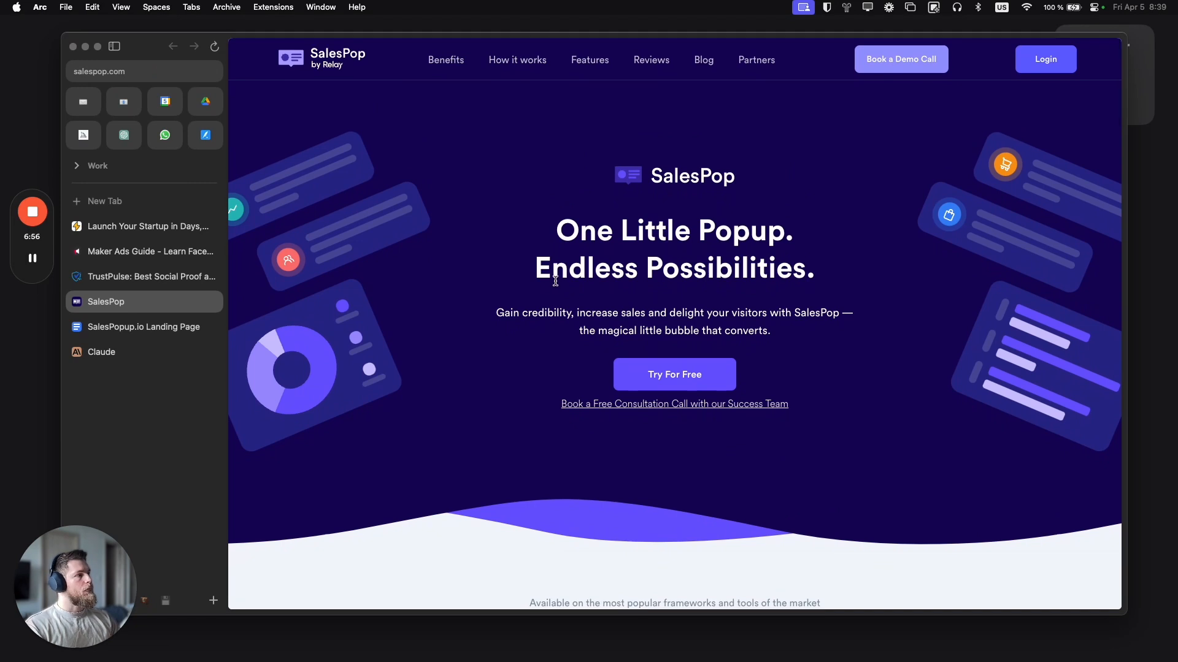
{"action": "scroll", "coordinate": [555, 281], "scroll_direction": "down", "scroll_amount": 3}
{"action": "scroll", "coordinate": [491, 325], "scroll_direction": "up", "scroll_amount": 4}
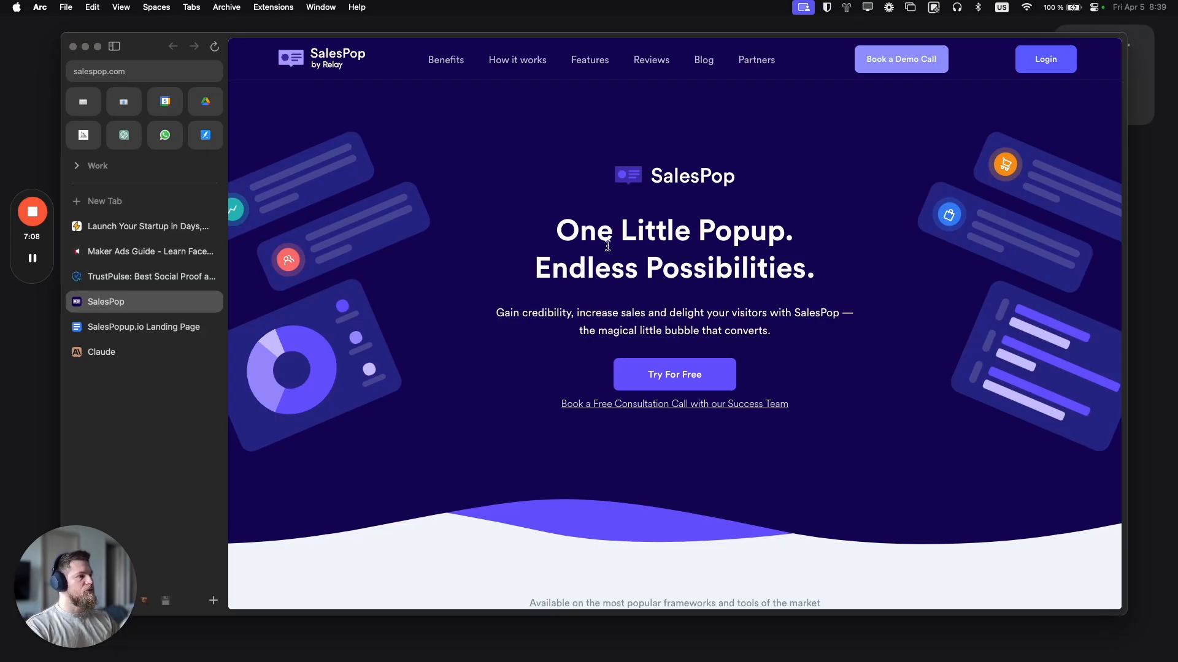
{"action": "scroll", "coordinate": [607, 245], "scroll_direction": "down", "scroll_amount": 3}
{"action": "scroll", "coordinate": [583, 229], "scroll_direction": "up", "scroll_amount": 4}
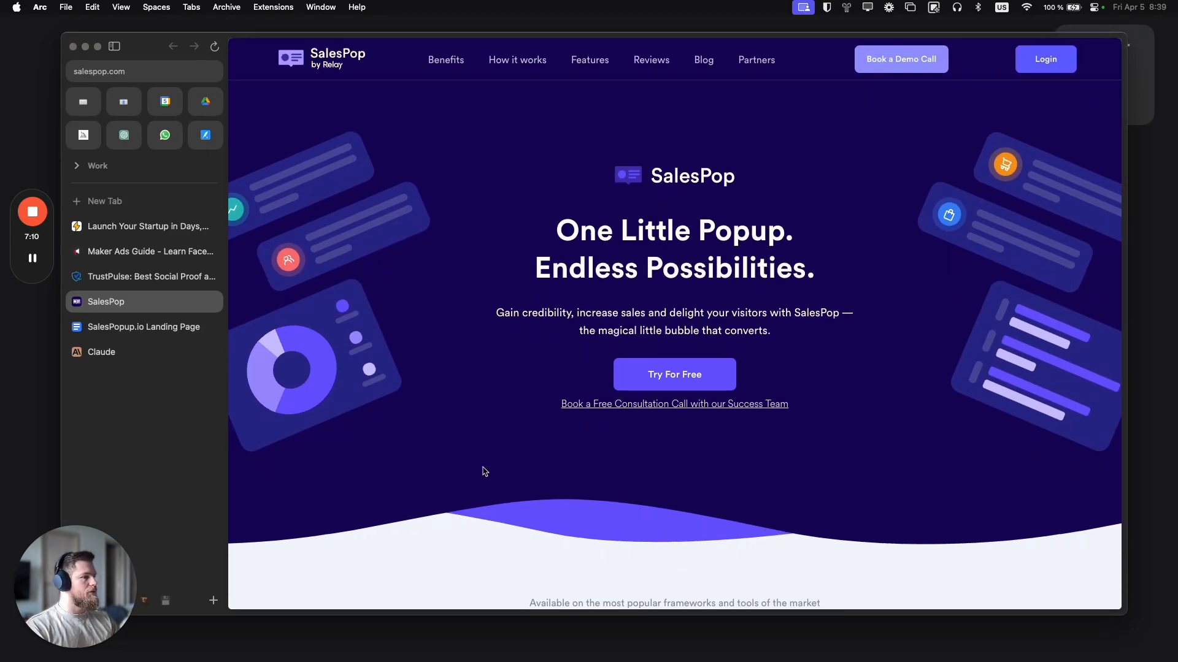
{"action": "scroll", "coordinate": [388, 399], "scroll_direction": "down", "scroll_amount": 3}
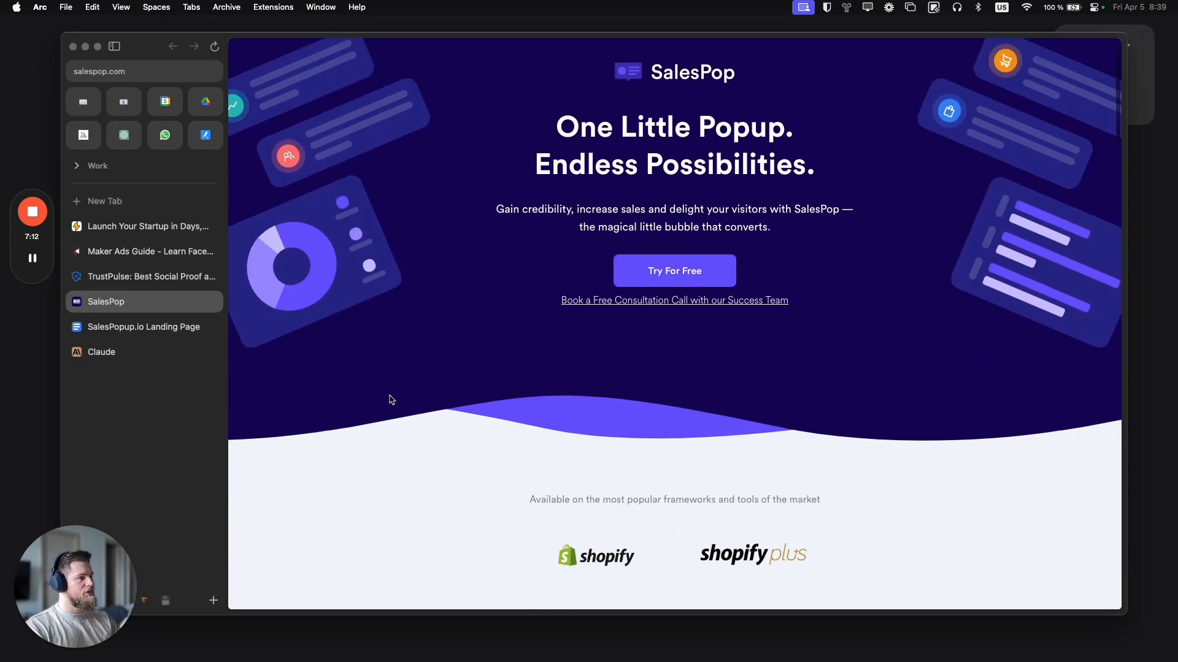
{"action": "scroll", "coordinate": [874, 392], "scroll_direction": "up", "scroll_amount": 3}
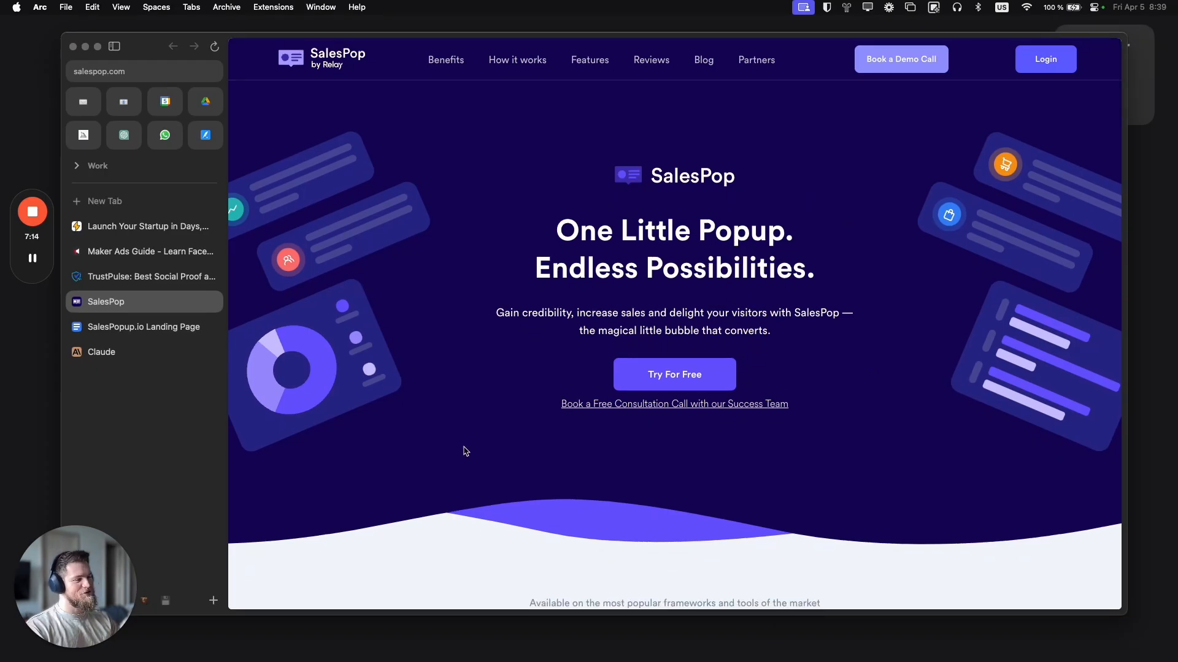
Step: Examine the SalesPop page's supported platforms, the "Want more sales and higher conversions?" section and the popup templates section
{"action": "scroll", "coordinate": [476, 415], "scroll_direction": "down", "scroll_amount": 3}
{"action": "scroll", "coordinate": [476, 408], "scroll_direction": "down", "scroll_amount": 3}
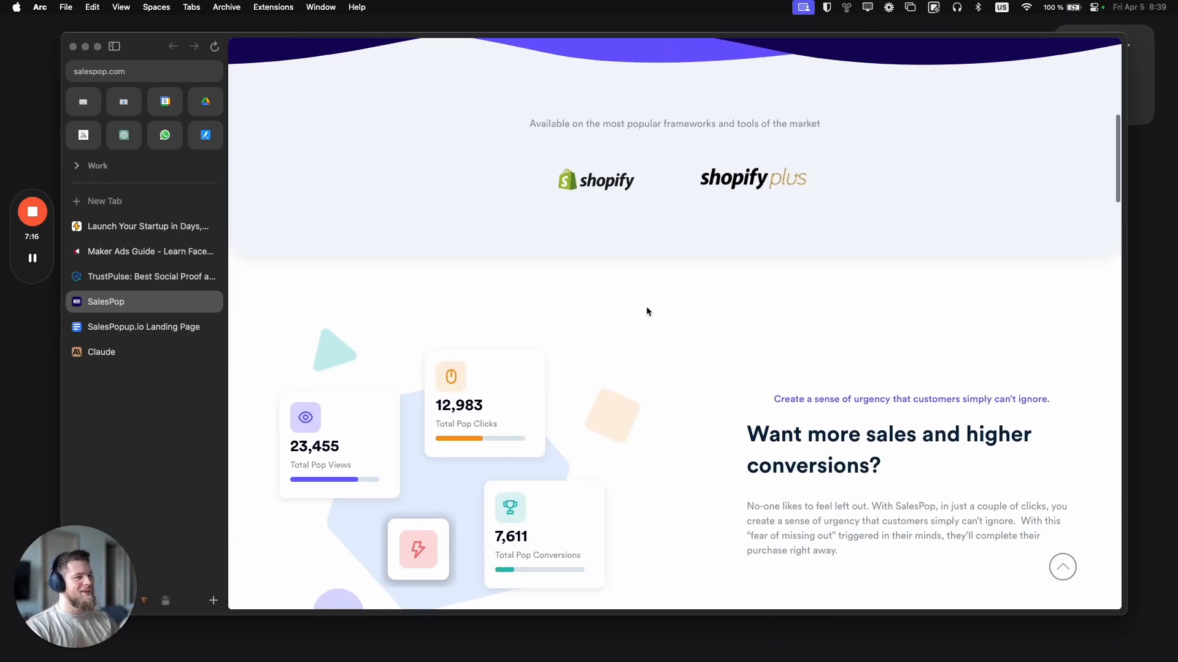
{"action": "scroll", "coordinate": [653, 304], "scroll_direction": "down", "scroll_amount": 2}
{"action": "scroll", "coordinate": [653, 304], "scroll_direction": "down", "scroll_amount": 2}
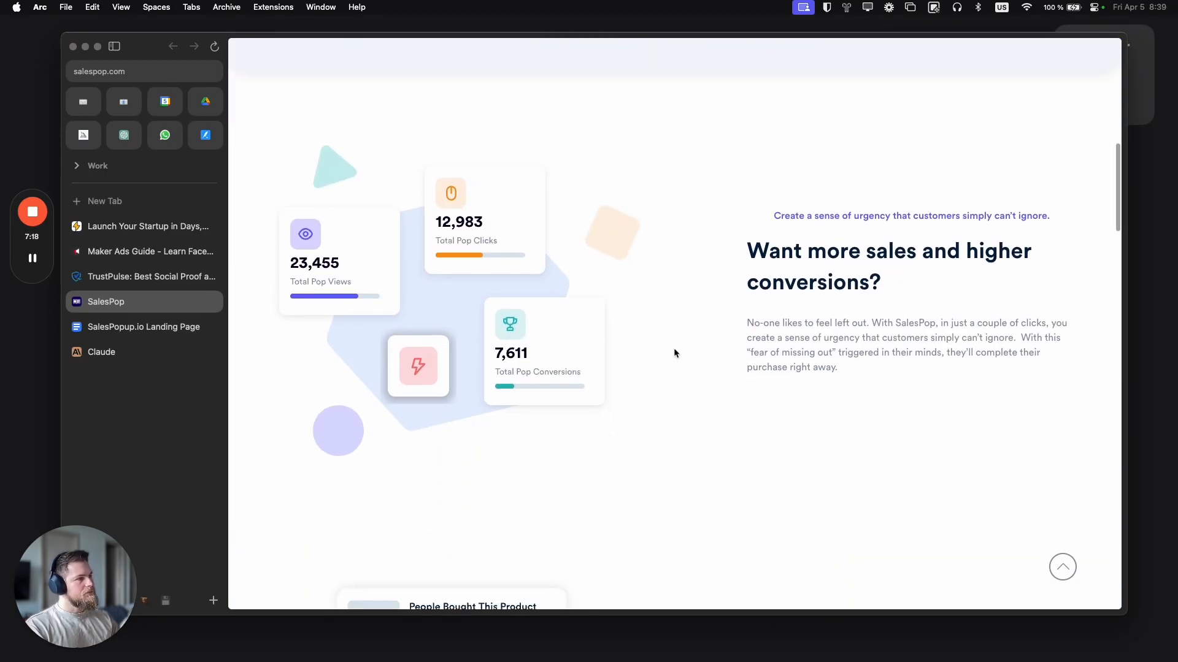
{"action": "scroll", "coordinate": [642, 284], "scroll_direction": "down", "scroll_amount": 5}
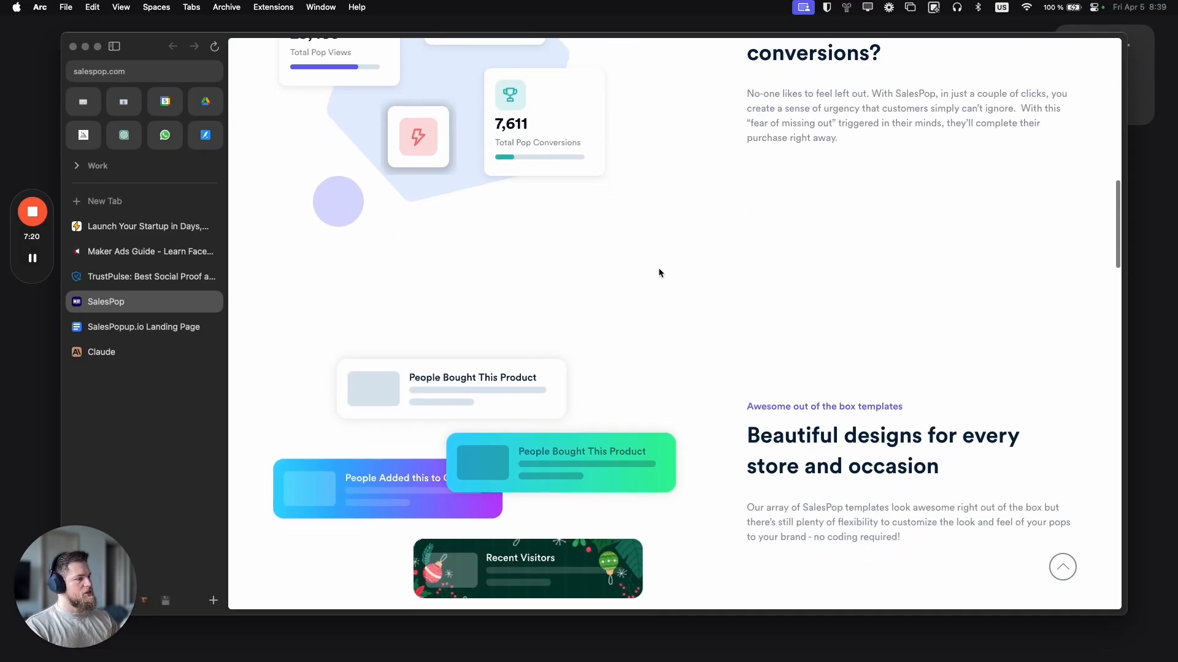
{"action": "scroll", "coordinate": [661, 269], "scroll_direction": "up", "scroll_amount": 4}
{"action": "scroll", "coordinate": [659, 270], "scroll_direction": "up", "scroll_amount": 2}
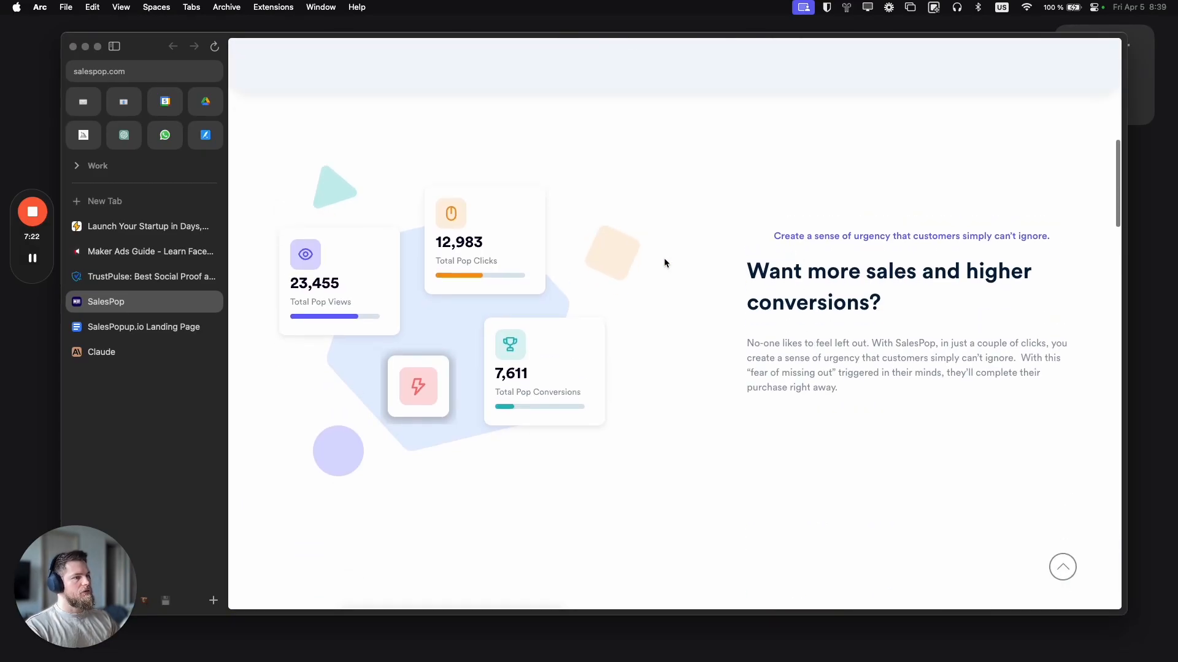
Step: Examine the SalesPop psychological triggers section with its popup types and the "Features that will increase conversions!" grid
{"action": "scroll", "coordinate": [664, 260], "scroll_direction": "down", "scroll_amount": 5}
{"action": "scroll", "coordinate": [619, 196], "scroll_direction": "down", "scroll_amount": 10}
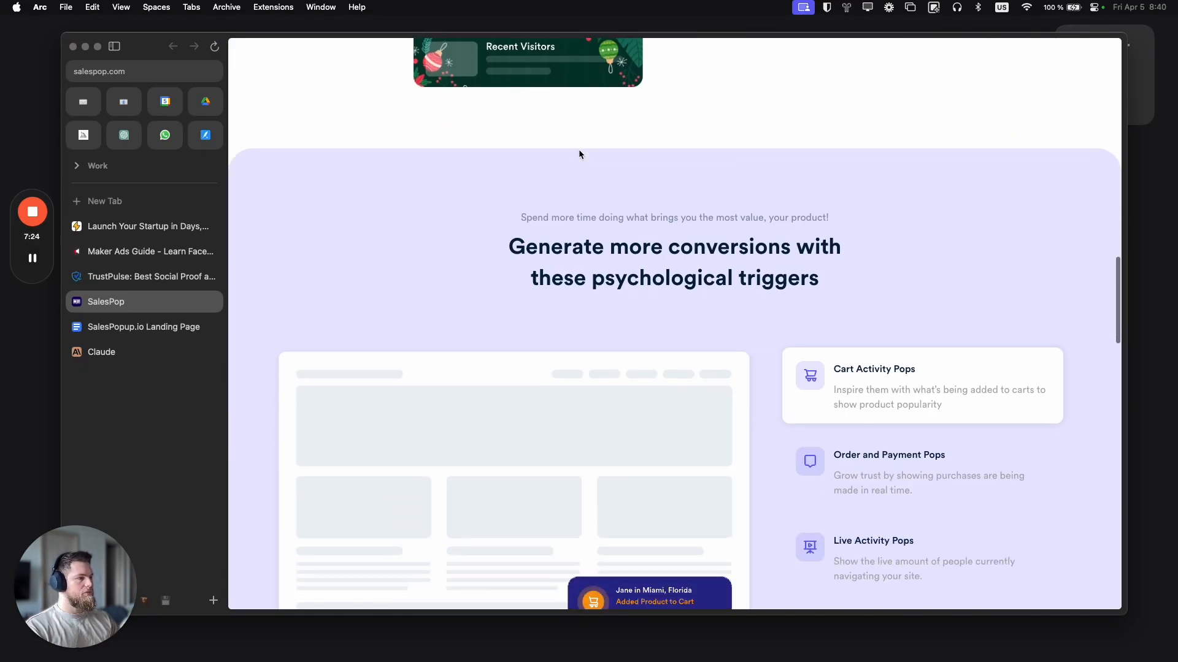
{"action": "scroll", "coordinate": [975, 368], "scroll_direction": "down", "scroll_amount": 3}
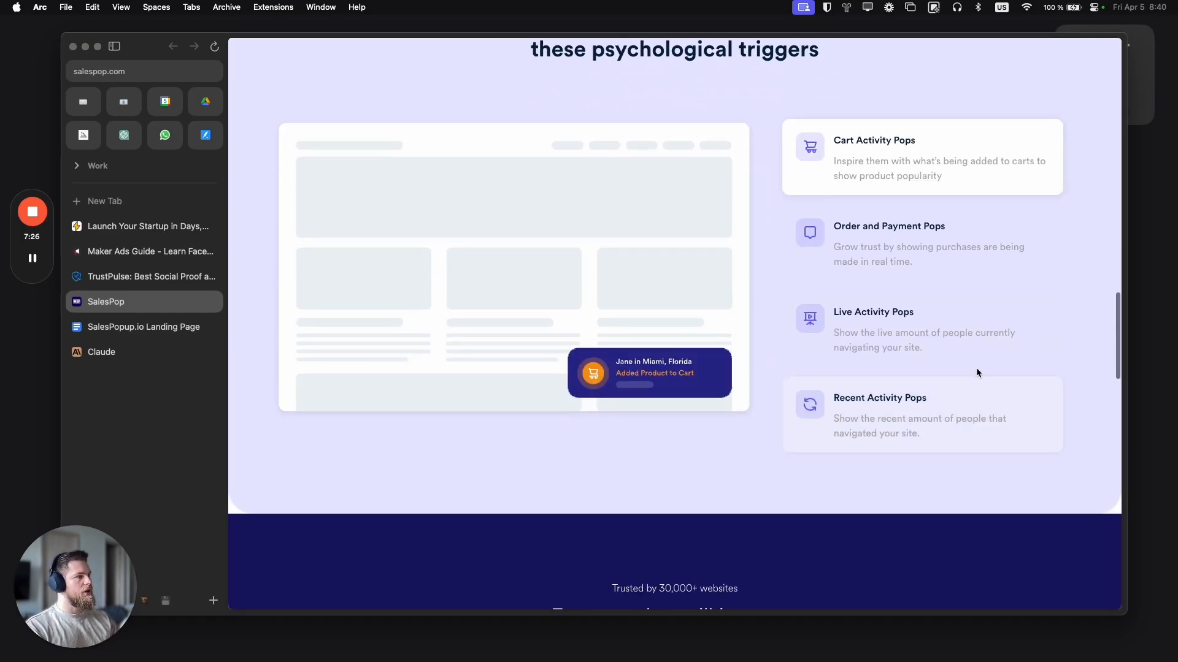
{"action": "scroll", "coordinate": [886, 338], "scroll_direction": "up", "scroll_amount": 1}
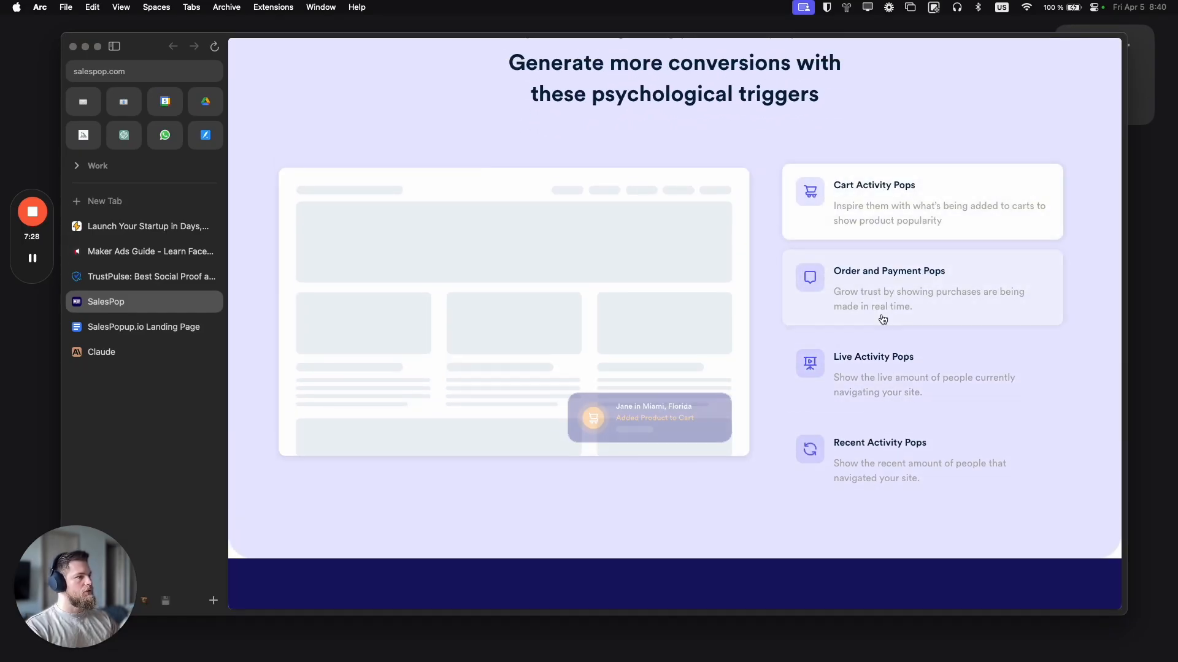
{"action": "scroll", "coordinate": [763, 447], "scroll_direction": "down", "scroll_amount": 3}
{"action": "scroll", "coordinate": [777, 302], "scroll_direction": "down", "scroll_amount": 6}
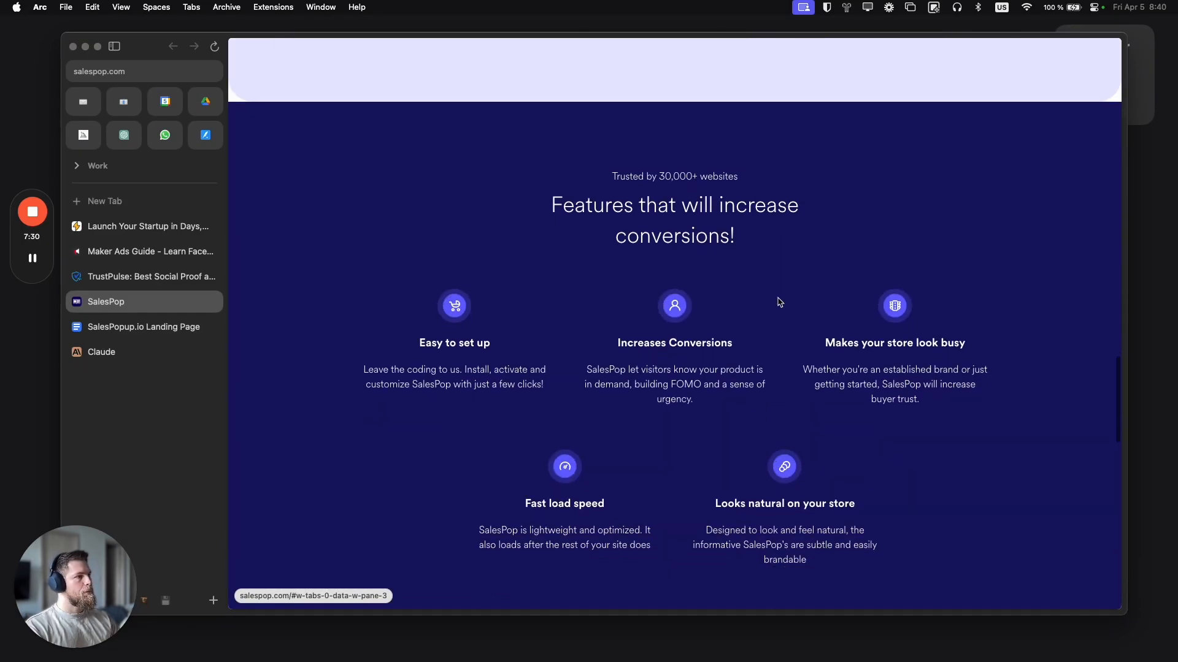
Step: Review the SalesPop client testimonials and the closing "Power your site with SalesPop" call to action
{"action": "scroll", "coordinate": [782, 298], "scroll_direction": "down", "scroll_amount": 11}
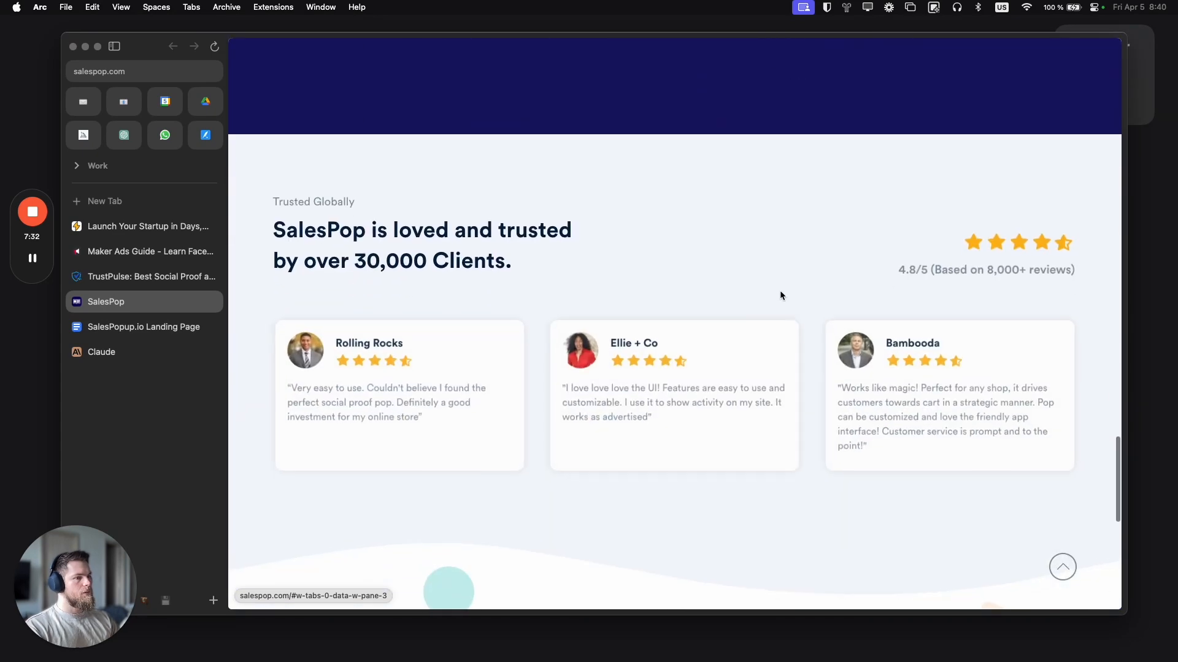
{"action": "scroll", "coordinate": [694, 284], "scroll_direction": "down", "scroll_amount": 4}
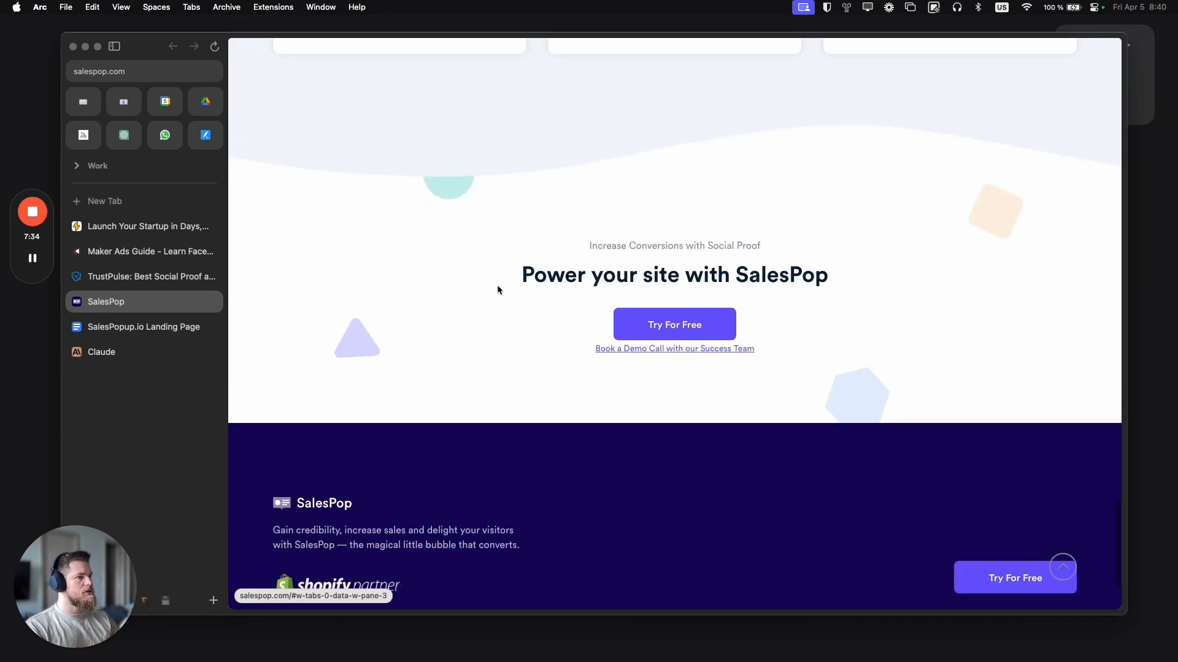
{"action": "scroll", "coordinate": [554, 261], "scroll_direction": "down", "scroll_amount": 3}
{"action": "scroll", "coordinate": [554, 260], "scroll_direction": "up", "scroll_amount": 2}
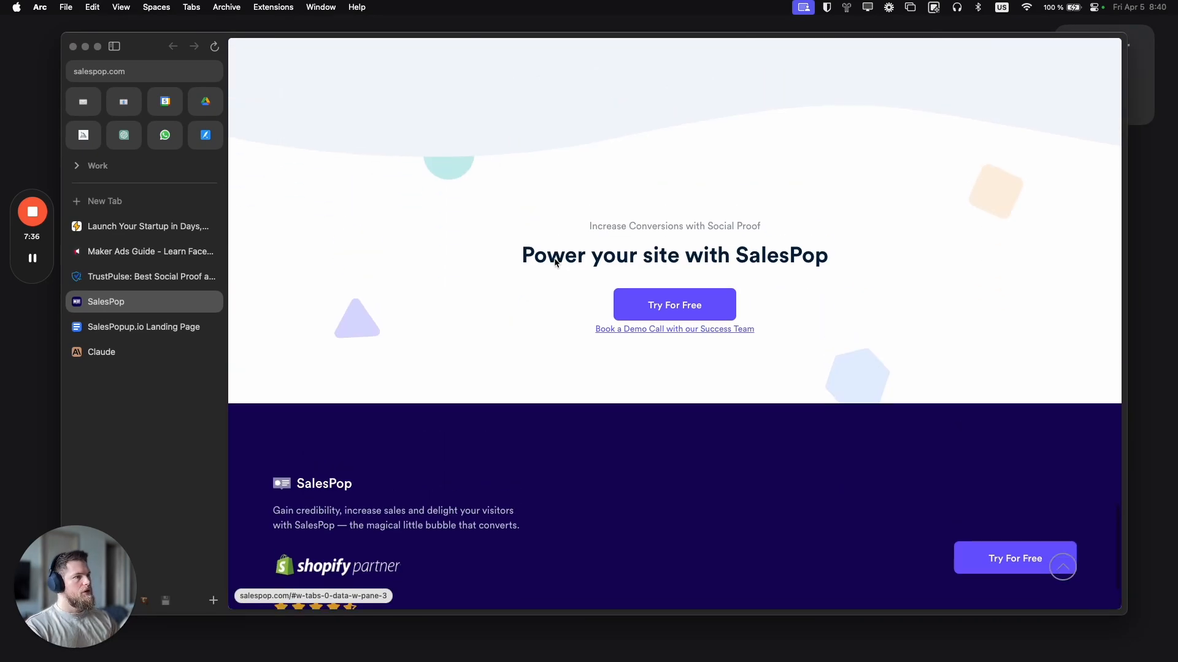
{"action": "scroll", "coordinate": [494, 329], "scroll_direction": "down", "scroll_amount": 2}
{"action": "scroll", "coordinate": [494, 328], "scroll_direction": "up", "scroll_amount": 20}
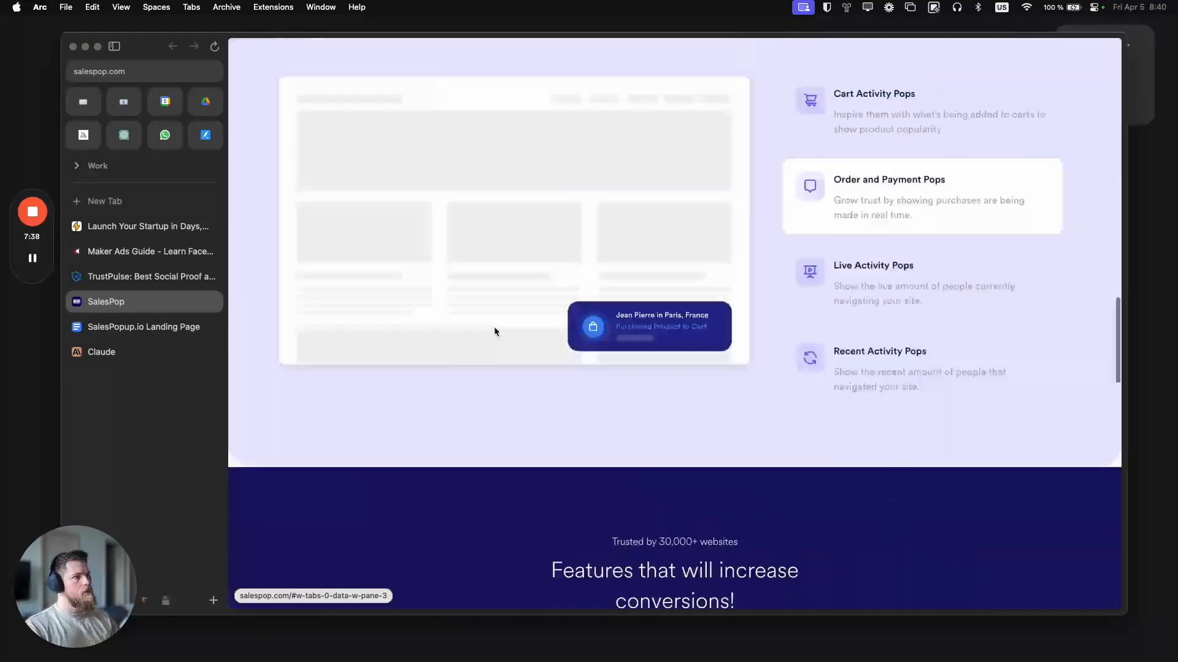
Step: Switch to the ShipFast page and examine its hero, the list of time-consuming tasks and the "Supercharge your app instantly" section
{"action": "left_click", "coordinate": [207, 252]}
{"action": "left_click", "coordinate": [157, 227]}
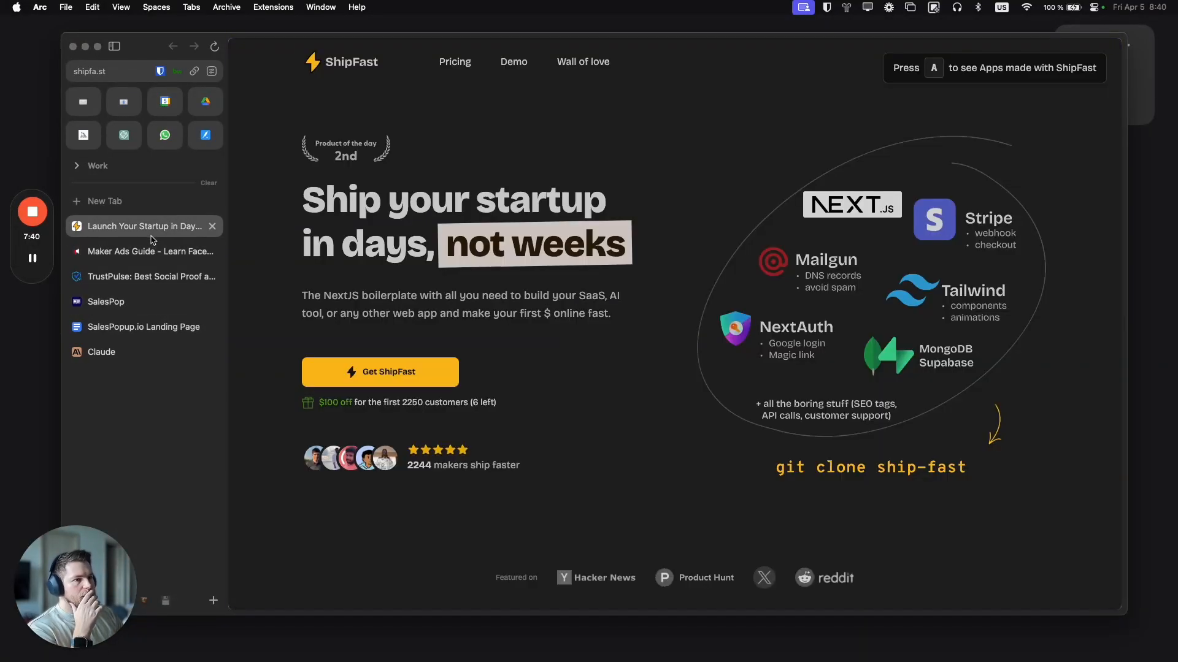
{"action": "scroll", "coordinate": [569, 384], "scroll_direction": "down", "scroll_amount": 6}
{"action": "scroll", "coordinate": [569, 383], "scroll_direction": "down", "scroll_amount": 10}
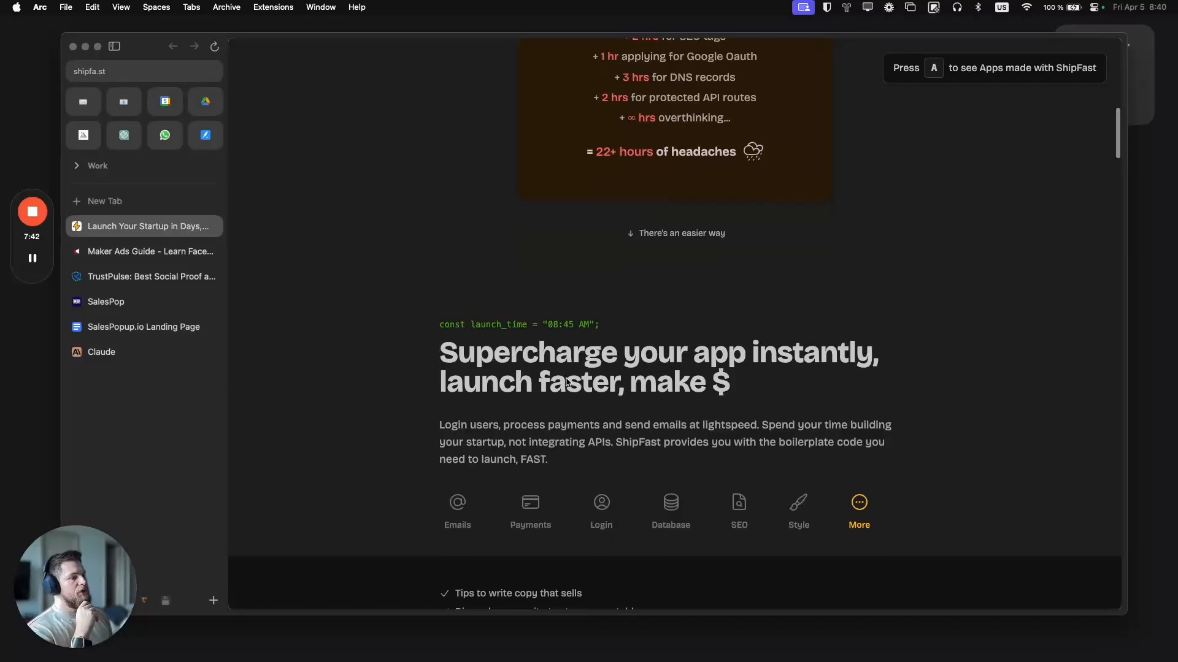
{"action": "scroll", "coordinate": [569, 382], "scroll_direction": "down", "scroll_amount": 2}
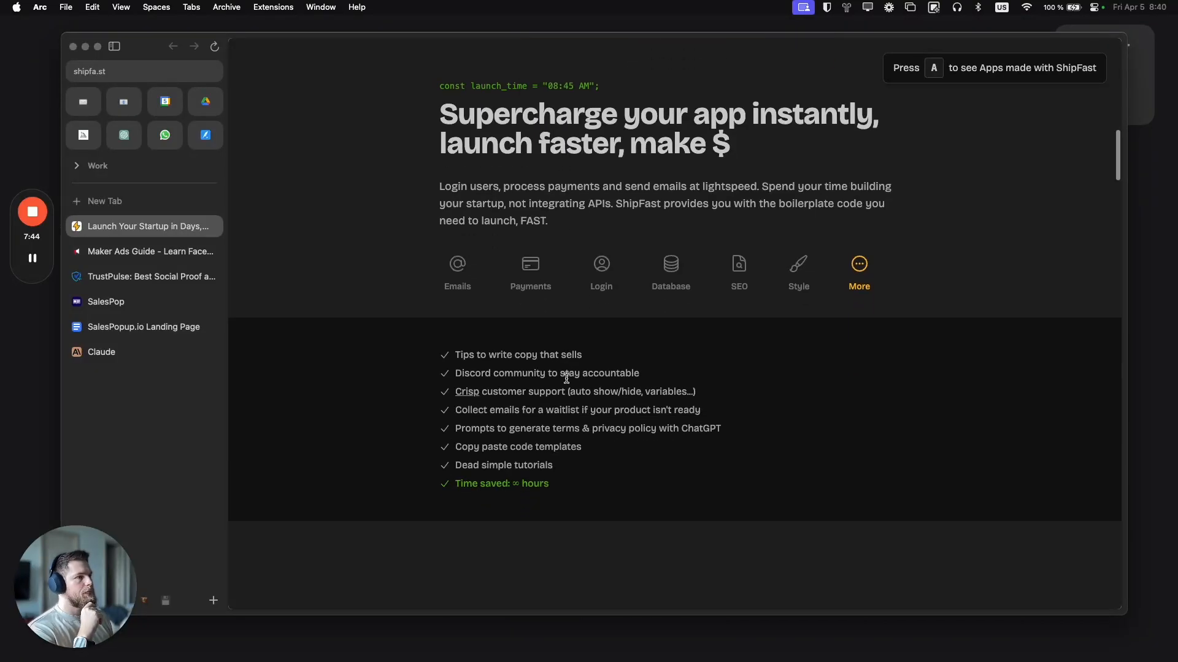
Step: Browse the ShipFast feature selector through Emails, Payments and Login, viewing the details for each
{"action": "left_click", "coordinate": [459, 292]}
{"action": "left_click", "coordinate": [560, 283]}
{"action": "left_click", "coordinate": [594, 281]}
{"action": "scroll", "coordinate": [600, 280], "scroll_direction": "down", "scroll_amount": 5}
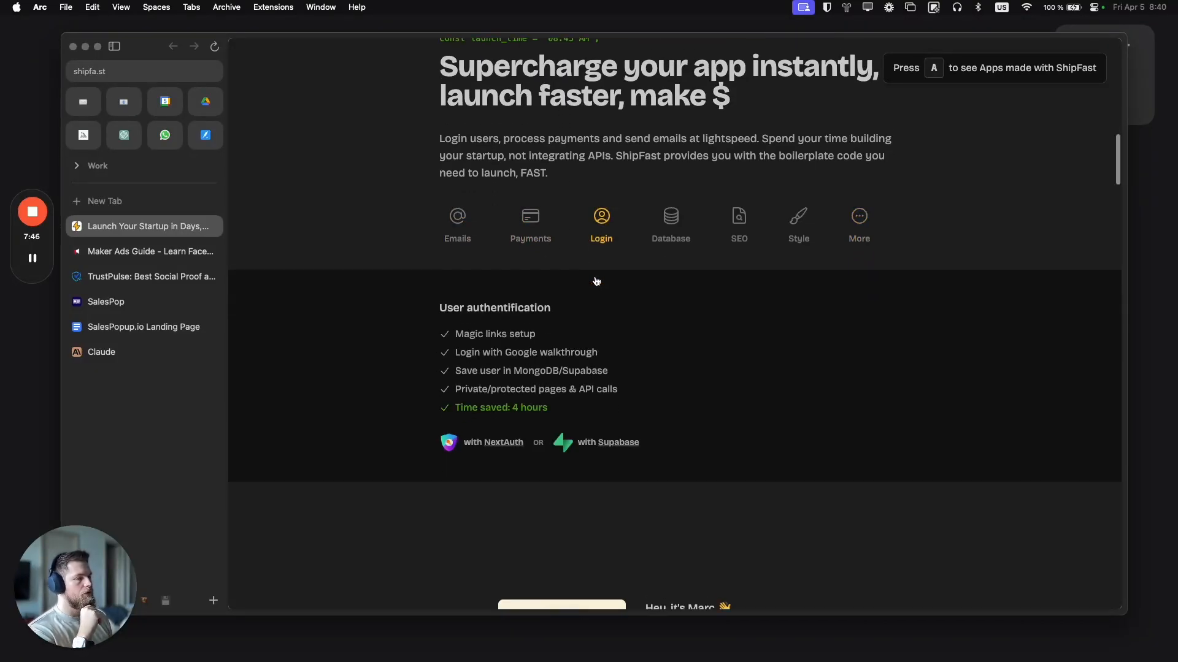
Step: Examine the ShipFast founder's personal story, the demo video and the customer quote below it
{"action": "scroll", "coordinate": [632, 279], "scroll_direction": "down", "scroll_amount": 8}
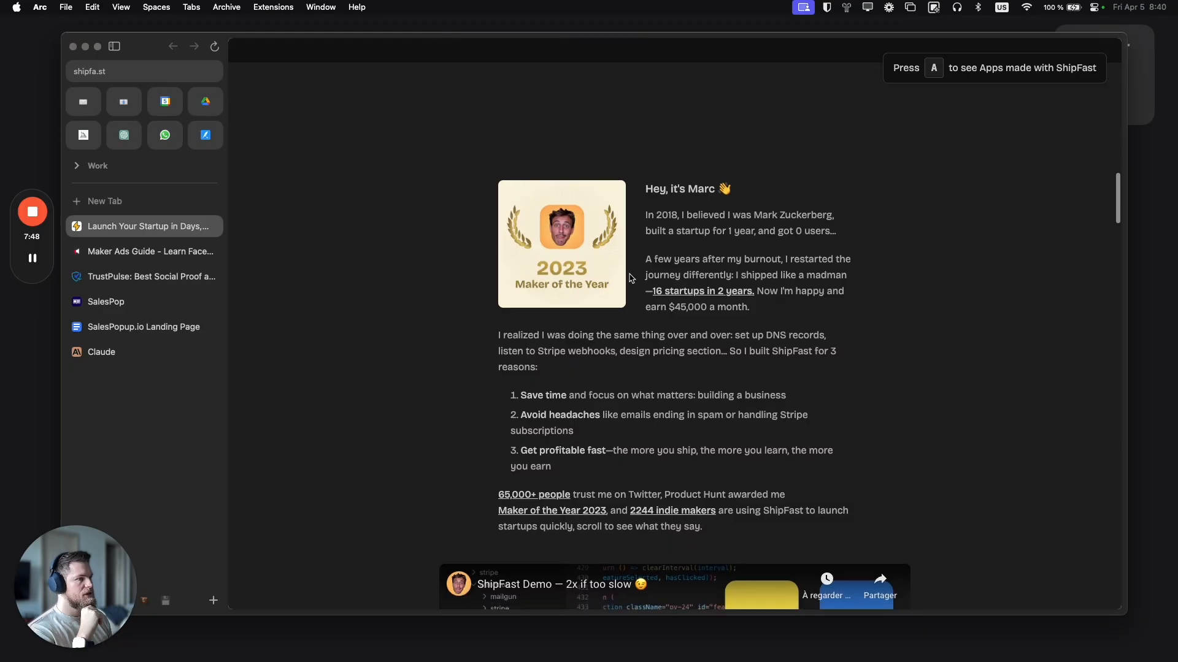
{"action": "scroll", "coordinate": [630, 274], "scroll_direction": "down", "scroll_amount": 7}
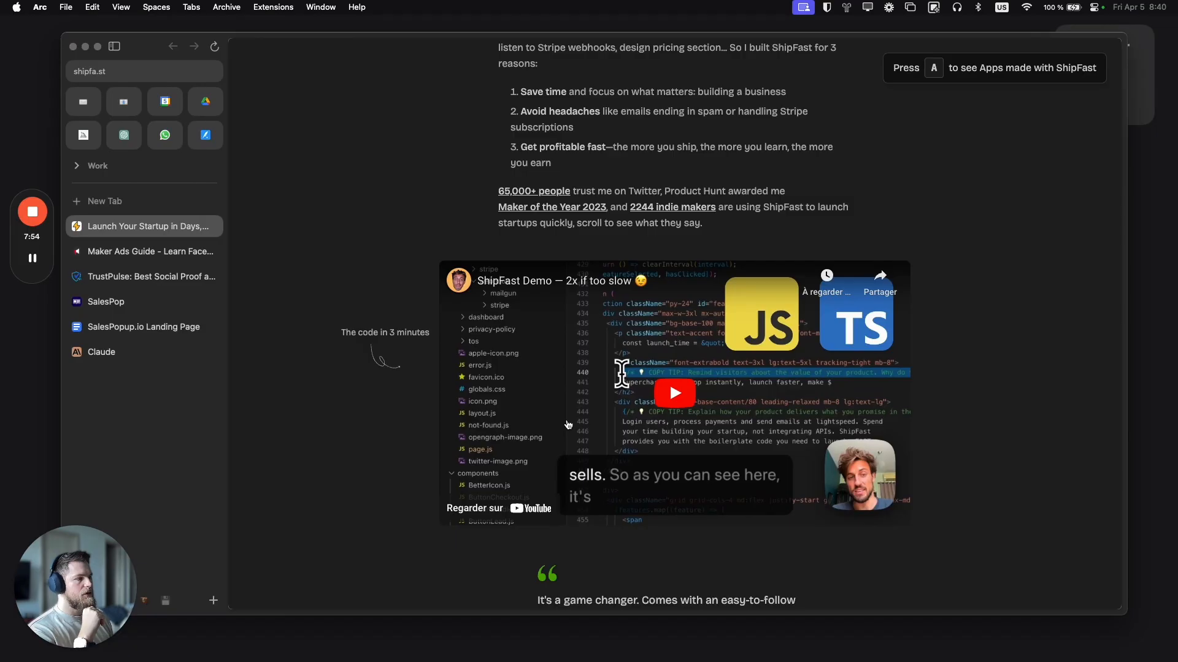
{"action": "scroll", "coordinate": [568, 425], "scroll_direction": "up", "scroll_amount": 8}
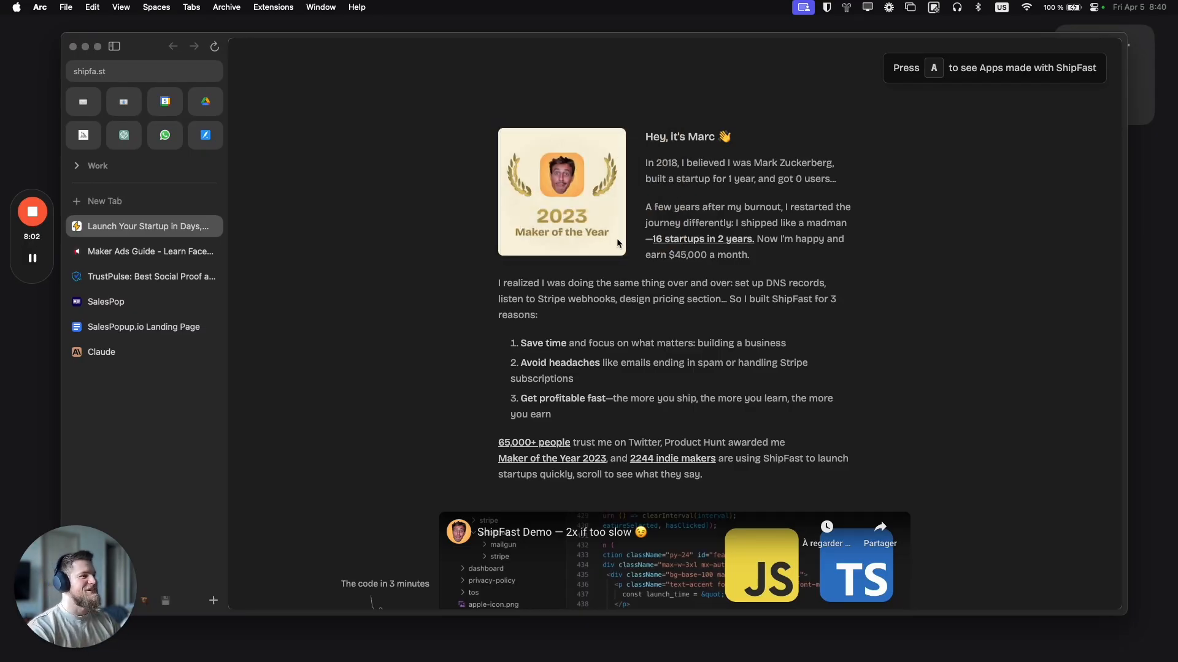
{"action": "scroll", "coordinate": [430, 323], "scroll_direction": "down", "scroll_amount": 15}
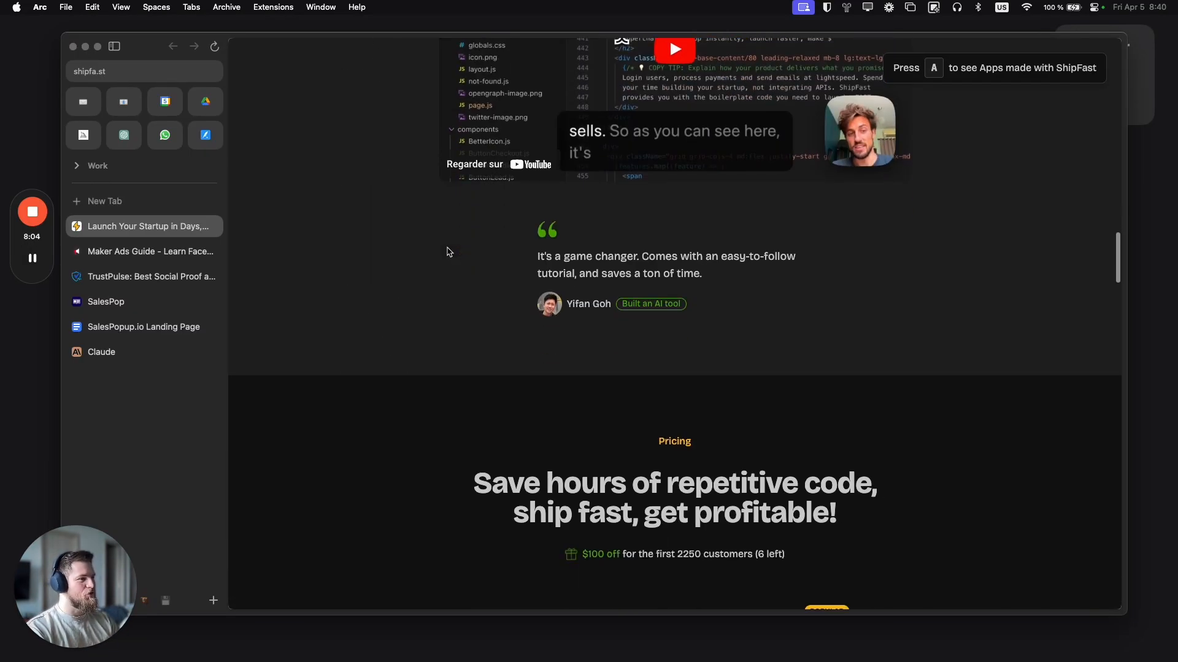
Step: Review the ShipFast pricing plans, FAQ, testimonial wall and closing call to action, and return to the start of the page
{"action": "scroll", "coordinate": [448, 251], "scroll_direction": "down", "scroll_amount": 5}
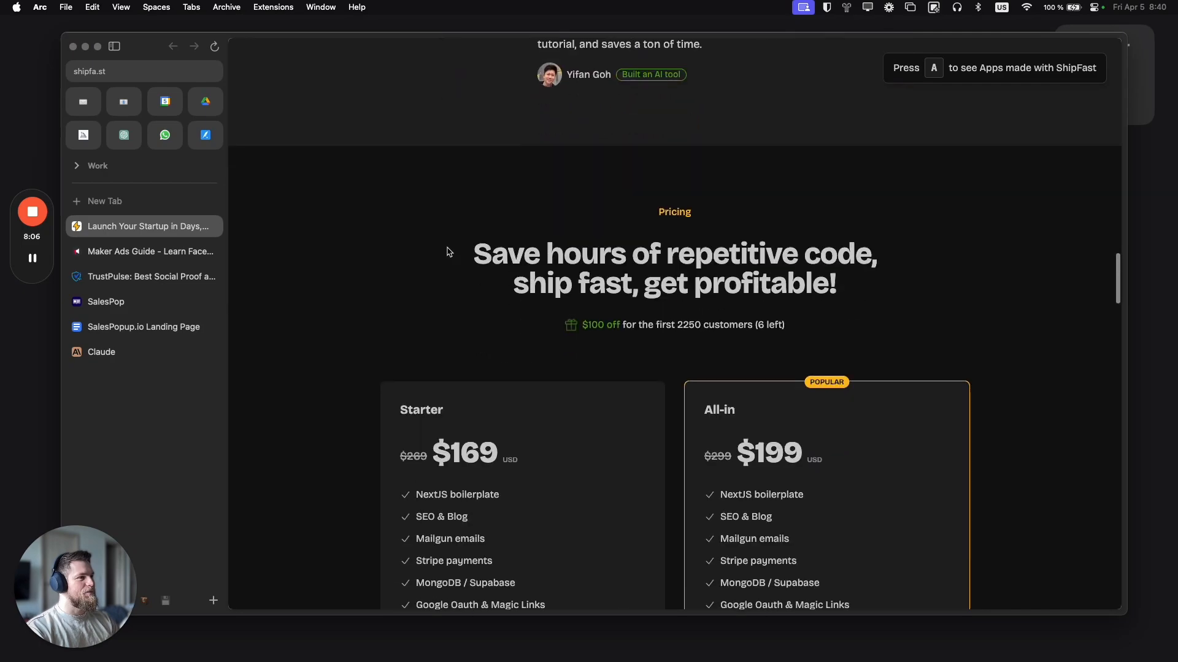
{"action": "scroll", "coordinate": [447, 252], "scroll_direction": "down", "scroll_amount": 15}
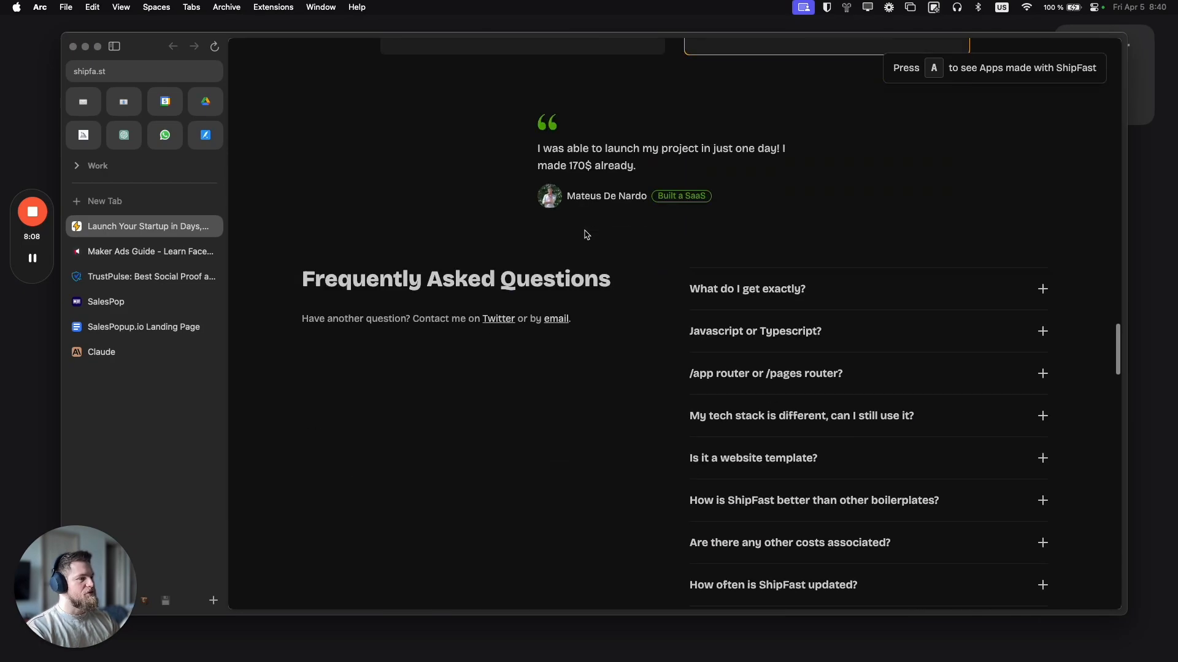
{"action": "scroll", "coordinate": [586, 235], "scroll_direction": "down", "scroll_amount": 15}
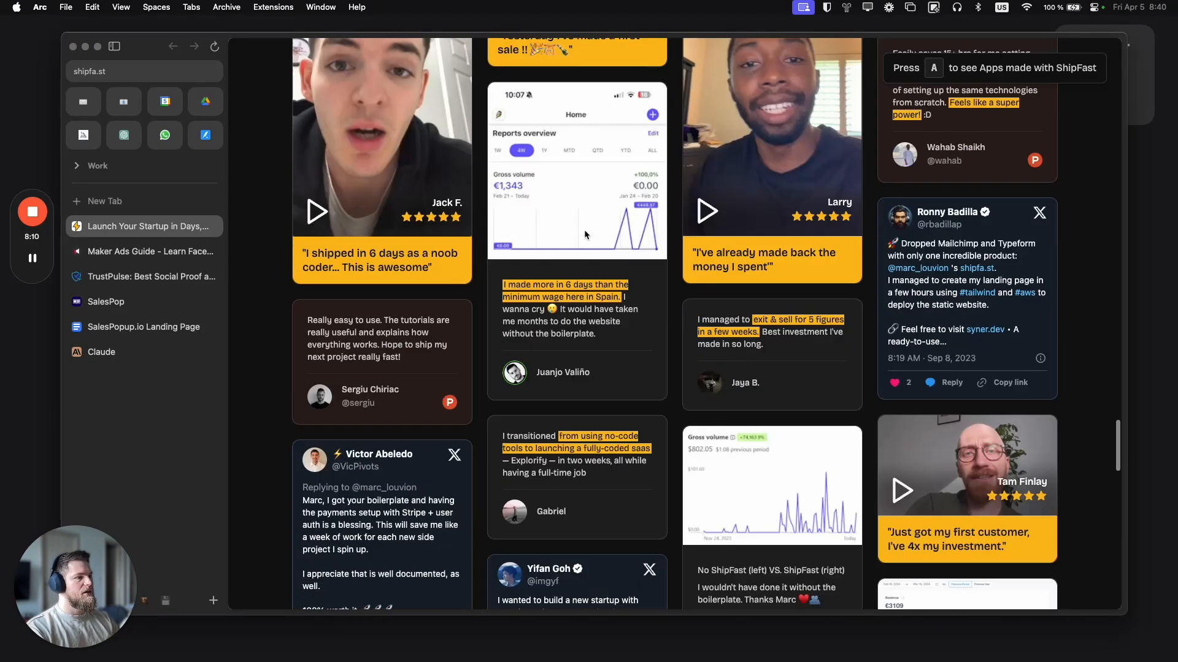
{"action": "scroll", "coordinate": [584, 230], "scroll_direction": "down", "scroll_amount": 15}
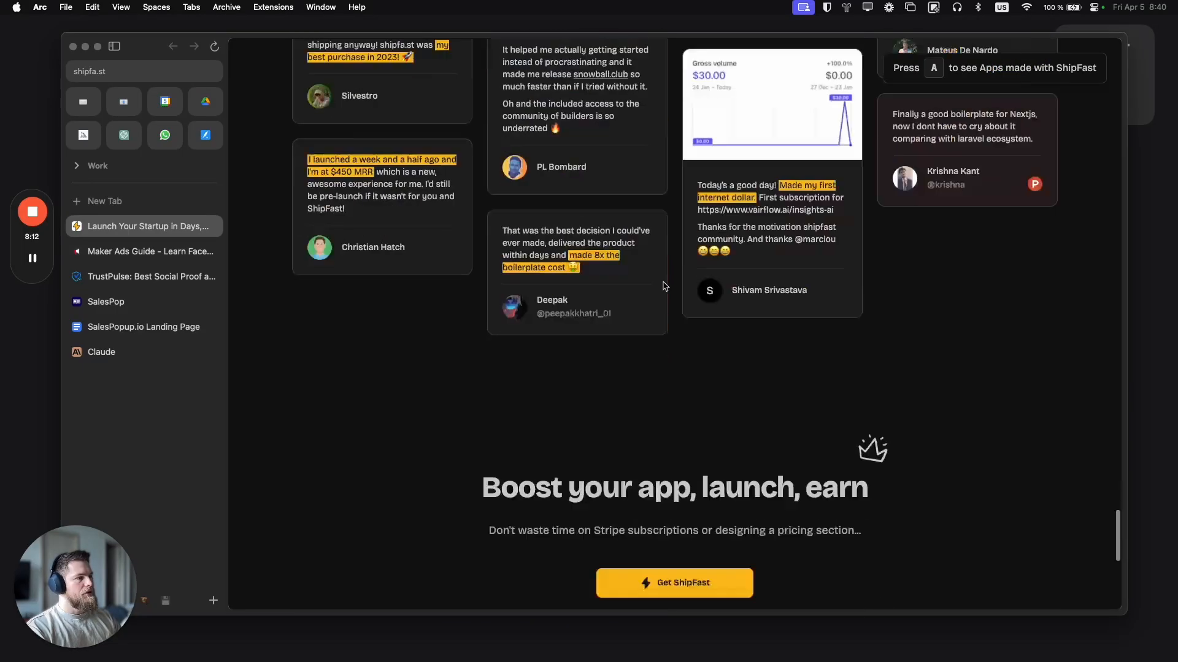
{"action": "scroll", "coordinate": [664, 287], "scroll_direction": "up", "scroll_amount": 10}
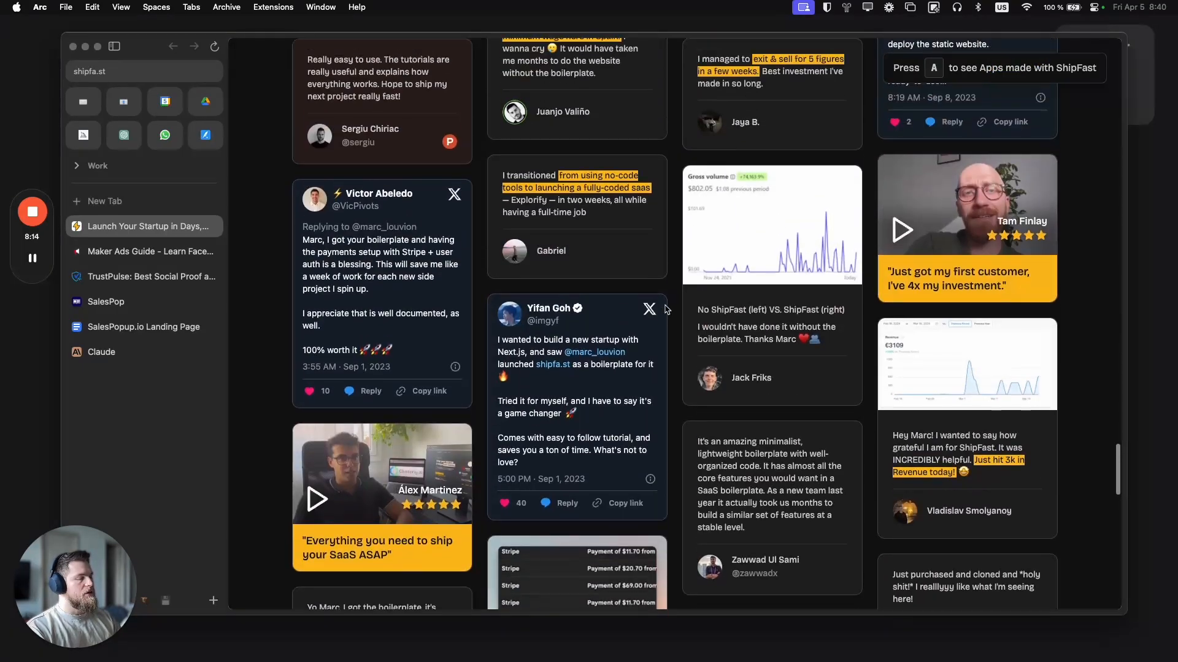
{"action": "scroll", "coordinate": [675, 371], "scroll_direction": "up", "scroll_amount": 15}
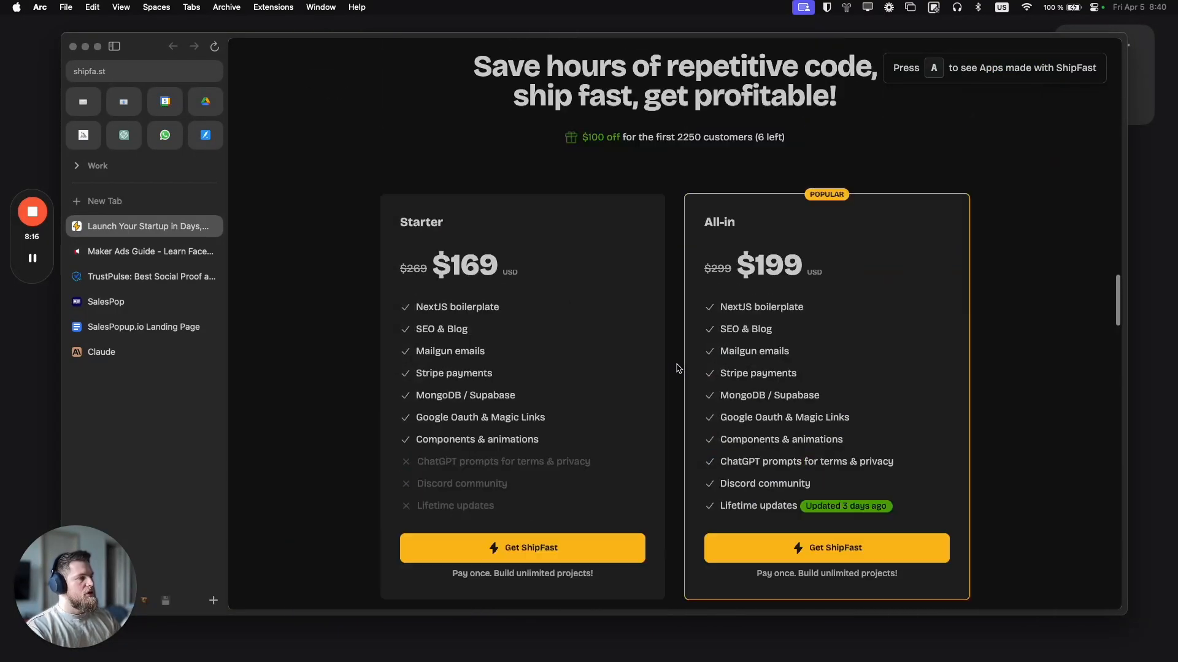
{"action": "scroll", "coordinate": [676, 363], "scroll_direction": "up", "scroll_amount": 10}
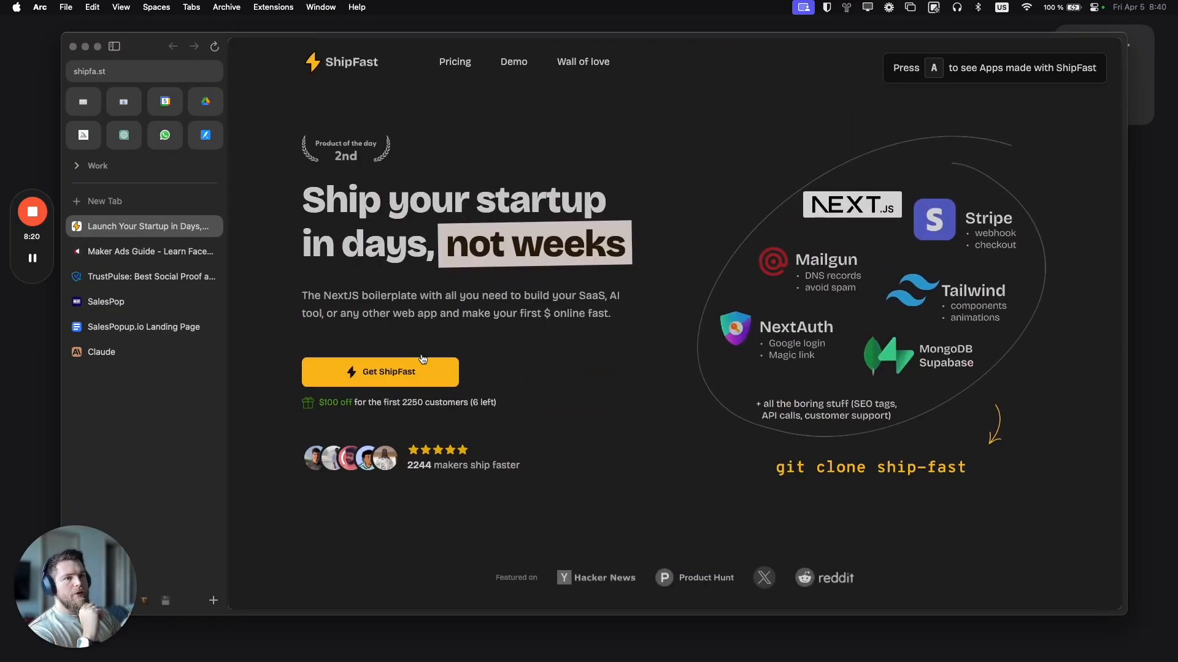
Step: Switch to the Maker Ads Guide page and examine its hero section and the comparison boxes below it
{"action": "left_click", "coordinate": [151, 251]}
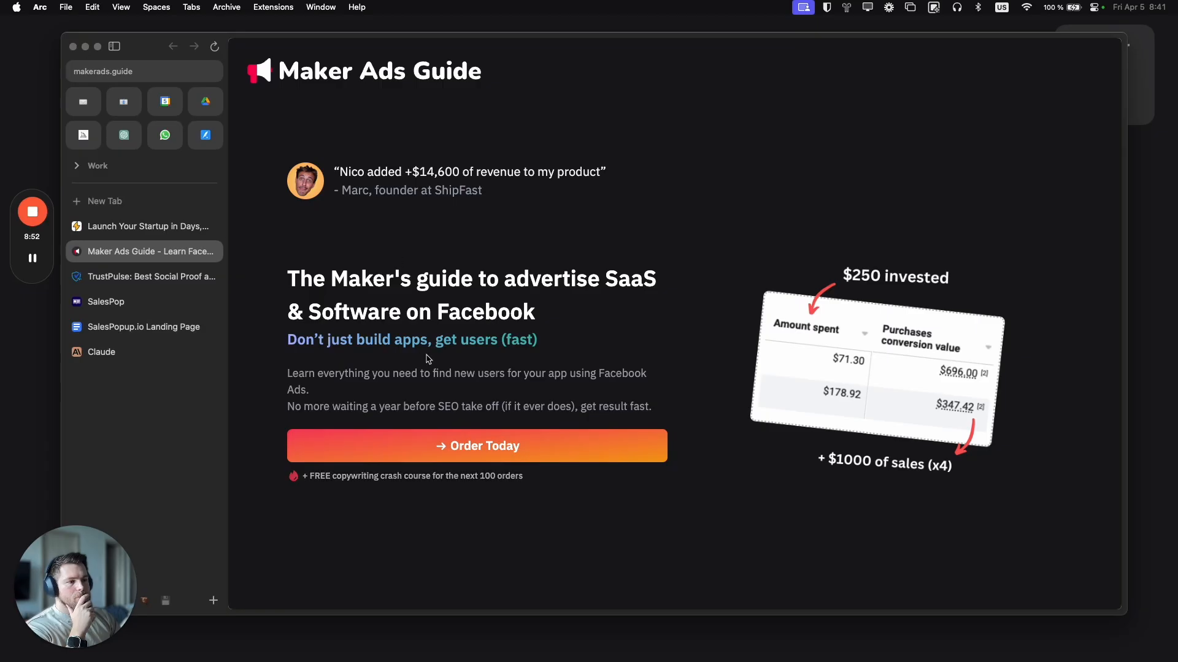
{"action": "scroll", "coordinate": [422, 351], "scroll_direction": "down", "scroll_amount": 5}
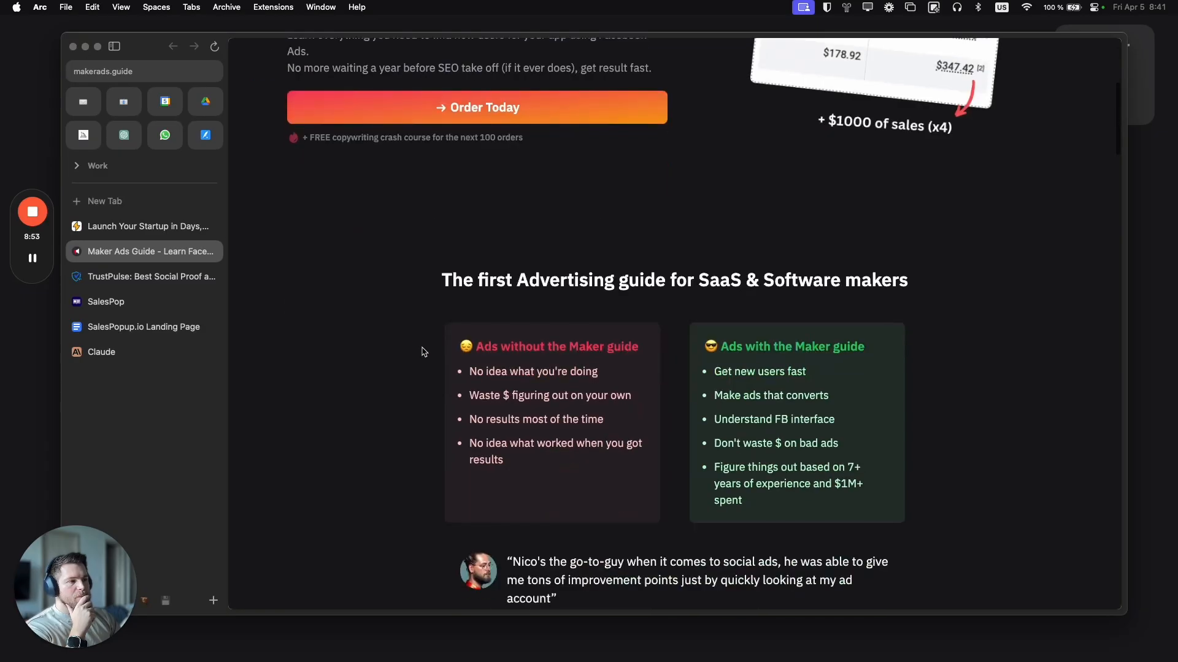
Step: Return to the SalesPopup.io Landing Page document and review the "How it works" steps and the conversion rate point
{"action": "left_click", "coordinate": [116, 329]}
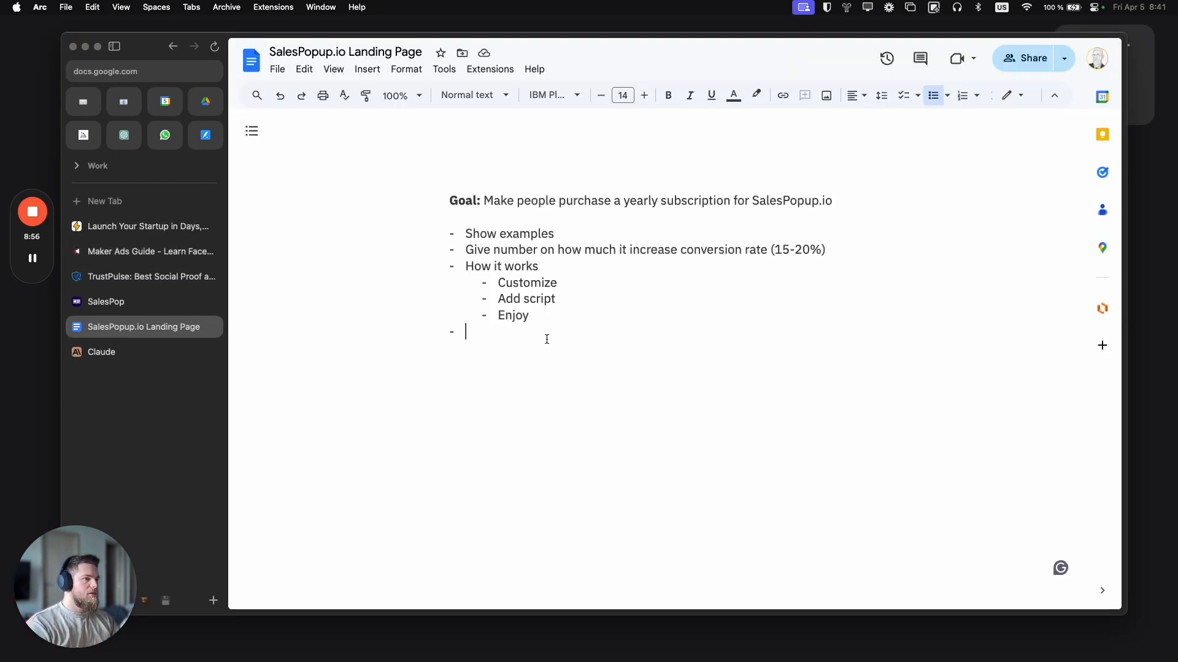
{"action": "left_click_drag", "start_coordinate": [468, 265], "coordinate": [546, 336]}
{"action": "left_click", "coordinate": [541, 321]}
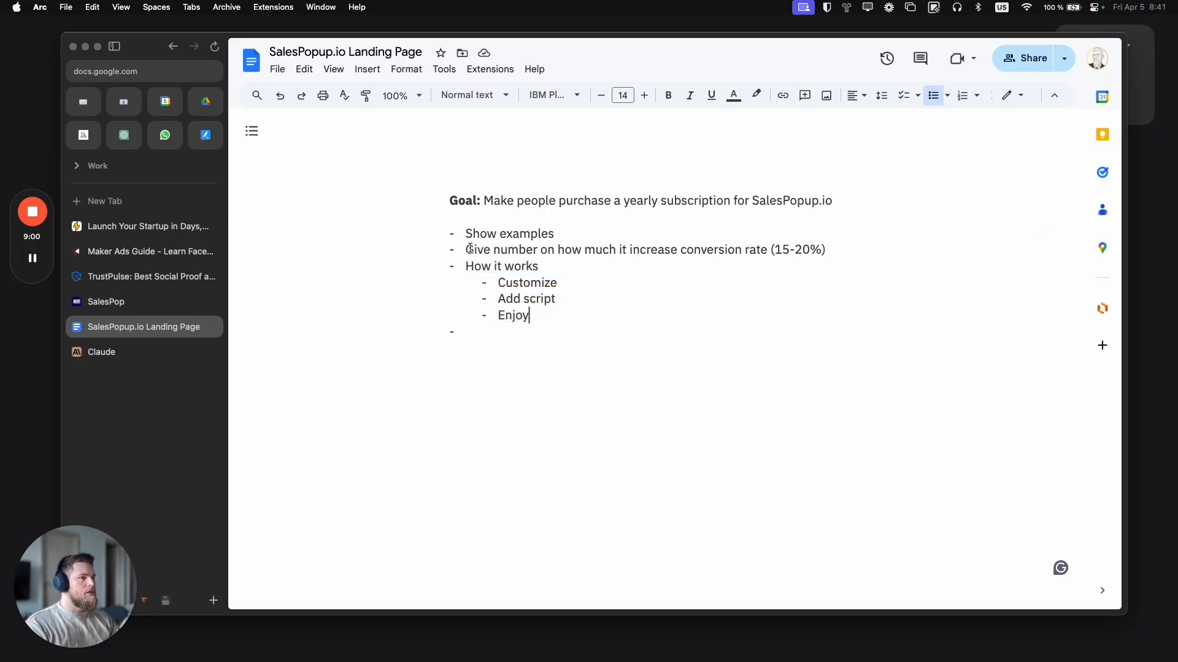
{"action": "left_click_drag", "start_coordinate": [469, 248], "coordinate": [838, 260]}
{"action": "left_click", "coordinate": [835, 263]}
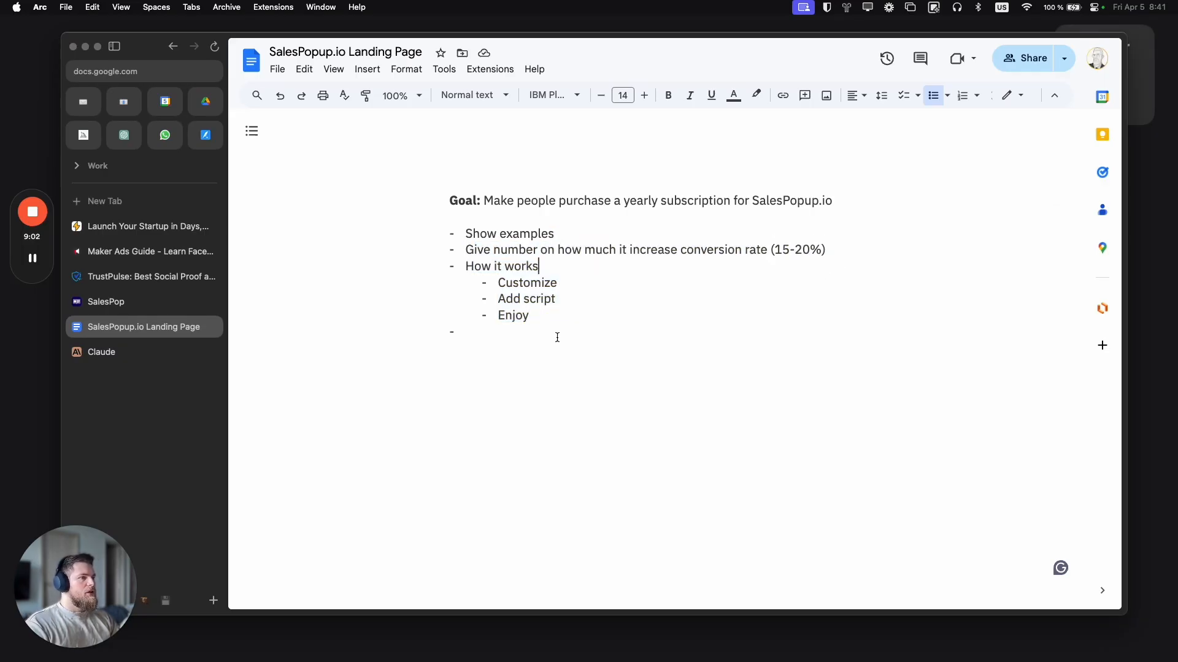
Step: Go back to the Maker Ads Guide page and study the "Ads without" and "Ads with the Maker guide" comparison
{"action": "left_click", "coordinate": [130, 232]}
{"action": "left_click", "coordinate": [132, 251]}
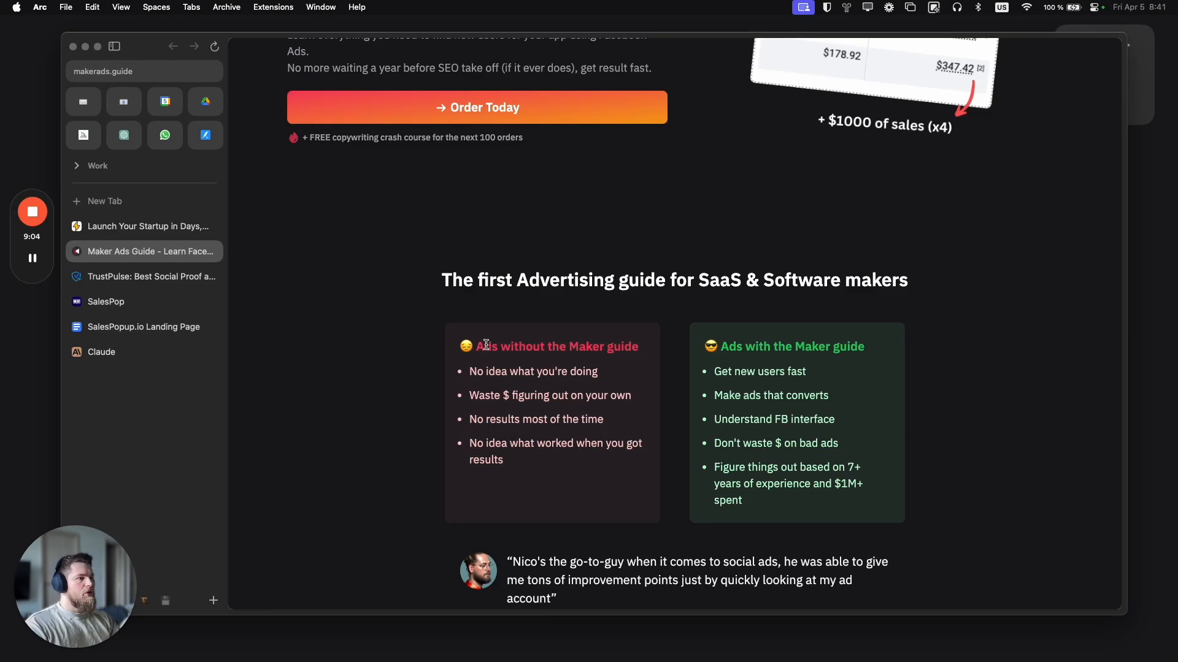
{"action": "left_click_drag", "start_coordinate": [485, 345], "coordinate": [635, 476]}
{"action": "left_click", "coordinate": [635, 476]}
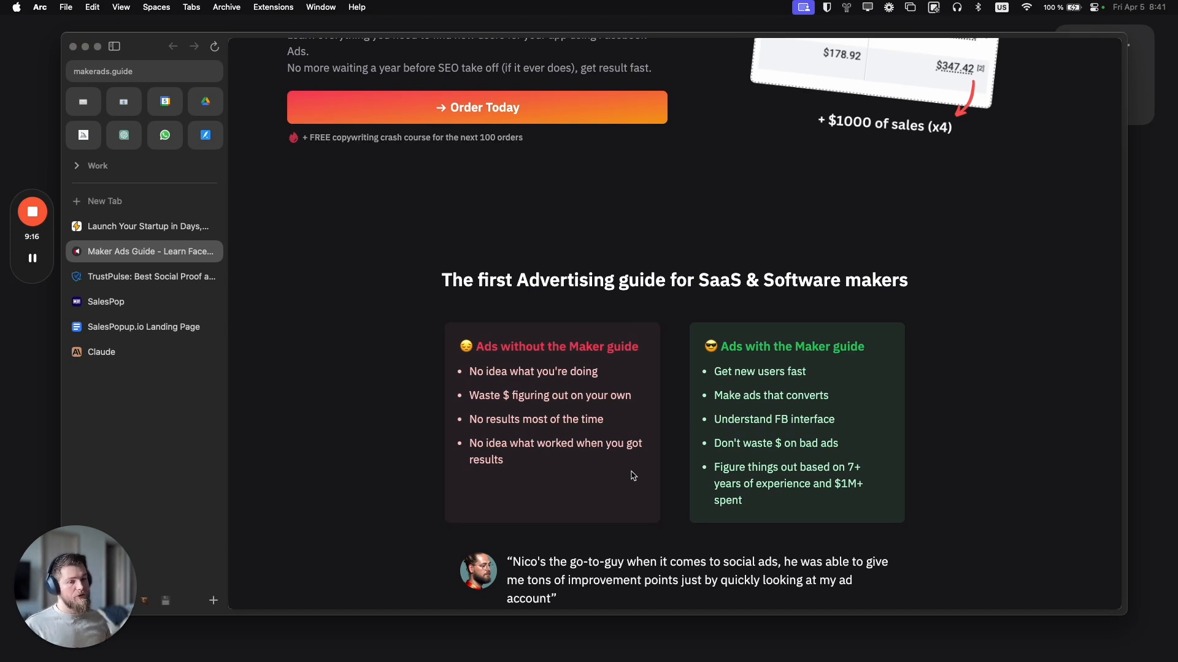
{"action": "scroll", "coordinate": [631, 472], "scroll_direction": "down", "scroll_amount": 3}
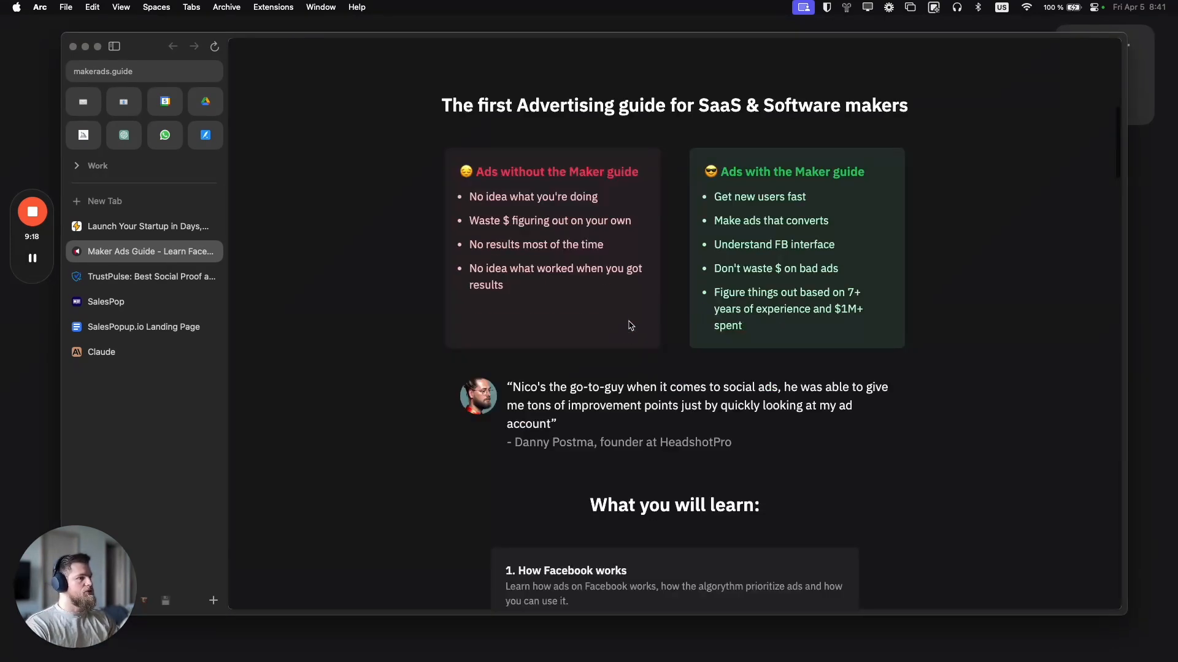
Step: Examine the Maker Ads Guide page's "But I heard..." objections, pre-launch offer, course fit lists, F.A.Q and closing call to action
{"action": "scroll", "coordinate": [561, 301], "scroll_direction": "down", "scroll_amount": 10}
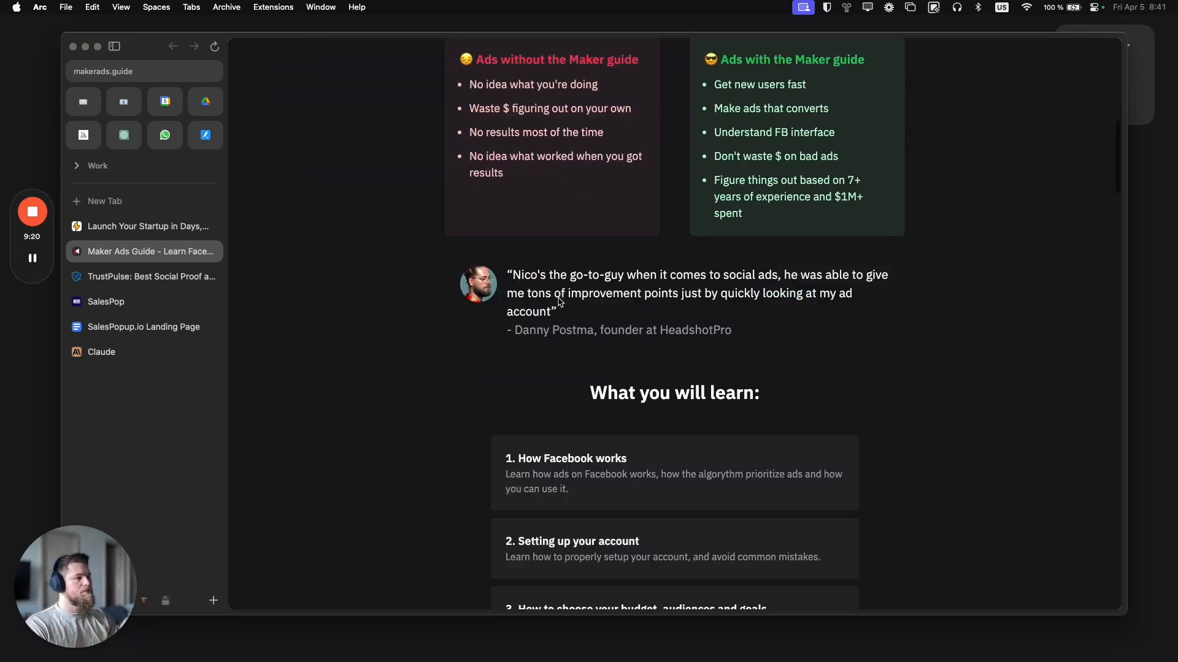
{"action": "scroll", "coordinate": [558, 270], "scroll_direction": "down", "scroll_amount": 15}
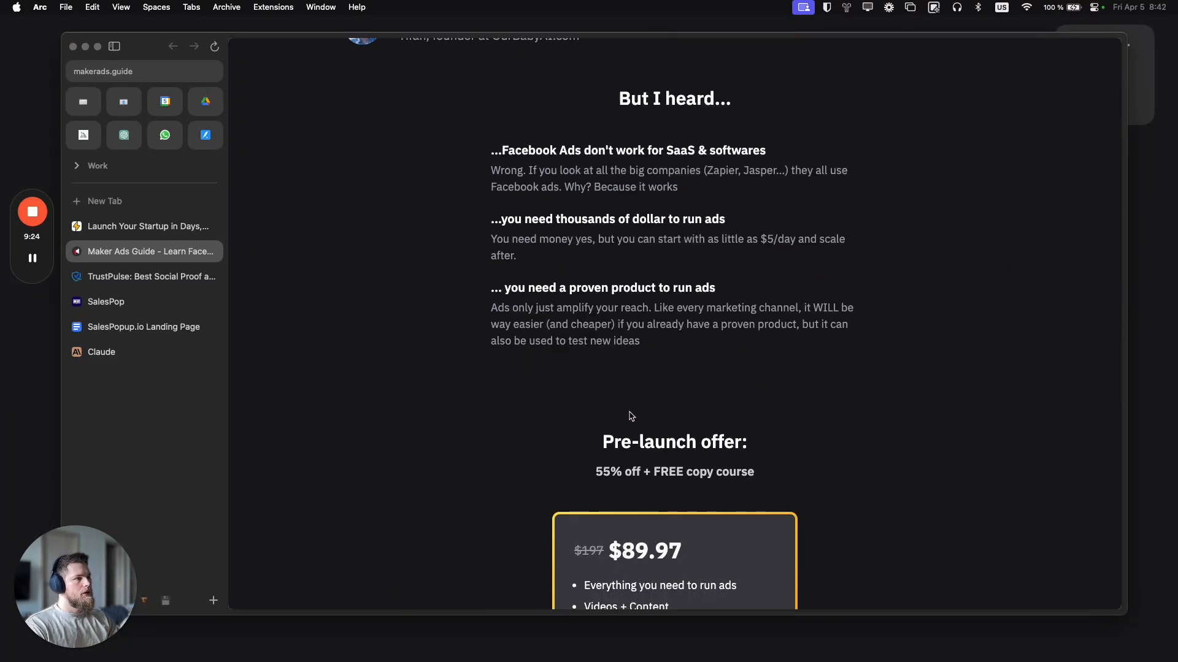
{"action": "scroll", "coordinate": [631, 416], "scroll_direction": "up", "scroll_amount": 3}
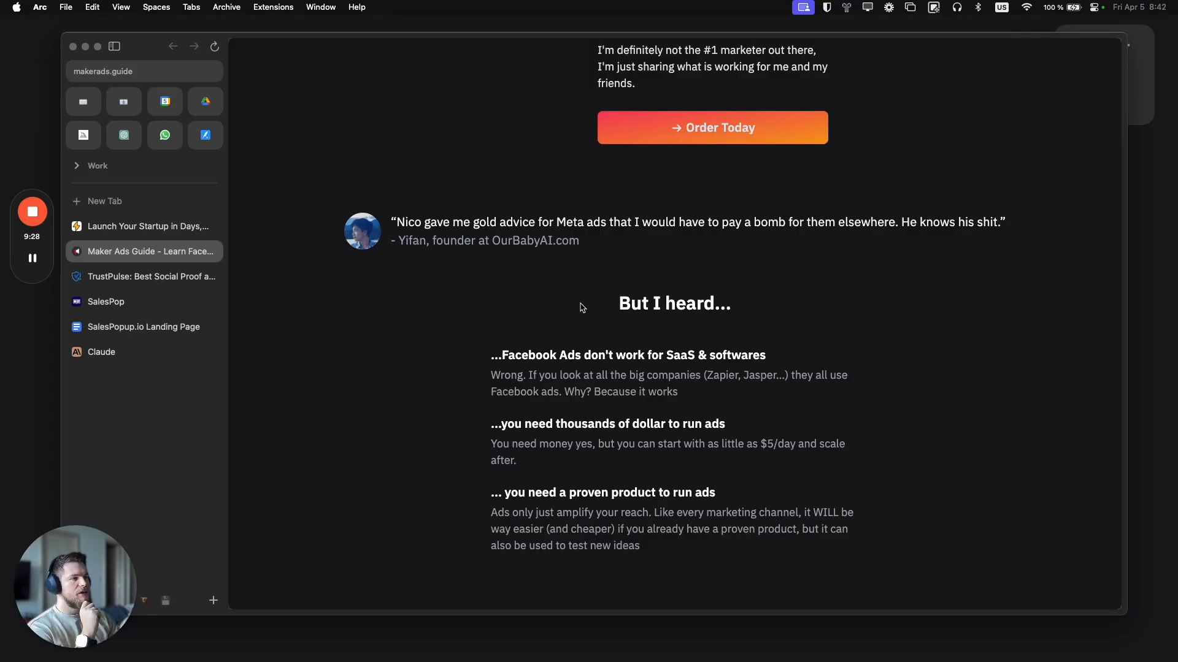
{"action": "scroll", "coordinate": [581, 307], "scroll_direction": "down", "scroll_amount": 2}
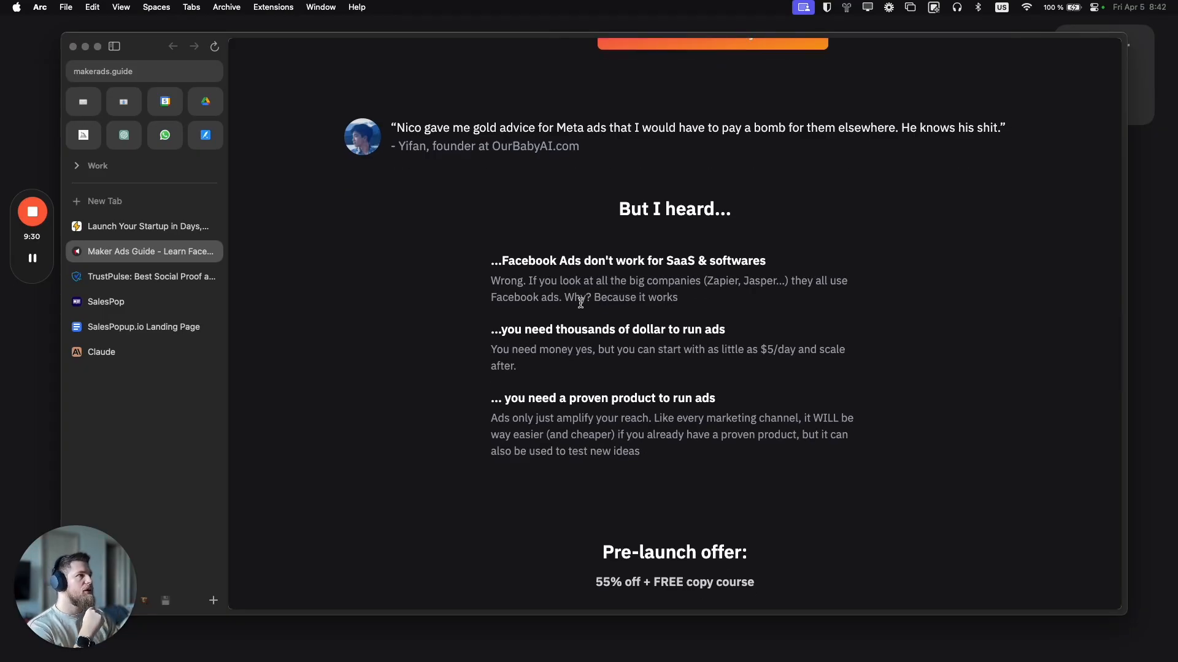
{"action": "scroll", "coordinate": [580, 303], "scroll_direction": "down", "scroll_amount": 4}
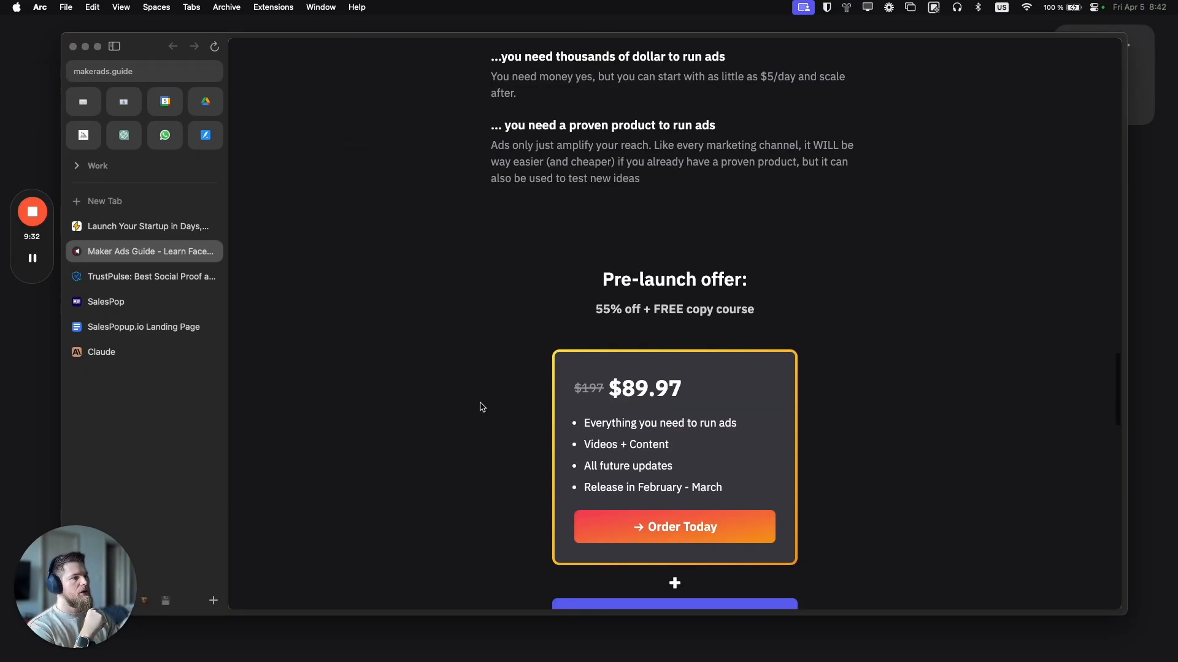
{"action": "scroll", "coordinate": [506, 319], "scroll_direction": "down", "scroll_amount": 1}
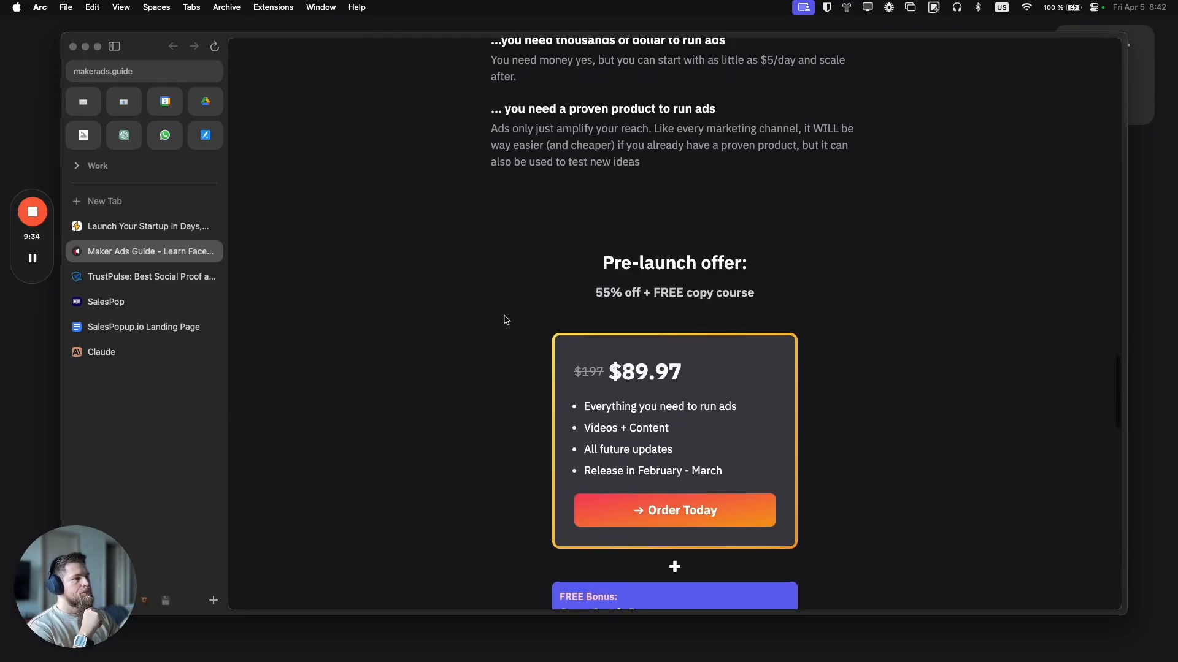
{"action": "scroll", "coordinate": [506, 319], "scroll_direction": "down", "scroll_amount": 12}
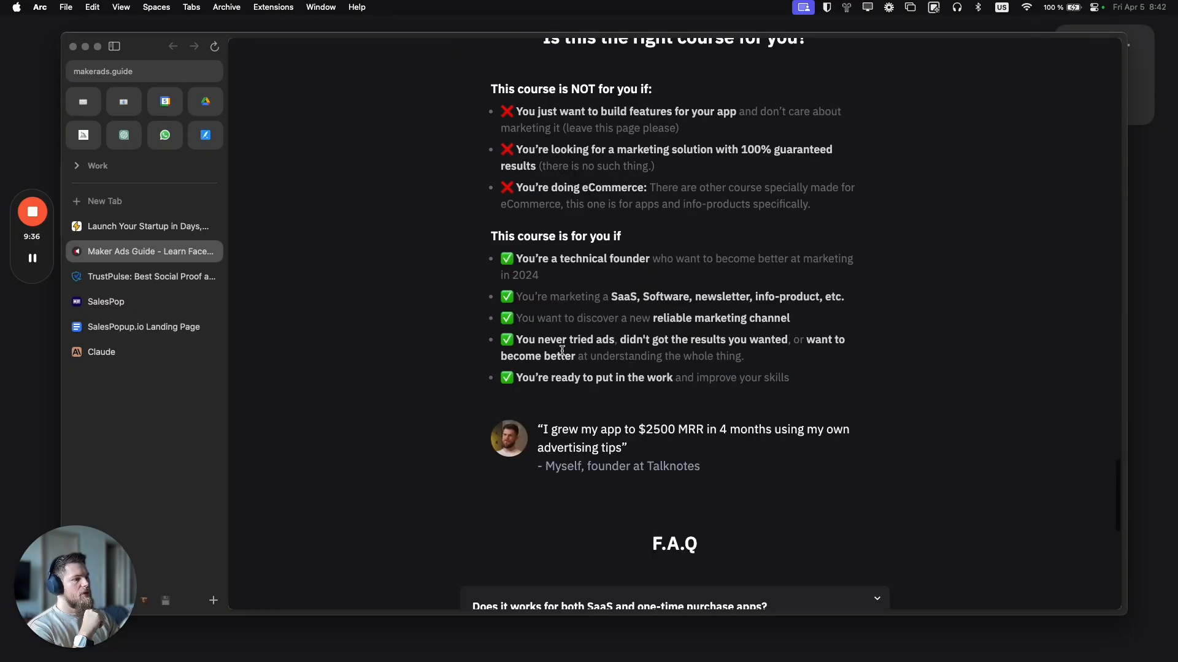
{"action": "scroll", "coordinate": [562, 350], "scroll_direction": "down", "scroll_amount": 6}
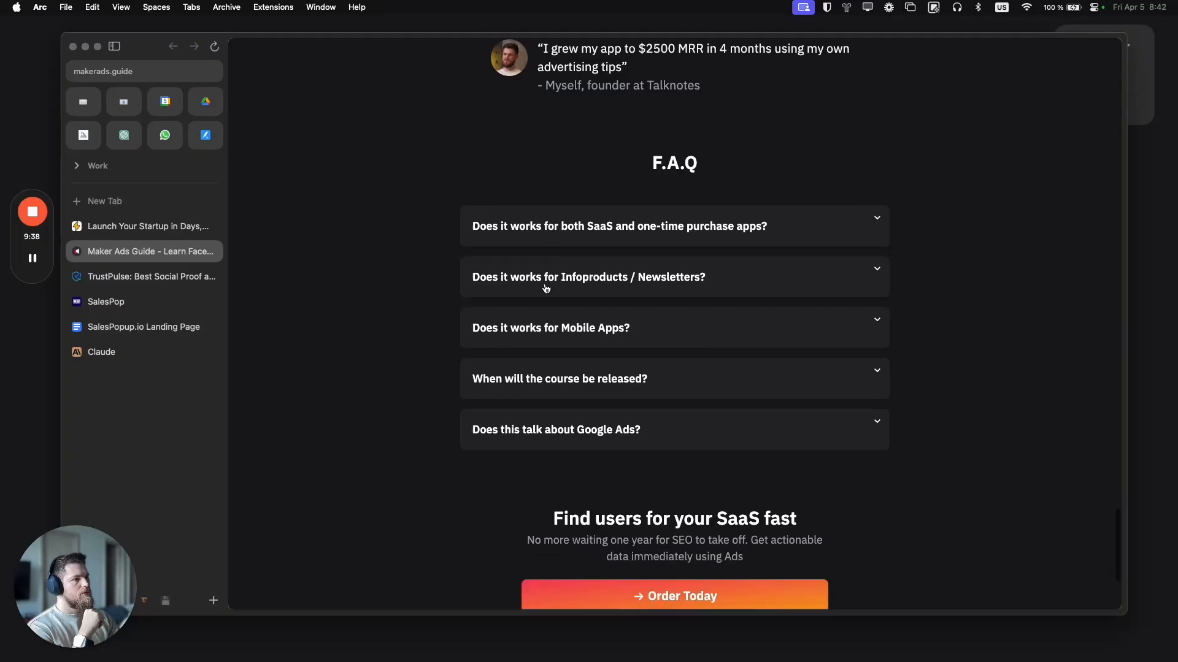
{"action": "scroll", "coordinate": [545, 288], "scroll_direction": "down", "scroll_amount": 3}
{"action": "scroll", "coordinate": [544, 286], "scroll_direction": "up", "scroll_amount": 5}
{"action": "scroll", "coordinate": [544, 285], "scroll_direction": "down", "scroll_amount": 2}
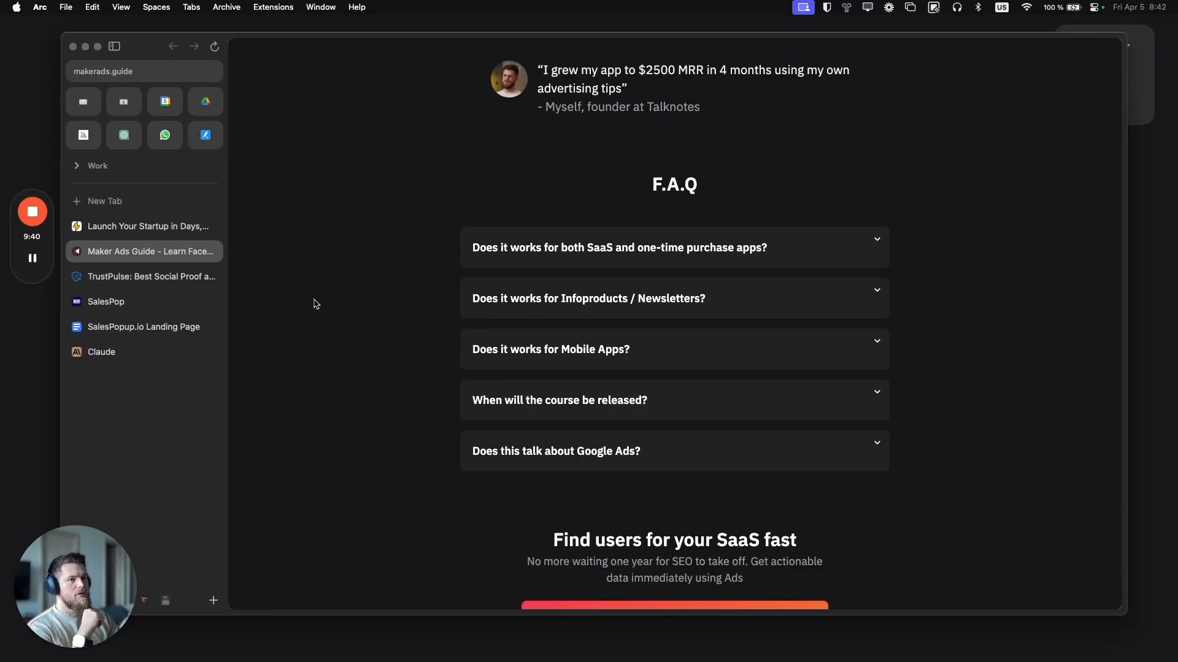
Step: Return to the SalesPopup.io Landing Page document and list three headlines, "Increase your conversion rate with just one" ending in "copy paste", "[line of code]" and "script"
{"action": "left_click", "coordinate": [144, 327]}
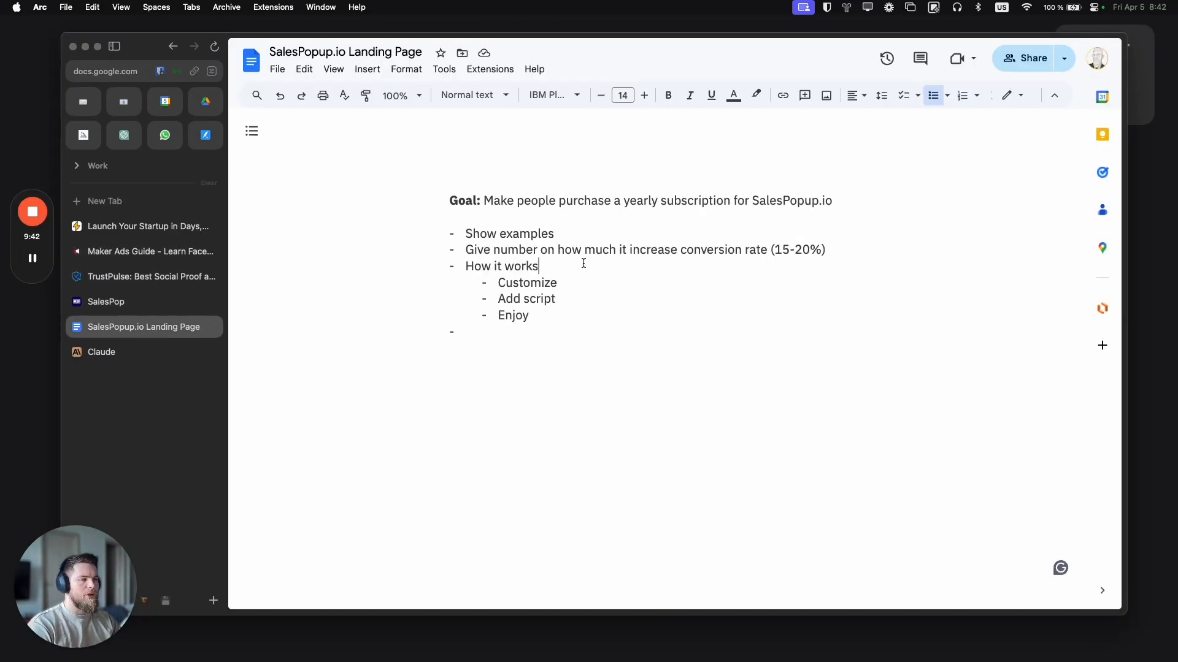
{"action": "left_click", "coordinate": [532, 356]}
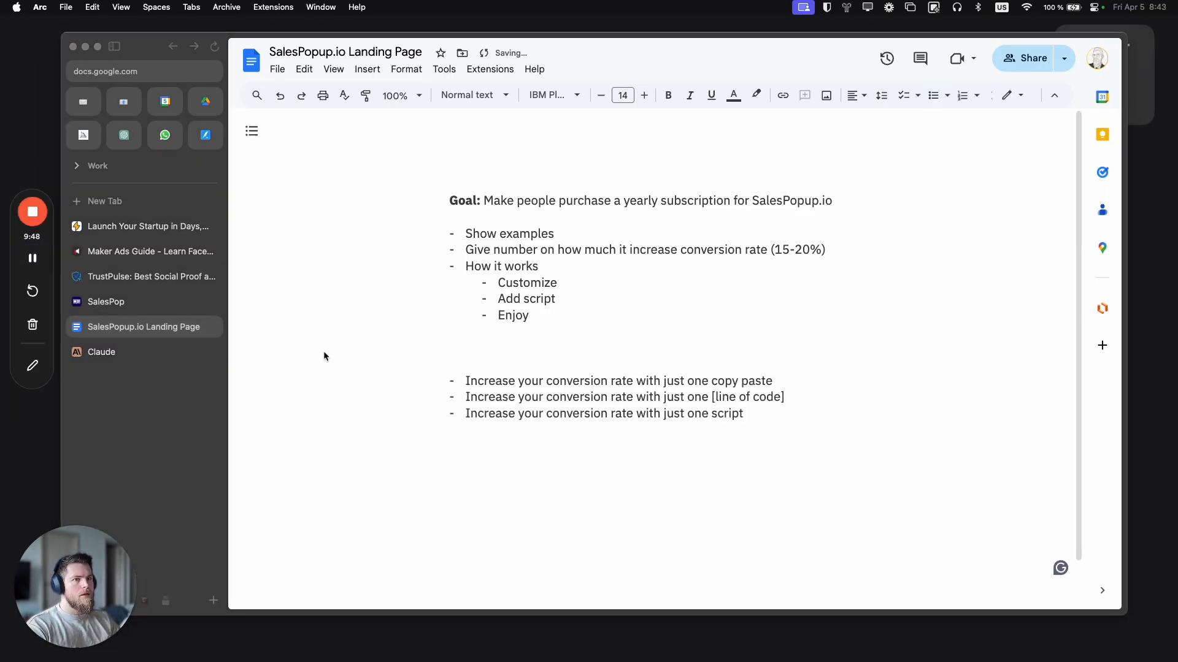
{"action": "type", "text": "Increase your conversion rate with just one copy paste Increase your conversion rate with just one [line of code] Increase your conversion rate with just one script"}
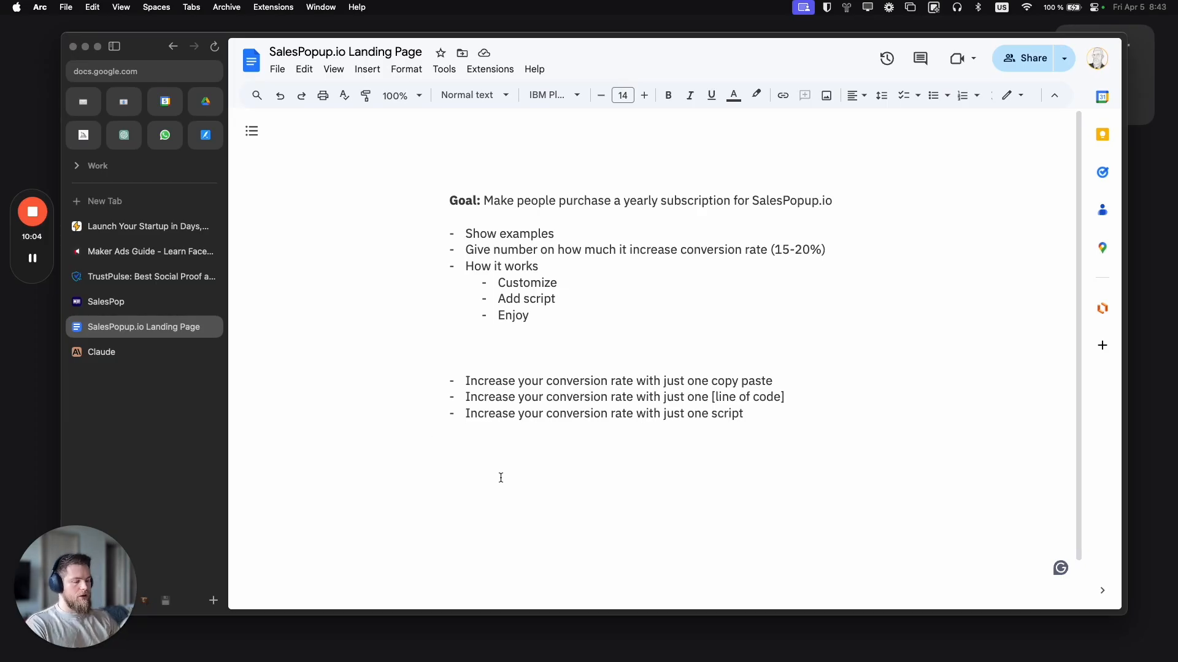
Step: Add an "Objections:" section below the headline ideas with the bullet "Will it slow down my website?"
{"action": "key", "text": "Return"}
{"action": "type", "text": "Objections"}
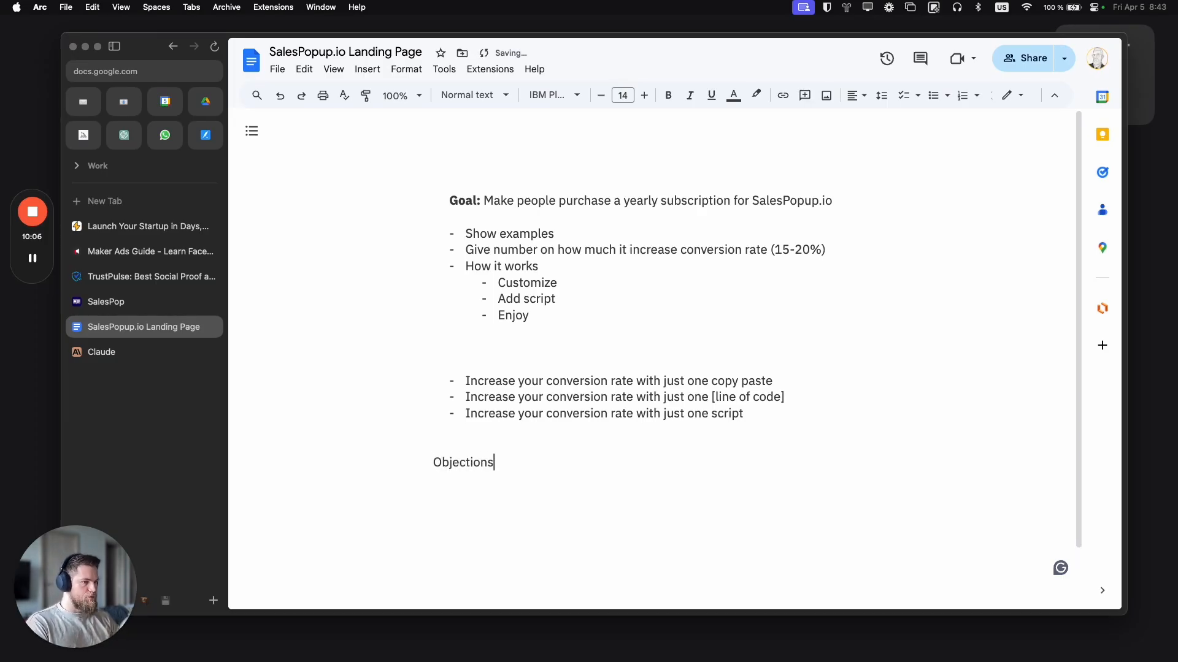
{"action": "type", "text": ":"}
{"action": "key", "text": "Return"}
{"action": "type", "text": "- "}
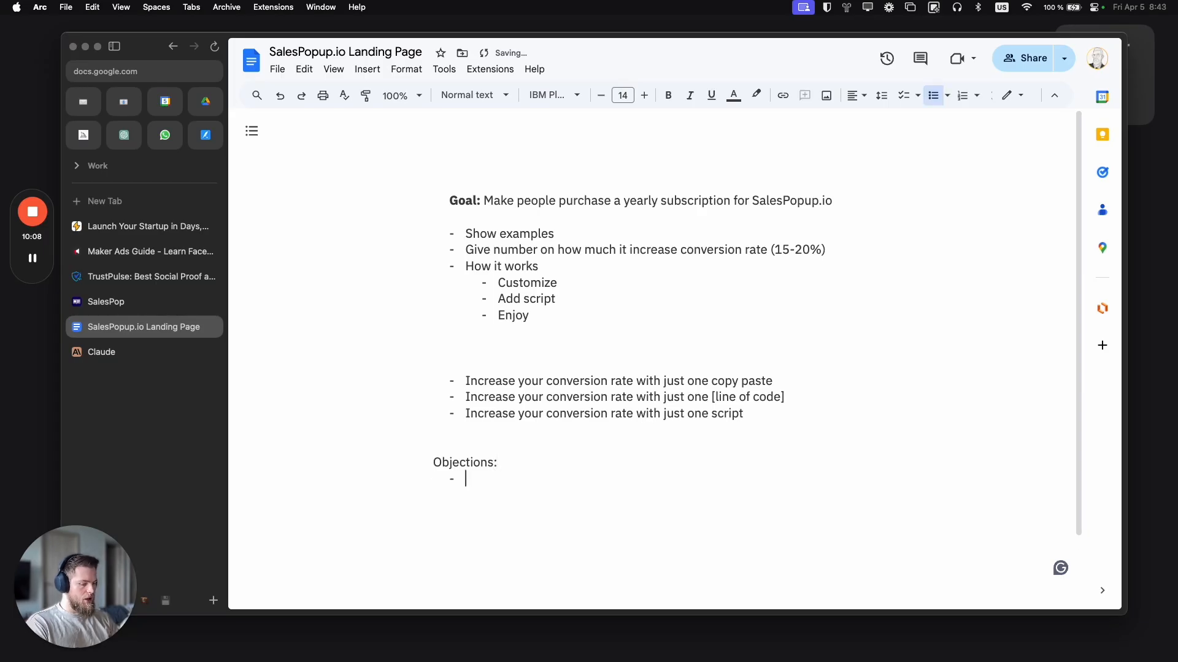
{"action": "type", "text": "Will it sl"}
{"action": "type", "text": "ow "}
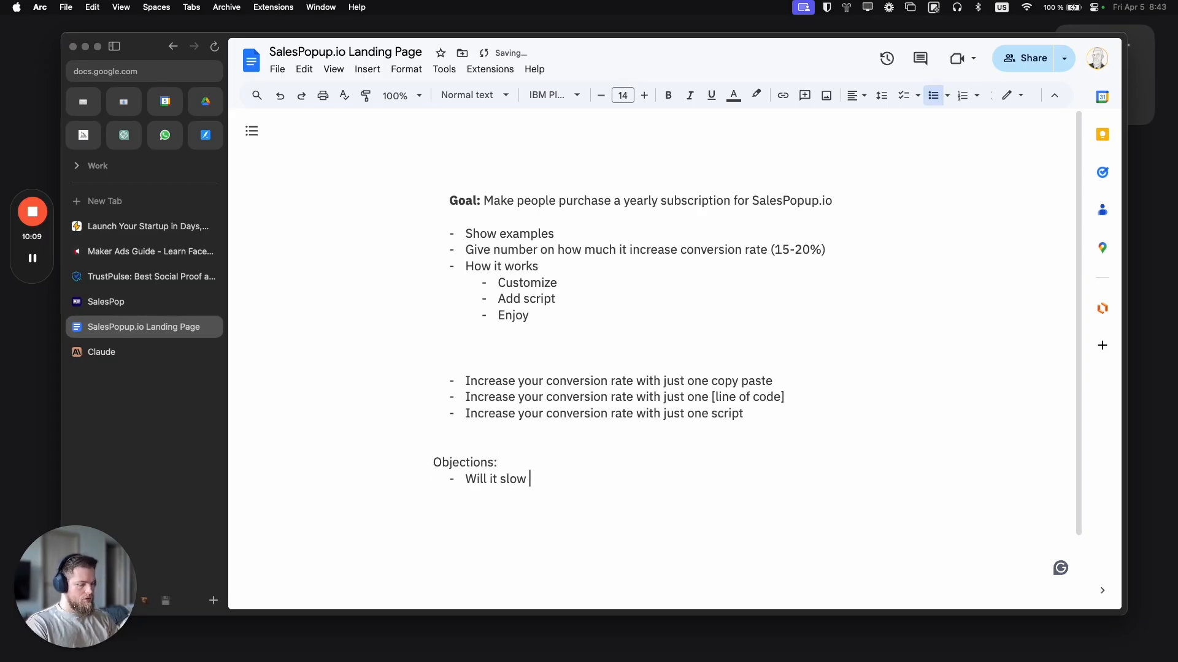
{"action": "type", "text": "down my website?"}
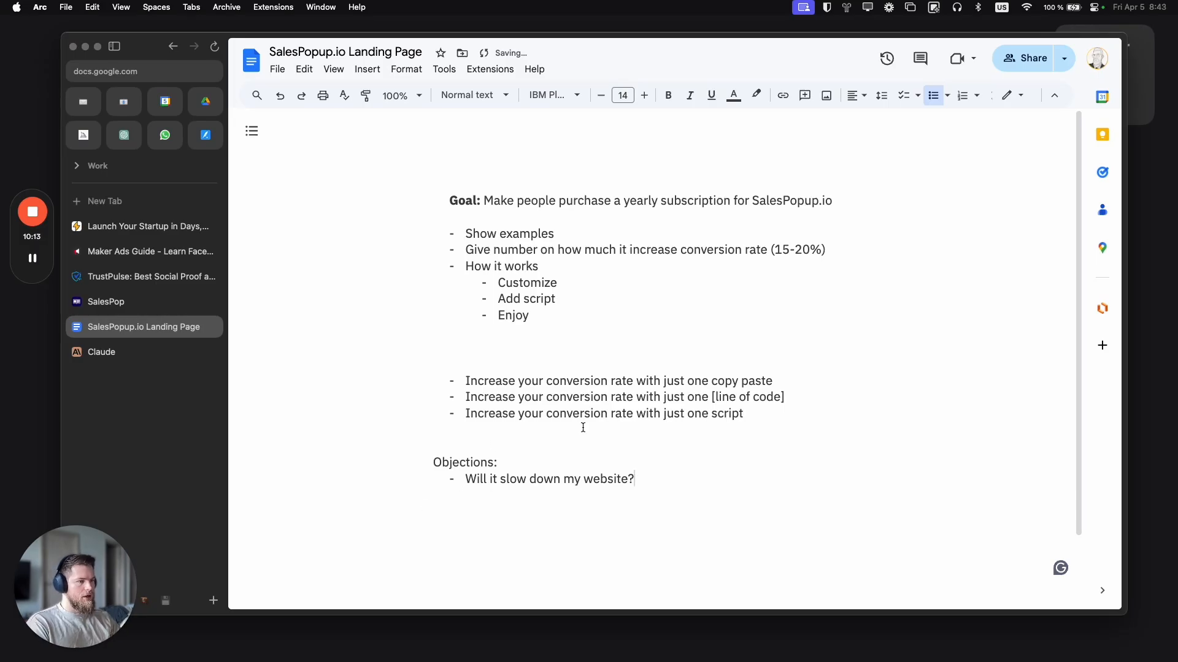
Step: Make the "Objections:" heading bold
{"action": "left_click_drag", "start_coordinate": [504, 462], "coordinate": [429, 463]}
{"action": "key", "text": "super+b"}
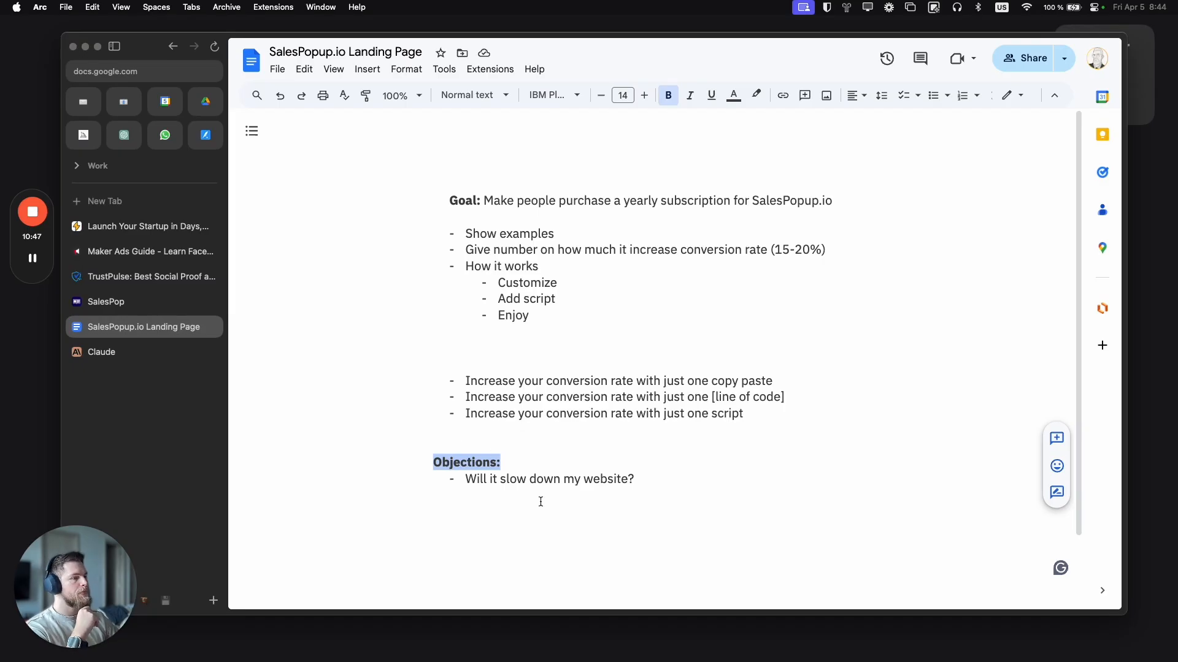
{"action": "left_click", "coordinate": [642, 484]}
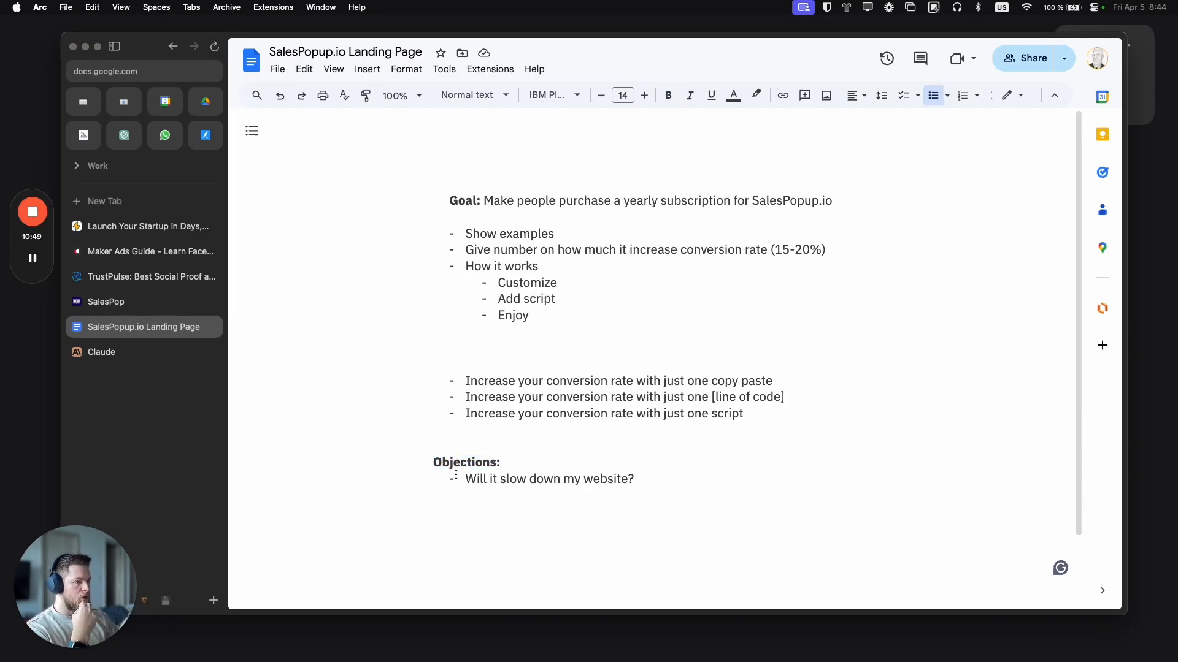
Step: Make "Increase your conversion rate" bold in the headline that ends with "copy paste"
{"action": "left_click_drag", "start_coordinate": [471, 388], "coordinate": [878, 383]}
{"action": "left_click", "coordinate": [468, 382]}
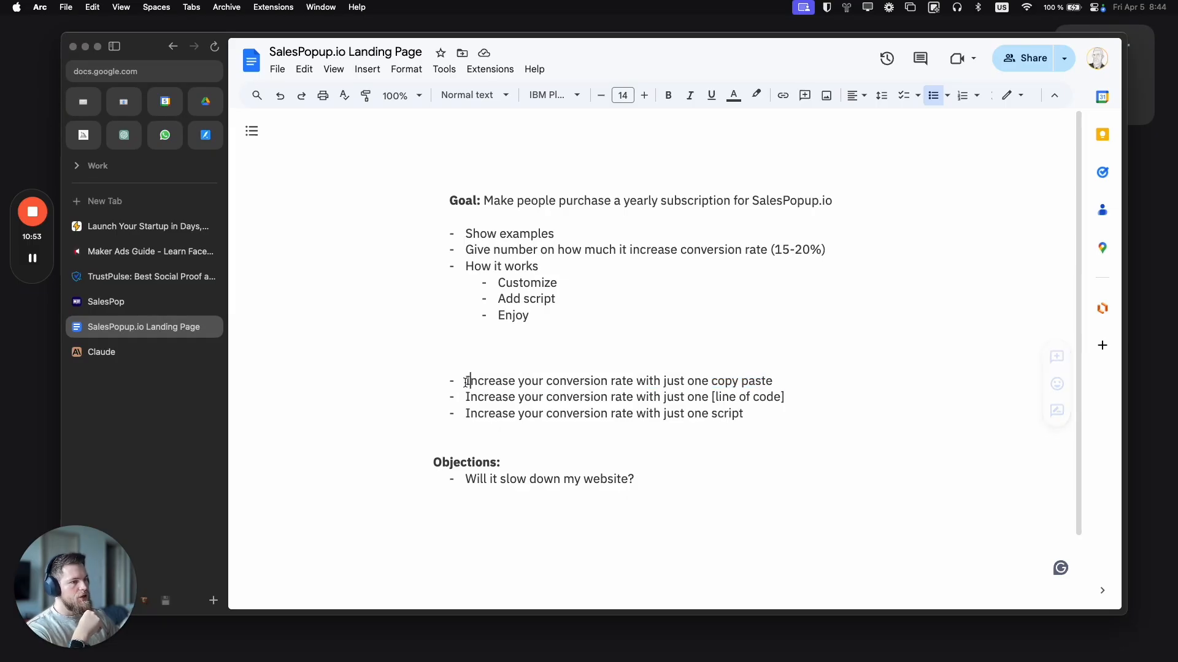
{"action": "left_click_drag", "start_coordinate": [468, 383], "coordinate": [818, 383]}
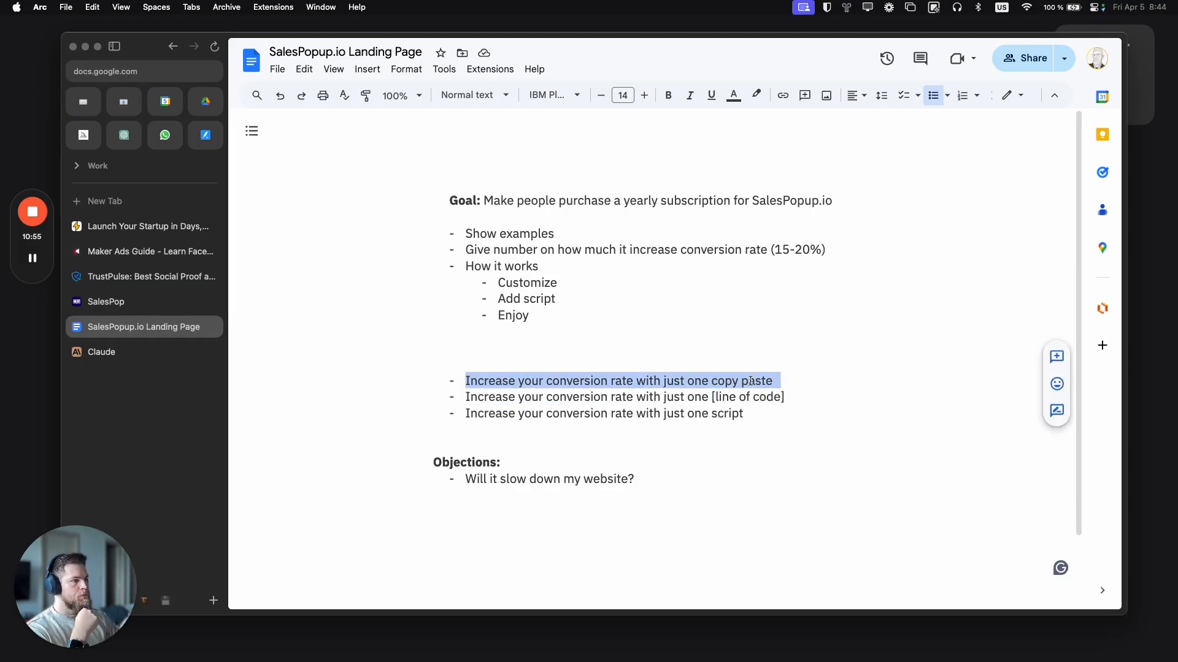
{"action": "left_click", "coordinate": [769, 386]}
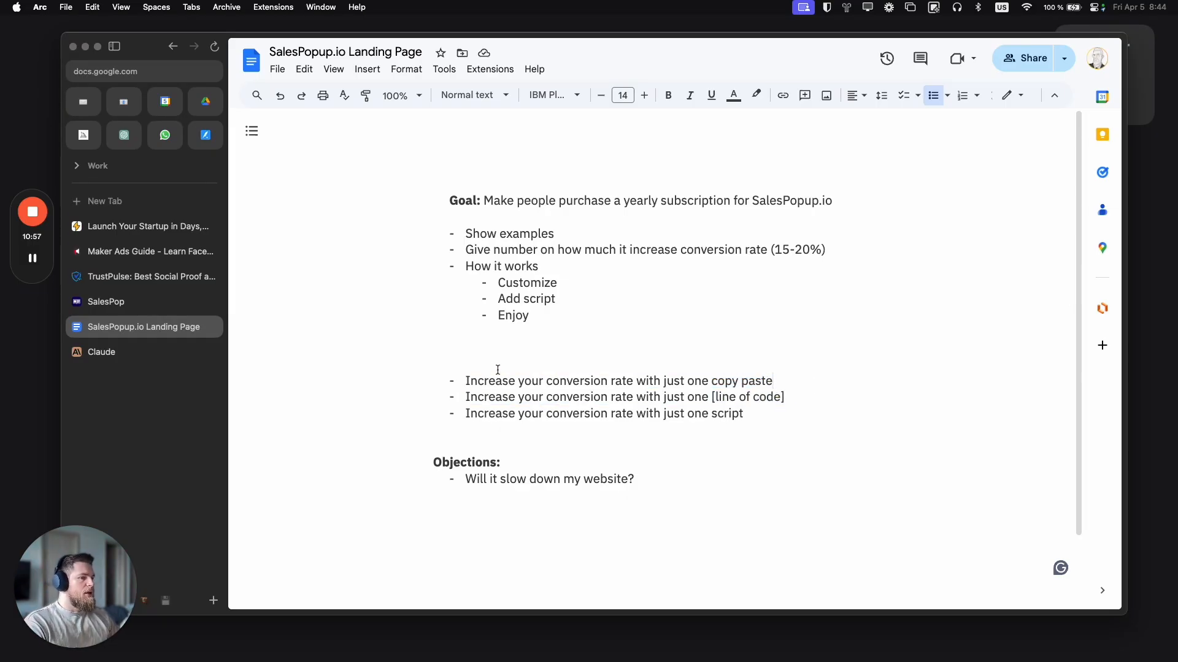
{"action": "left_click_drag", "start_coordinate": [466, 381], "coordinate": [633, 382]}
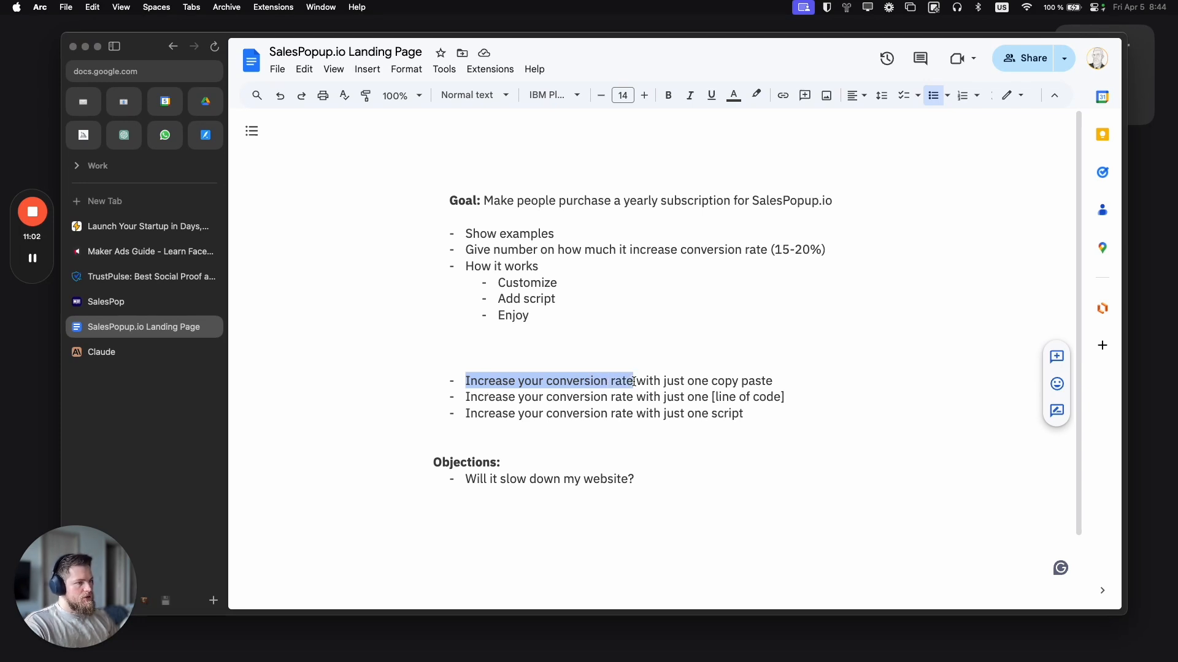
{"action": "key", "text": "super+b"}
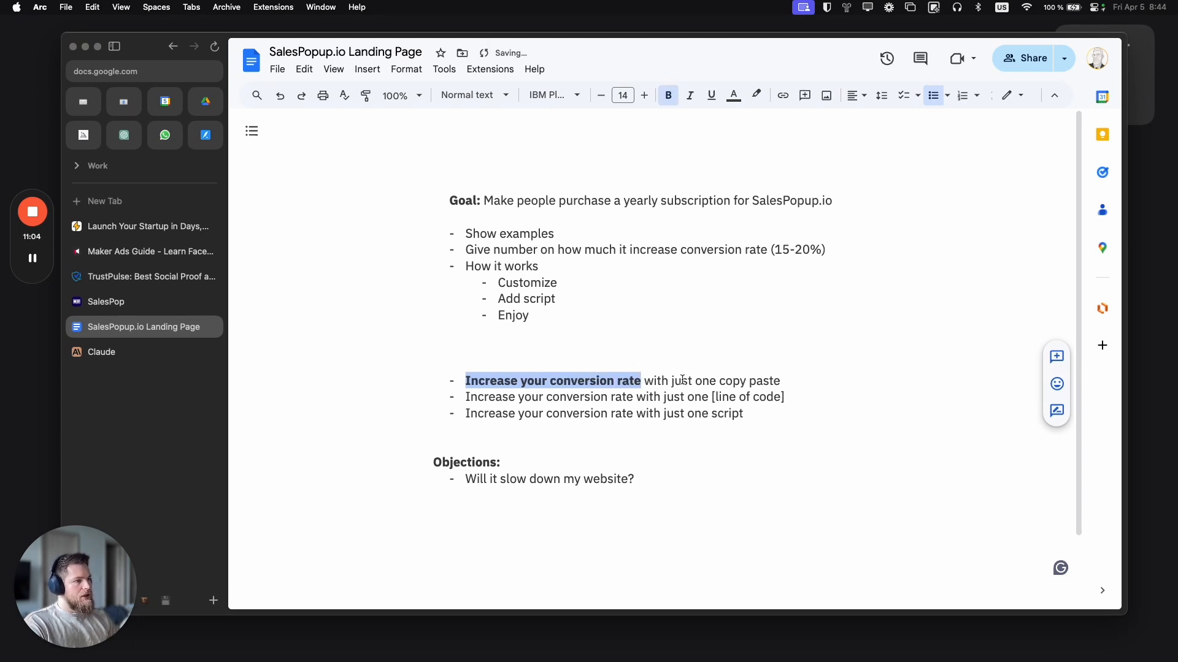
{"action": "left_click_drag", "start_coordinate": [644, 381], "coordinate": [781, 385]}
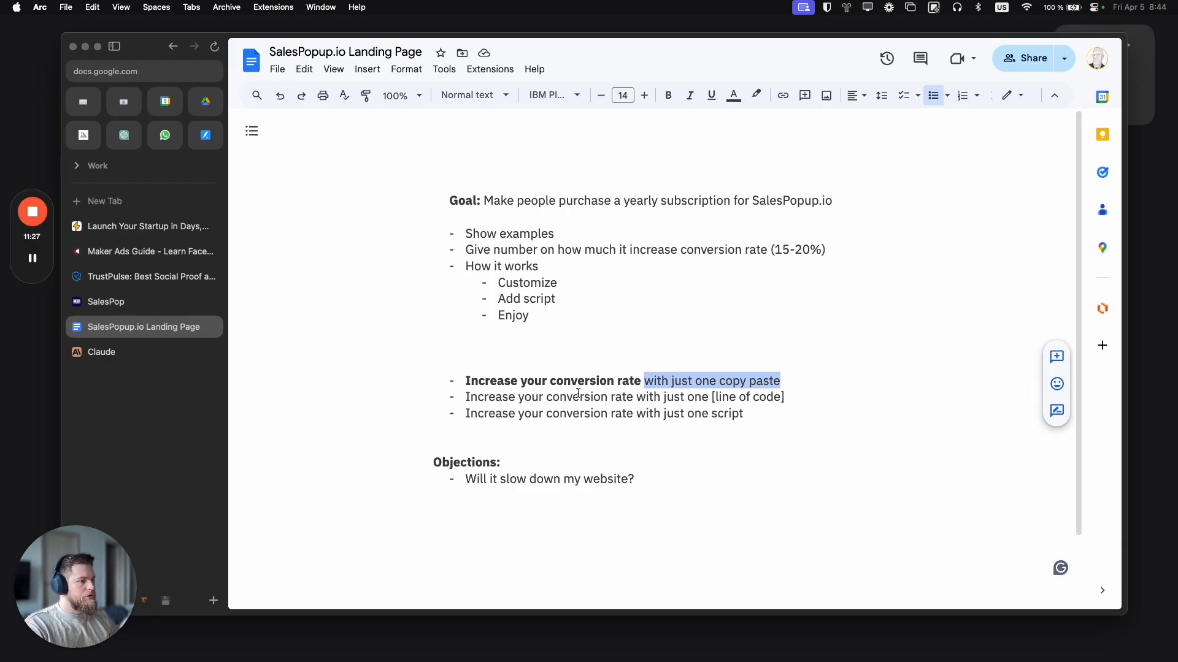
{"action": "left_click", "coordinate": [498, 362]}
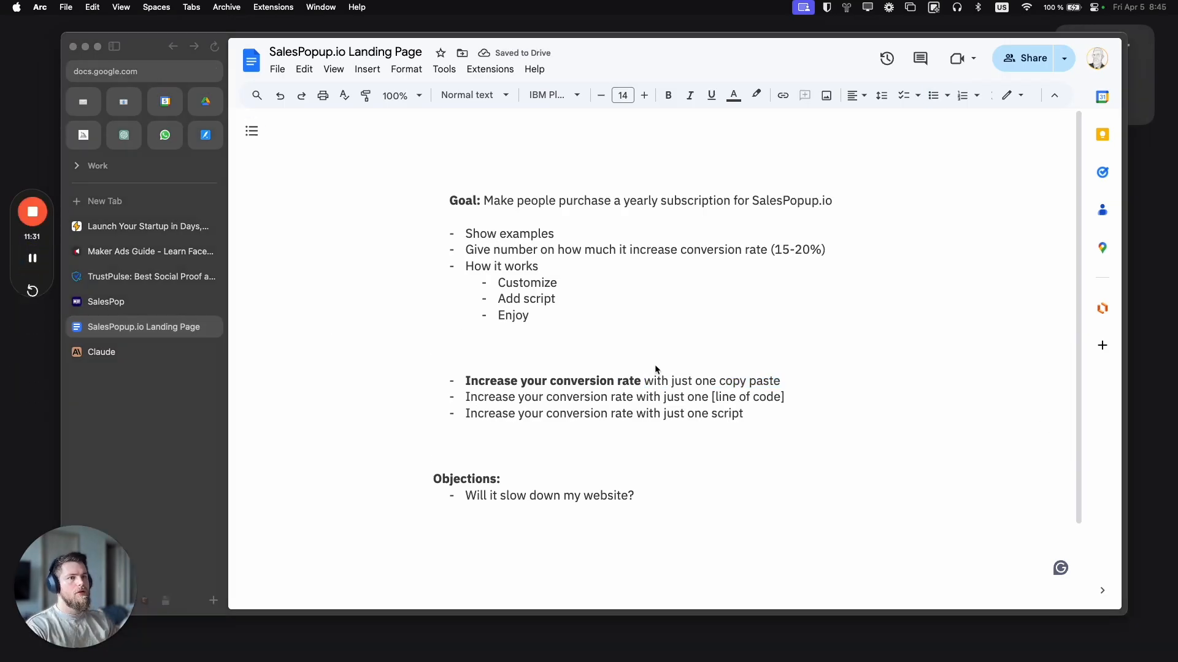
Step: Insert a 1 x 1 table between the headline ideas and the Objections section
{"action": "left_click", "coordinate": [555, 431]}
{"action": "key", "text": "Return"}
{"action": "left_click", "coordinate": [334, 69]}
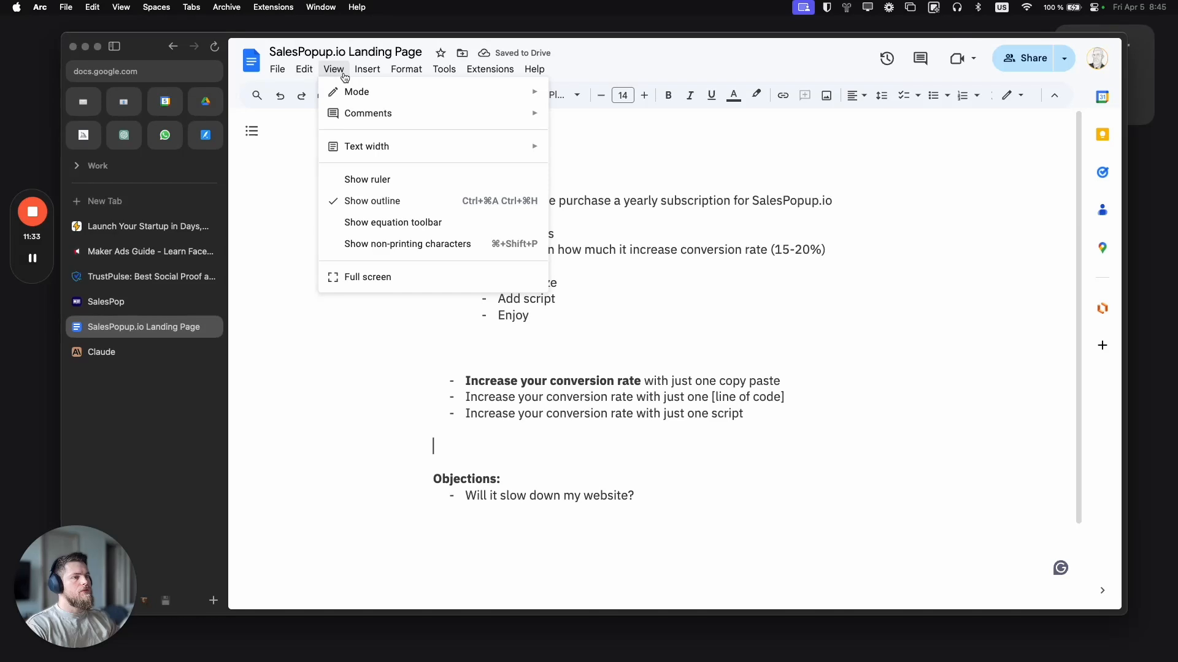
{"action": "mouse_move", "coordinate": [368, 68]}
{"action": "mouse_move", "coordinate": [393, 103]}
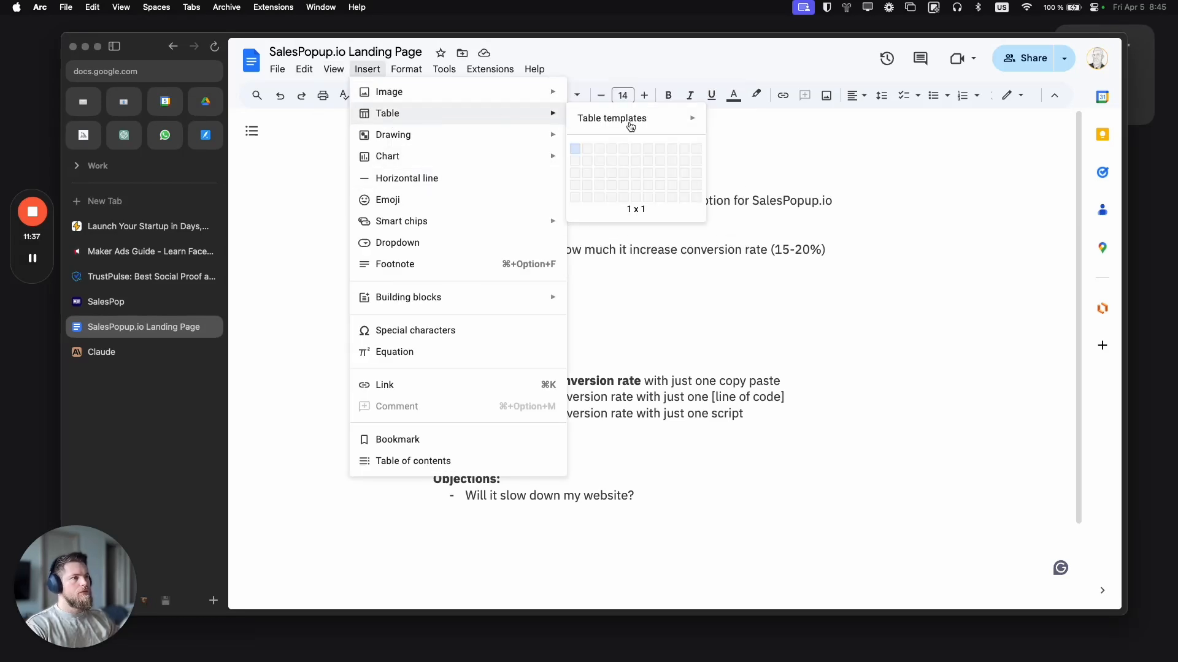
{"action": "left_click", "coordinate": [579, 149]}
{"action": "scroll", "coordinate": [535, 416], "scroll_direction": "down", "scroll_amount": 2}
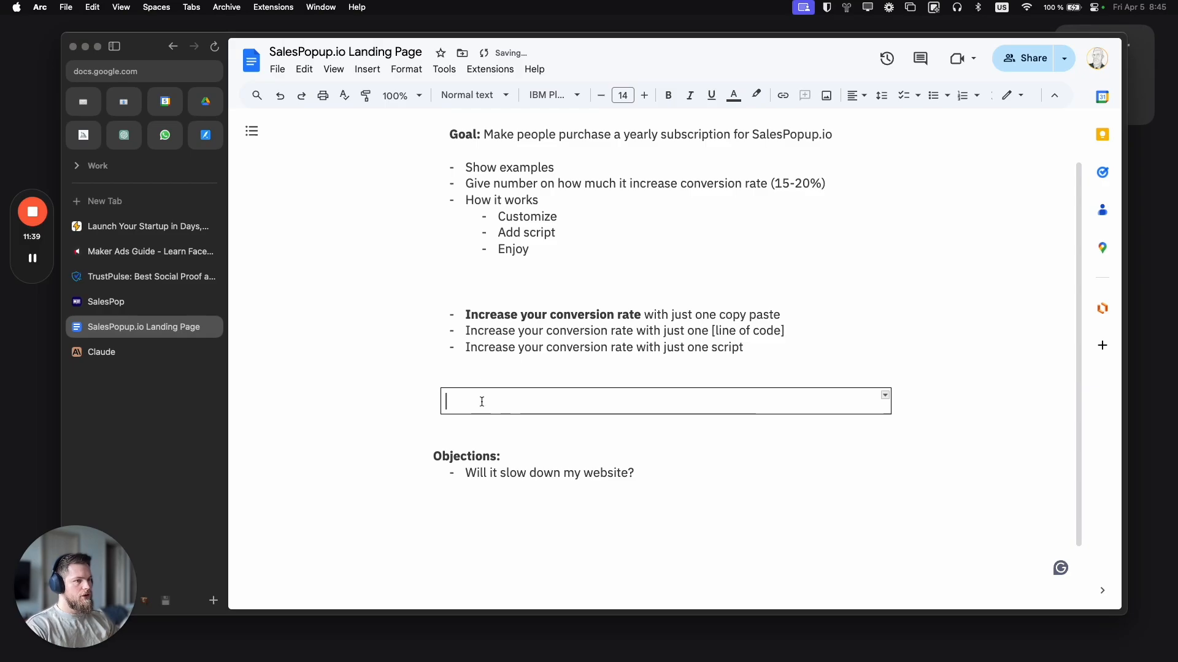
Step: Add a bold "Hero:" heading directly above the empty table
{"action": "key", "text": "Up"}
{"action": "key", "text": "BackSpace"}
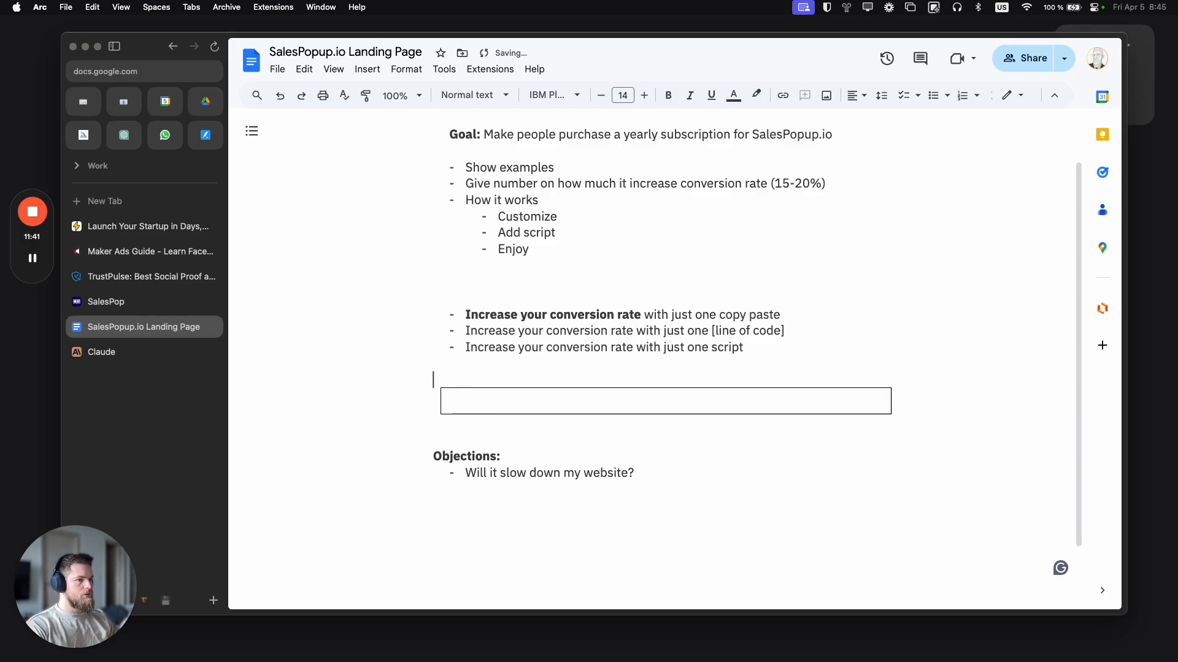
{"action": "type", "text": "Hero:"}
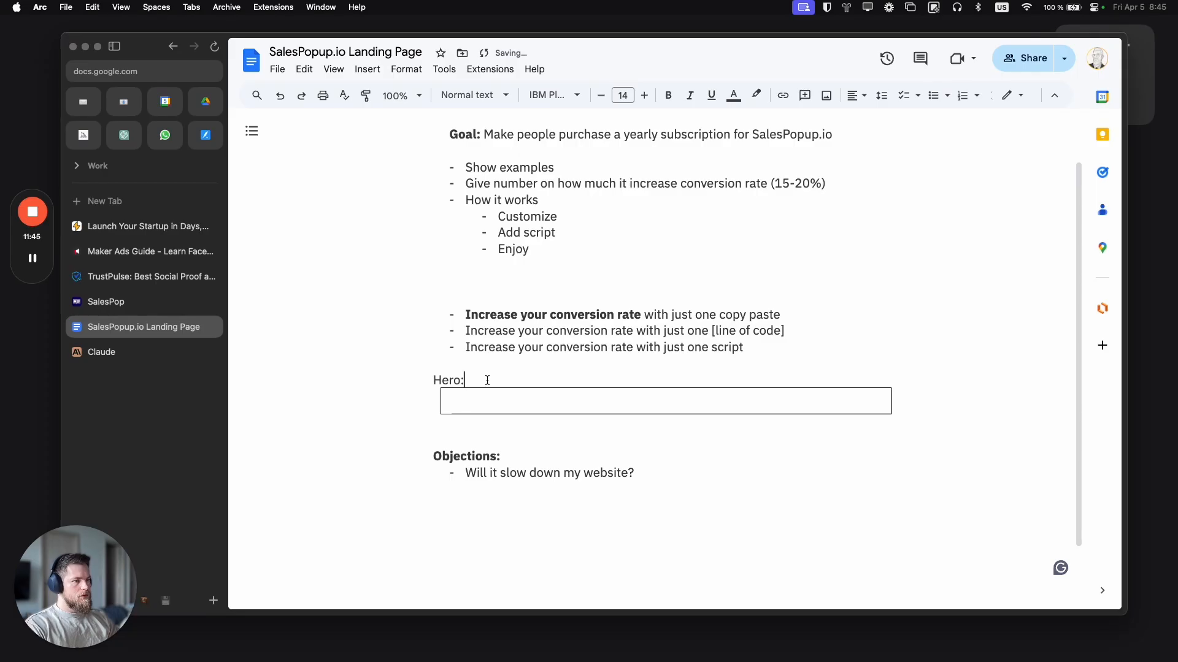
{"action": "key", "text": "super+shift+Left"}
{"action": "key", "text": "super+b"}
Step: Move the three headline ideas into the Hero table under a "Headlines:" label
{"action": "left_click_drag", "start_coordinate": [759, 349], "coordinate": [460, 311]}
{"action": "key", "text": "super+c"}
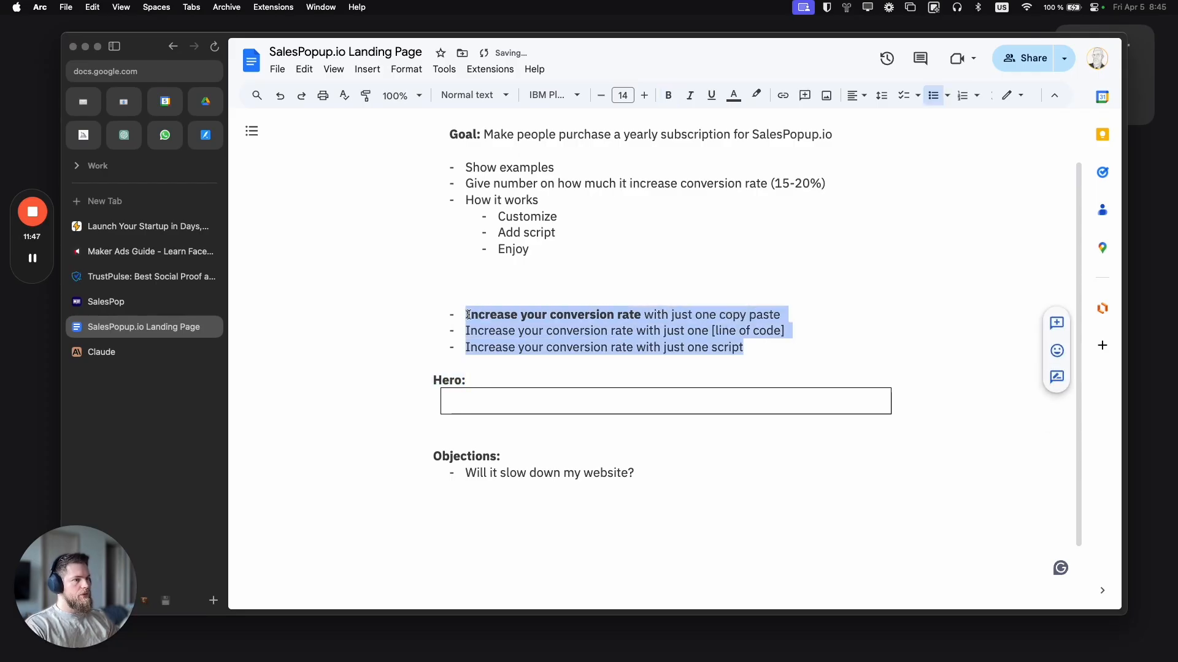
{"action": "key", "text": "BackSpace"}
{"action": "left_click", "coordinate": [499, 379]}
{"action": "type", "text": "Headlines;"}
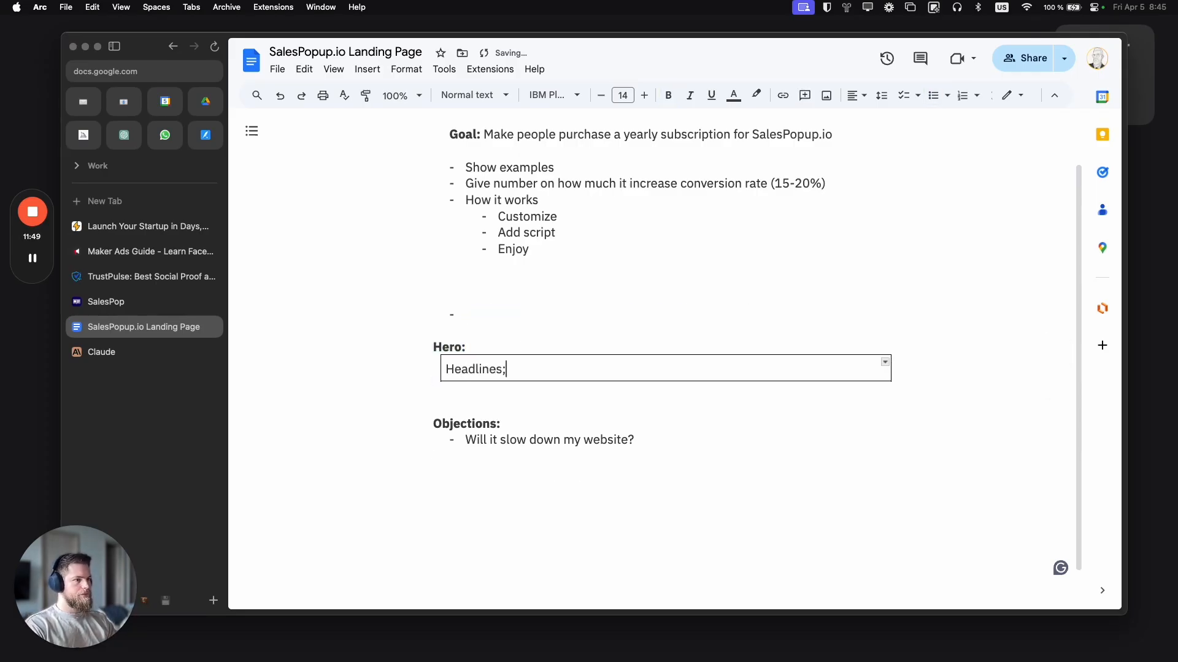
{"action": "key", "text": "BackSpace"}
{"action": "type", "text": ":"}
{"action": "key", "text": "Return"}
{"action": "key", "text": "super+v"}
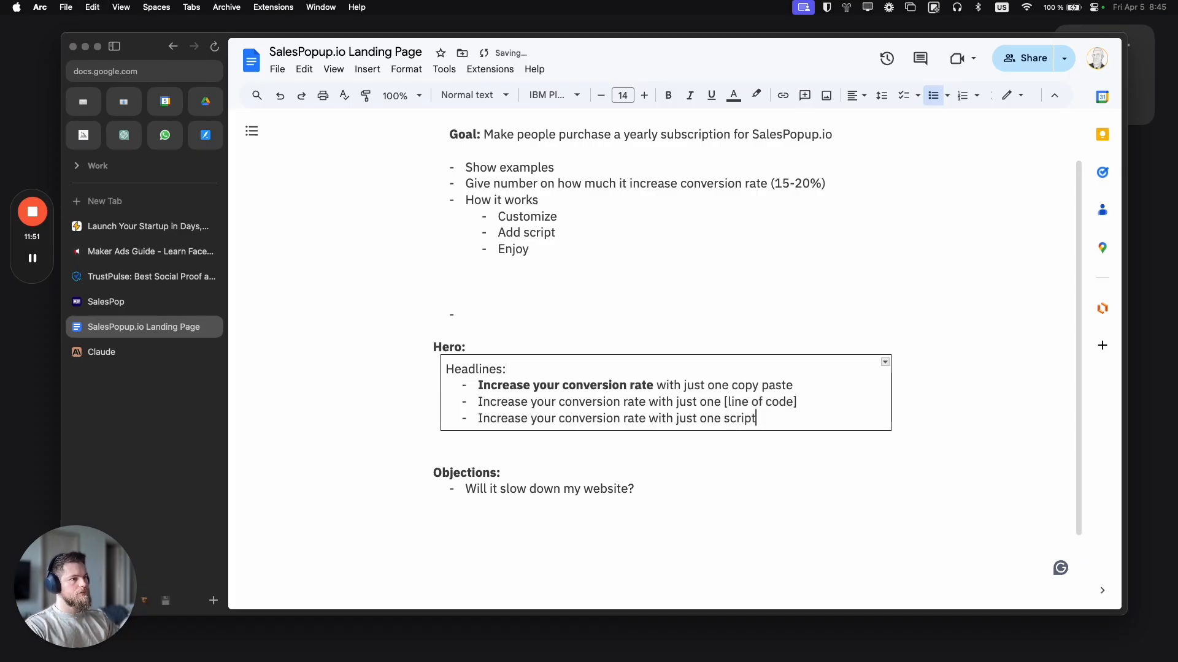
Step: Add blank lines below the headlines in the Hero table and make the "Headlines:" label bold
{"action": "key", "text": "Return"}
{"action": "key", "text": "Return"}
{"action": "key", "text": "Return"}
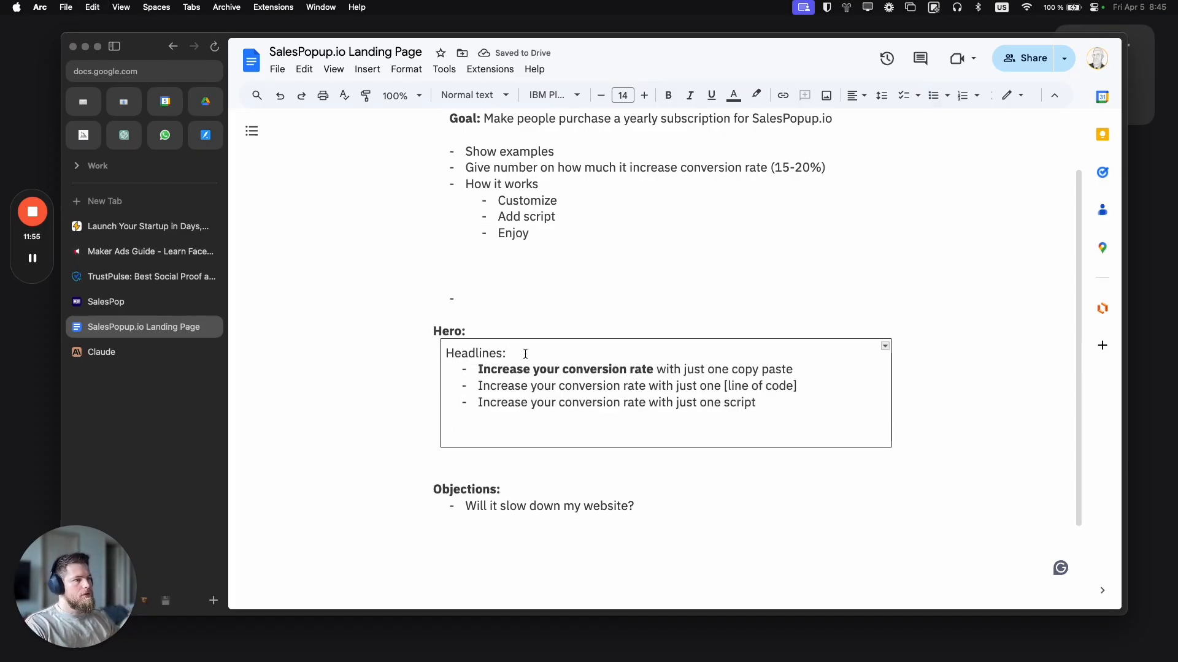
{"action": "left_click_drag", "start_coordinate": [523, 353], "coordinate": [399, 357]}
{"action": "key", "text": "super+b"}
{"action": "left_click", "coordinate": [493, 430]}
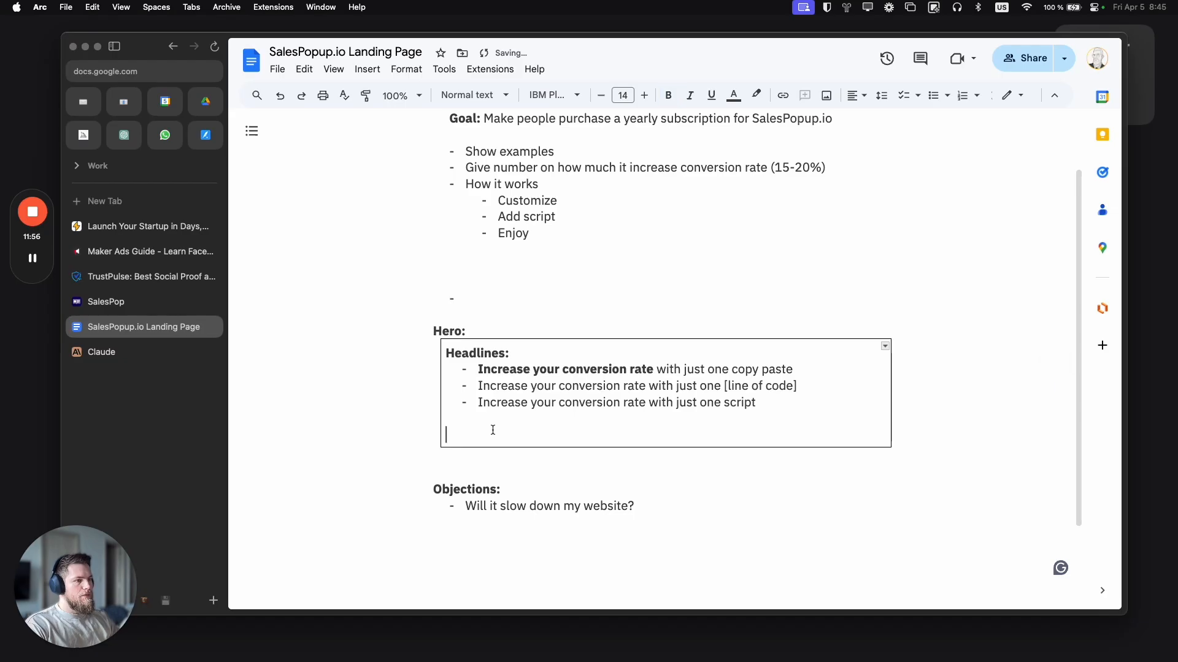
{"action": "left_click_drag", "start_coordinate": [479, 370], "coordinate": [793, 370]}
{"action": "left_click", "coordinate": [555, 440]}
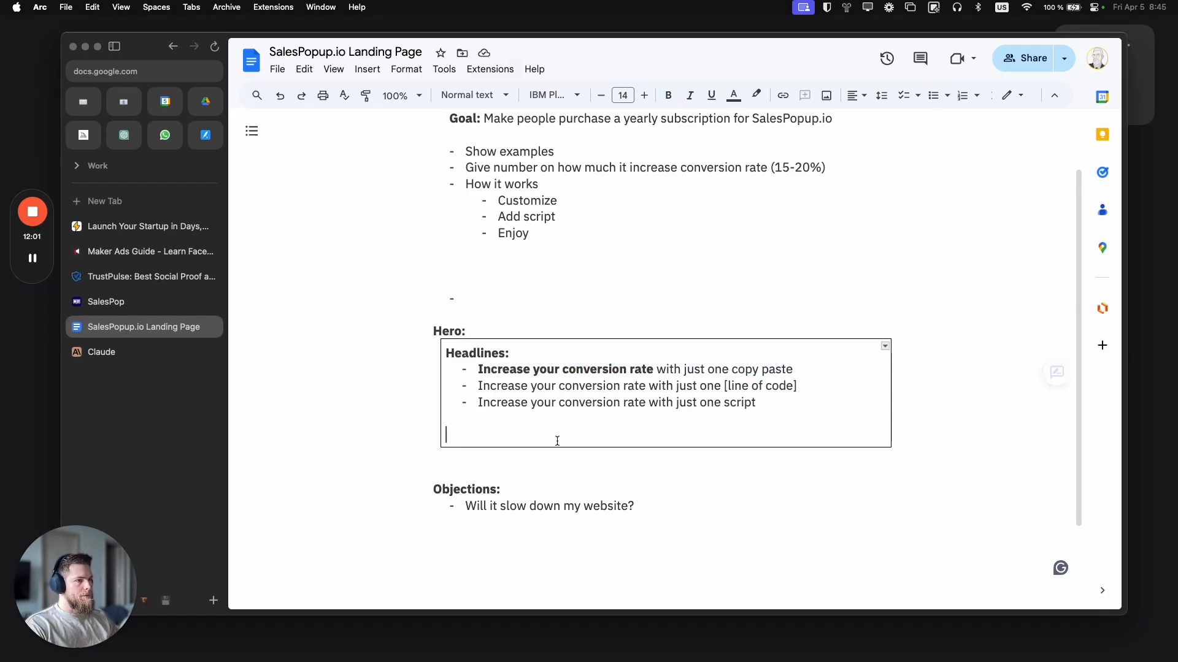
{"action": "left_click_drag", "start_coordinate": [654, 370], "coordinate": [468, 369]}
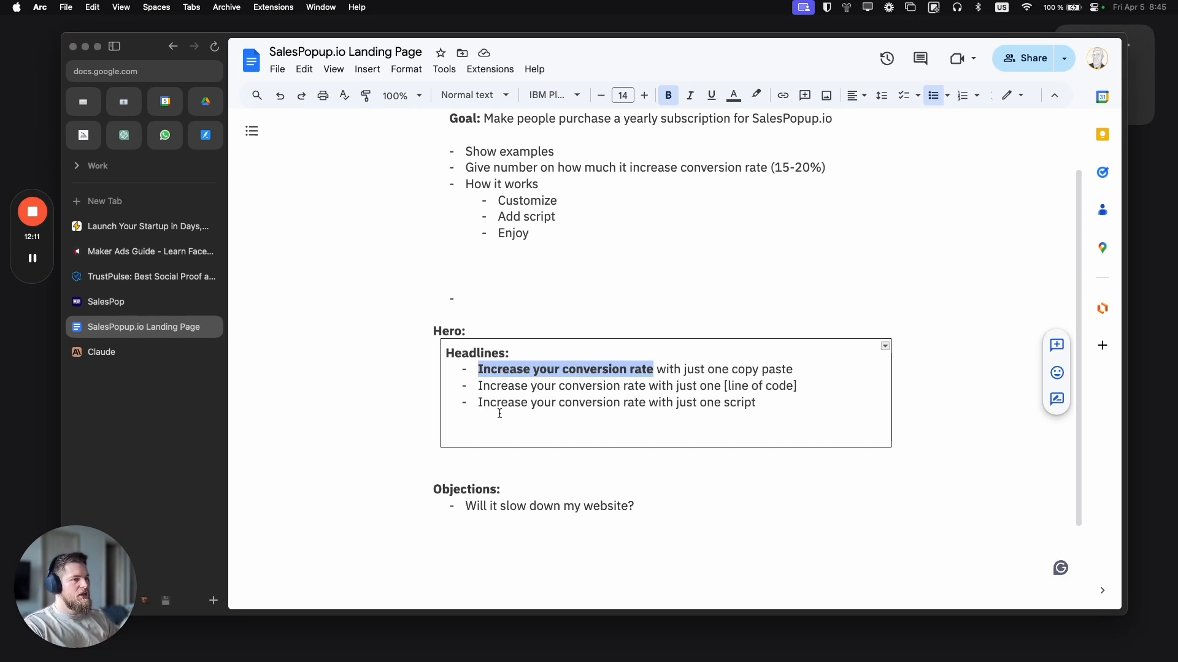
Step: Add a "Subheadlines:" label below the headlines in the Hero table, with a placeholder bullet "A" beneath it
{"action": "left_click", "coordinate": [479, 433]}
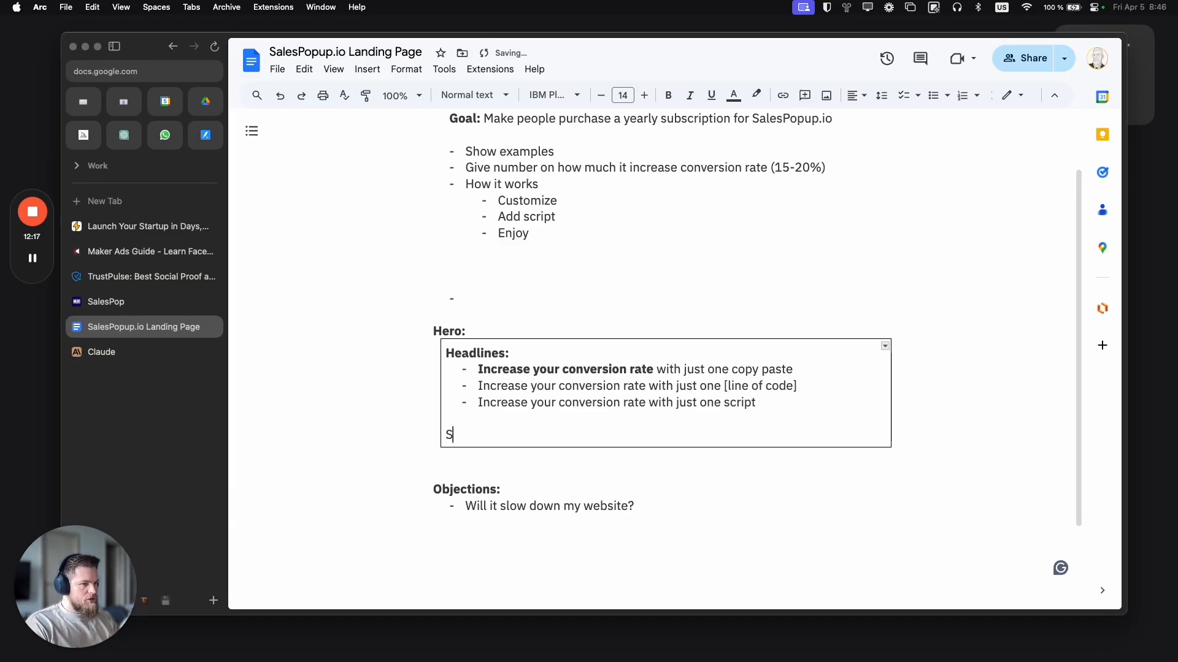
{"action": "type", "text": "Subheadline:"}
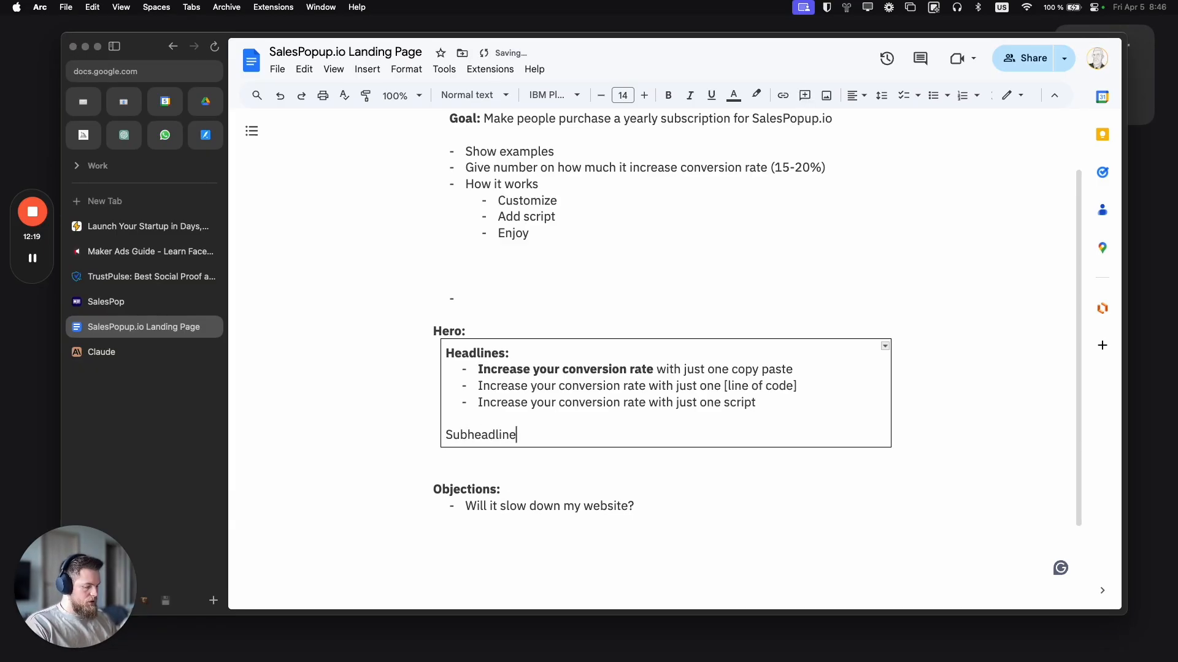
{"action": "key", "text": "Return"}
{"action": "type", "text": "-"}
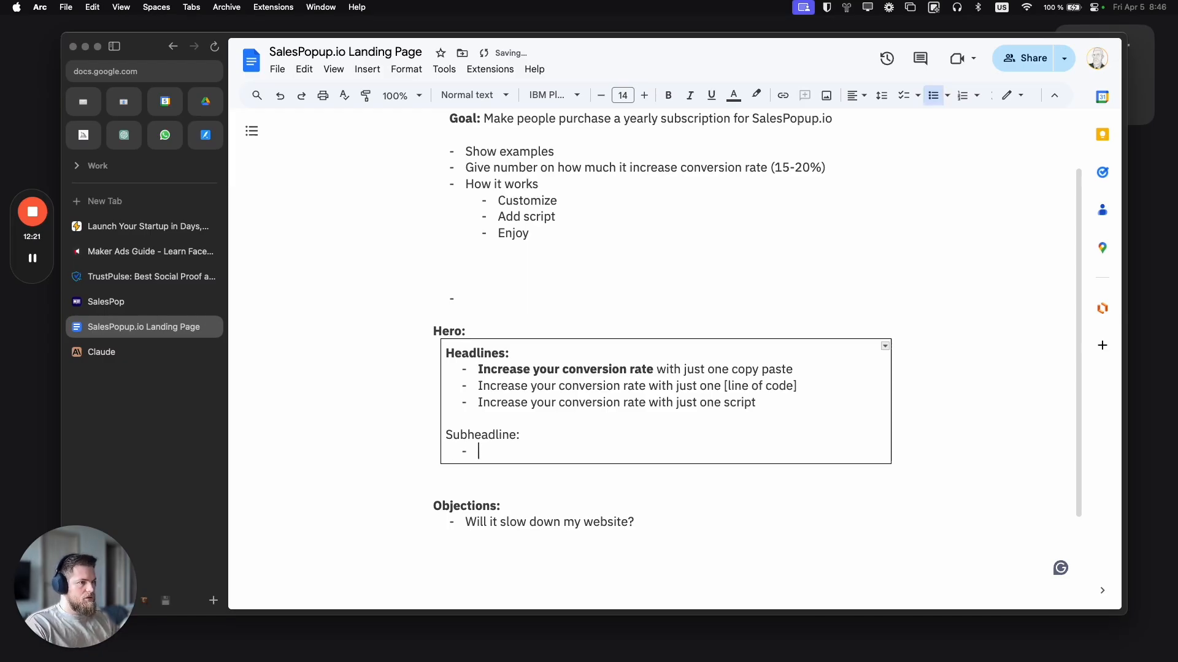
{"action": "left_click", "coordinate": [514, 435]}
{"action": "type", "text": "s"}
{"action": "left_click", "coordinate": [504, 447]}
{"action": "type", "text": "A"}
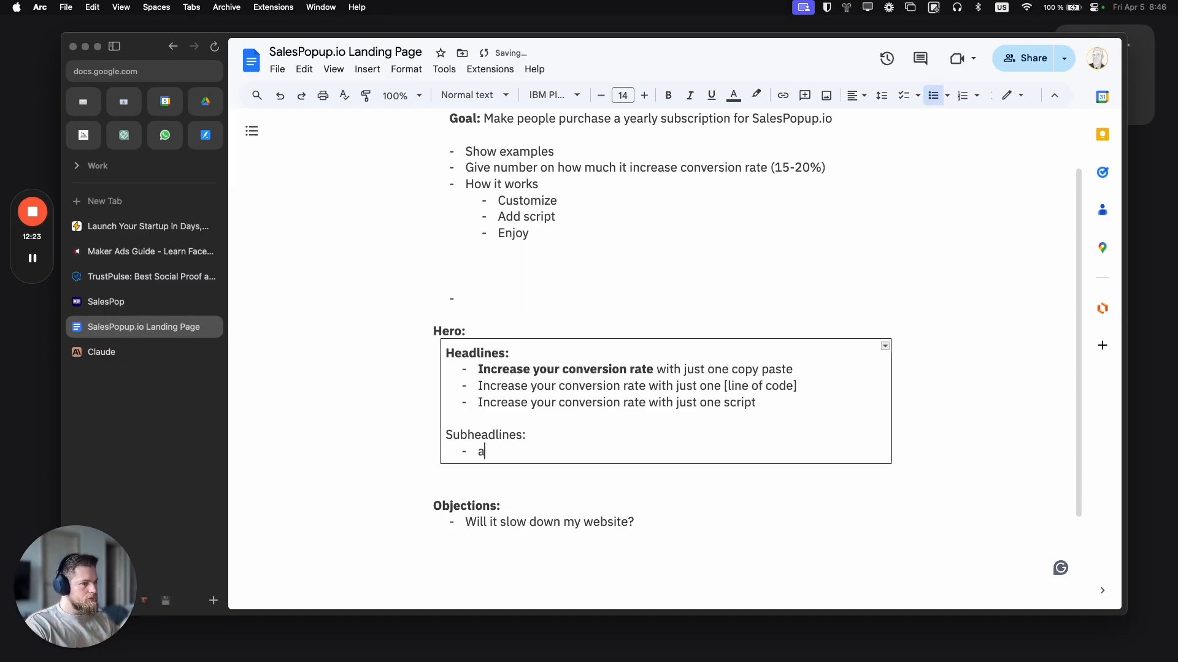
Step: Add a "Description:" label below the subheadlines in the Hero table, separated by a blank line and followed by an empty bullet
{"action": "key", "text": "Return"}
{"action": "key", "text": "Return"}
{"action": "key", "text": "Return"}
{"action": "type", "text": "Description:"}
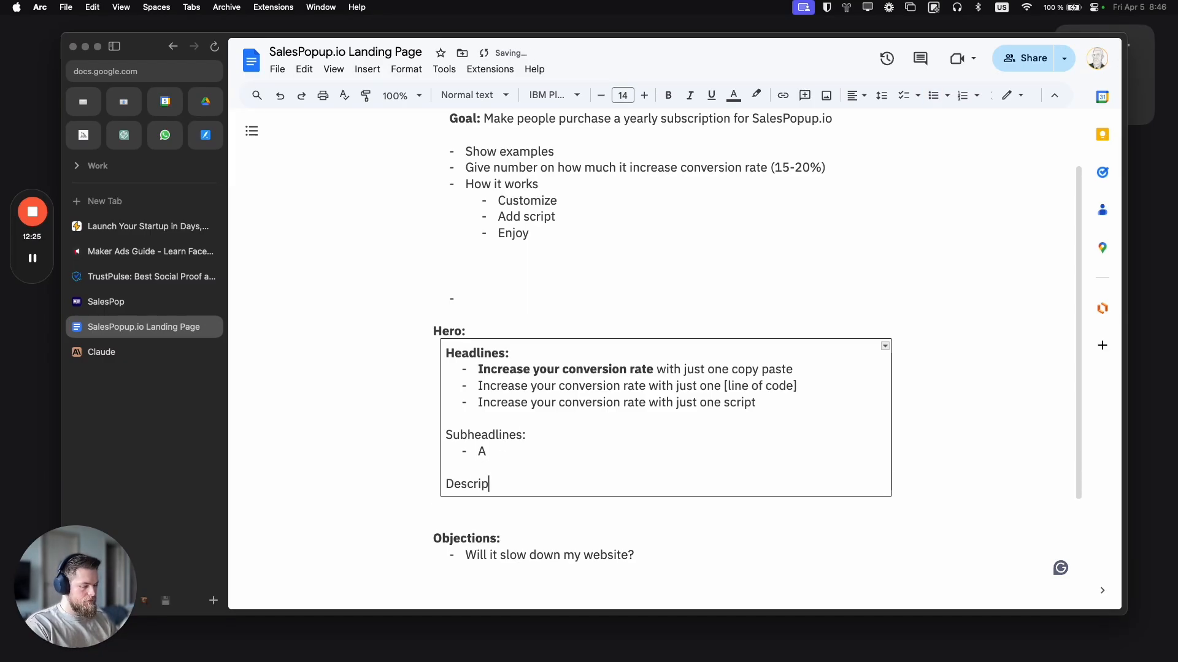
{"action": "key", "text": "Return"}
{"action": "type", "text": "- "}
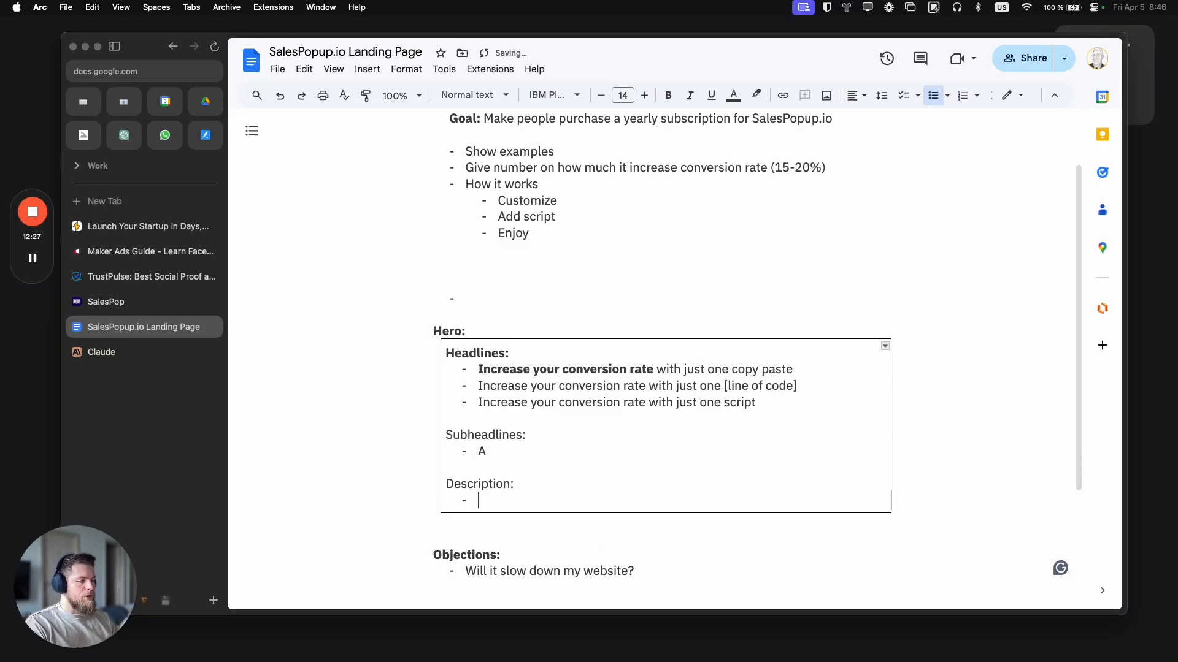
Step: Write the Description bullet as "Show how easy it is to use, we can customizw it"
{"action": "type", "text": "Show "}
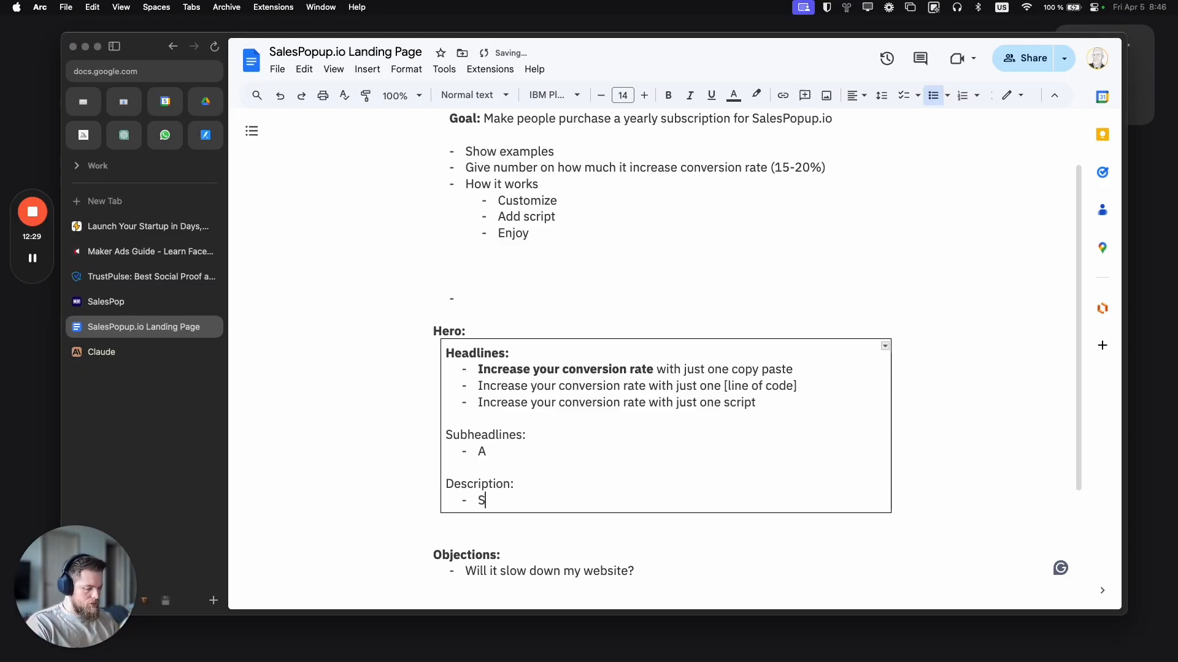
{"action": "type", "text": "how wa"}
{"action": "key", "text": "BackSpace"}
{"action": "key", "text": "BackSpace"}
{"action": "type", "text": "ea"}
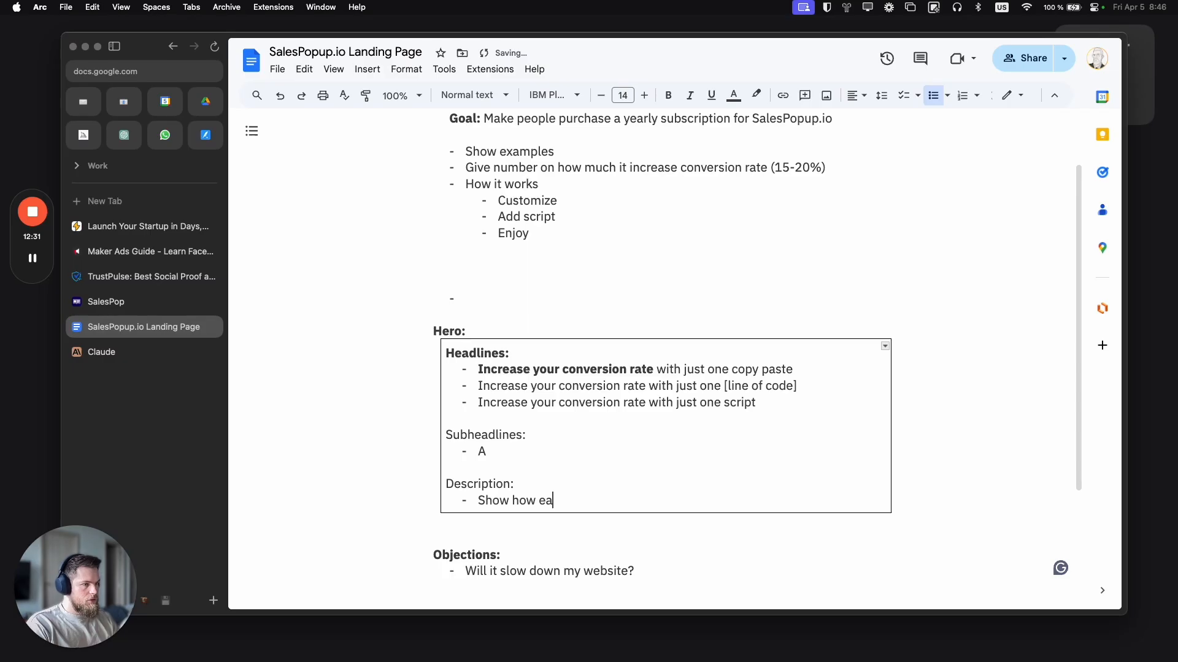
{"action": "type", "text": "sy it"}
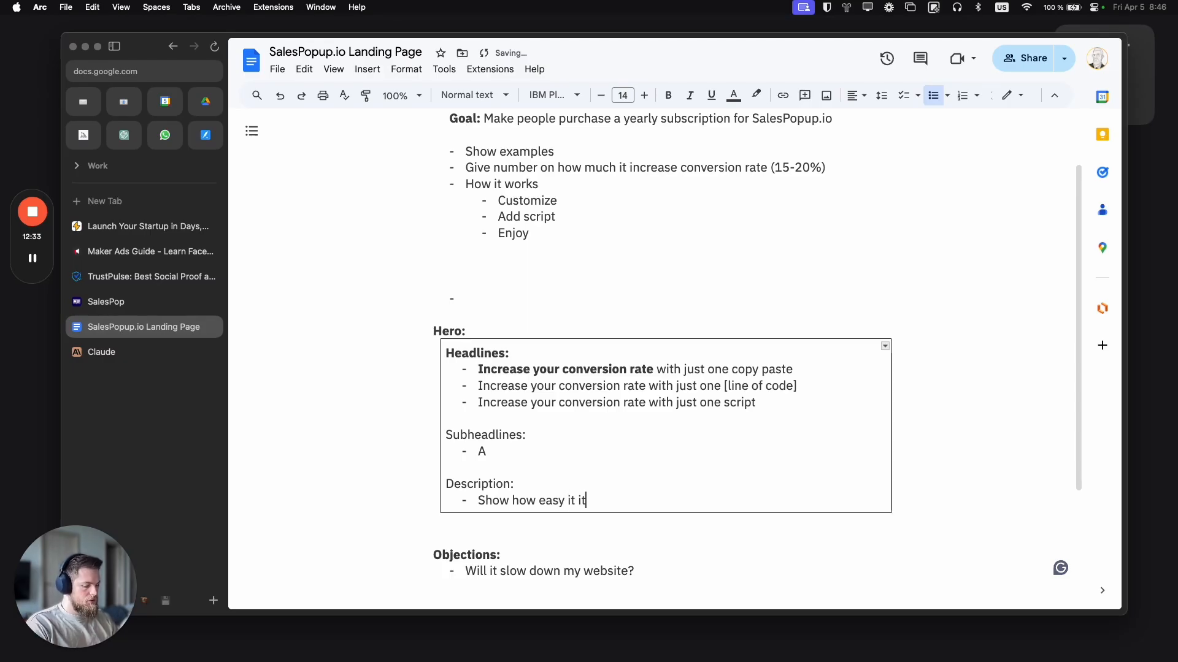
{"action": "type", "text": " is to use, "}
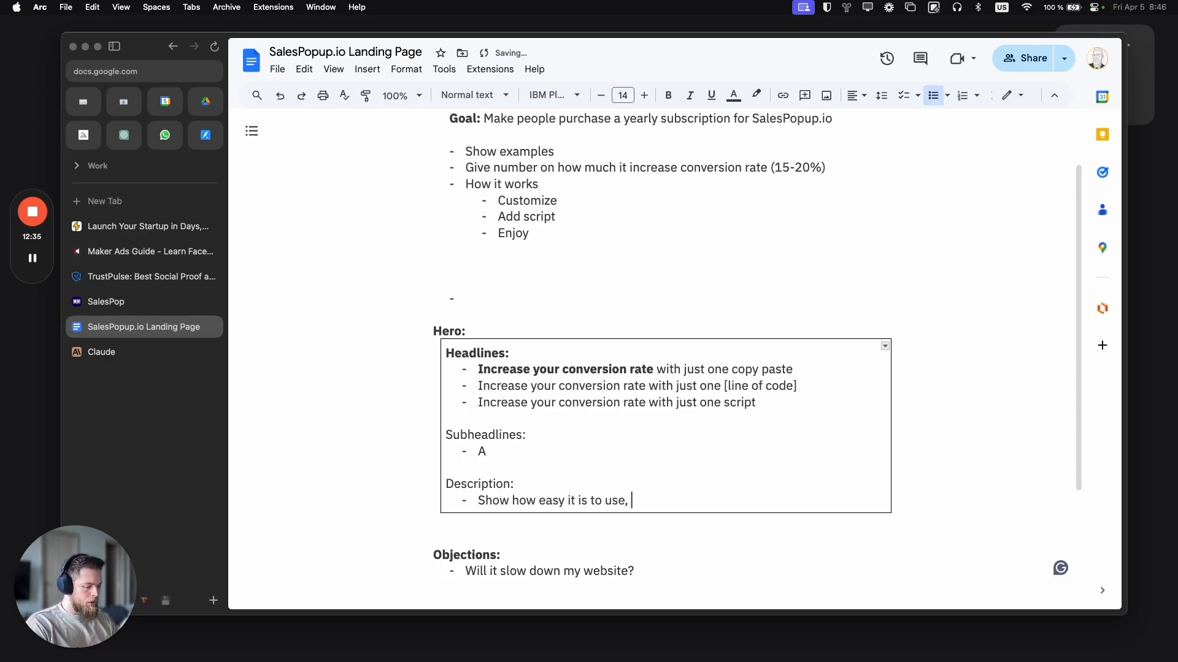
{"action": "type", "text": "we can cust"}
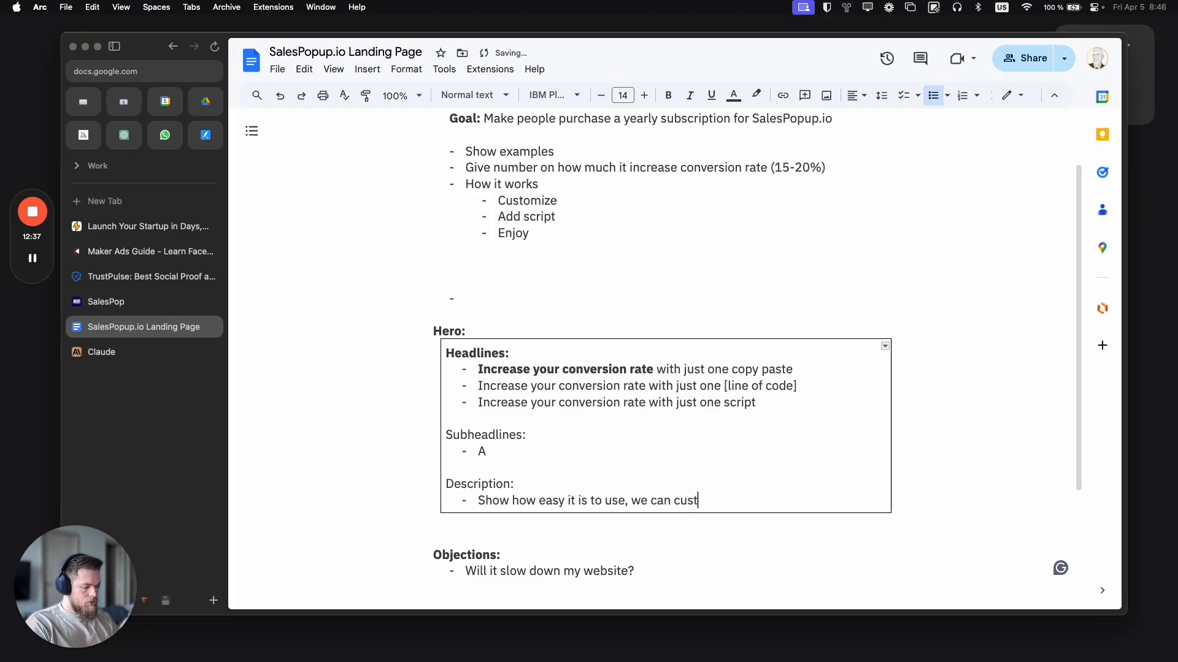
{"action": "type", "text": "omizw it"}
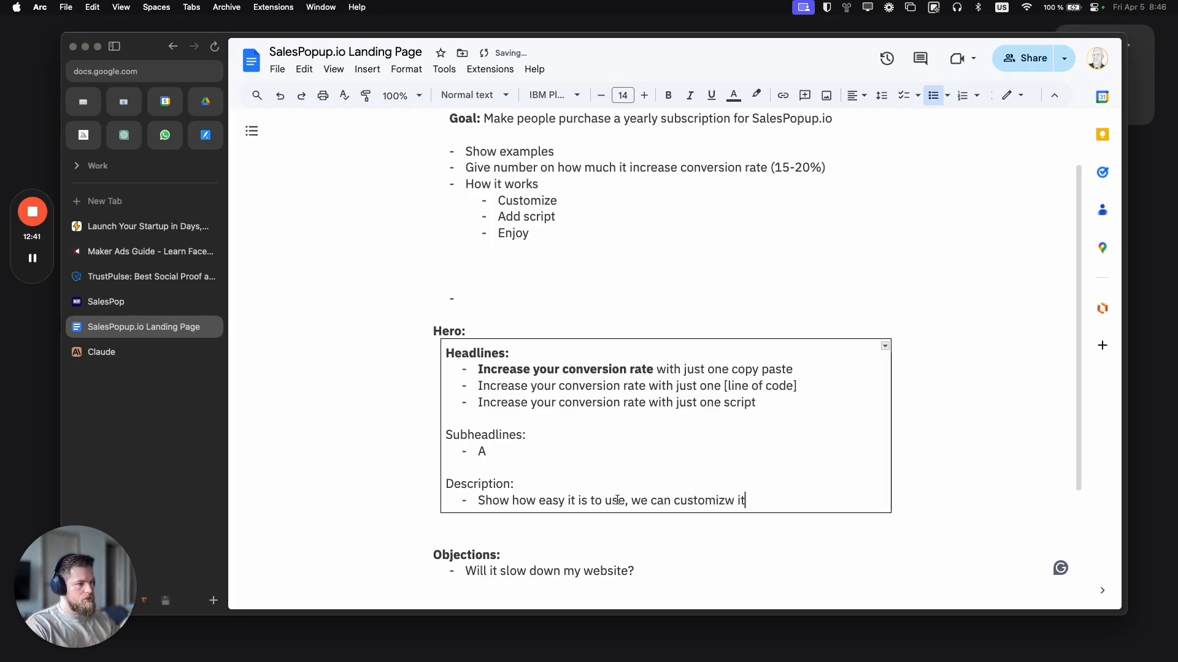
Step: Reword the Description bullet to "It is easy to use, we can customize it", correcting the misspelled word
{"action": "left_click", "coordinate": [586, 501]}
{"action": "key", "text": "super+BackSpace"}
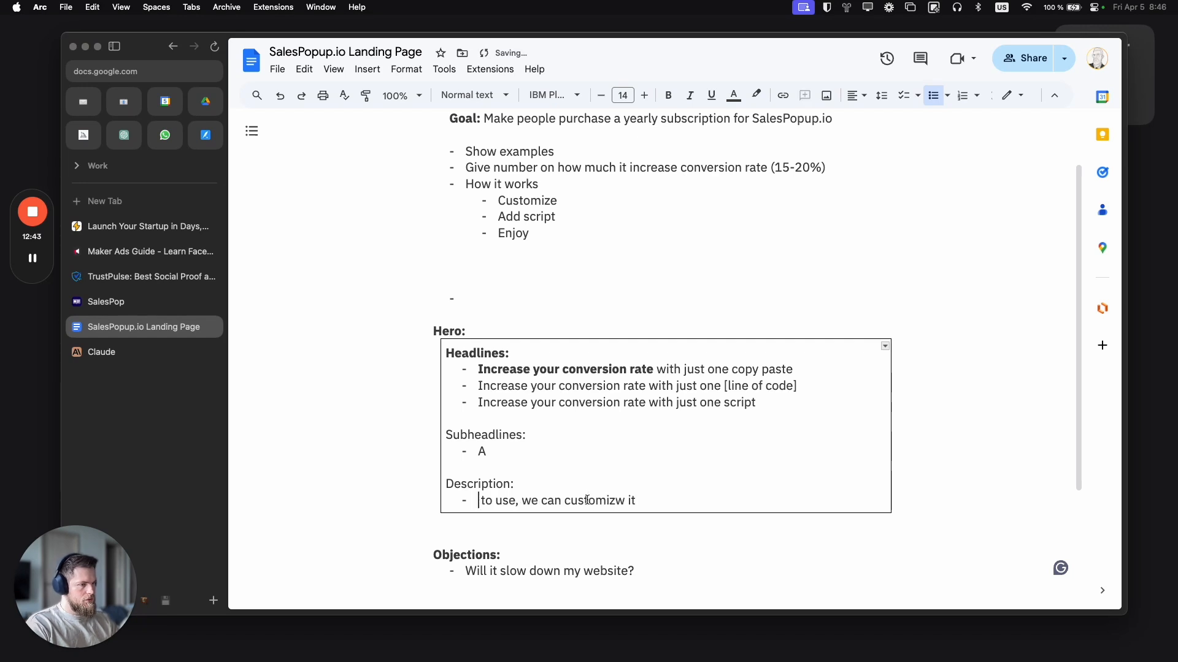
{"action": "type", "text": "It is easy"}
{"action": "left_click", "coordinate": [686, 500]}
{"action": "key", "text": "BackSpace"}
{"action": "key", "text": "BackSpace"}
{"action": "key", "text": "BackSpace"}
{"action": "key", "text": "BackSpace"}
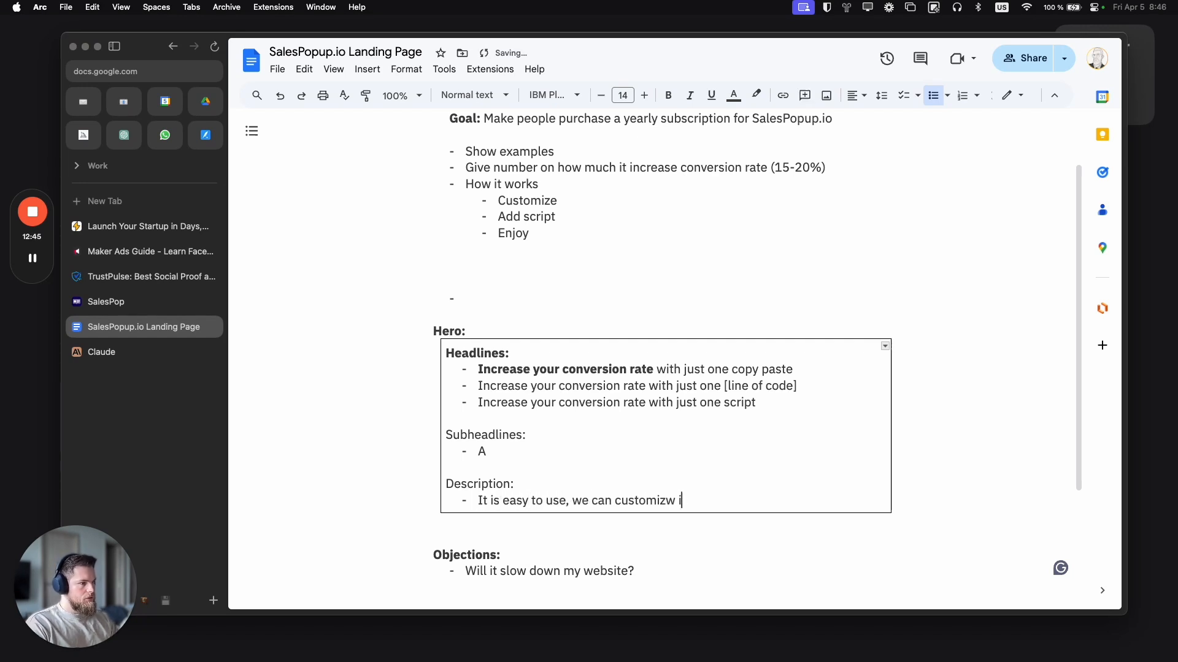
{"action": "type", "text": "e ot"}
{"action": "key", "text": "BackSpace"}
{"action": "key", "text": "BackSpace"}
{"action": "type", "text": "it"}
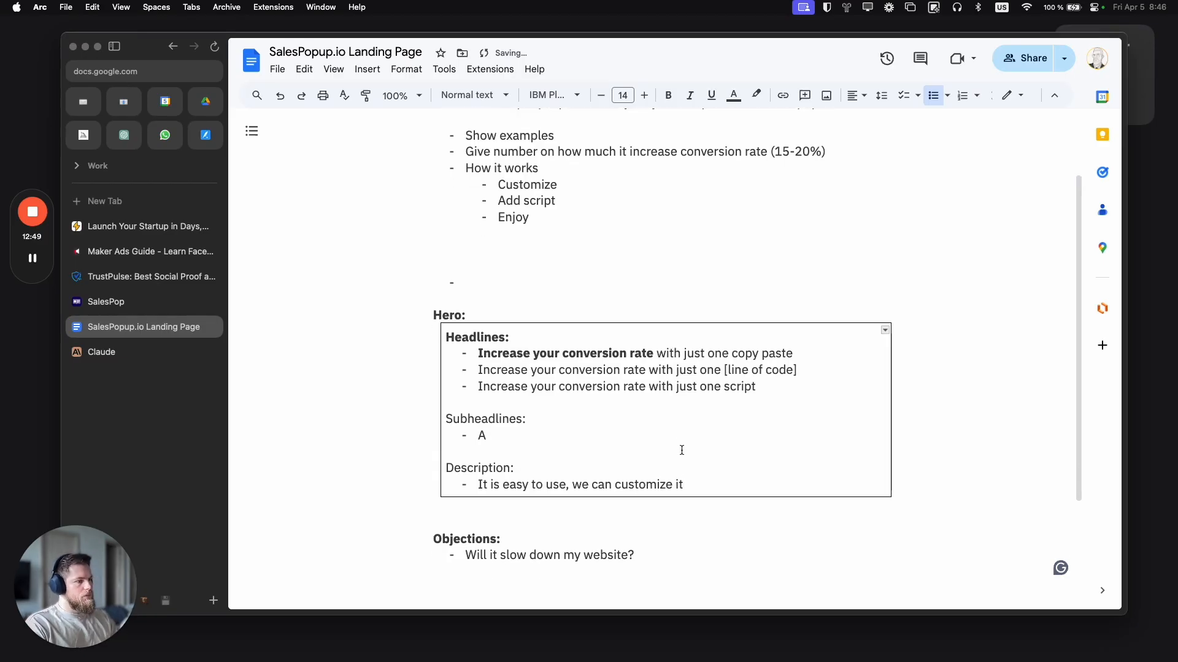
Step: Add a sub-bullet "Show Google Pagespeed rank difference" under the objection "Will it slow down my website?"
{"action": "scroll", "coordinate": [623, 468], "scroll_direction": "down", "scroll_amount": 3}
{"action": "scroll", "coordinate": [637, 482], "scroll_direction": "up", "scroll_amount": 1}
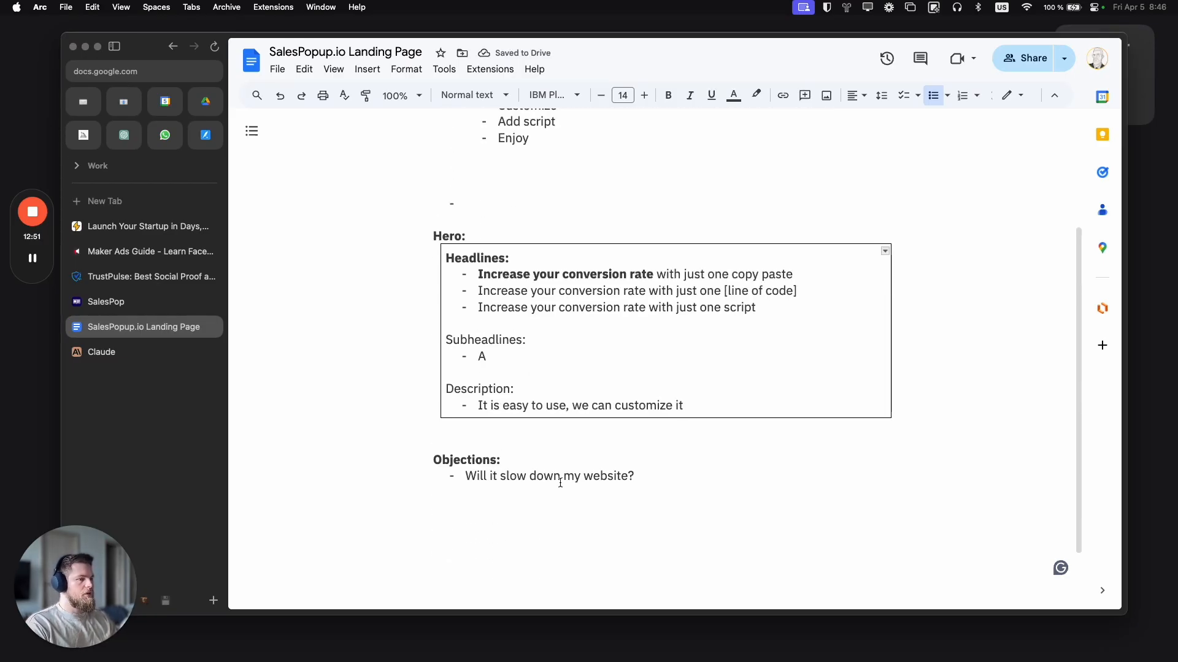
{"action": "left_click", "coordinate": [674, 476]}
{"action": "key", "text": "Return"}
{"action": "key", "text": "Tab"}
{"action": "type", "text": "Show"}
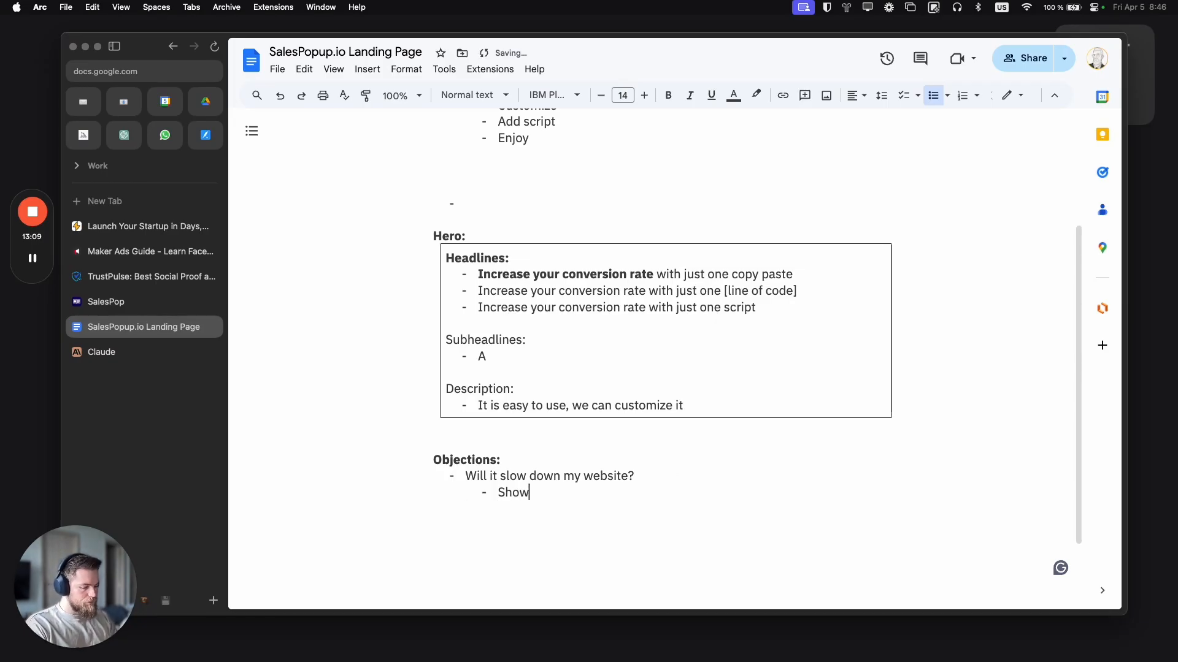
{"action": "type", "text": " Google Pagesp"}
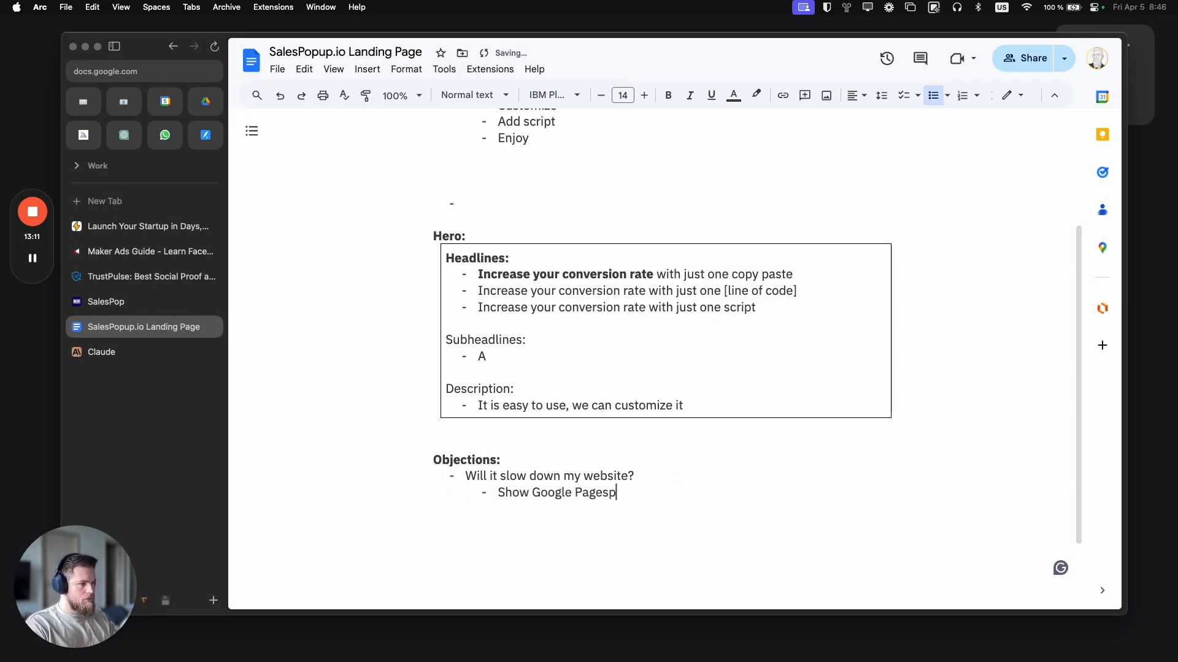
{"action": "type", "text": "eed rank difference"}
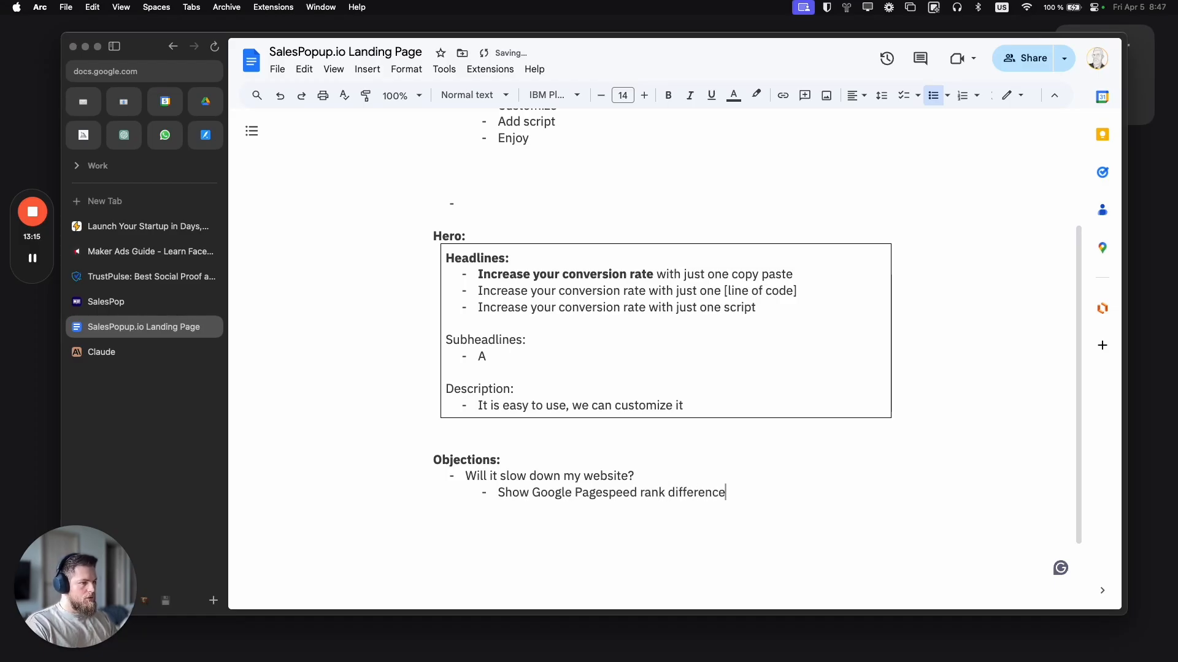
Step: Extend the Description bullet in the Hero table with ", doesnt slow down website"
{"action": "left_click_drag", "start_coordinate": [465, 477], "coordinate": [653, 476]}
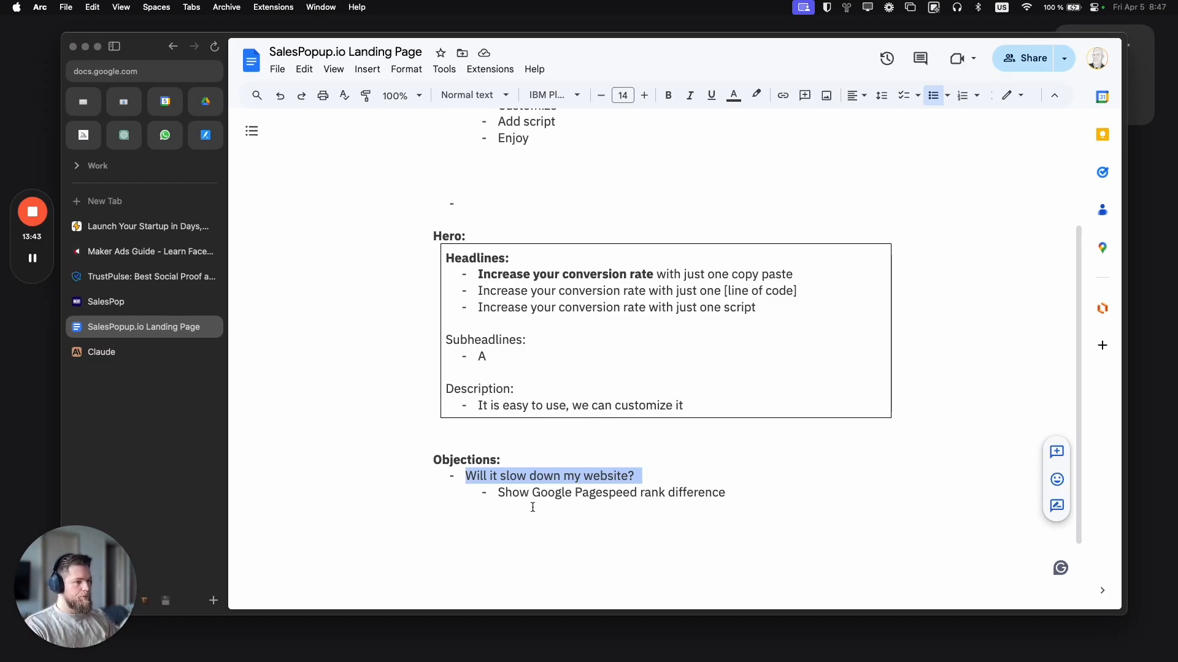
{"action": "triple_click", "coordinate": [499, 491]}
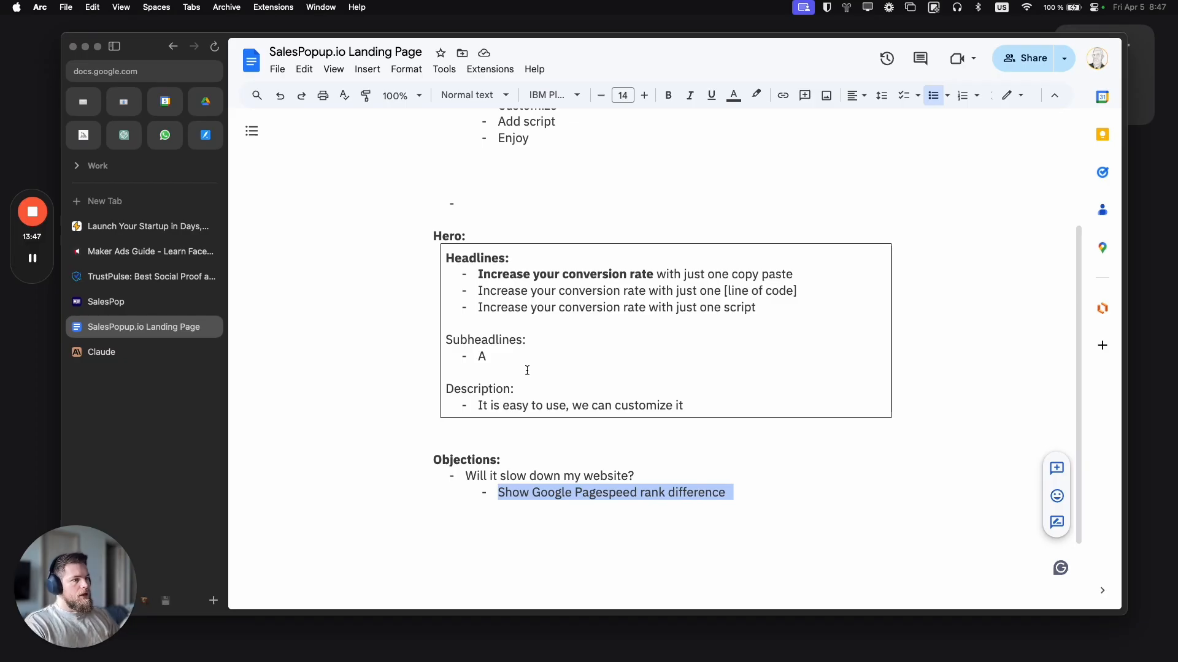
{"action": "left_click", "coordinate": [715, 404]}
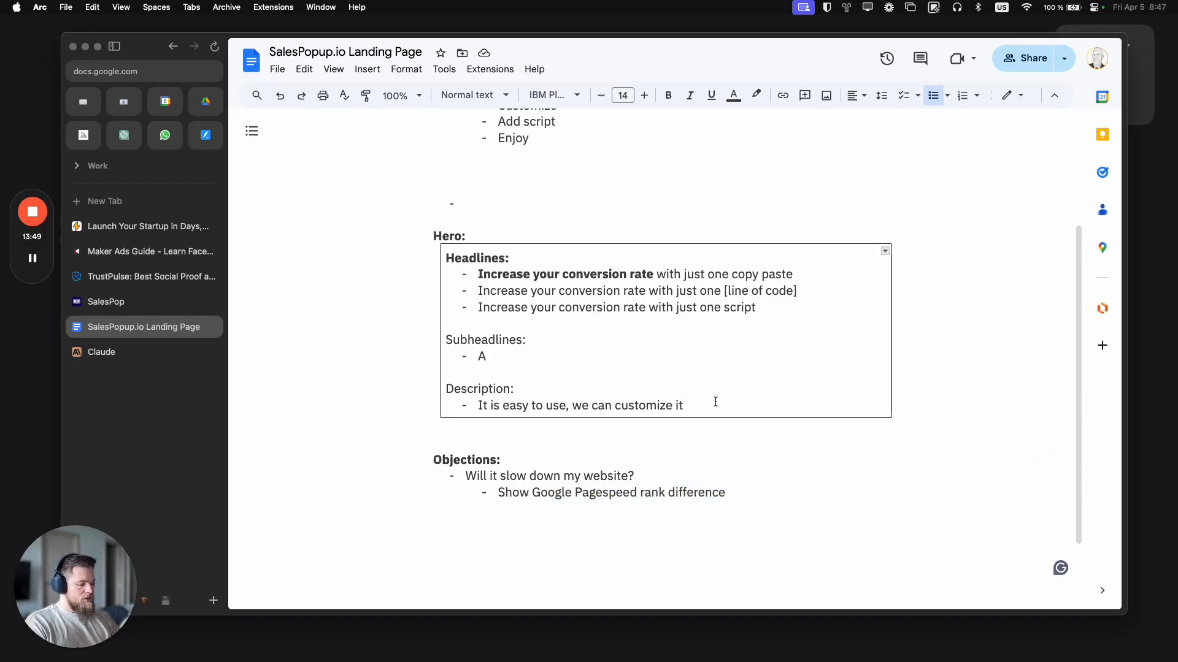
{"action": "type", "text": ", doesnt slow dow"}
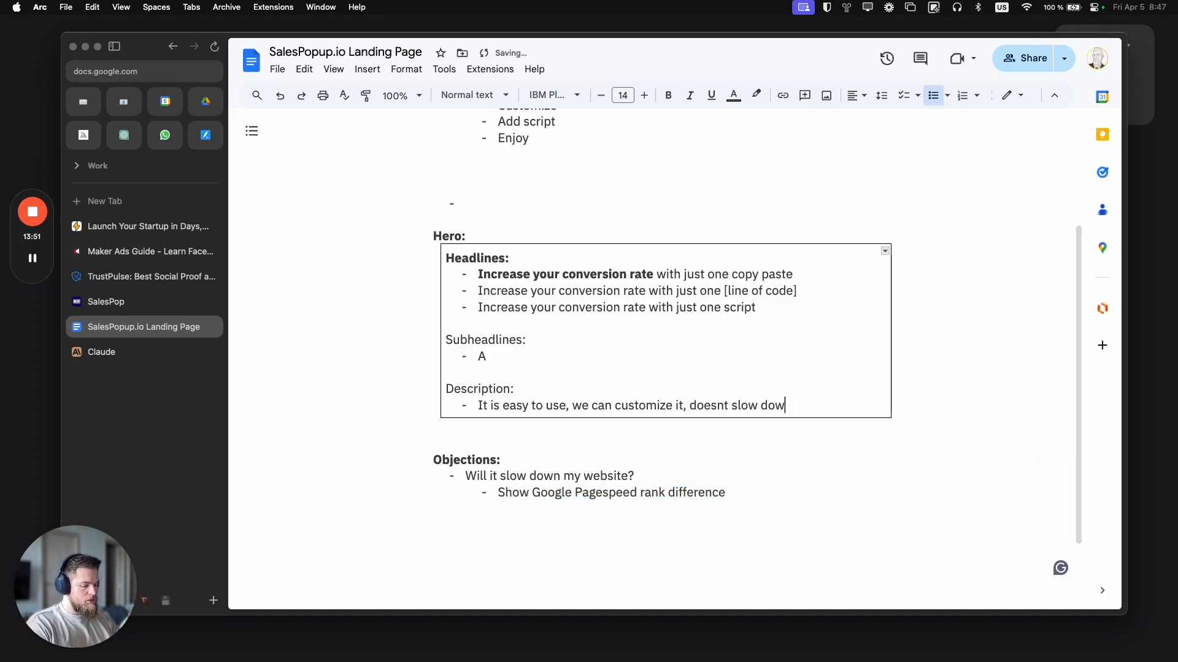
{"action": "type", "text": "n website"}
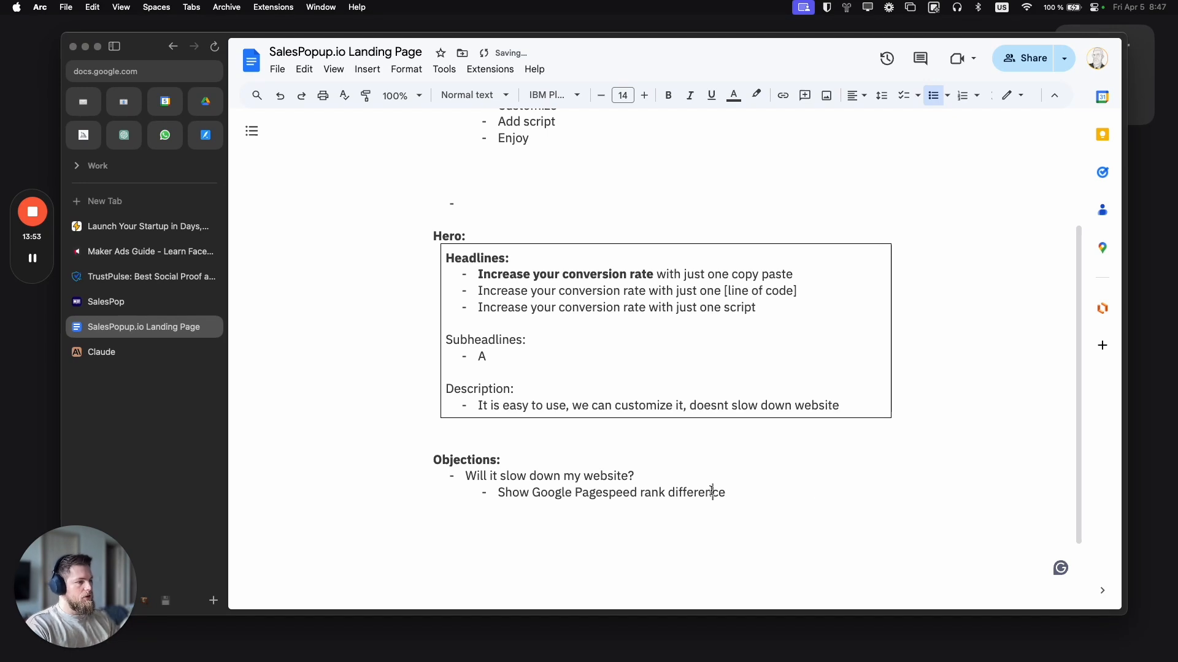
Step: Add a second sub-bullet "Show script size in kb" under the website slowdown objection
{"action": "left_click", "coordinate": [748, 492]}
{"action": "key", "text": "Return"}
{"action": "type", "text": "Show "}
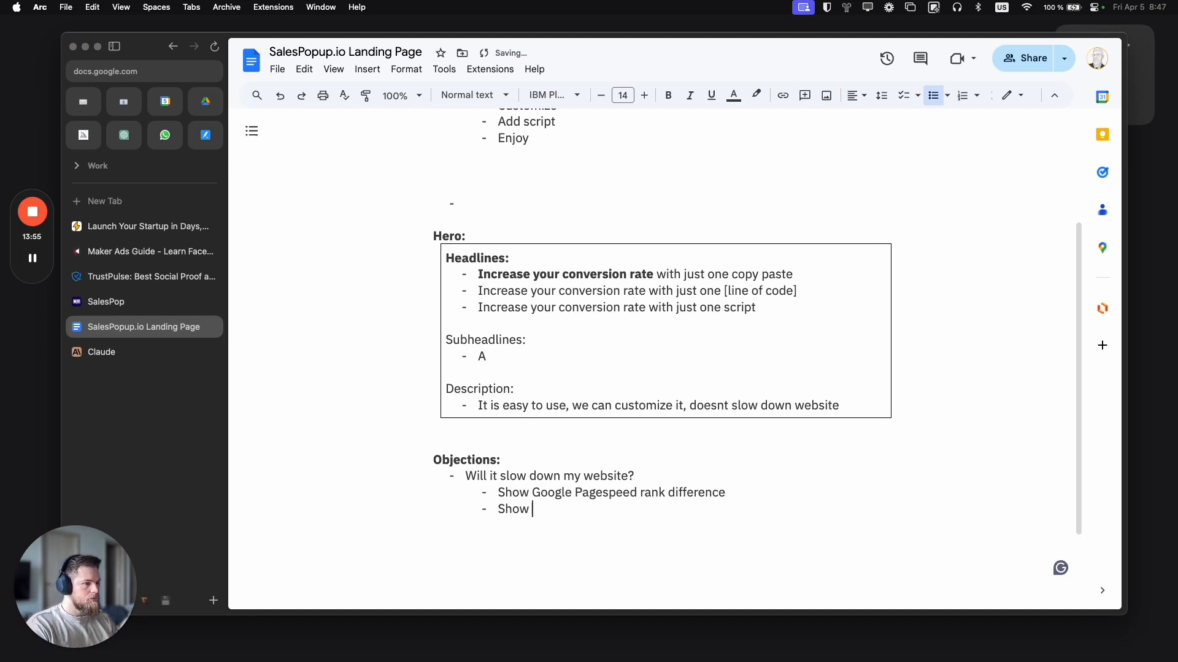
{"action": "type", "text": "script size i"}
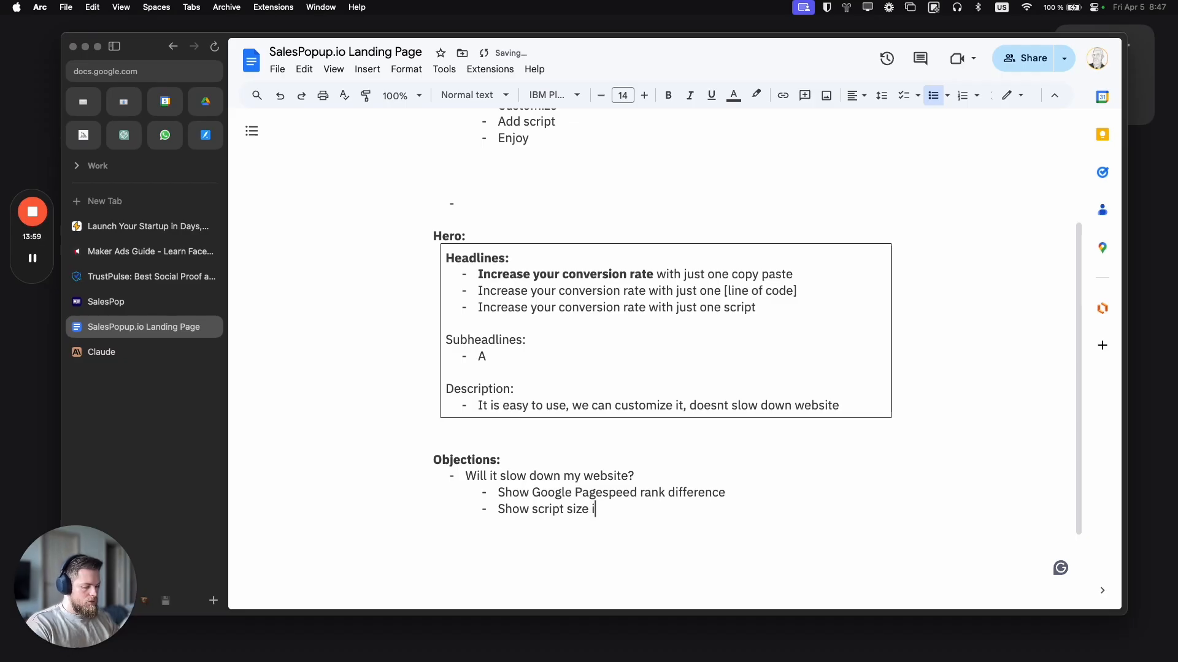
{"action": "type", "text": "n kb"}
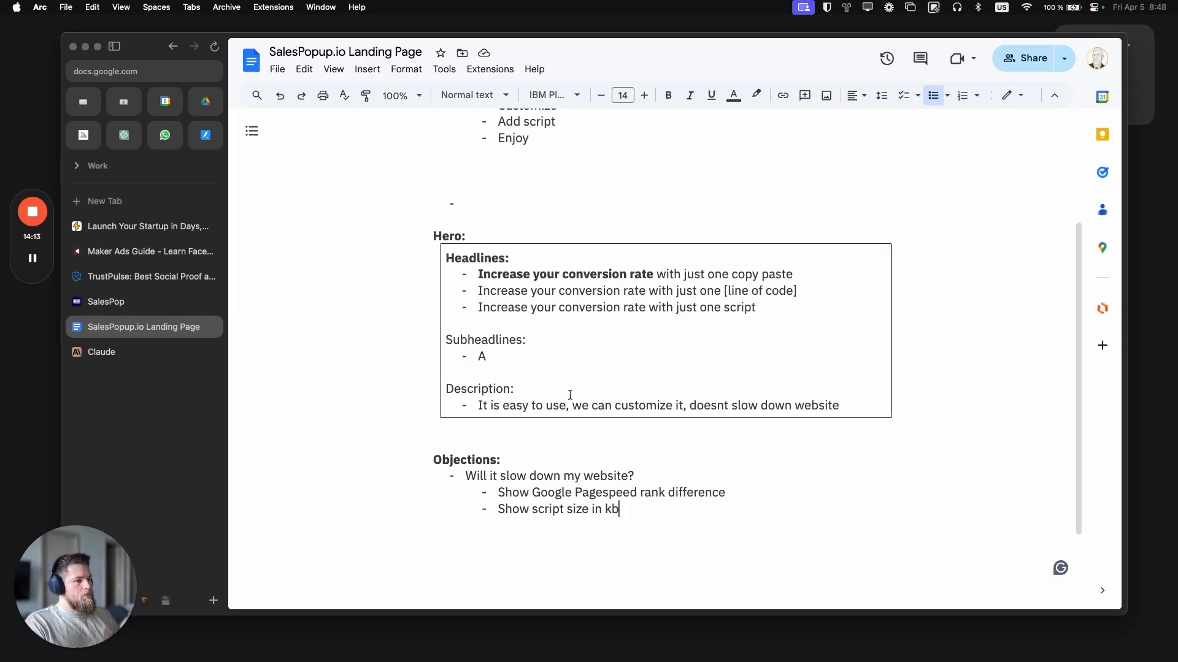
{"action": "left_click_drag", "start_coordinate": [619, 509], "coordinate": [457, 509]}
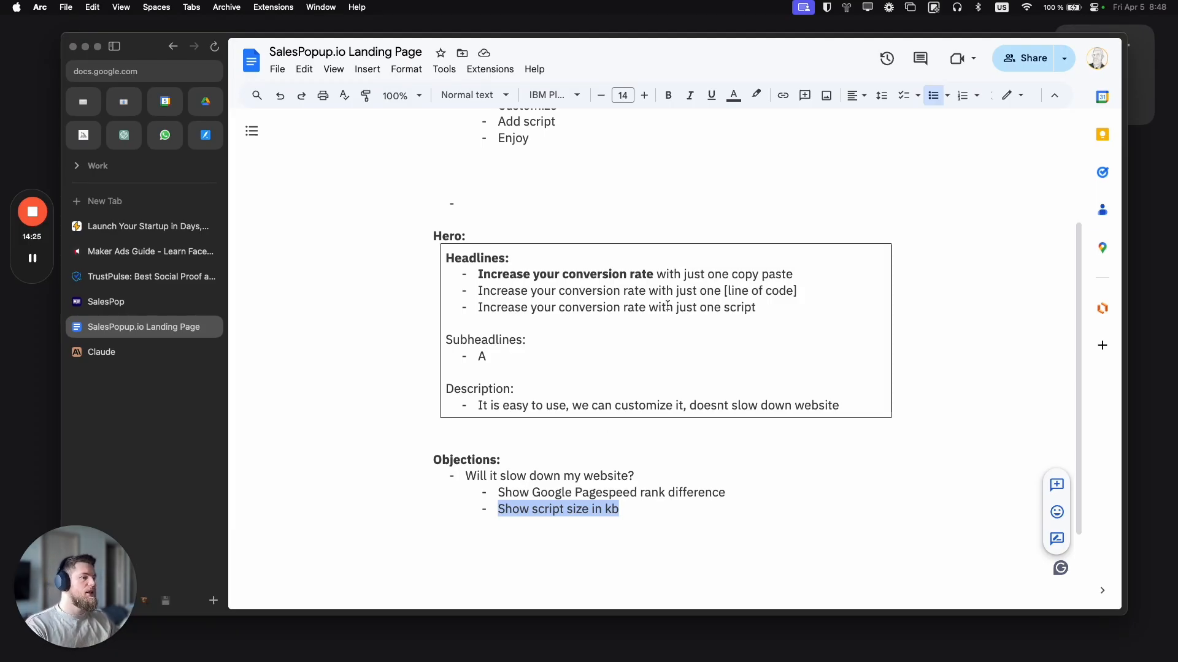
Step: Insert blank lines between the Hero table and the Objections section and add an "Integrations" heading there
{"action": "left_click", "coordinate": [506, 445]}
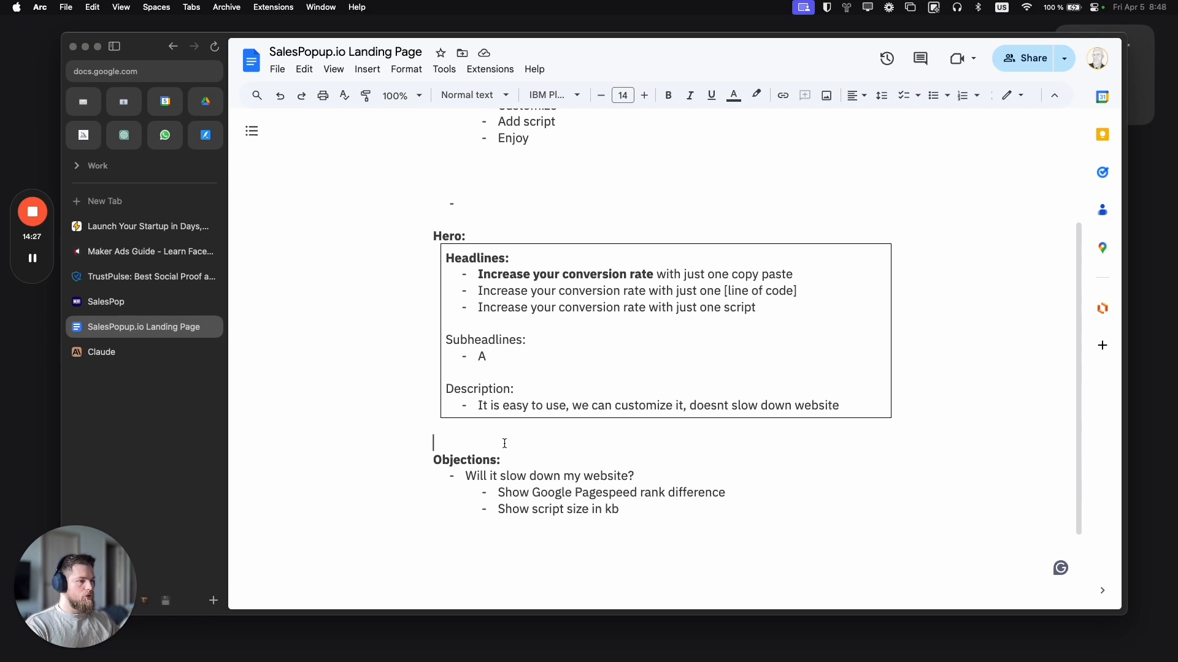
{"action": "key", "text": "Return"}
{"action": "key", "text": "Return"}
{"action": "key", "text": "Up"}
{"action": "key", "text": "Return"}
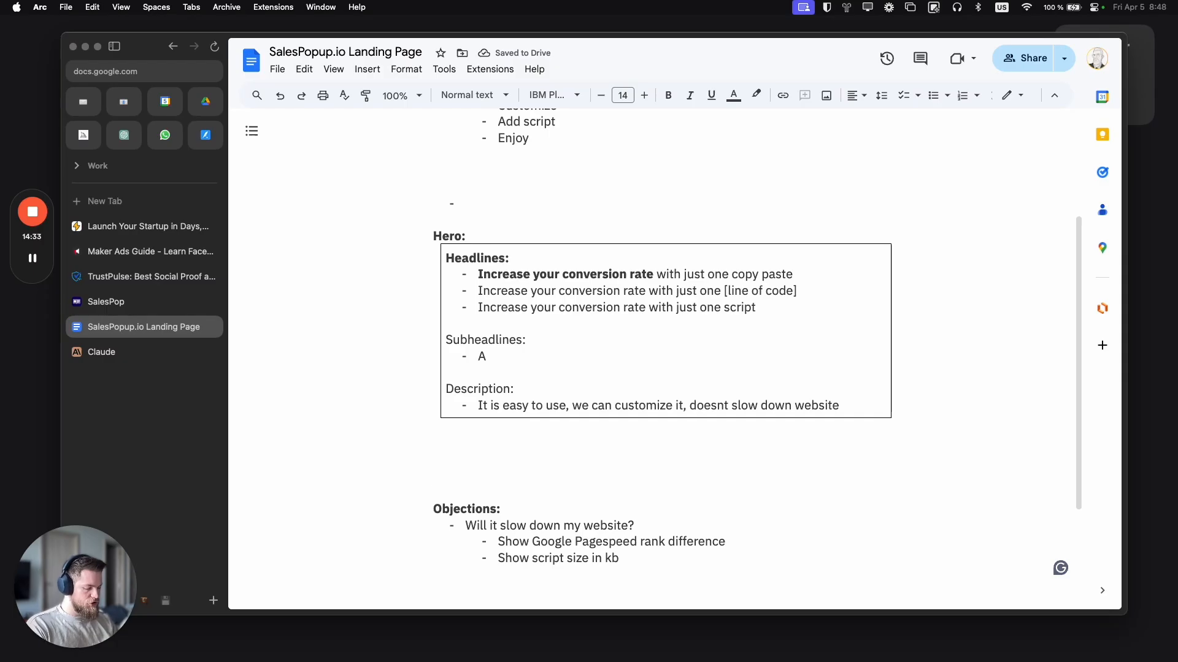
{"action": "type", "text": "Integrations"}
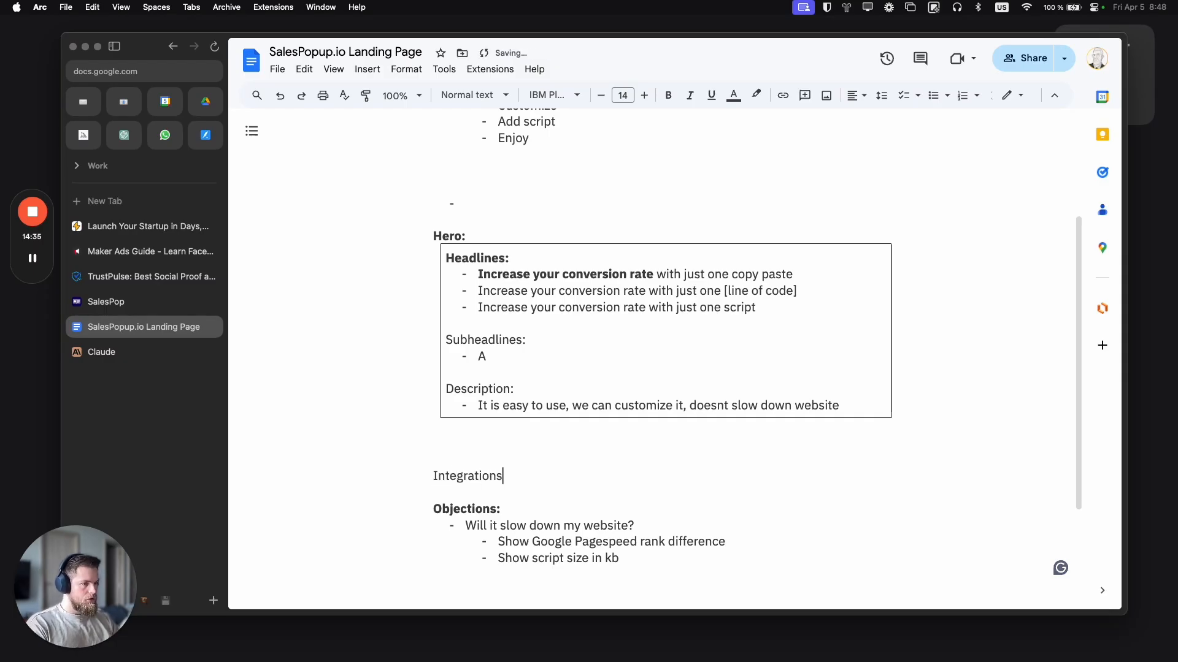
Step: Add the bullets "Stripe" and "[Lemonsqeezie / Paddle]" under the Integrations heading
{"action": "key", "text": "Return"}
{"action": "type", "text": "- Stripe"}
{"action": "key", "text": "Return"}
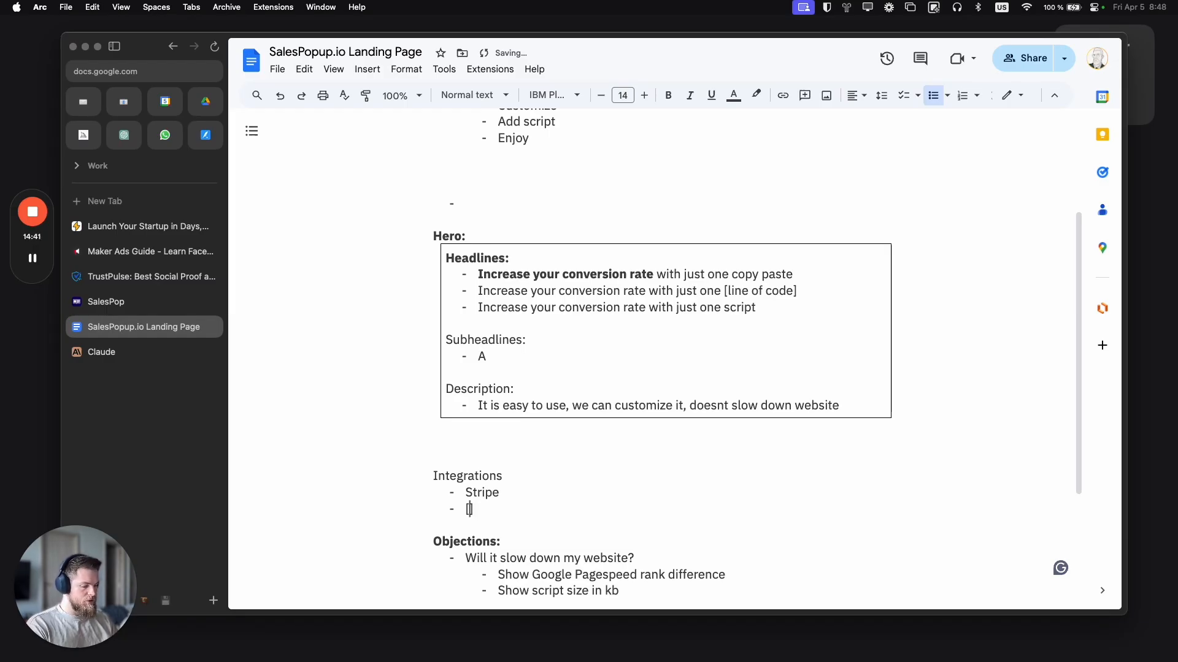
{"action": "type", "text": "[Lemob"}
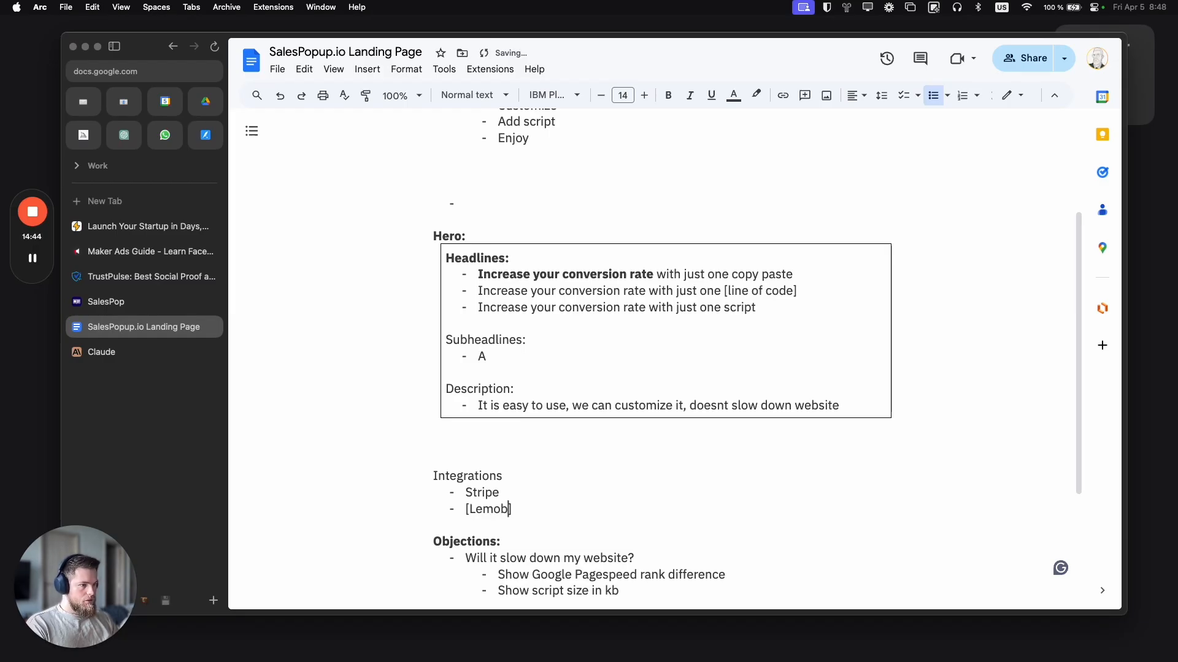
{"action": "key", "text": "BackSpace"}
{"action": "type", "text": "nsqe"}
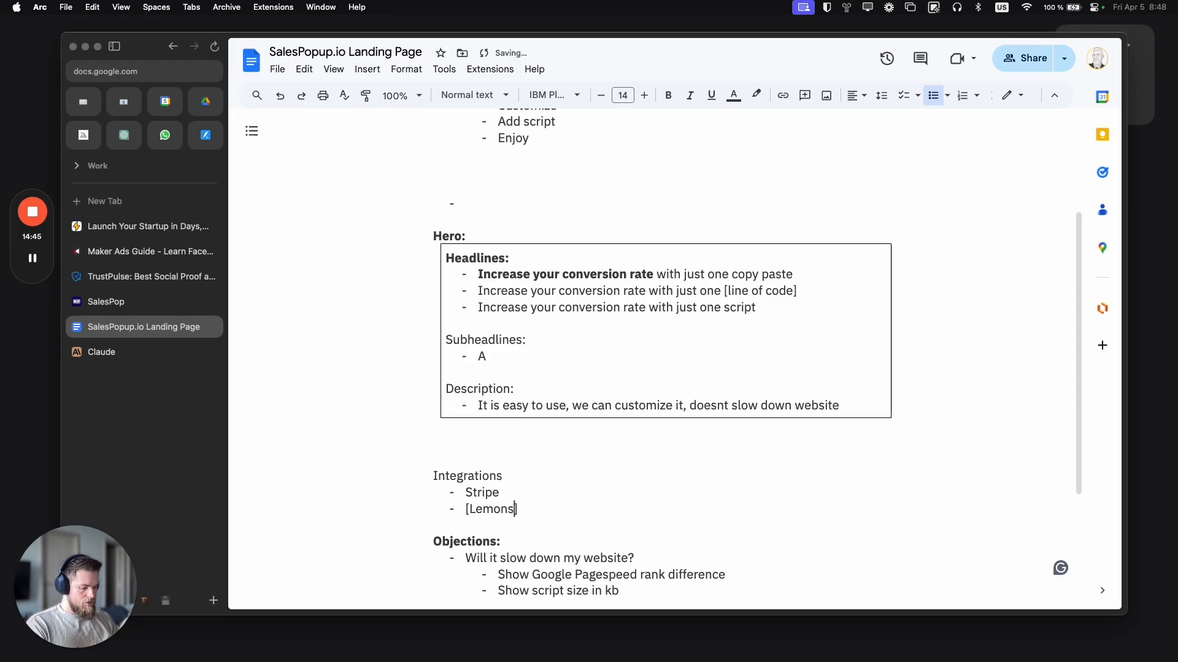
{"action": "type", "text": "ezie / Pa"}
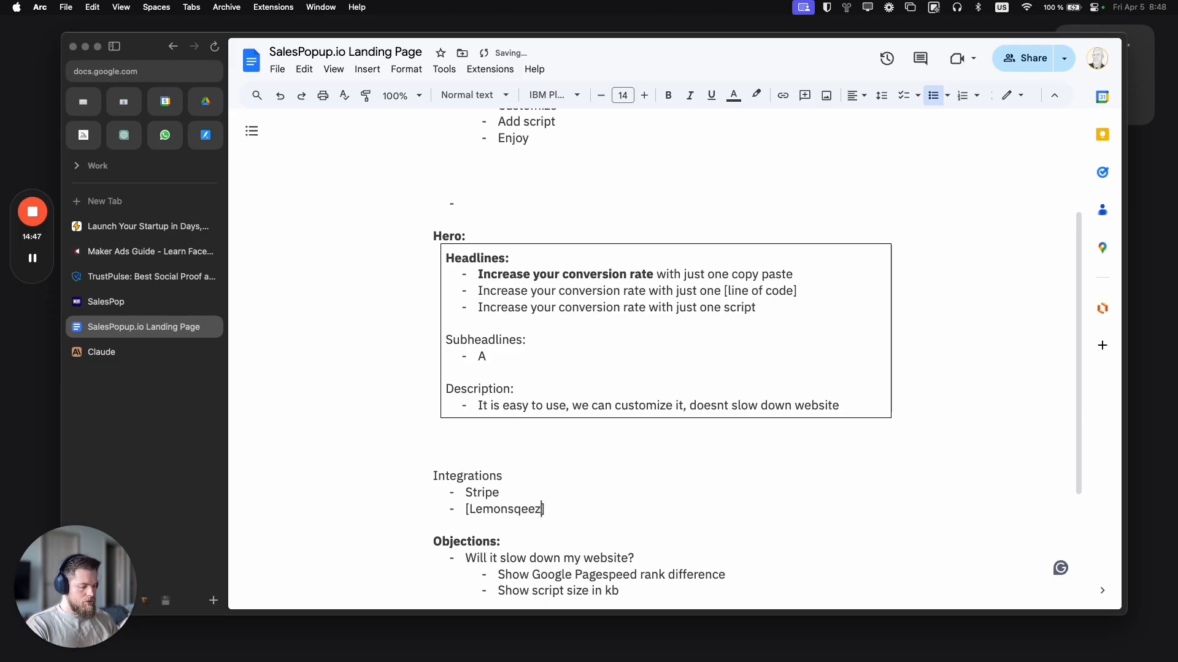
{"action": "type", "text": "ddle"}
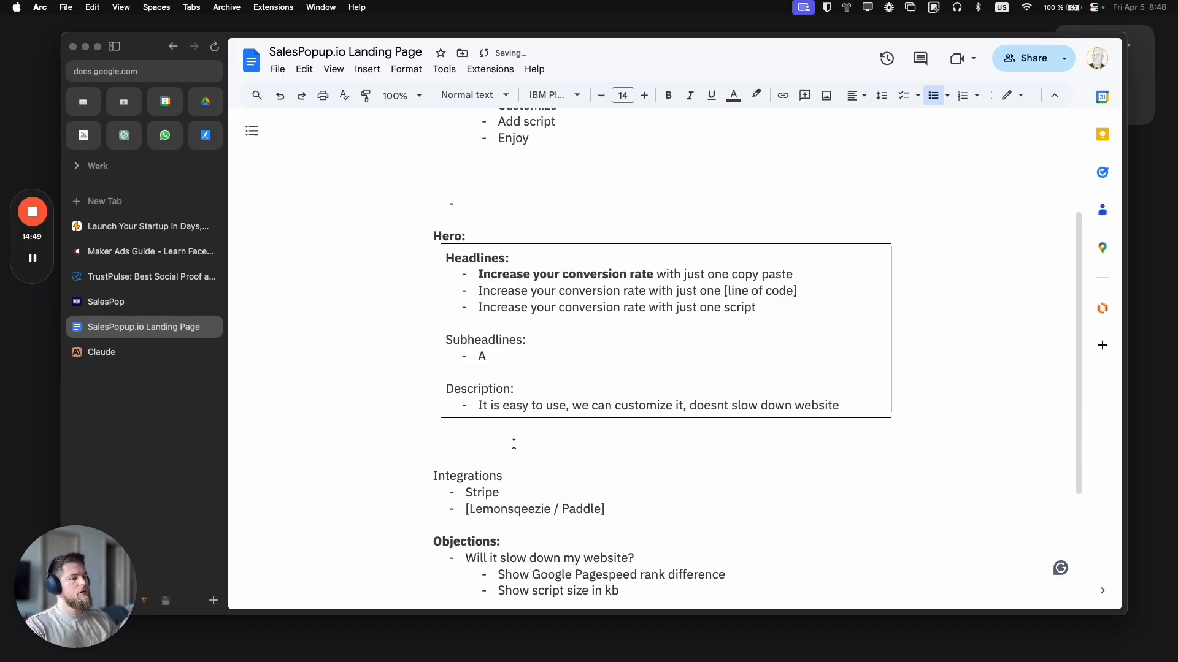
Step: Make the Integrations heading bold and add a colon at its end
{"action": "scroll", "coordinate": [574, 451], "scroll_direction": "up", "scroll_amount": 1}
{"action": "left_click_drag", "start_coordinate": [505, 491], "coordinate": [429, 491]}
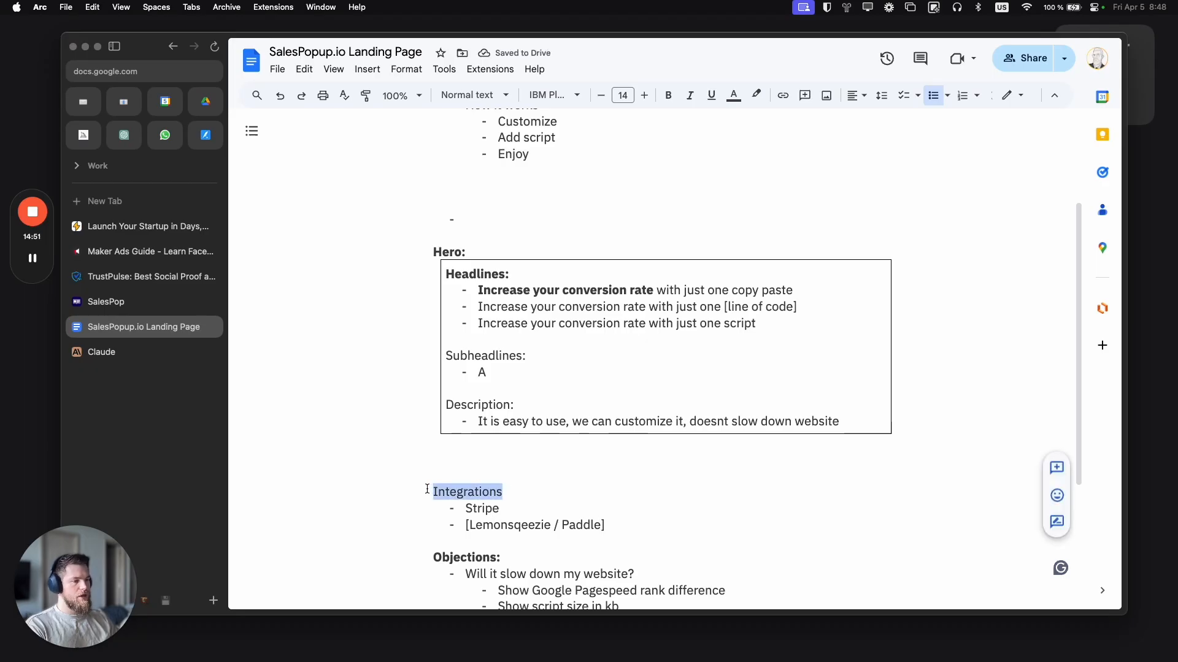
{"action": "key", "text": "super+b"}
{"action": "left_click", "coordinate": [595, 488]}
{"action": "type", "text": ":"}
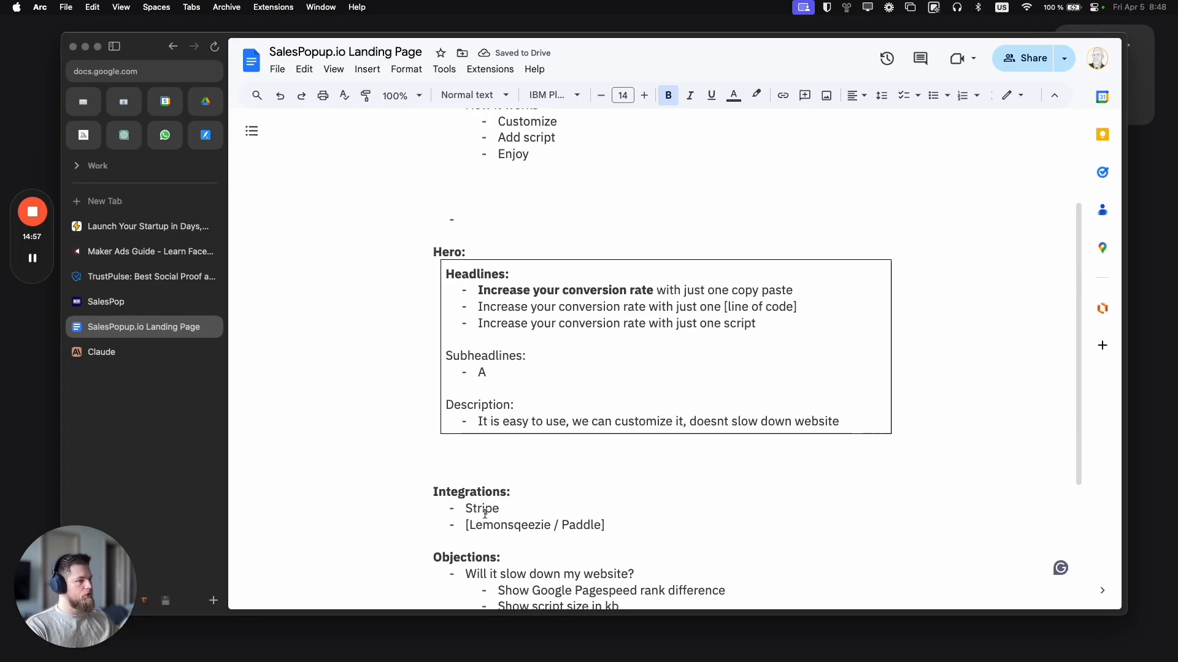
Step: Make the Description and Subheadlines headings in the Hero table bold
{"action": "left_click_drag", "start_coordinate": [529, 409], "coordinate": [414, 403]}
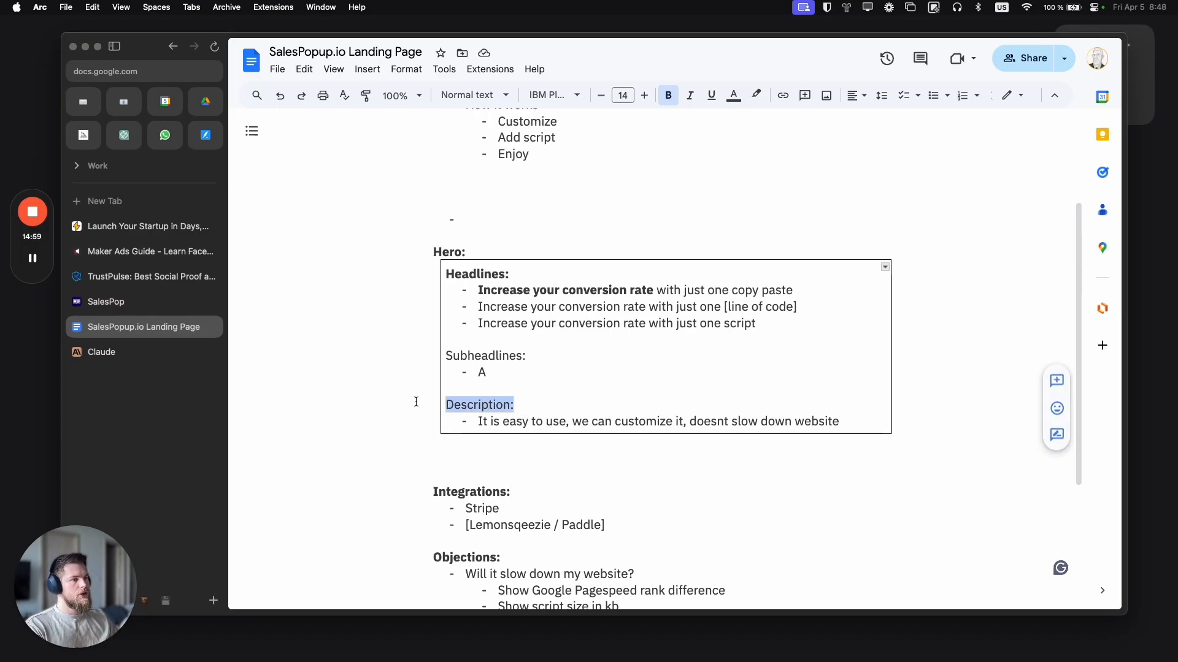
{"action": "key", "text": "ctrl+b"}
{"action": "left_click_drag", "start_coordinate": [534, 355], "coordinate": [417, 356]}
{"action": "key", "text": "ctrl+b"}
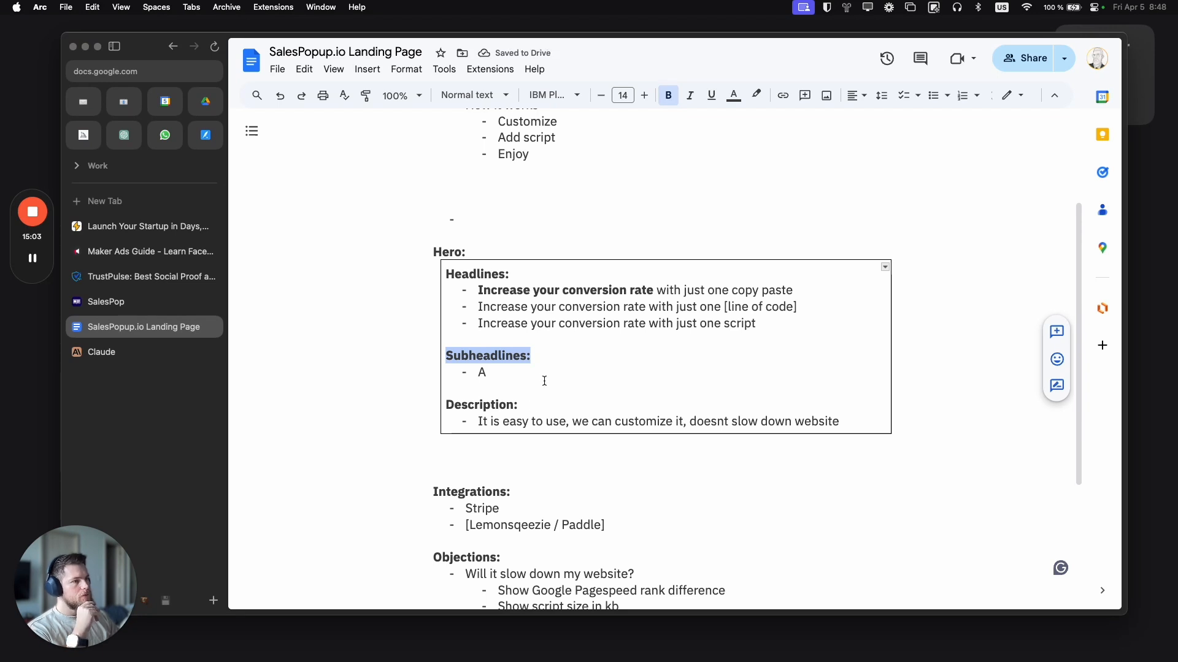
Step: Extend the Description bullet in the Hero table with ". Just enter your Stripe API Key"
{"action": "left_click", "coordinate": [841, 422]}
{"action": "type", "text": ". "}
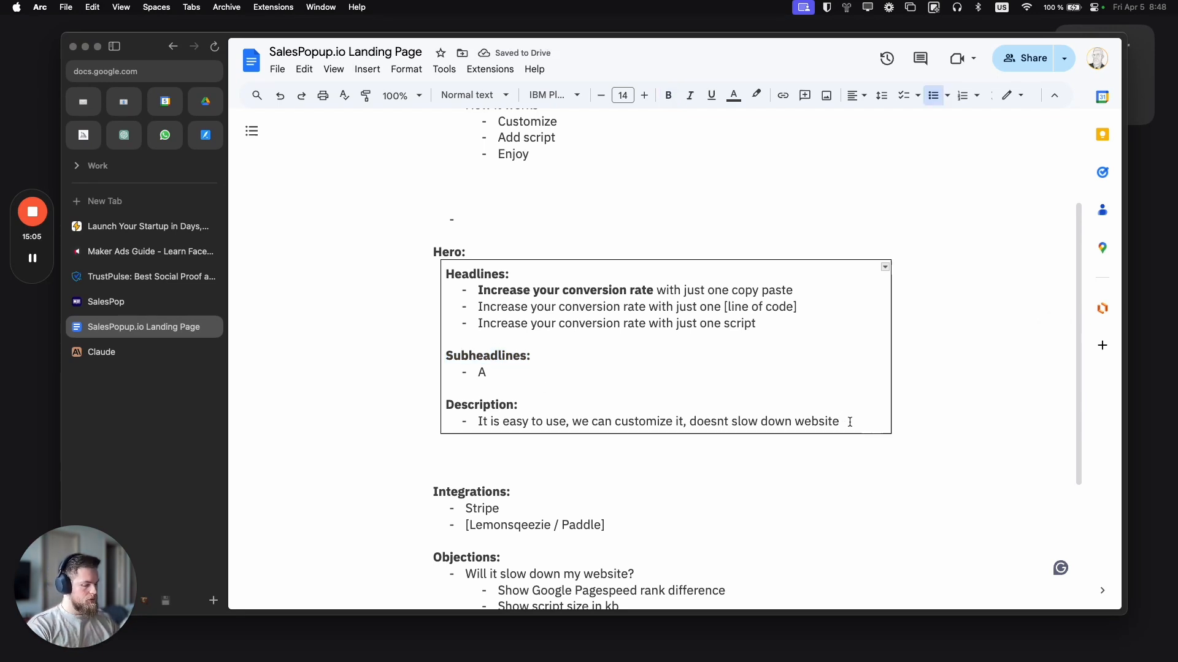
{"action": "type", "text": "Just ente"}
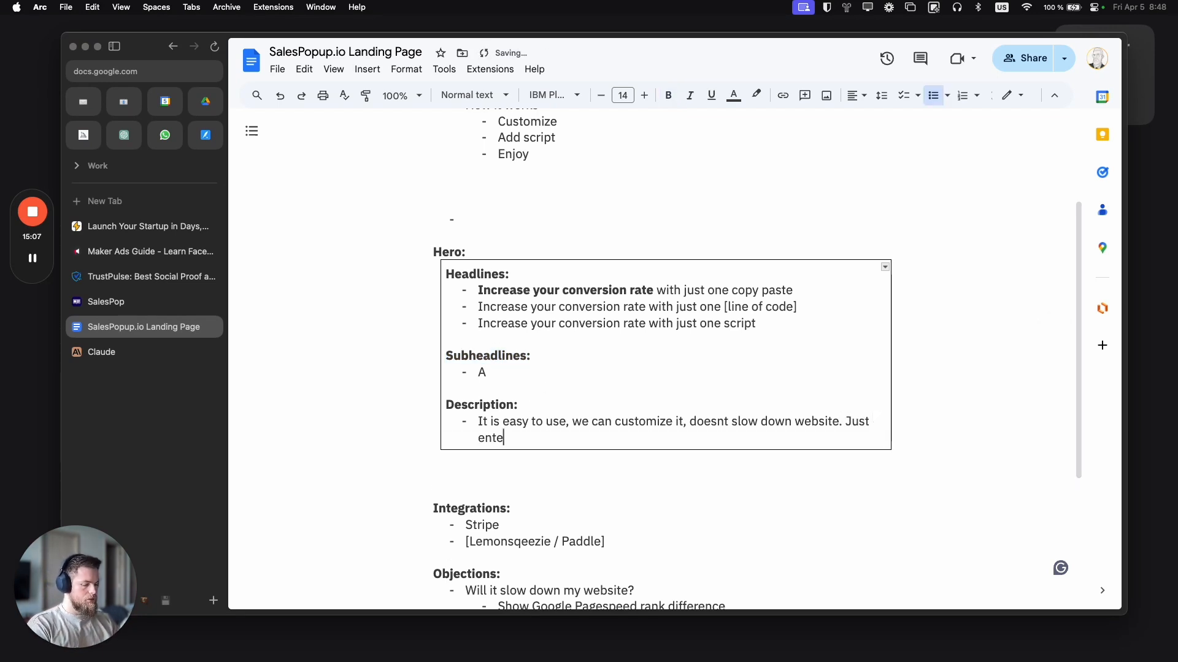
{"action": "type", "text": "r your Stripe A"}
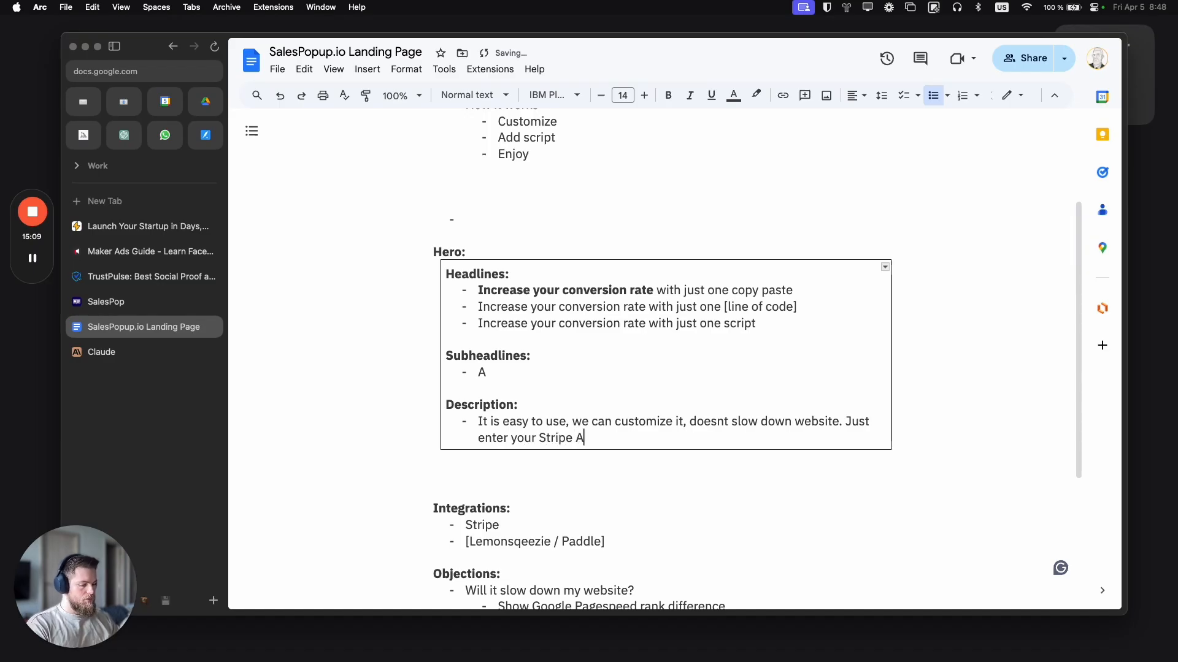
{"action": "type", "text": "PI Key"}
{"action": "key", "text": "alt+Left"}
{"action": "key", "text": "alt+Left"}
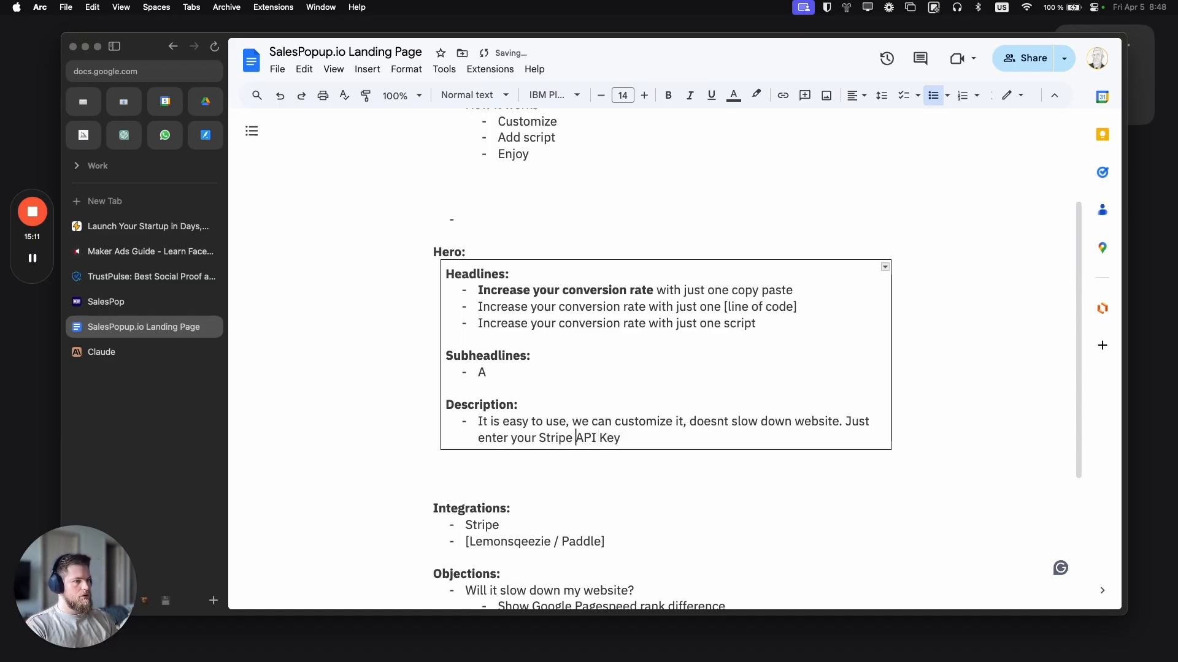
Step: Split the Stripe API Key sentence into its own Description bullet and append "and you're good to do"
{"action": "left_click", "coordinate": [846, 422]}
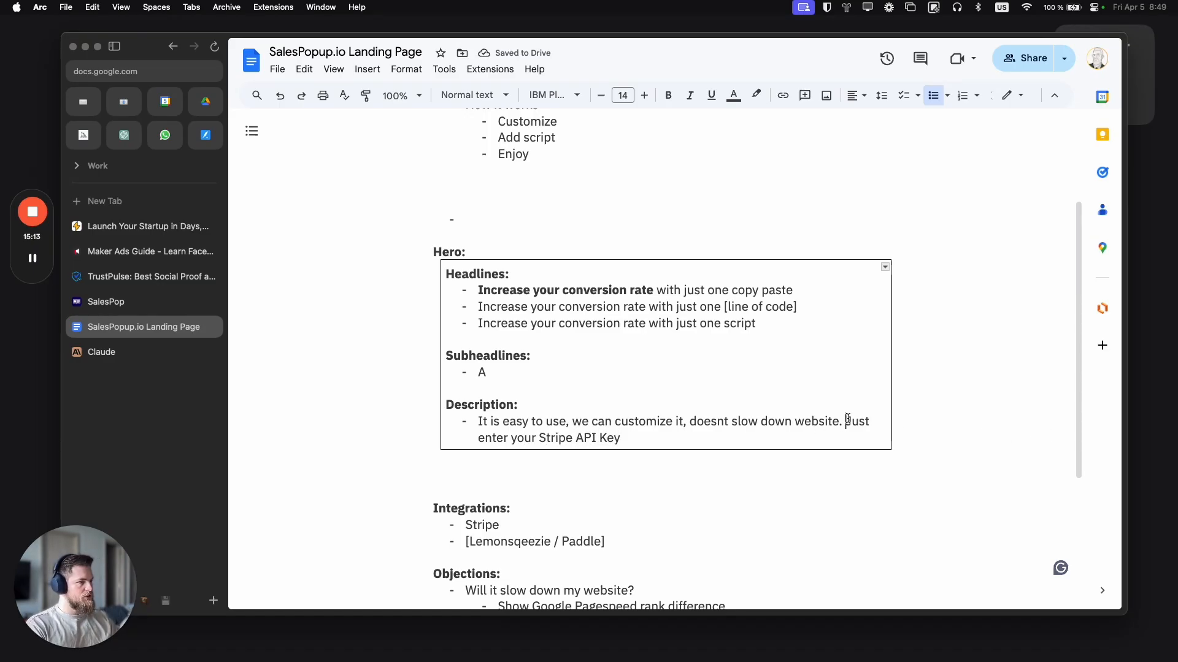
{"action": "key", "text": "Return"}
{"action": "left_click", "coordinate": [656, 441]}
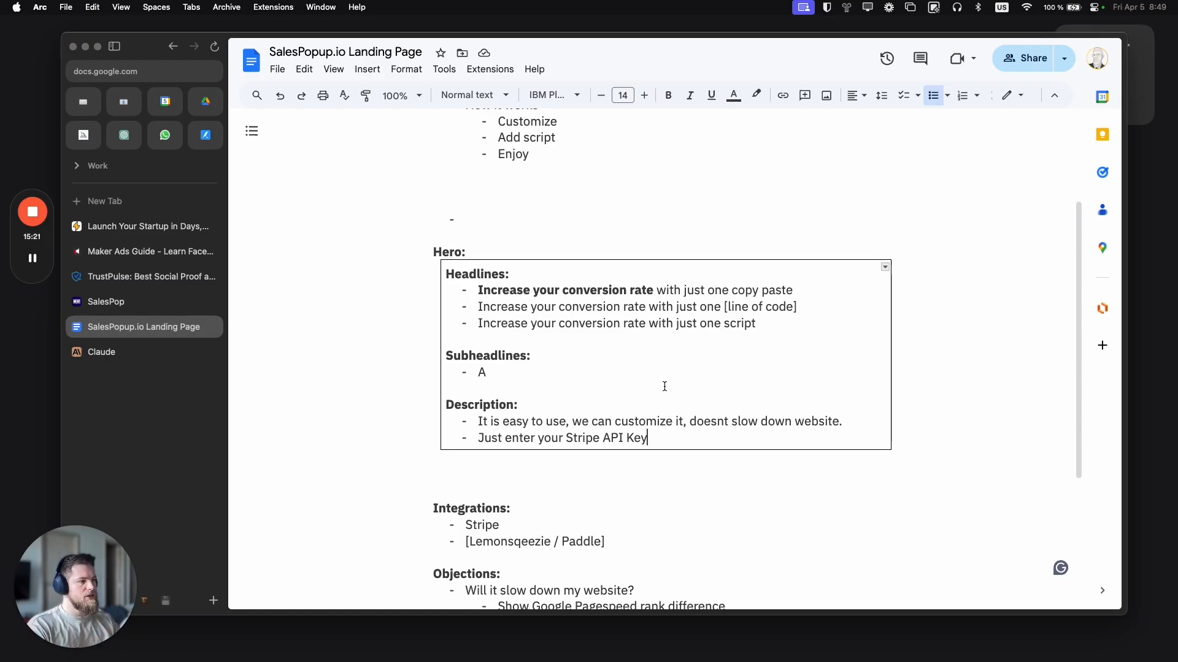
{"action": "type", "text": "and "}
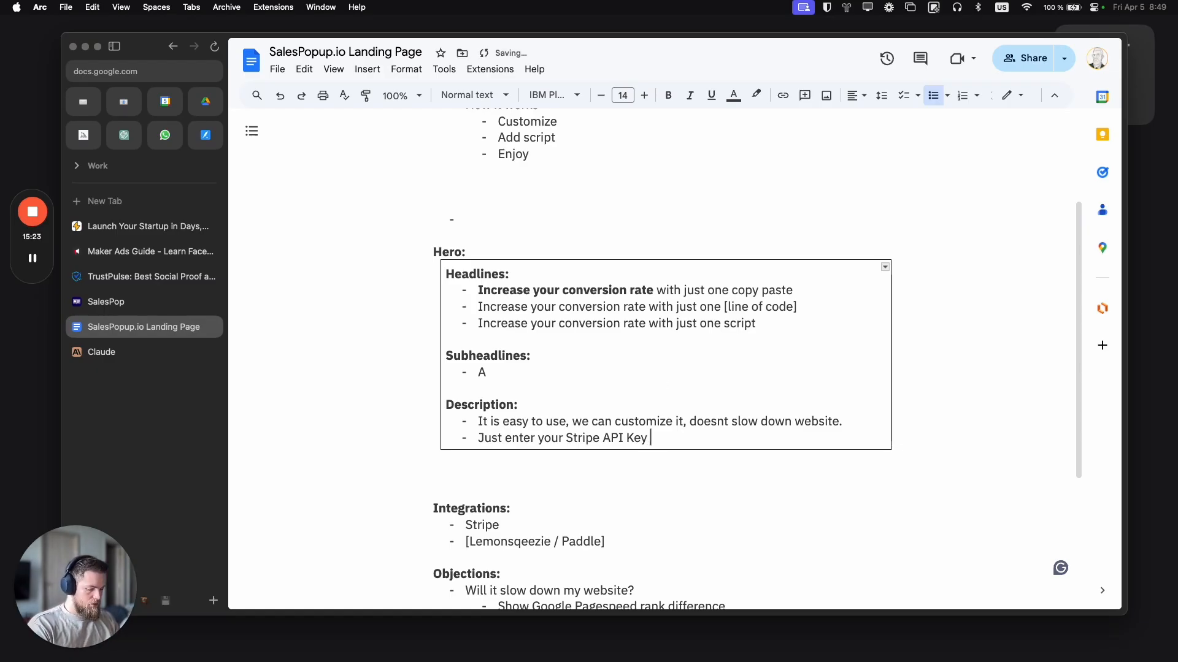
{"action": "type", "text": "you're good to d"}
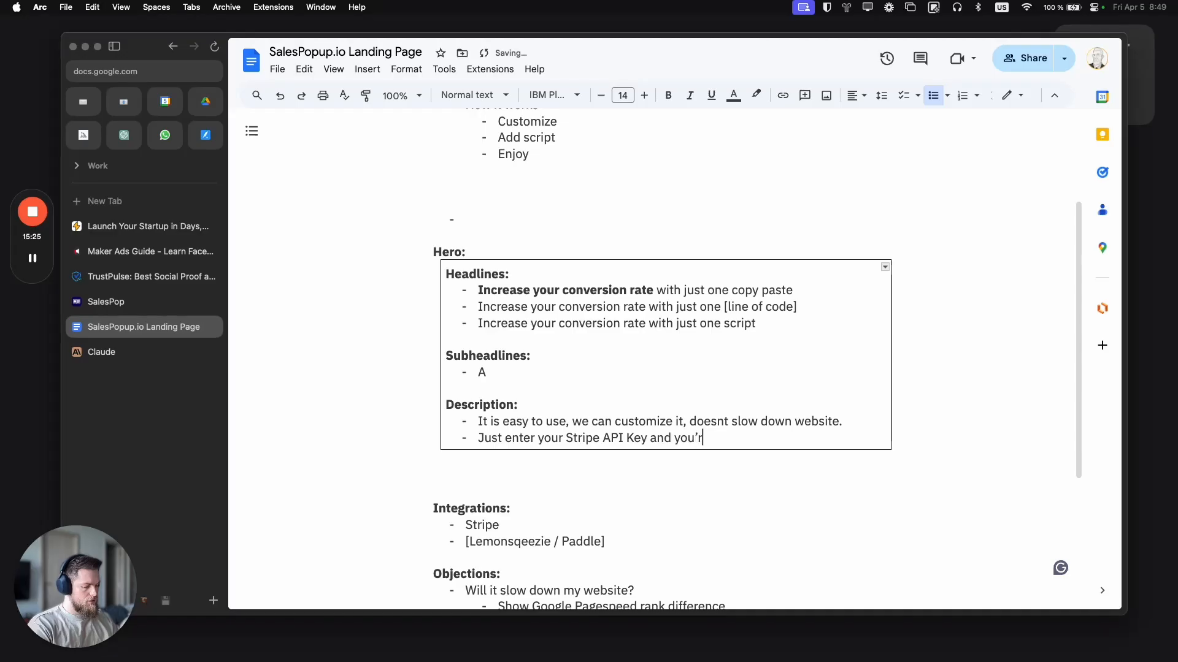
{"action": "type", "text": "ood to do"}
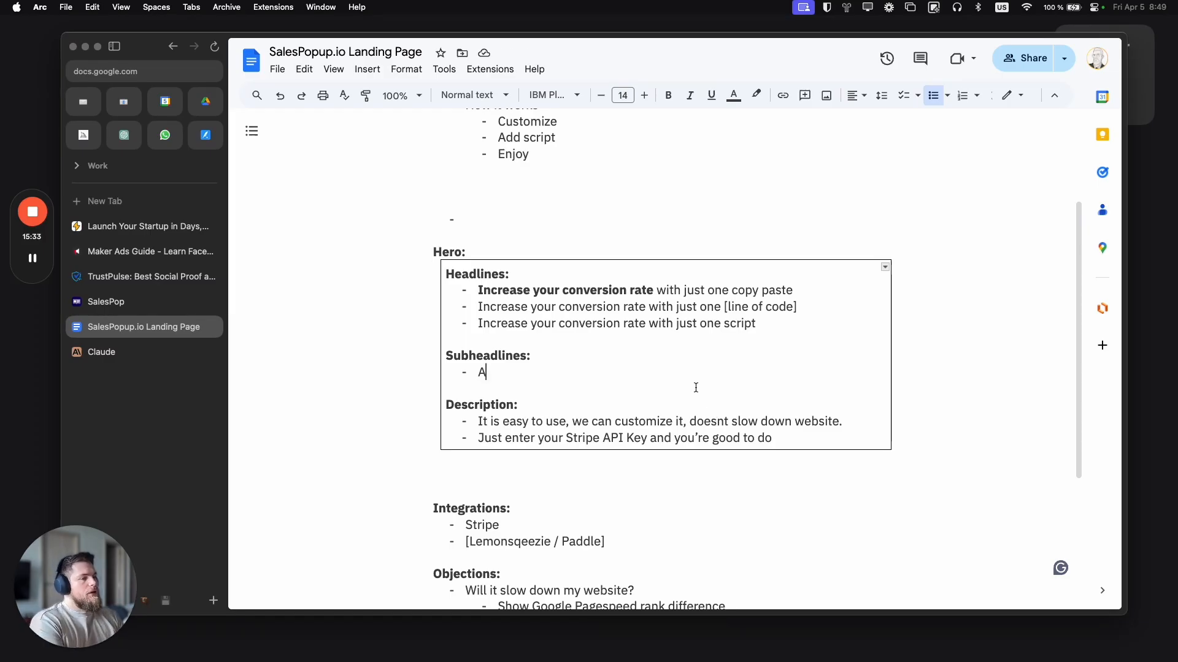
Step: Replace the placeholder "A" under Subheadlines with "The fastest way to increase your conversion rate"
{"action": "key", "text": "BackSpace"}
{"action": "type", "text": "The "}
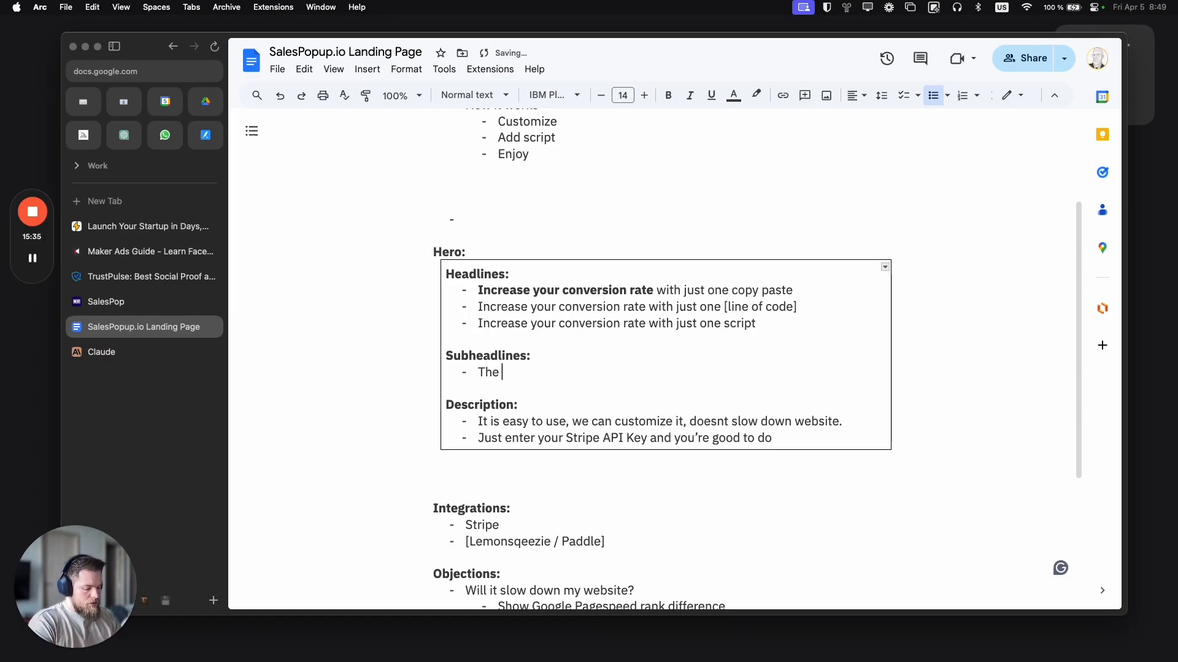
{"action": "type", "text": "fastest way to "}
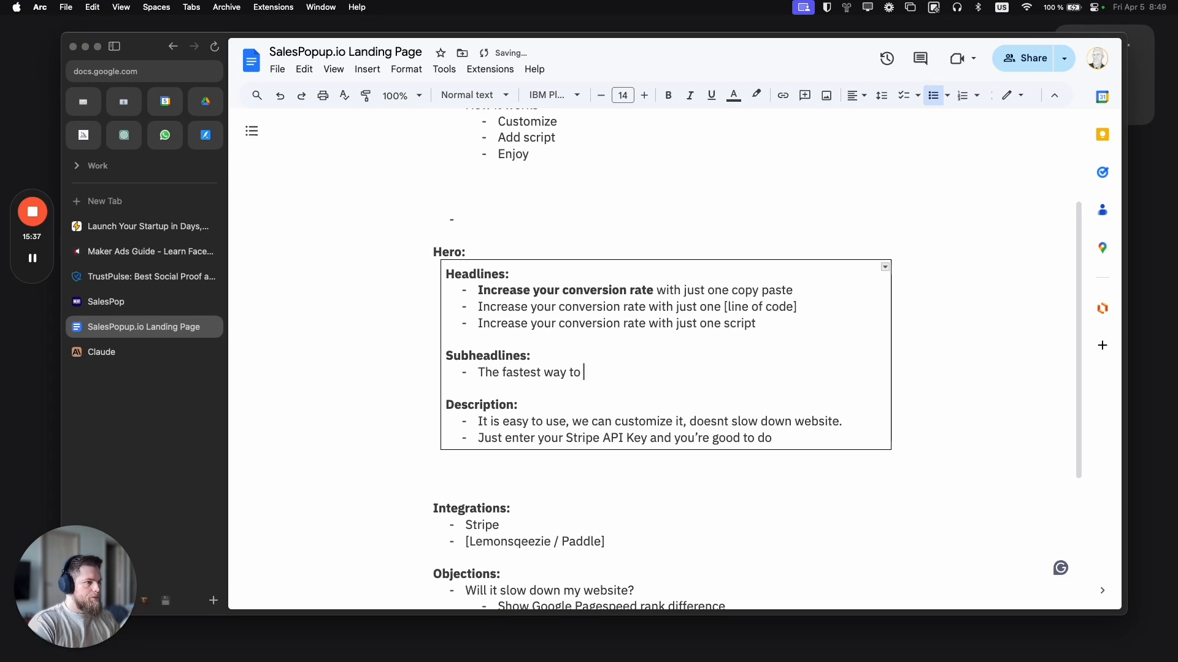
{"action": "type", "text": "increase your conve"}
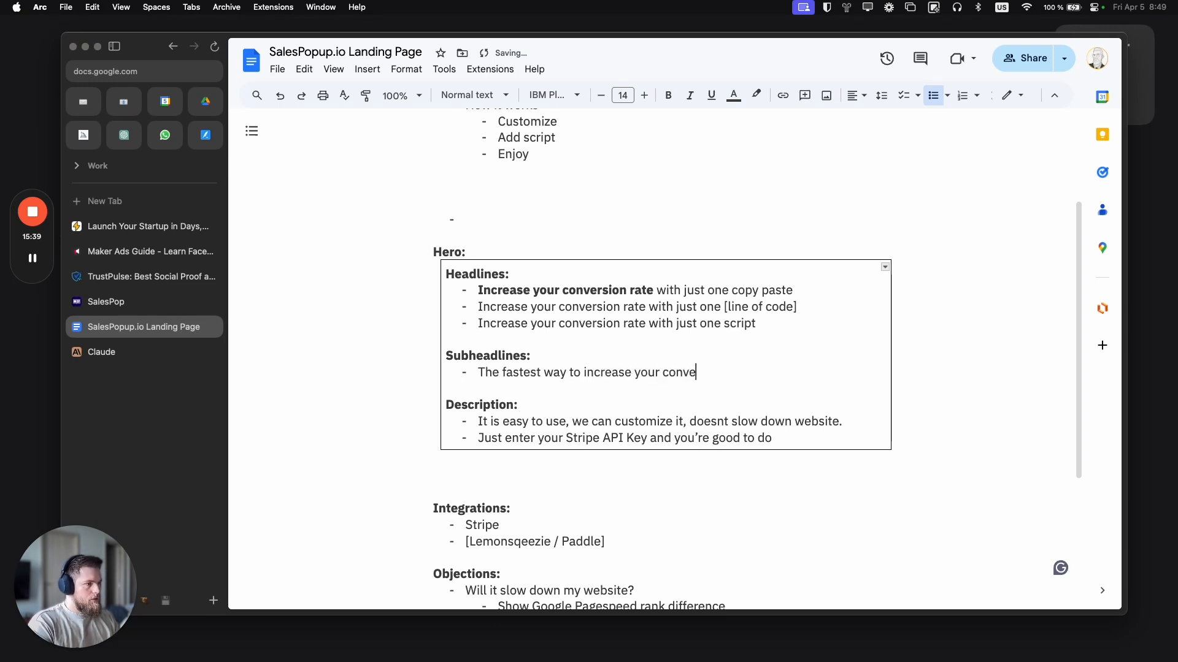
{"action": "type", "text": "rsion rate"}
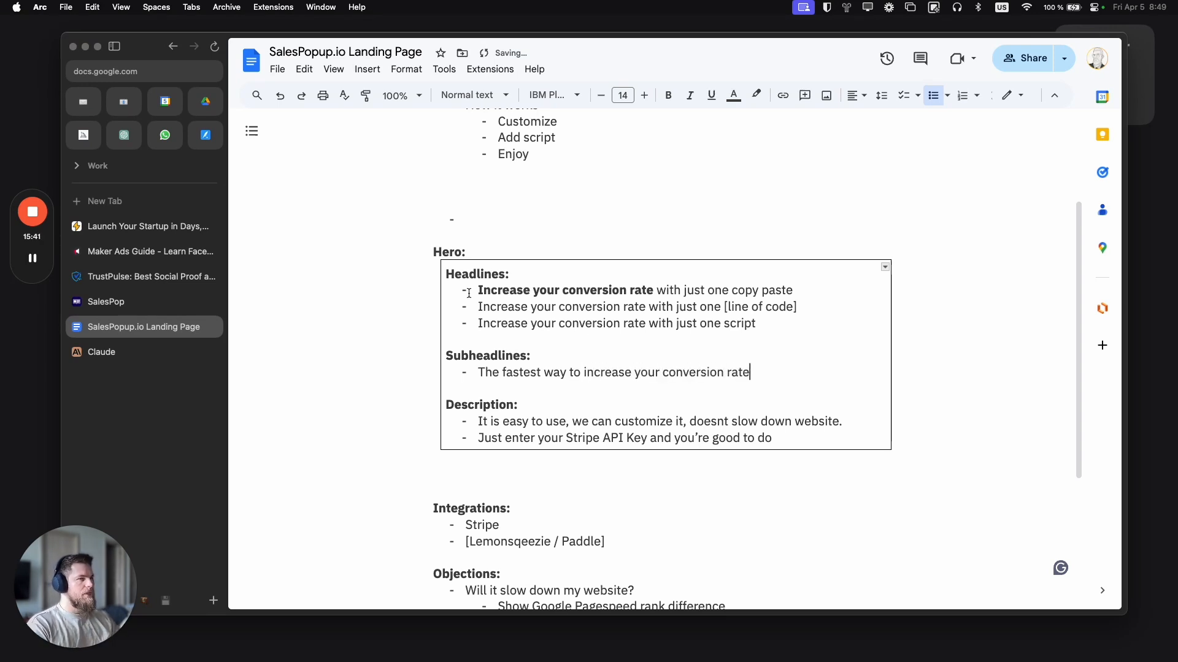
Step: Compare the first headline with the subheadline and start a second bullet under Subheadlines
{"action": "left_click_drag", "start_coordinate": [478, 290], "coordinate": [801, 291]}
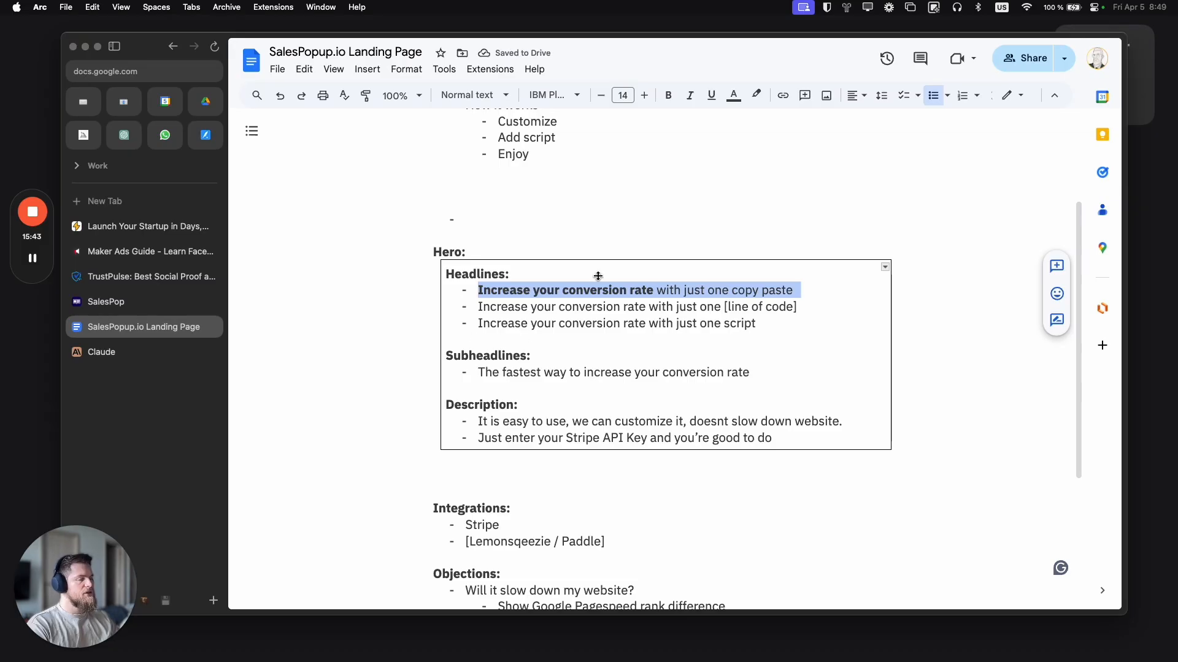
{"action": "left_click_drag", "start_coordinate": [479, 369], "coordinate": [757, 372]}
{"action": "left_click_drag", "start_coordinate": [479, 290], "coordinate": [758, 292]}
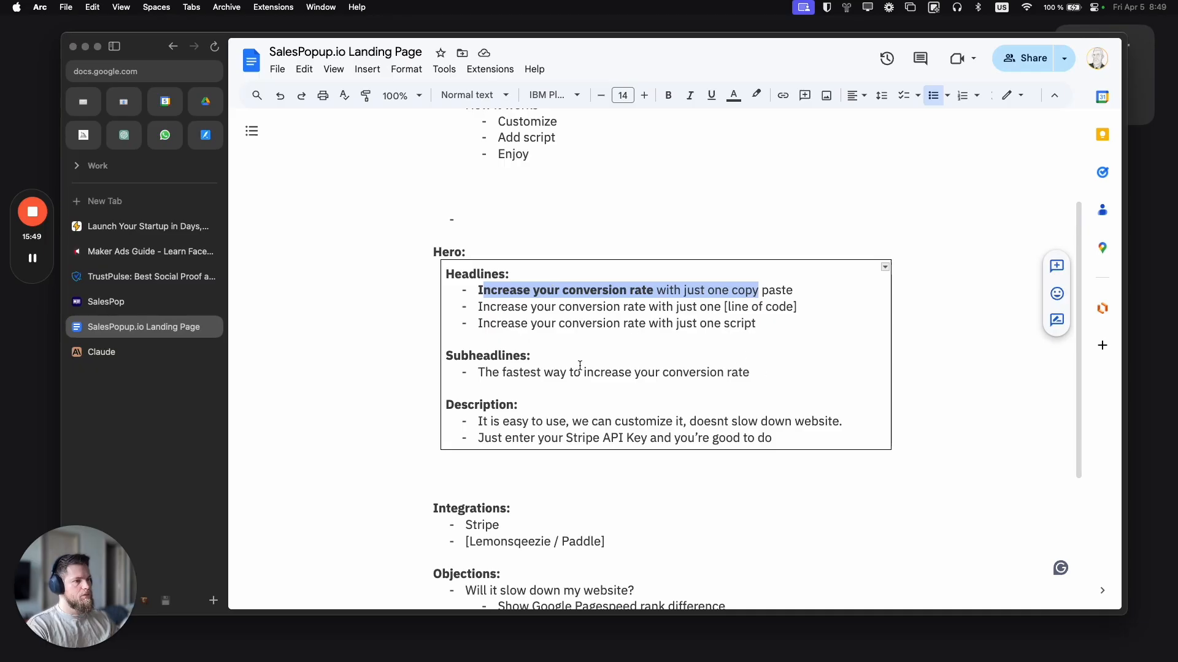
{"action": "left_click", "coordinate": [488, 373]}
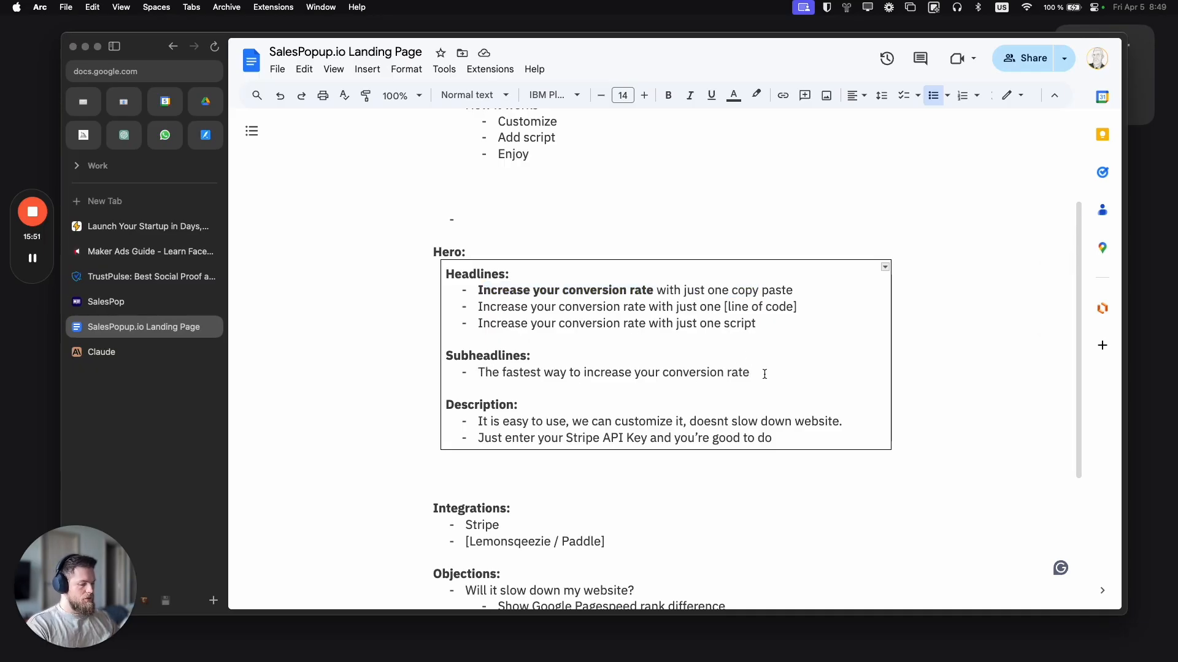
{"action": "key", "text": "Return"}
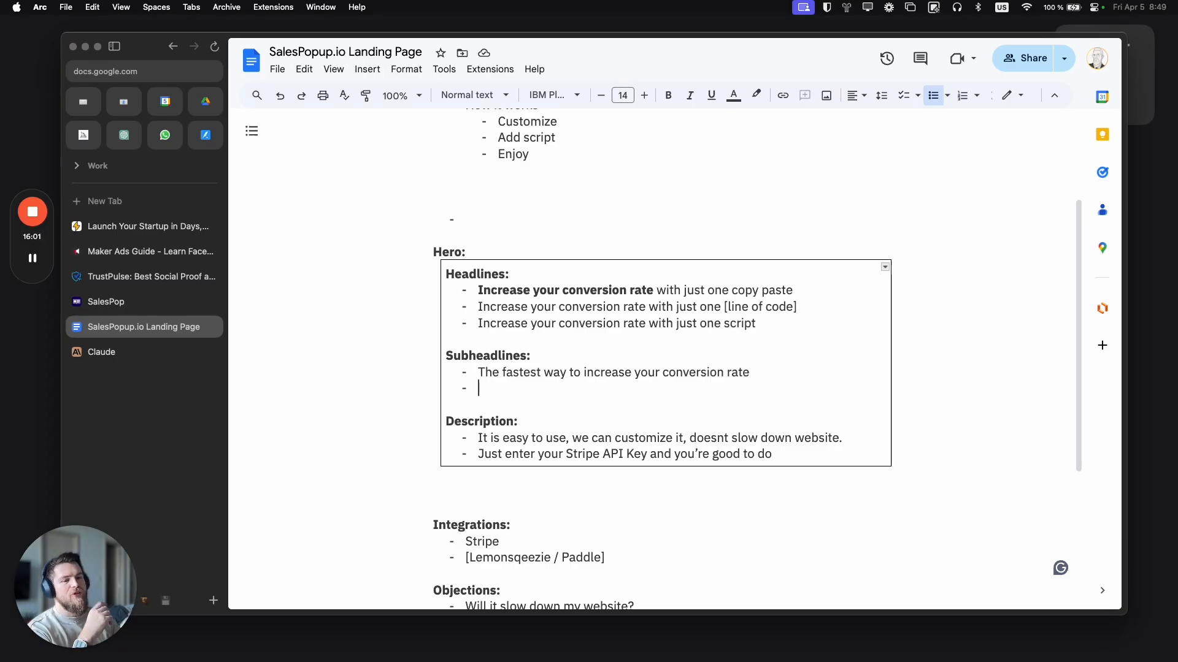
{"action": "left_click", "coordinate": [27, 258]}
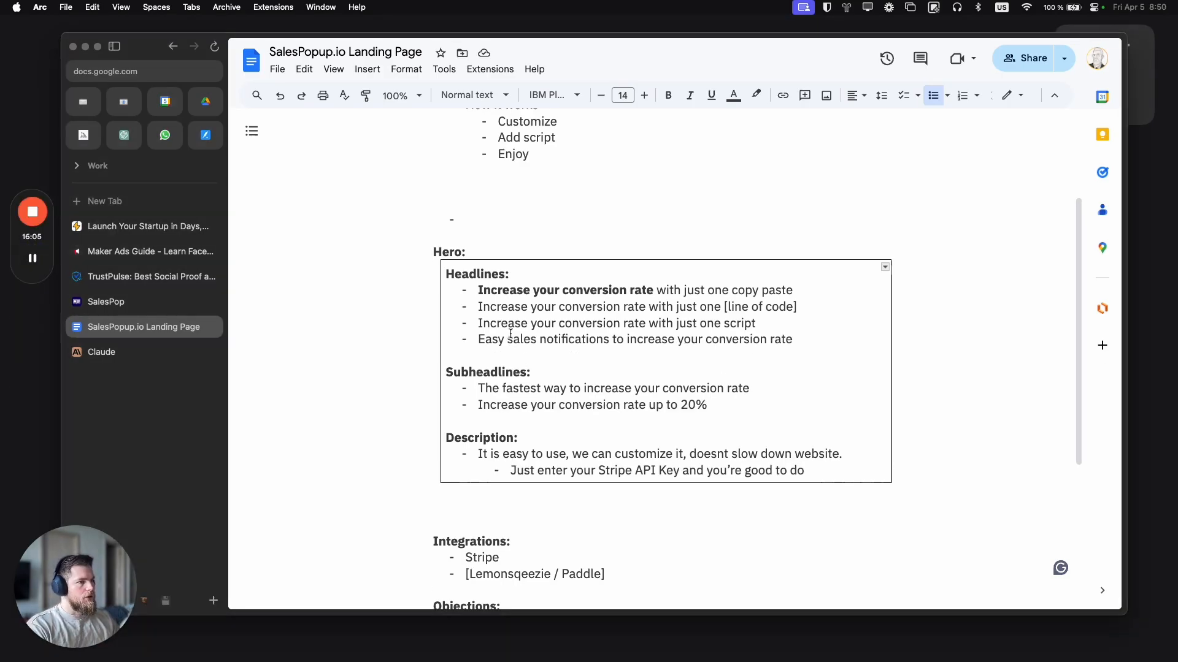
Step: Reword the fourth headline to "Easy sales notifications to increase your conversions"
{"action": "left_click", "coordinate": [454, 273]}
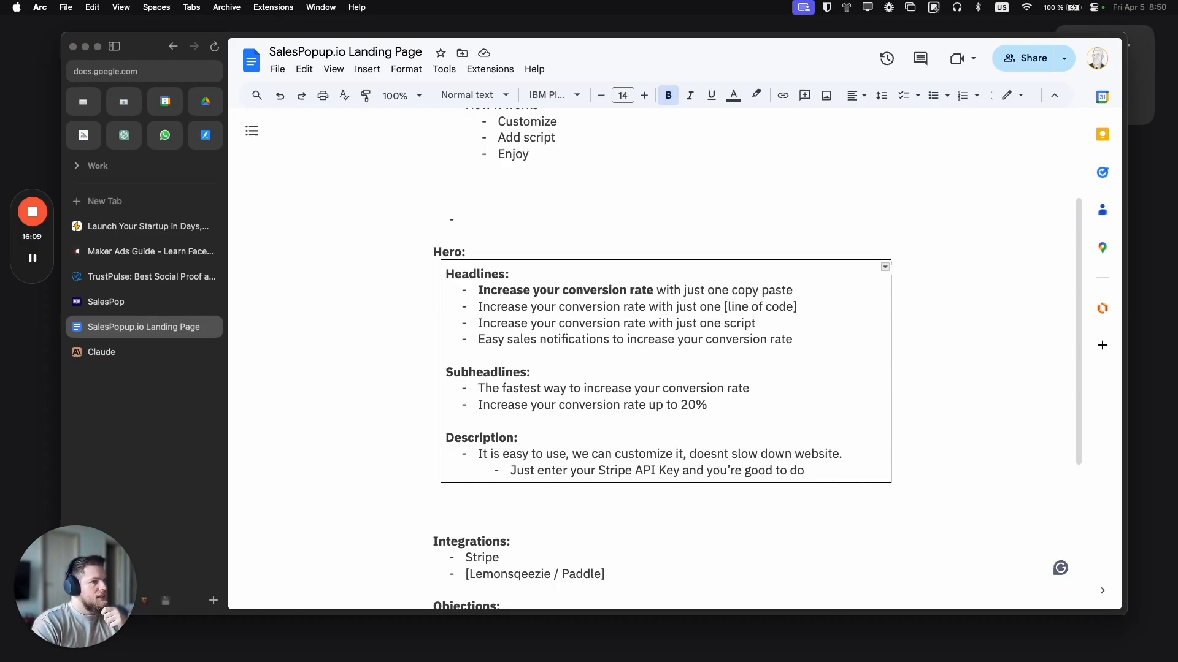
{"action": "left_click_drag", "start_coordinate": [479, 339], "coordinate": [792, 340]}
{"action": "double_click", "coordinate": [773, 345]}
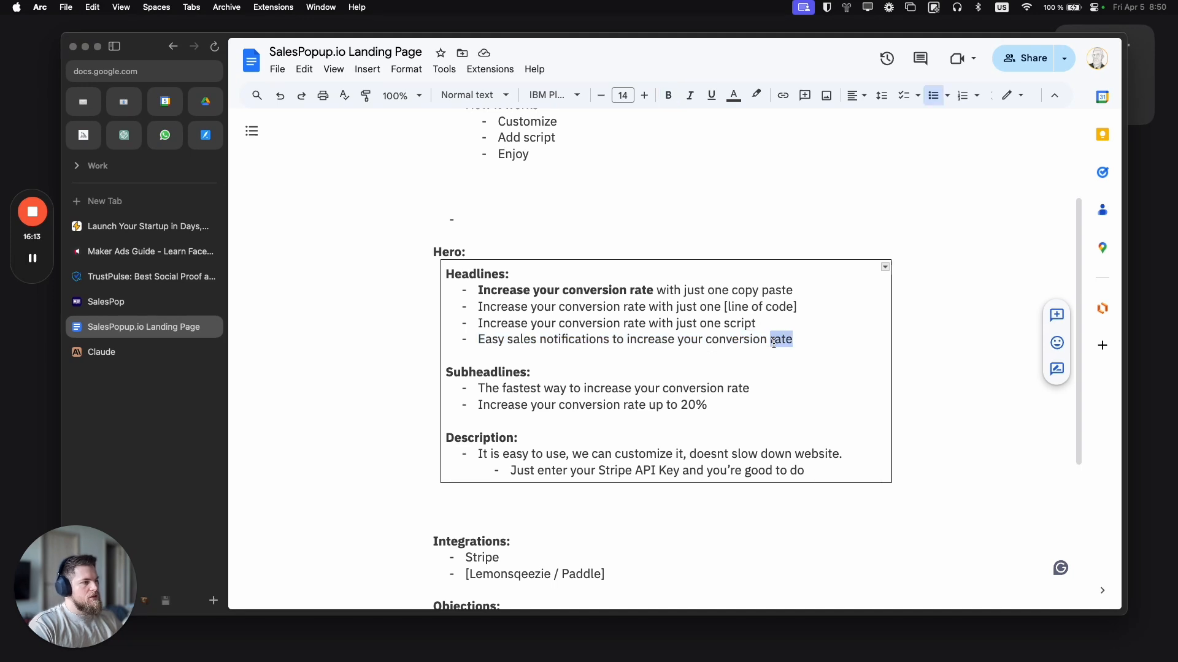
{"action": "key", "text": "BackSpace"}
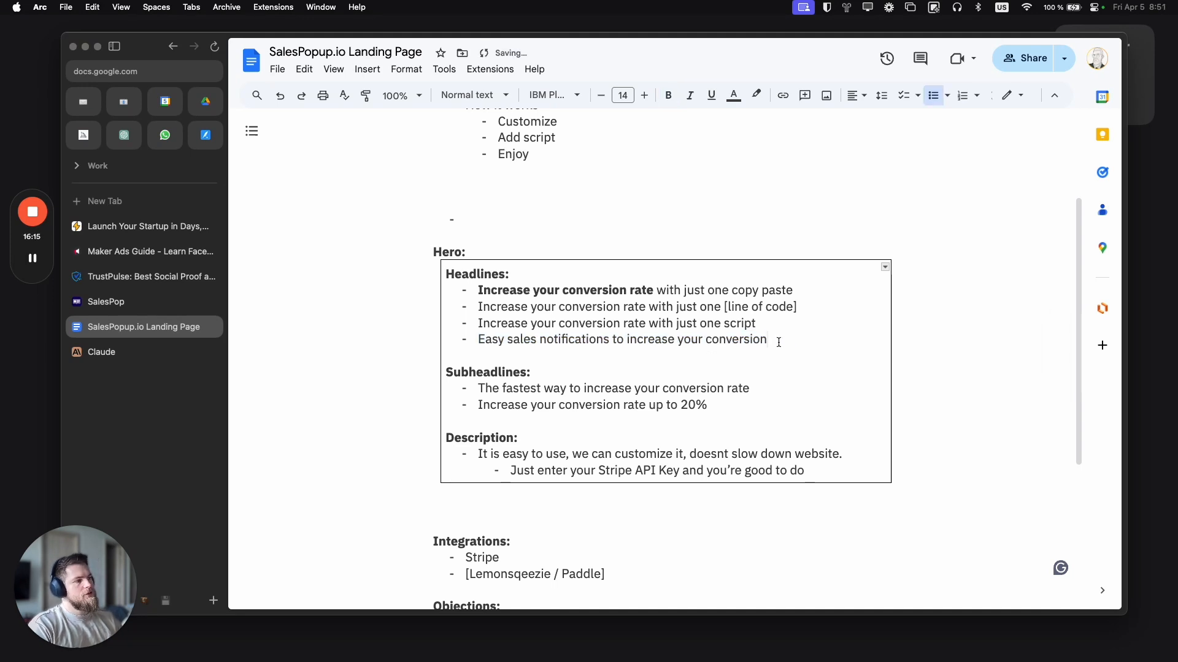
{"action": "type", "text": "s"}
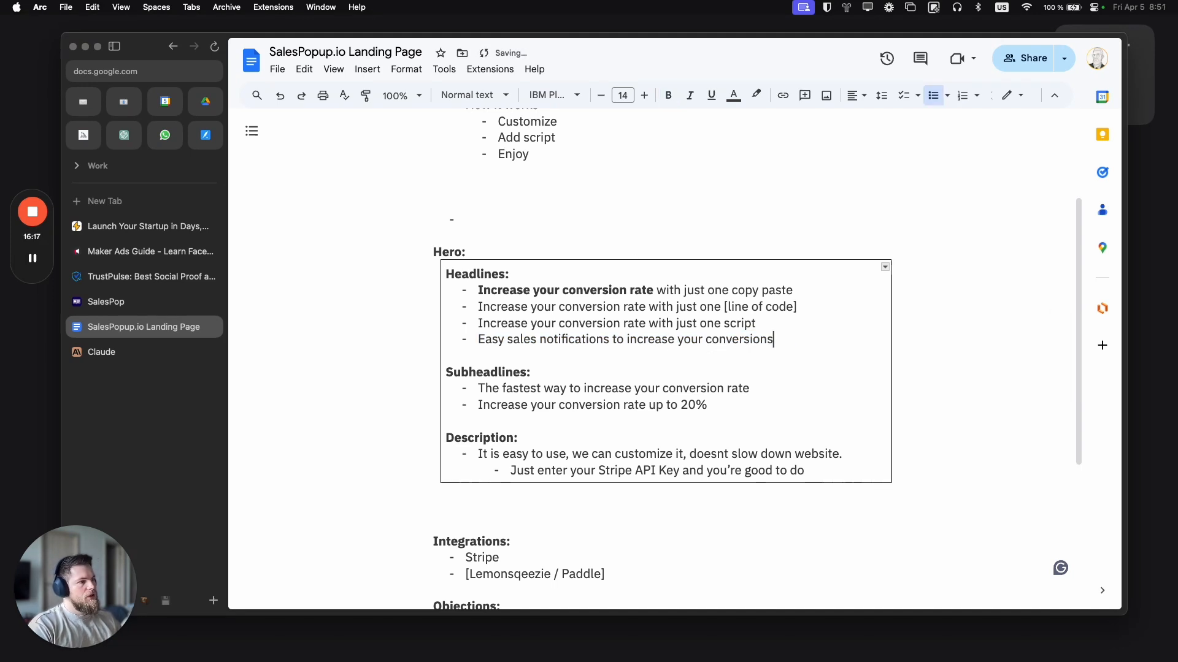
{"action": "left_click_drag", "start_coordinate": [478, 339], "coordinate": [781, 337]}
{"action": "left_click", "coordinate": [781, 337]}
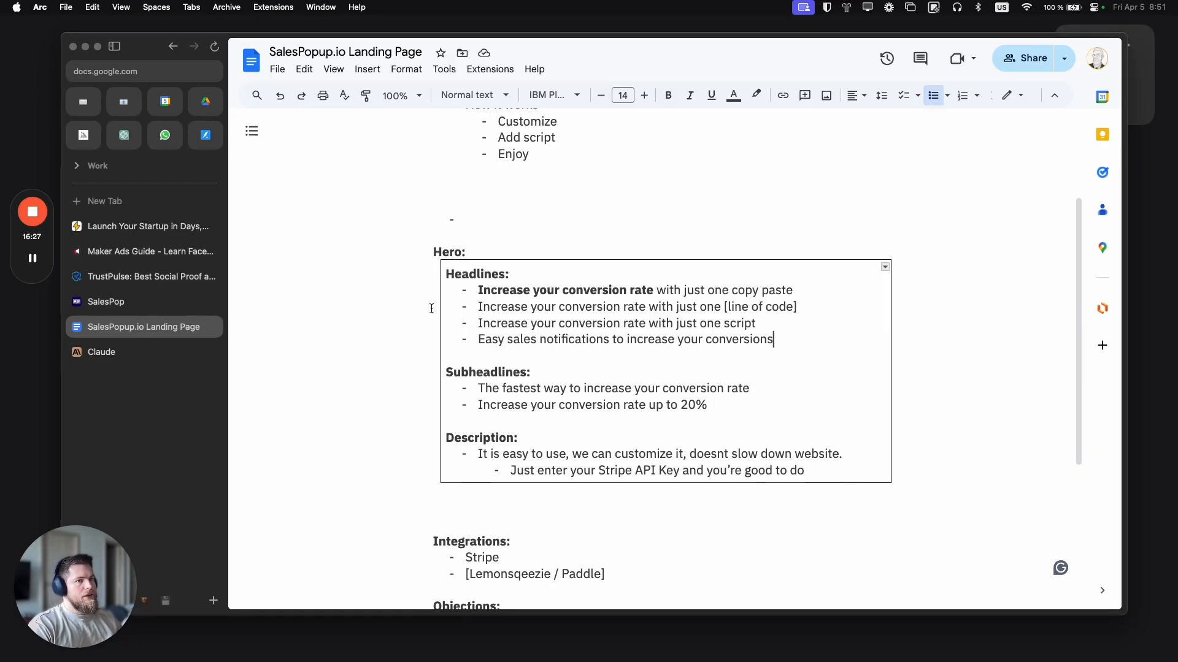
Step: Switch to the open Claude chat and choose the Claude 3 Opus model
{"action": "left_click", "coordinate": [123, 352]}
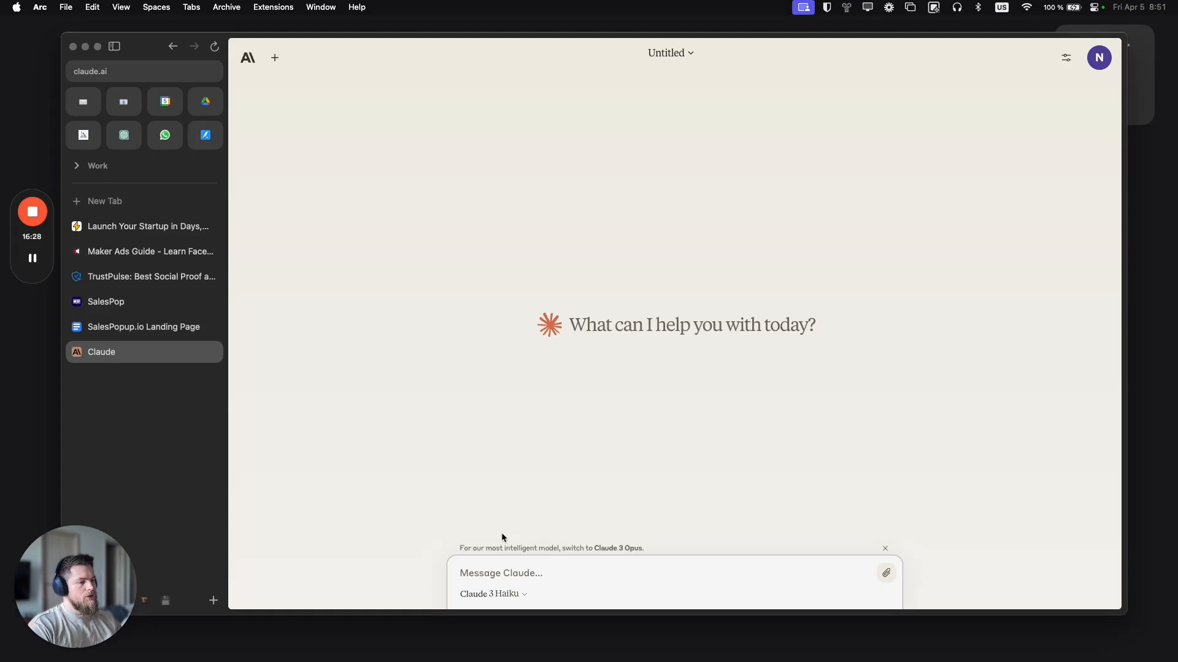
{"action": "left_click", "coordinate": [502, 594]}
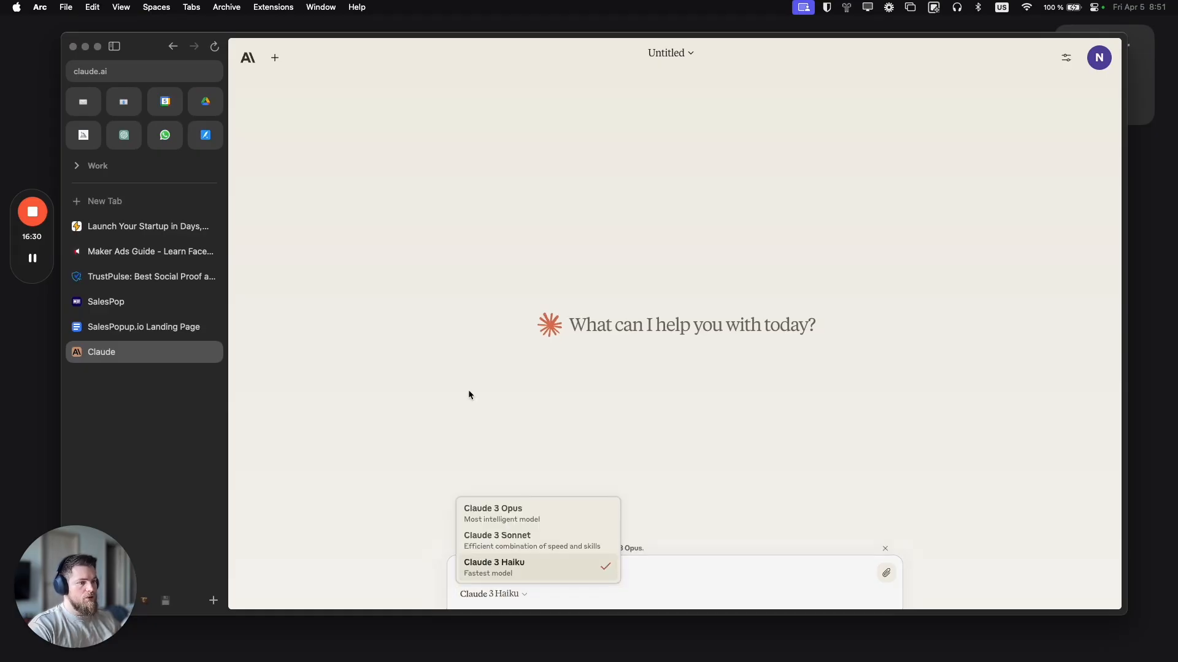
{"action": "left_click", "coordinate": [532, 515]}
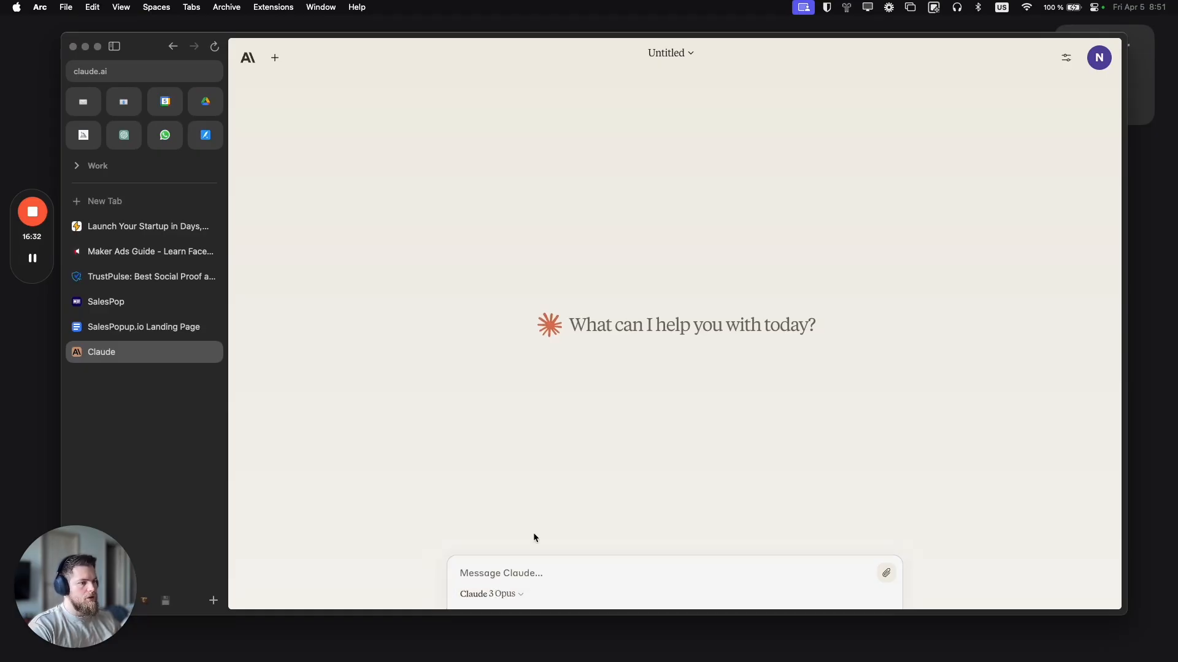
Step: Keep Claude 3 Opus as the model and begin the message with "I'm making the landing page for an app that shows sales popup"
{"action": "left_click", "coordinate": [499, 578]}
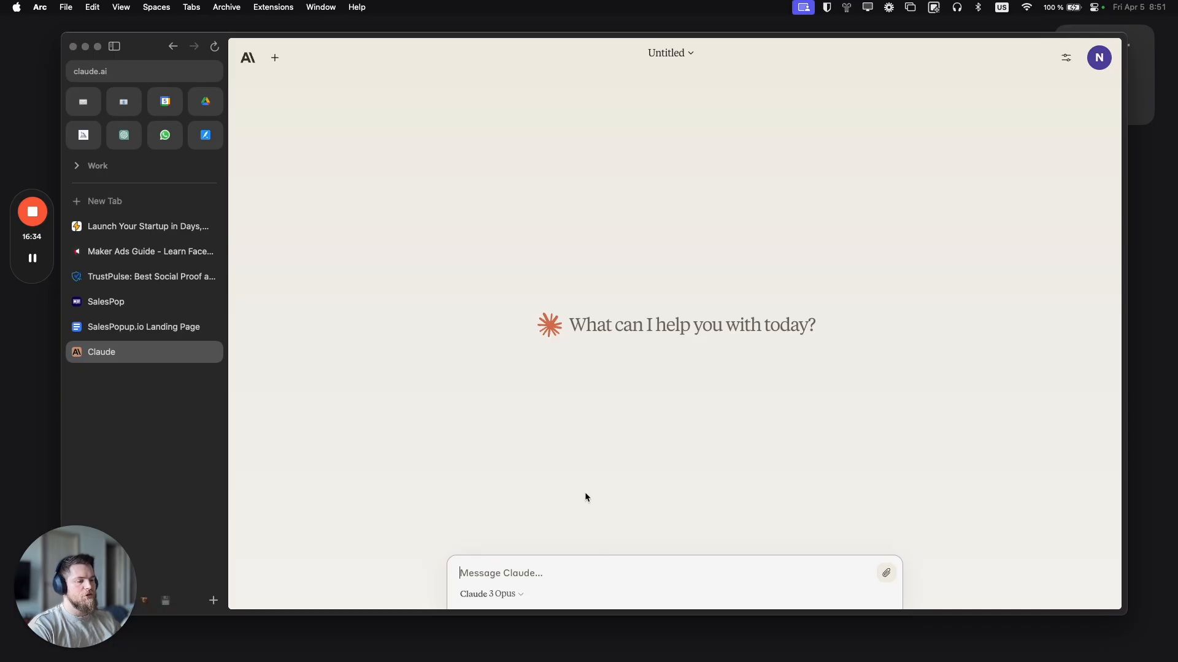
{"action": "left_click", "coordinate": [498, 595]}
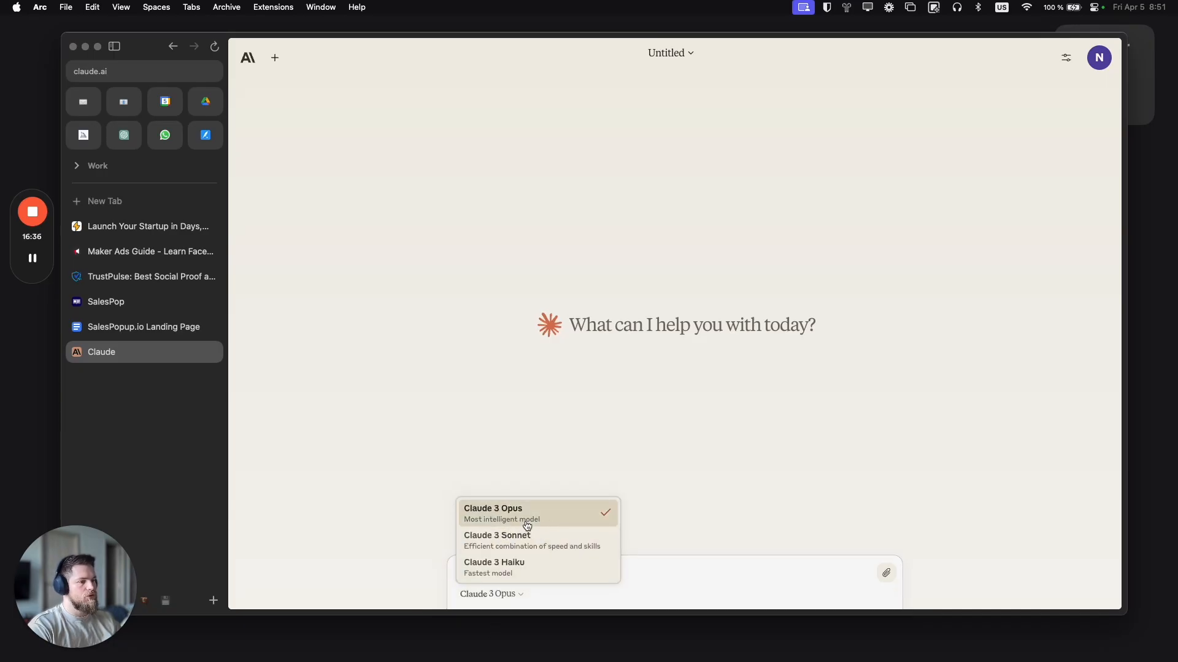
{"action": "left_click", "coordinate": [526, 514]}
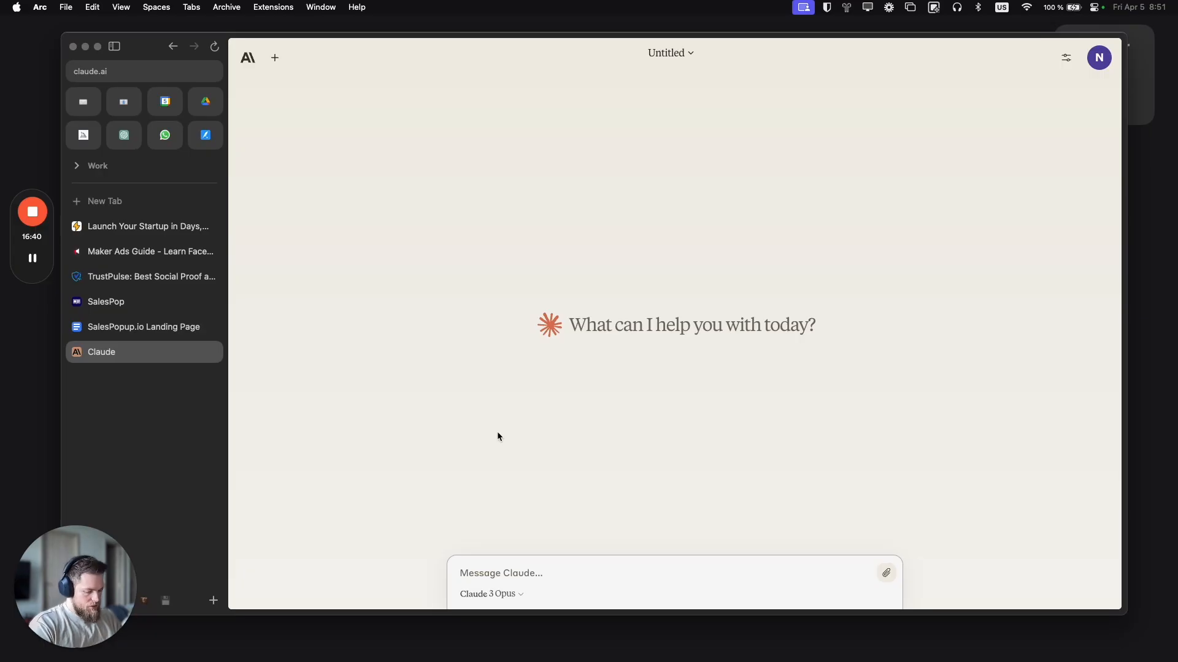
{"action": "type", "text": "I'm maki"}
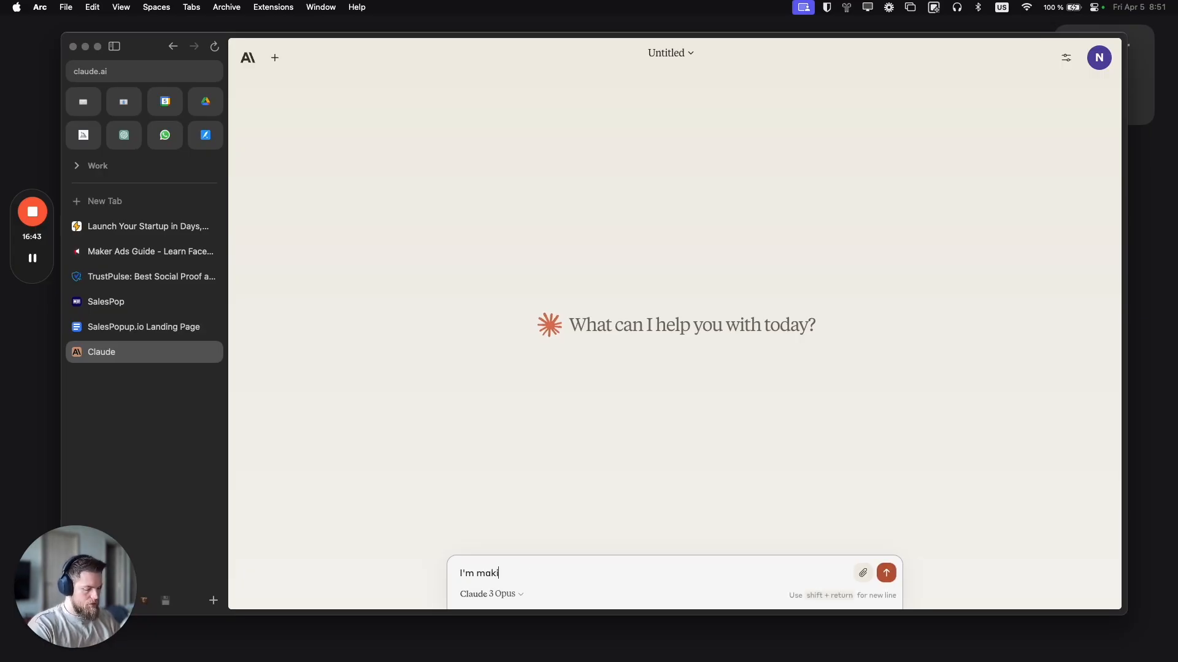
{"action": "type", "text": "ng the landing page for"}
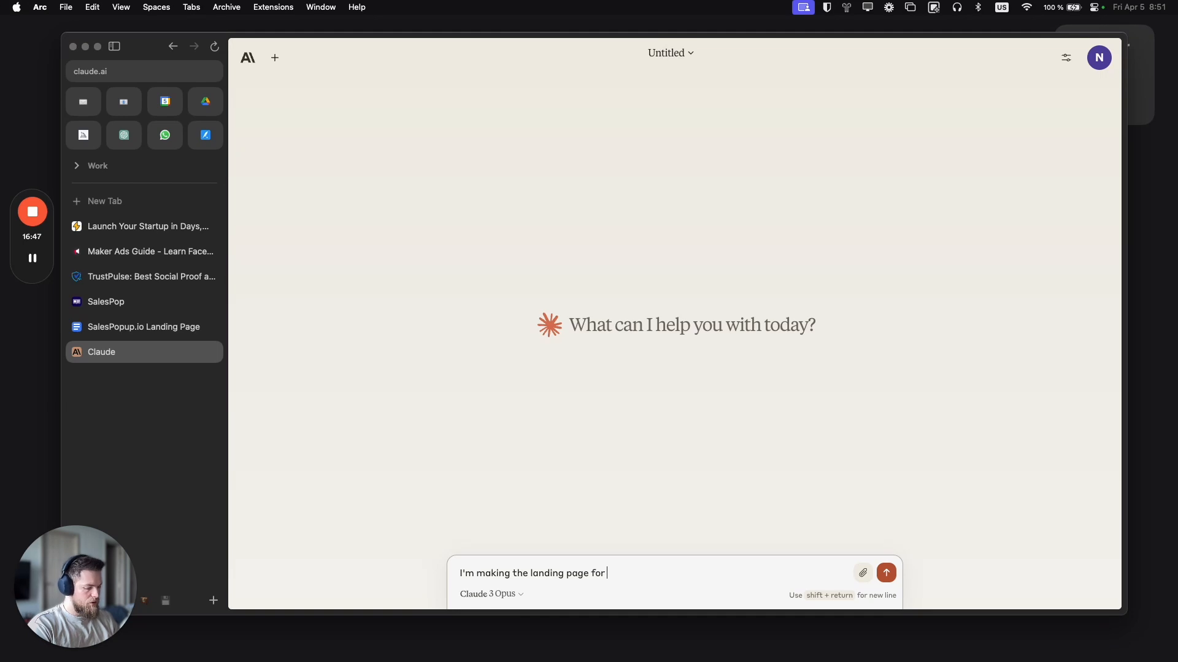
{"action": "type", "text": "an "}
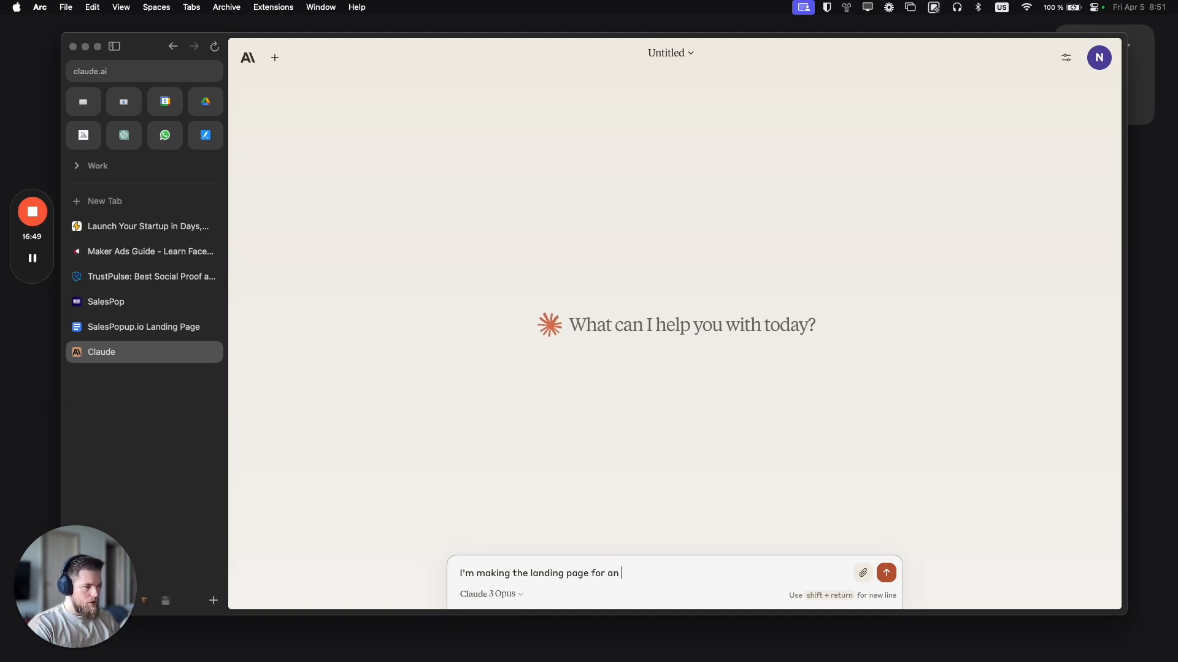
{"action": "type", "text": "app that shows "}
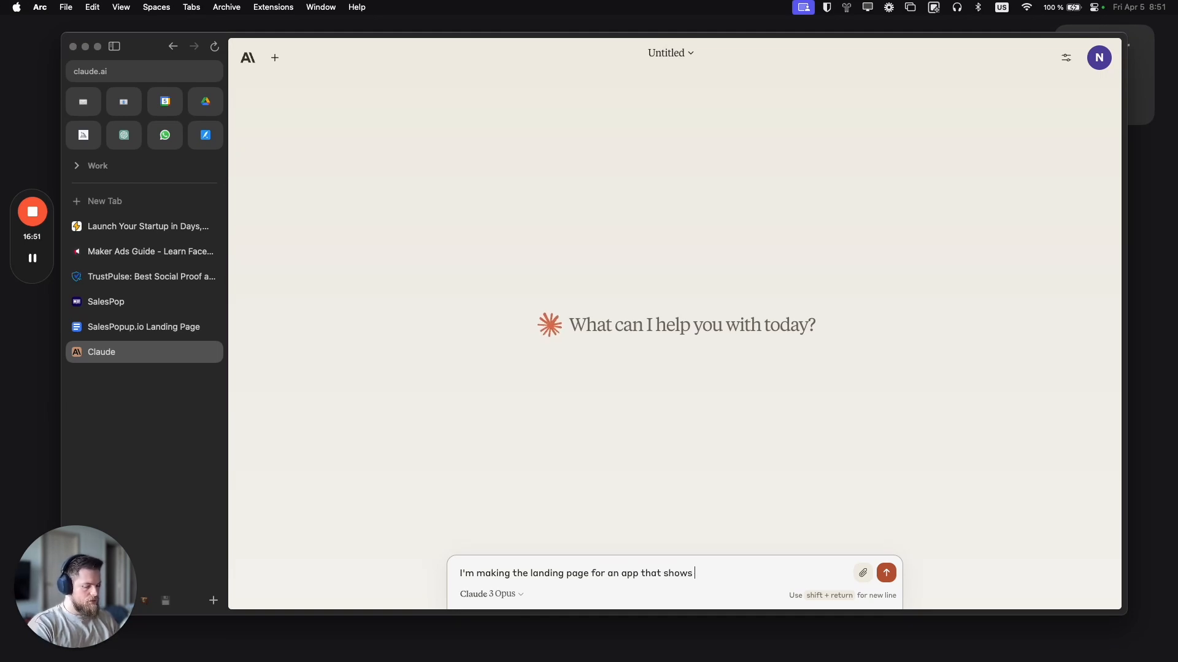
{"action": "type", "text": "sales popup"}
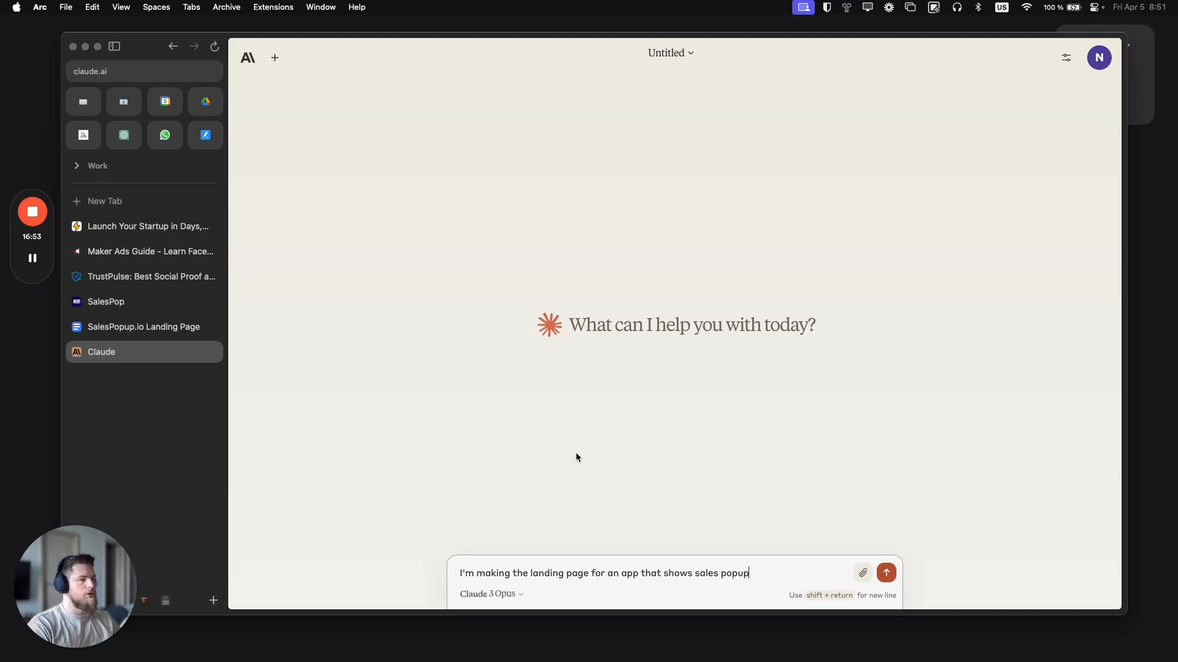
{"action": "left_click", "coordinate": [30, 265]}
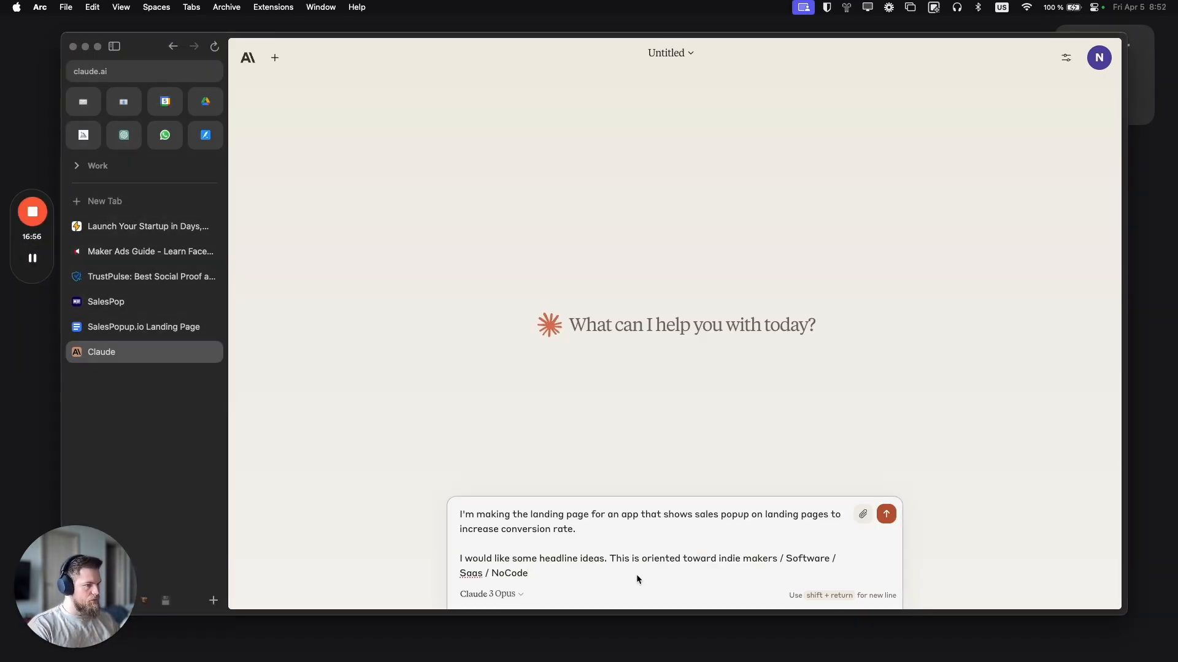
Step: Finish the prompt with a separate line "Write down 30 ideas" and send it to Claude
{"action": "key", "text": "shift+Return"}
{"action": "key", "text": "shift+Return"}
{"action": "type", "text": "Offer "}
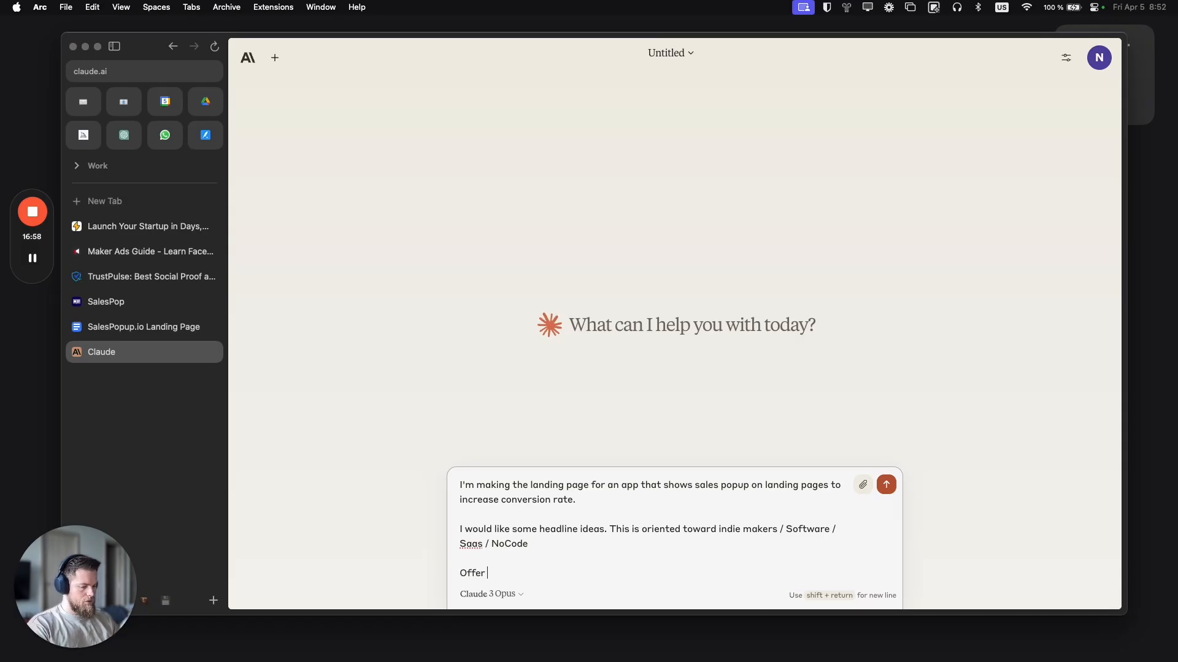
{"action": "type", "text": "10 ideas"}
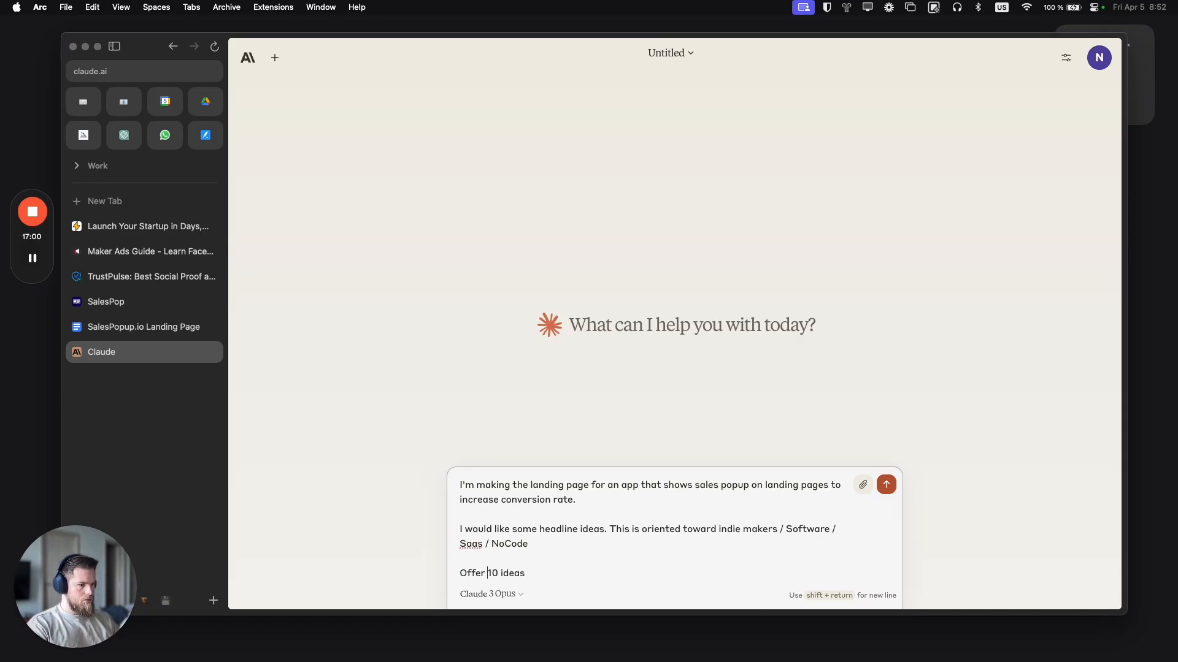
{"action": "key", "text": "alt+BackSpace"}
{"action": "type", "text": "Write down"}
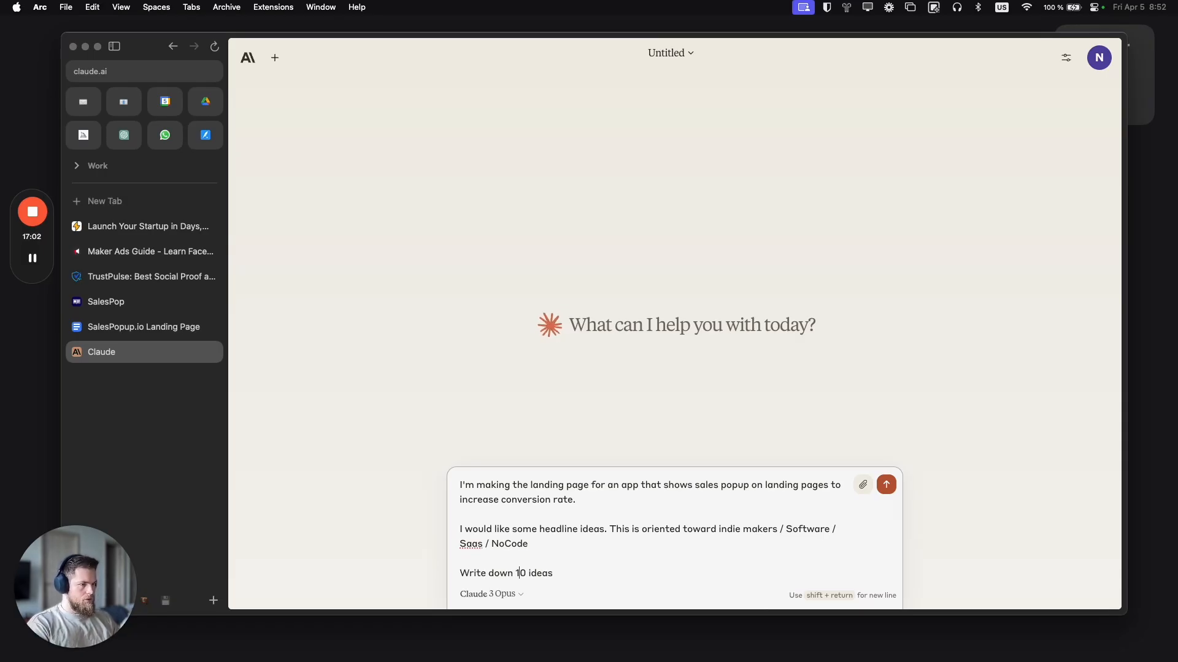
{"action": "key", "text": "BackSpace"}
{"action": "type", "text": "3"}
{"action": "key", "text": "Return"}
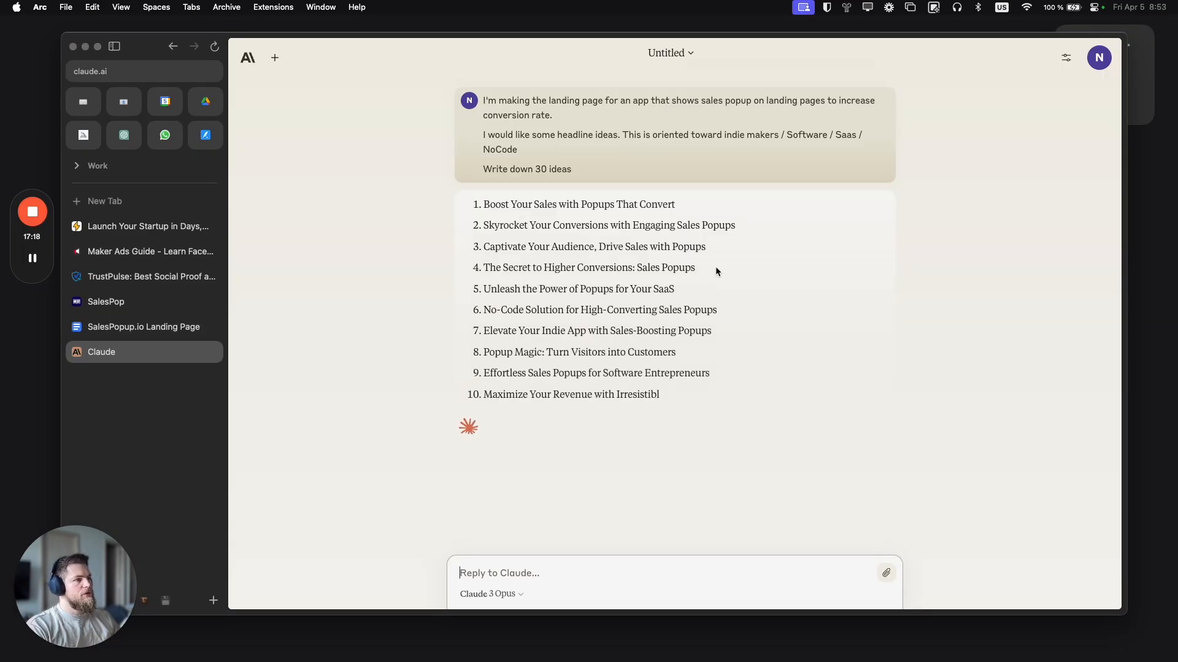
Step: Read through Claude's generated headline ideas and review the wording of the prompt above them
{"action": "left_click_drag", "start_coordinate": [673, 268], "coordinate": [470, 268]}
{"action": "key", "text": "super+c"}
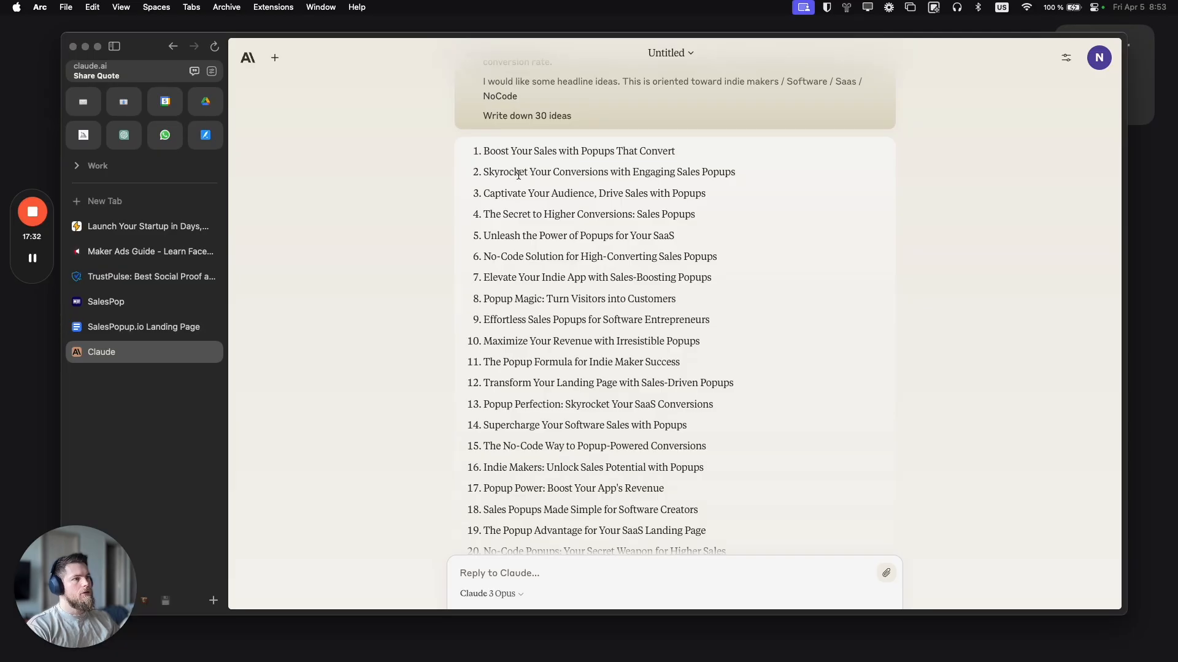
{"action": "scroll", "coordinate": [535, 204], "scroll_direction": "up", "scroll_amount": 5}
{"action": "left_click_drag", "start_coordinate": [536, 204], "coordinate": [530, 232]}
{"action": "scroll", "coordinate": [530, 233], "scroll_direction": "up", "scroll_amount": 4}
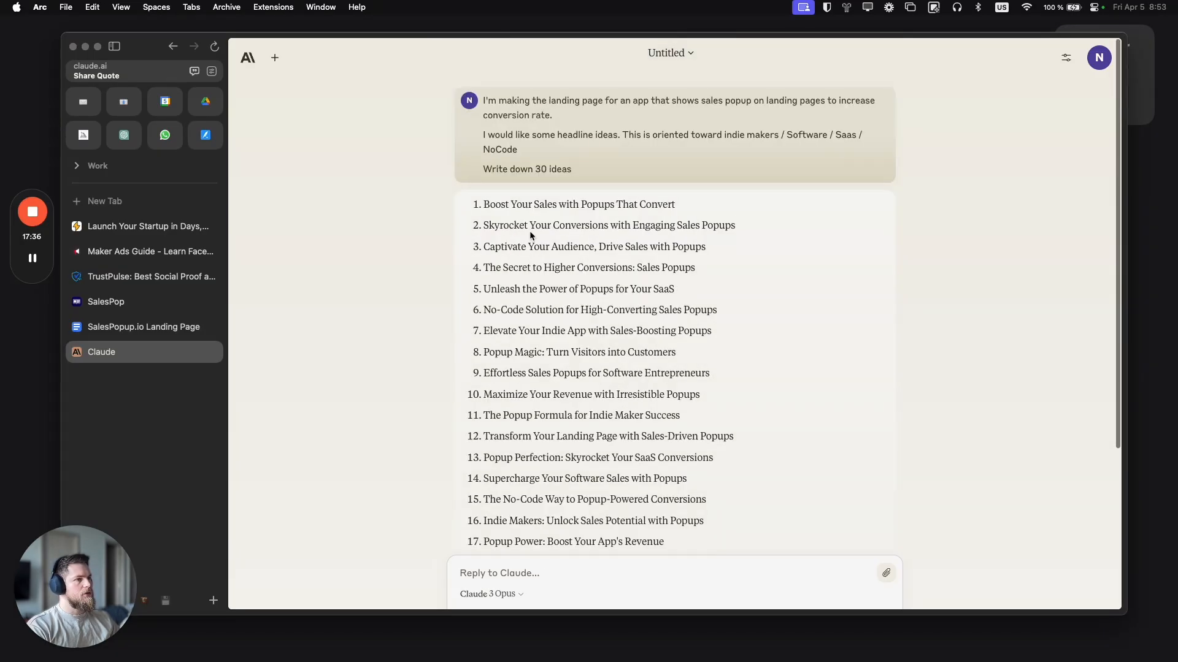
{"action": "scroll", "coordinate": [552, 295], "scroll_direction": "up", "scroll_amount": 5}
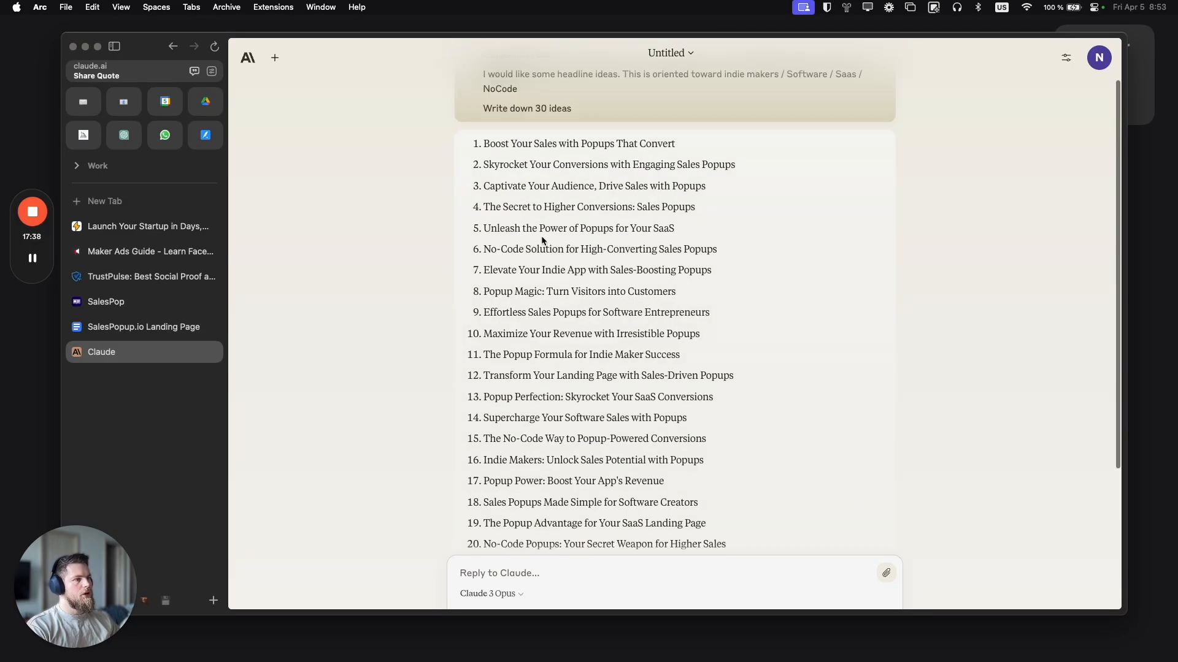
{"action": "scroll", "coordinate": [601, 297], "scroll_direction": "down", "scroll_amount": 3}
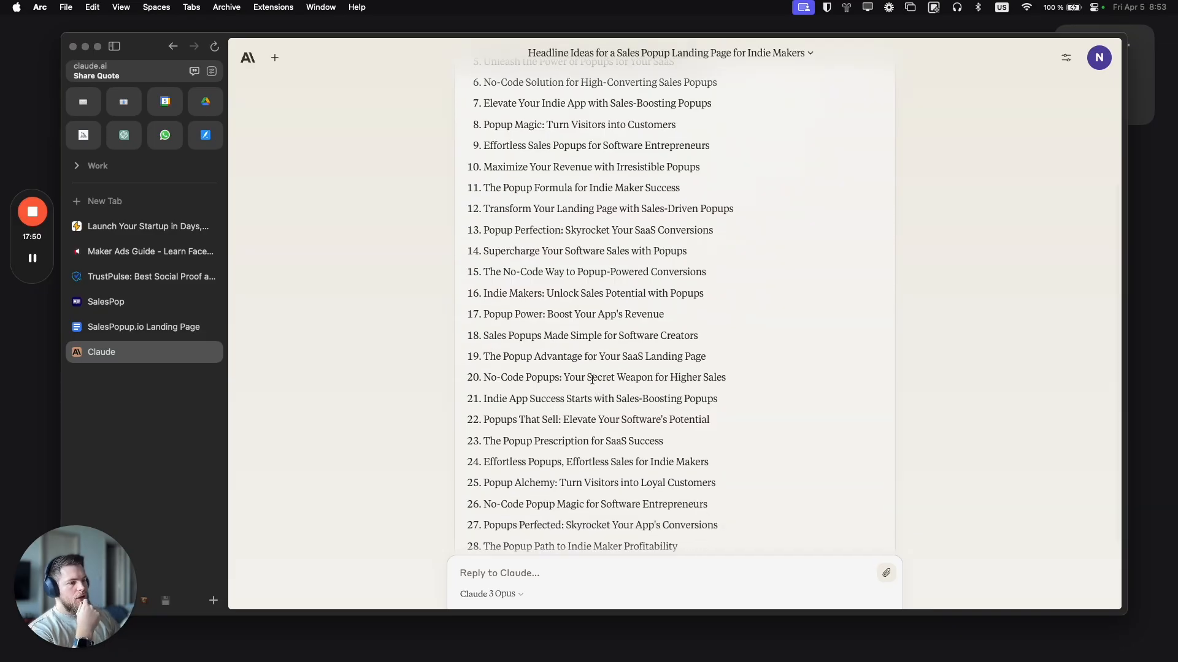
{"action": "scroll", "coordinate": [592, 379], "scroll_direction": "up", "scroll_amount": 5}
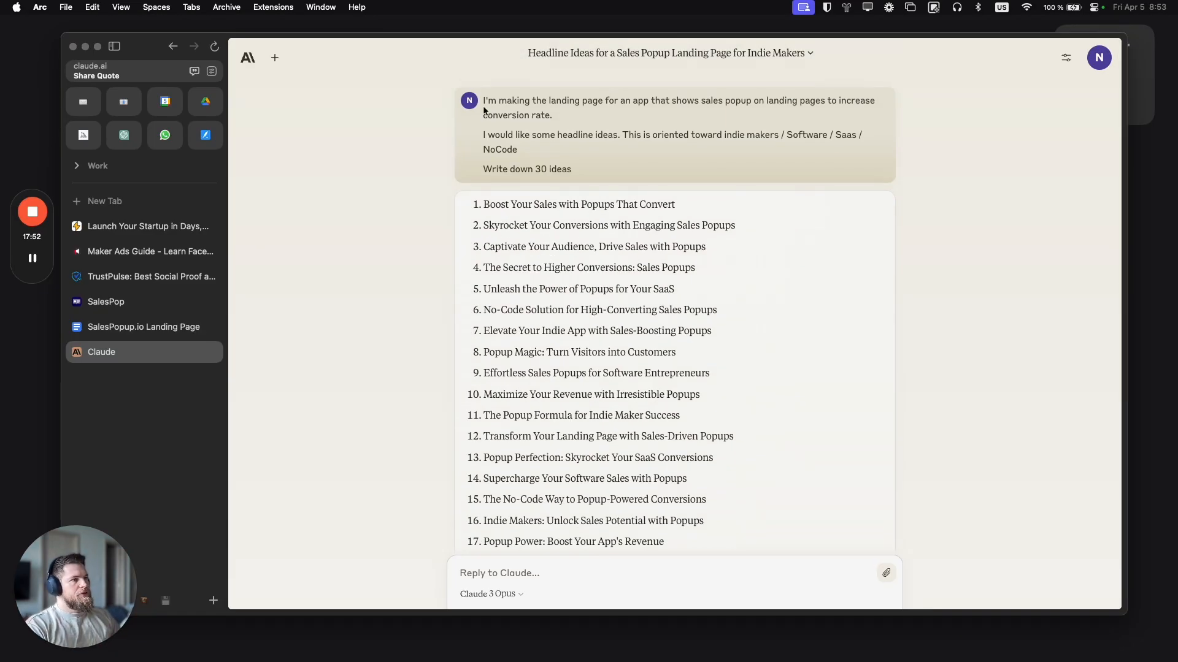
{"action": "left_click_drag", "start_coordinate": [483, 103], "coordinate": [631, 115]}
{"action": "left_click_drag", "start_coordinate": [484, 101], "coordinate": [579, 112]}
{"action": "left_click_drag", "start_coordinate": [482, 134], "coordinate": [522, 173]}
{"action": "left_click", "coordinate": [521, 172]}
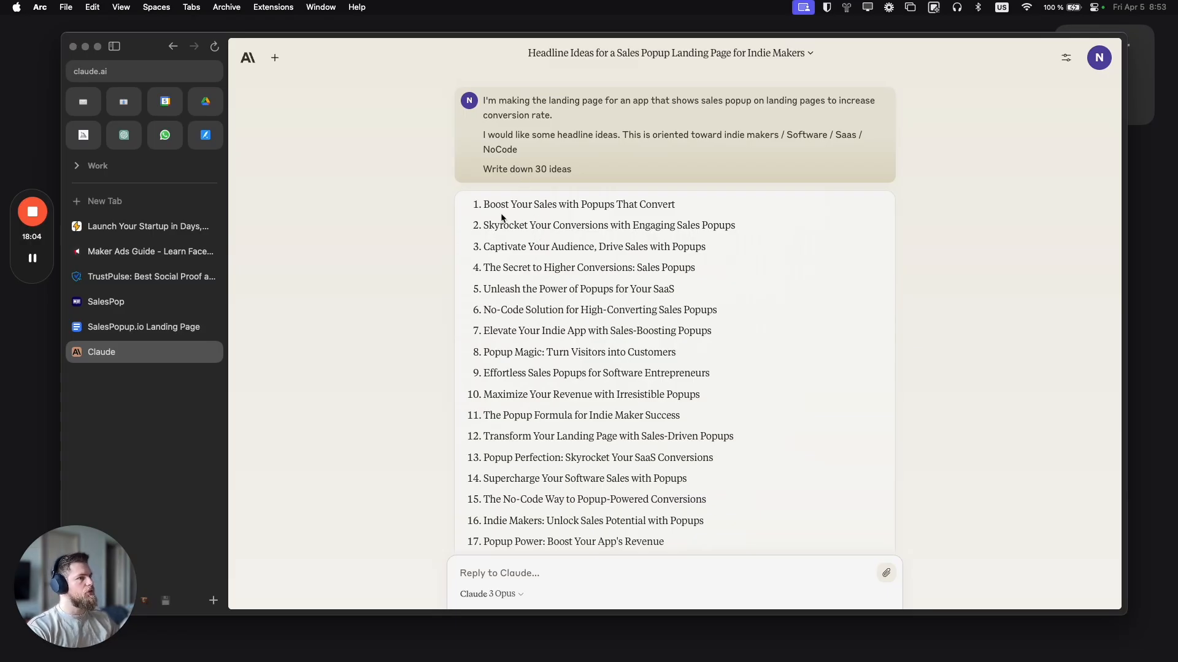
Step: Copy Claude's first idea, "Boost Your Sales with Popups That Convert", into a new bullet under Headlines in the landing page document
{"action": "triple_click", "coordinate": [488, 204]}
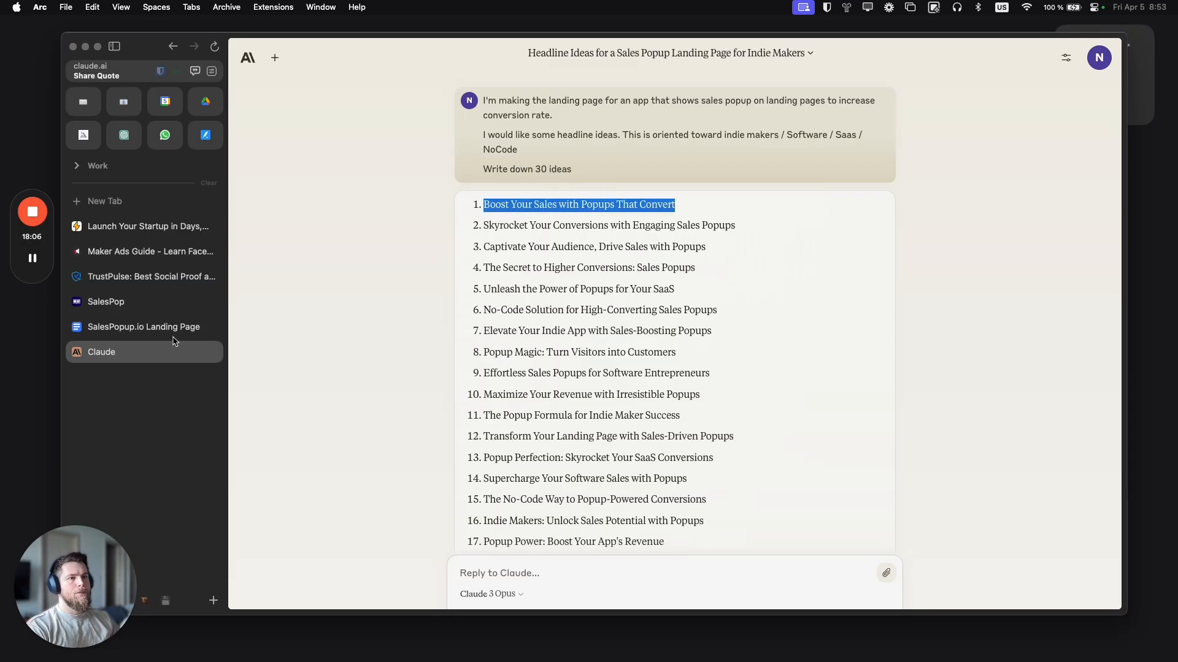
{"action": "left_click", "coordinate": [156, 327]}
{"action": "left_click", "coordinate": [643, 340]}
{"action": "left_click", "coordinate": [774, 340]}
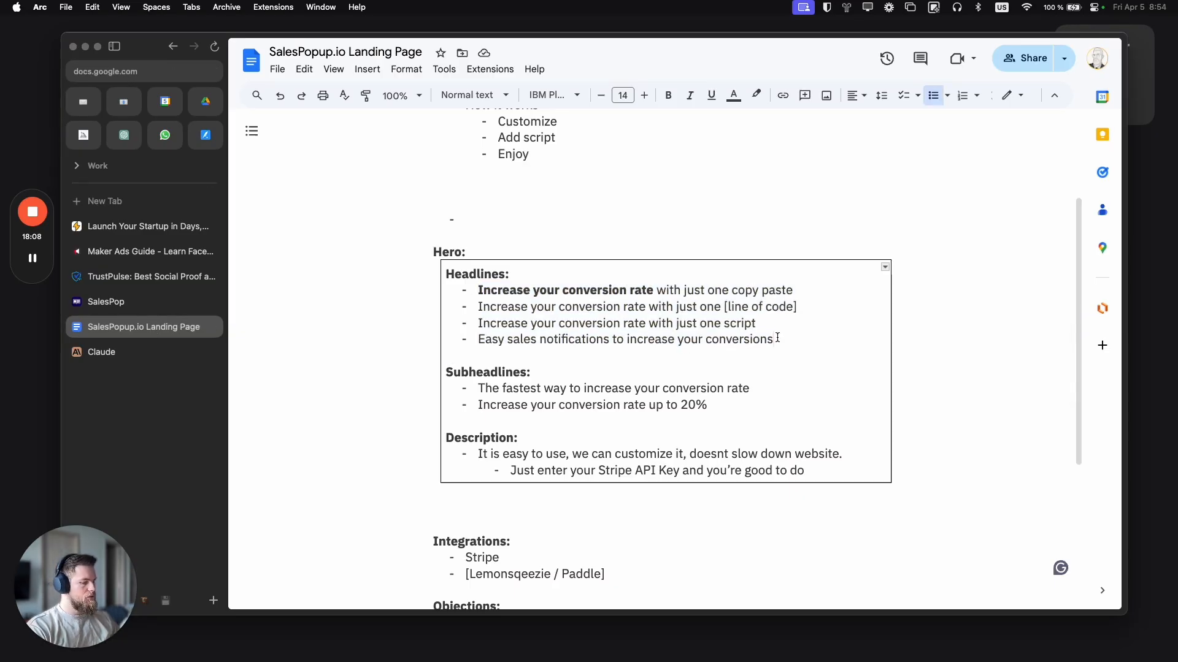
{"action": "key", "text": "Return"}
{"action": "key", "text": "super+v"}
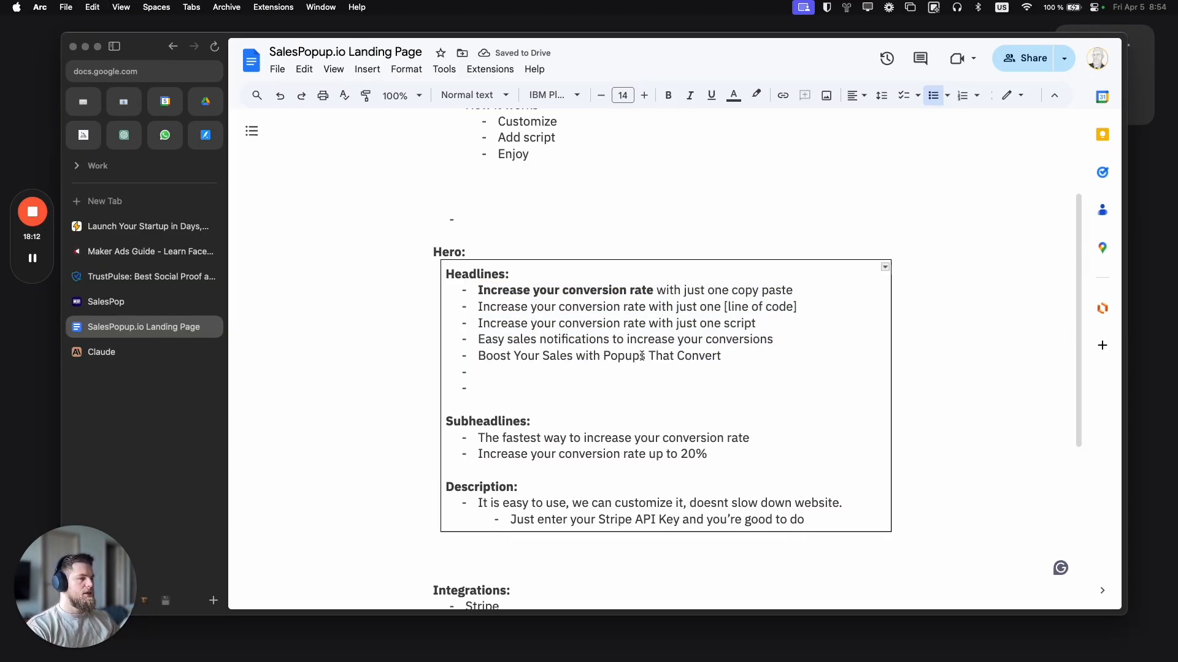
Step: Clear the text of the fifth headline, leaving its bullet empty
{"action": "left_click", "coordinate": [603, 356]}
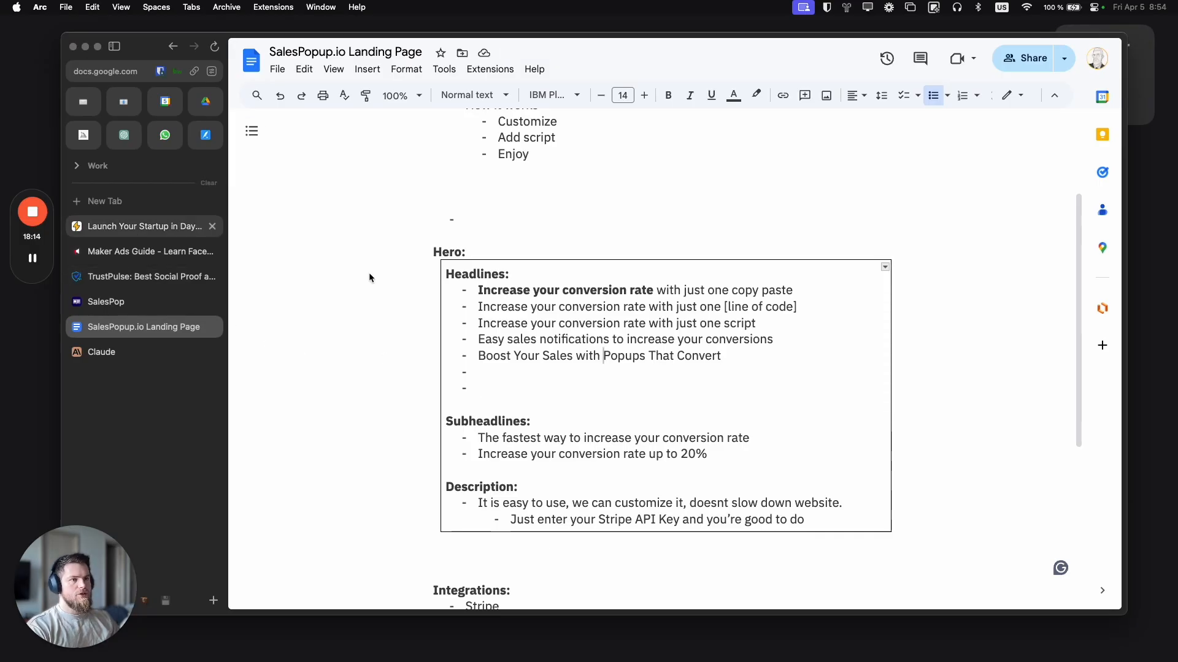
{"action": "left_click", "coordinate": [731, 356]}
{"action": "key", "text": "super+BackSpace"}
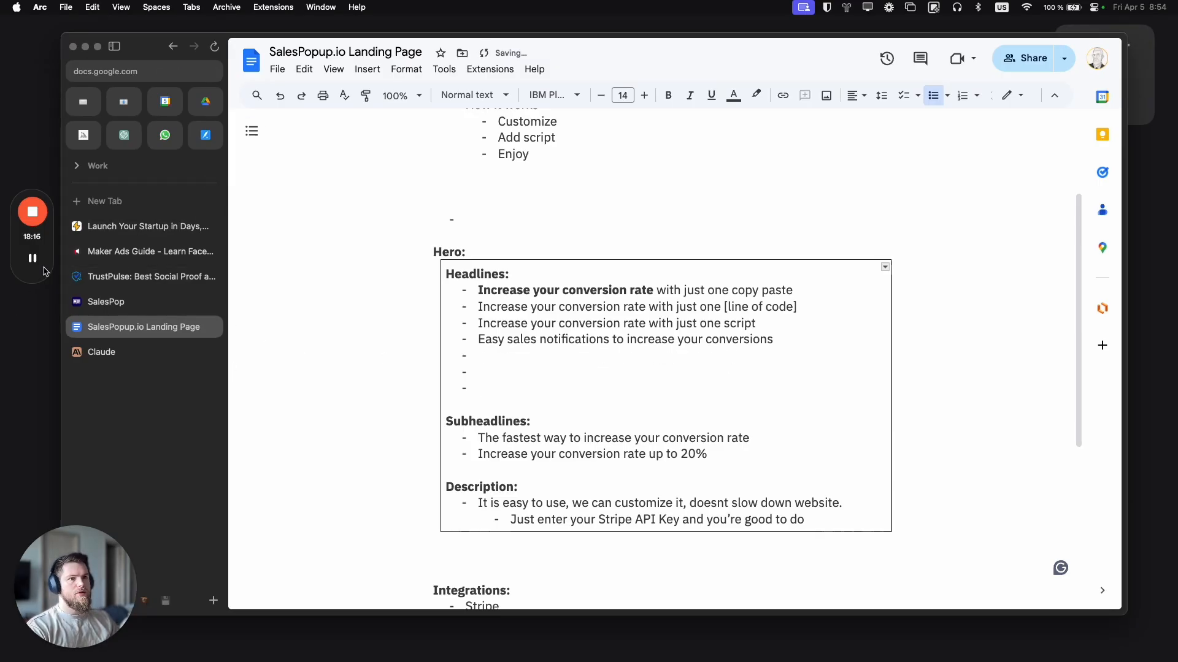
Step: Copy Claude's second idea, "Skyrocket Your Conversions with Engaging Sales Popups", into the fifth Headlines bullet and remove the extra empty bullets it adds
{"action": "left_click", "coordinate": [138, 357]}
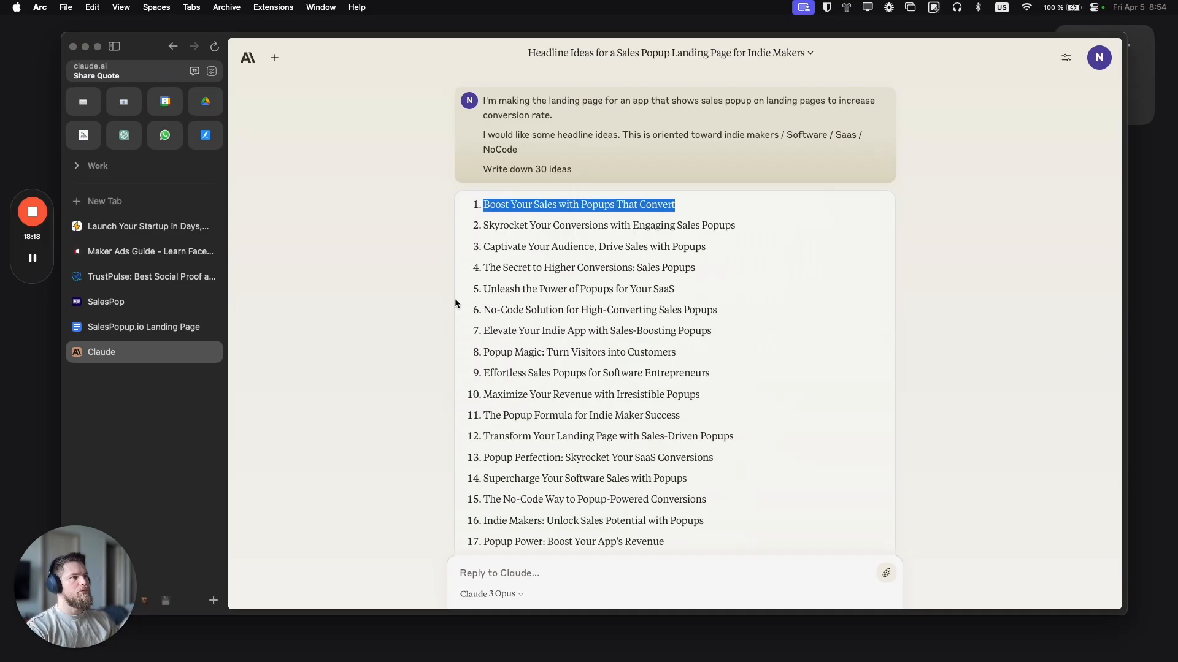
{"action": "triple_click", "coordinate": [692, 227]}
{"action": "key", "text": "super+c"}
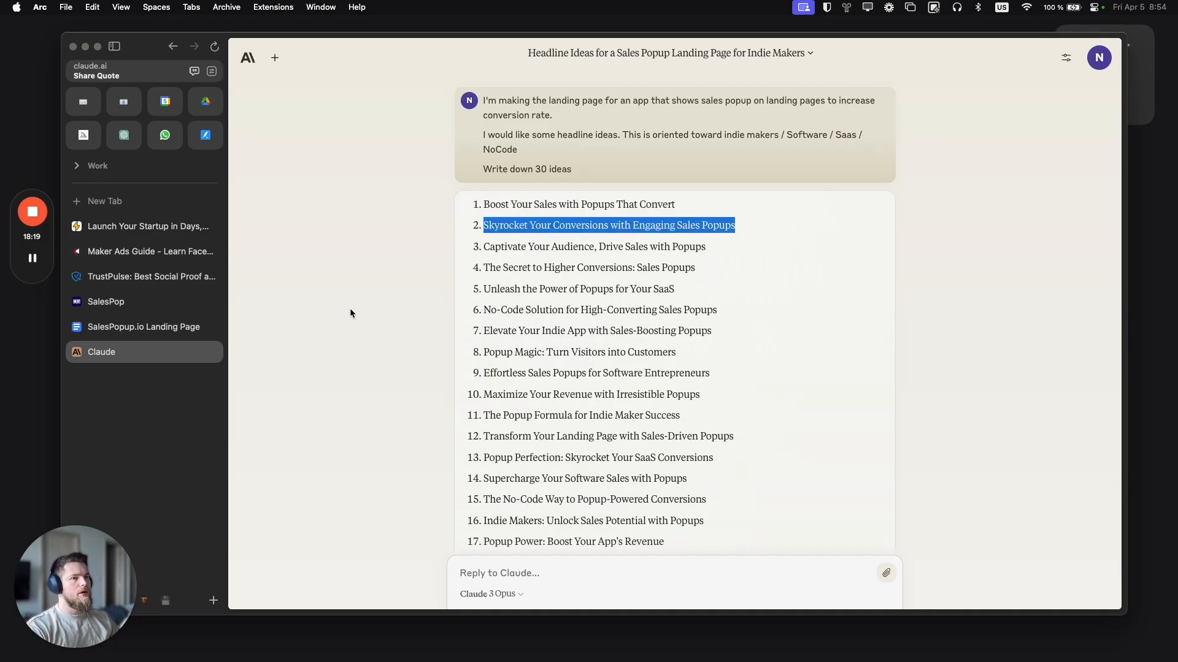
{"action": "left_click", "coordinate": [144, 327]}
{"action": "key", "text": "super+v"}
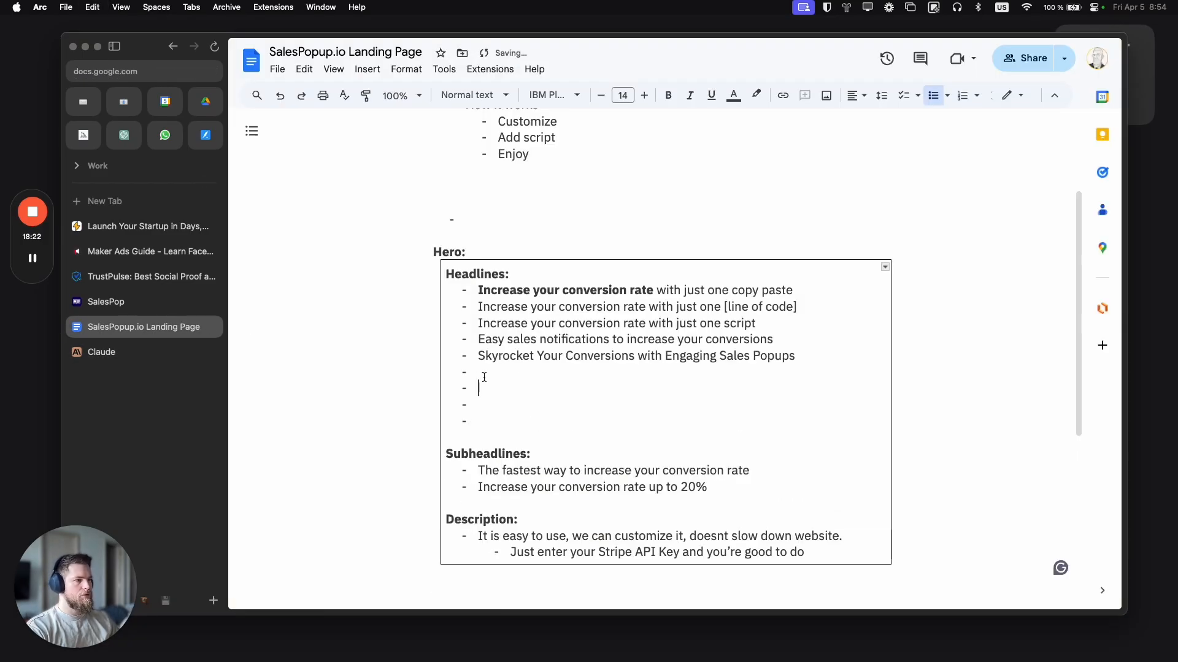
{"action": "key", "text": "BackSpace"}
{"action": "key", "text": "BackSpace"}
{"action": "key", "text": "BackSpace"}
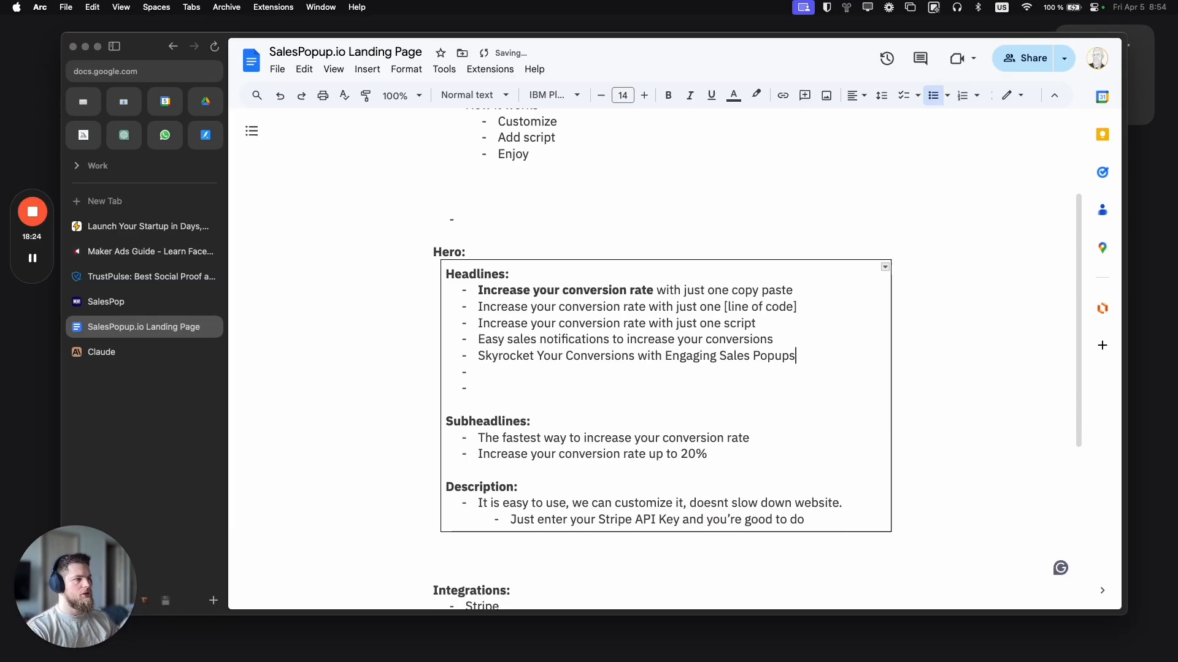
{"action": "left_click", "coordinate": [166, 302]}
{"action": "left_click", "coordinate": [150, 276]}
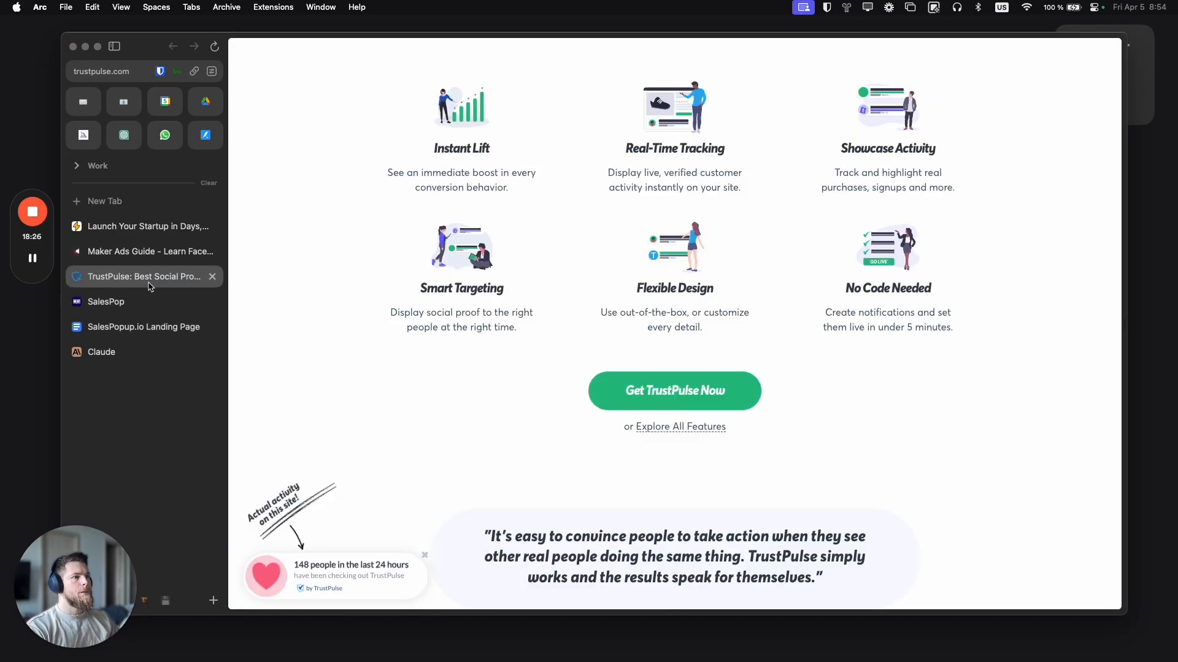
{"action": "left_click", "coordinate": [144, 327]}
Step: Copy Claude's fourth idea, "The Secret to Higher Conversions: Sales Popups", into the next empty Headlines bullet as unformatted text
{"action": "left_click", "coordinate": [158, 352]}
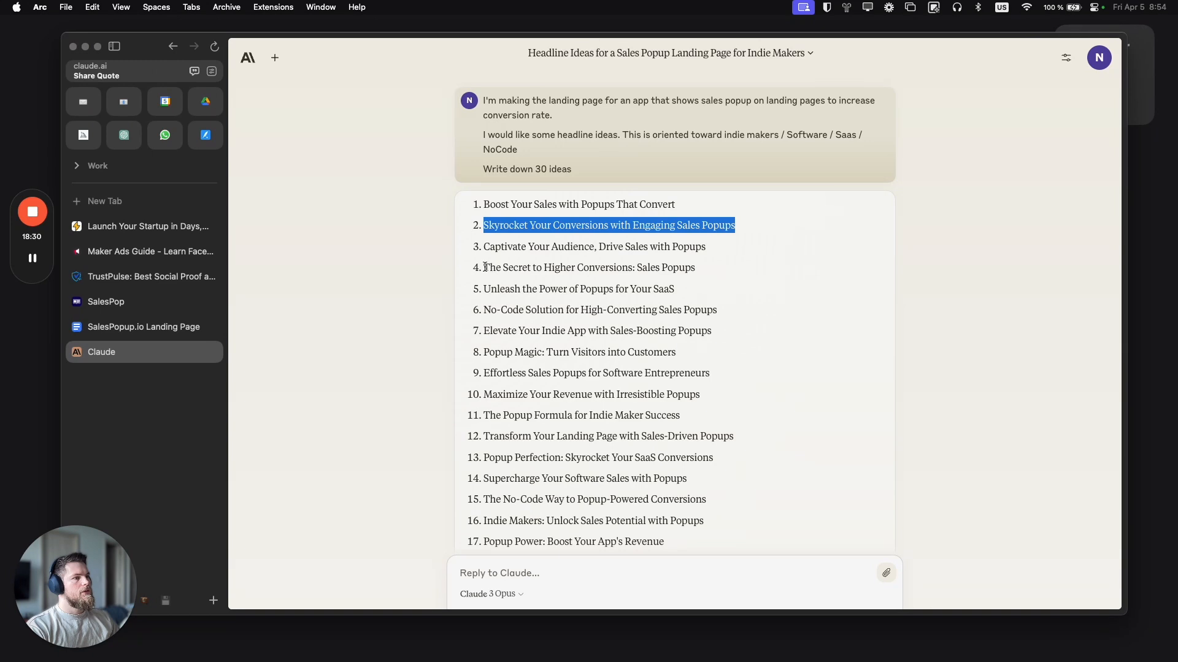
{"action": "left_click_drag", "start_coordinate": [485, 267], "coordinate": [695, 268]}
{"action": "key", "text": "super+c"}
{"action": "left_click", "coordinate": [144, 327]}
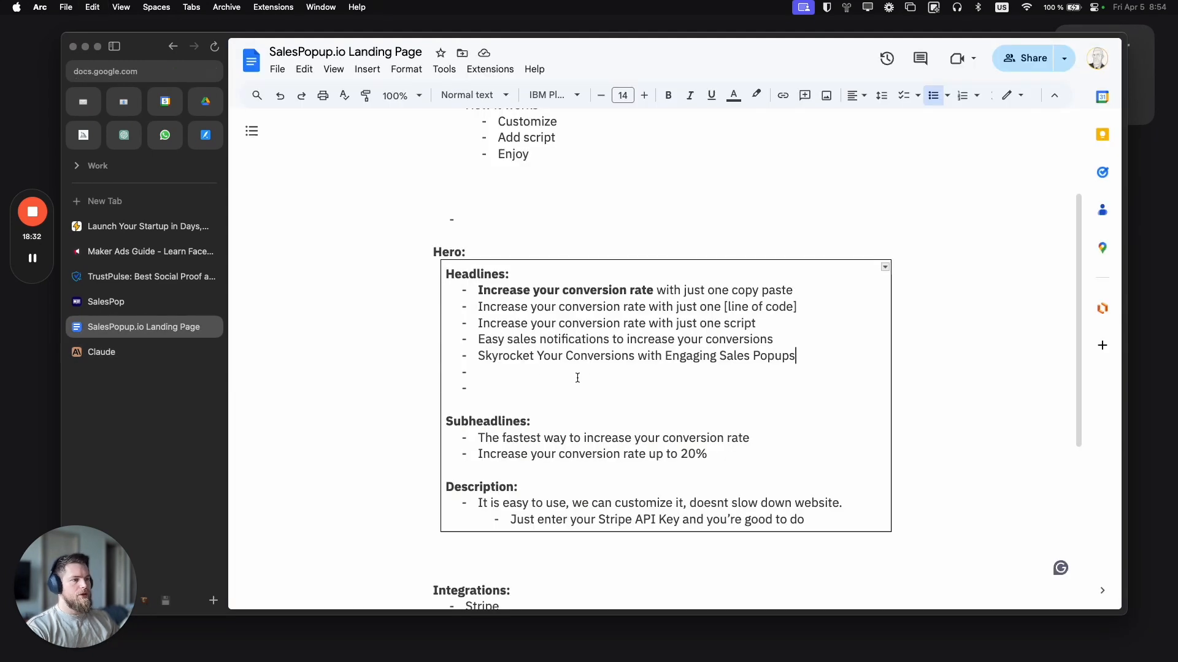
{"action": "left_click", "coordinate": [648, 374]}
{"action": "key", "text": "super+v"}
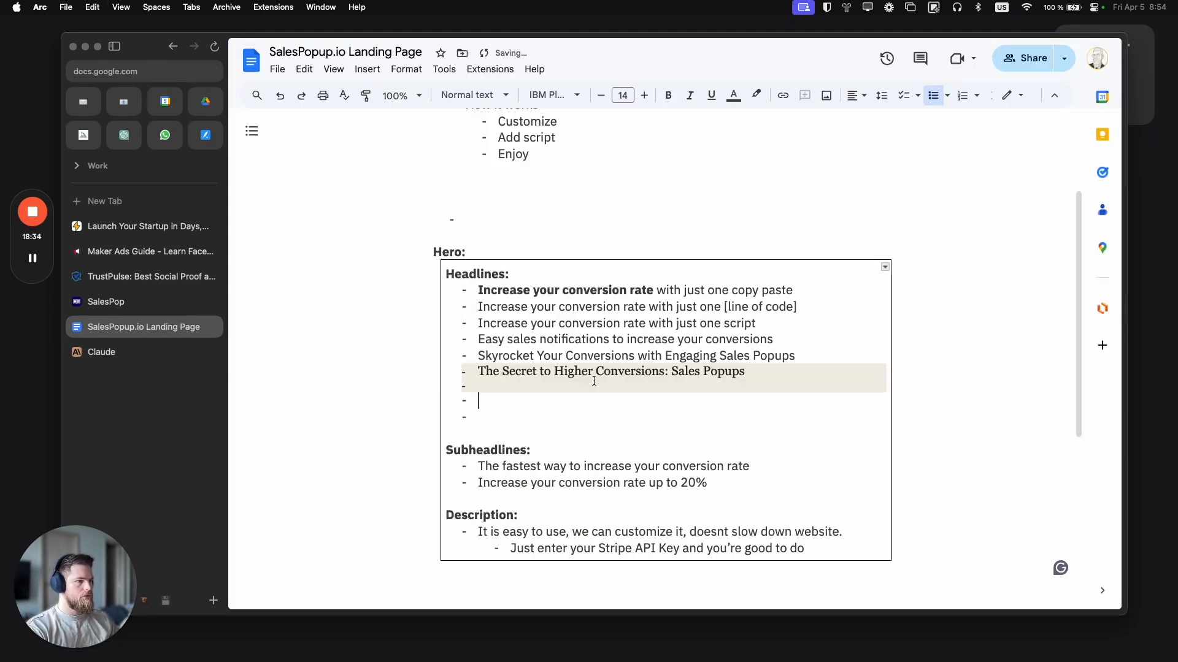
{"action": "key", "text": "super+z"}
{"action": "key", "text": "super+shift+v"}
Step: Return to the Claude chat and read through the remaining headline ideas down to number 30
{"action": "left_click", "coordinate": [112, 355]}
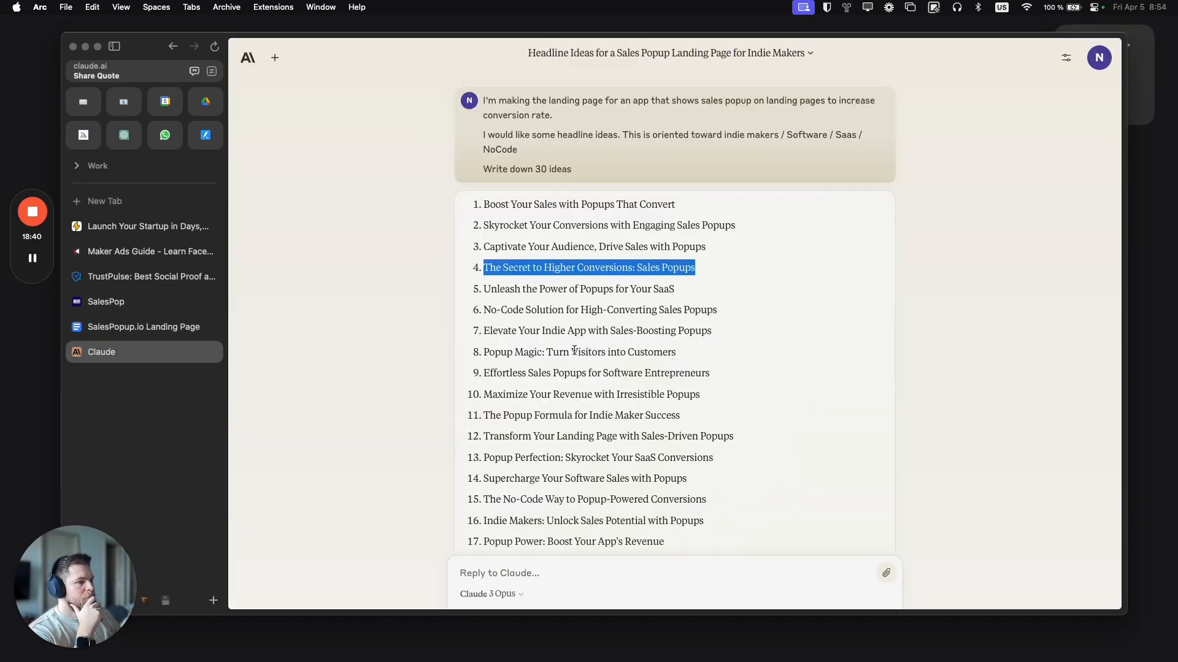
{"action": "left_click_drag", "start_coordinate": [518, 373], "coordinate": [586, 374]}
{"action": "scroll", "coordinate": [567, 375], "scroll_direction": "down", "scroll_amount": 1}
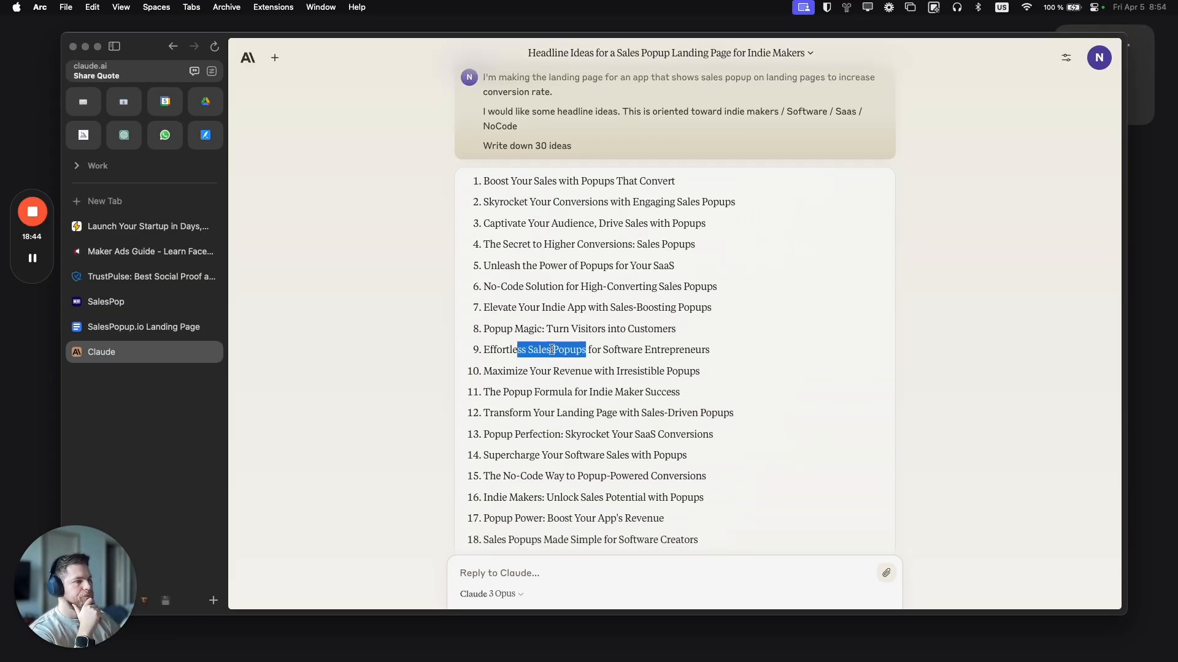
{"action": "left_click_drag", "start_coordinate": [501, 392], "coordinate": [617, 412]}
{"action": "scroll", "coordinate": [617, 402], "scroll_direction": "down", "scroll_amount": 3}
{"action": "scroll", "coordinate": [607, 385], "scroll_direction": "down", "scroll_amount": 4}
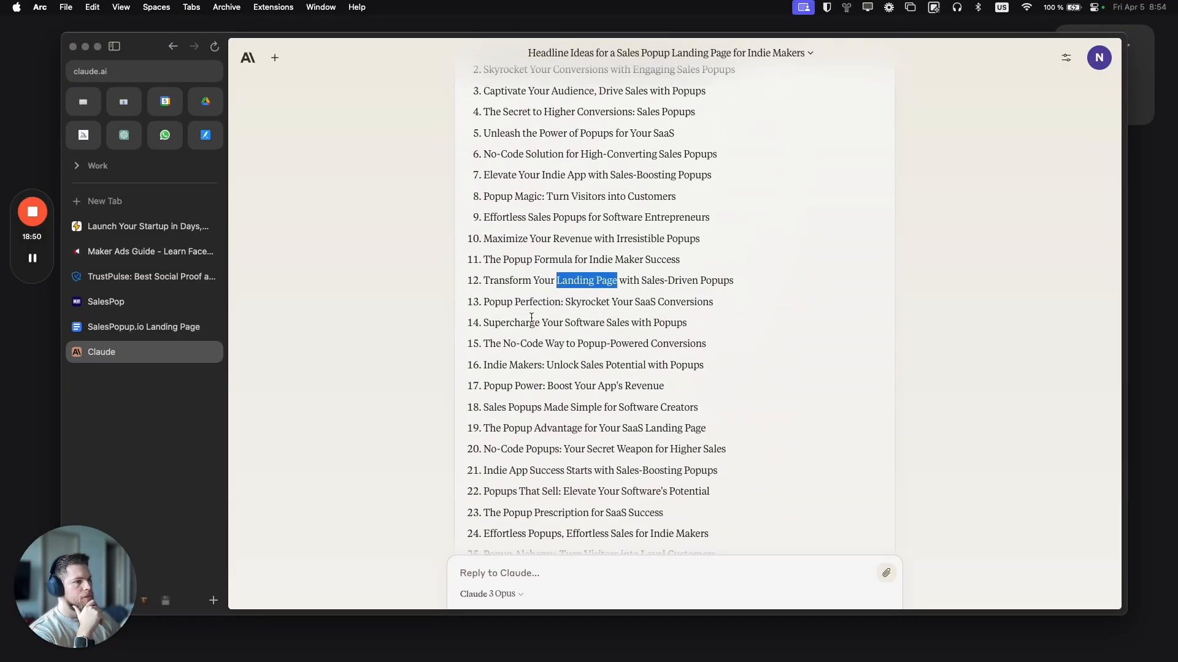
{"action": "scroll", "coordinate": [531, 317], "scroll_direction": "down", "scroll_amount": 1}
{"action": "left_click_drag", "start_coordinate": [526, 355], "coordinate": [534, 353]}
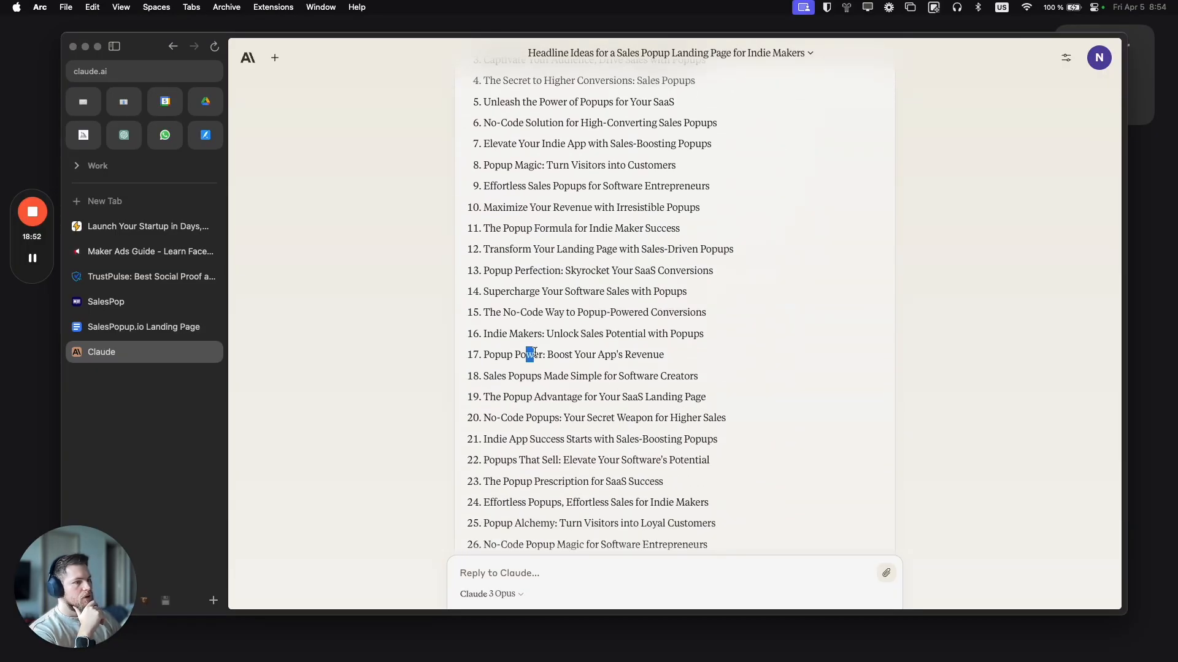
{"action": "scroll", "coordinate": [544, 356], "scroll_direction": "down", "scroll_amount": 1}
{"action": "scroll", "coordinate": [541, 345], "scroll_direction": "down", "scroll_amount": 1}
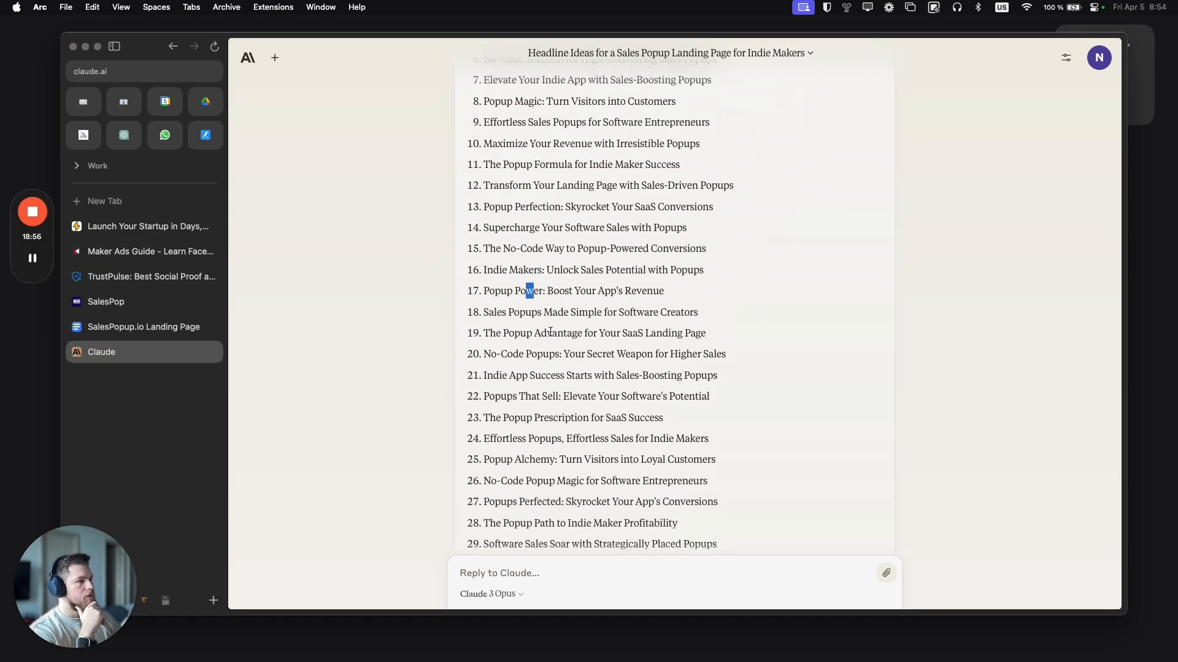
{"action": "left_click_drag", "start_coordinate": [494, 348], "coordinate": [584, 375]}
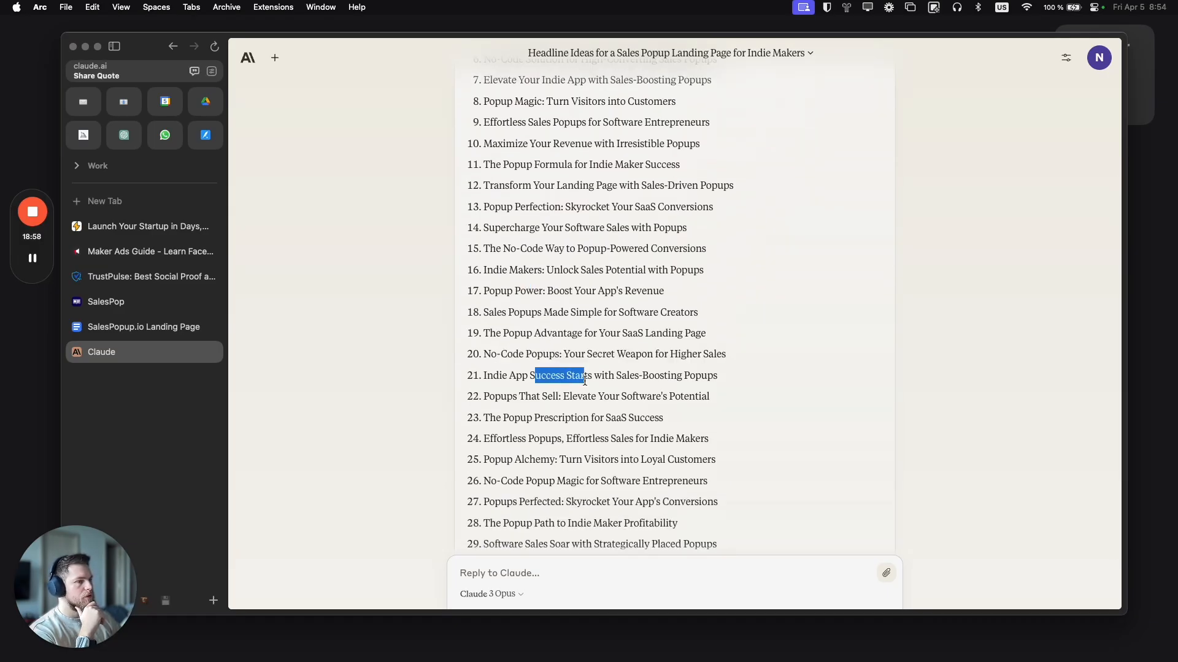
{"action": "scroll", "coordinate": [532, 395], "scroll_direction": "down", "scroll_amount": 1}
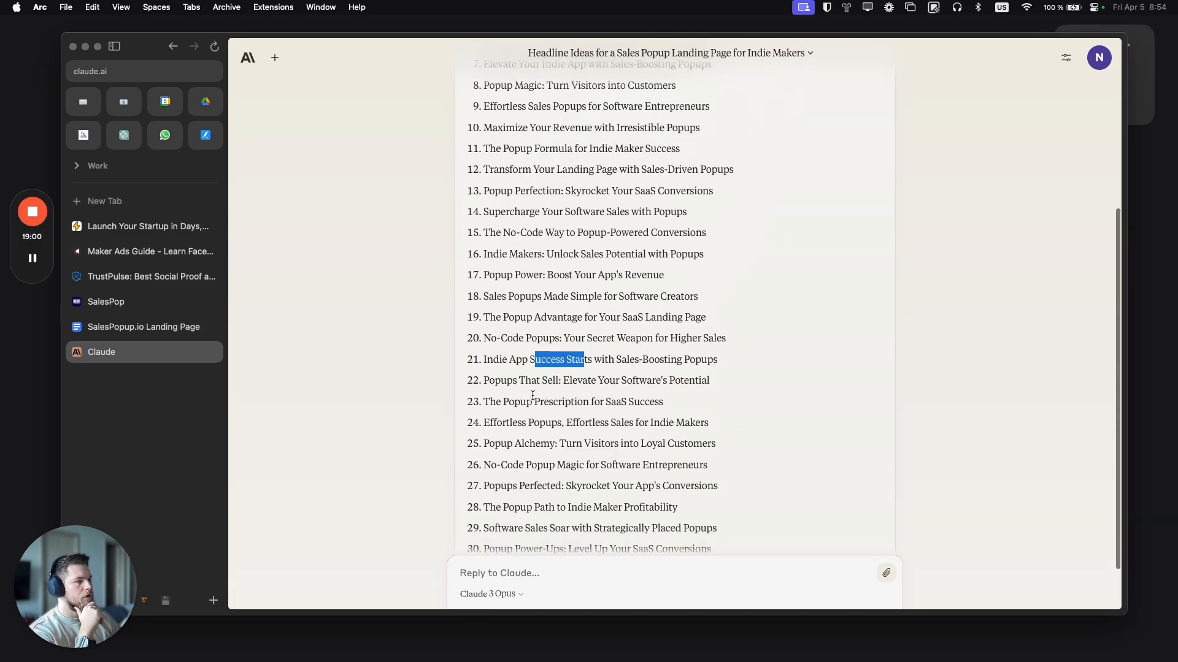
{"action": "left_click_drag", "start_coordinate": [508, 388], "coordinate": [540, 390]}
{"action": "scroll", "coordinate": [543, 399], "scroll_direction": "down", "scroll_amount": 1}
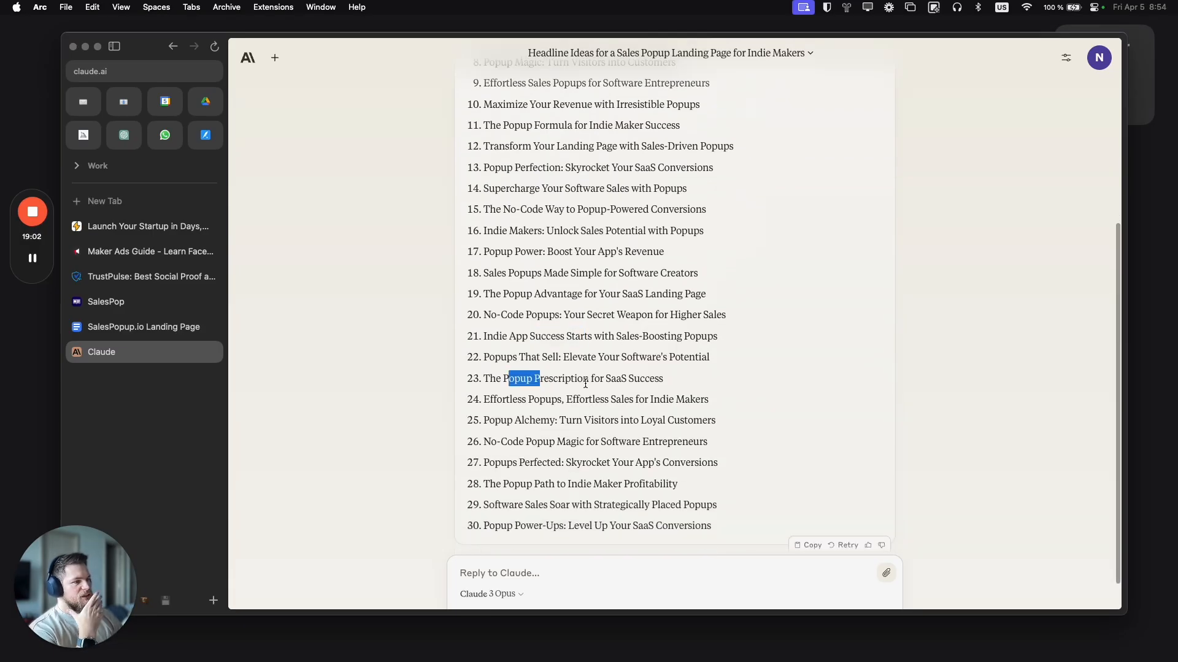
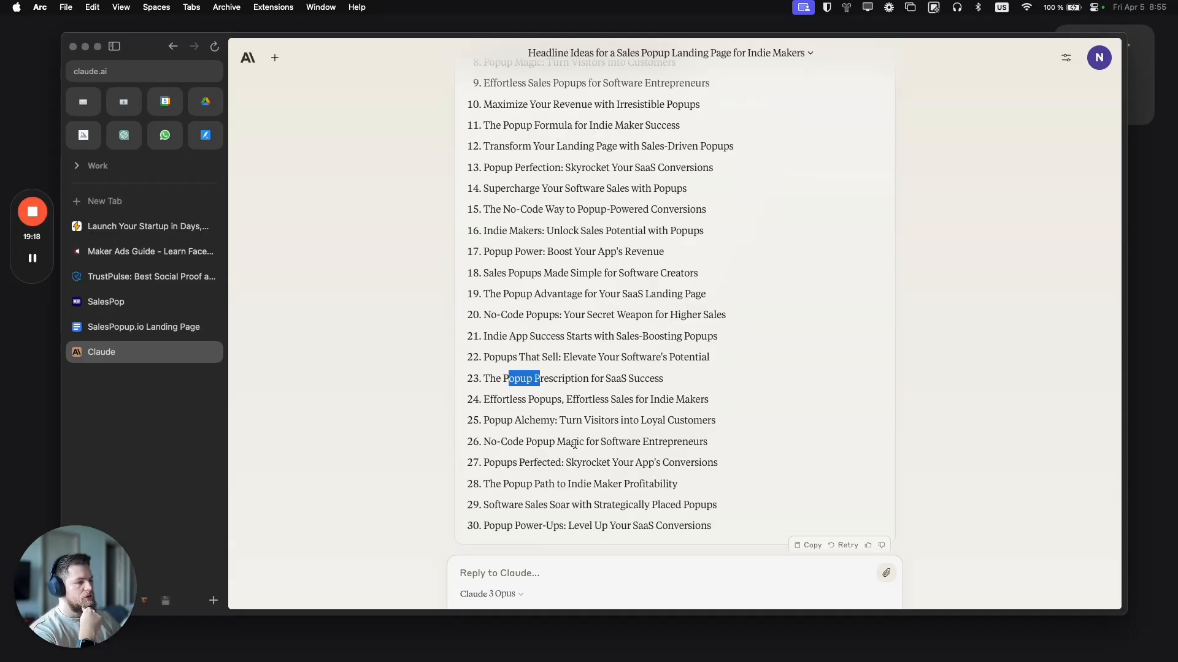
Step: Copy the full headline-ideas prompt from this chat into the message box of a new Claude chat
{"action": "scroll", "coordinate": [810, 496], "scroll_direction": "up", "scroll_amount": 5}
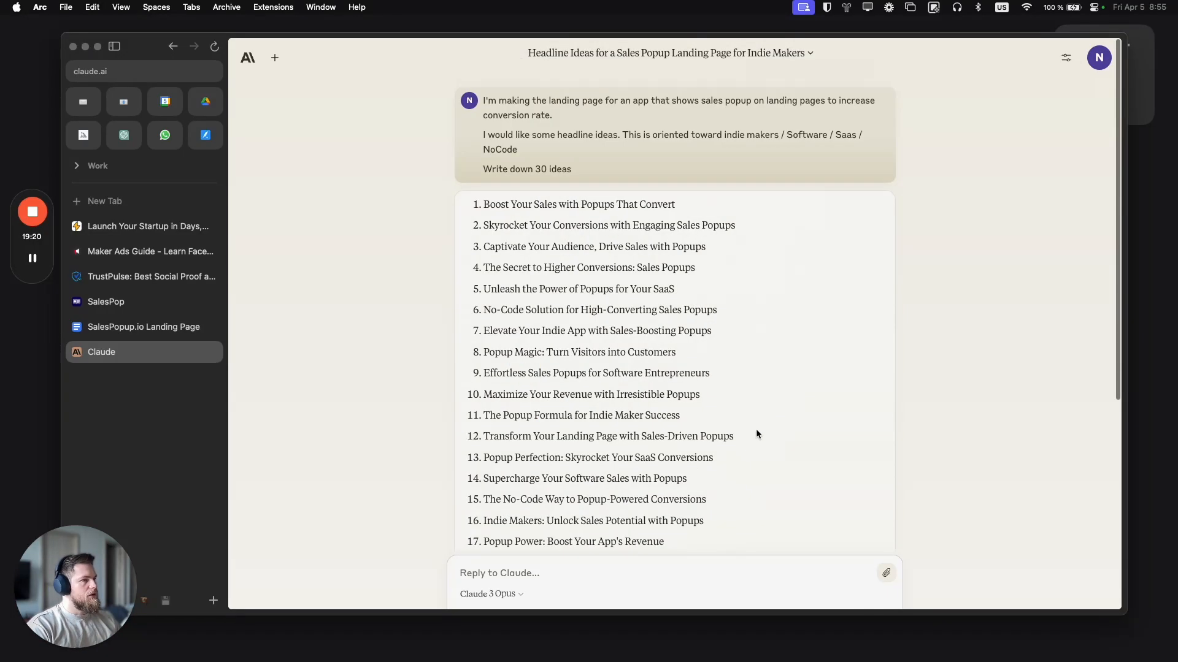
{"action": "left_click_drag", "start_coordinate": [578, 161], "coordinate": [482, 100]}
{"action": "key", "text": "super+c"}
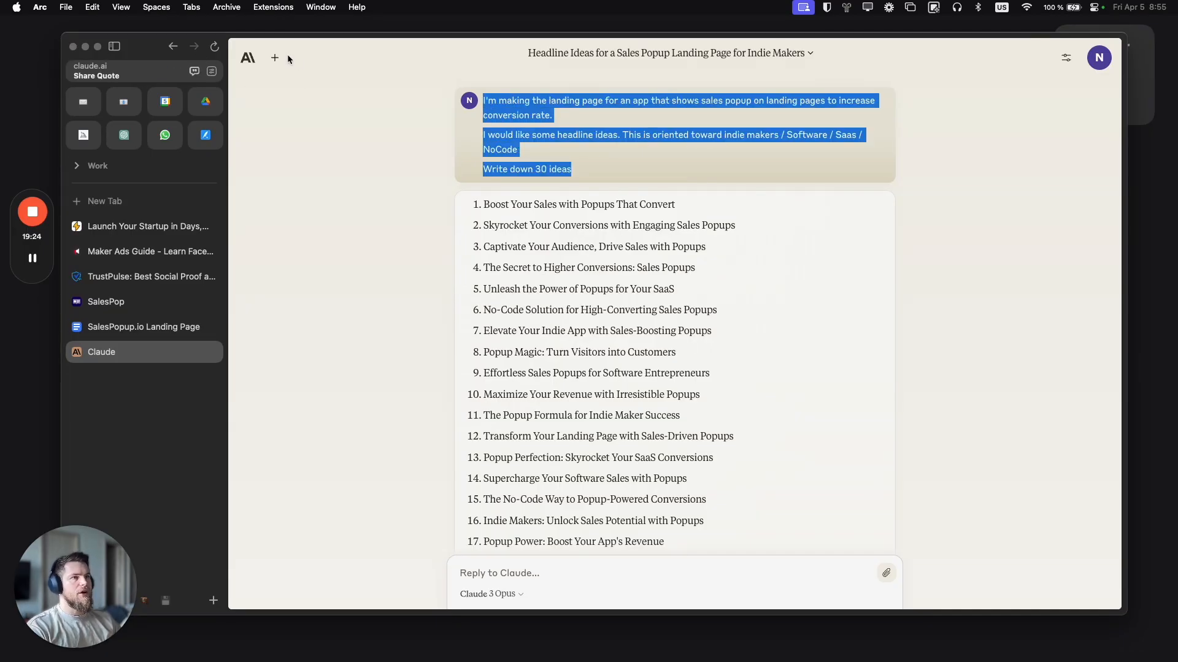
{"action": "left_click", "coordinate": [274, 57]}
{"action": "key", "text": "super+v"}
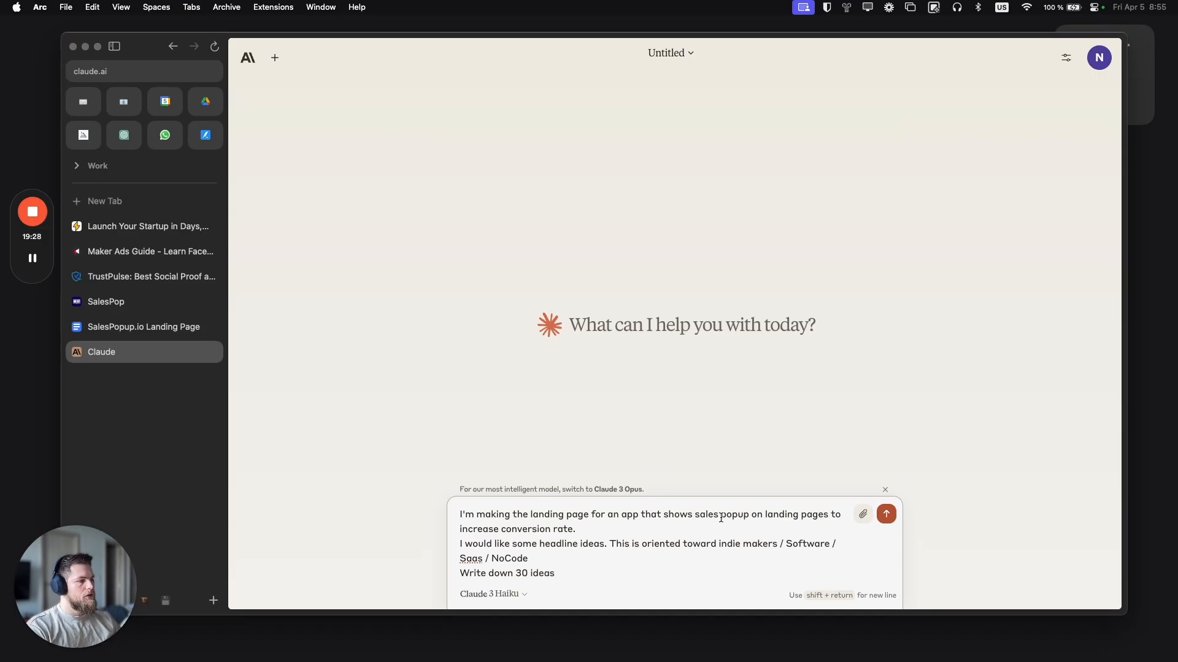
Step: Insert "recent" before "sales popup" and "(on the bottom left)" after "landing pages" in the prompt
{"action": "left_click", "coordinate": [695, 514]}
{"action": "type", "text": "recent"}
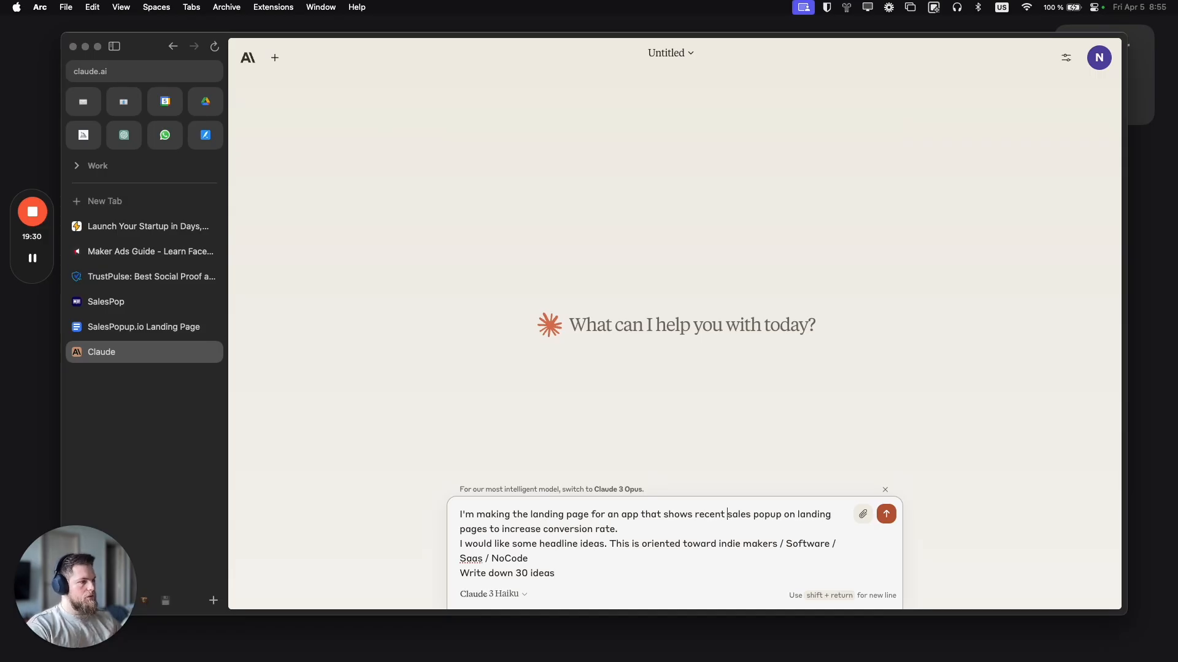
{"action": "left_click", "coordinate": [797, 516]}
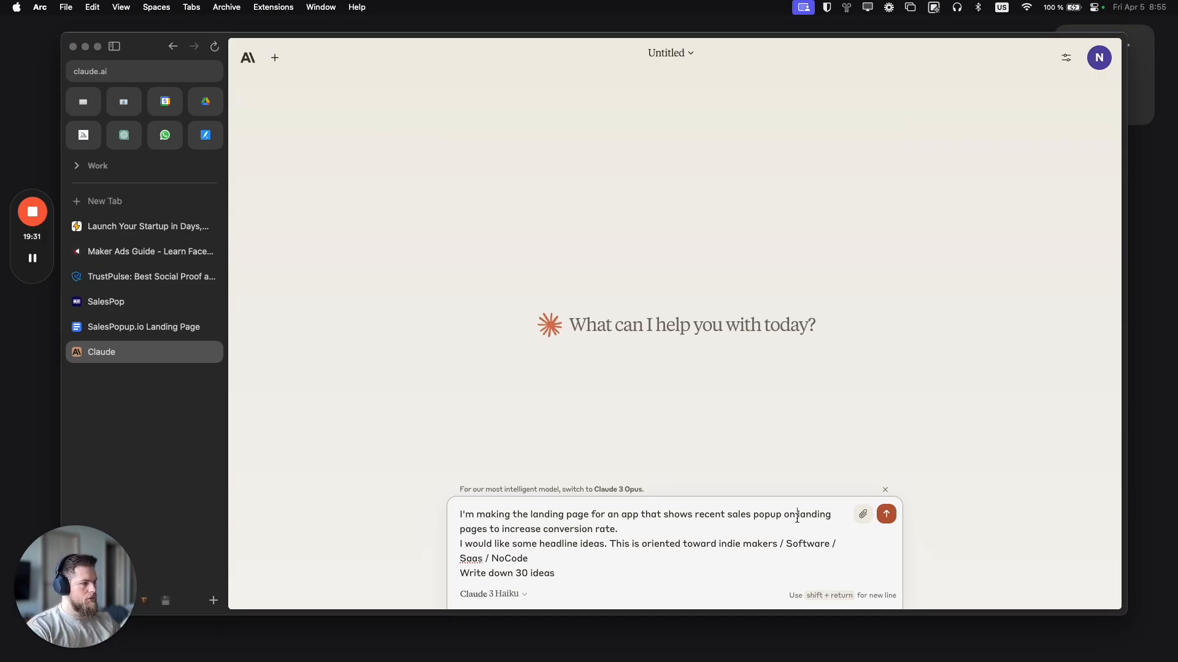
{"action": "left_click", "coordinate": [489, 529]}
{"action": "type", "text": "()"}
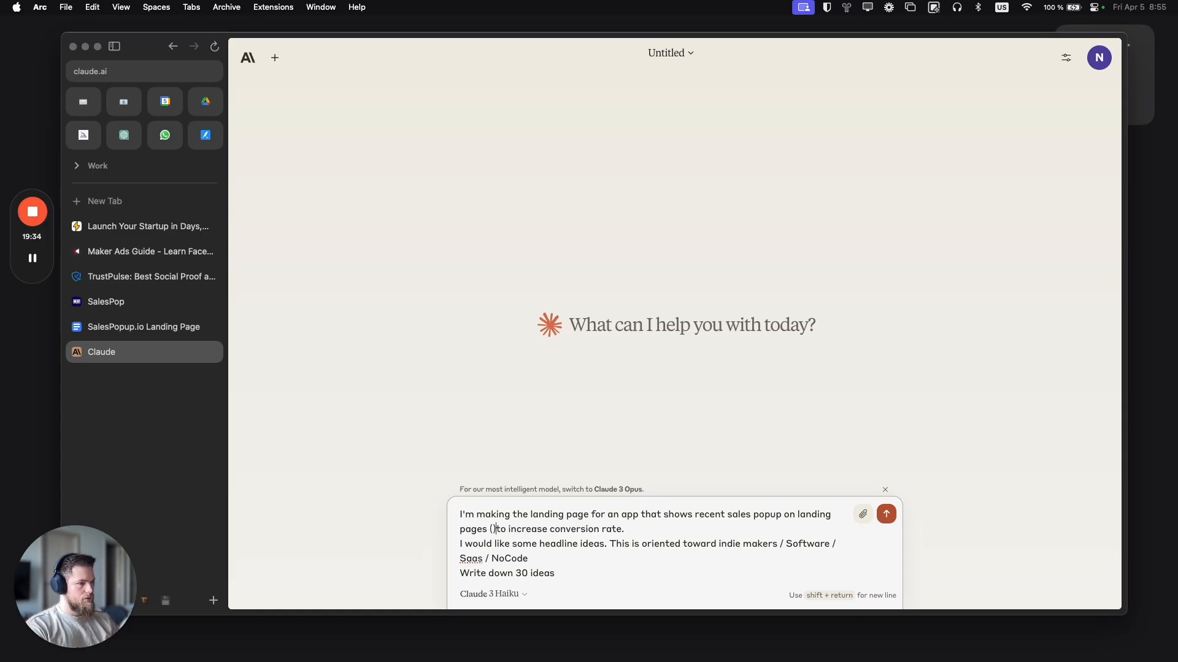
{"action": "key", "text": "Left"}
{"action": "key", "text": "Left"}
{"action": "type", "text": "on the b"}
{"action": "type", "text": "ottom rig"}
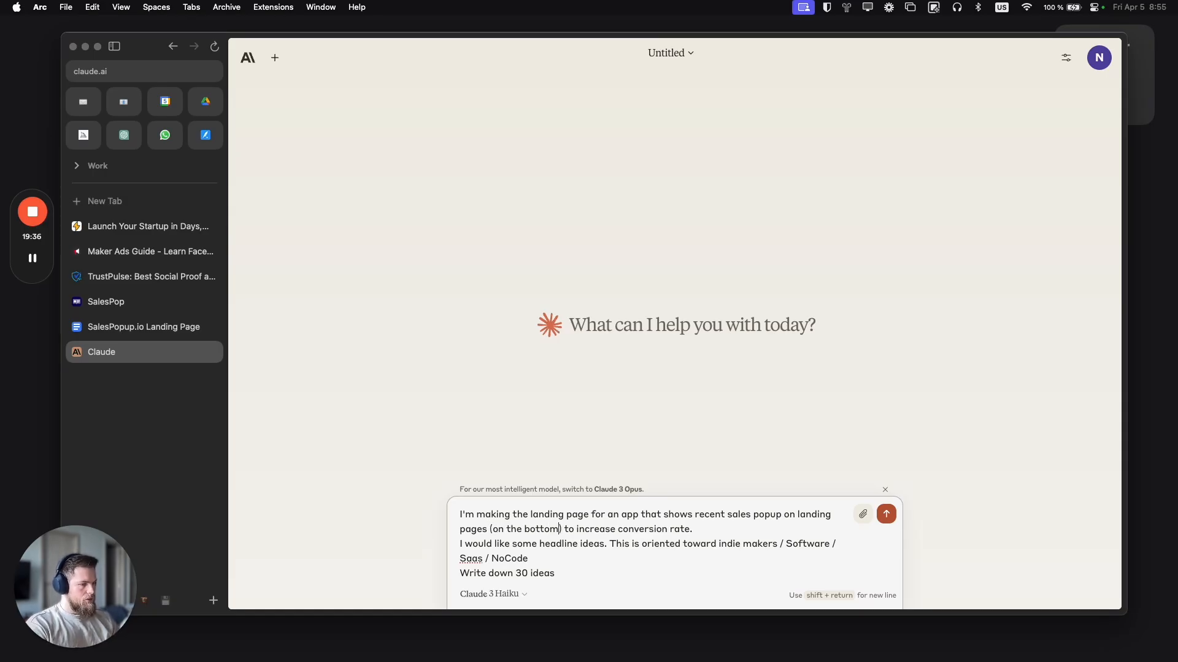
{"action": "key", "text": "BackSpace"}
{"action": "key", "text": "BackSpace"}
{"action": "key", "text": "BackSpace"}
{"action": "key", "text": "BackSpace"}
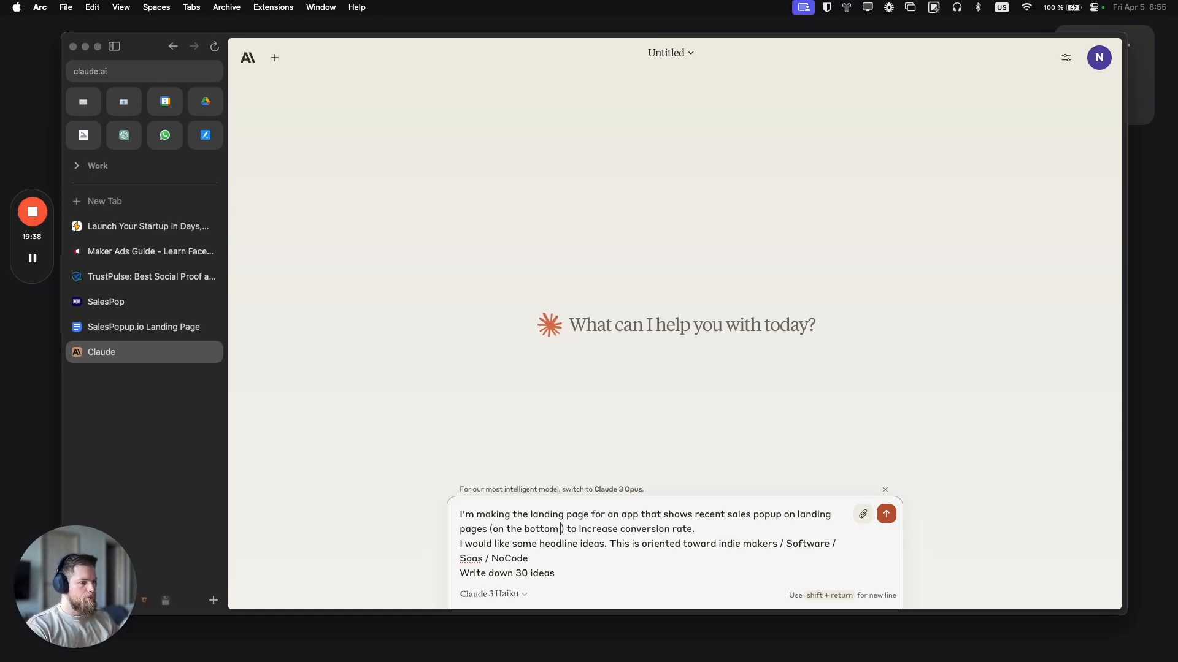
{"action": "type", "text": "left"}
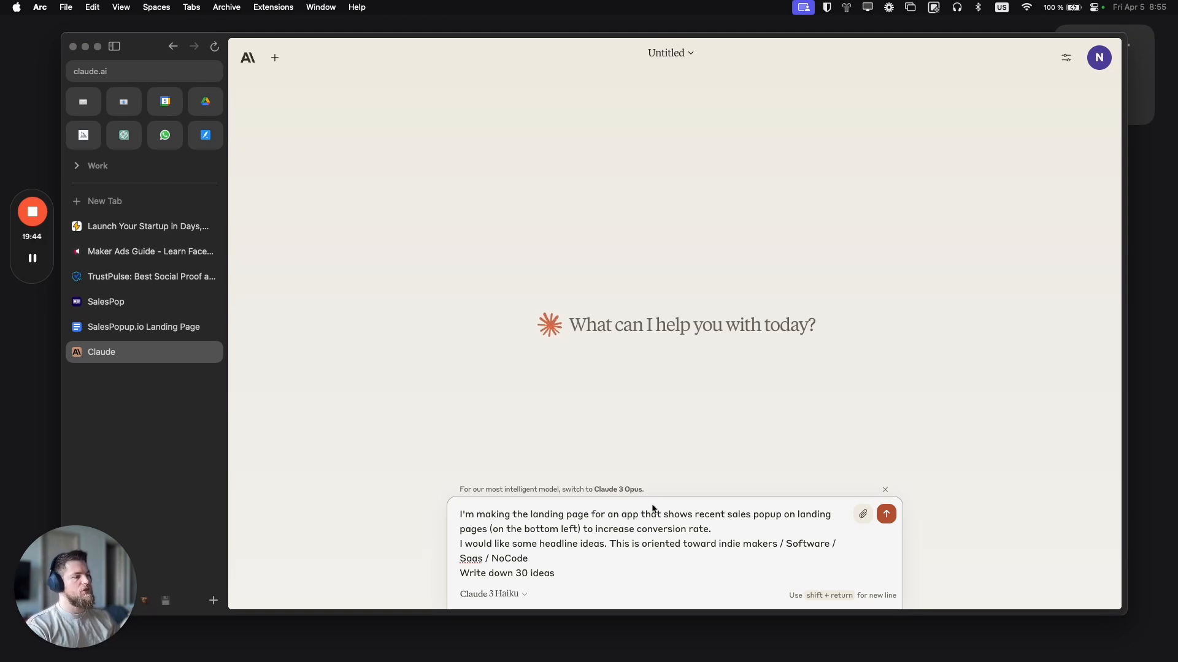
Step: Replace the word "popup" in the prompt's first sentence with "notifications"
{"action": "double_click", "coordinate": [766, 516]}
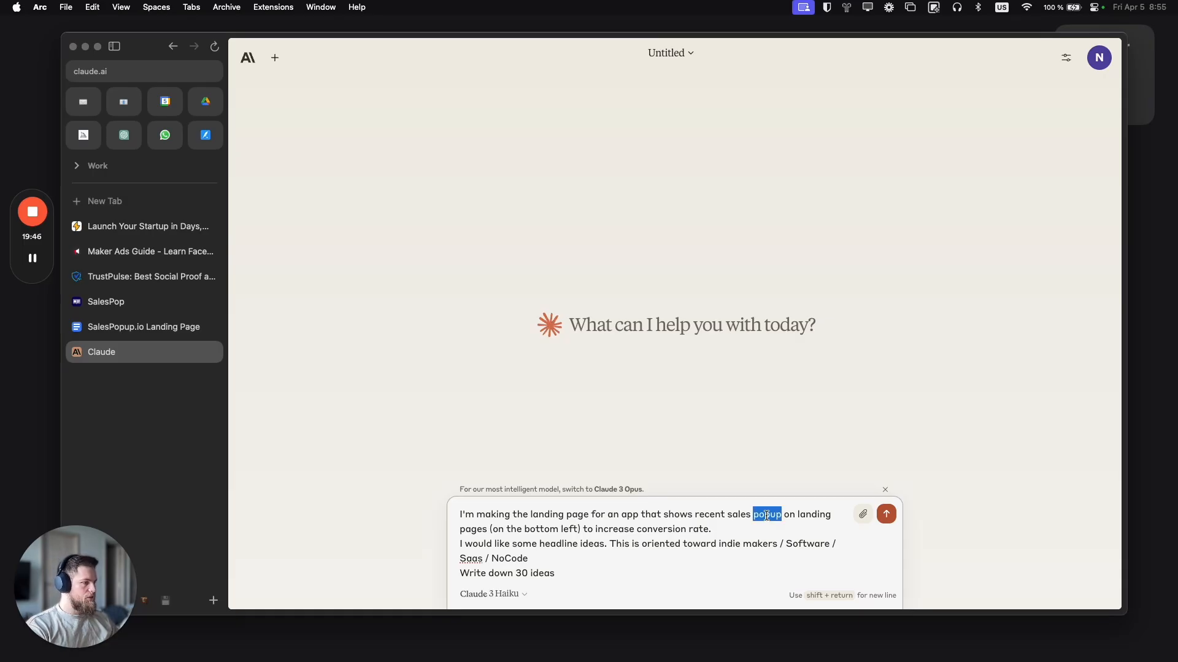
{"action": "key", "text": "BackSpace"}
{"action": "type", "text": "notifications"}
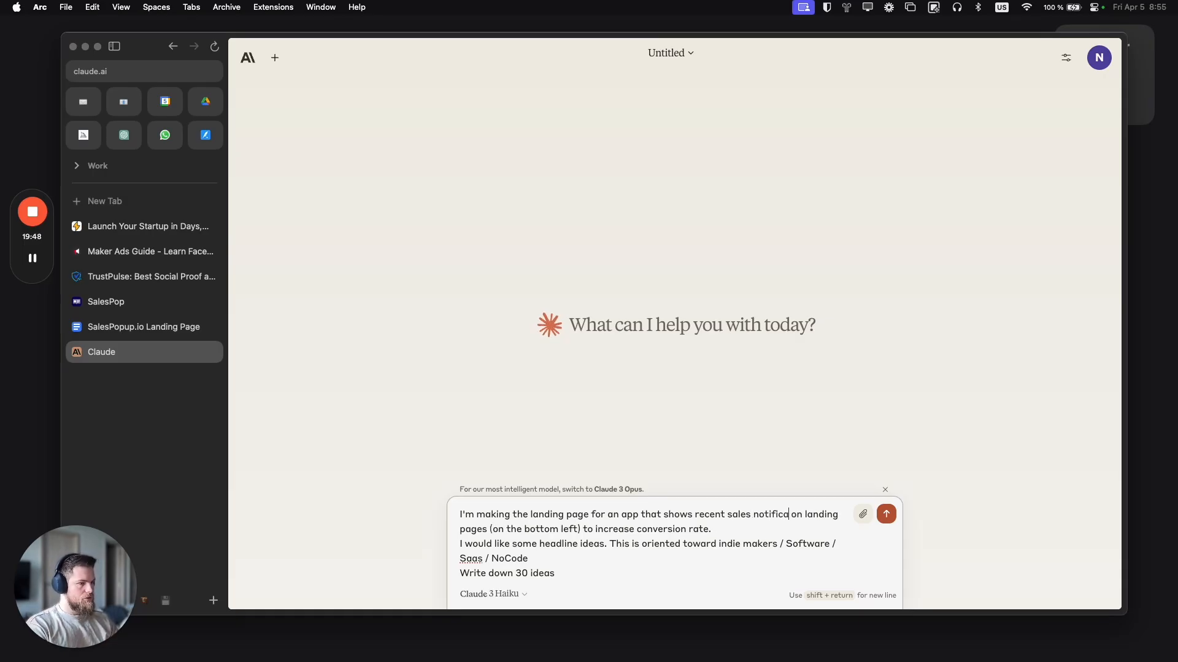
Step: Add "The app is called SalesPopup.io" after a blank line at the end of the prompt and send it
{"action": "key", "text": "shift+Return"}
{"action": "key", "text": "shift+Return"}
{"action": "type", "text": "Th"}
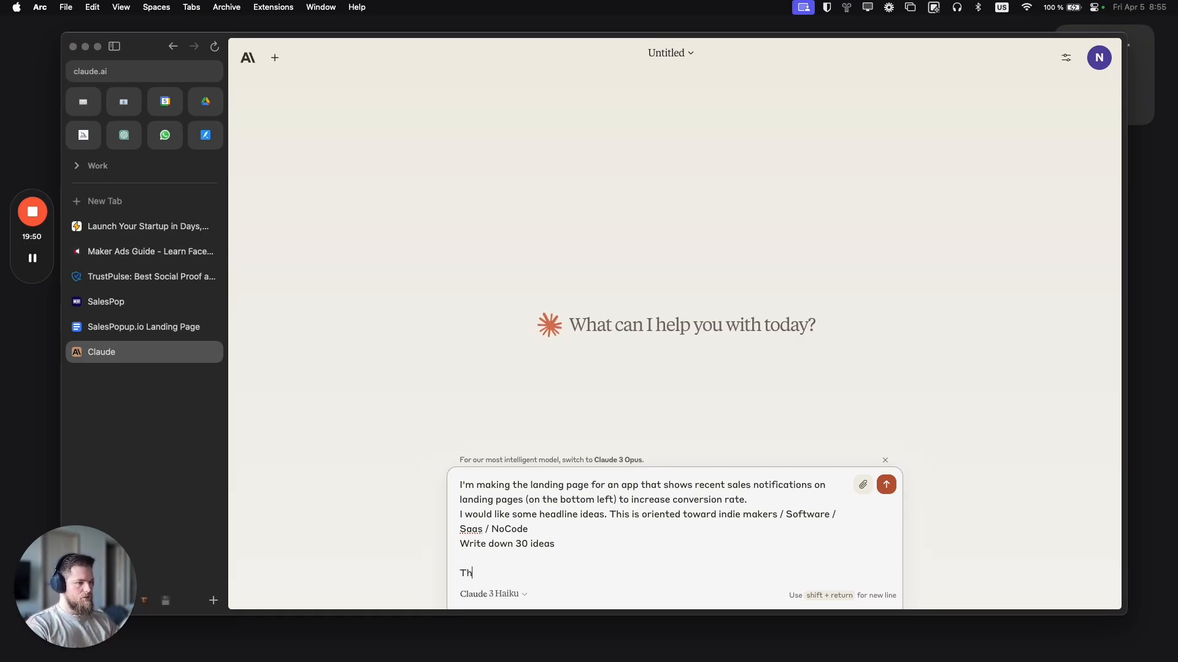
{"action": "type", "text": "e app is called"}
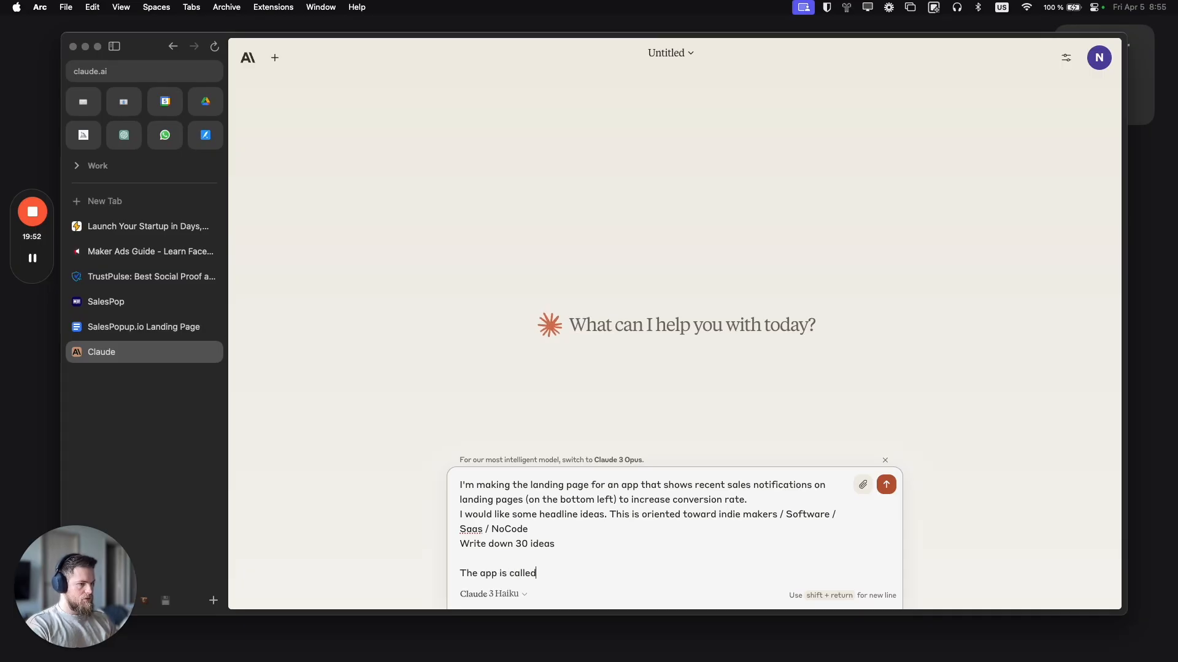
{"action": "type", "text": " SalesPopup.io"}
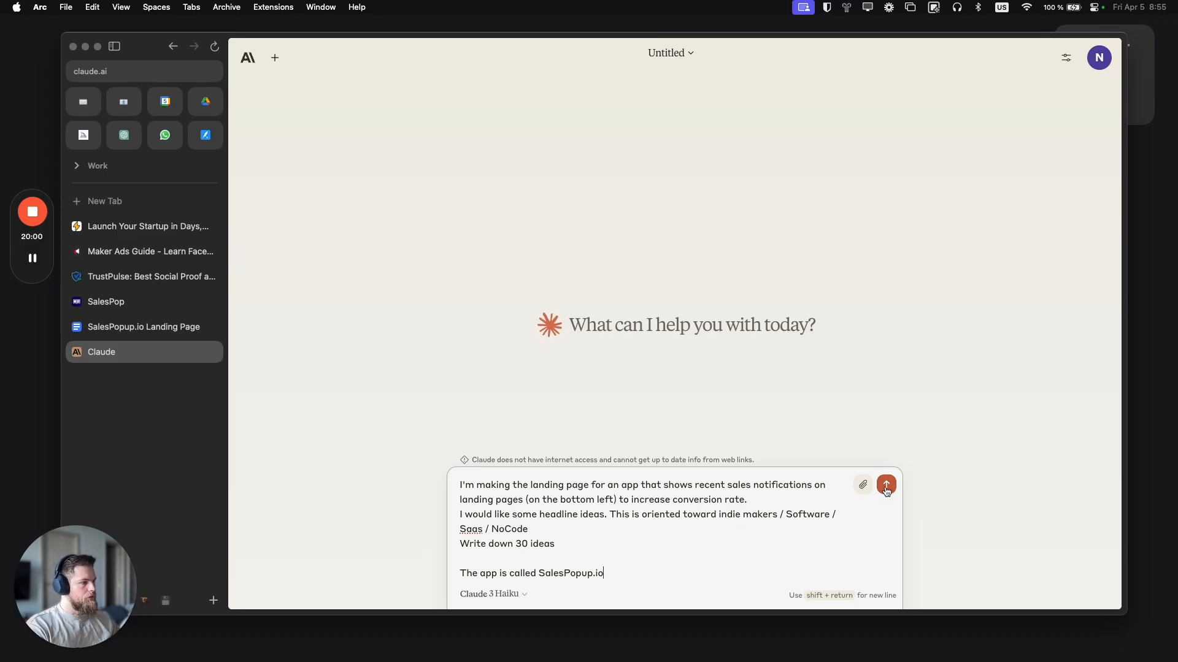
{"action": "key", "text": "Return"}
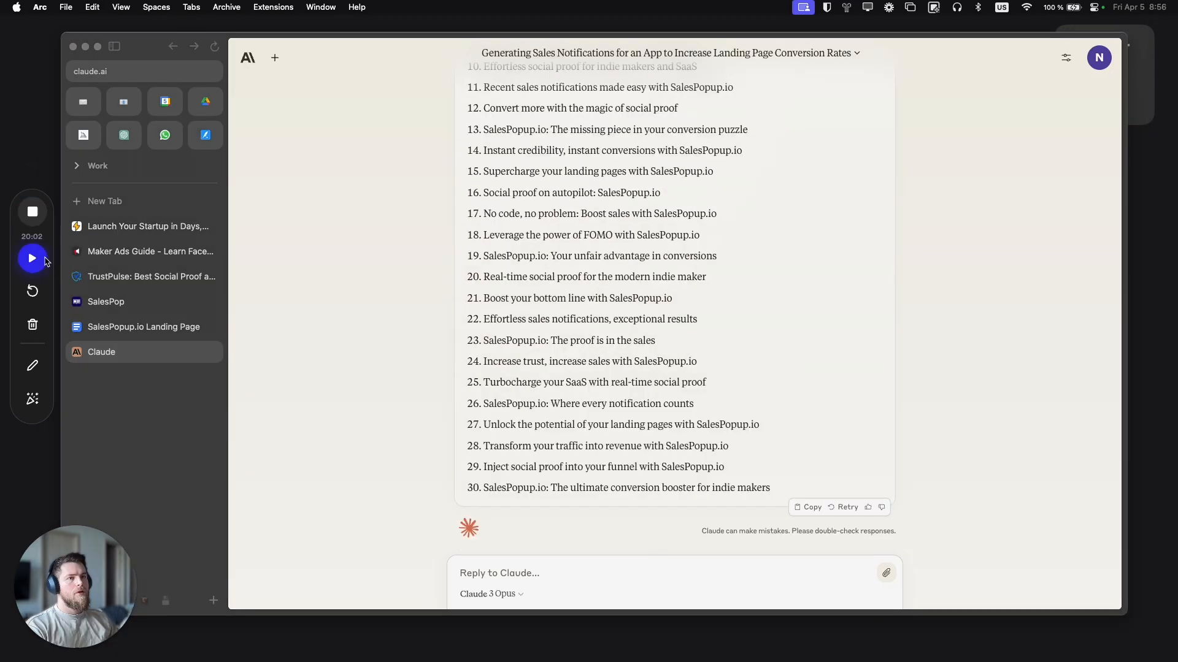
Step: Copy the first new idea, "Boost your conversions with real-time social proof", into the next empty Headlines bullet of the landing page document
{"action": "scroll", "coordinate": [591, 341], "scroll_direction": "up", "scroll_amount": 8}
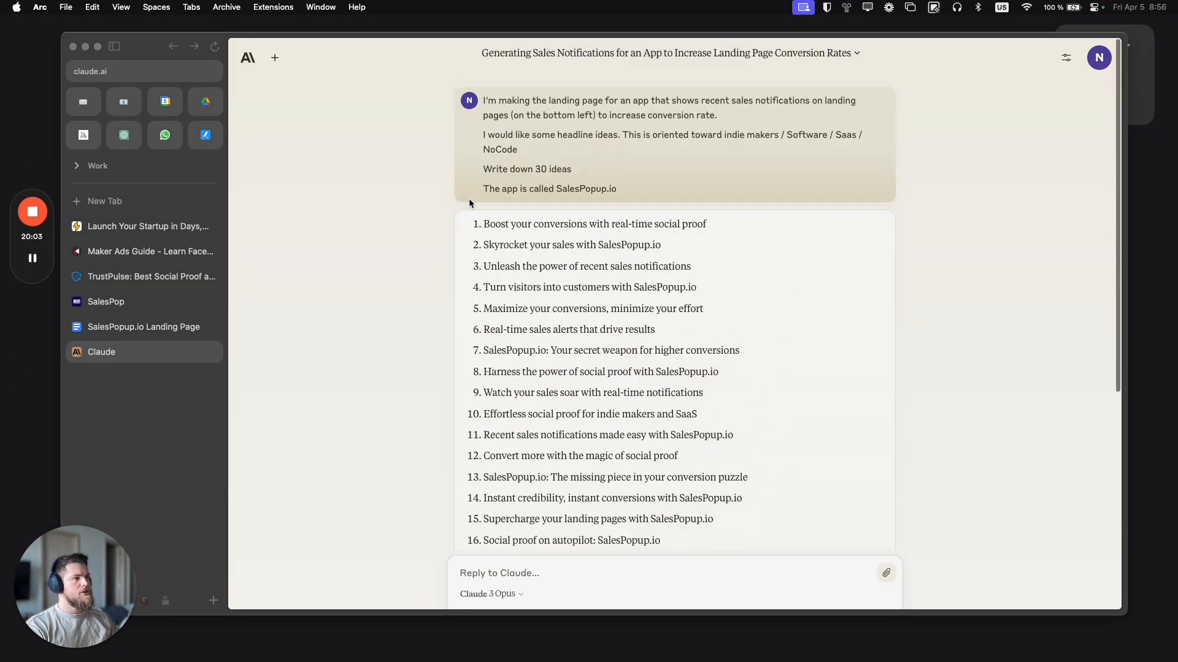
{"action": "triple_click", "coordinate": [554, 227]}
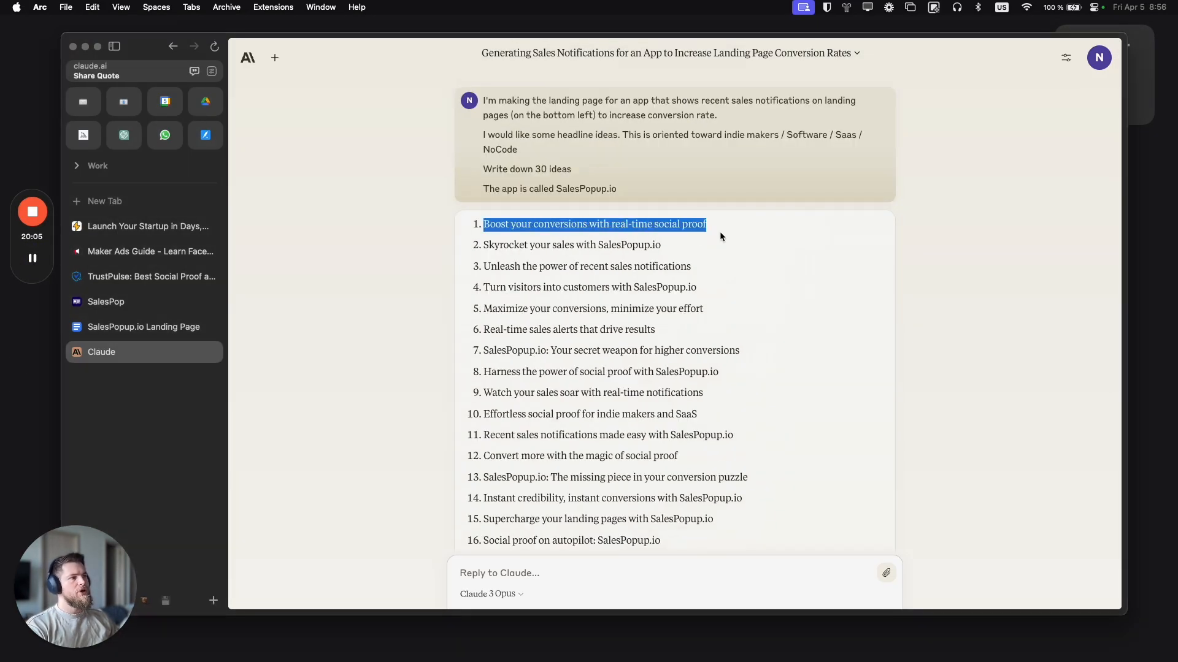
{"action": "key", "text": "super+c"}
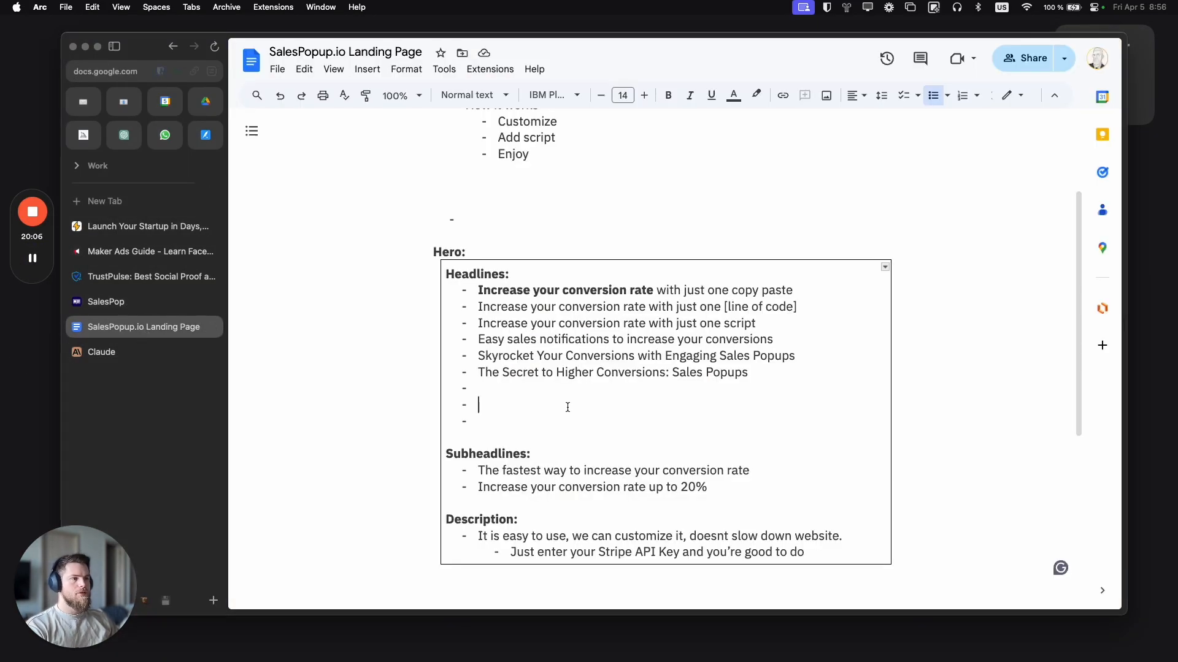
{"action": "left_click", "coordinate": [517, 388]}
{"action": "key", "text": "super+v"}
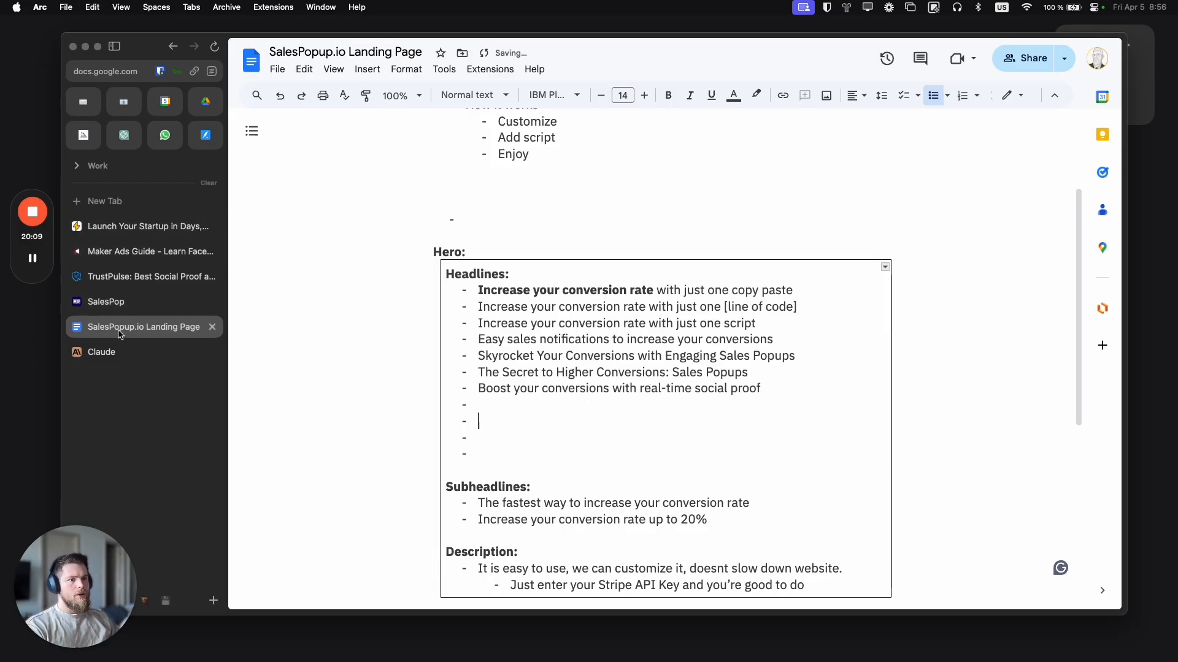
Step: Copy Claude's third new idea, "Unleash the power of recent sales notifications", into the Headlines list and remove the empty bullet above it
{"action": "left_click", "coordinate": [102, 352]}
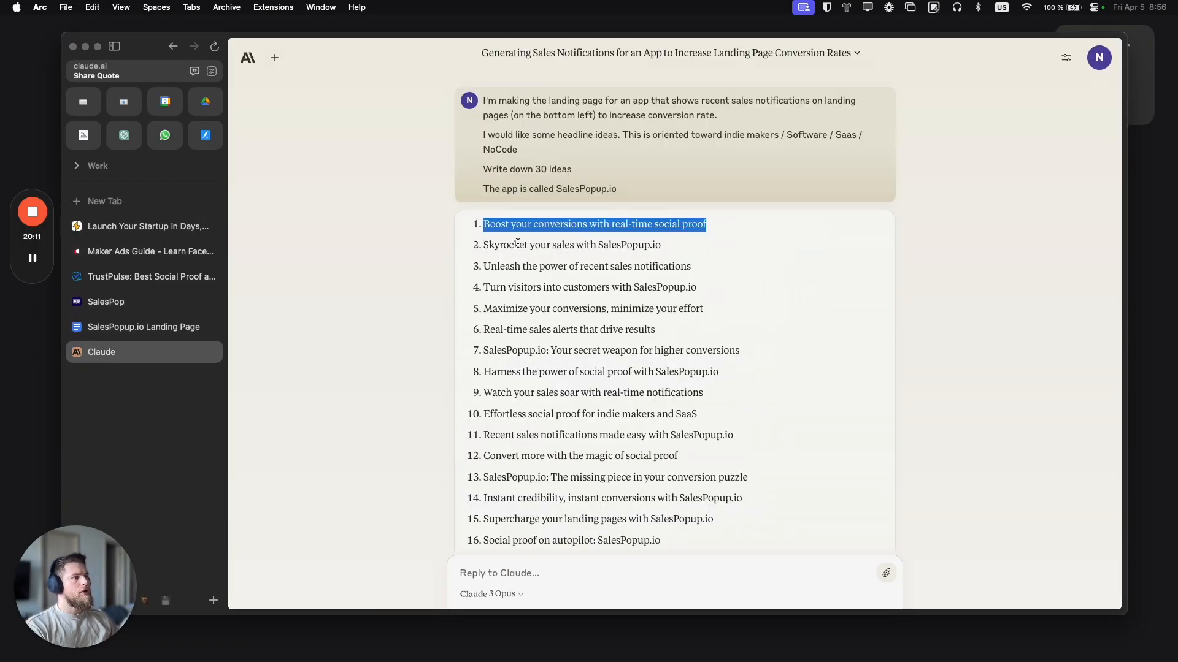
{"action": "scroll", "coordinate": [522, 237], "scroll_direction": "down", "scroll_amount": 2}
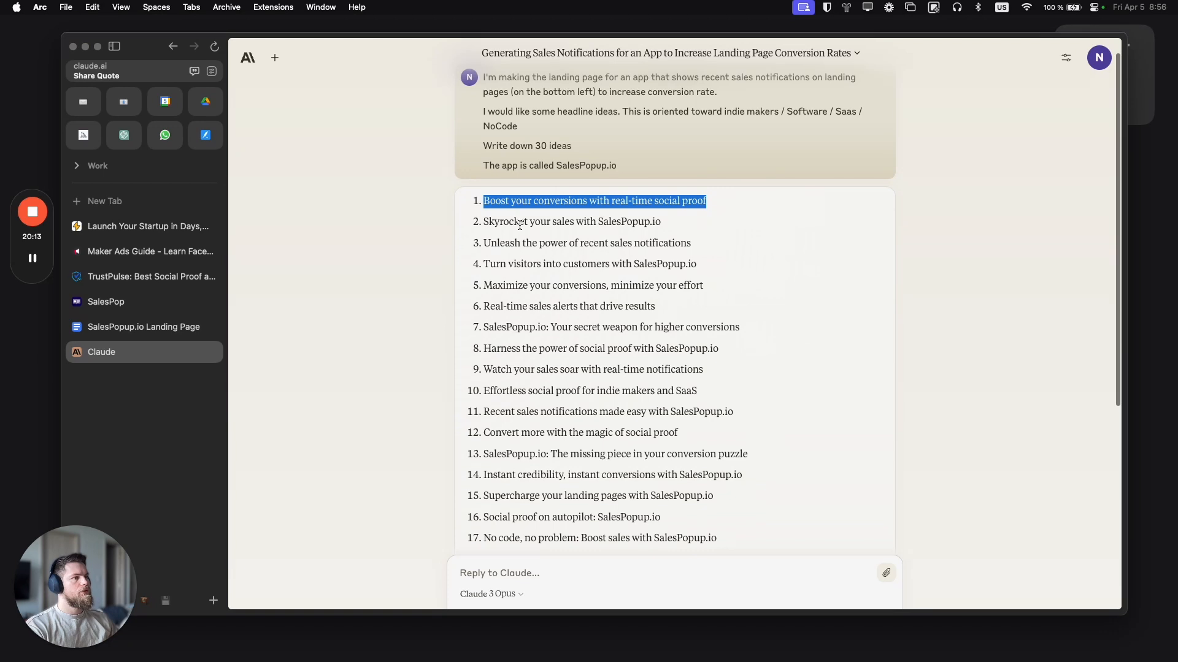
{"action": "left_click_drag", "start_coordinate": [500, 212], "coordinate": [558, 213]}
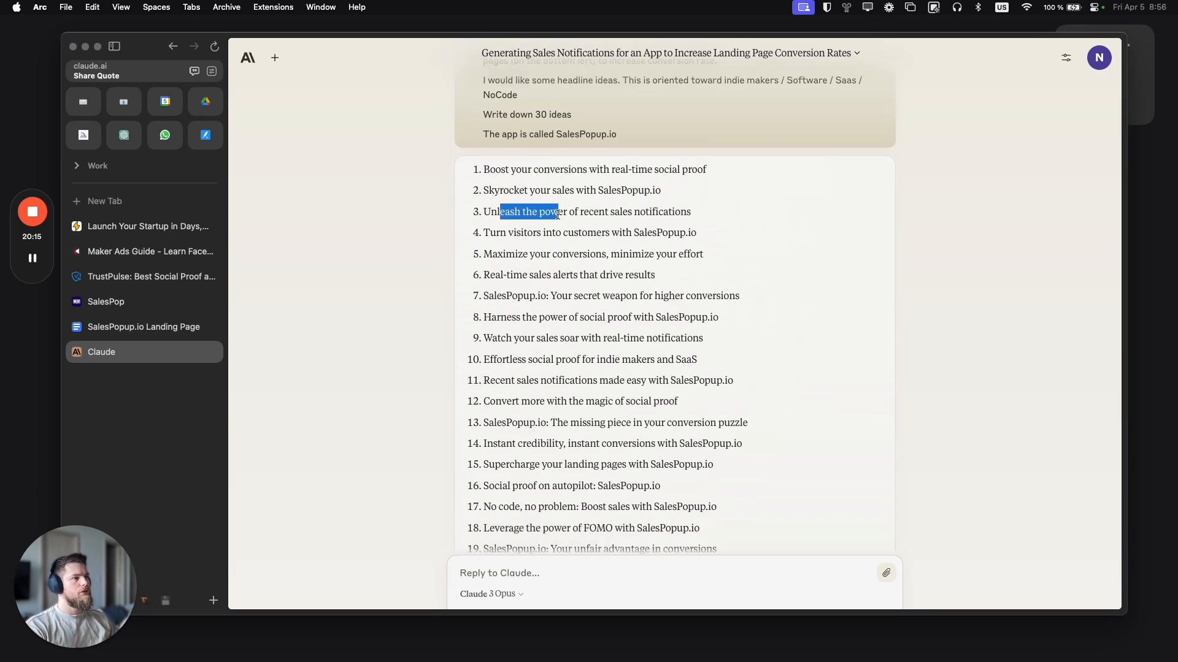
{"action": "triple_click", "coordinate": [571, 215]}
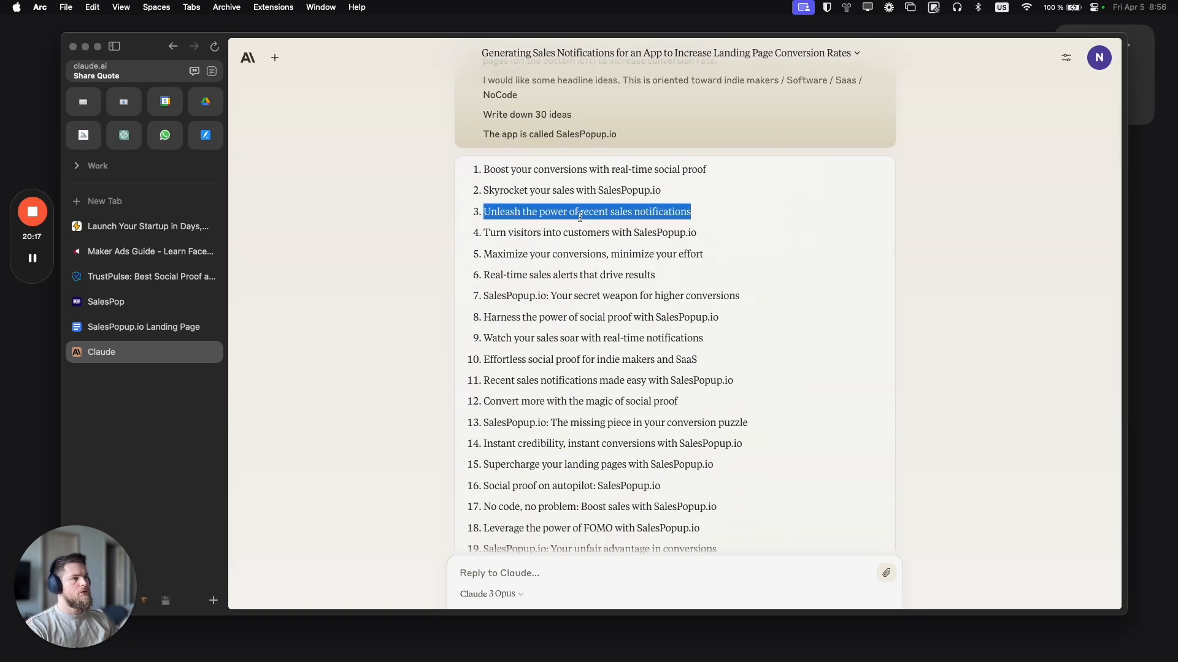
{"action": "key", "text": "super+c"}
{"action": "left_click", "coordinate": [144, 327]}
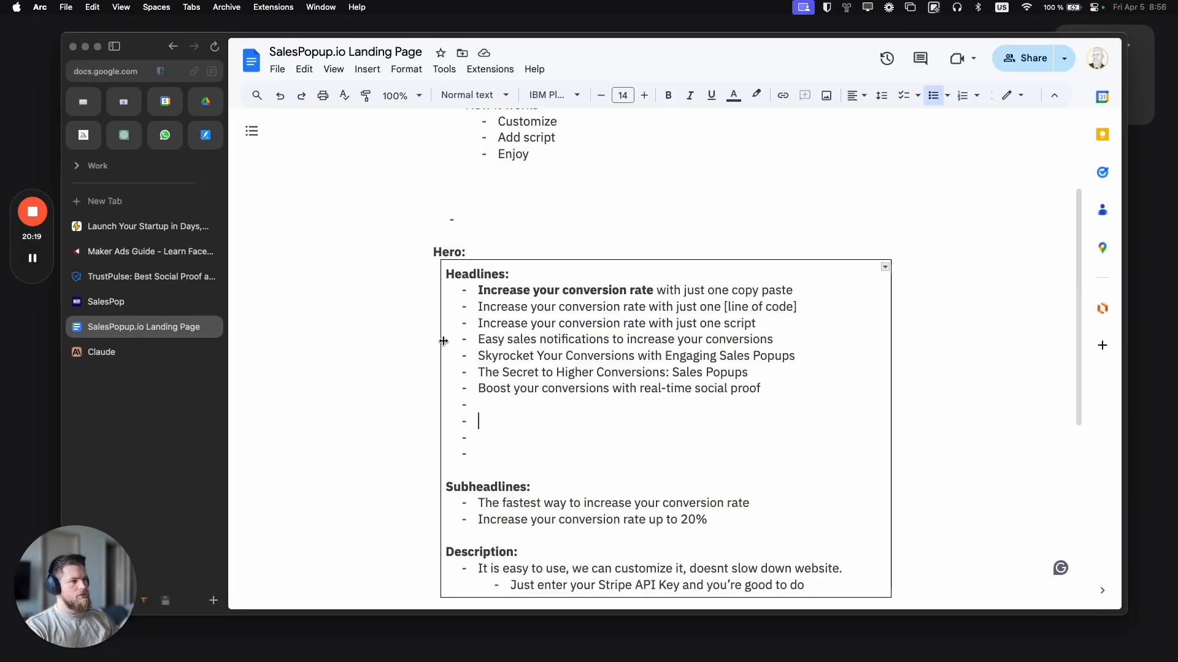
{"action": "key", "text": "super+v"}
{"action": "left_click", "coordinate": [498, 406]}
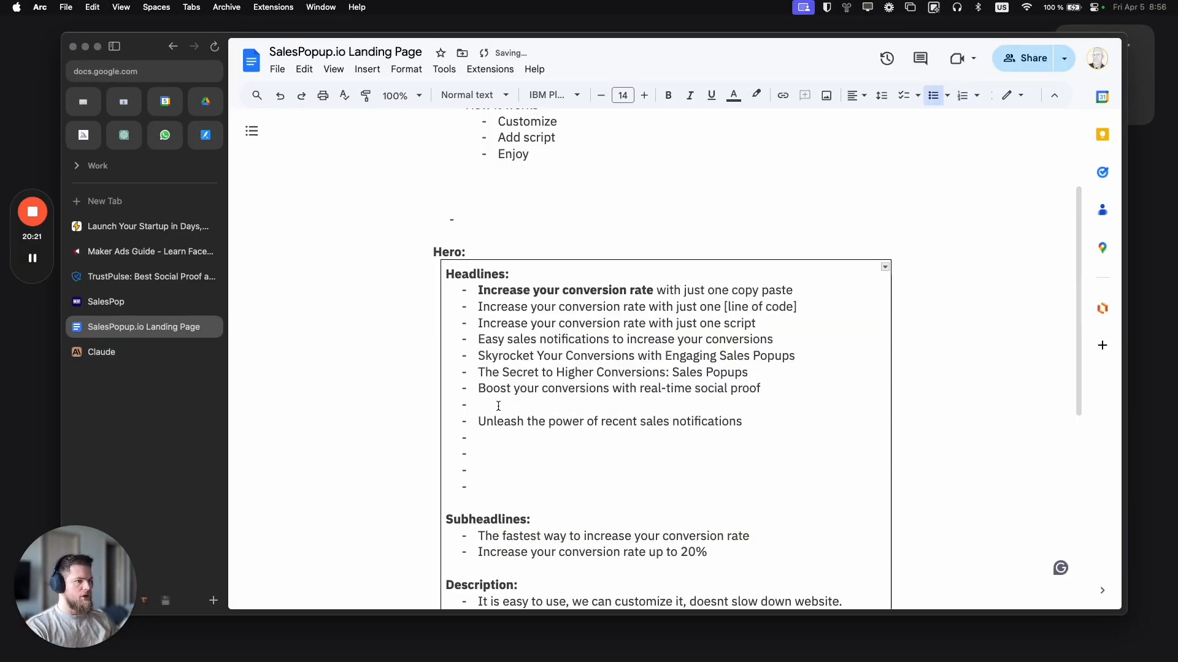
{"action": "key", "text": "BackSpace"}
{"action": "double_click", "coordinate": [498, 405]}
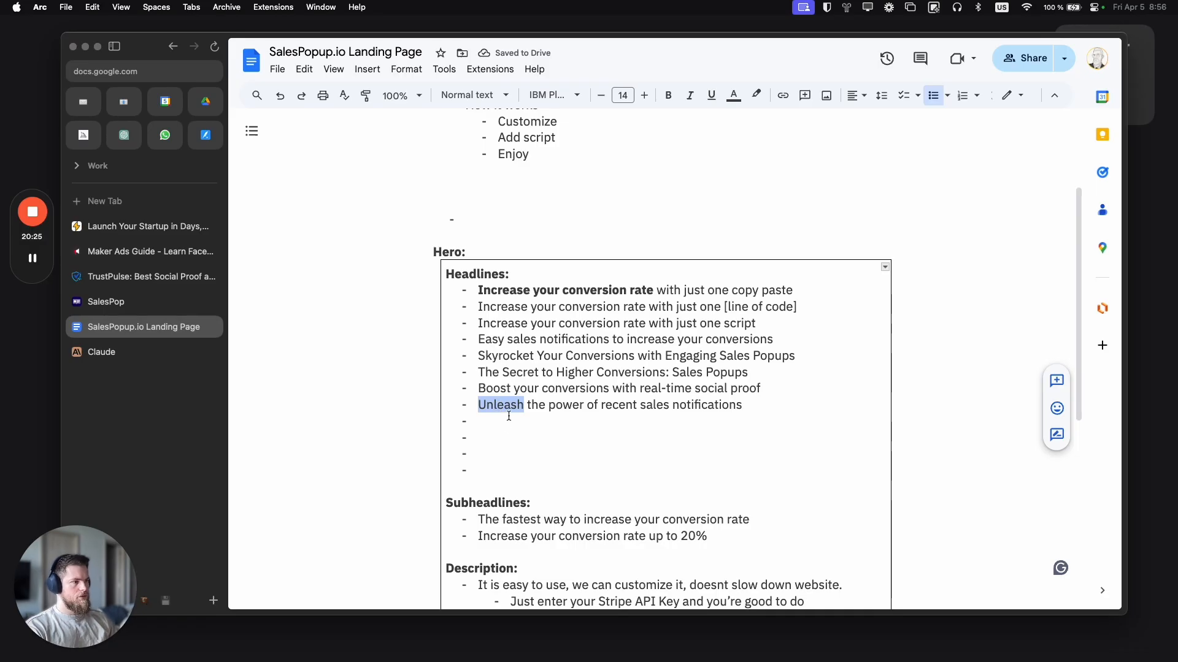
Step: Reword the last headline to "Boost your conversions with recent sales notifications", reusing the phrase from the headline above, and make it bold
{"action": "left_click_drag", "start_coordinate": [480, 389], "coordinate": [609, 391]}
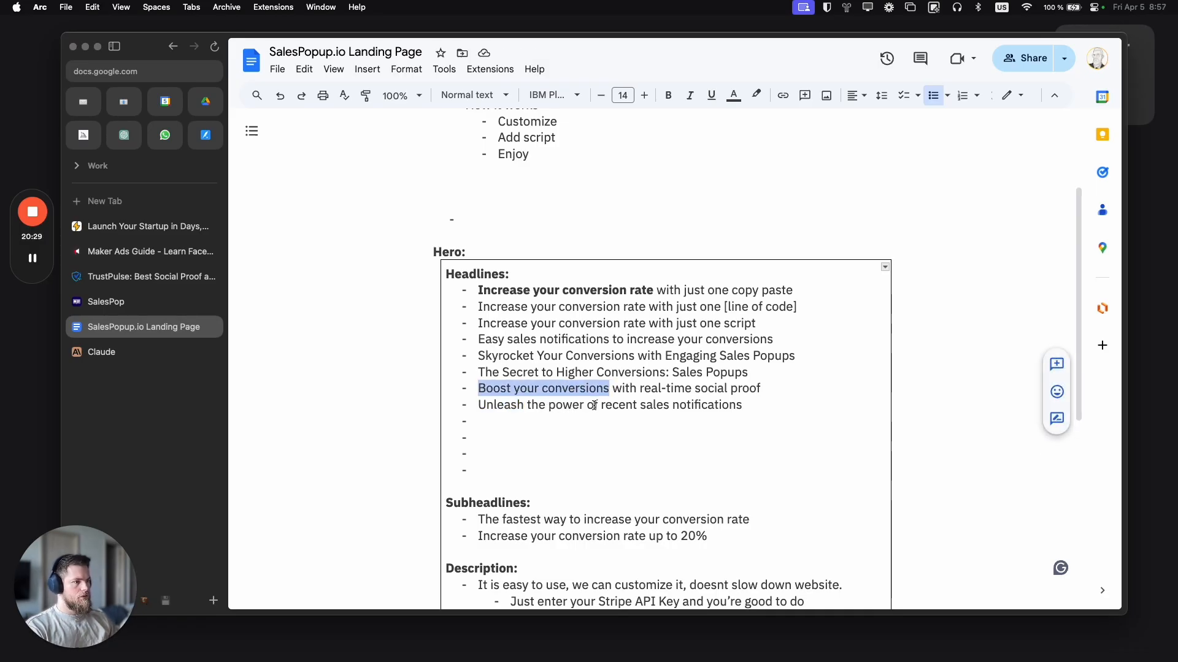
{"action": "left_click_drag", "start_coordinate": [601, 405], "coordinate": [477, 406]}
{"action": "key", "text": "cmd+v"}
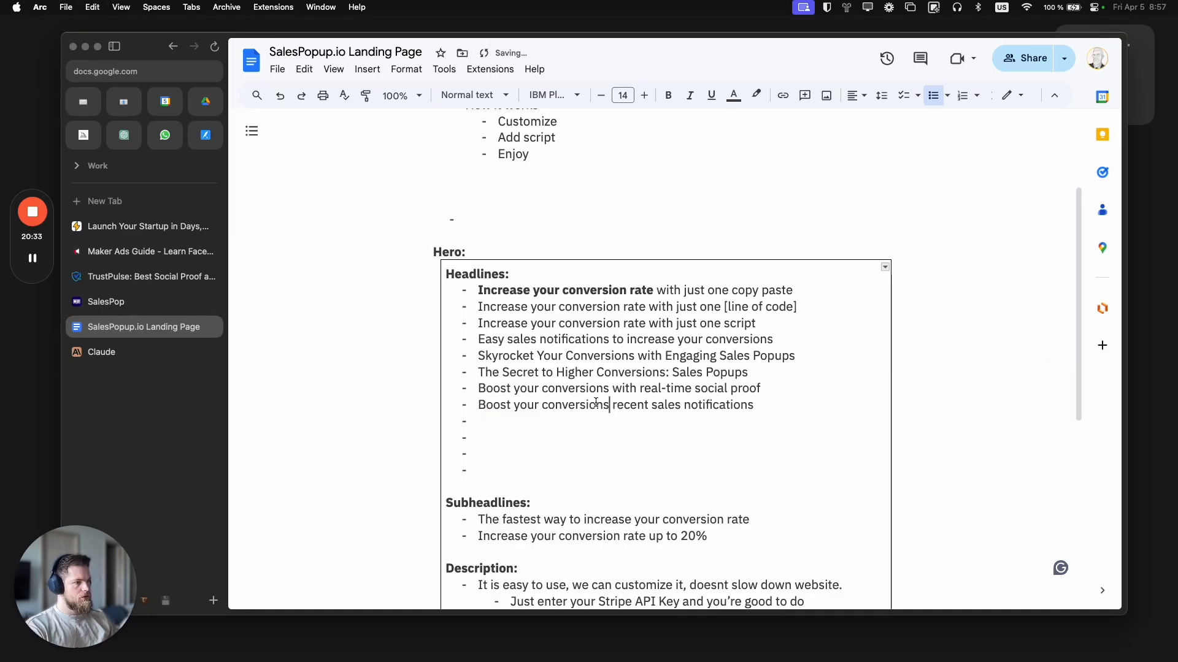
{"action": "type", "text": "with"}
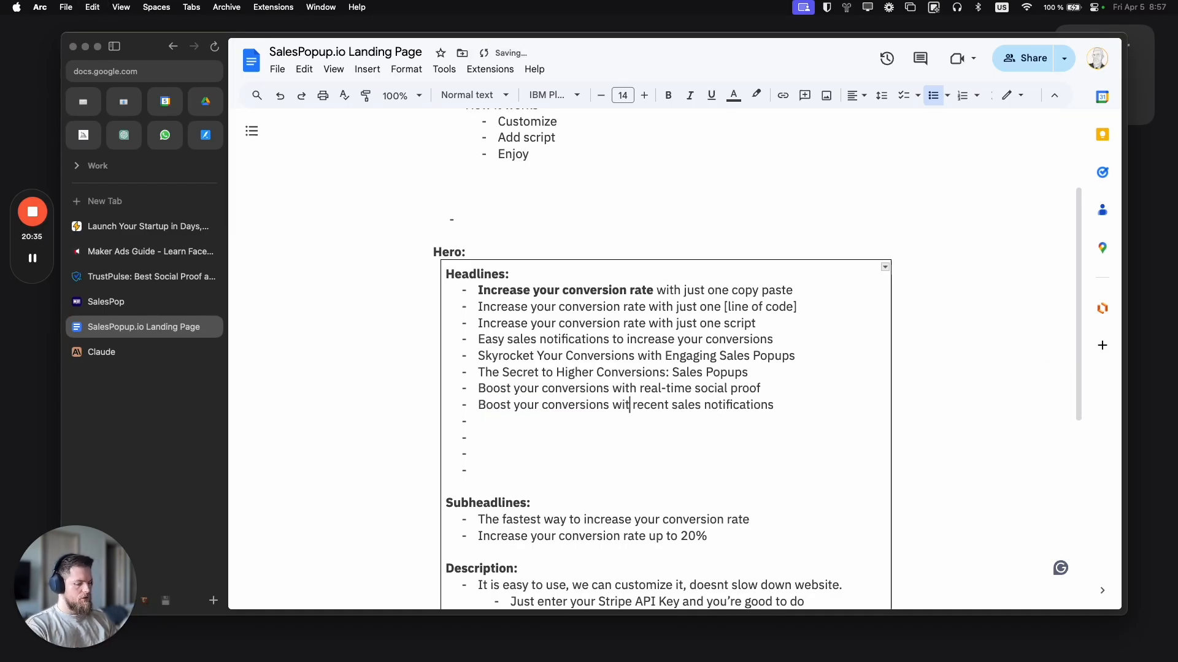
{"action": "double_click", "coordinate": [596, 403]}
{"action": "left_click", "coordinate": [596, 403]}
{"action": "triple_click", "coordinate": [595, 403]}
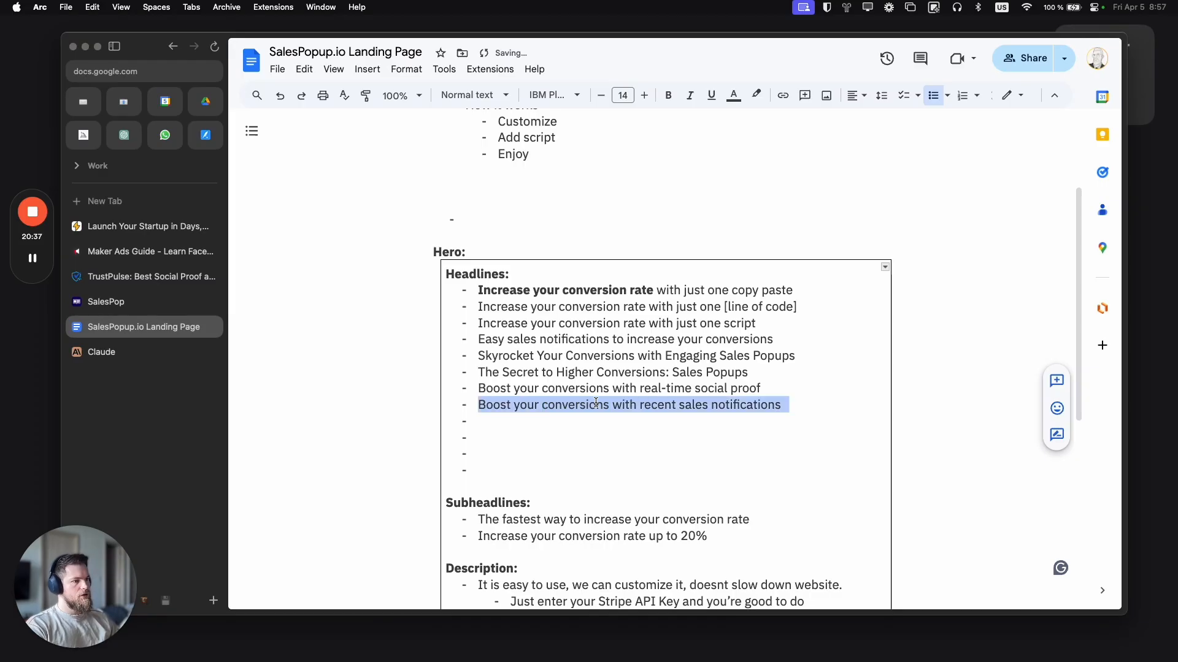
{"action": "key", "text": "cmd+b"}
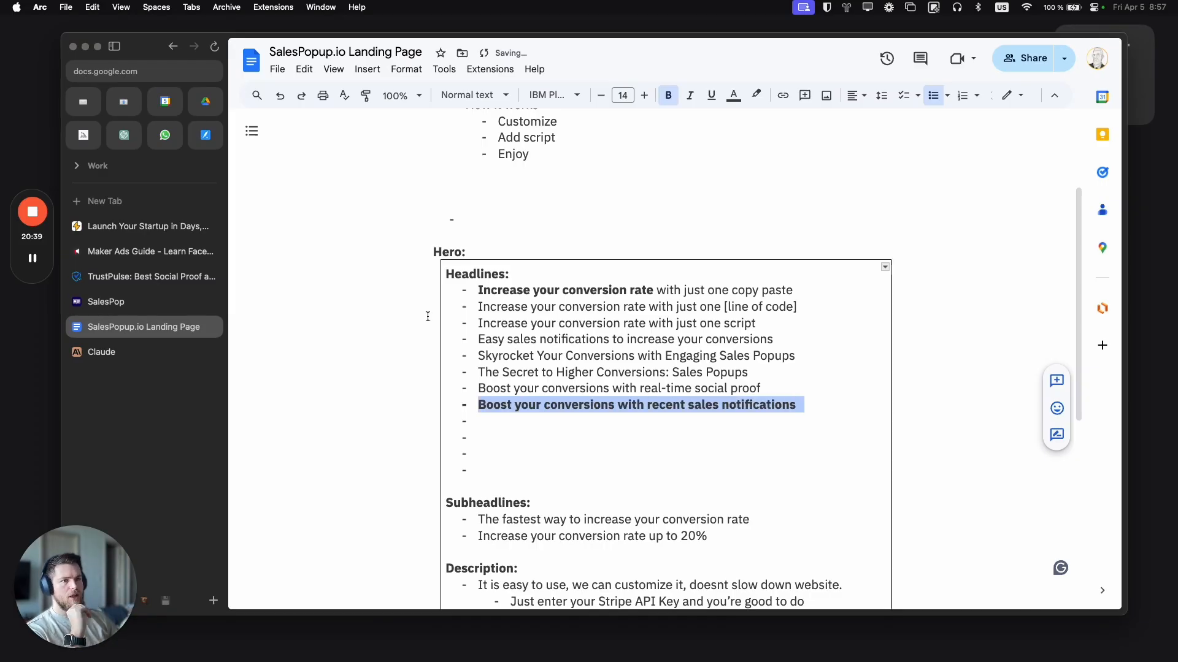
Step: Copy Claude's sixth idea, "Real-time sales alerts that drive results", into the next empty Headlines bullet of the landing page document
{"action": "left_click", "coordinate": [101, 352]}
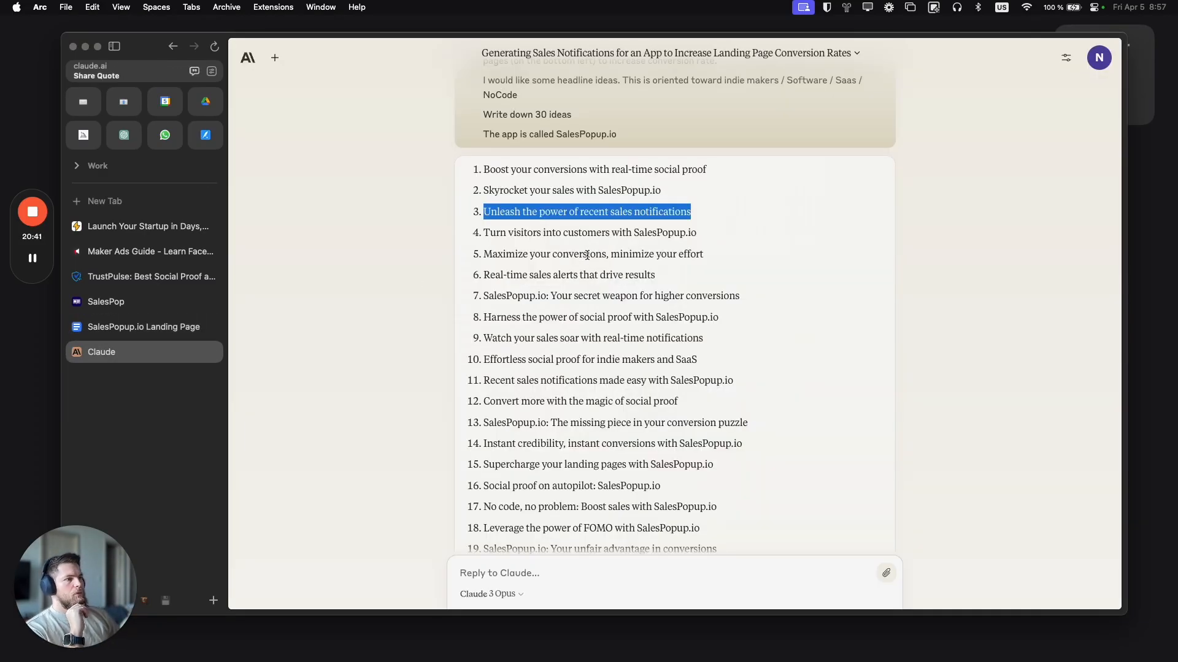
{"action": "left_click_drag", "start_coordinate": [548, 254], "coordinate": [703, 254]}
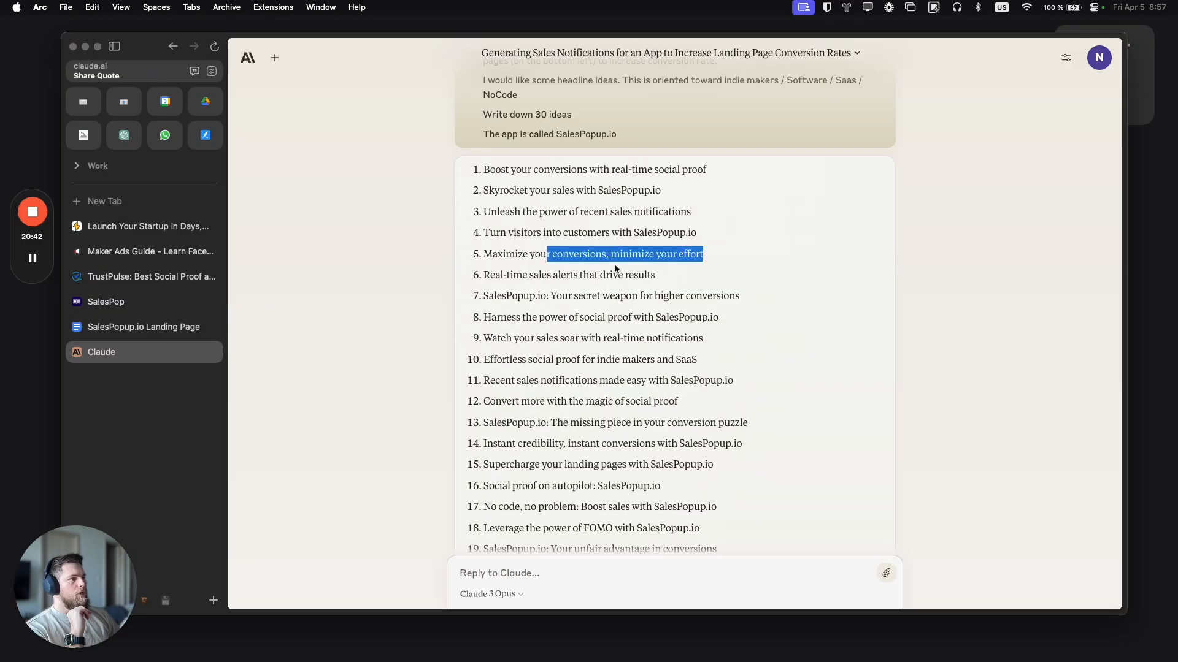
{"action": "triple_click", "coordinate": [523, 277]}
{"action": "key", "text": "super+c"}
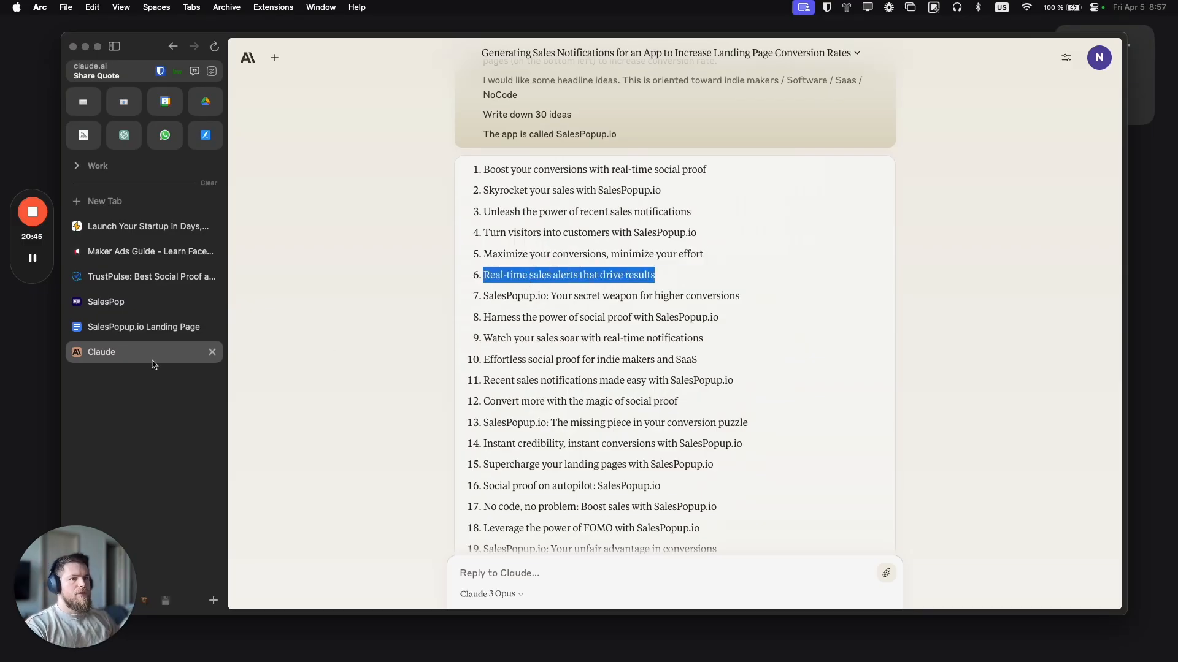
{"action": "left_click", "coordinate": [144, 326]}
{"action": "left_click", "coordinate": [545, 423]}
{"action": "key", "text": "super+v"}
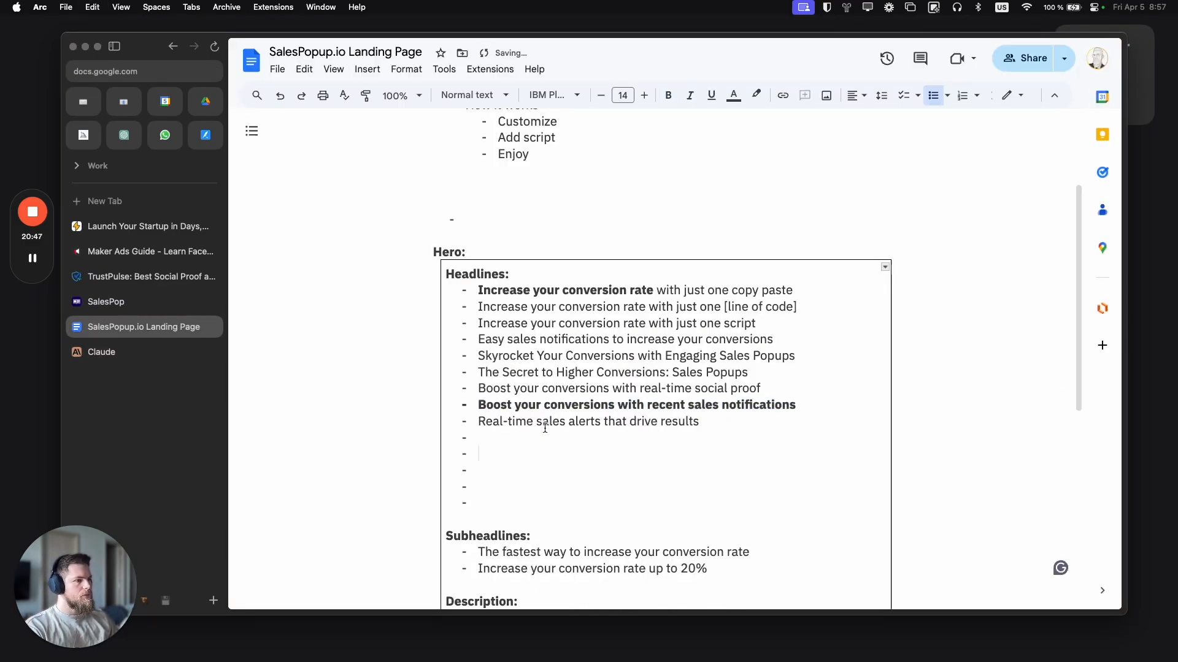
Step: Replace "alerts" with "popup" in the real-time sales headline and remove two surplus empty bullets below it
{"action": "double_click", "coordinate": [742, 406]}
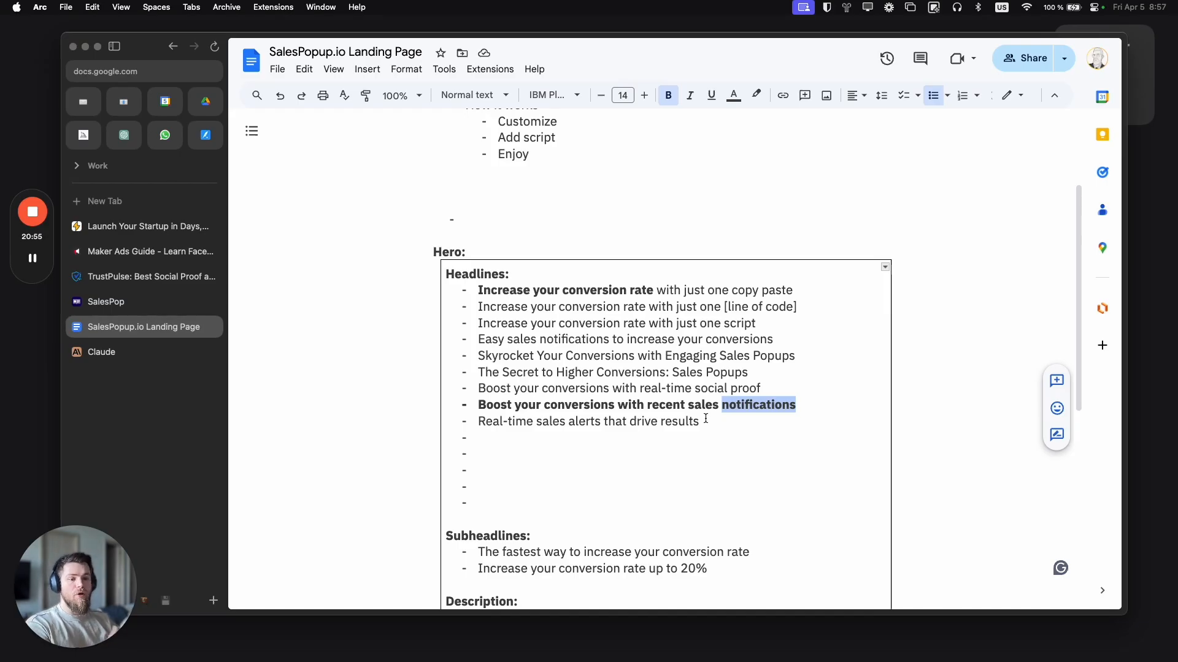
{"action": "double_click", "coordinate": [576, 425]}
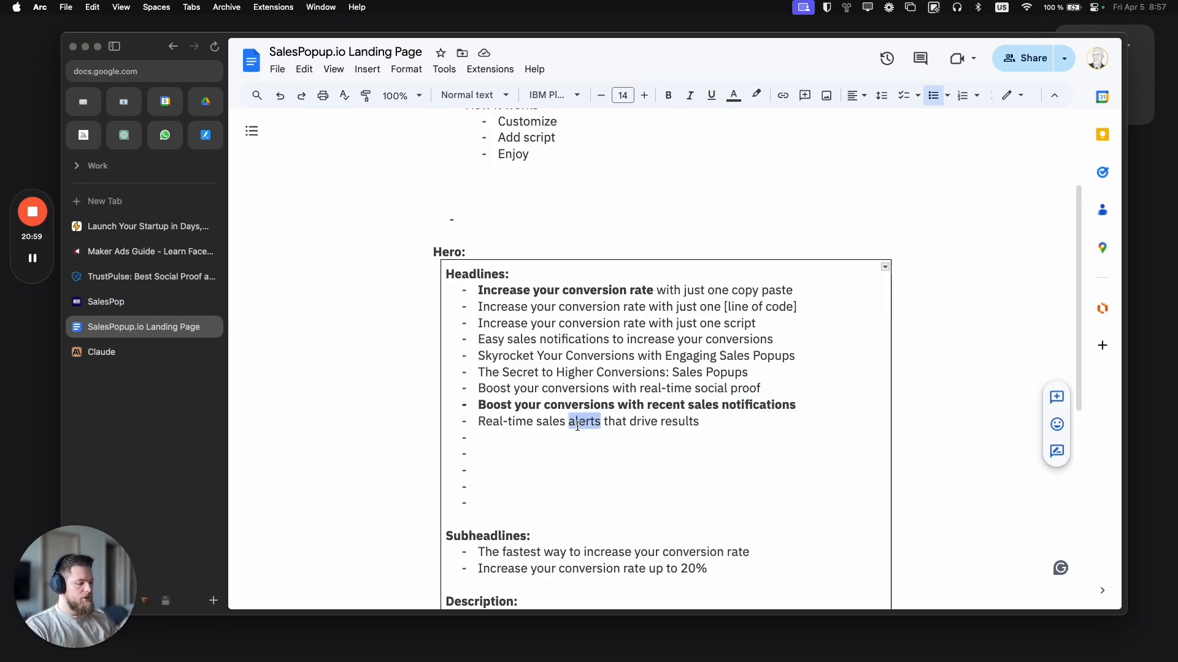
{"action": "type", "text": "popup"}
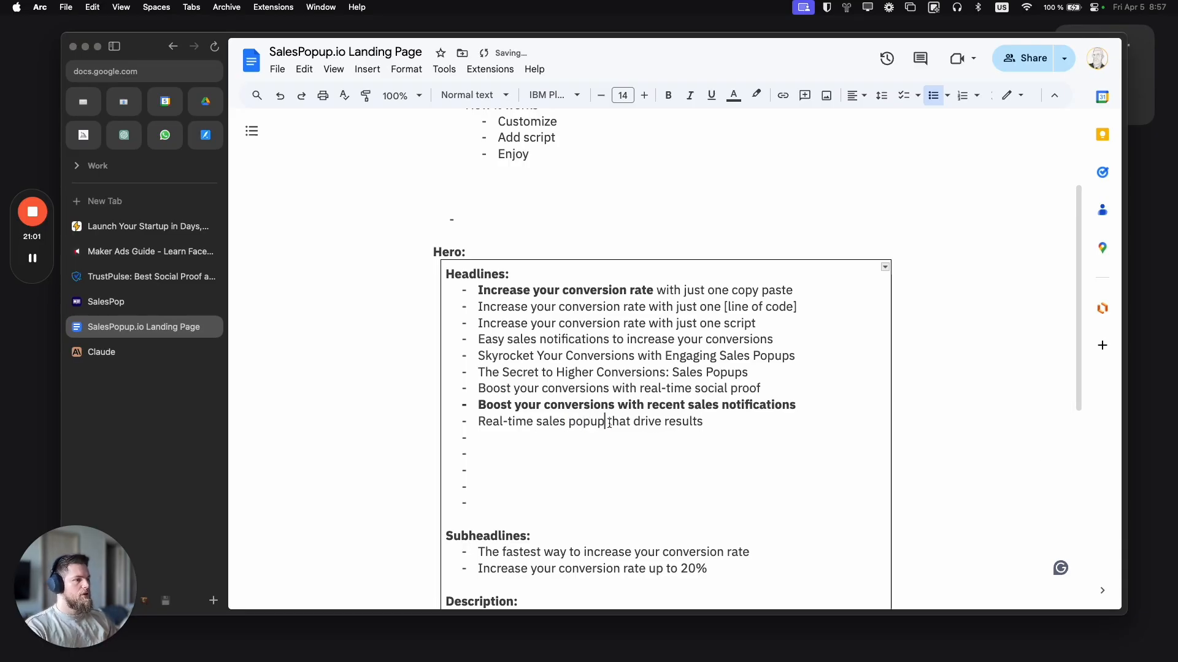
{"action": "left_click", "coordinate": [553, 469]}
{"action": "key", "text": "BackSpace"}
{"action": "key", "text": "BackSpace"}
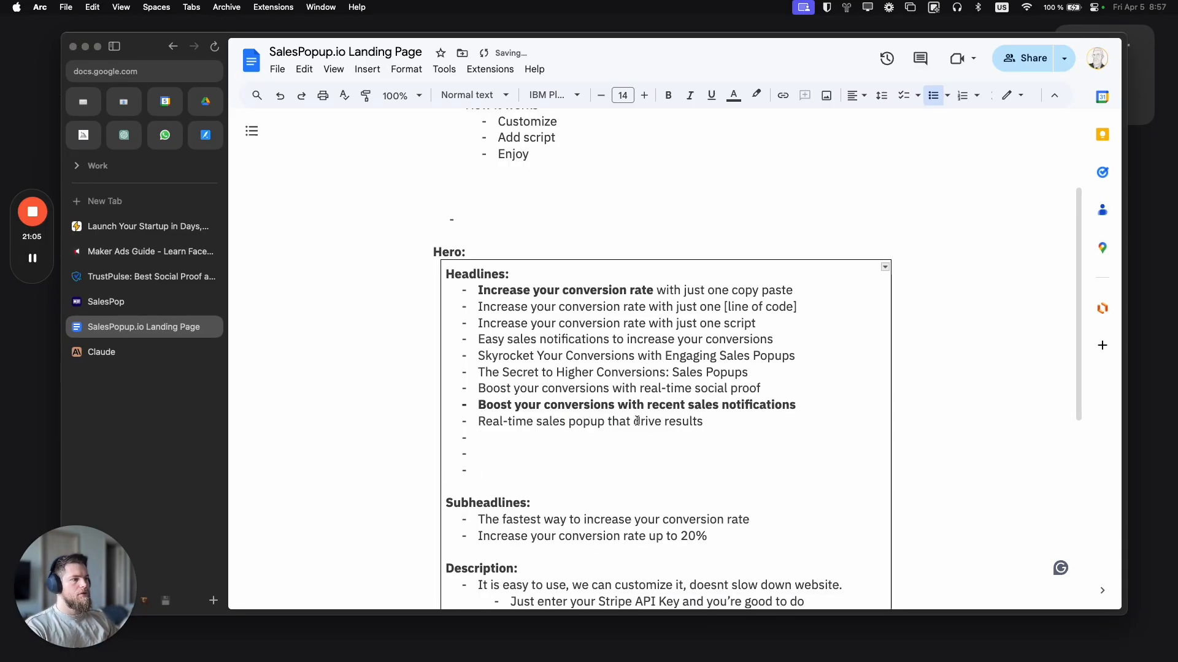
Step: Duplicate the real-time sales popup headline into the next bullet and change the copy's ending to "increase conversion"
{"action": "left_click", "coordinate": [704, 422], "text": "shift"}
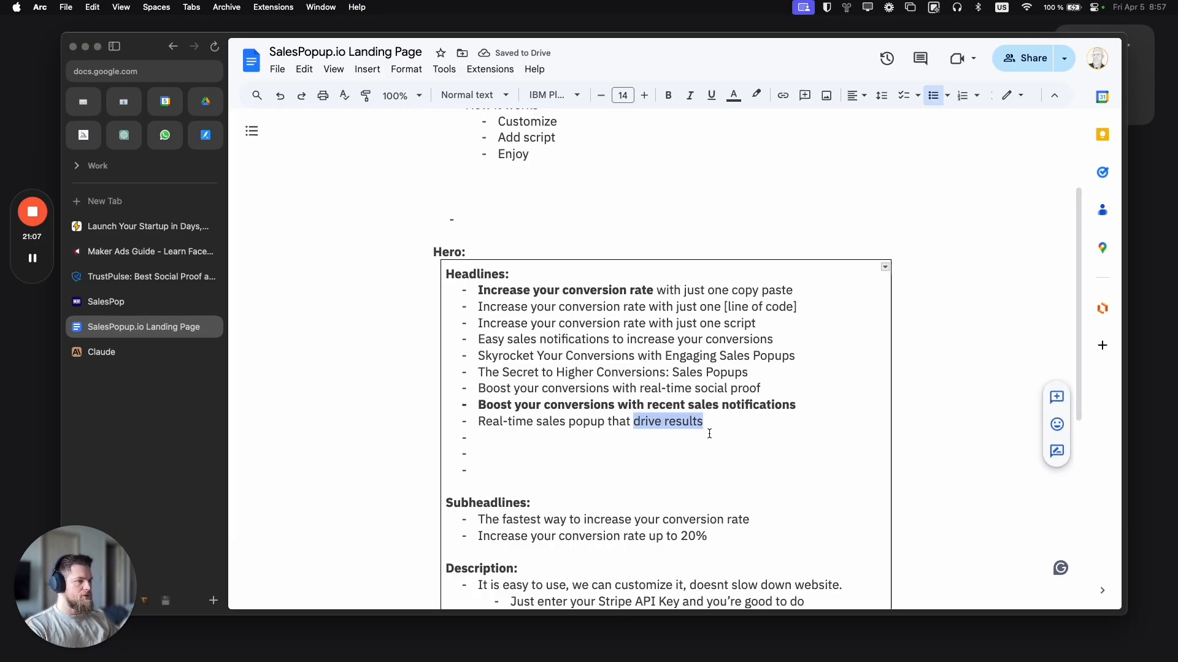
{"action": "triple_click", "coordinate": [702, 424]}
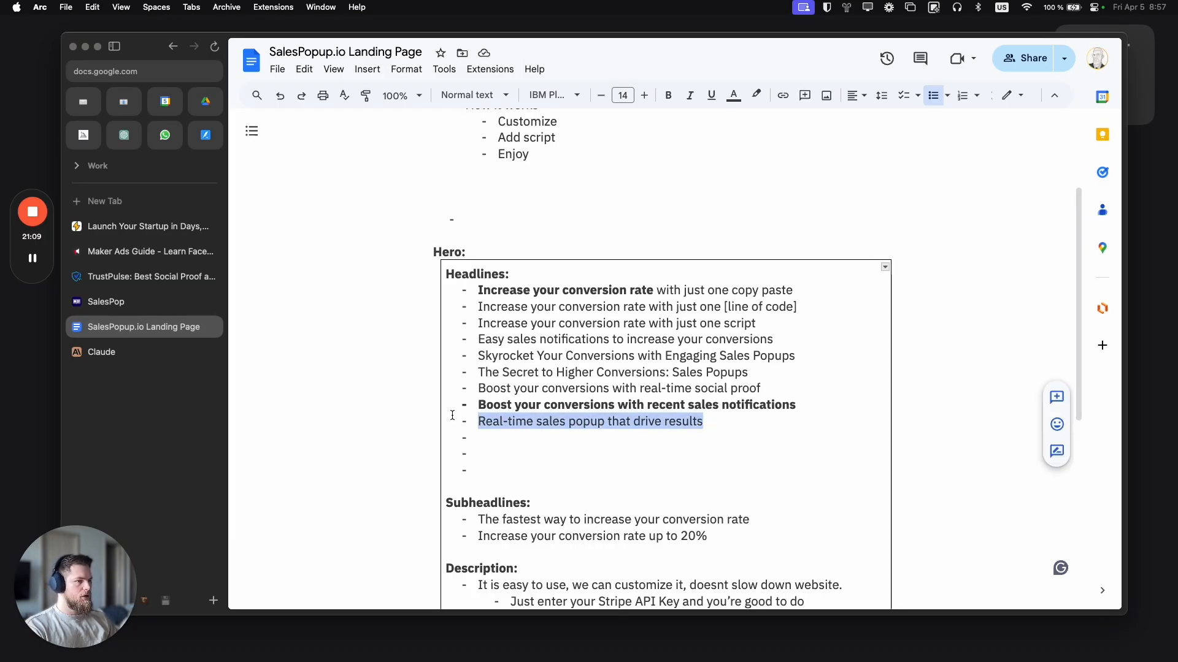
{"action": "key", "text": "super+c"}
{"action": "key", "text": "Down"}
{"action": "key", "text": "super+v"}
{"action": "left_click", "coordinate": [633, 438], "text": "shift"}
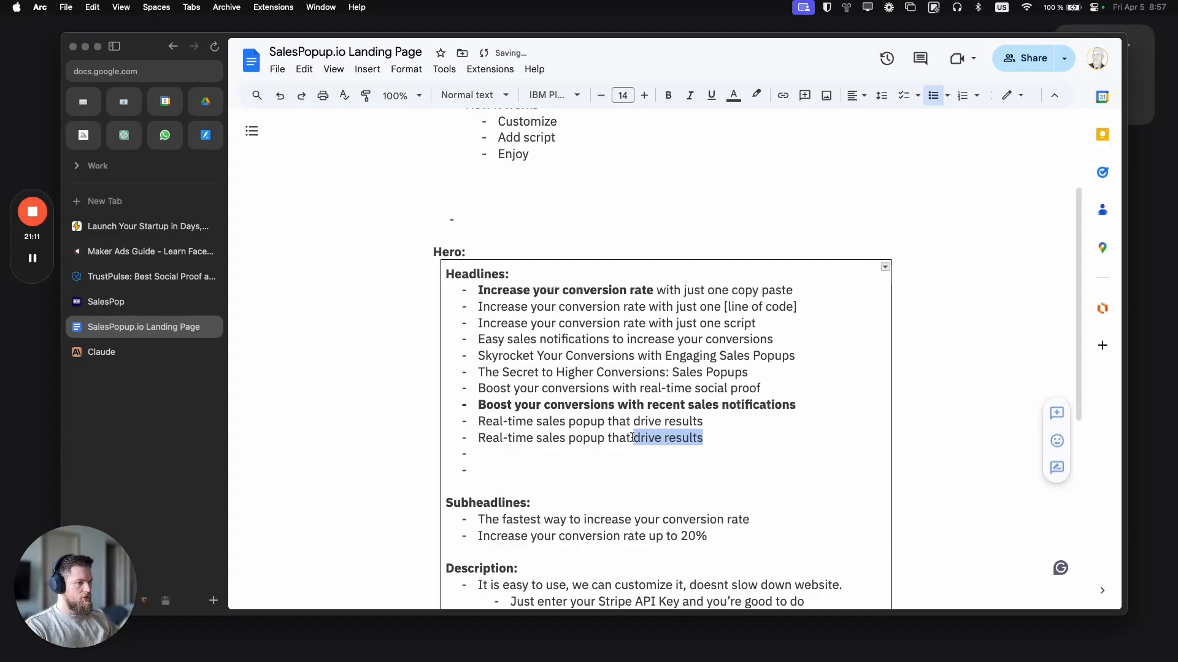
{"action": "type", "text": "increase conversion"}
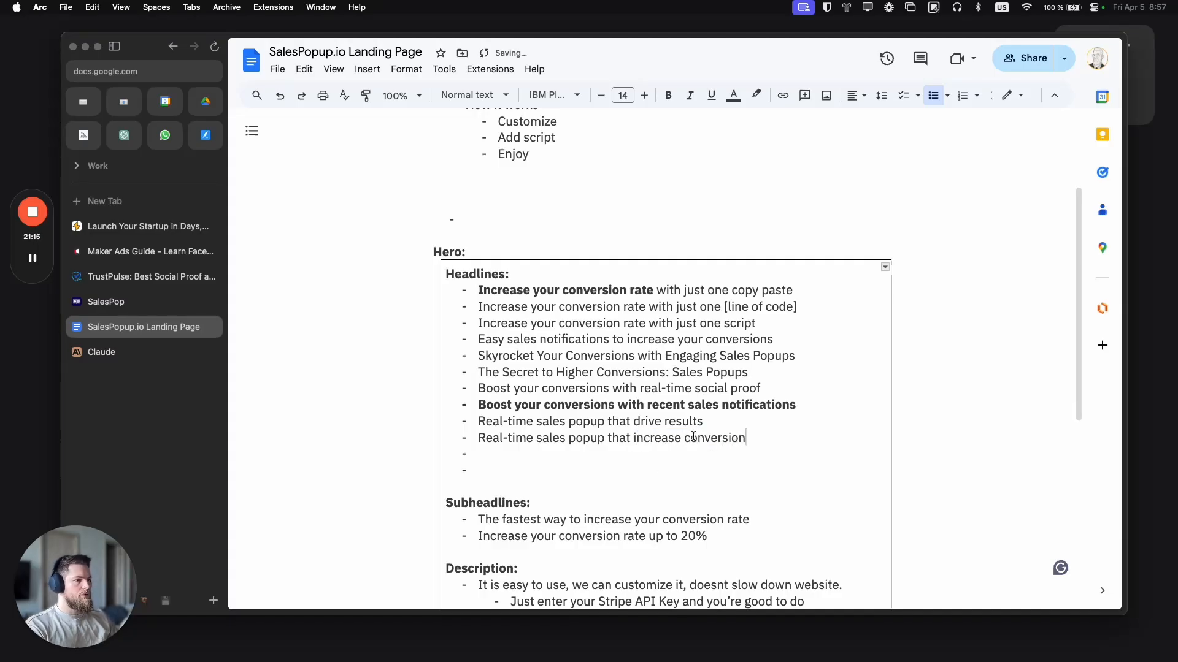
{"action": "triple_click", "coordinate": [616, 436]}
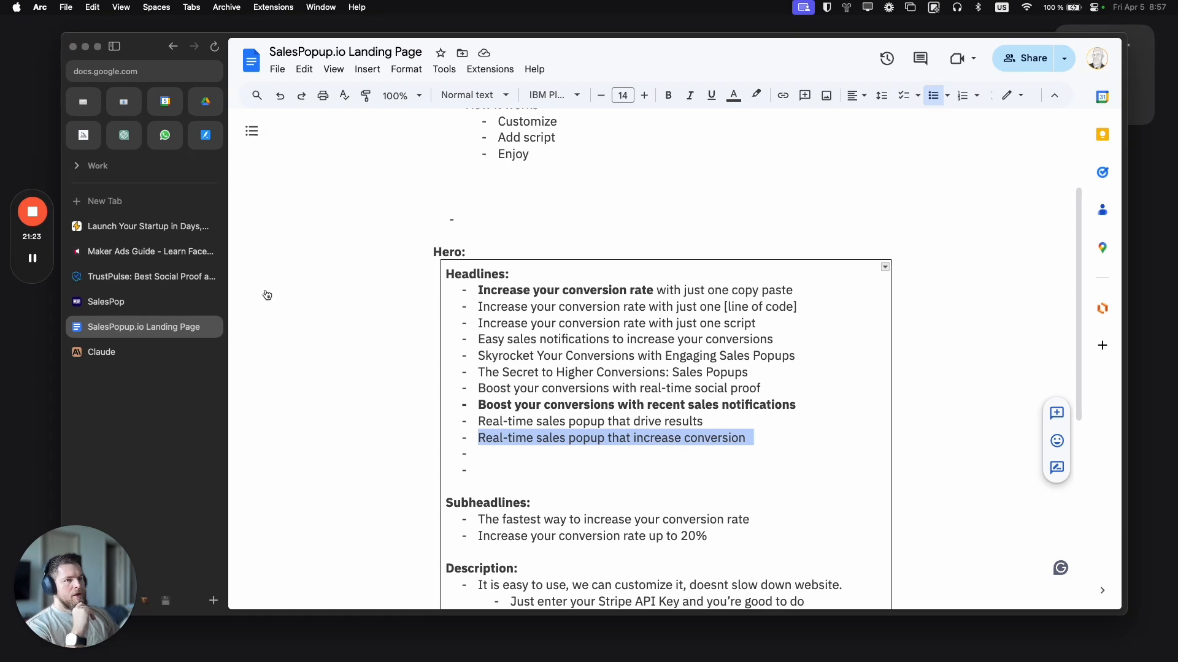
Step: Copy Claude's twelfth idea, "Convert more with the magic of social proof", into the next empty Headlines bullet of the landing page document
{"action": "left_click", "coordinate": [128, 352]}
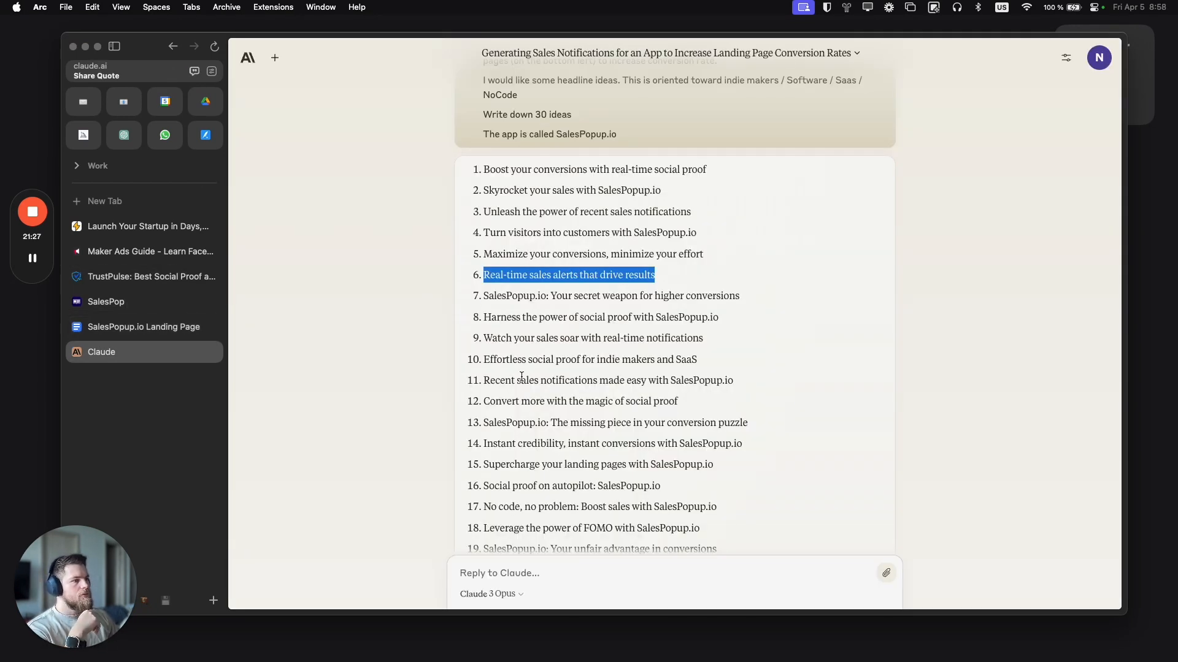
{"action": "scroll", "coordinate": [523, 362], "scroll_direction": "down", "scroll_amount": 5}
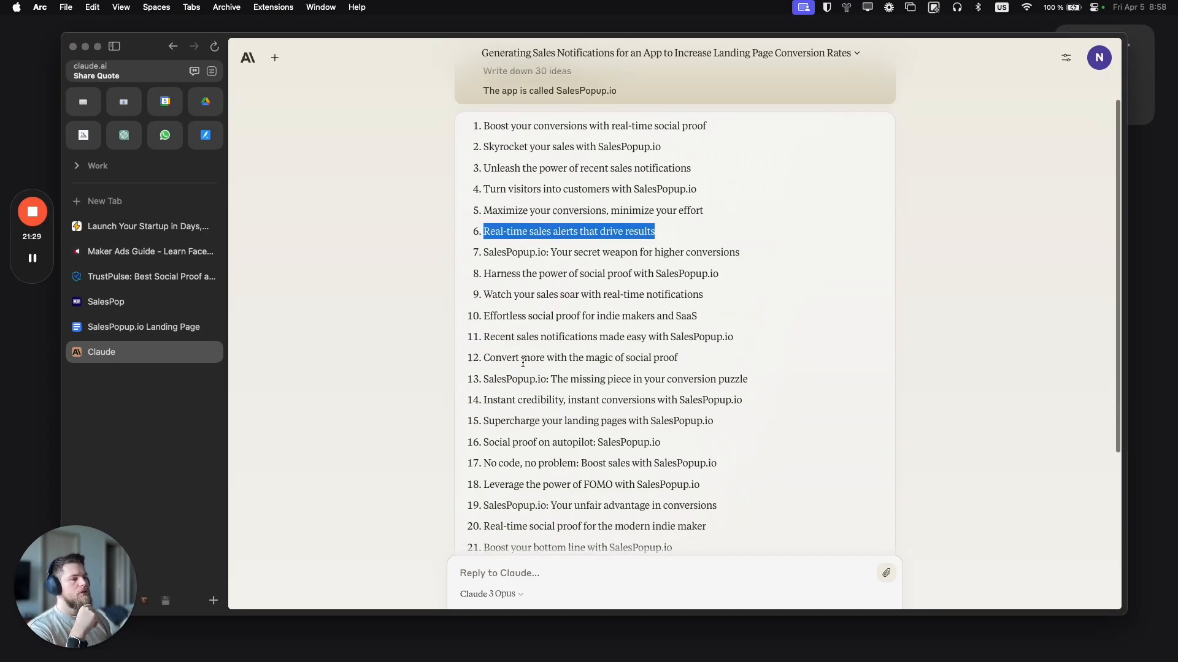
{"action": "scroll", "coordinate": [523, 361], "scroll_direction": "down", "scroll_amount": 2}
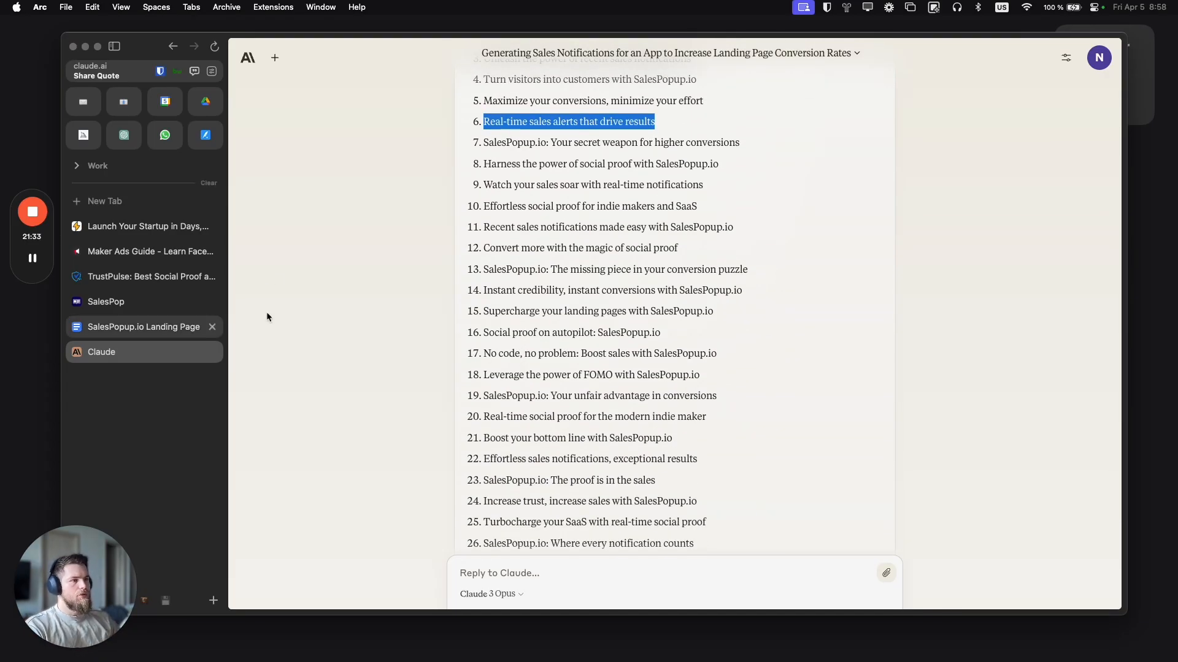
{"action": "key", "text": "ctrl+Tab"}
{"action": "left_click", "coordinate": [522, 453]}
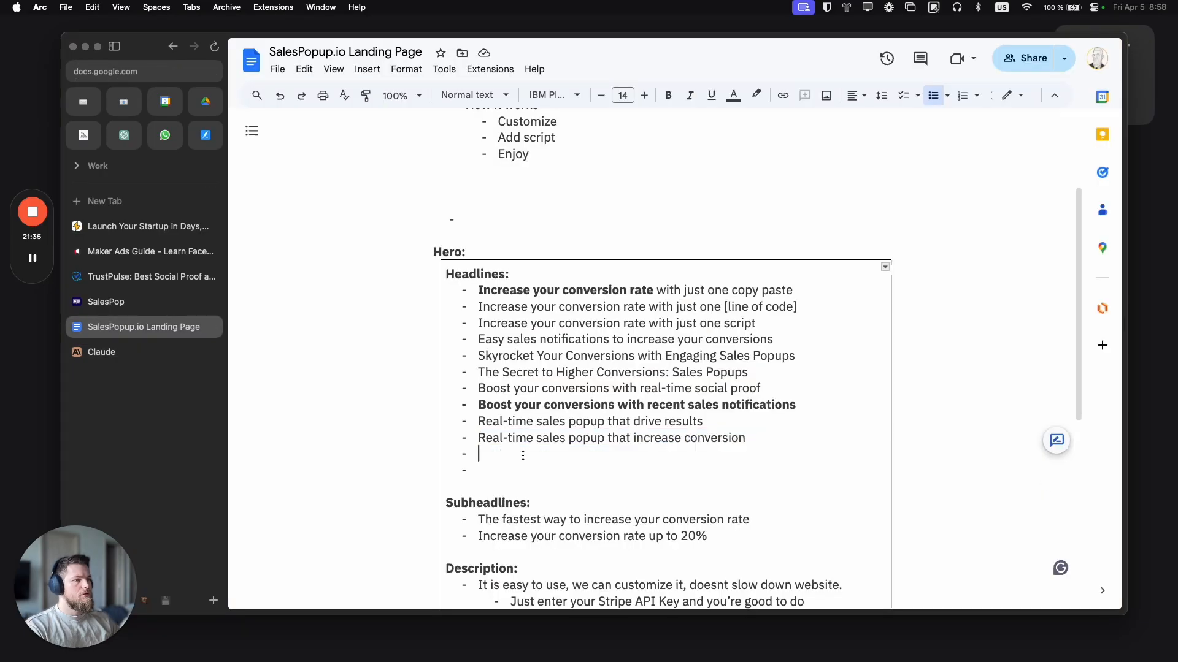
{"action": "key", "text": "super+v"}
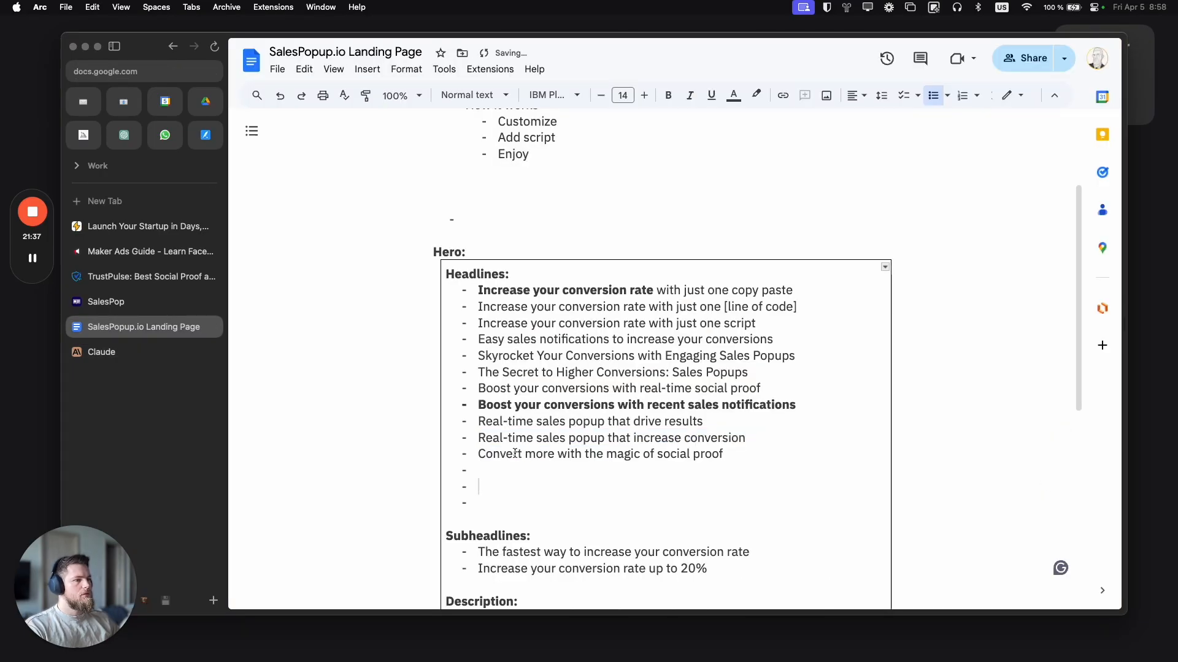
Step: Replace "the magic of social proof" with "recent sales popups" in the newest headline and remove the extra empty bullets below it
{"action": "left_click", "coordinate": [583, 454], "text": "shift"}
{"action": "key", "text": "BackSpace"}
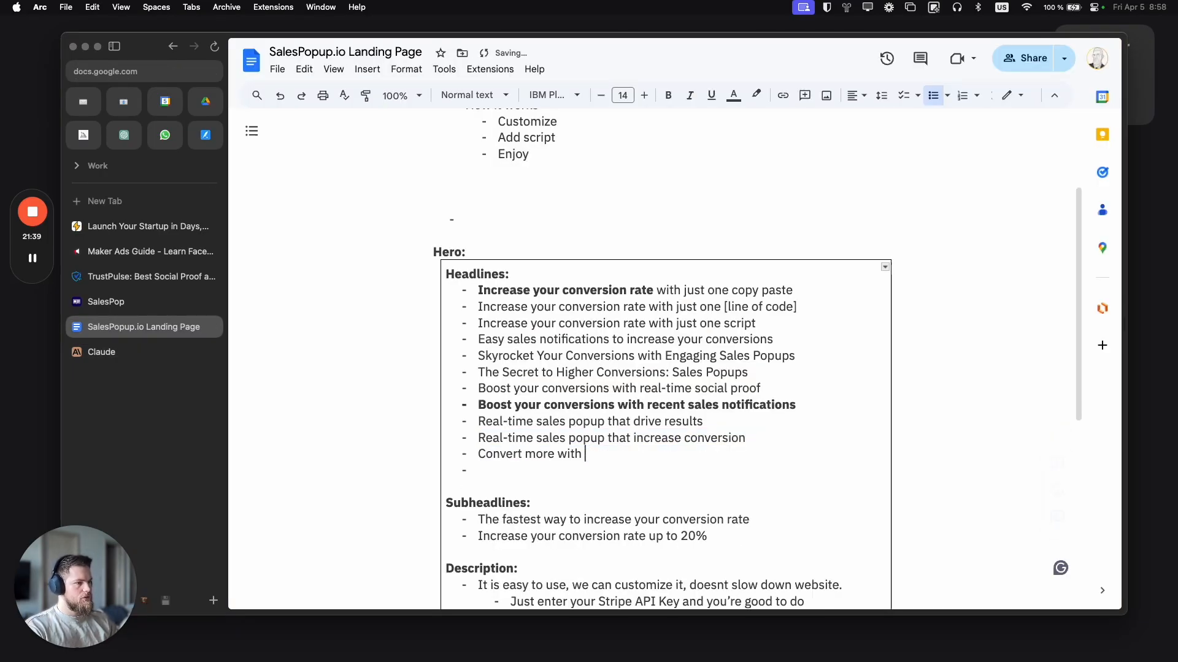
{"action": "type", "text": "rece"}
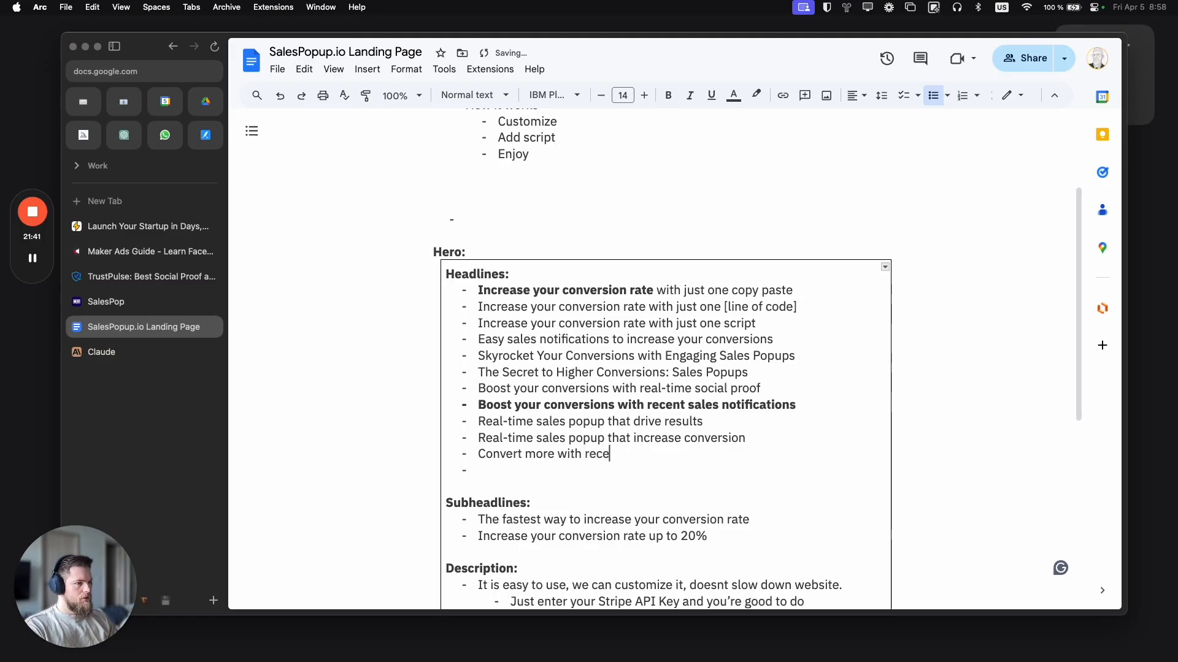
{"action": "type", "text": "nt sales "}
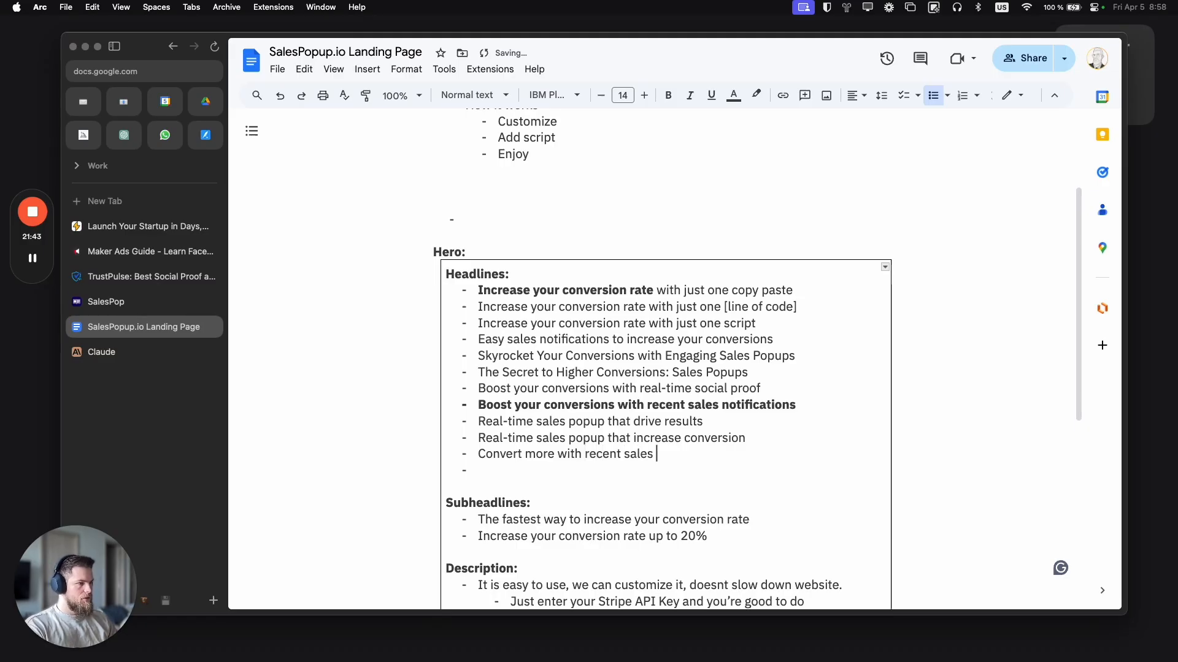
{"action": "type", "text": "popups"}
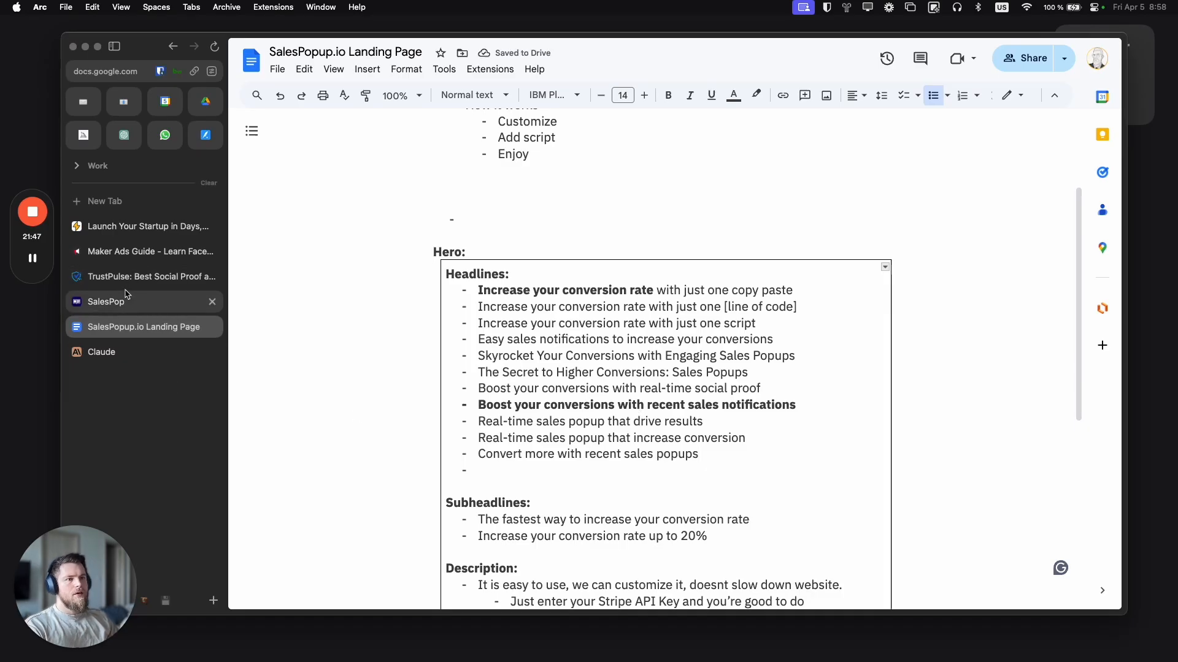
Step: Review the remaining SalesPopup.io headline suggestions in the Claude chat, return to the landing page document and close the chat
{"action": "left_click", "coordinate": [103, 352]}
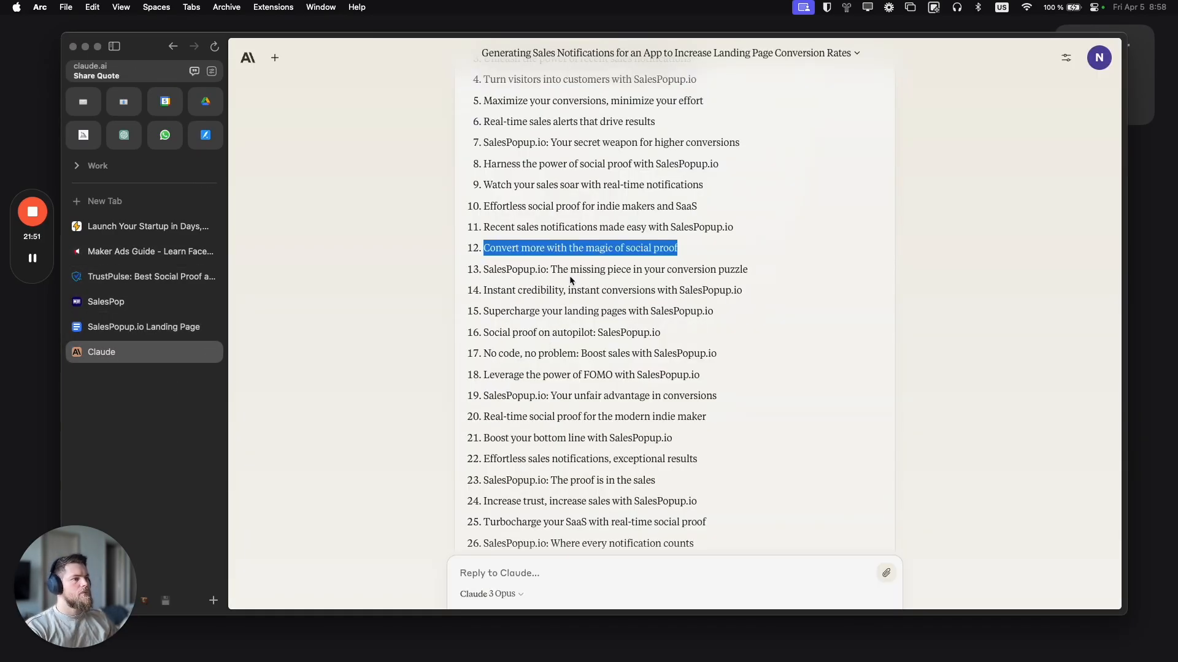
{"action": "scroll", "coordinate": [571, 281], "scroll_direction": "down", "scroll_amount": 3}
{"action": "scroll", "coordinate": [570, 281], "scroll_direction": "down", "scroll_amount": 2}
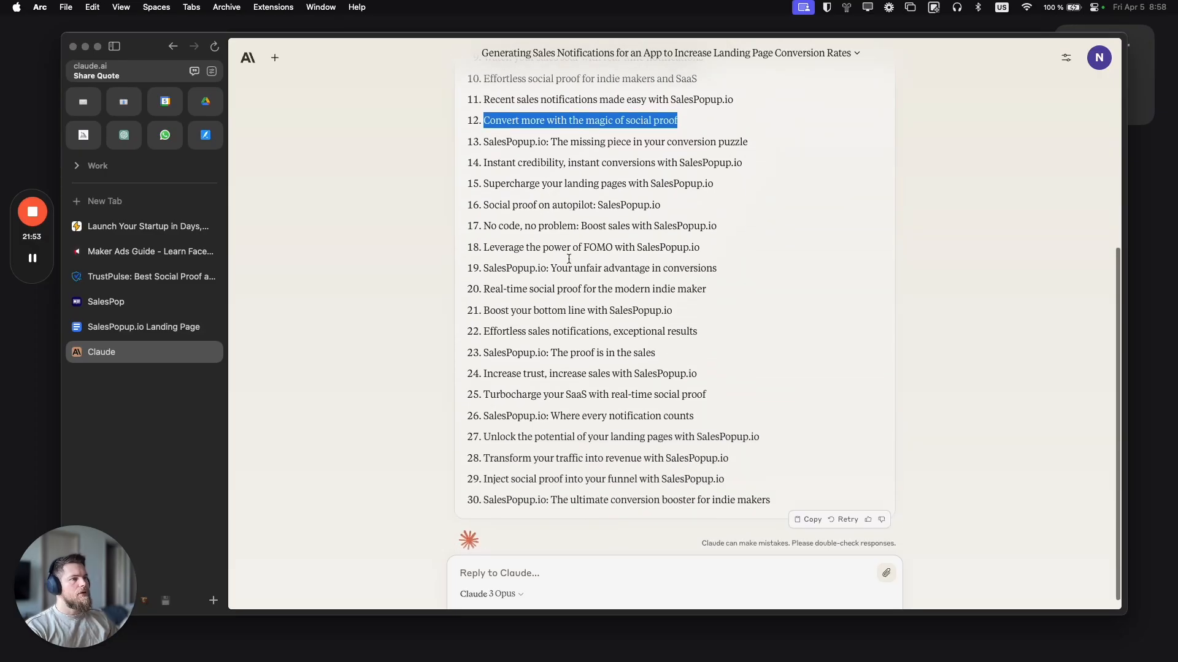
{"action": "left_click", "coordinate": [549, 327]}
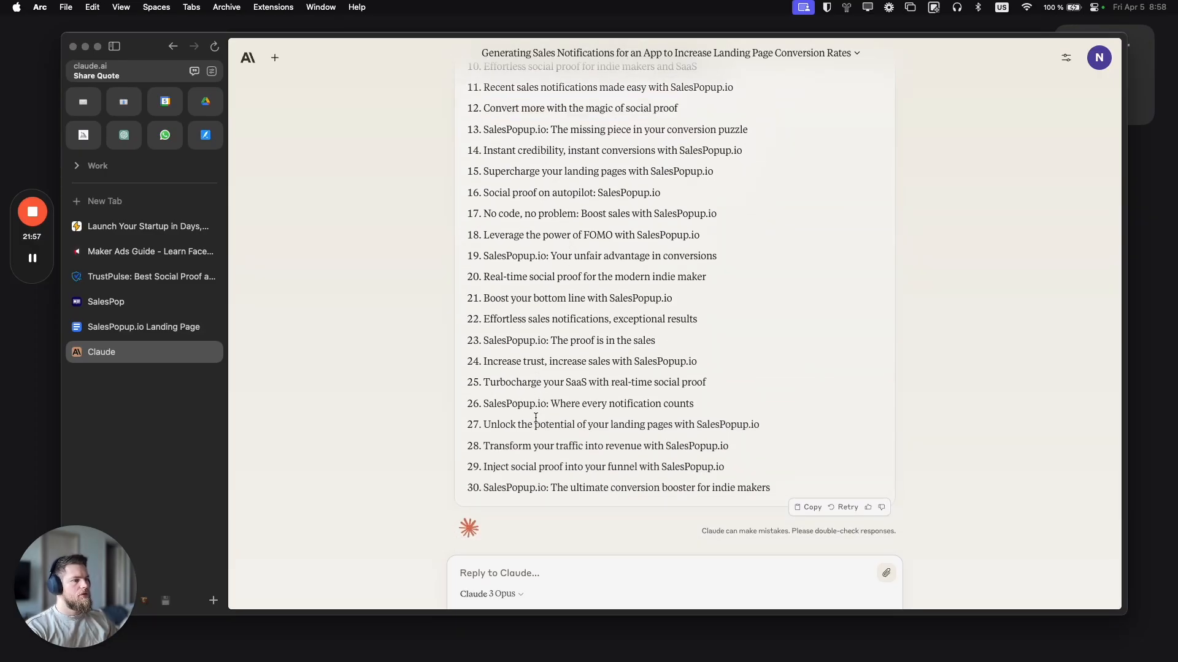
{"action": "left_click", "coordinate": [208, 326]}
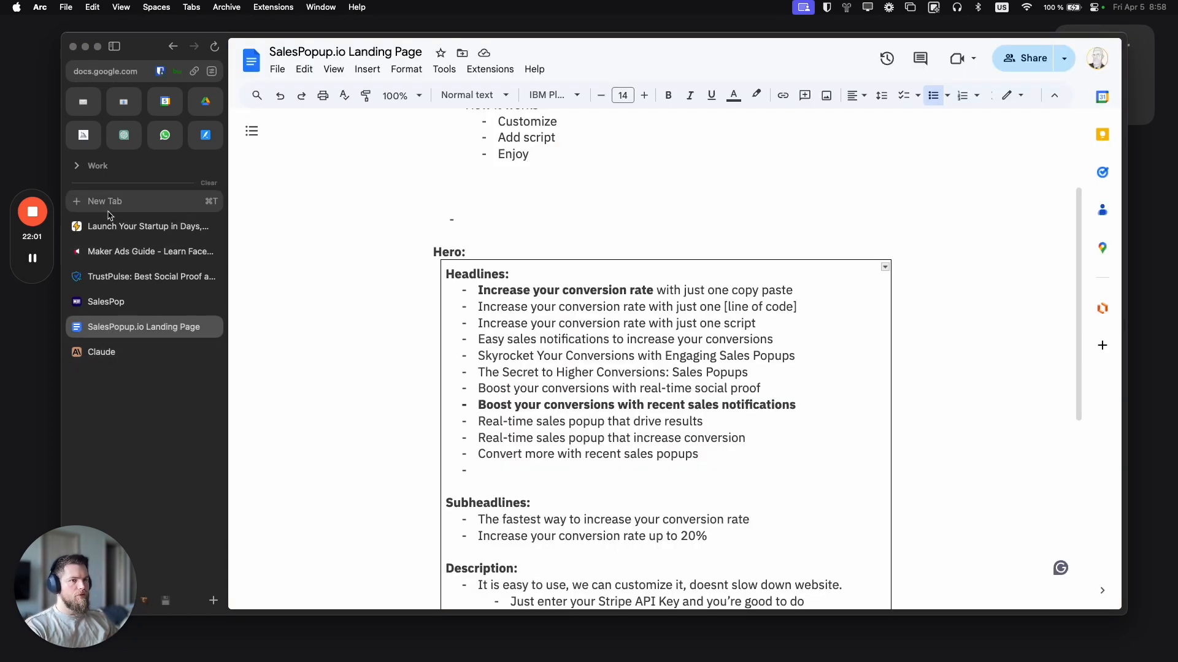
{"action": "left_click", "coordinate": [212, 352]}
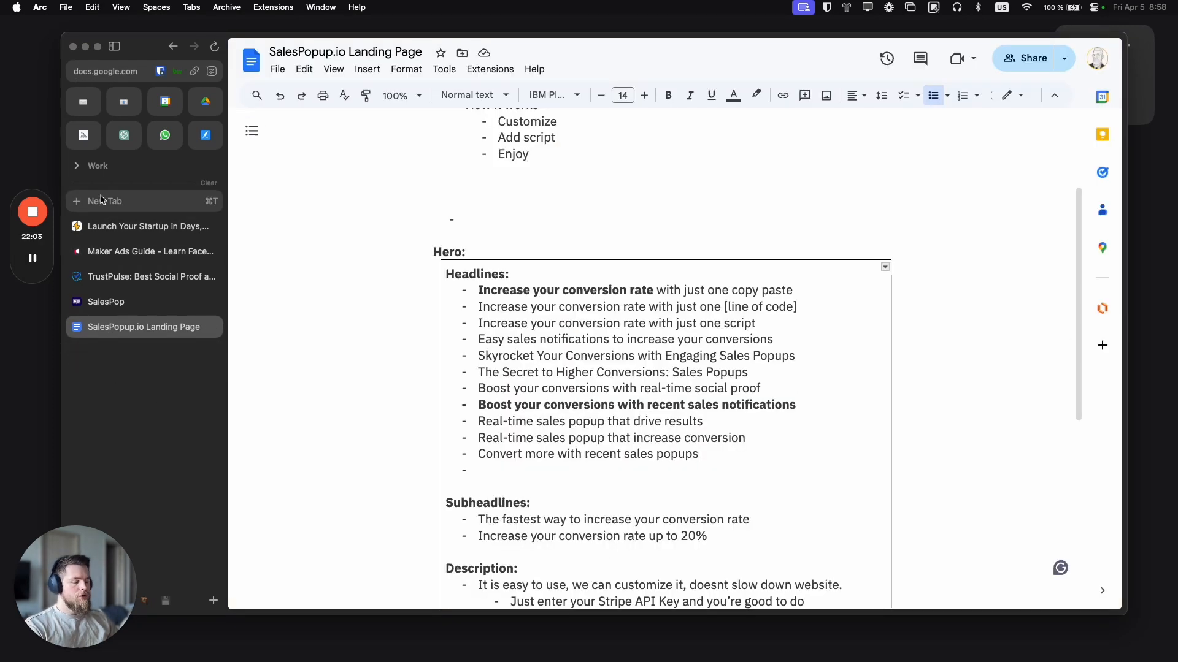
Step: Open the zenvoice.io website in a new browser tab
{"action": "left_click", "coordinate": [102, 199]}
{"action": "type", "text": "zen"}
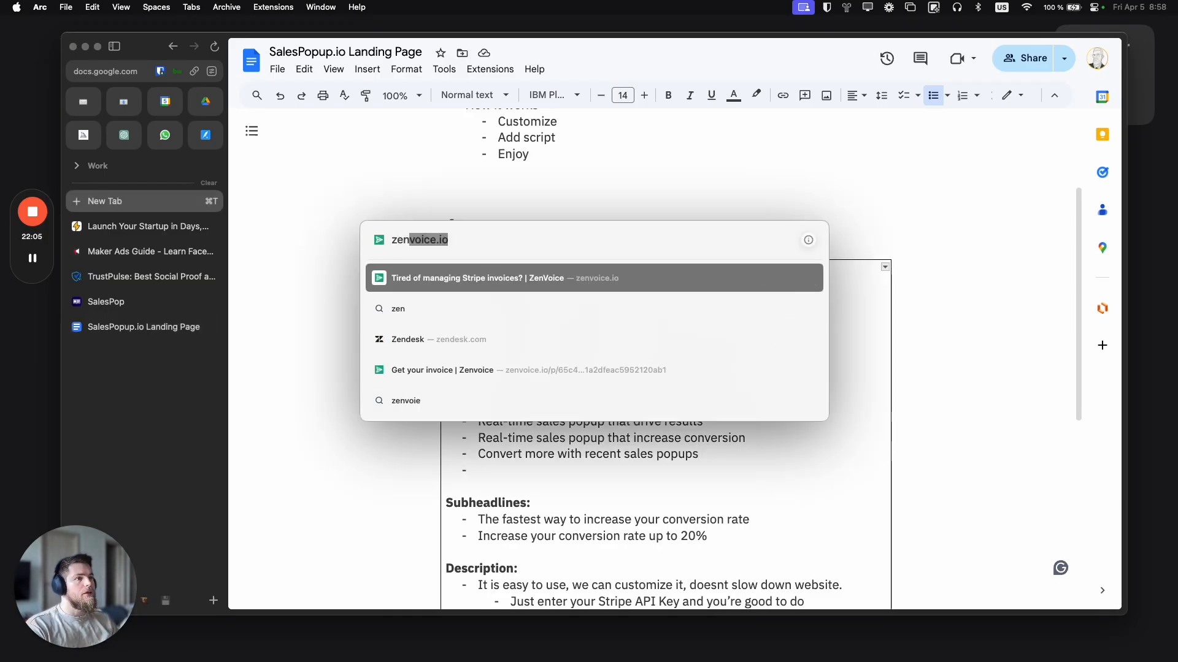
{"action": "key", "text": "Return"}
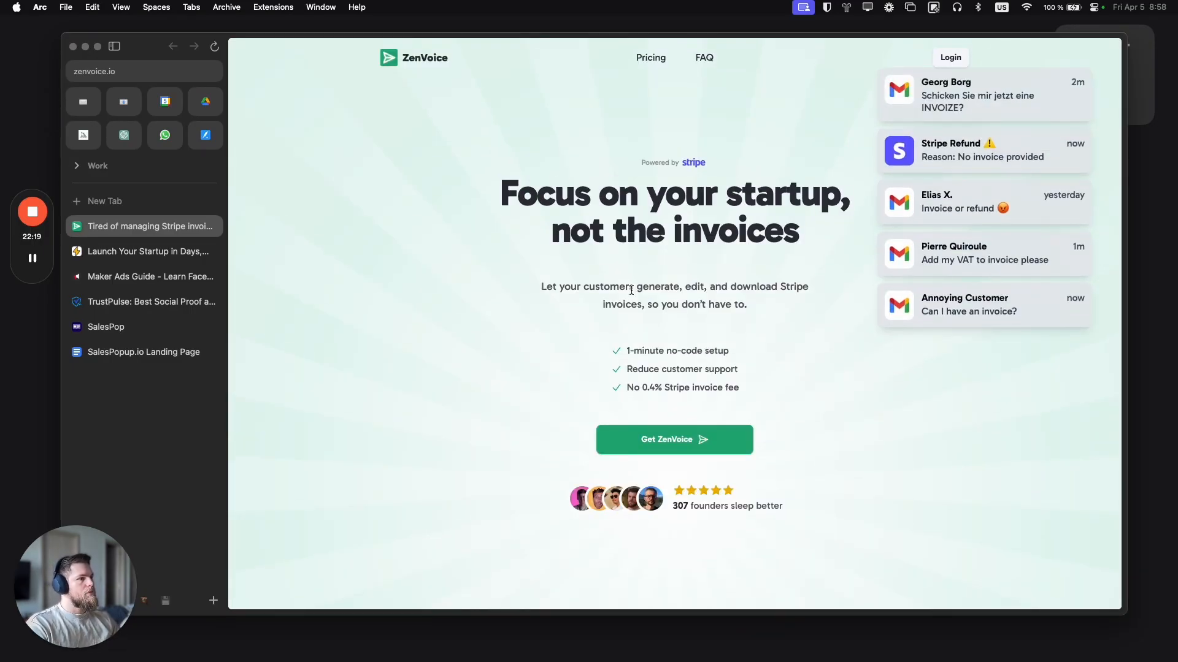
Step: Skim the ZenVoice landing page from the hero's benefit bullets to the closing call to action for its overall structure
{"action": "left_click_drag", "start_coordinate": [620, 349], "coordinate": [692, 369]}
{"action": "left_click", "coordinate": [752, 378]}
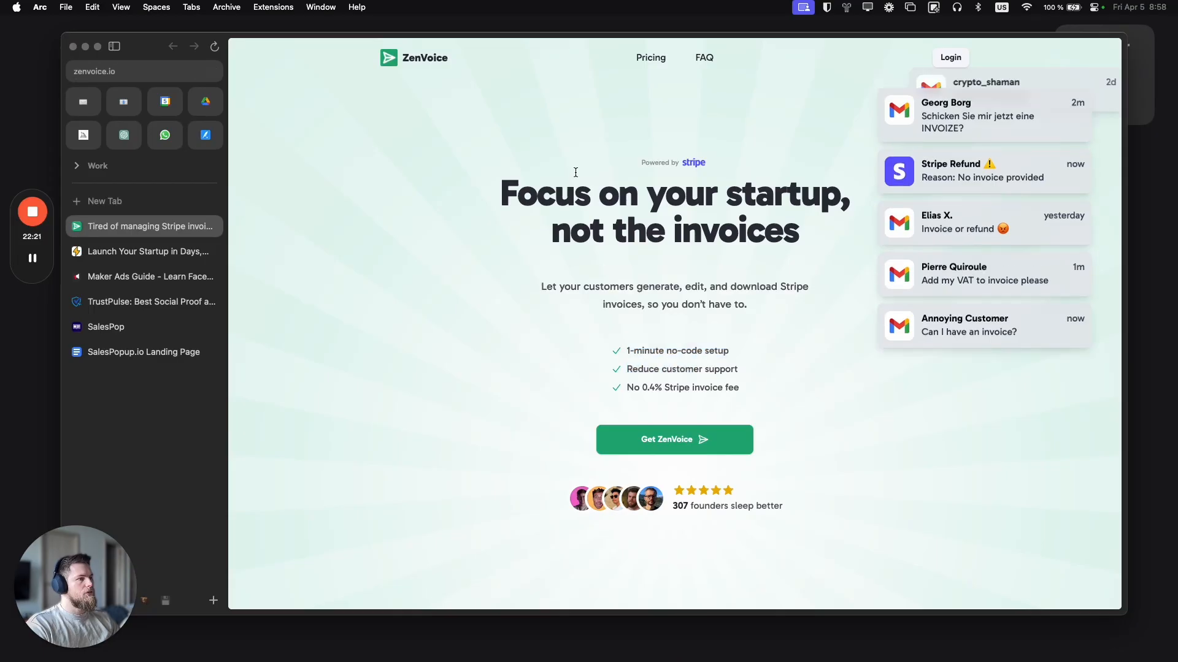
{"action": "scroll", "coordinate": [638, 442], "scroll_direction": "down", "scroll_amount": 8}
{"action": "scroll", "coordinate": [580, 321], "scroll_direction": "up", "scroll_amount": 3}
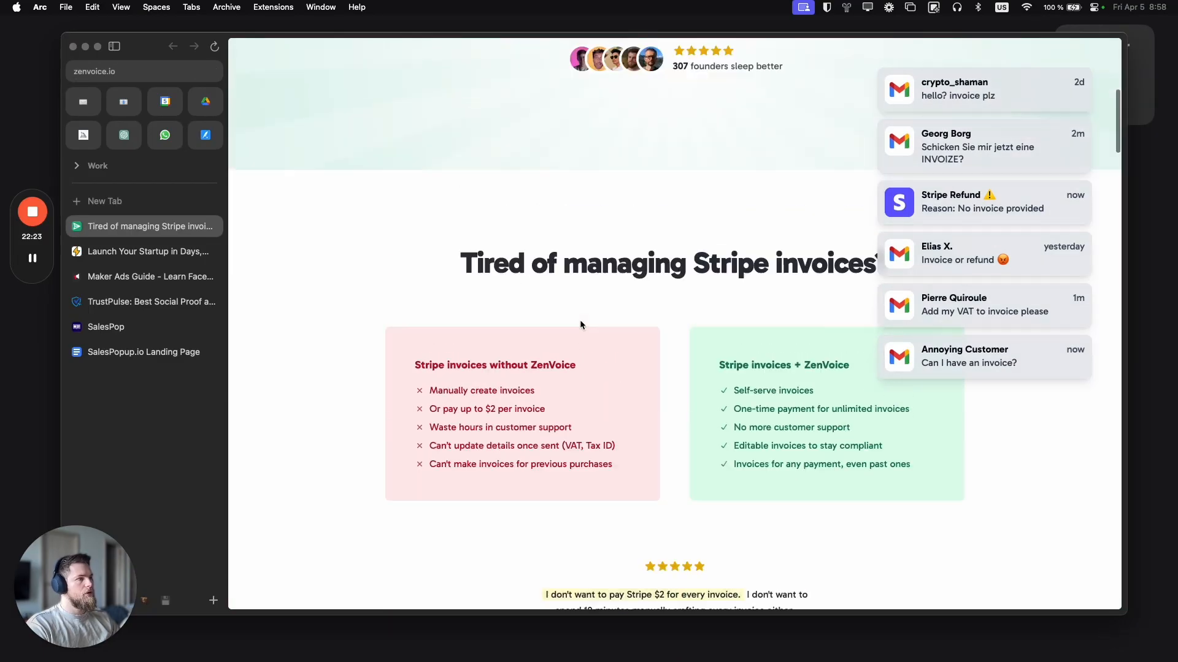
{"action": "scroll", "coordinate": [580, 324], "scroll_direction": "down", "scroll_amount": 10}
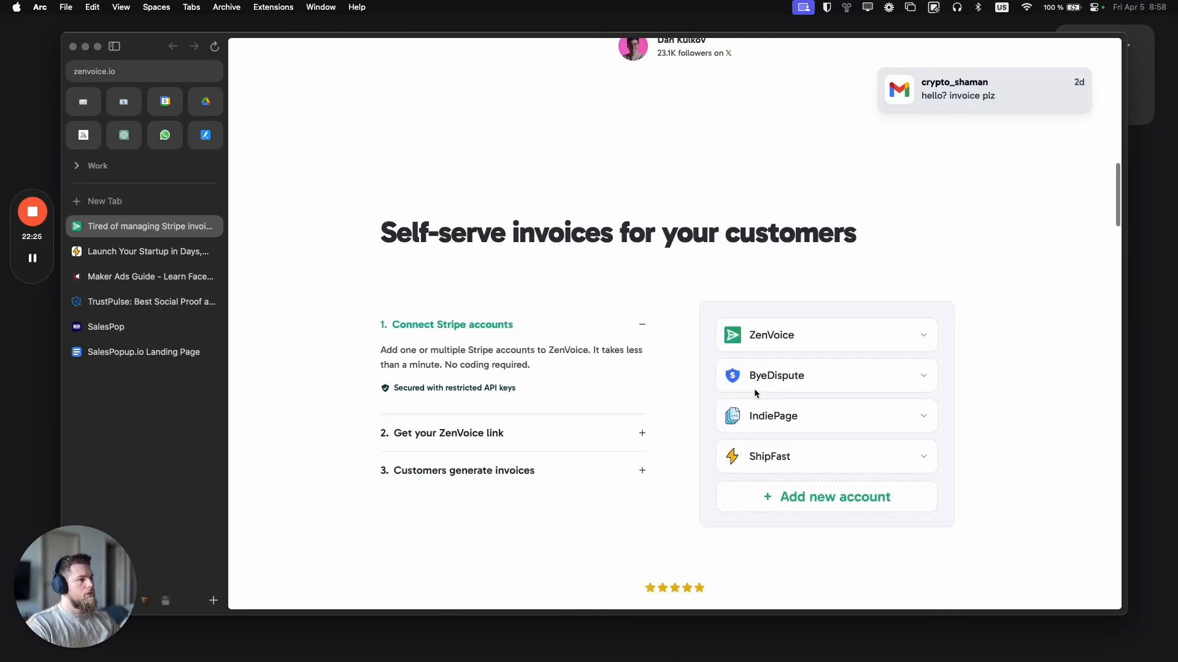
{"action": "scroll", "coordinate": [453, 334], "scroll_direction": "up", "scroll_amount": 2}
{"action": "scroll", "coordinate": [466, 393], "scroll_direction": "down", "scroll_amount": 15}
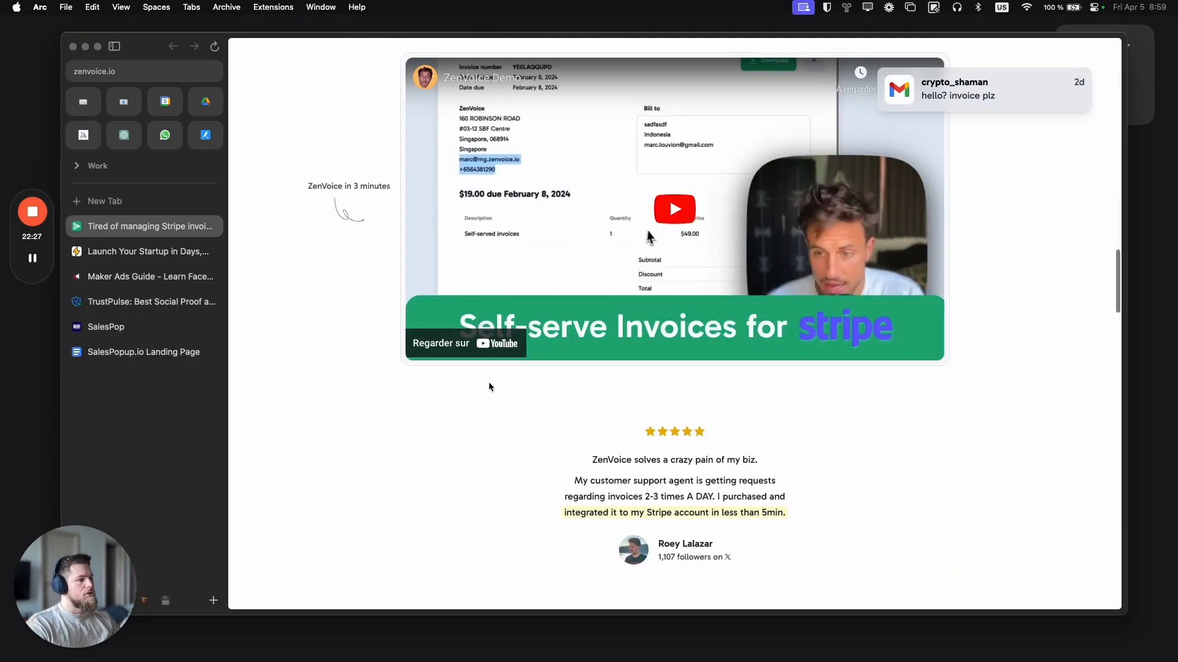
{"action": "scroll", "coordinate": [499, 379], "scroll_direction": "down", "scroll_amount": 8}
{"action": "scroll", "coordinate": [499, 379], "scroll_direction": "up", "scroll_amount": 20}
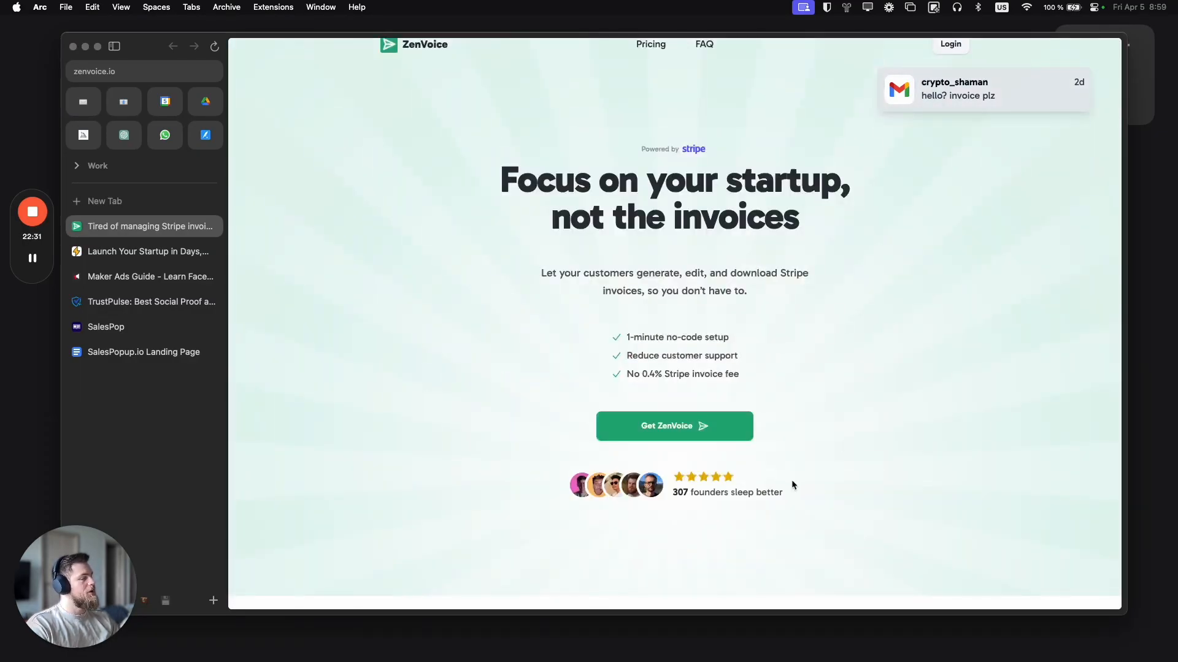
{"action": "scroll", "coordinate": [791, 484], "scroll_direction": "down", "scroll_amount": 20}
{"action": "scroll", "coordinate": [759, 289], "scroll_direction": "up", "scroll_amount": 8}
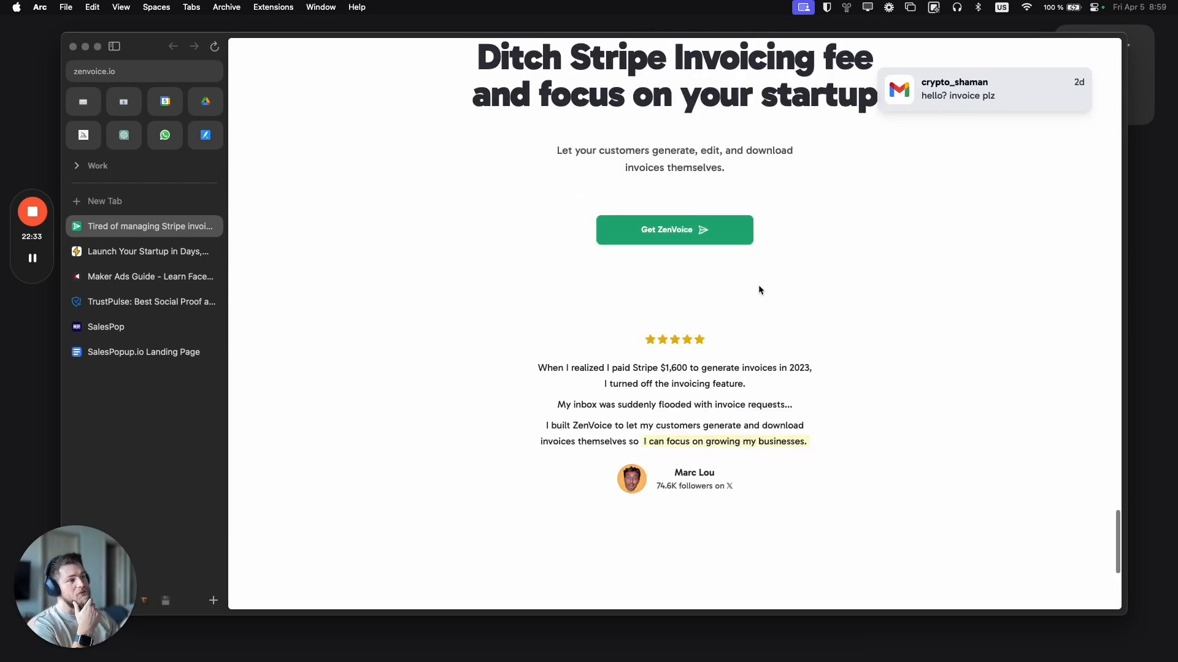
{"action": "scroll", "coordinate": [759, 287], "scroll_direction": "up", "scroll_amount": 20}
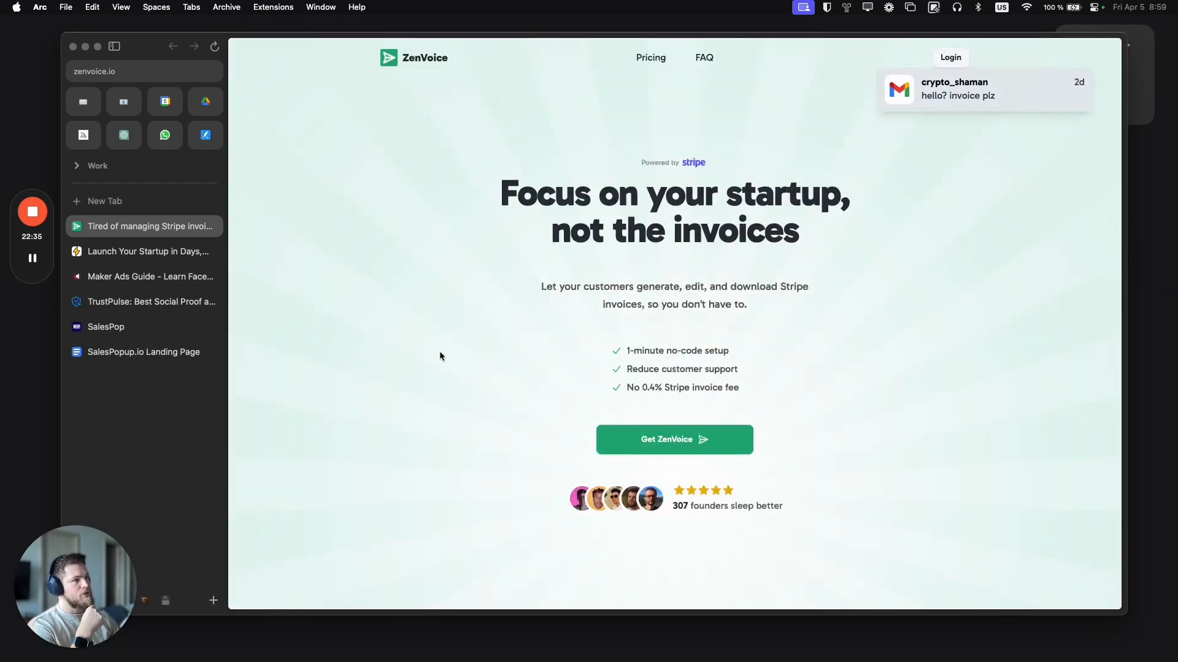
Step: Examine the ZenVoice page section by section: comparison, testimonials, setup steps, demo video, pricing, FAQ and hero
{"action": "scroll", "coordinate": [736, 276], "scroll_direction": "down", "scroll_amount": 8}
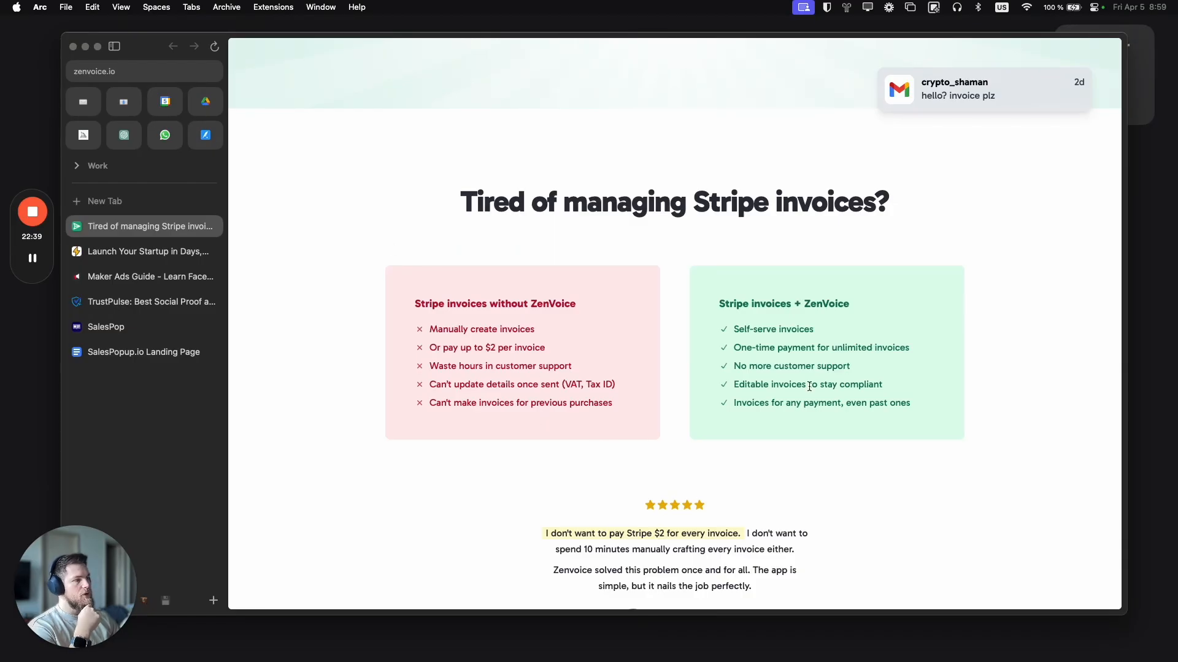
{"action": "scroll", "coordinate": [736, 368], "scroll_direction": "down", "scroll_amount": 5}
{"action": "scroll", "coordinate": [655, 337], "scroll_direction": "up", "scroll_amount": 3}
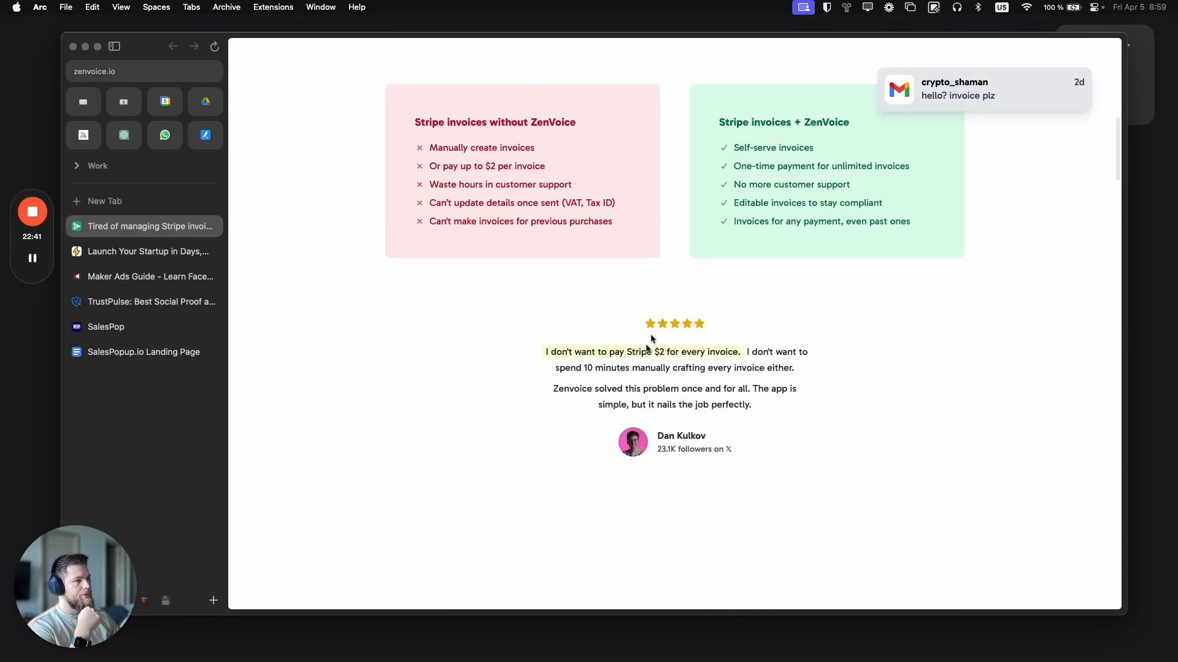
{"action": "scroll", "coordinate": [568, 264], "scroll_direction": "down", "scroll_amount": 10}
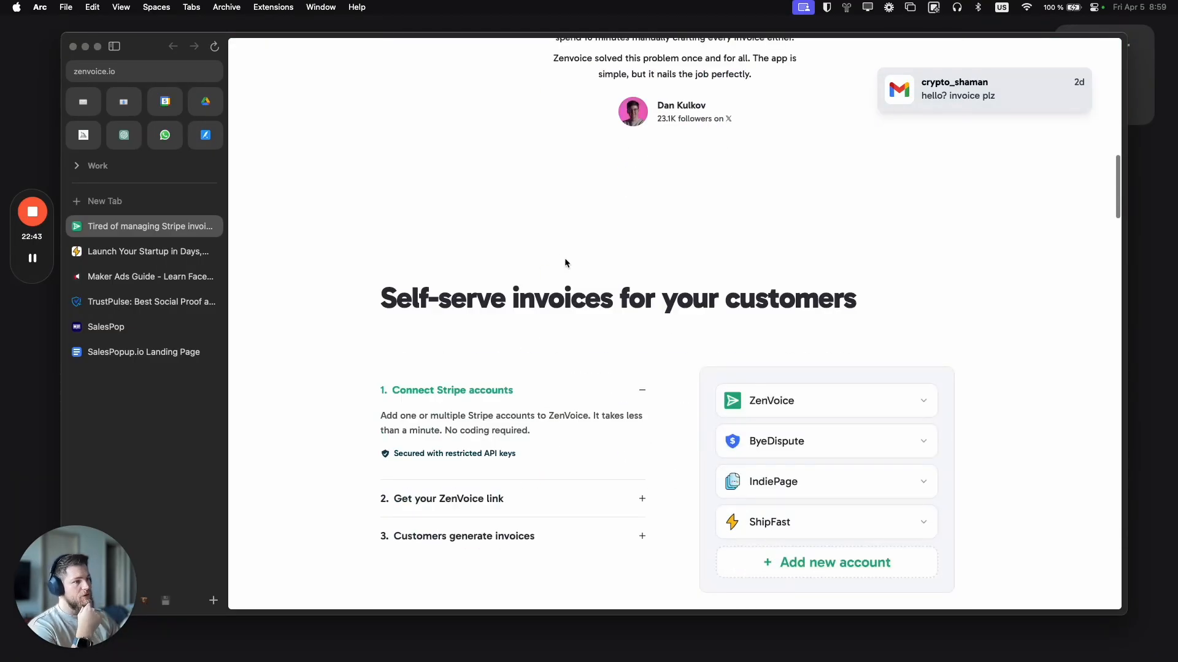
{"action": "scroll", "coordinate": [793, 347], "scroll_direction": "down", "scroll_amount": 5}
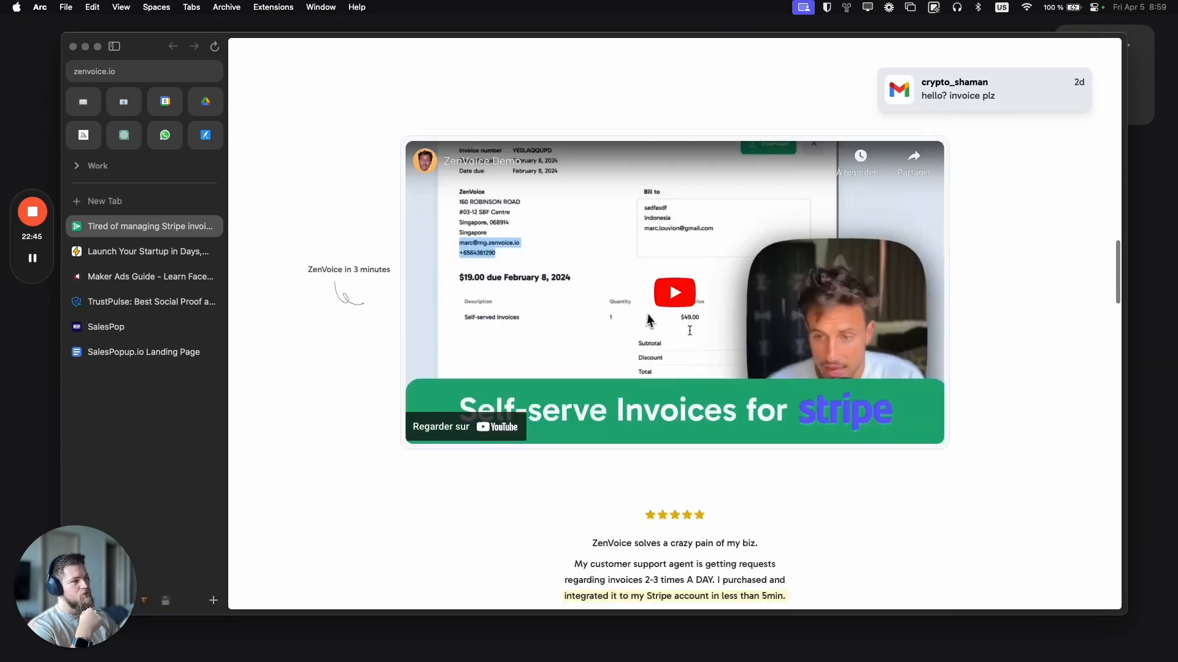
{"action": "scroll", "coordinate": [760, 336], "scroll_direction": "down", "scroll_amount": 5}
{"action": "scroll", "coordinate": [760, 336], "scroll_direction": "down", "scroll_amount": 8}
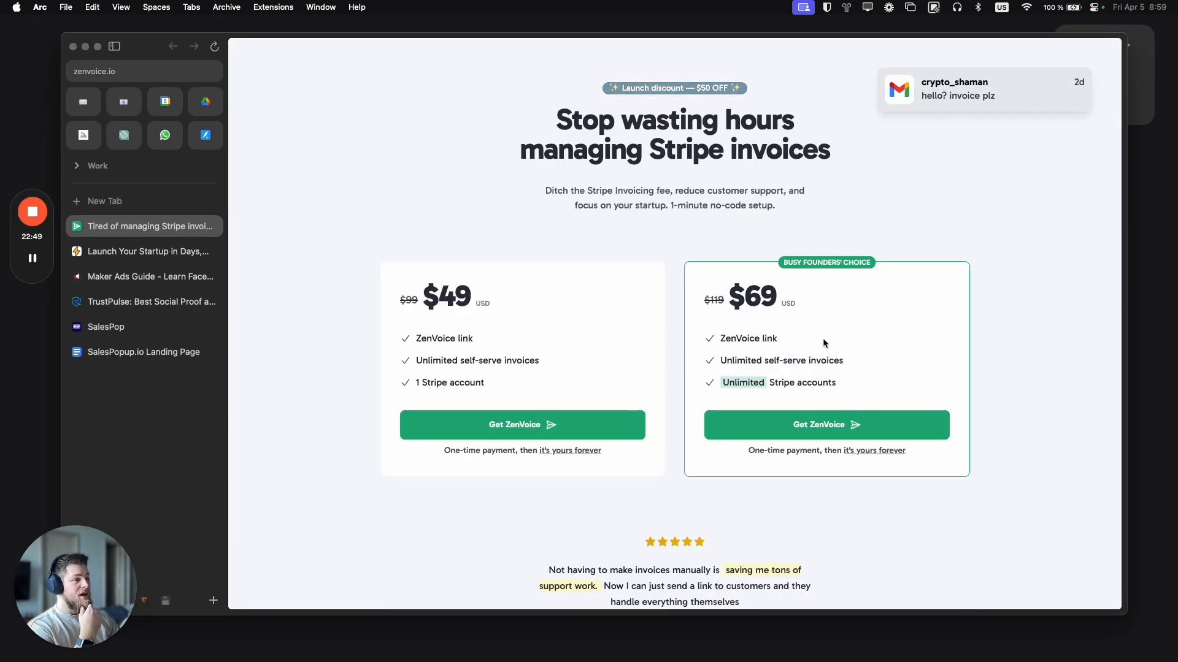
{"action": "scroll", "coordinate": [822, 338], "scroll_direction": "down", "scroll_amount": 5}
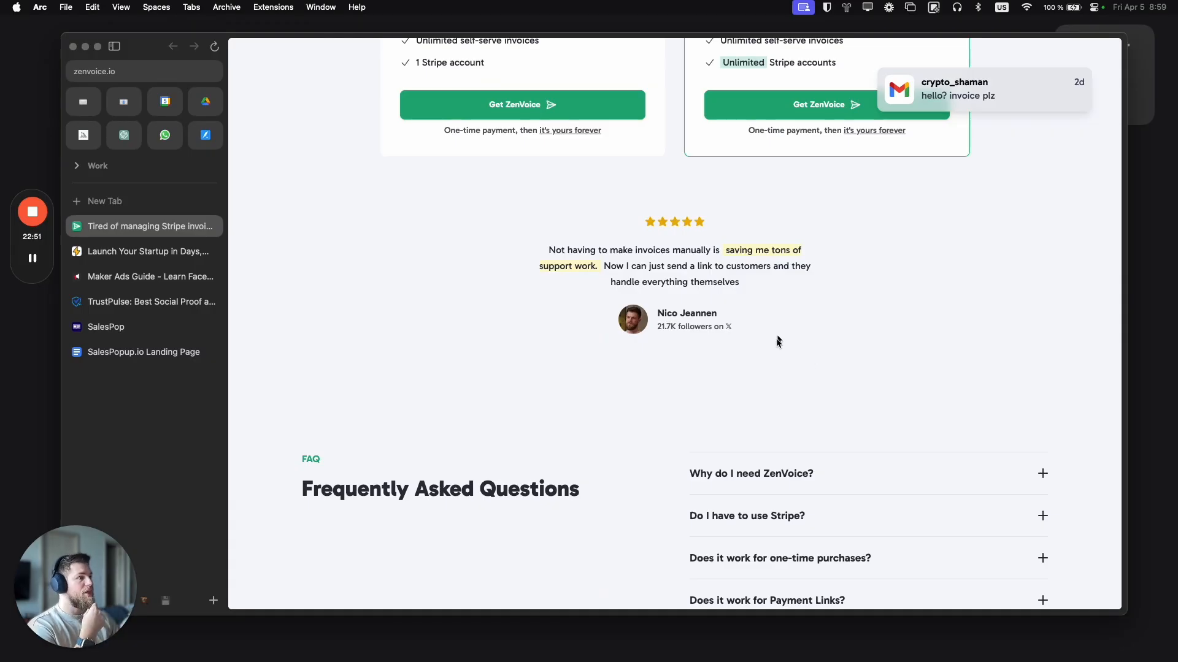
{"action": "scroll", "coordinate": [772, 358], "scroll_direction": "down", "scroll_amount": 5}
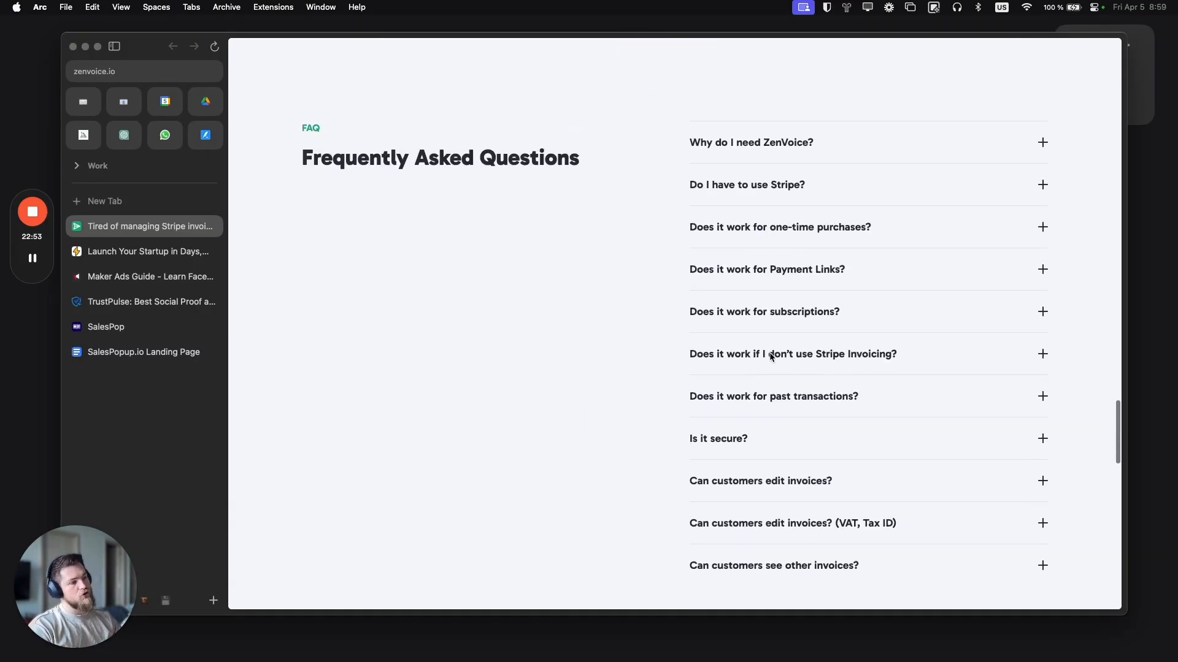
{"action": "scroll", "coordinate": [772, 358], "scroll_direction": "down", "scroll_amount": 11}
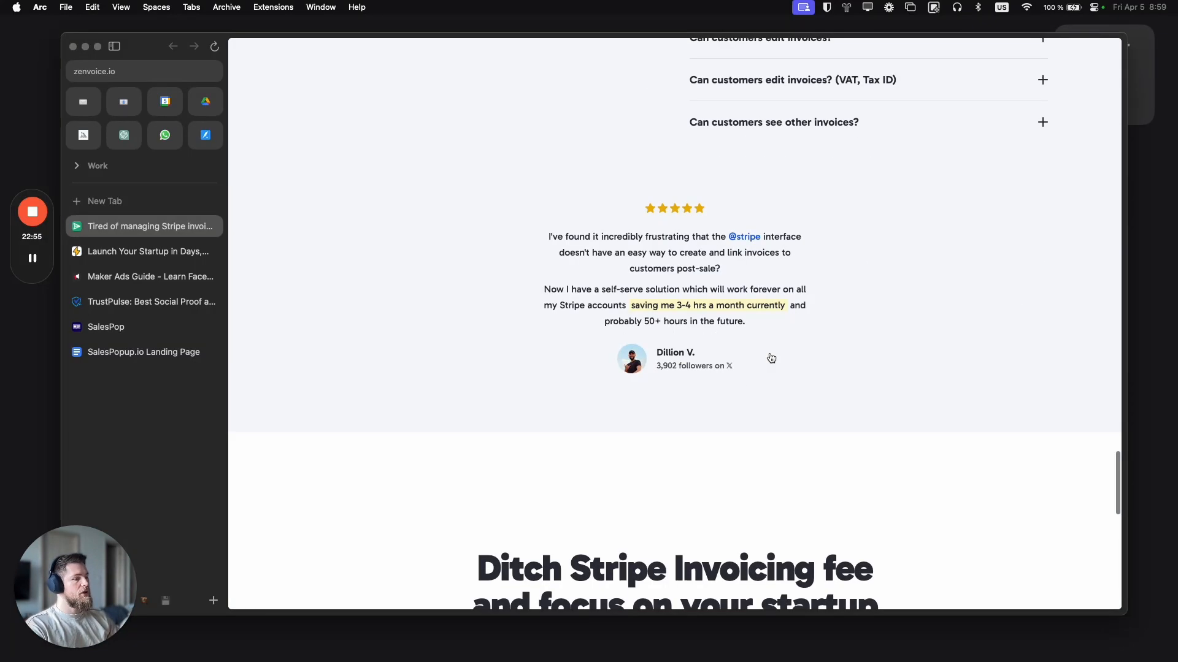
{"action": "scroll", "coordinate": [787, 423], "scroll_direction": "up", "scroll_amount": 20}
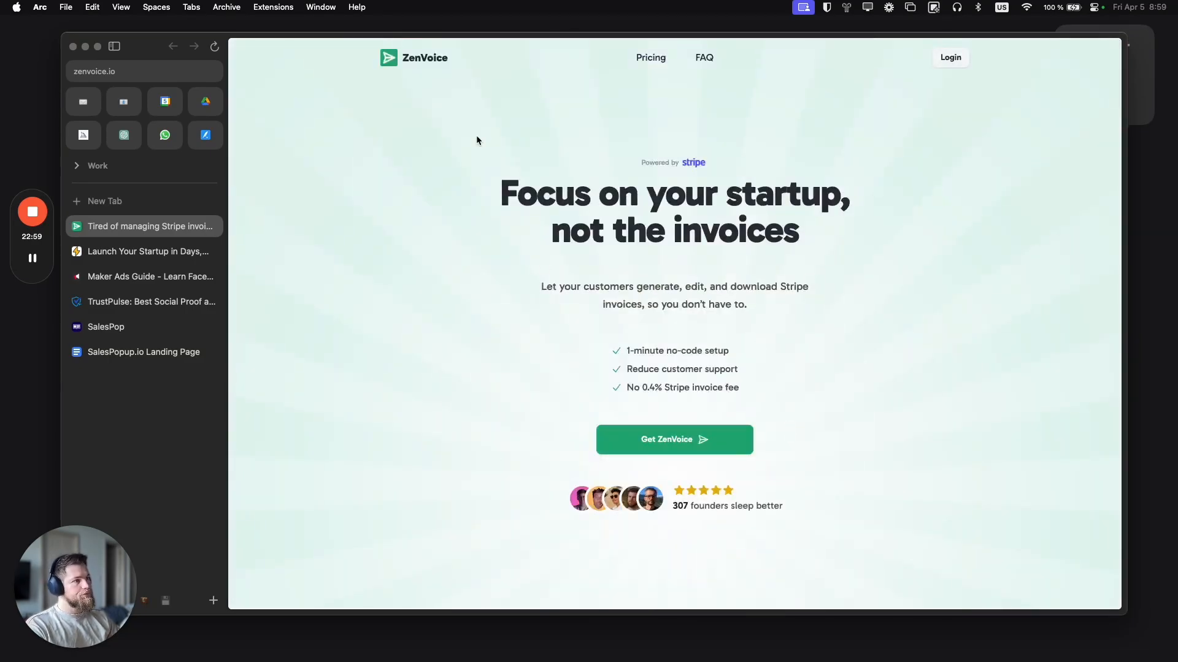
{"action": "scroll", "coordinate": [409, 277], "scroll_direction": "down", "scroll_amount": 11}
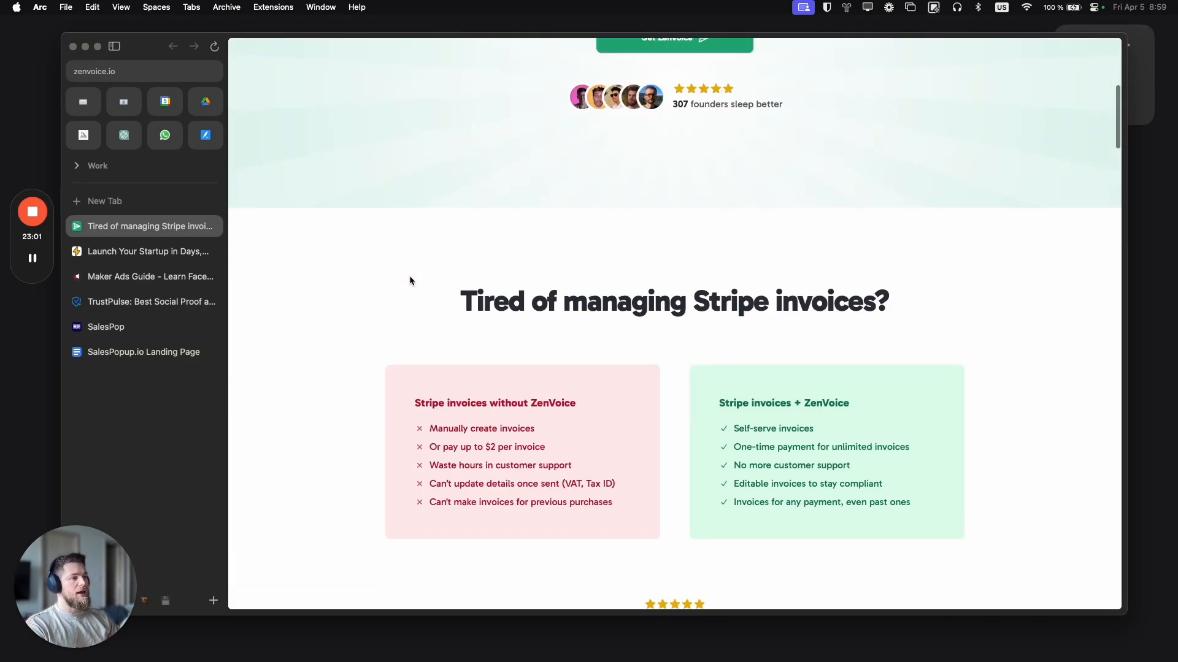
{"action": "scroll", "coordinate": [439, 347], "scroll_direction": "up", "scroll_amount": 20}
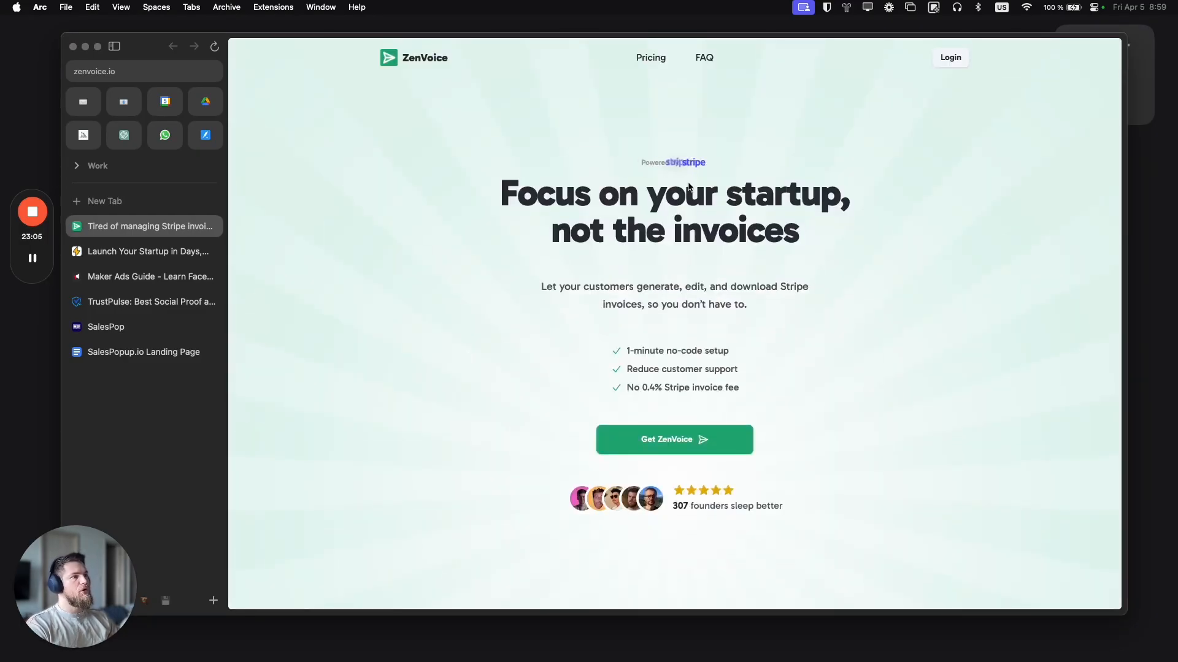
Step: Add the bullet "Powered by Stripe" below the "How it works" items in the SalesPopup.io Landing Page document
{"action": "left_click", "coordinate": [188, 350]}
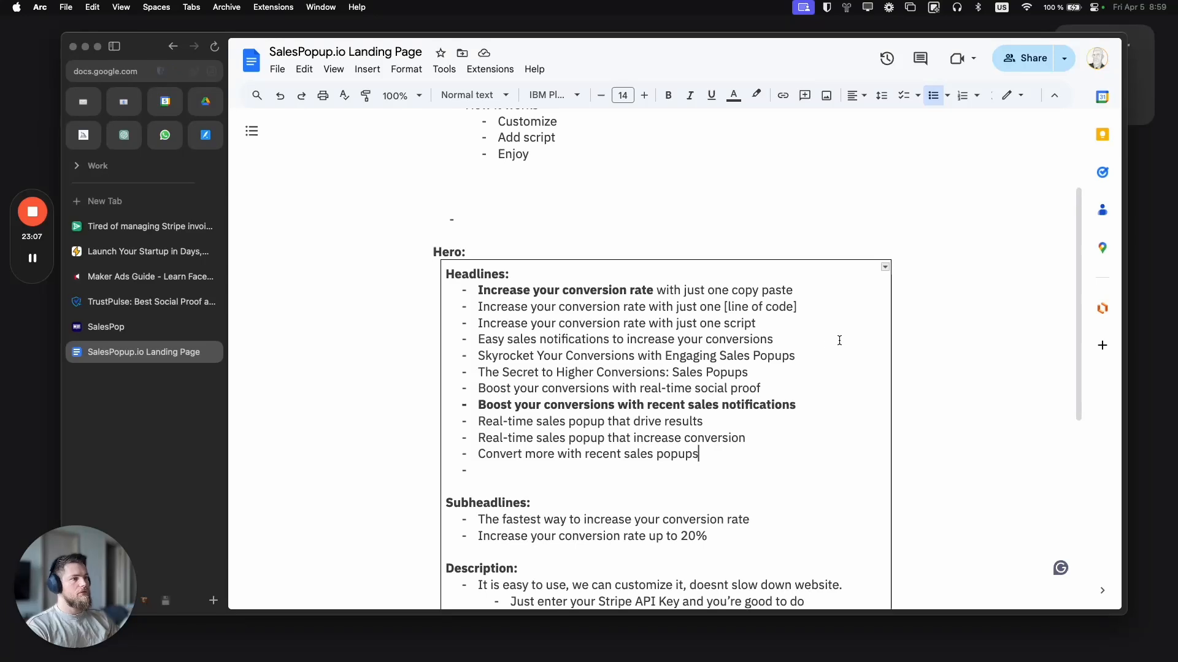
{"action": "scroll", "coordinate": [626, 307], "scroll_direction": "down", "scroll_amount": 3}
{"action": "scroll", "coordinate": [647, 372], "scroll_direction": "up", "scroll_amount": 4}
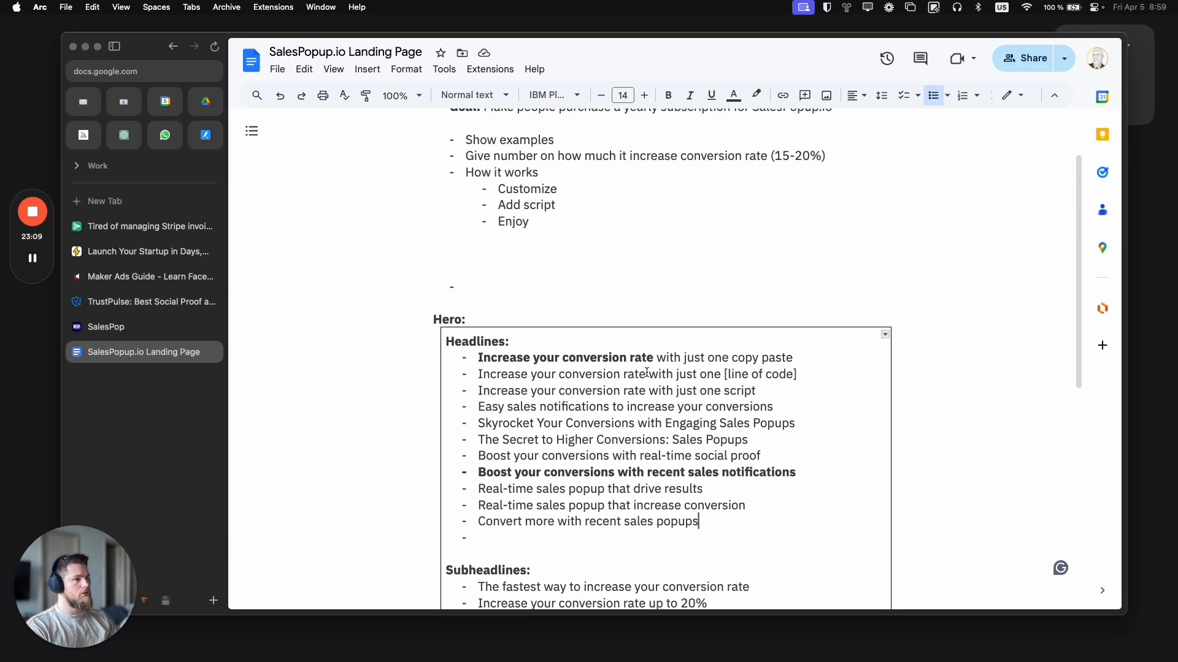
{"action": "scroll", "coordinate": [546, 245], "scroll_direction": "up", "scroll_amount": 1}
{"action": "left_click", "coordinate": [554, 251]}
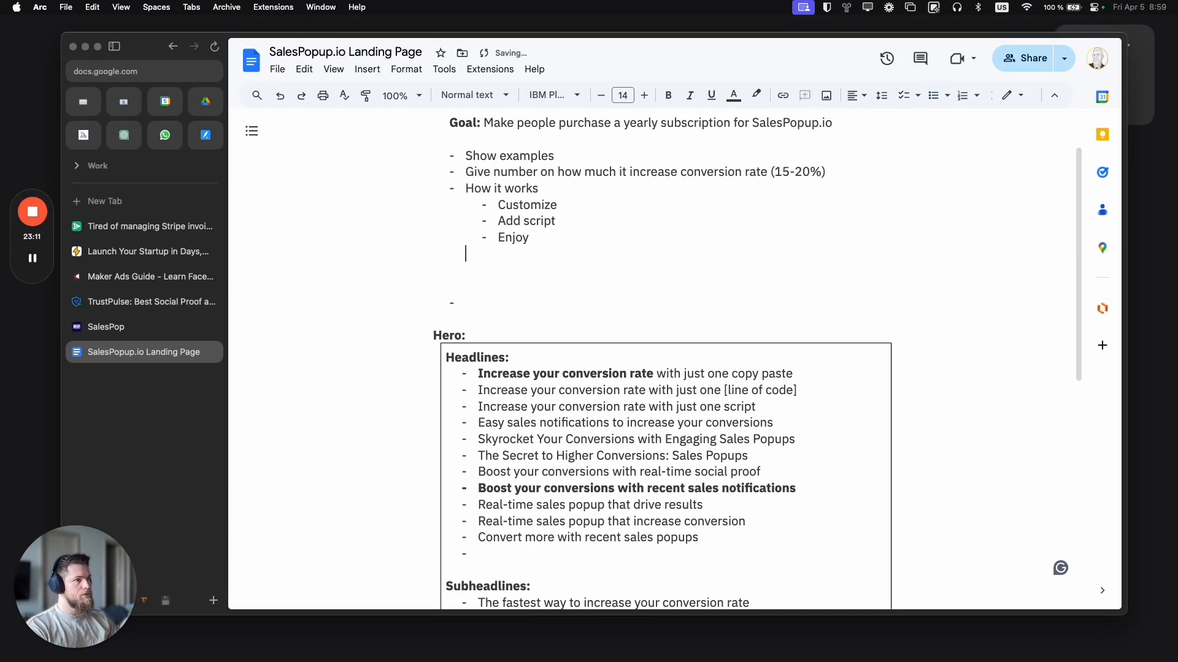
{"action": "type", "text": "- "}
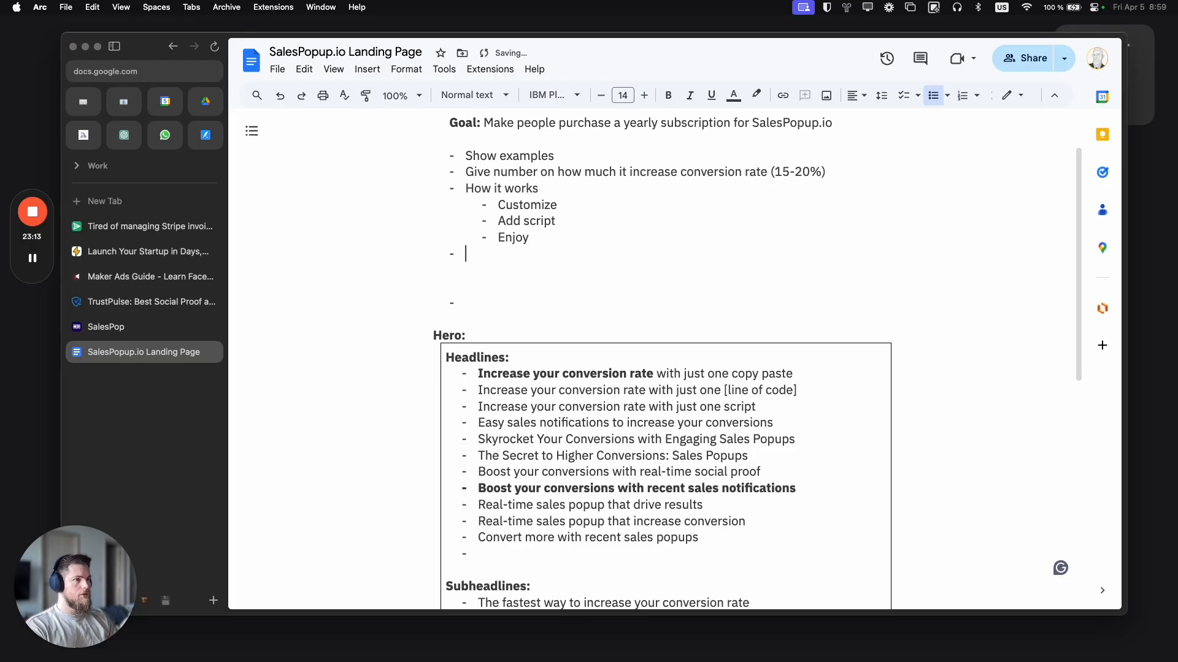
{"action": "type", "text": "Poweered by"}
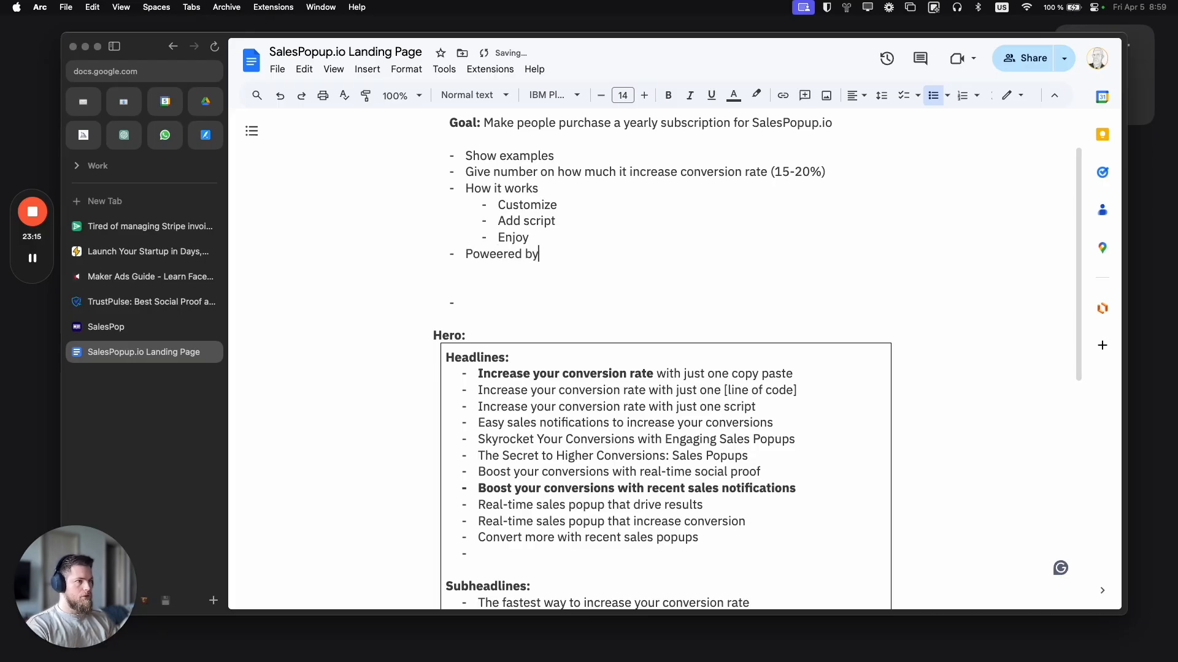
{"action": "key", "text": "BackSpace"}
{"action": "key", "text": "BackSpace"}
{"action": "key", "text": "BackSpace"}
{"action": "key", "text": "BackSpace"}
{"action": "key", "text": "BackSpace"}
{"action": "key", "text": "BackSpace"}
{"action": "key", "text": "BackSpace"}
{"action": "type", "text": "red by Sttr"}
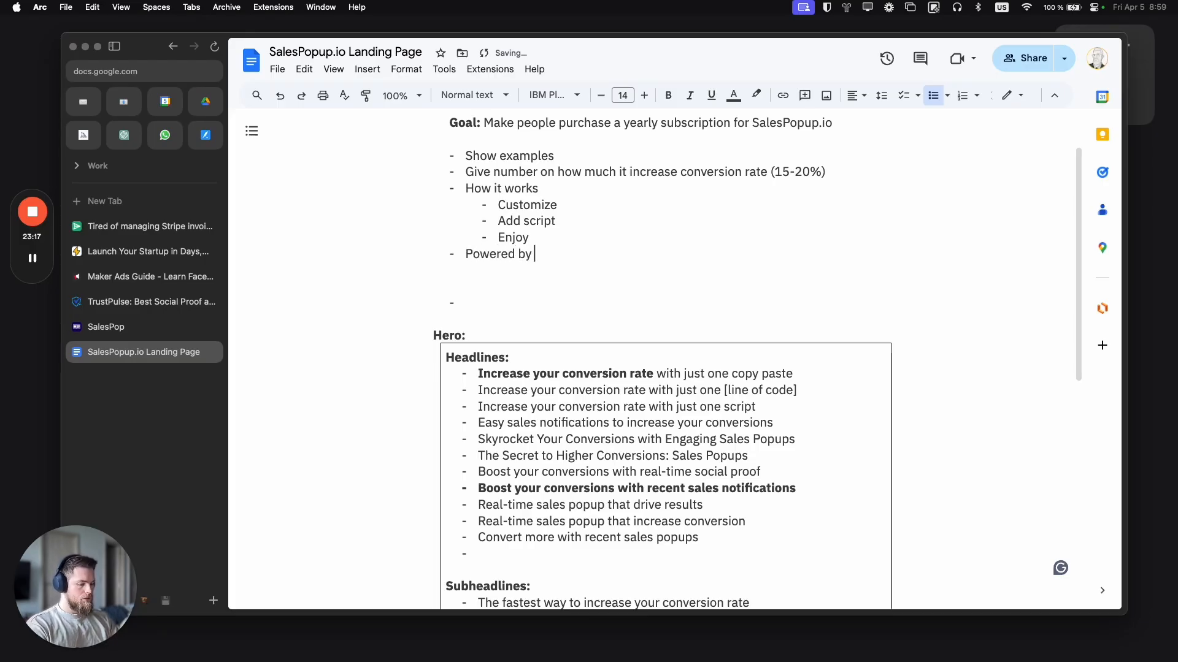
{"action": "key", "text": "BackSpace"}
{"action": "key", "text": "BackSpace"}
{"action": "type", "text": "re"}
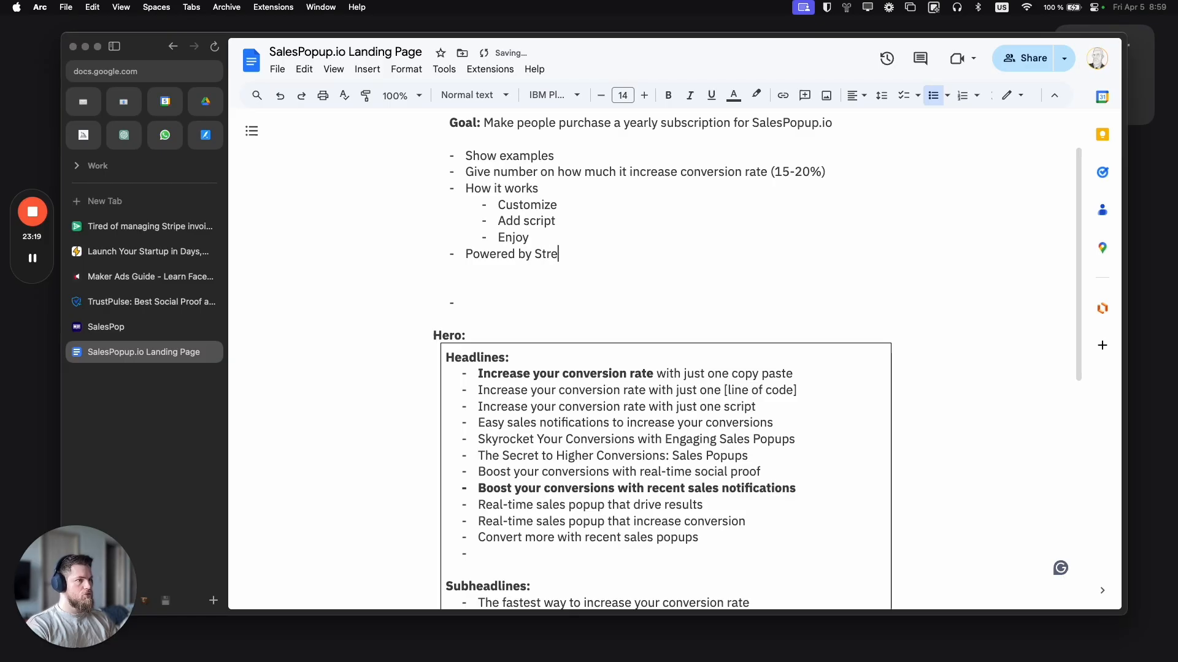
{"action": "type", "text": "ipe"}
{"action": "key", "text": "BackSpace"}
{"action": "key", "text": "BackSpace"}
{"action": "key", "text": "BackSpace"}
{"action": "key", "text": "BackSpace"}
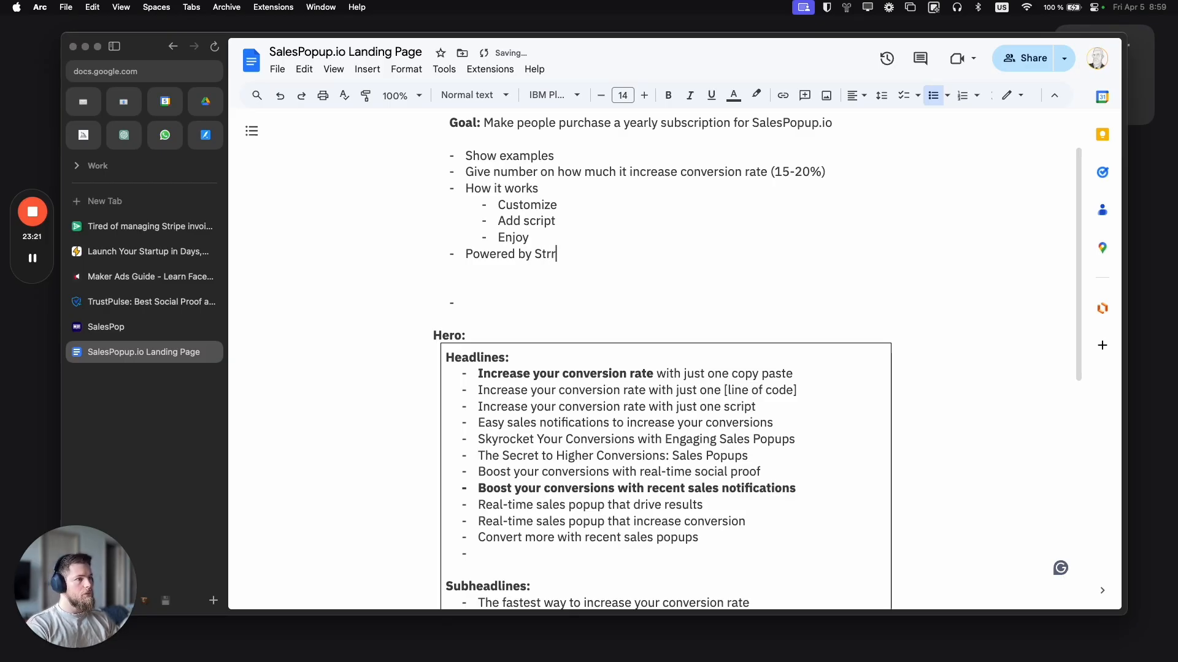
{"action": "type", "text": "ipe"}
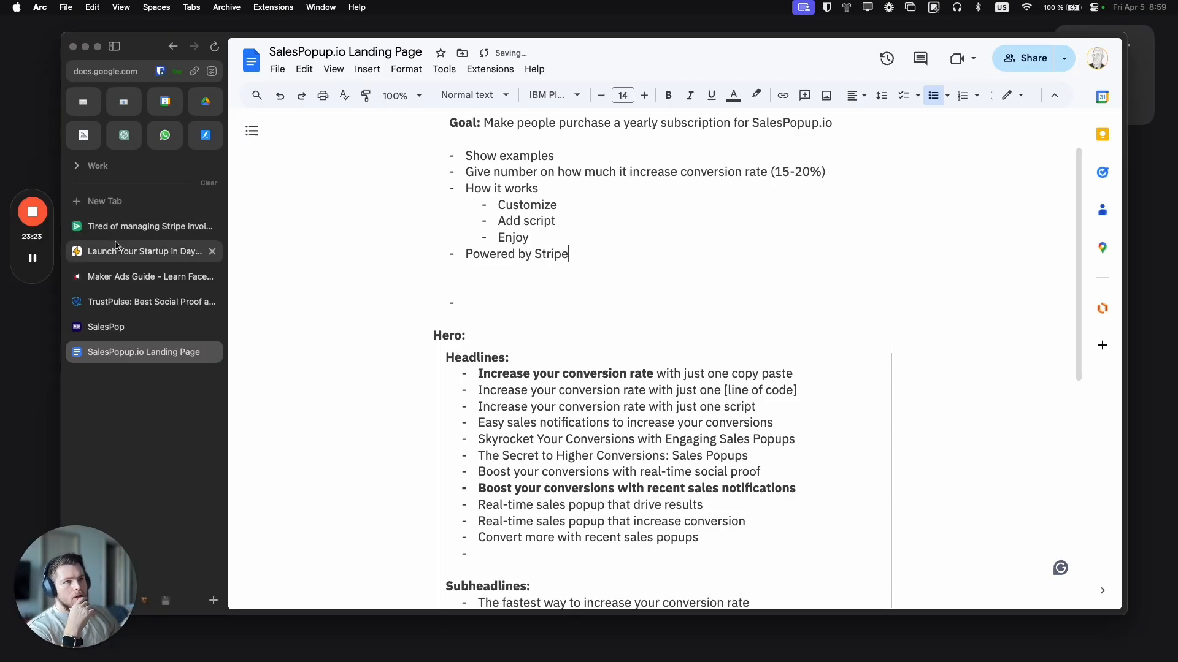
Step: Review the ZenVoice hero, comparison and pricing sections once more and close that page's tab
{"action": "left_click", "coordinate": [141, 226]}
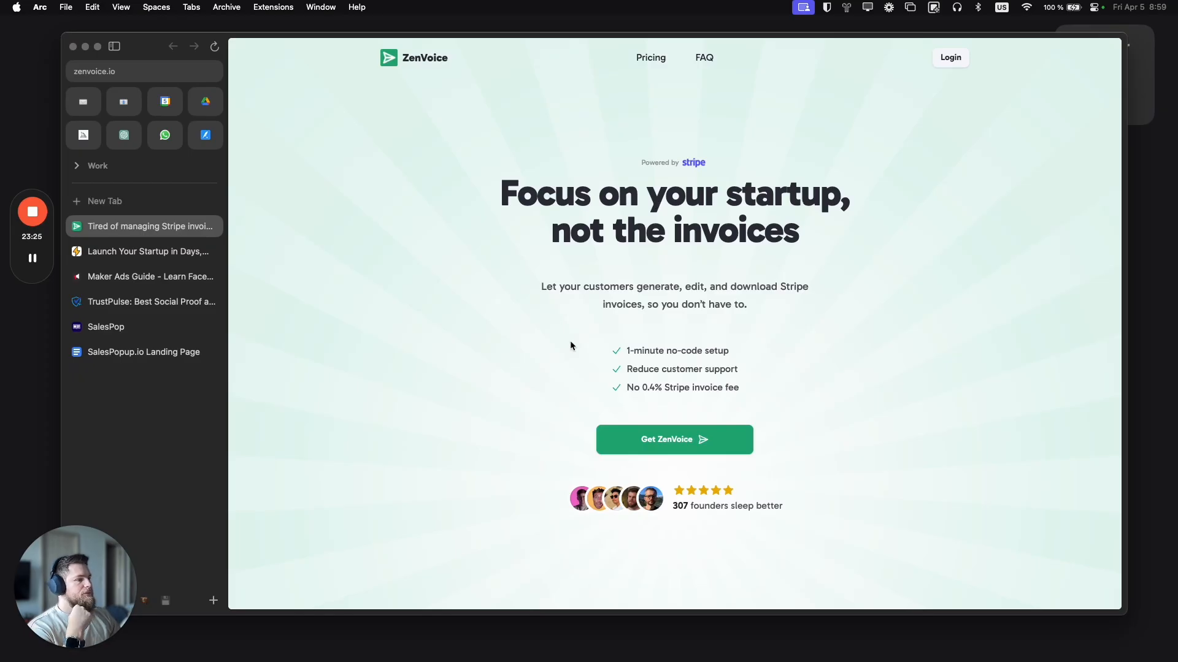
{"action": "scroll", "coordinate": [569, 341], "scroll_direction": "down", "scroll_amount": 5}
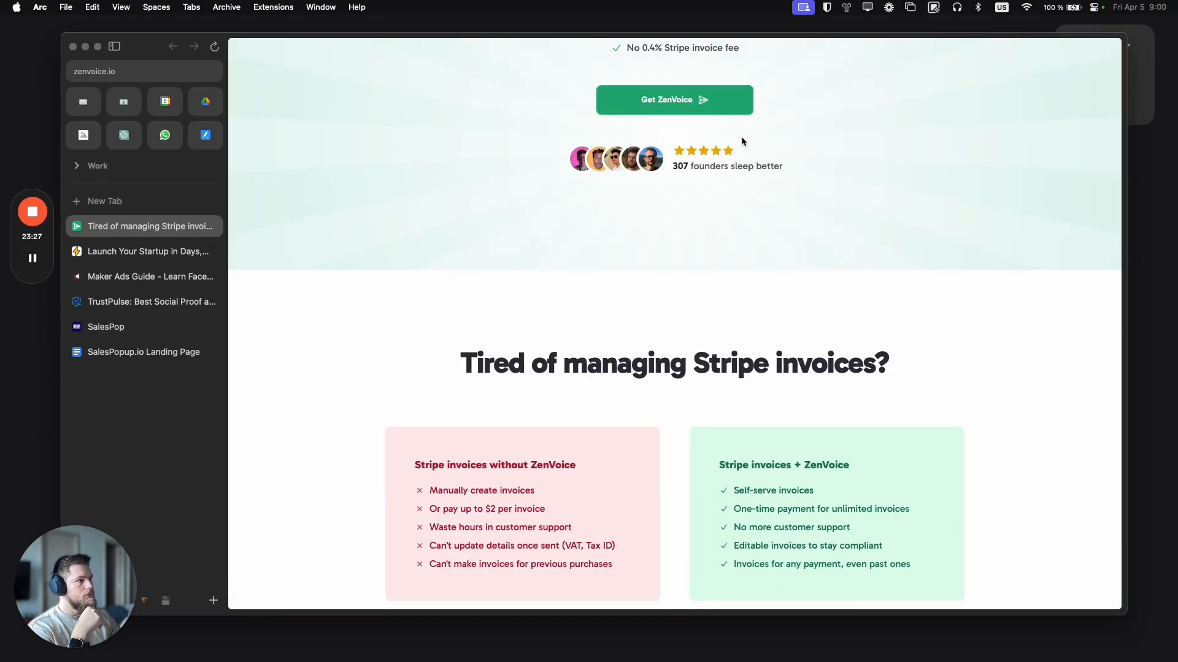
{"action": "scroll", "coordinate": [741, 141], "scroll_direction": "up", "scroll_amount": 2}
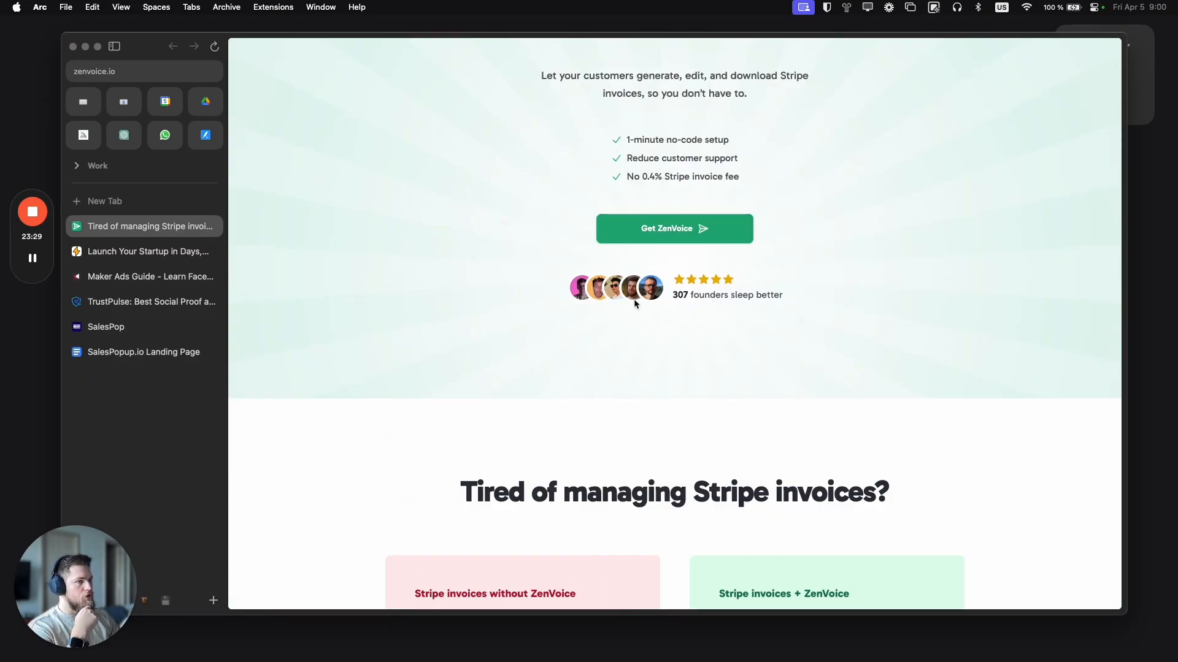
{"action": "scroll", "coordinate": [644, 325], "scroll_direction": "down", "scroll_amount": 20}
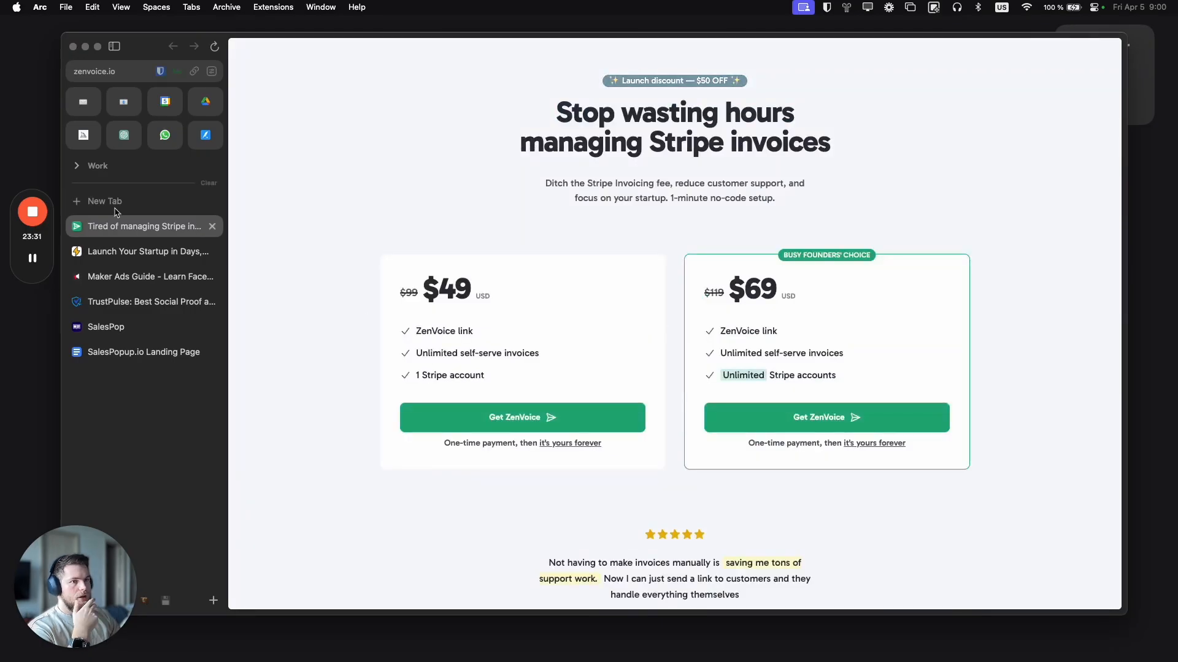
{"action": "key", "text": "super+w"}
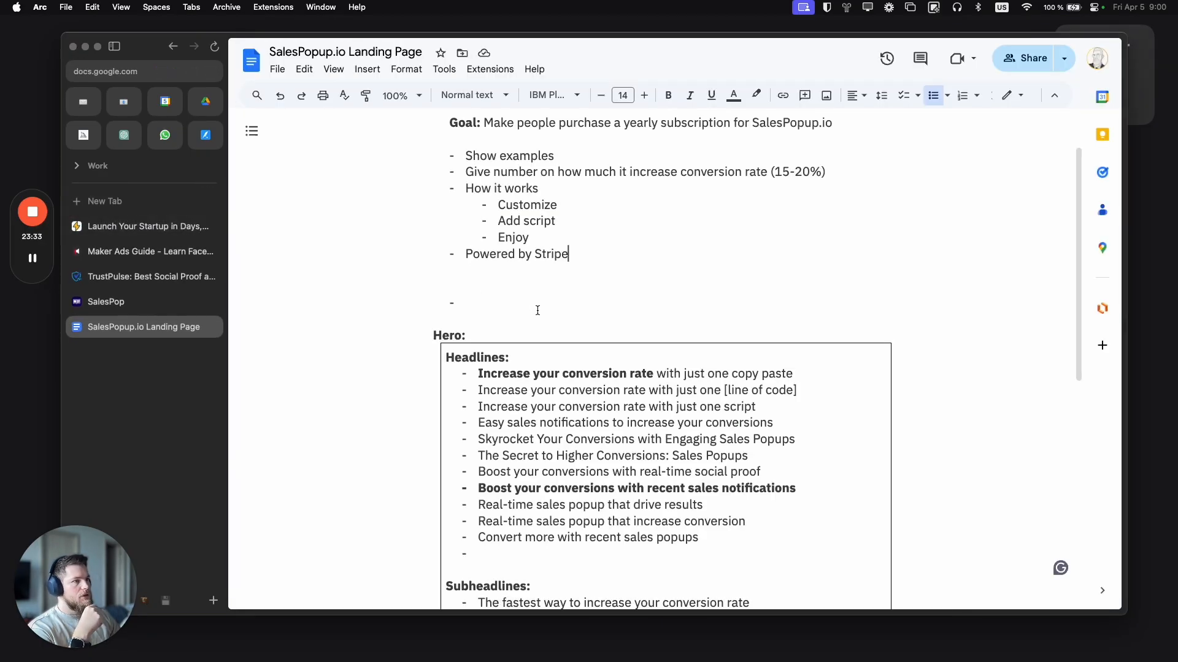
Step: Make the whole first headline, "Increase your conversion rate with just one copy paste", bold in the Hero section
{"action": "scroll", "coordinate": [540, 313], "scroll_direction": "up", "scroll_amount": 2}
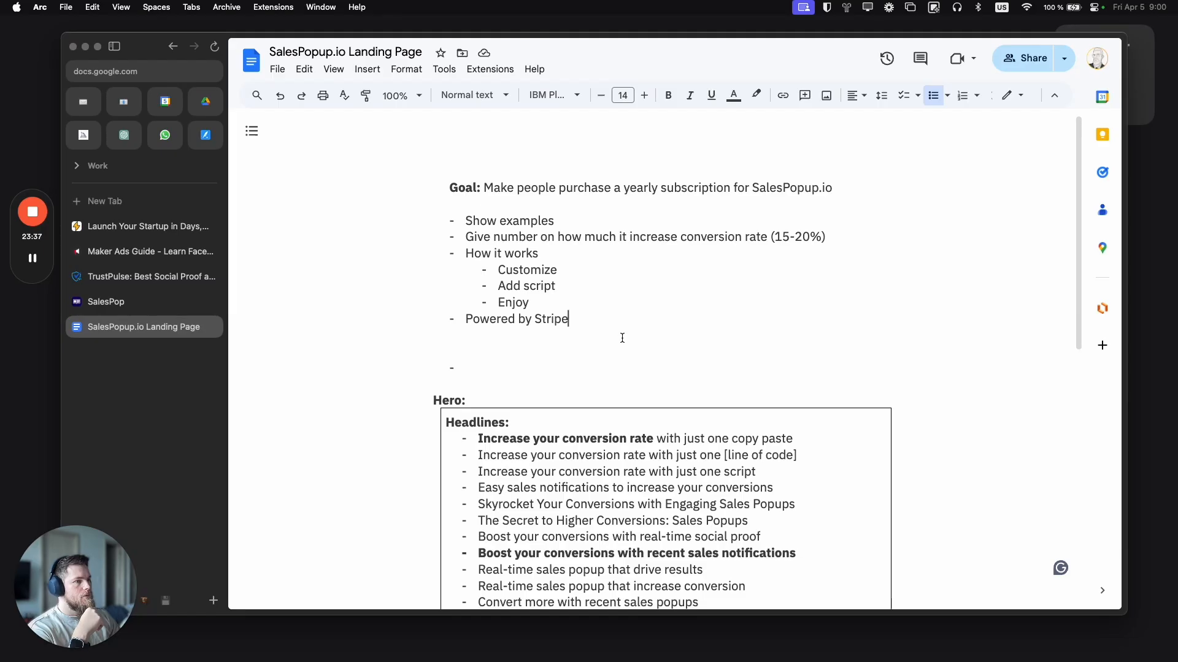
{"action": "scroll", "coordinate": [623, 342], "scroll_direction": "down", "scroll_amount": 5}
{"action": "scroll", "coordinate": [627, 346], "scroll_direction": "up", "scroll_amount": 2}
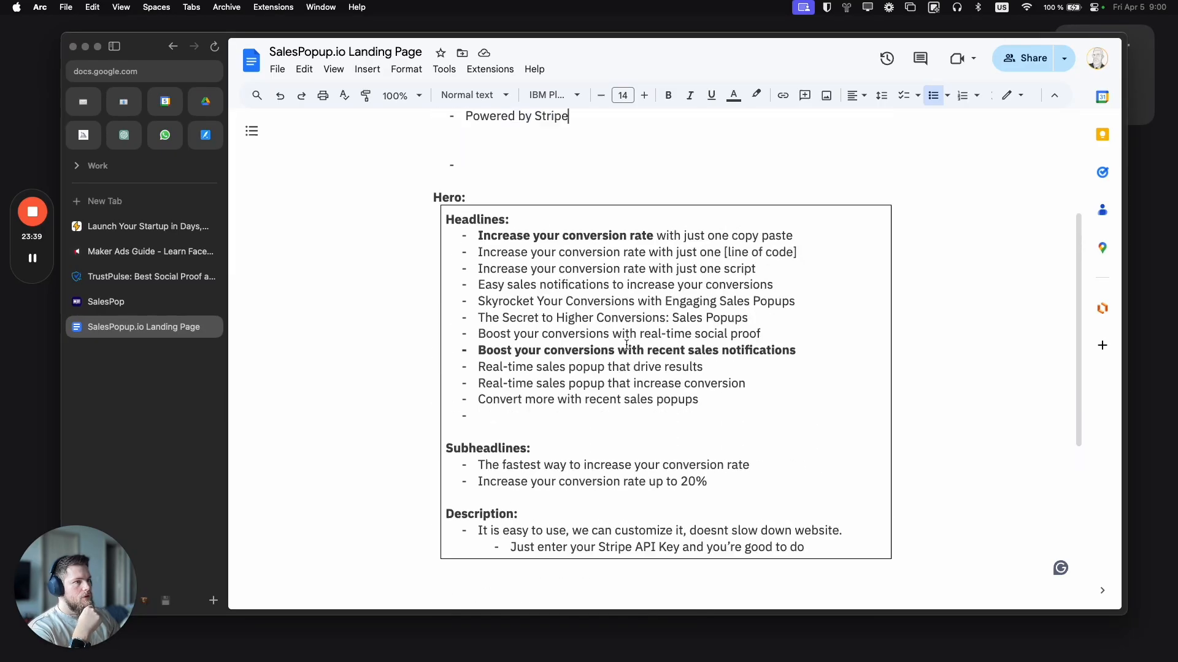
{"action": "scroll", "coordinate": [558, 302], "scroll_direction": "down", "scroll_amount": 3}
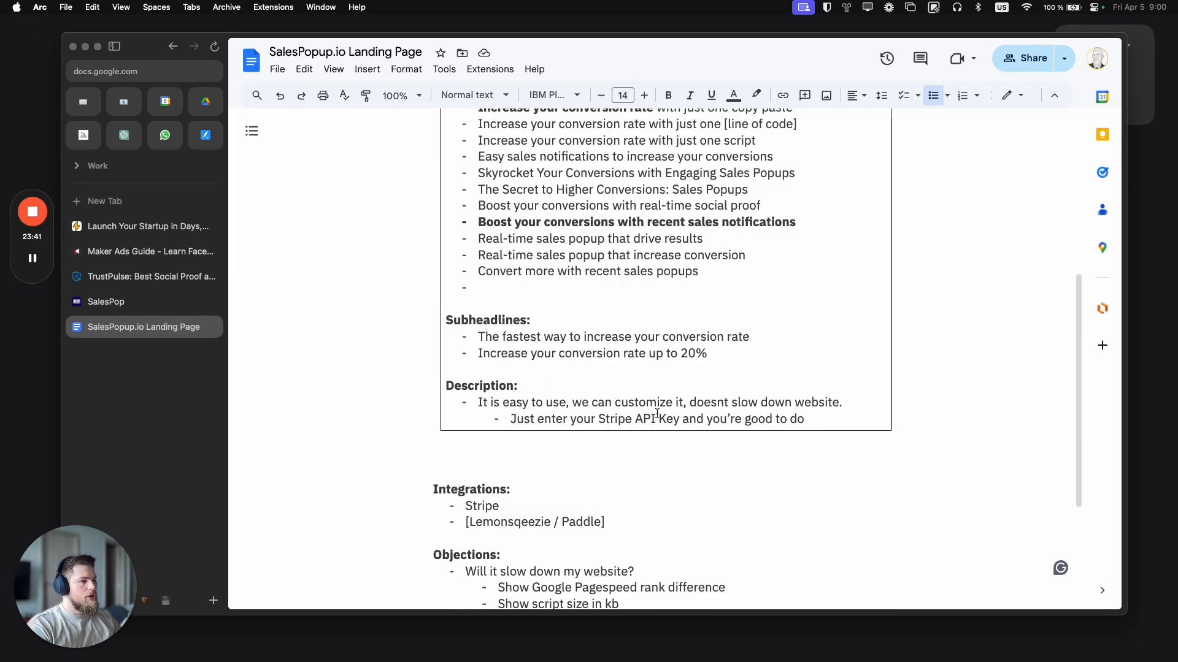
{"action": "scroll", "coordinate": [600, 314], "scroll_direction": "up", "scroll_amount": 3}
{"action": "scroll", "coordinate": [579, 495], "scroll_direction": "down", "scroll_amount": 1}
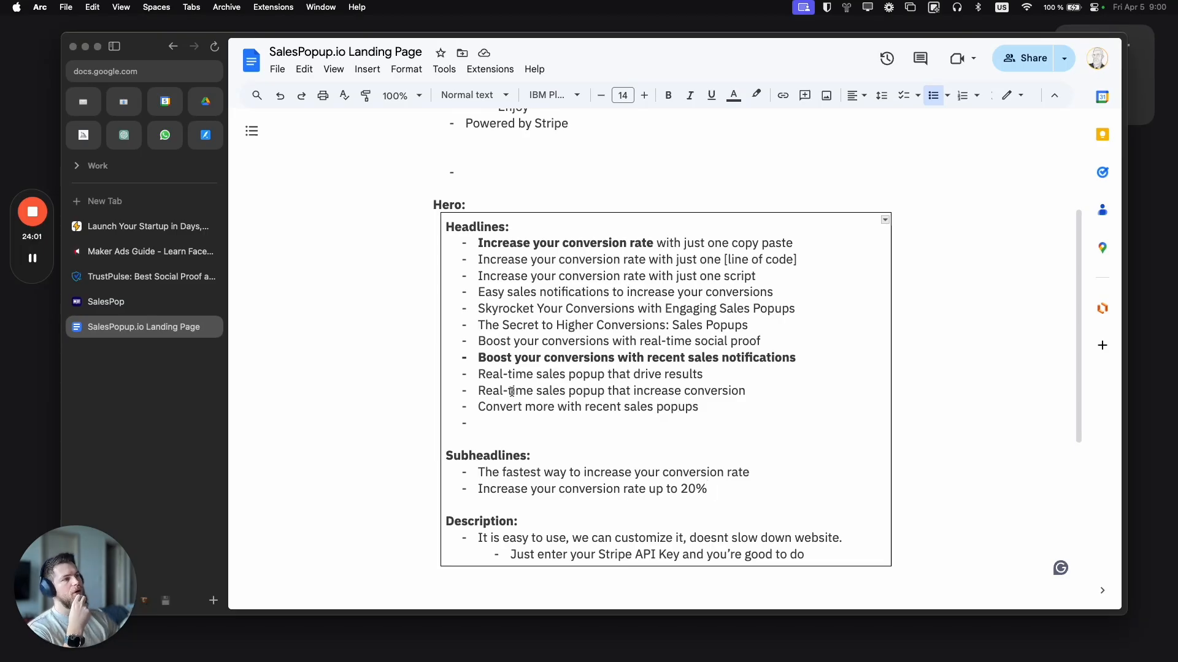
{"action": "triple_click", "coordinate": [664, 241]}
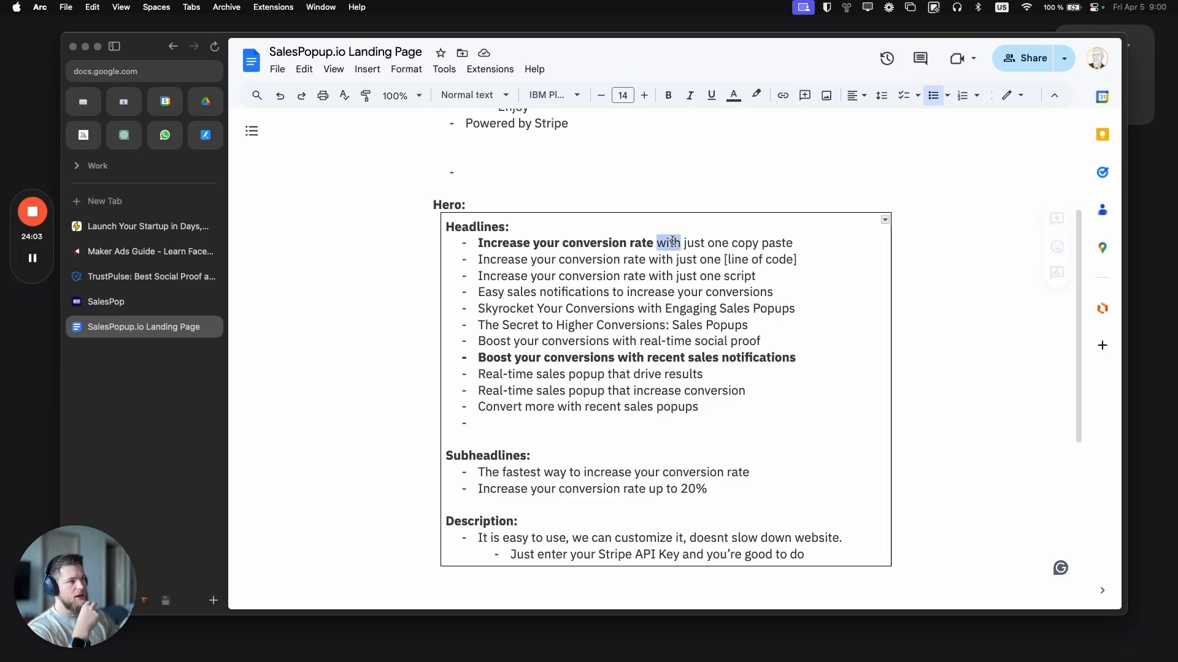
{"action": "key", "text": "super+b"}
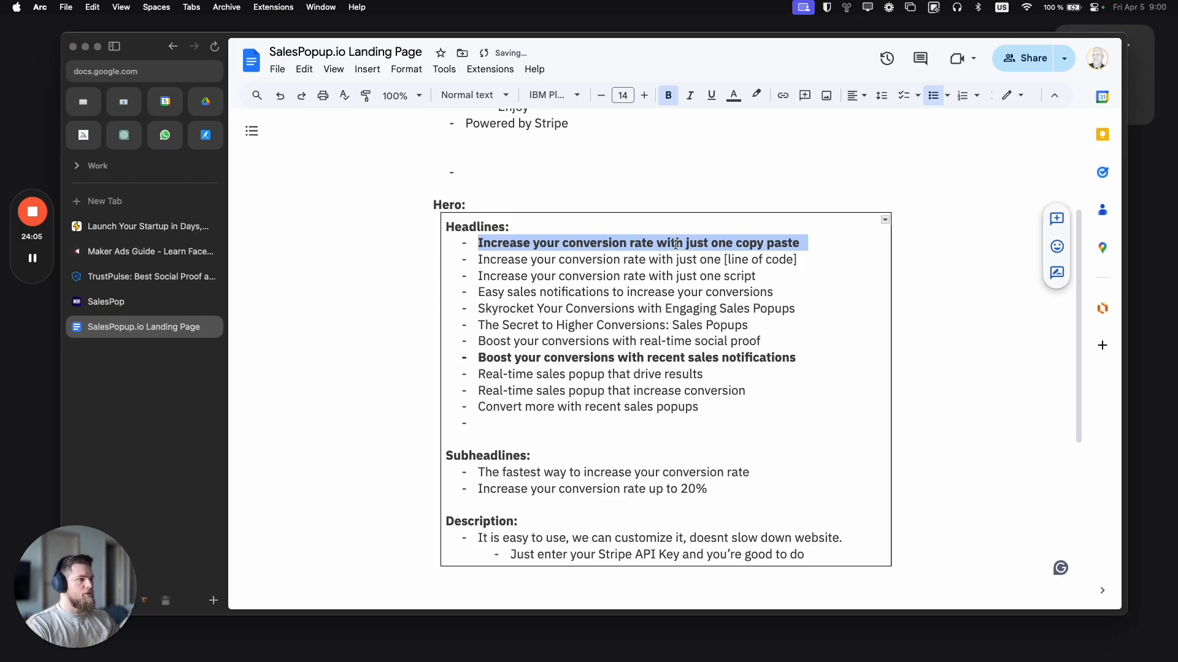
{"action": "left_click", "coordinate": [675, 243]}
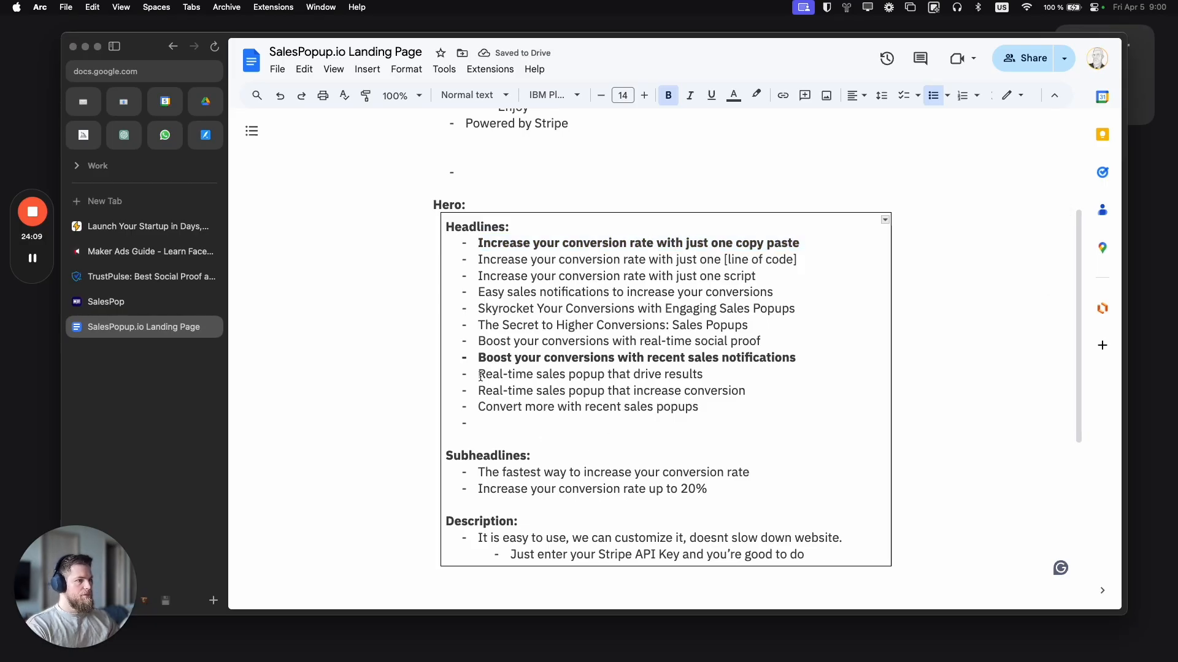
Step: Copy the headline "Real-time sales popup that drive results" in as the first bullet under Subheadlines, without an empty bullet below it
{"action": "left_click_drag", "start_coordinate": [478, 375], "coordinate": [709, 378]}
{"action": "key", "text": "cmd+c"}
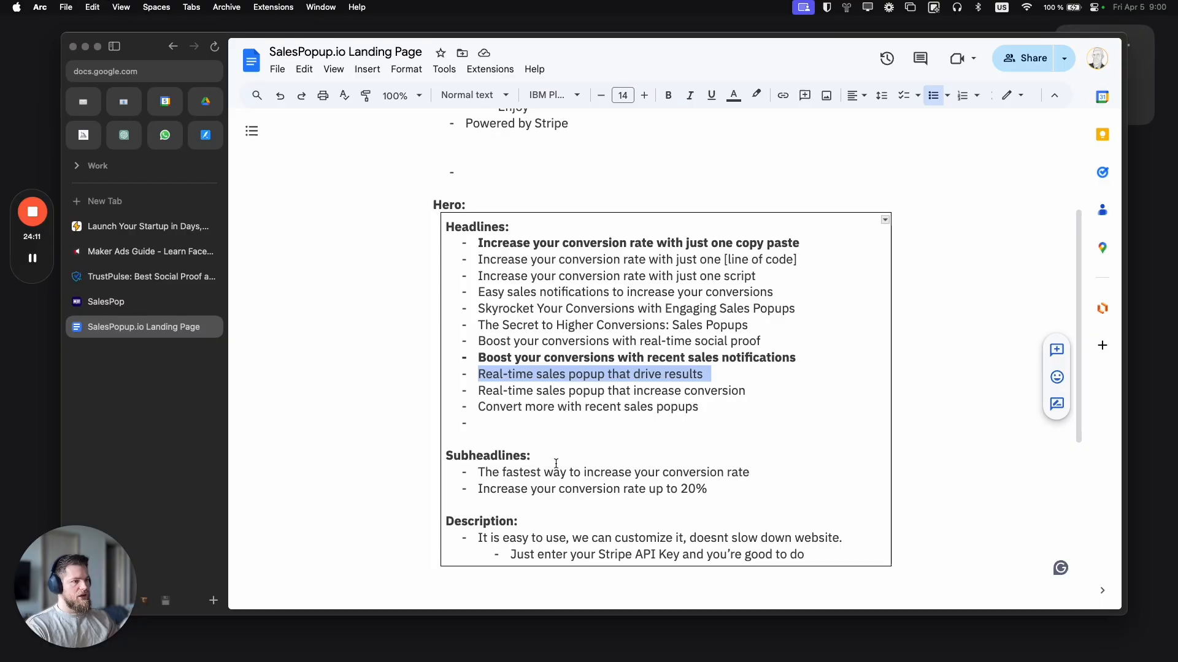
{"action": "left_click", "coordinate": [530, 455]}
{"action": "key", "text": "Return"}
{"action": "key", "text": "cmd+v"}
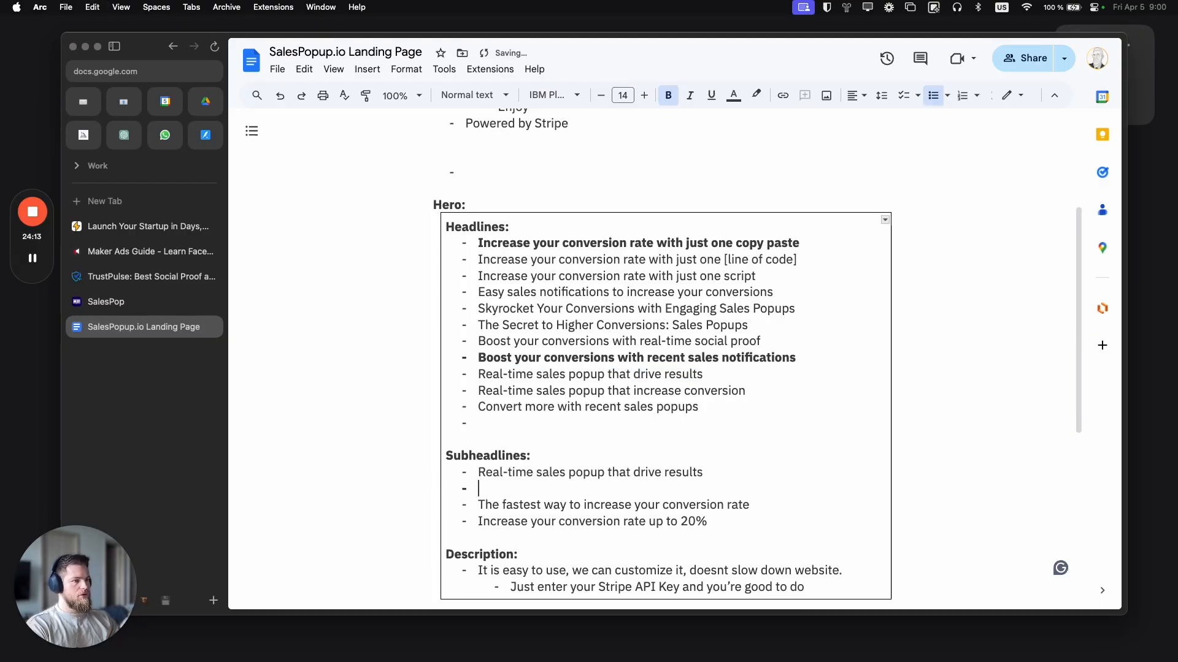
{"action": "key", "text": "BackSpace"}
{"action": "key", "text": "BackSpace"}
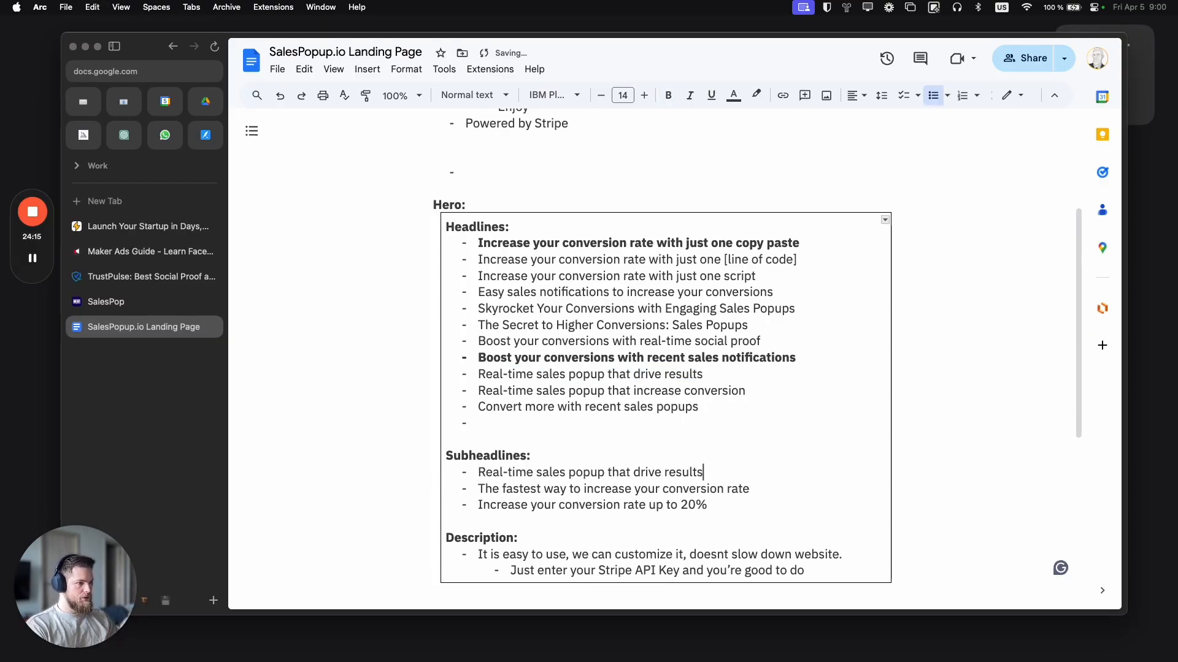
Step: Make the new first subheadline bold
{"action": "triple_click", "coordinate": [582, 477]}
{"action": "key", "text": "cmd+b"}
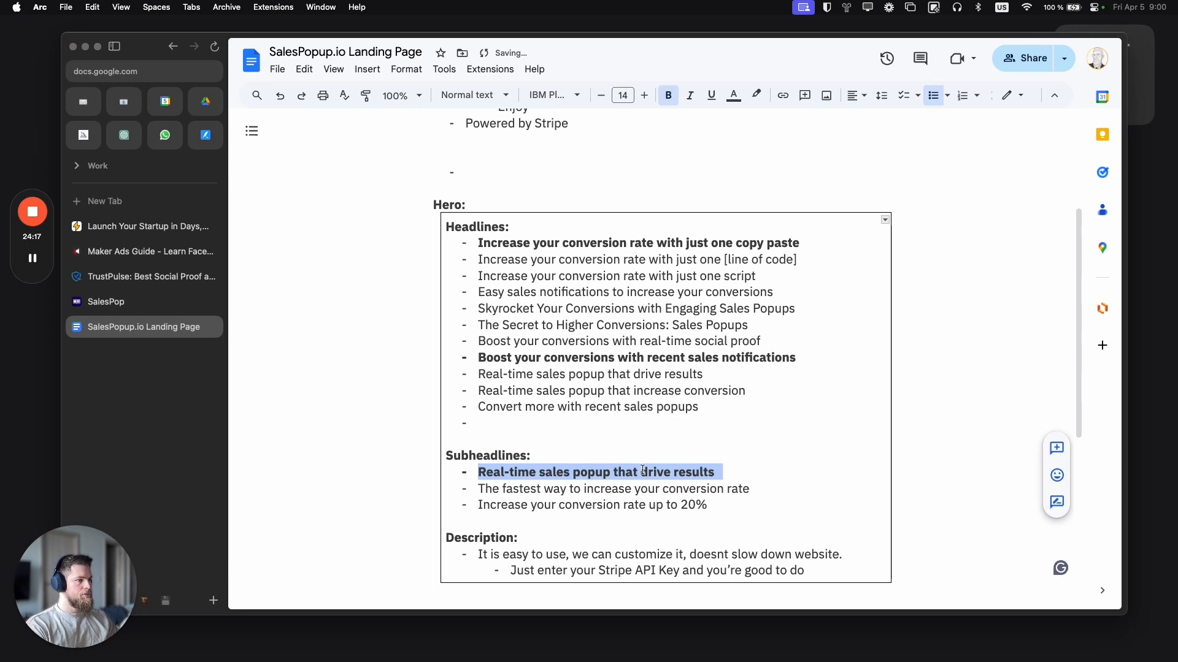
{"action": "left_click", "coordinate": [657, 472]}
Step: Compare the bold first headline with the bold subheadline to judge how they read together
{"action": "left_click_drag", "start_coordinate": [715, 473], "coordinate": [642, 474]}
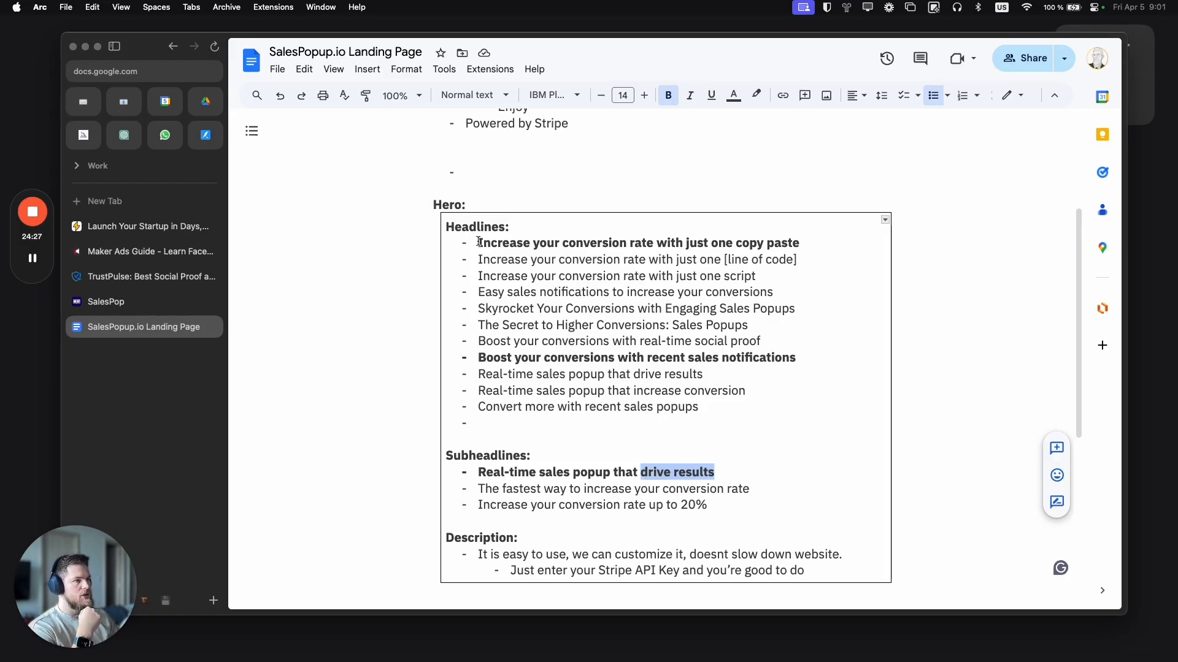
{"action": "left_click_drag", "start_coordinate": [479, 243], "coordinate": [652, 245]}
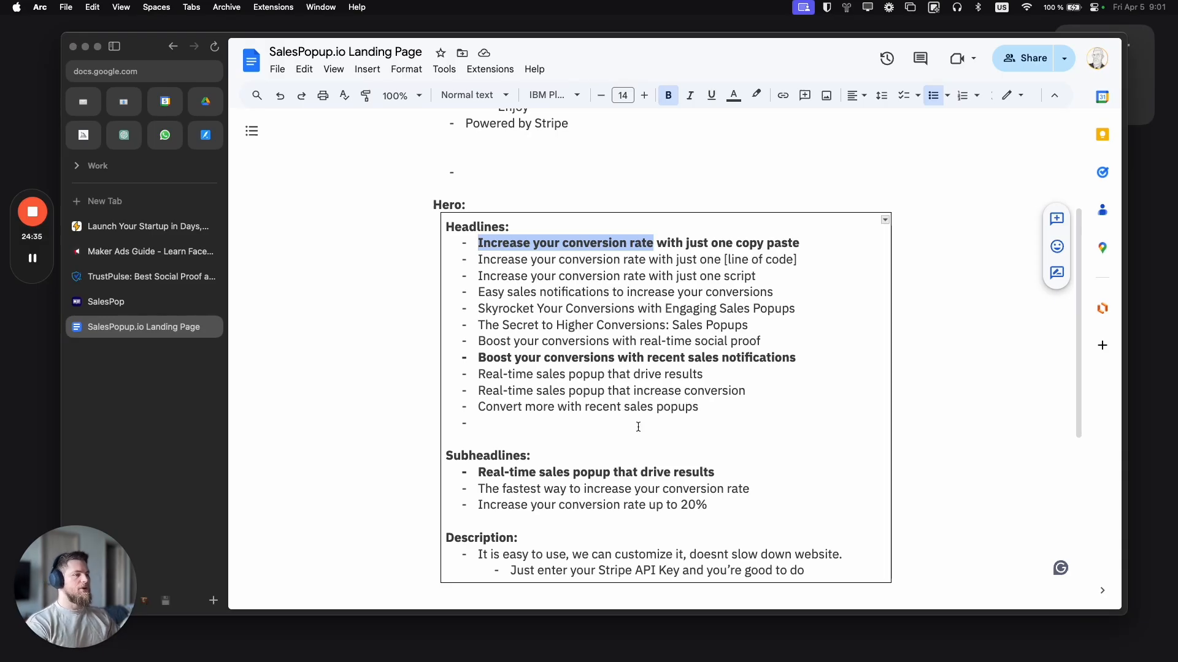
{"action": "left_click_drag", "start_coordinate": [478, 472], "coordinate": [728, 465]}
{"action": "left_click", "coordinate": [728, 466]}
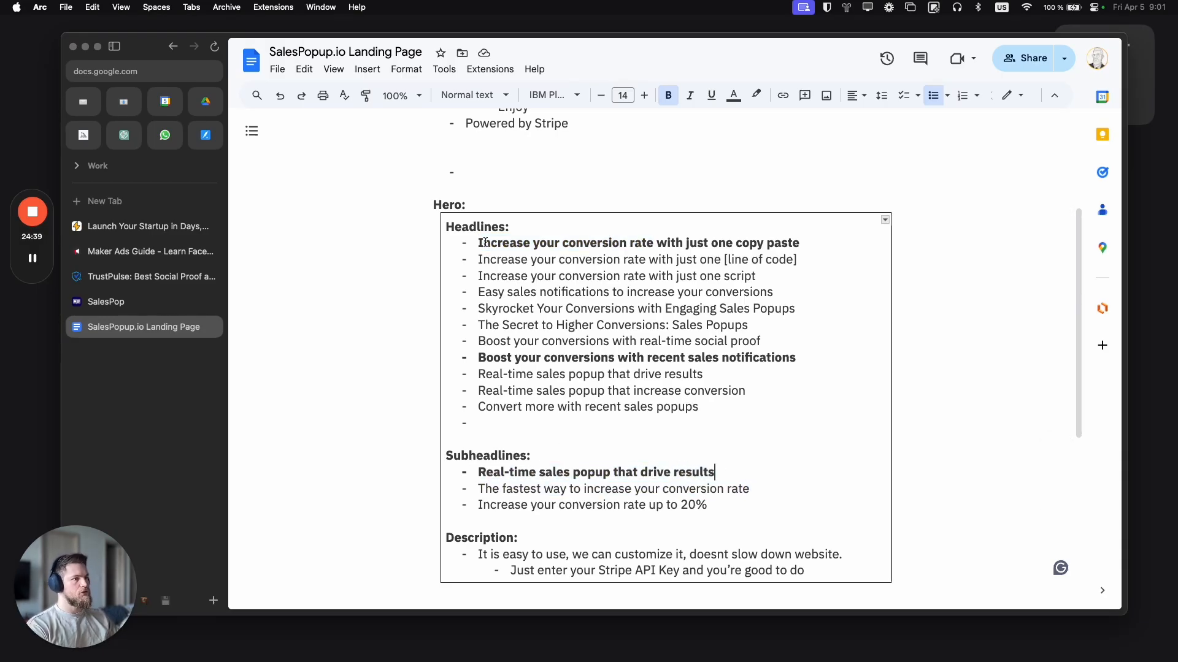
{"action": "left_click_drag", "start_coordinate": [484, 243], "coordinate": [828, 245]}
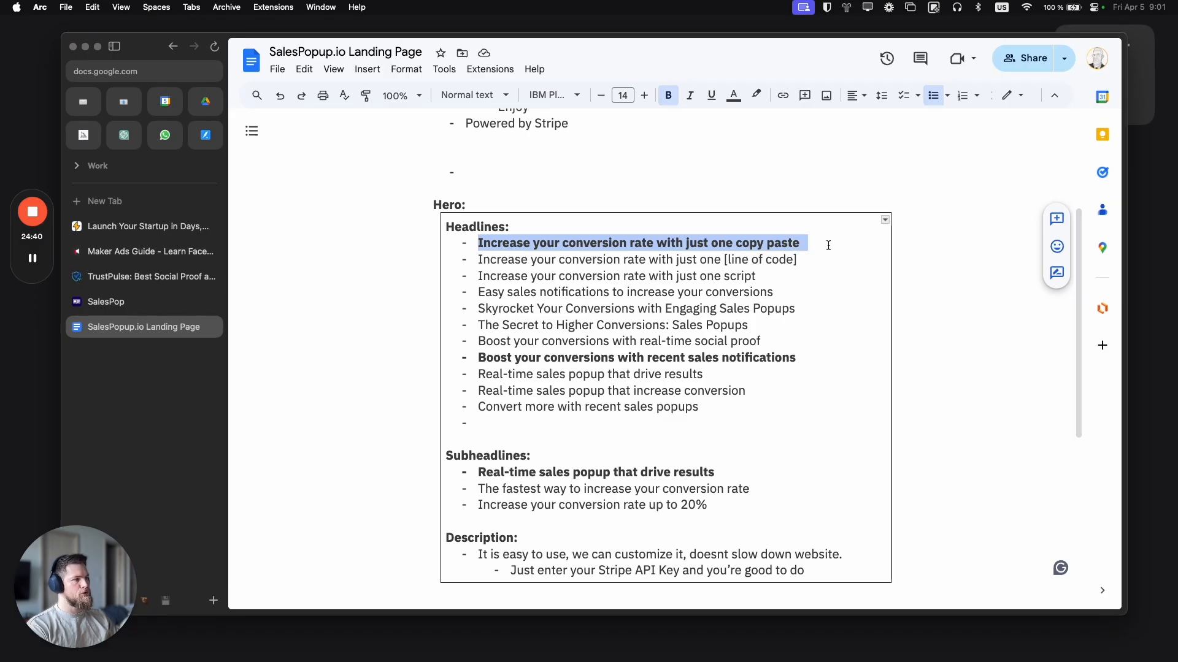
{"action": "left_click", "coordinate": [479, 473]}
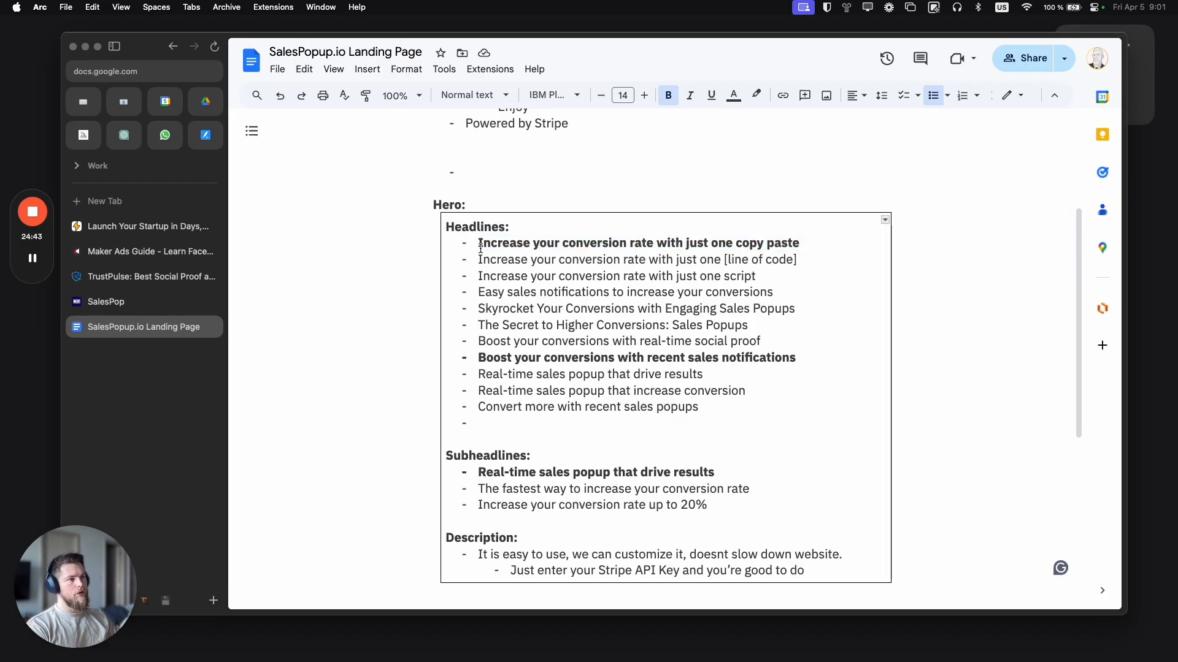
{"action": "left_click_drag", "start_coordinate": [479, 243], "coordinate": [796, 244]}
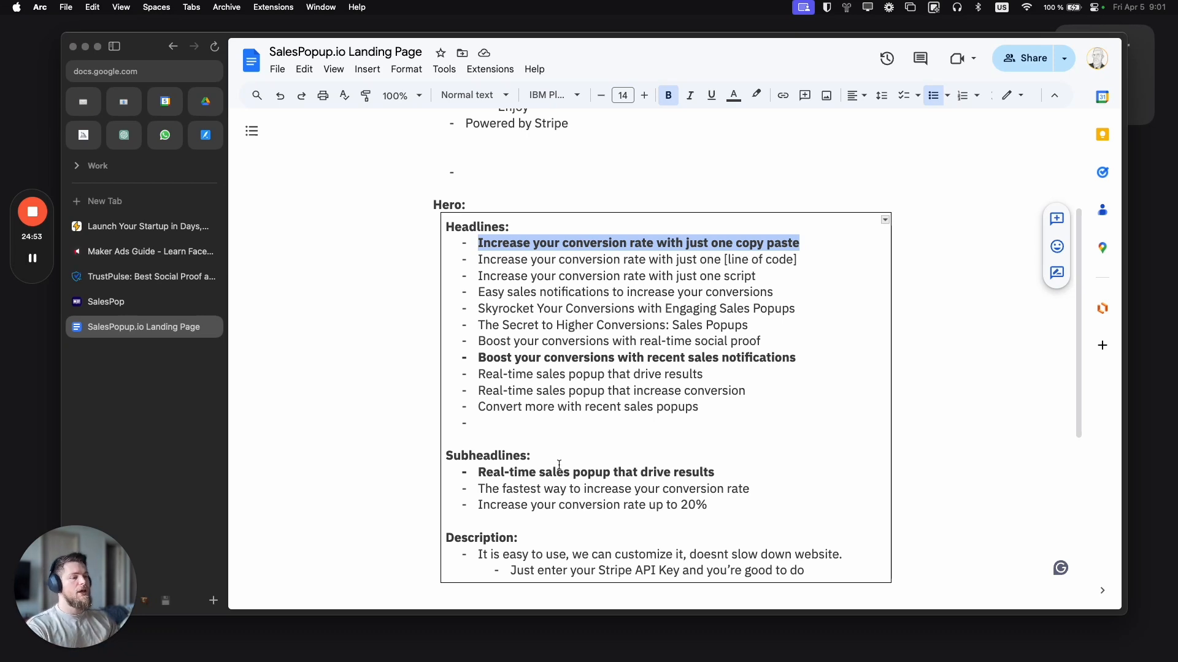
Step: Insert a new first bullet under Description reading "Just connect to Stripe, customize your theme"
{"action": "scroll", "coordinate": [558, 465], "scroll_direction": "down", "scroll_amount": 4}
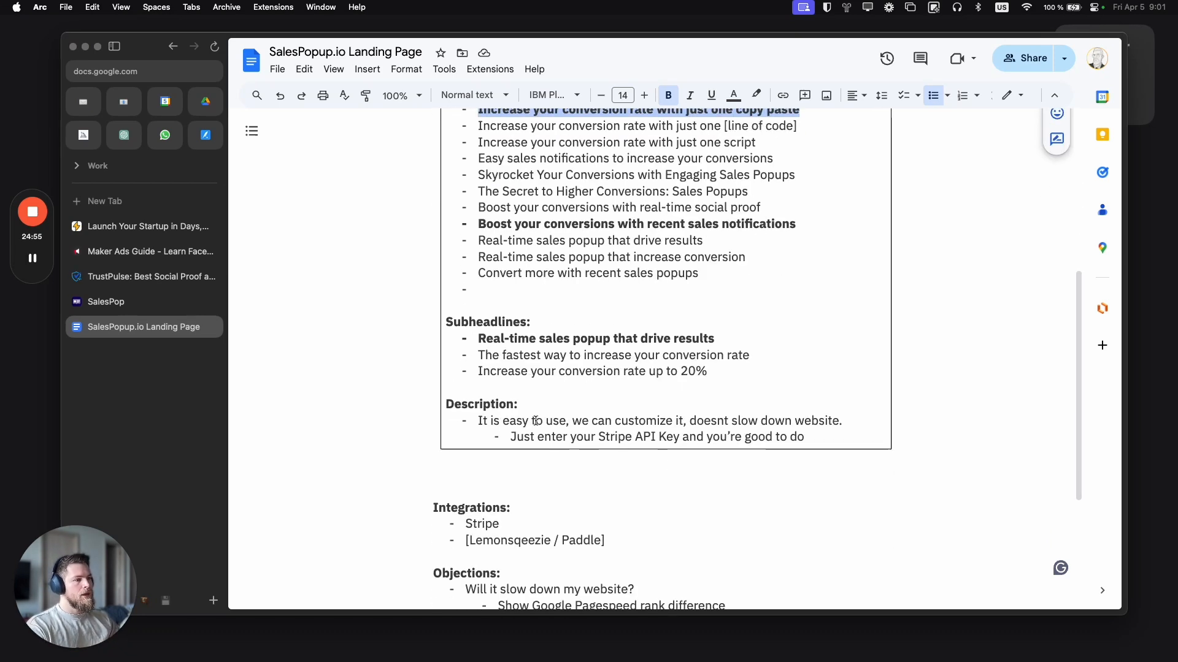
{"action": "left_click", "coordinate": [479, 420]}
{"action": "key", "text": "Return"}
{"action": "key", "text": "Up"}
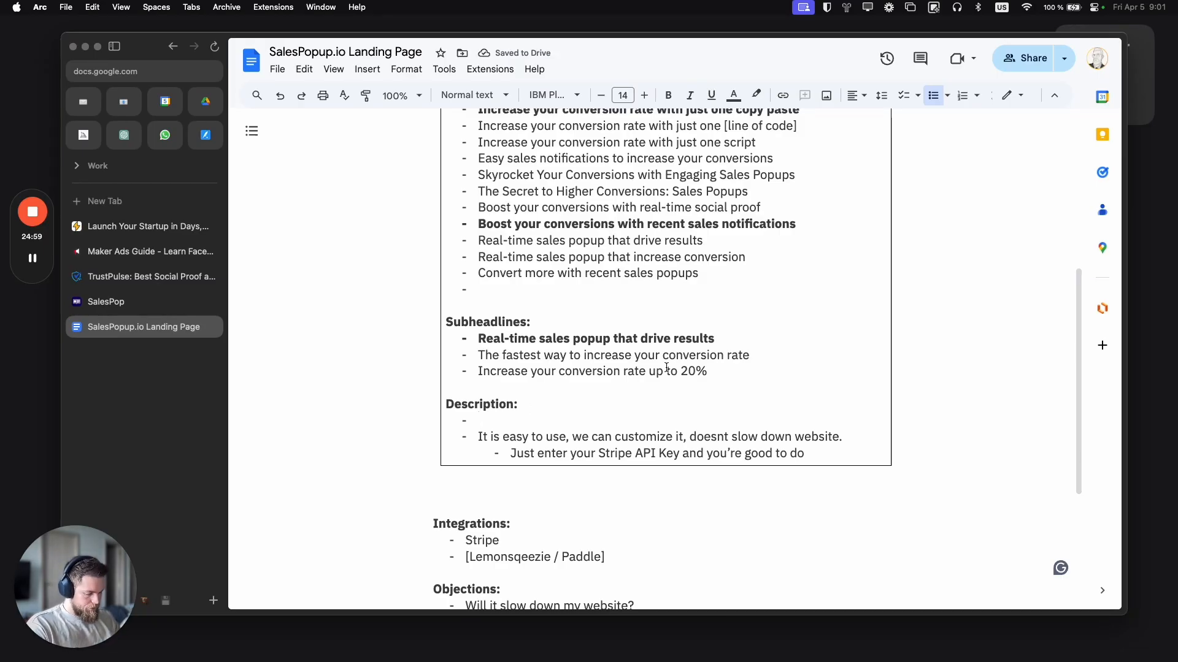
{"action": "type", "text": "Just add"}
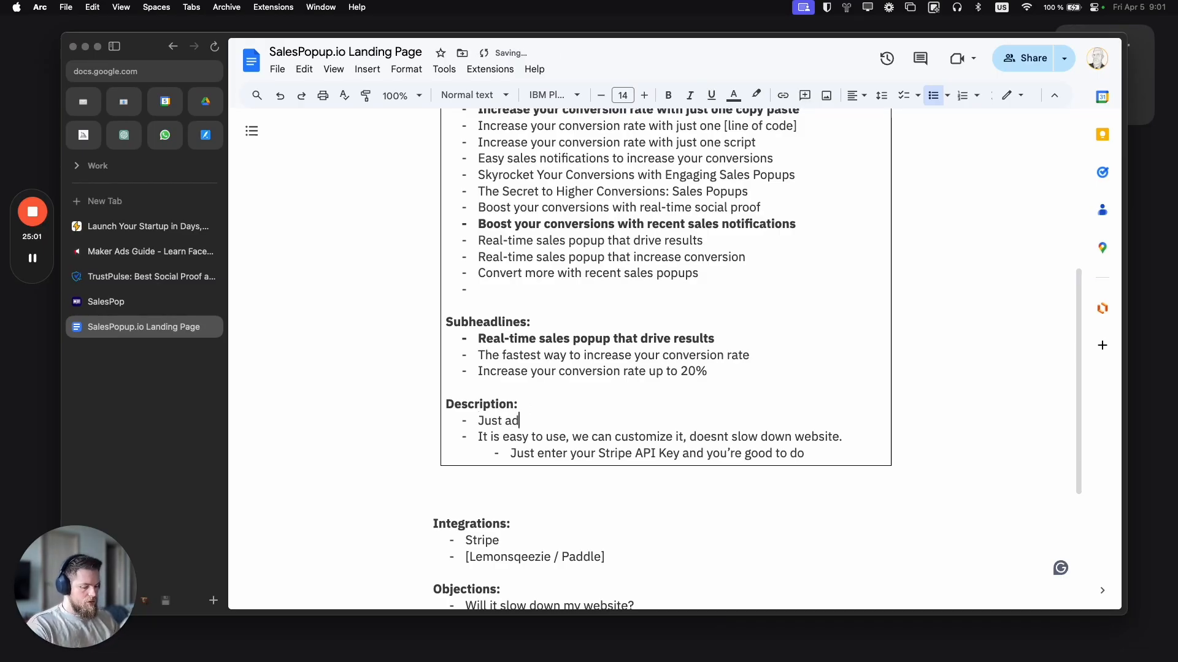
{"action": "key", "text": "BackSpace"}
{"action": "key", "text": "BackSpace"}
{"action": "key", "text": "BackSpace"}
{"action": "type", "text": "con"}
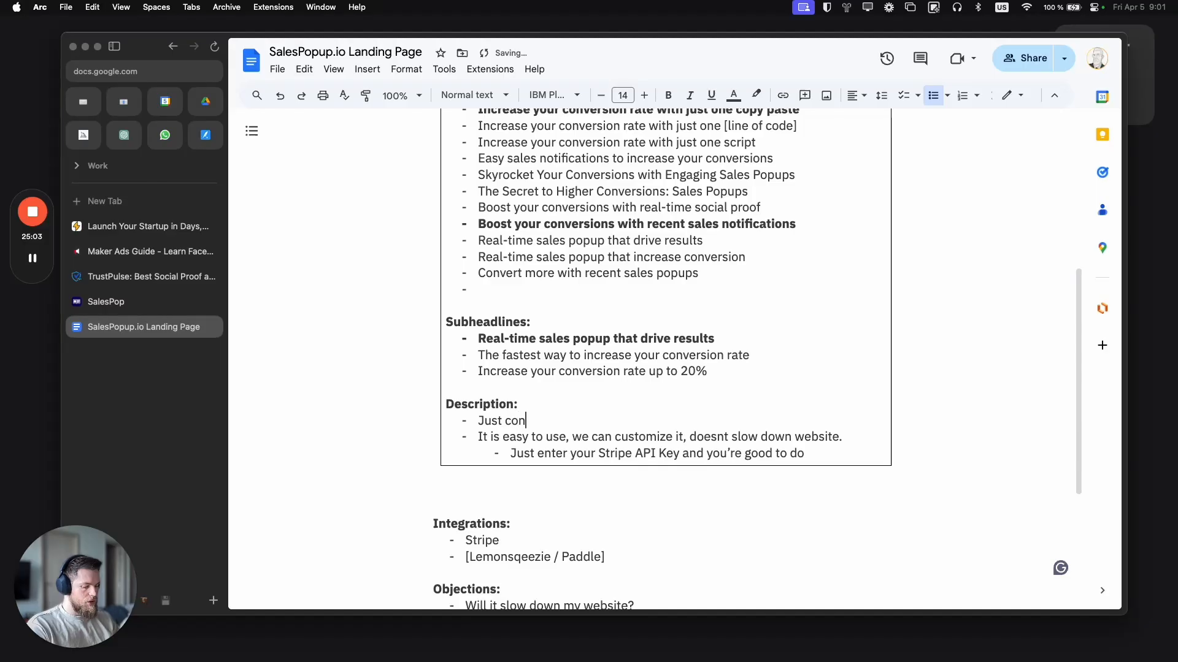
{"action": "type", "text": "nect to Stripe, "}
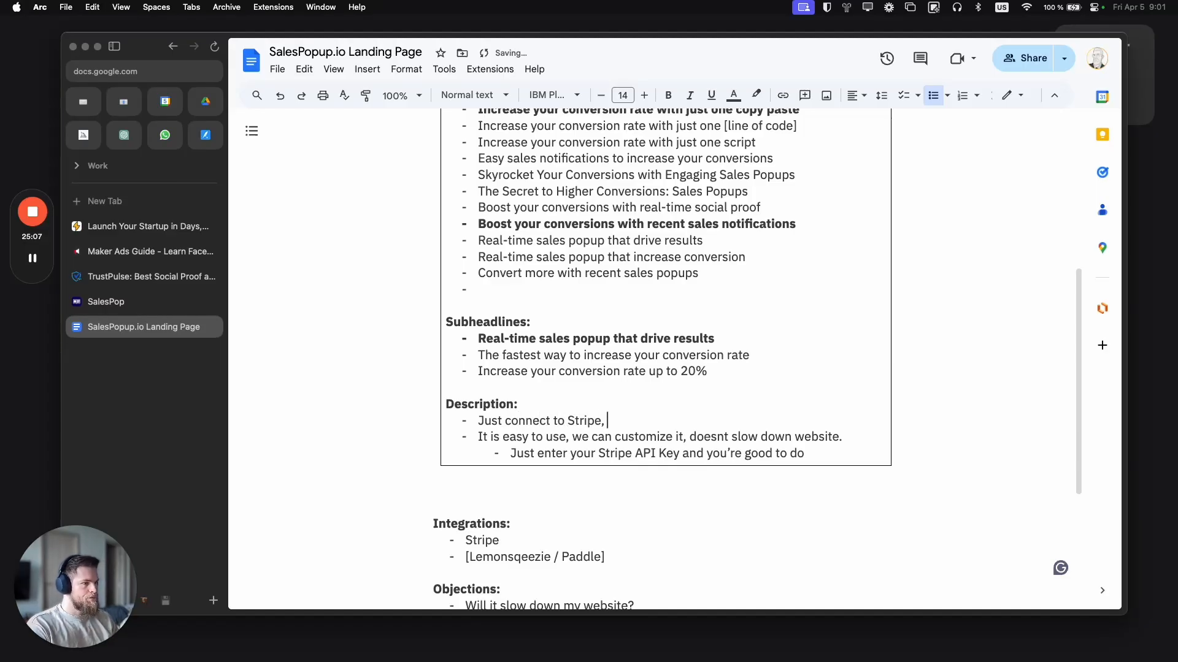
{"action": "type", "text": "customize"}
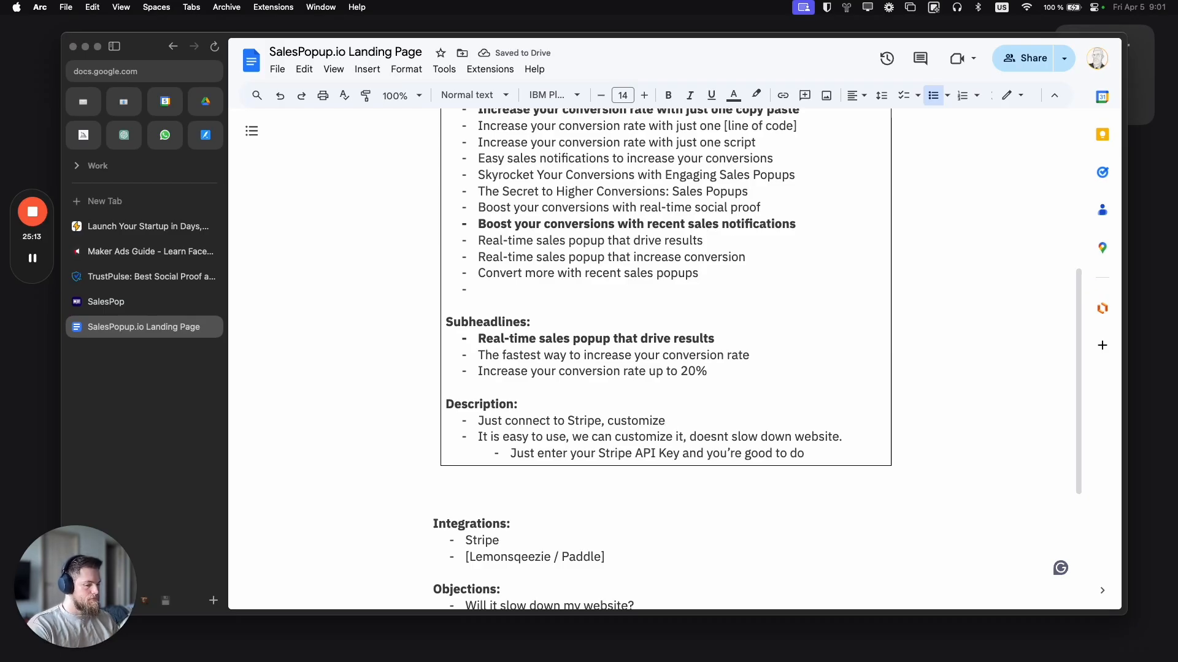
{"action": "type", "text": "your the"}
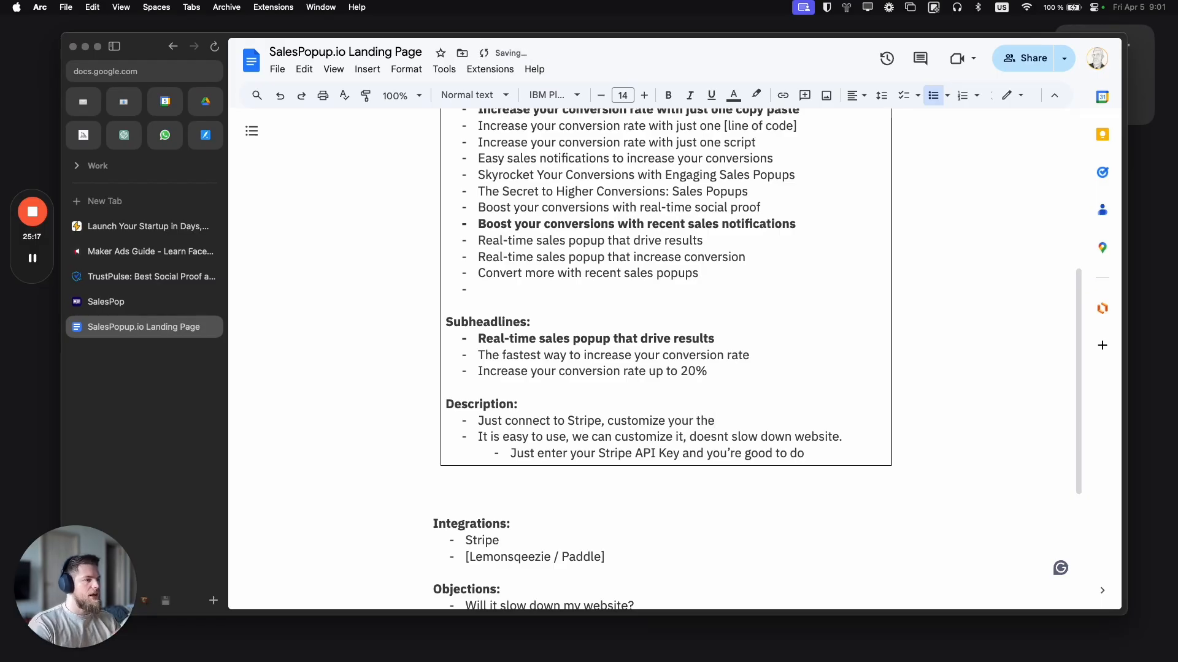
{"action": "type", "text": "me"}
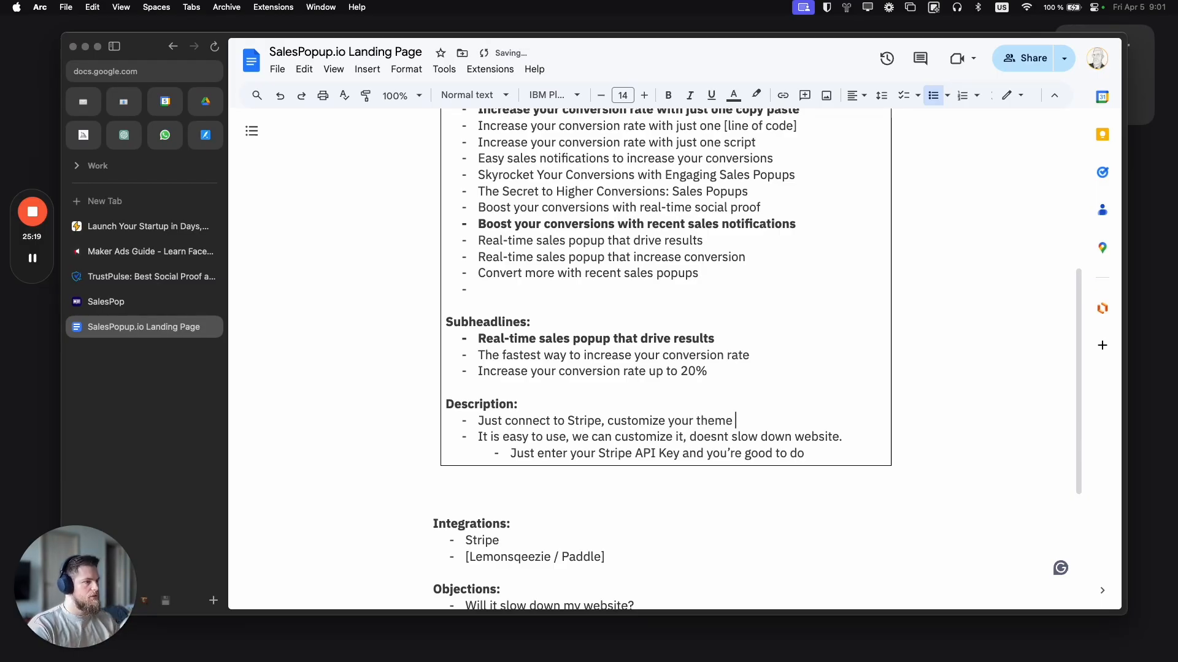
Step: Rewrite the word "theme" in the new Description bullet as the bracketed placeholder "[theme]"
{"action": "key", "text": "BackSpace"}
{"action": "key", "text": "BackSpace"}
{"action": "key", "text": "BackSpace"}
{"action": "key", "text": "BackSpace"}
{"action": "key", "text": "BackSpace"}
{"action": "key", "text": "BackSpace"}
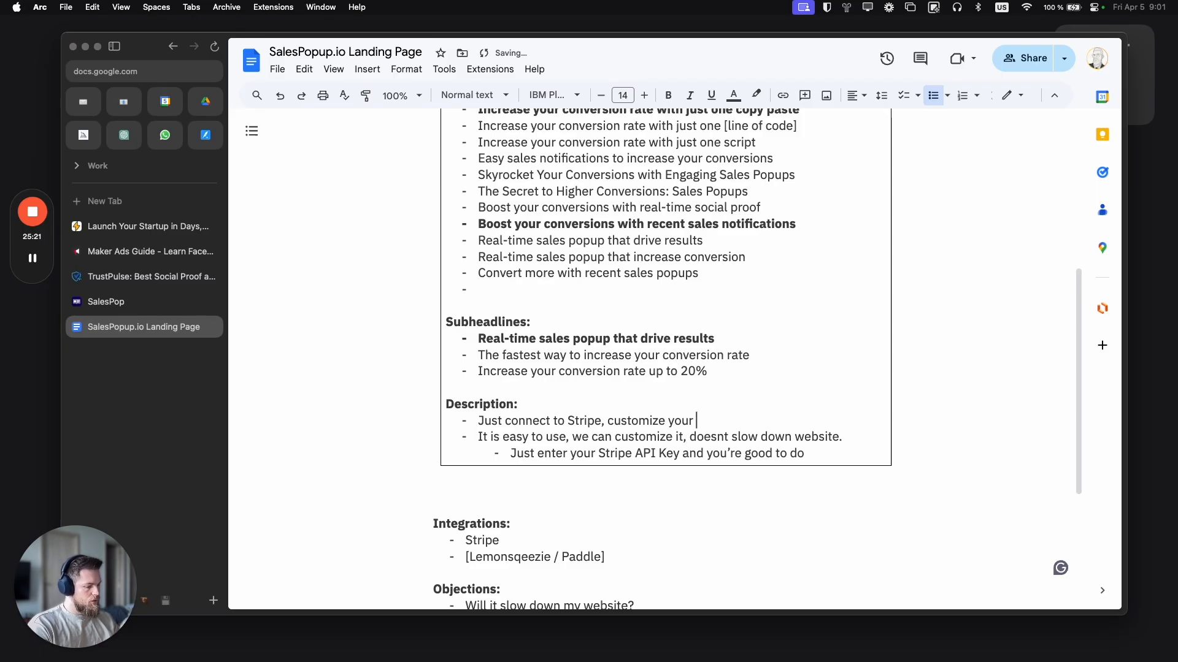
{"action": "type", "text": "[]"}
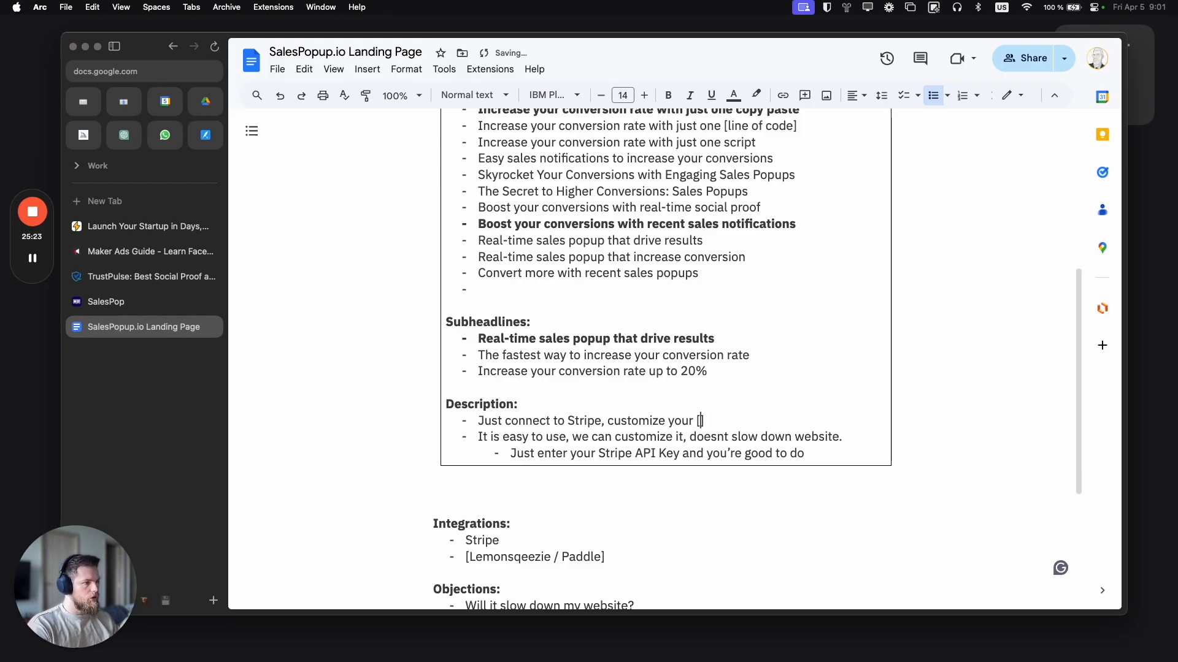
{"action": "key", "text": "Left"}
{"action": "type", "text": "theme"}
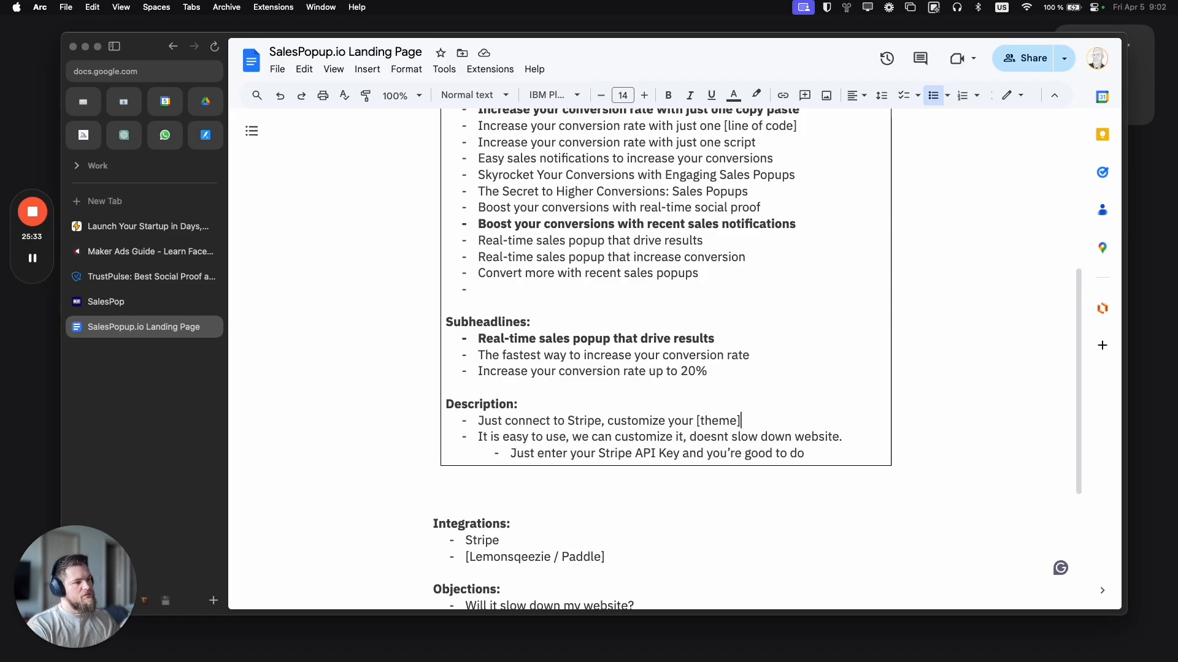
Step: Replace "your [theme]" in the first Description bullet with "it"
{"action": "left_click_drag", "start_coordinate": [667, 421], "coordinate": [741, 421]}
{"action": "key", "text": "BackSpace"}
{"action": "type", "text": "it"}
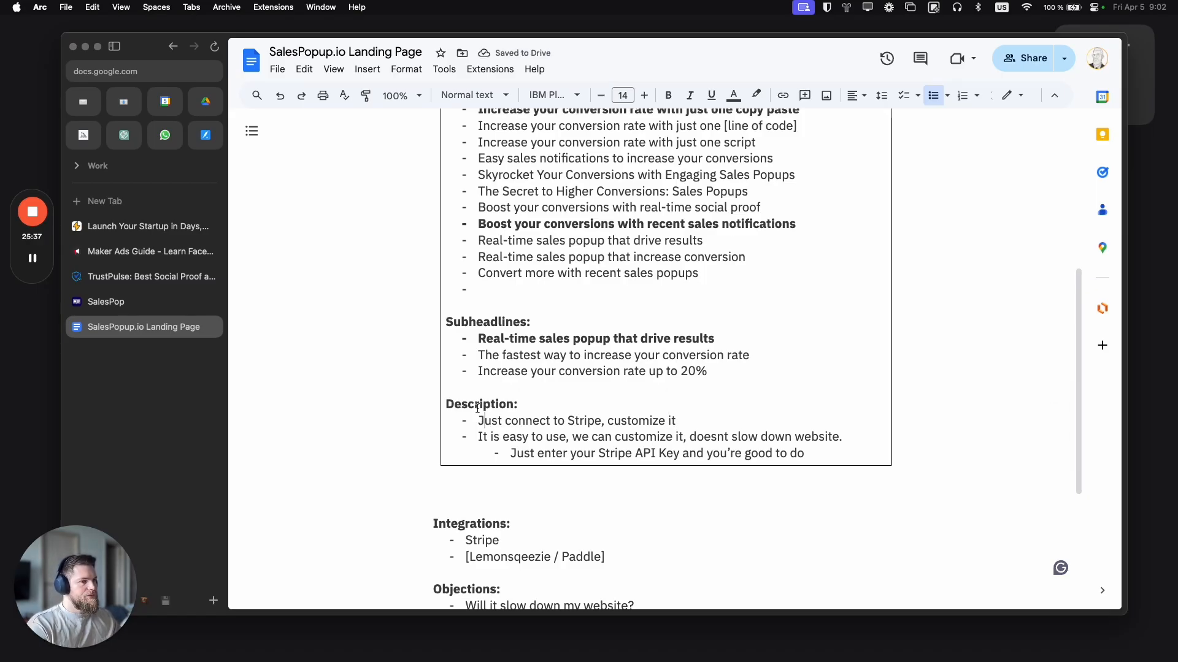
{"action": "scroll", "coordinate": [480, 417], "scroll_direction": "up", "scroll_amount": 1}
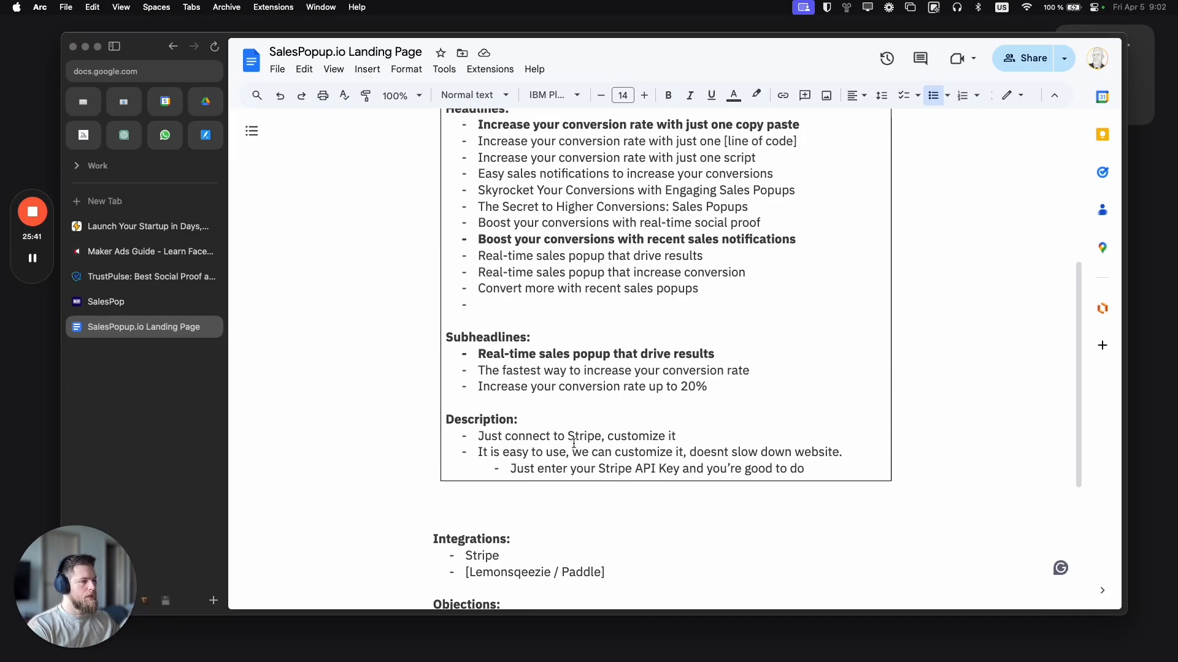
Step: Rewrite the word "it" at the end of the first Description bullet as the bracketed placeholder "[it]"
{"action": "left_click", "coordinate": [677, 432]}
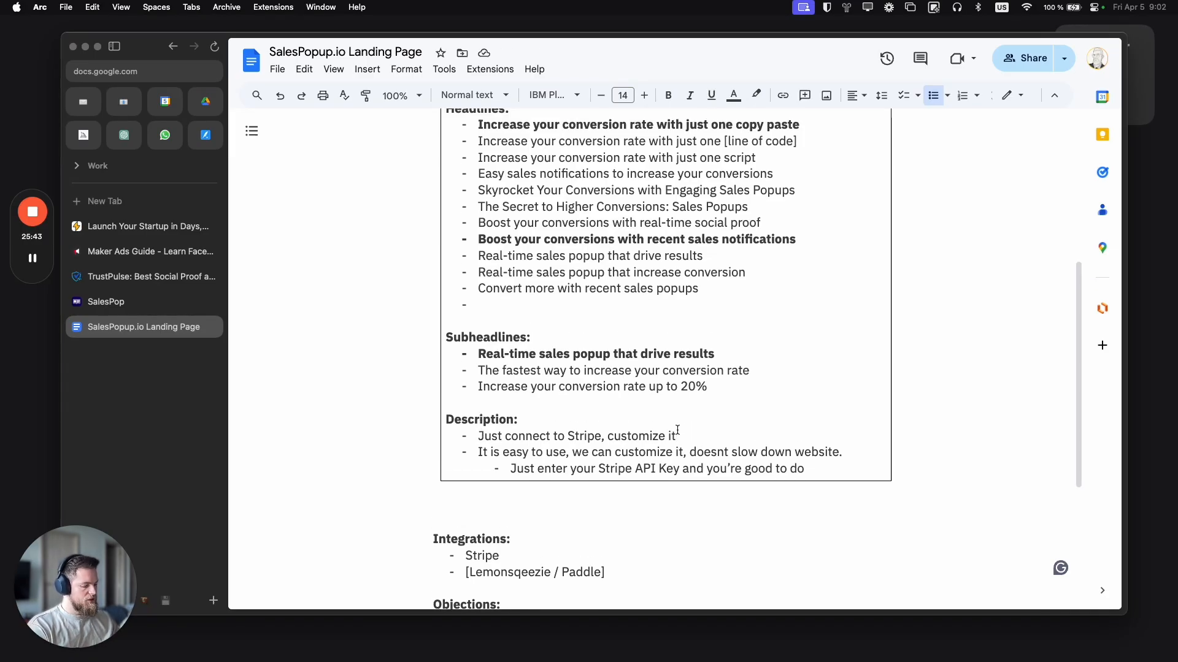
{"action": "key", "text": "BackSpace"}
{"action": "key", "text": "BackSpace"}
{"action": "type", "text": "[it"}
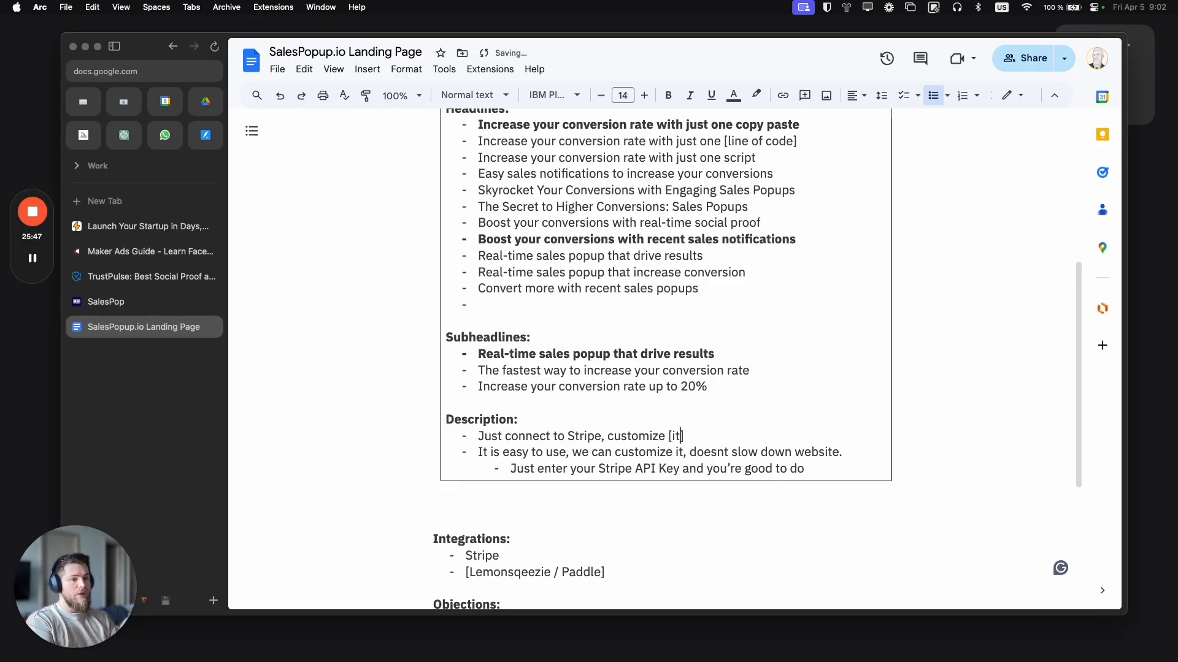
{"action": "type", "text": "]"}
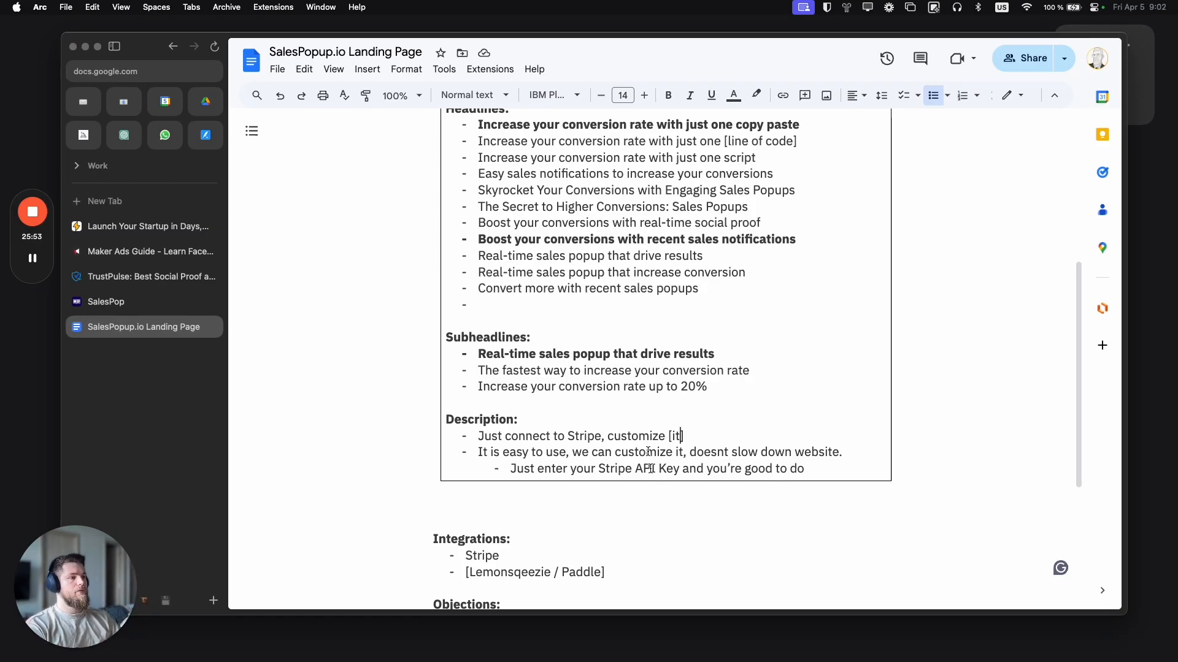
Step: Try ending the first Description bullet with ", and copy the script.", and clear the line
{"action": "type", "text": ", "}
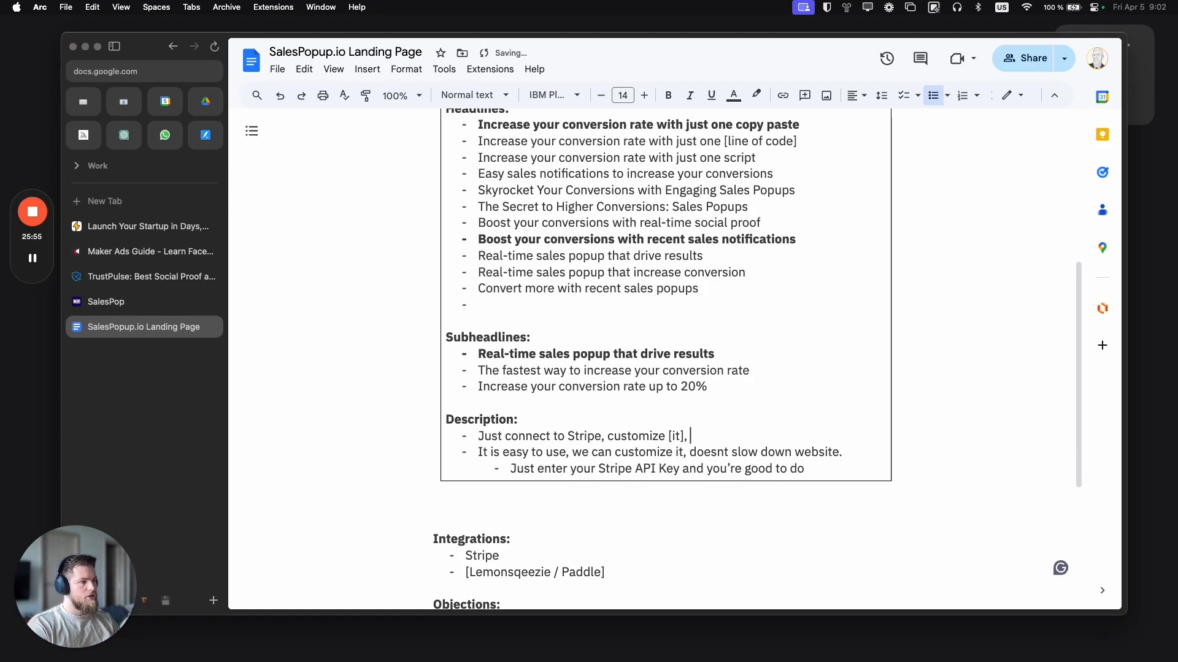
{"action": "type", "text": "and "}
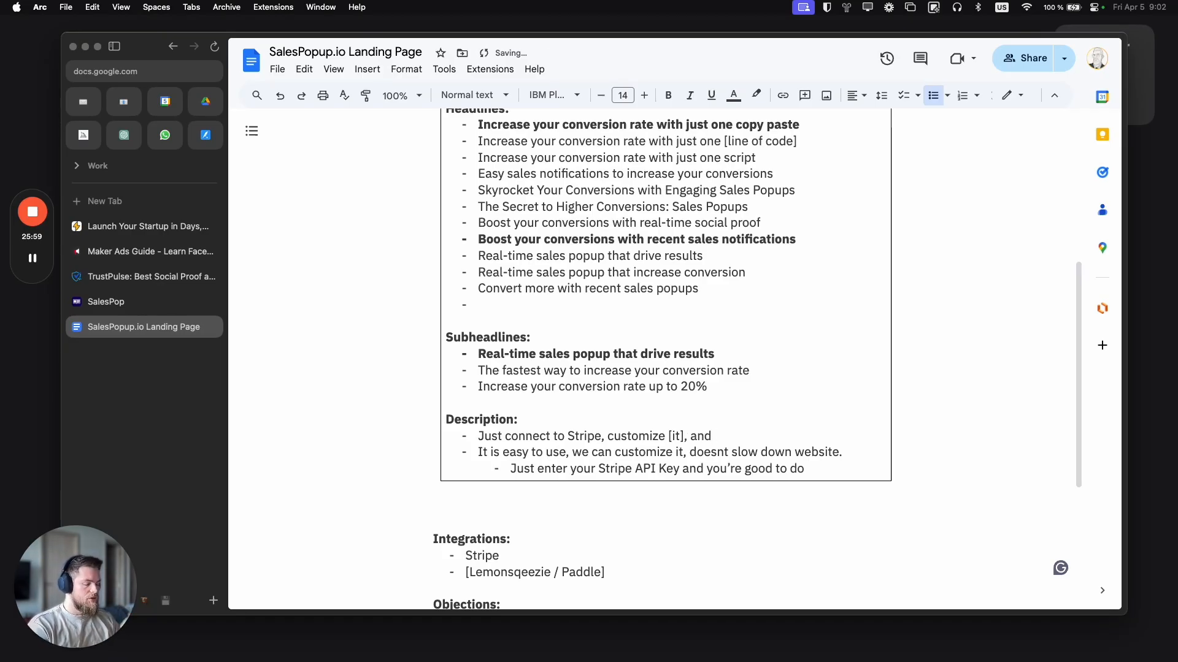
{"action": "type", "text": "add it"}
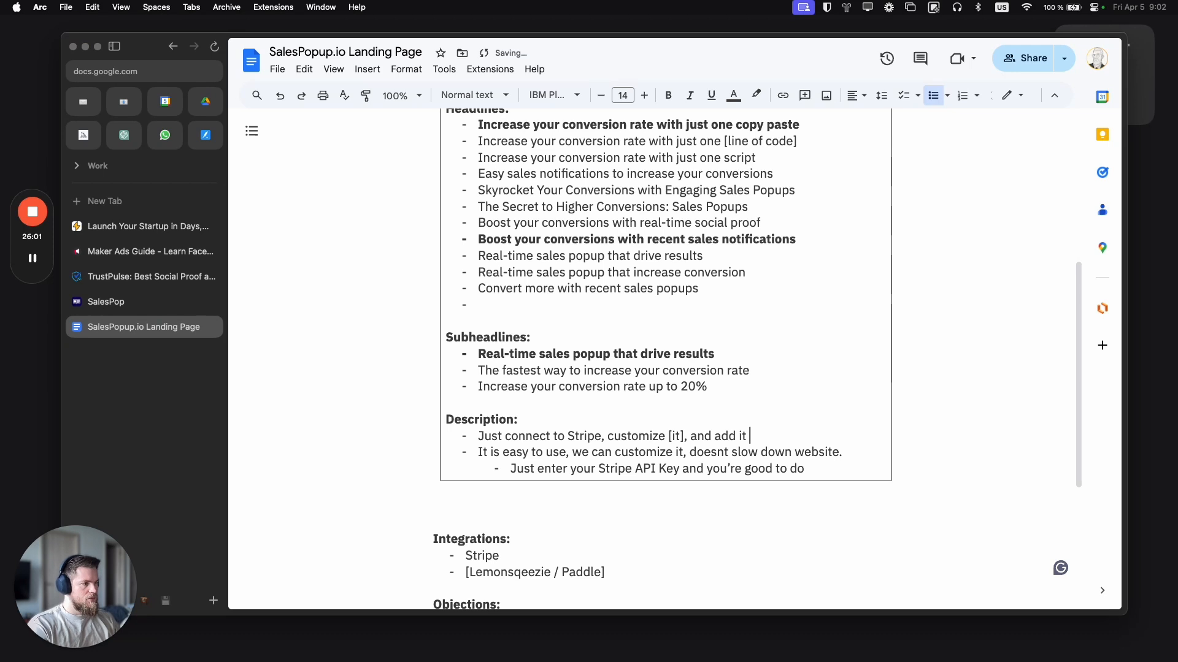
{"action": "key", "text": "BackSpace"}
{"action": "key", "text": "BackSpace"}
{"action": "key", "text": "BackSpace"}
{"action": "key", "text": "BackSpace"}
{"action": "key", "text": "BackSpace"}
{"action": "key", "text": "BackSpace"}
{"action": "key", "text": "BackSpace"}
{"action": "type", "text": "copy t"}
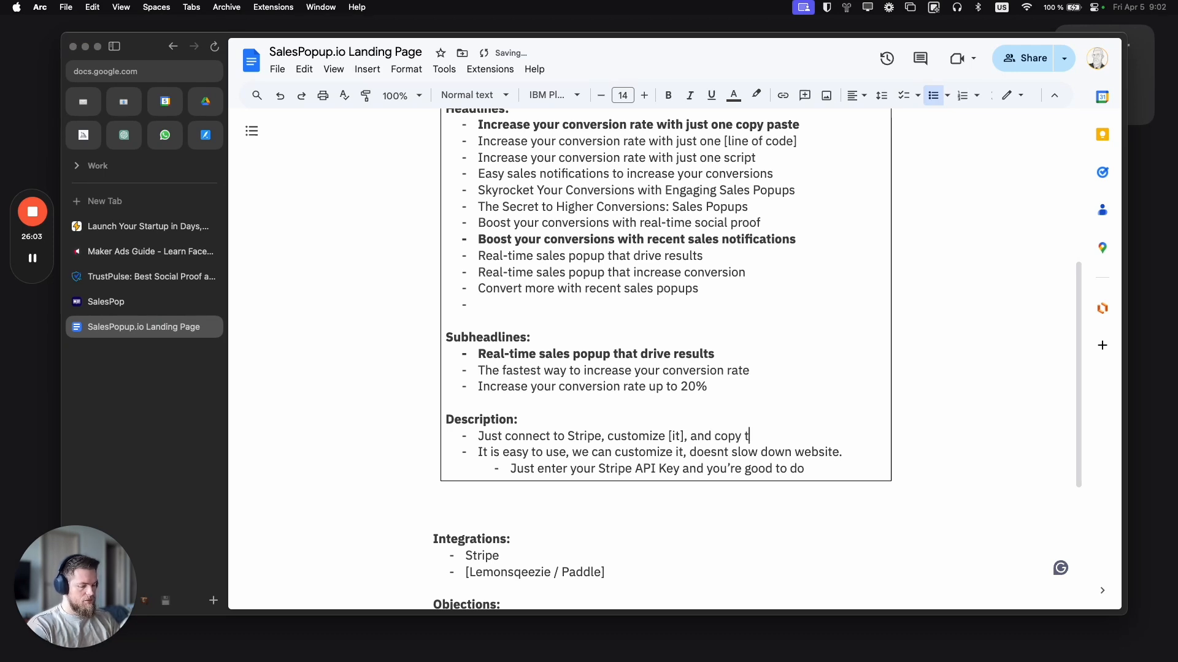
{"action": "type", "text": "he script."}
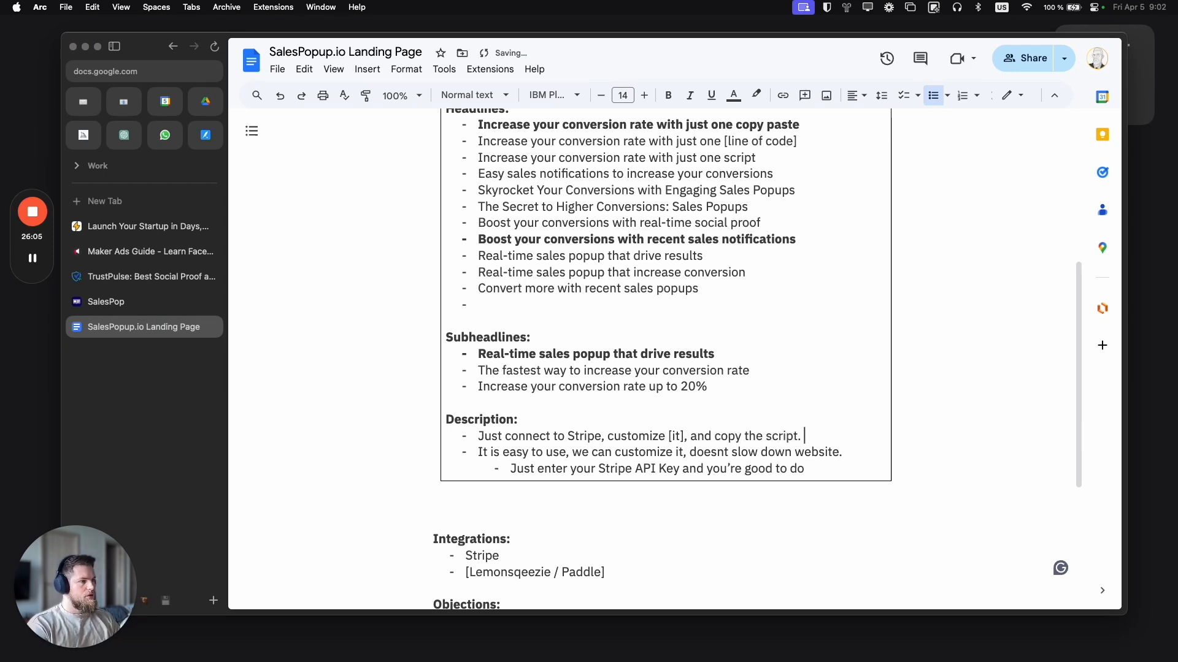
{"action": "key", "text": "super+BackSpace"}
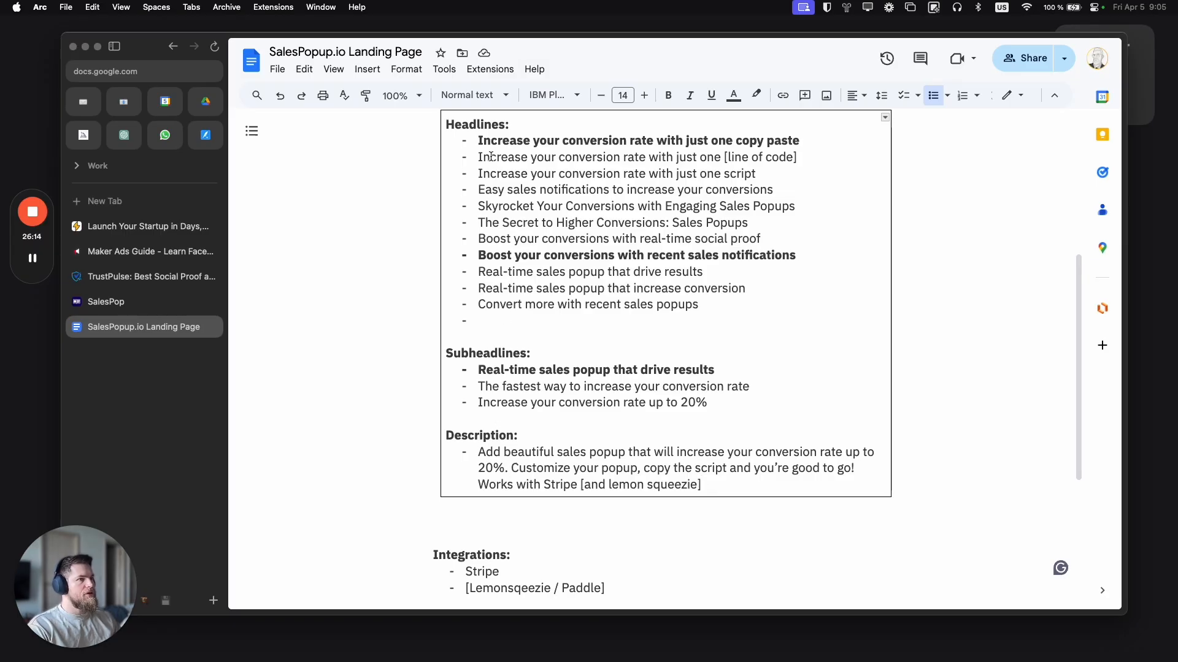
Step: Highlight the bold headline "Increase your conversion rate with just one copy paste" in cyan
{"action": "scroll", "coordinate": [506, 149], "scroll_direction": "up", "scroll_amount": 2}
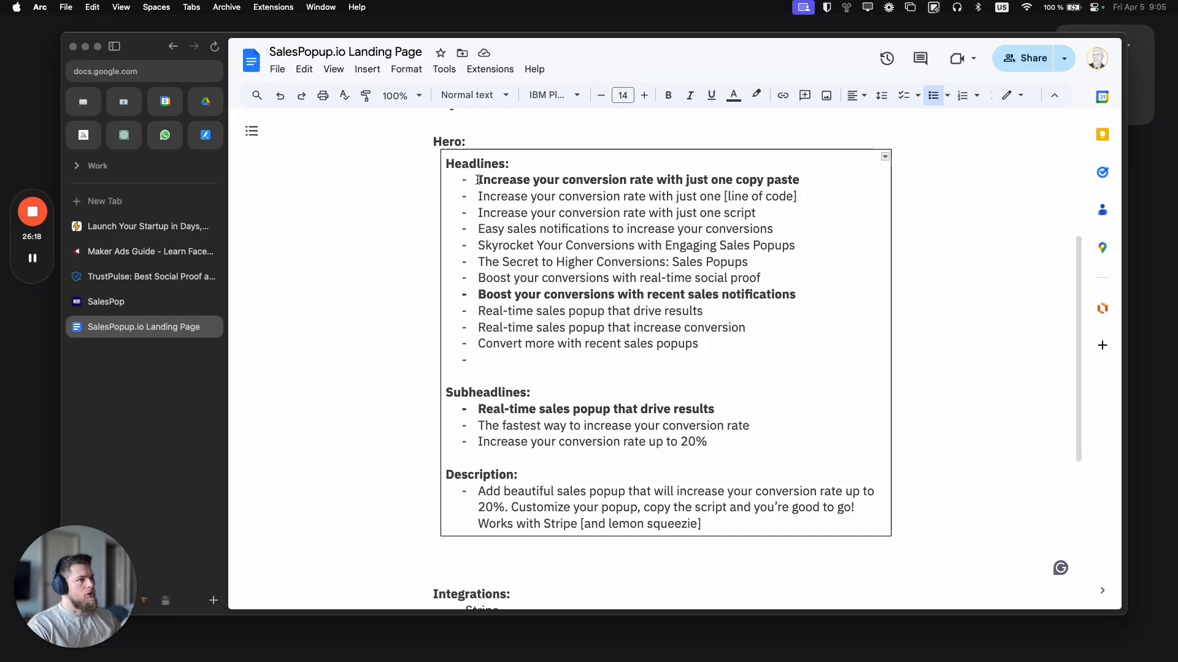
{"action": "triple_click", "coordinate": [817, 181]}
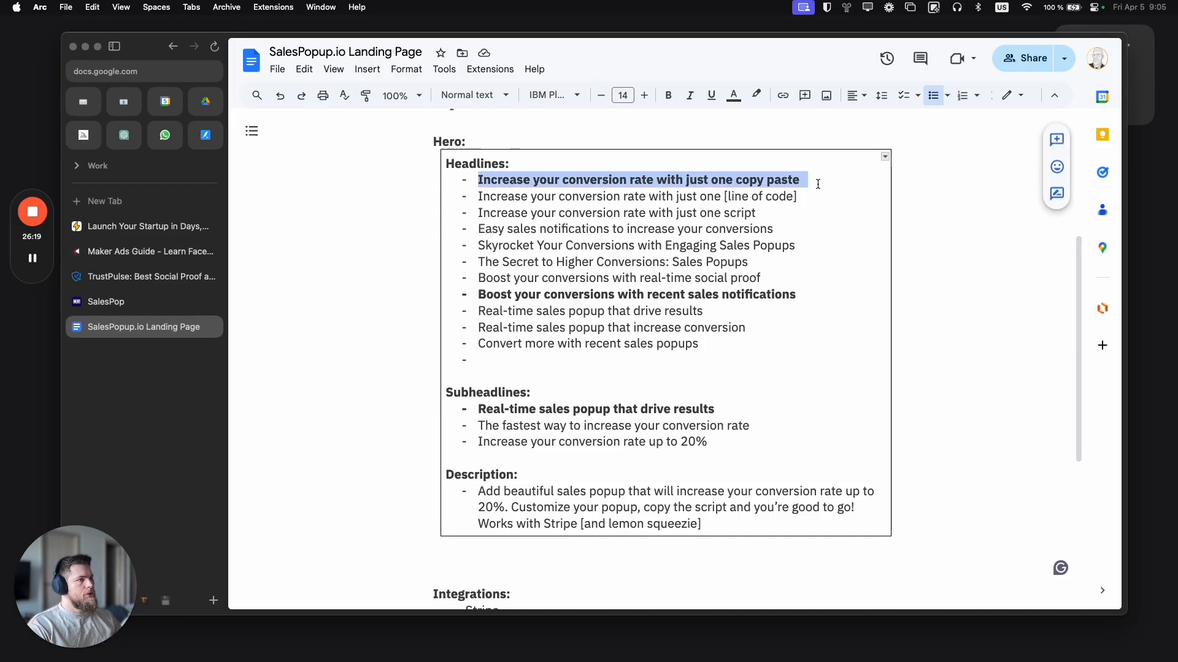
{"action": "left_click", "coordinate": [758, 96]}
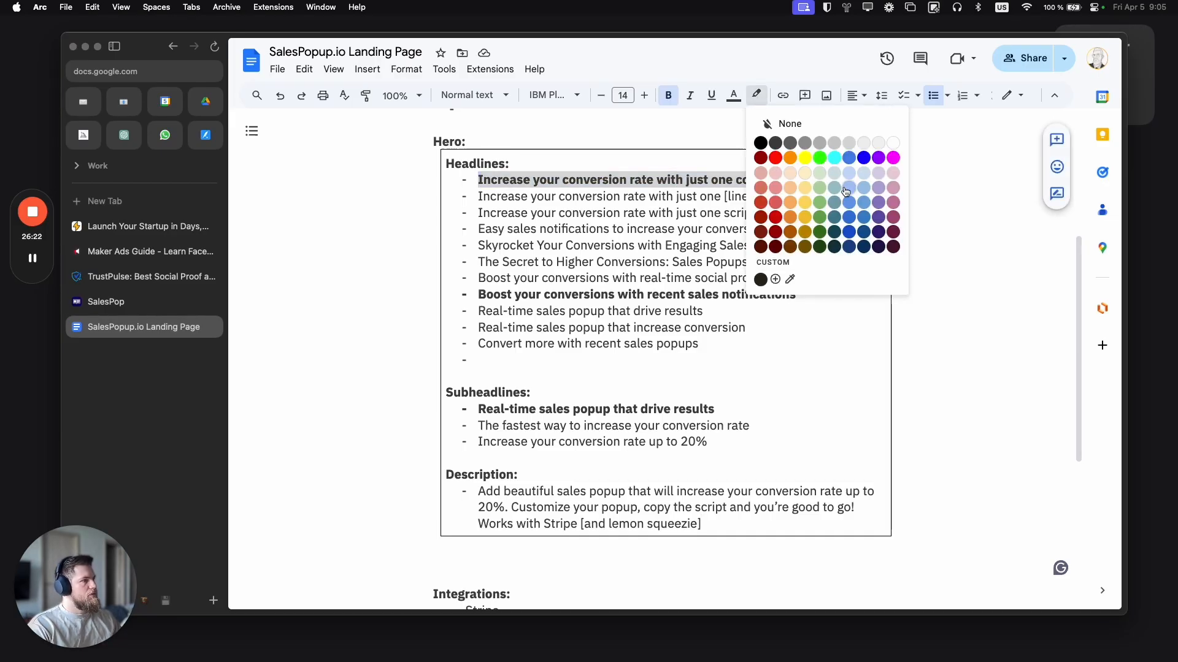
{"action": "left_click", "coordinate": [835, 158]}
{"action": "left_click", "coordinate": [711, 230]}
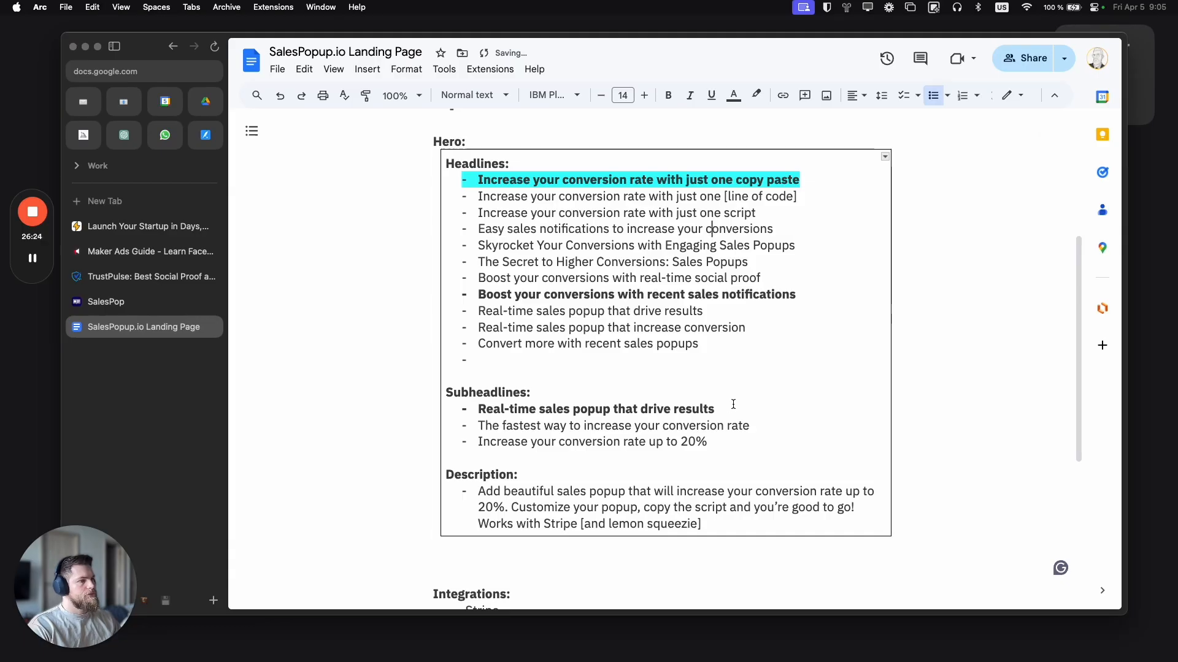
Step: Highlight the bold subheadline "Real-time sales popup that drive results" in cyan
{"action": "left_click_drag", "start_coordinate": [733, 404], "coordinate": [448, 403]}
{"action": "left_click", "coordinate": [756, 97]}
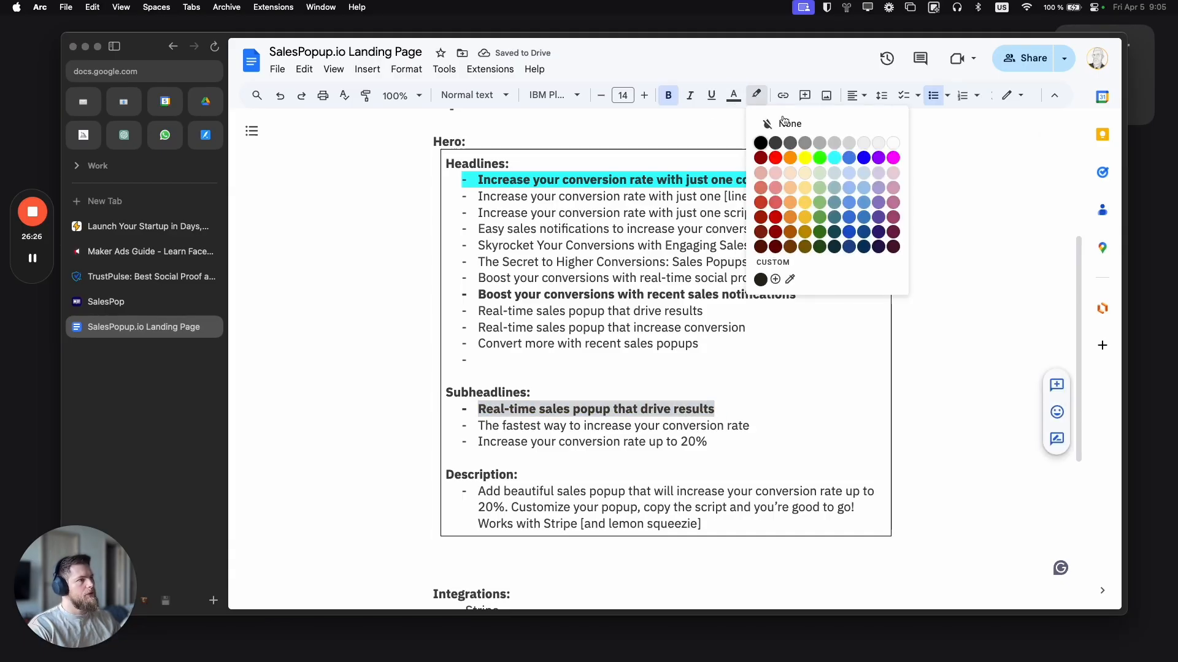
{"action": "left_click", "coordinate": [834, 158]}
{"action": "left_click", "coordinate": [686, 409]}
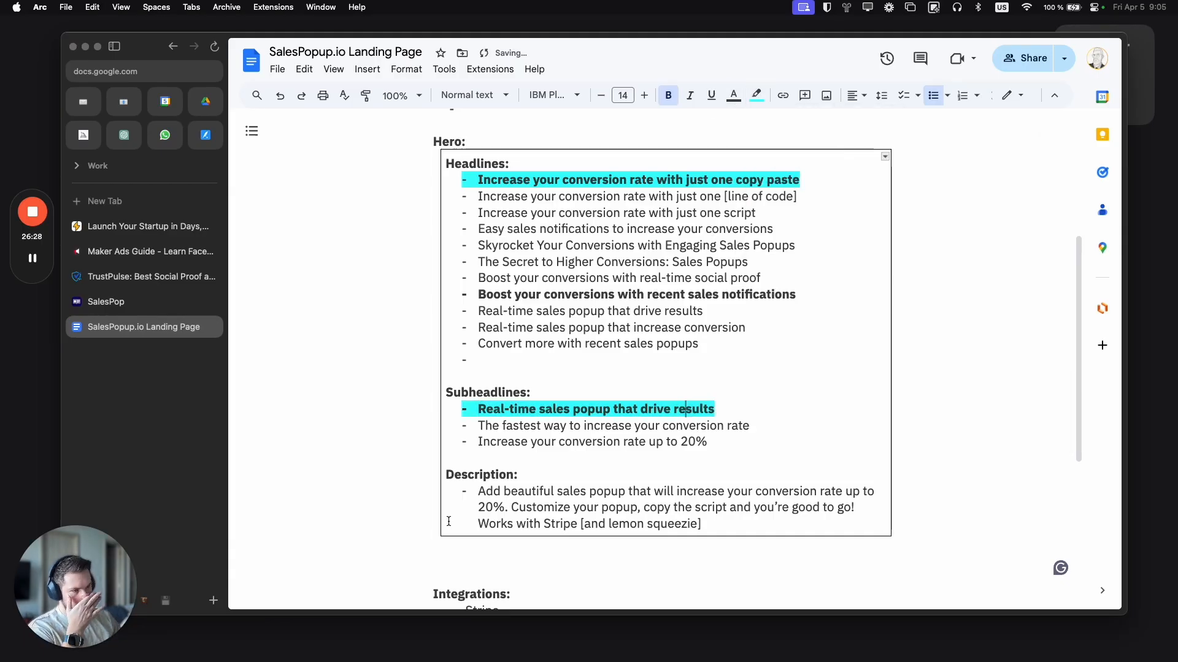
Step: Delete the word "will" from the first sentence of the Description bullet
{"action": "left_click", "coordinate": [479, 492]}
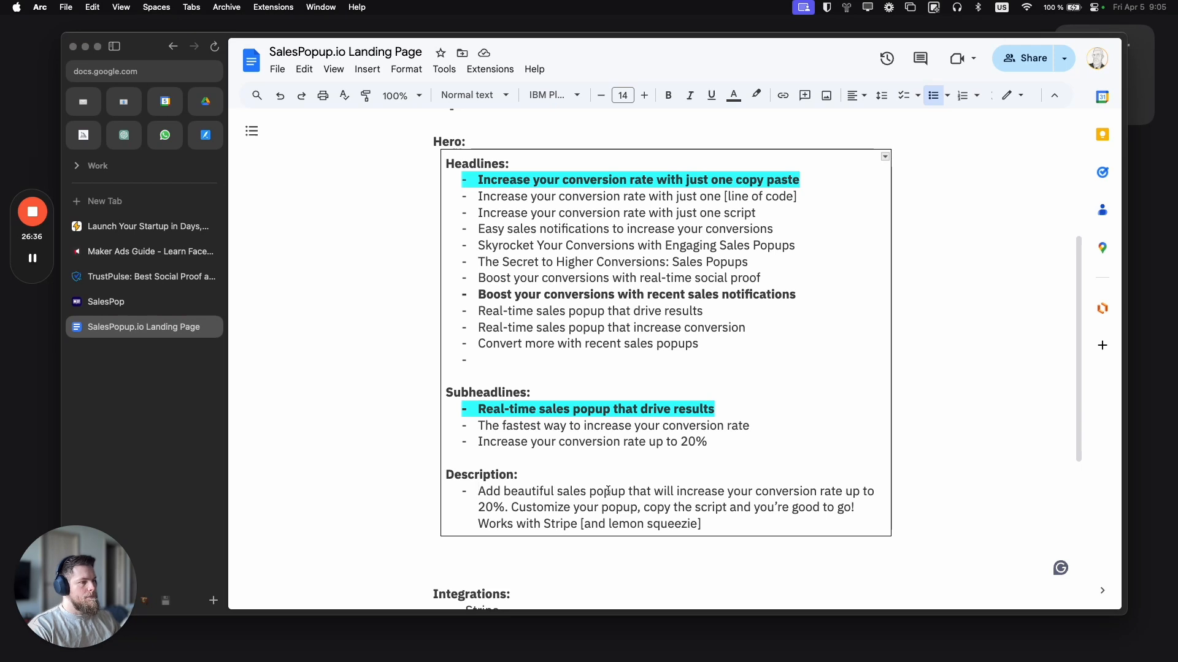
{"action": "left_click", "coordinate": [506, 509], "text": "shift"}
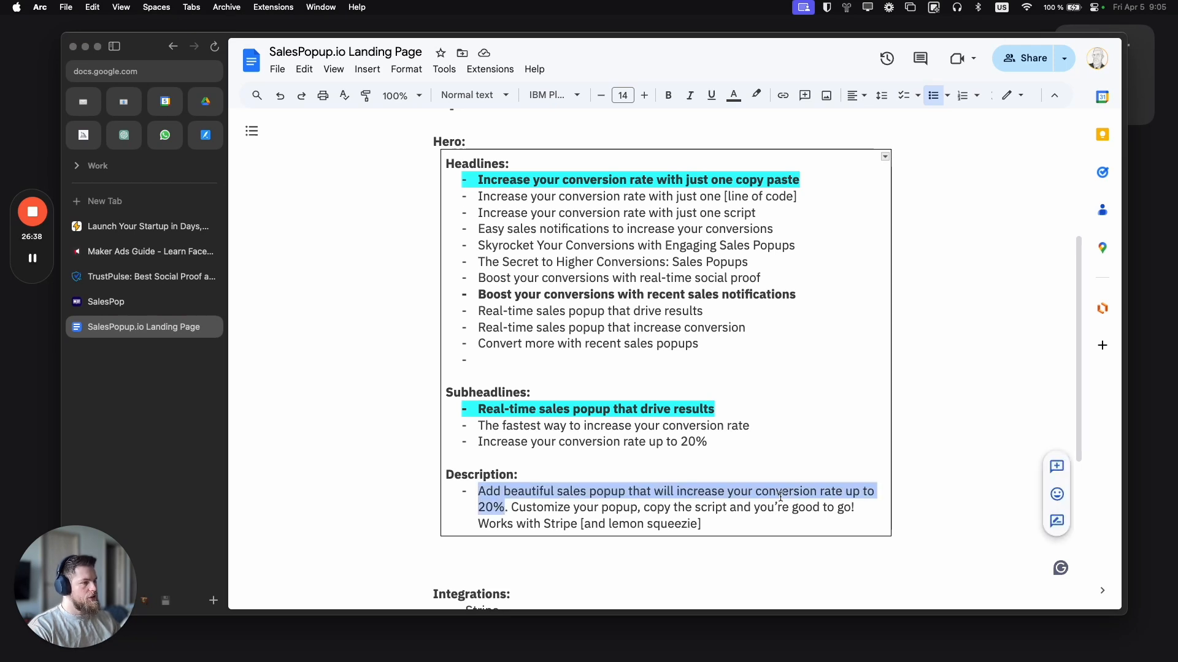
{"action": "double_click", "coordinate": [665, 491]}
{"action": "key", "text": "BackSpace"}
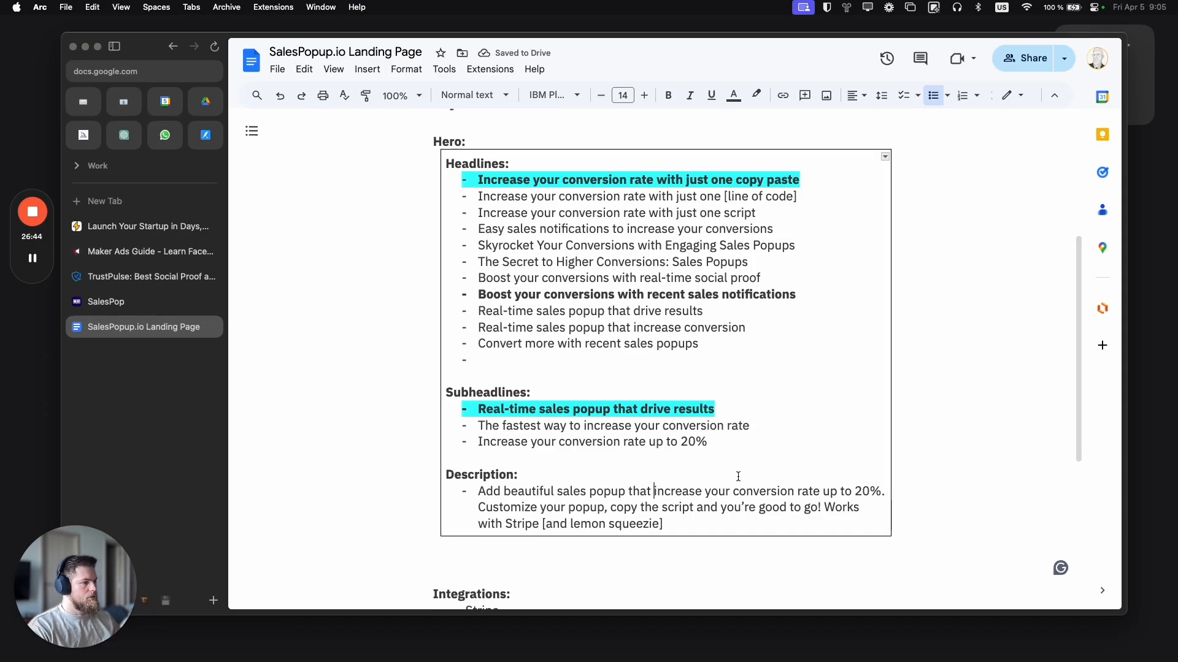
Step: Try replacing "conversion rate" with "conversions" in the Description bullet, and undo the change
{"action": "double_click", "coordinate": [807, 489]}
{"action": "key", "text": "BackSpace"}
{"action": "key", "text": "BackSpace"}
{"action": "type", "text": "s"}
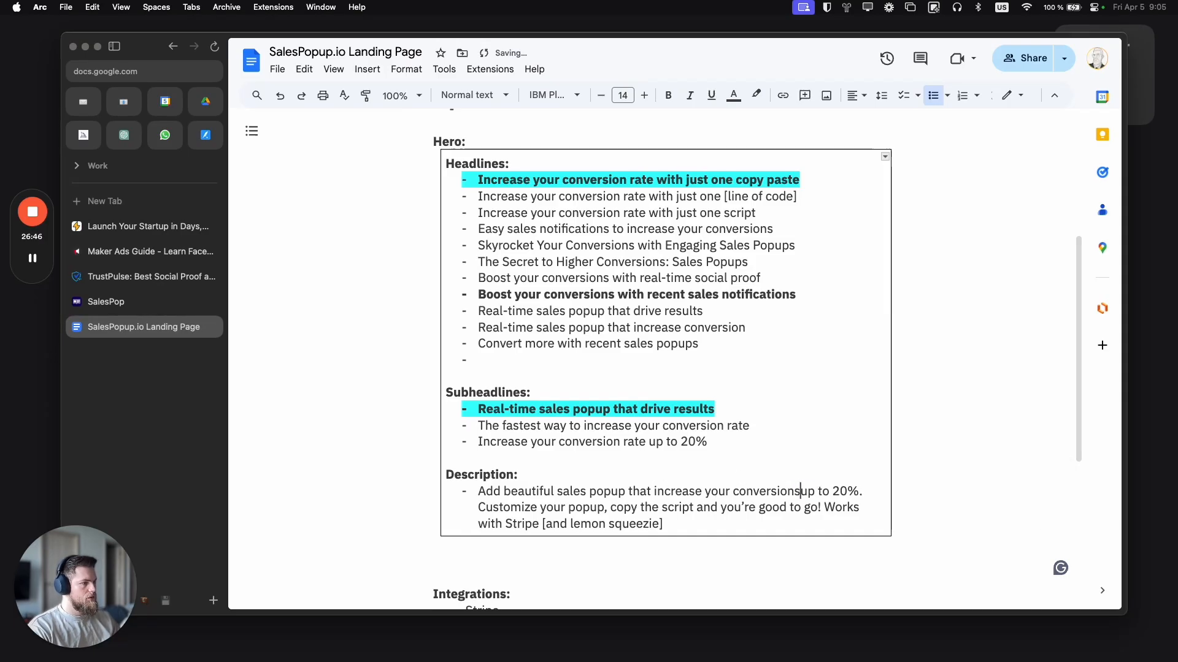
{"action": "key", "text": "ctrl+z"}
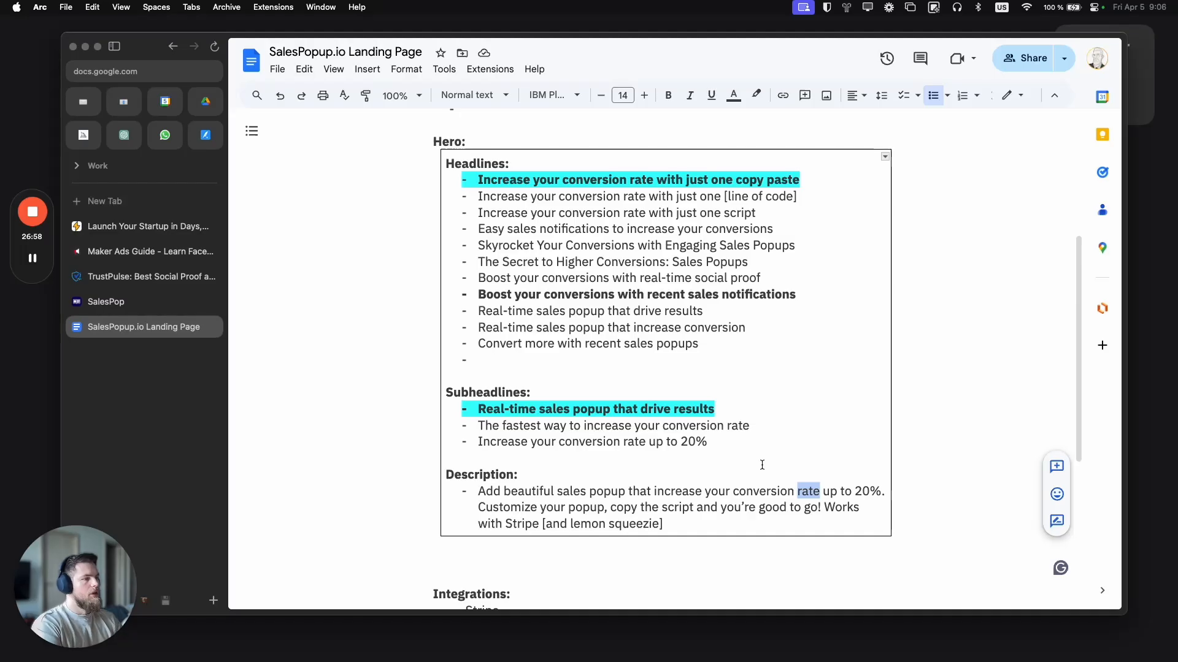
Step: Change the Description bullet's opening words "Add beautiful" to "Beautiful"
{"action": "double_click", "coordinate": [488, 492]}
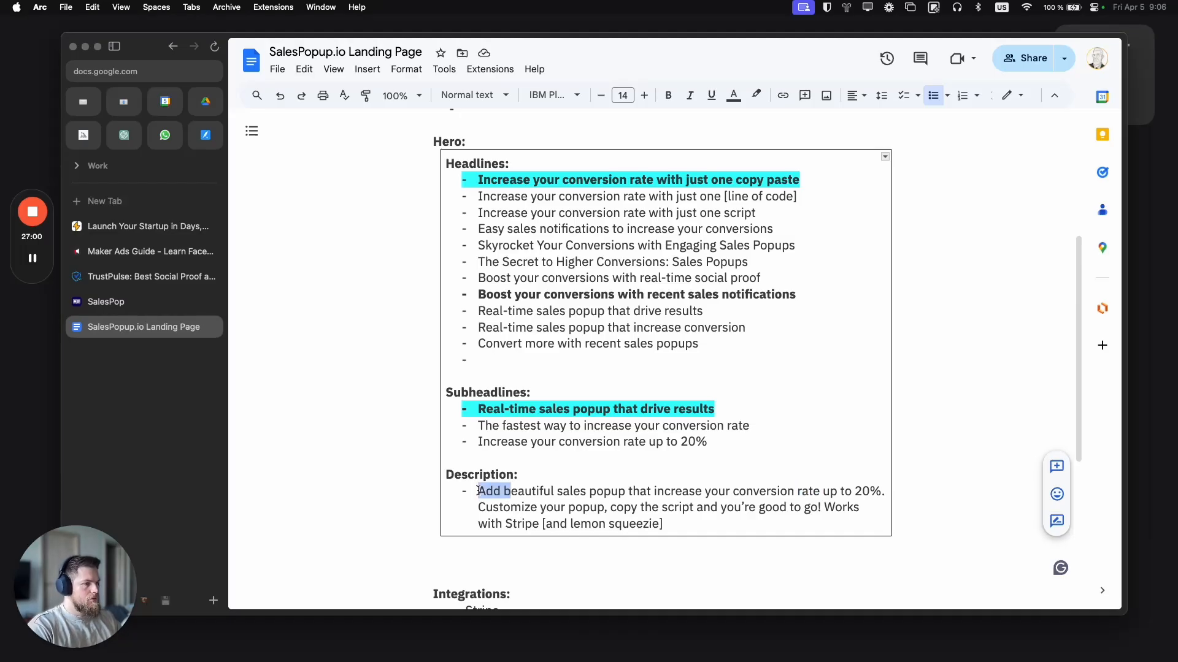
{"action": "type", "text": "B"}
{"action": "key", "text": "Delete"}
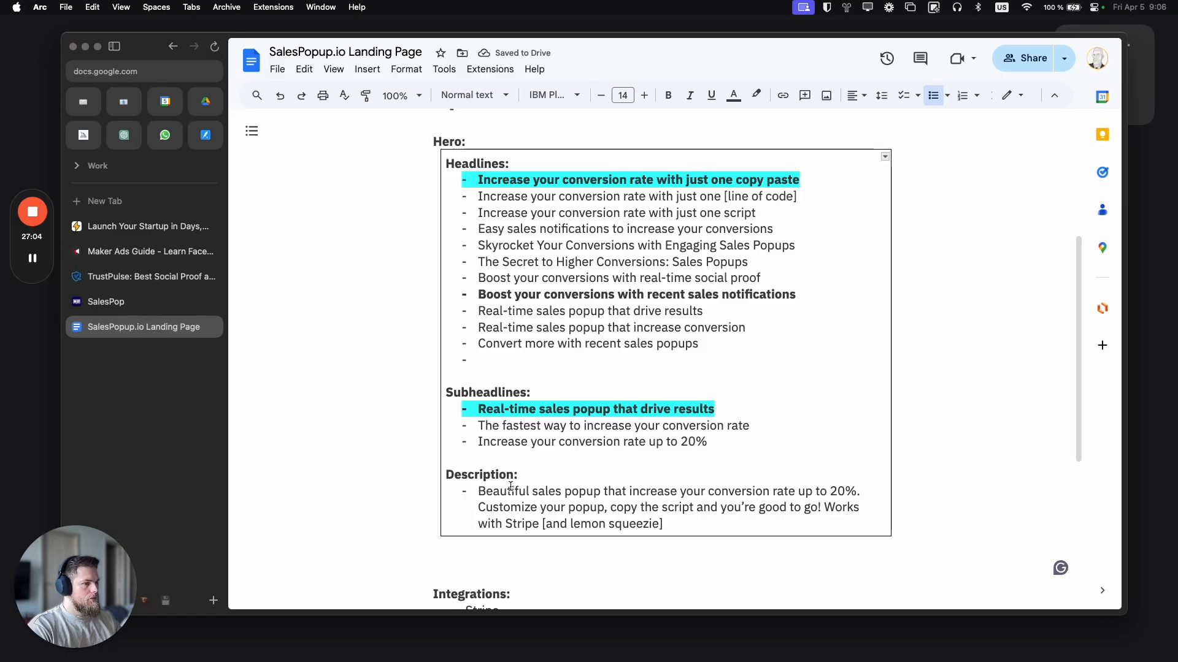
Step: Try overwriting "Beautiful sales popup that" in the Description bullet, and undo the edits back to the "Add beautiful" opening
{"action": "left_click", "coordinate": [479, 494]}
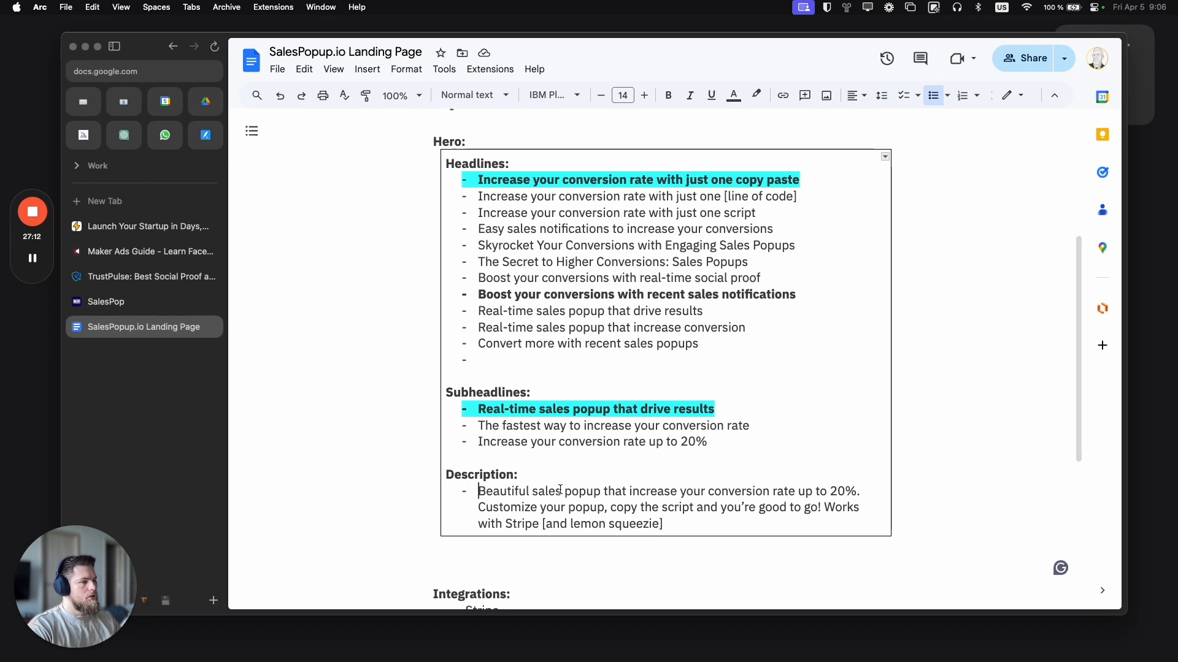
{"action": "left_click", "coordinate": [625, 492], "text": "shift"}
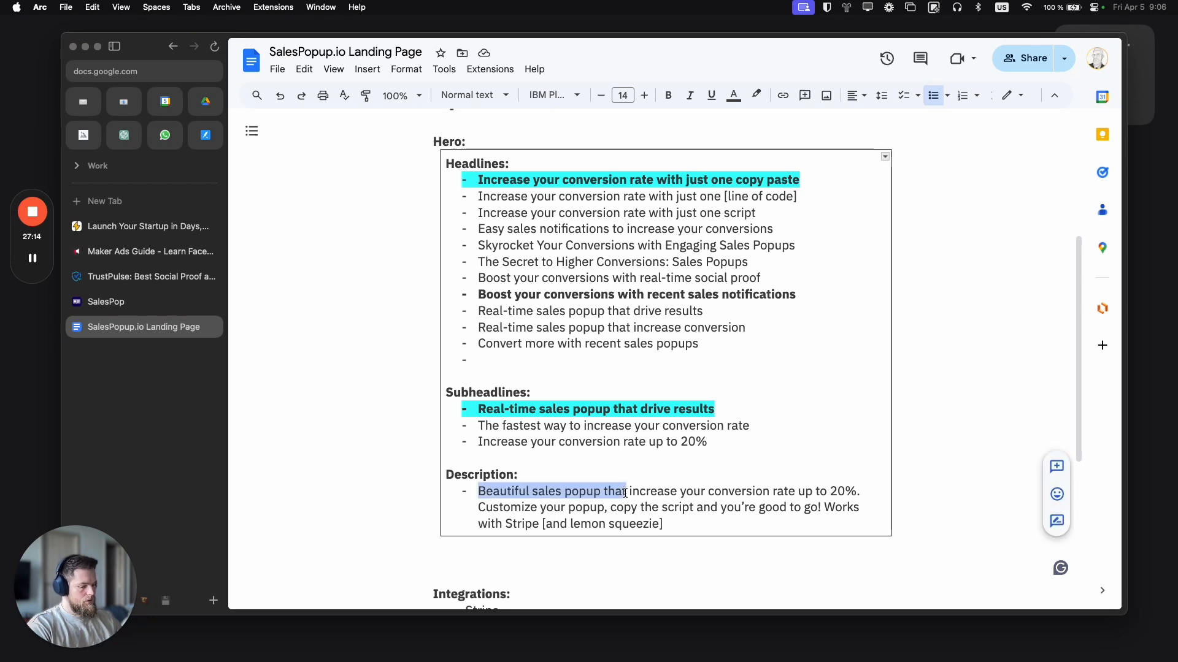
{"action": "type", "text": "Th"}
{"action": "key", "text": "ctrl+z"}
{"action": "key", "text": "ctrl+z"}
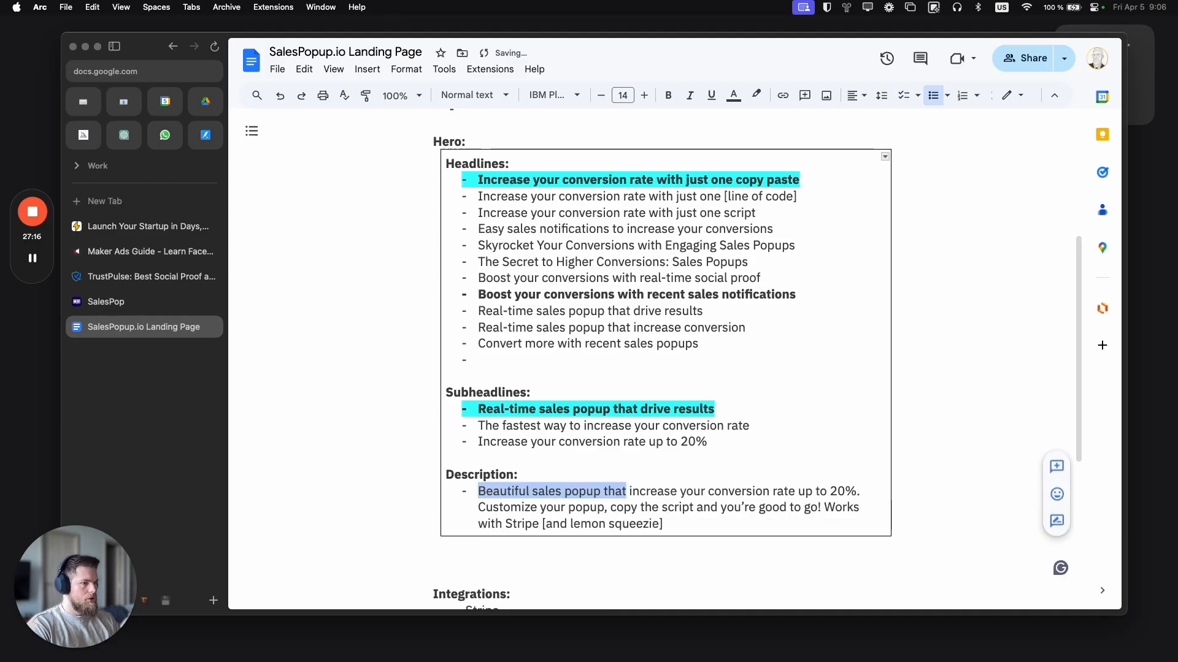
{"action": "key", "text": "ctrl+z"}
{"action": "key", "text": "ctrl+z"}
{"action": "key", "text": "ctrl+z"}
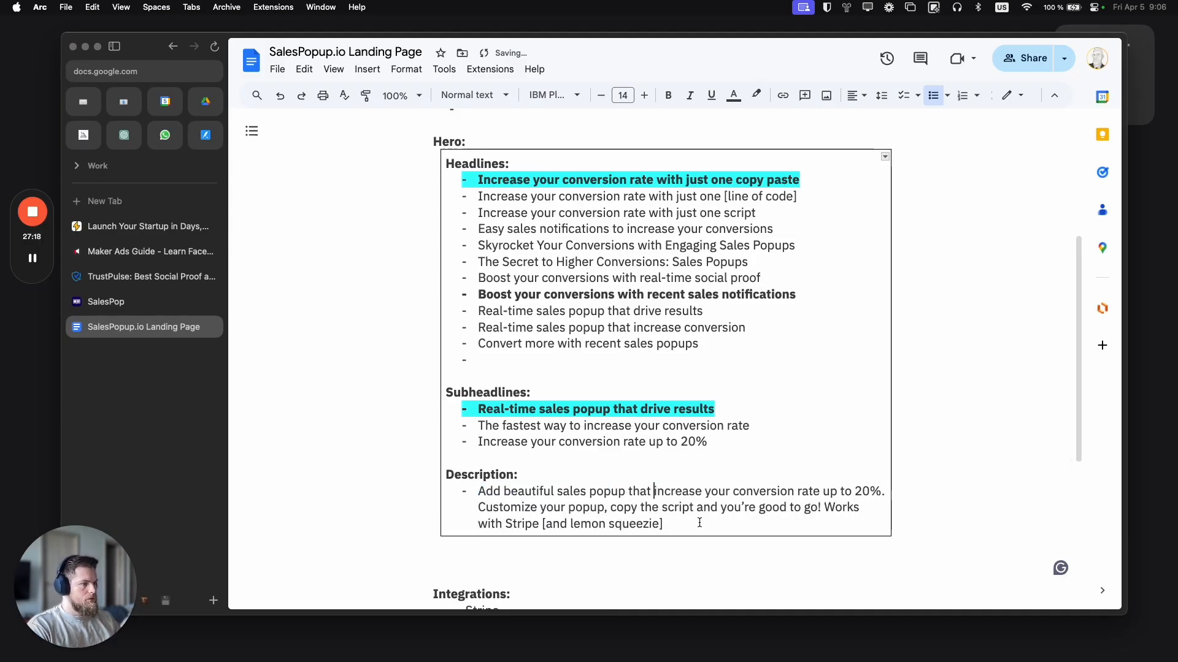
Step: Duplicate the whole Description bullet as a second bullet directly below it
{"action": "left_click_drag", "start_coordinate": [699, 521], "coordinate": [462, 488]}
{"action": "key", "text": "super+c"}
{"action": "left_click", "coordinate": [702, 525]}
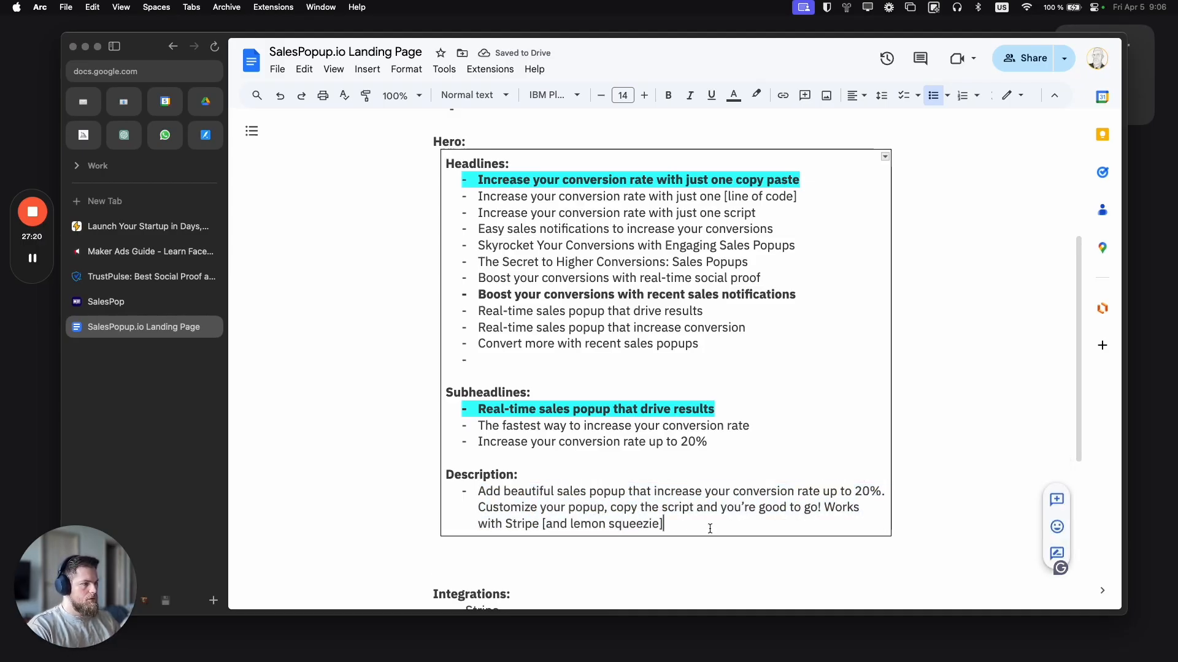
{"action": "key", "text": "Return"}
{"action": "key", "text": "super+v"}
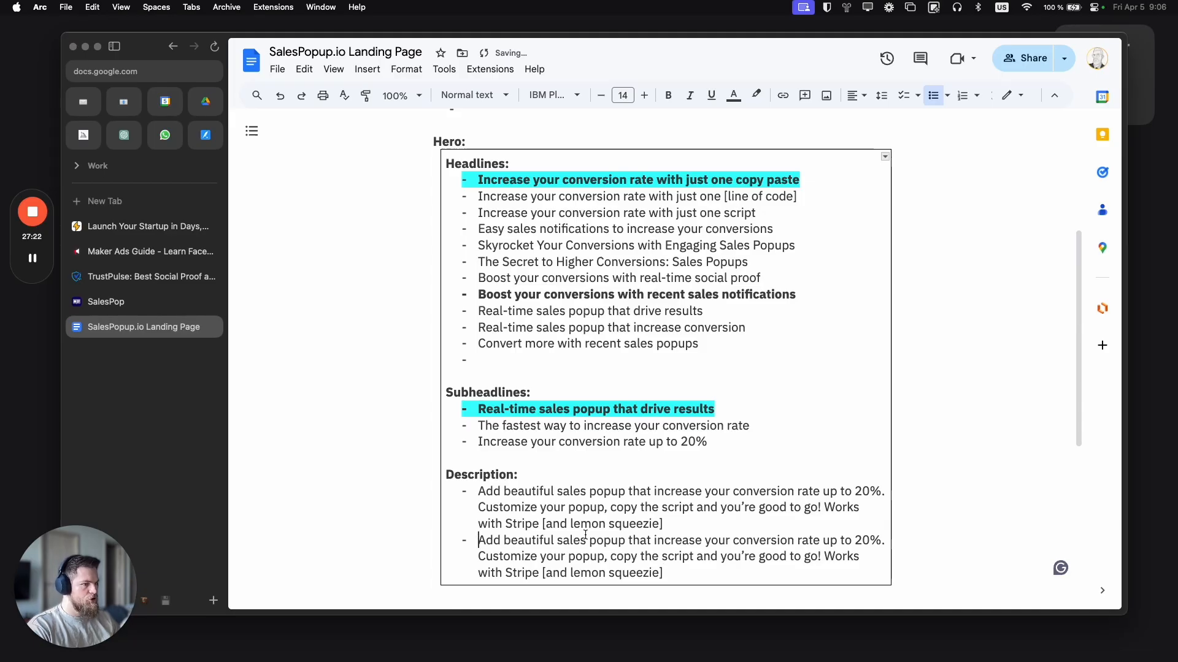
Step: Replace "Add beautiful sales popup that" in the second Description bullet with "The easiest way to", and reread the sentence
{"action": "left_click", "coordinate": [655, 540], "text": "shift"}
{"action": "type", "text": "The easiest w"}
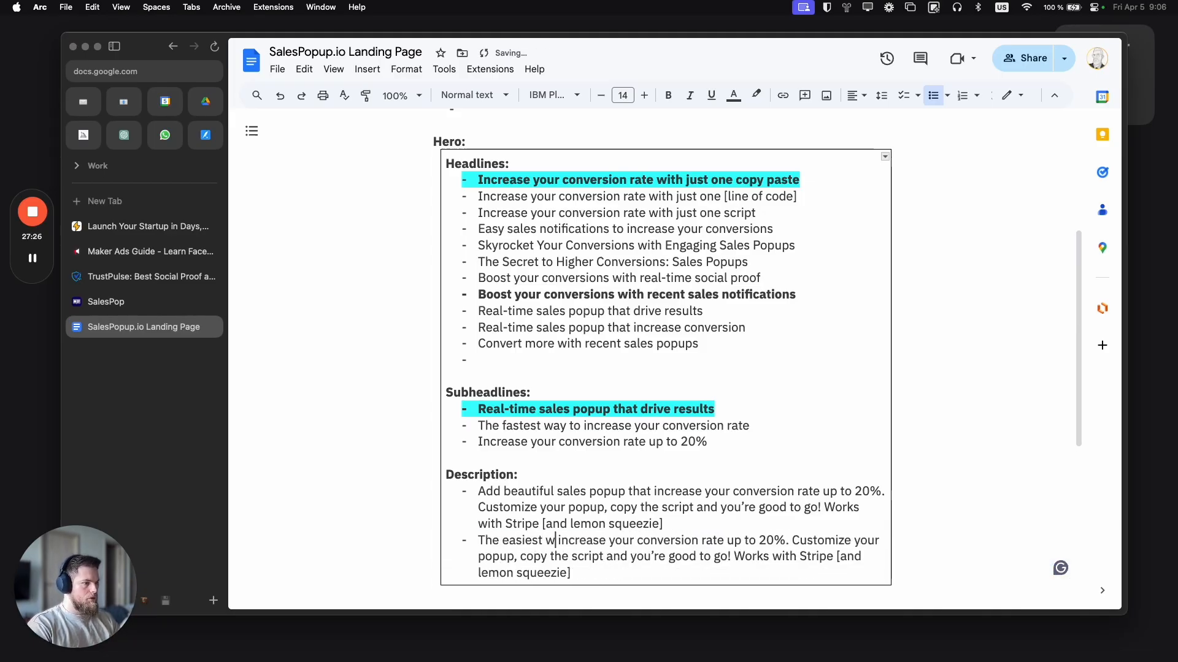
{"action": "type", "text": "ay to"}
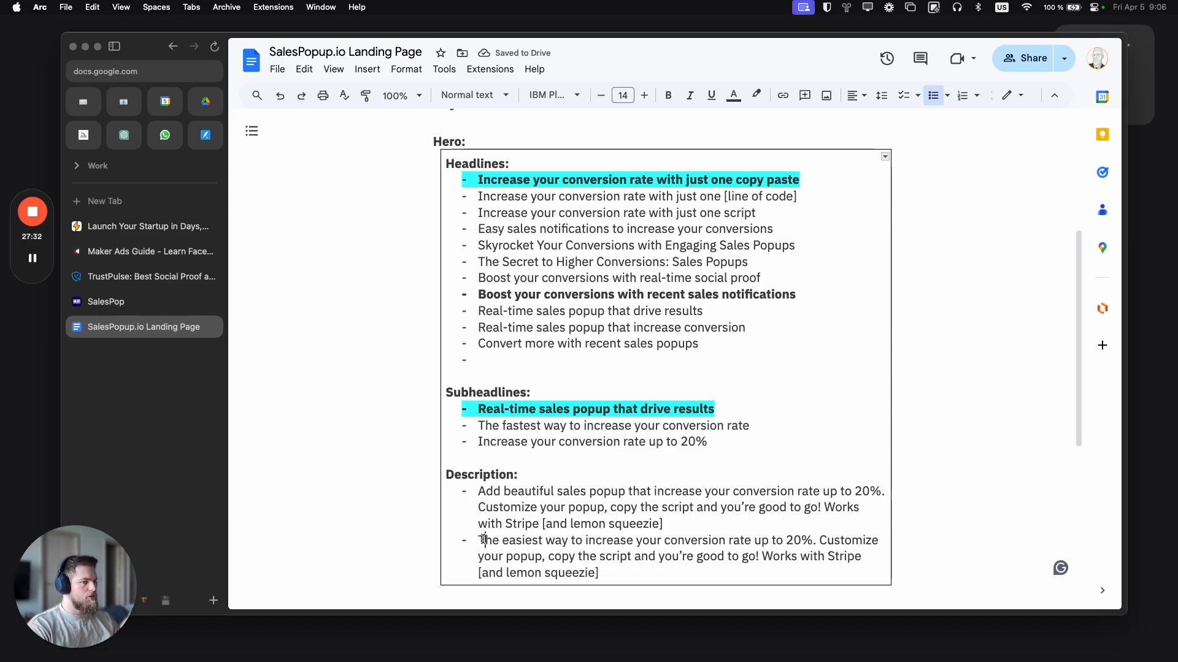
{"action": "left_click_drag", "start_coordinate": [482, 540], "coordinate": [815, 544]}
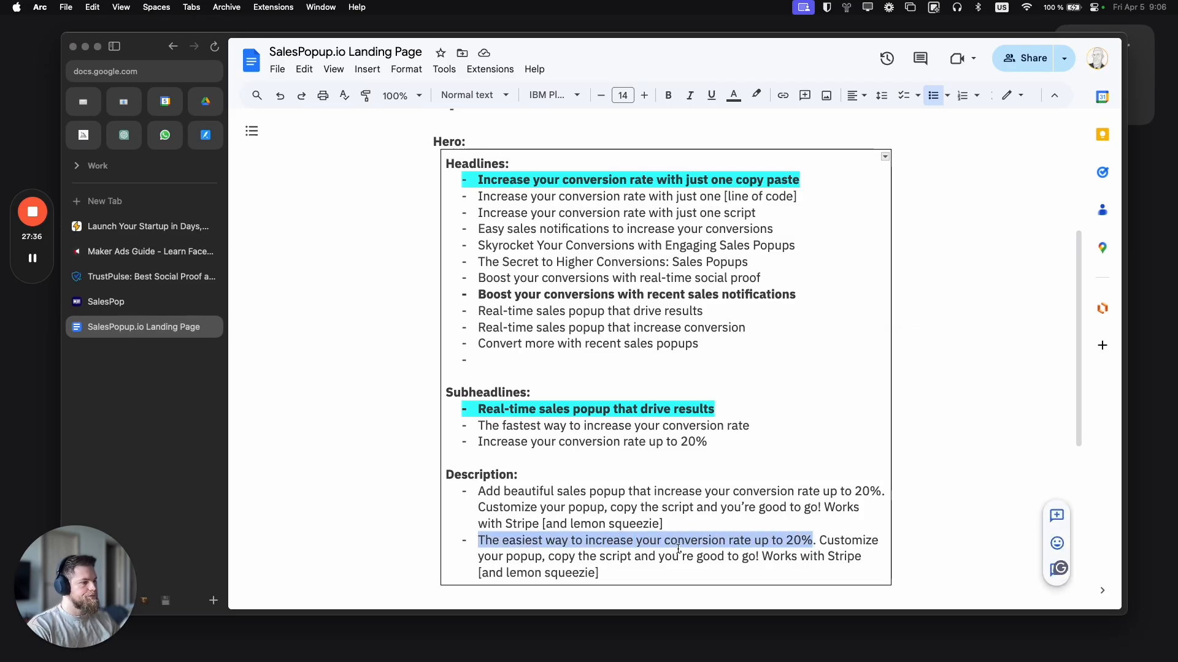
{"action": "left_click", "coordinate": [819, 539]}
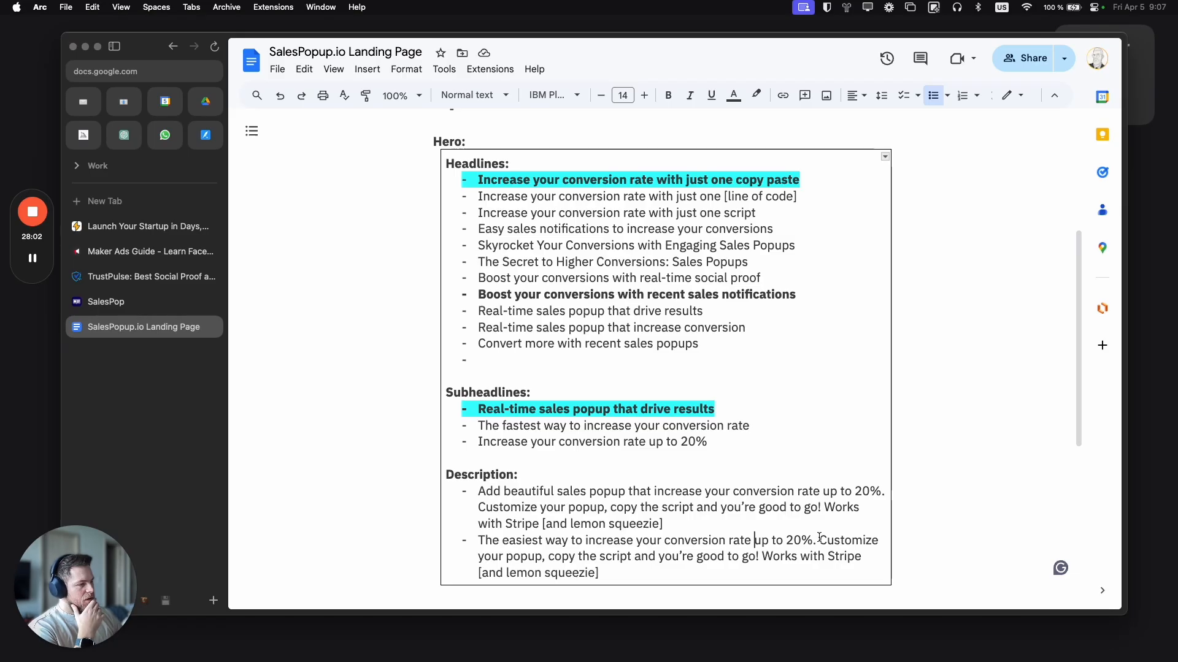
Step: Make the entire second Description bullet bold to mark it as the preferred version
{"action": "left_click_drag", "start_coordinate": [819, 540], "coordinate": [811, 557]}
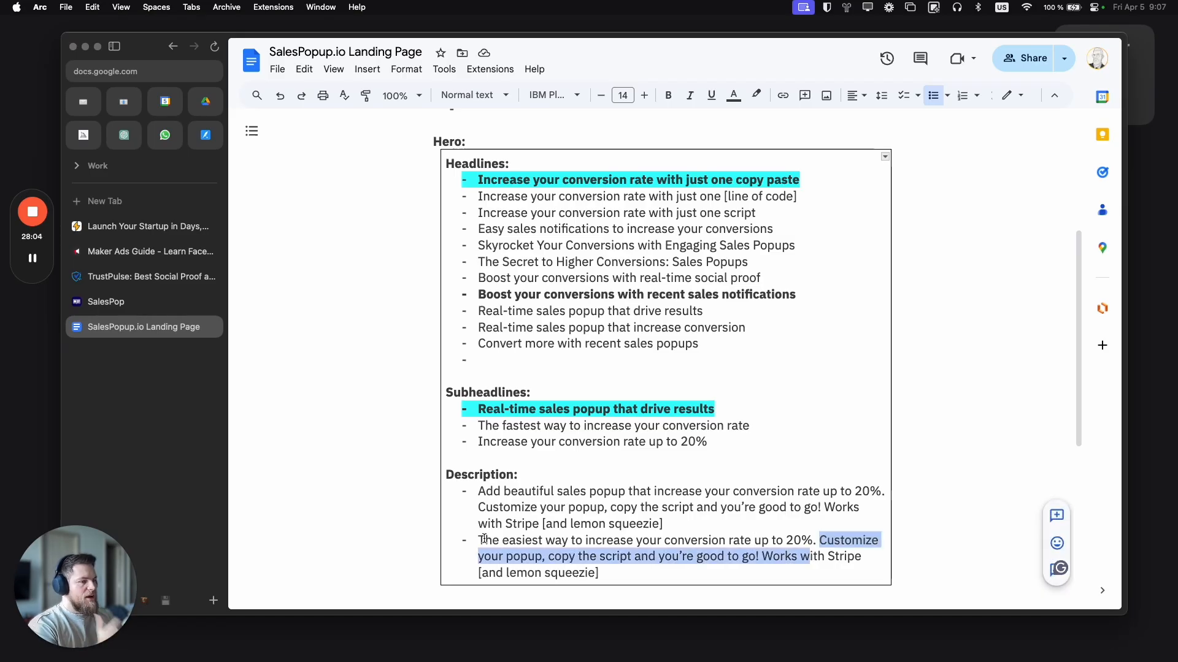
{"action": "left_click_drag", "start_coordinate": [484, 539], "coordinate": [635, 583]}
{"action": "key", "text": "super+b"}
{"action": "left_click", "coordinate": [650, 526]}
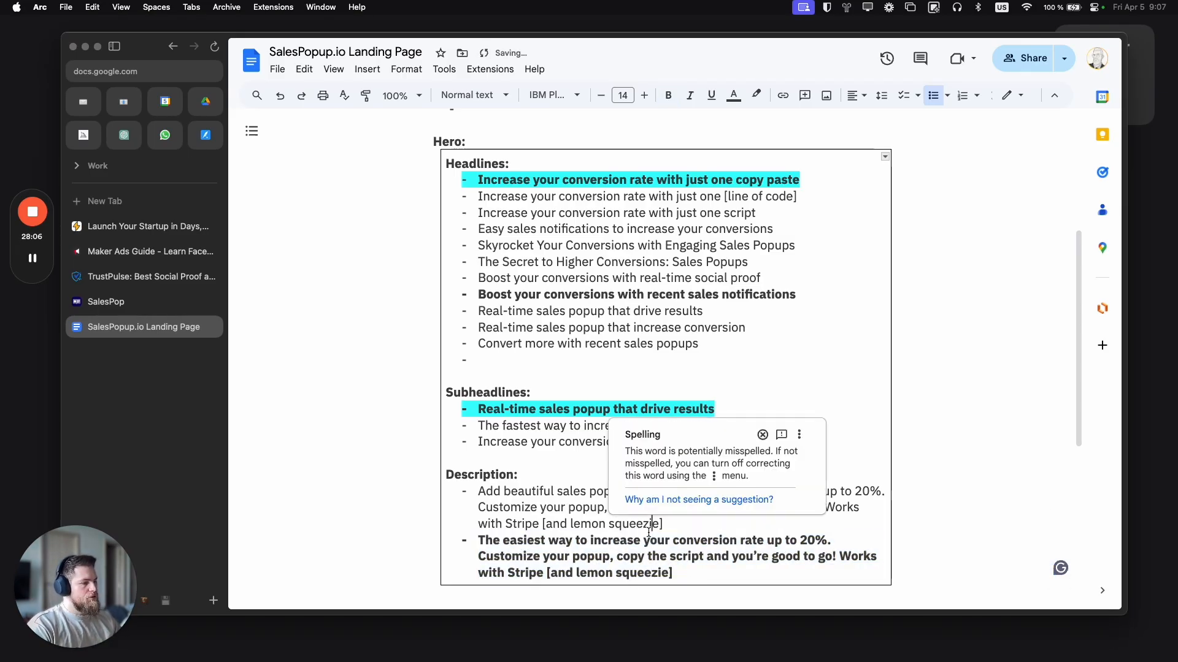
{"action": "left_click", "coordinate": [507, 456]}
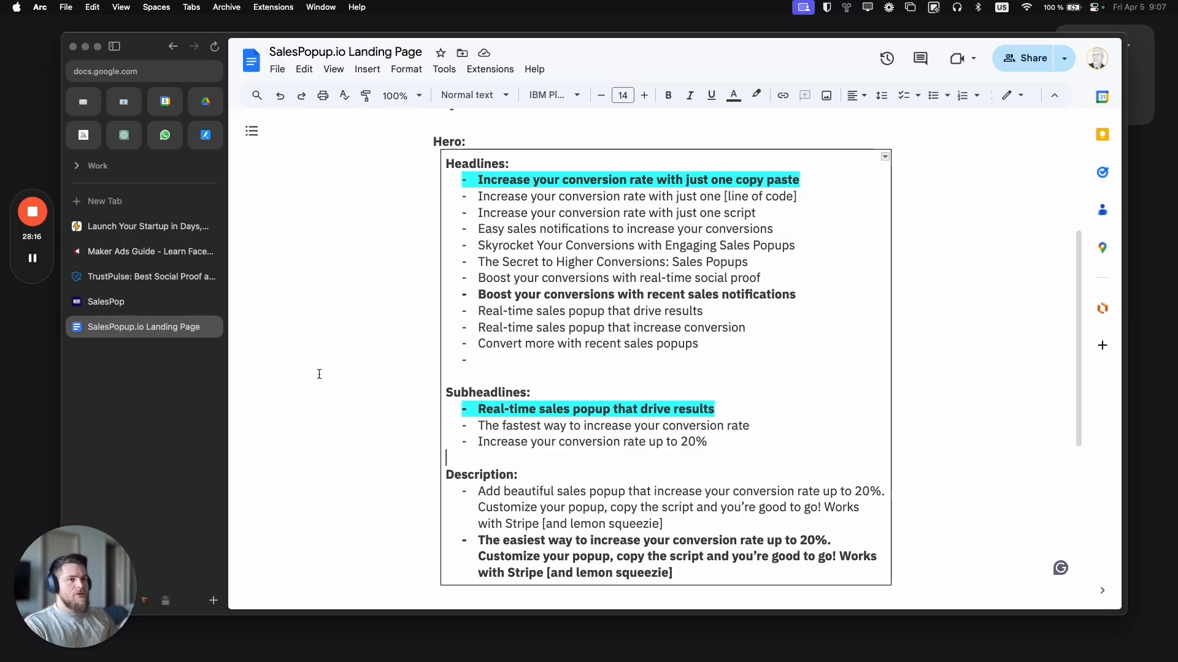
Step: Examine the hero sections of the Maker Ads Guide site and the Talknotes site for headline, subheadline and description layout
{"action": "left_click", "coordinate": [144, 251]}
{"action": "scroll", "coordinate": [426, 402], "scroll_direction": "up", "scroll_amount": 15}
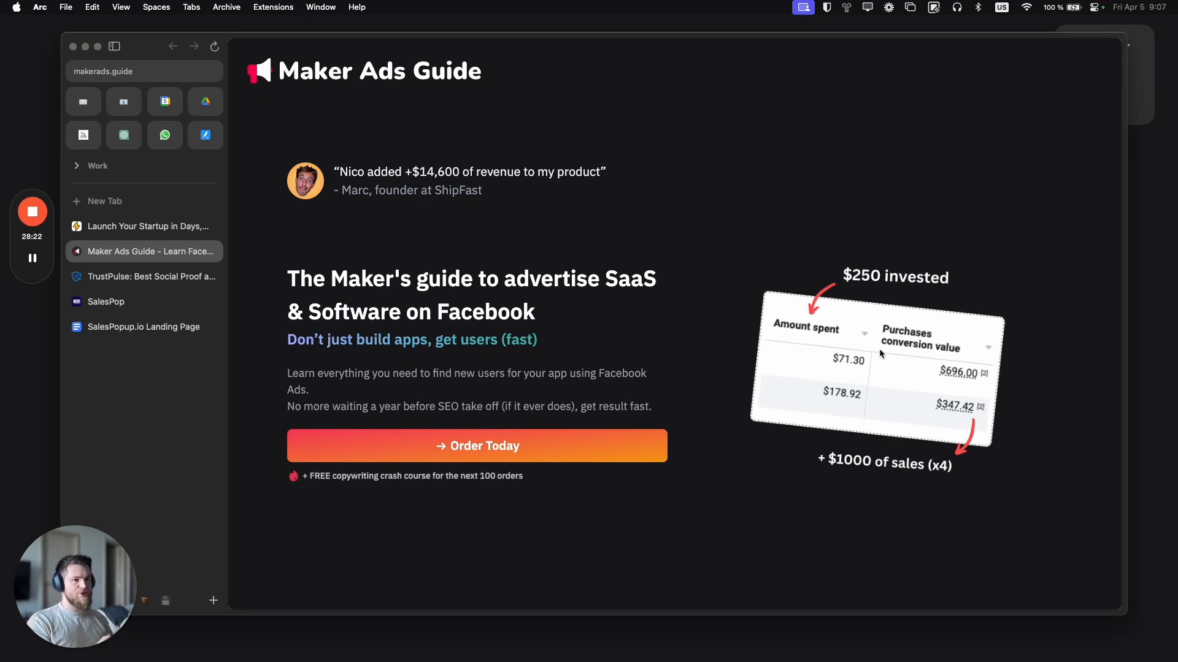
{"action": "left_click", "coordinate": [148, 197]}
{"action": "type", "text": "sa"}
{"action": "key", "text": "BackSpace"}
{"action": "key", "text": "BackSpace"}
{"action": "type", "text": "ta"}
{"action": "key", "text": "Return"}
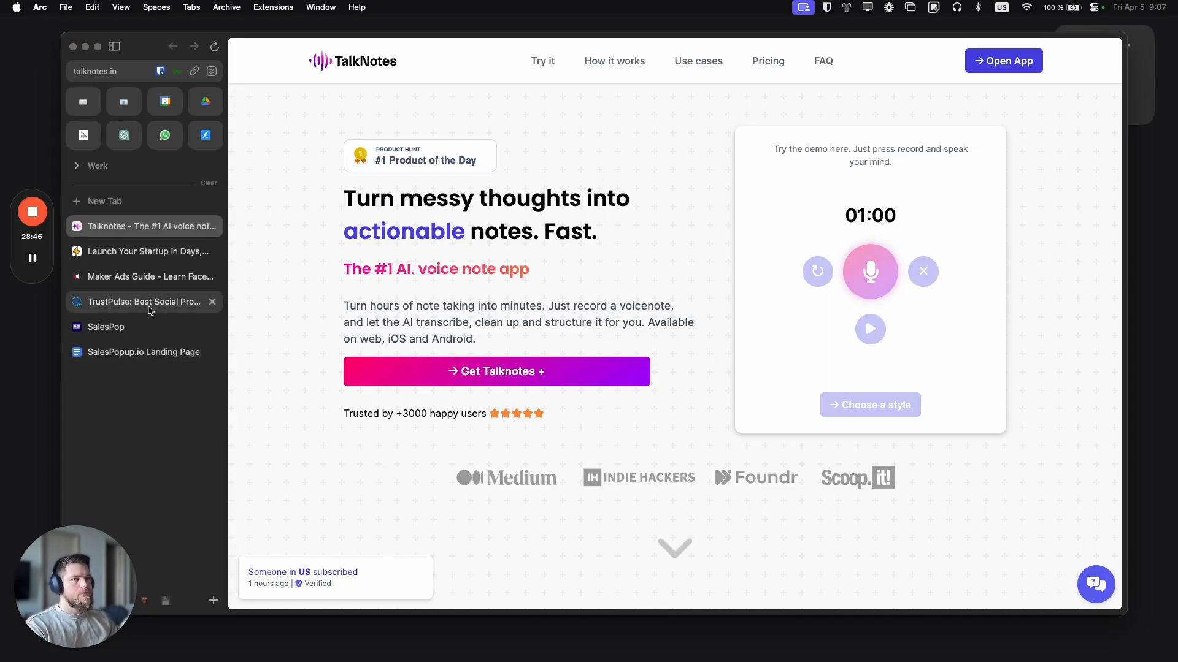
{"action": "left_click", "coordinate": [140, 276]}
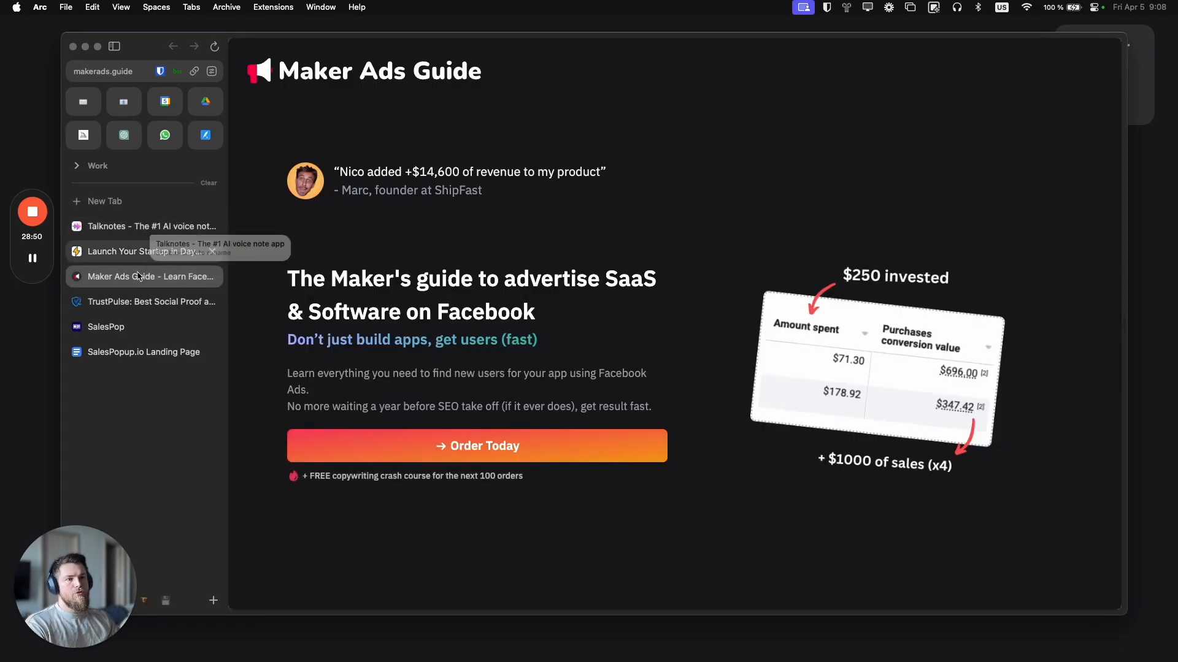
Step: Return to the SalesPopup.io Landing Page document and copy the highlighted headline "Increase your conversion rate with just one copy paste"
{"action": "left_click", "coordinate": [144, 352]}
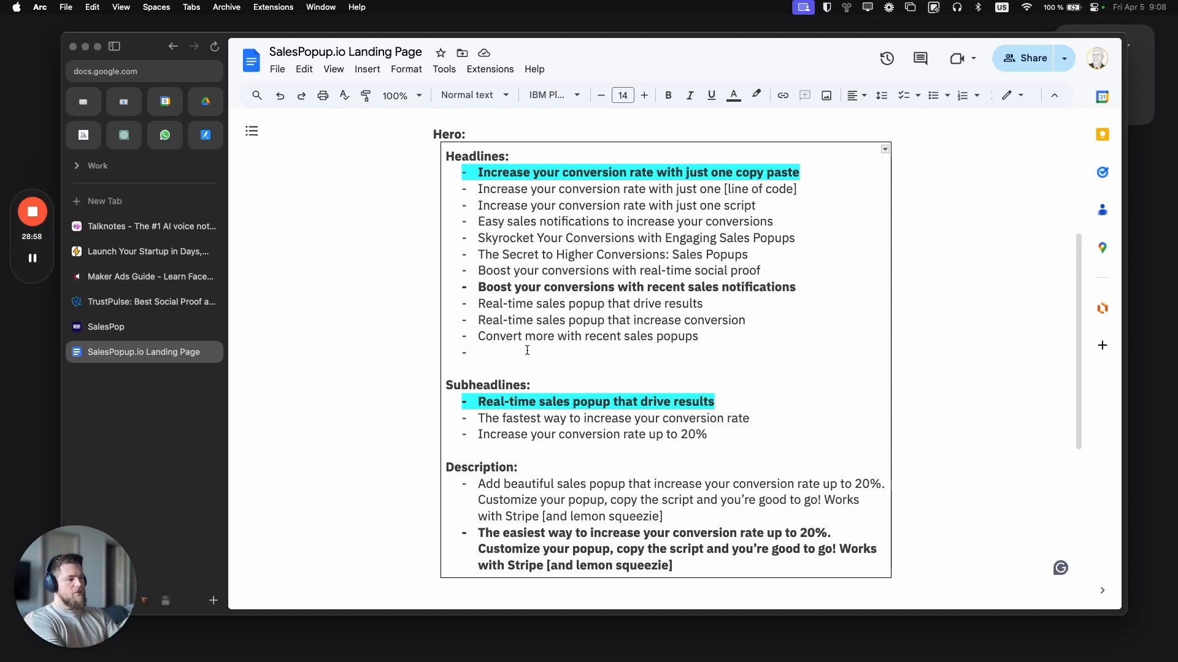
{"action": "mouse_move", "coordinate": [527, 661]}
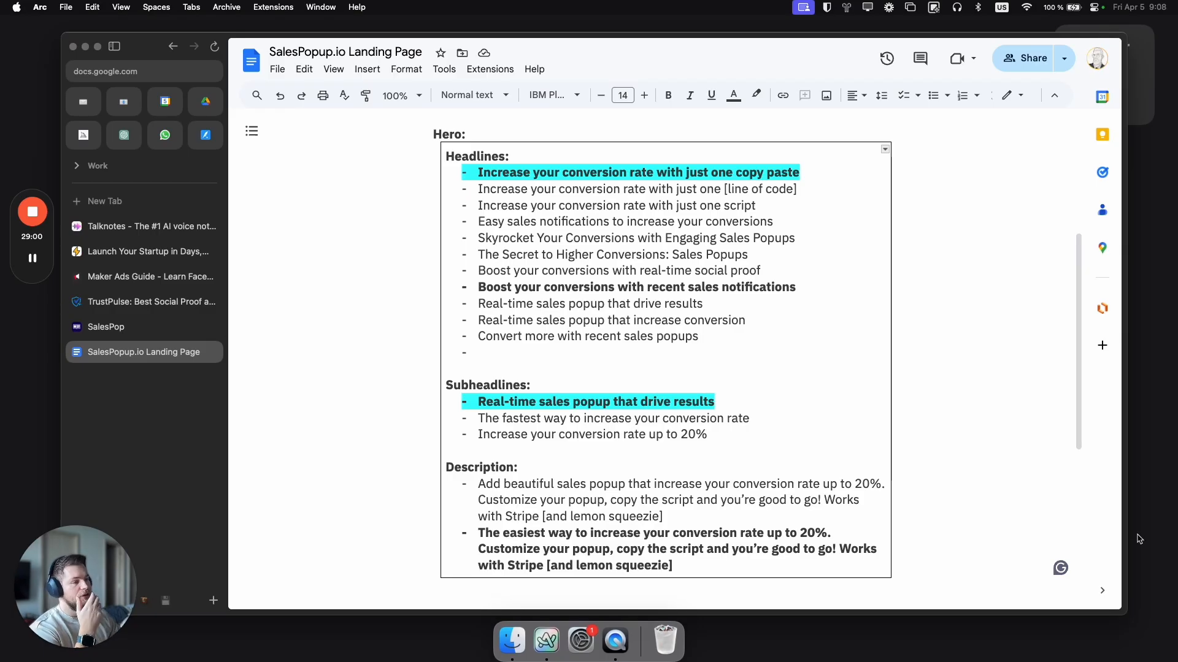
{"action": "scroll", "coordinate": [613, 391], "scroll_direction": "down", "scroll_amount": 4}
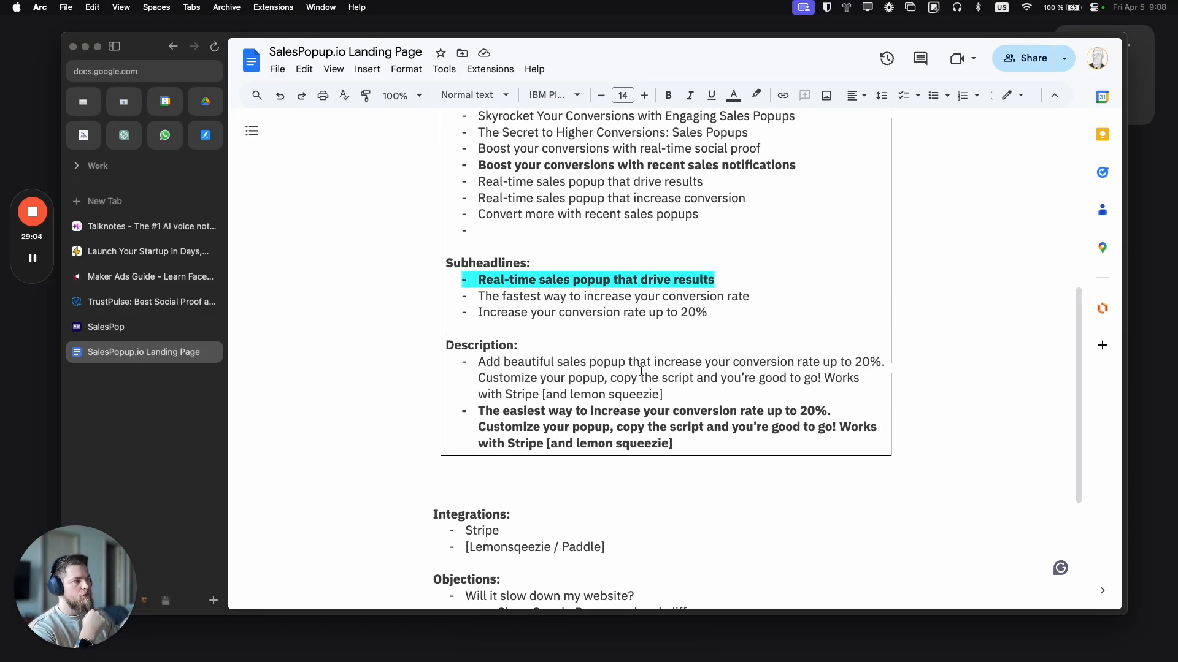
{"action": "scroll", "coordinate": [642, 369], "scroll_direction": "up", "scroll_amount": 6}
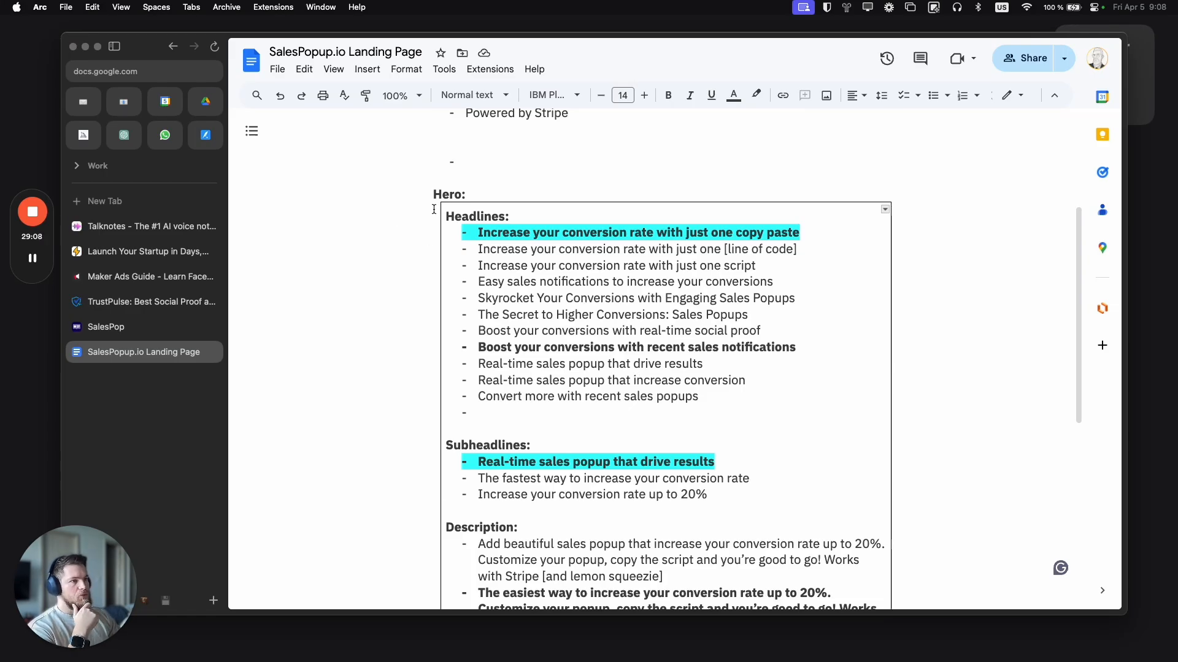
{"action": "scroll", "coordinate": [485, 237], "scroll_direction": "down", "scroll_amount": 1}
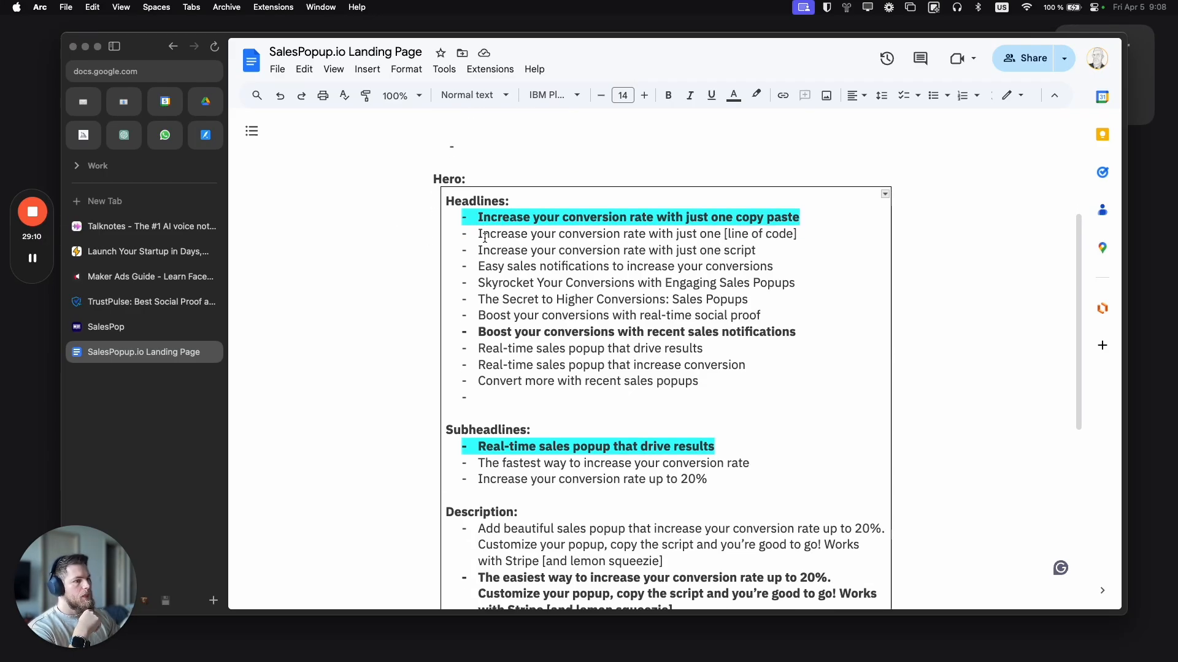
{"action": "left_click_drag", "start_coordinate": [478, 217], "coordinate": [463, 198]}
{"action": "key", "text": "cmd+c"}
{"action": "scroll", "coordinate": [565, 203], "scroll_direction": "down", "scroll_amount": 4}
{"action": "scroll", "coordinate": [564, 191], "scroll_direction": "up", "scroll_amount": 3}
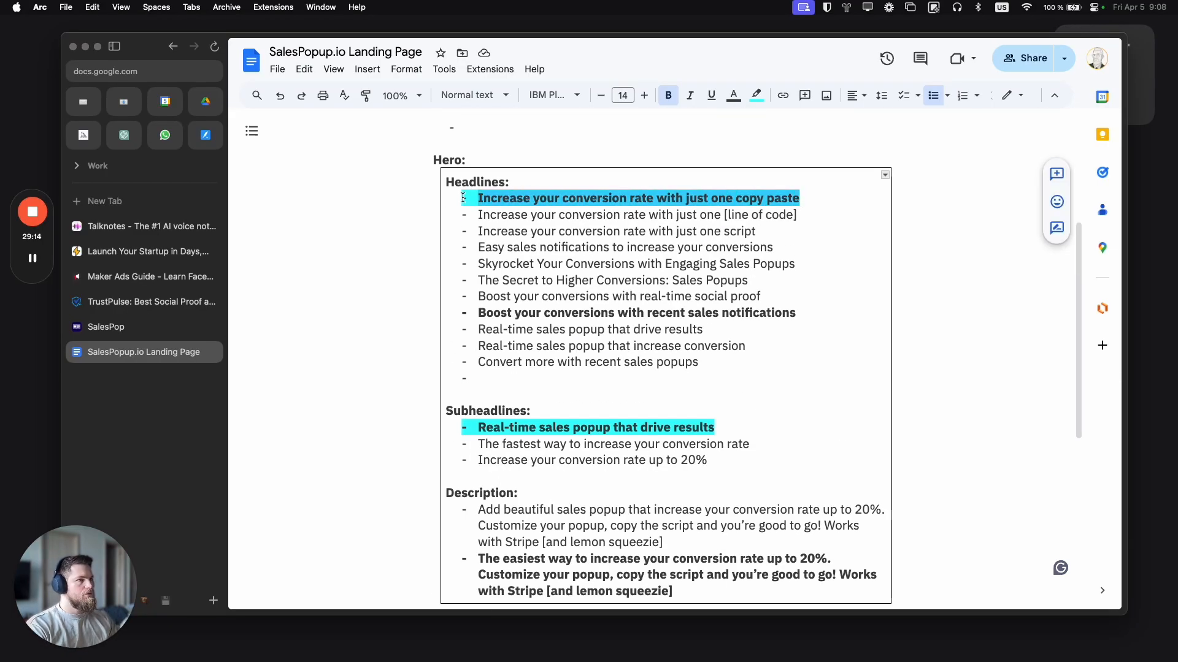
{"action": "key", "text": "BackSpace"}
{"action": "key", "text": "cmd+z"}
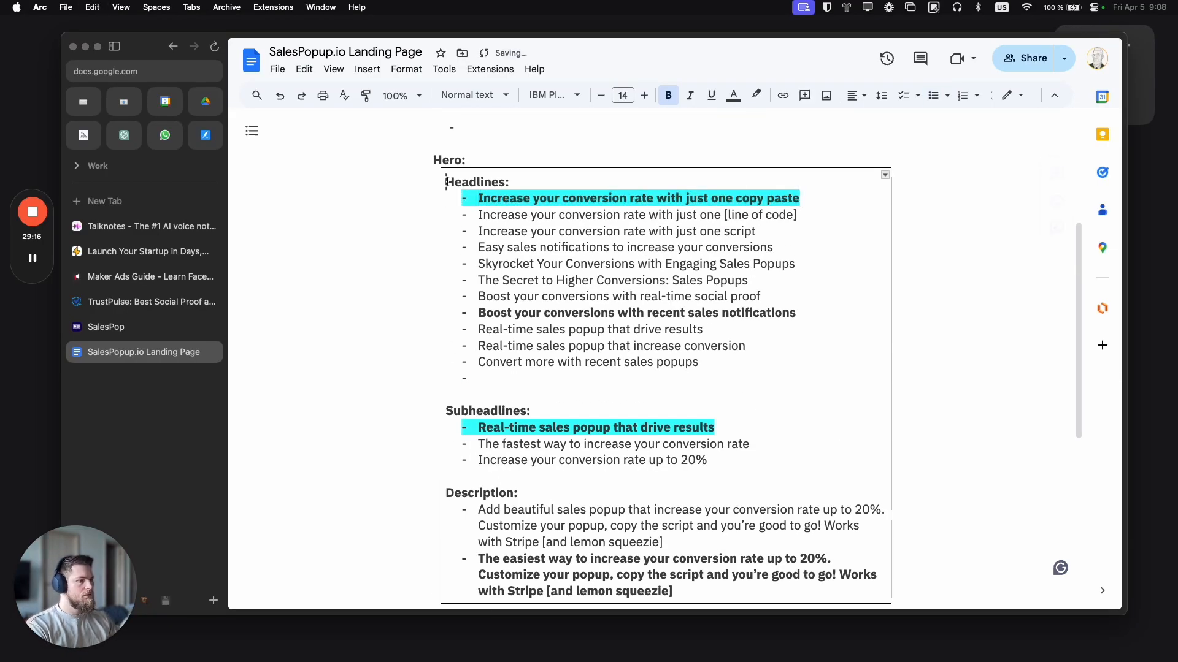
Step: Insert blank lines above "Headlines:" in the Hero box and paste the copied headline at the very start of the box
{"action": "left_click", "coordinate": [447, 182]}
{"action": "key", "text": "Return"}
{"action": "key", "text": "Return"}
{"action": "key", "text": "Return"}
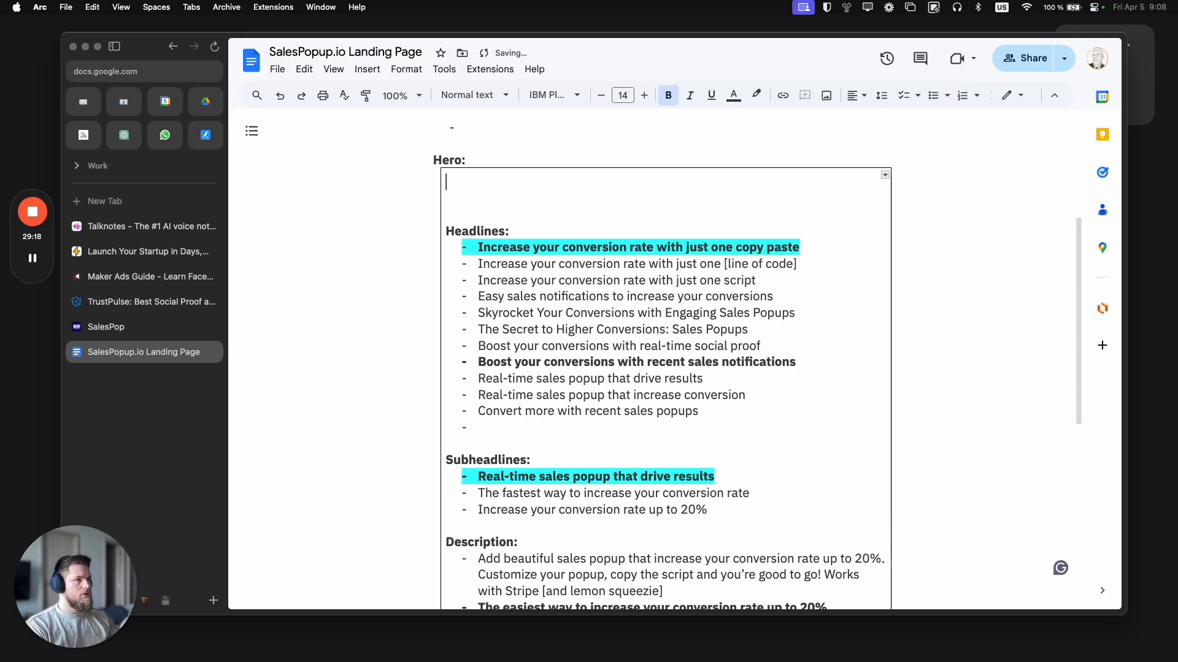
{"action": "key", "text": "Return"}
{"action": "key", "text": "cmd+v"}
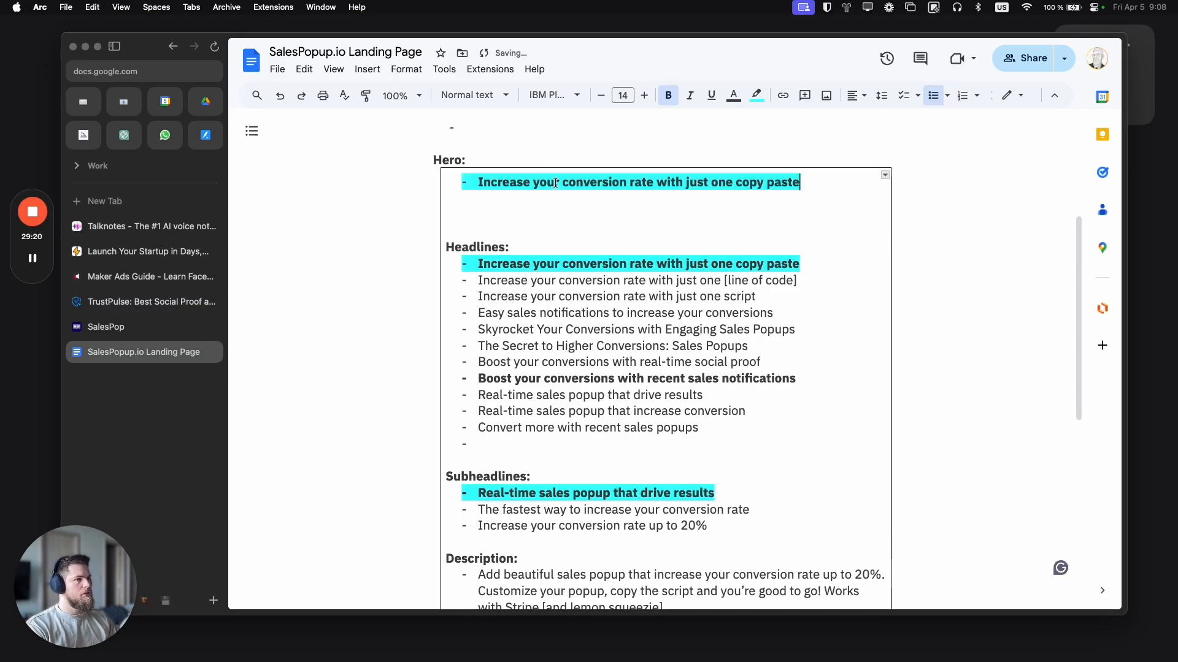
Step: Remove the bullet, indent and cyan highlight from the pasted headline in the Hero box
{"action": "key", "text": "BackSpace"}
{"action": "key", "text": "BackSpace"}
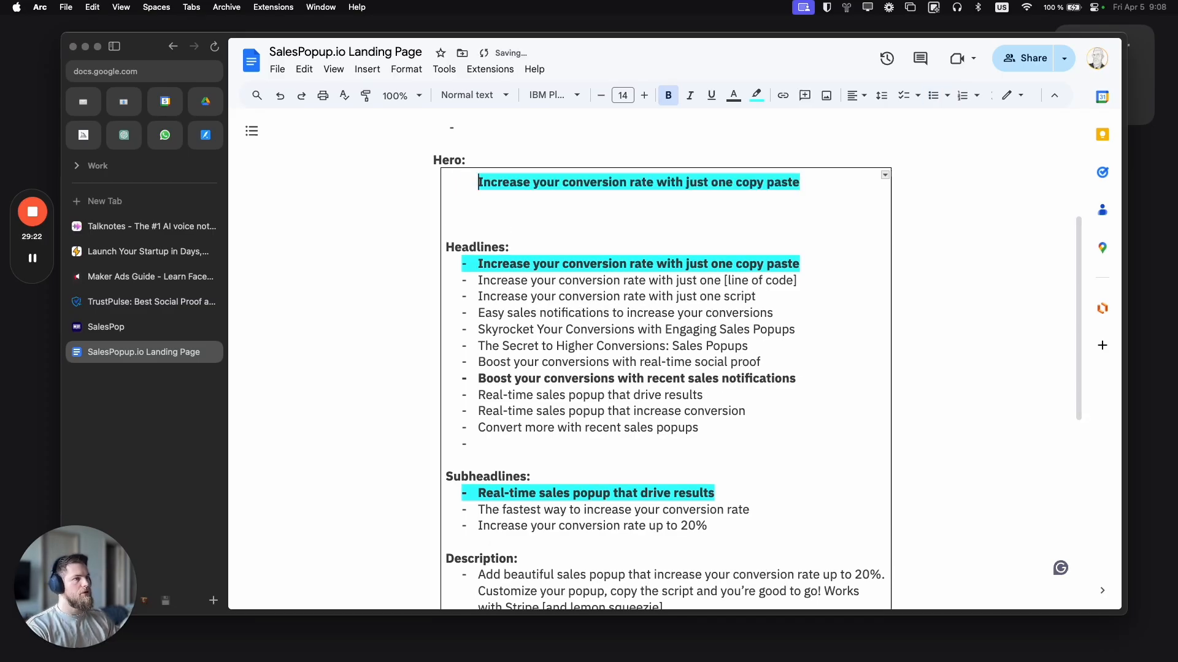
{"action": "double_click", "coordinate": [555, 183]}
{"action": "triple_click", "coordinate": [554, 183]}
{"action": "left_click", "coordinate": [757, 95]}
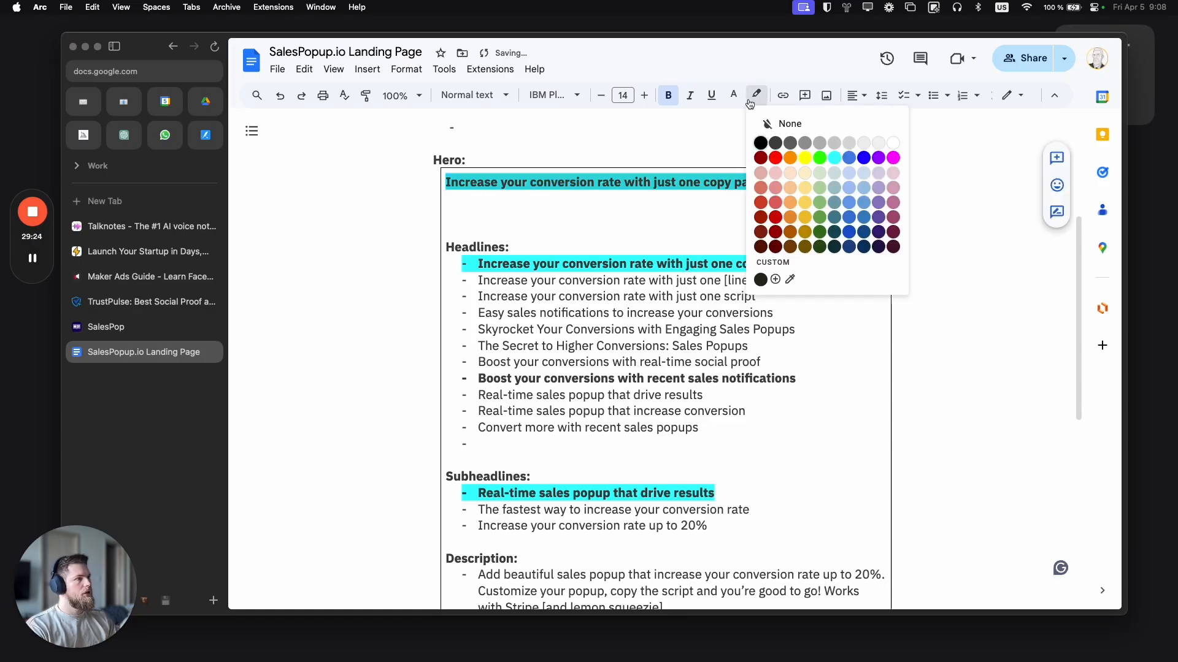
{"action": "left_click", "coordinate": [778, 122]}
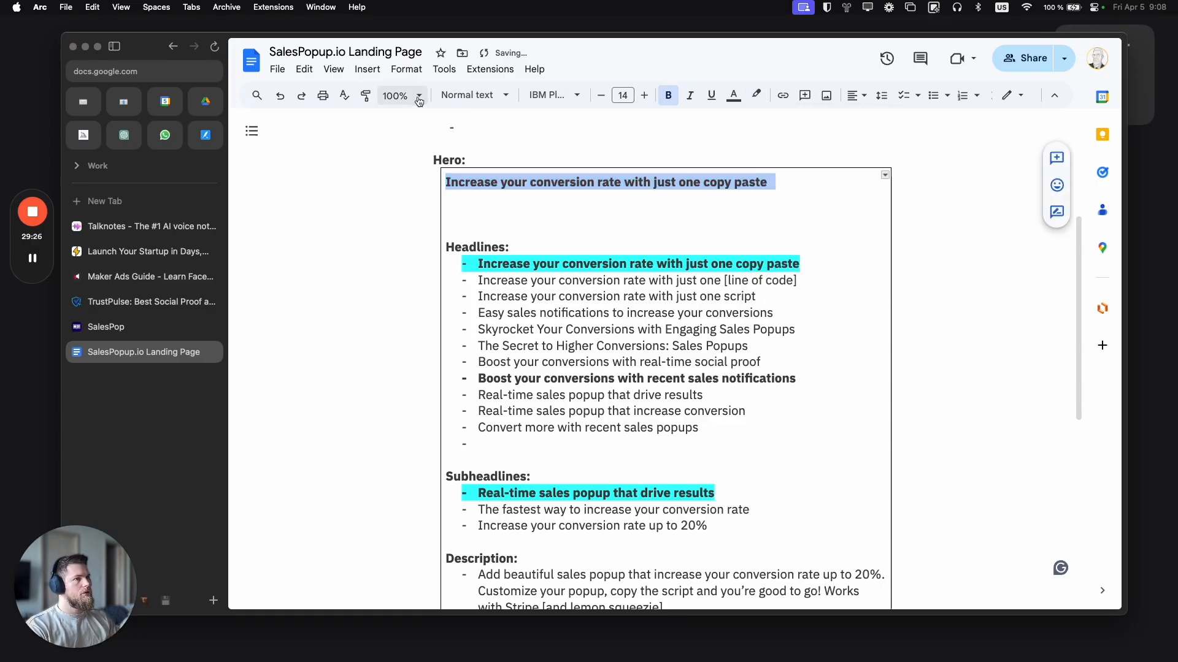
Step: Increase the pasted headline's font size to 19
{"action": "left_click", "coordinate": [643, 95]}
{"action": "left_click", "coordinate": [644, 95]}
{"action": "left_click", "coordinate": [644, 95]}
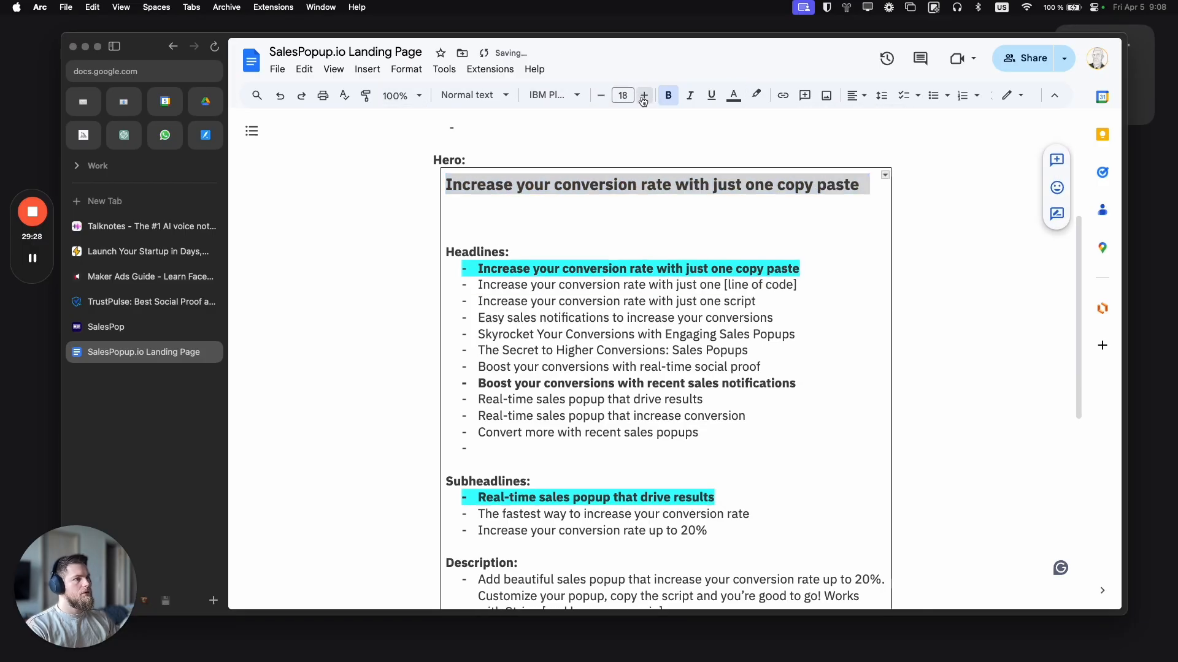
{"action": "left_click", "coordinate": [644, 96]}
{"action": "left_click", "coordinate": [644, 95]}
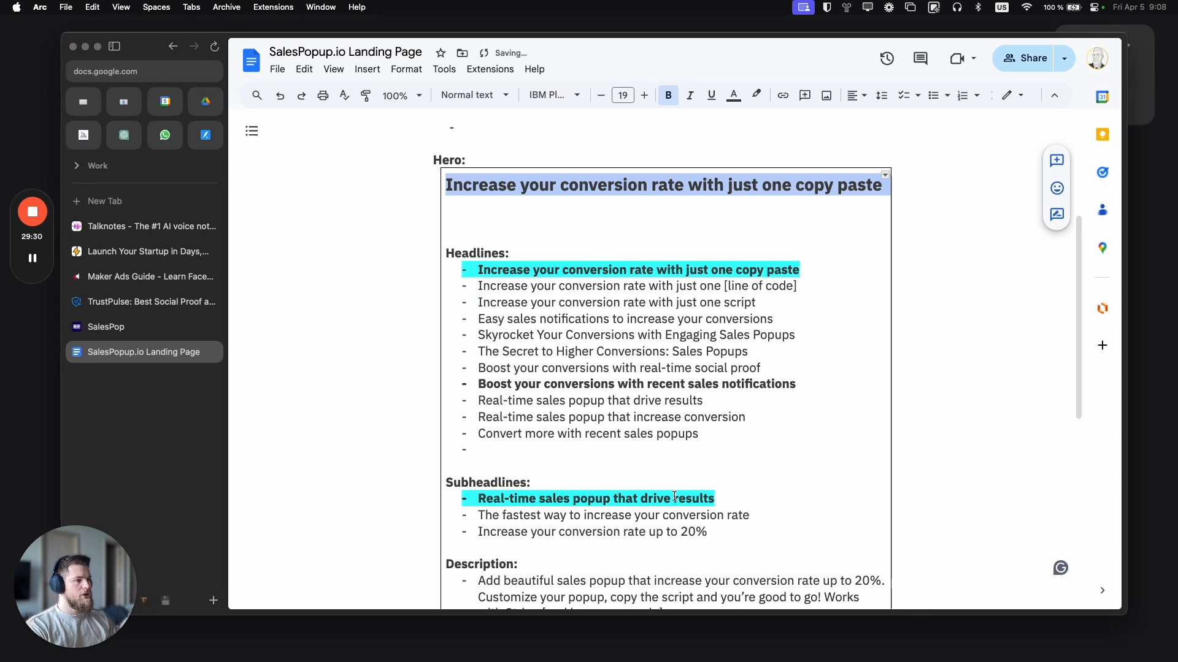
Step: Copy the subheadline "Real-time sales popup that drive results" directly below the large headline and set it in IBM Plex Sans Medium
{"action": "left_click_drag", "start_coordinate": [716, 498], "coordinate": [474, 497]}
{"action": "key", "text": "super+c"}
{"action": "left_click", "coordinate": [554, 206]}
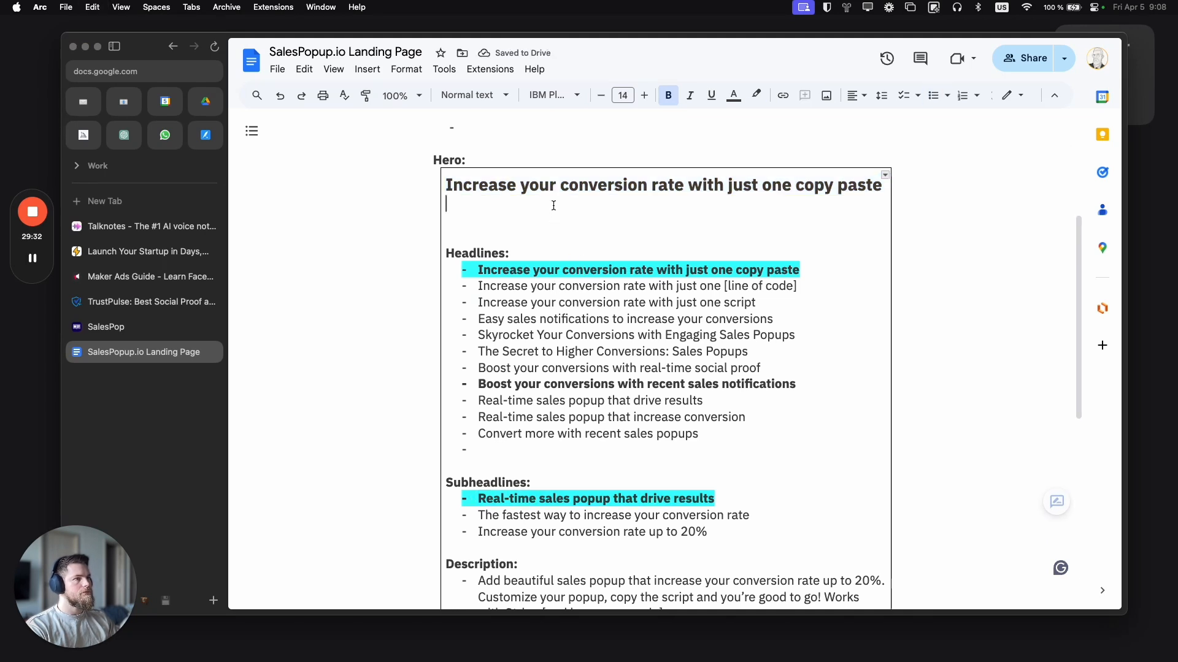
{"action": "key", "text": "super+v"}
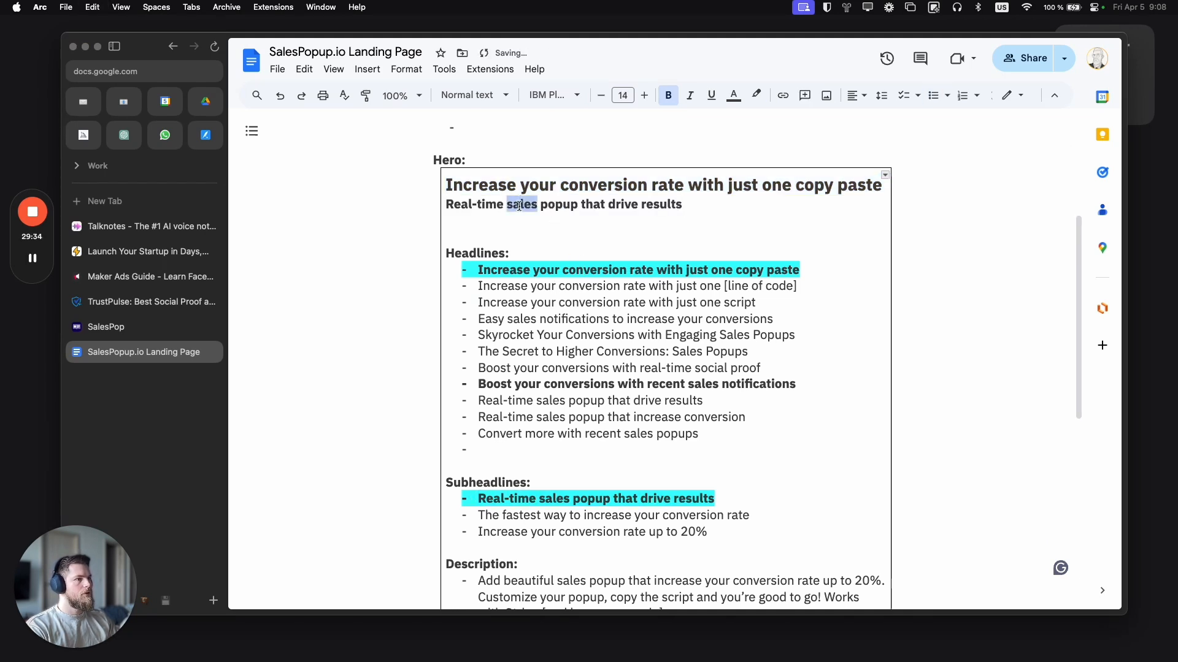
{"action": "triple_click", "coordinate": [526, 207]}
{"action": "left_click", "coordinate": [568, 95]}
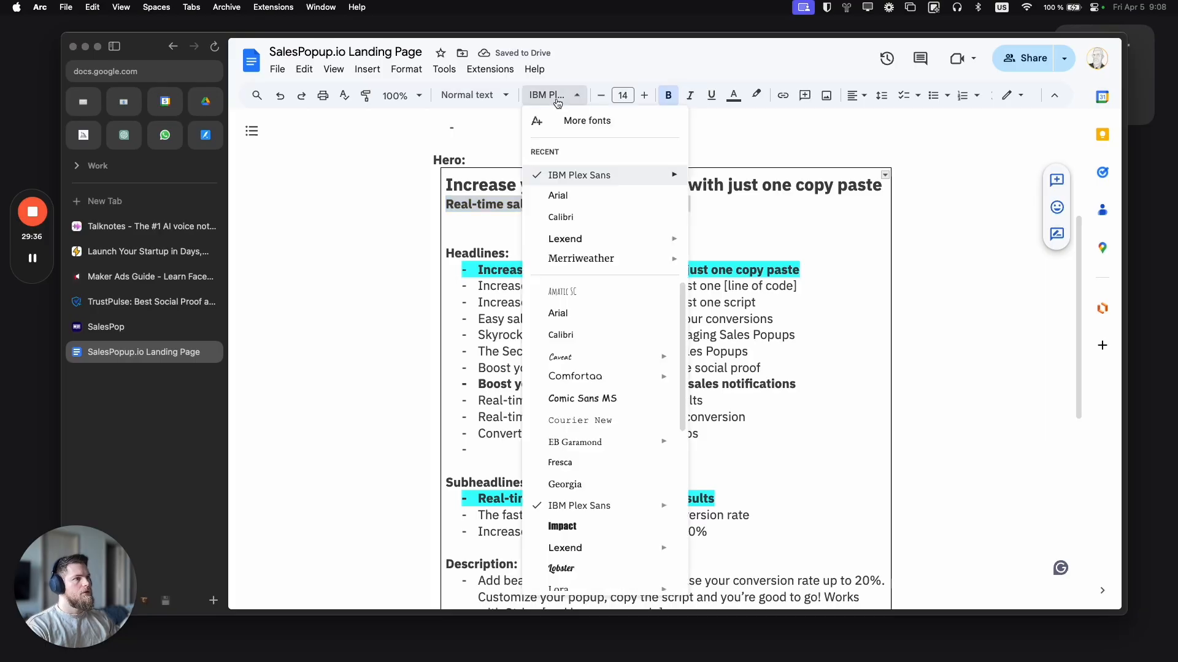
{"action": "mouse_move", "coordinate": [586, 179]}
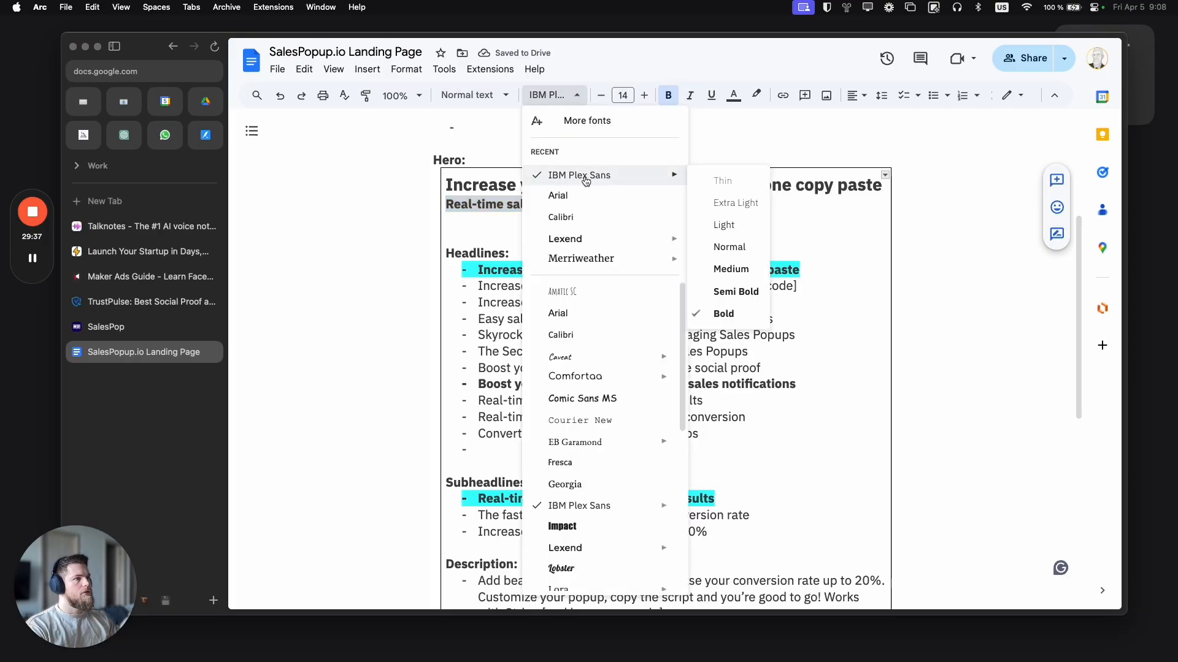
{"action": "left_click", "coordinate": [744, 269]}
Step: Copy the bold "The easiest way to" description below the hero subheadline, leaving one blank line between them
{"action": "left_click", "coordinate": [521, 490]}
{"action": "scroll", "coordinate": [530, 493], "scroll_direction": "down", "scroll_amount": 3}
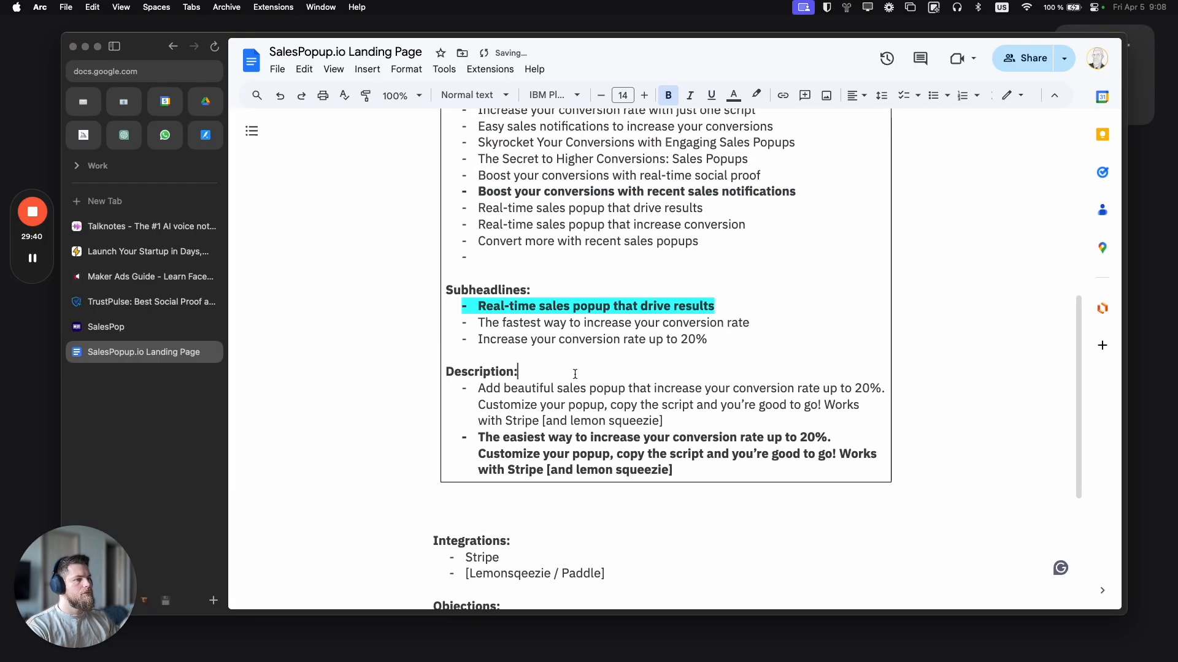
{"action": "triple_click", "coordinate": [541, 436]}
{"action": "scroll", "coordinate": [581, 323], "scroll_direction": "up", "scroll_amount": 3}
{"action": "scroll", "coordinate": [580, 324], "scroll_direction": "up", "scroll_amount": 4}
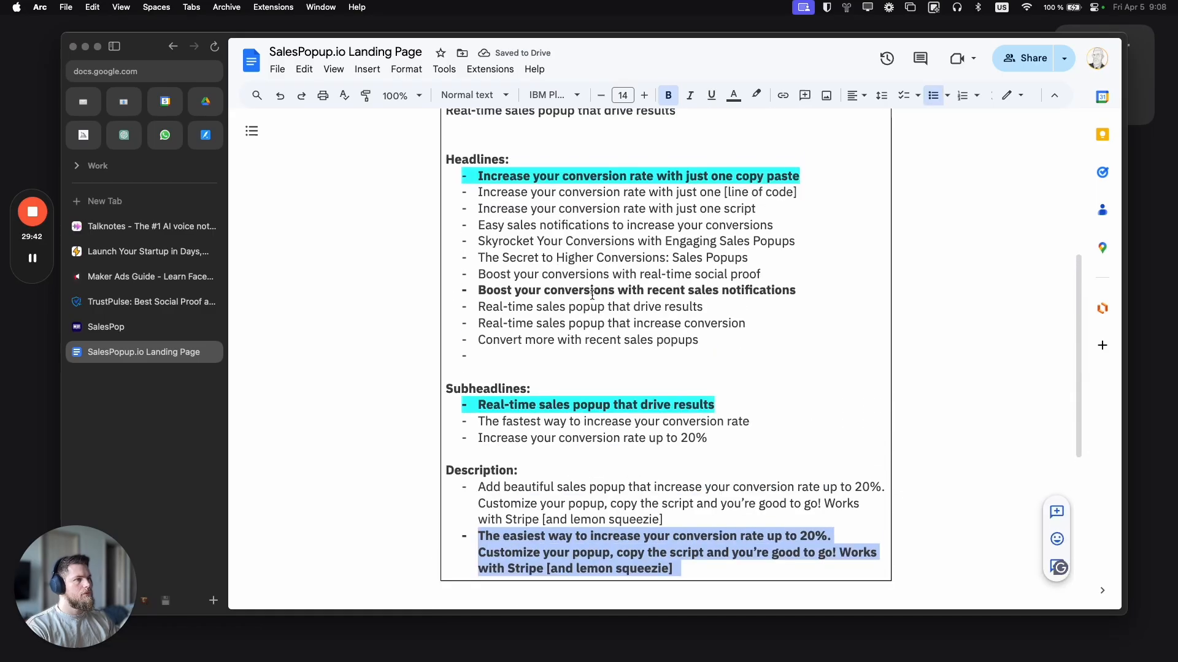
{"action": "left_click", "coordinate": [694, 307]}
{"action": "key", "text": "Return"}
{"action": "key", "text": "Return"}
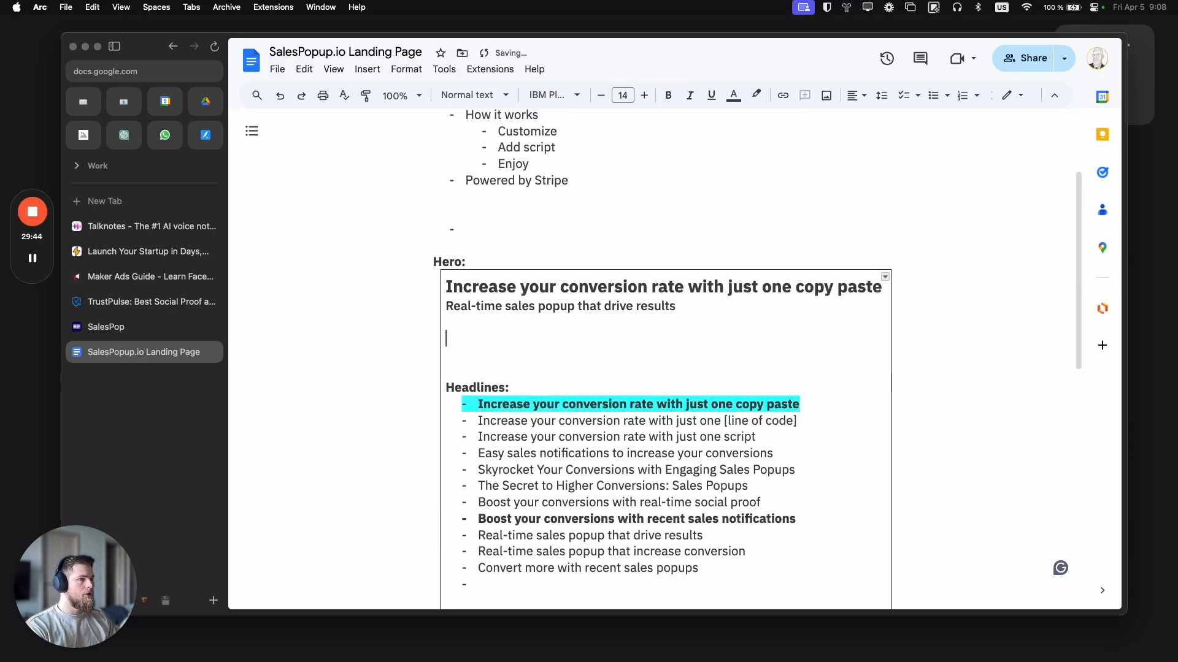
{"action": "key", "text": "super+v"}
Step: Color the pasted hero description text dark gray, trying a lighter gray first
{"action": "left_click_drag", "start_coordinate": [515, 375], "coordinate": [443, 337]}
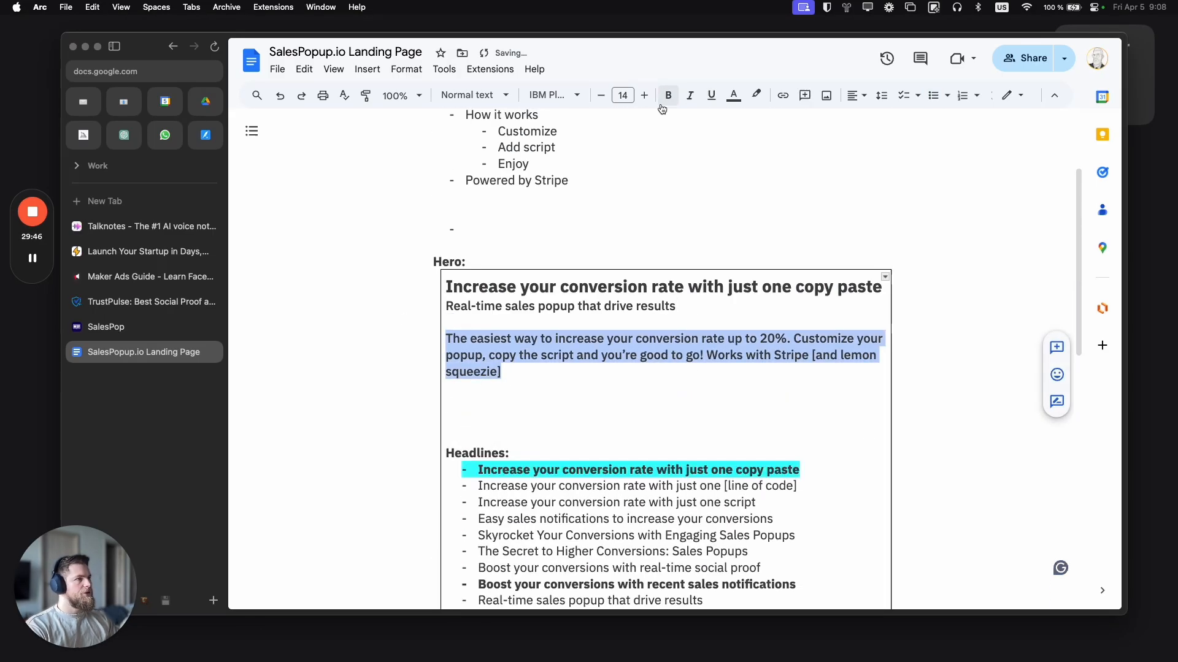
{"action": "left_click", "coordinate": [734, 95]}
{"action": "left_click", "coordinate": [782, 122]}
{"action": "left_click", "coordinate": [564, 351]}
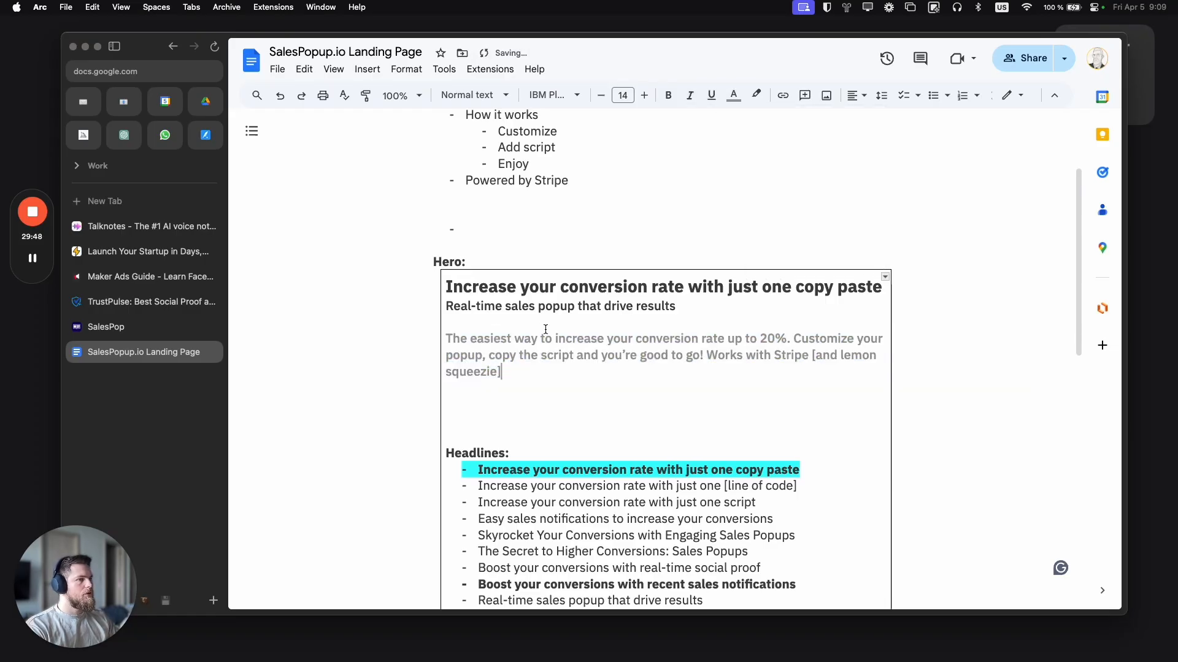
{"action": "left_click_drag", "start_coordinate": [505, 361], "coordinate": [441, 338]}
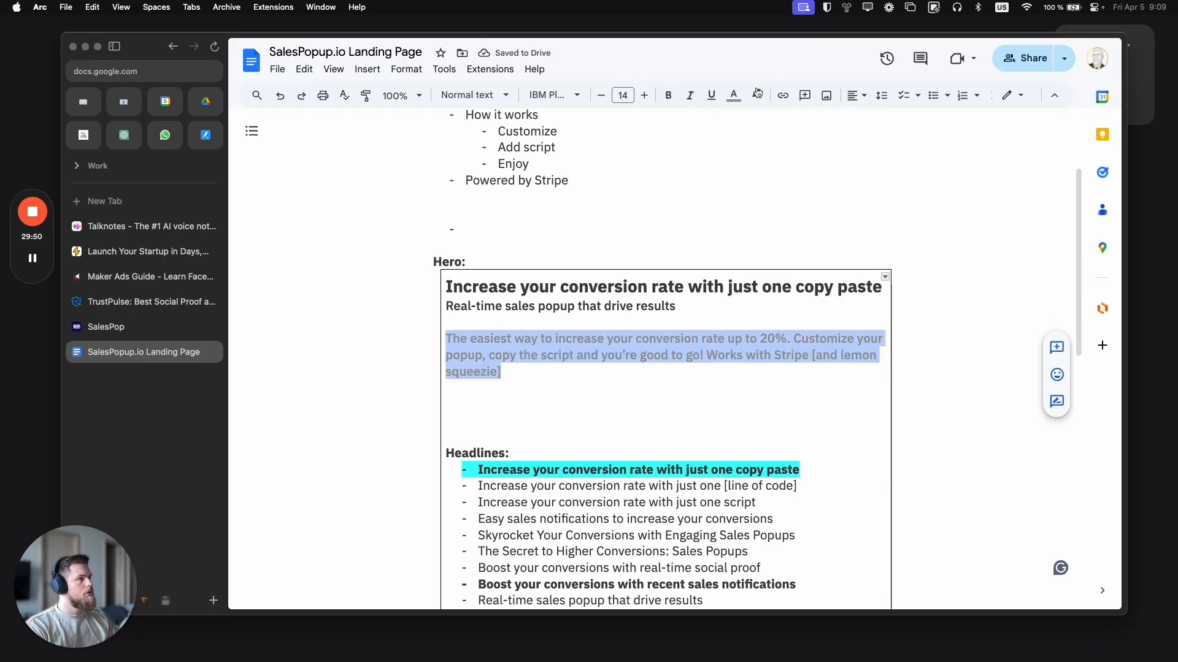
{"action": "left_click", "coordinate": [733, 95]}
{"action": "left_click", "coordinate": [768, 122]}
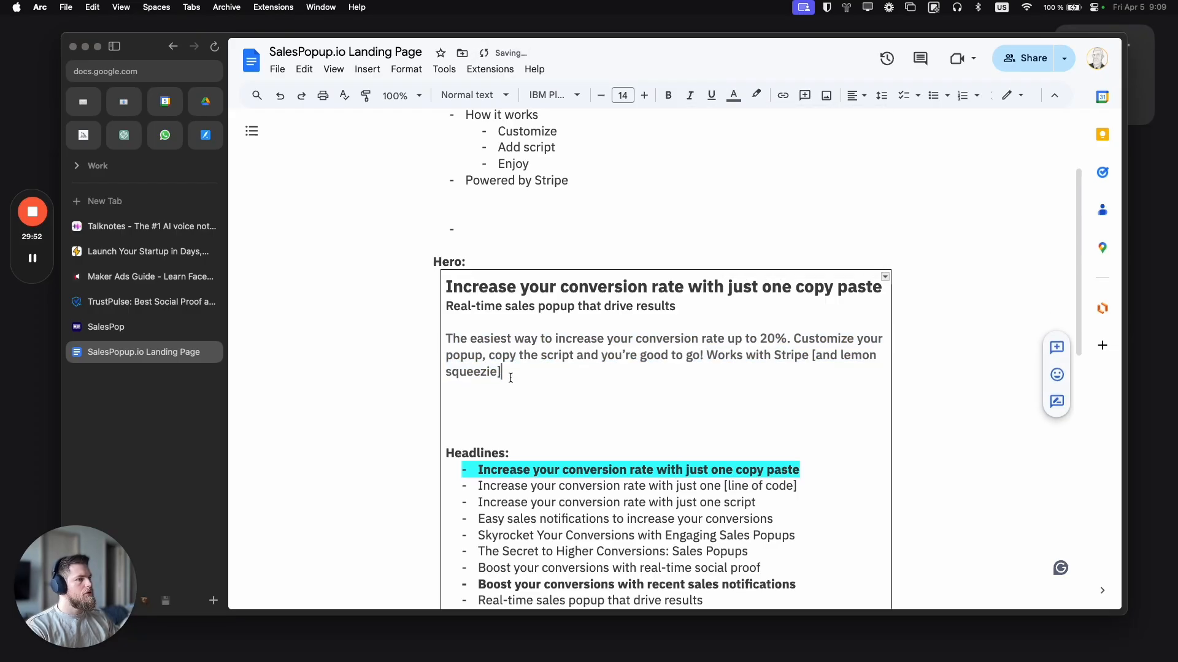
Step: Color the hero subheadline "Real-time sales popup that drive results" blue
{"action": "triple_click", "coordinate": [616, 306]}
{"action": "left_click", "coordinate": [731, 98]}
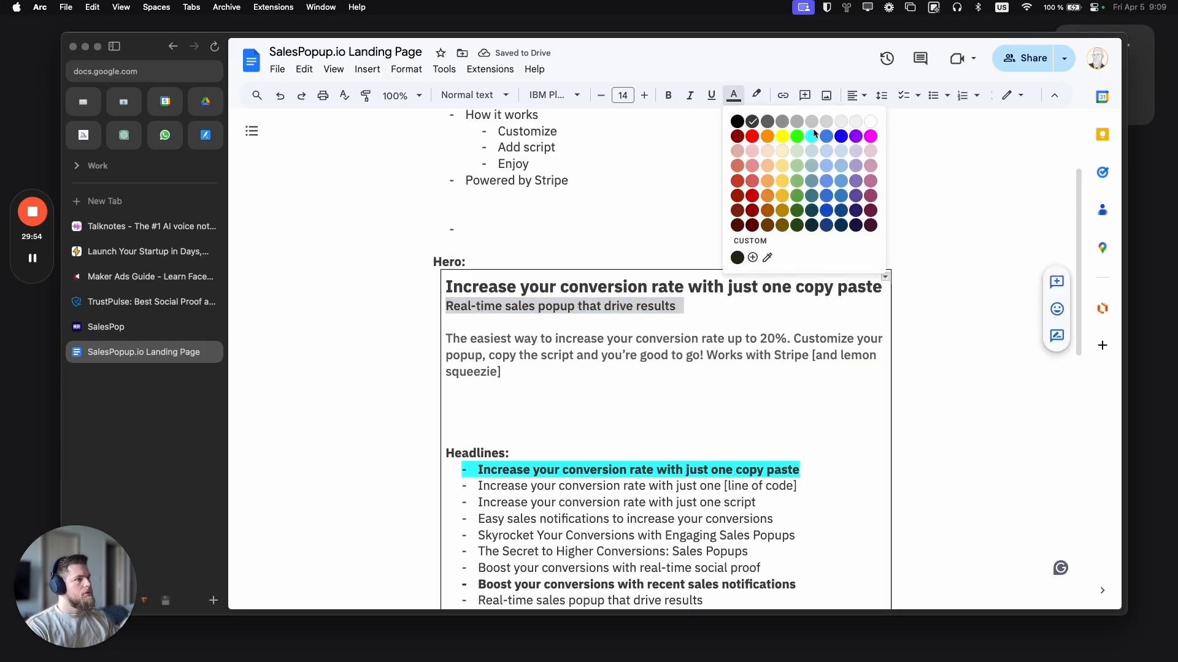
{"action": "left_click", "coordinate": [841, 134]}
Step: Try purple as the hero subheadline's text color, and undo that change
{"action": "left_click", "coordinate": [733, 95]}
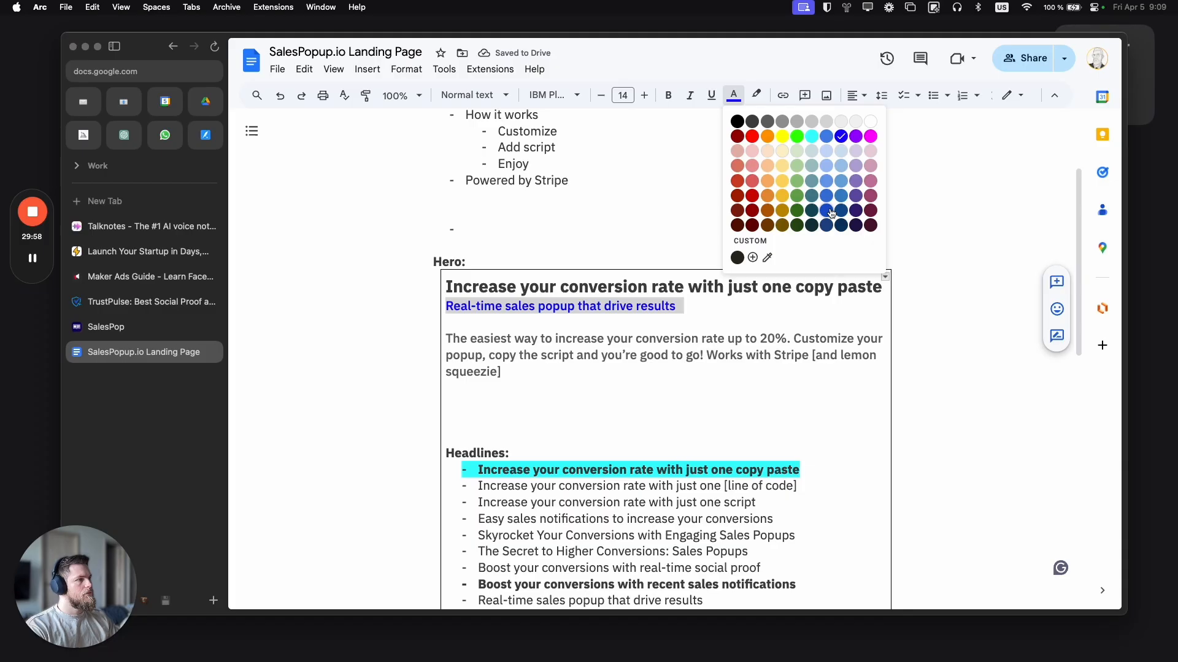
{"action": "left_click", "coordinate": [858, 136]}
{"action": "left_click", "coordinate": [663, 339]}
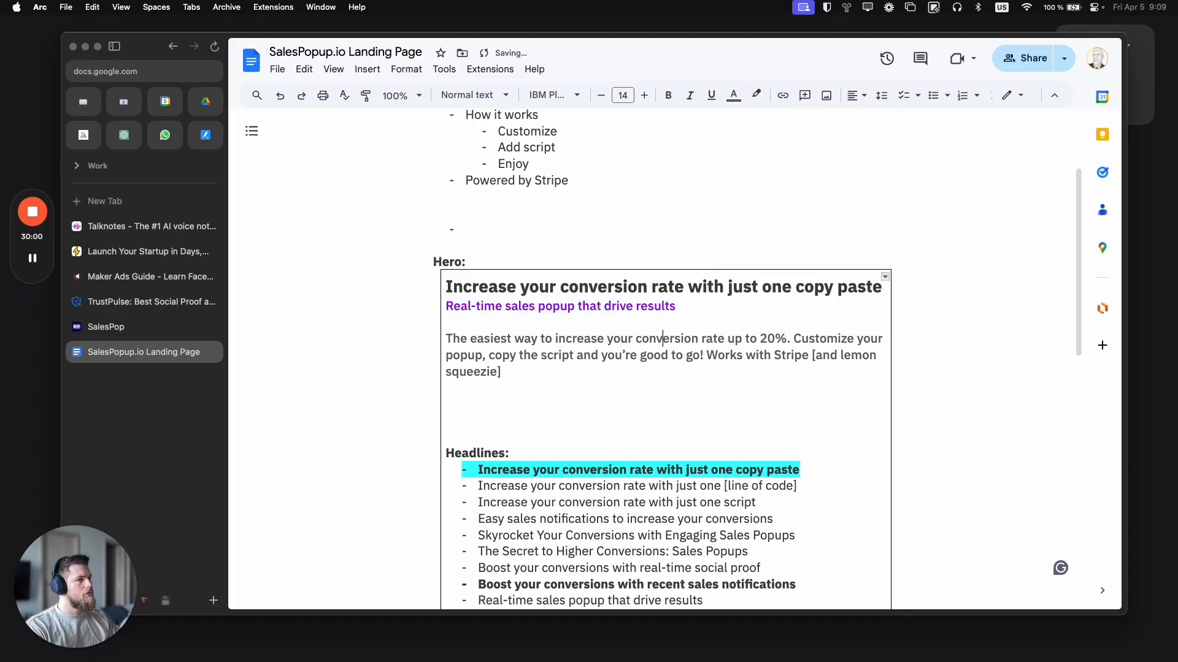
{"action": "key", "text": "super+z"}
{"action": "left_click", "coordinate": [652, 385]}
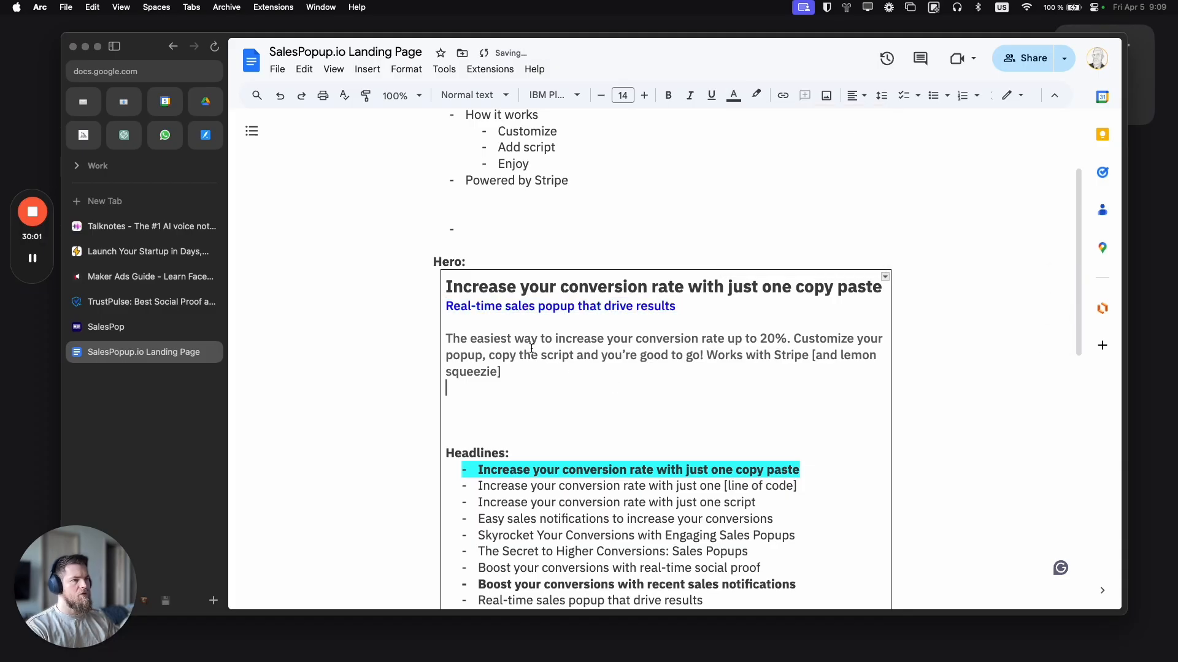
Step: Try removing the blank line between the hero subheadline and the description, and put it back
{"action": "left_click", "coordinate": [510, 318]}
{"action": "key", "text": "BackSpace"}
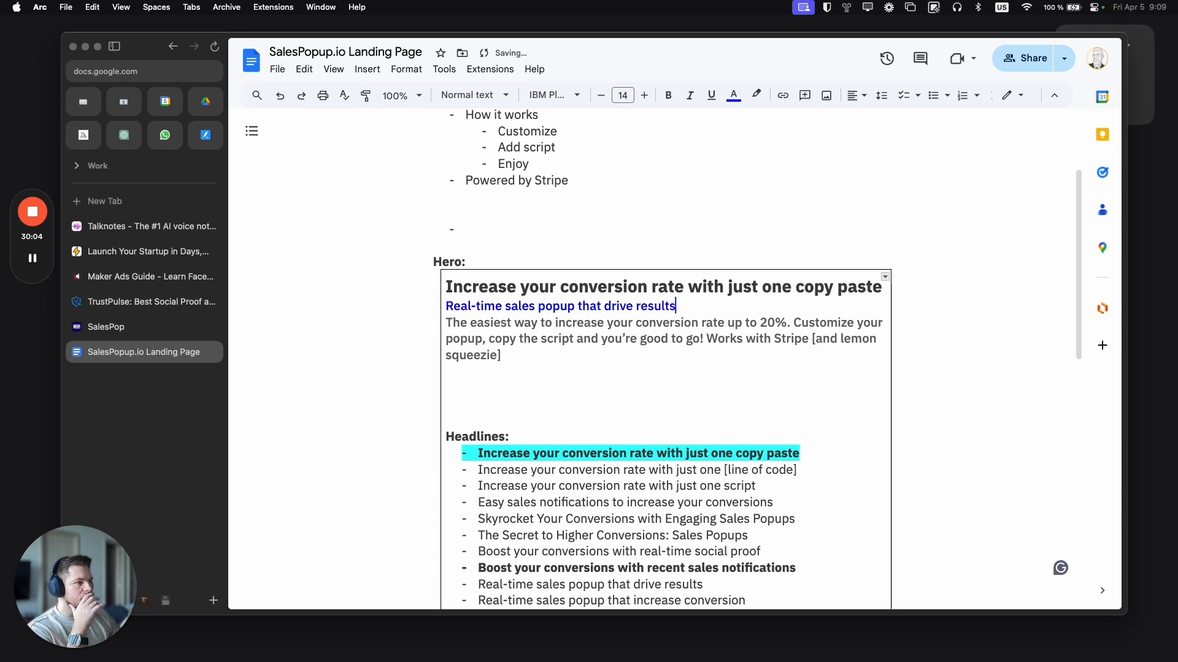
{"action": "left_click", "coordinate": [672, 308]}
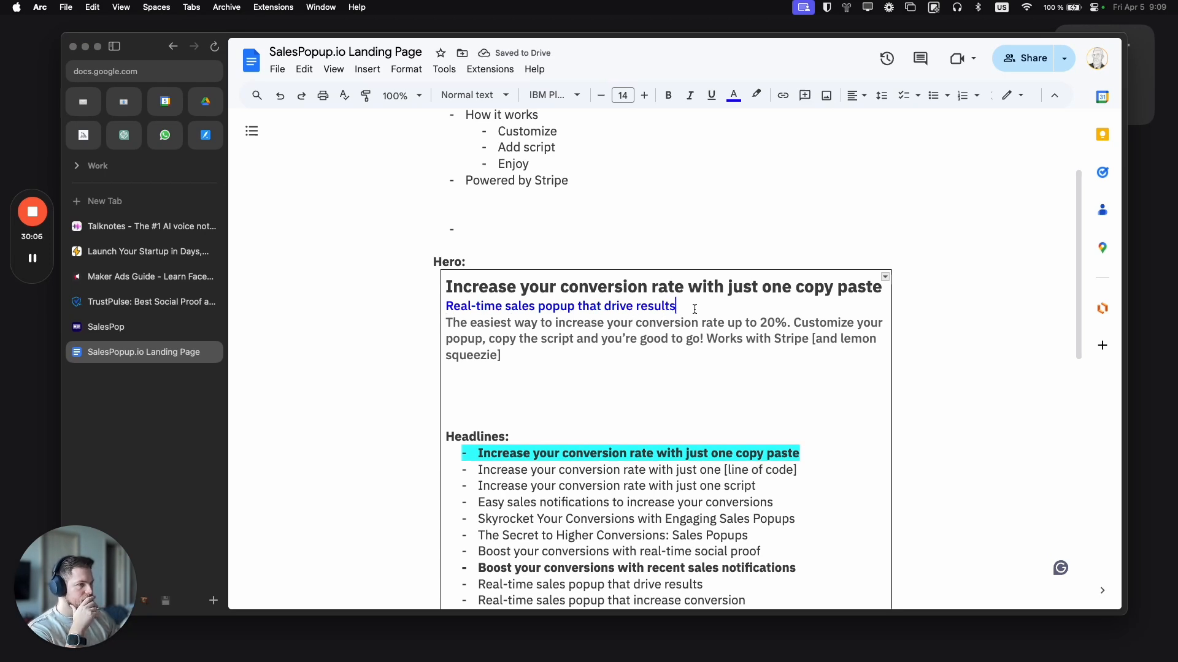
{"action": "key", "text": "Return"}
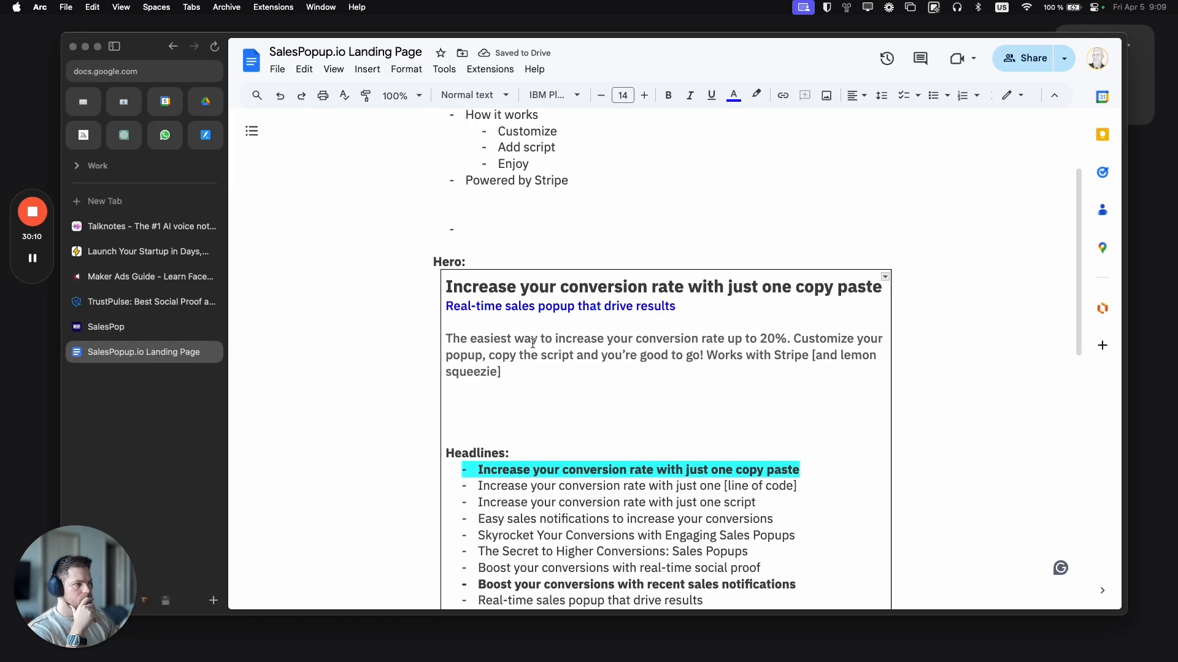
Step: Review the hero preview and the goal notes on examples, the conversion rate number and how it works
{"action": "scroll", "coordinate": [718, 332], "scroll_direction": "up", "scroll_amount": 1}
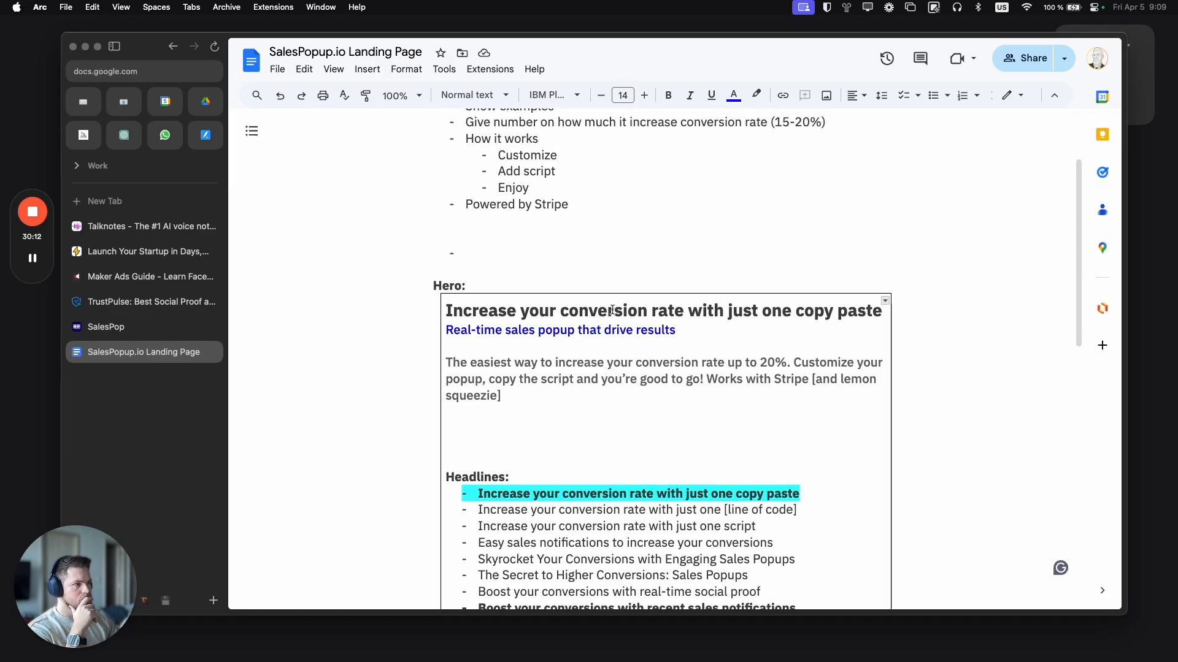
{"action": "left_click_drag", "start_coordinate": [614, 313], "coordinate": [669, 347]}
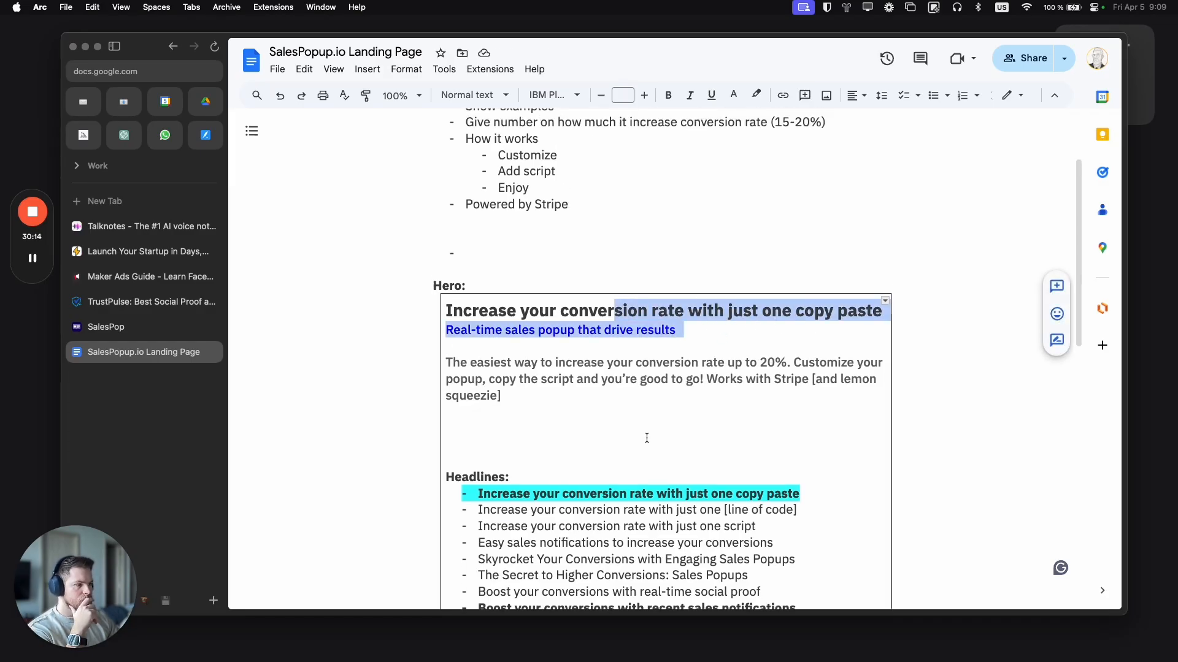
{"action": "scroll", "coordinate": [647, 438], "scroll_direction": "down", "scroll_amount": 1}
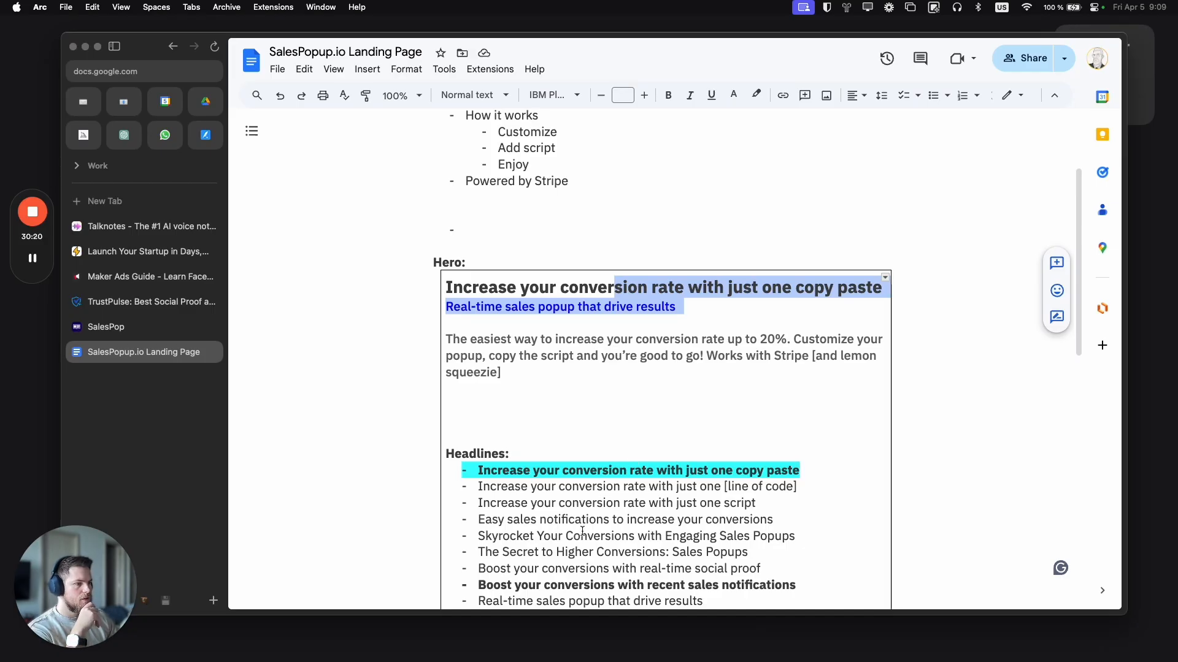
{"action": "left_click", "coordinate": [550, 318]}
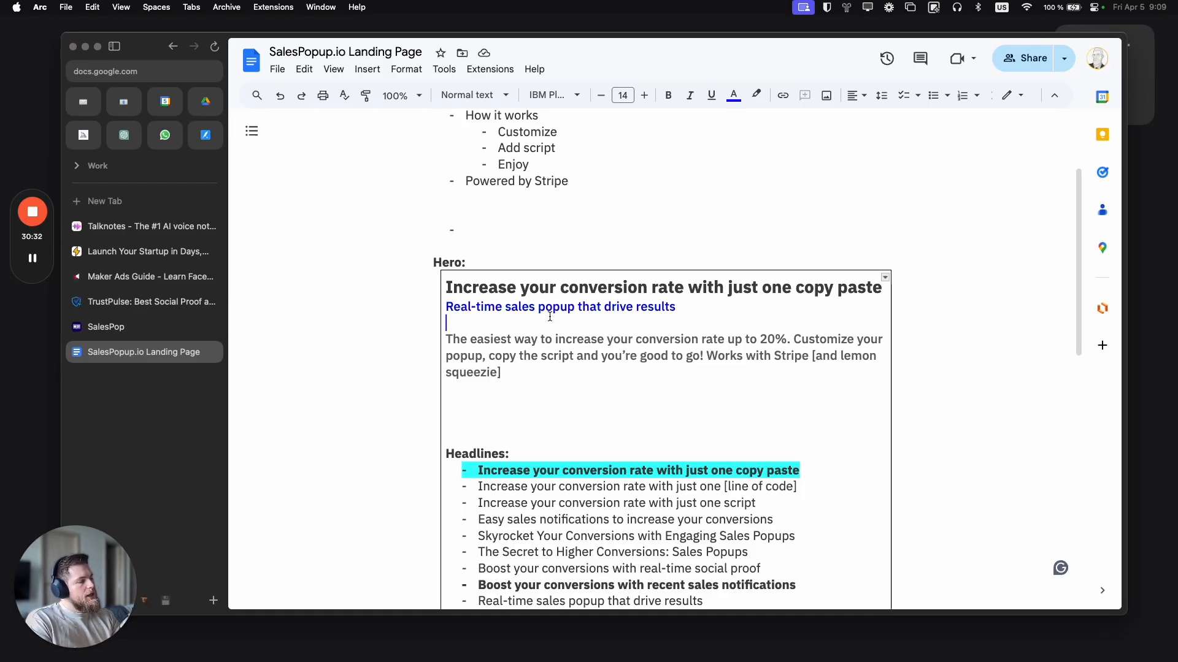
{"action": "scroll", "coordinate": [549, 316], "scroll_direction": "up", "scroll_amount": 5}
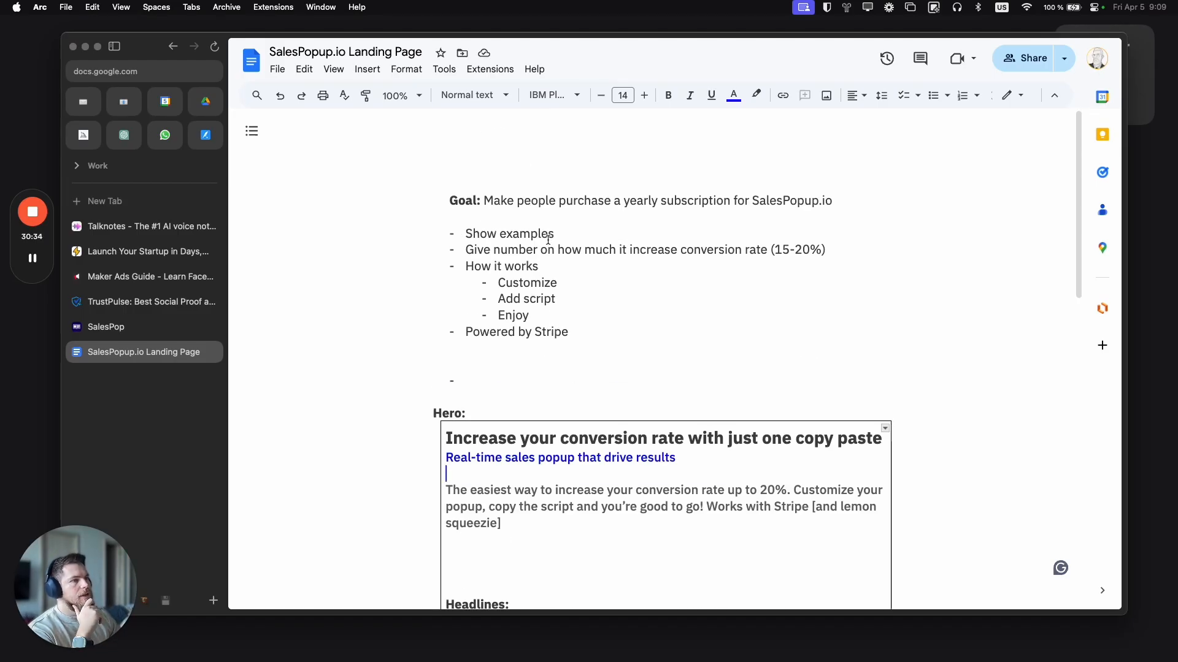
{"action": "left_click_drag", "start_coordinate": [568, 236], "coordinate": [844, 256]}
{"action": "left_click", "coordinate": [522, 248]}
{"action": "left_click_drag", "start_coordinate": [471, 265], "coordinate": [576, 318]}
{"action": "scroll", "coordinate": [573, 317], "scroll_direction": "down", "scroll_amount": 5}
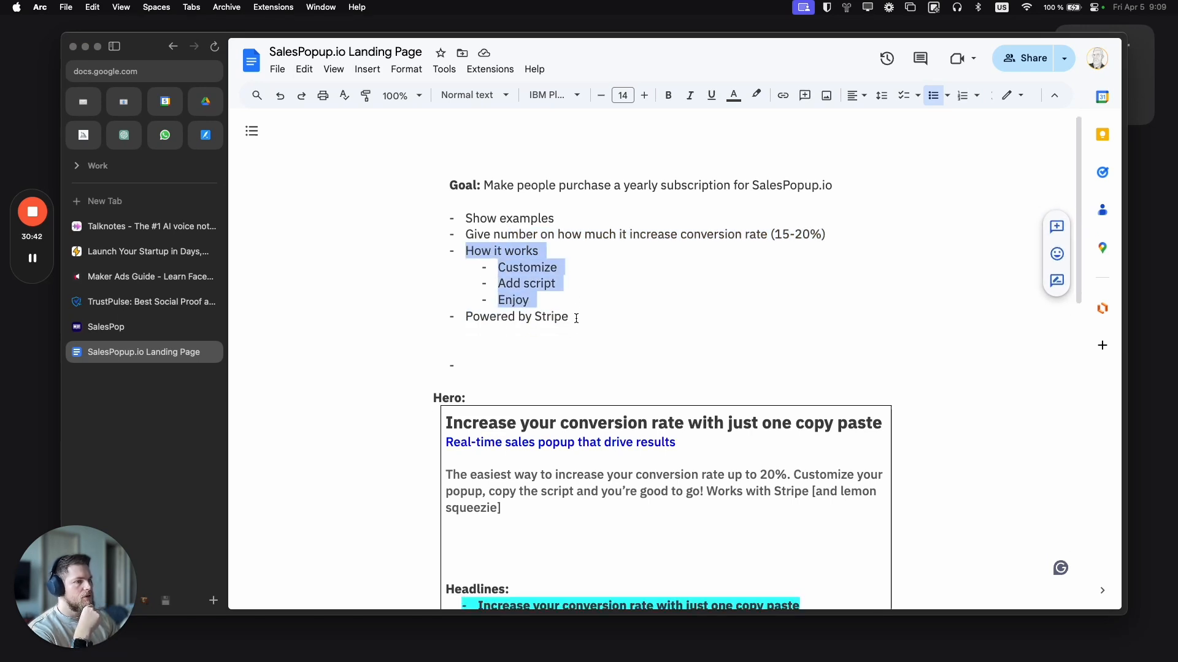
{"action": "left_click", "coordinate": [546, 356]}
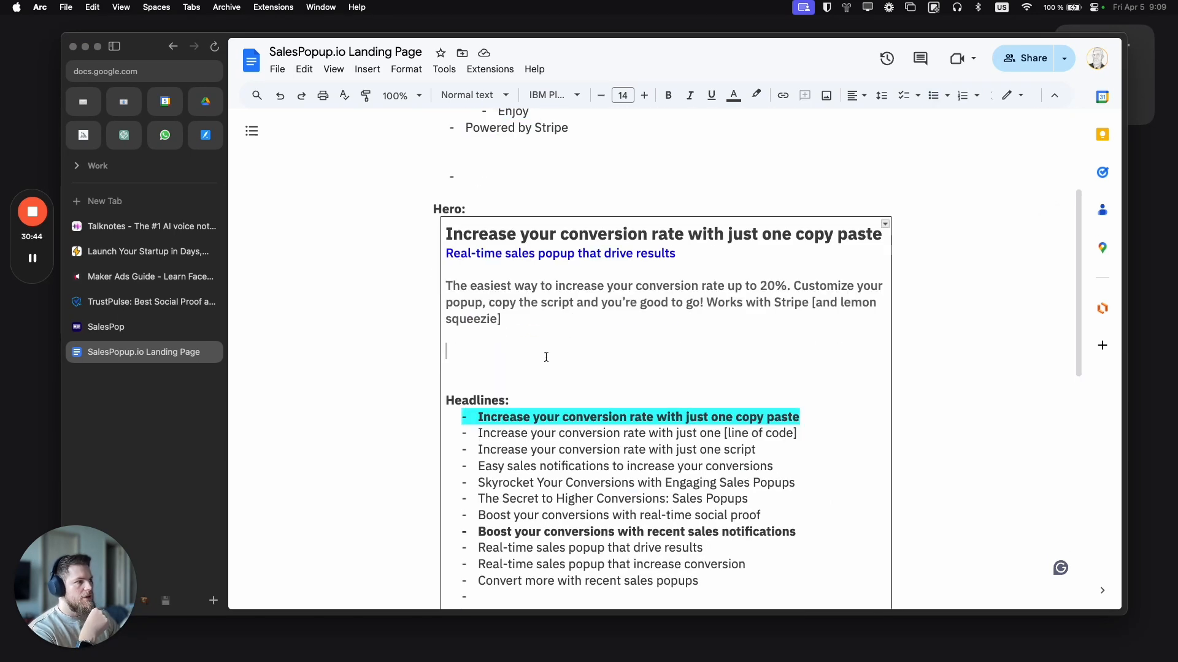
Step: Switch to the TalkNotes site, check its How does it work section, and open talknotes.io/for/content-creators
{"action": "key", "text": "ctrl+Tab"}
{"action": "scroll", "coordinate": [399, 383], "scroll_direction": "down", "scroll_amount": 10}
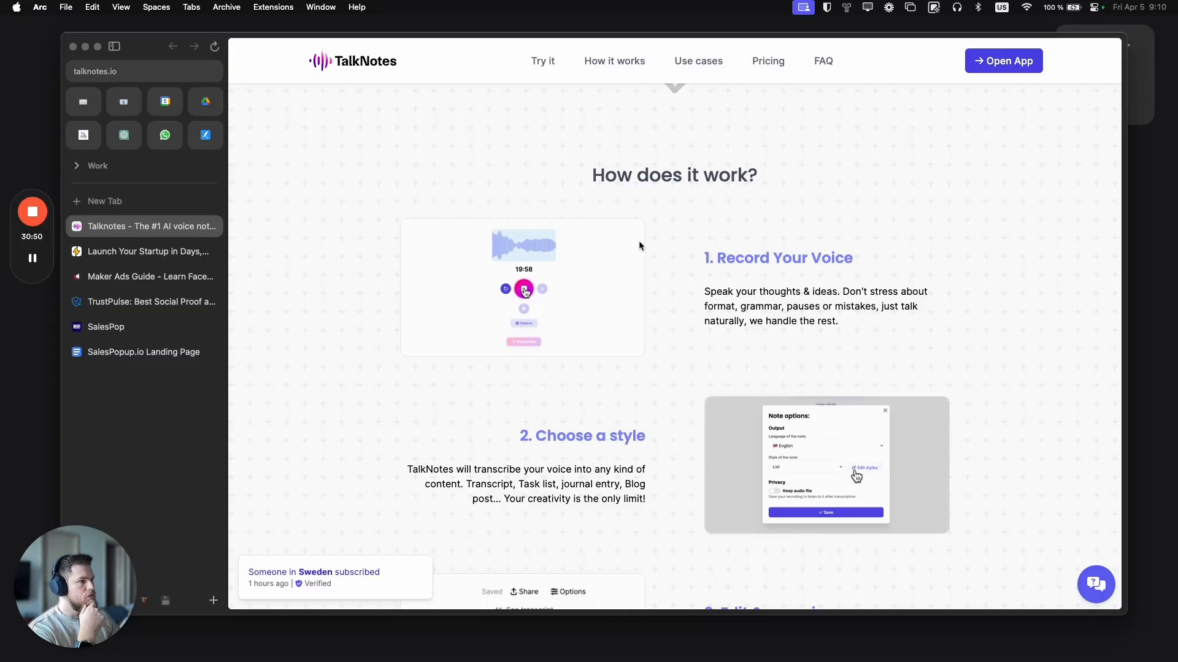
{"action": "key", "text": "super+l"}
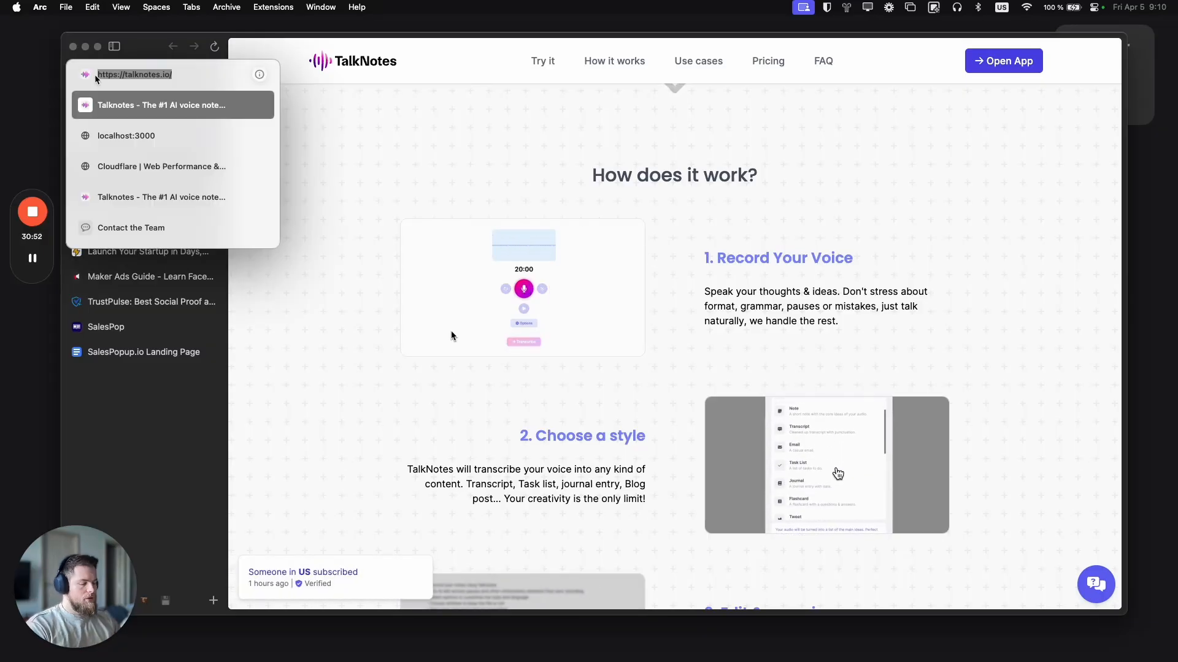
{"action": "key", "text": "Right"}
{"action": "type", "text": "for"}
{"action": "type", "text": "/c"}
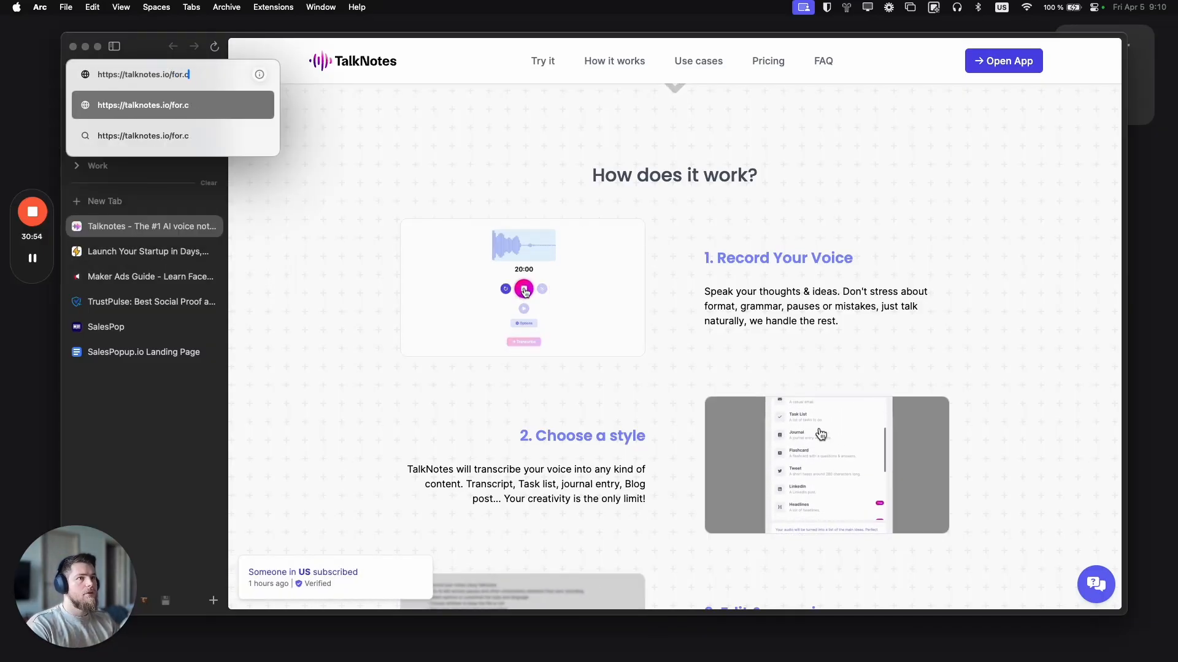
{"action": "type", "text": "ontent-creators"}
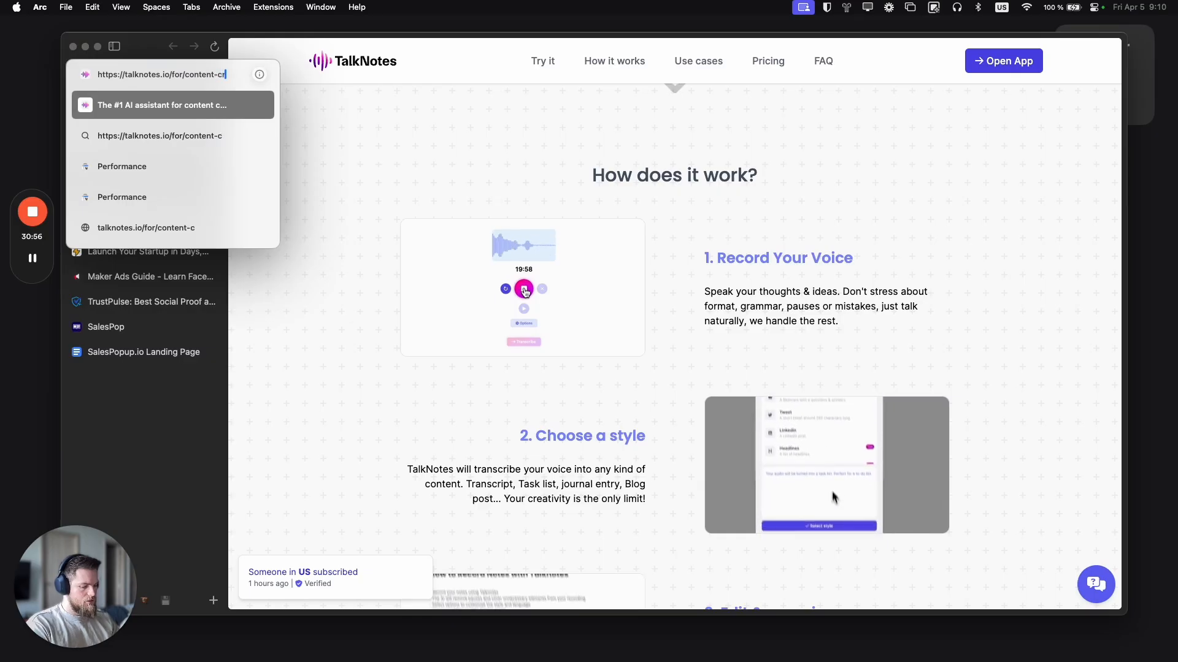
{"action": "key", "text": "Return"}
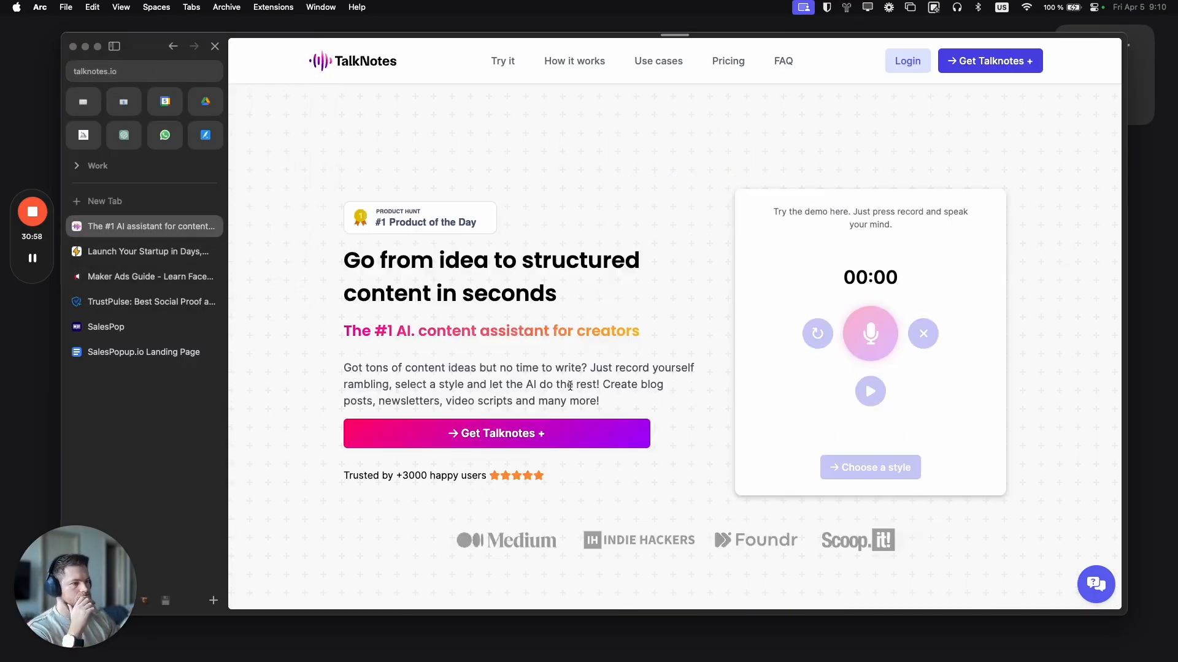
Step: Examine the How it works section of the content creators page, expanding the Record Your Voice, Choose a style and Edit & organize steps
{"action": "scroll", "coordinate": [560, 354], "scroll_direction": "down", "scroll_amount": 10}
{"action": "scroll", "coordinate": [454, 405], "scroll_direction": "down", "scroll_amount": 1}
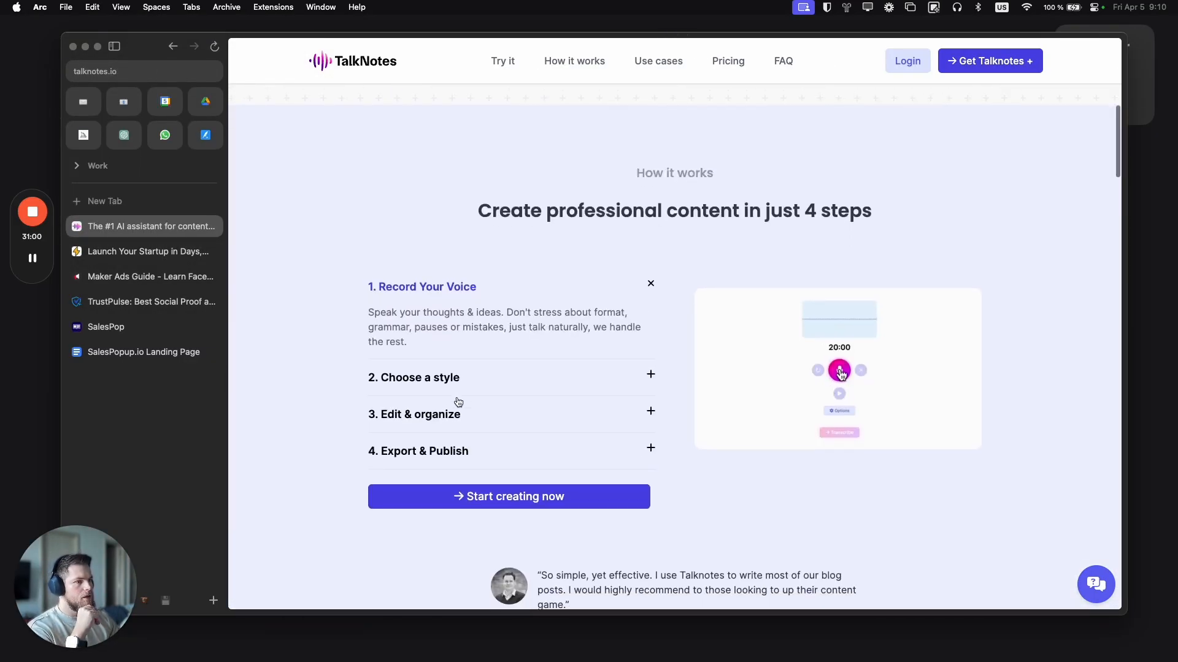
{"action": "left_click", "coordinate": [454, 413]}
{"action": "left_click", "coordinate": [461, 316]}
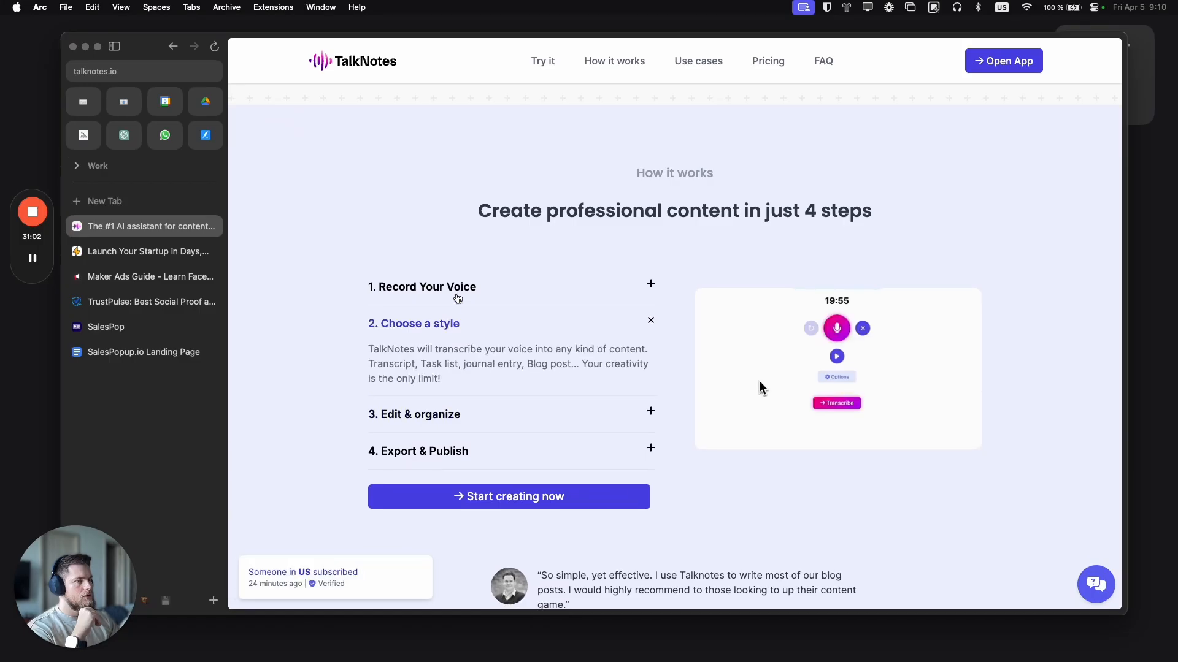
{"action": "left_click", "coordinate": [417, 286]}
{"action": "left_click", "coordinate": [410, 378]}
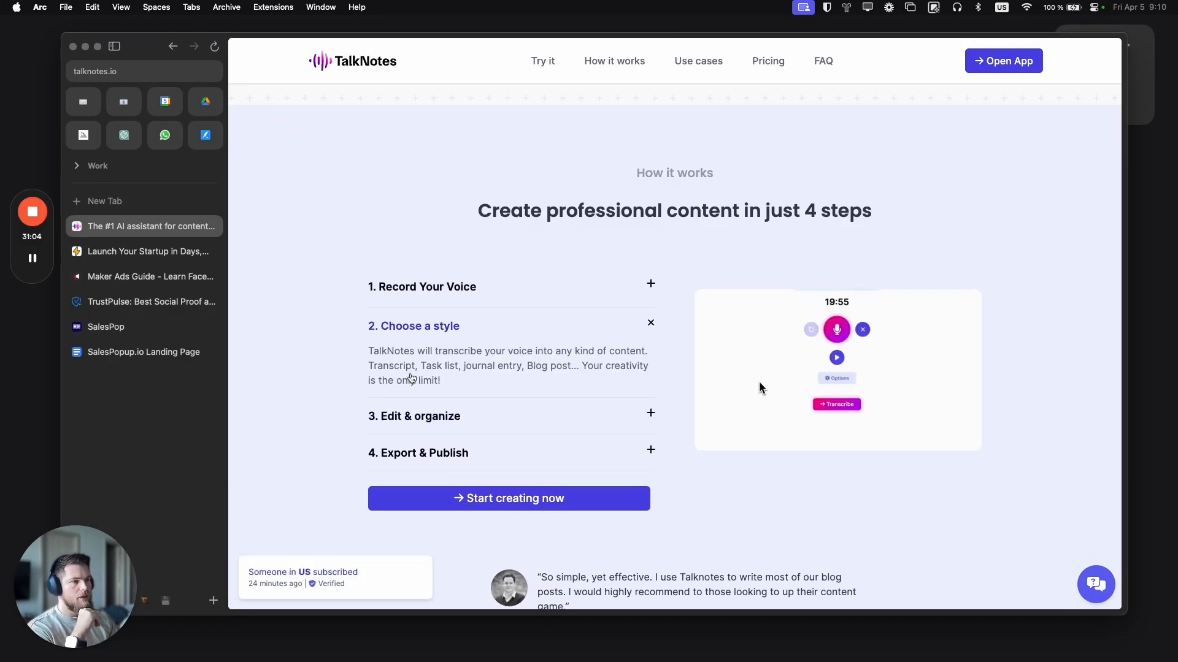
{"action": "left_click", "coordinate": [440, 323]}
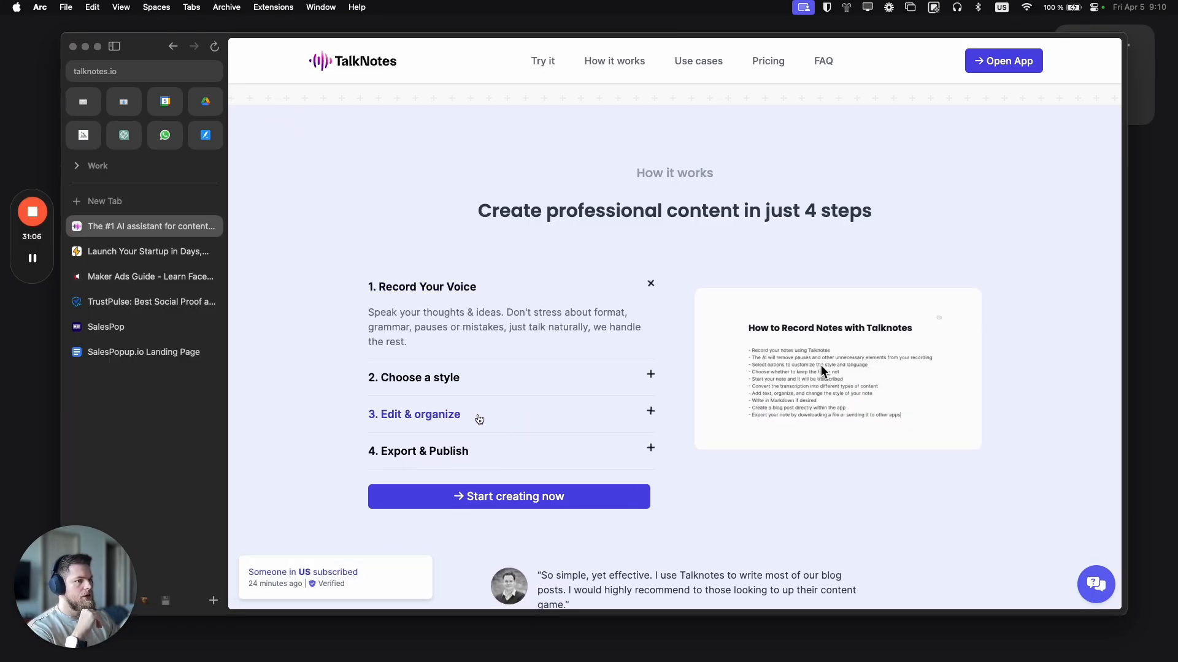
{"action": "left_click", "coordinate": [476, 415]}
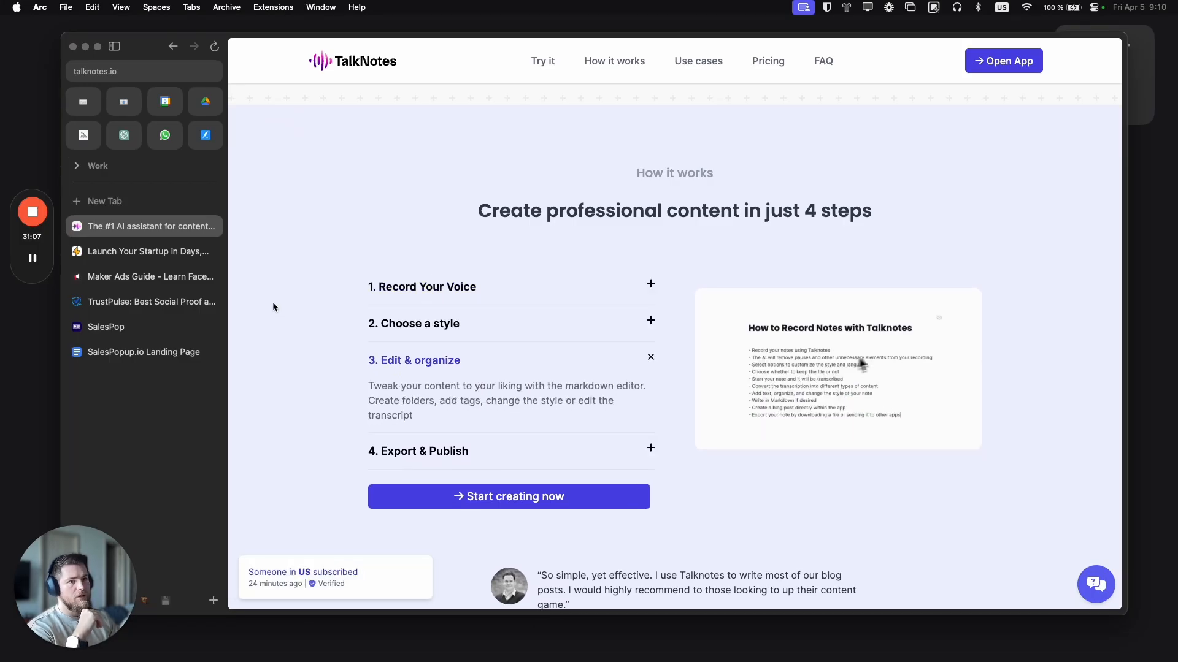
{"action": "left_click", "coordinate": [451, 331]}
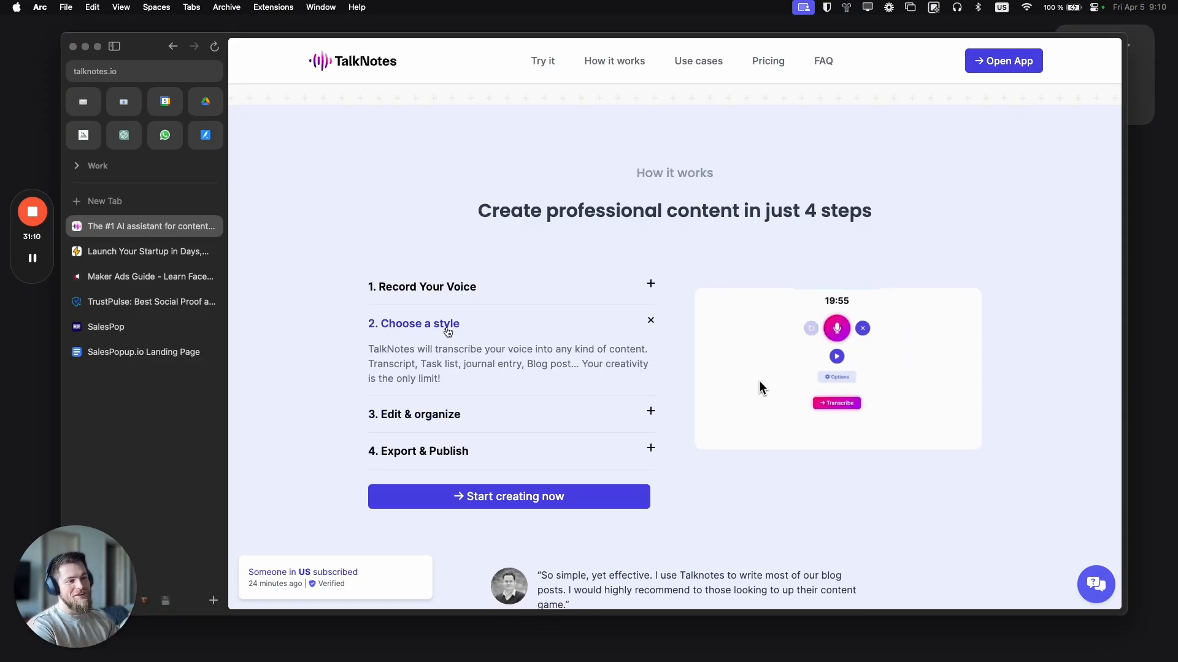
{"action": "left_click", "coordinate": [473, 287]}
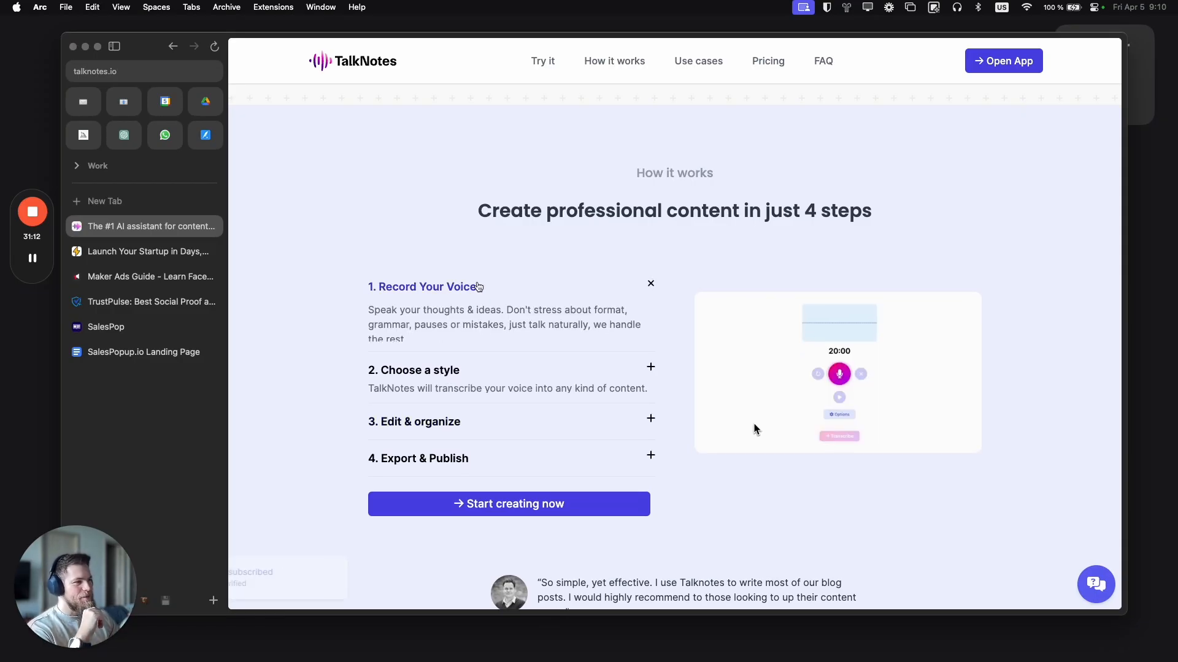
{"action": "left_click", "coordinate": [411, 392]}
{"action": "left_click", "coordinate": [417, 330]}
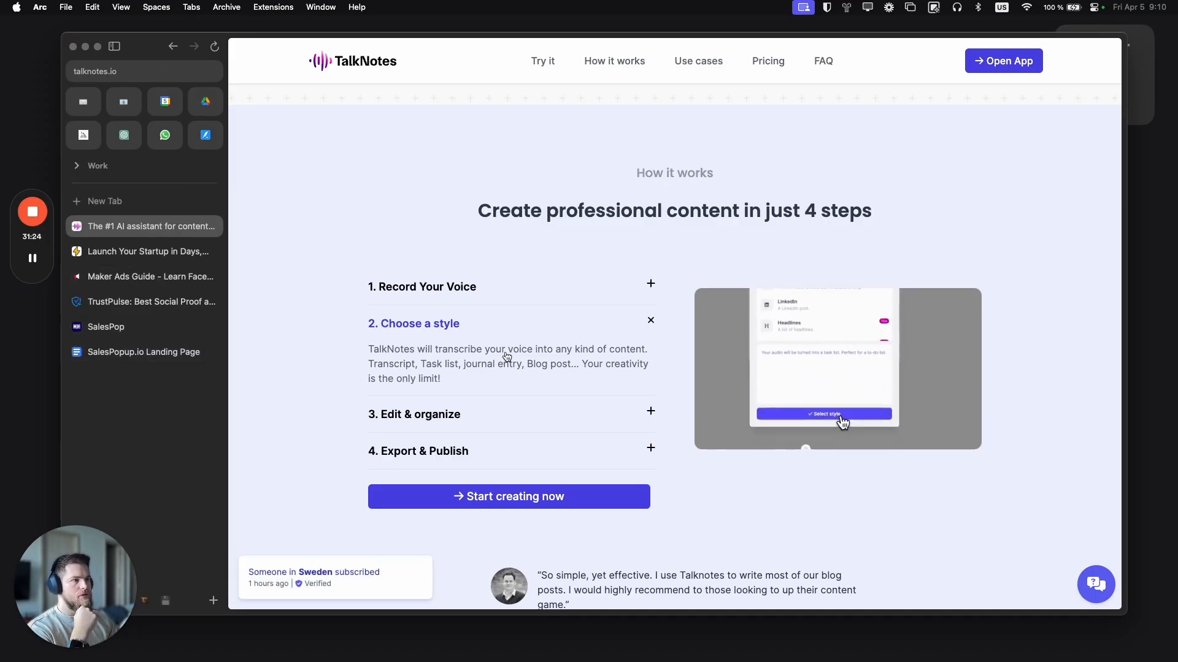
Step: Return to the SalesPopup.io Landing Page document and insert a 1 x 1 table between the hero box and the Integrations section
{"action": "left_click", "coordinate": [166, 362]}
{"action": "scroll", "coordinate": [495, 395], "scroll_direction": "down", "scroll_amount": 10}
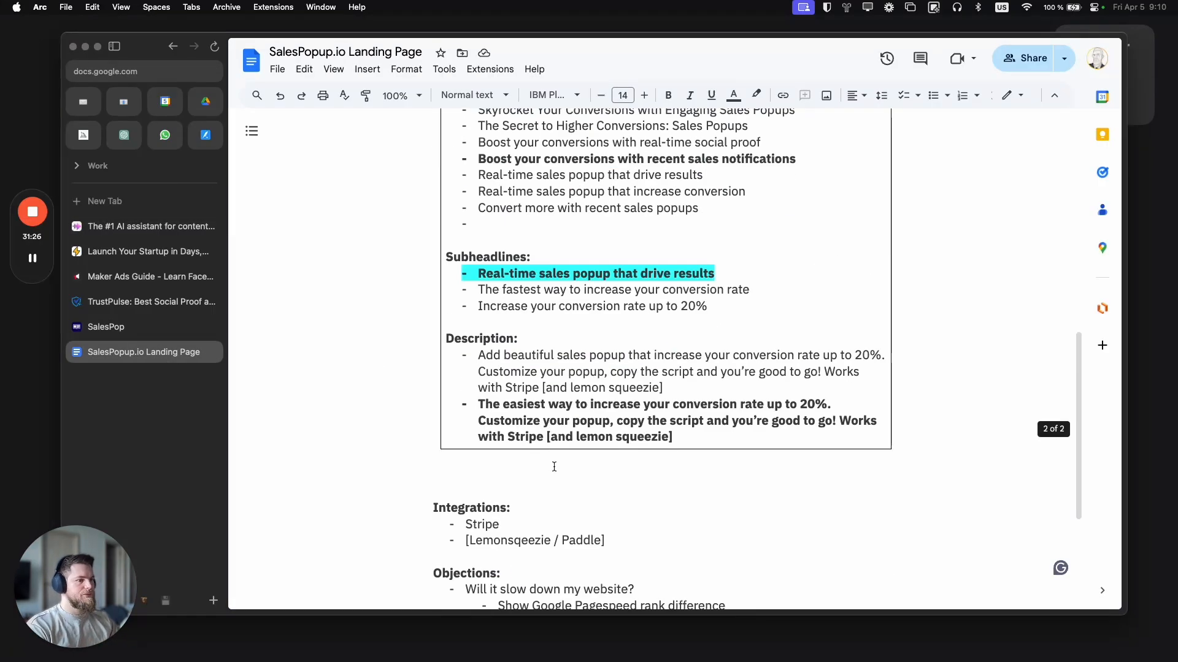
{"action": "left_click", "coordinate": [494, 395]}
{"action": "key", "text": "Return"}
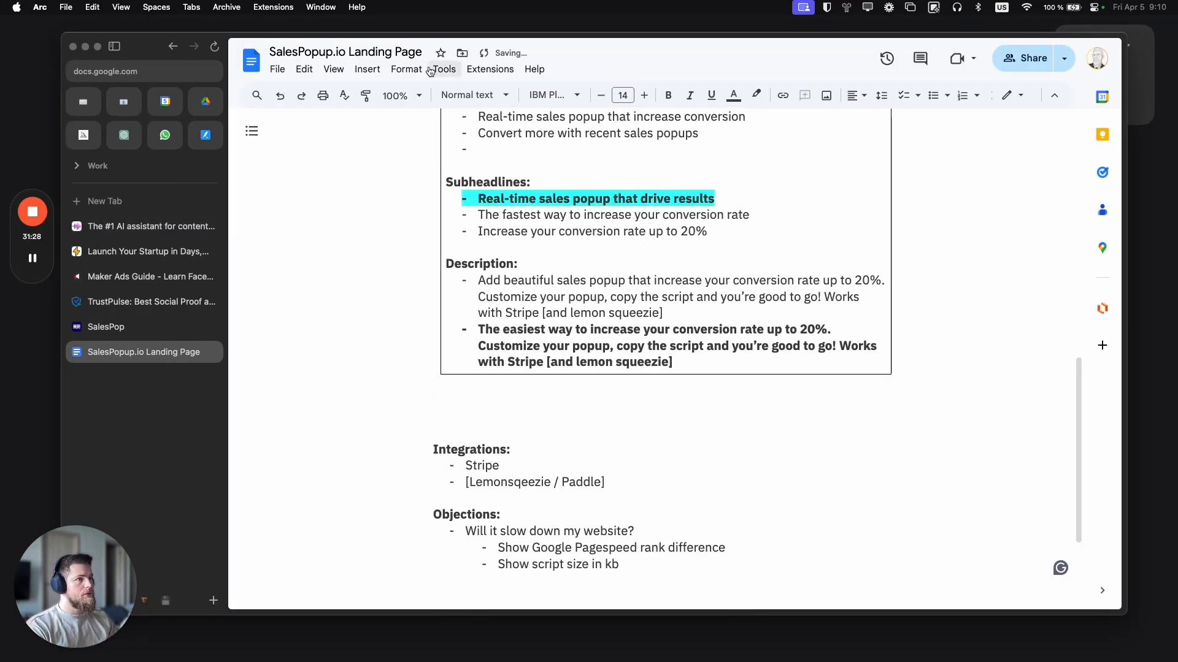
{"action": "left_click", "coordinate": [367, 69]}
{"action": "mouse_move", "coordinate": [393, 132]}
{"action": "mouse_move", "coordinate": [404, 113]}
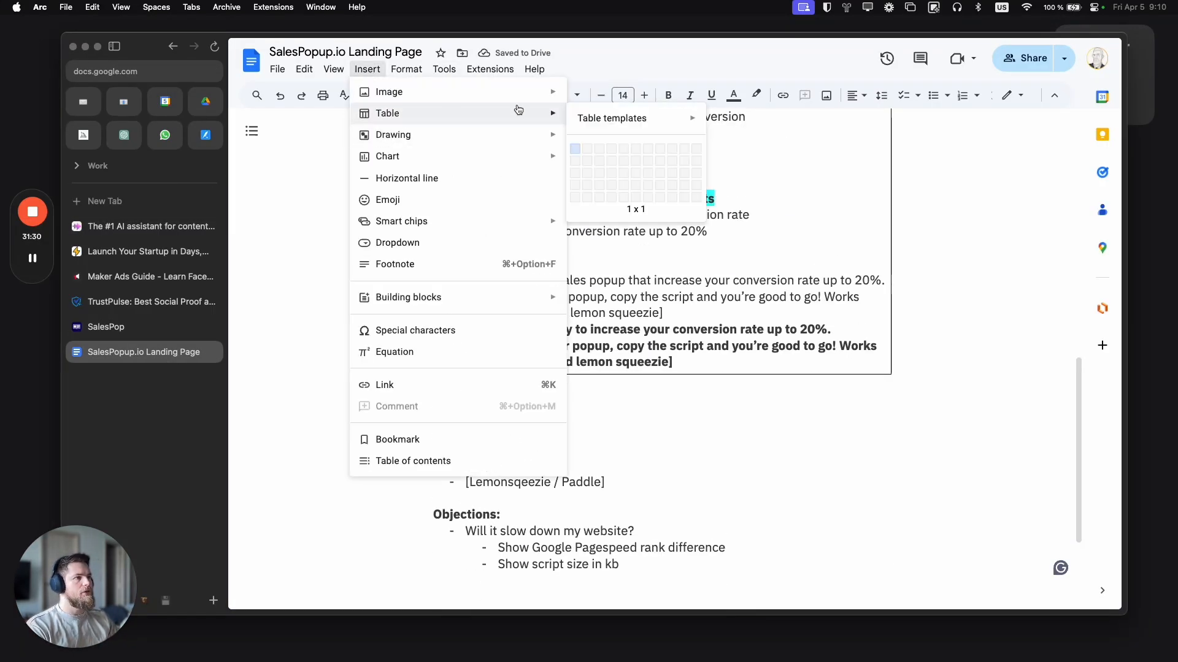
{"action": "left_click", "coordinate": [576, 149]}
Step: Reuse the bold "Hero:" heading directly above the new table and rename the copy "How it works:"
{"action": "scroll", "coordinate": [469, 444], "scroll_direction": "up", "scroll_amount": 8}
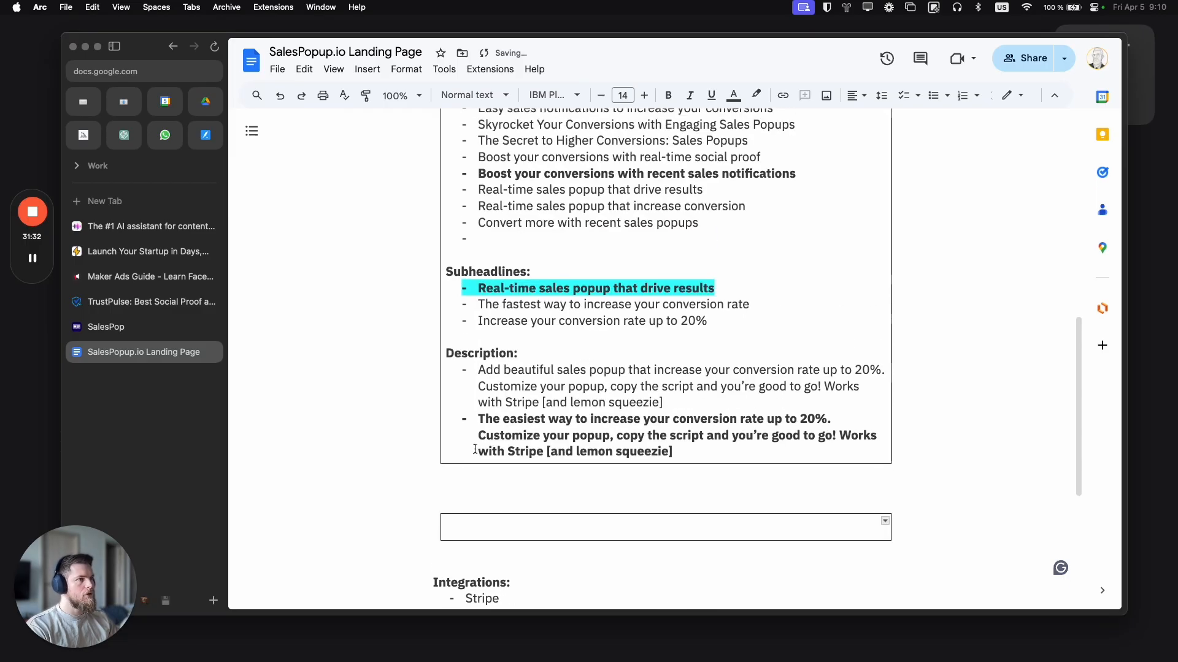
{"action": "key", "text": "super+b"}
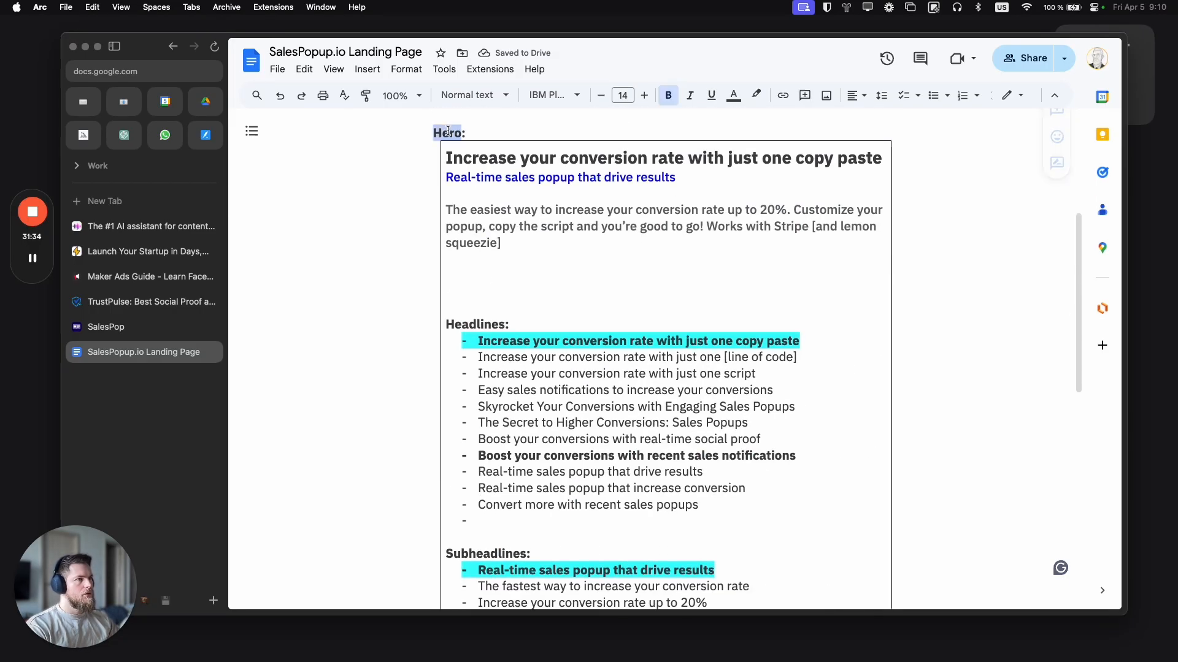
{"action": "type", "text": "Hero:"}
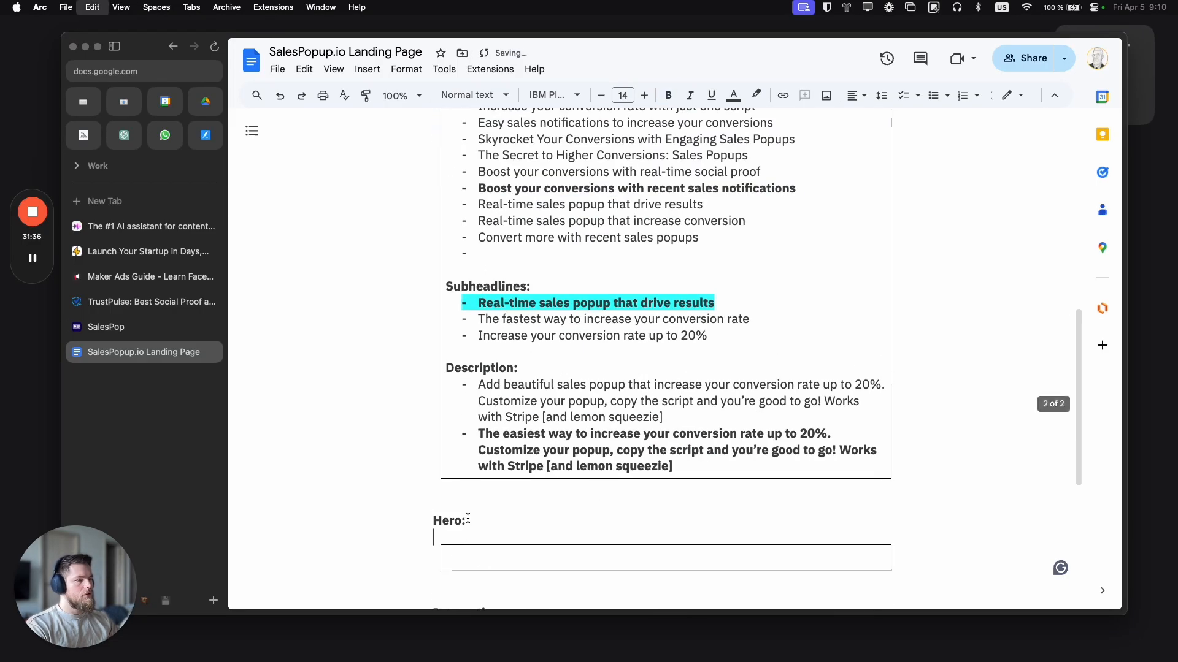
{"action": "left_click", "coordinate": [491, 541]}
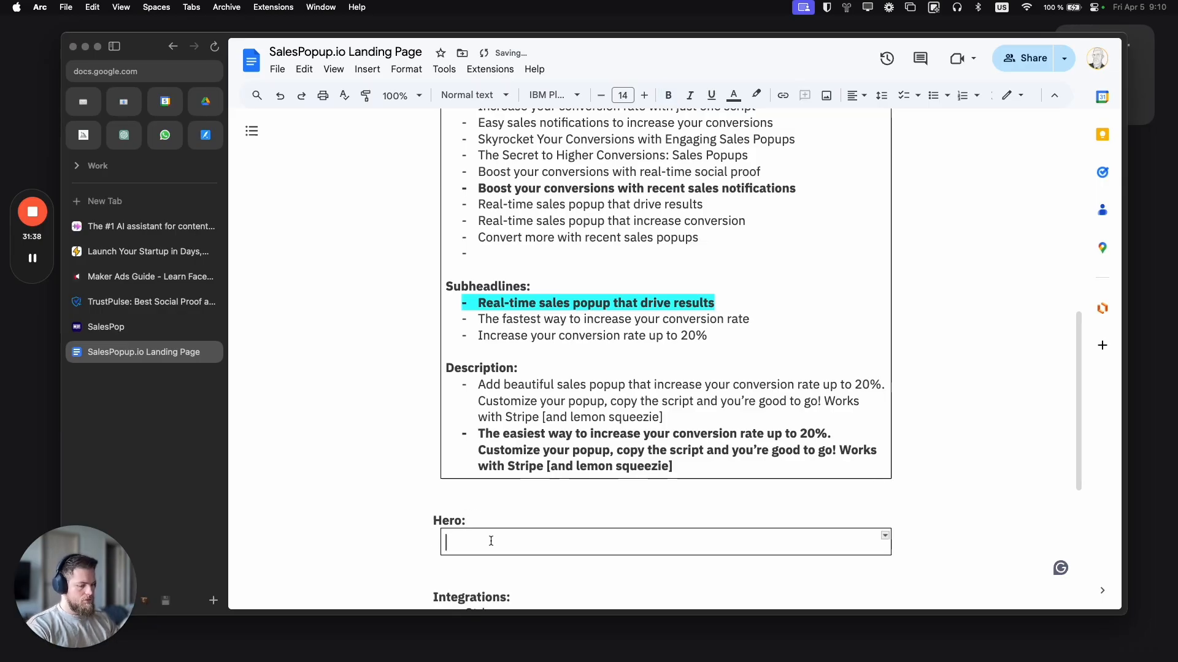
{"action": "double_click", "coordinate": [451, 519]}
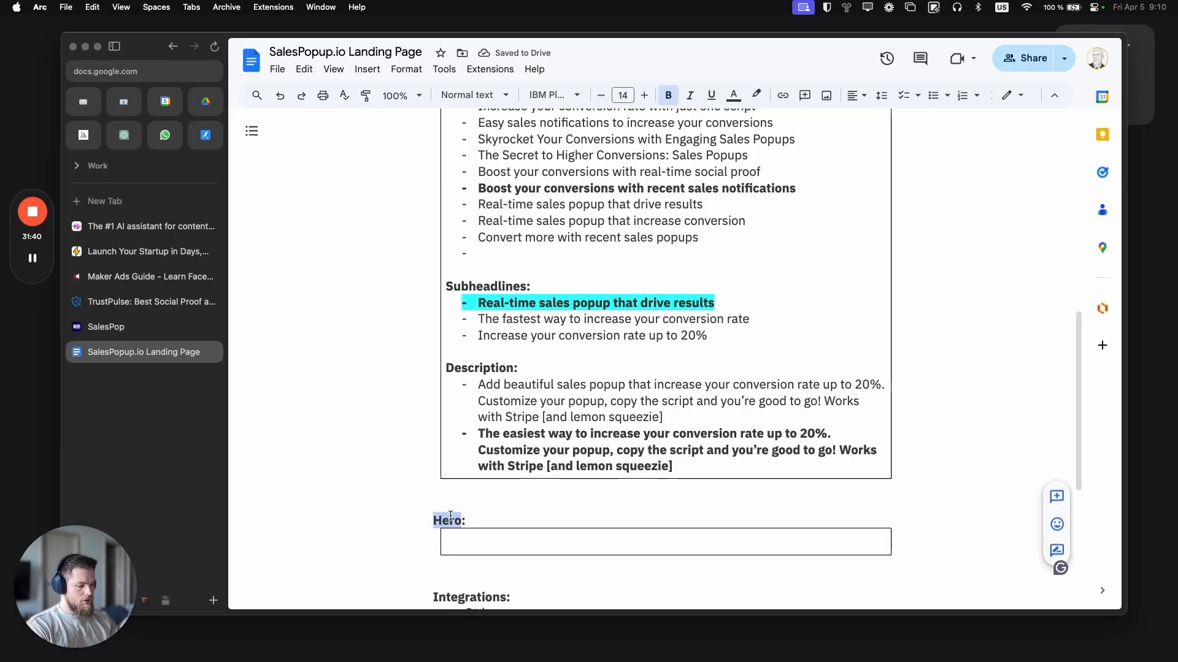
{"action": "type", "text": "How it works"}
Step: Start a dash-bulleted list in the How it works box with a bold "Step 1:" label
{"action": "scroll", "coordinate": [474, 502], "scroll_direction": "down", "scroll_amount": 1}
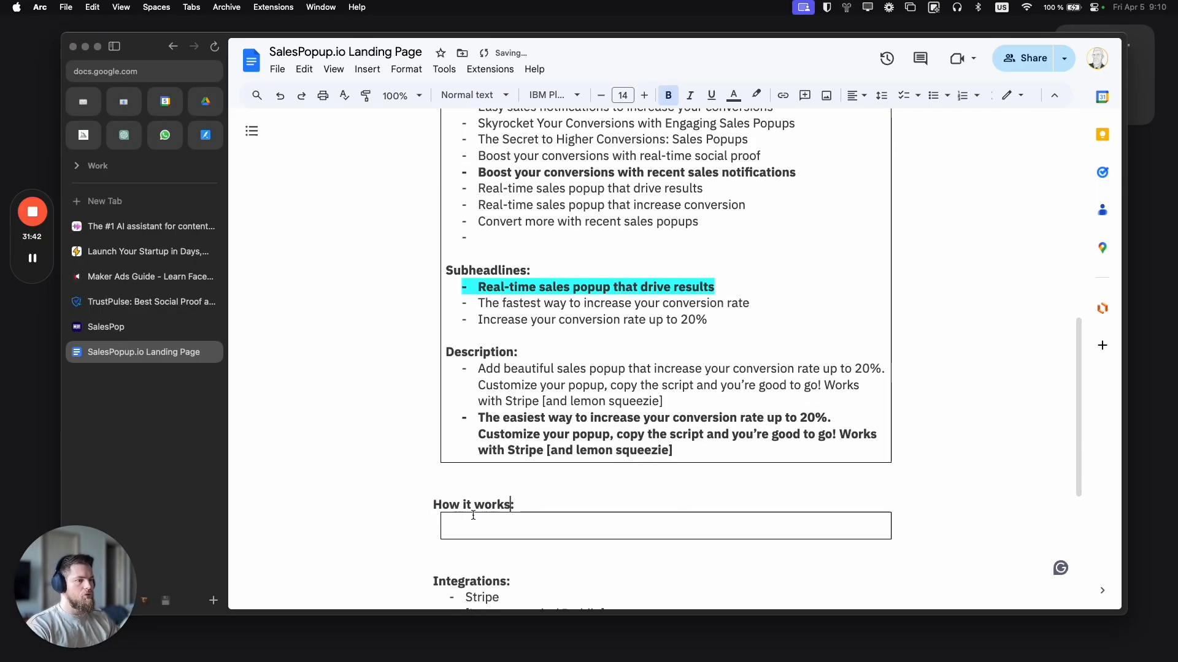
{"action": "scroll", "coordinate": [591, 436], "scroll_direction": "down", "scroll_amount": 4}
{"action": "left_click", "coordinate": [446, 392]}
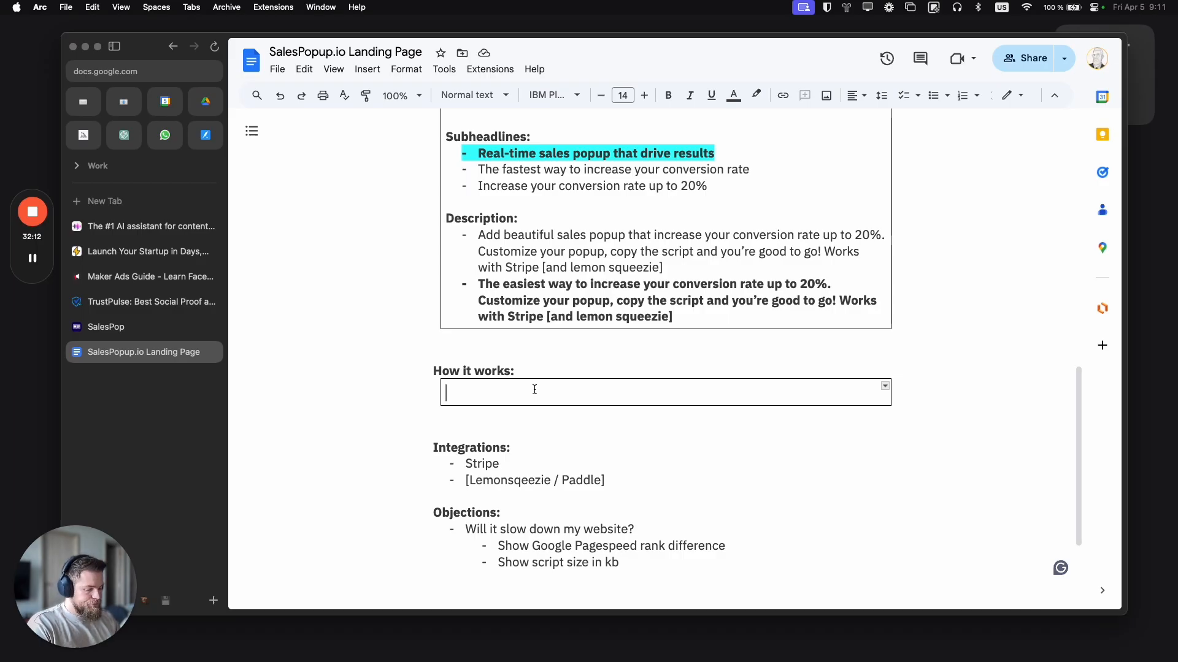
{"action": "type", "text": "Step 1"}
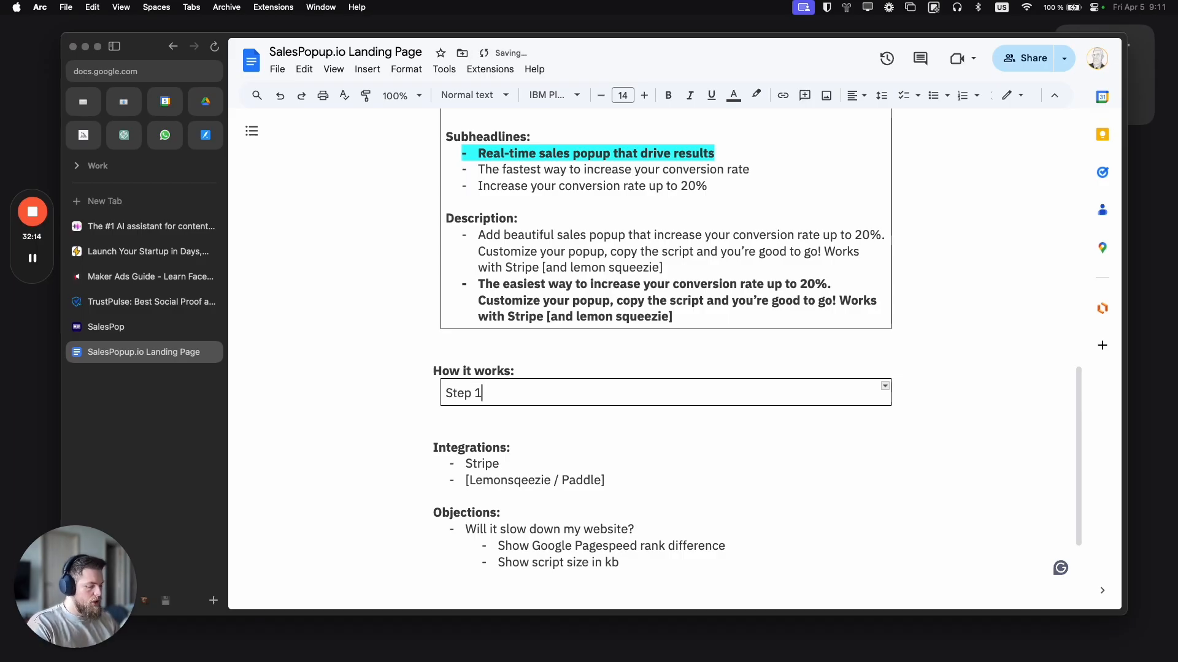
{"action": "type", "text": ": "}
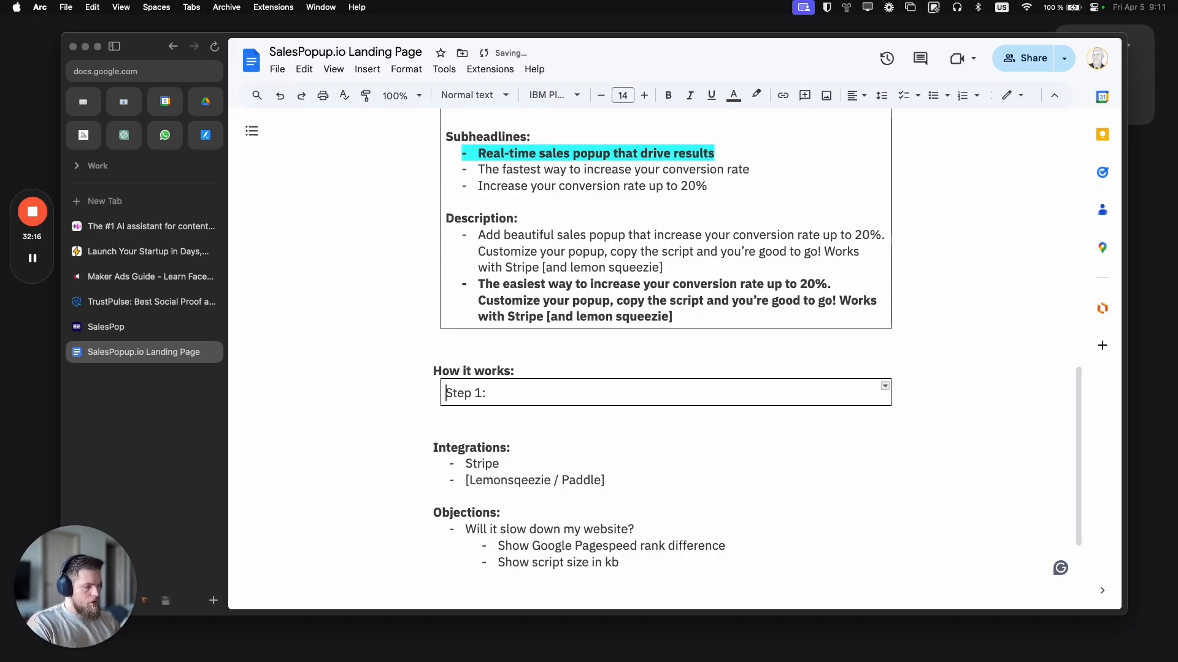
{"action": "type", "text": "-"}
{"action": "key", "text": "super+Right"}
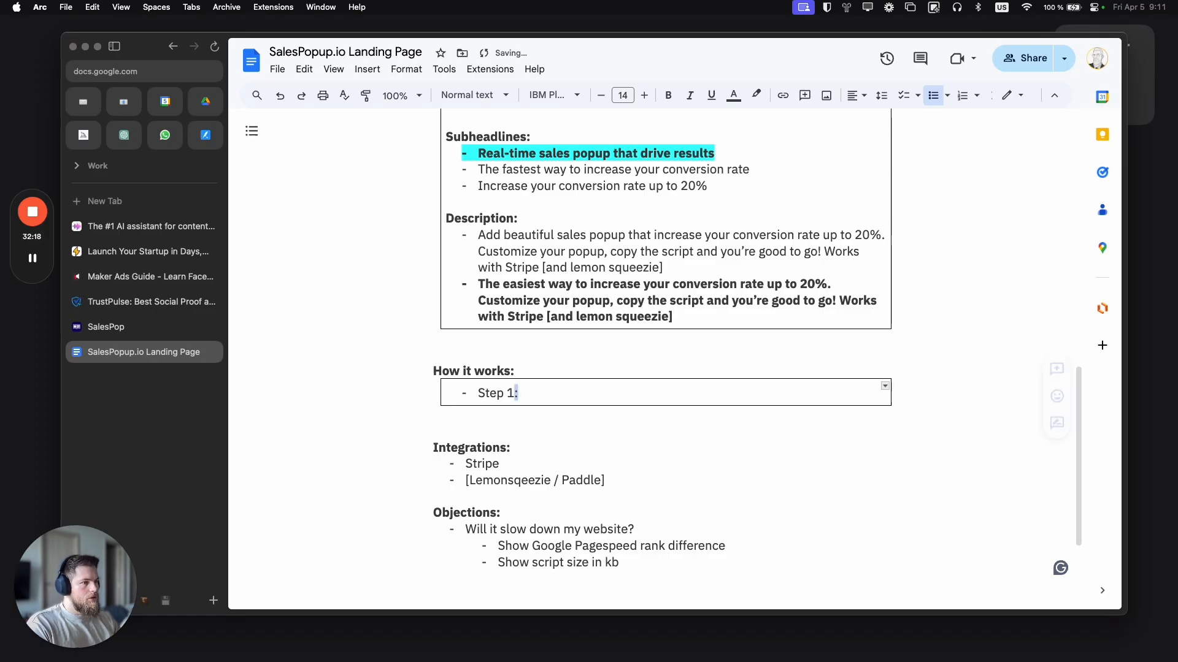
{"action": "key", "text": "shift+Left"}
{"action": "key", "text": "shift+Left"}
{"action": "key", "text": "shift+Left"}
{"action": "key", "text": "shift+Left"}
{"action": "key", "text": "shift+Left"}
{"action": "key", "text": "shift+Left"}
{"action": "key", "text": "shift+Left"}
{"action": "key", "text": "shift+Left"}
{"action": "key", "text": "super+b"}
{"action": "key", "text": "Right"}
Step: Complete the Step 1 bullet with "Customize your popup." and start an indented sub-bullet below it
{"action": "type", "text": "Ad"}
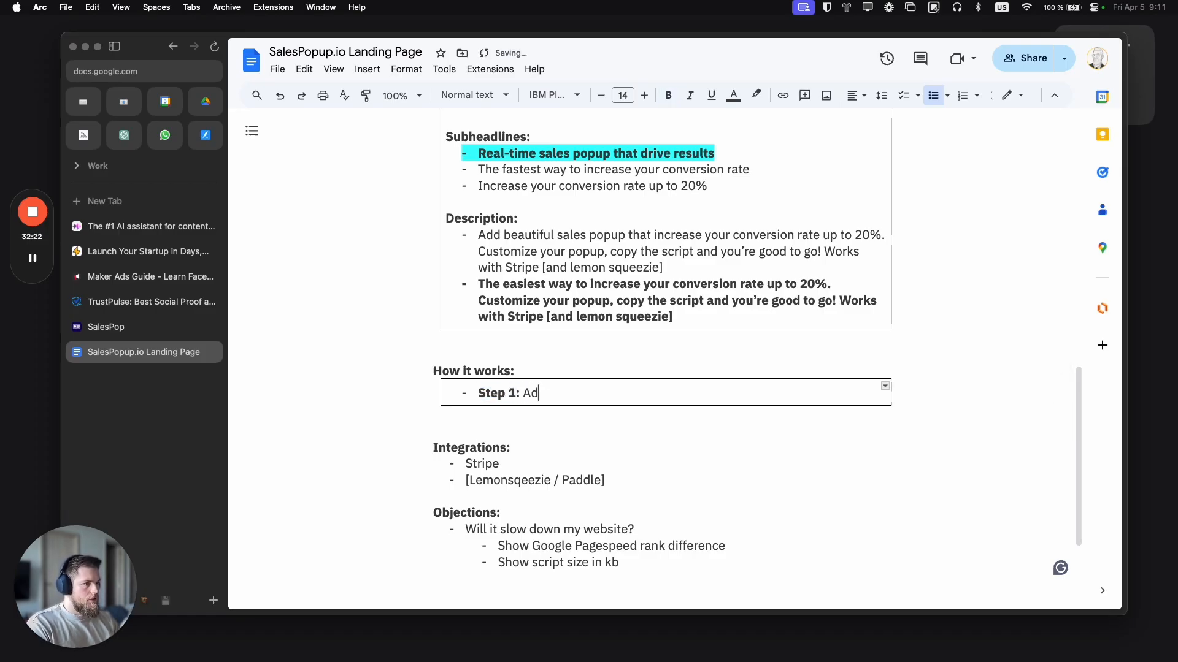
{"action": "key", "text": "BackSpace"}
{"action": "key", "text": "BackSpace"}
{"action": "type", "text": "Customizw yo"}
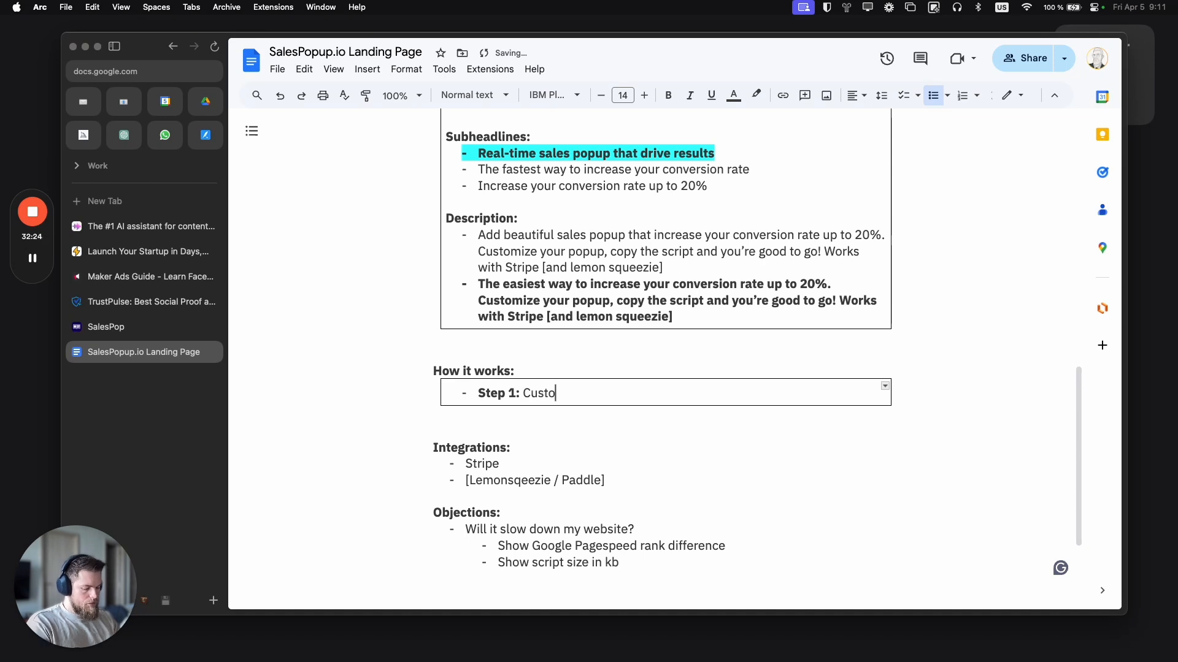
{"action": "key", "text": "BackSpace"}
{"action": "key", "text": "BackSpace"}
{"action": "key", "text": "BackSpace"}
{"action": "key", "text": "BackSpace"}
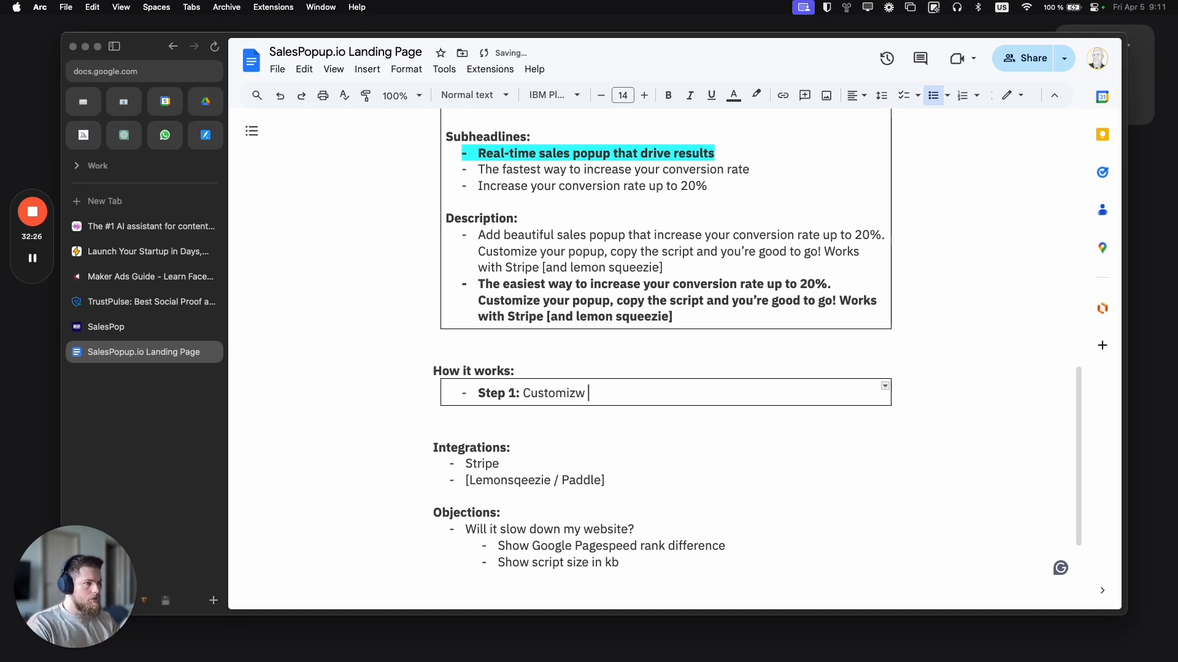
{"action": "type", "text": "e your "}
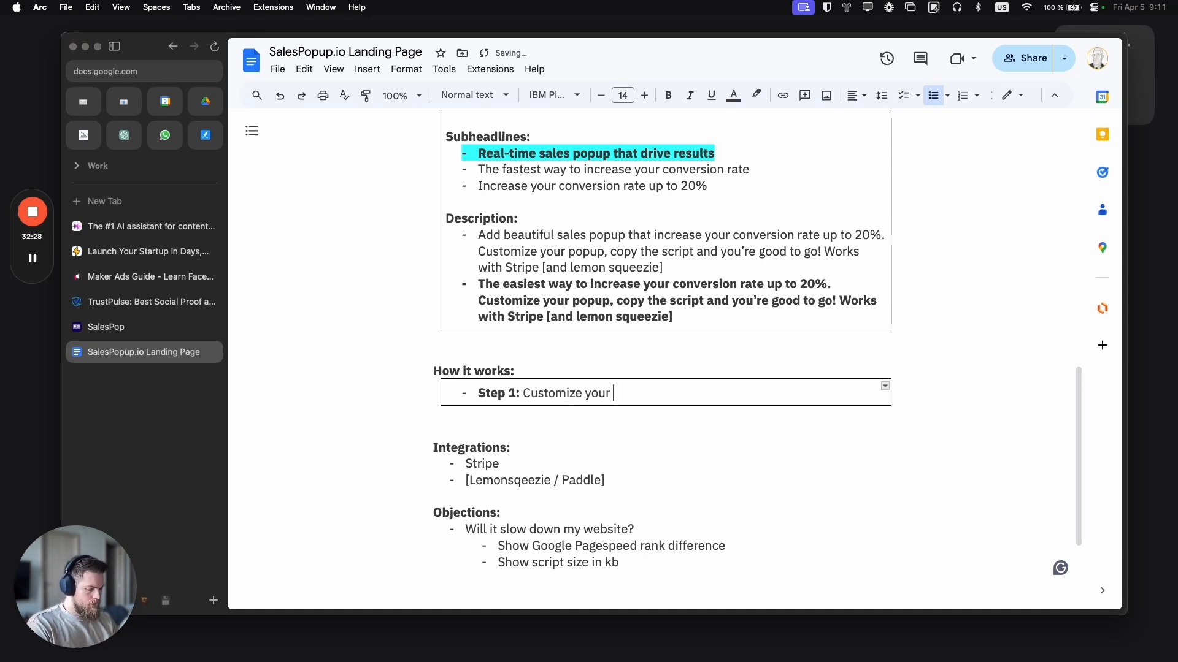
{"action": "type", "text": "popup"}
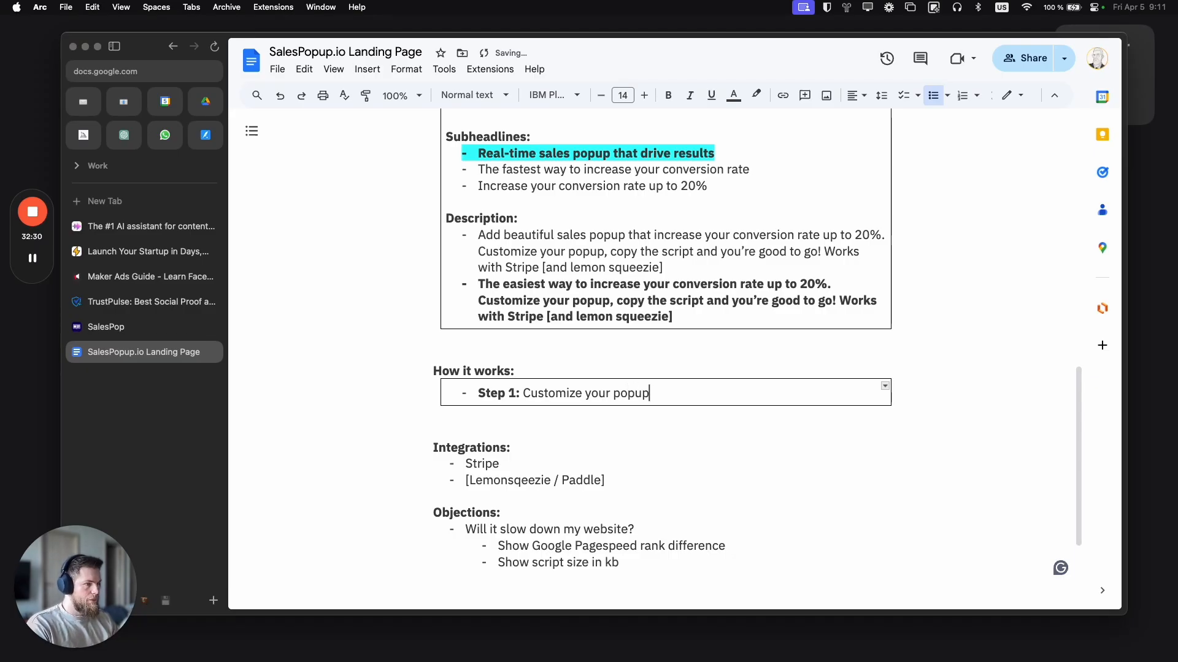
{"action": "type", "text": "."}
{"action": "key", "text": "Return"}
{"action": "key", "text": "Tab"}
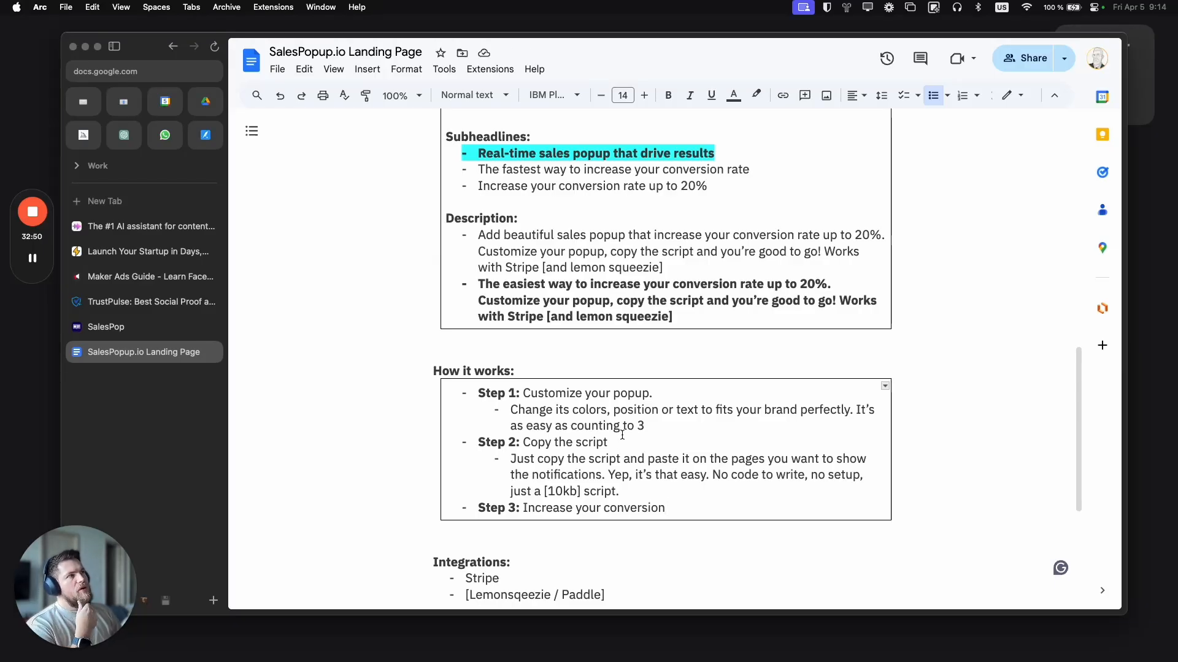
Step: Add a dash bullet reading "Why would it work" at the start of the Objections list, above the website slowdown question
{"action": "scroll", "coordinate": [638, 466], "scroll_direction": "down", "scroll_amount": 5}
{"action": "scroll", "coordinate": [639, 476], "scroll_direction": "up", "scroll_amount": 3}
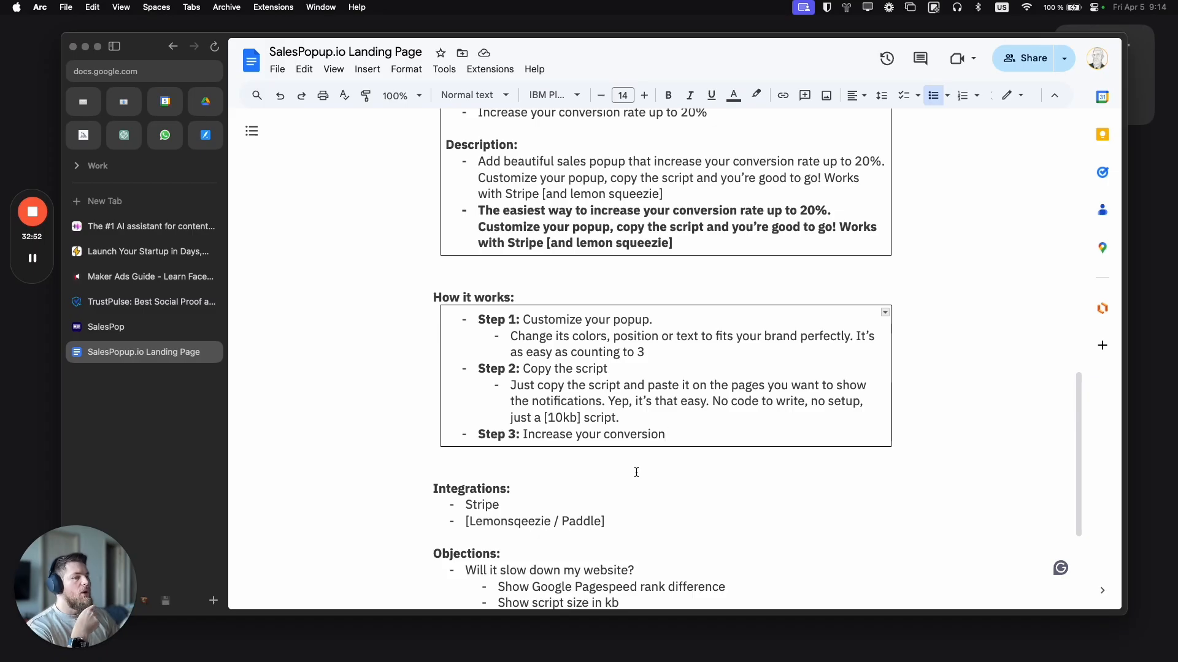
{"action": "scroll", "coordinate": [636, 472], "scroll_direction": "down", "scroll_amount": 4}
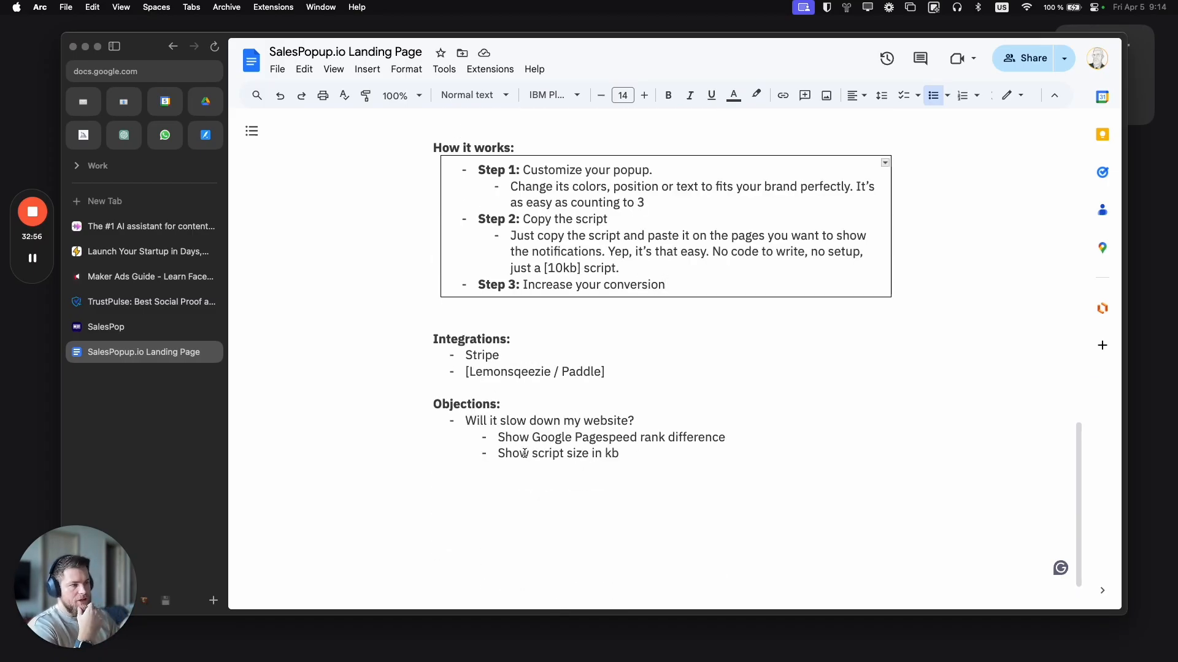
{"action": "left_click", "coordinate": [450, 421]}
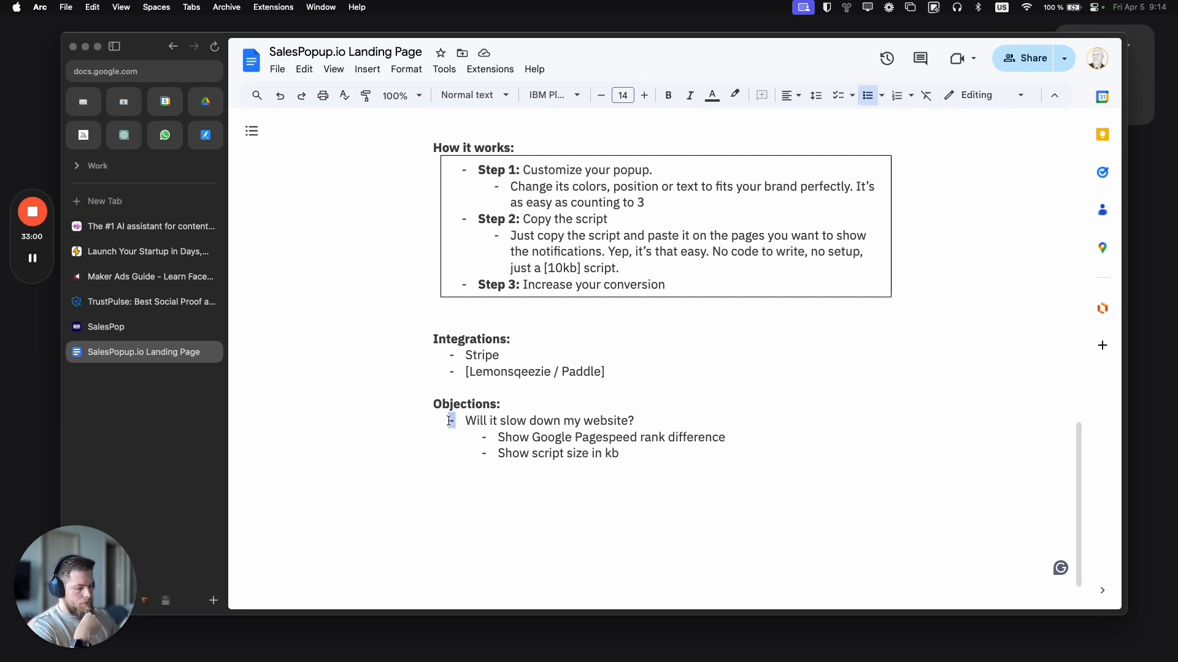
{"action": "key", "text": "Left"}
{"action": "key", "text": "Return"}
{"action": "type", "text": "- "}
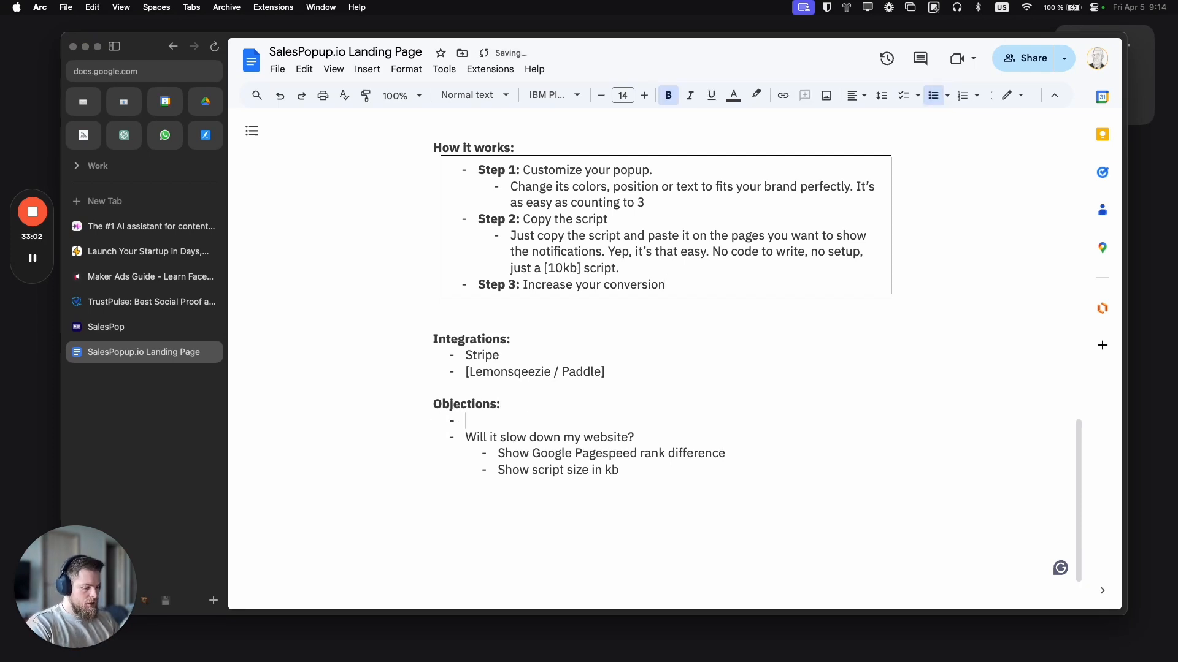
{"action": "type", "text": "Why would it work"}
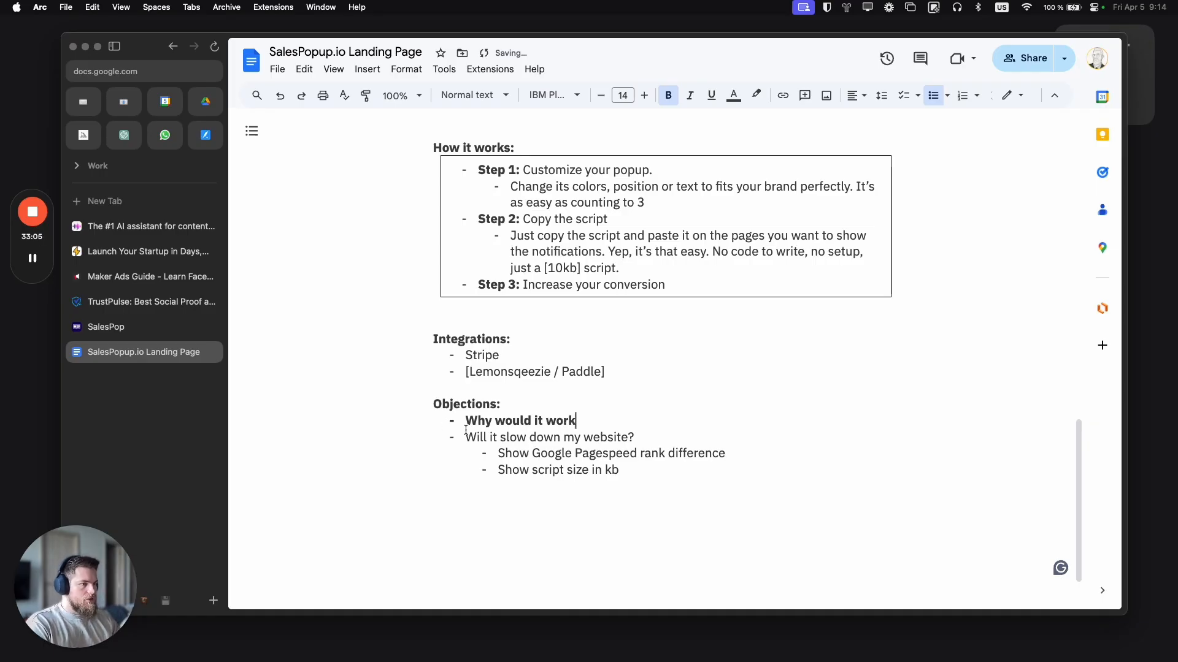
Step: Remove the bold from "Why would it work", end it with a question mark and start an indented sub-bullet below
{"action": "key", "text": "super+shift+Left"}
{"action": "key", "text": "super+b"}
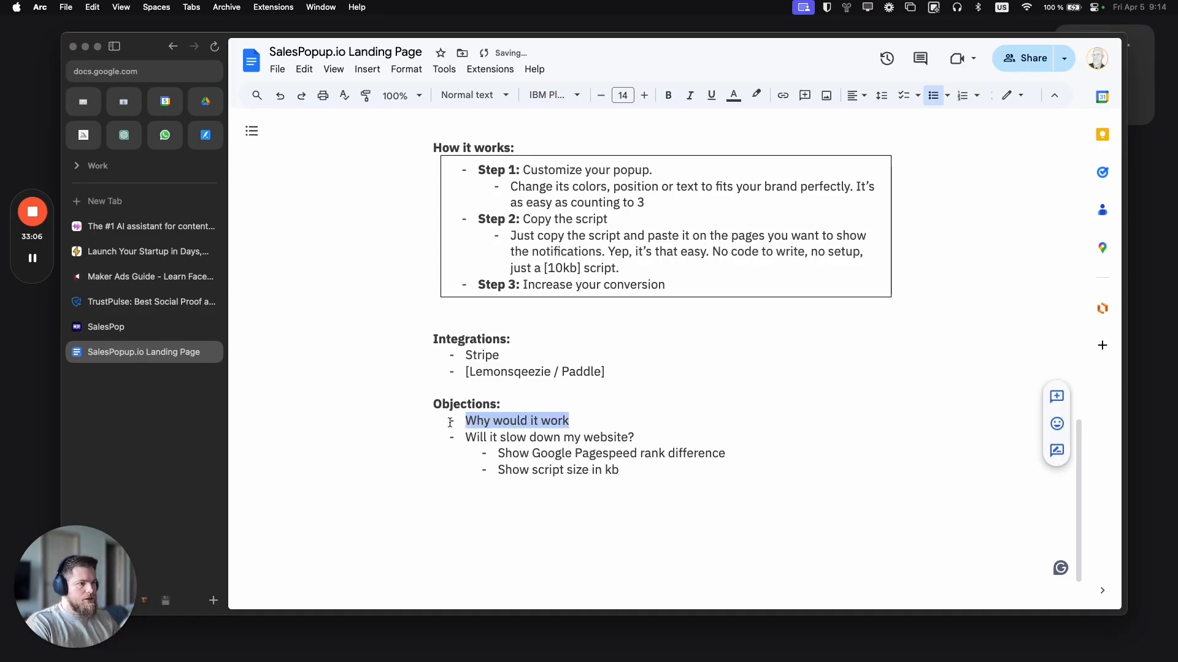
{"action": "left_click", "coordinate": [595, 418]}
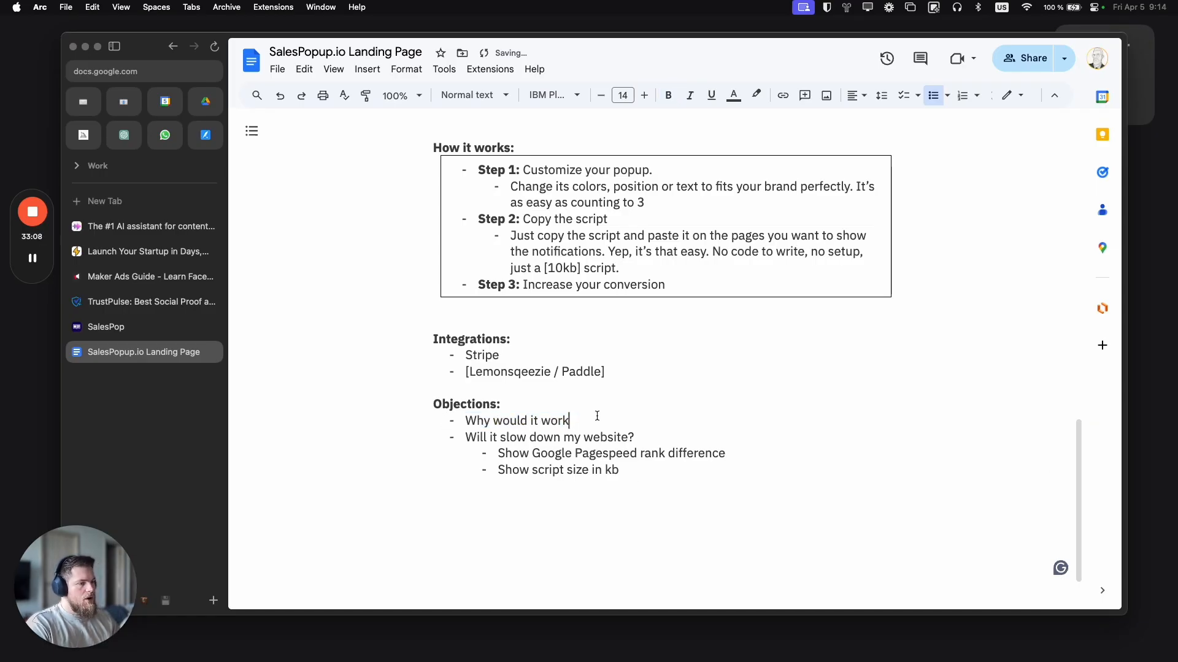
{"action": "type", "text": "?"}
{"action": "key", "text": "Return"}
{"action": "key", "text": "Tab"}
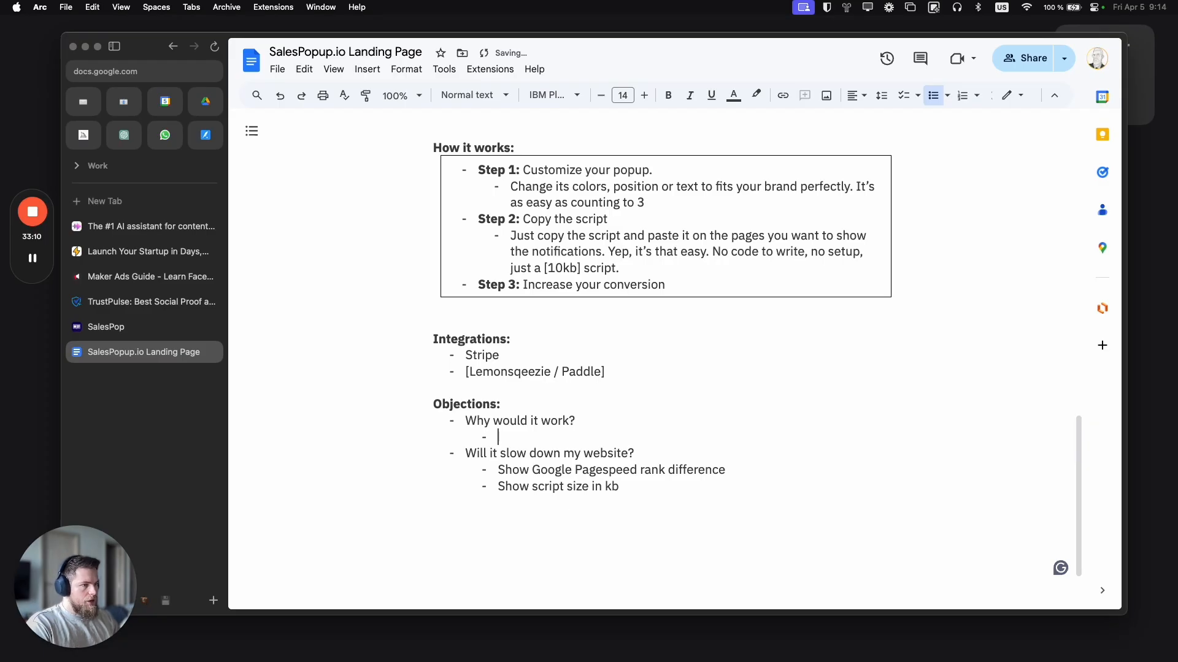
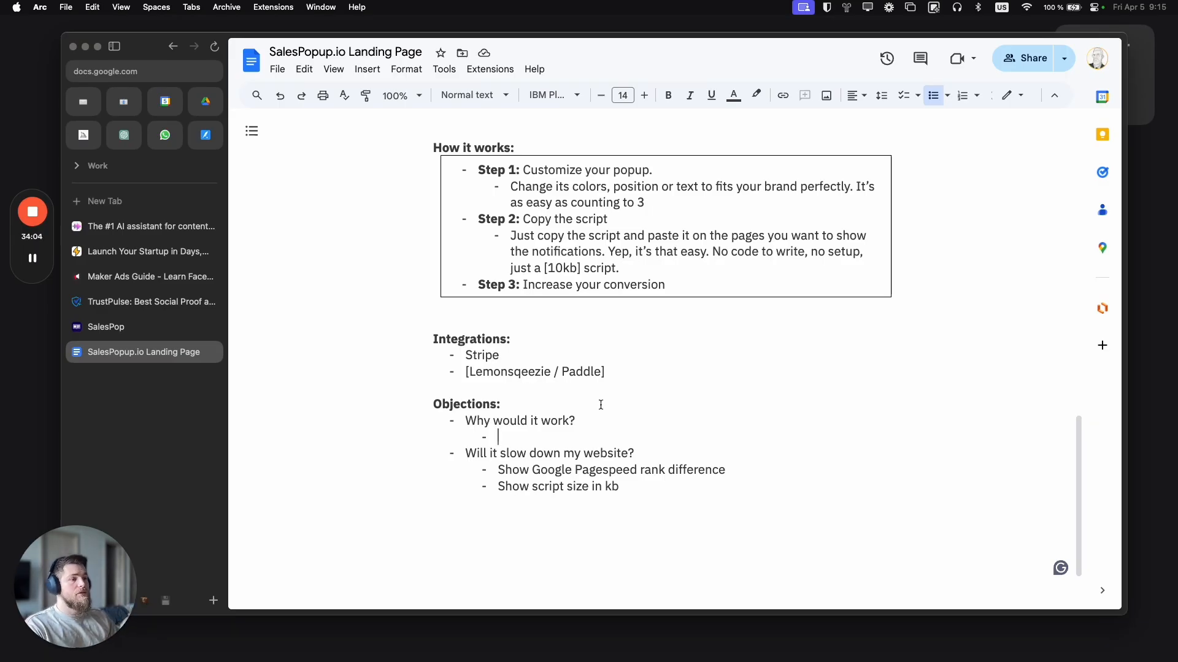
Step: Add the placeholder "[Show before / after conversion rate screenshot]" in the hero box between the description and the Headlines list
{"action": "left_click", "coordinate": [610, 371]}
{"action": "scroll", "coordinate": [620, 343], "scroll_direction": "up", "scroll_amount": 15}
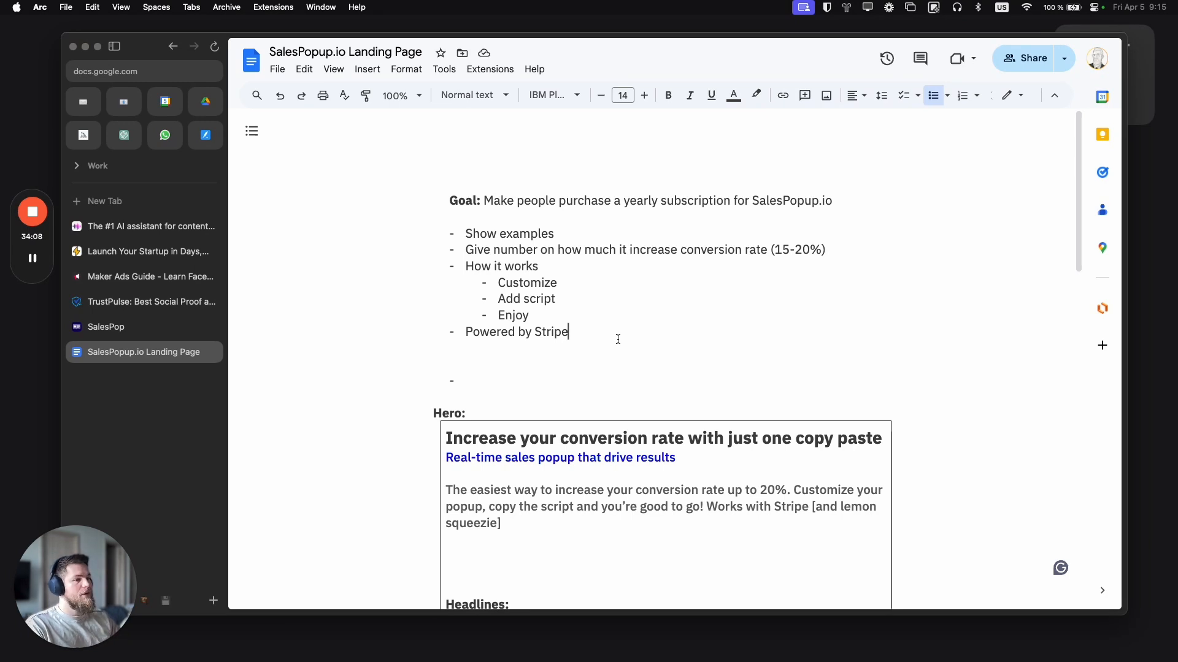
{"action": "scroll", "coordinate": [617, 339], "scroll_direction": "down", "scroll_amount": 3}
{"action": "left_click", "coordinate": [500, 364]}
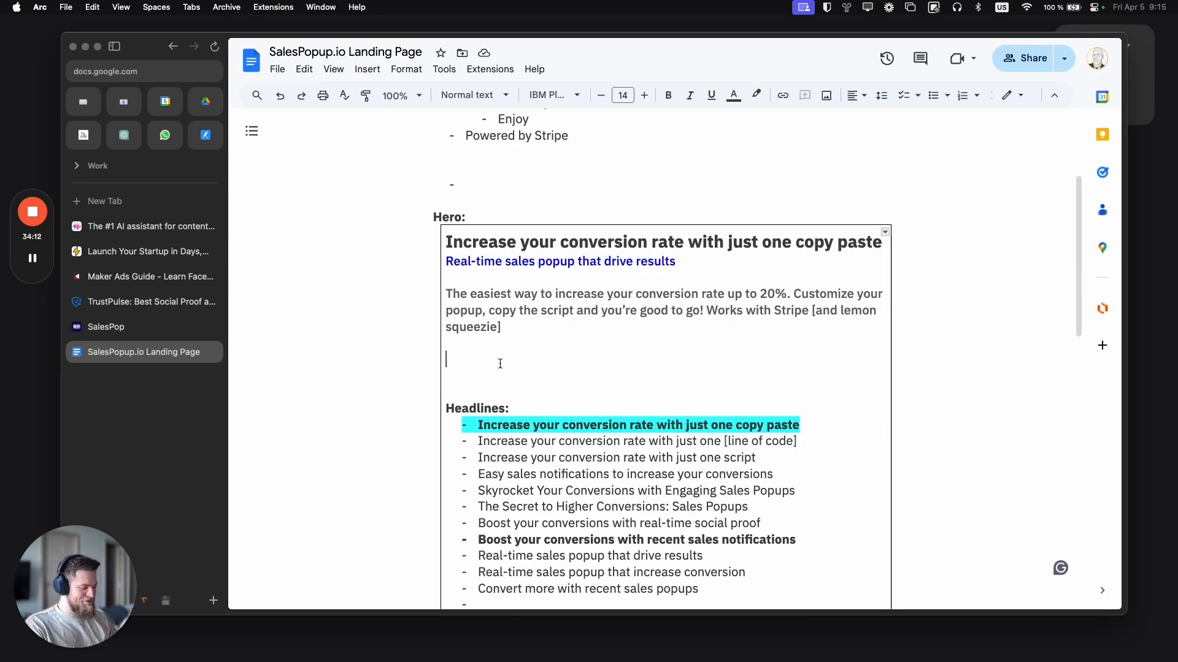
{"action": "type", "text": "["}
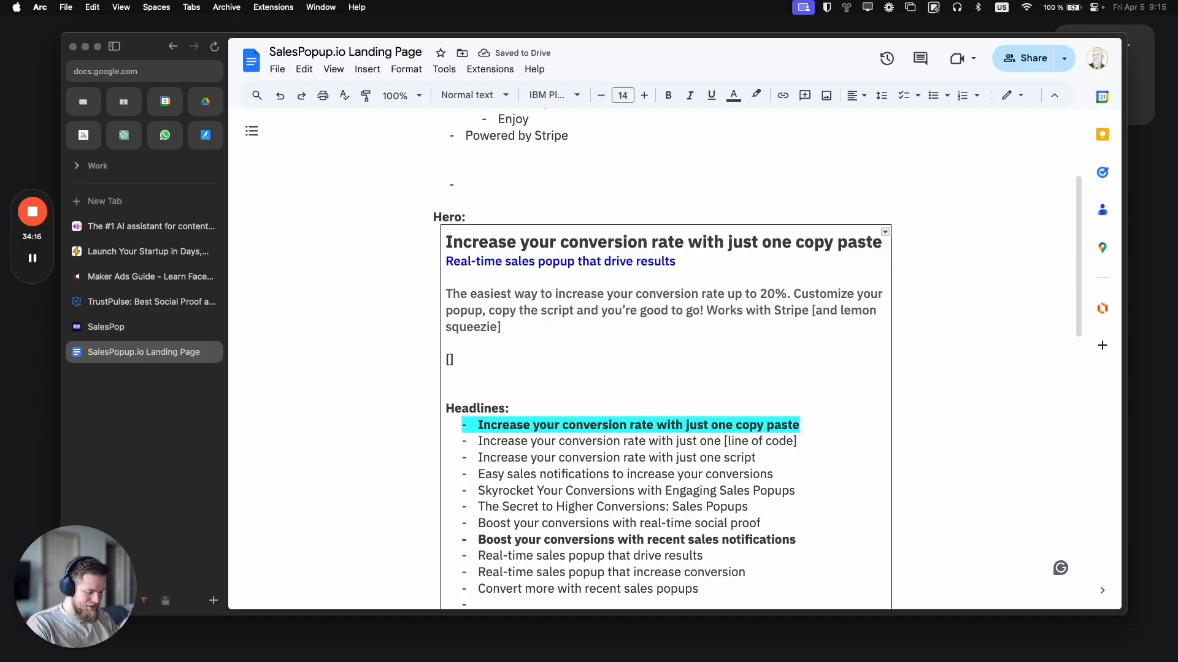
{"action": "type", "text": "Show before / afte"}
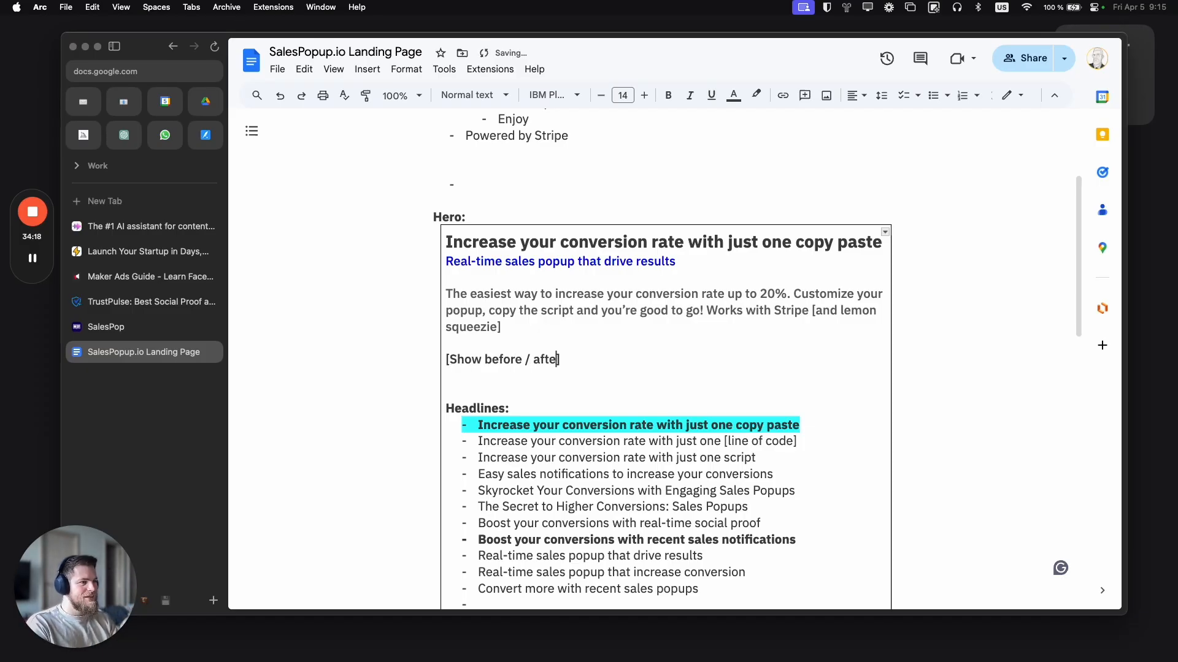
{"action": "type", "text": "r screenshot"}
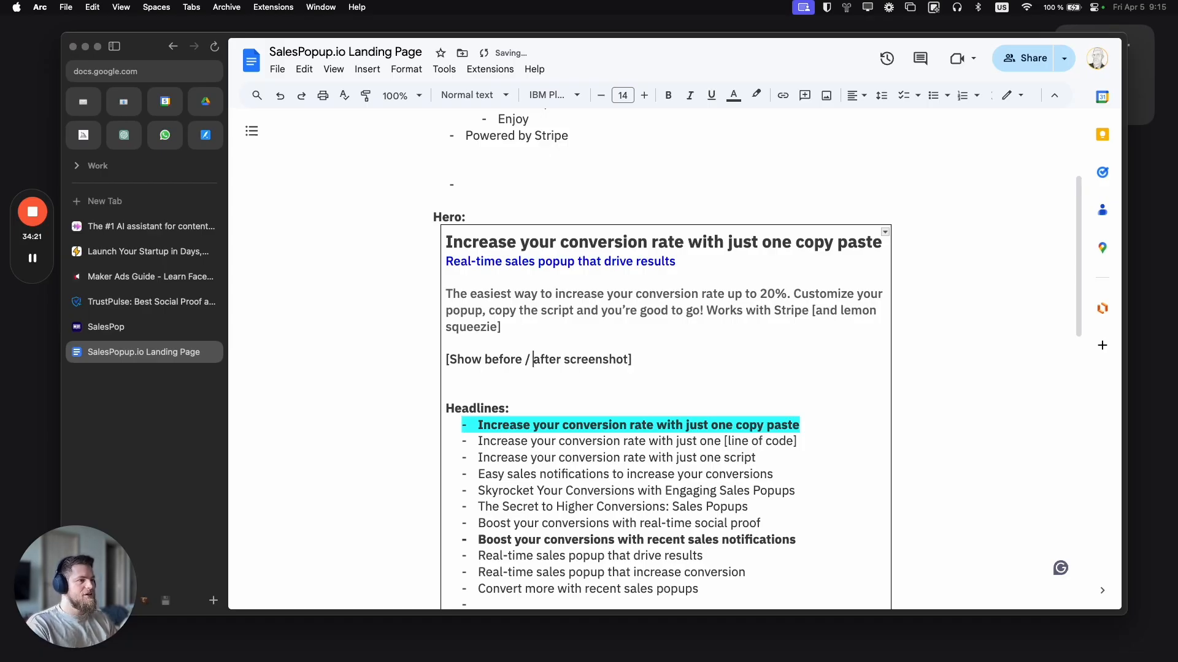
{"action": "left_click", "coordinate": [562, 359]}
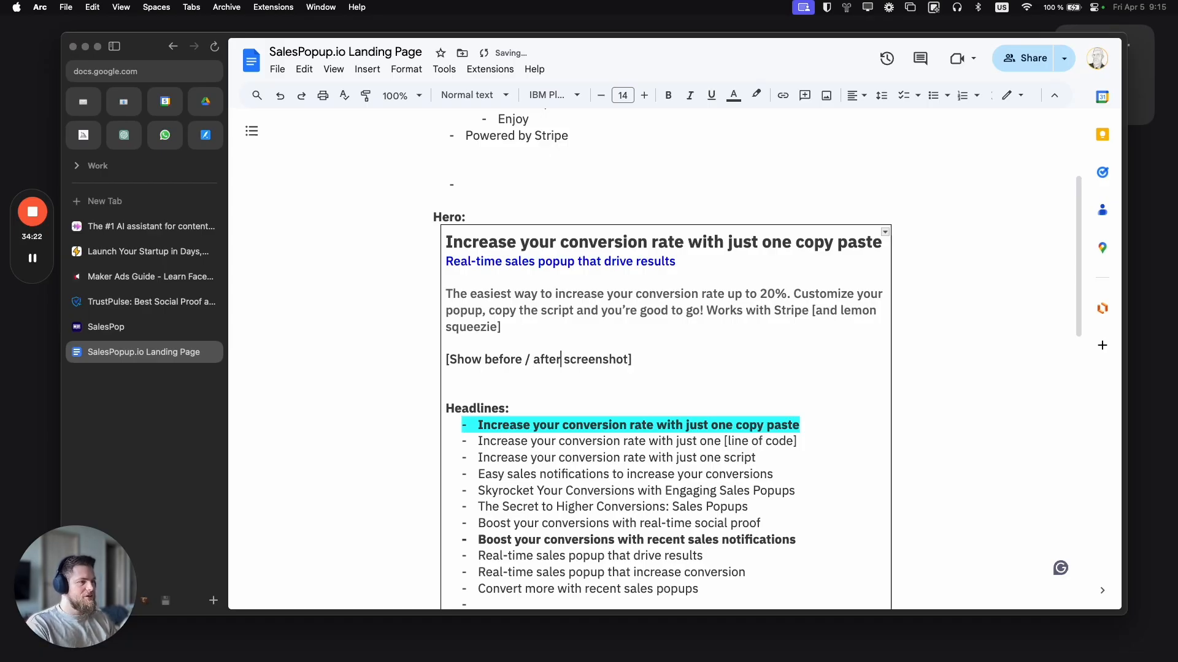
{"action": "type", "text": "conversion rate"}
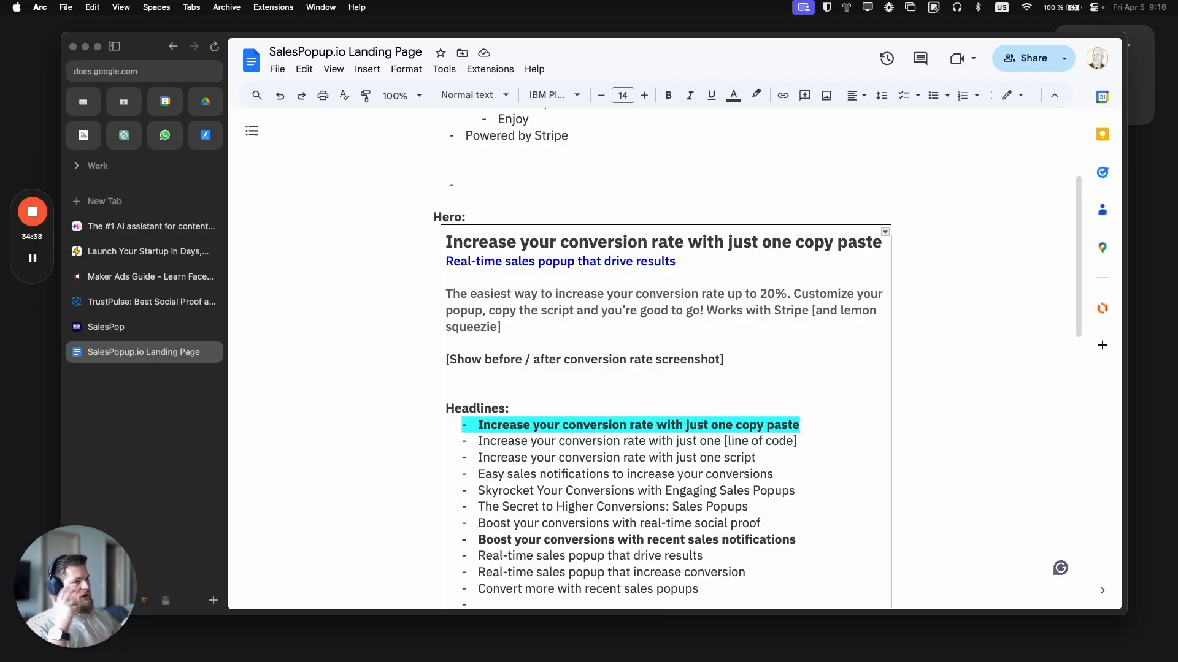
Step: Switch to the Maker Ads Guide page and examine how its hero section presents the results screenshot
{"action": "left_click", "coordinate": [150, 276]}
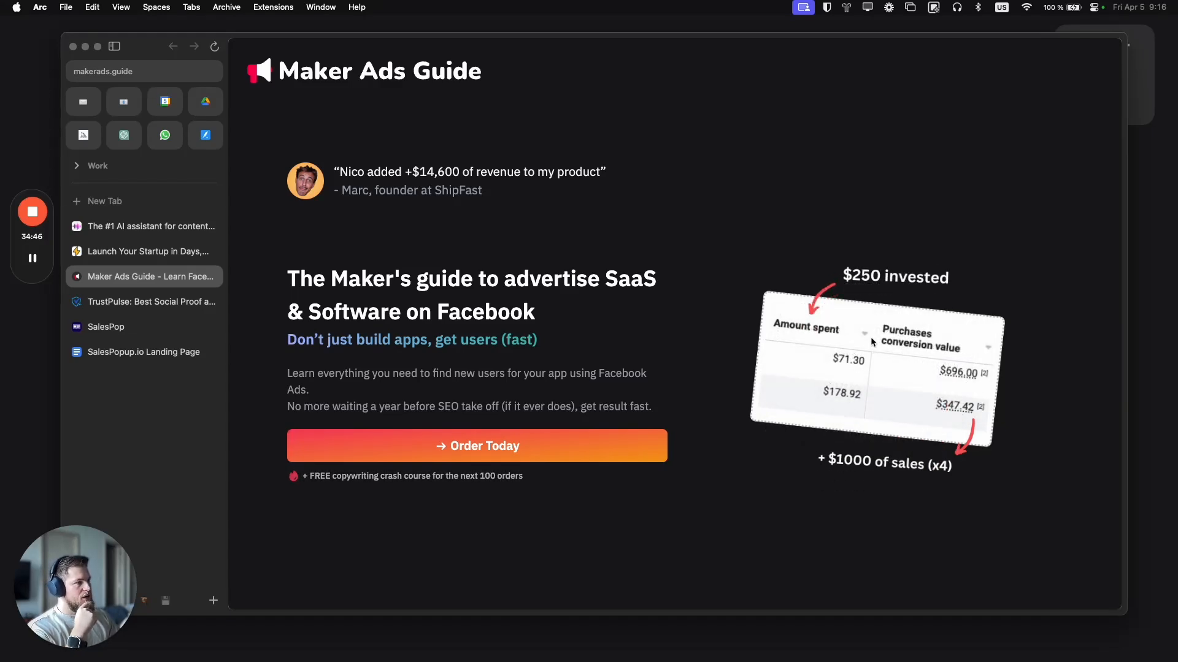
{"action": "scroll", "coordinate": [871, 336], "scroll_direction": "down", "scroll_amount": 6}
{"action": "scroll", "coordinate": [870, 337], "scroll_direction": "up", "scroll_amount": 6}
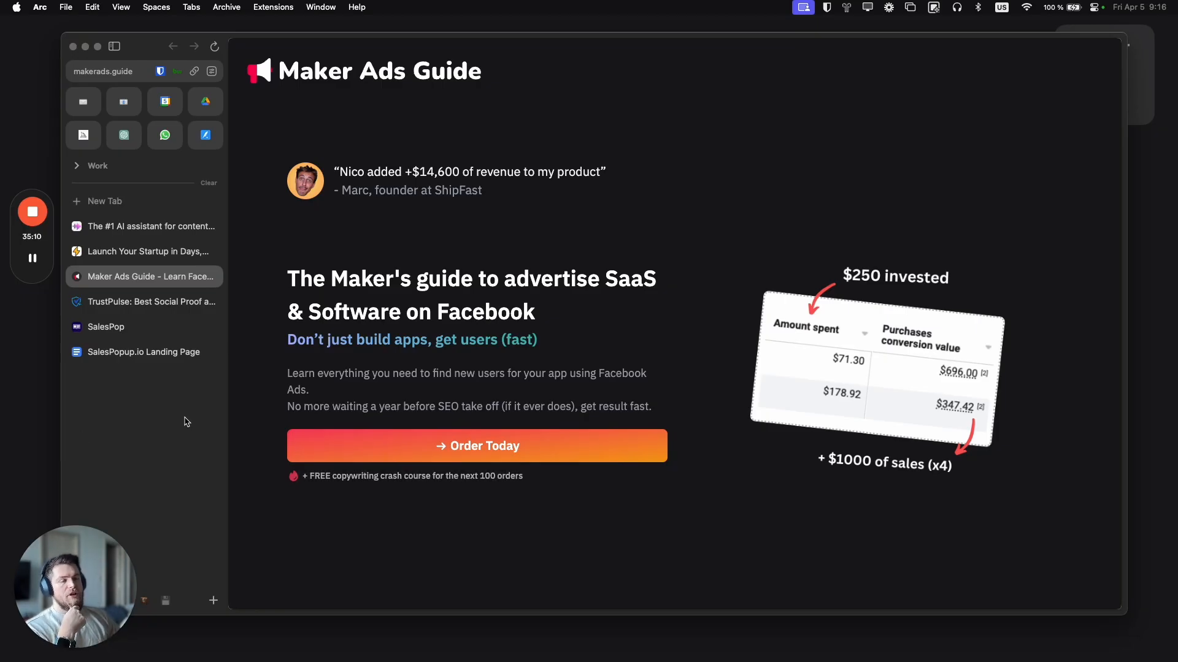
{"action": "scroll", "coordinate": [138, 401], "scroll_direction": "right", "scroll_amount": 3}
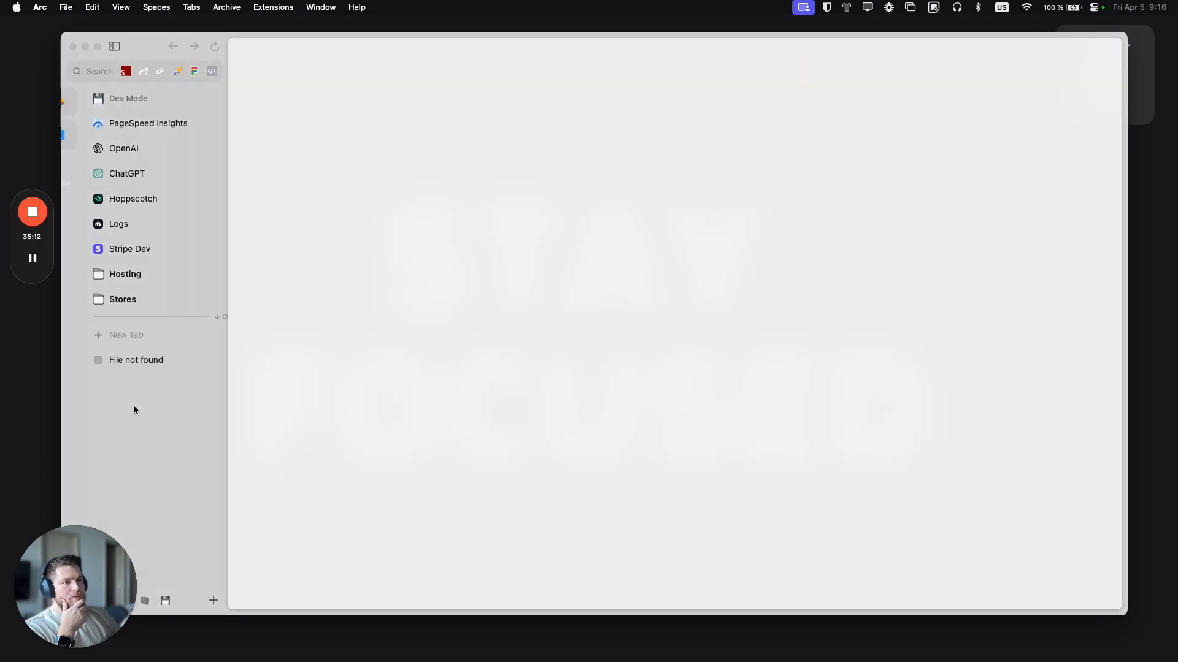
{"action": "scroll", "coordinate": [134, 410], "scroll_direction": "right", "scroll_amount": 3}
Step: Return to the SalesPopup.io document and write "Social proof study data, show number specifically for sales popups" in the empty sub-bullet under "Why would it work?"
{"action": "left_click", "coordinate": [143, 351]}
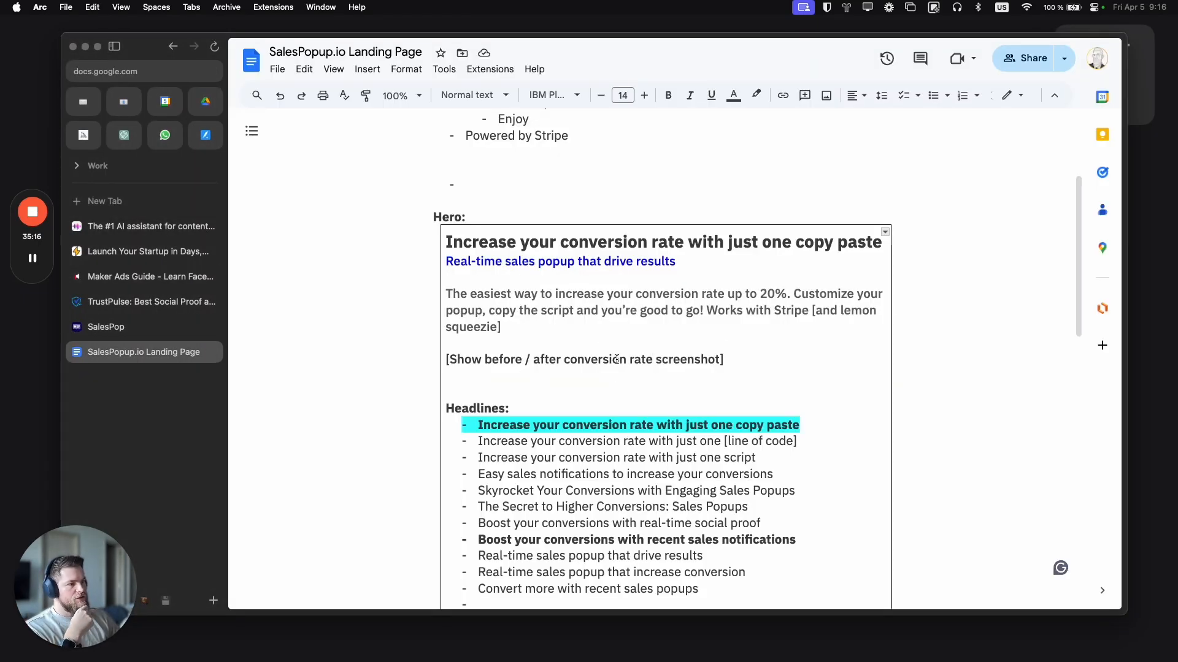
{"action": "scroll", "coordinate": [616, 360], "scroll_direction": "down", "scroll_amount": 6}
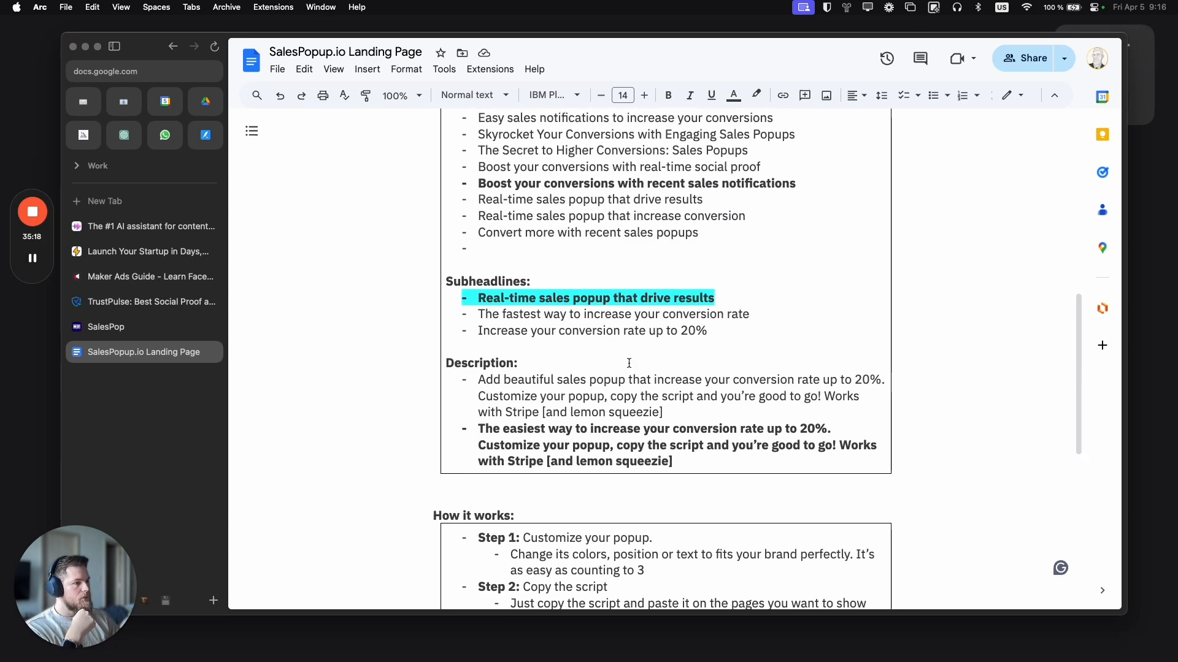
{"action": "scroll", "coordinate": [629, 364], "scroll_direction": "down", "scroll_amount": 5}
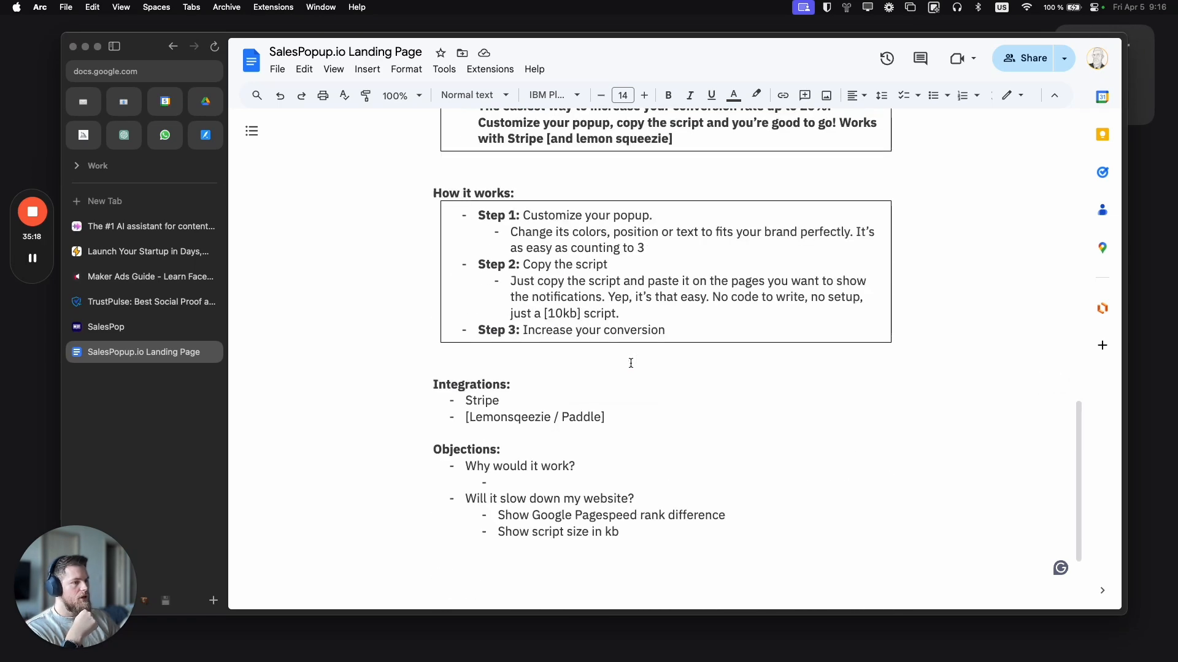
{"action": "left_click", "coordinate": [538, 481]}
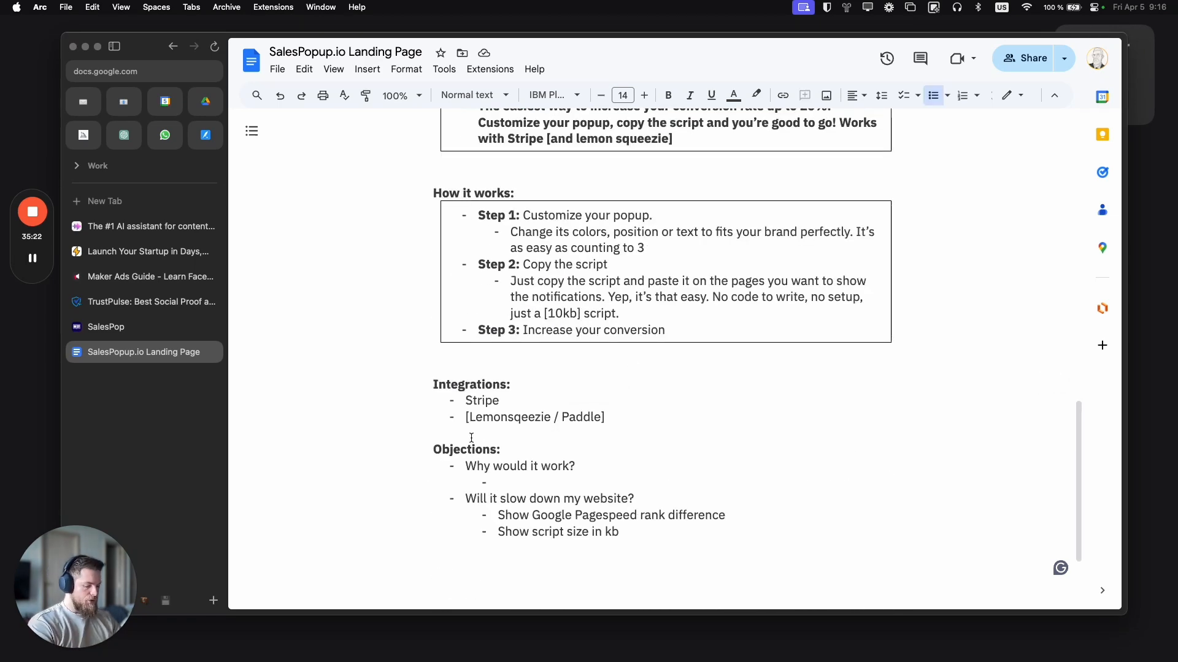
{"action": "type", "text": "Social p"}
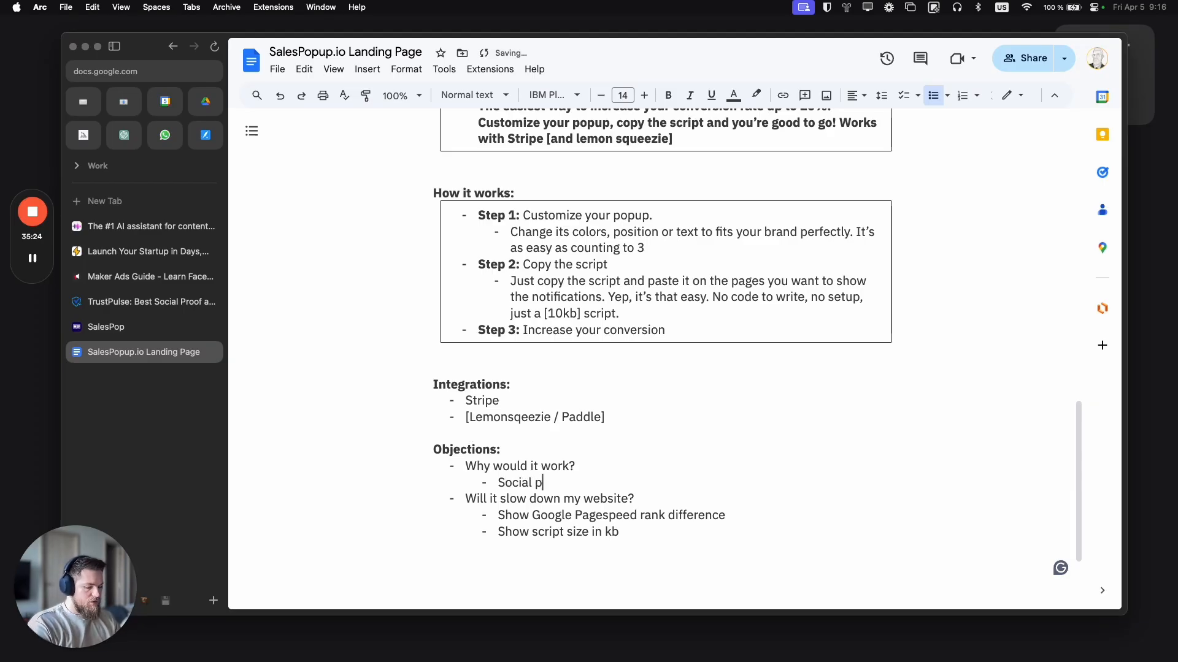
{"action": "type", "text": "roof "}
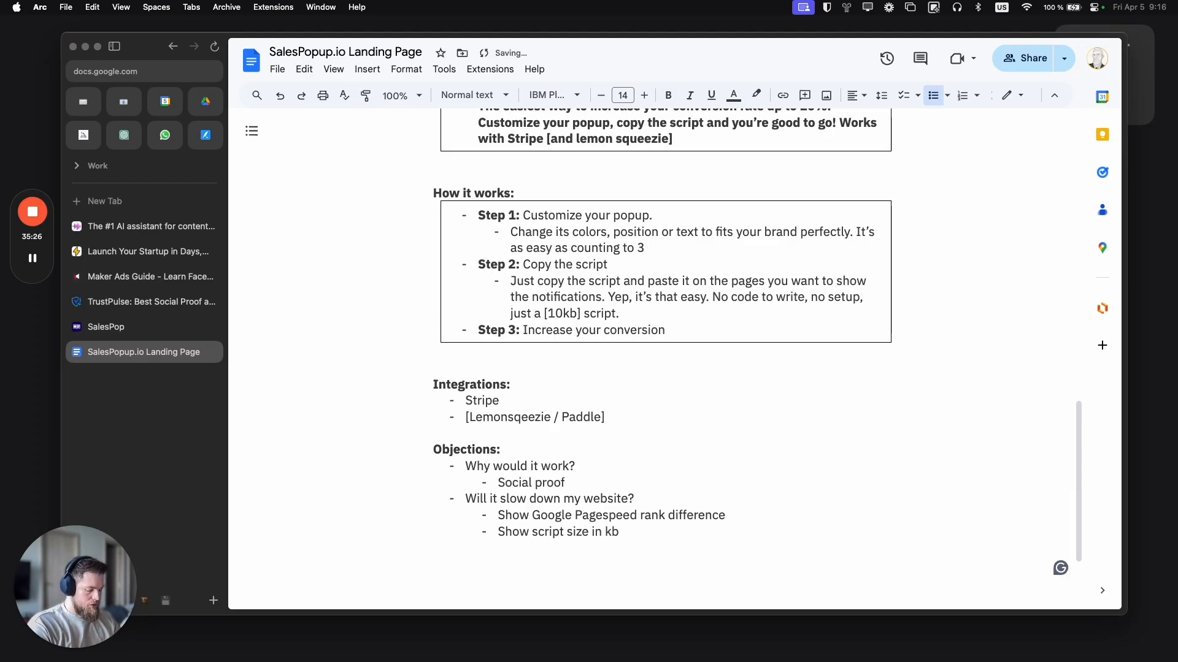
{"action": "type", "text": "study data"}
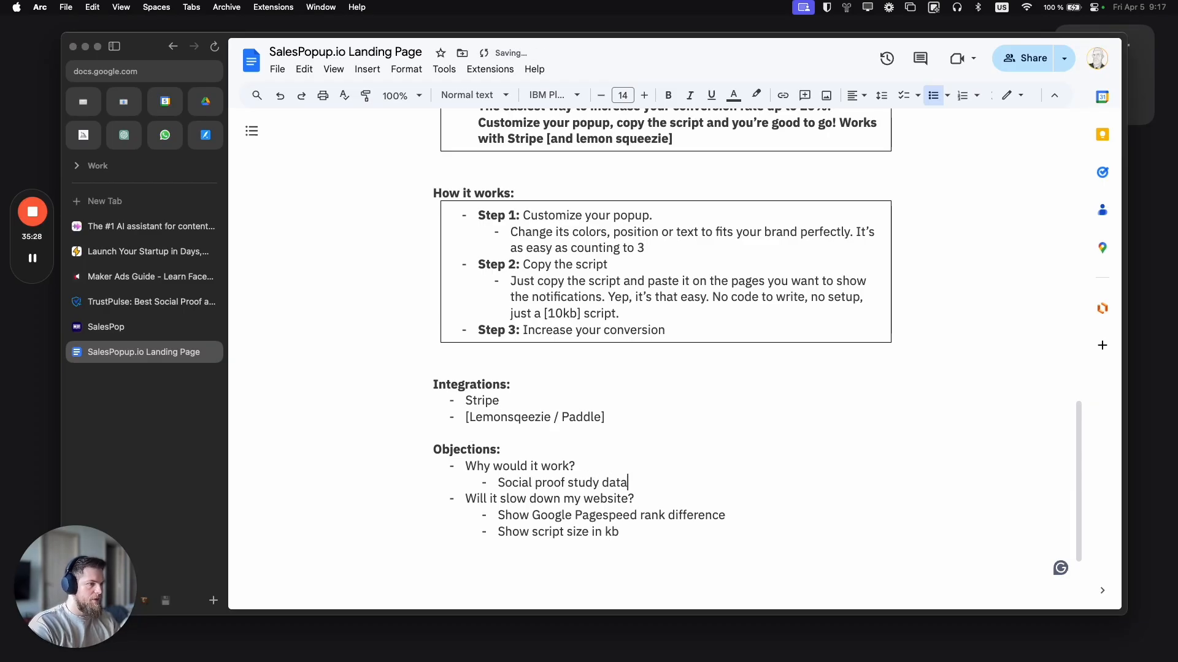
{"action": "type", "text": ","}
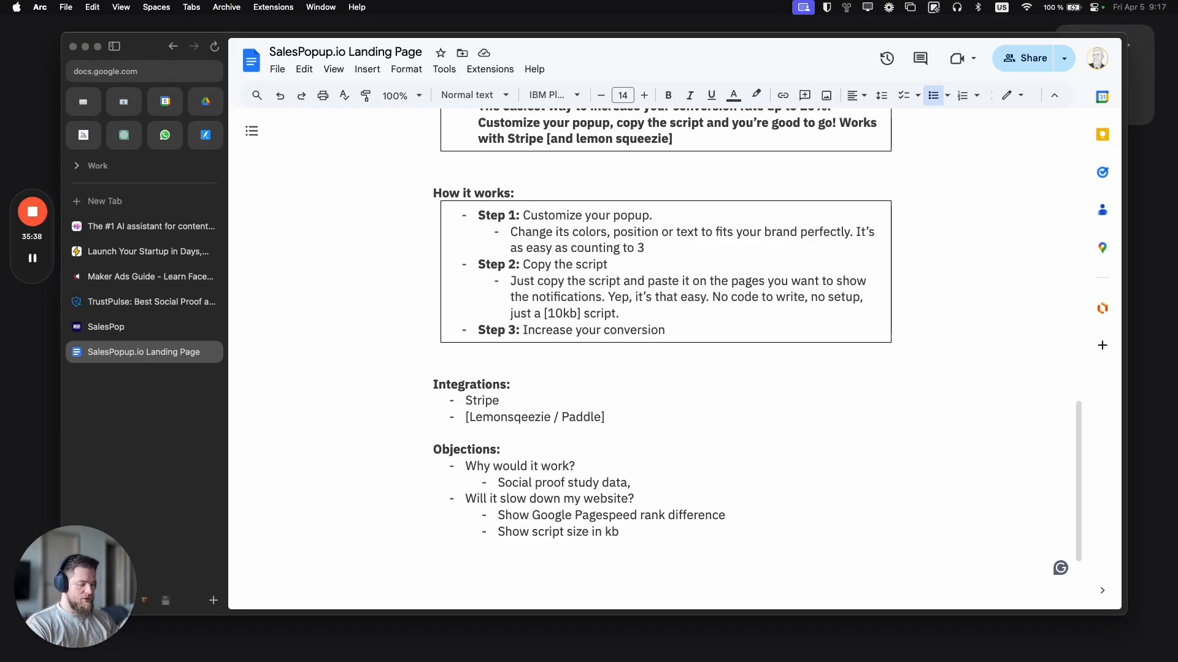
{"action": "type", "text": "s"}
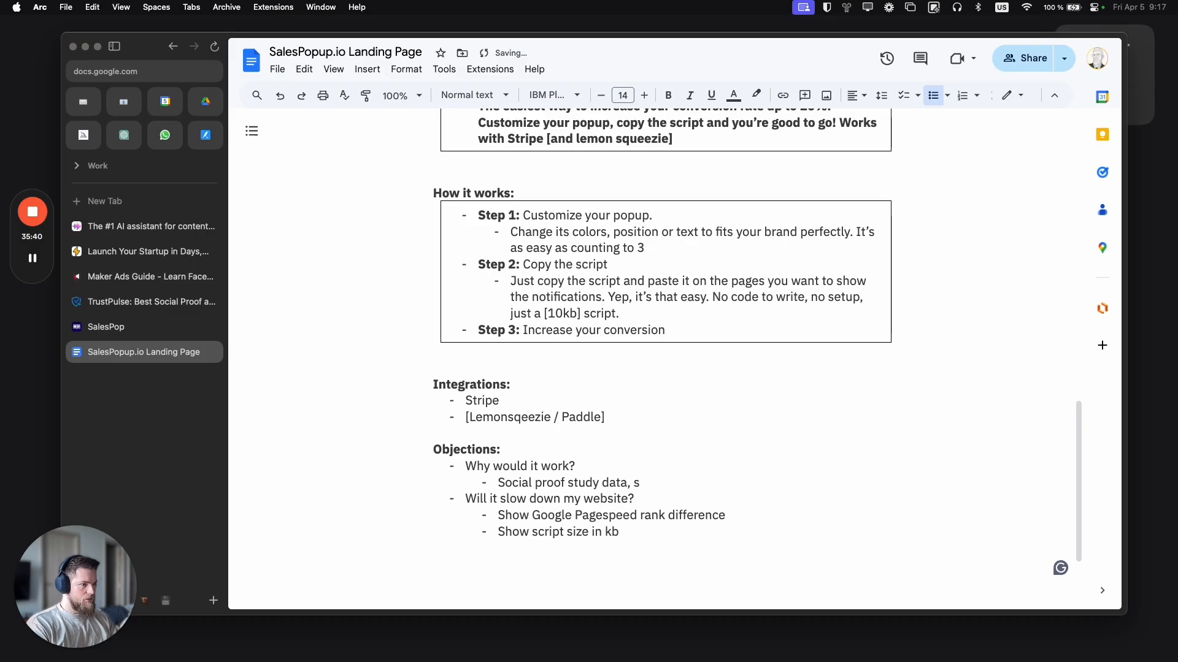
{"action": "type", "text": "how number specifically "}
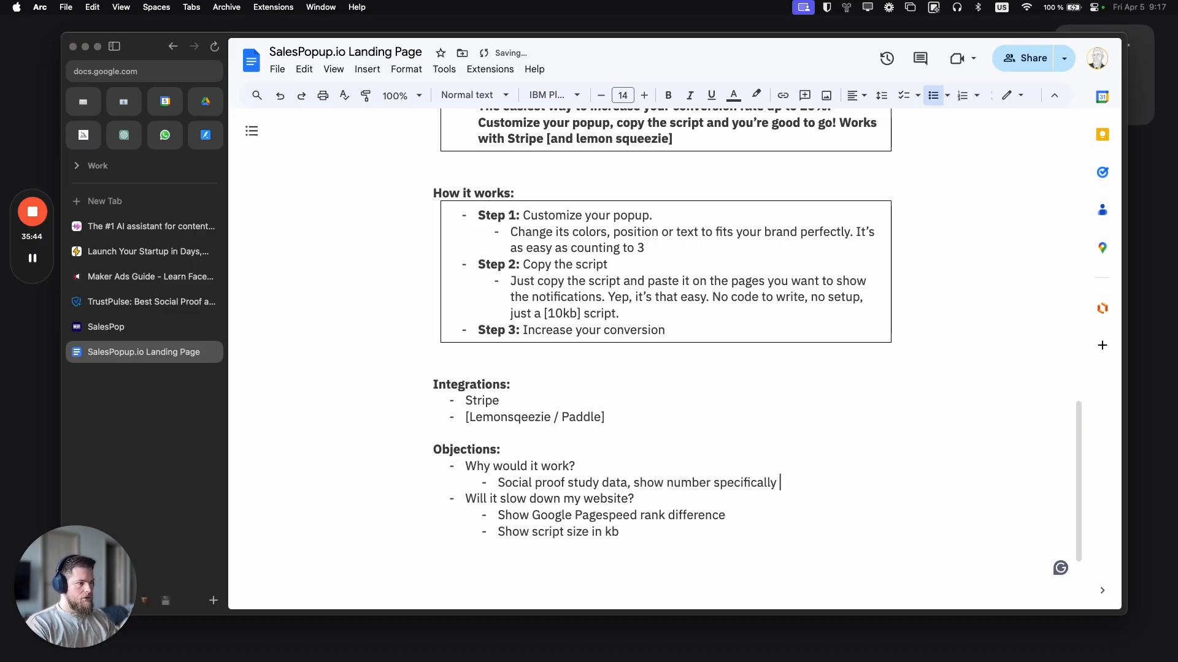
{"action": "type", "text": "for sales popups"}
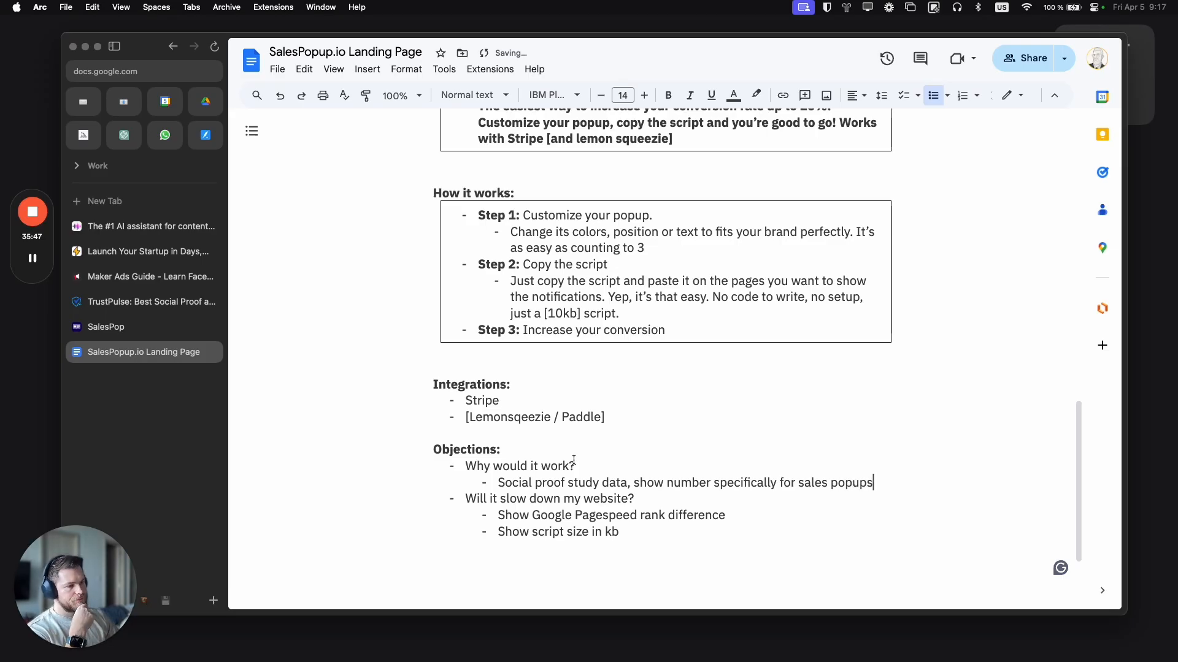
Step: Bold the first Objections question and reword it to "Why does it works so well?"
{"action": "left_click_drag", "start_coordinate": [573, 460], "coordinate": [465, 466]}
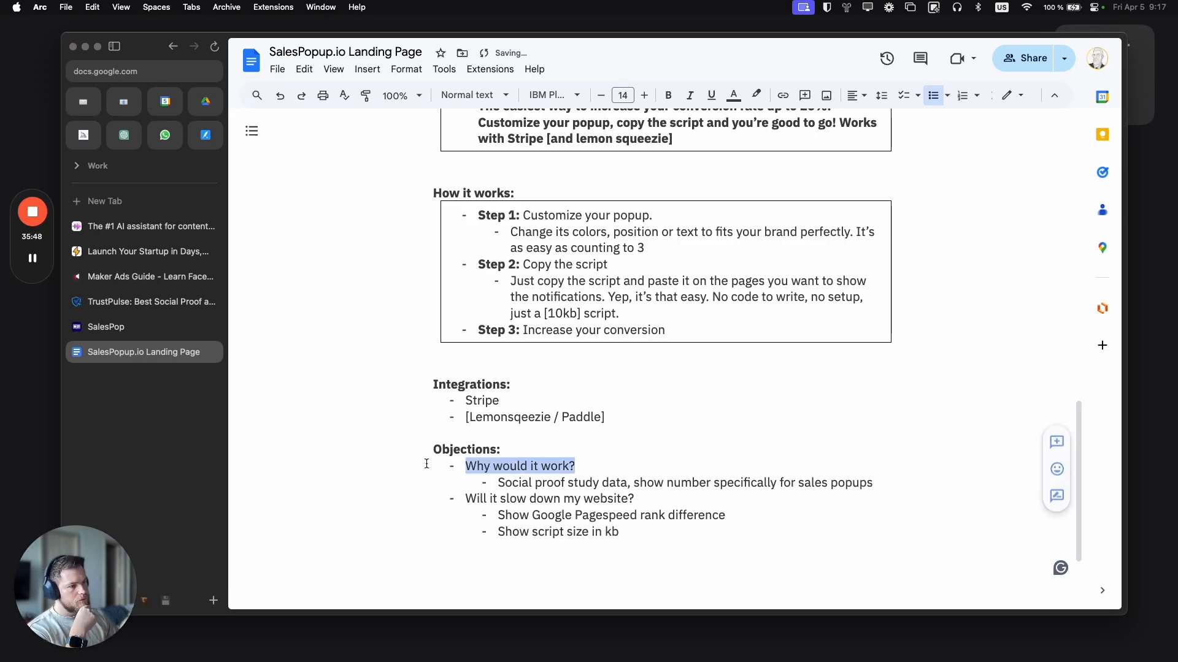
{"action": "key", "text": "super+b"}
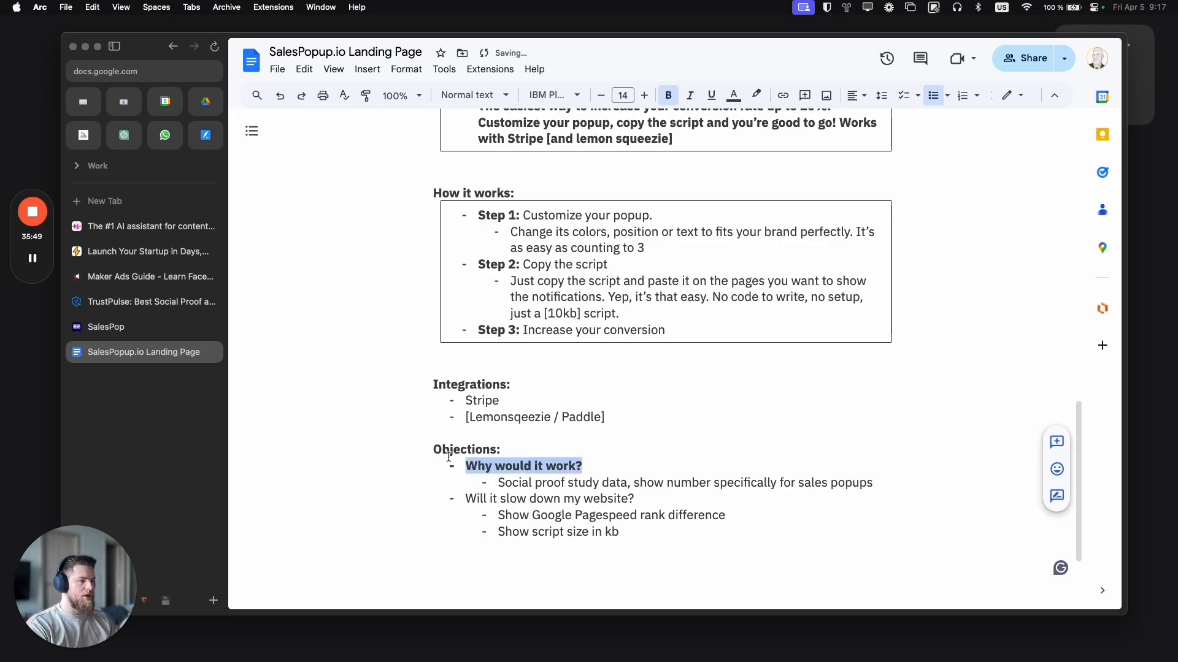
{"action": "left_click", "coordinate": [496, 466]}
{"action": "left_click", "coordinate": [577, 467], "text": "shift"}
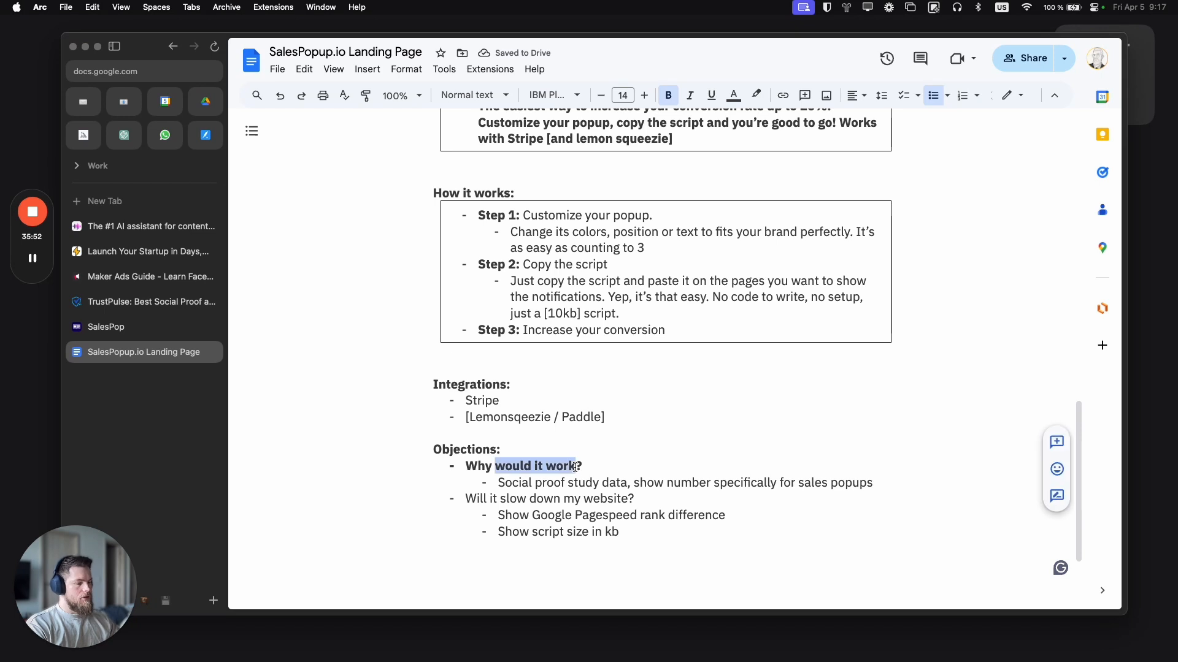
{"action": "type", "text": "does it works so well"}
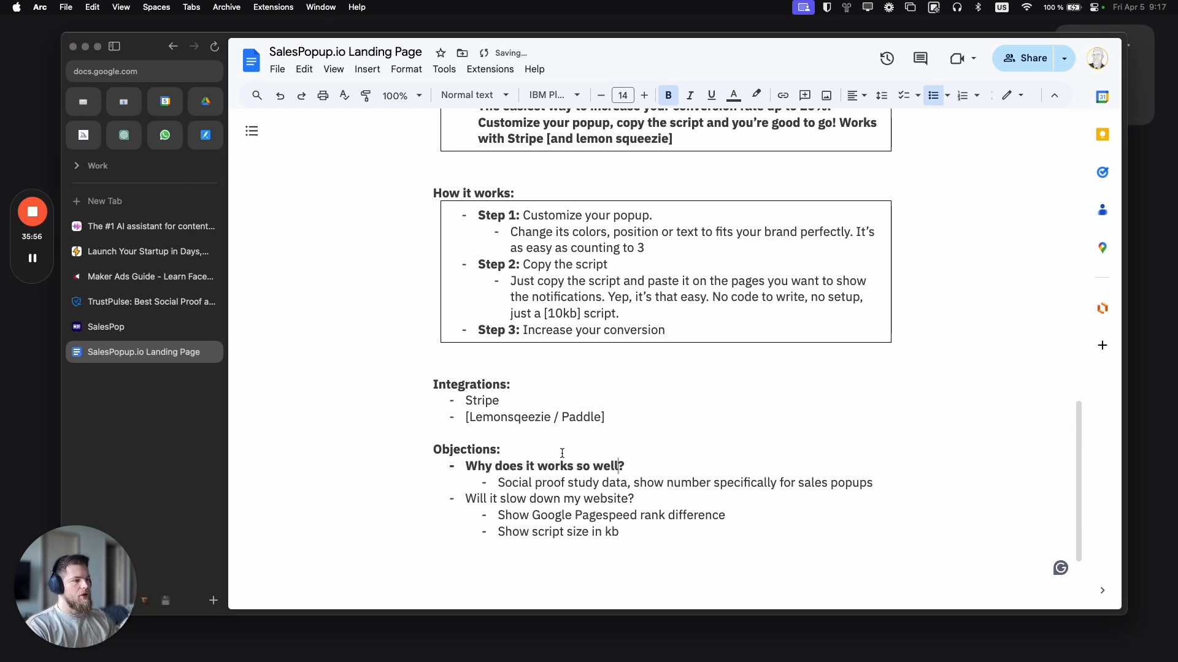
Step: Add a blank line above the How it works heading and insert a single-cell table there
{"action": "left_click", "coordinate": [494, 178]}
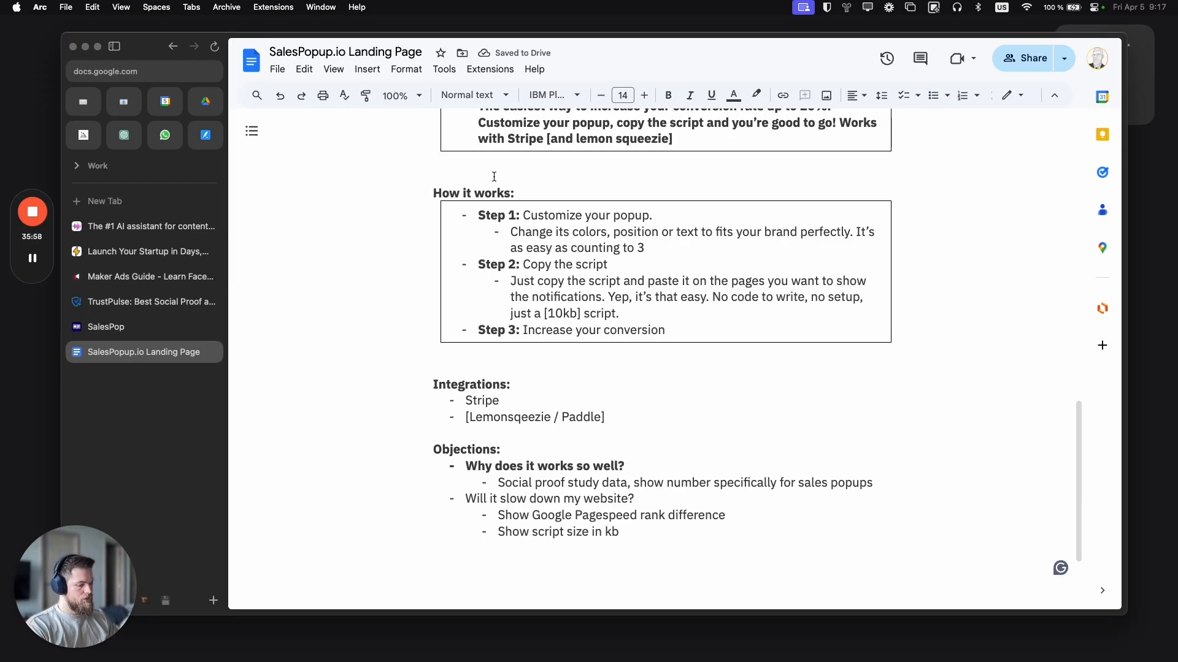
{"action": "key", "text": "Return"}
{"action": "key", "text": "BackSpace"}
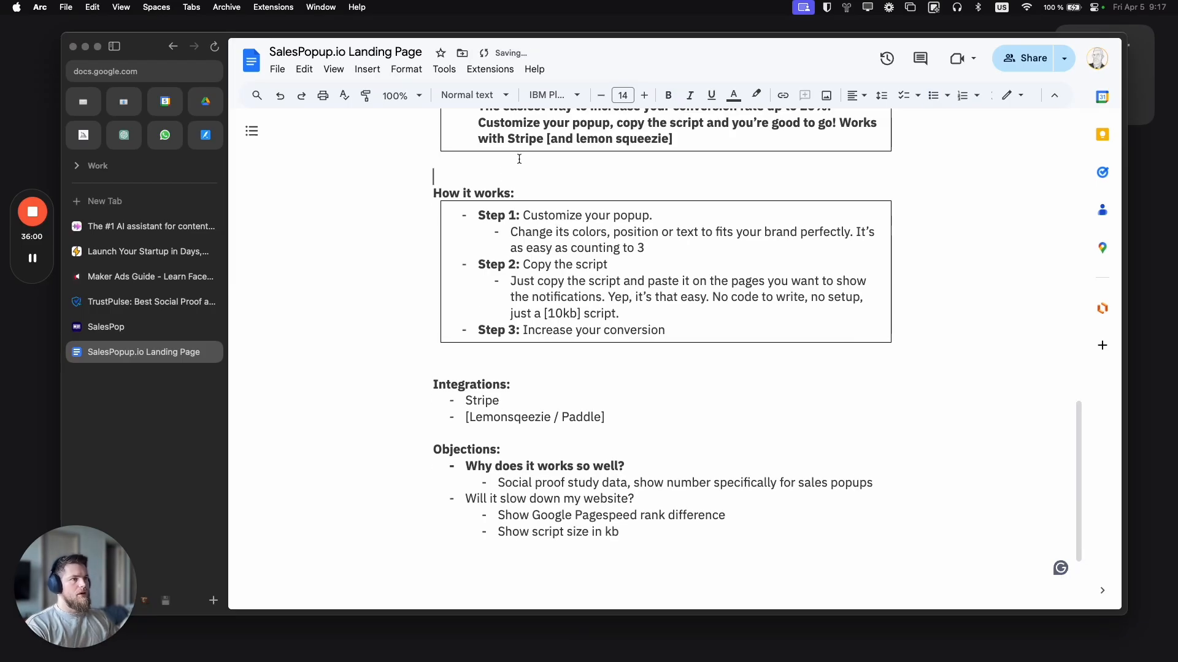
{"action": "key", "text": "Return"}
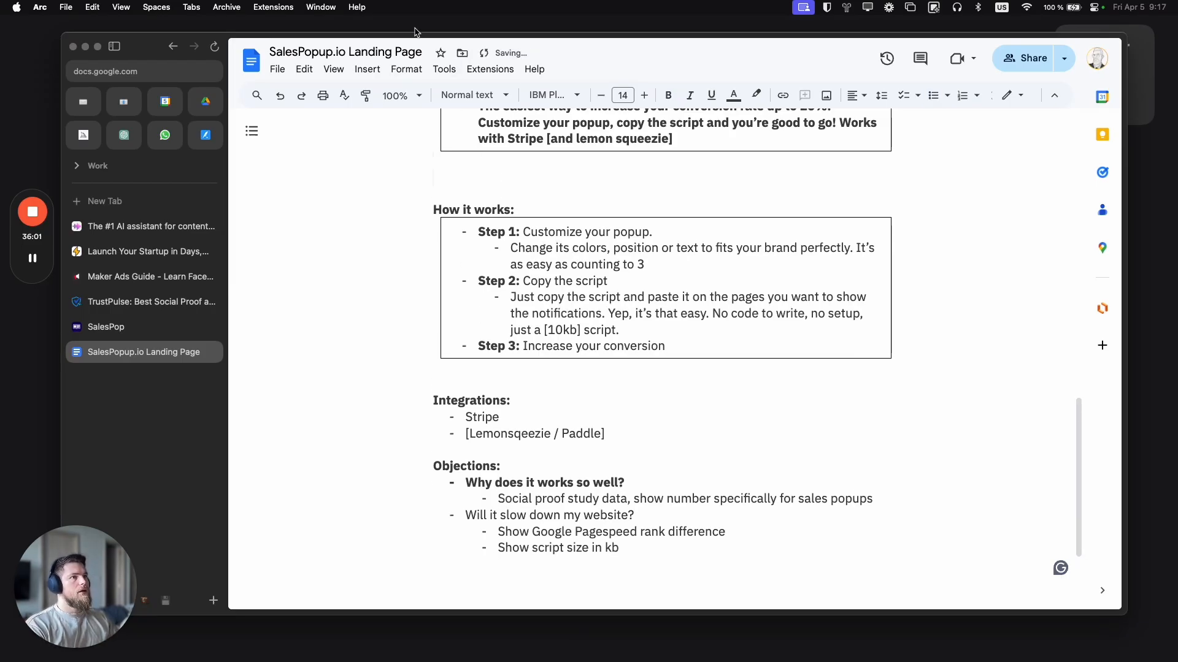
{"action": "left_click", "coordinate": [367, 68]}
{"action": "left_click", "coordinate": [574, 152]}
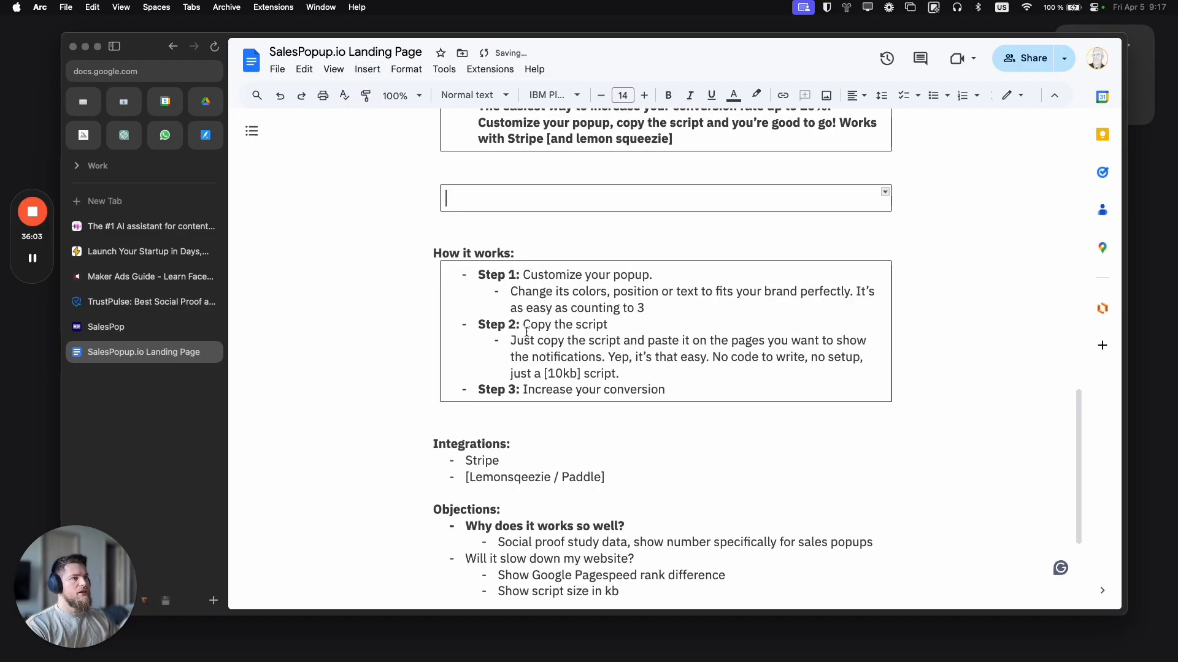
Step: Add the bold heading "Why does it works so well?" directly above the new empty box
{"action": "left_click", "coordinate": [453, 173]}
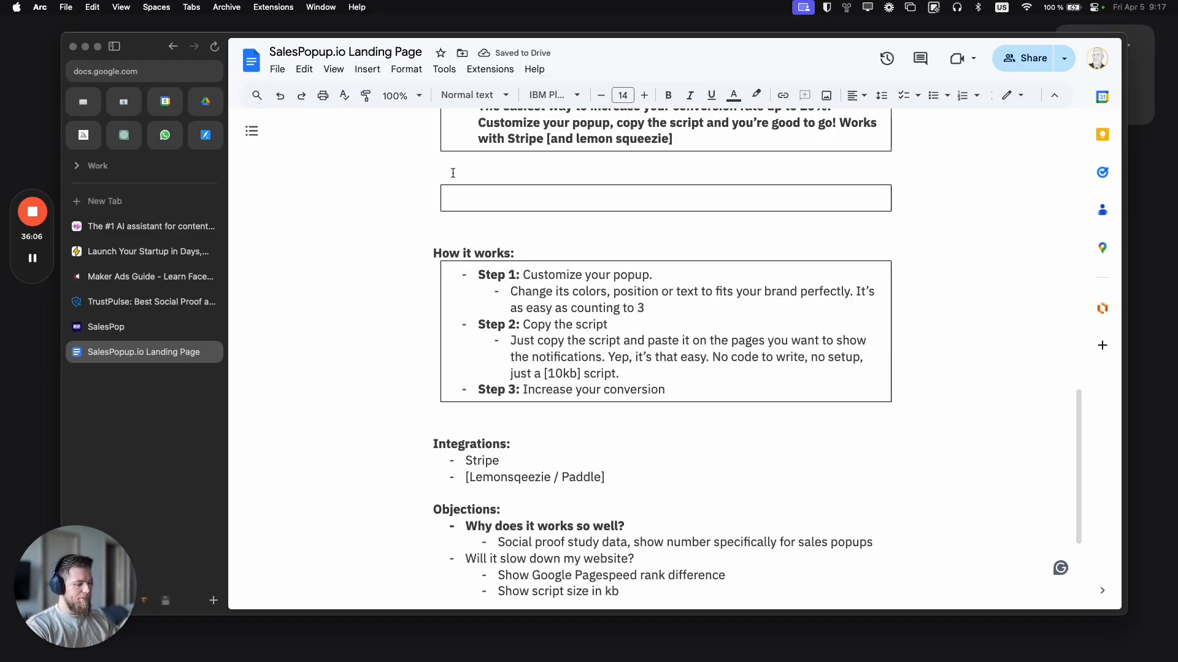
{"action": "type", "text": "Why does it"}
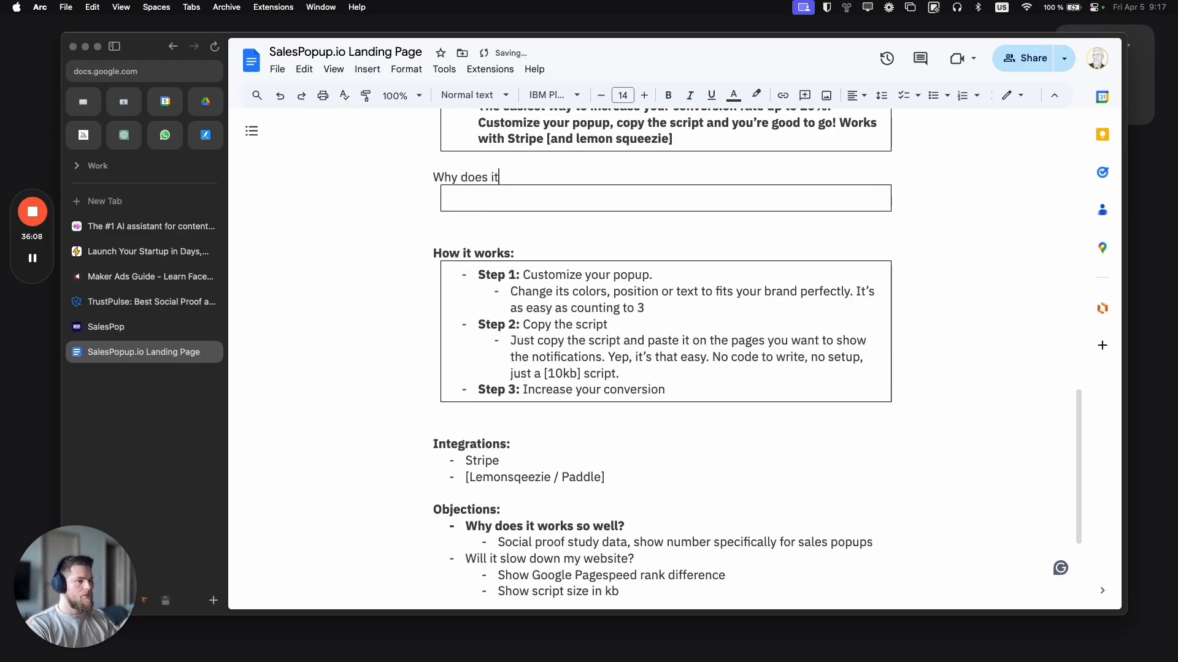
{"action": "type", "text": " works so well?"}
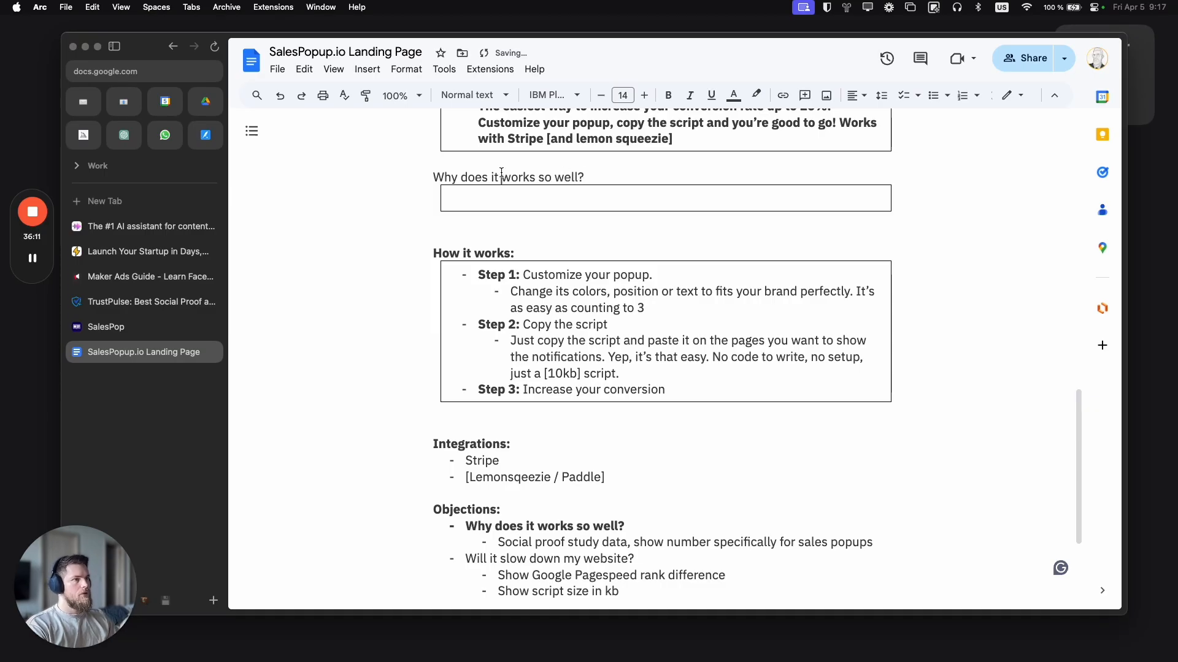
{"action": "key", "text": "super+shift+Left"}
{"action": "key", "text": "super+b"}
Step: Move the social proof study bullet from Objections into the new box as plain unindented text, without a trailing empty line
{"action": "triple_click", "coordinate": [534, 543]}
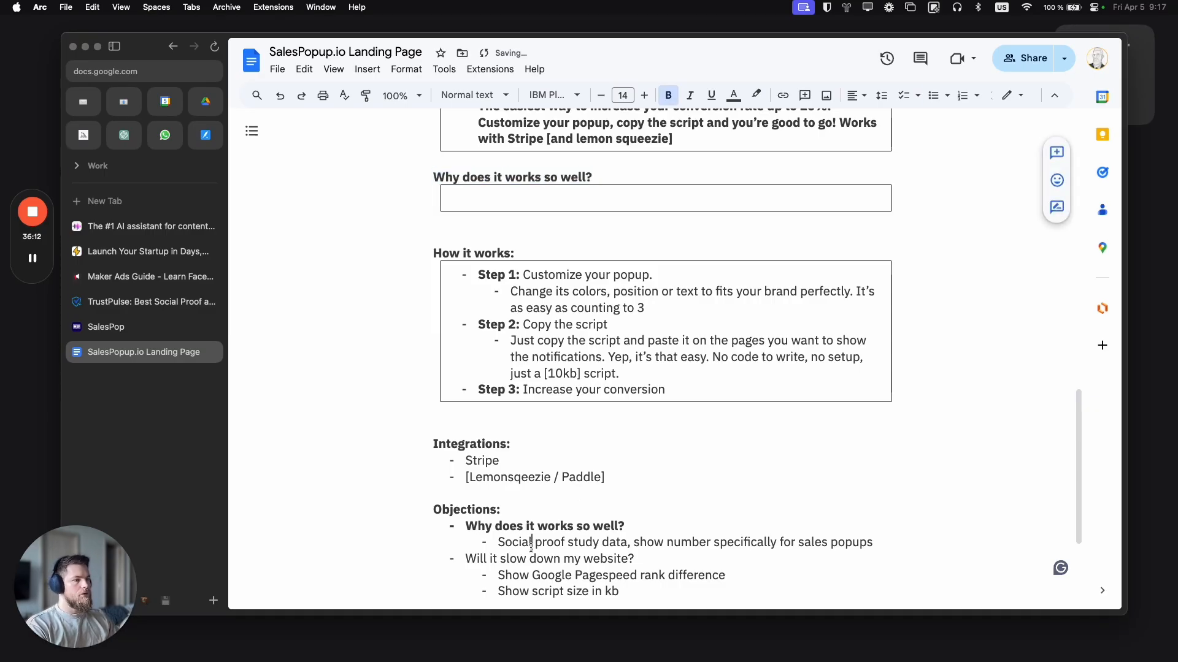
{"action": "key", "text": "super+x"}
{"action": "left_click", "coordinate": [482, 195]}
{"action": "key", "text": "super+v"}
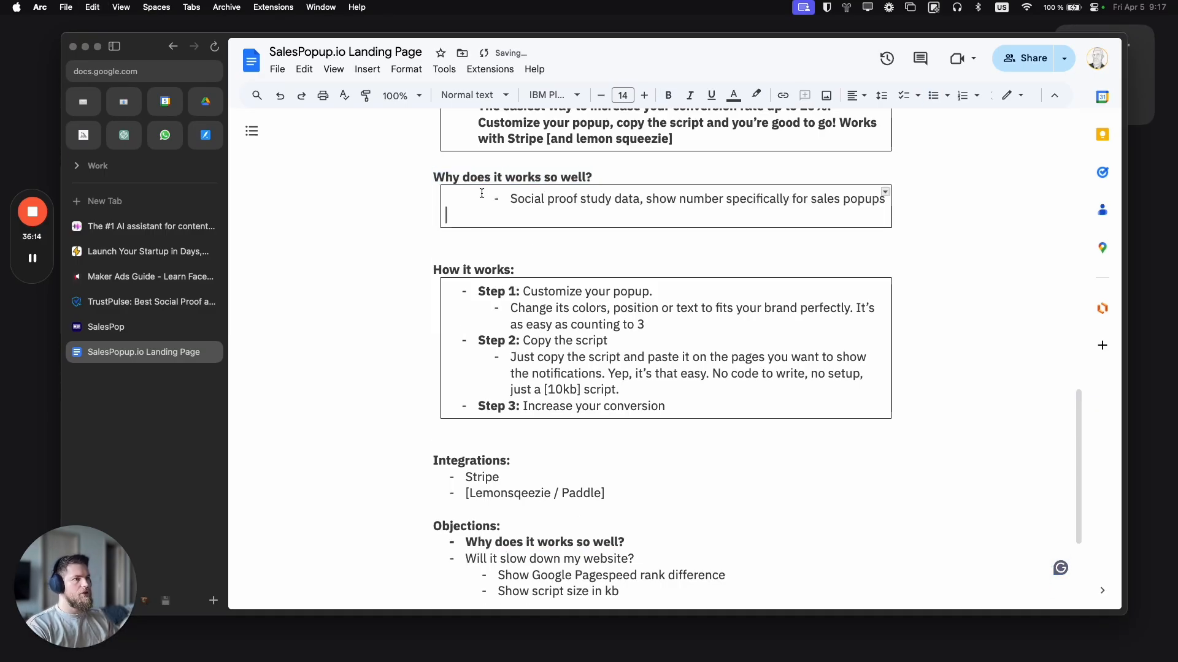
{"action": "left_click", "coordinate": [512, 199]}
{"action": "key", "text": "BackSpace"}
{"action": "key", "text": "BackSpace"}
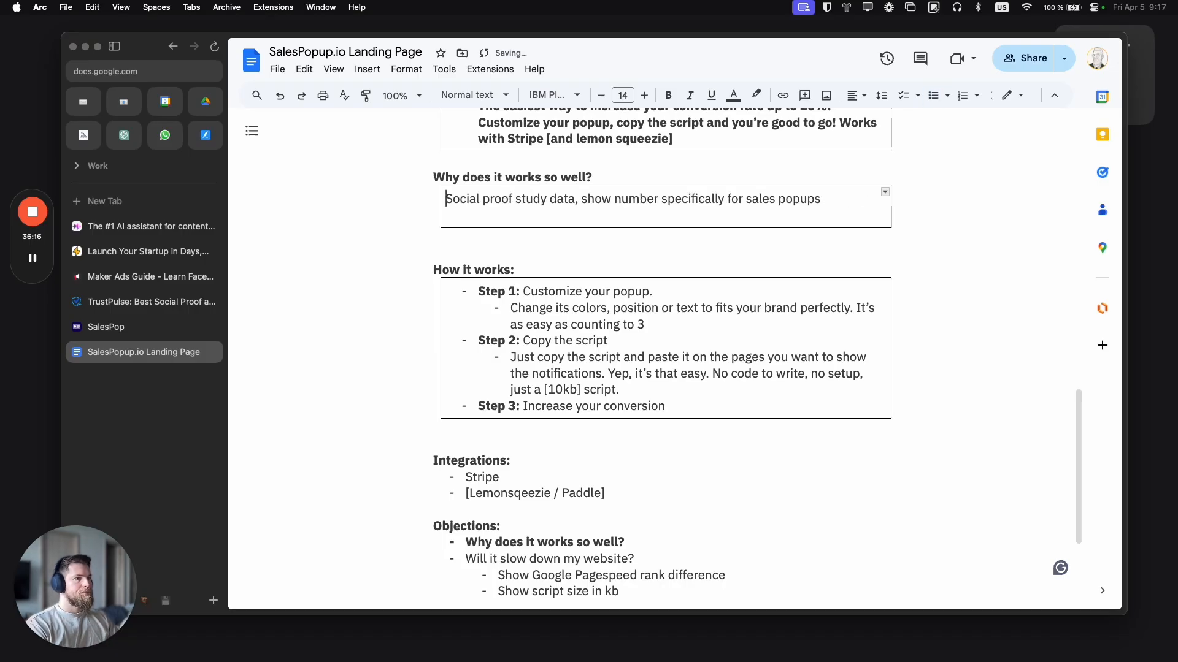
{"action": "key", "text": "Down"}
{"action": "key", "text": "BackSpace"}
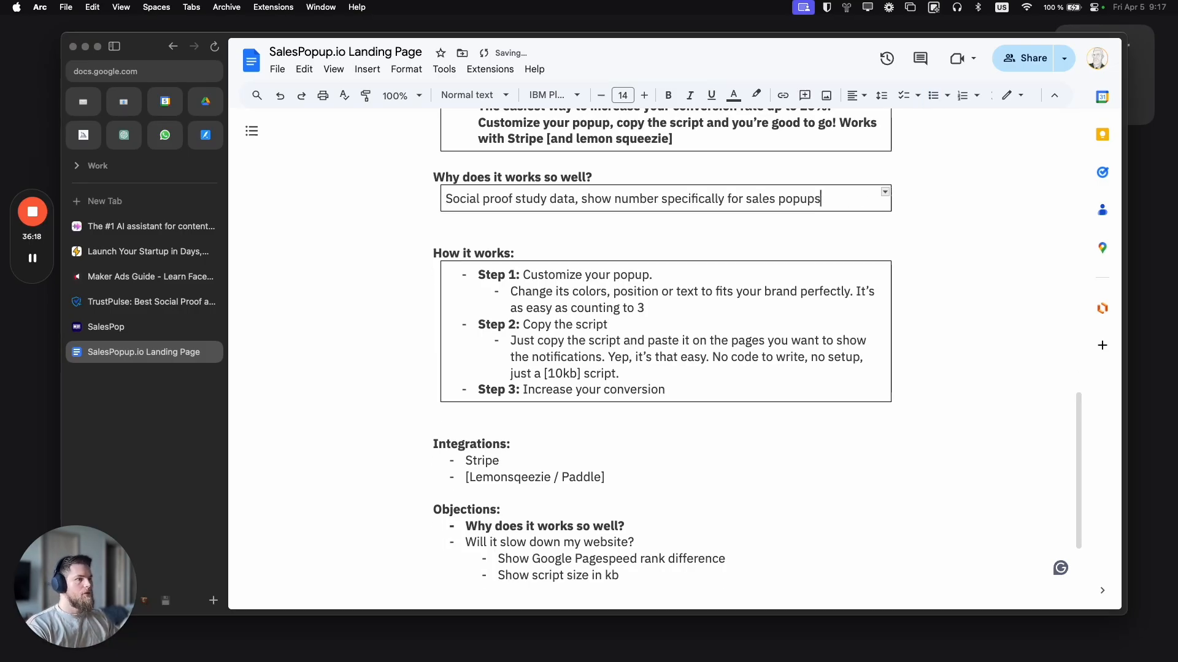
Step: Examine the comparison section below the Maker Ads Guide hero for structure ideas, and return to Step 3 in the document
{"action": "left_click", "coordinate": [558, 390]}
{"action": "left_click", "coordinate": [504, 419]}
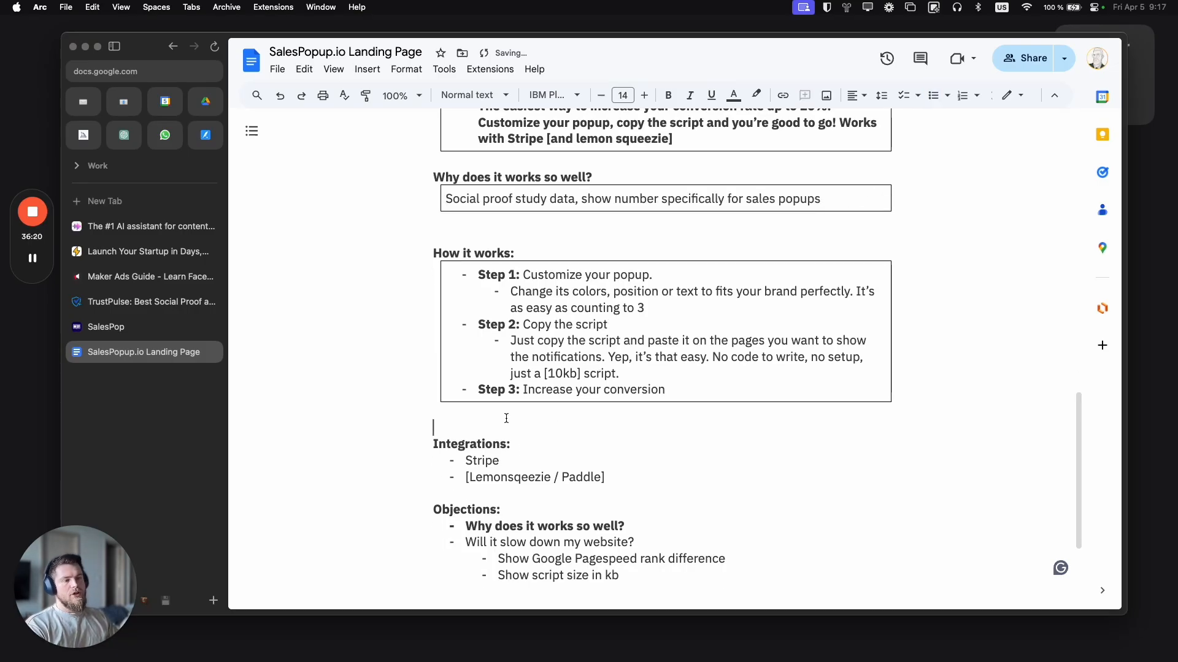
{"action": "left_click", "coordinate": [154, 272]}
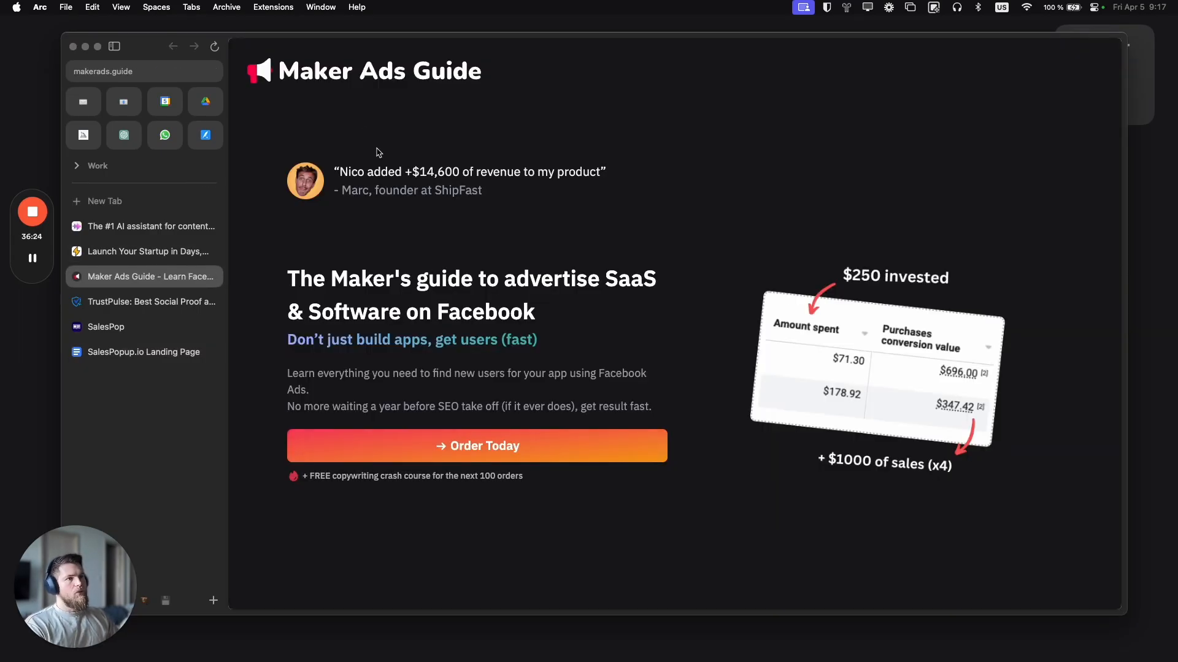
{"action": "scroll", "coordinate": [726, 520], "scroll_direction": "down", "scroll_amount": 5}
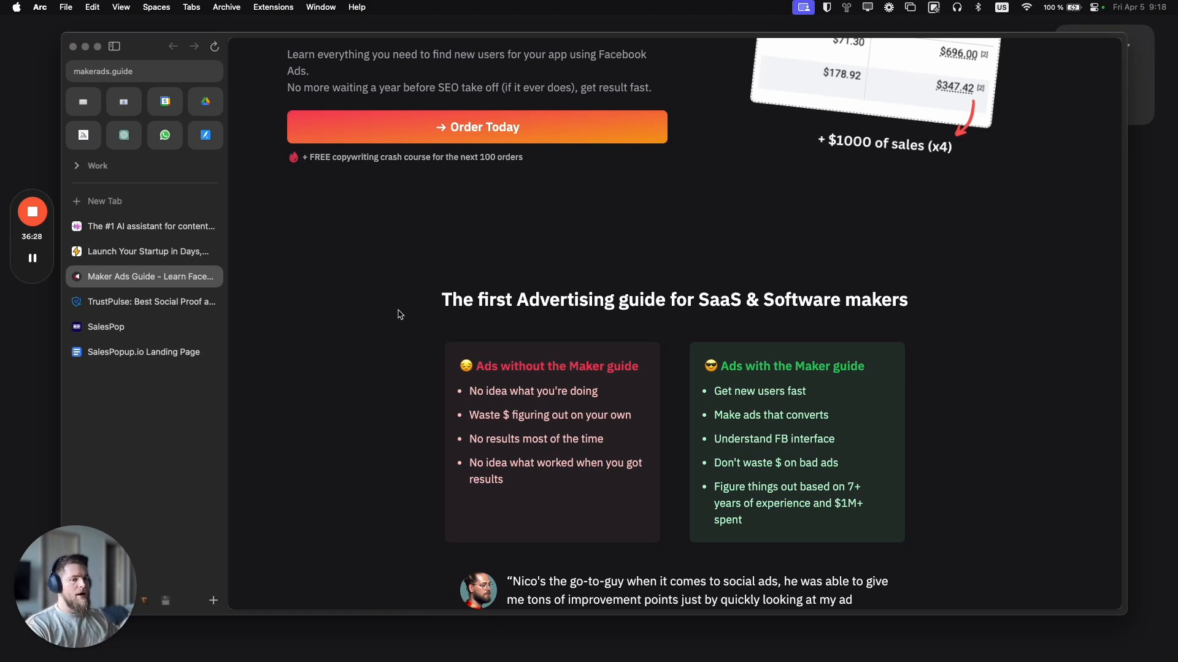
{"action": "left_click", "coordinate": [144, 352]}
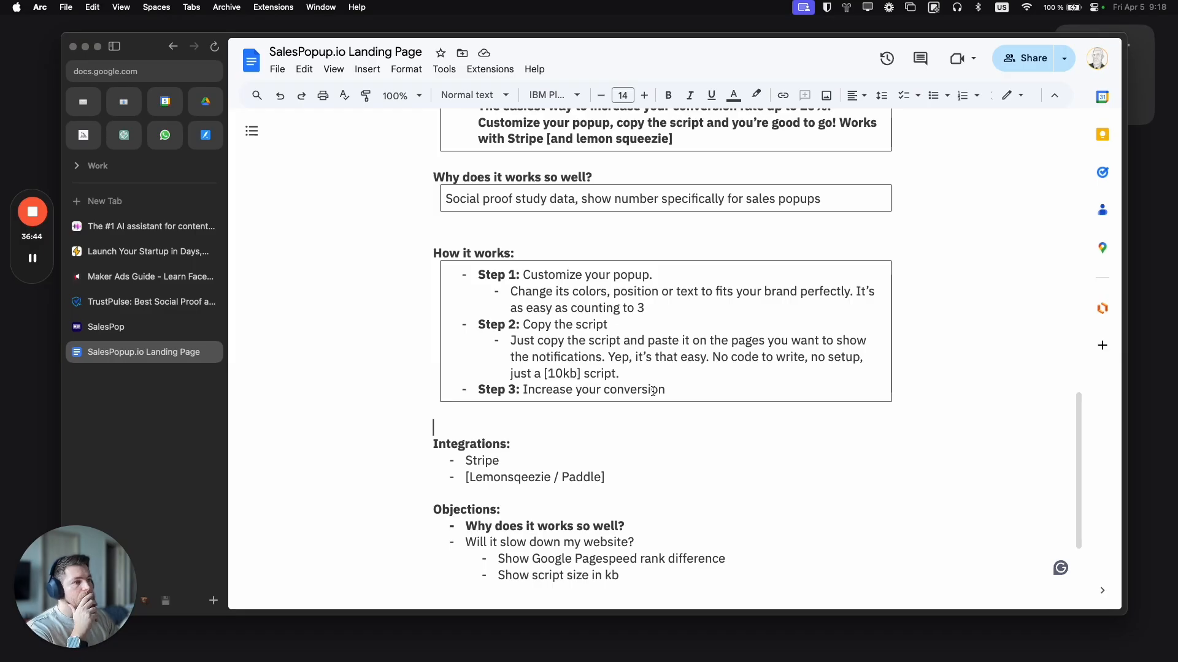
{"action": "left_click", "coordinate": [673, 396]}
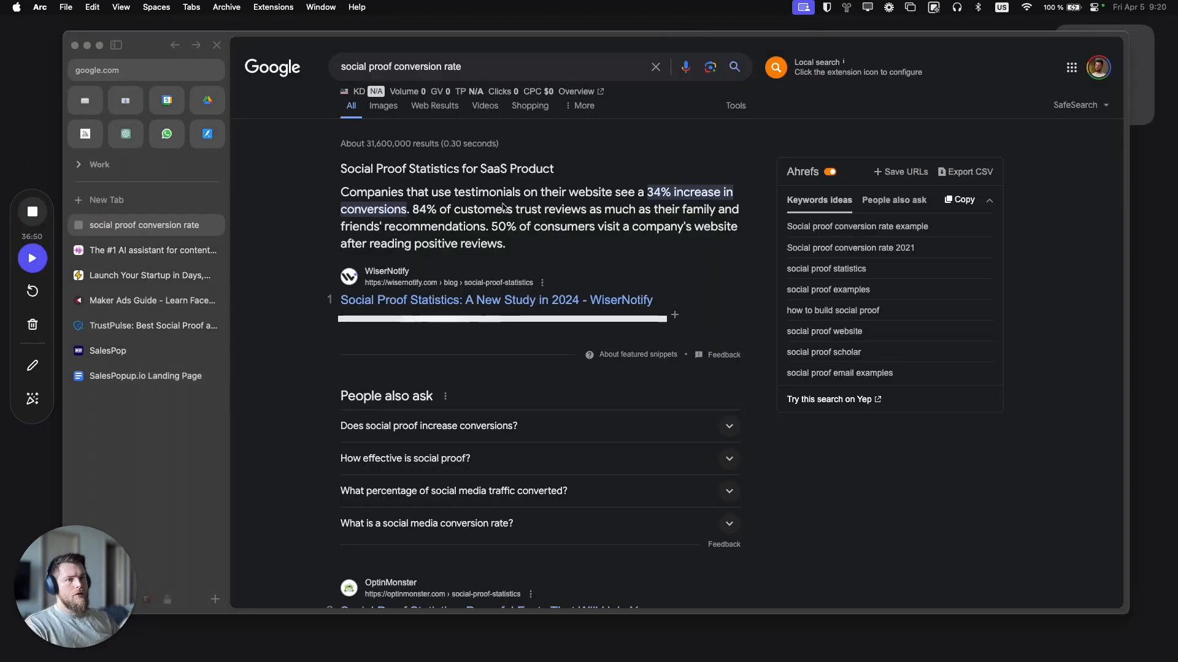
Step: Move the "Why does it works so well?" heading and its box in the landing page document directly below the How it works box
{"action": "left_click", "coordinate": [121, 375]}
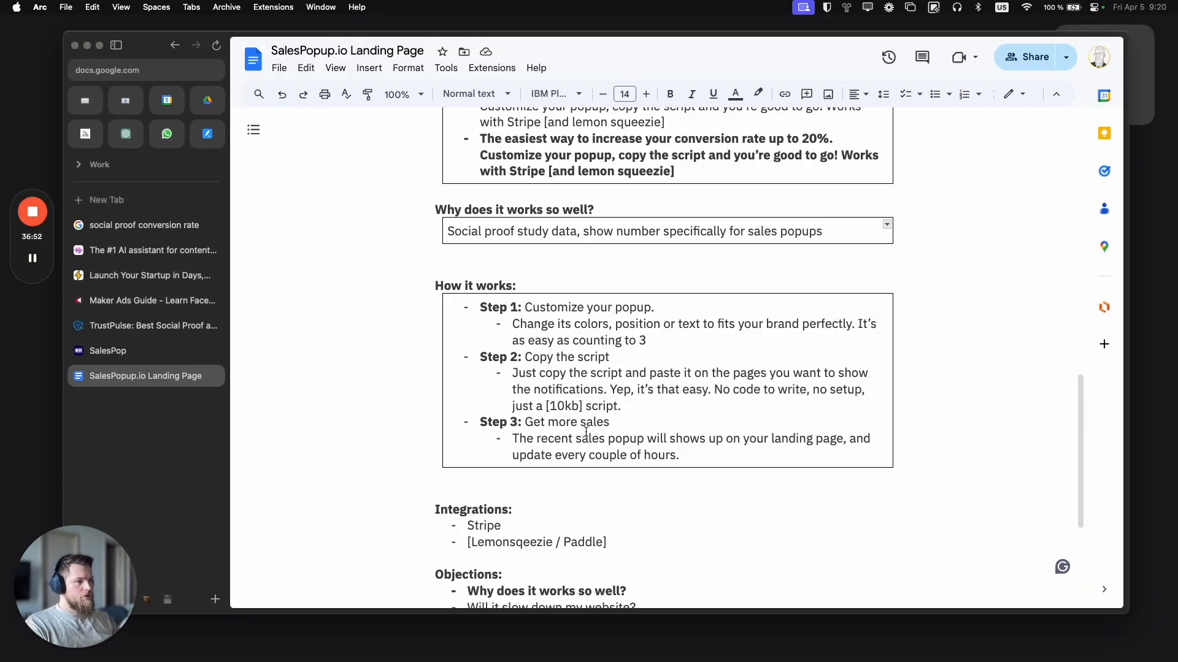
{"action": "left_click_drag", "start_coordinate": [524, 422], "coordinate": [610, 423]}
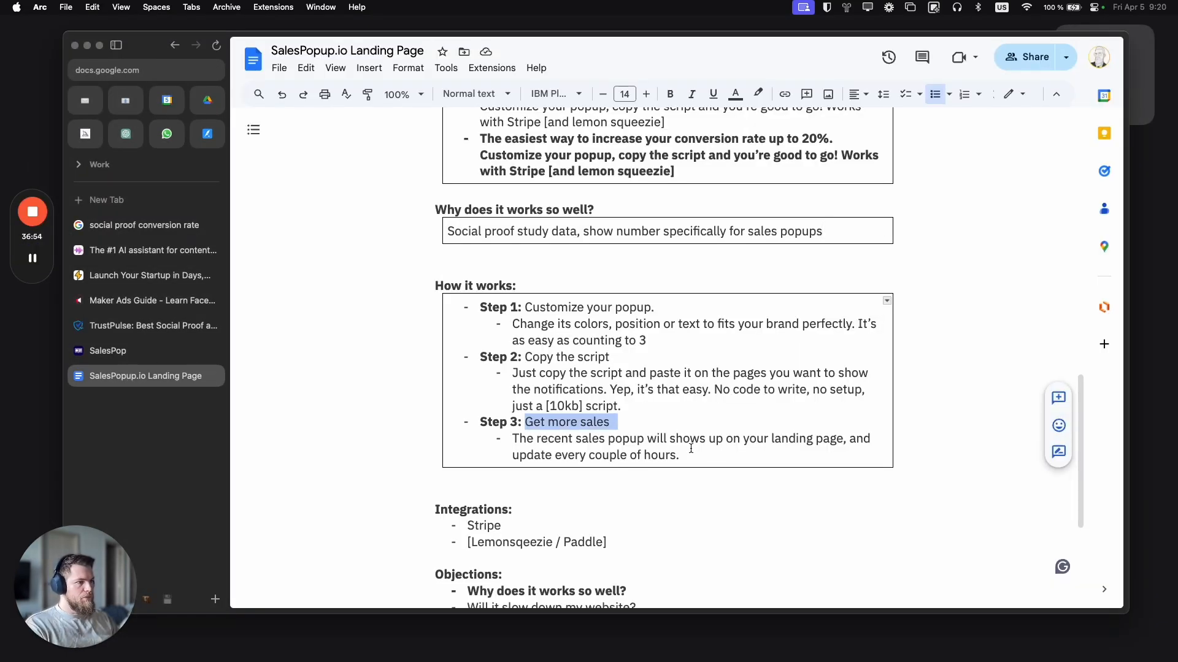
{"action": "left_click_drag", "start_coordinate": [680, 455], "coordinate": [510, 442]}
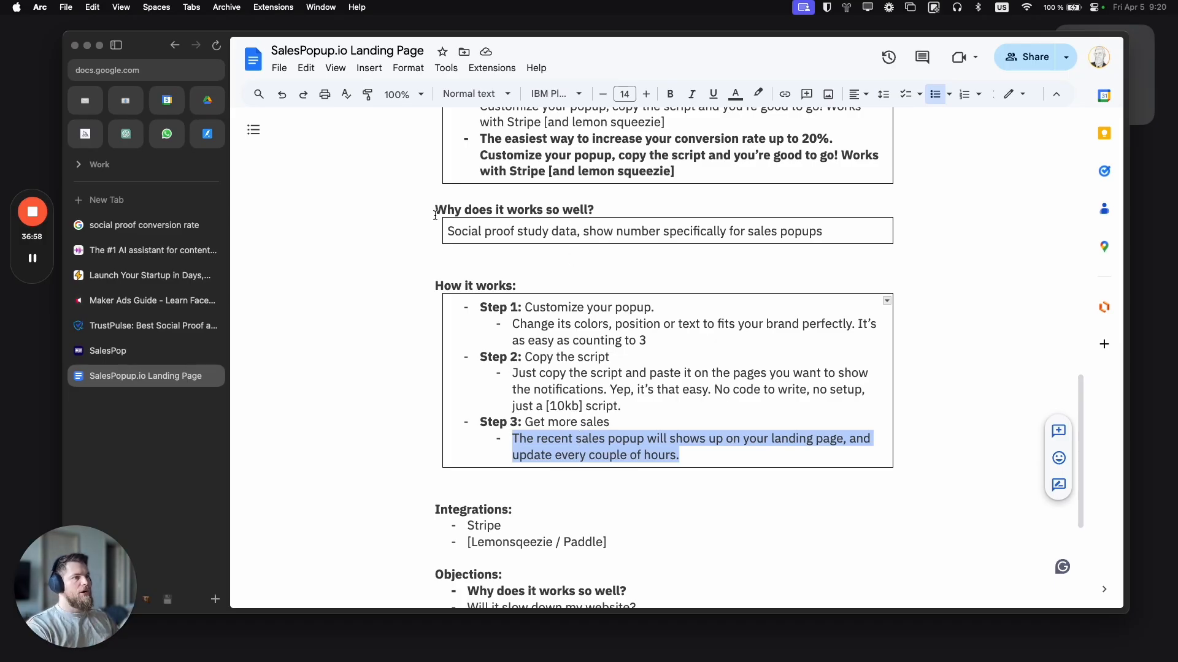
{"action": "left_click_drag", "start_coordinate": [435, 210], "coordinate": [658, 259]}
{"action": "key", "text": "super+x"}
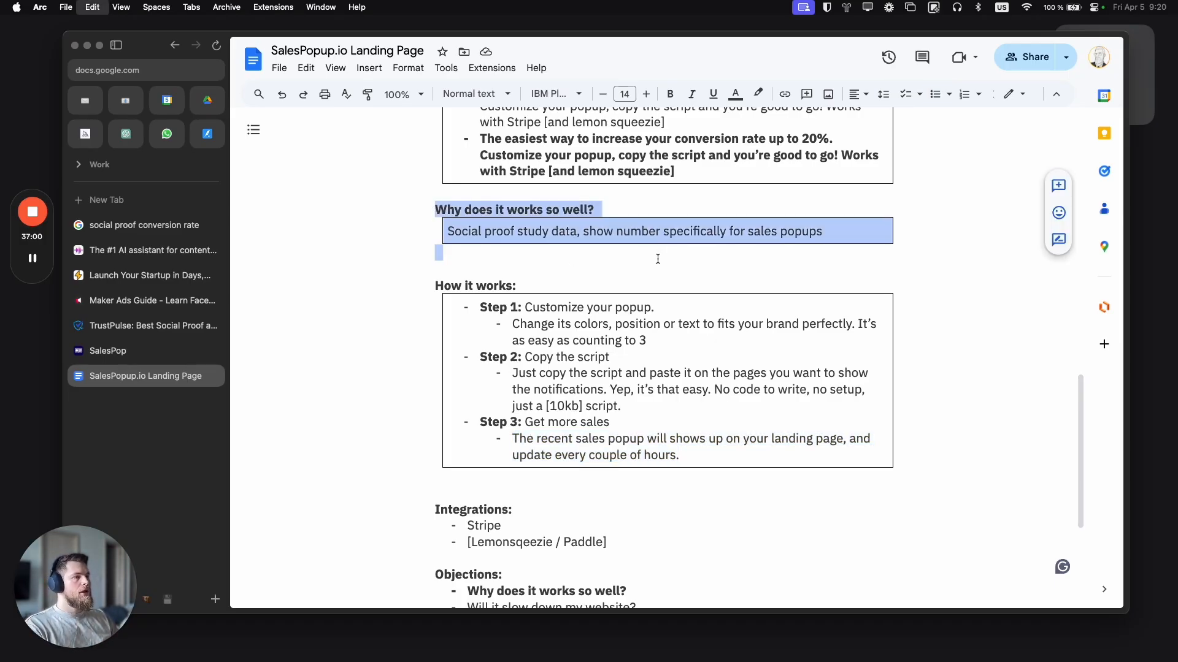
{"action": "left_click", "coordinate": [493, 414]}
{"action": "key", "text": "super+v"}
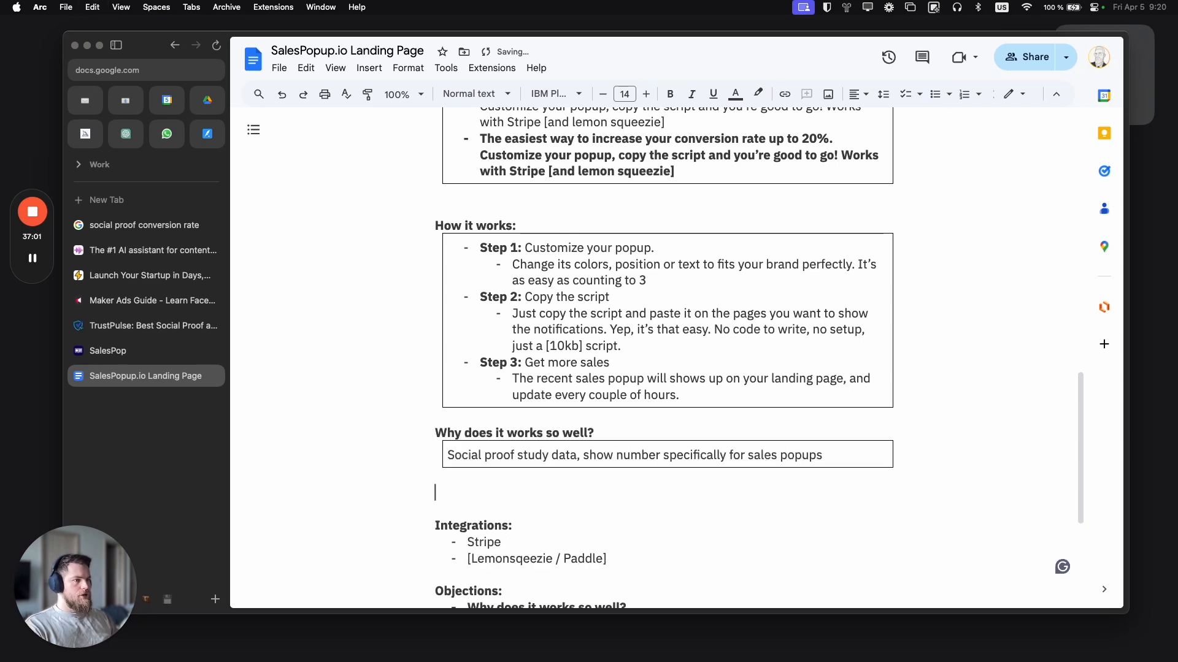
{"action": "left_click", "coordinate": [510, 457]}
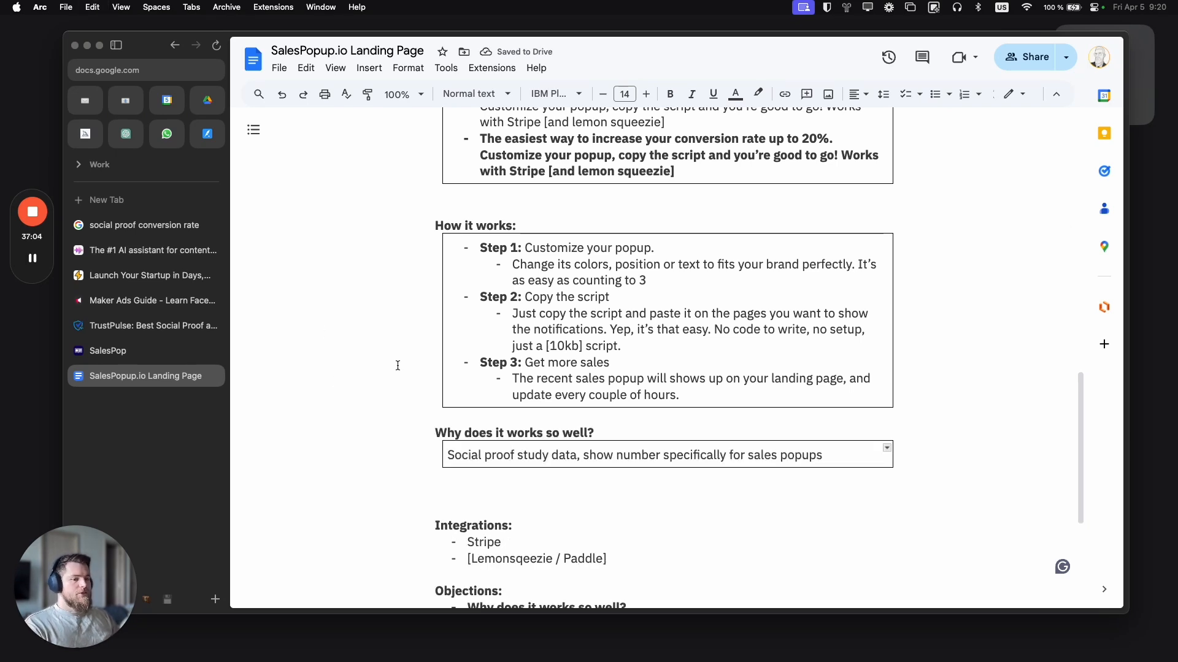
Step: Open the WiserNotify social proof statistics article from the Google results and search it for "34%"
{"action": "left_click", "coordinate": [144, 225]}
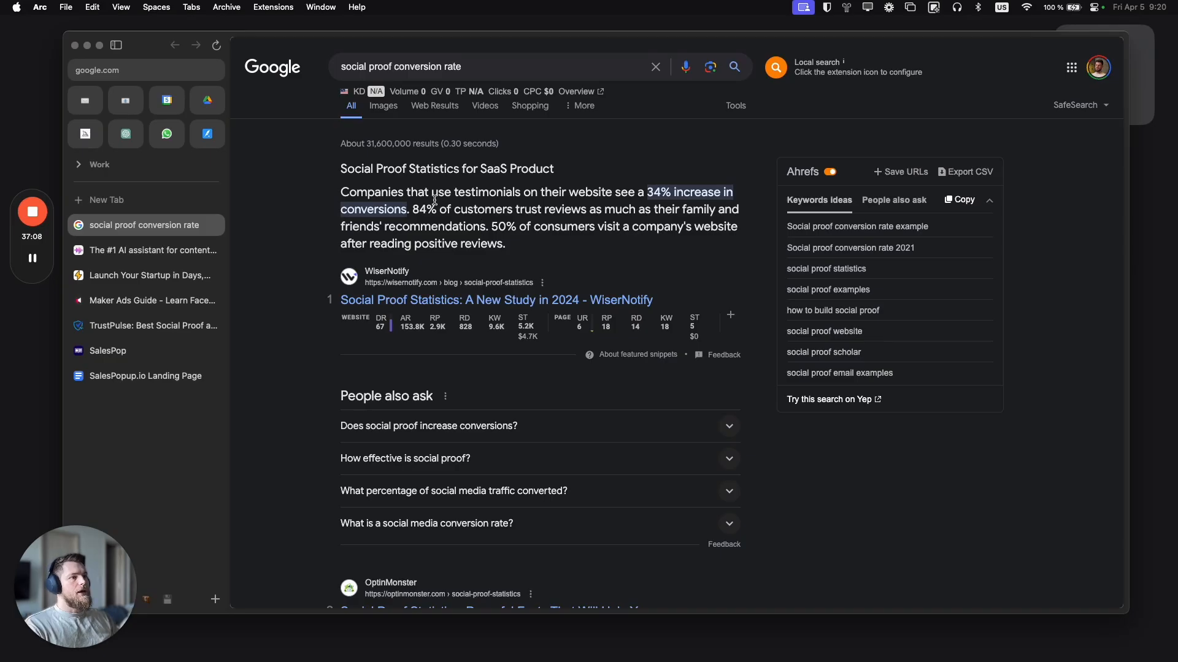
{"action": "left_click_drag", "start_coordinate": [475, 195], "coordinate": [628, 195]}
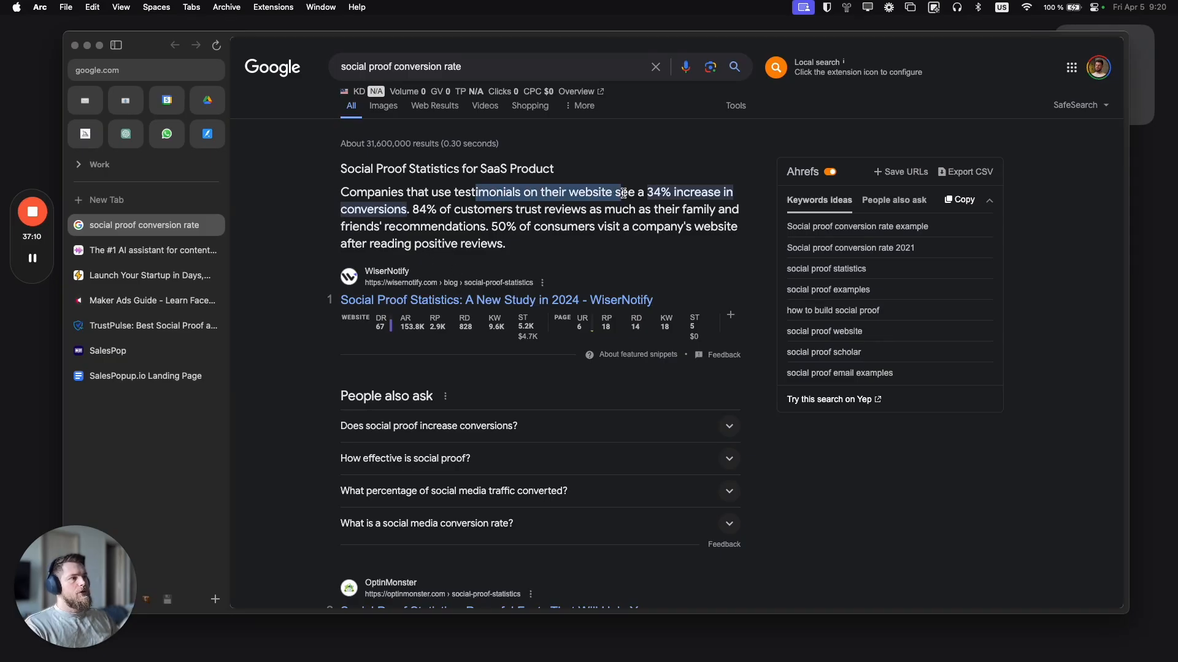
{"action": "left_click", "coordinate": [601, 219]}
{"action": "left_click", "coordinate": [540, 300], "text": "super"}
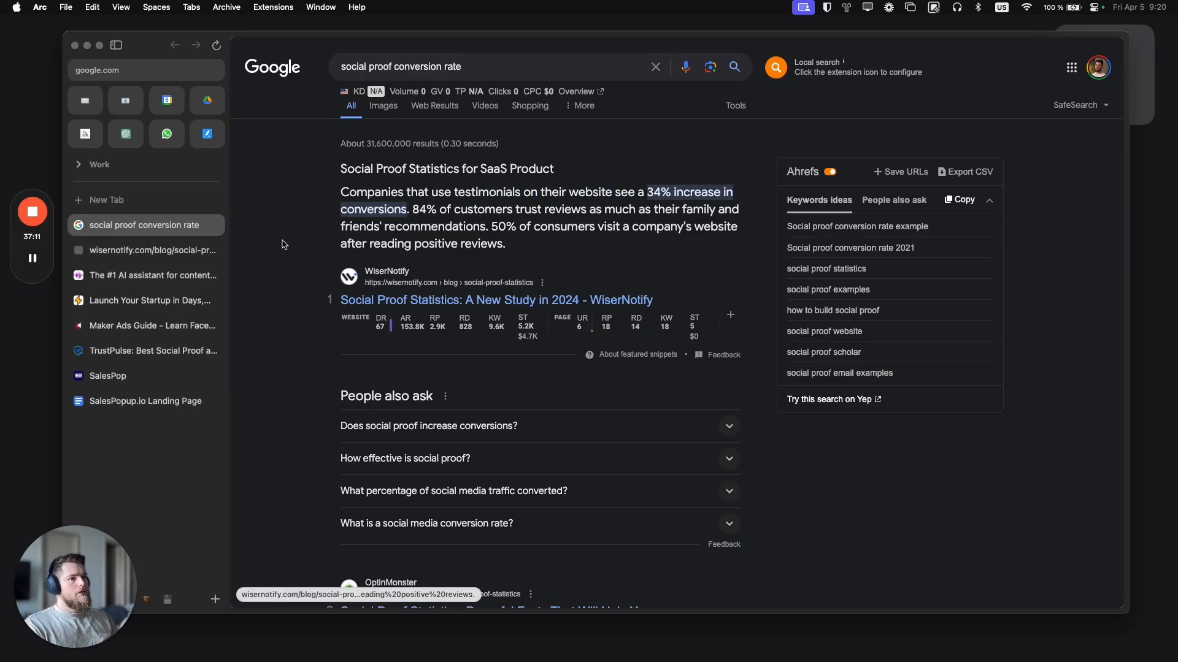
{"action": "left_click", "coordinate": [153, 251]}
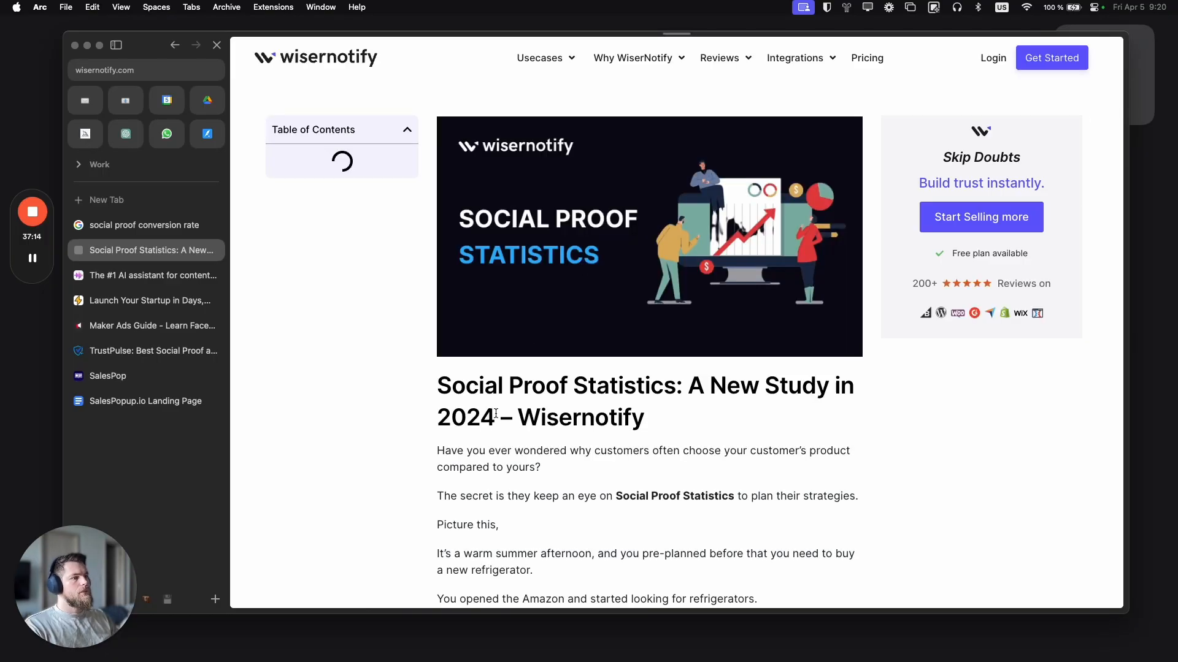
{"action": "scroll", "coordinate": [589, 331], "scroll_direction": "down", "scroll_amount": 2}
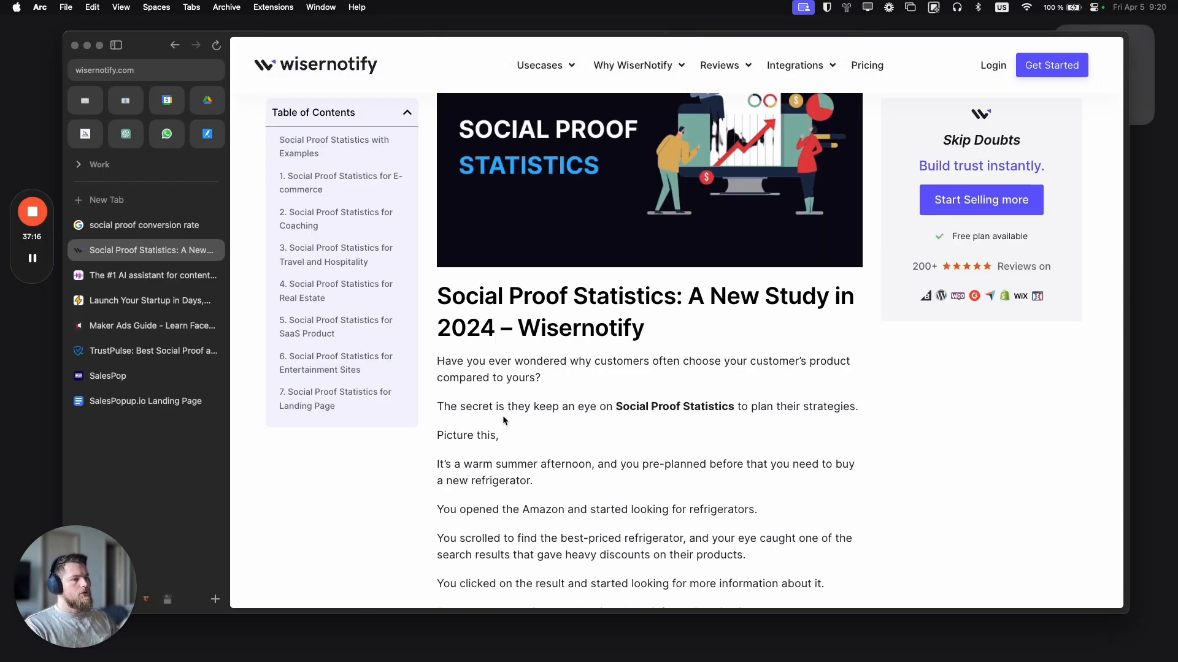
{"action": "scroll", "coordinate": [502, 414], "scroll_direction": "down", "scroll_amount": 5}
{"action": "key", "text": "super+f"}
{"action": "type", "text": "34"}
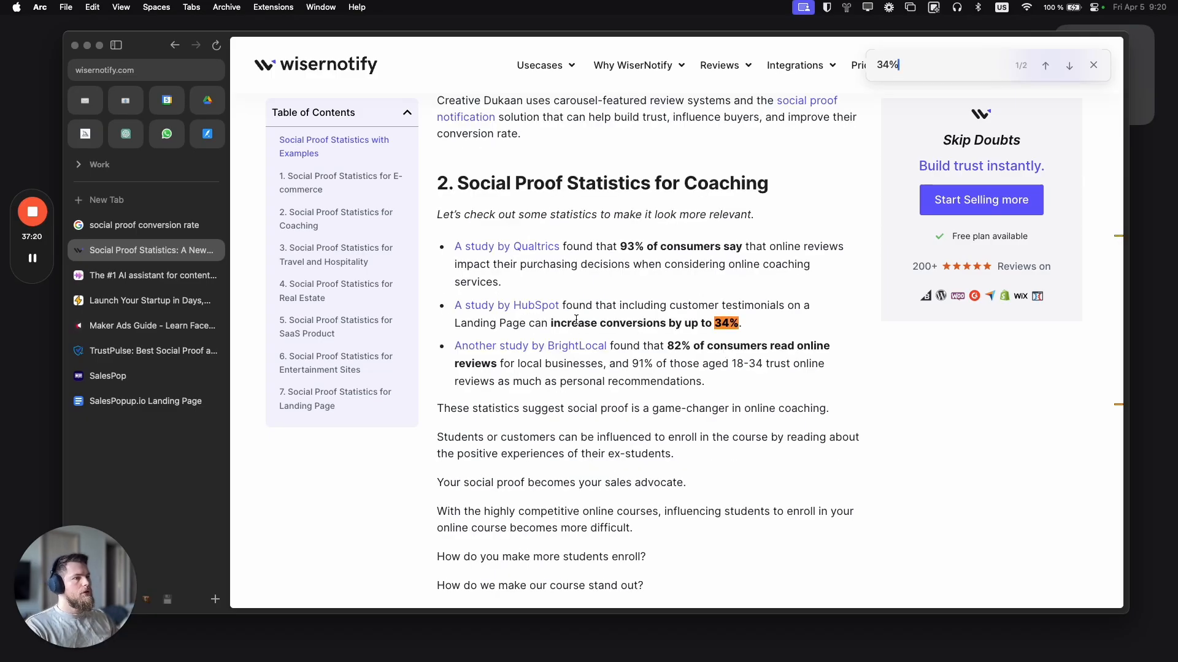
Step: Examine the Qualtrics and HubSpot study bullets under Social Proof Statistics for Coaching for usable conversion evidence
{"action": "triple_click", "coordinate": [564, 305]}
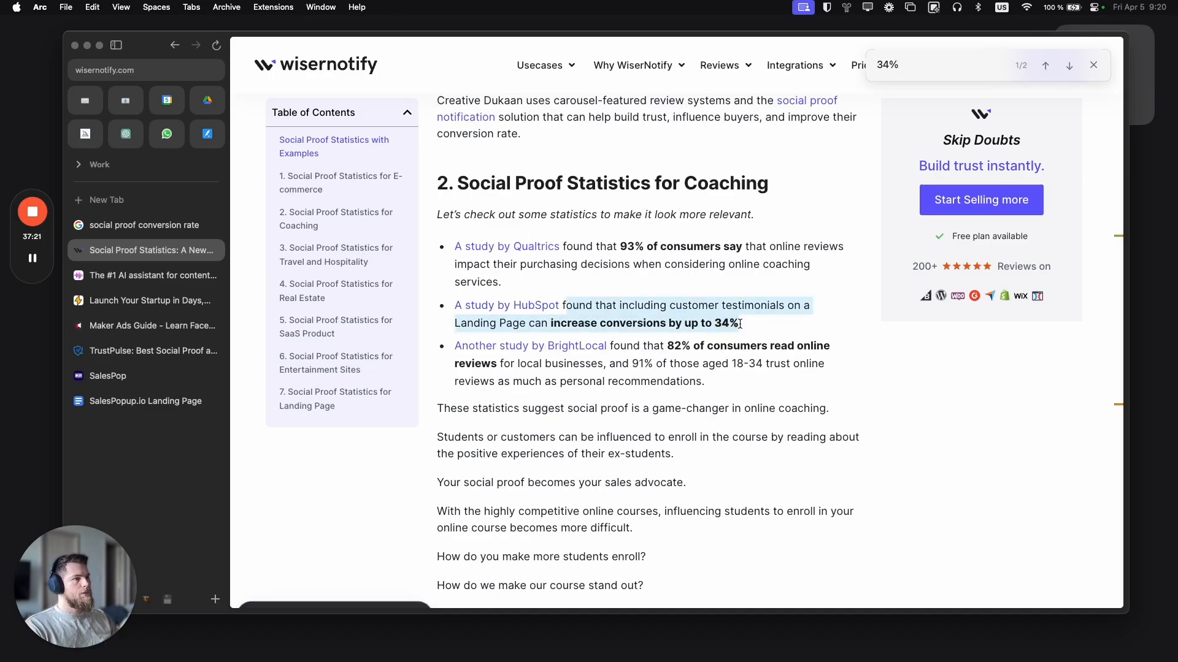
{"action": "left_click", "coordinate": [636, 252]}
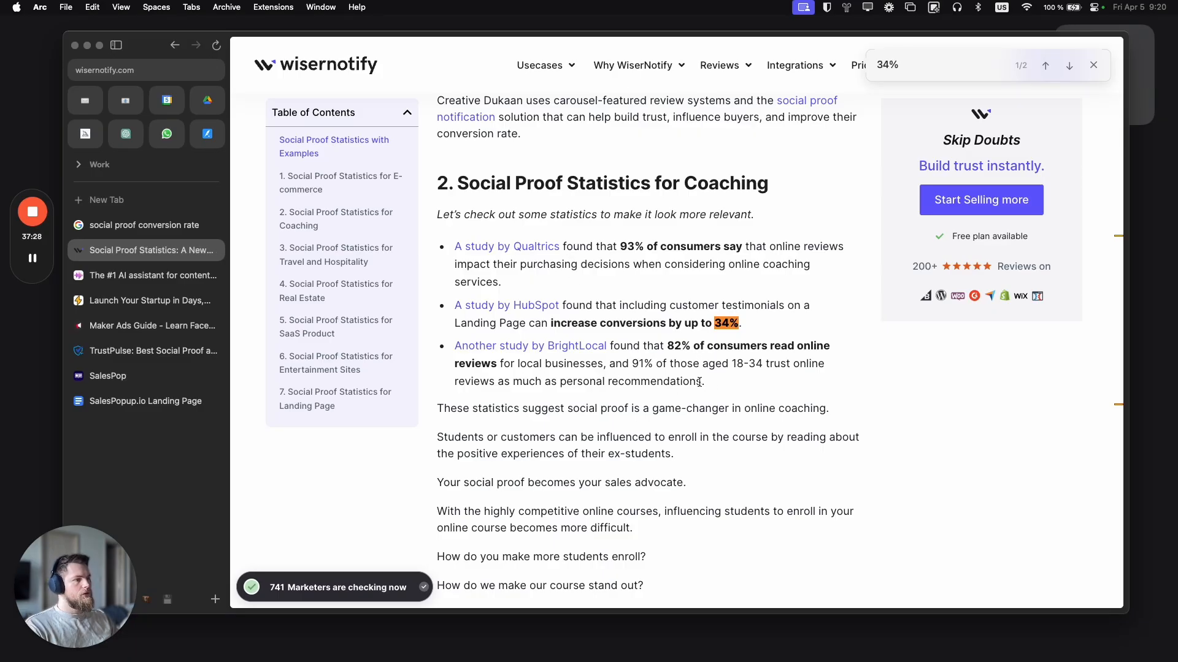
{"action": "triple_click", "coordinate": [583, 314]}
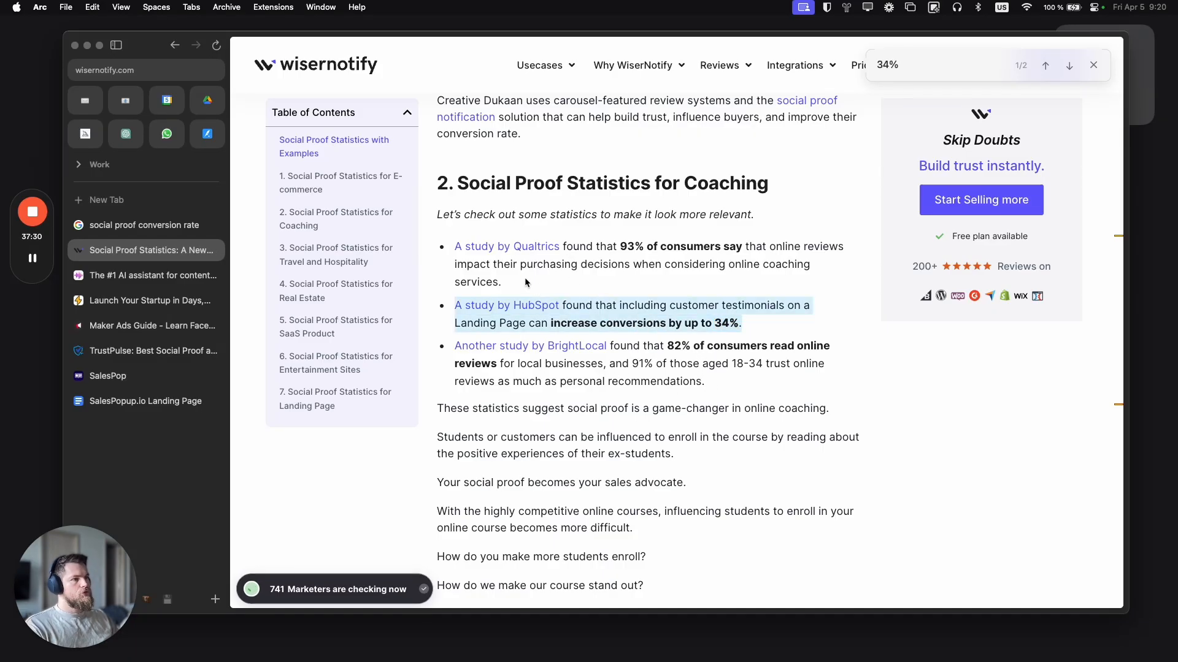
{"action": "left_click", "coordinate": [772, 261]}
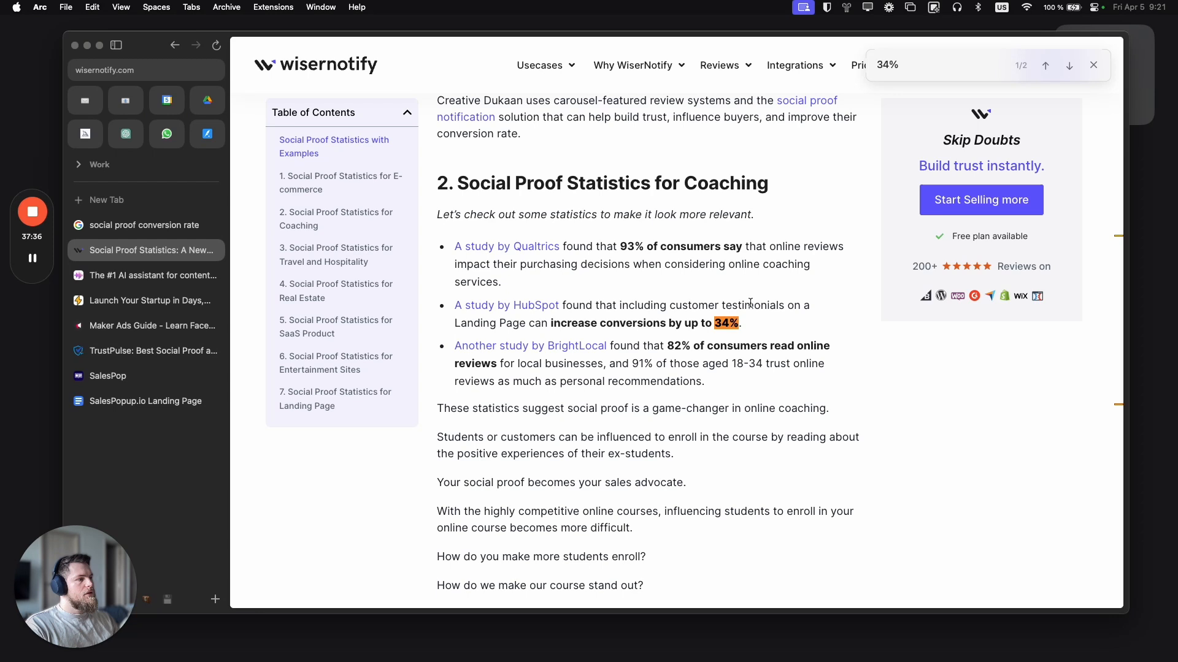
{"action": "left_click_drag", "start_coordinate": [738, 321], "coordinate": [605, 334]}
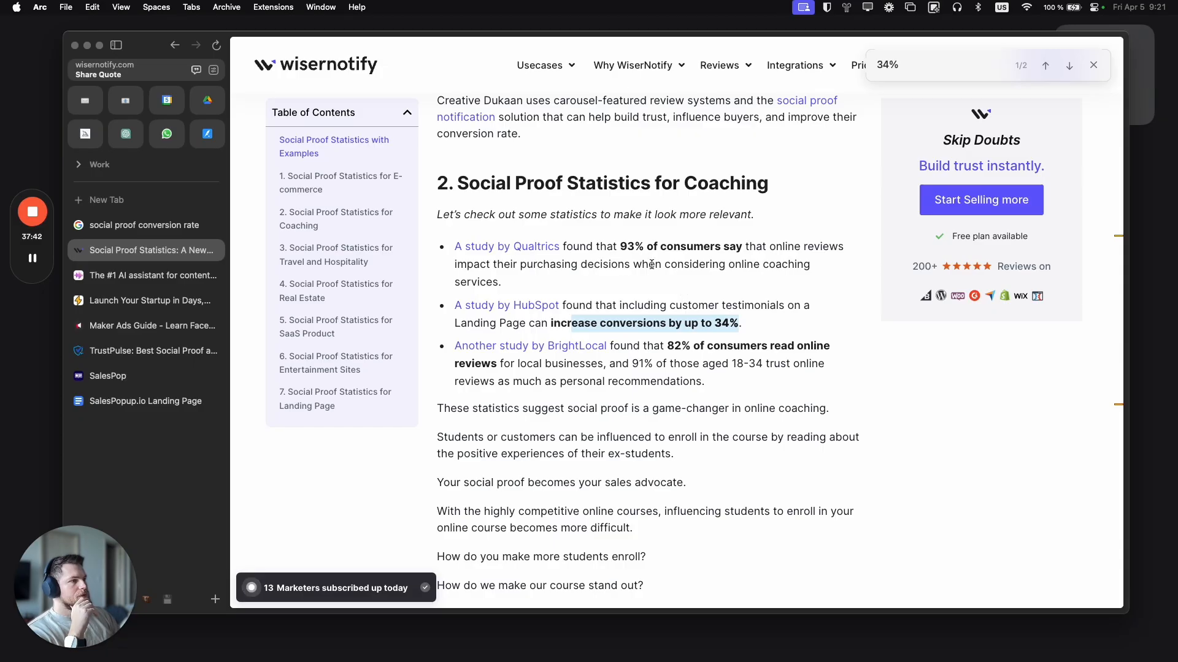
{"action": "left_click", "coordinate": [621, 247]}
{"action": "left_click_drag", "start_coordinate": [621, 247], "coordinate": [581, 263]}
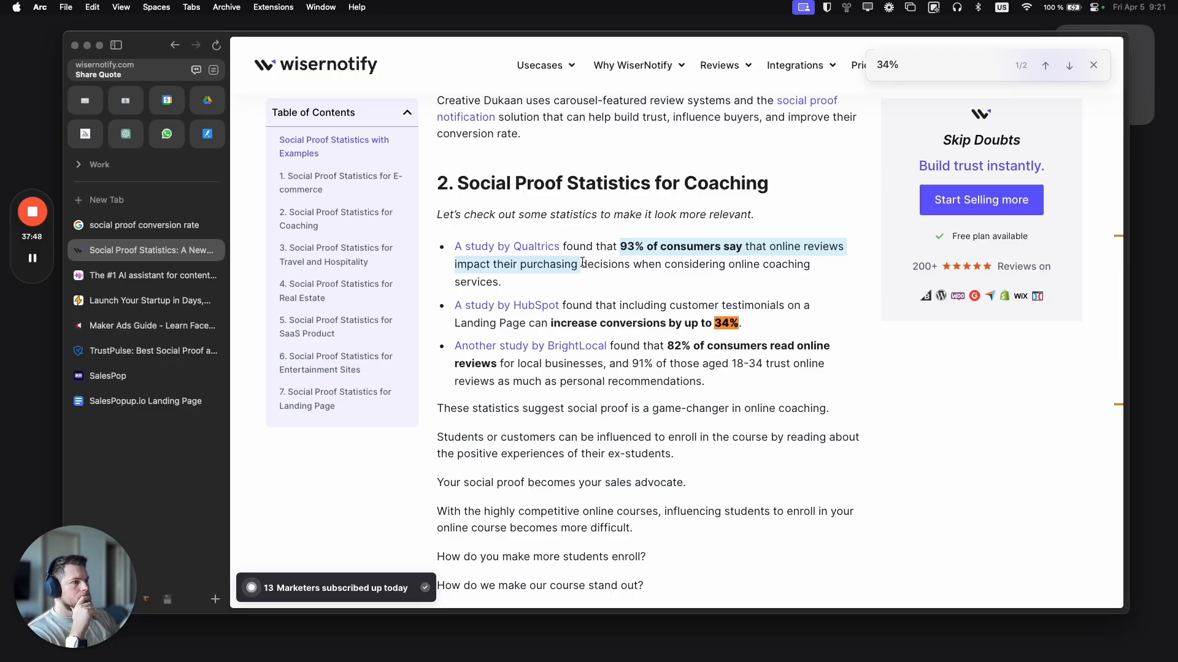
{"action": "left_click_drag", "start_coordinate": [583, 262], "coordinate": [790, 262]}
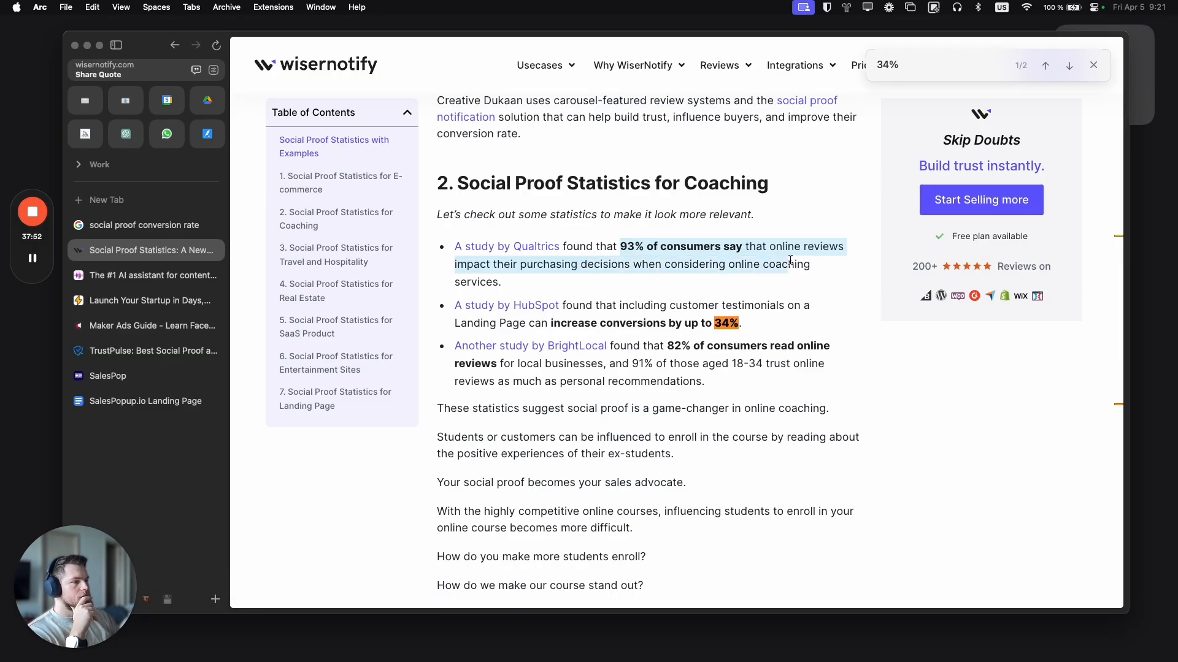
{"action": "left_click", "coordinate": [553, 325]}
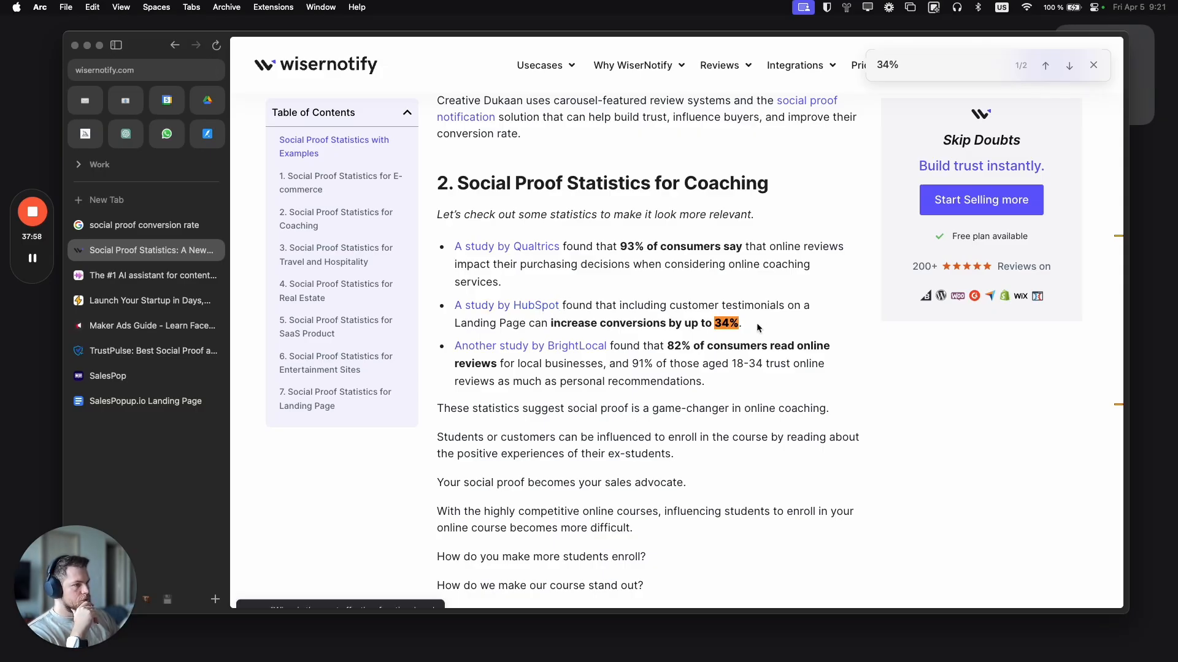
{"action": "left_click_drag", "start_coordinate": [760, 322], "coordinate": [455, 306]}
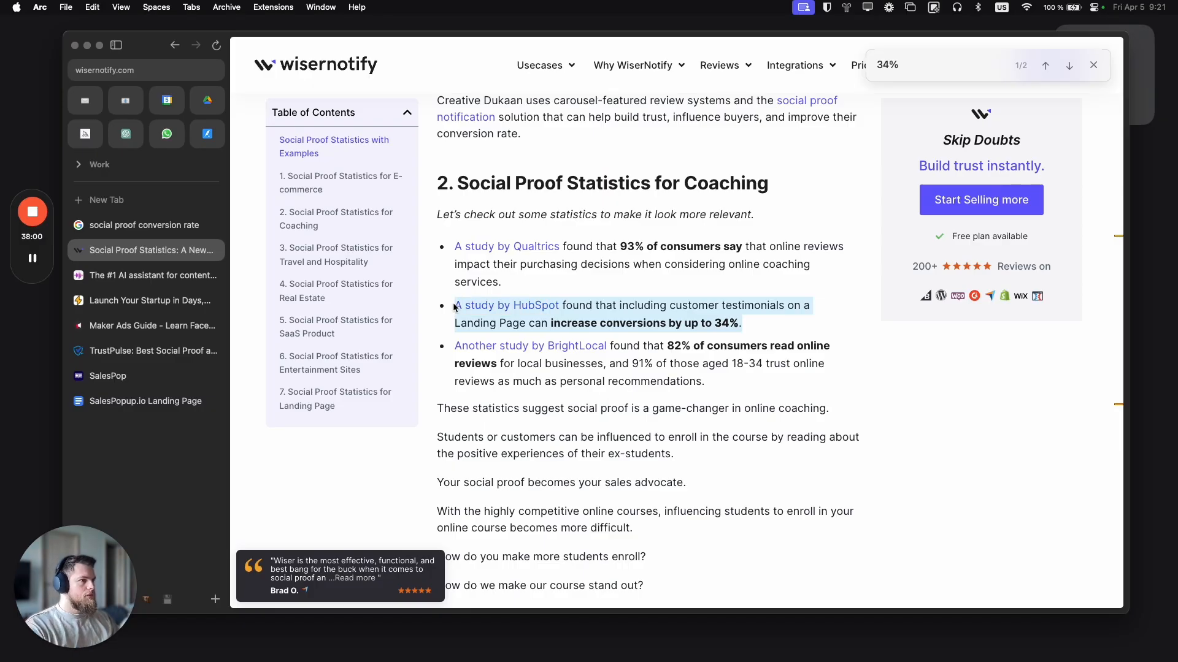
Step: Open the linked HubSpot study behind the testimonial claim and search that article for "34%"
{"action": "left_click", "coordinate": [523, 318]}
{"action": "left_click", "coordinate": [540, 304]}
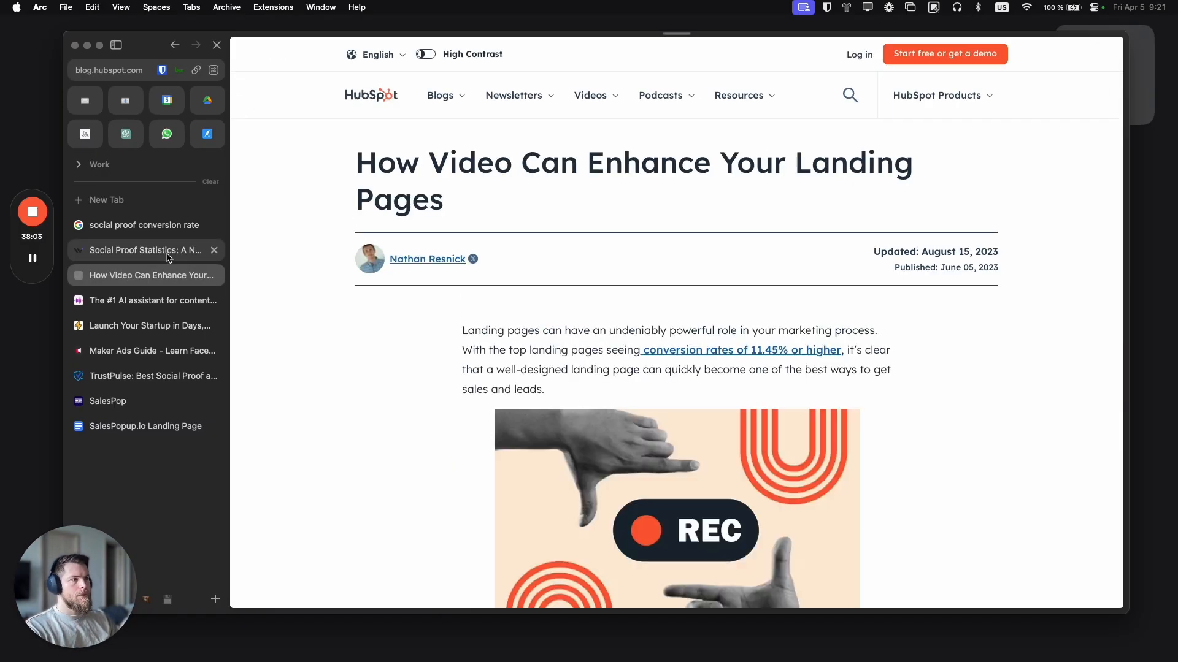
{"action": "scroll", "coordinate": [414, 423], "scroll_direction": "down", "scroll_amount": 5}
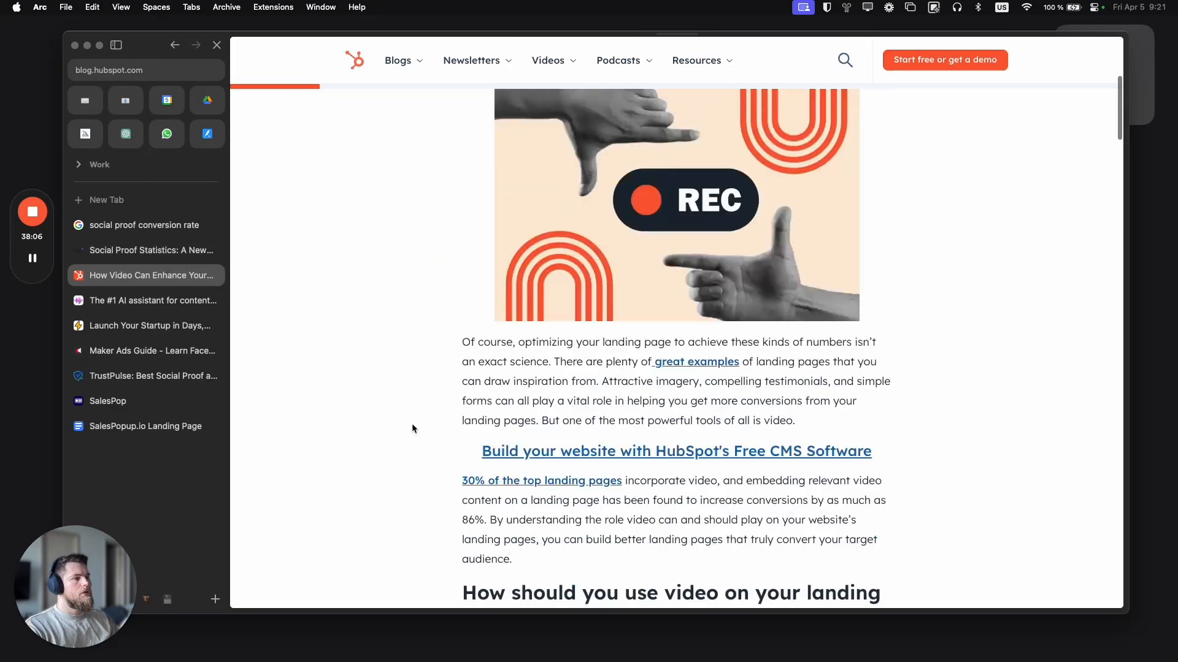
{"action": "key", "text": "super+f"}
{"action": "type", "text": "34%"}
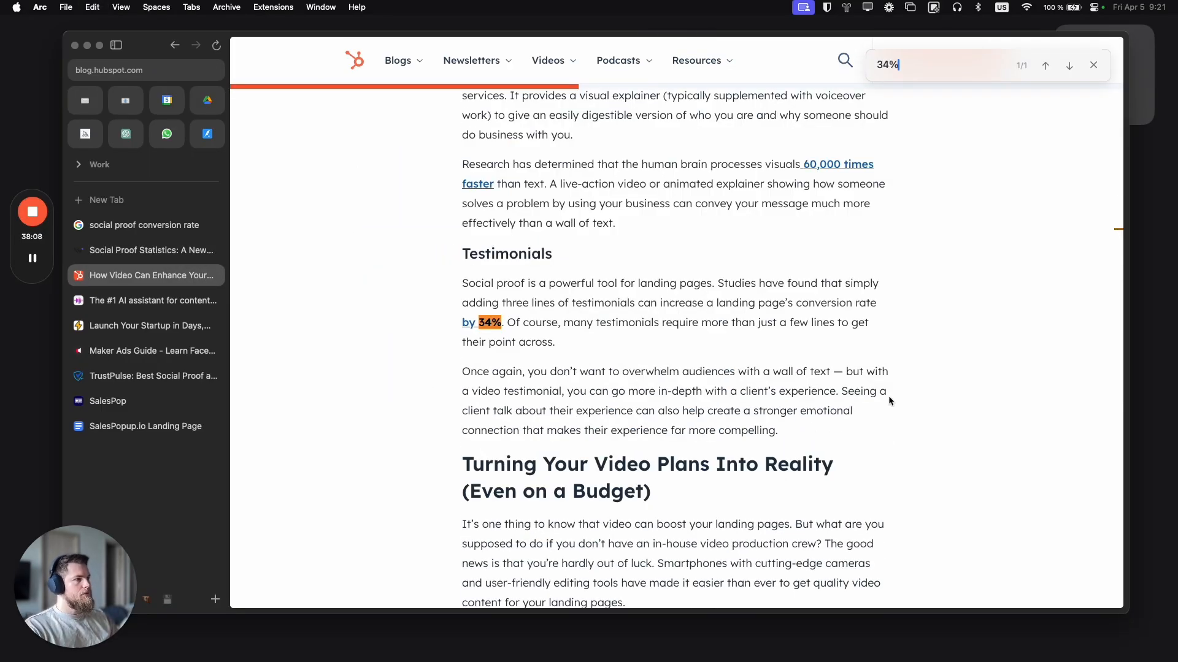
Step: Follow the HubSpot article's source link for the 34% claim to the Boast article and find the same figure there
{"action": "left_click", "coordinate": [488, 323]}
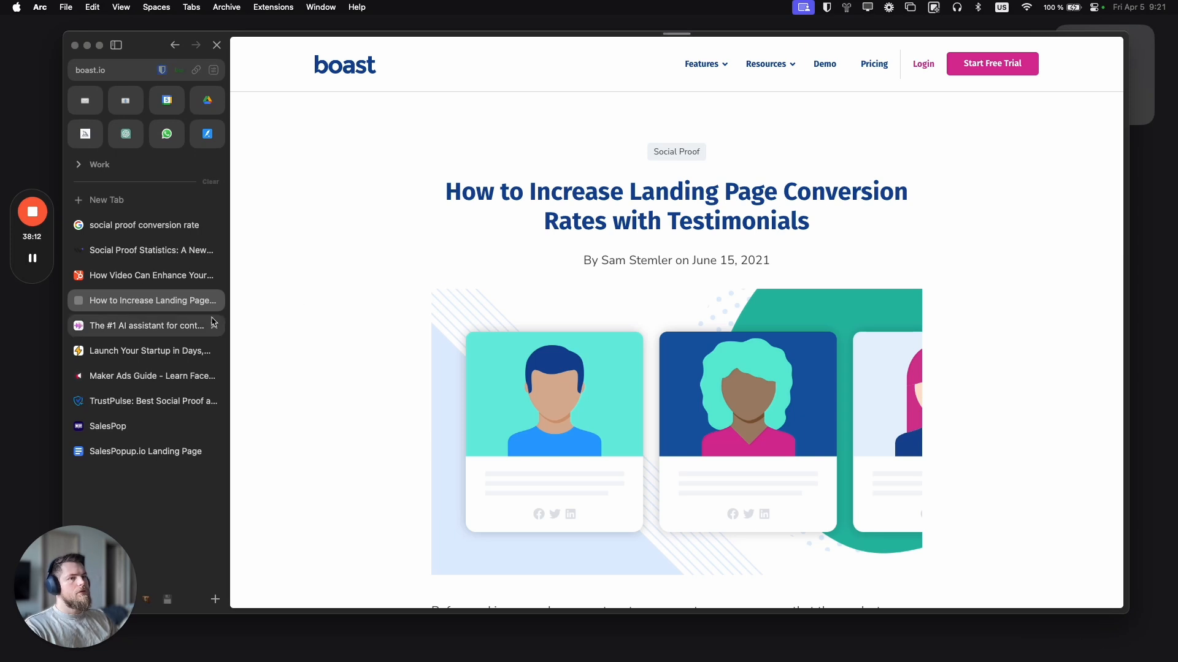
{"action": "left_click", "coordinate": [184, 275]}
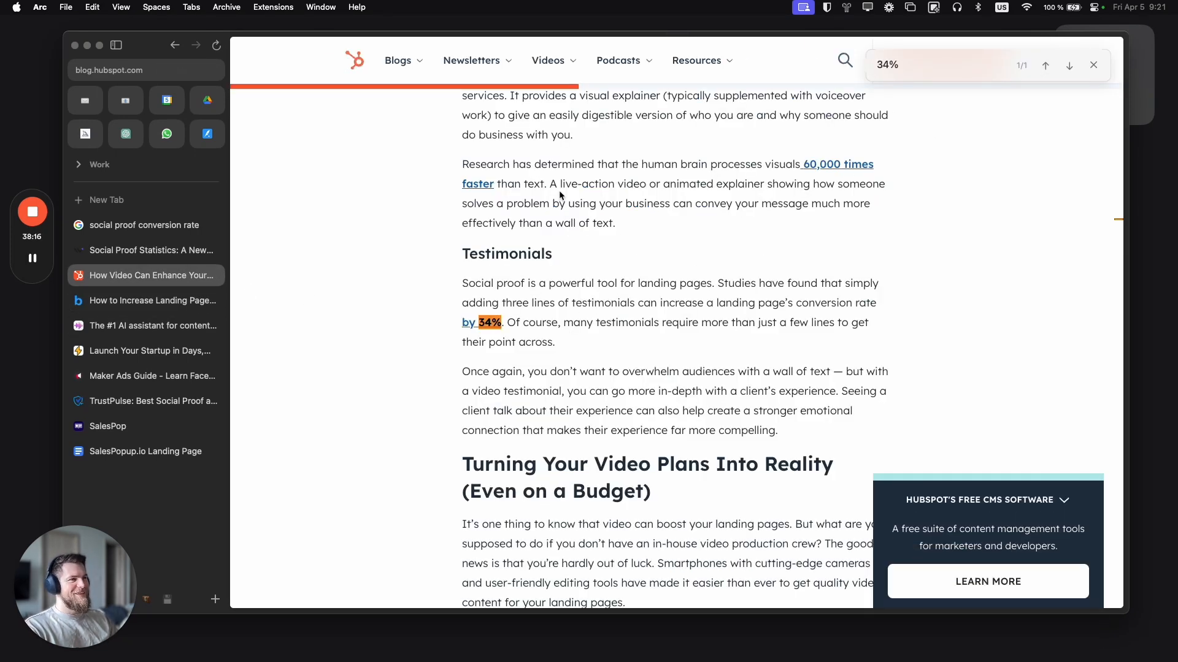
{"action": "left_click", "coordinate": [147, 300]}
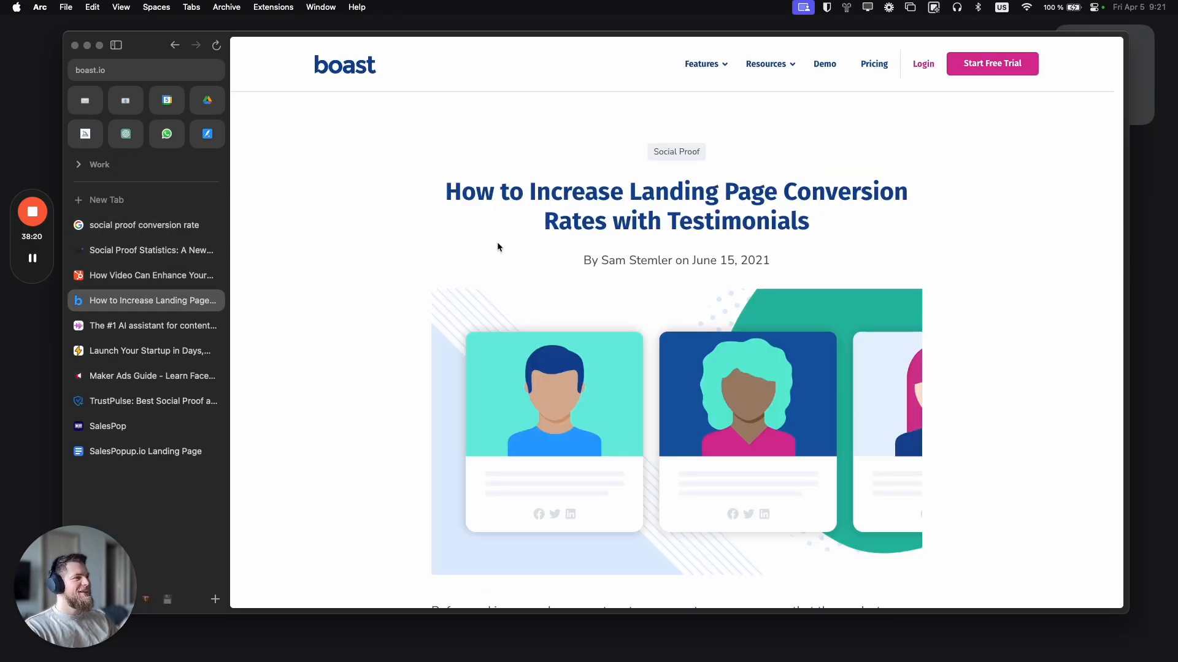
{"action": "scroll", "coordinate": [497, 246], "scroll_direction": "down", "scroll_amount": 6}
{"action": "key", "text": "super+f"}
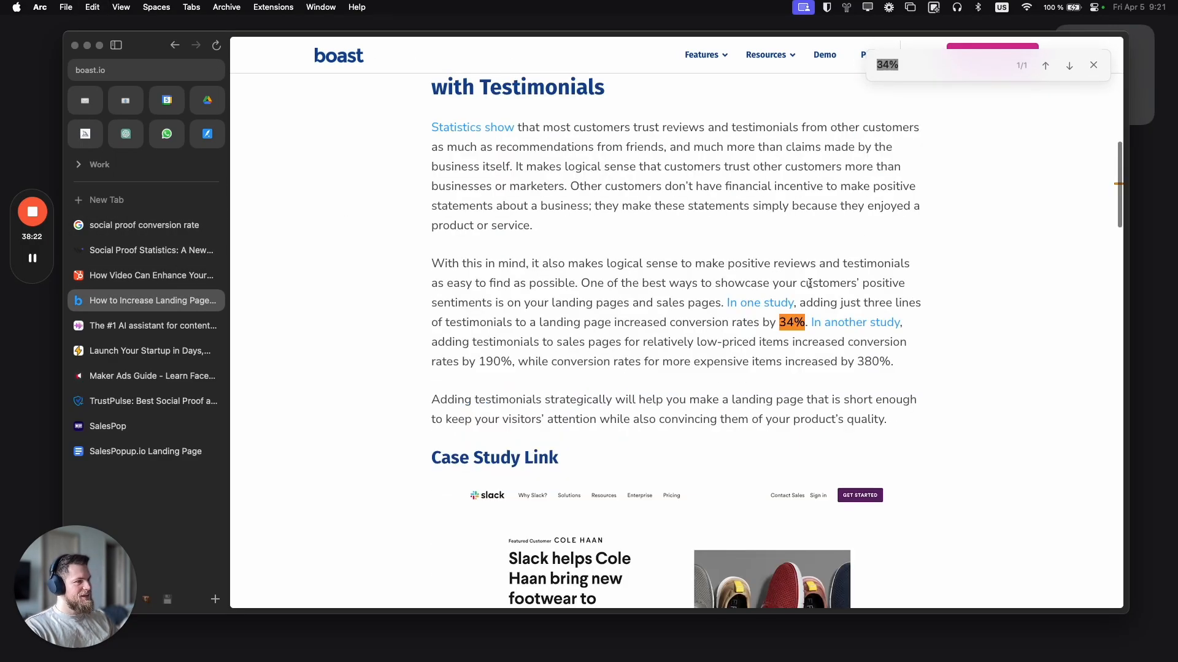
Step: Open the original study cited by Boast, check its 34% mentions, and close it after returning to the HubSpot article
{"action": "left_click", "coordinate": [772, 304]}
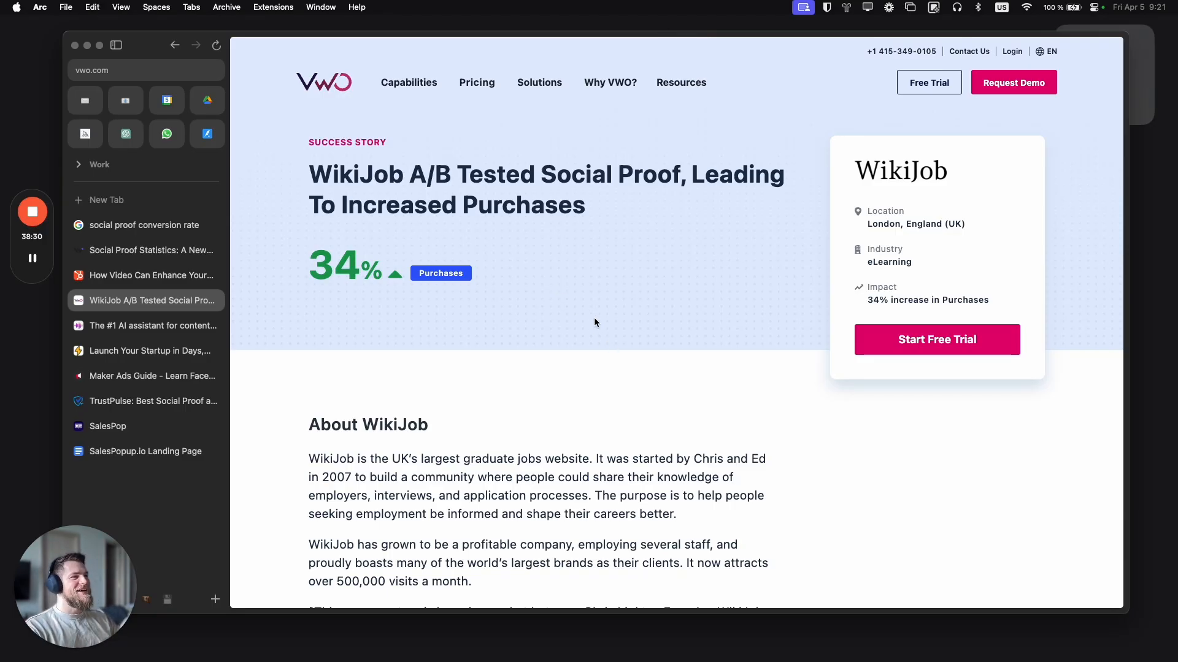
{"action": "key", "text": "super+f"}
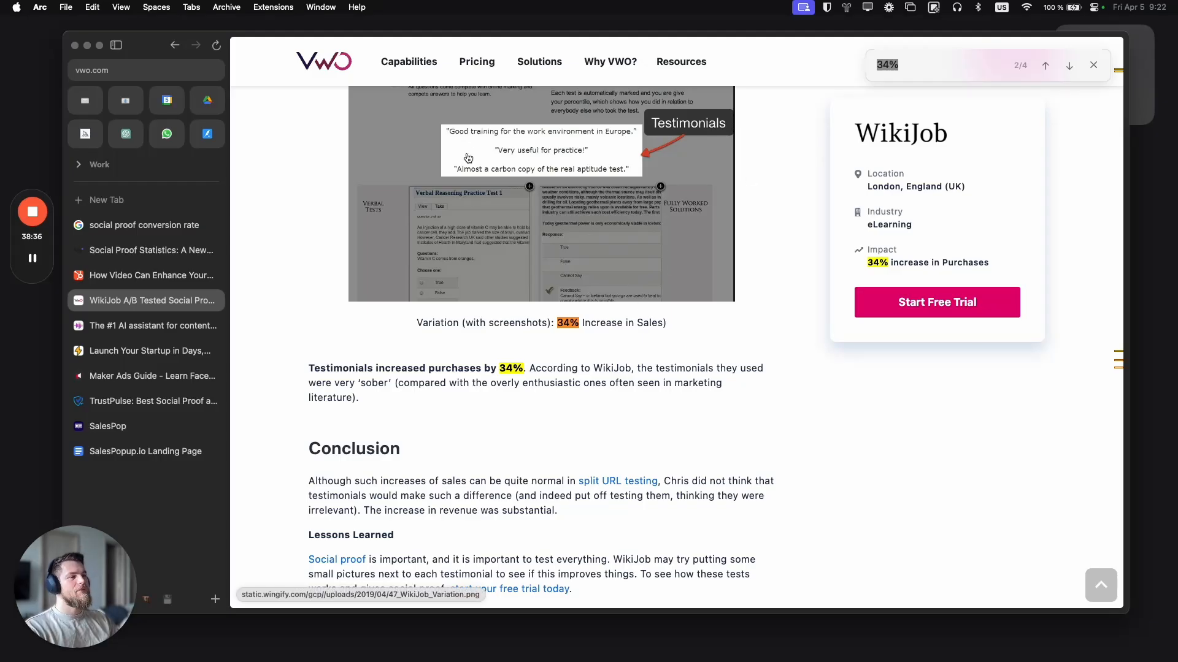
{"action": "left_click", "coordinate": [1043, 66]}
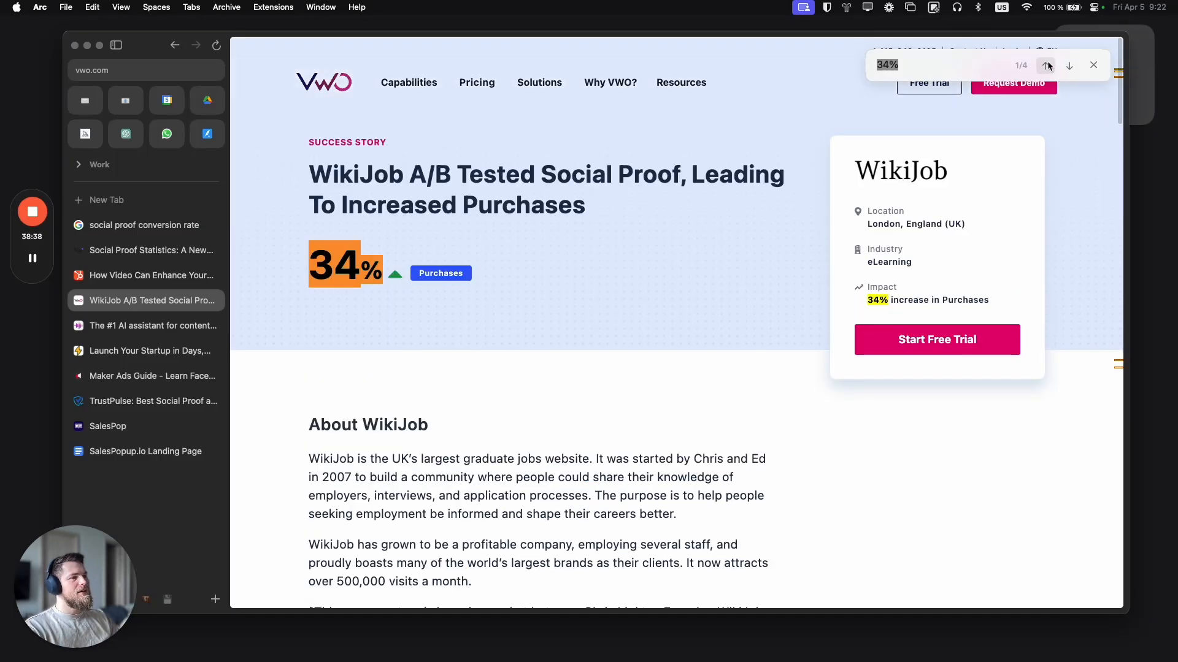
{"action": "left_click", "coordinate": [1068, 67]}
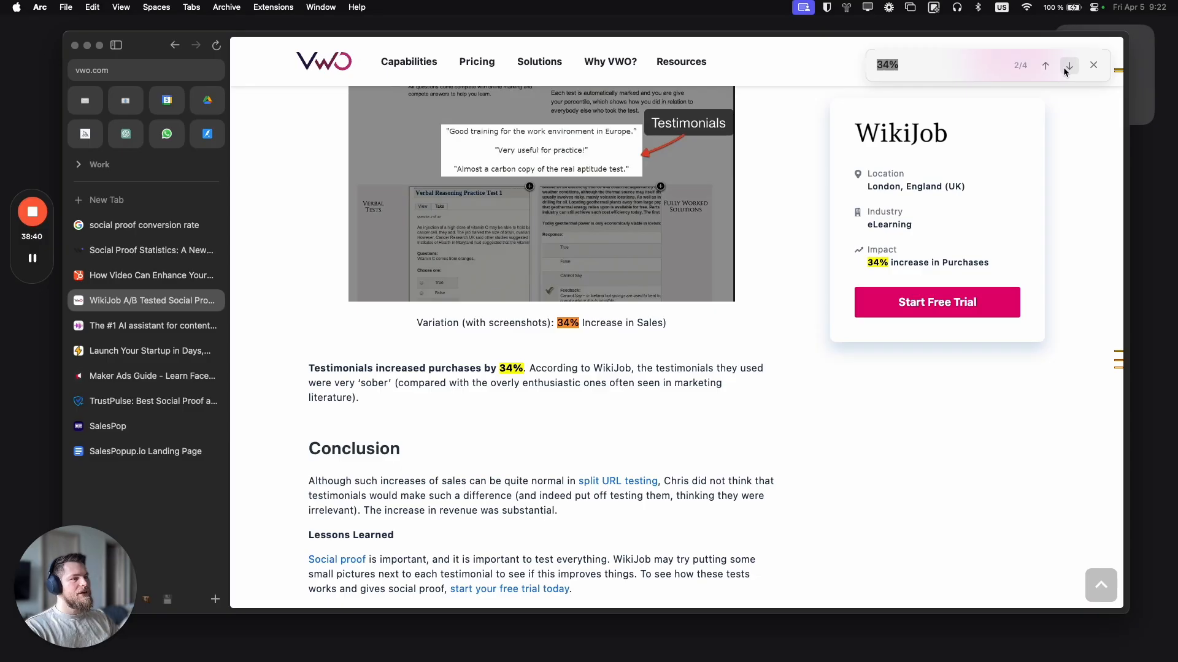
{"action": "left_click_drag", "start_coordinate": [493, 367], "coordinate": [554, 368]}
{"action": "left_click", "coordinate": [499, 386]}
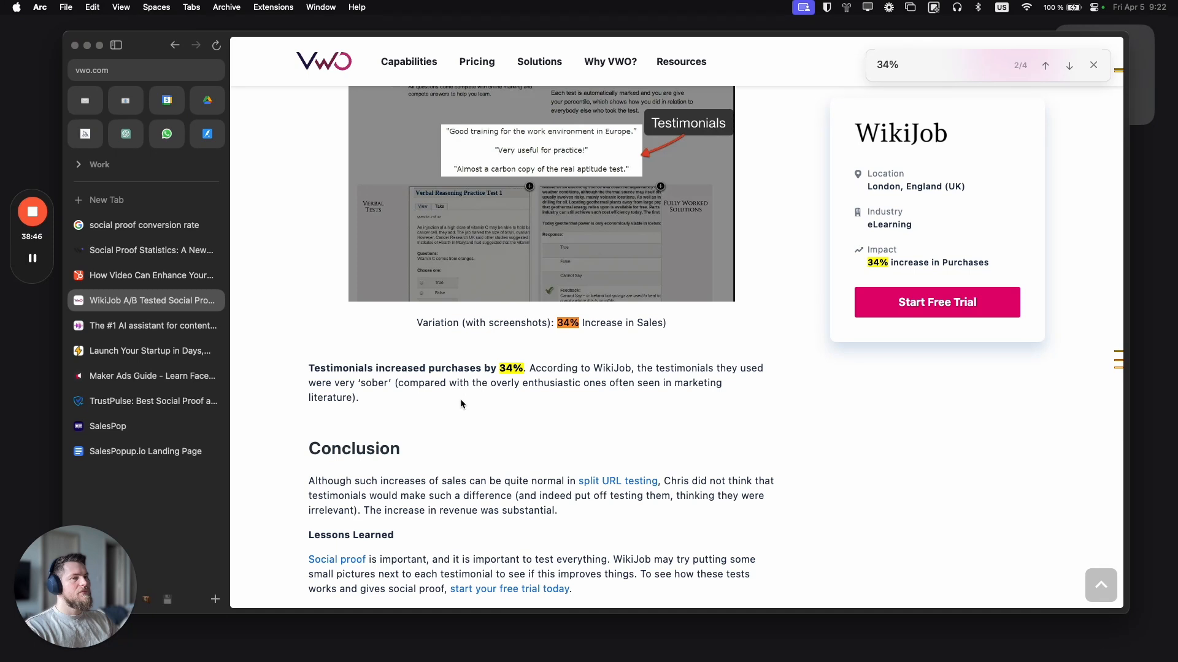
{"action": "left_click", "coordinate": [159, 279]}
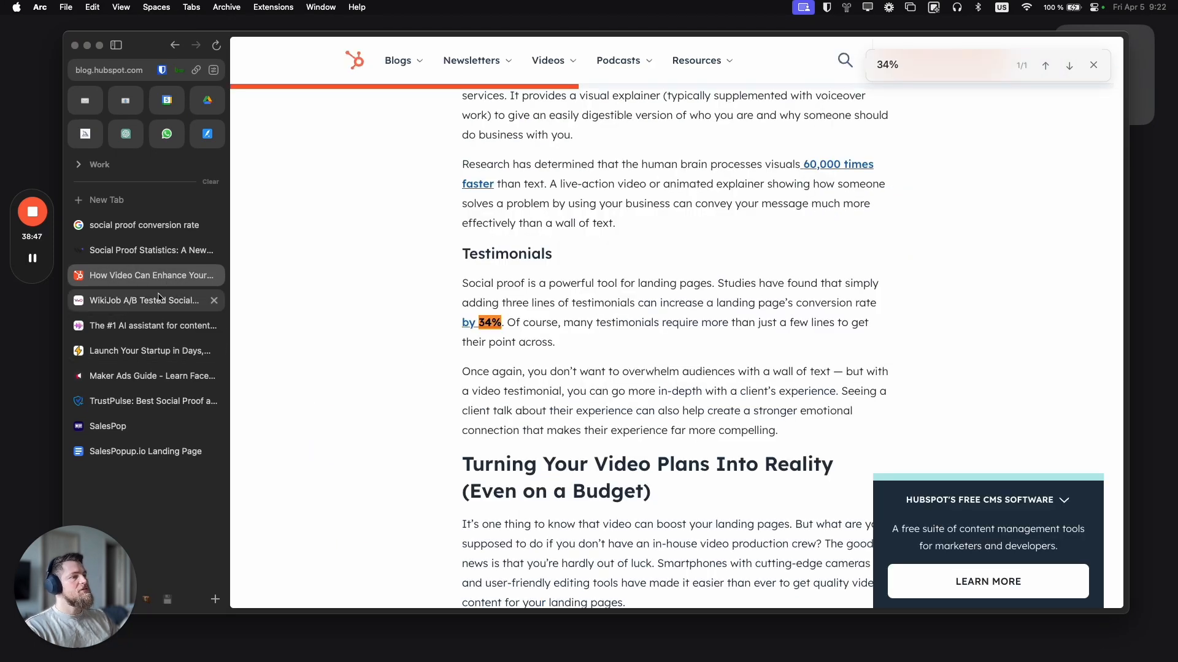
{"action": "left_click", "coordinate": [214, 300]}
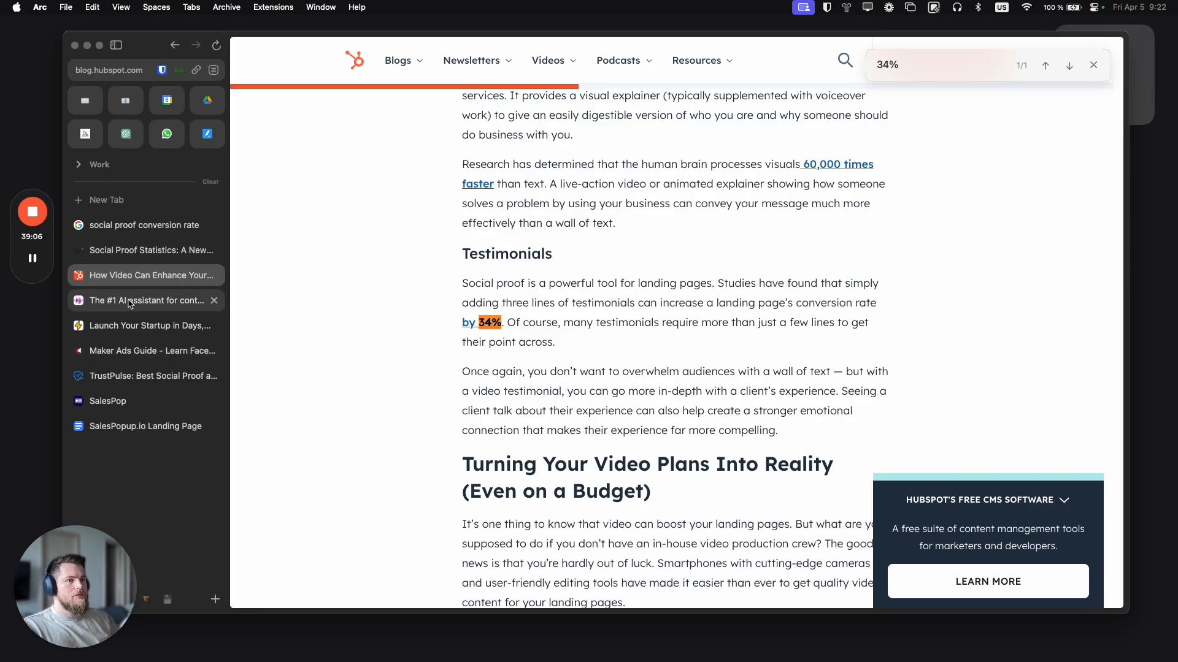
Step: Return to the SalesPopup.io document and add blank lines below the social proof study note under "Why does it works so well?"
{"action": "left_click", "coordinate": [143, 426]}
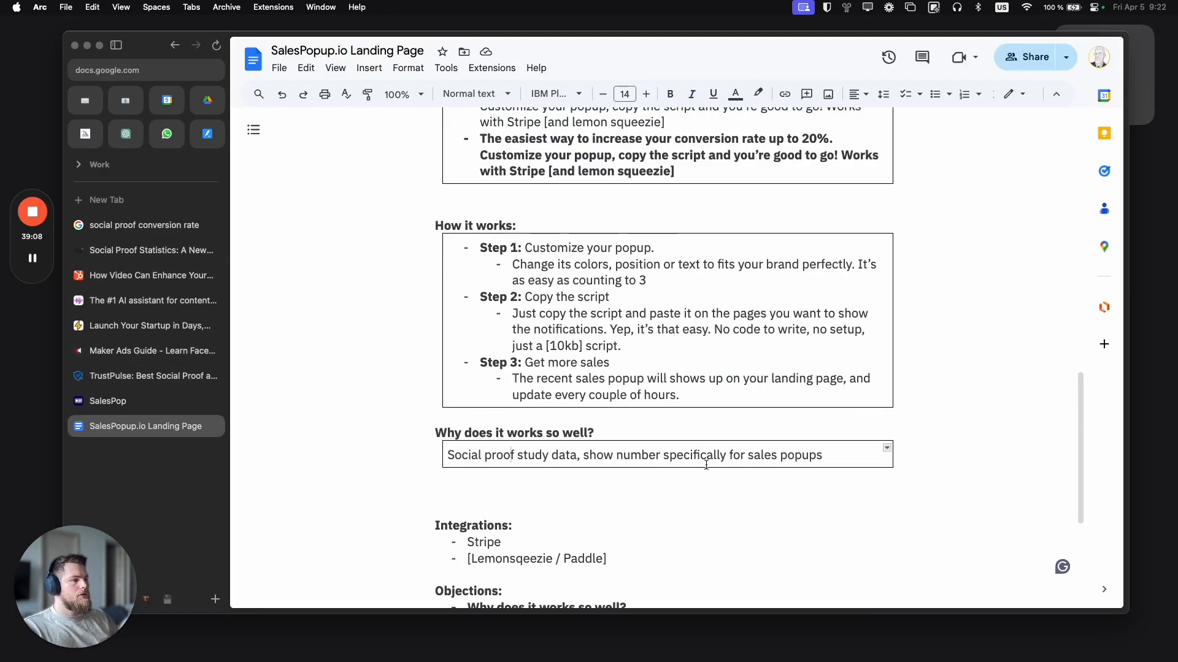
{"action": "key", "text": "super+Right"}
{"action": "key", "text": "Return"}
{"action": "key", "text": "Return"}
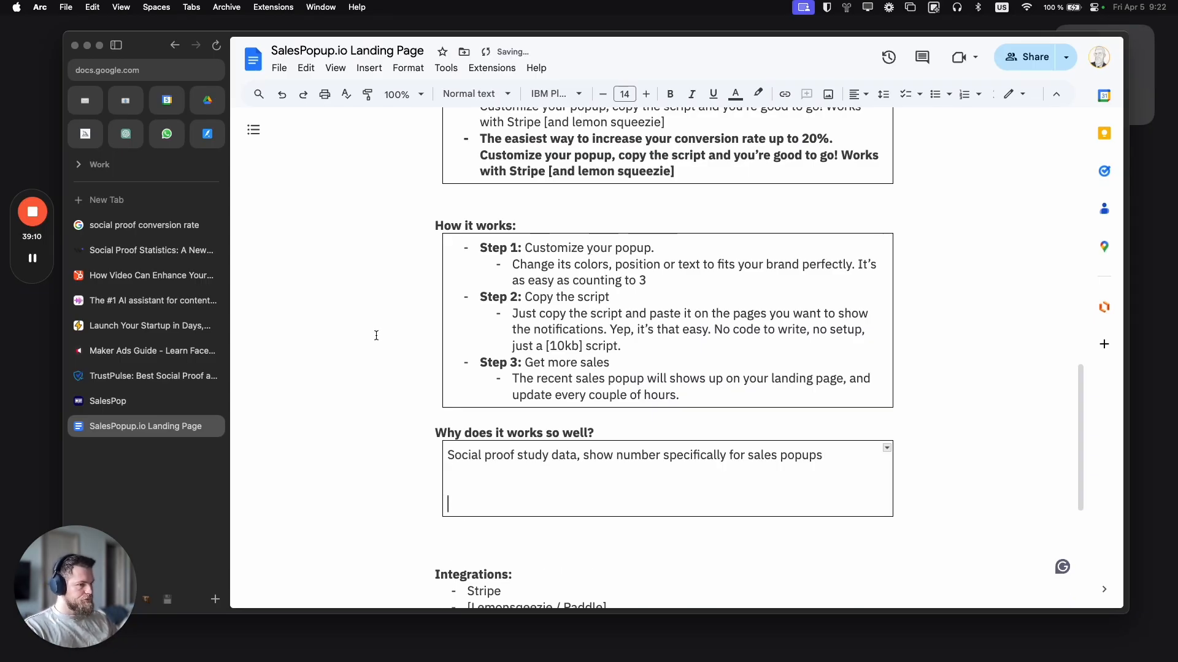
Step: Change the Google search from social proof to "FOMO conversion rate" and run it
{"action": "left_click", "coordinate": [144, 225]}
{"action": "left_click", "coordinate": [392, 66]}
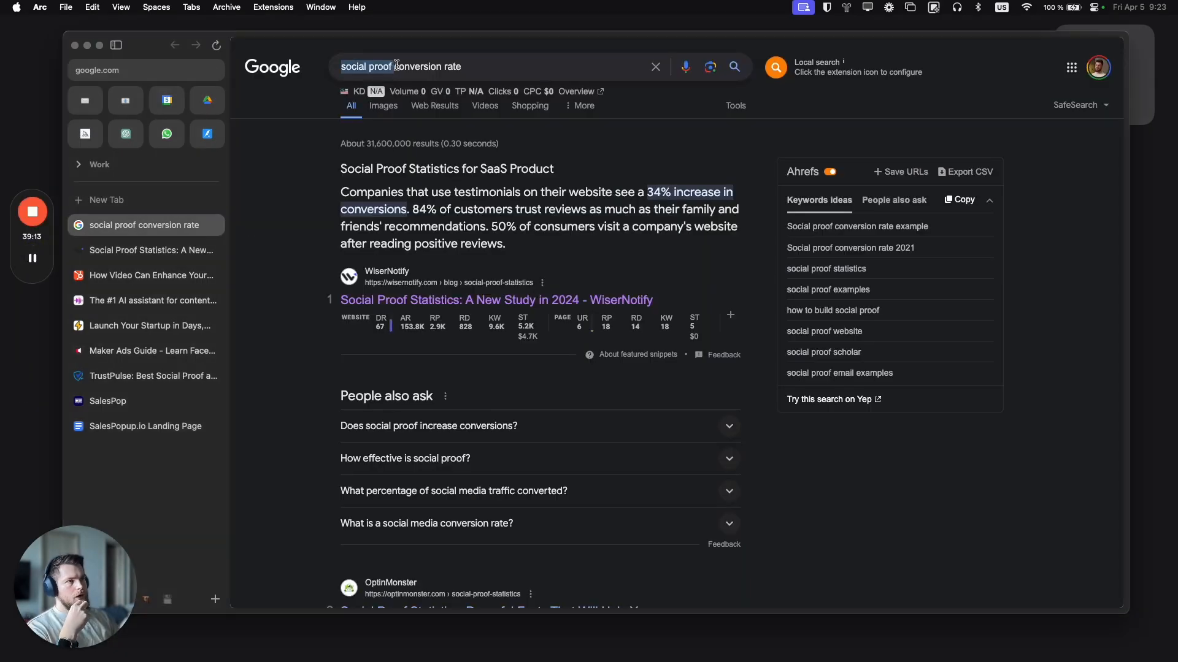
{"action": "key", "text": "super+BackSpace"}
{"action": "type", "text": "FOMO"}
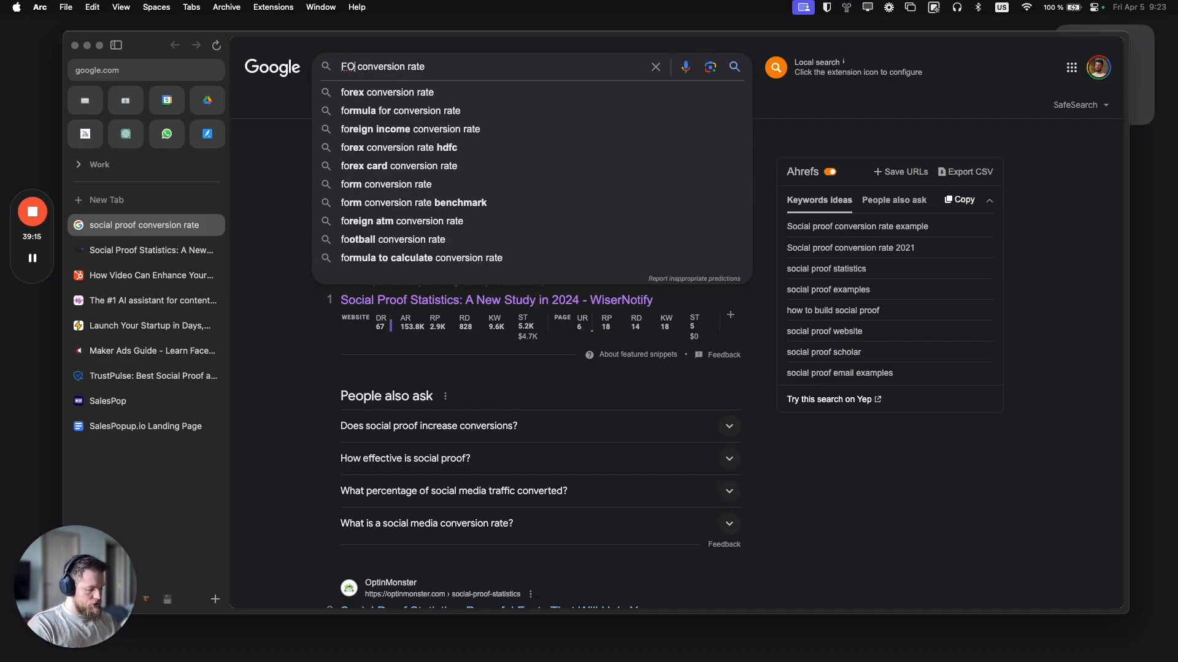
{"action": "key", "text": "Return"}
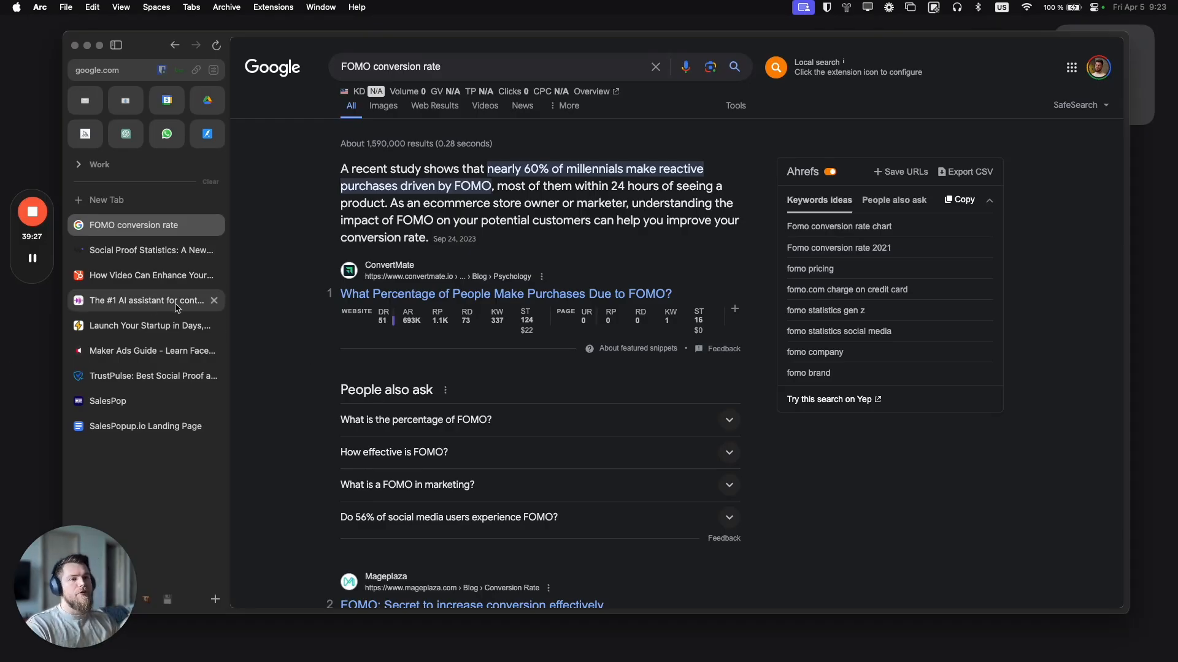
Step: Review the Maker Ads Guide landing page for its 100-order urgency offer, testimonials, learning outline and objection copy
{"action": "left_click", "coordinate": [153, 351]}
{"action": "scroll", "coordinate": [429, 151], "scroll_direction": "up", "scroll_amount": 5}
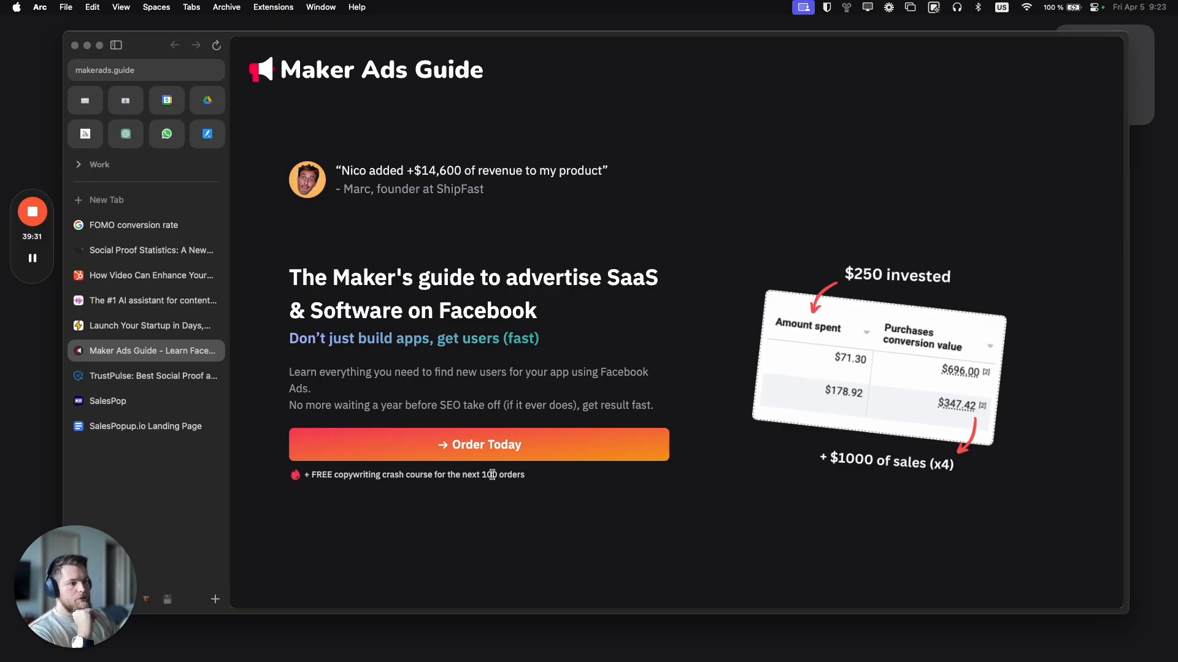
{"action": "left_click_drag", "start_coordinate": [483, 477], "coordinate": [565, 481]}
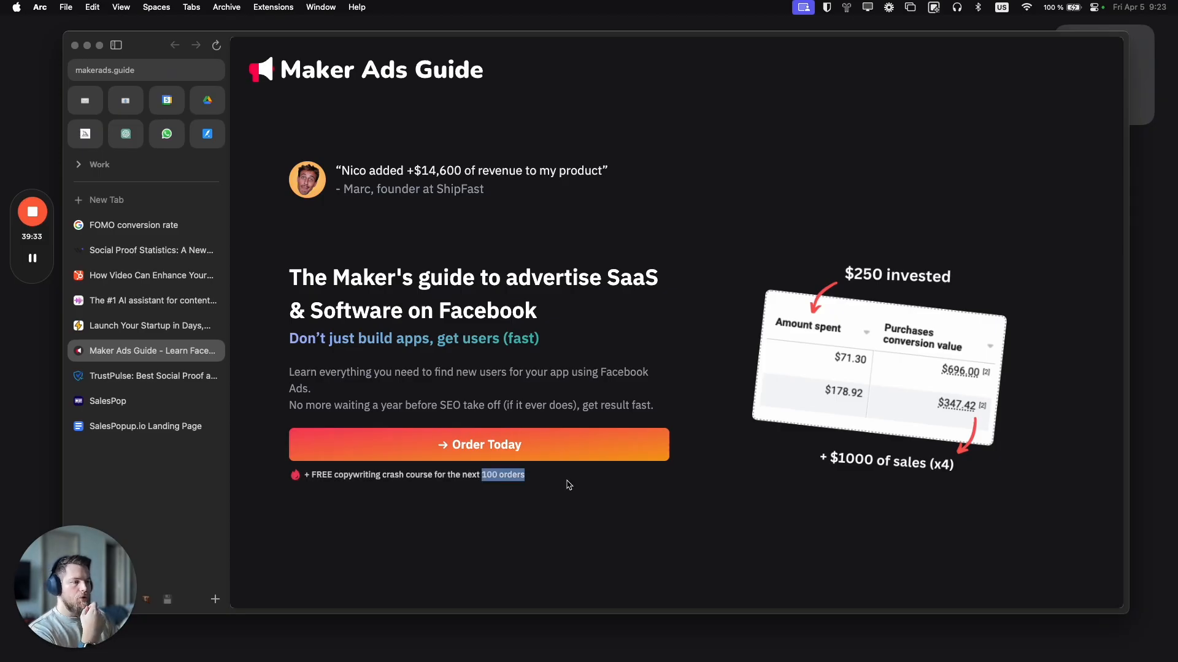
{"action": "scroll", "coordinate": [564, 478], "scroll_direction": "down", "scroll_amount": 6}
{"action": "scroll", "coordinate": [441, 399], "scroll_direction": "down", "scroll_amount": 7}
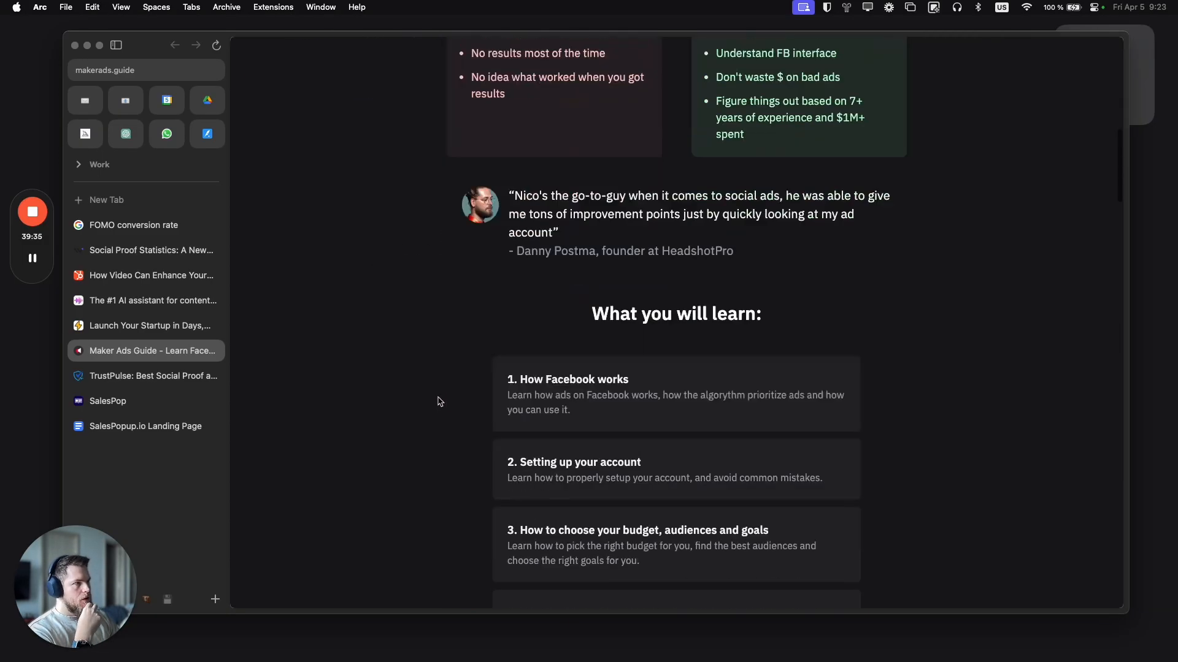
{"action": "scroll", "coordinate": [441, 397], "scroll_direction": "down", "scroll_amount": 13}
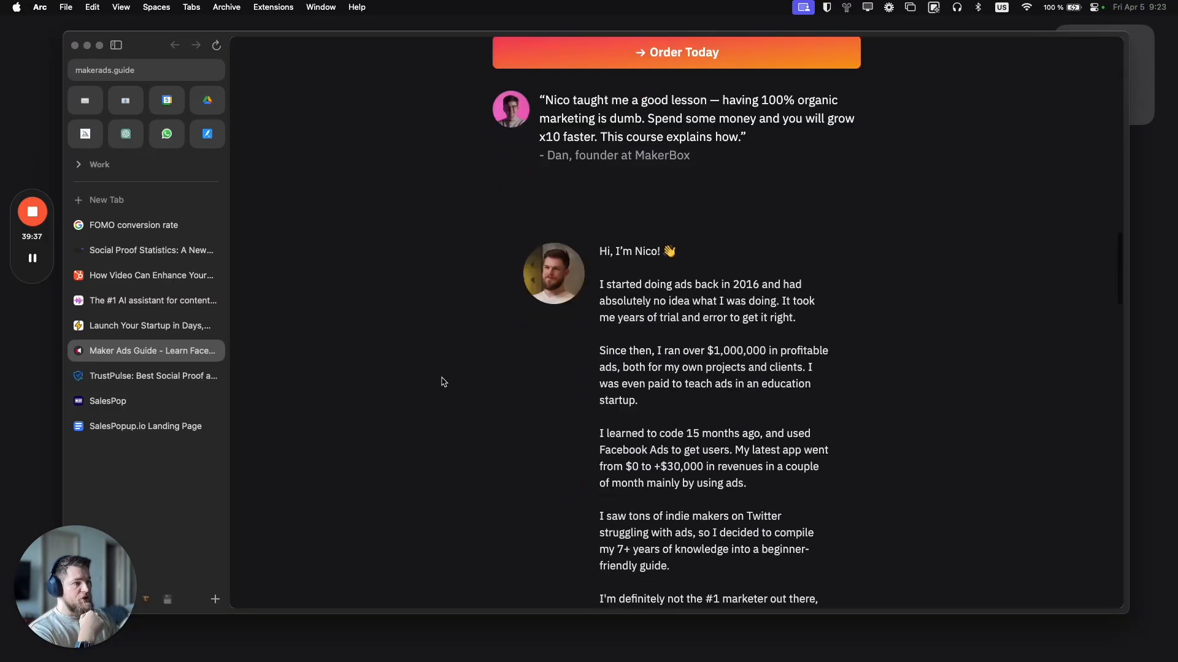
{"action": "scroll", "coordinate": [444, 382], "scroll_direction": "down", "scroll_amount": 4}
{"action": "scroll", "coordinate": [444, 382], "scroll_direction": "down", "scroll_amount": 6}
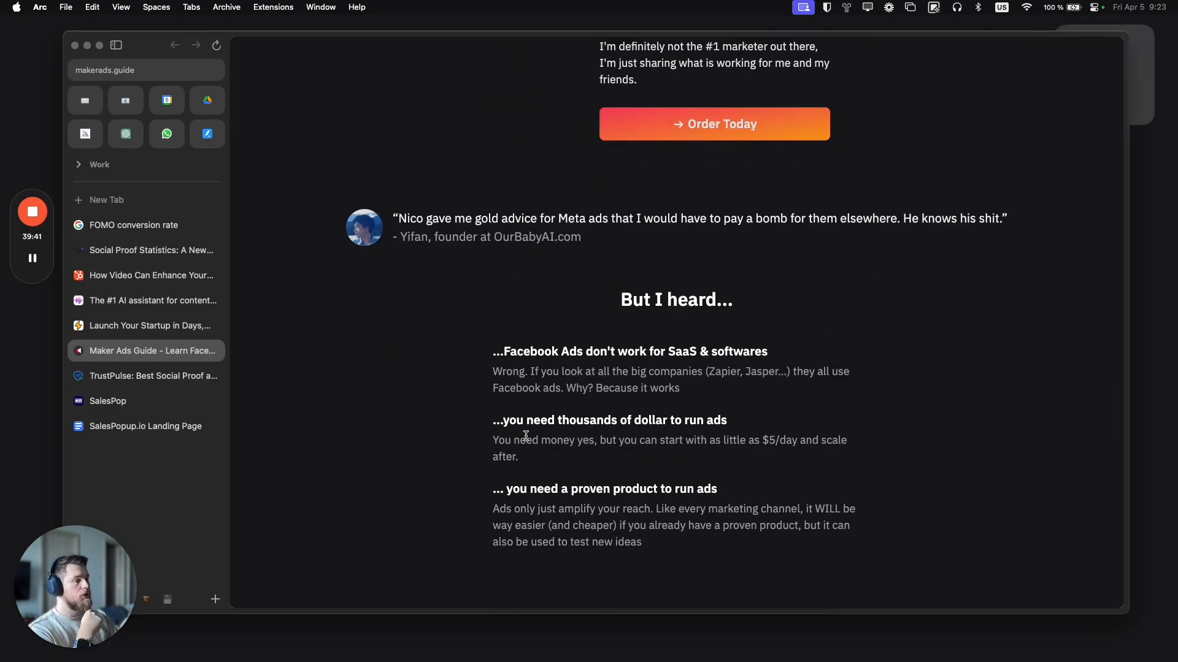
{"action": "scroll", "coordinate": [527, 432], "scroll_direction": "up", "scroll_amount": 20}
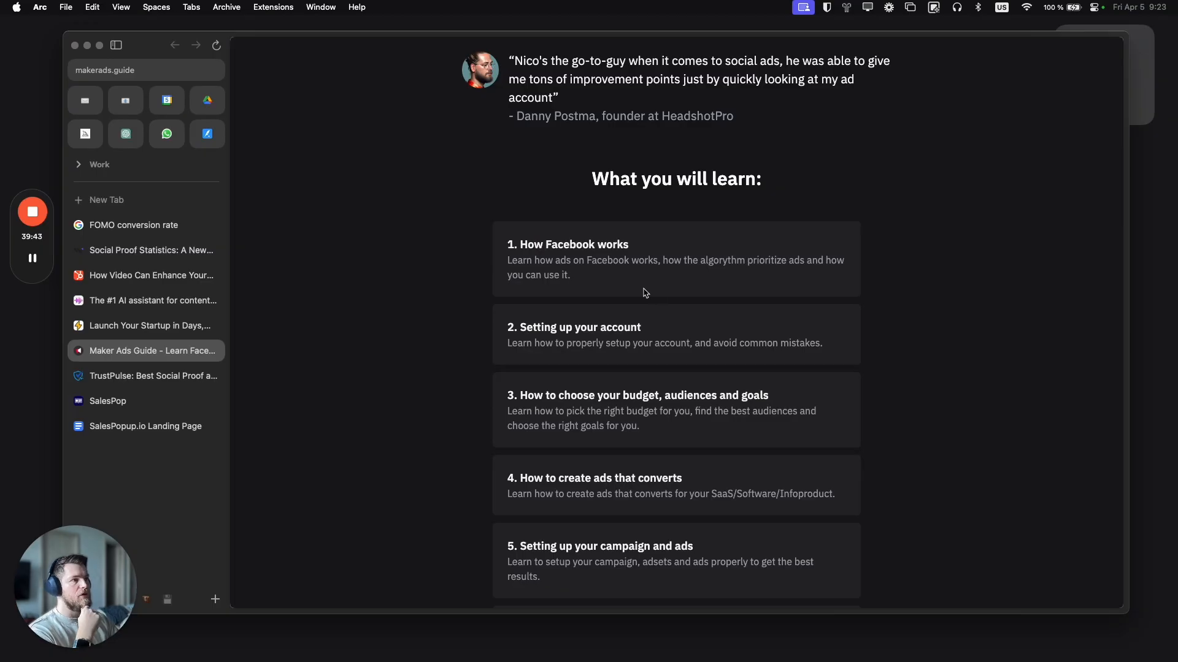
{"action": "scroll", "coordinate": [645, 293], "scroll_direction": "up", "scroll_amount": 15}
Step: Open the ConvertMate article from the FOMO search results and examine its study claim about purchases driven by FOMO
{"action": "left_click", "coordinate": [134, 225]}
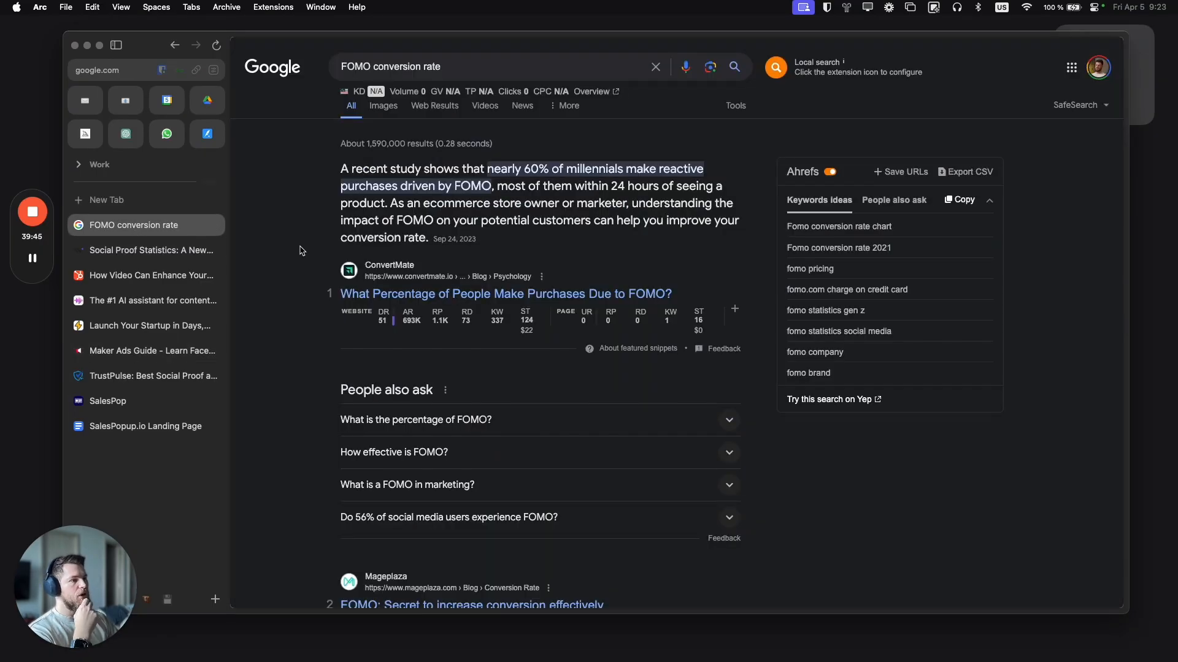
{"action": "scroll", "coordinate": [365, 414], "scroll_direction": "down", "scroll_amount": 7}
{"action": "scroll", "coordinate": [288, 395], "scroll_direction": "up", "scroll_amount": 5}
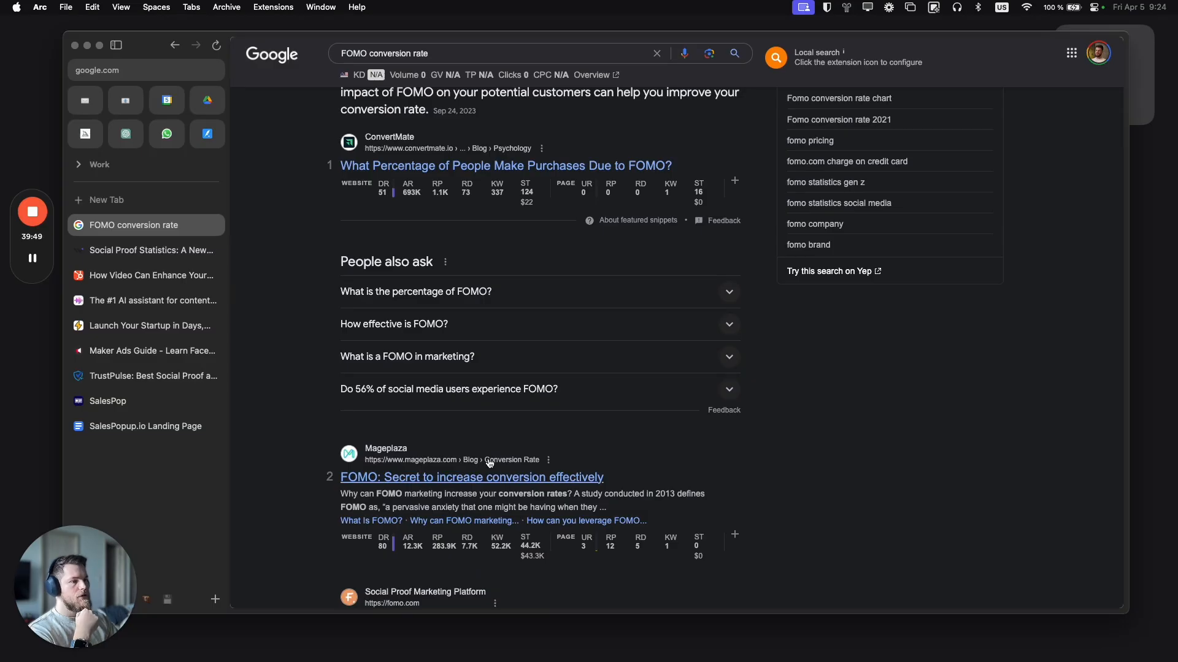
{"action": "scroll", "coordinate": [452, 312], "scroll_direction": "up", "scroll_amount": 3}
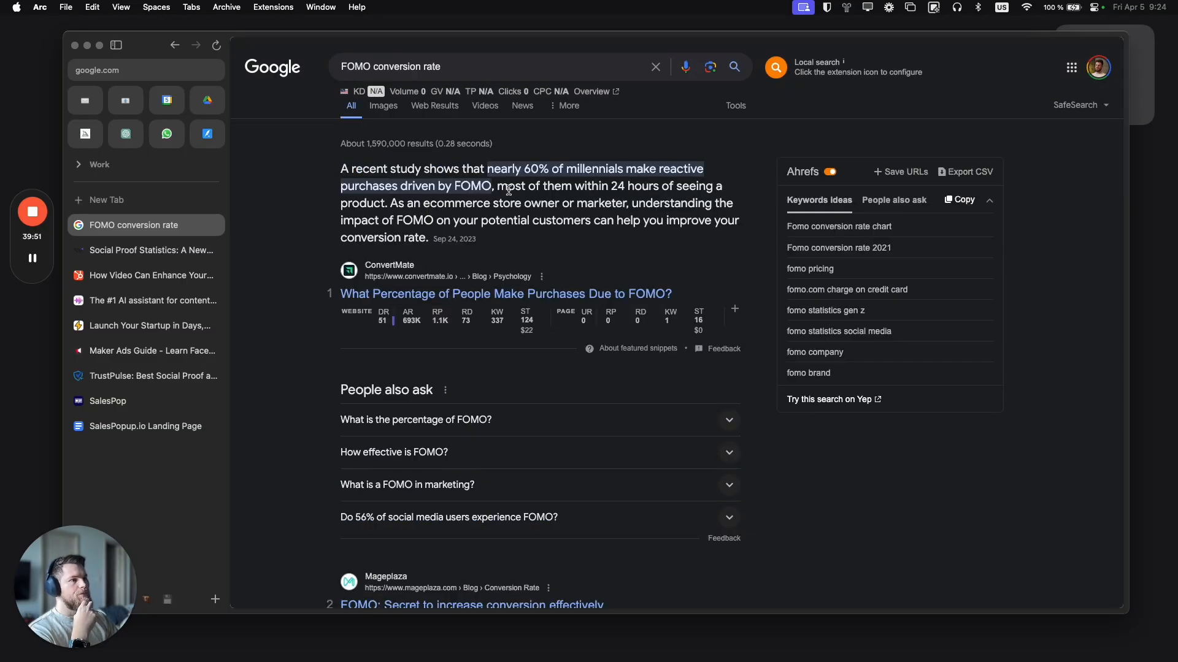
{"action": "left_click", "coordinate": [523, 300]}
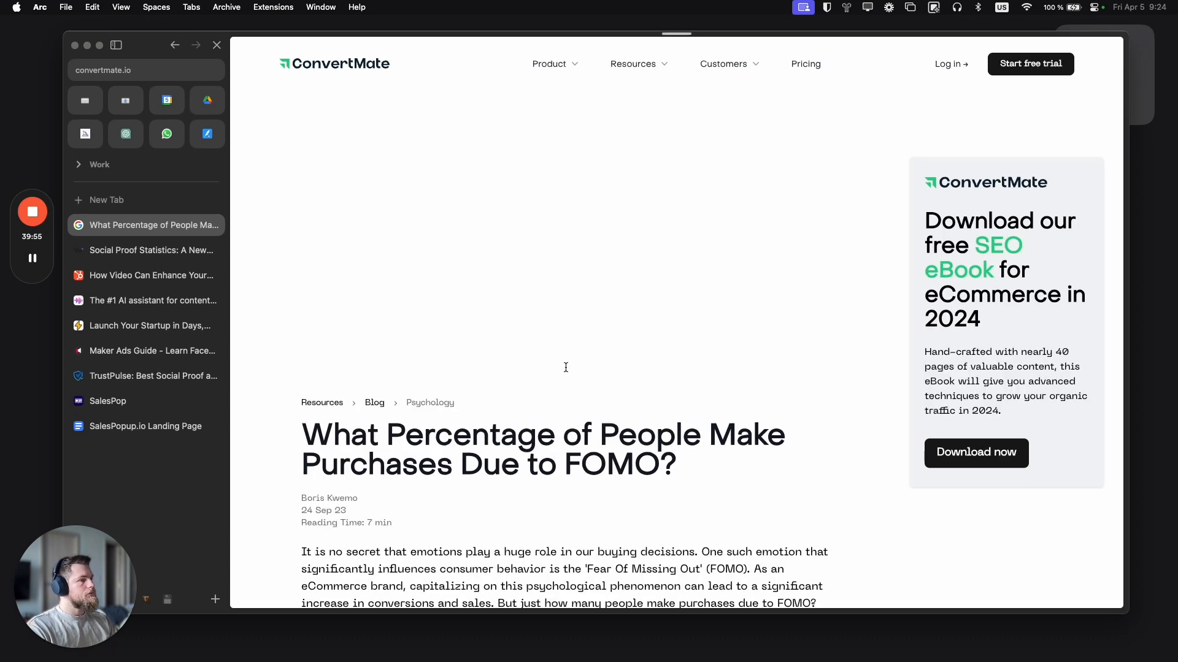
{"action": "left_click_drag", "start_coordinate": [577, 326], "coordinate": [648, 381]}
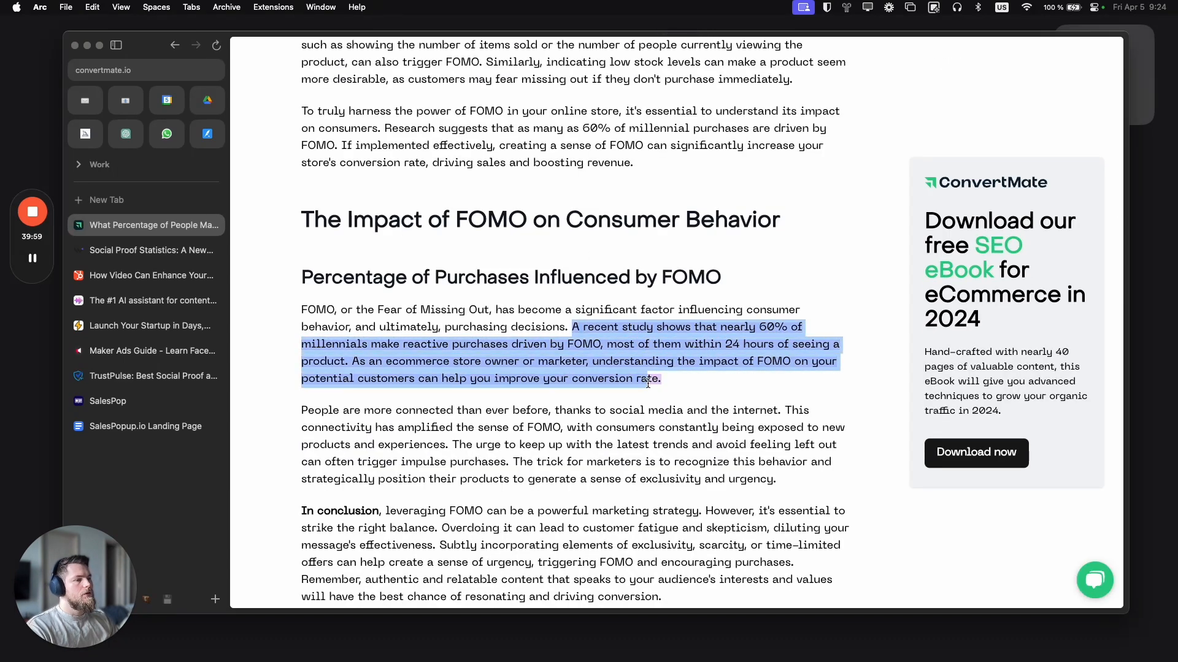
{"action": "scroll", "coordinate": [568, 371], "scroll_direction": "down", "scroll_amount": 5}
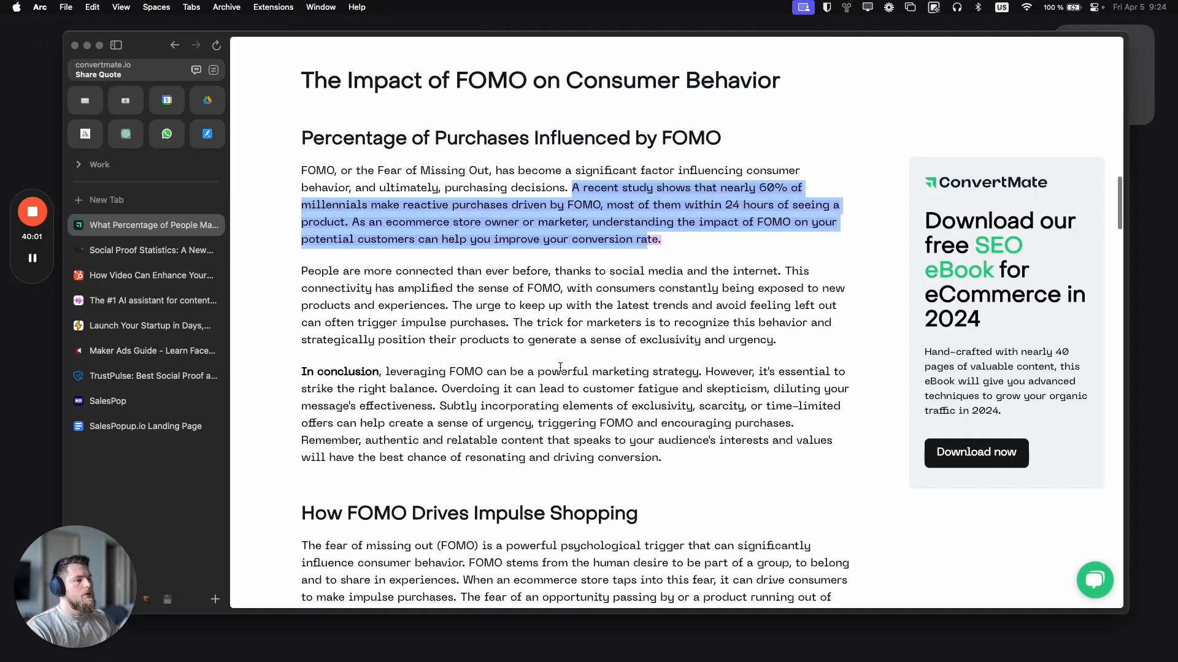
{"action": "left_click_drag", "start_coordinate": [582, 187], "coordinate": [691, 187]}
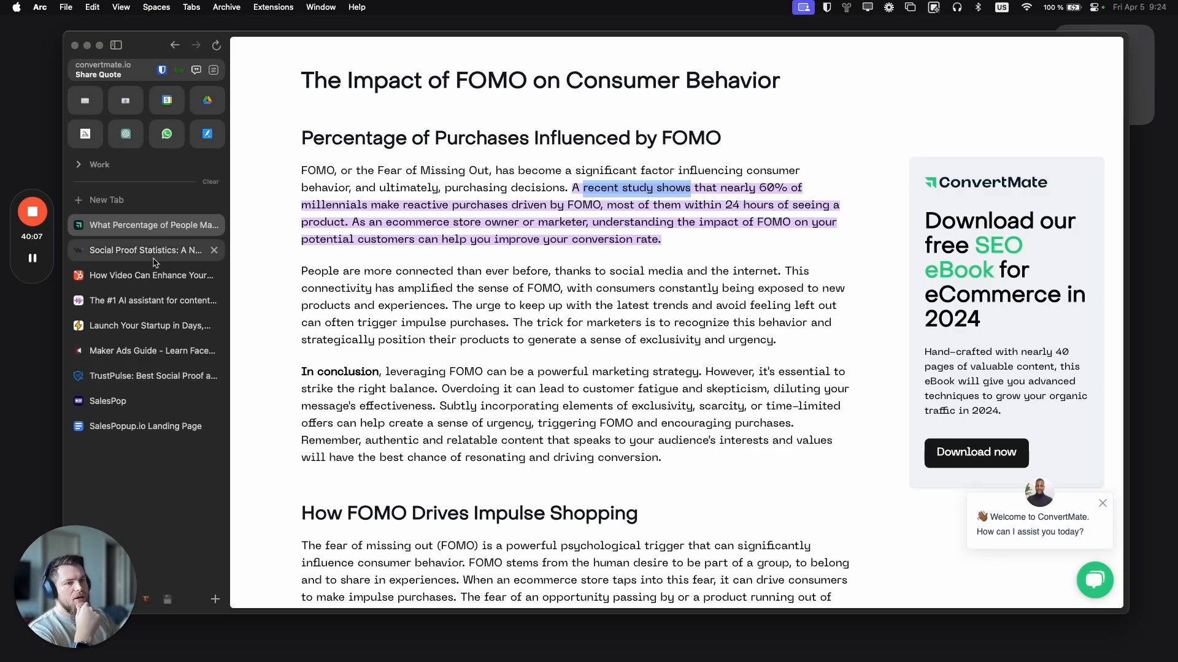
Step: Write "Social Proof is the #1 easiest way to increase your conversion rate.", a FOMO plus limited time discount paragraph, and "This is the equivalent of []"
{"action": "left_click", "coordinate": [176, 428]}
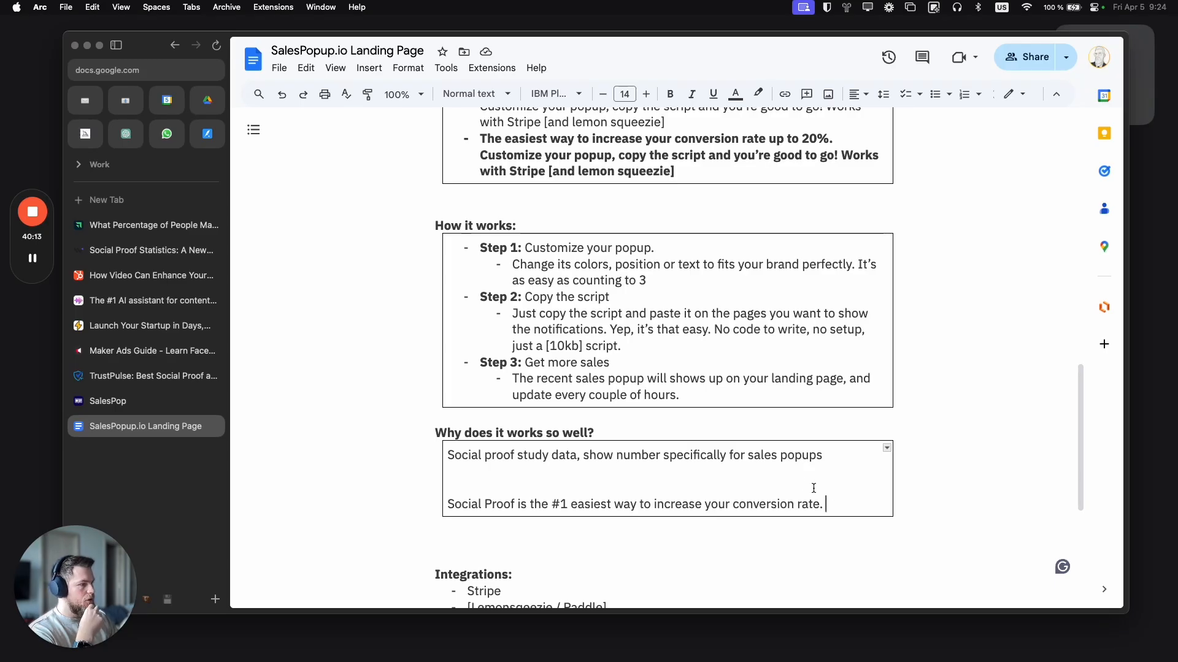
{"action": "type", "text": "FOMO is also a massive decision factor. Coupled with a limited time discount, your visitors will see other people  This is the equivalent of []"}
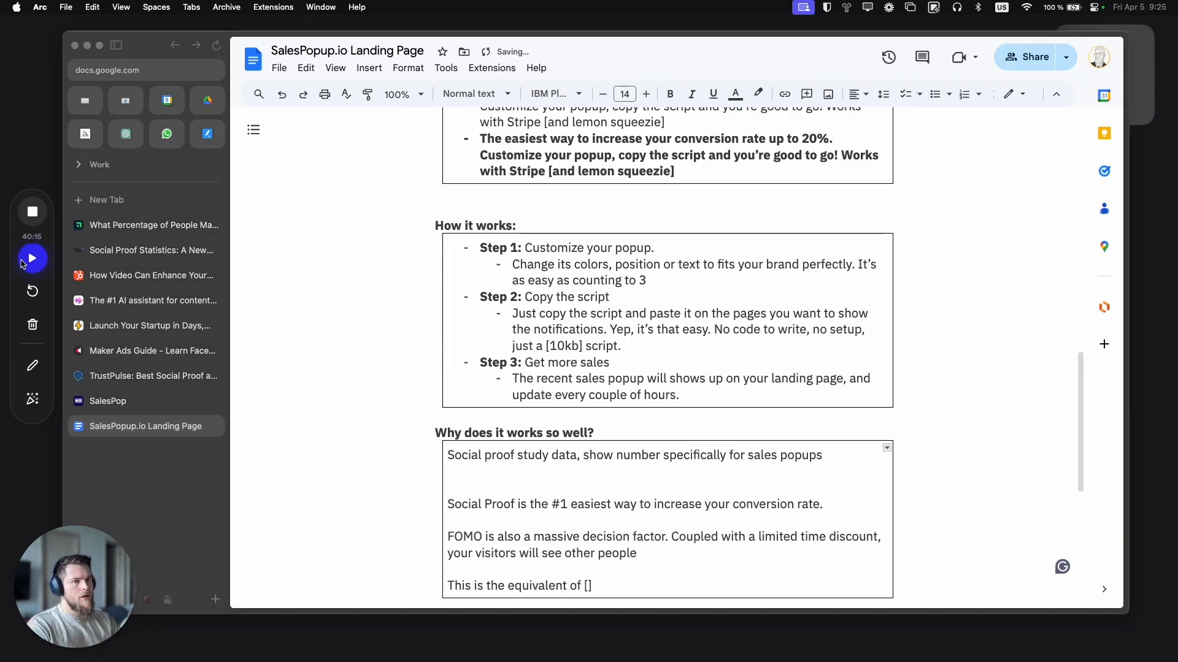
{"action": "scroll", "coordinate": [592, 523], "scroll_direction": "down", "scroll_amount": 1}
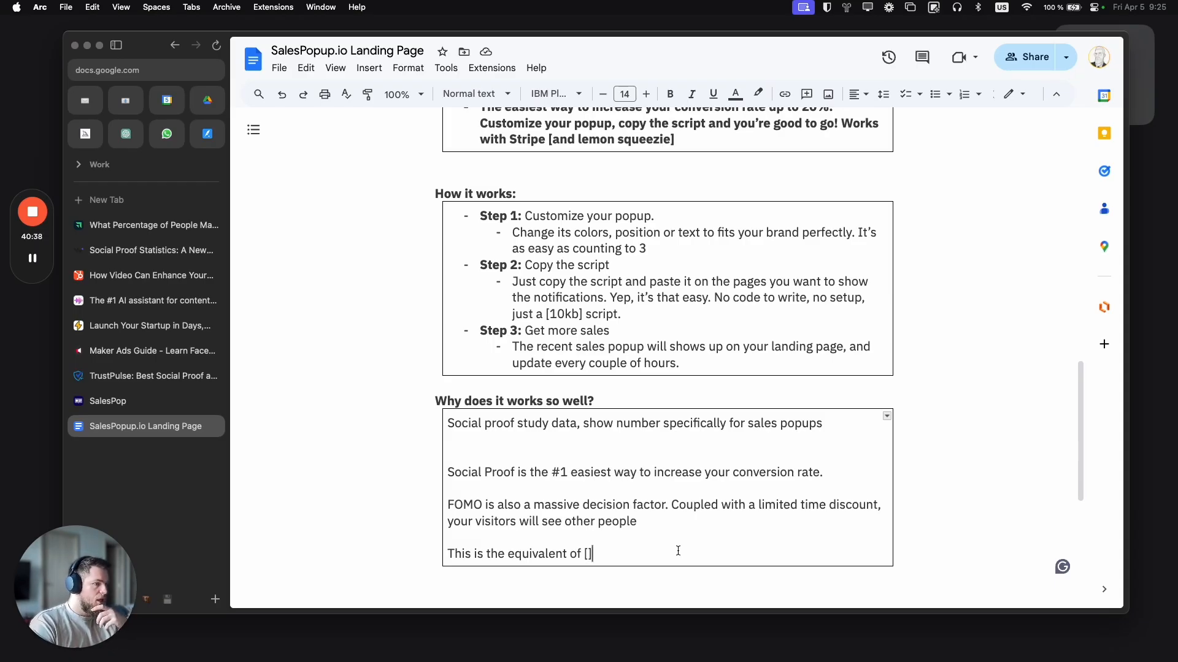
Step: Fill the empty brackets after "This is the equivalent of" with "seeing many people in line in front of a restaurant"
{"action": "key", "text": "Left"}
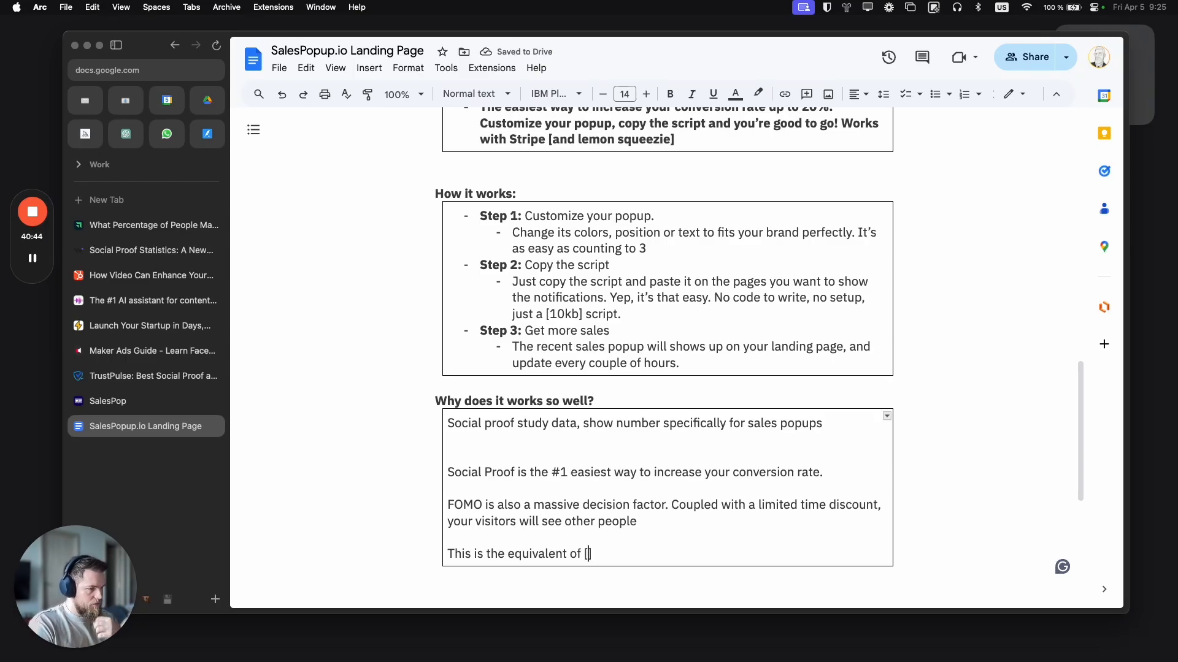
{"action": "type", "text": "seeing many p"}
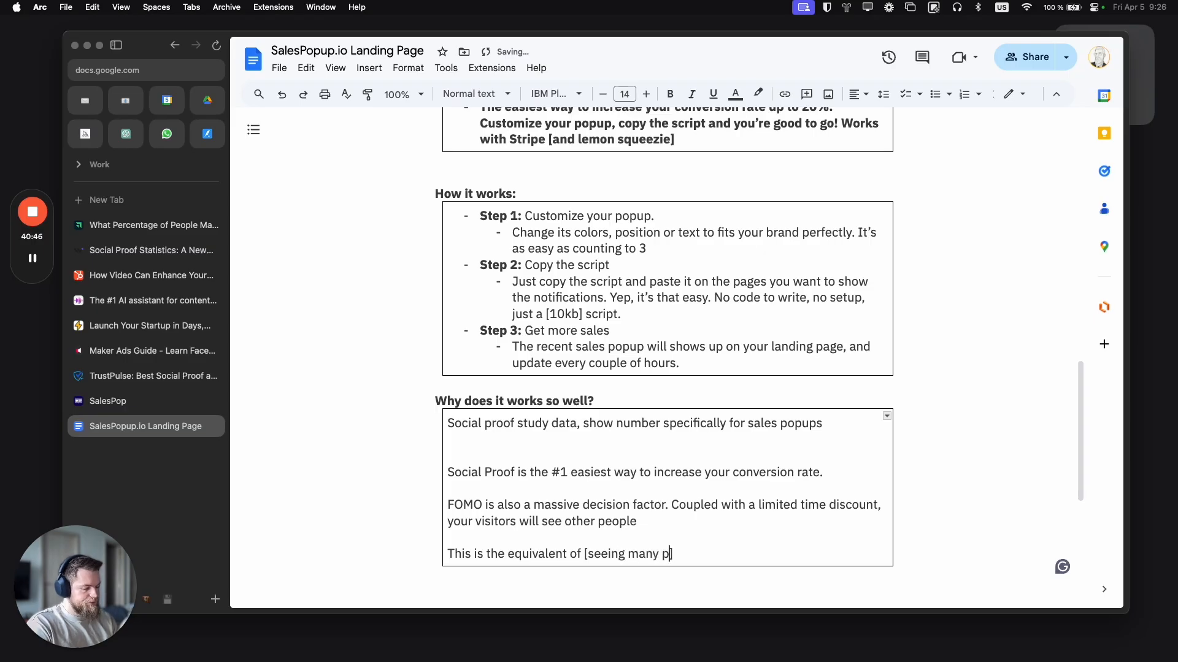
{"action": "type", "text": "eople in line "}
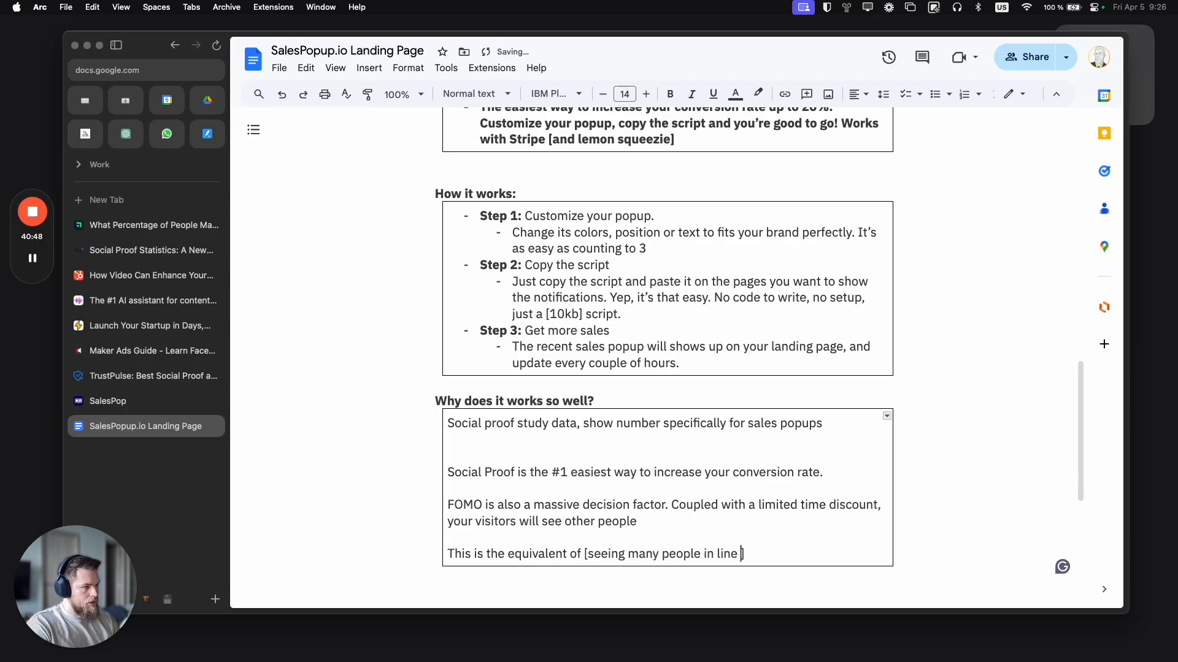
{"action": "type", "text": "in front of a restauran"}
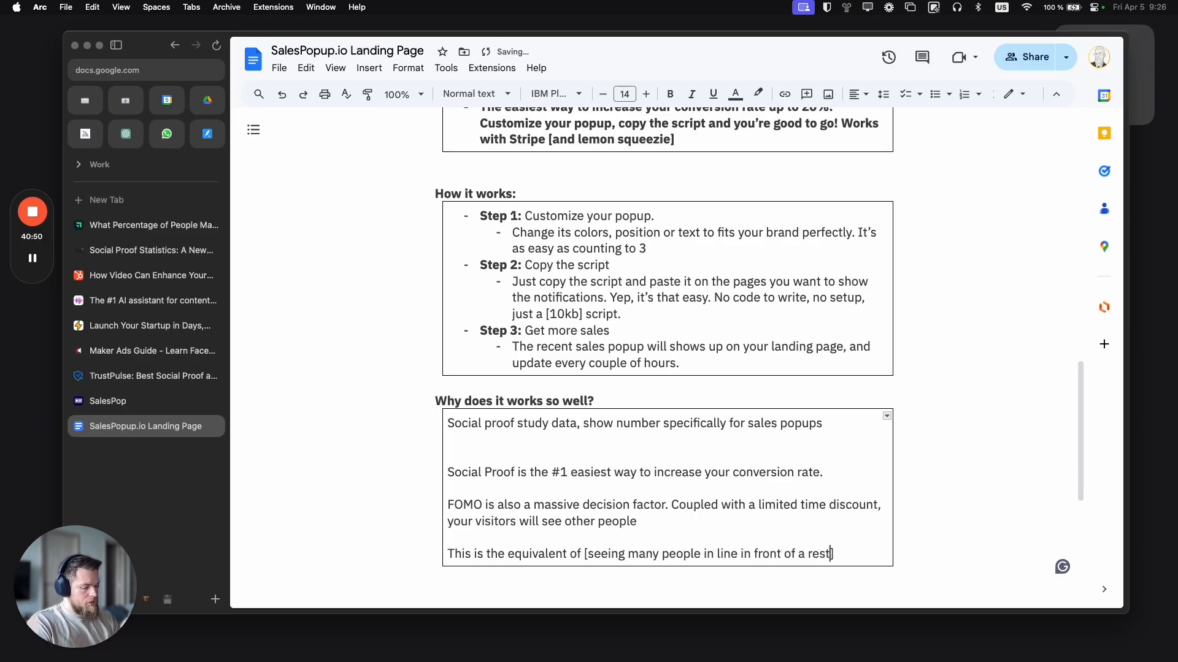
{"action": "type", "text": "t"}
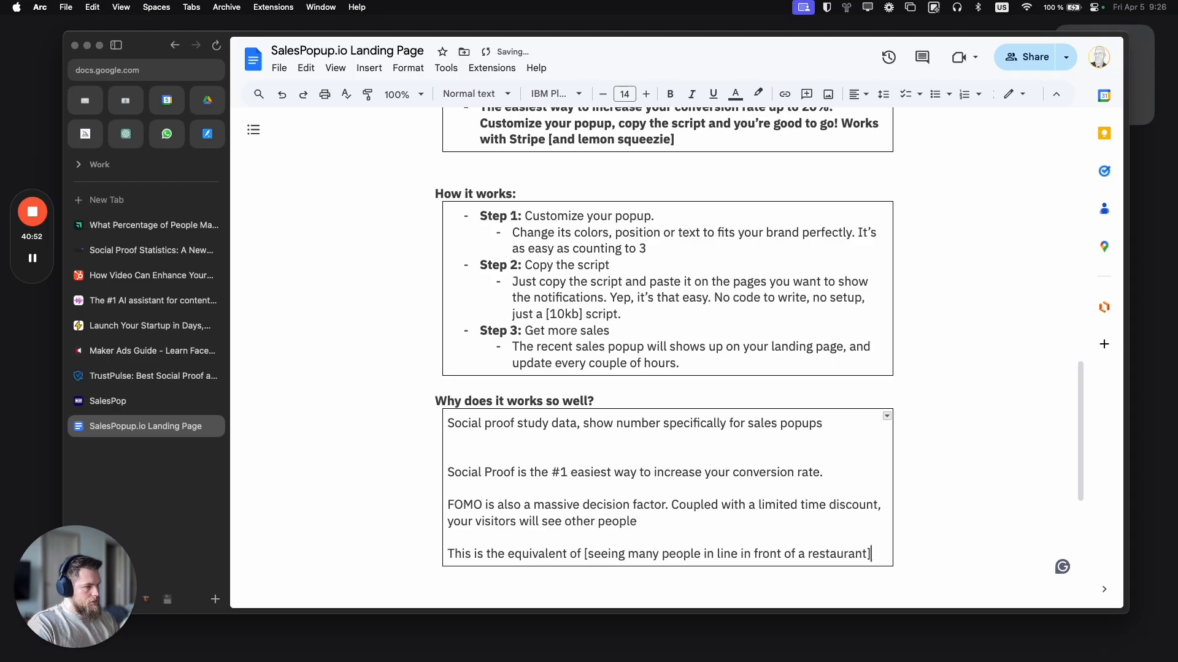
Step: Continue the restaurant sentence with ", you know it has to be good if so many people are waiting right?"
{"action": "type", "text": ", "}
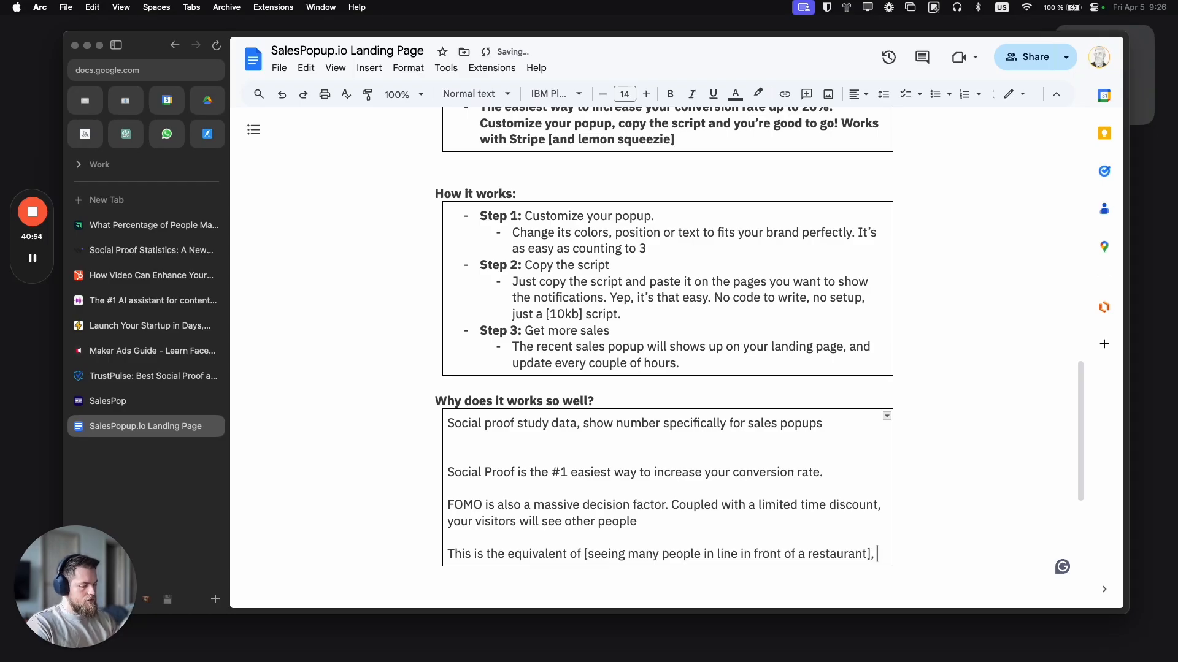
{"action": "type", "text": "you know it "}
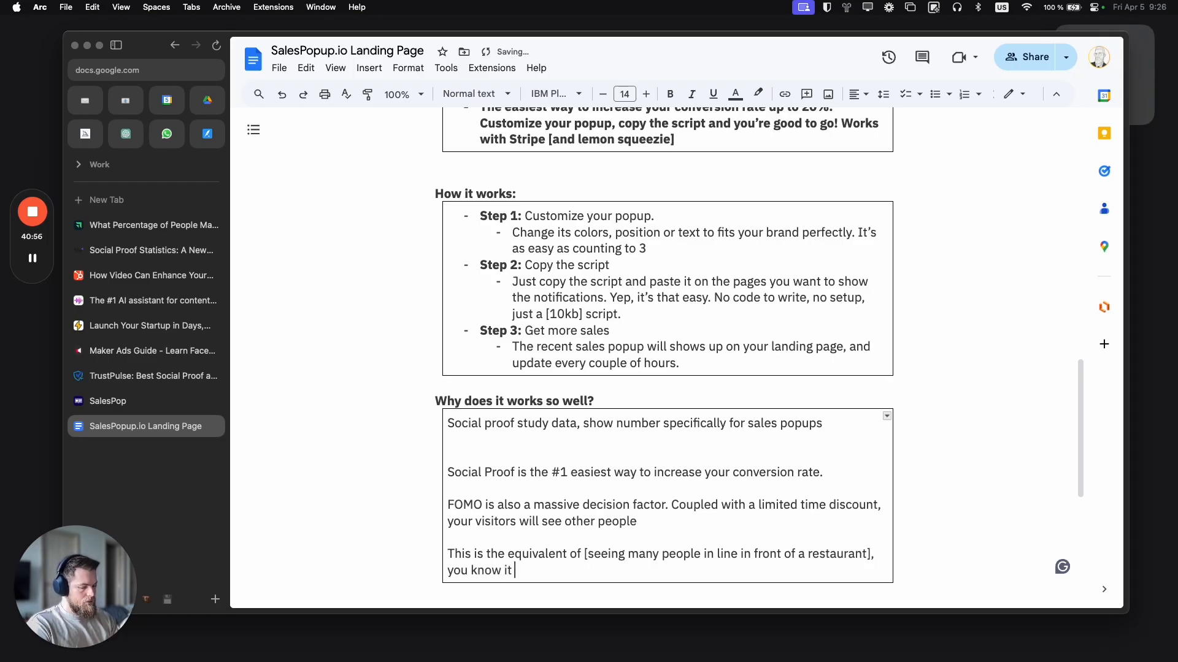
{"action": "type", "text": "has to be good if "}
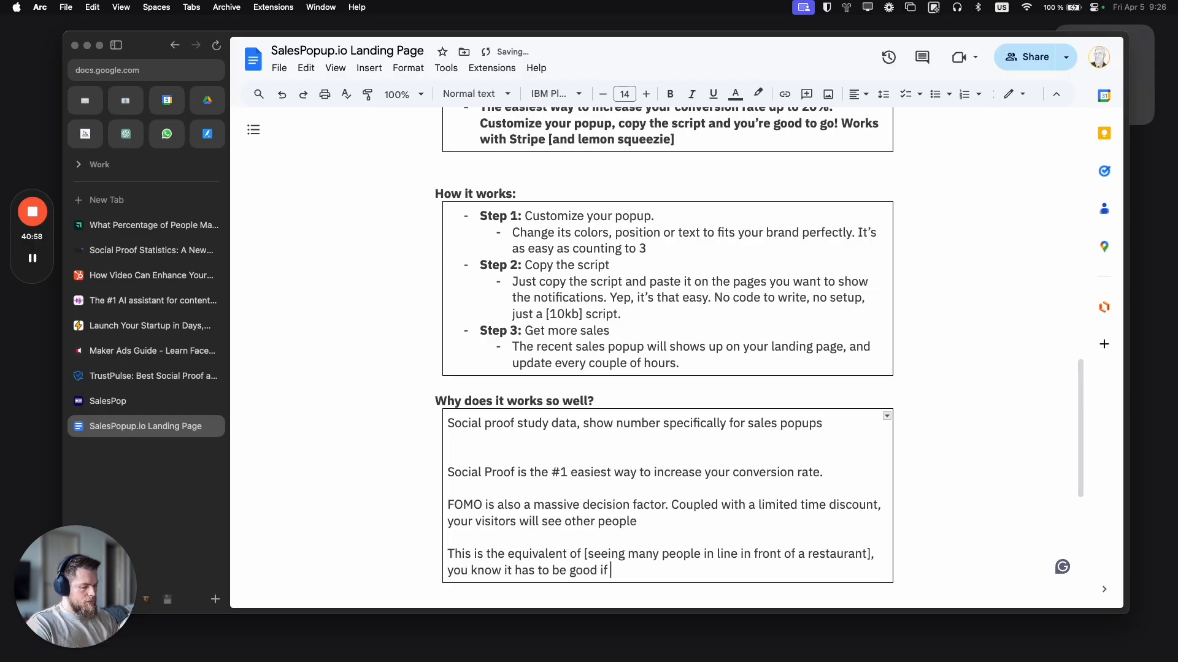
{"action": "type", "text": "so many people "}
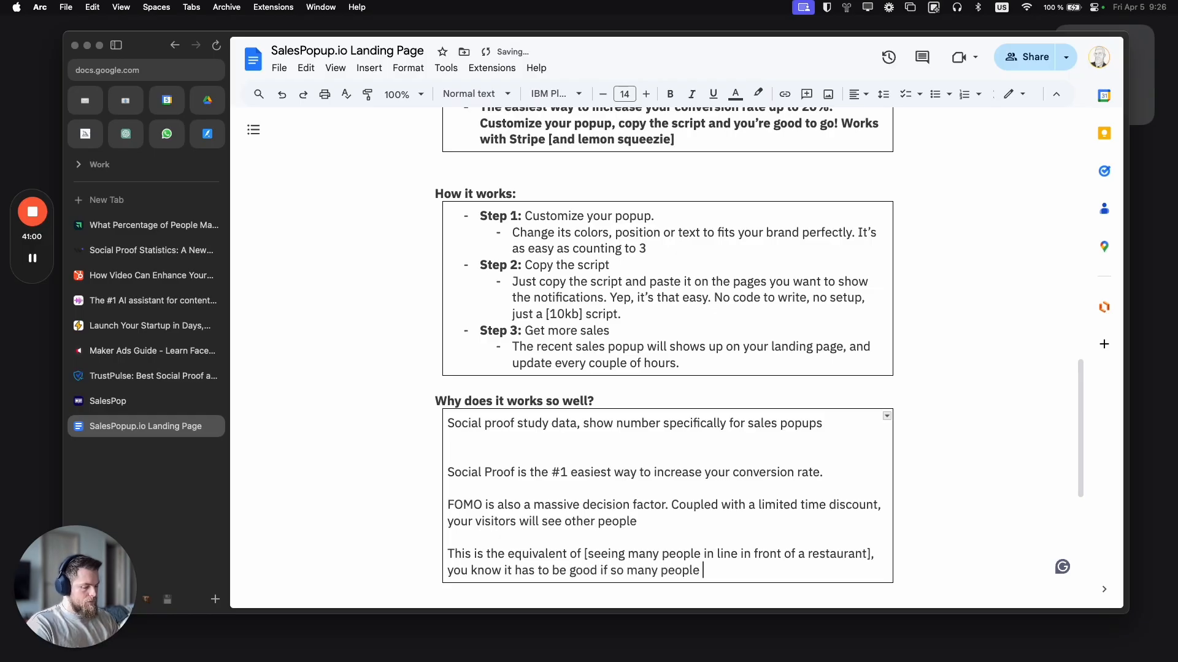
{"action": "type", "text": "are wa"}
{"action": "key", "text": "BackSpace"}
{"action": "key", "text": "BackSpace"}
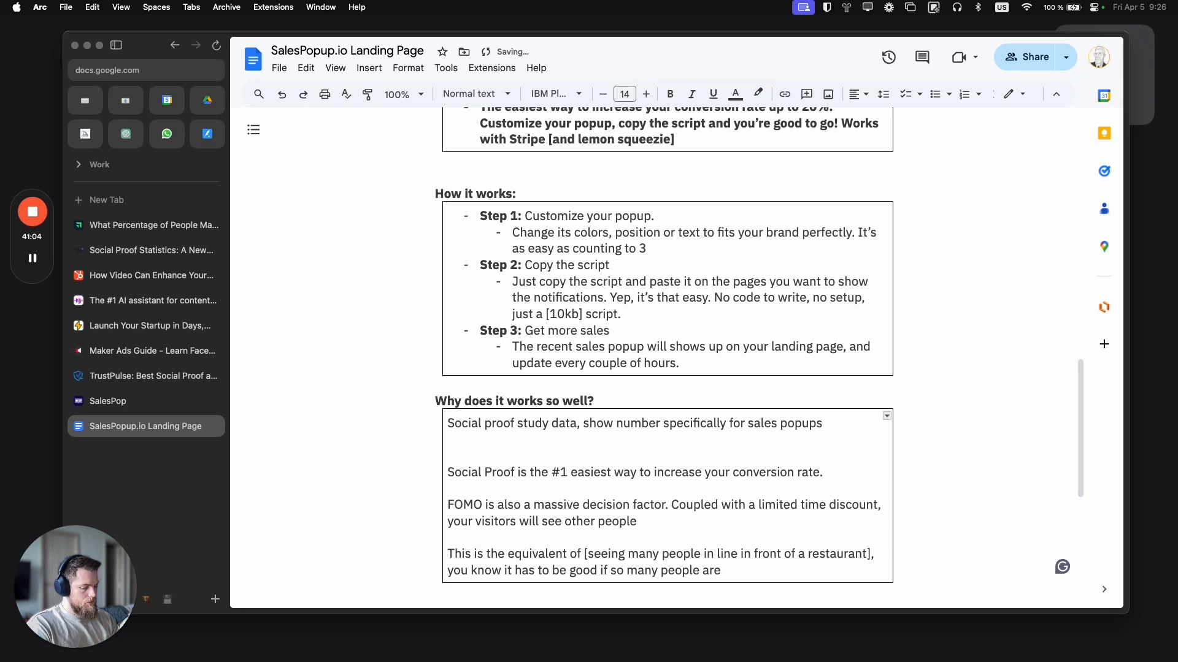
{"action": "type", "text": "[]"}
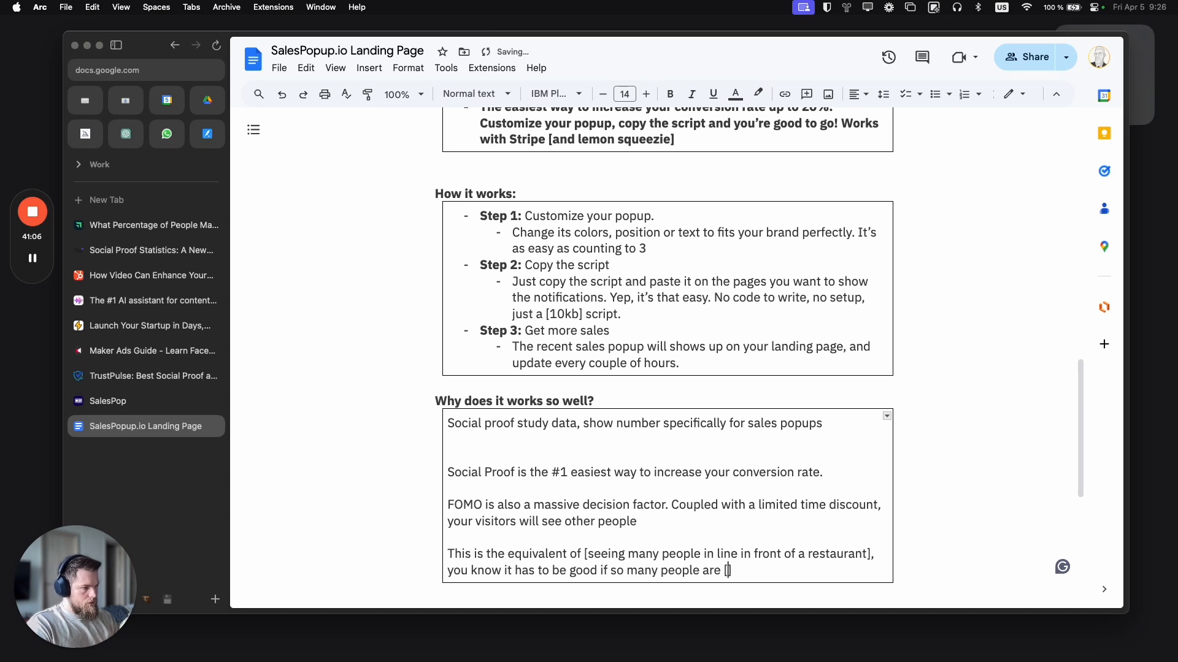
{"action": "key", "text": "BackSpace"}
{"action": "key", "text": "BackSpace"}
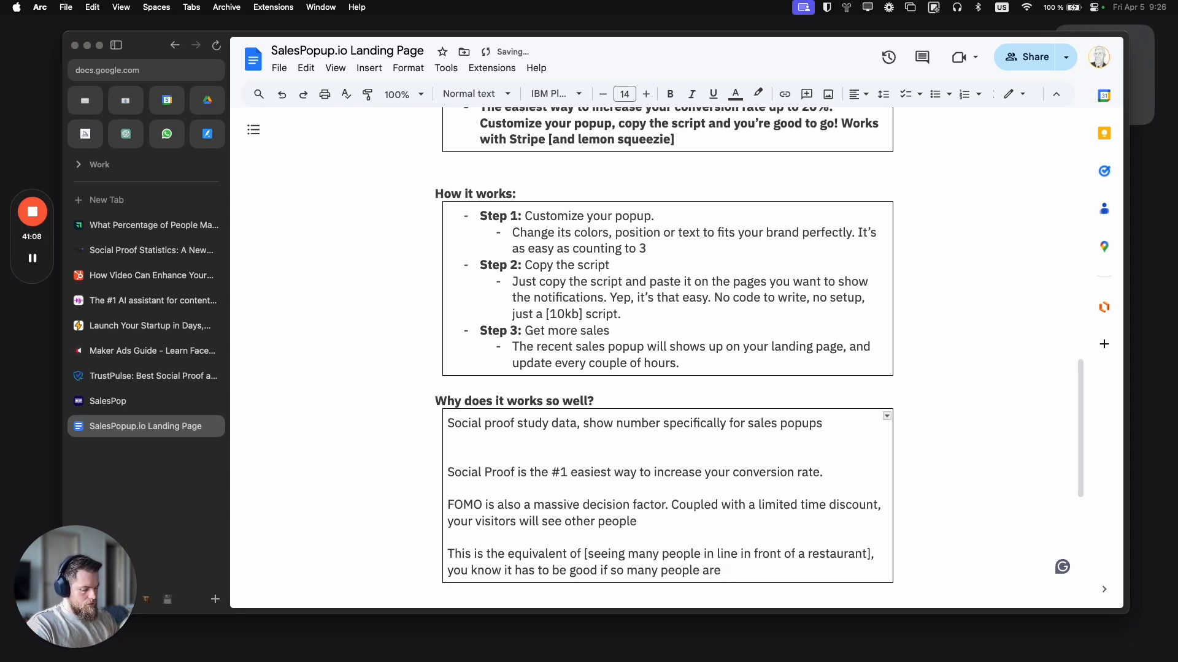
{"action": "type", "text": "waiting right?"}
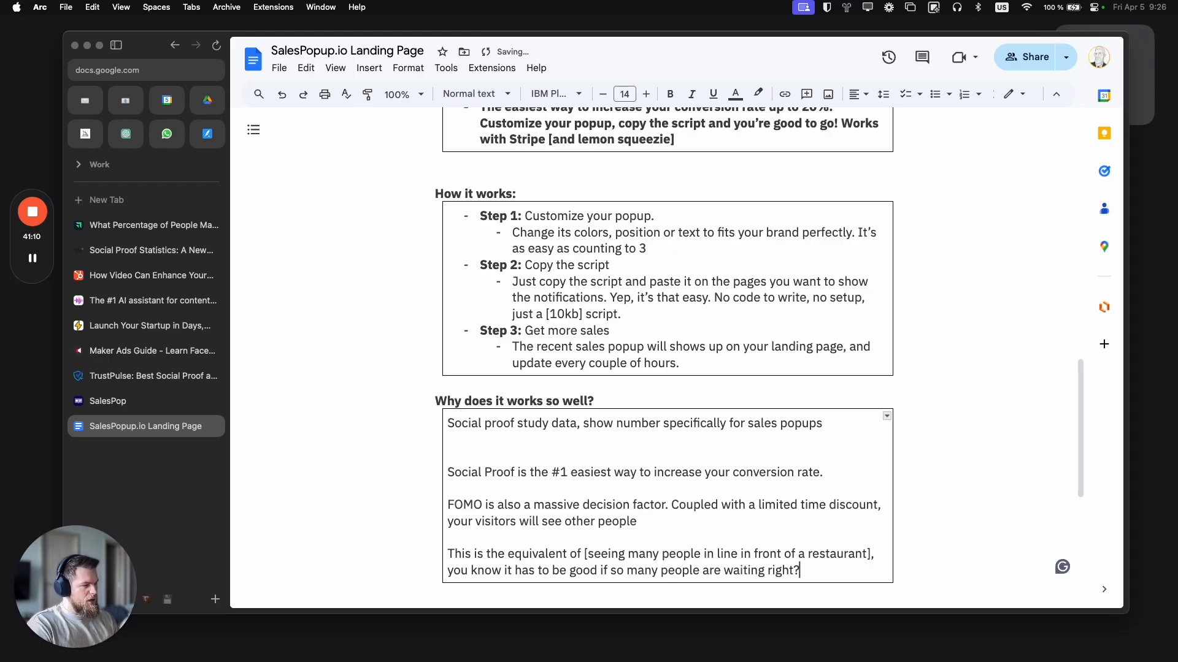
Step: Enclose the word "waiting" in square brackets as placeholder wording in the restaurant sentence
{"action": "double_click", "coordinate": [729, 570]}
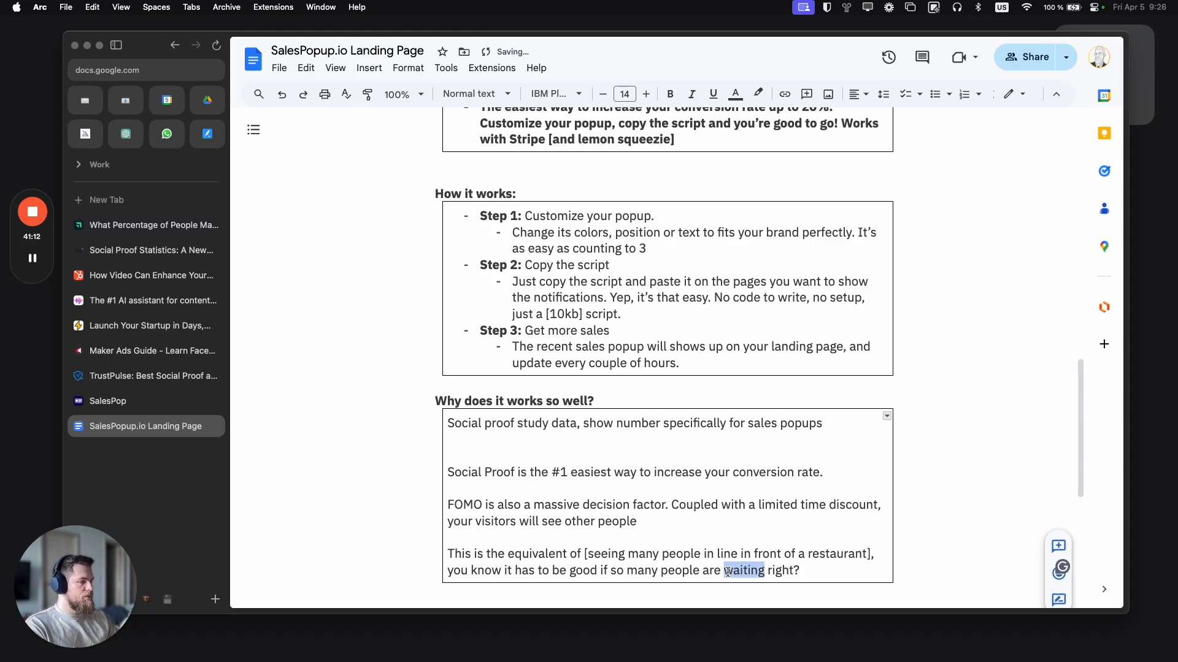
{"action": "left_click", "coordinate": [724, 570]}
{"action": "type", "text": "{"}
{"action": "key", "text": "BackSpace"}
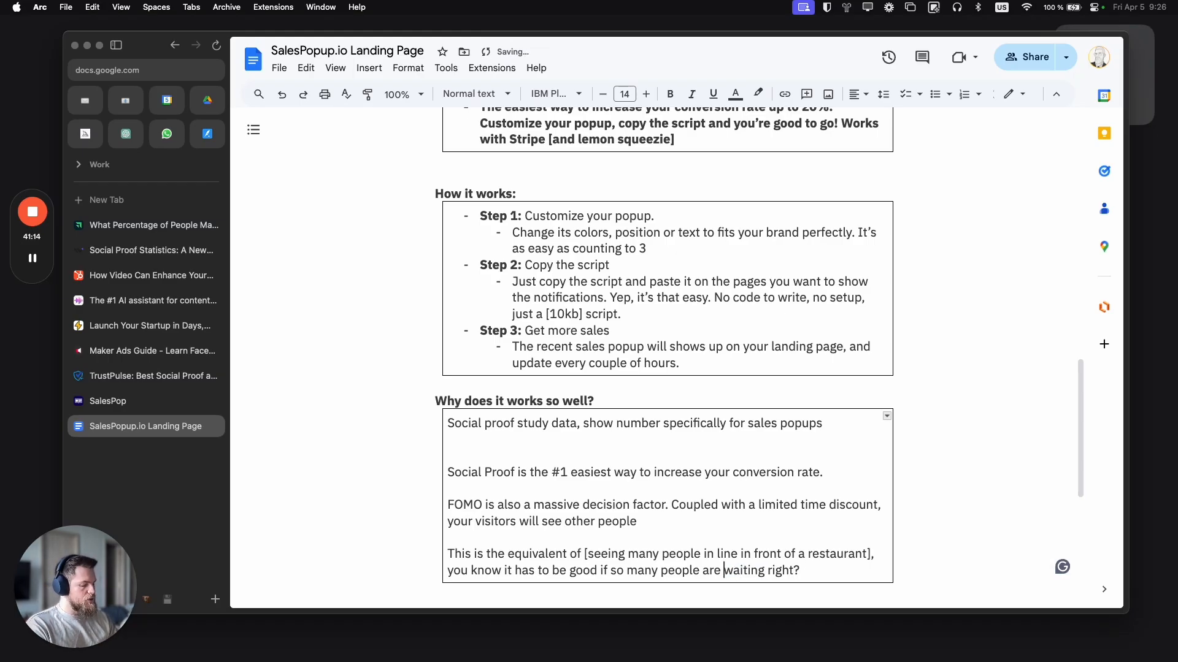
{"action": "type", "text": "["}
{"action": "type", "text": "]"}
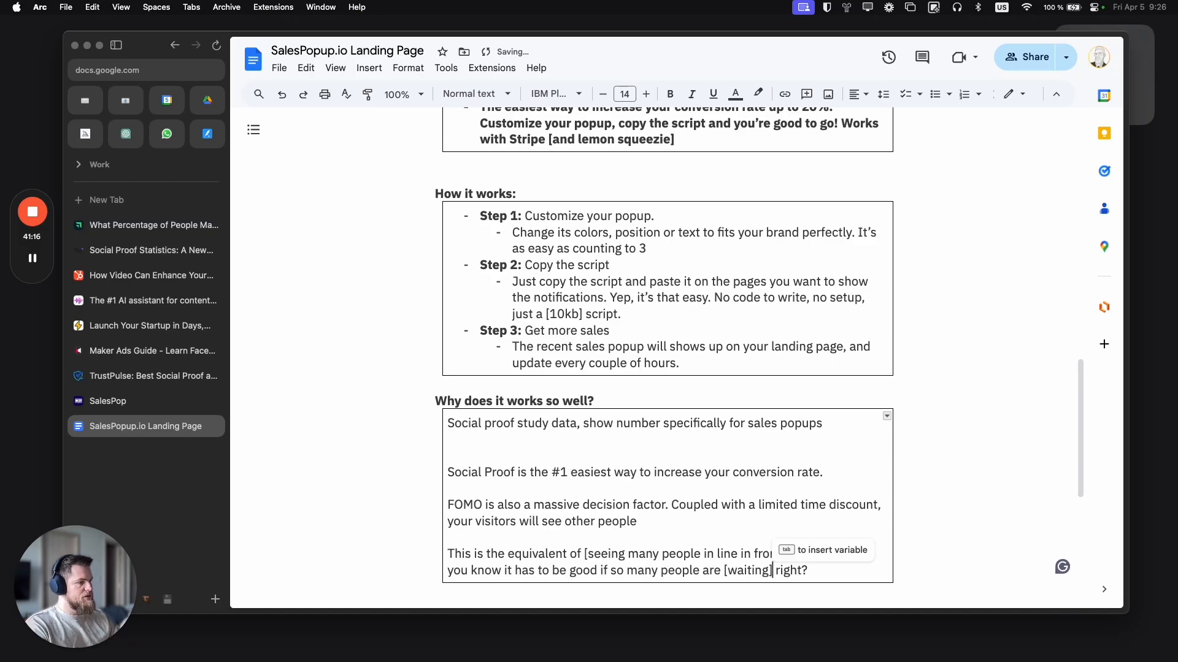
Step: Select the whole restaurant analogy paragraph beginning "This is the equivalent of"
{"action": "left_click", "coordinate": [683, 552]}
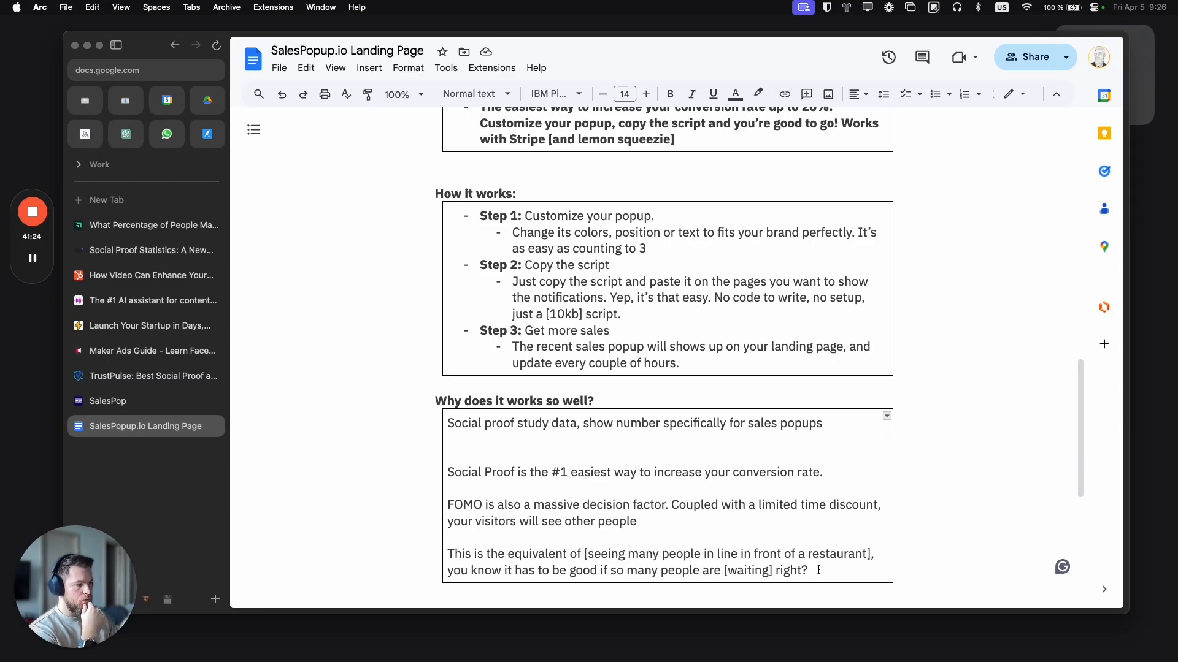
{"action": "left_click", "coordinate": [445, 554]}
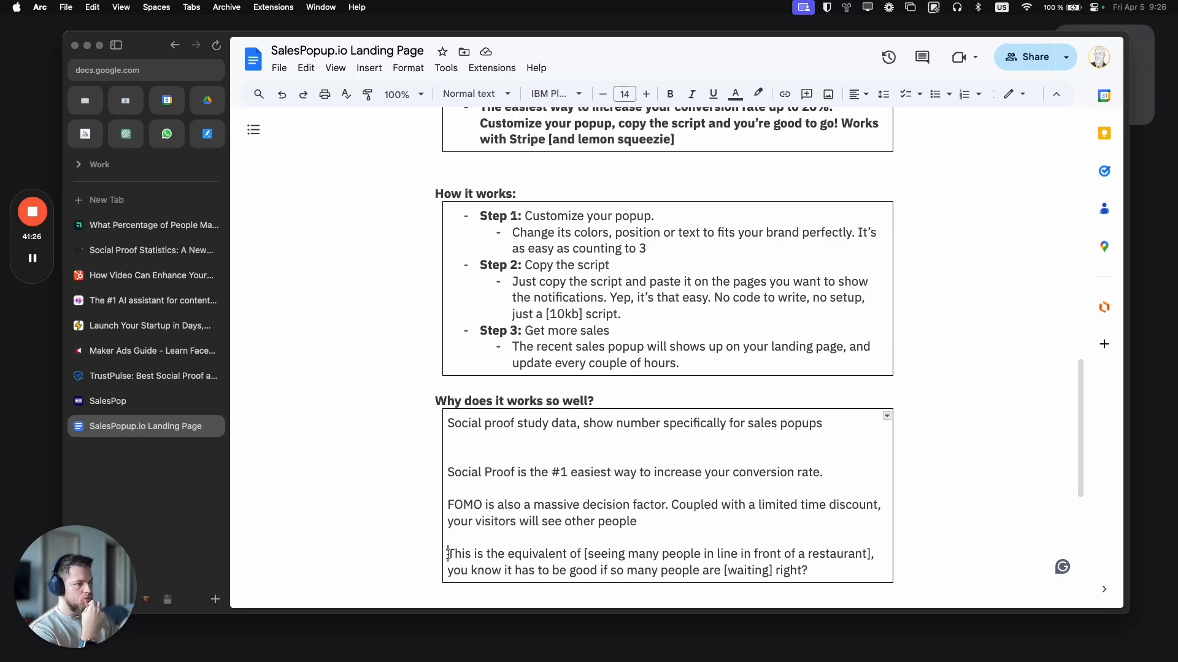
{"action": "left_click", "coordinate": [907, 573], "text": "shift"}
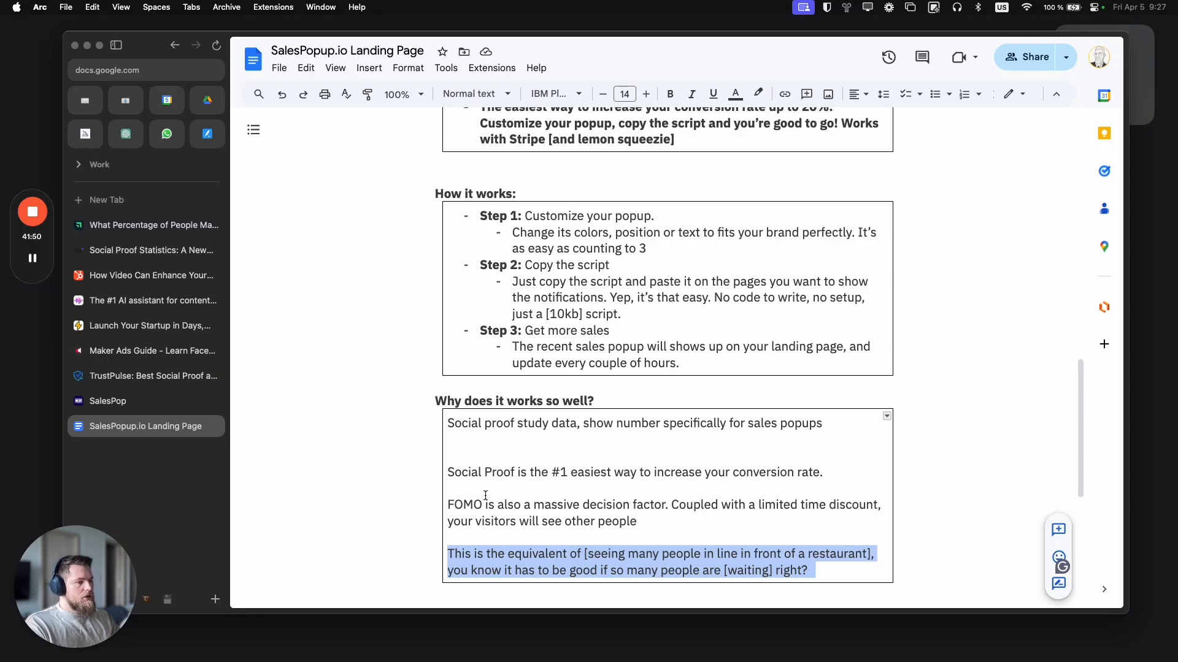
Step: Move the FOMO paragraph below the restaurant-line comparison in the "Why does it works so well?" box
{"action": "left_click_drag", "start_coordinate": [448, 505], "coordinate": [729, 531]}
{"action": "left_click", "coordinate": [685, 506]}
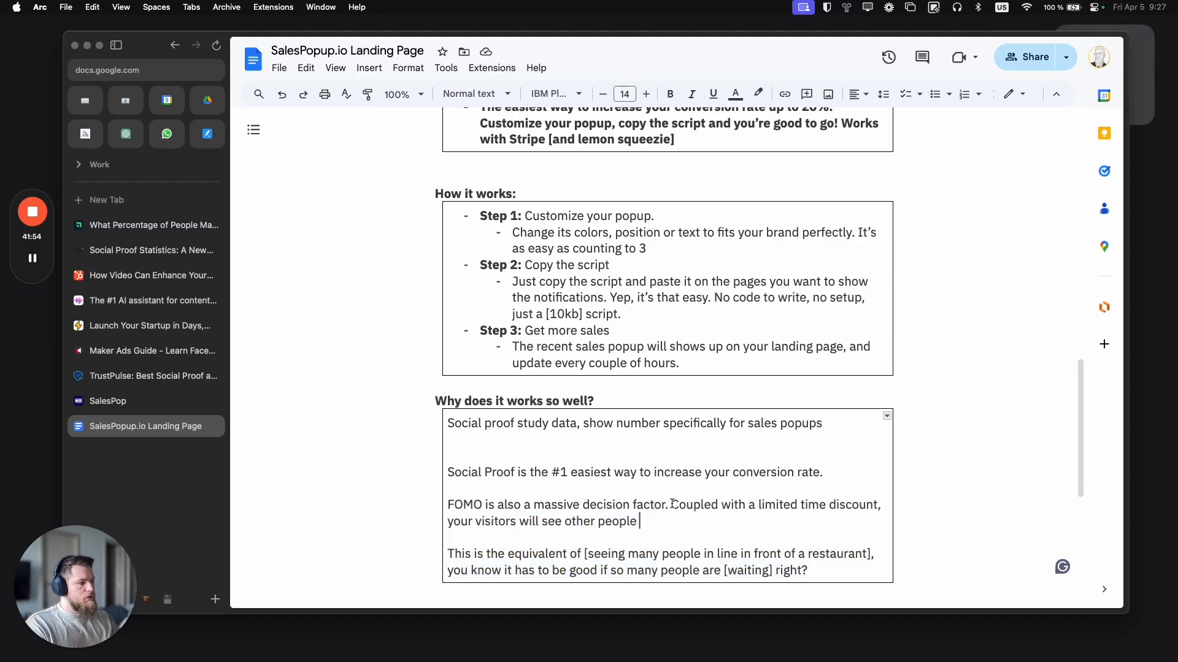
{"action": "left_click_drag", "start_coordinate": [652, 521], "coordinate": [436, 498]}
{"action": "key", "text": "BackSpace"}
{"action": "key", "text": "super+z"}
{"action": "key", "text": "super+z"}
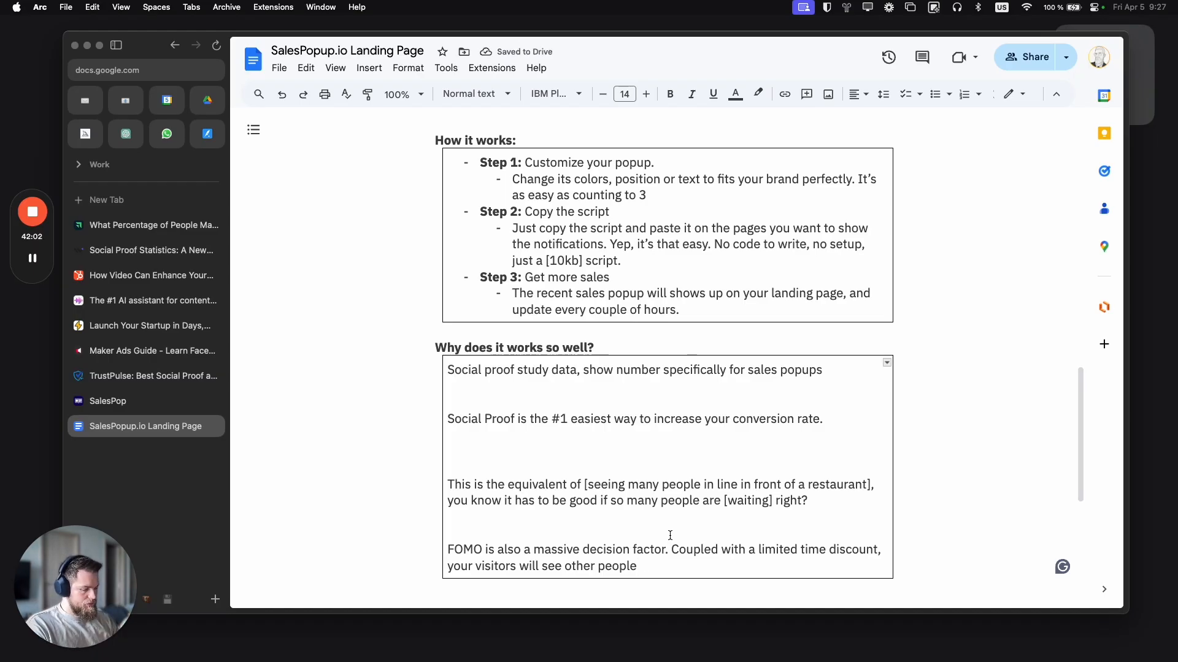
Step: Extend the FOMO paragraph with "buy the limited thing while they wait and it will trigger FOMO"
{"action": "type", "text": "buy the limited"}
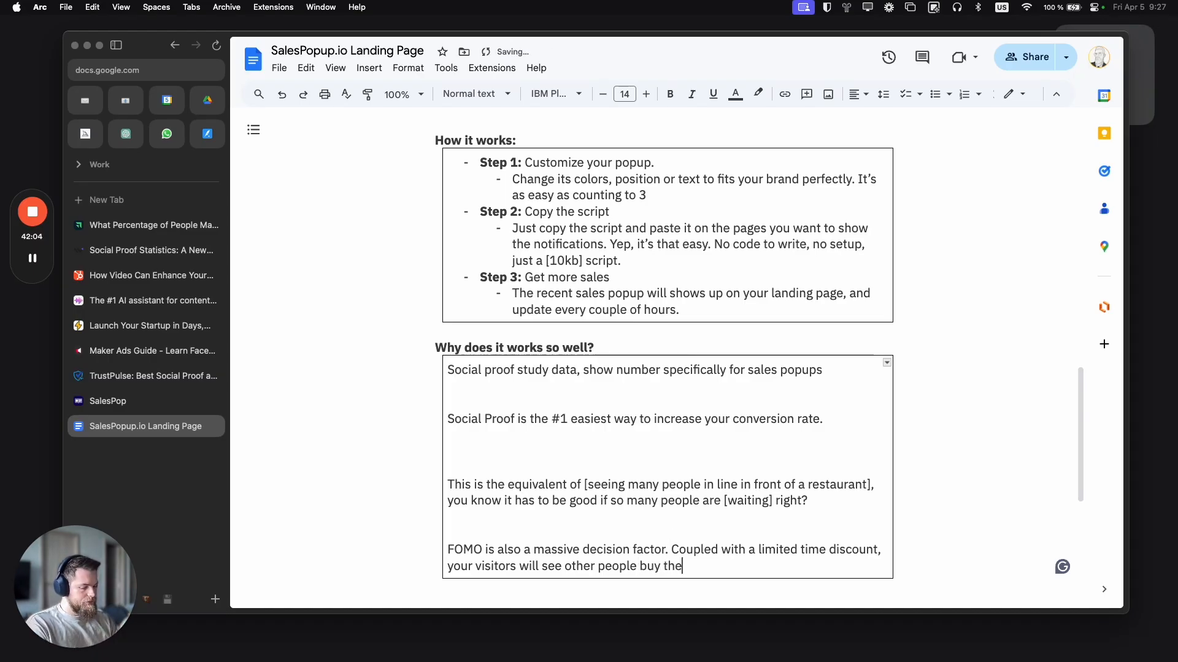
{"action": "key", "text": "BackSpace"}
{"action": "key", "text": "BackSpace"}
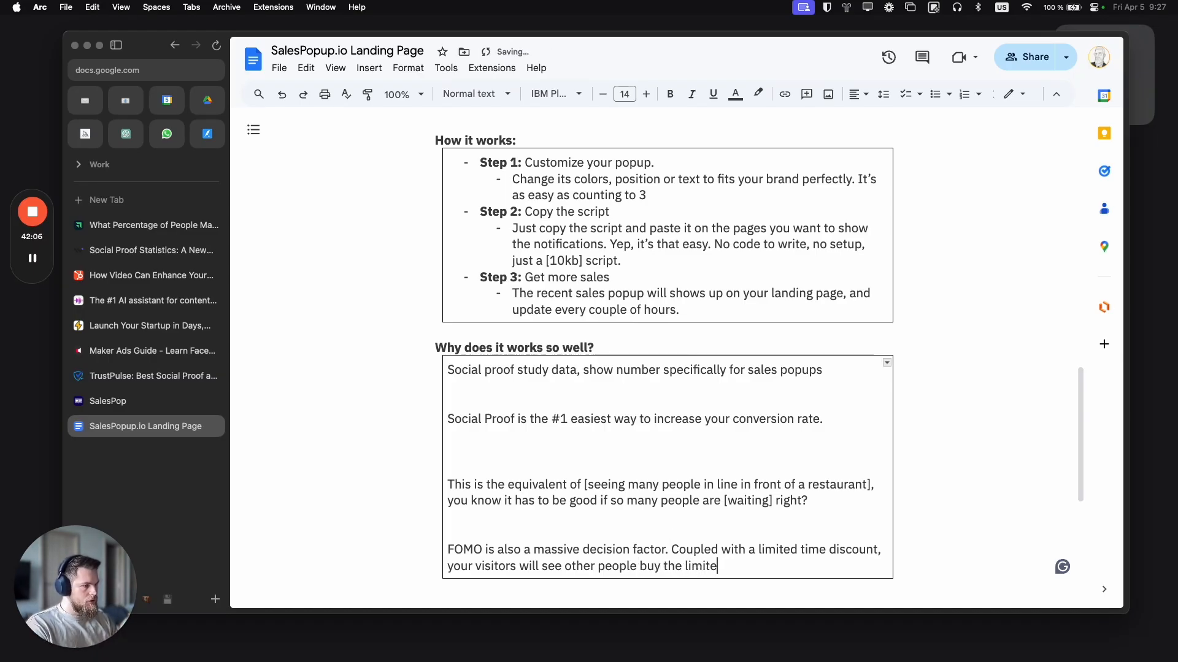
{"action": "type", "text": "d thing wh"}
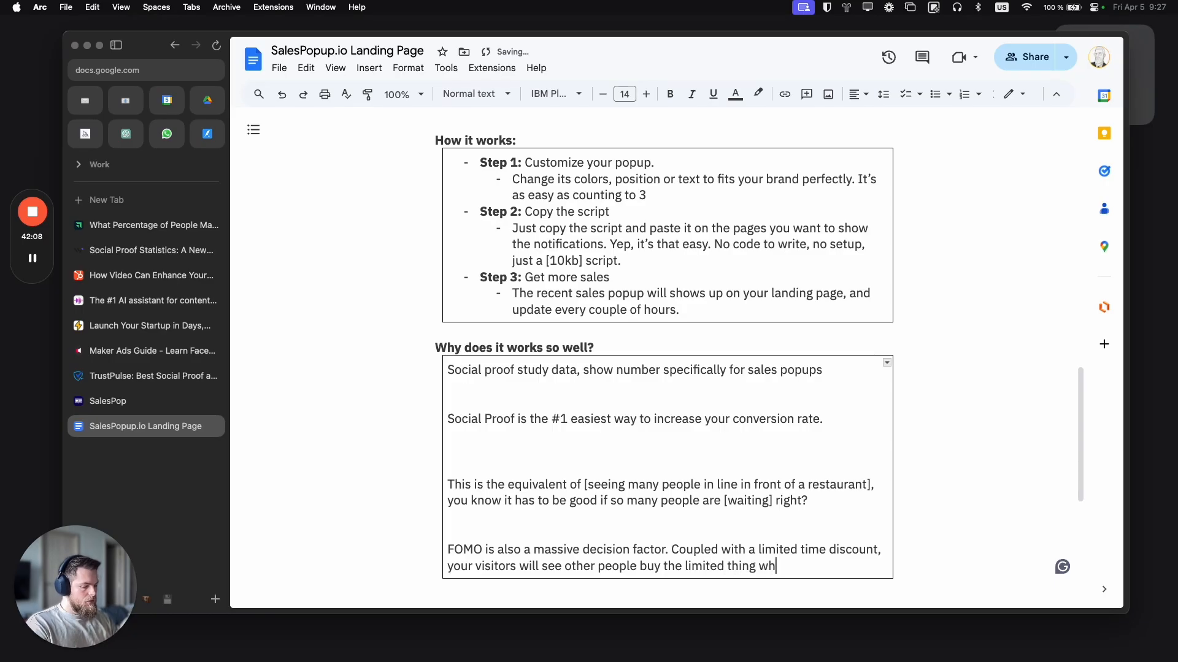
{"action": "type", "text": "ile they wait"}
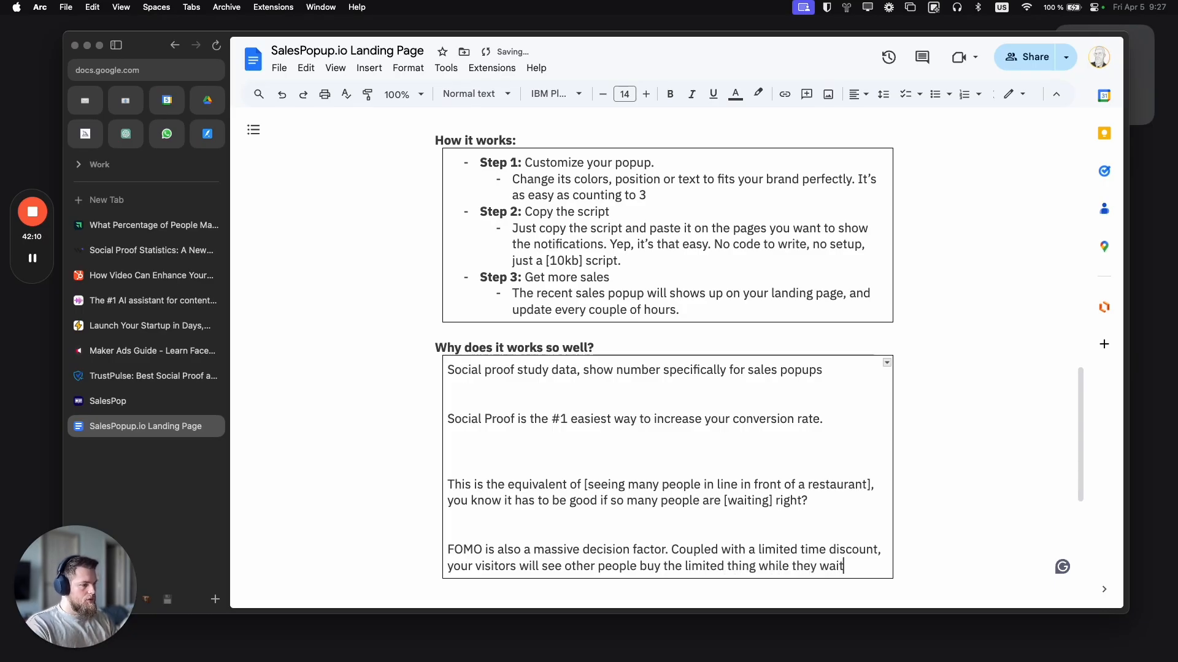
{"action": "type", "text": " and it will trigg"}
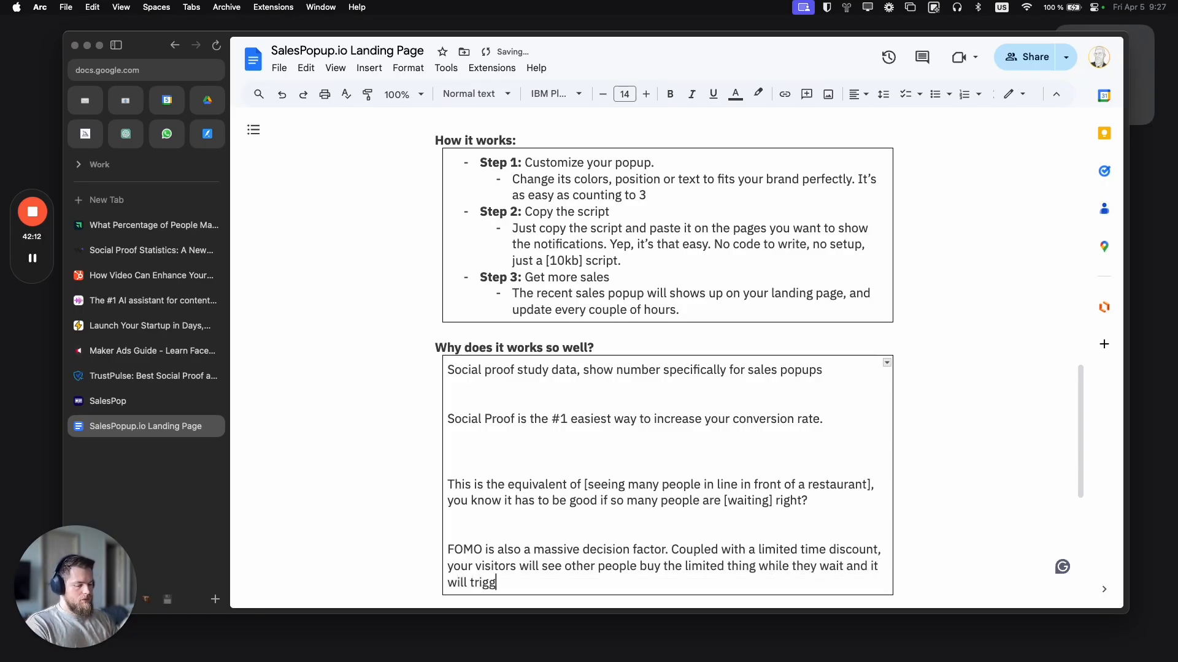
{"action": "type", "text": "er FOMO"}
{"action": "scroll", "coordinate": [634, 513], "scroll_direction": "down", "scroll_amount": 1}
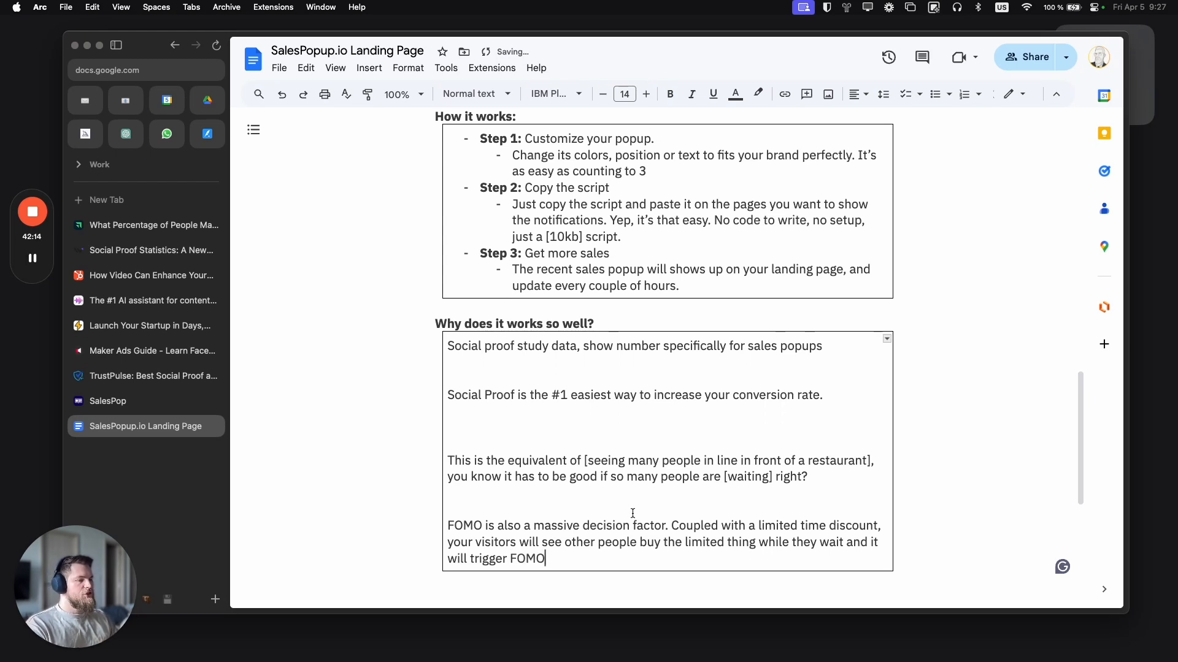
Step: Add a dash divider on the empty line beneath the social proof study data note
{"action": "left_click_drag", "start_coordinate": [545, 559], "coordinate": [447, 526]}
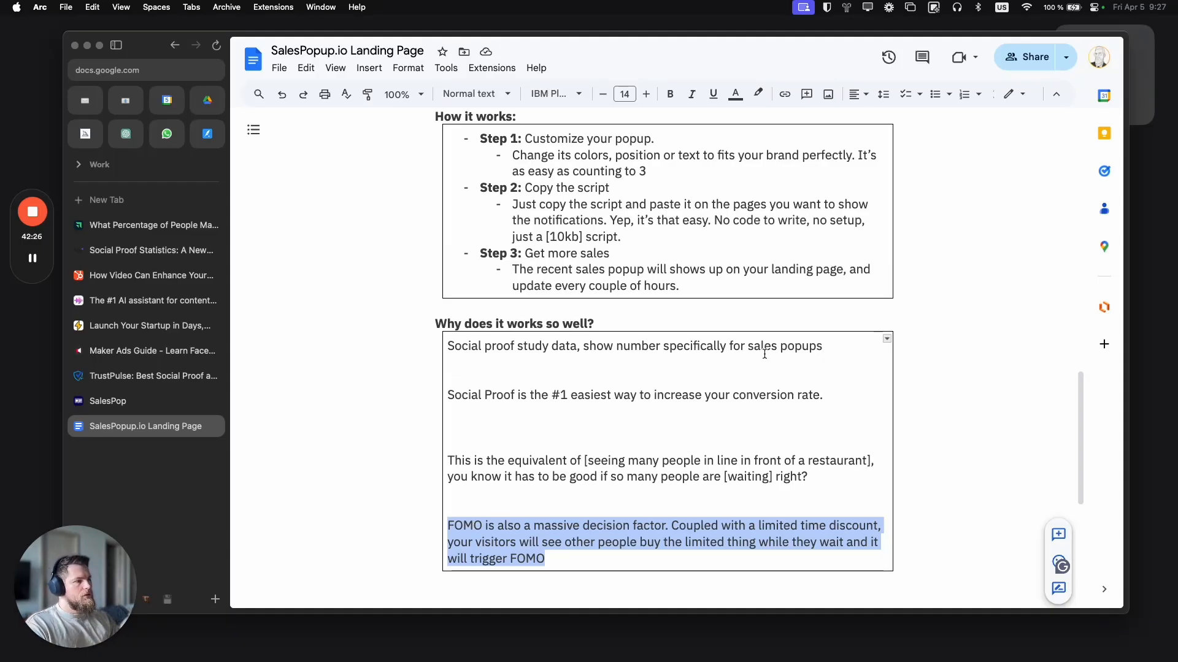
{"action": "left_click", "coordinate": [847, 356]}
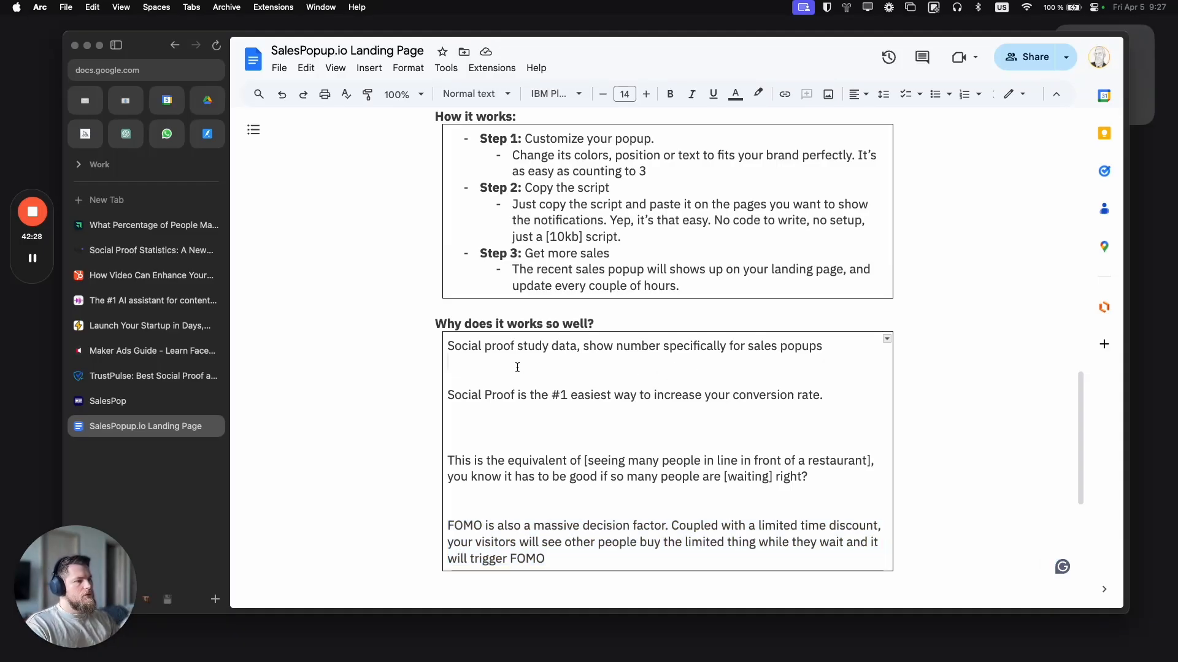
{"action": "type", "text": "--"}
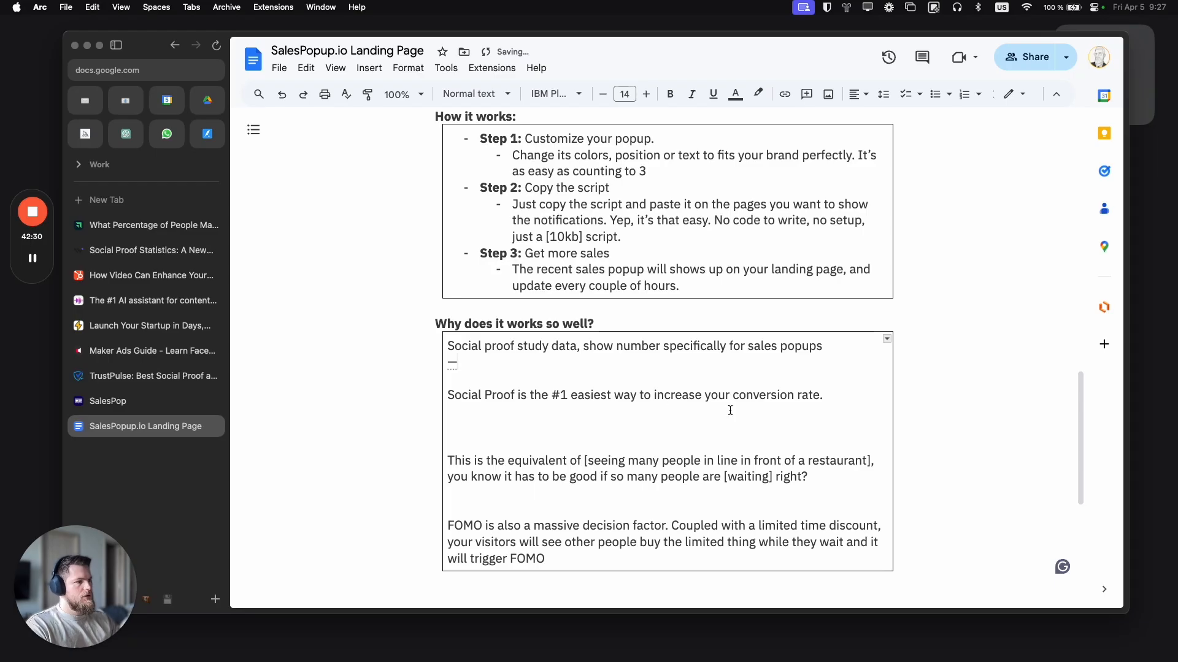
Step: After the "#1 easiest way" sentence, add "Social proof alone can increase a landing page's conversion rate up to 35%"
{"action": "left_click", "coordinate": [855, 412]}
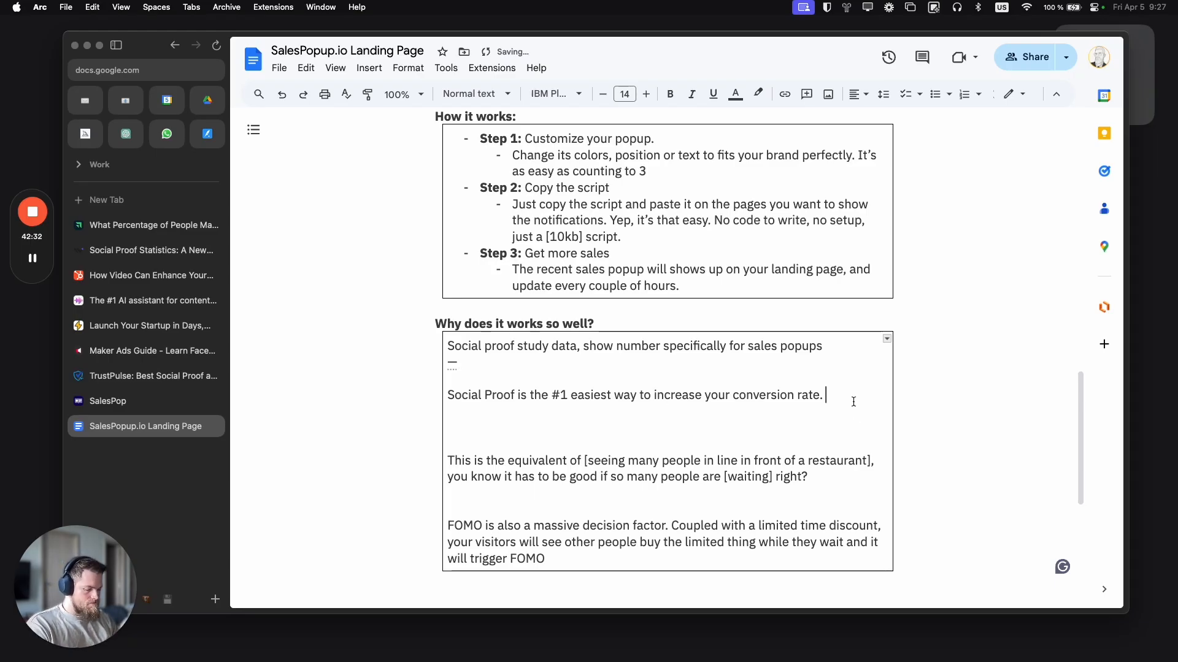
{"action": "type", "text": "Soc"}
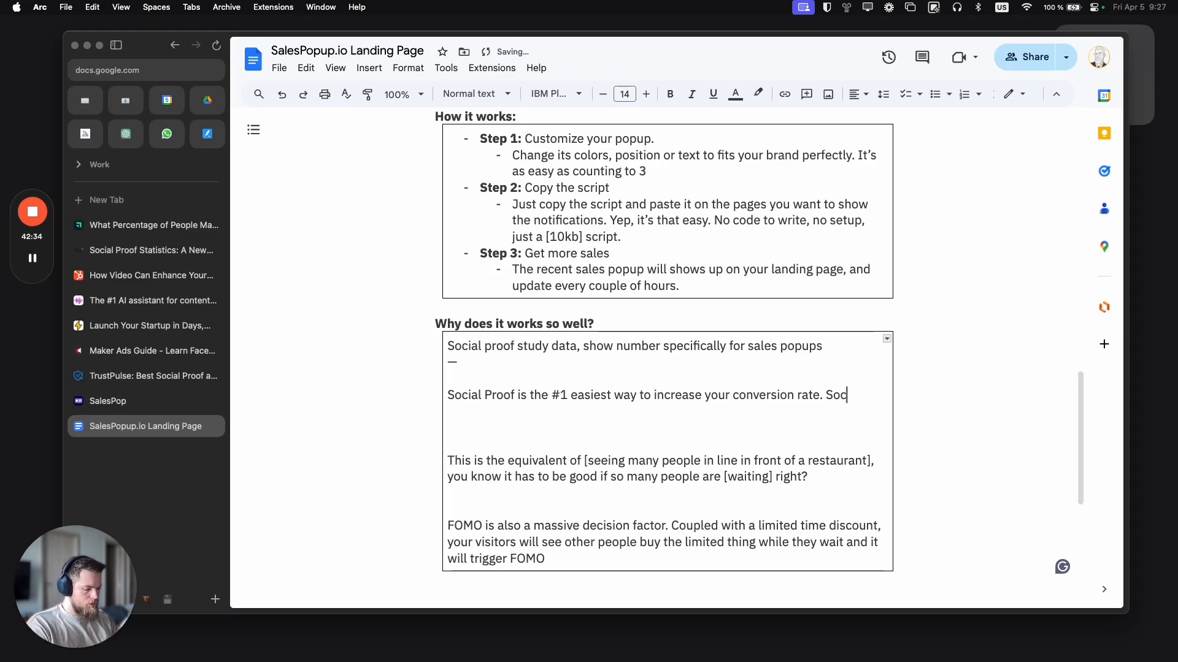
{"action": "type", "text": "ial proof alone "}
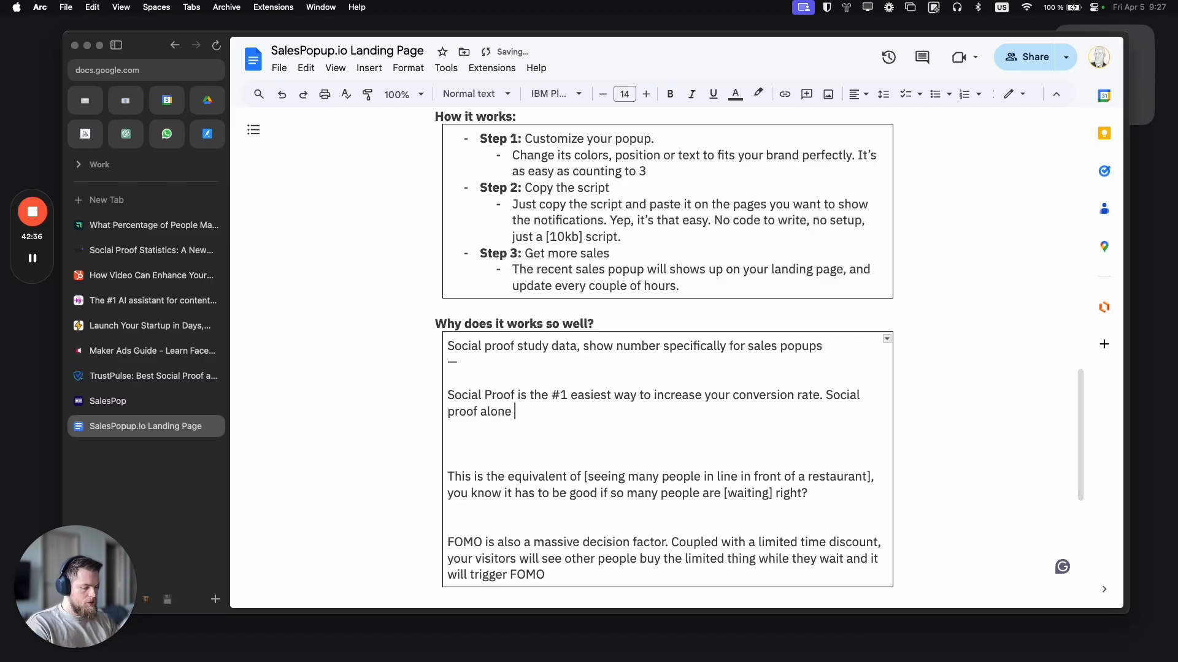
{"action": "type", "text": "can increase conve"}
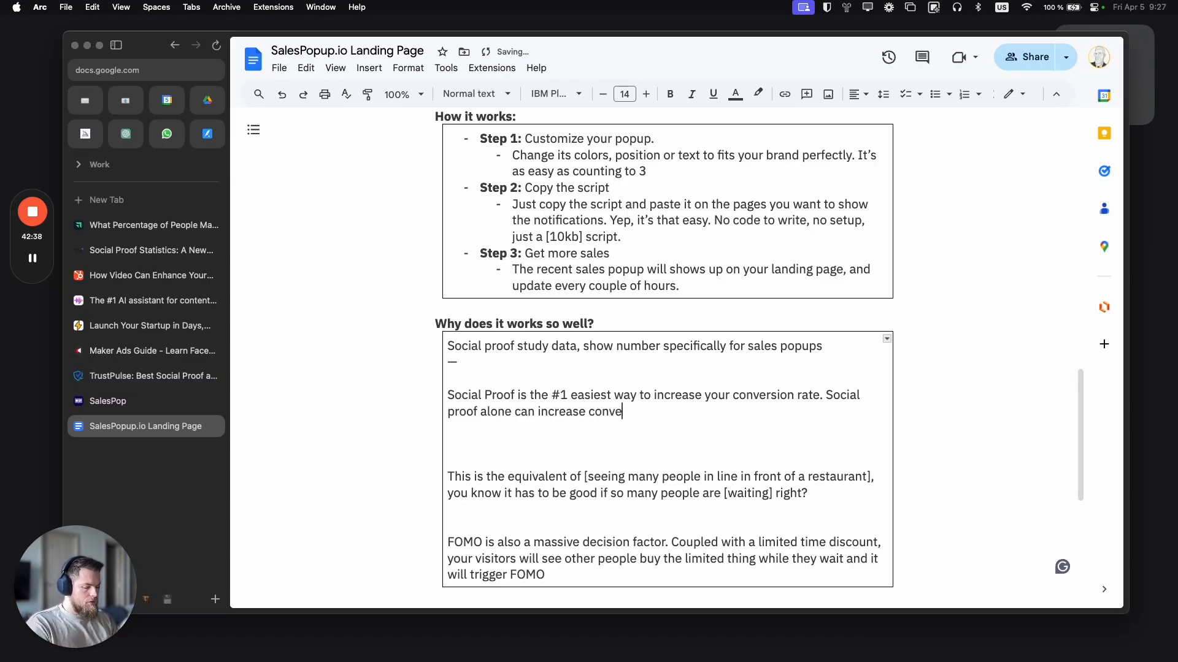
{"action": "type", "text": "rsion rate up to 35%"}
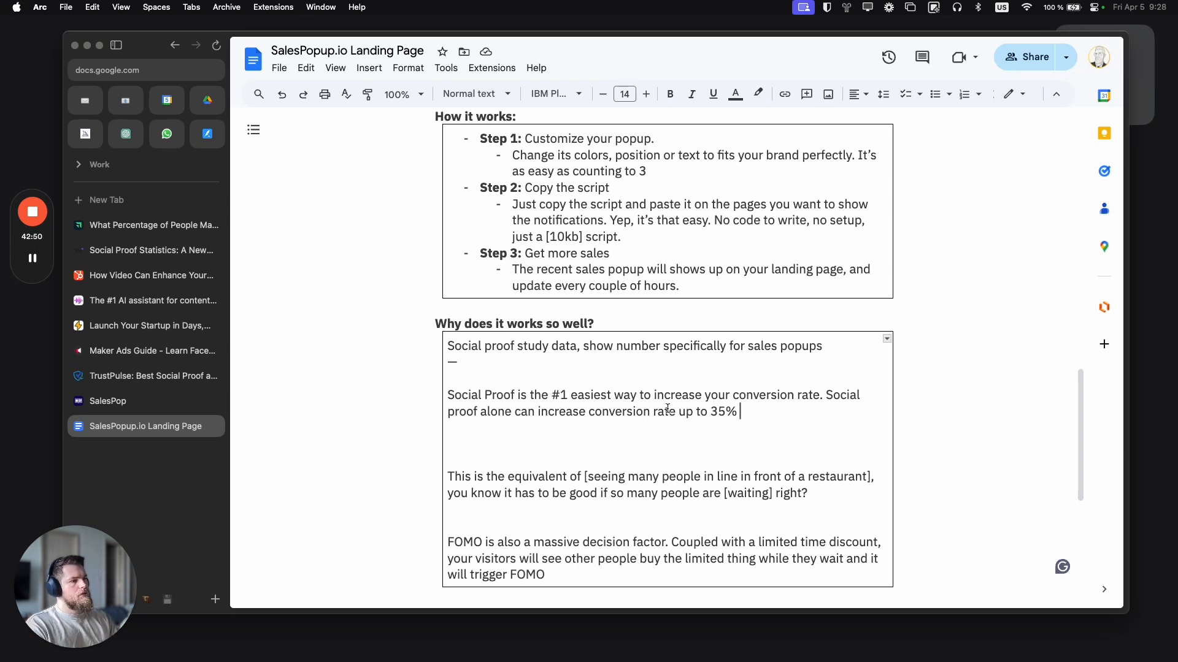
{"action": "left_click", "coordinate": [589, 410]}
{"action": "type", "text": "a landing page's"}
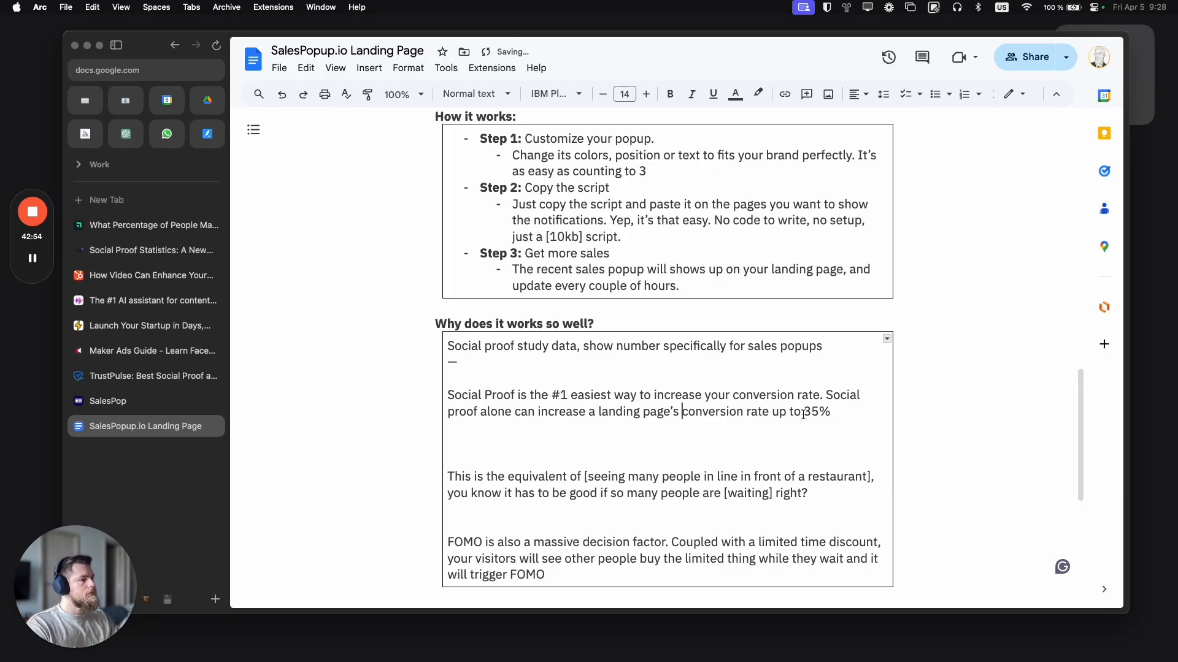
Step: Start a new line under the 35% claim reading "But testimonials are hard to get,"
{"action": "key", "text": "Return"}
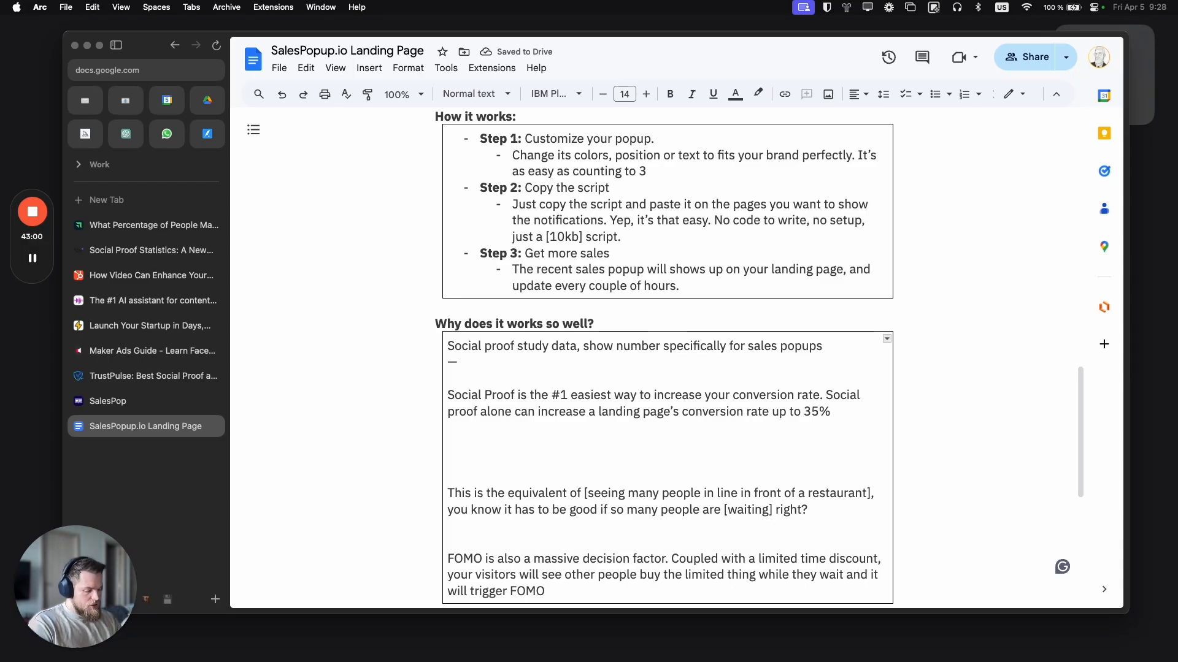
{"action": "key", "text": "BackSpace"}
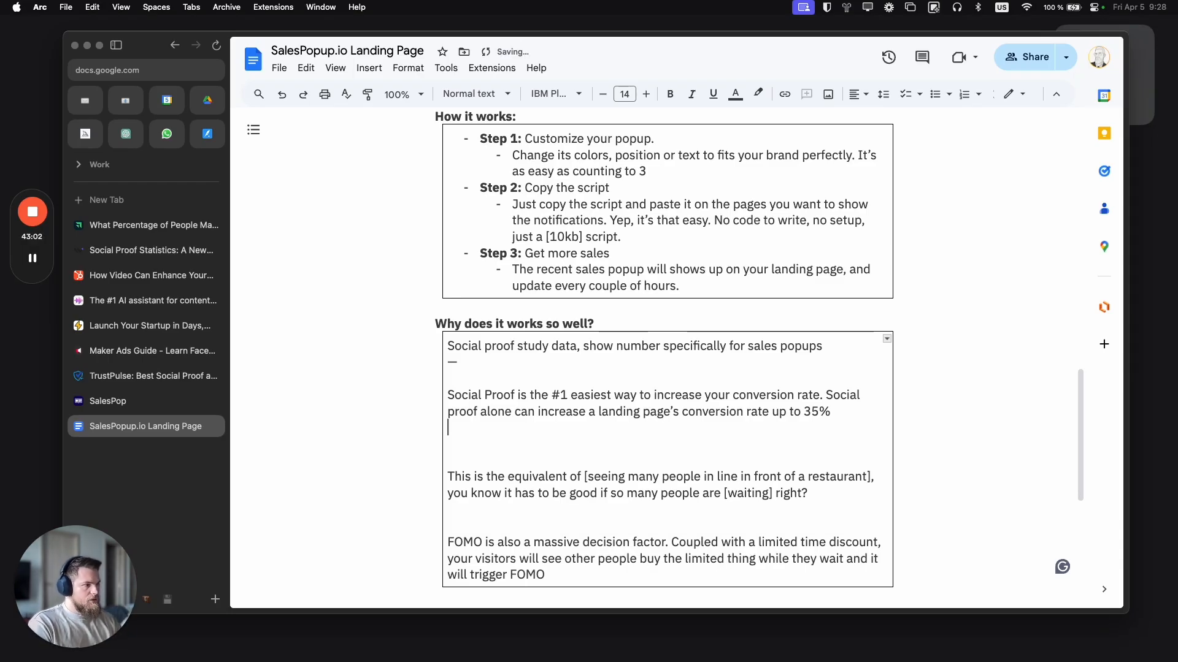
{"action": "type", "text": "But test"}
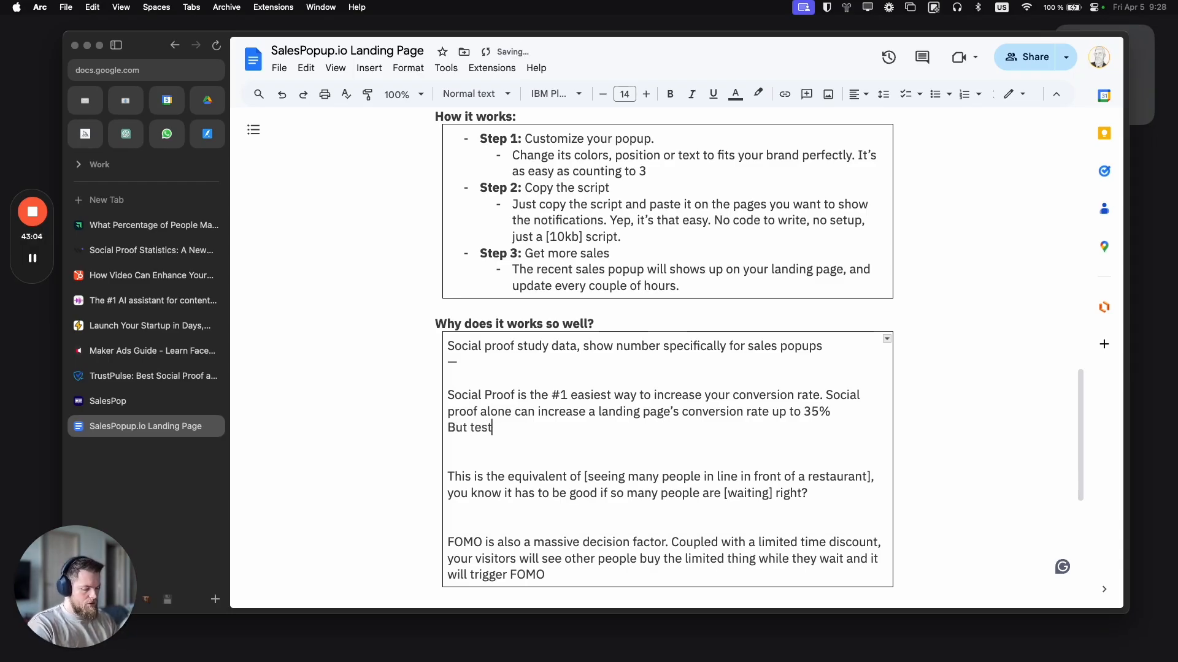
{"action": "type", "text": "omonials "}
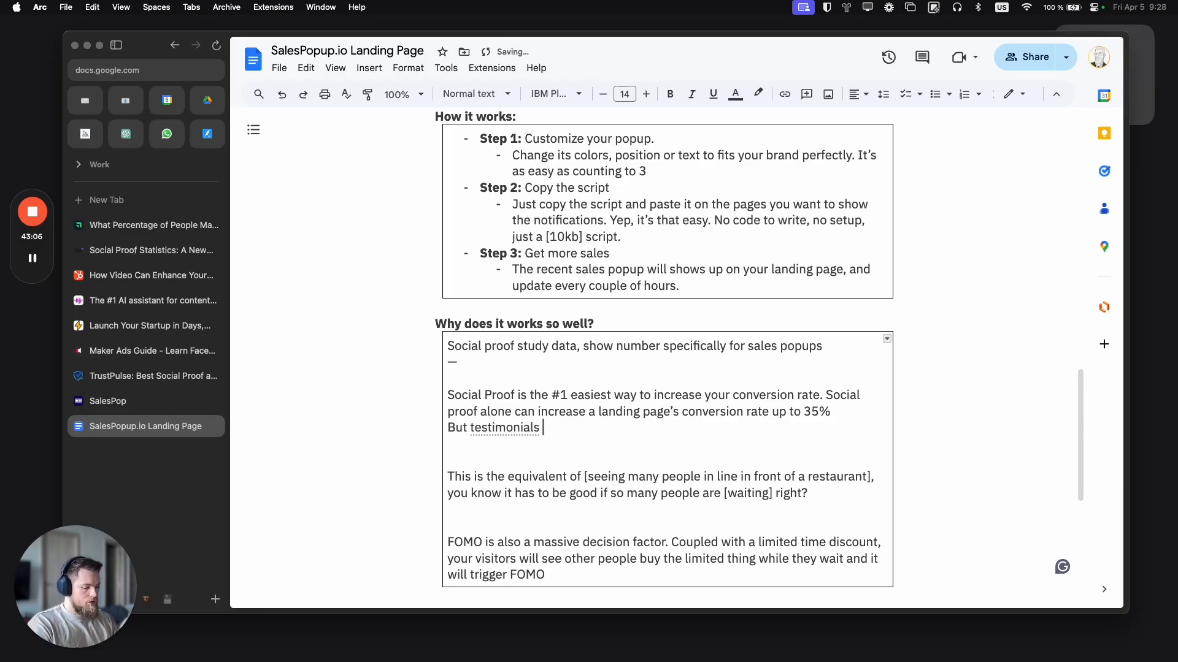
{"action": "type", "text": "are hard to get,"}
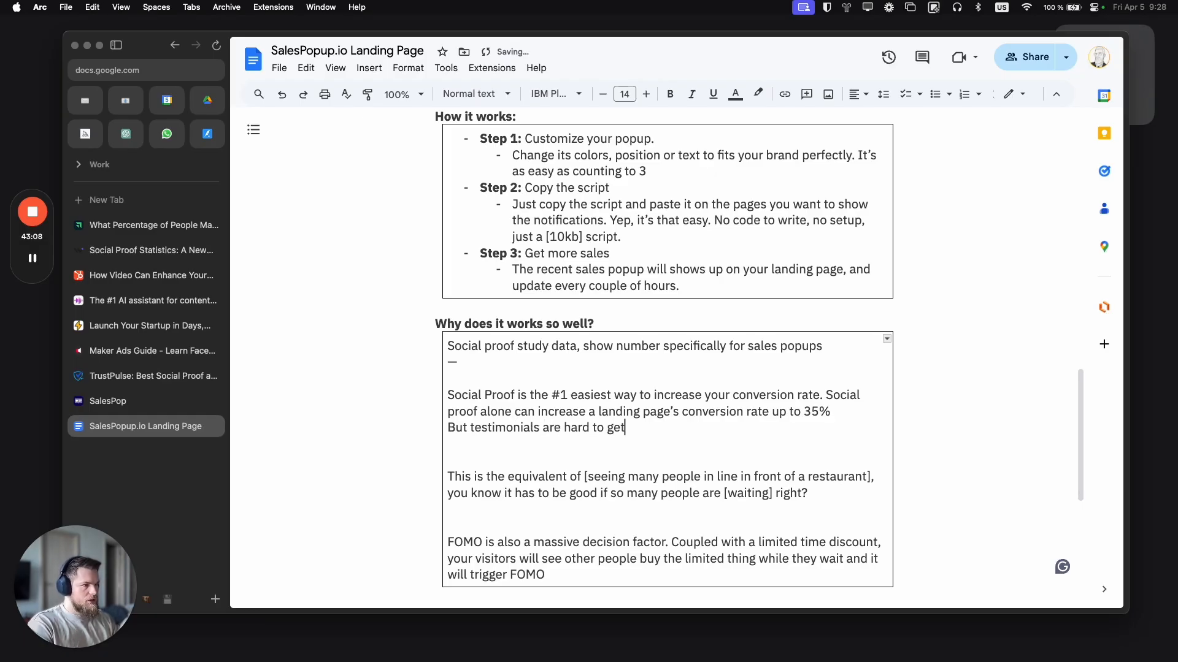
Step: Try replacing "Social proof alone" with "A [great testimonial]" in the conversion rate sentence
{"action": "double_click", "coordinate": [828, 394]}
{"action": "left_click", "coordinate": [827, 394]}
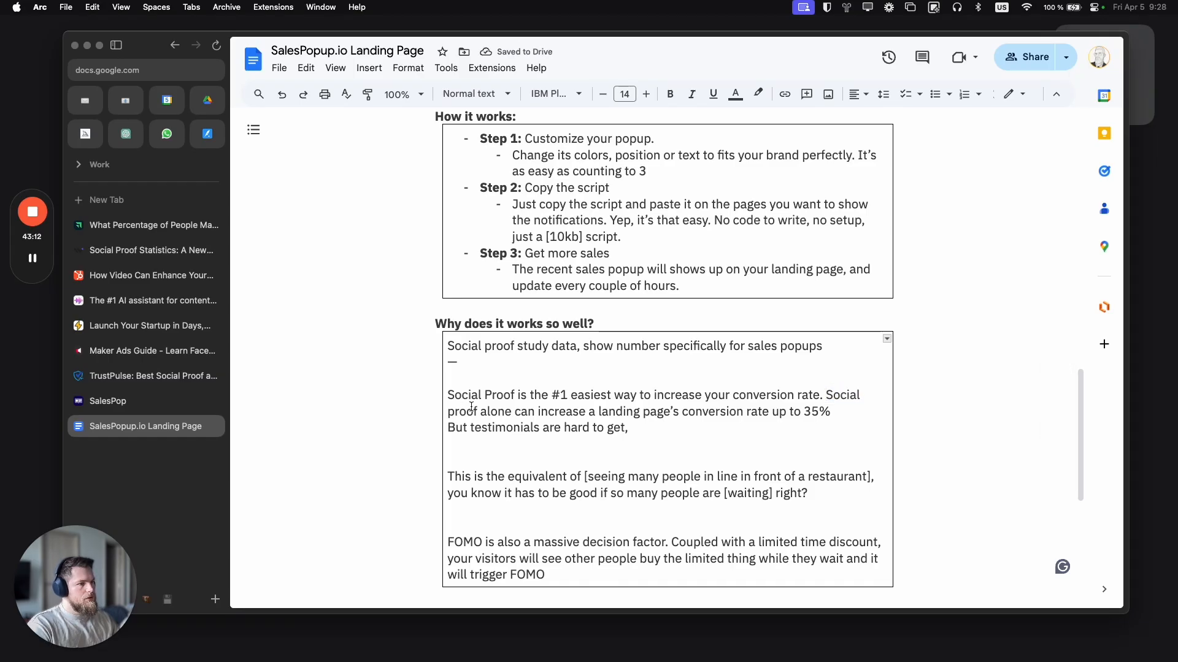
{"action": "left_click", "coordinate": [511, 411], "text": "shift"}
{"action": "key", "text": "super+c"}
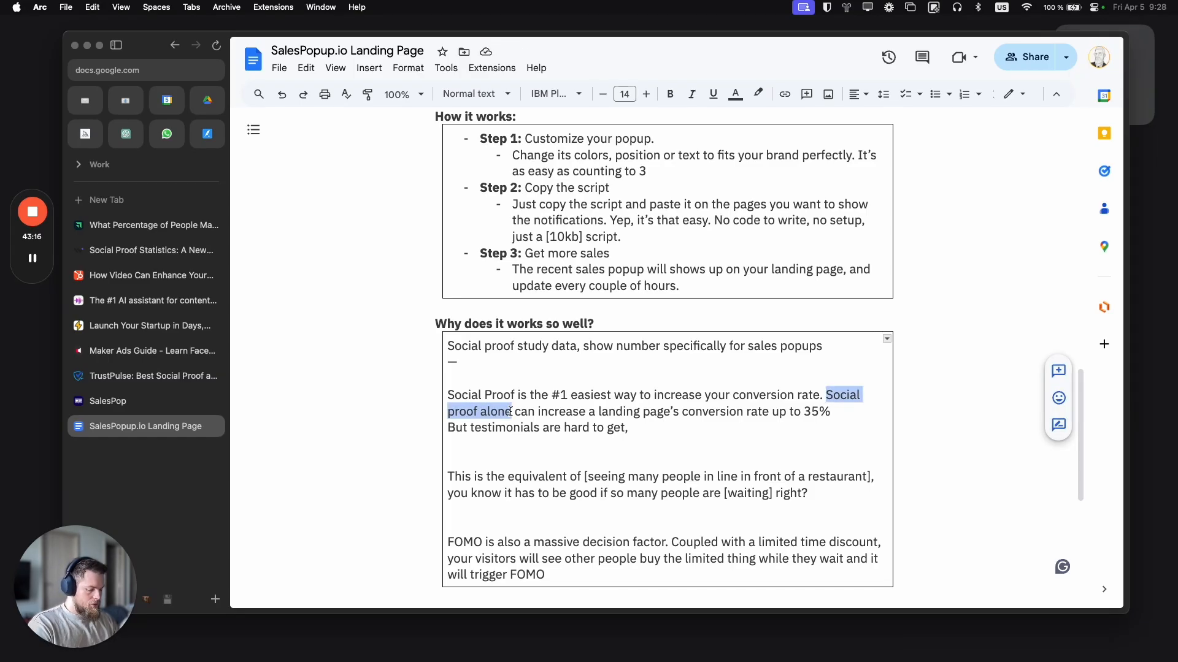
{"action": "type", "text": "A "}
{"action": "type", "text": "[great t"}
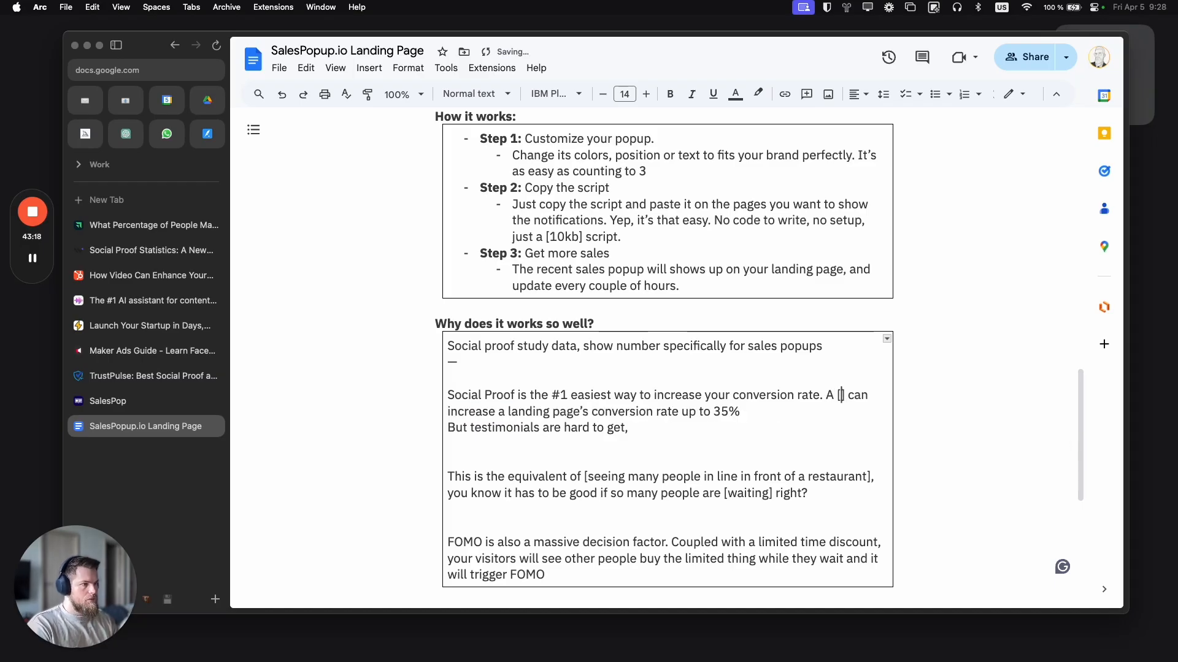
{"action": "type", "text": "estimonia"}
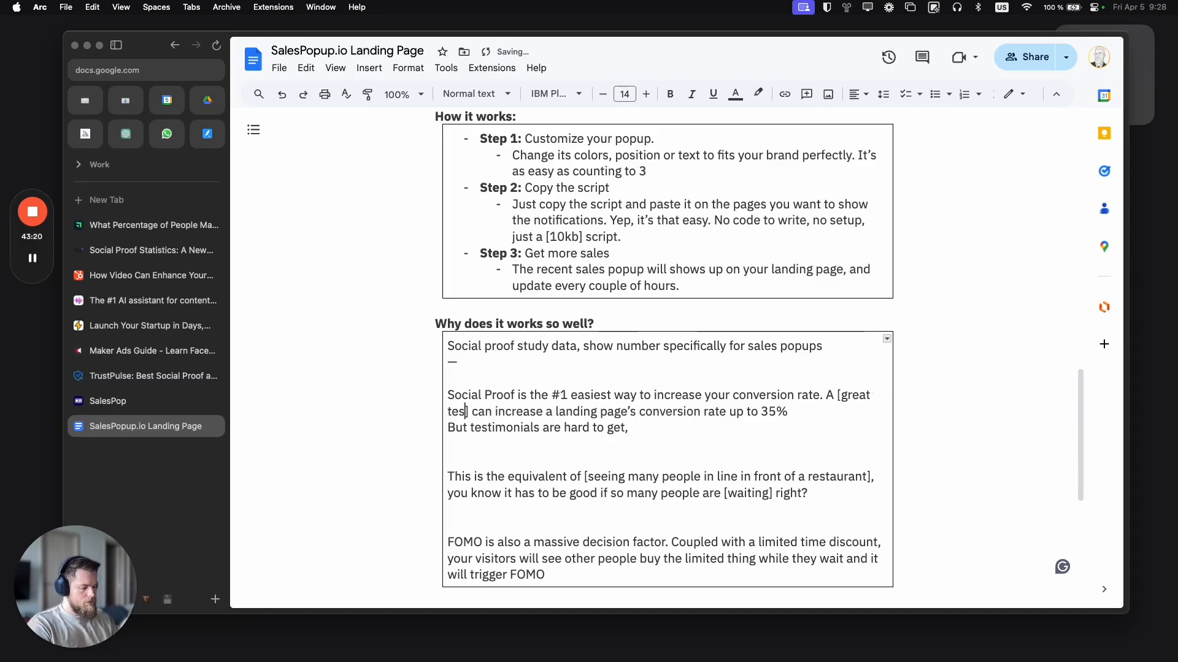
{"action": "type", "text": "l"}
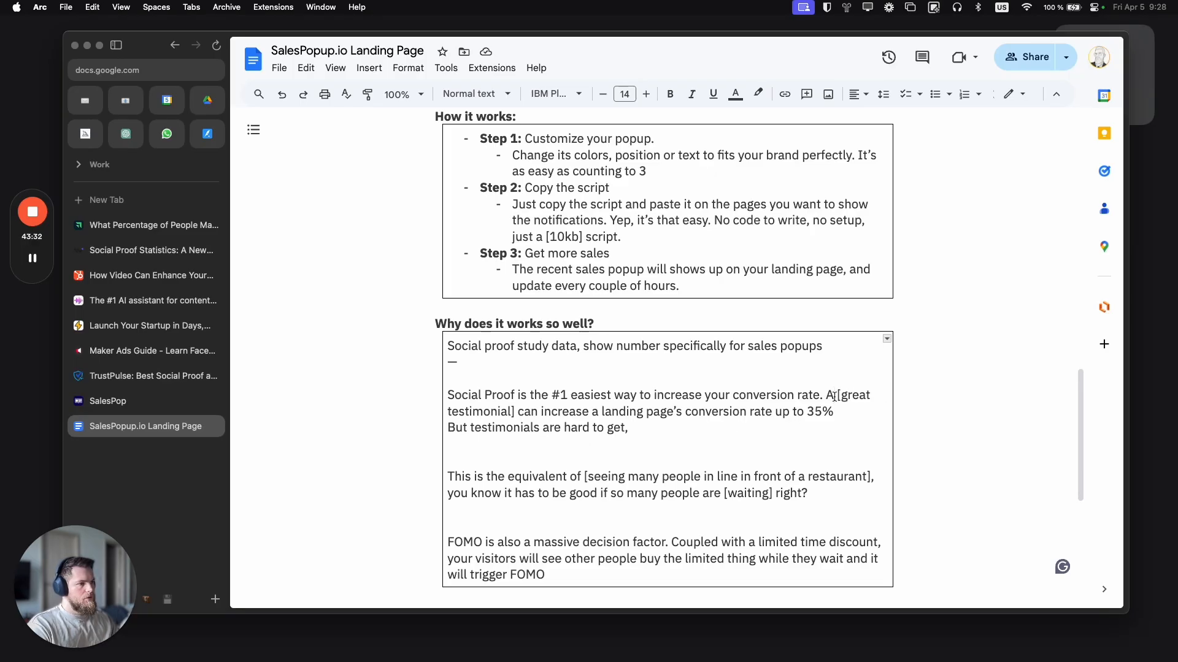
Step: Restore "Social proof alone" in place of "A [great testimonial]"
{"action": "key", "text": "alt+Delete"}
{"action": "key", "text": "alt+Delete"}
{"action": "key", "text": "super+v"}
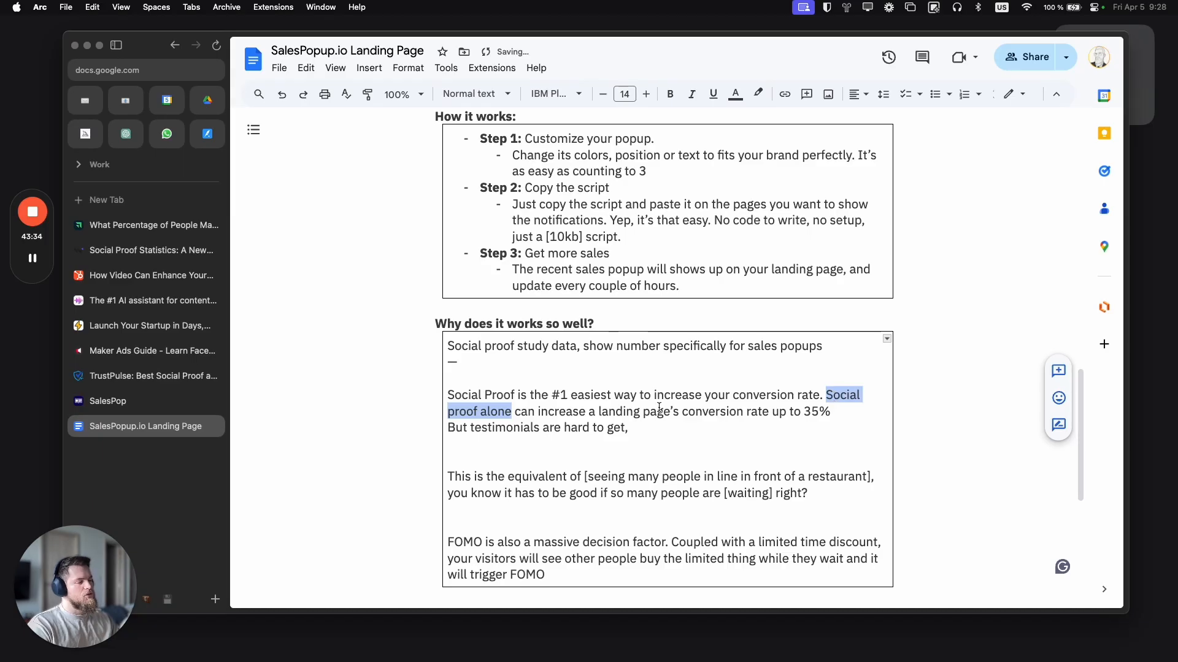
Step: Insert "good" before "testimonials" in the line under the 35% claim
{"action": "left_click", "coordinate": [684, 429]}
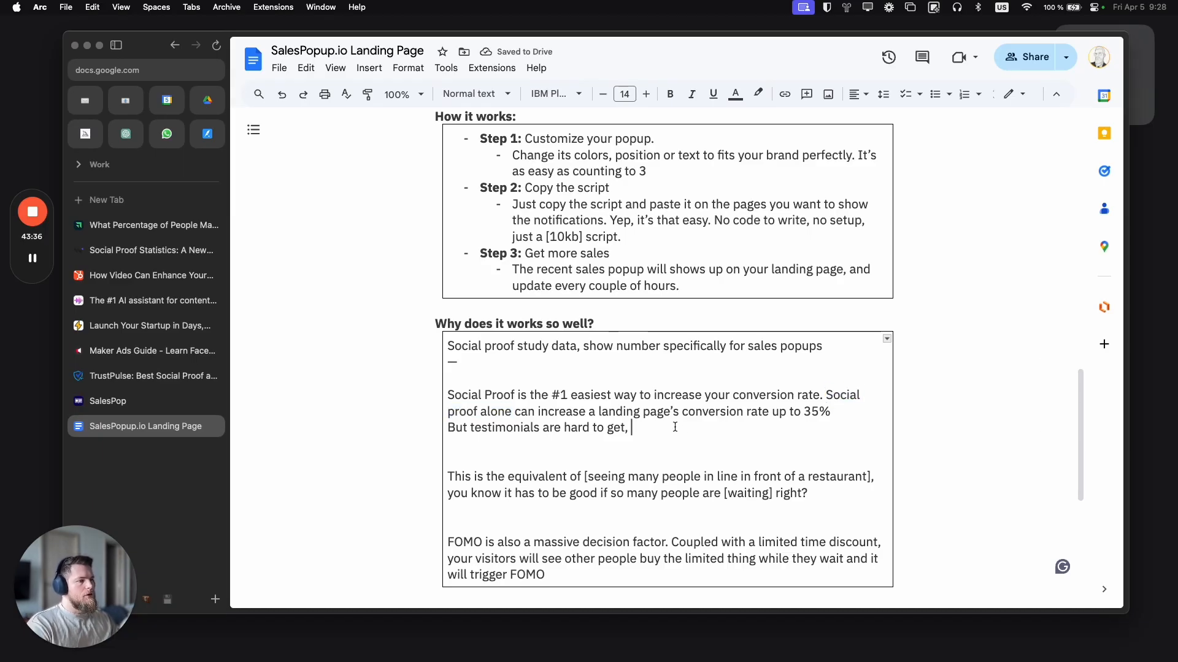
{"action": "left_click", "coordinate": [466, 427]}
{"action": "type", "text": "good"}
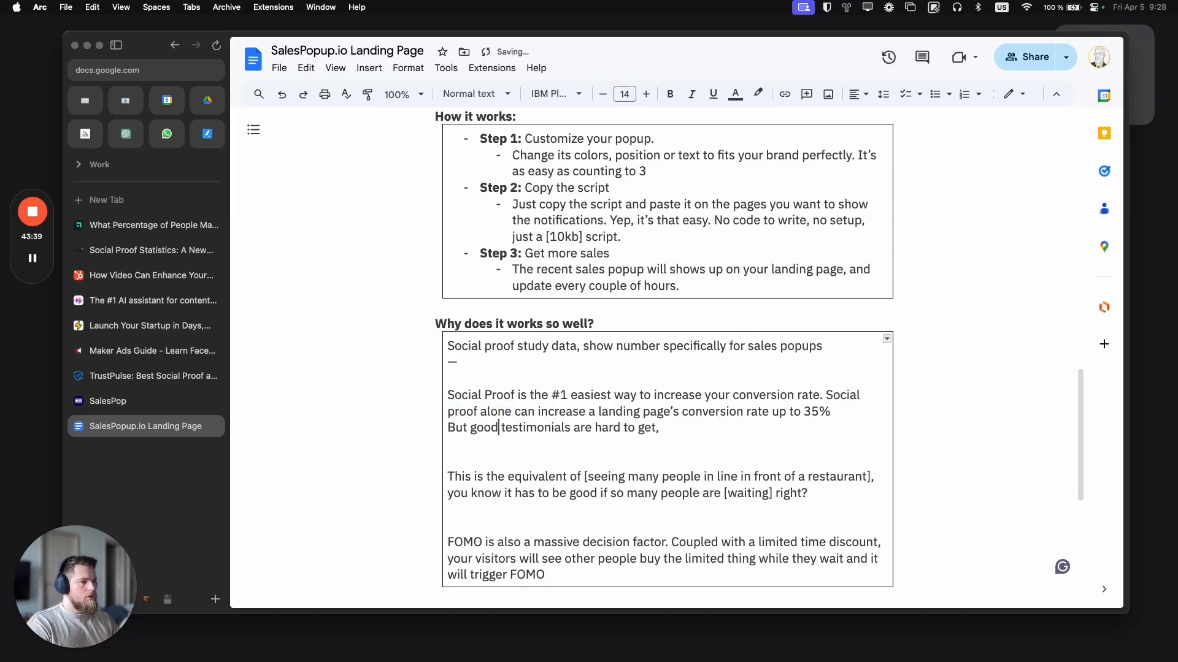
Step: Continue the "But good testimonials are hard to get," line with "99% of users will just ignore [it]"
{"action": "key", "text": "super+Right"}
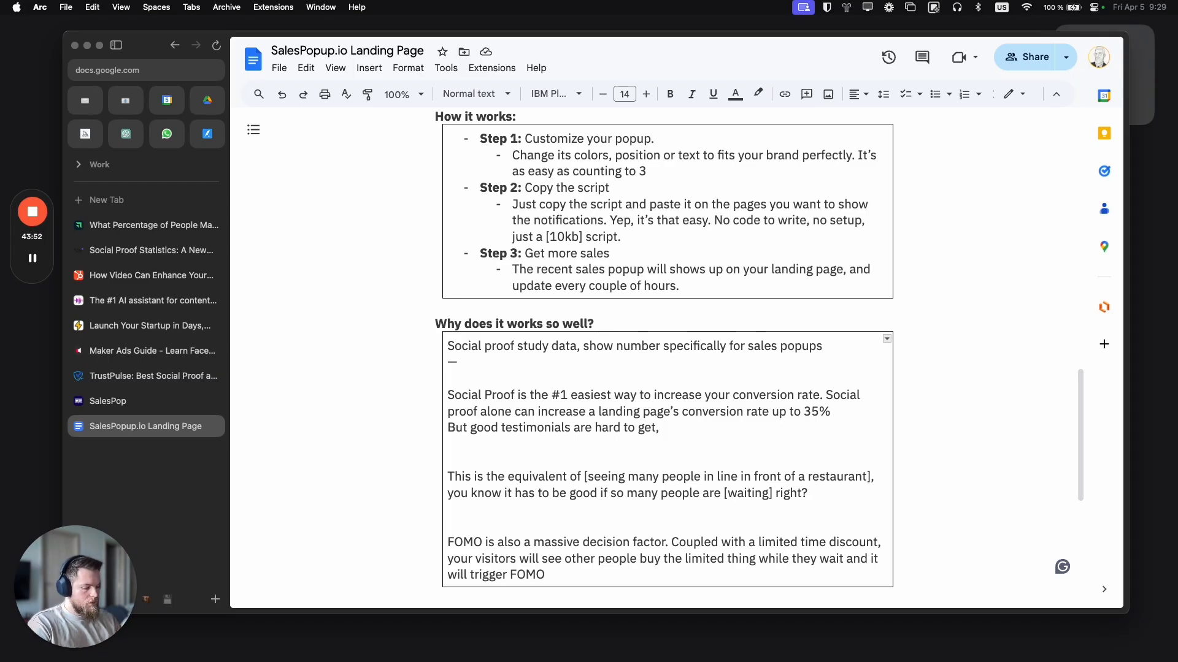
{"action": "type", "text": "99% of"}
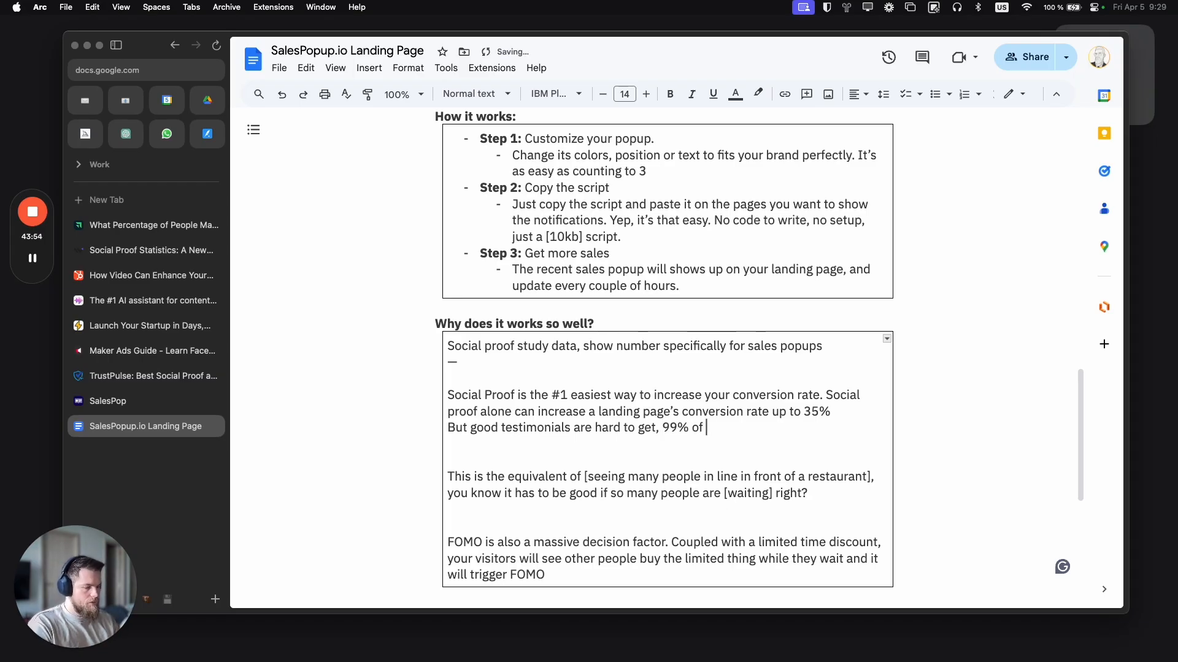
{"action": "type", "text": " users will"}
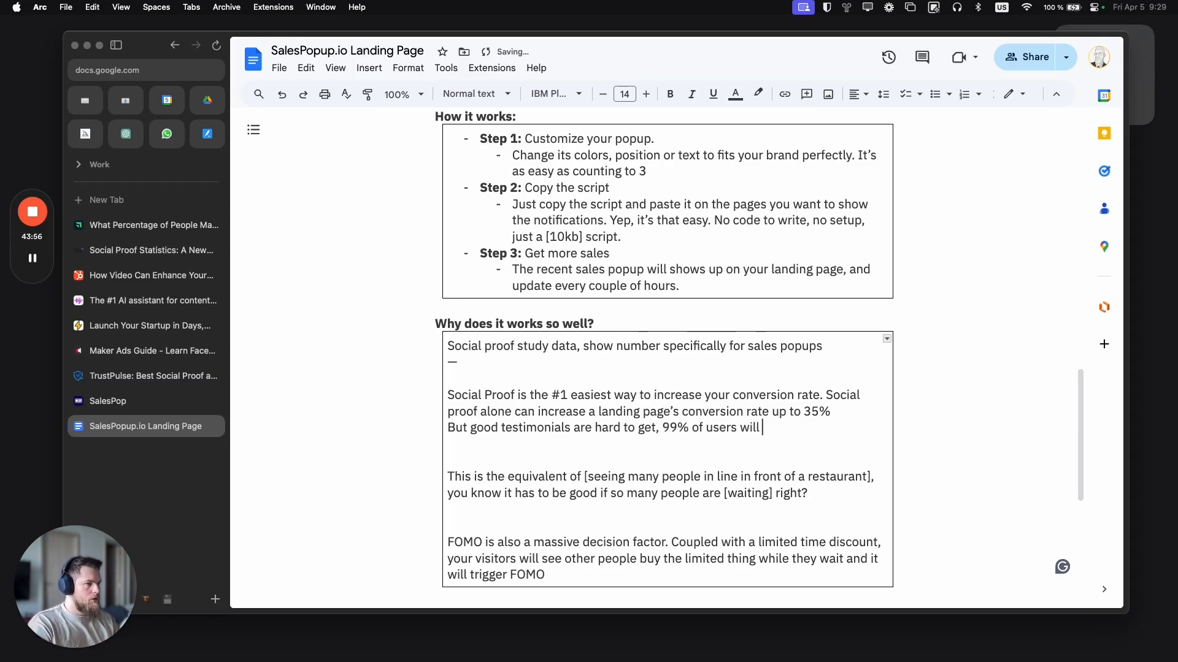
{"action": "double_click", "coordinate": [645, 427]}
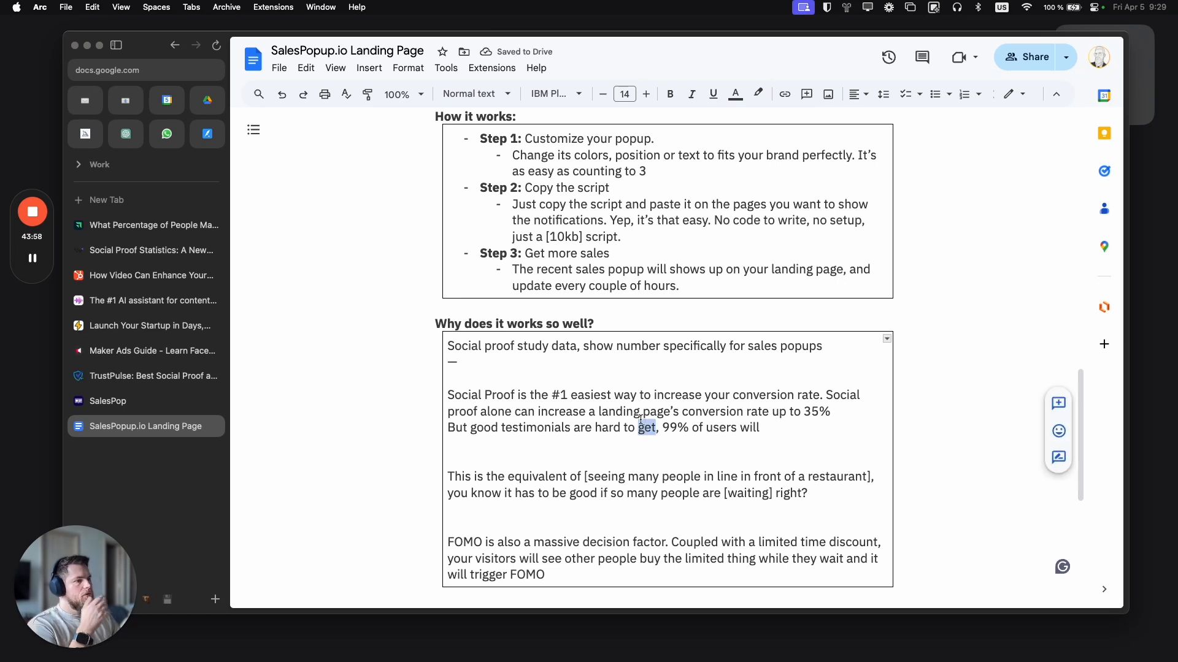
{"action": "triple_click", "coordinate": [641, 422]}
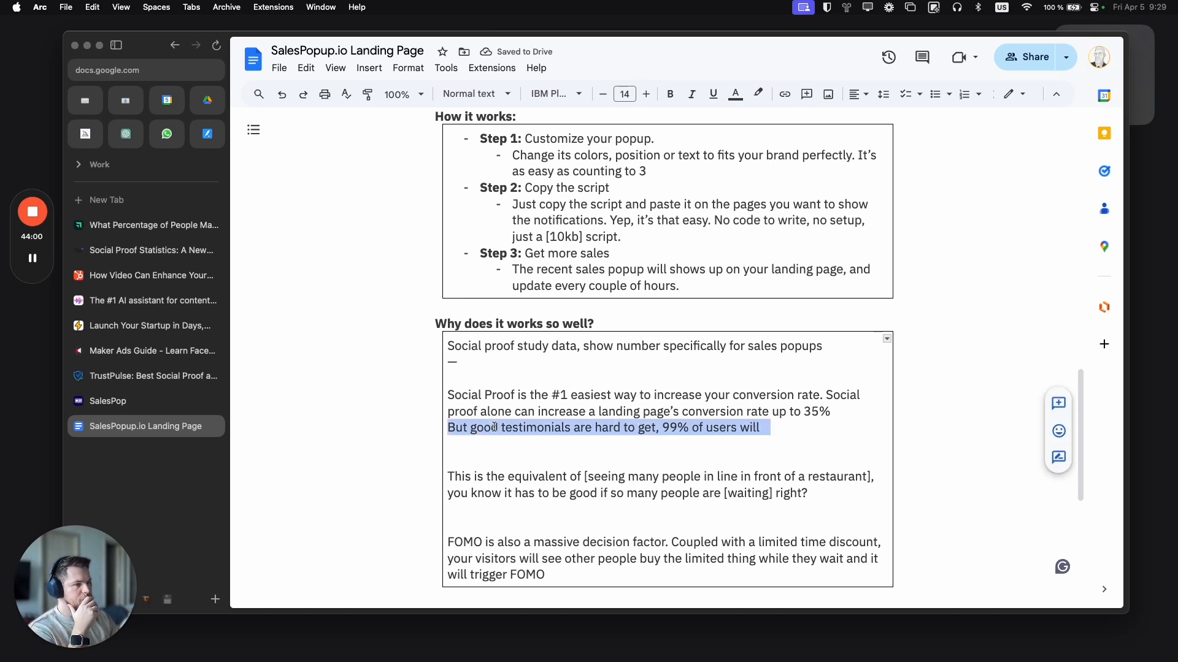
{"action": "left_click", "coordinate": [838, 427]}
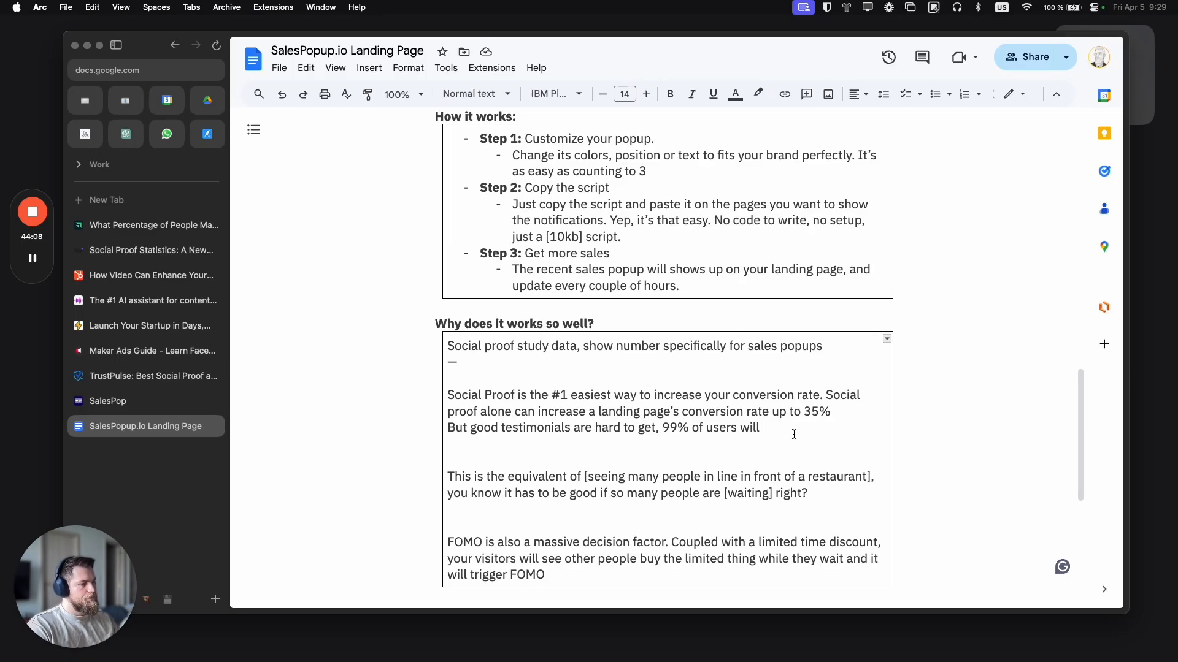
{"action": "type", "text": "just ignore"}
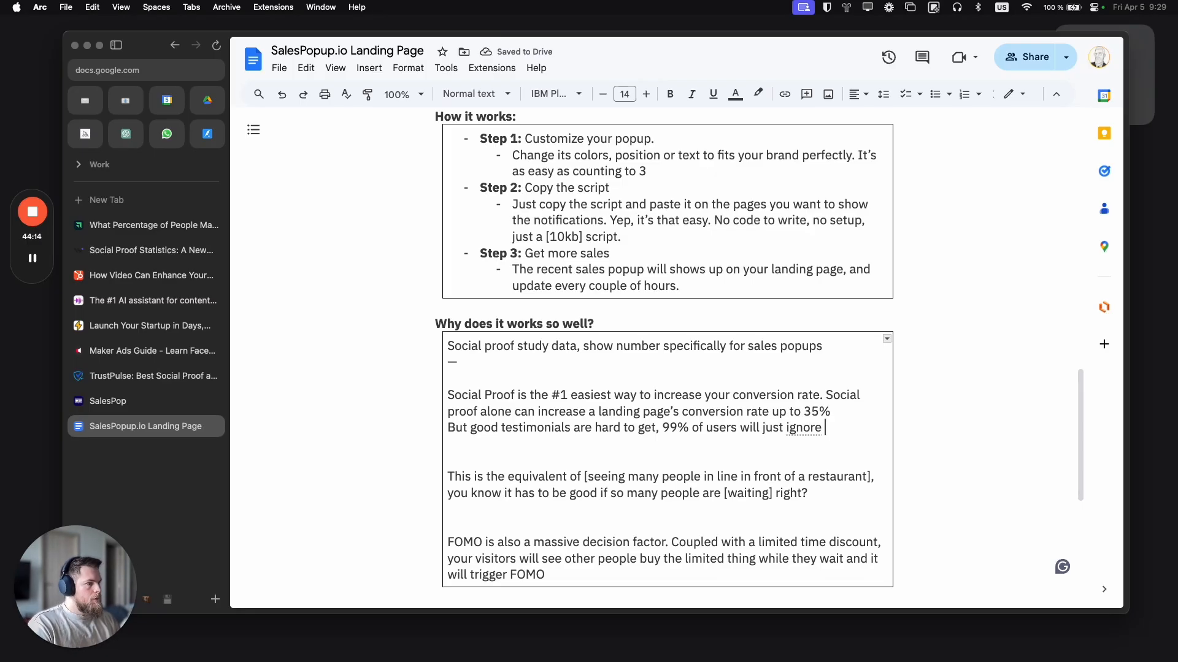
{"action": "type", "text": "[]"}
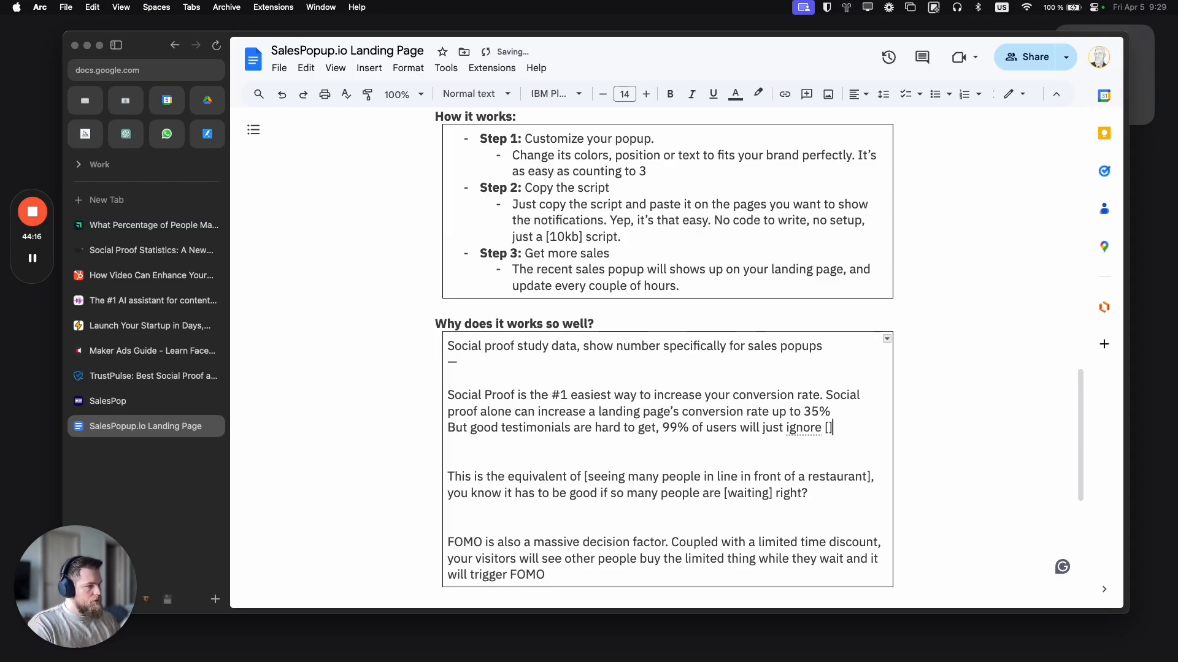
{"action": "type", "text": "it"}
{"action": "key", "text": "Right"}
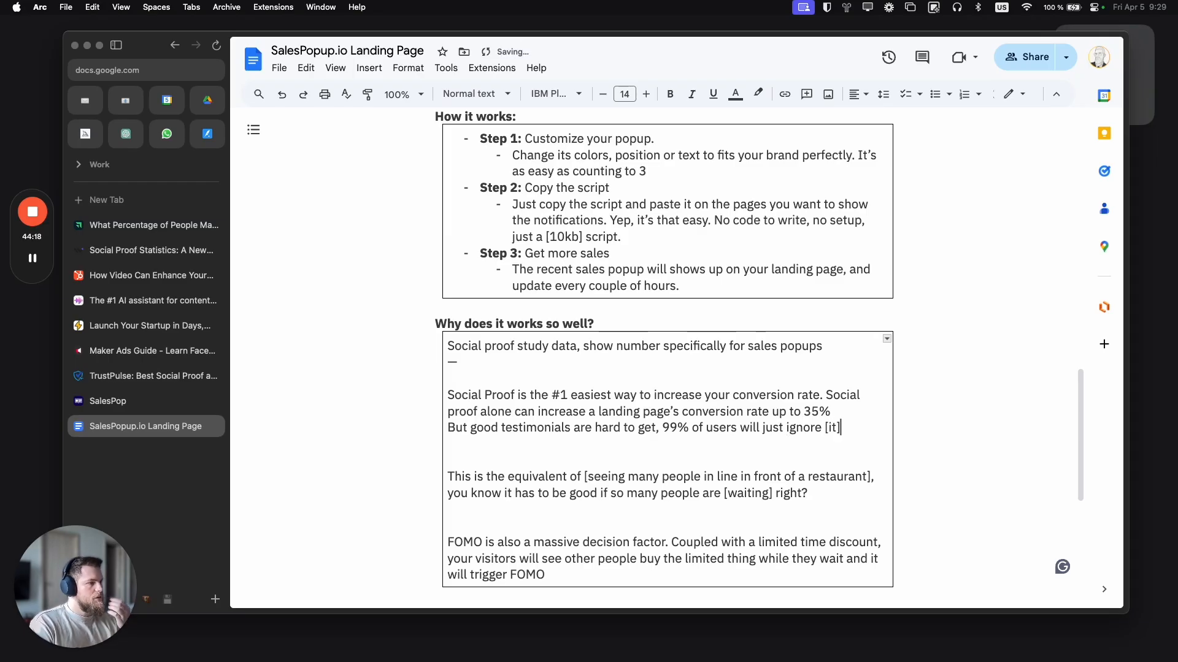
Step: Complete the testimonials sentence with "and never leave one even if they leave the product."
{"action": "type", "text": "and "}
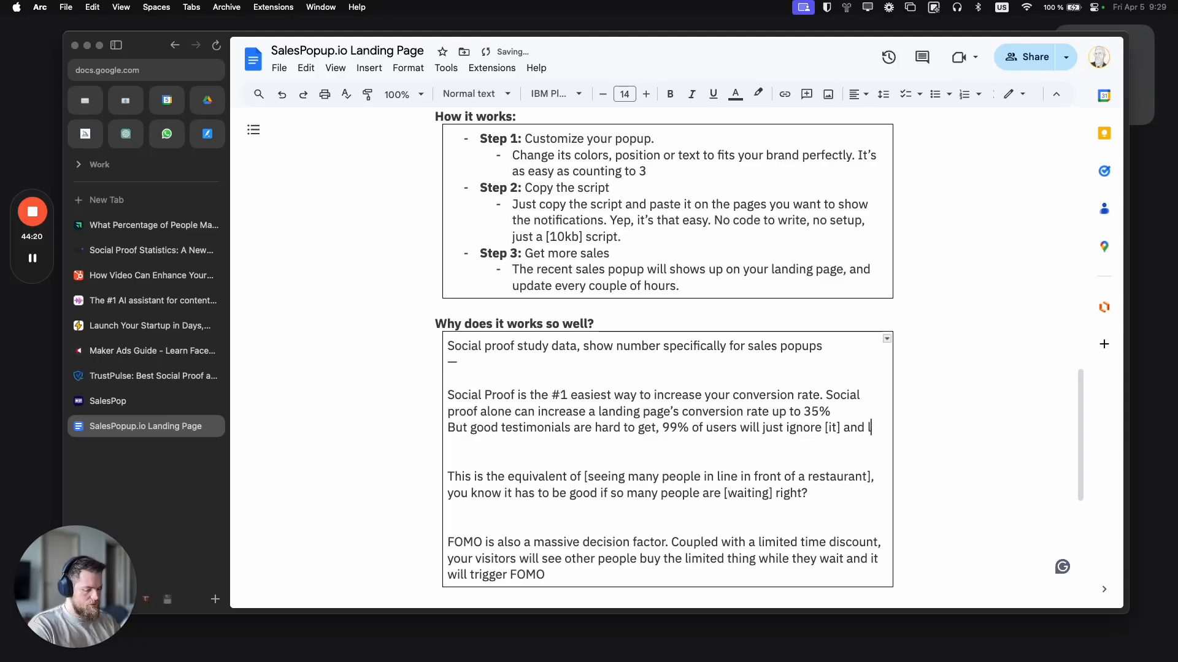
{"action": "type", "text": "never leave one "}
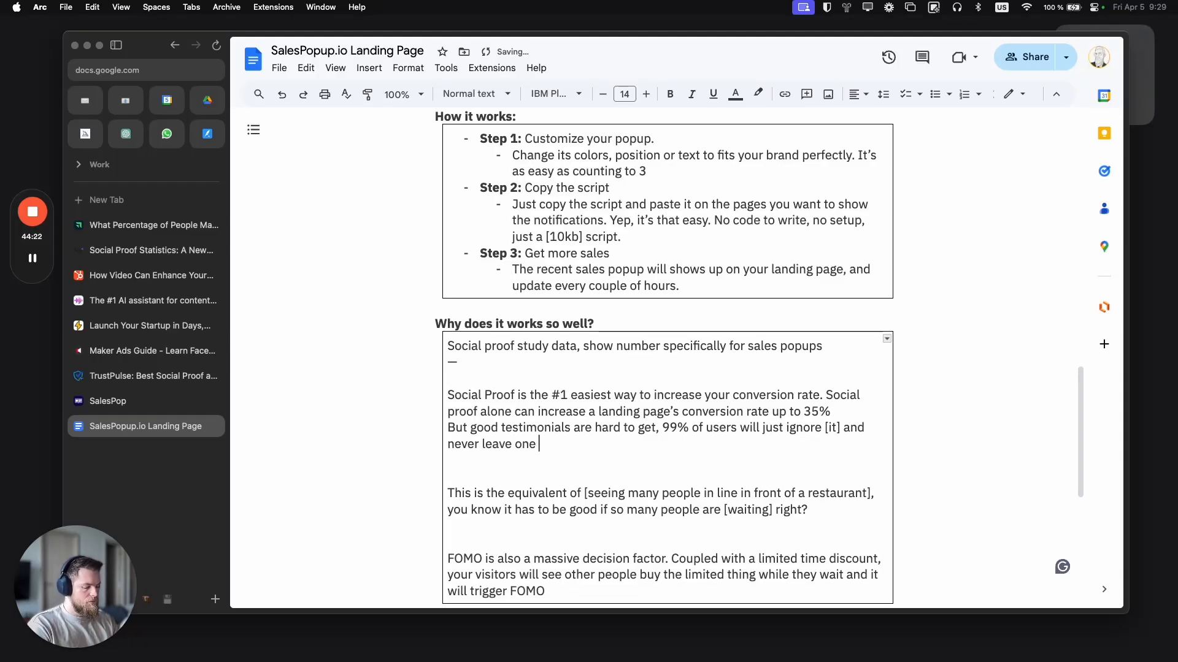
{"action": "type", "text": "even if they leave"}
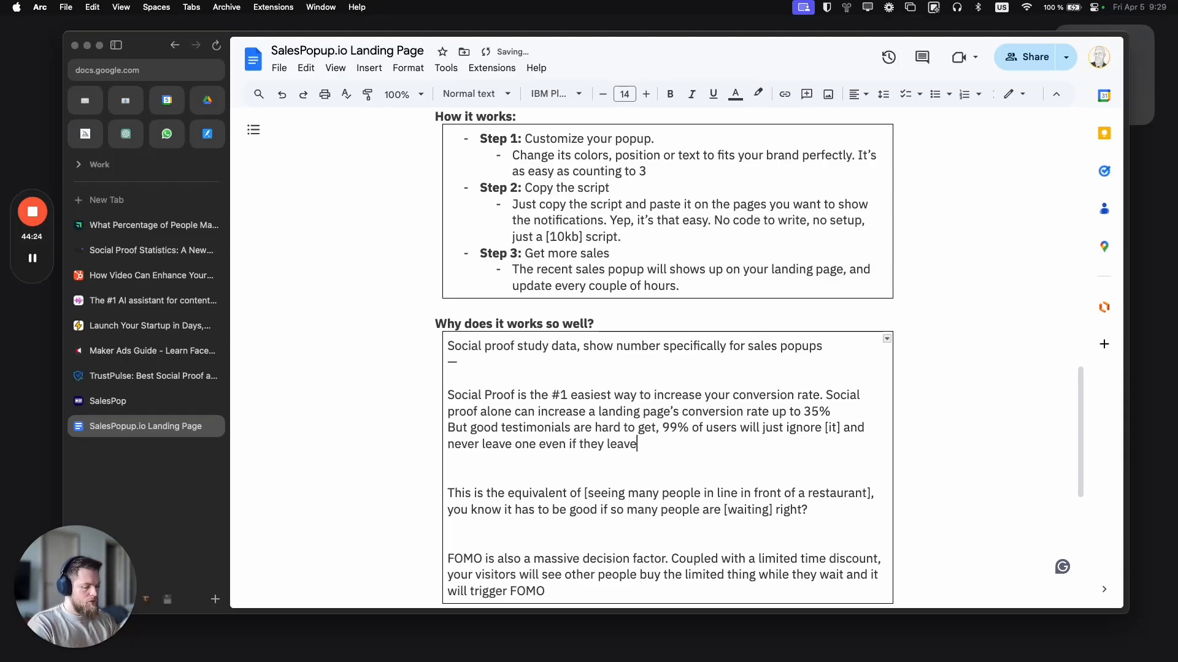
{"action": "type", "text": " the product."}
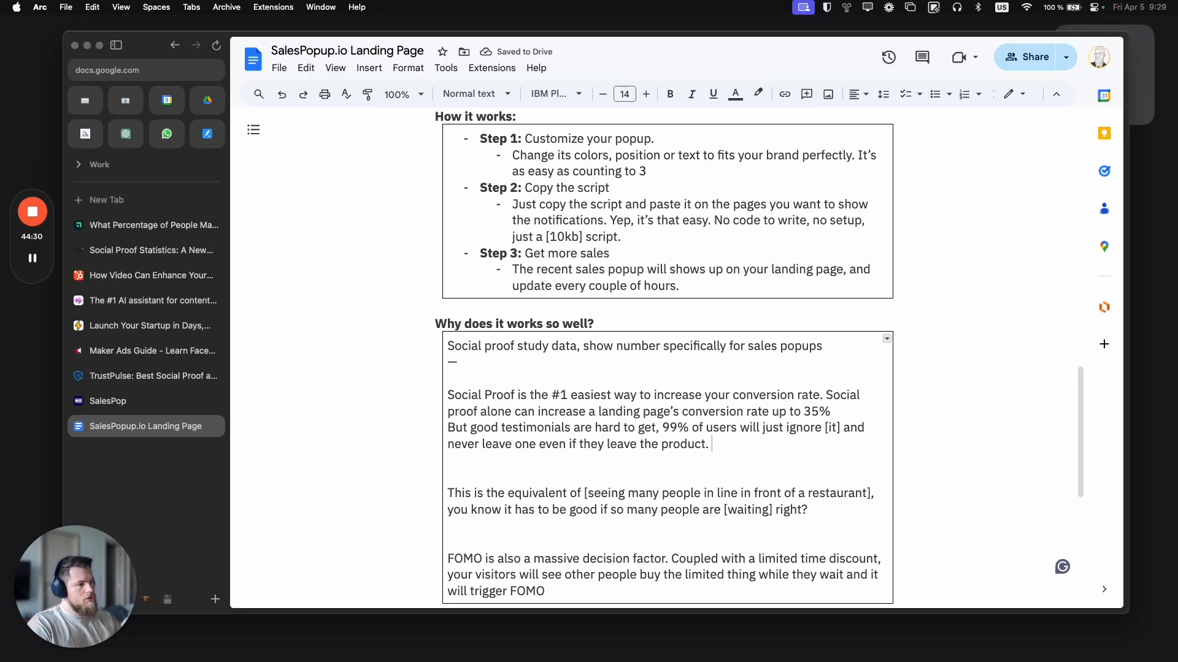
Step: Replace the second "leave" with "like" so the sentence ends "even if they like the product."
{"action": "double_click", "coordinate": [621, 444]}
{"action": "type", "text": "l"}
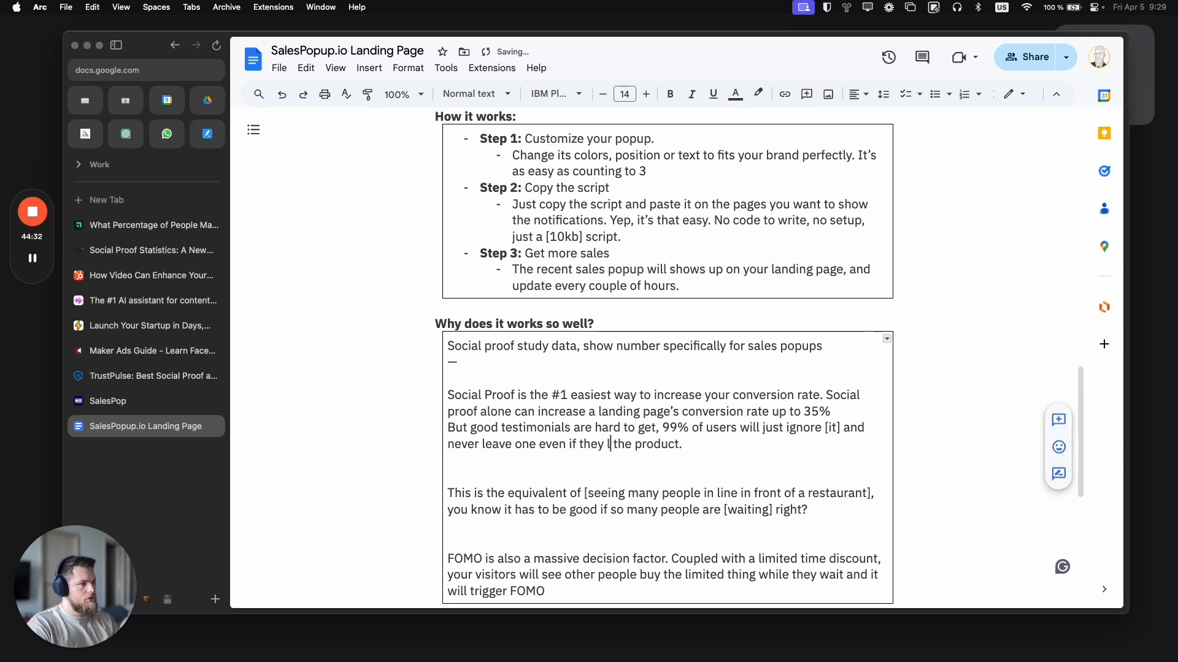
{"action": "type", "text": "ile"}
{"action": "key", "text": "BackSpace"}
{"action": "key", "text": "BackSpace"}
{"action": "type", "text": "ke"}
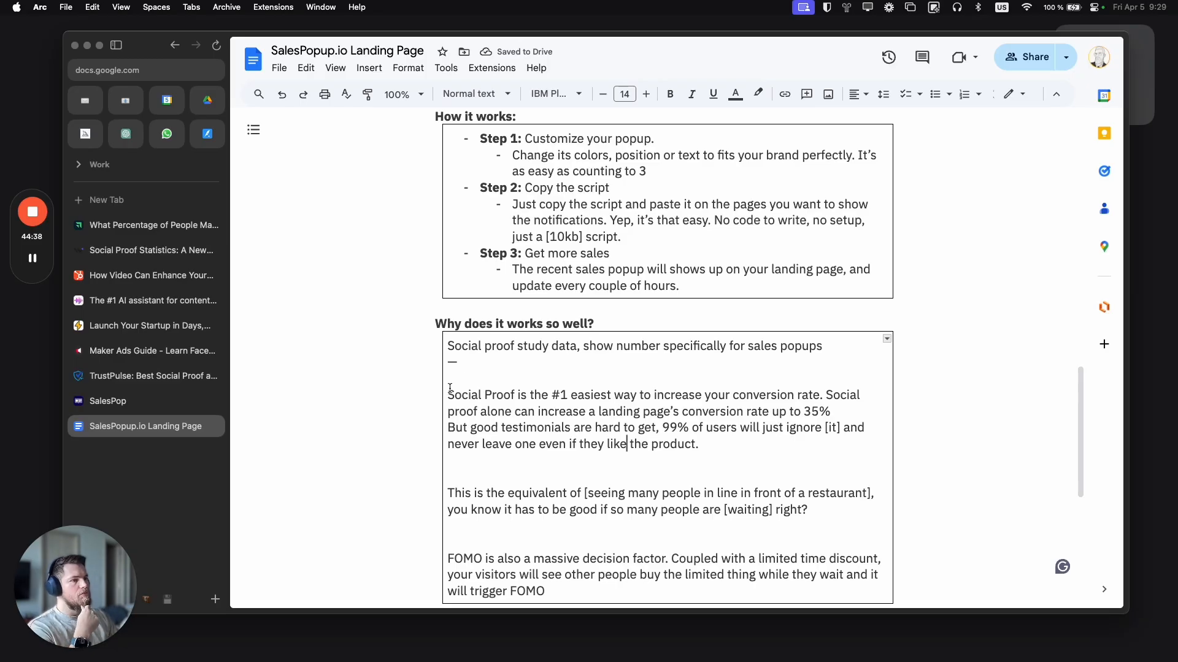
Step: Reread the social proof claim and the testimonials sentence in the "Why does it works so well?" section
{"action": "left_click_drag", "start_coordinate": [450, 391], "coordinate": [638, 412]}
{"action": "left_click", "coordinate": [492, 402]}
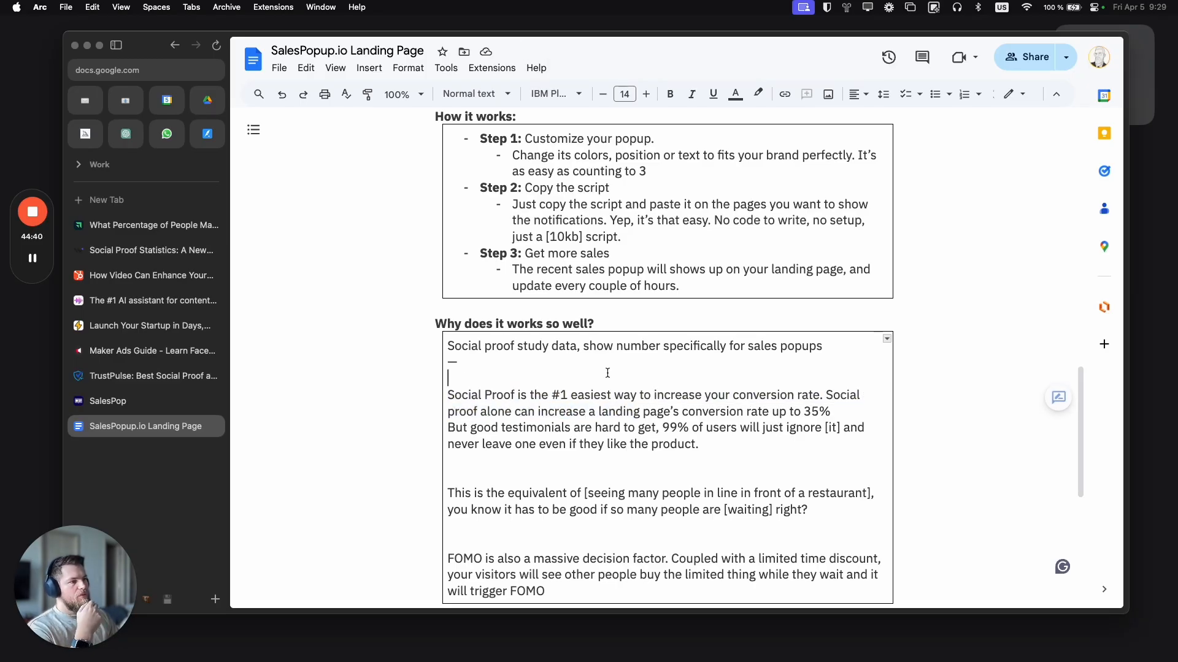
{"action": "scroll", "coordinate": [585, 439], "scroll_direction": "down", "scroll_amount": 1}
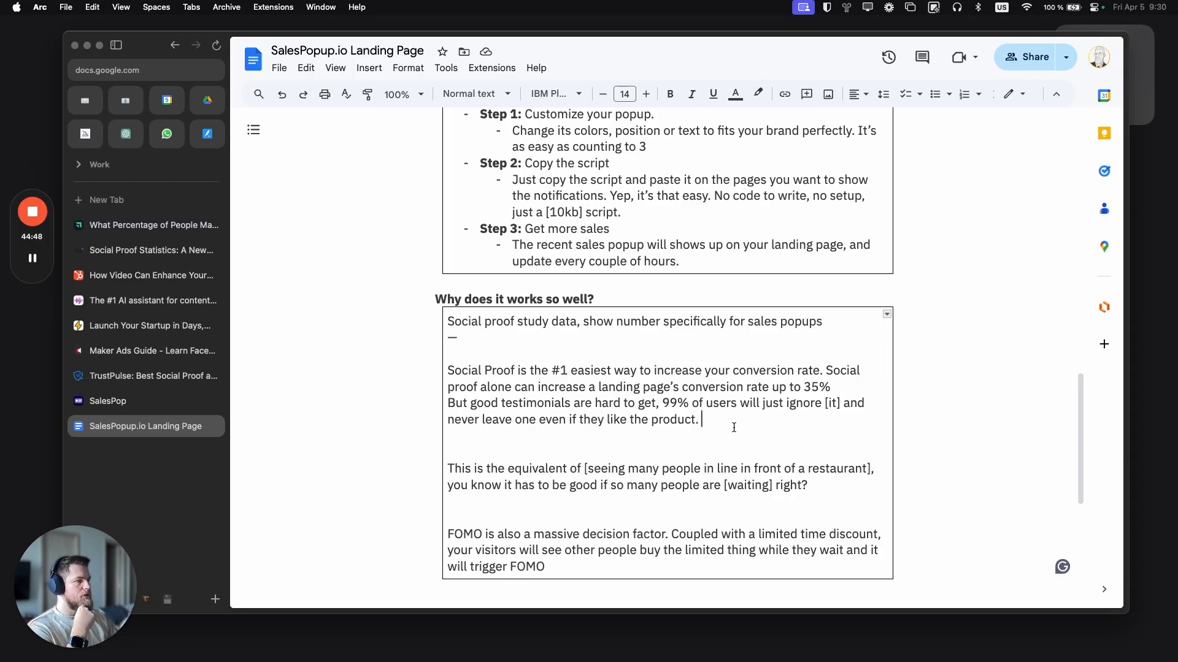
{"action": "left_click_drag", "start_coordinate": [461, 370], "coordinate": [486, 408]}
{"action": "left_click", "coordinate": [617, 404]}
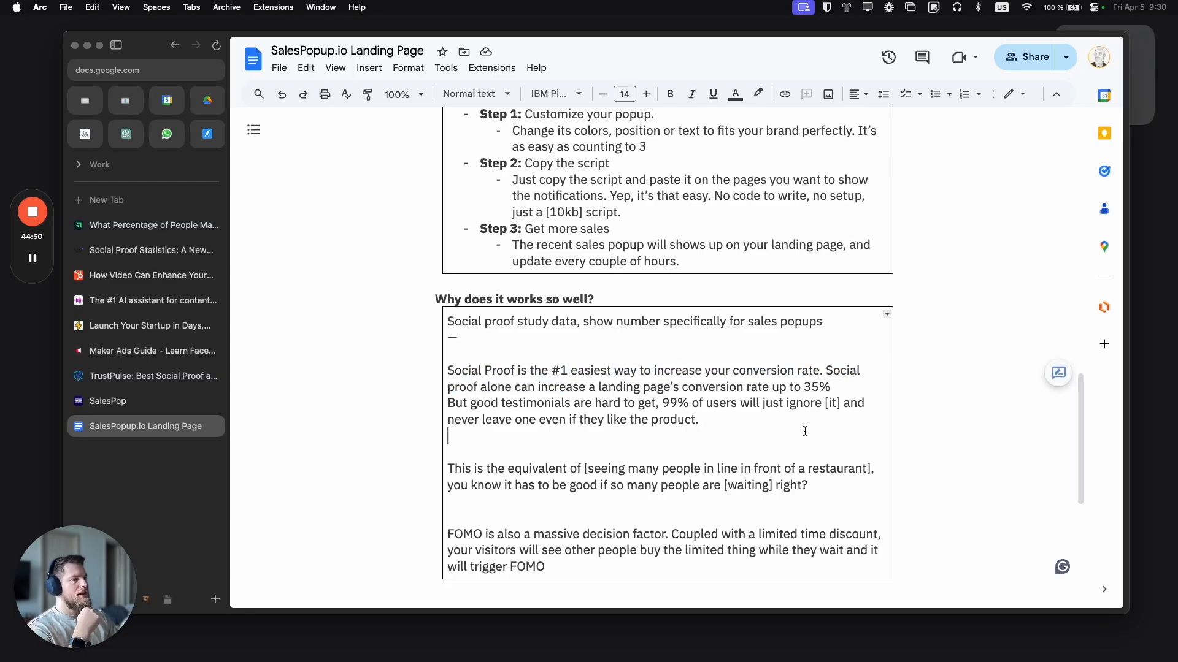
{"action": "left_click_drag", "start_coordinate": [448, 370], "coordinate": [715, 372]}
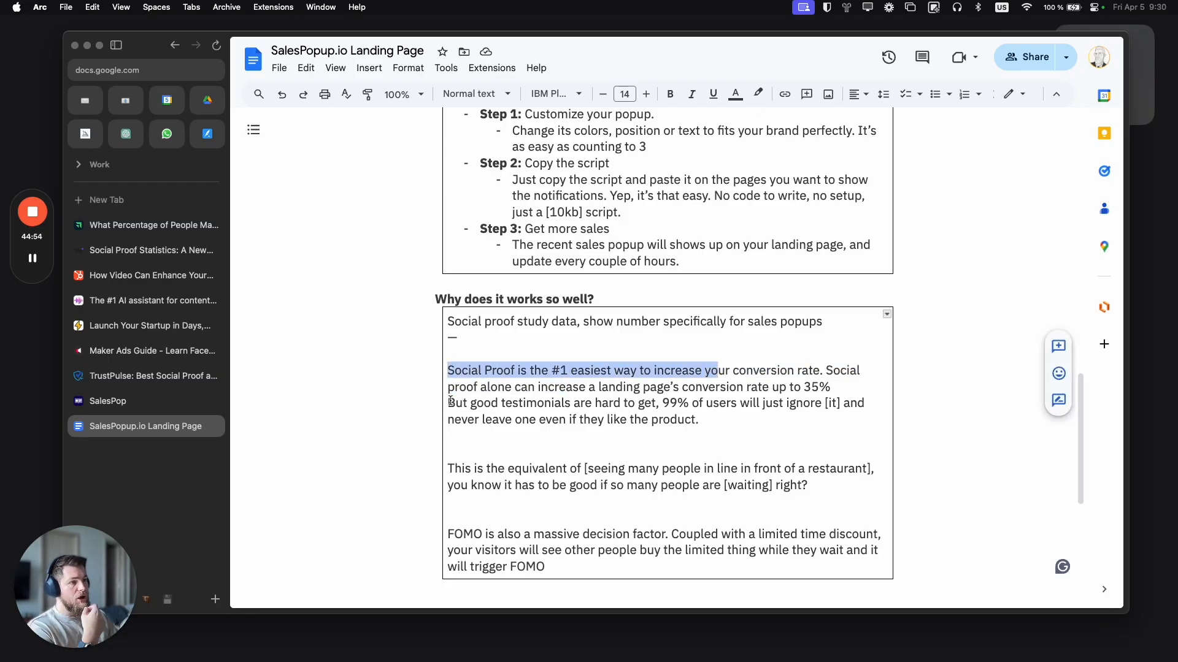
{"action": "left_click_drag", "start_coordinate": [450, 402], "coordinate": [703, 418]}
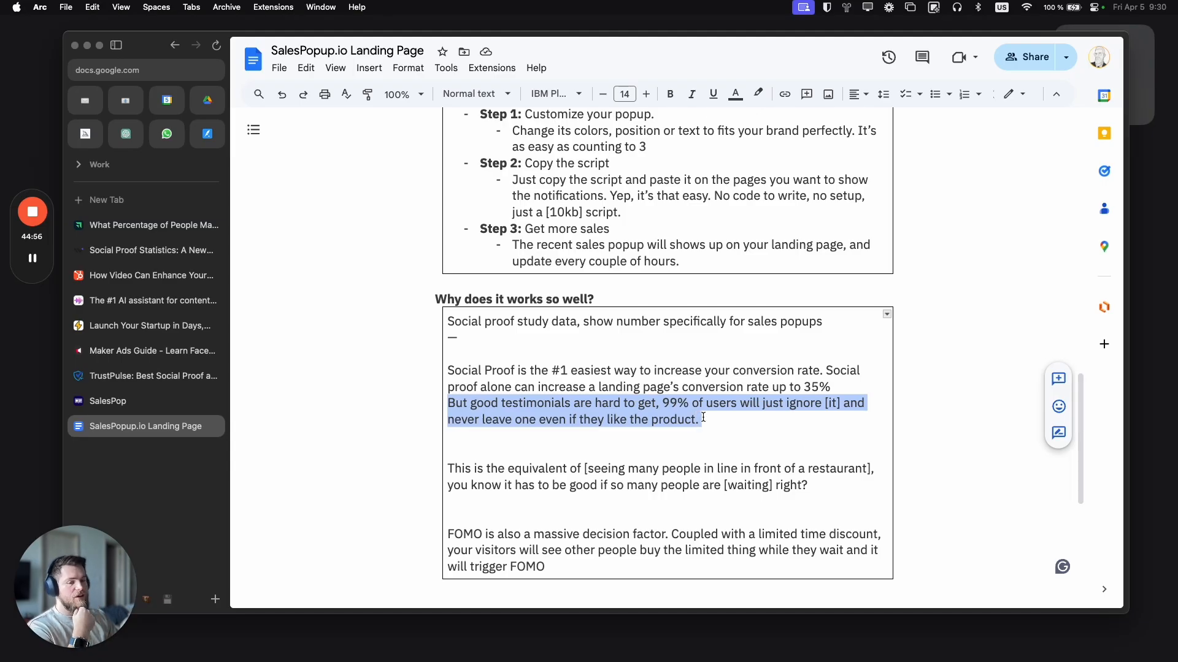
{"action": "left_click", "coordinate": [702, 417]}
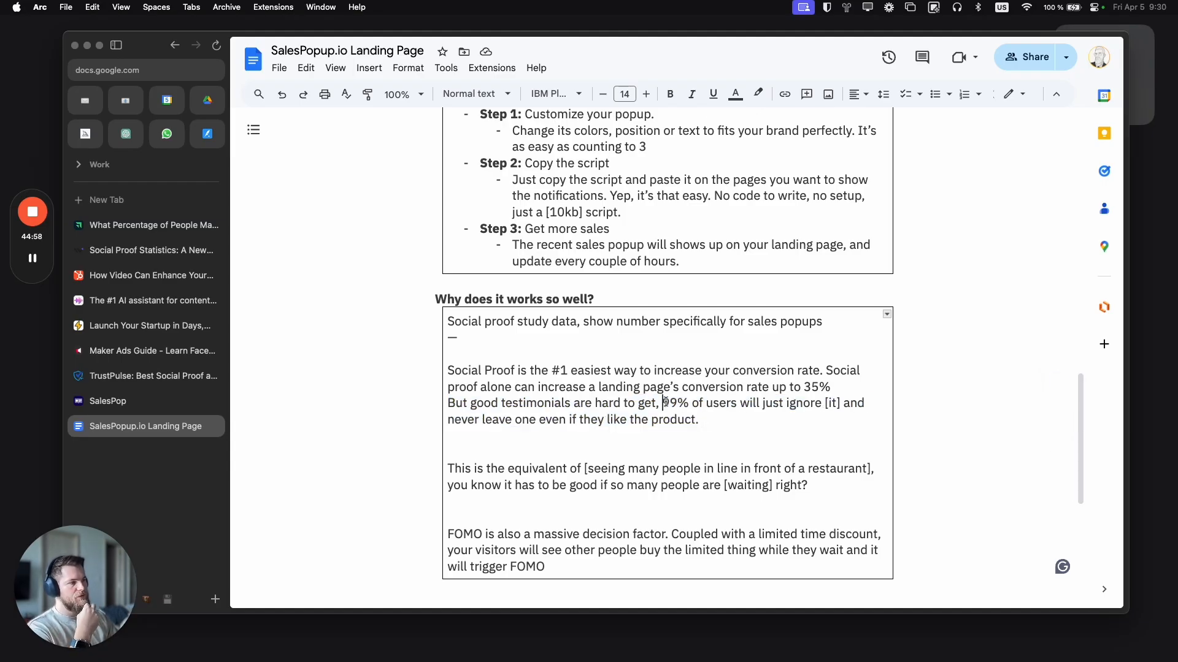
{"action": "left_click_drag", "start_coordinate": [662, 402], "coordinate": [696, 434]}
Step: Add blank lines below the testimonials sentence and a "—" separator directly above "This is the equivalent of"
{"action": "left_click", "coordinate": [601, 447]}
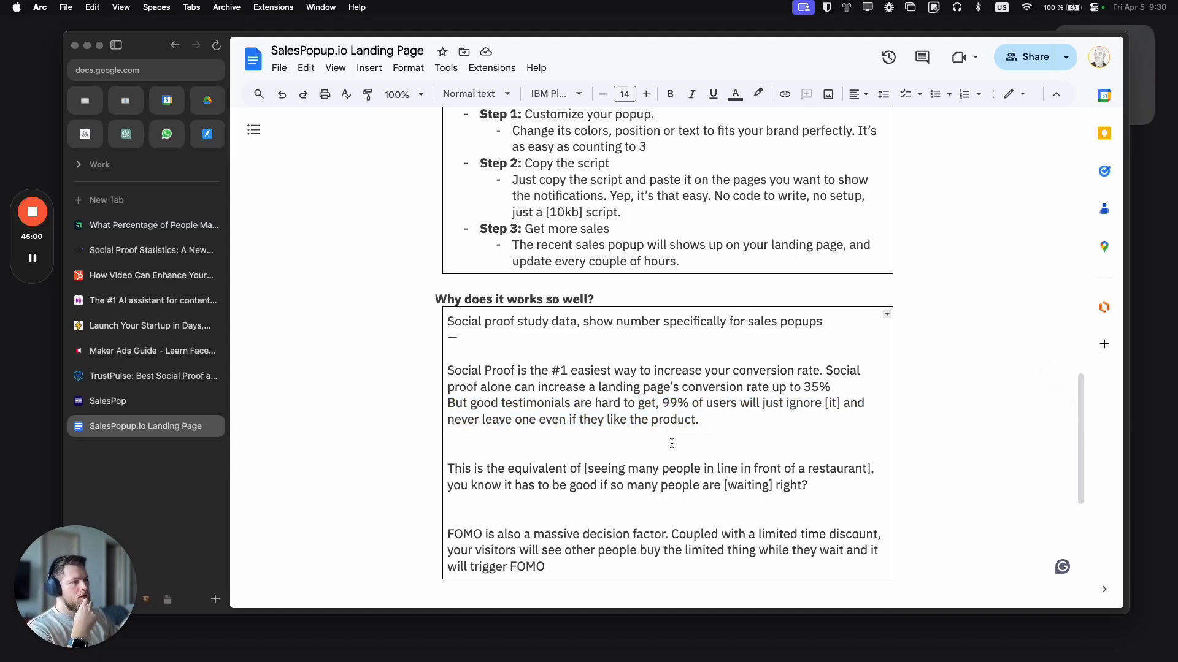
{"action": "key", "text": "Return"}
{"action": "key", "text": "Return"}
{"action": "type", "text": "—"}
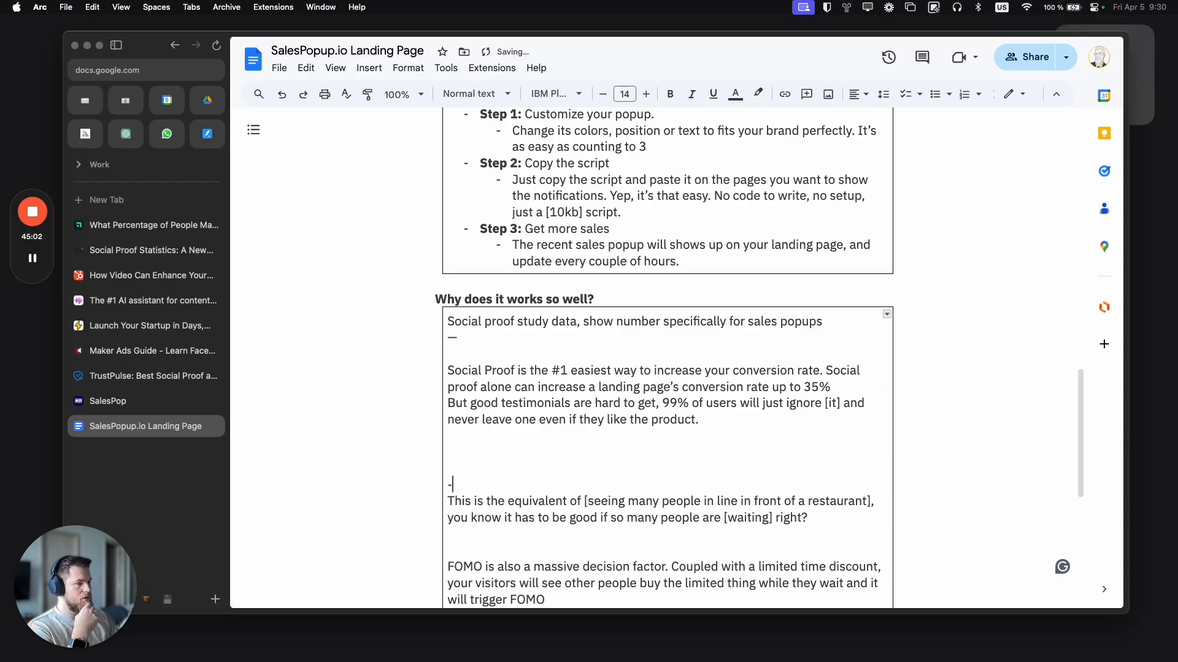
Step: Between the testimonials sentence and the separator, write "With SalesPopup, any purchase become social proof."
{"action": "left_click", "coordinate": [631, 441]}
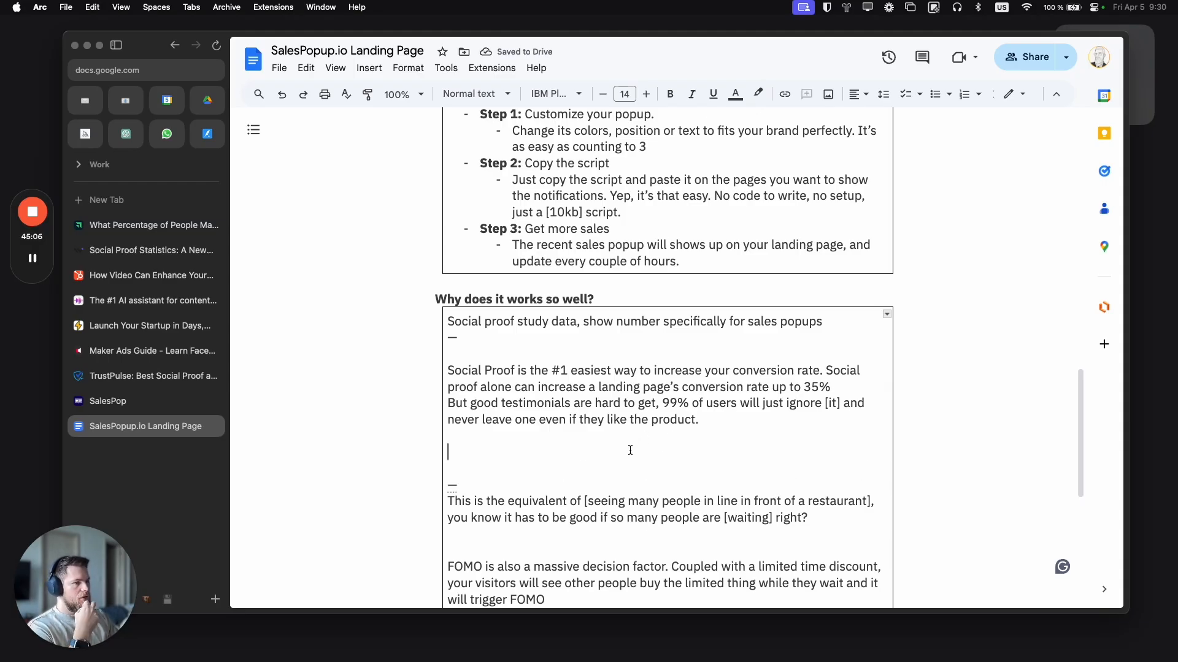
{"action": "triple_click", "coordinate": [438, 300]}
{"action": "left_click", "coordinate": [514, 450]}
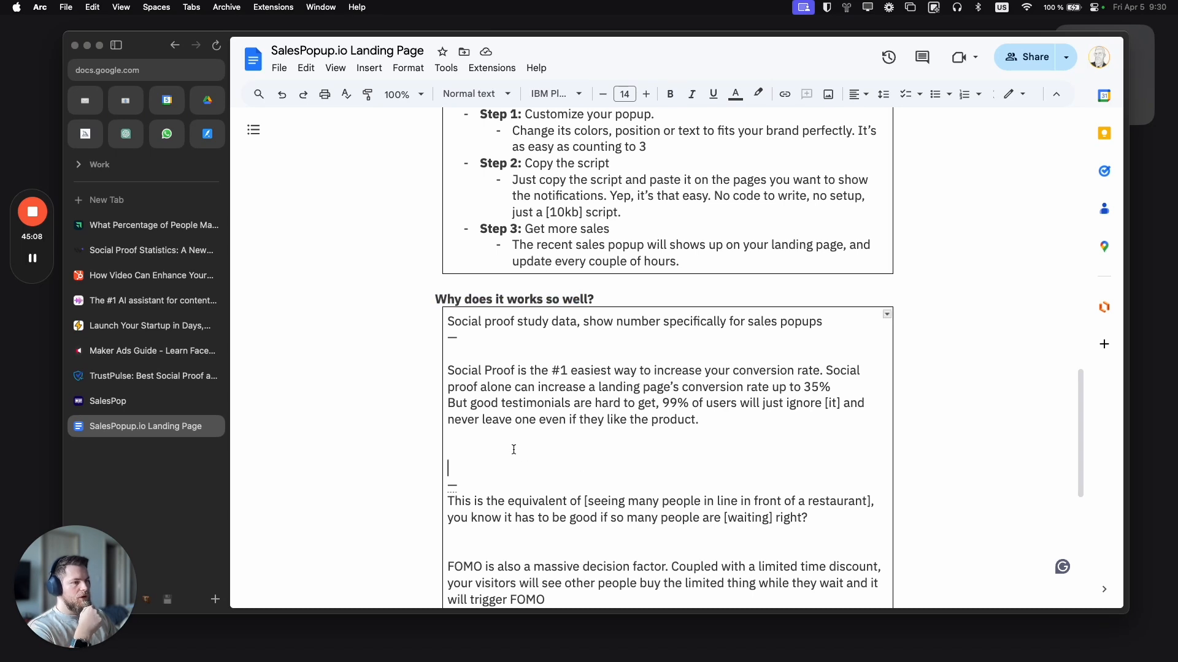
{"action": "left_click", "coordinate": [511, 447]}
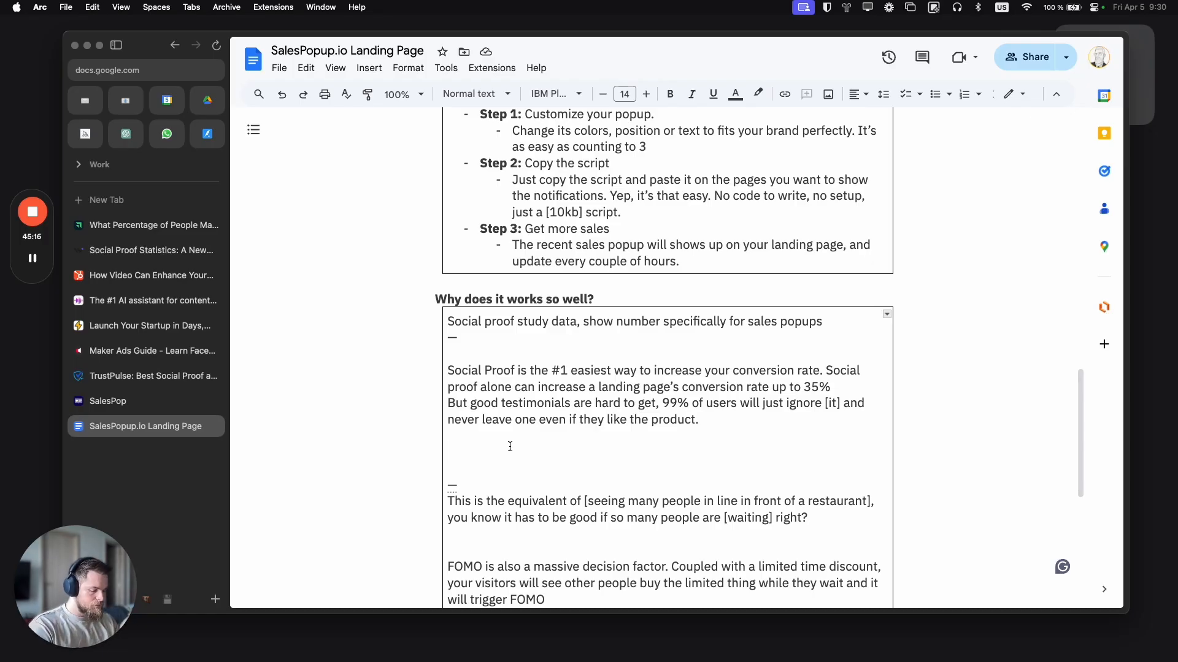
{"action": "type", "text": "With Sales"}
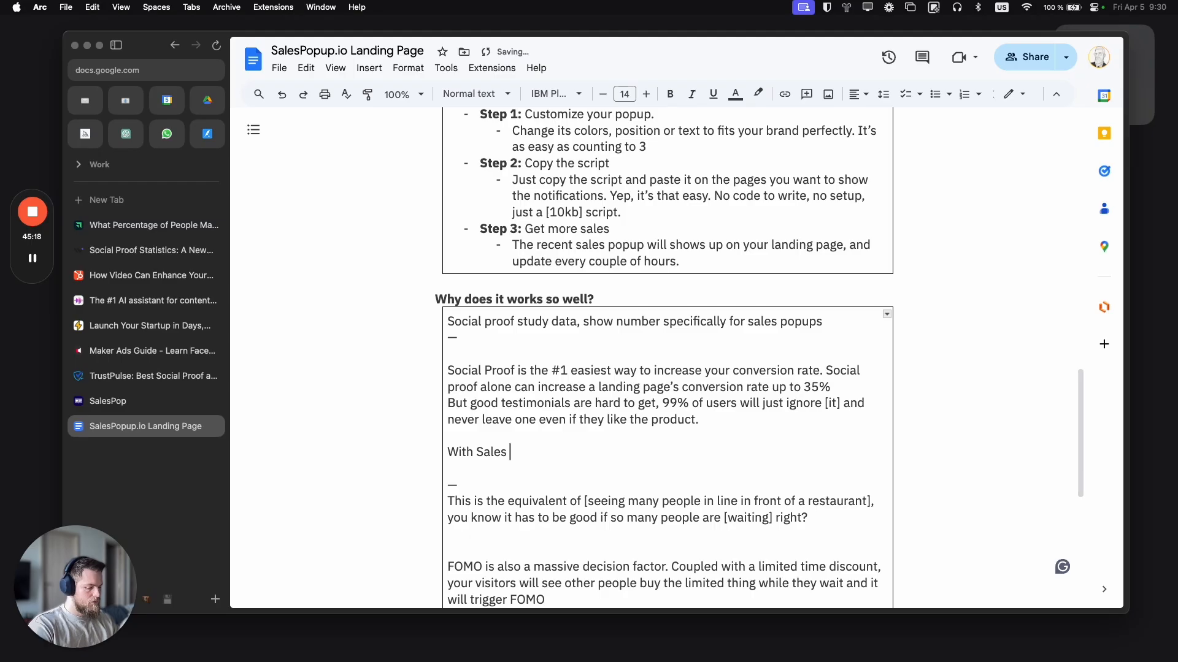
{"action": "type", "text": "Popup, "}
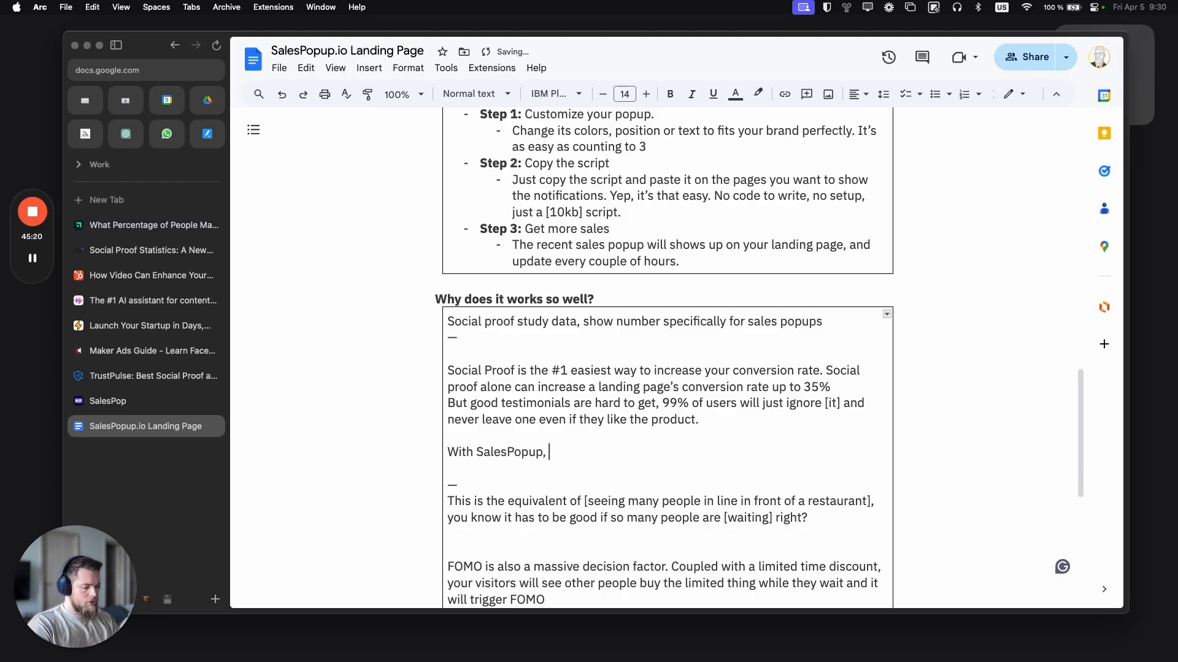
{"action": "type", "text": "any purcha"}
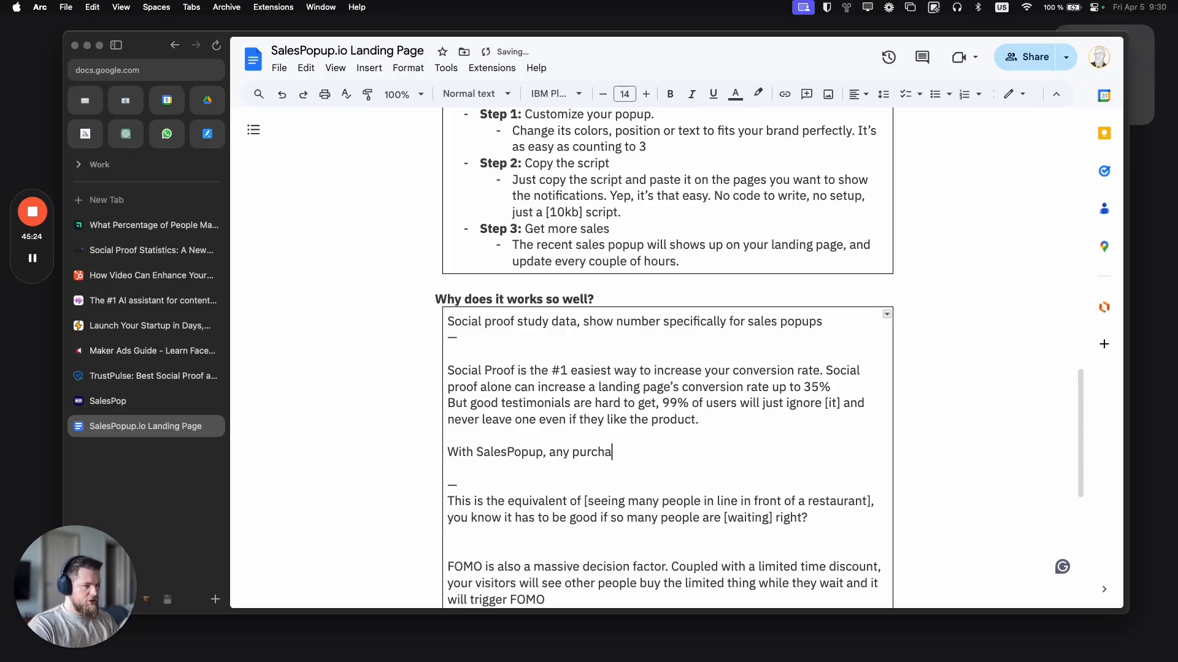
{"action": "type", "text": "se become social proof. "}
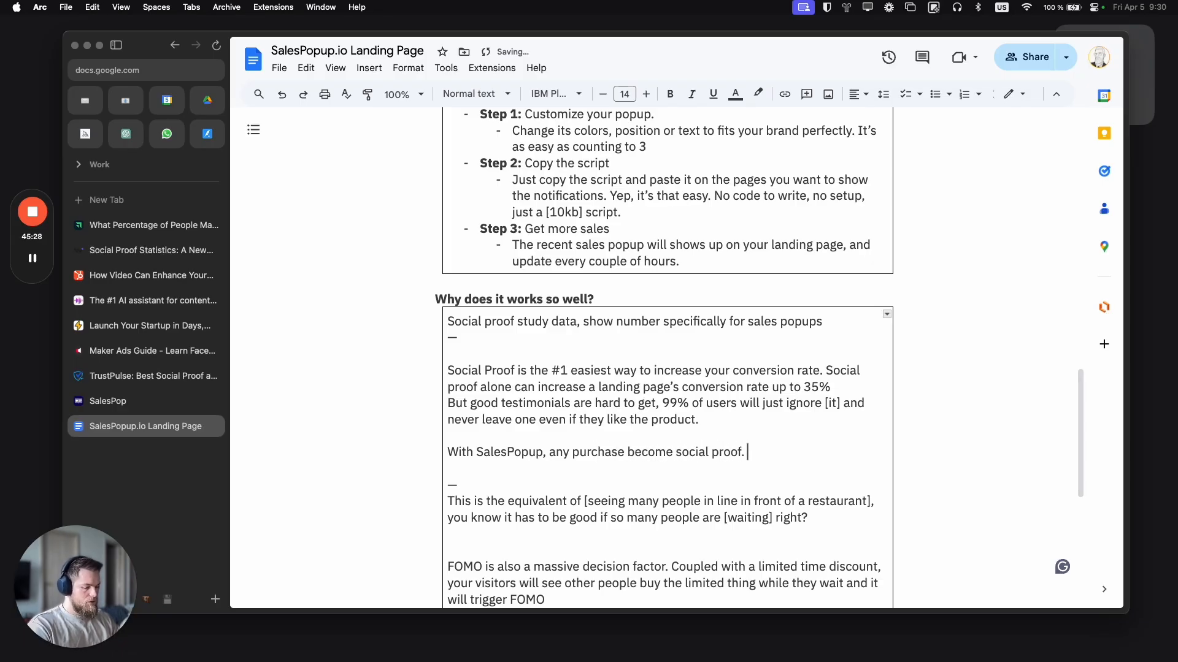
Step: After "any purchase become social proof.", start a sentence reading "The app collect the transactions directly from Stripe/LS"
{"action": "type", "text": "We"}
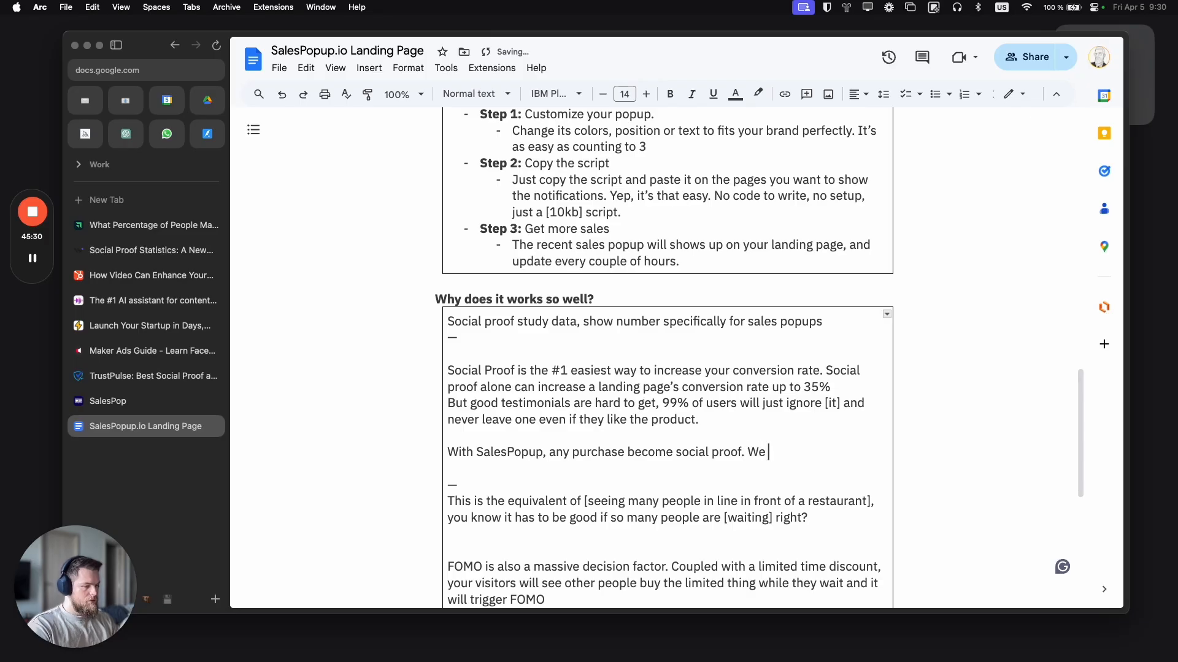
{"action": "key", "text": "BackSpace"}
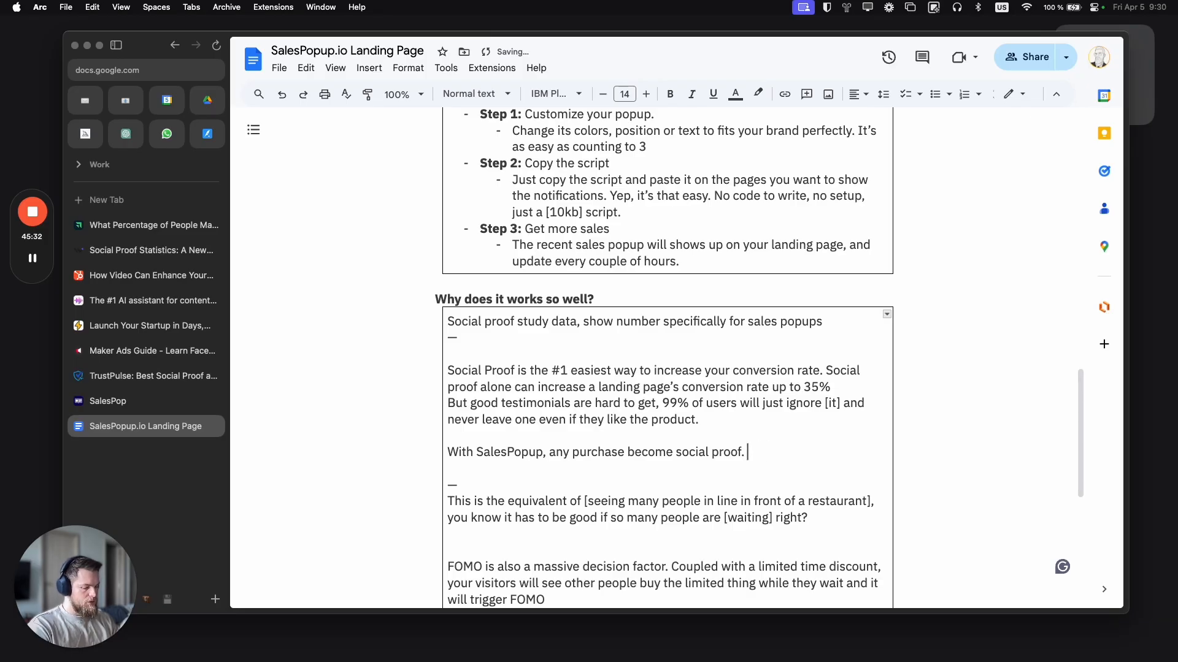
{"action": "type", "text": "The app f"}
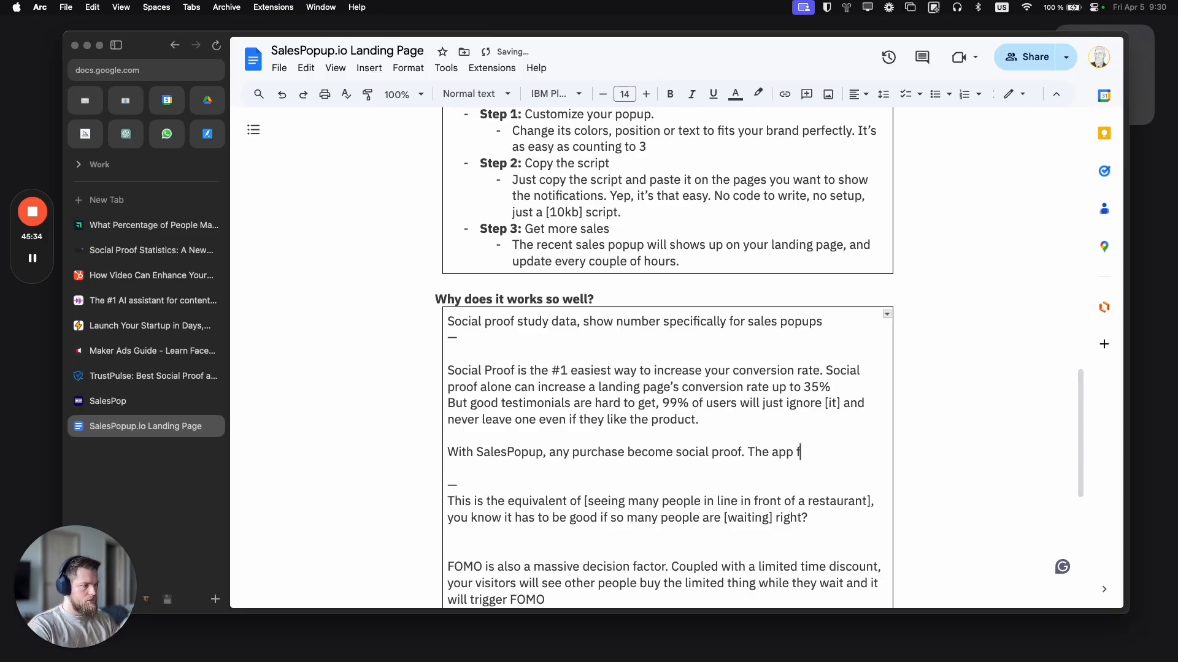
{"action": "key", "text": "BackSpace"}
{"action": "type", "text": "collect the "}
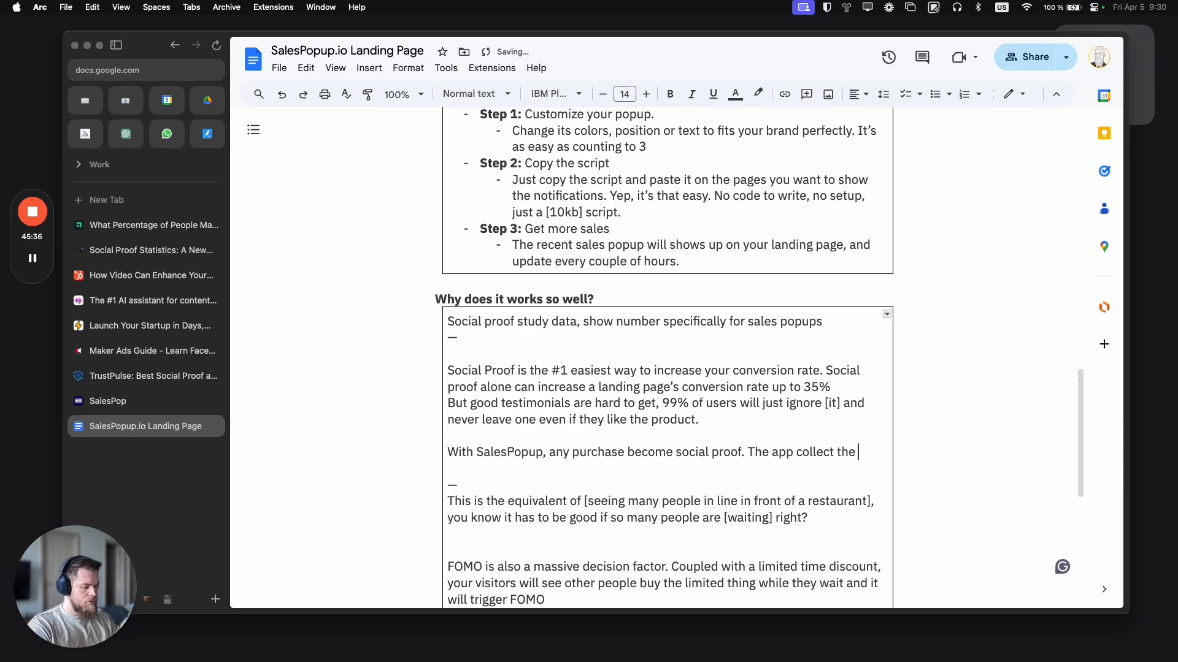
{"action": "type", "text": "transacti"}
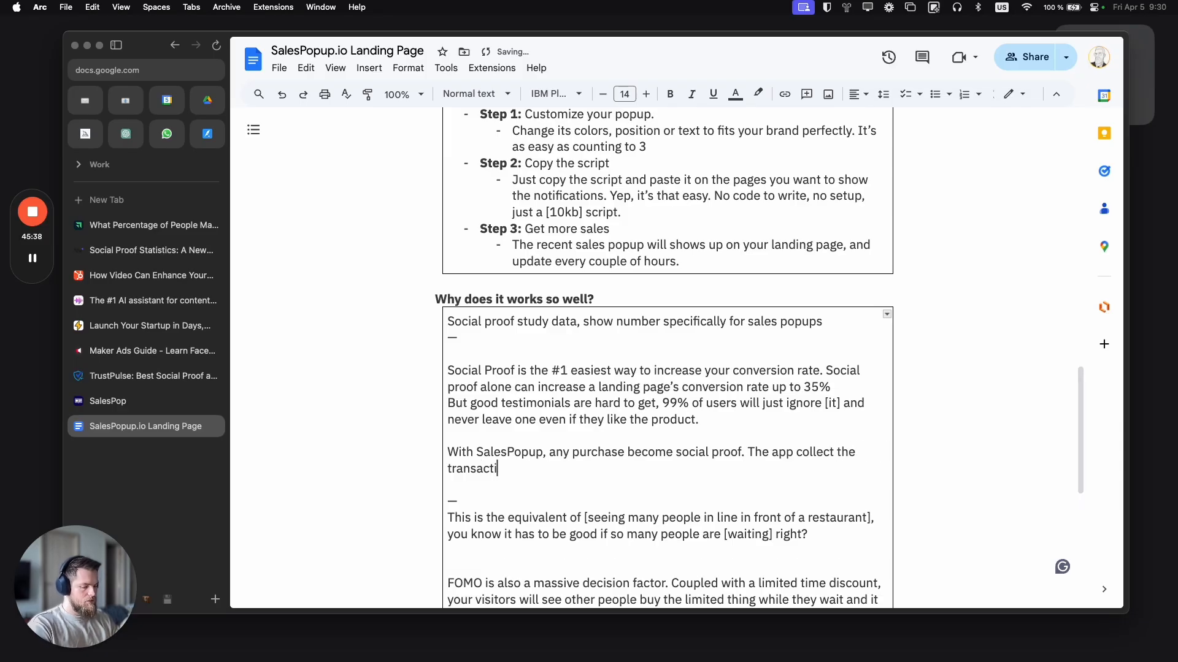
{"action": "type", "text": "ons directly from "}
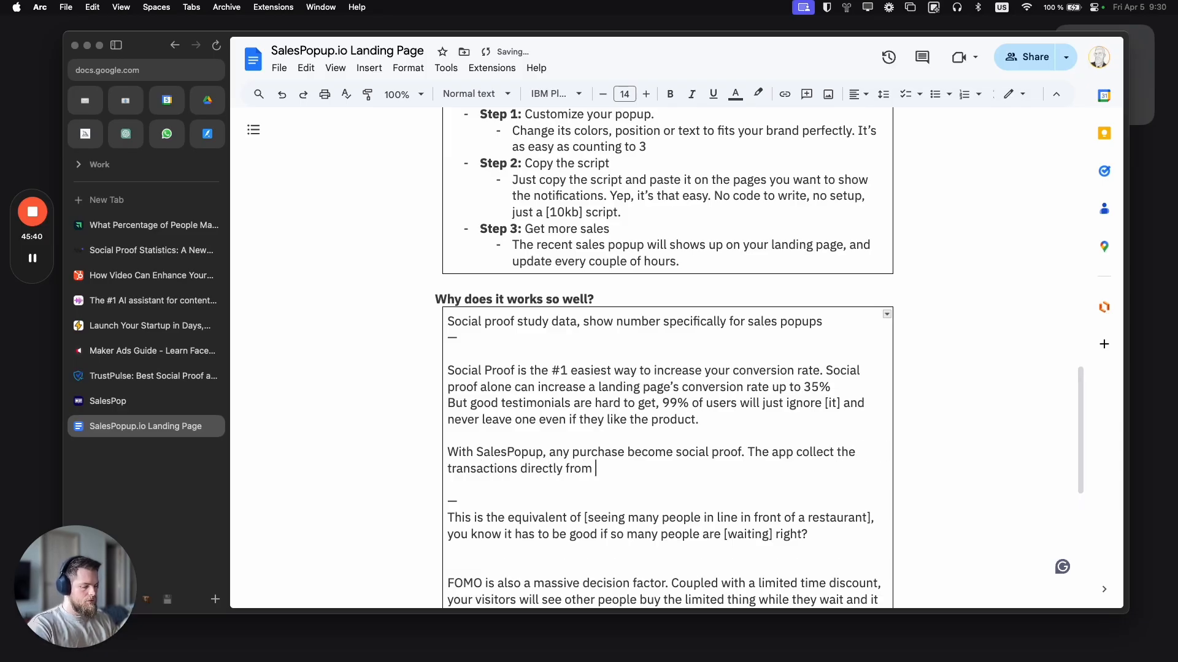
{"action": "type", "text": "StripeLS"}
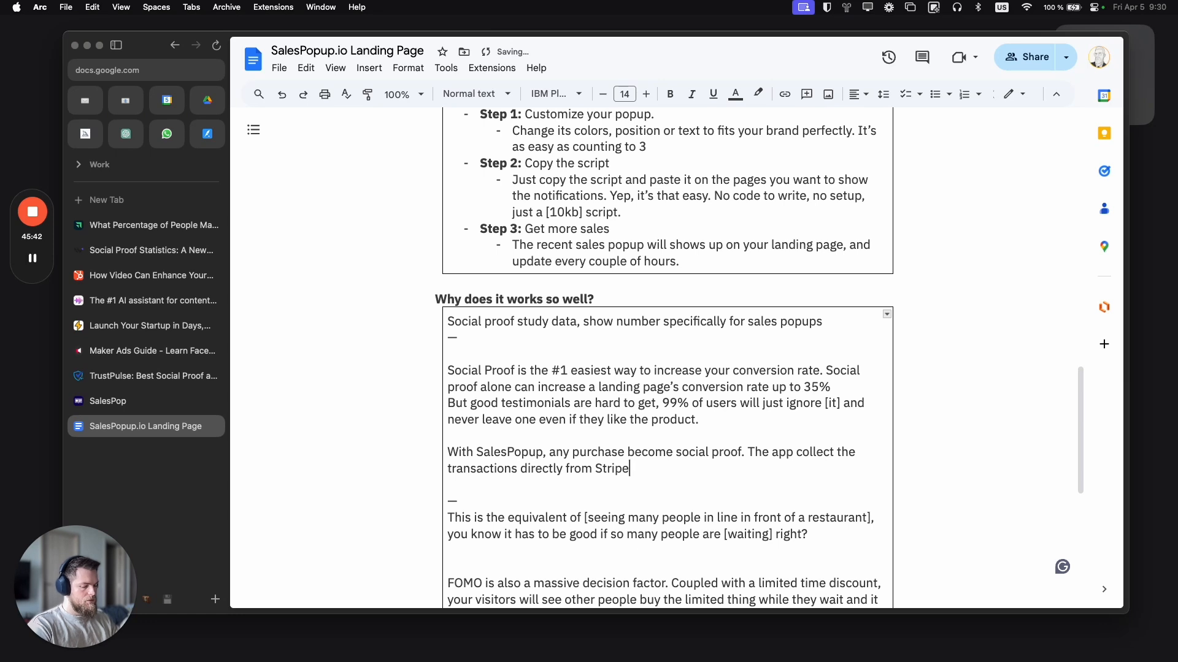
{"action": "key", "text": "BackSpace"}
{"action": "key", "text": "BackSpace"}
{"action": "key", "text": "BackSpace"}
{"action": "key", "text": "BackSpace"}
{"action": "type", "text": "e/LS "}
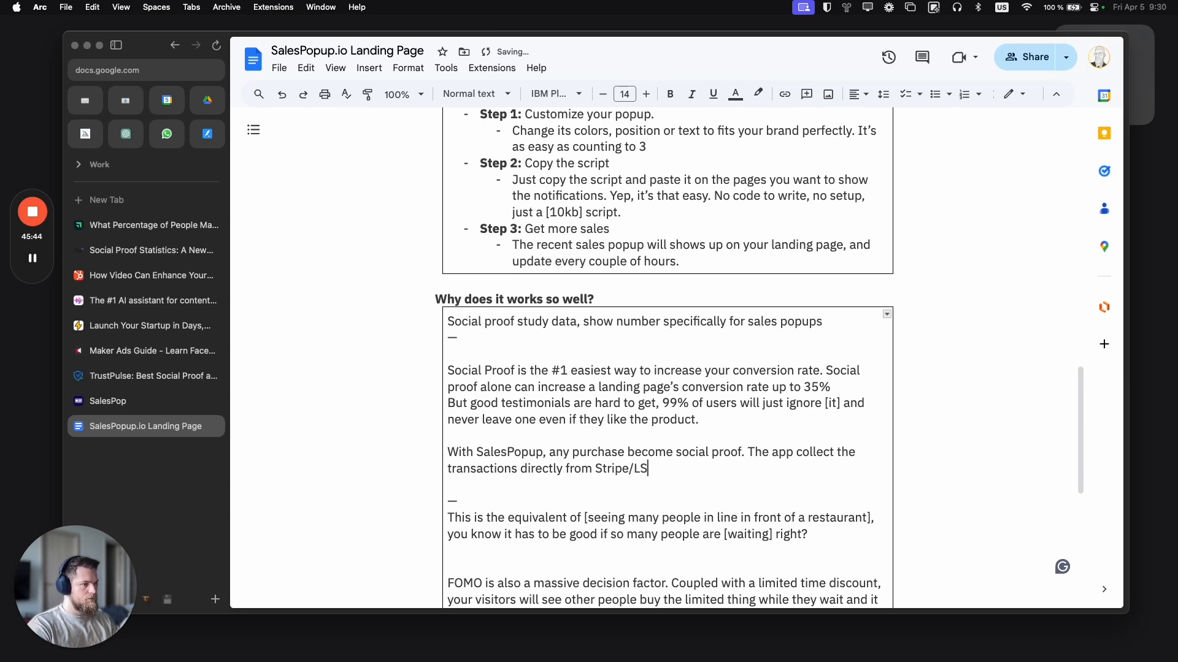
Step: Finish the Stripe/LS sentence with "and show then into a beautiful popup for all your visitors to see." and add a line break
{"action": "type", "text": "and "}
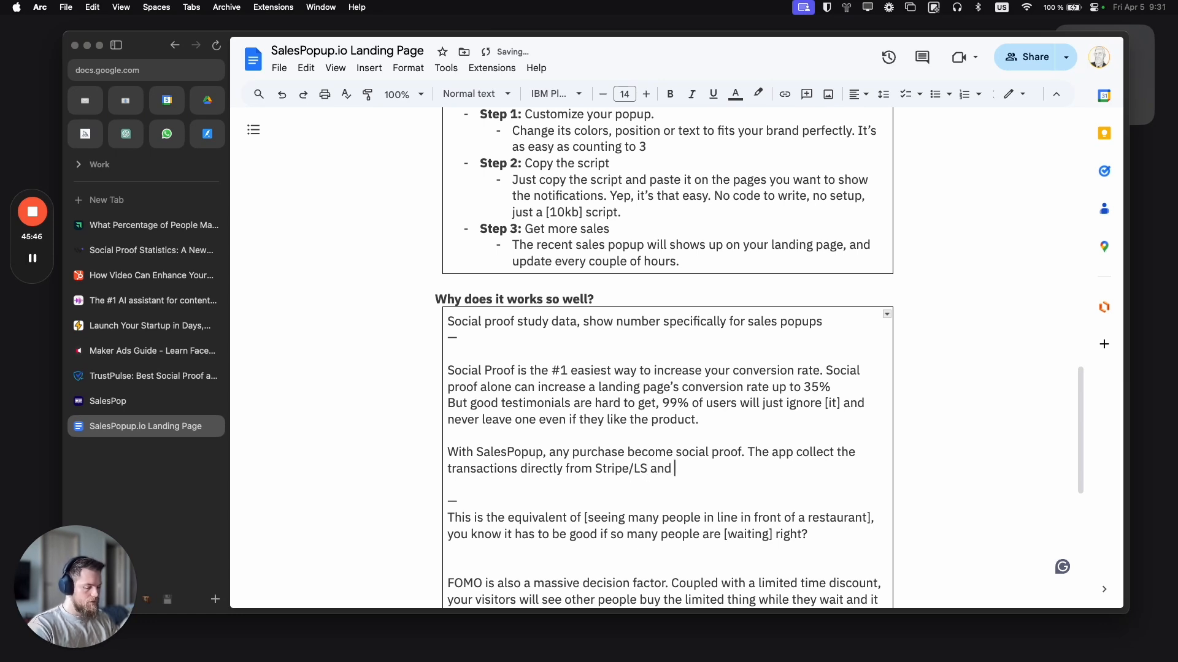
{"action": "type", "text": "show then into "}
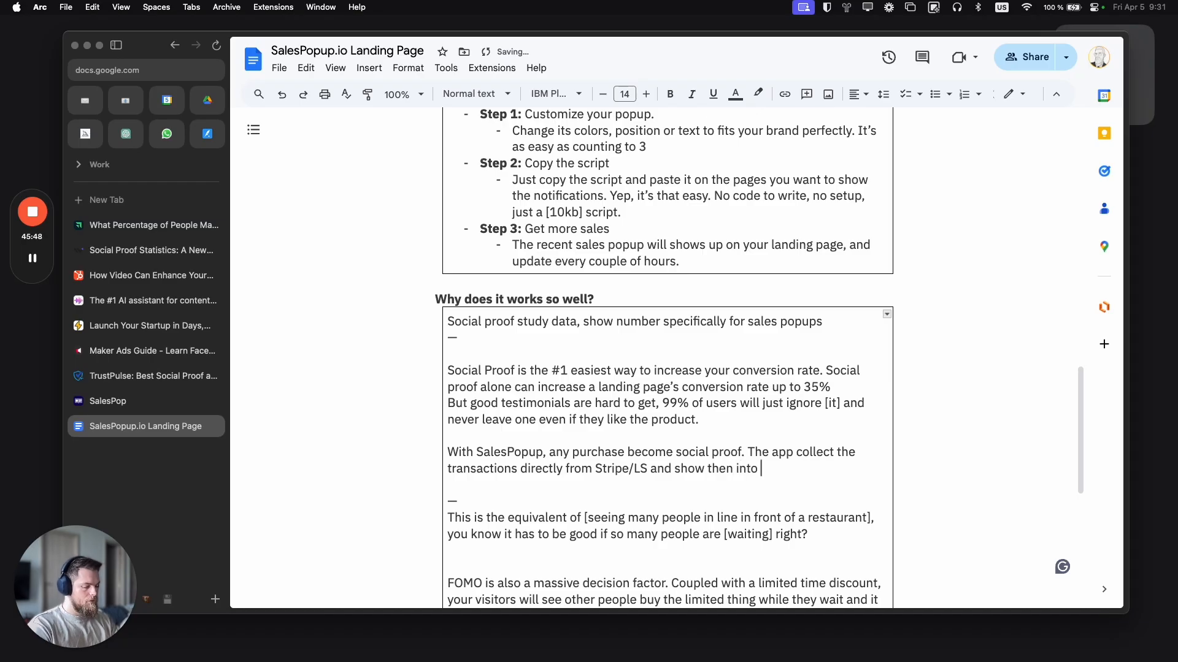
{"action": "type", "text": "a beautiful pop"}
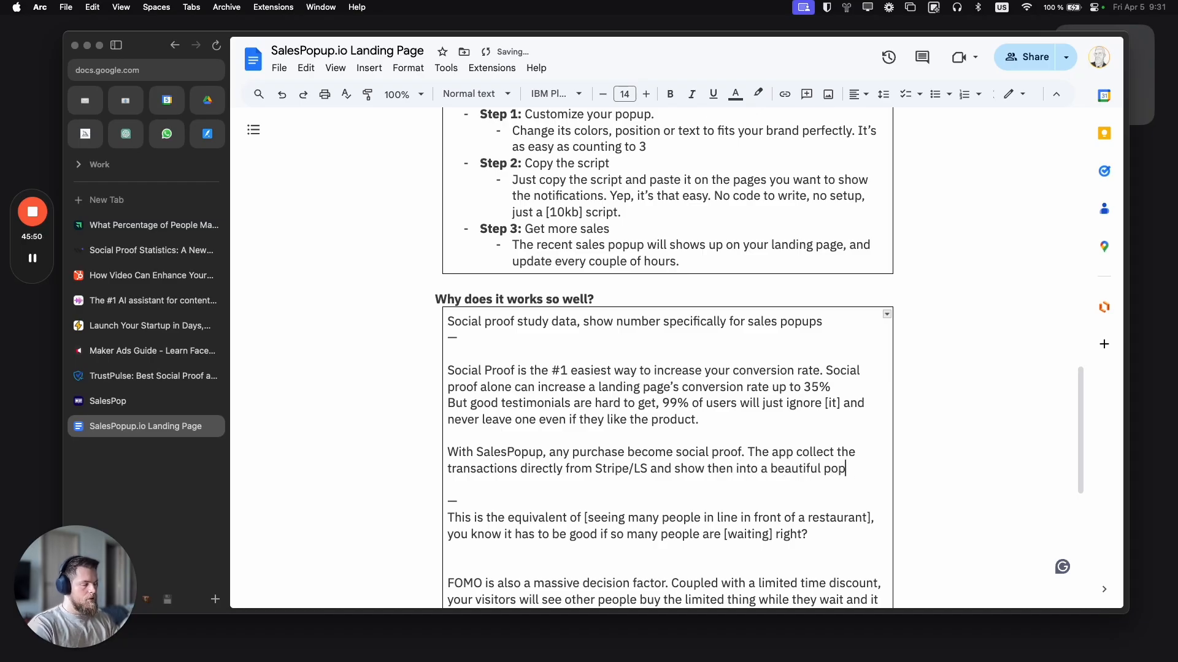
{"action": "type", "text": "up for all your visi"}
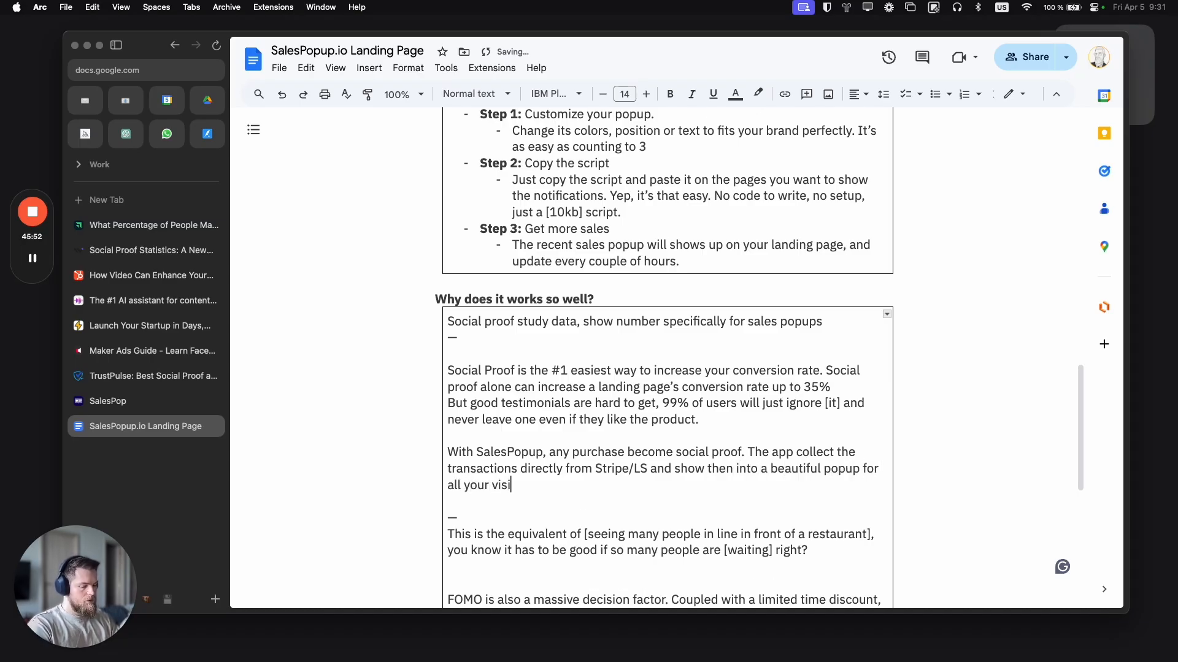
{"action": "type", "text": "tors to see."}
{"action": "key", "text": "Return"}
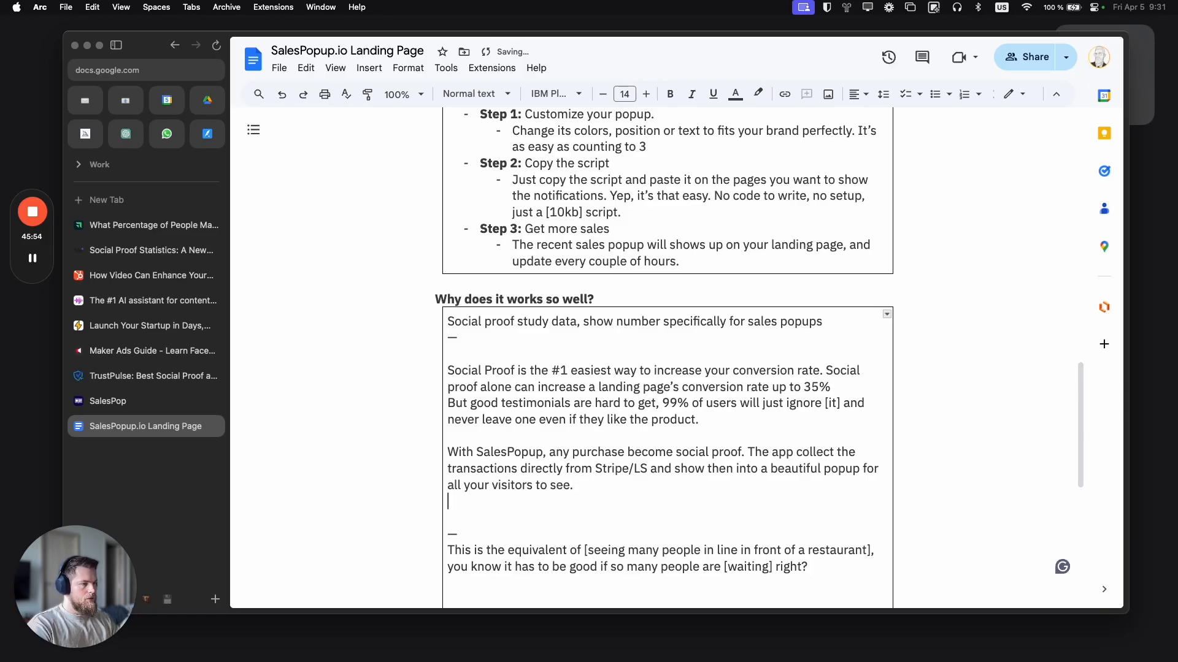
{"action": "type", "text": "Th"}
{"action": "key", "text": "BackSpace"}
{"action": "key", "text": "BackSpace"}
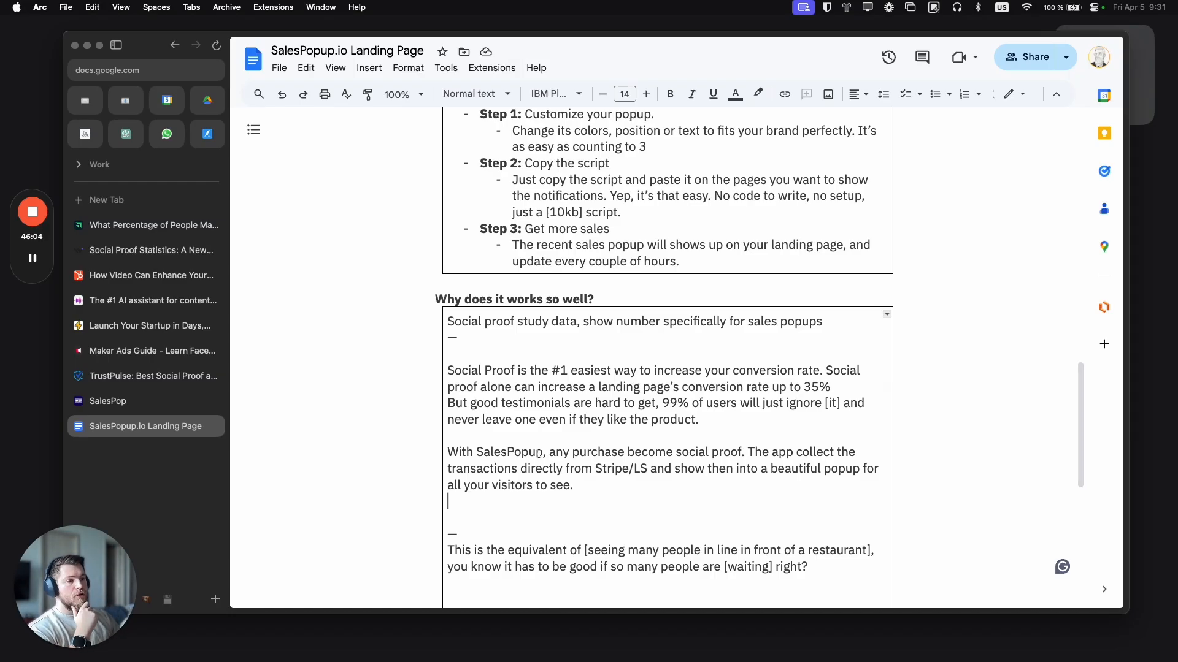
Step: Under Objections, add a main-level bullet after "Show script size in kb" reading "Why use this when I can code my own?"
{"action": "scroll", "coordinate": [595, 425], "scroll_direction": "down", "scroll_amount": 5}
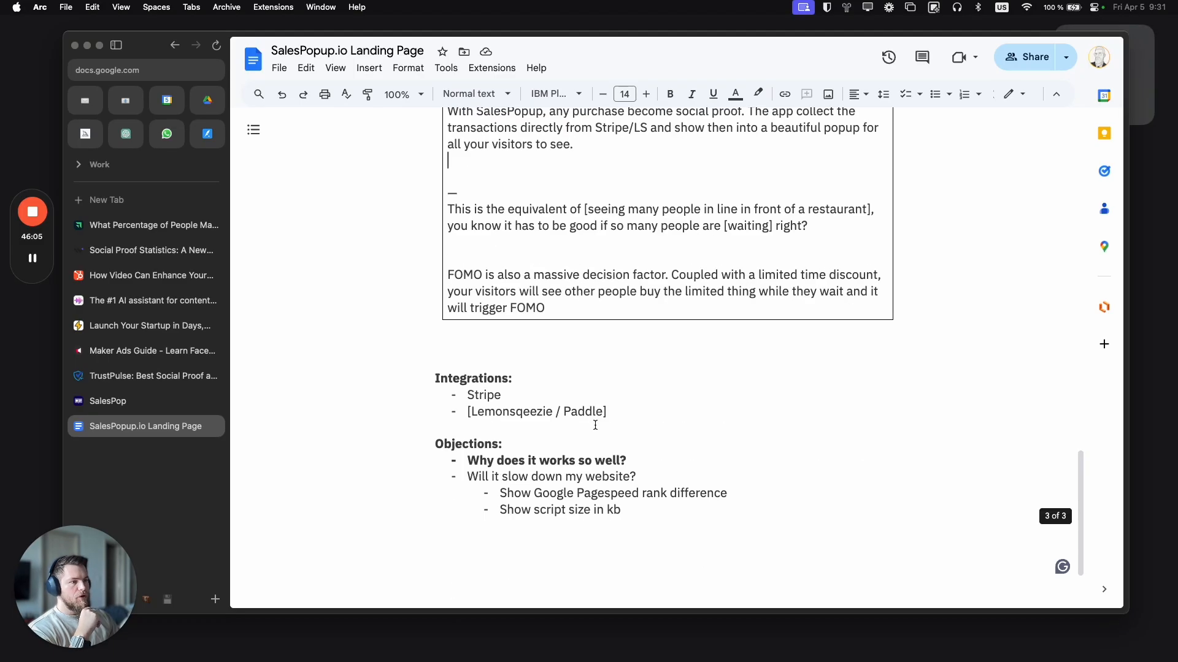
{"action": "left_click", "coordinate": [644, 458]}
{"action": "left_click", "coordinate": [639, 506]}
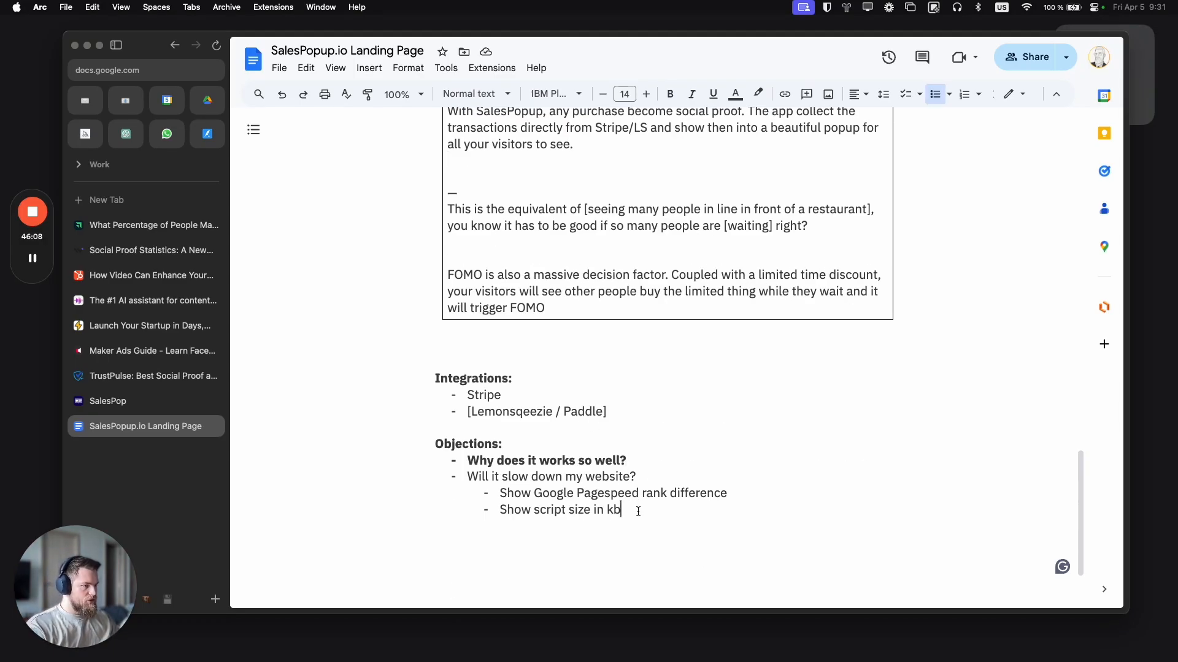
{"action": "key", "text": "BackSpace"}
{"action": "key", "text": "BackSpace"}
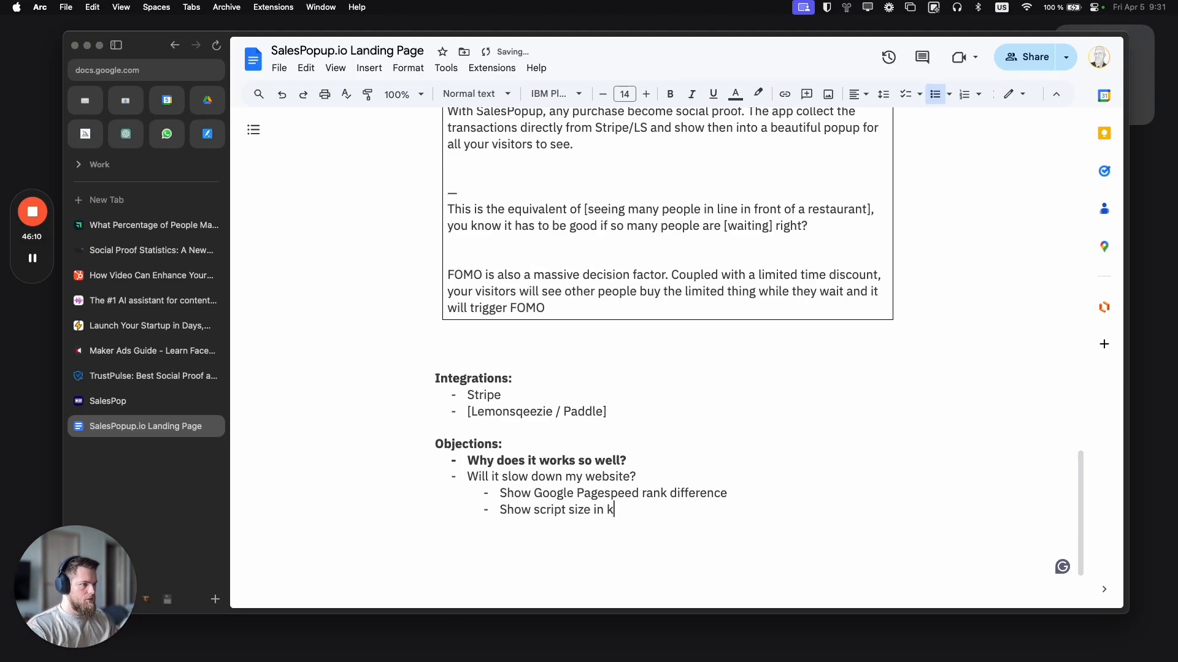
{"action": "key", "text": "Return"}
{"action": "key", "text": "BackSpace"}
{"action": "key", "text": "BackSpace"}
{"action": "type", "text": "b"}
{"action": "key", "text": "Return"}
{"action": "key", "text": "shift+Tab"}
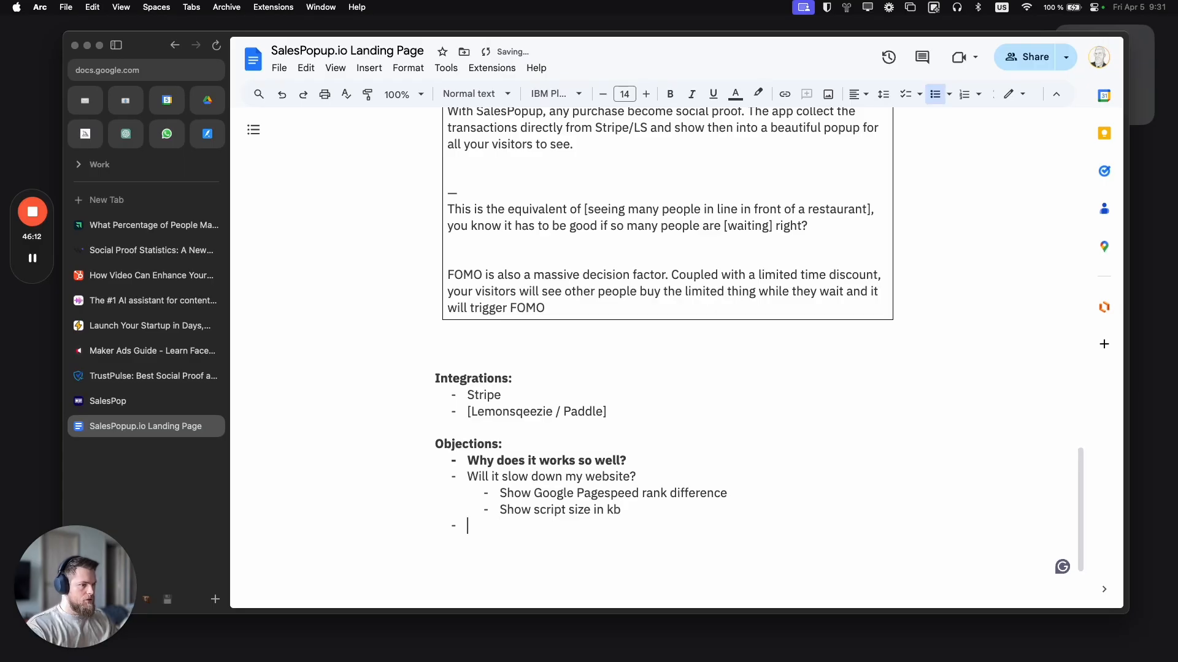
{"action": "type", "text": "Why use this t"}
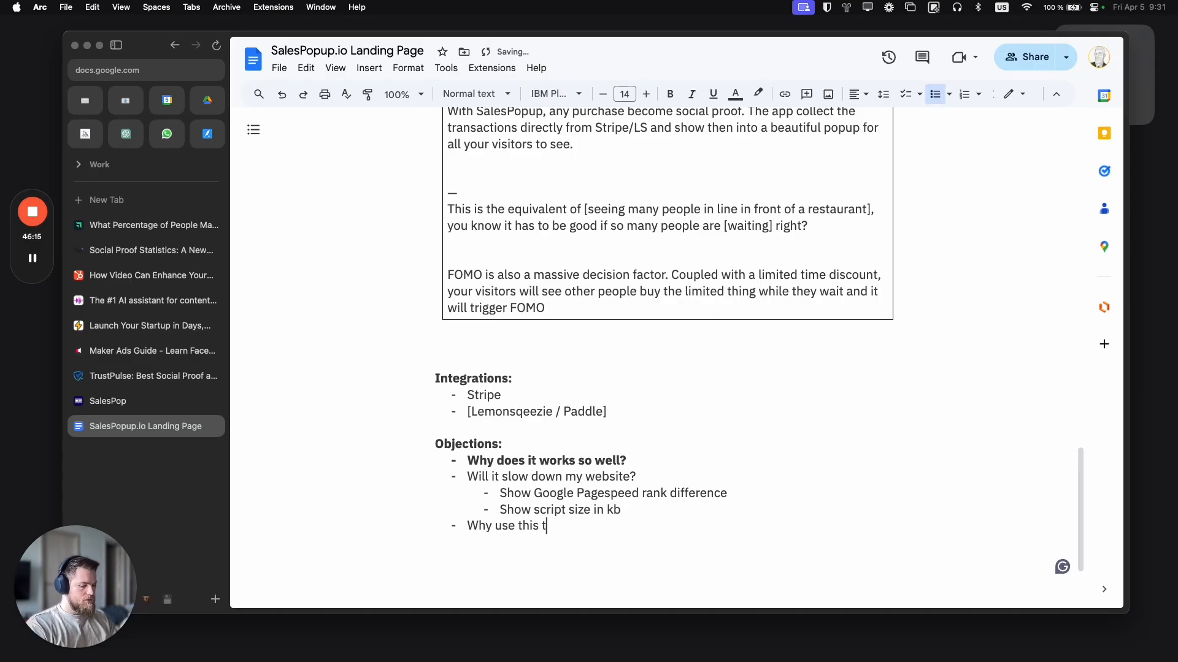
{"action": "key", "text": "BackSpace"}
{"action": "type", "text": "when I can "}
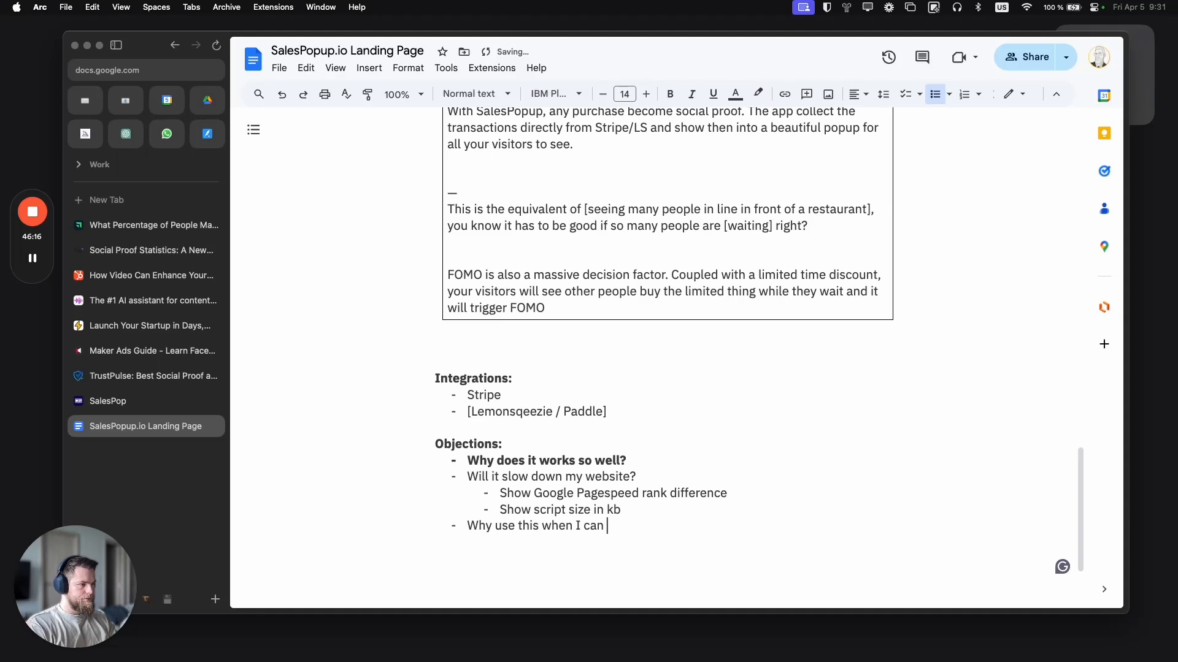
{"action": "type", "text": "code my own?"}
Step: Below the "code my own" objection, add a sub-bullet reading "Verify page, users will not trust notifications coming from a random website"
{"action": "key", "text": "Return"}
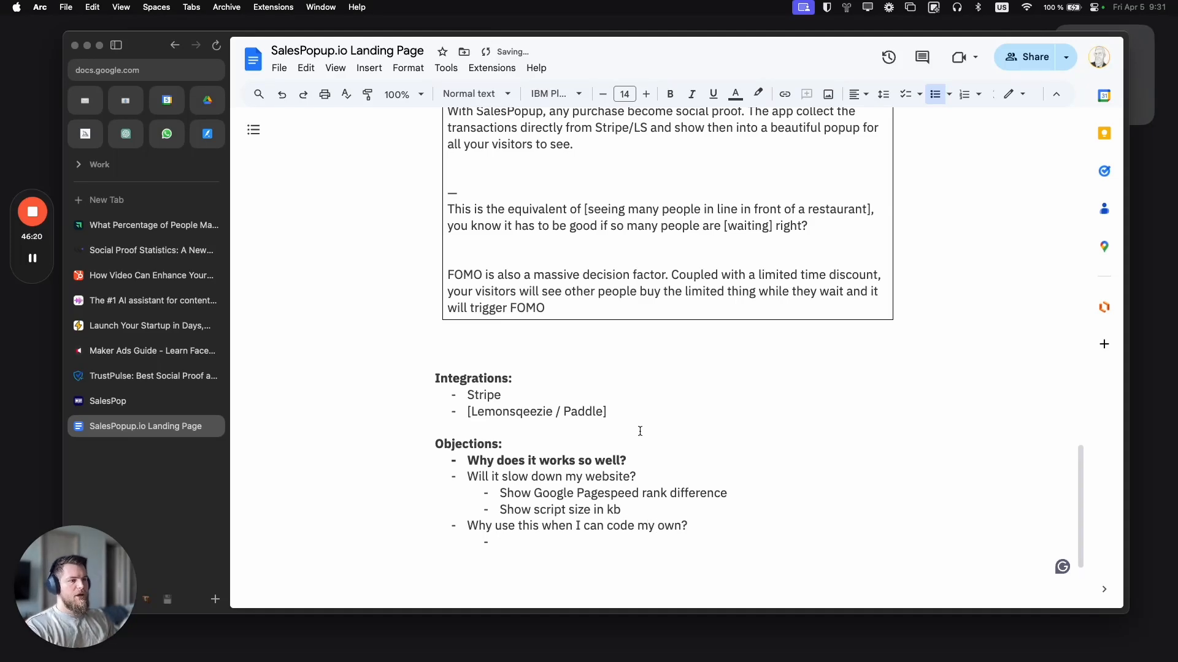
{"action": "type", "text": "V"}
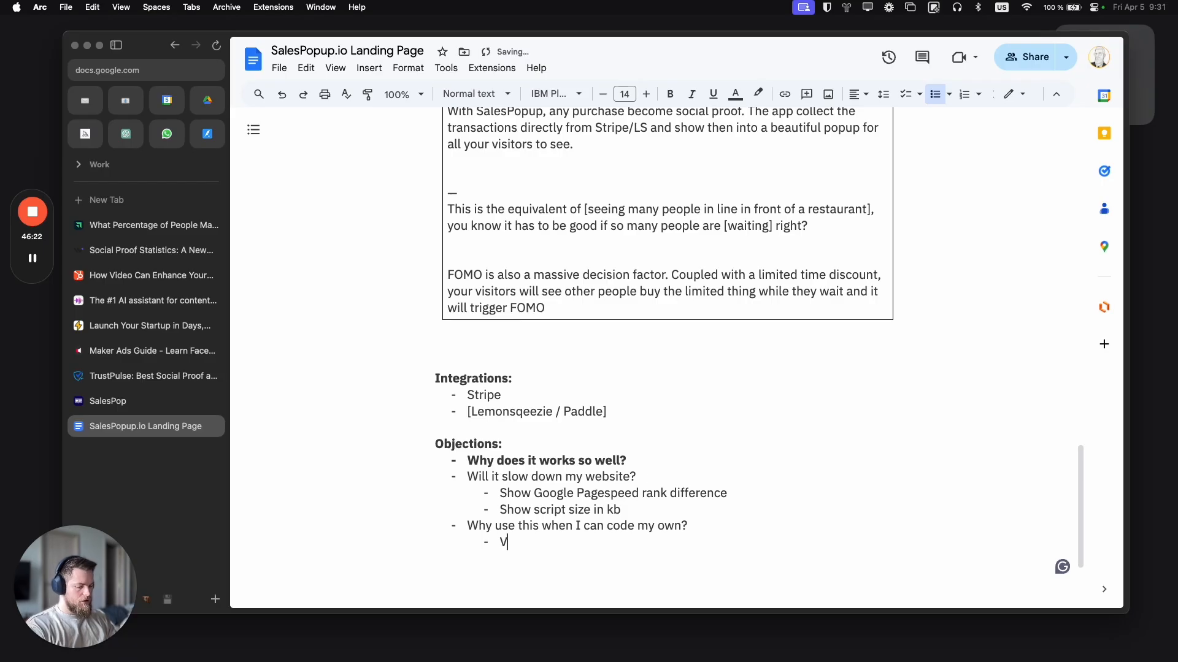
{"action": "type", "text": "erify page"}
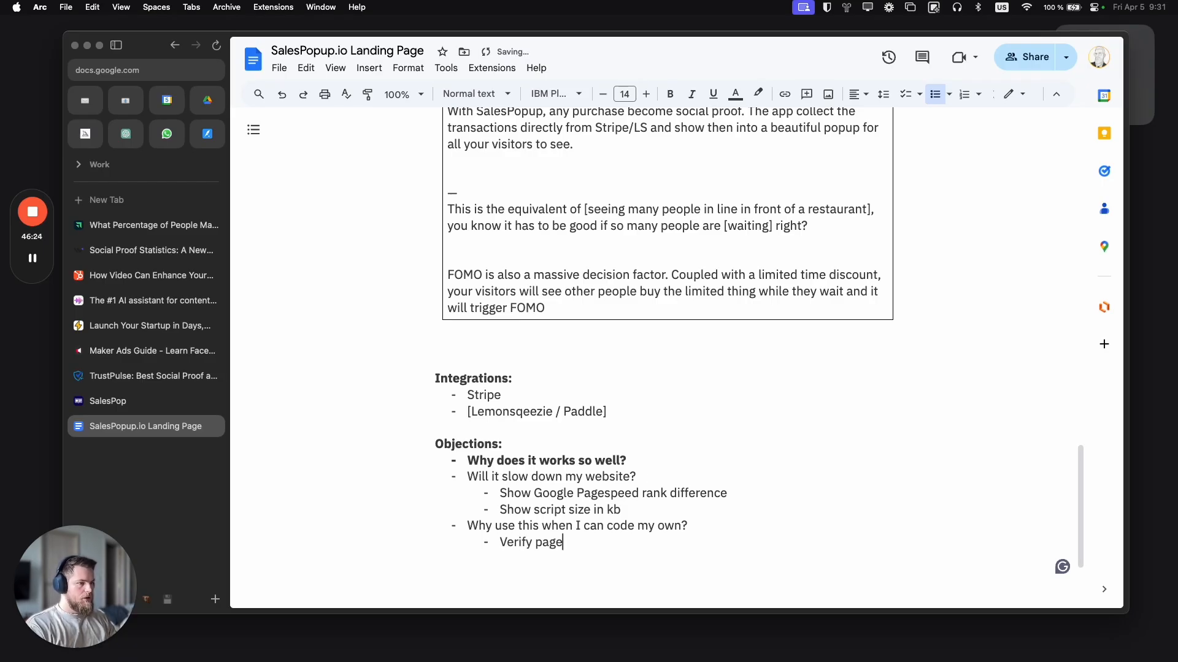
{"action": "type", "text": ", users will "}
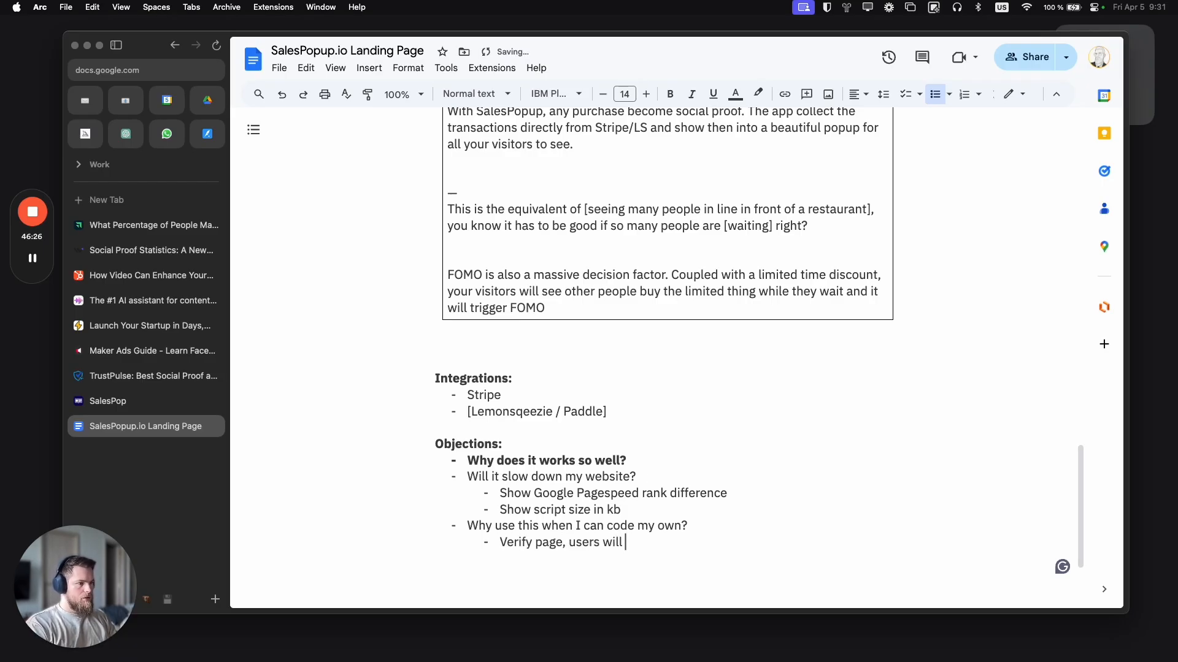
{"action": "type", "text": "not trust notific"}
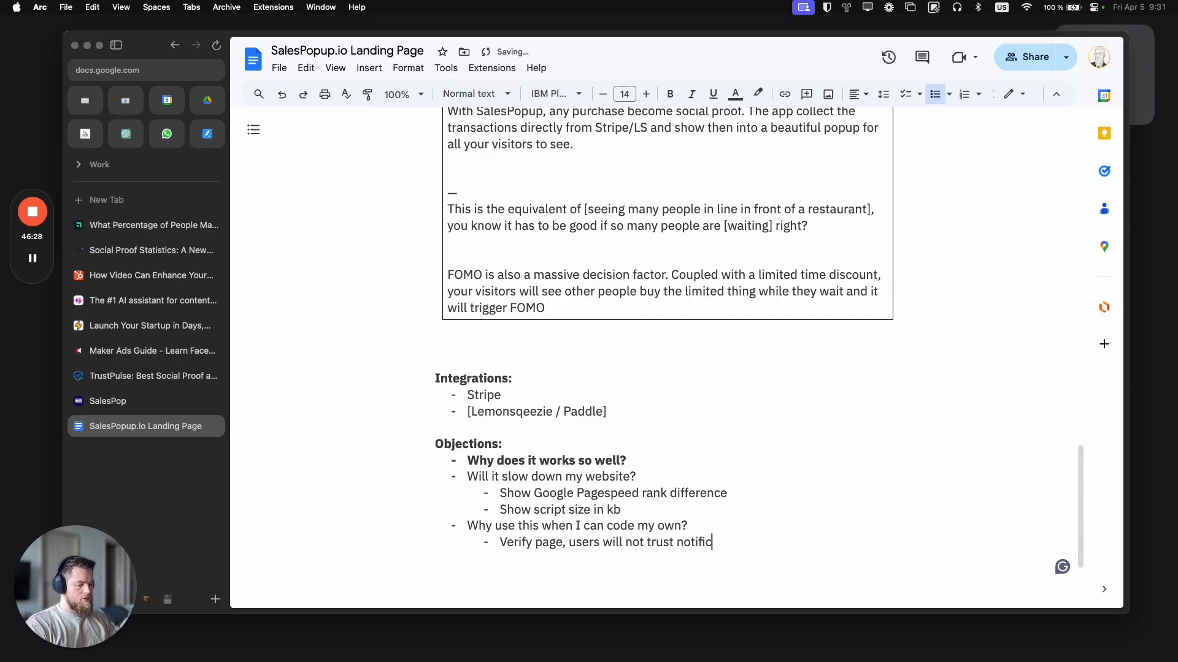
{"action": "type", "text": "ations coming"}
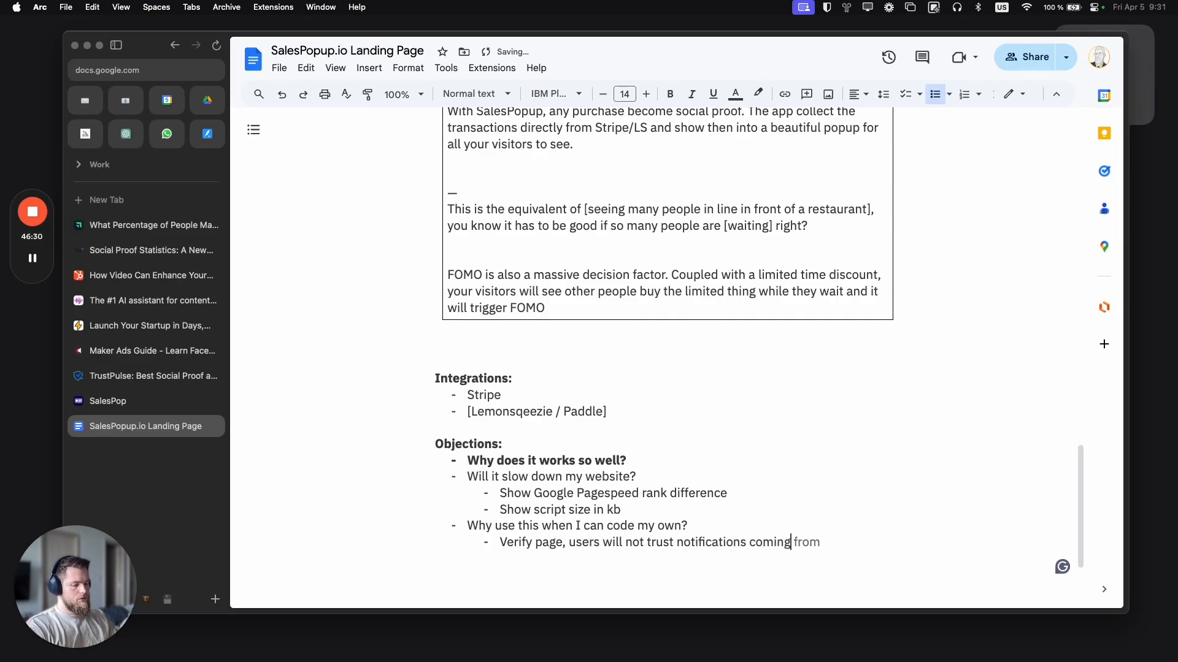
{"action": "type", "text": " from a ra"}
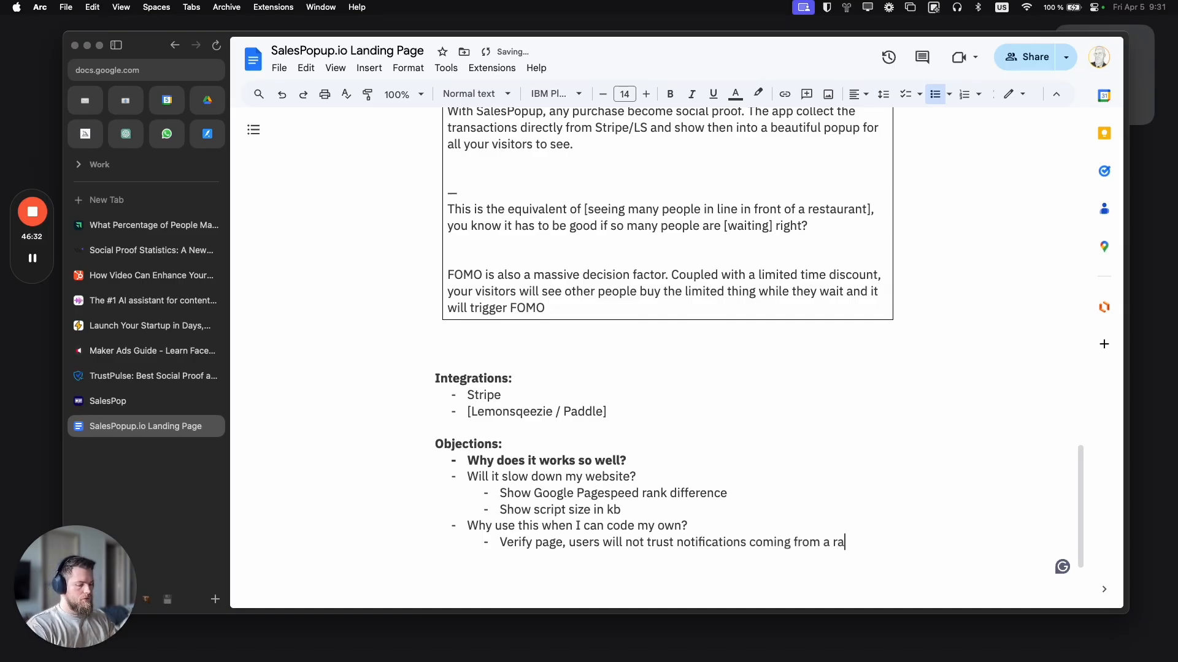
{"action": "type", "text": "ndom website"}
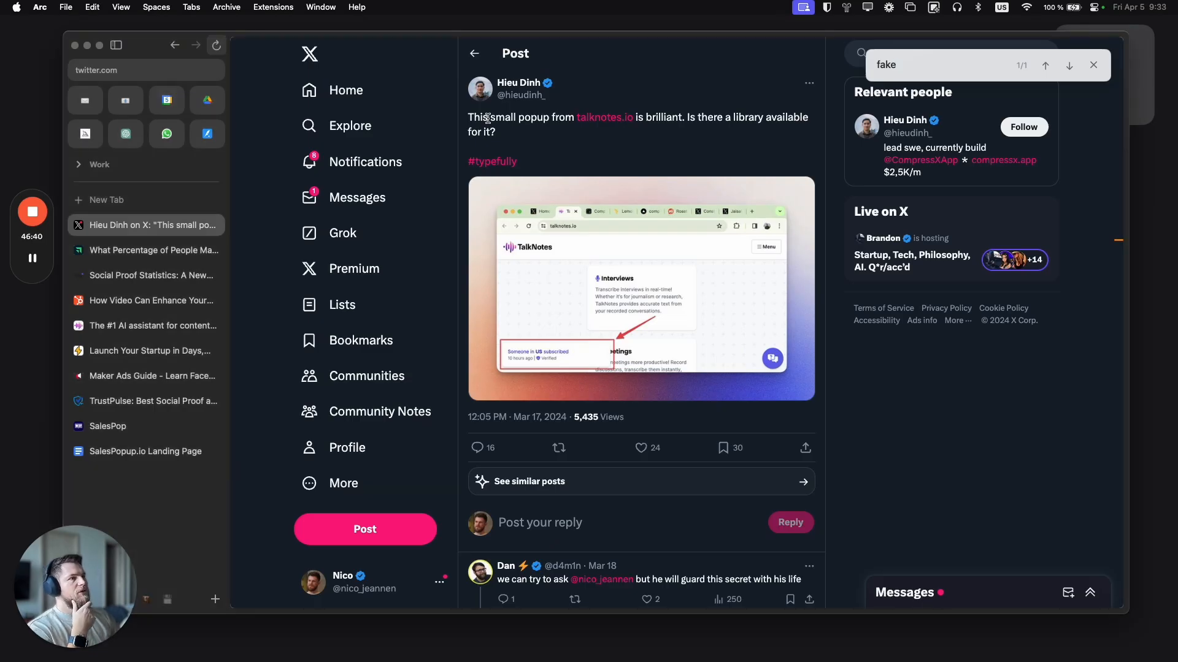
Step: On the X post about the talknotes.io popup, examine the replies that contain "fake", then return to the original post and close the search
{"action": "scroll", "coordinate": [641, 150], "scroll_direction": "down", "scroll_amount": 3}
{"action": "scroll", "coordinate": [637, 162], "scroll_direction": "up", "scroll_amount": 3}
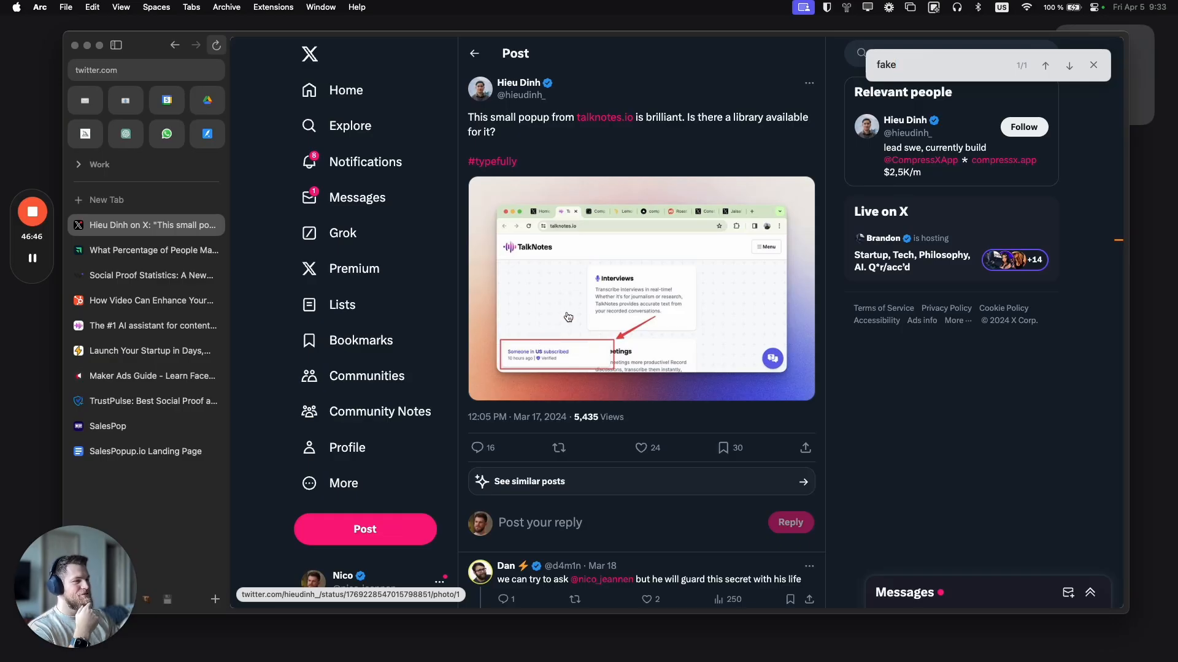
{"action": "scroll", "coordinate": [665, 367], "scroll_direction": "down", "scroll_amount": 5}
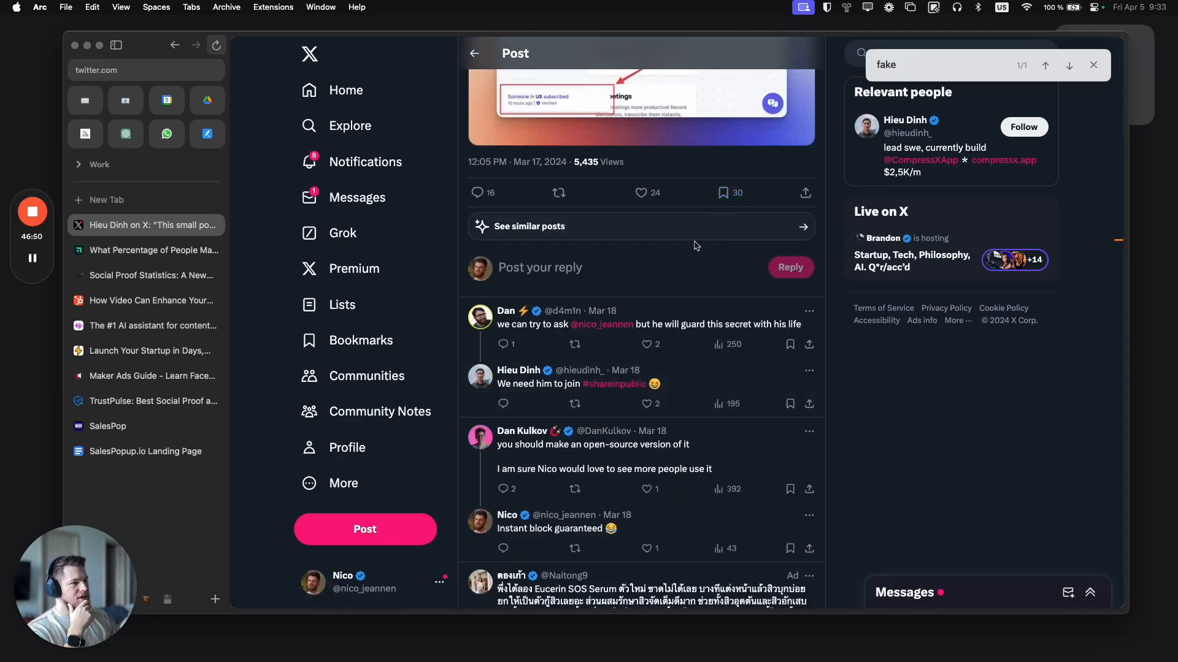
{"action": "left_click", "coordinate": [1045, 65]}
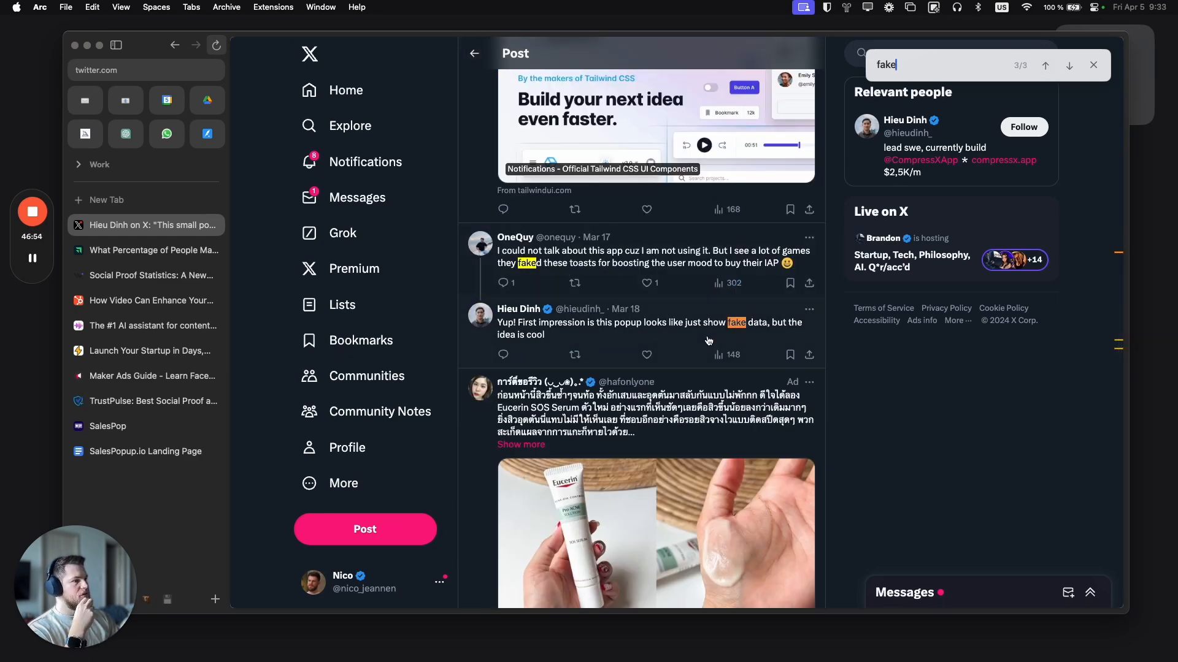
{"action": "scroll", "coordinate": [719, 343], "scroll_direction": "down", "scroll_amount": 1}
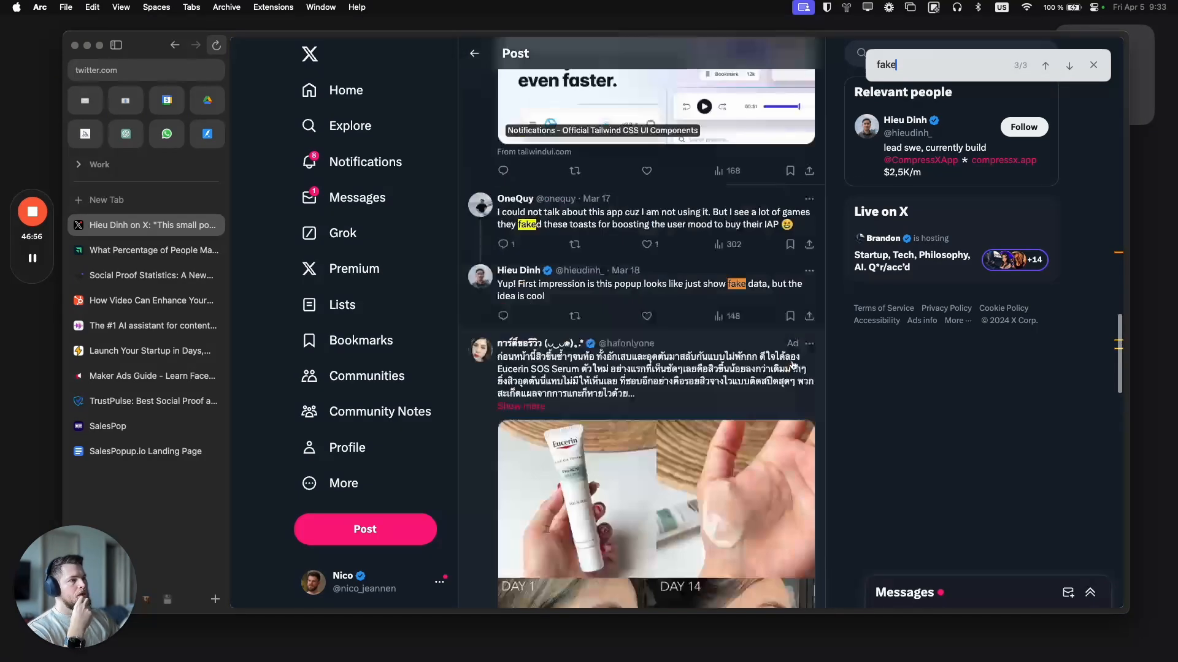
{"action": "scroll", "coordinate": [797, 359], "scroll_direction": "down", "scroll_amount": 10}
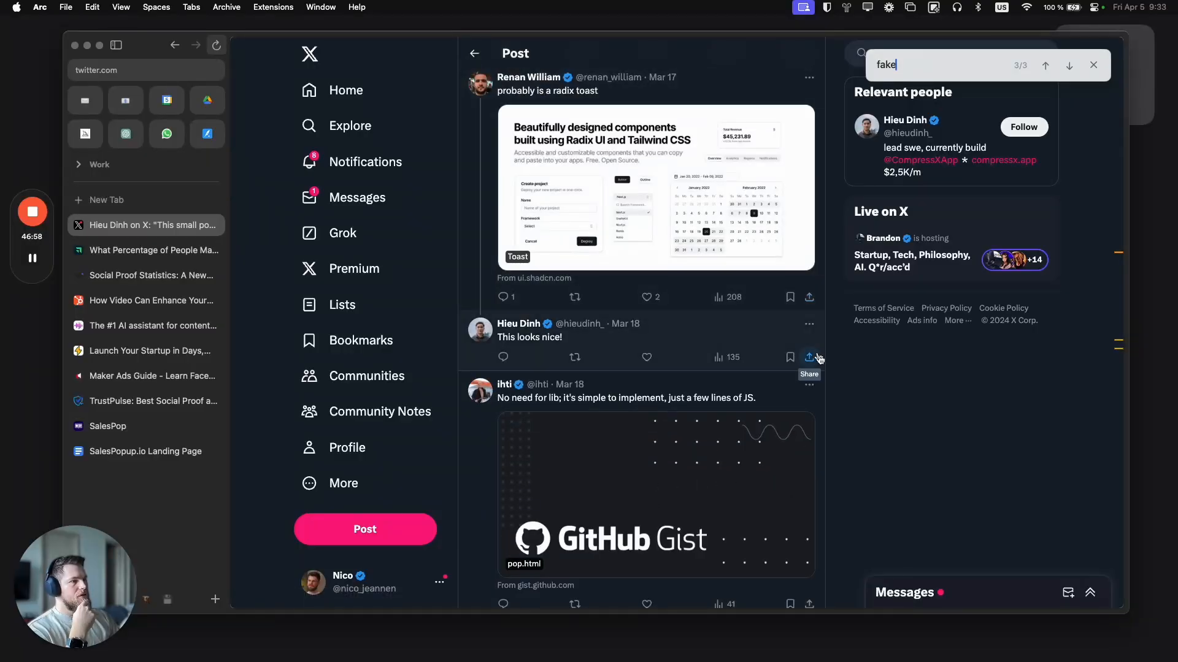
{"action": "scroll", "coordinate": [828, 375], "scroll_direction": "up", "scroll_amount": 10}
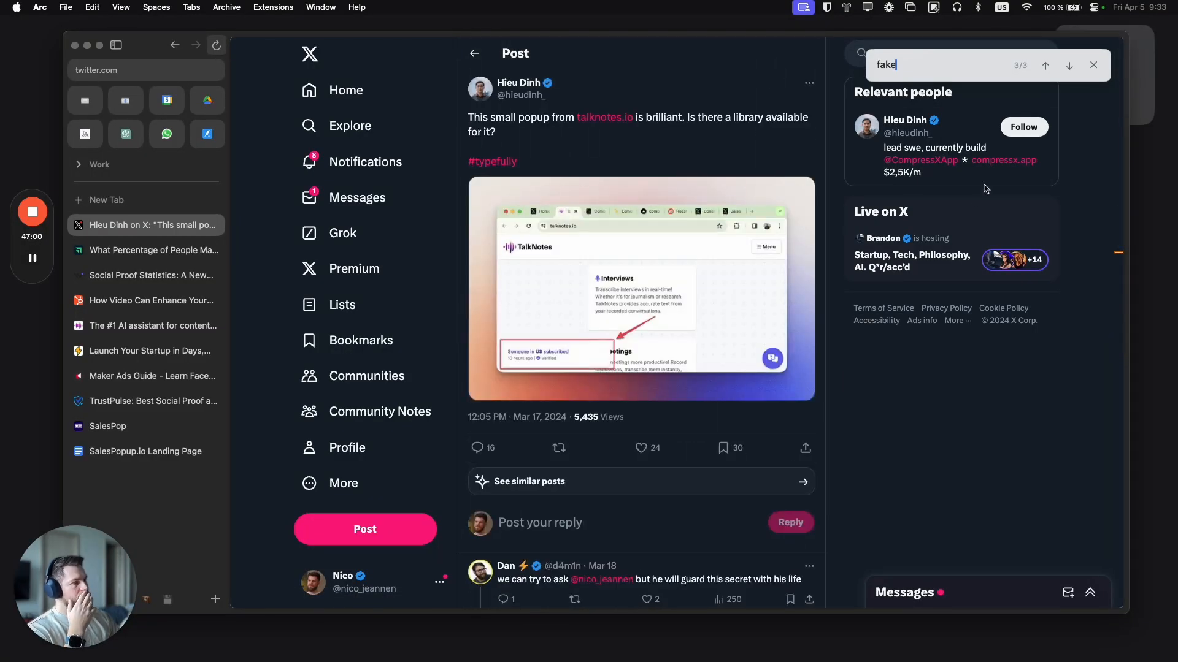
{"action": "key", "text": "Escape"}
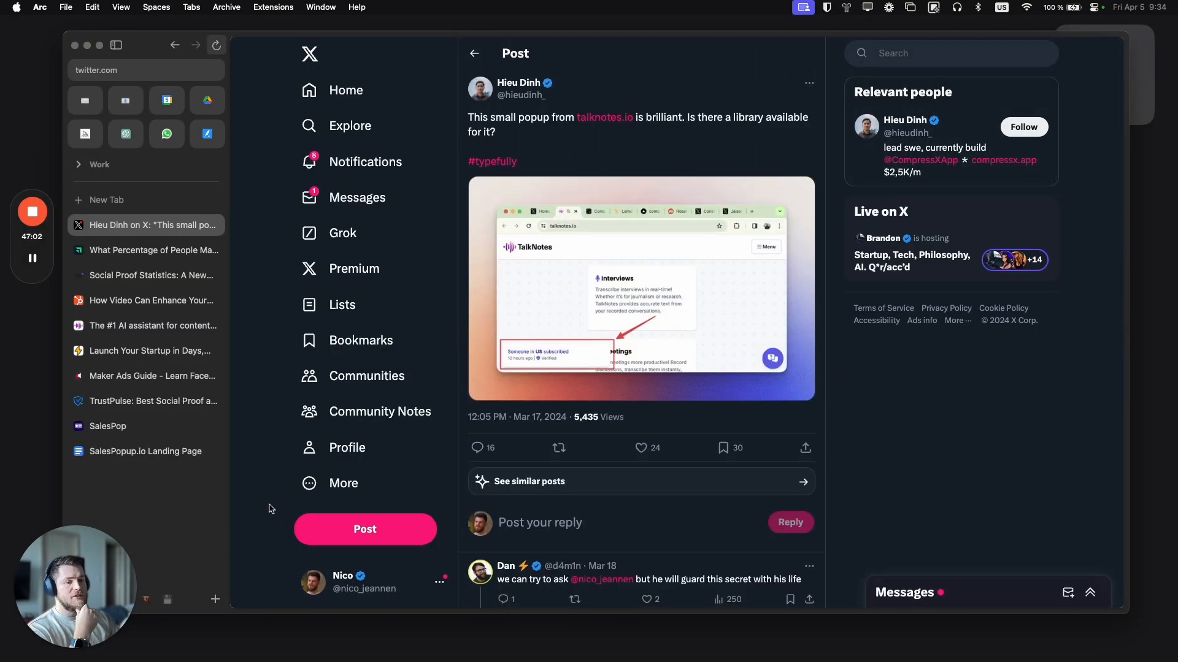
Step: Paste the link to the X post about the talknotes.io popup on a new line below the "Verify page" text
{"action": "left_click", "coordinate": [145, 452]}
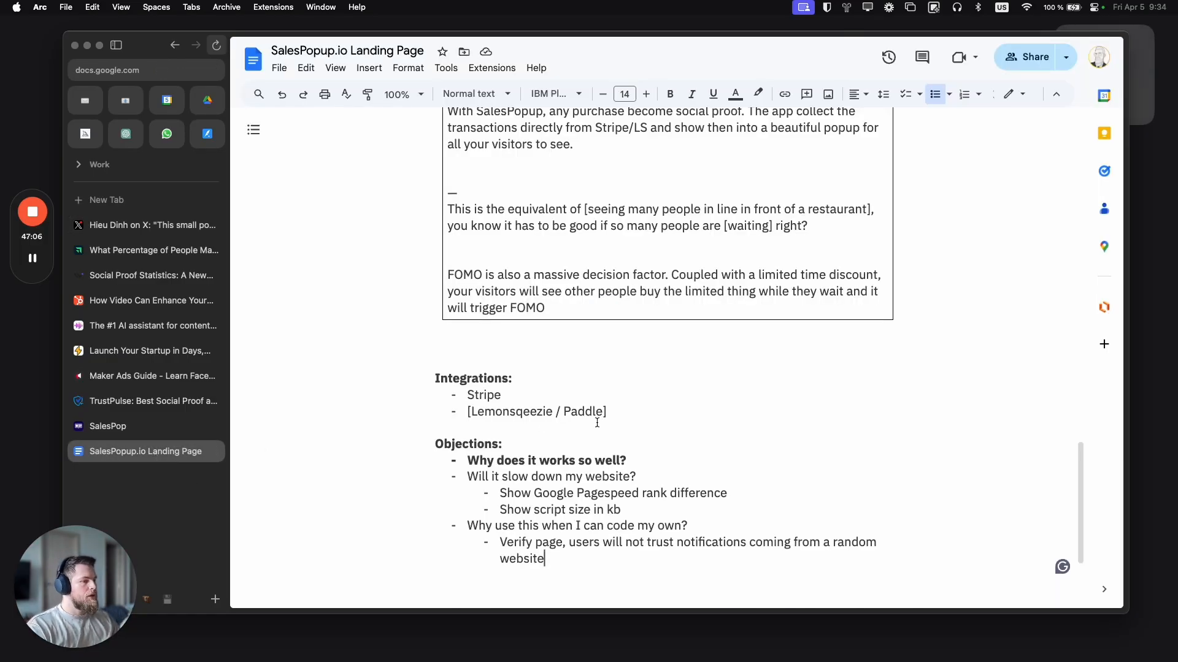
{"action": "scroll", "coordinate": [597, 423], "scroll_direction": "down", "scroll_amount": 3}
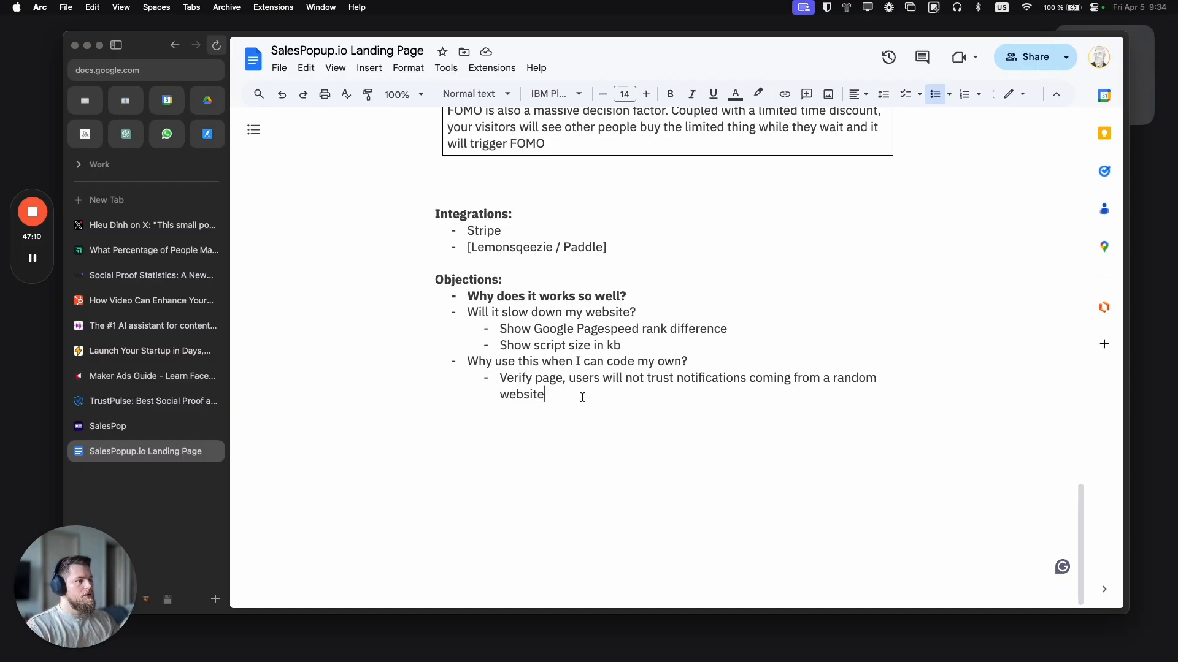
{"action": "left_click", "coordinate": [147, 225]}
{"action": "scroll", "coordinate": [334, 286], "scroll_direction": "down", "scroll_amount": 5}
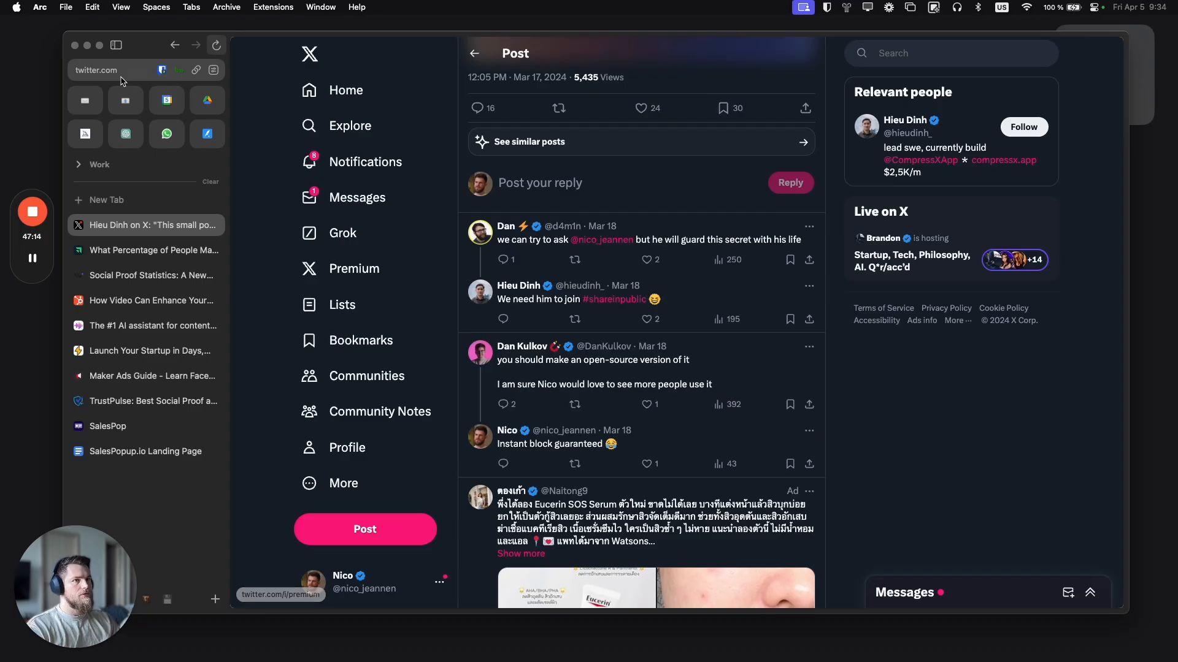
{"action": "key", "text": "ctrl+Tab"}
{"action": "key", "text": "shift+Return"}
{"action": "key", "text": "super+v"}
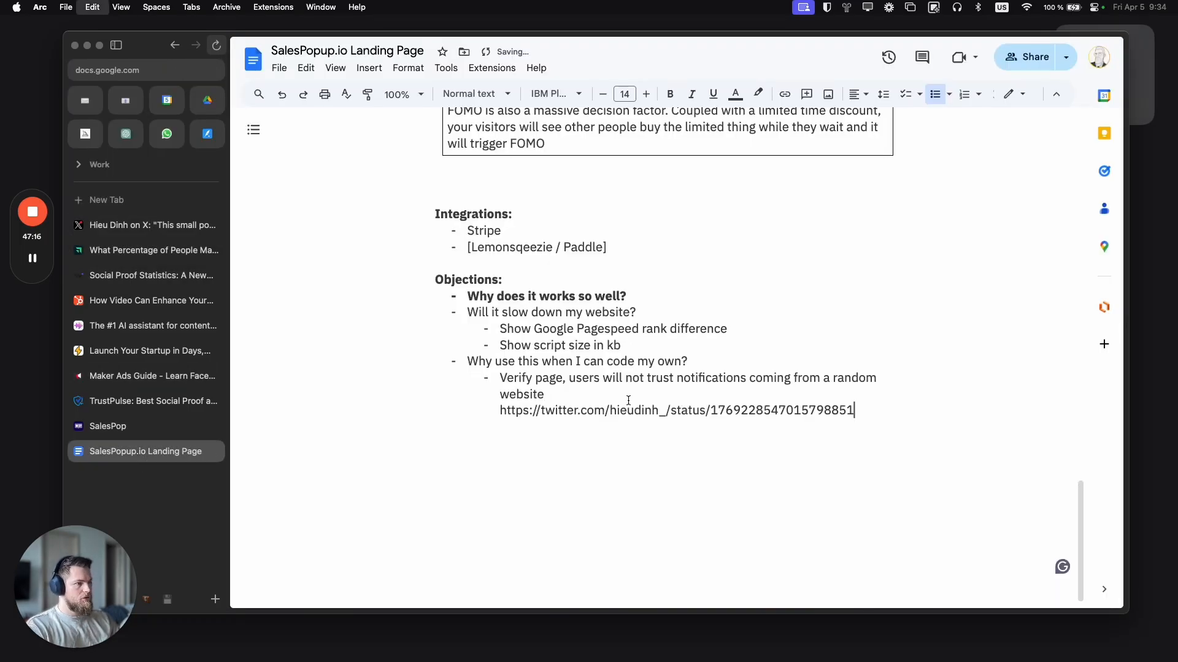
Step: After "random website", add ". SalesPopup dont let you edit the transactions, and show a verification page to people clicking on the verified icon"
{"action": "left_click", "coordinate": [602, 393]}
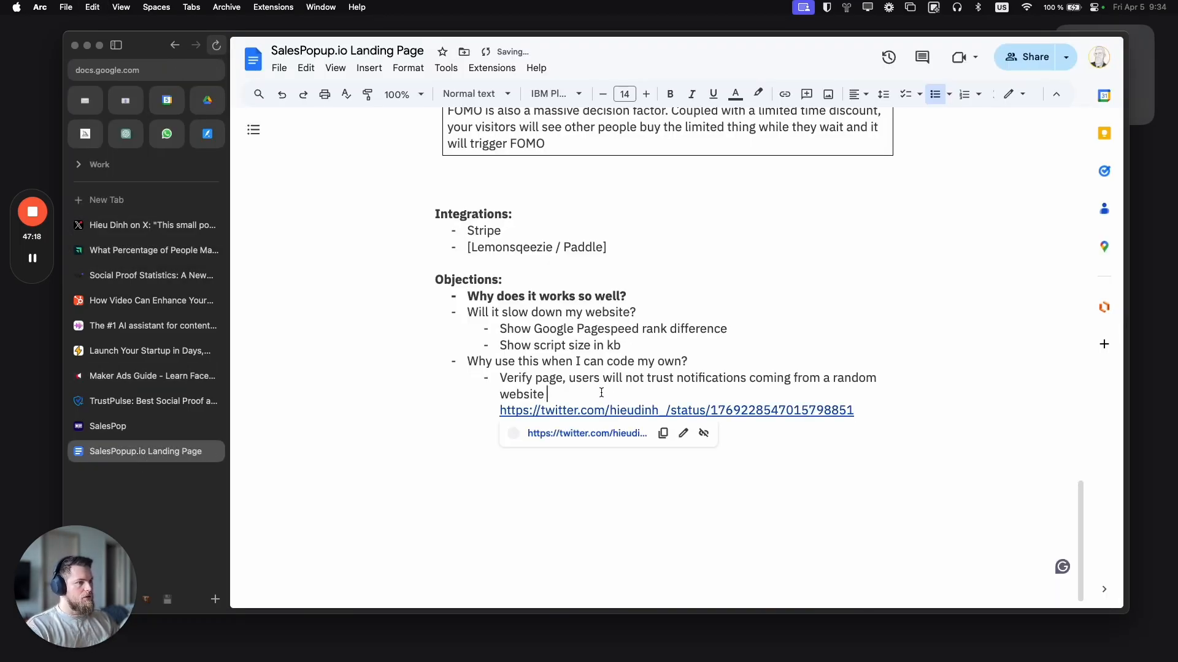
{"action": "type", "text": ". "}
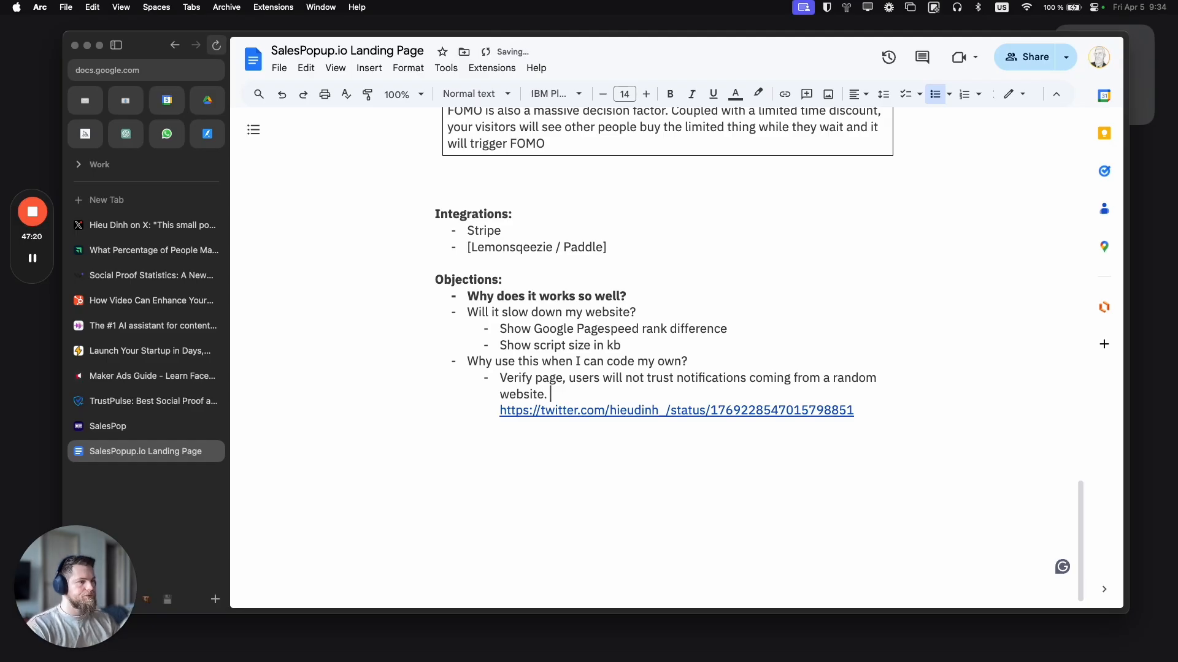
{"action": "type", "text": "SalesPopup "}
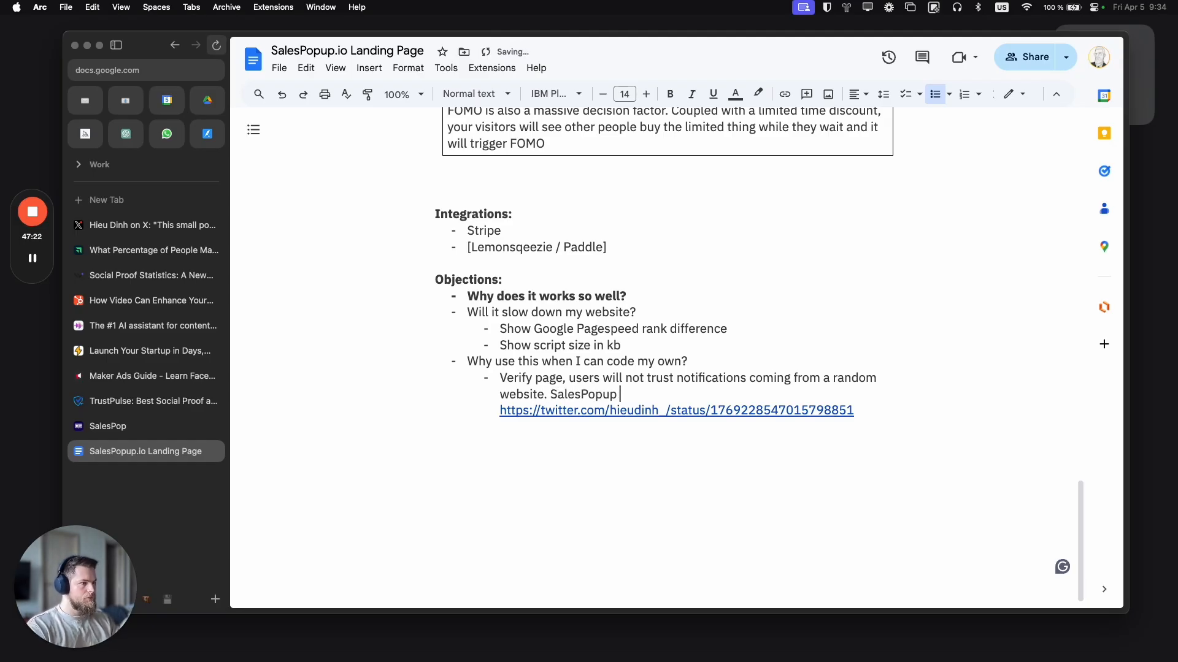
{"action": "type", "text": "dont let y"}
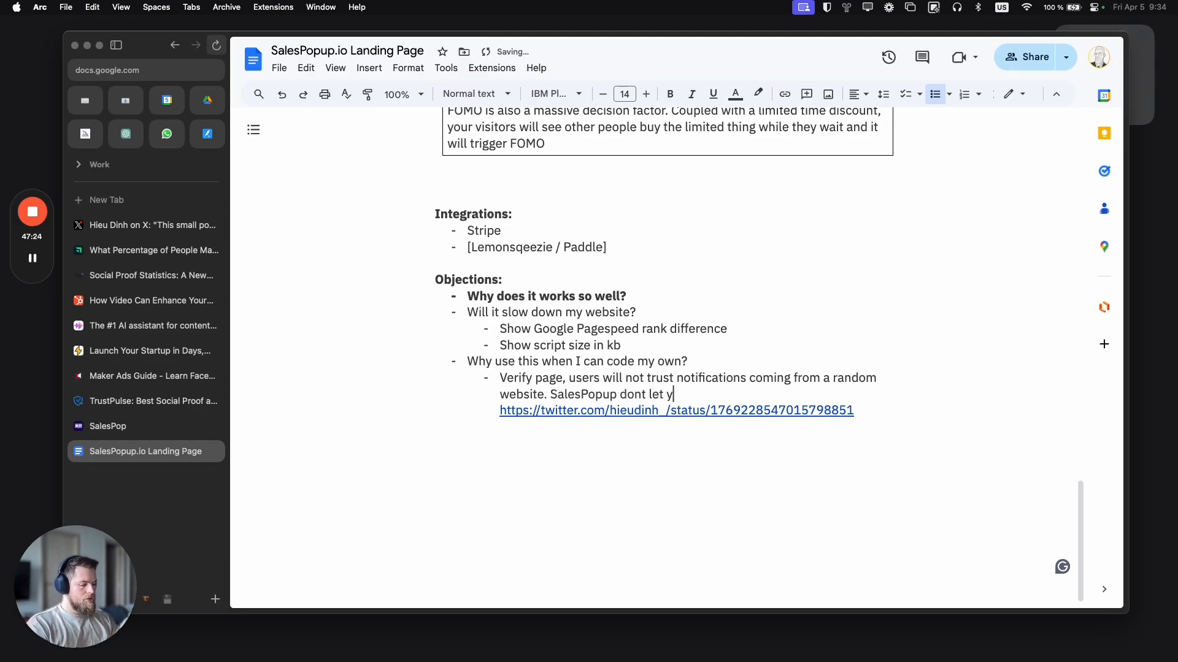
{"action": "type", "text": "ou edit the transactions,"}
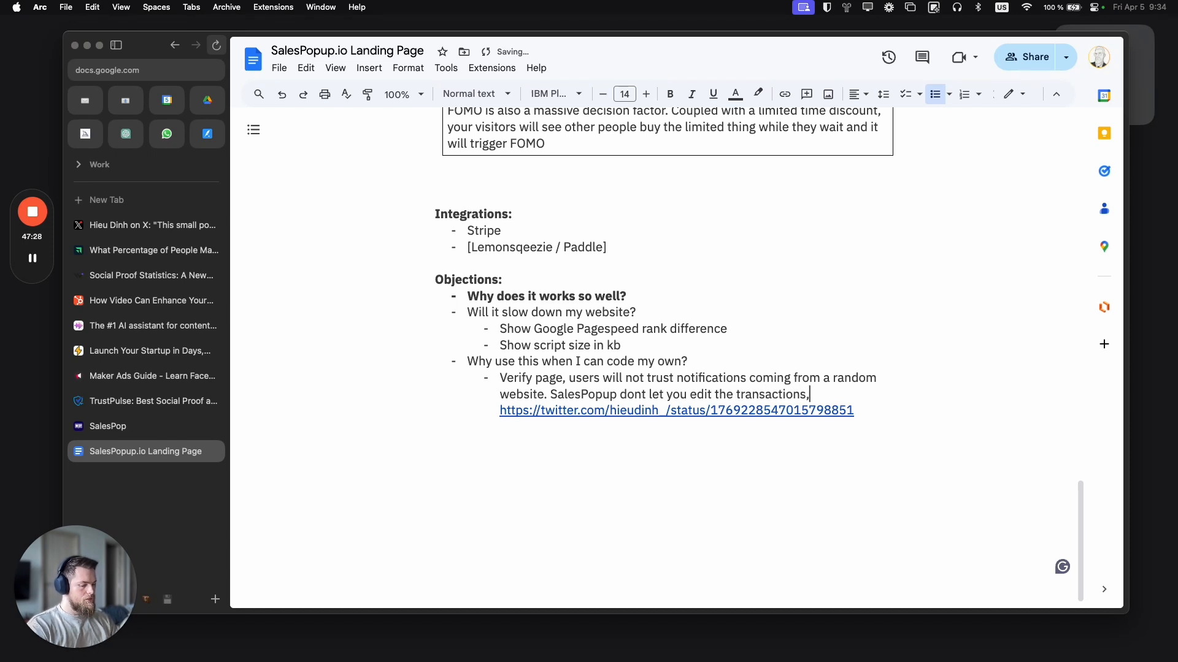
{"action": "type", "text": " and show "}
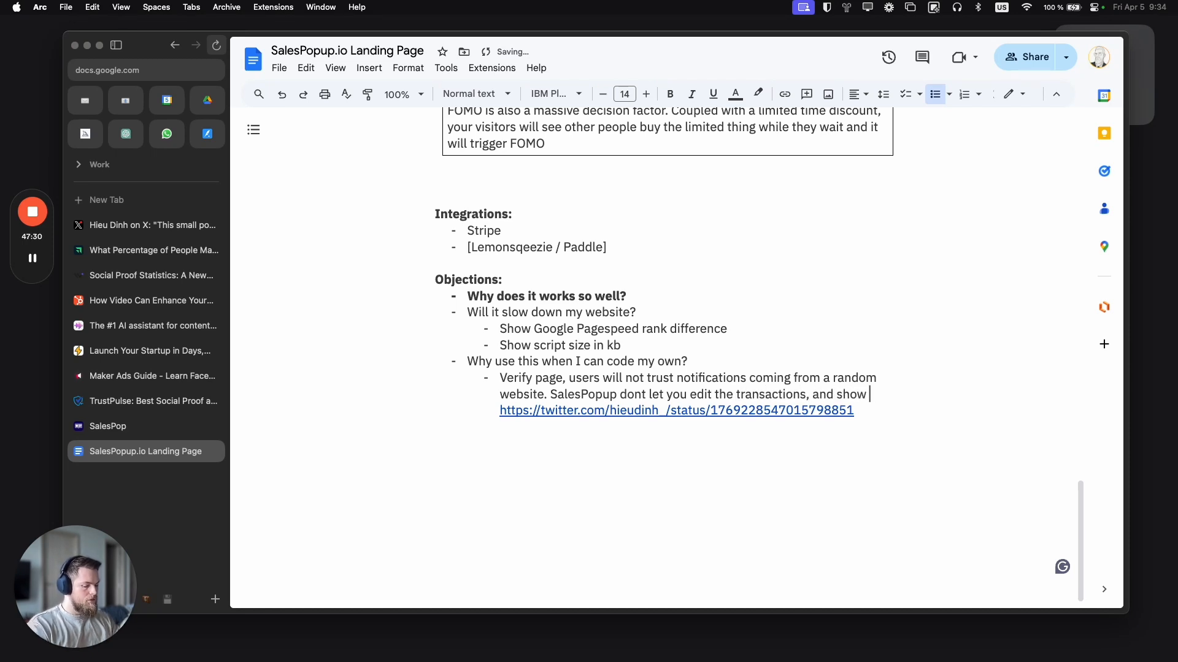
{"action": "type", "text": "a verification page "}
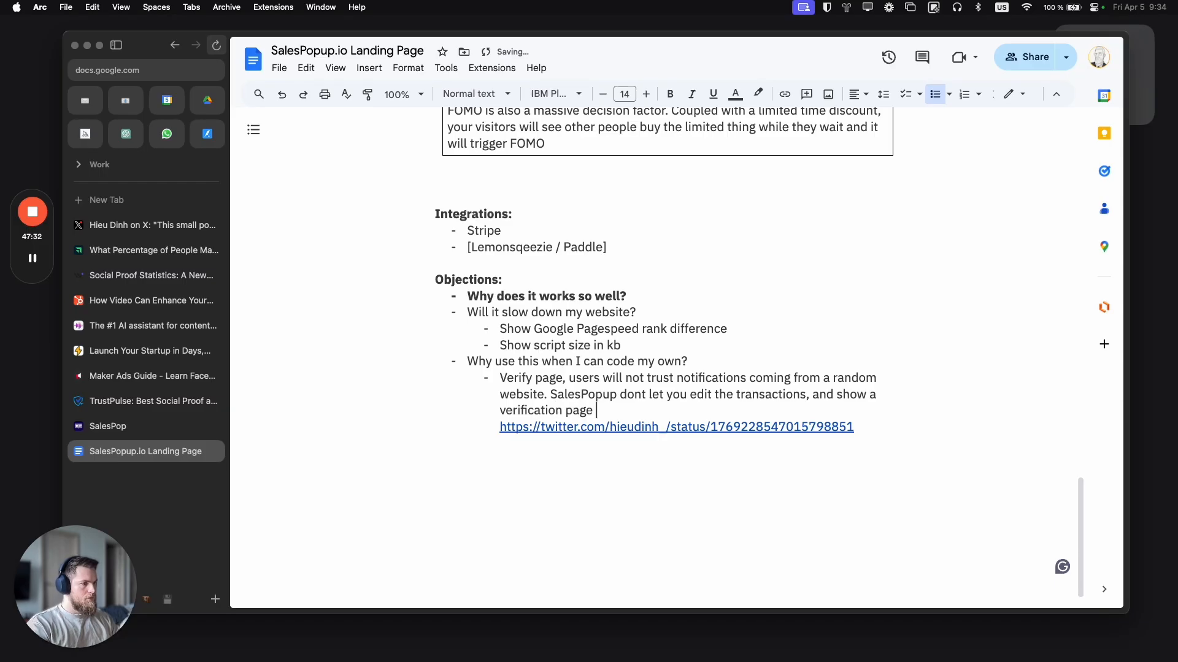
{"action": "type", "text": "to people cl"}
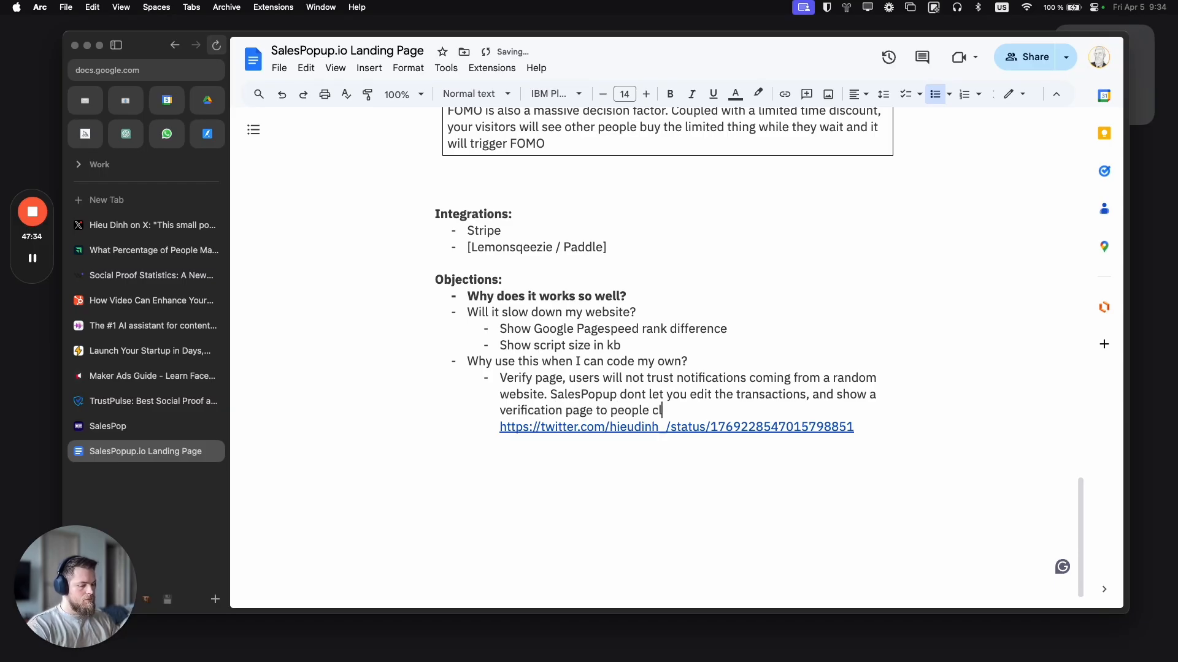
{"action": "type", "text": "icking on the verifi"}
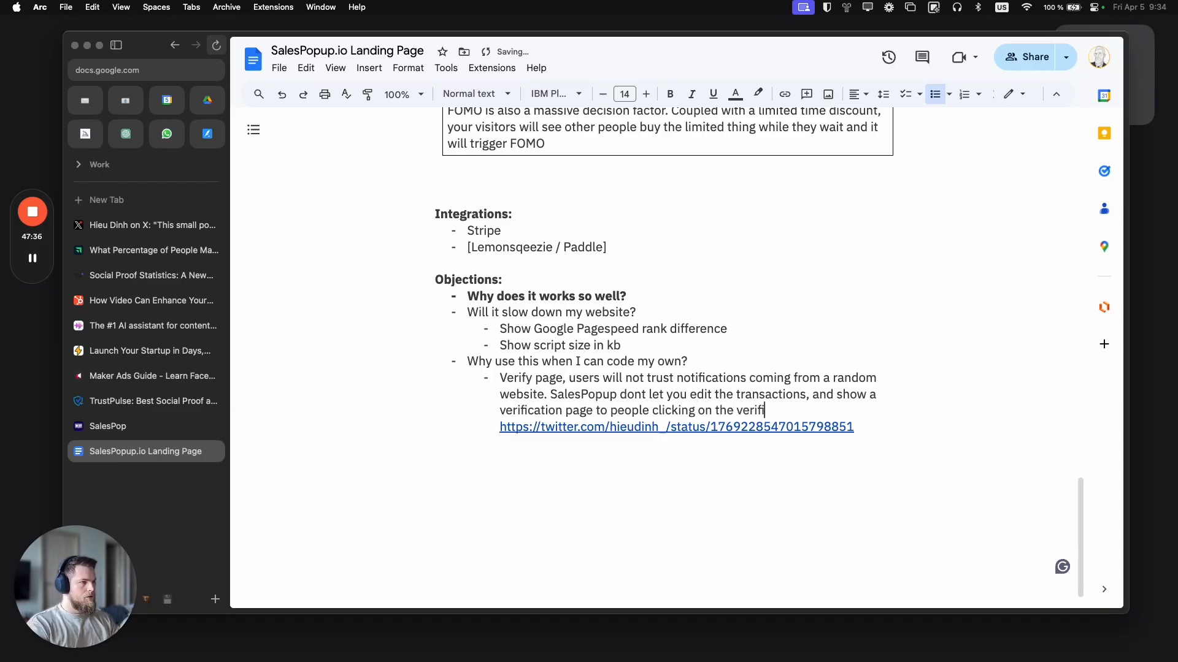
{"action": "type", "text": "ed icon"}
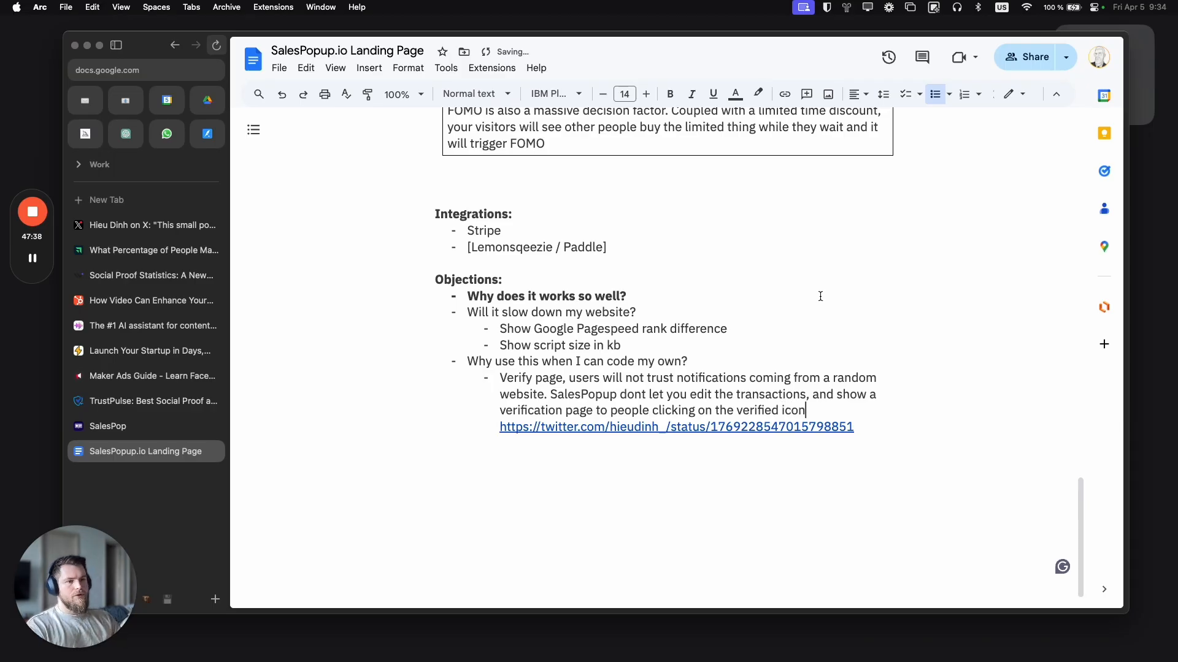
Step: Look at the verified subscription popup on the TalkNotes landing page
{"action": "left_click", "coordinate": [147, 325]}
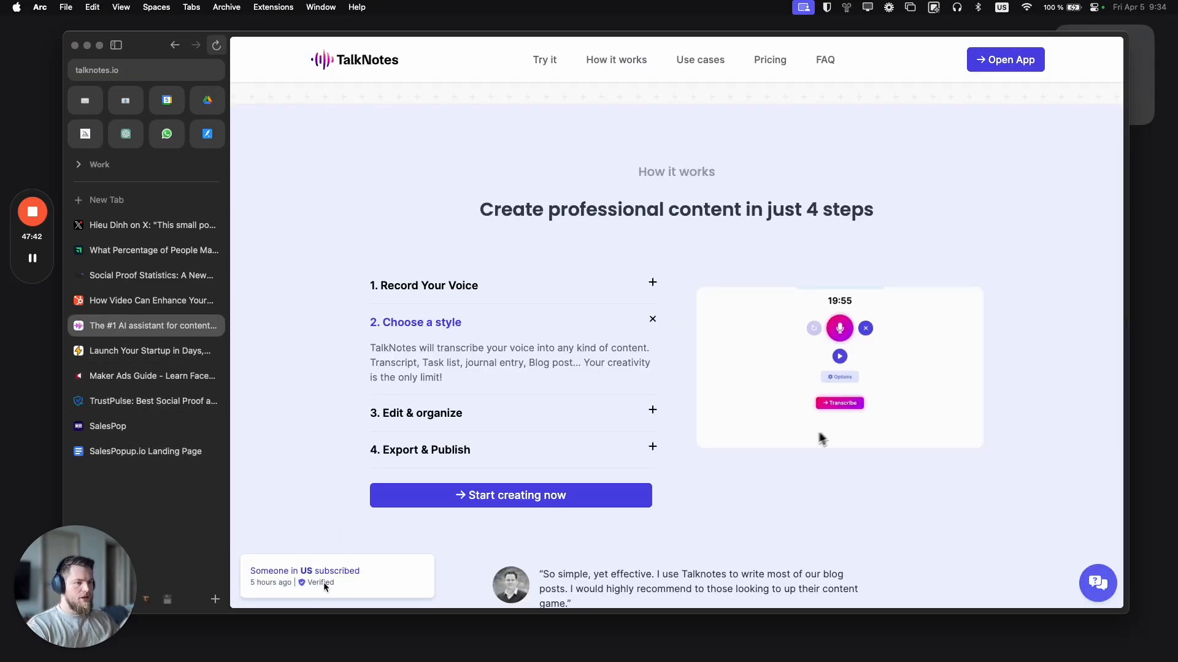
{"action": "scroll", "coordinate": [314, 582], "scroll_direction": "down", "scroll_amount": 3}
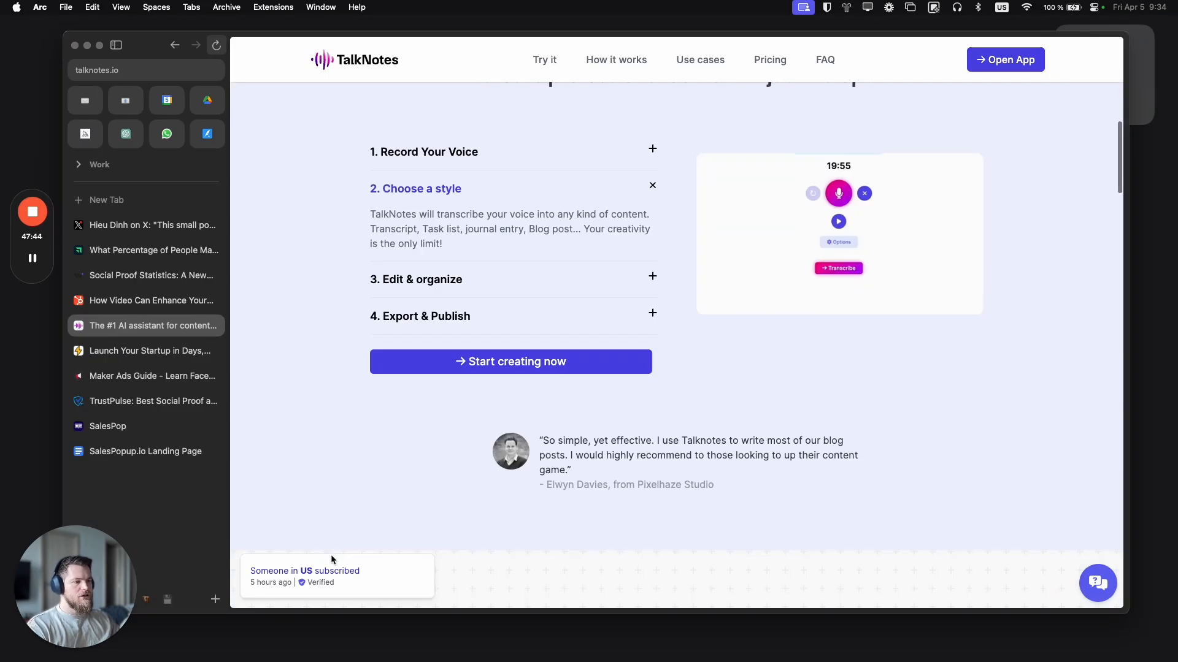
{"action": "scroll", "coordinate": [327, 551], "scroll_direction": "up", "scroll_amount": 1}
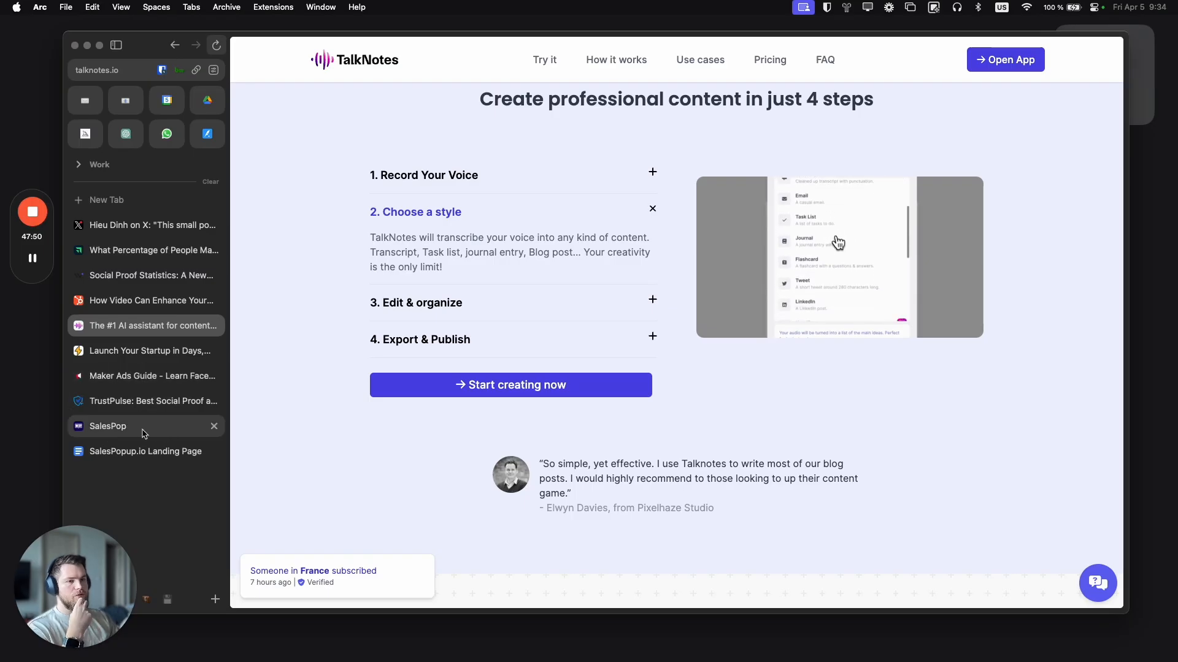
Step: In the SalesPopup.io Landing Page document, bold the objection "Why use this when I can code my own?"
{"action": "left_click", "coordinate": [143, 450]}
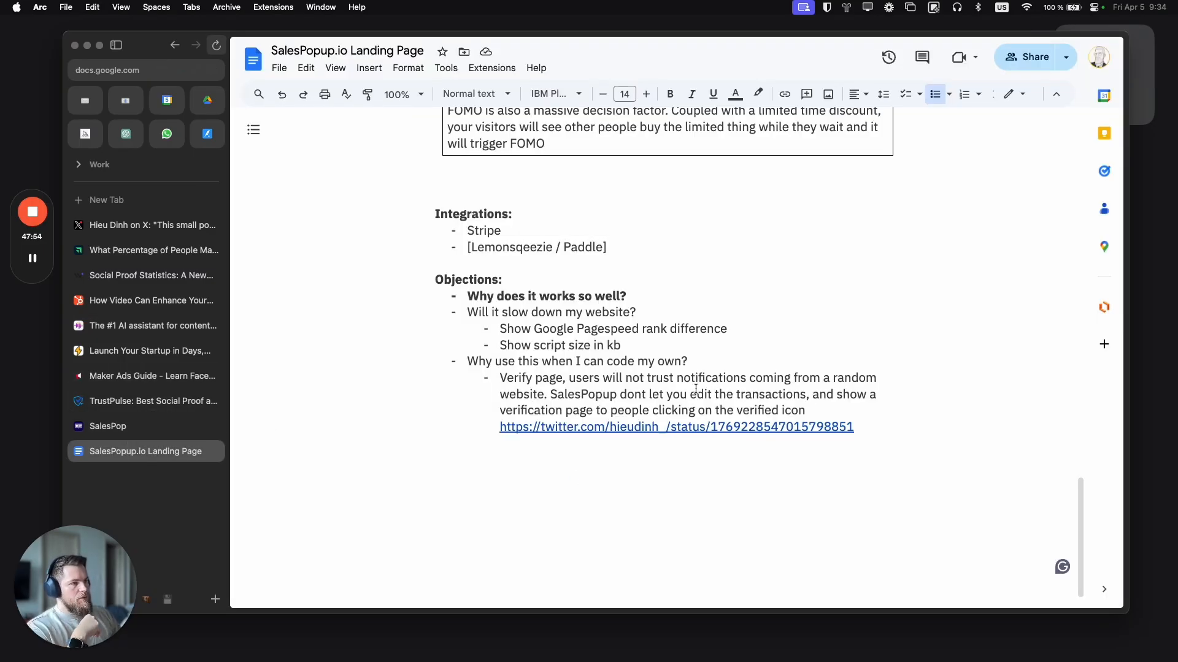
{"action": "triple_click", "coordinate": [551, 360]}
{"action": "key", "text": "super+b"}
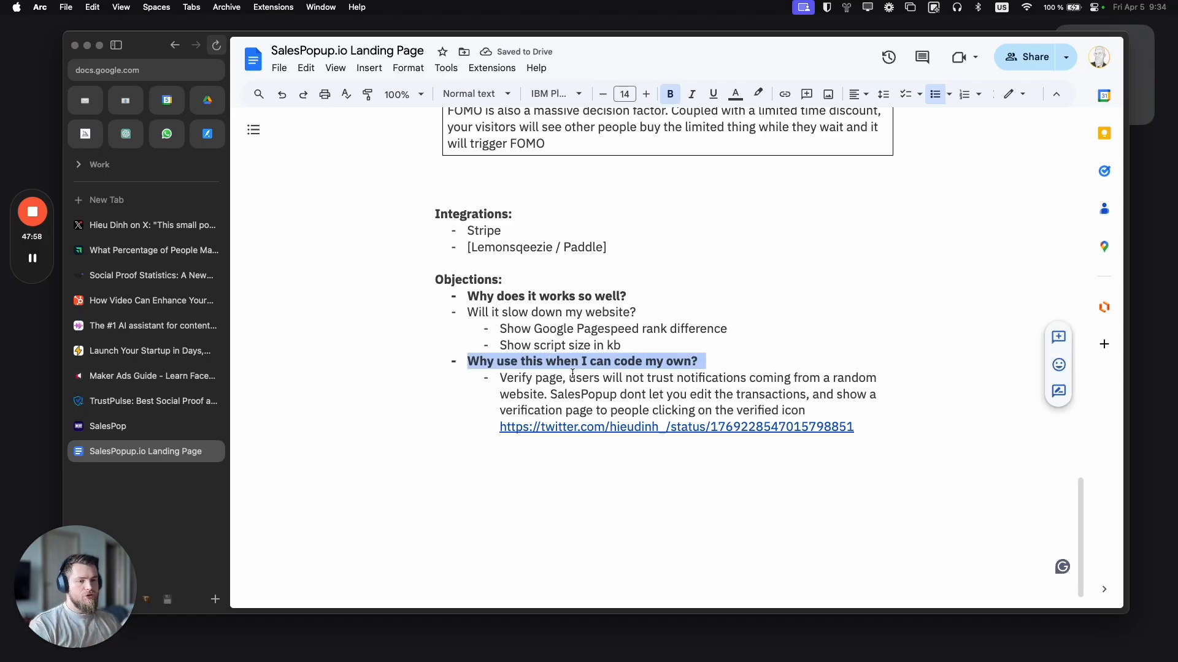
Step: Undo the latest wording edits in the "Why does it works so well?" box and redo them
{"action": "scroll", "coordinate": [572, 373], "scroll_direction": "up", "scroll_amount": 15}
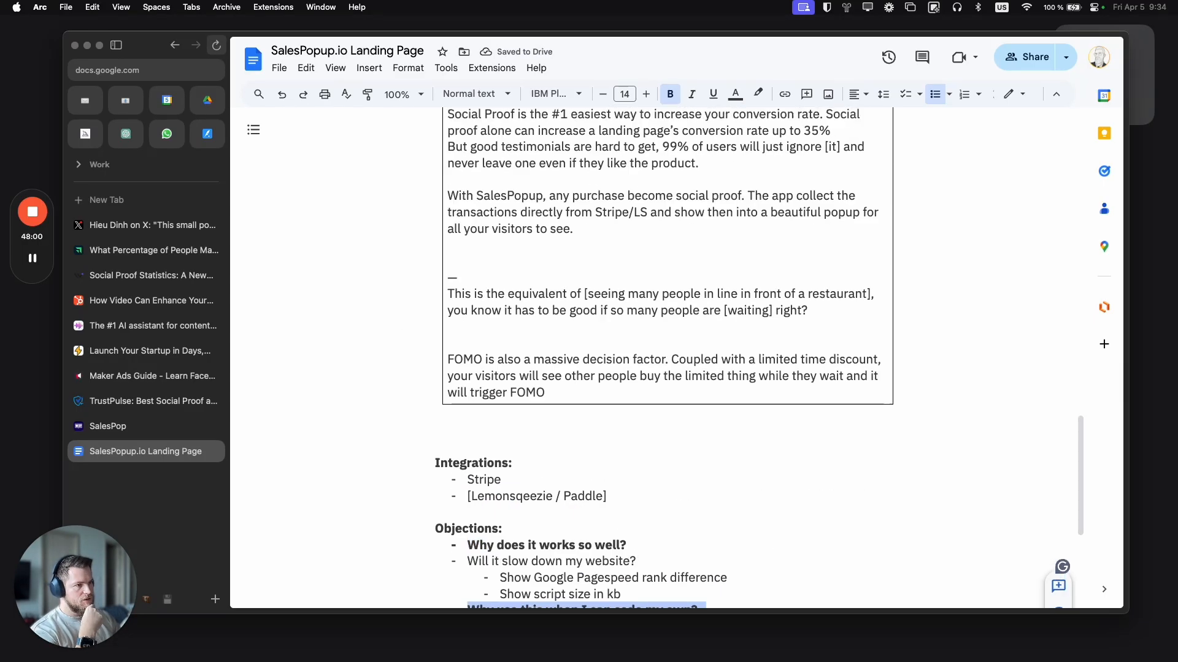
{"action": "scroll", "coordinate": [577, 368], "scroll_direction": "down", "scroll_amount": 5}
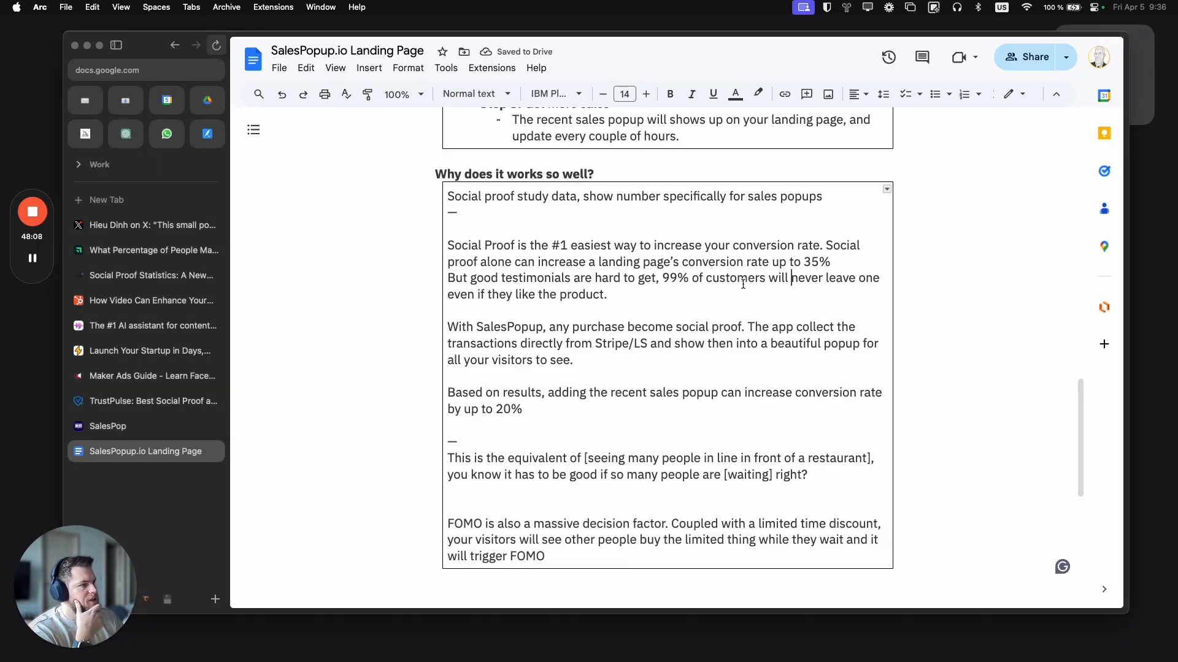
{"action": "double_click", "coordinate": [614, 295]}
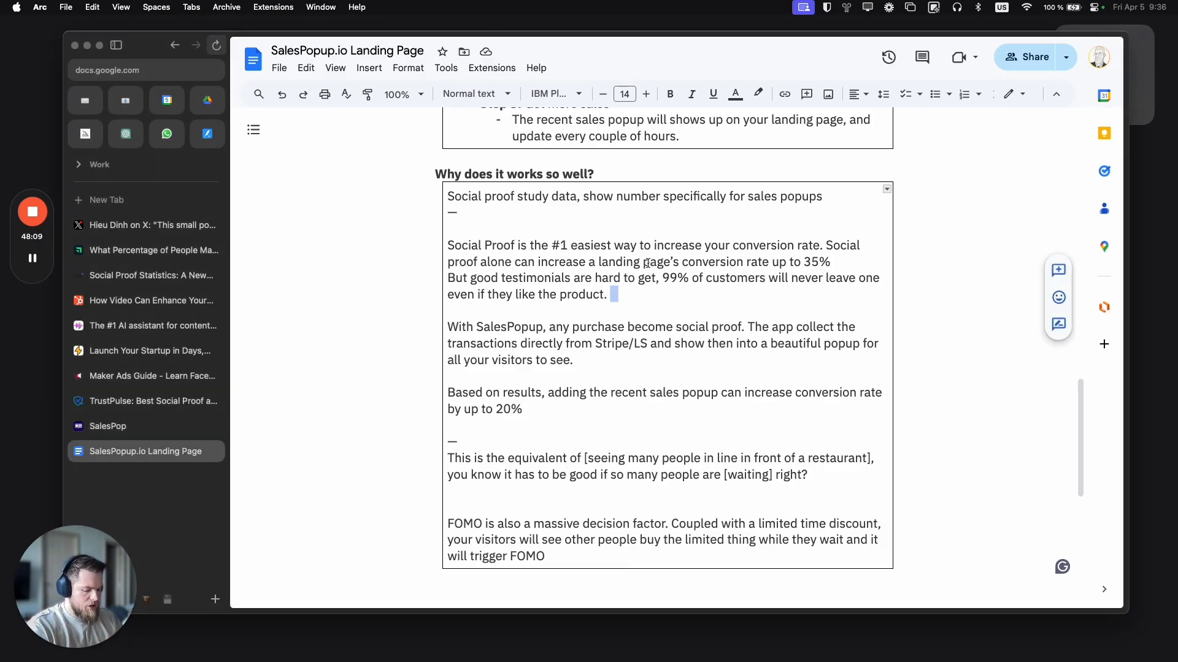
{"action": "key", "text": "super+z"}
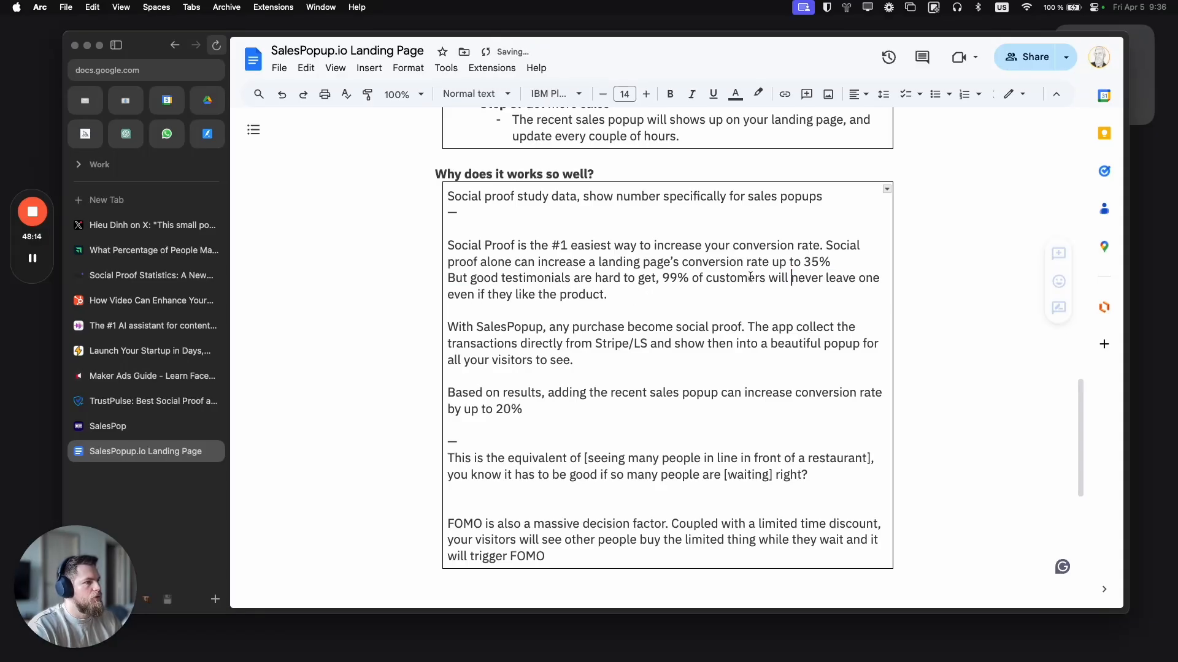
{"action": "key", "text": "super+z"}
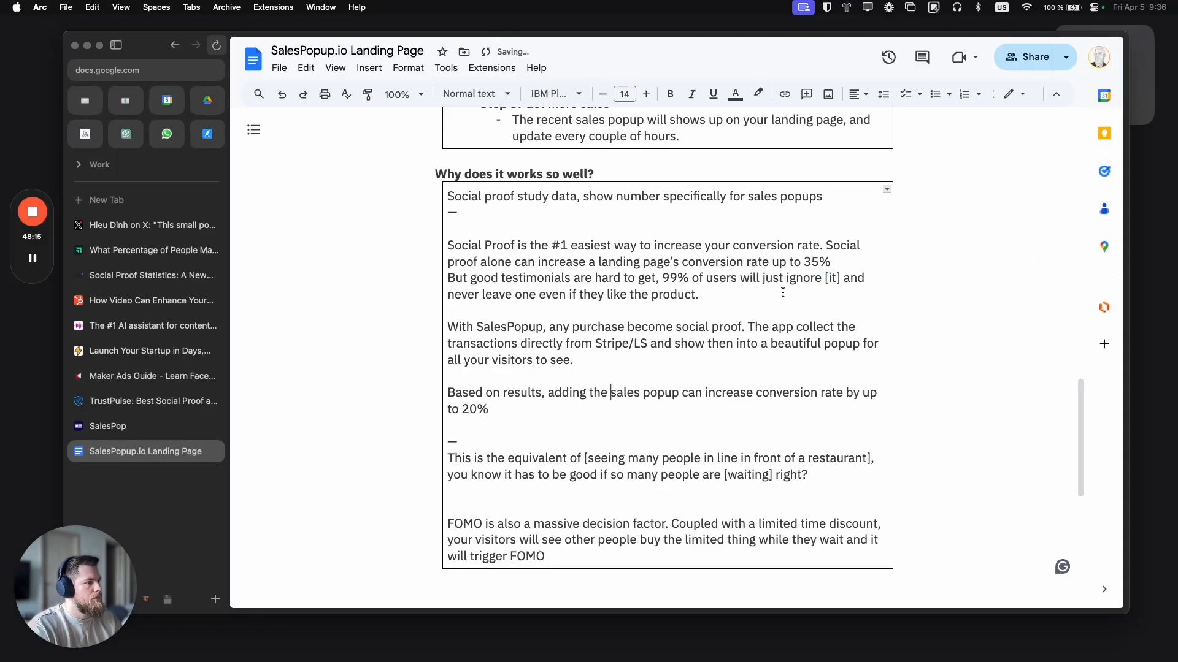
{"action": "key", "text": "super+shift+z"}
{"action": "key", "text": "super+shift+z"}
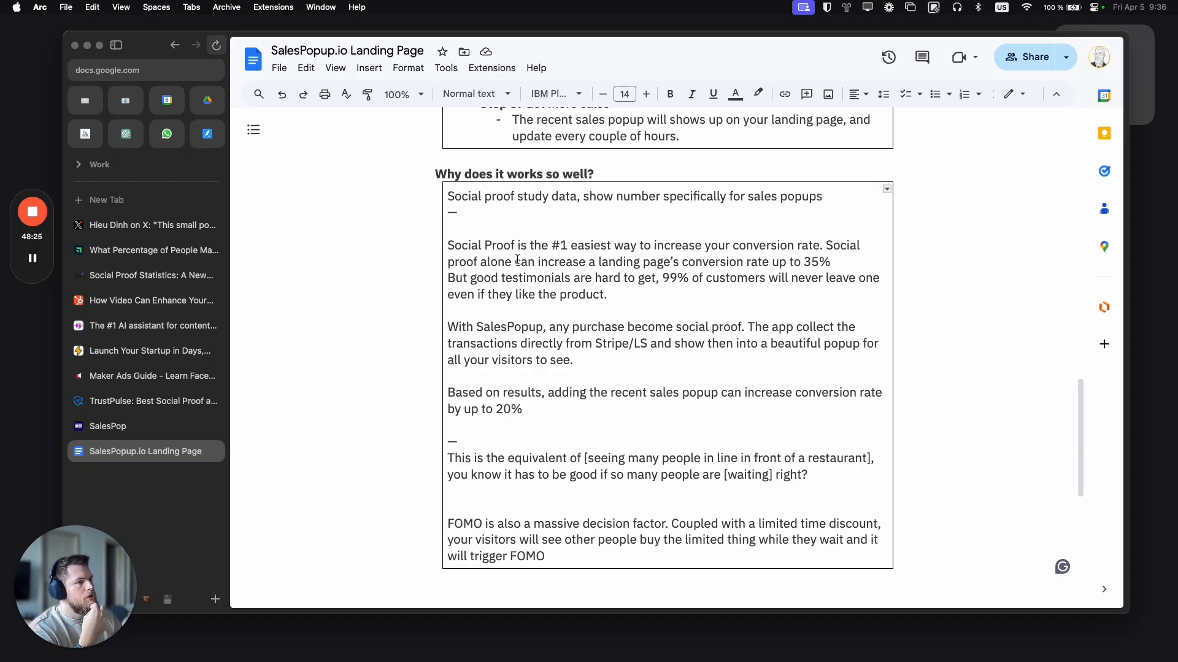
Step: In the 35% sentence, replace "Social proof alone" with "It" and append "according to studies." followed by a blank line
{"action": "left_click_drag", "start_coordinate": [826, 245], "coordinate": [512, 264]}
{"action": "type", "text": "It"}
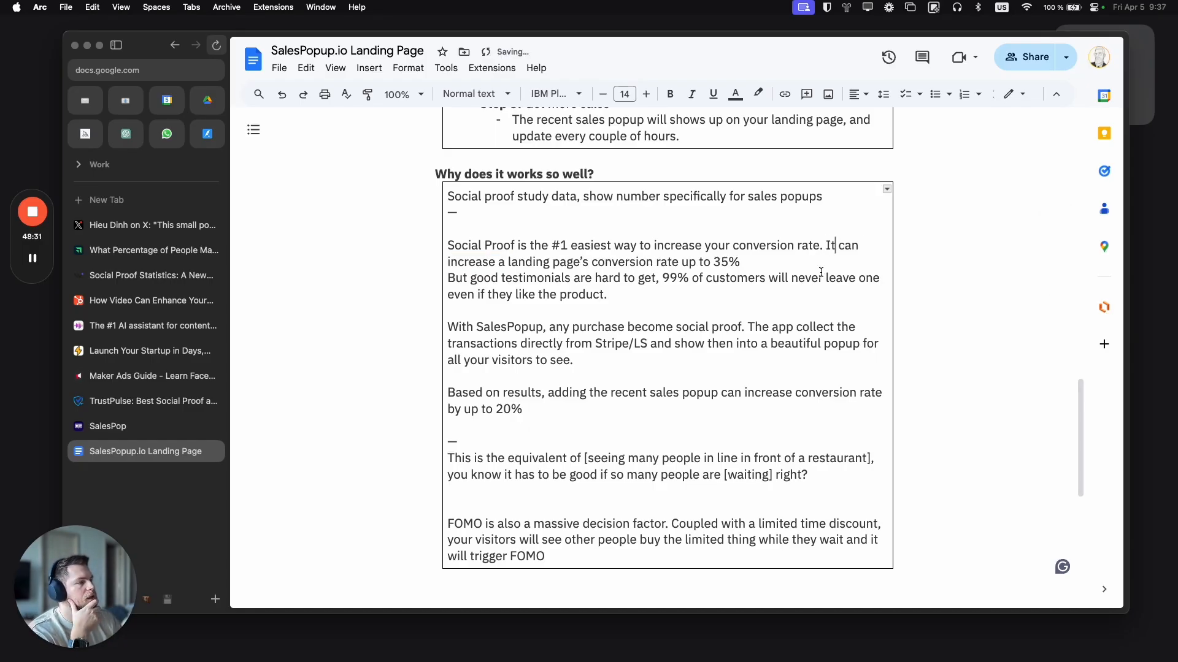
{"action": "left_click", "coordinate": [802, 261]}
{"action": "type", "text": "accor"}
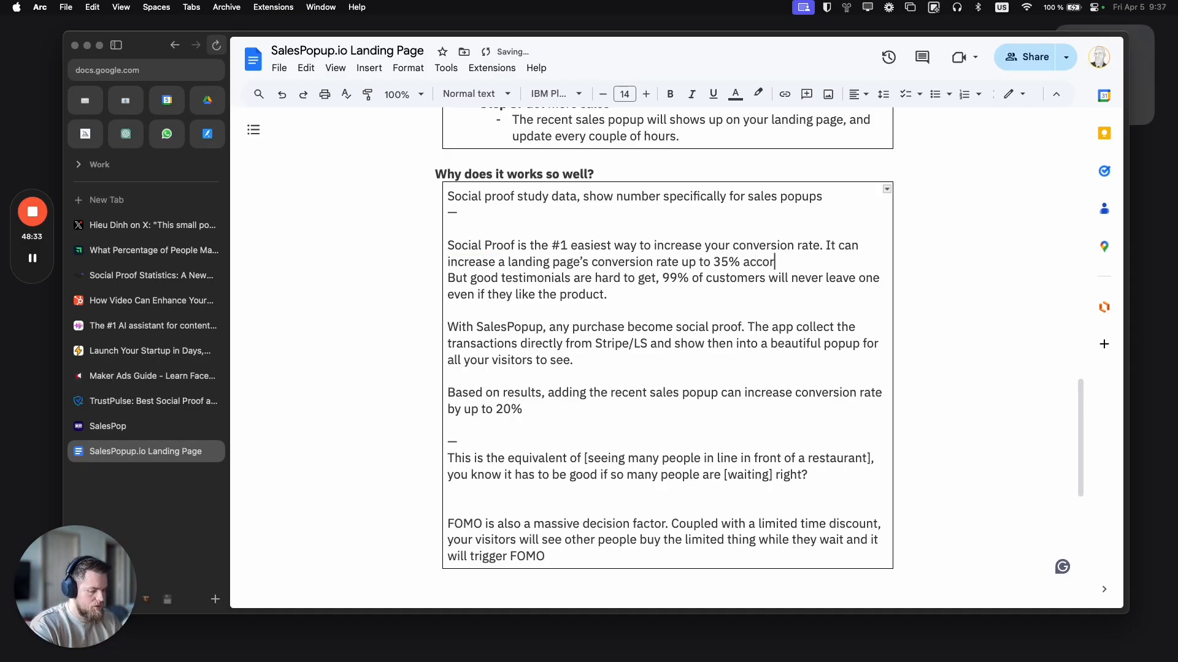
{"action": "type", "text": "ding to studies."}
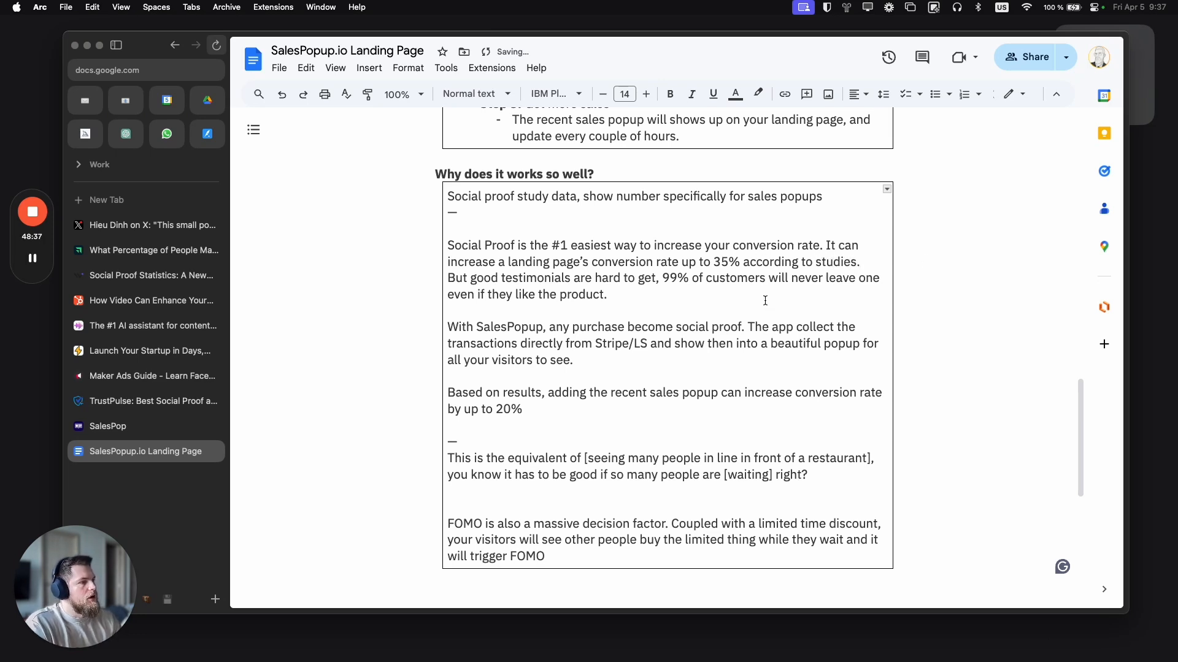
{"action": "key", "text": "Return"}
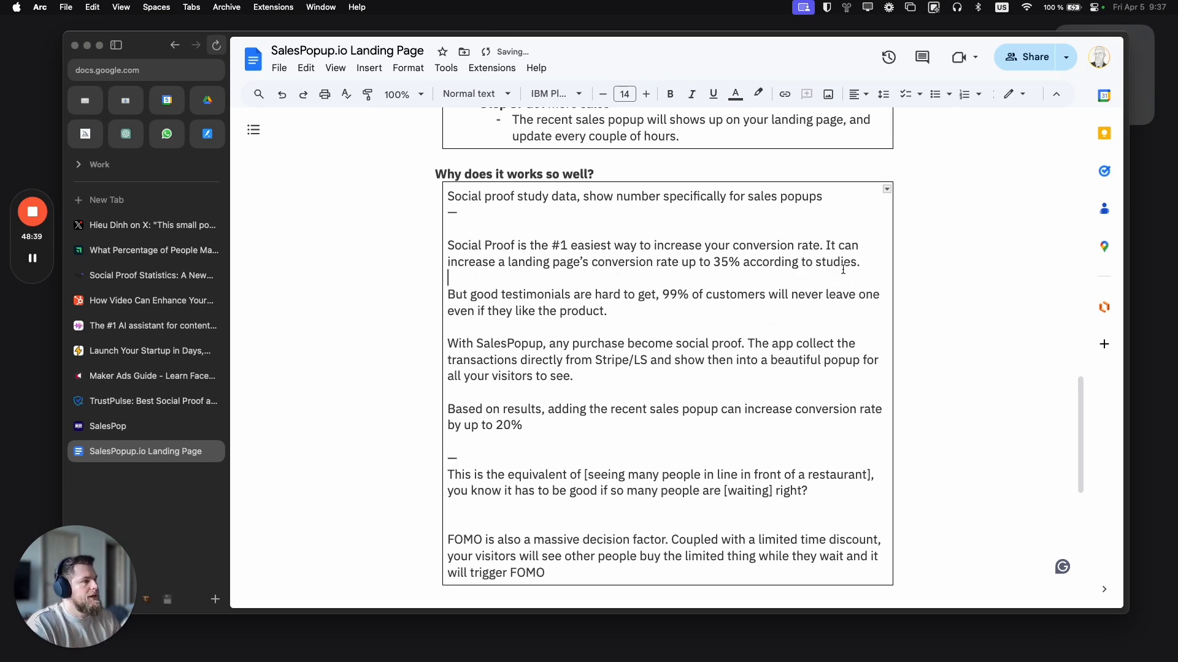
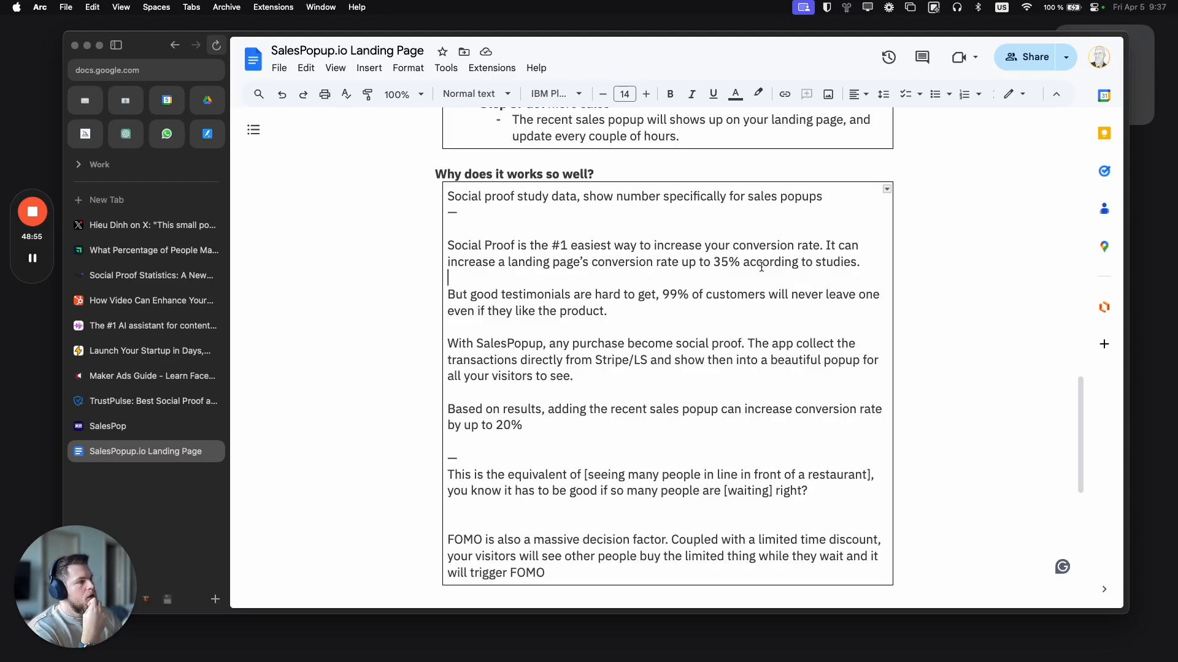
Step: Insert "Studies show that" before the 35% sentence and make its opening "It" lowercase on the same line
{"action": "left_click", "coordinate": [822, 245]}
{"action": "key", "text": "Return"}
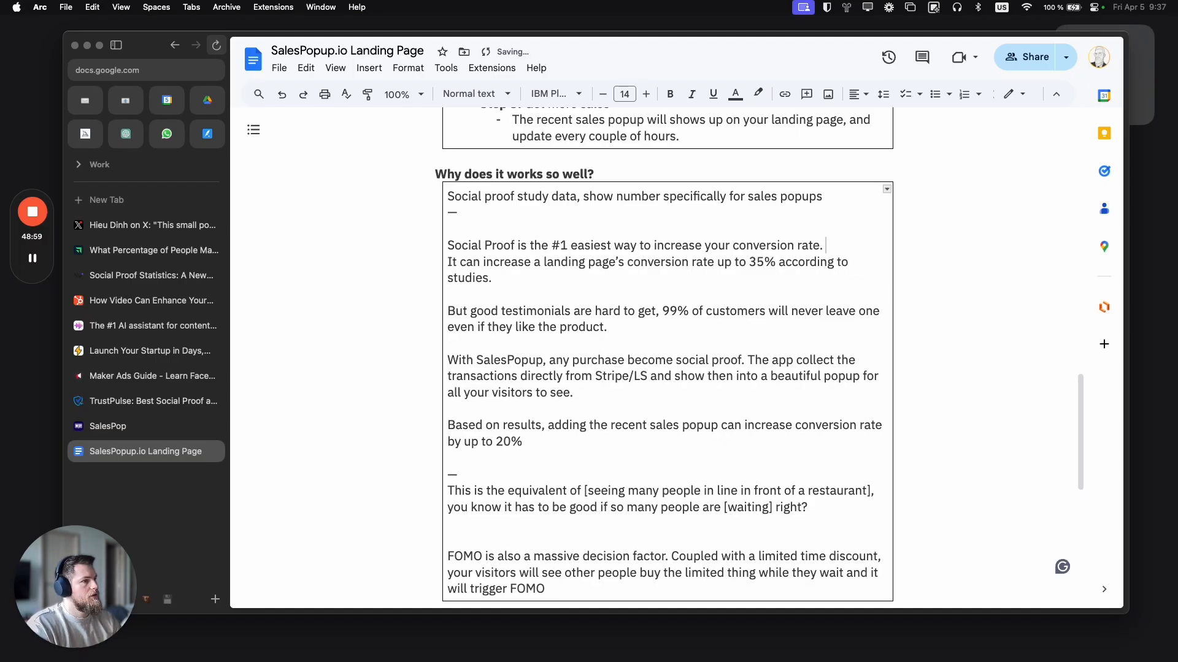
{"action": "type", "text": "Studies "}
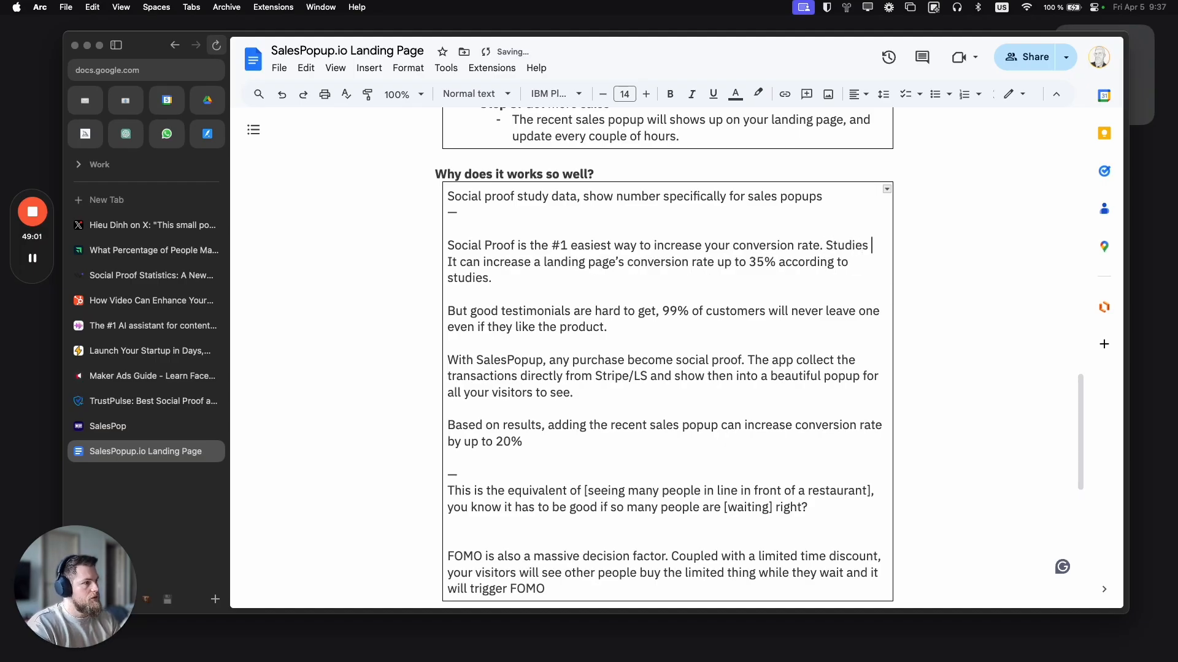
{"action": "type", "text": "show that"}
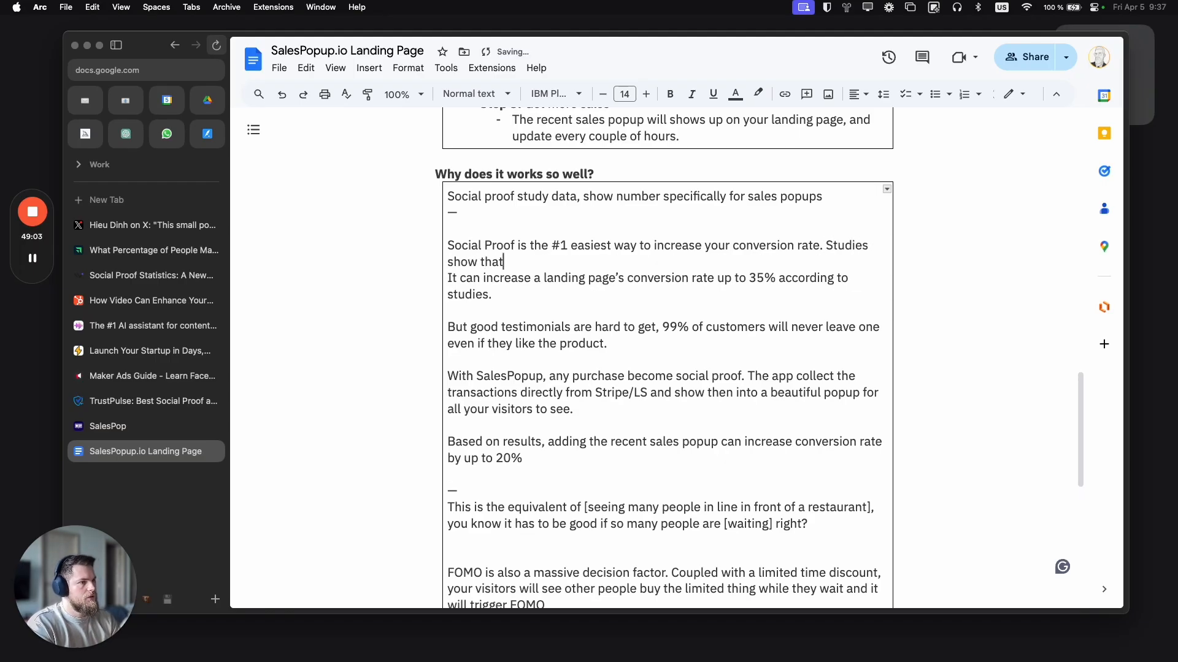
{"action": "left_click", "coordinate": [452, 278]}
{"action": "key", "text": "BackSpace"}
{"action": "key", "text": "BackSpace"}
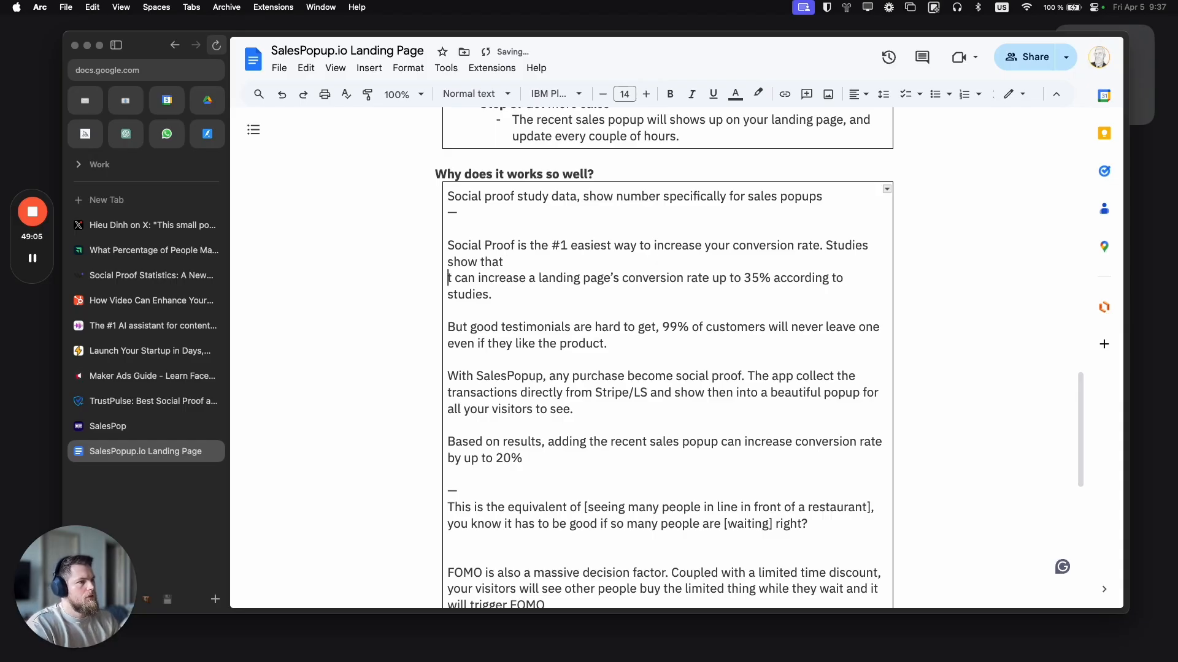
{"action": "type", "text": "i"}
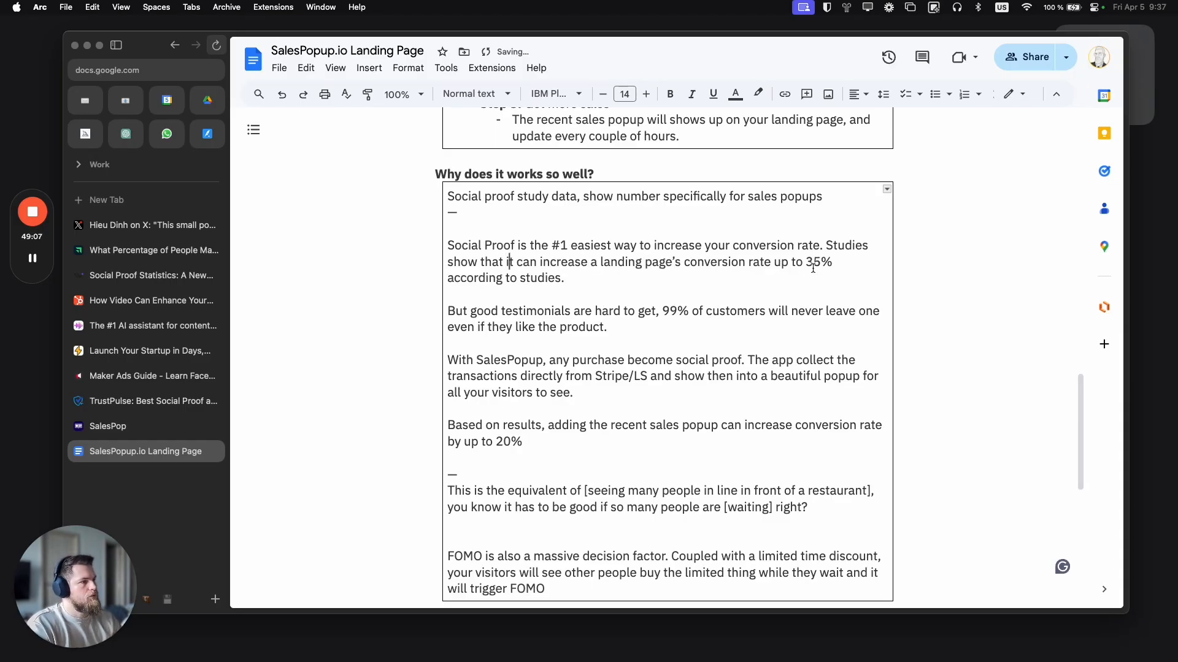
Step: Remove "according to studies" from the 35% sentence in the "Why does it works so well?" box, ending it with a period
{"action": "left_click", "coordinate": [833, 260]}
{"action": "key", "text": "shift+Down"}
{"action": "type", "text": "."}
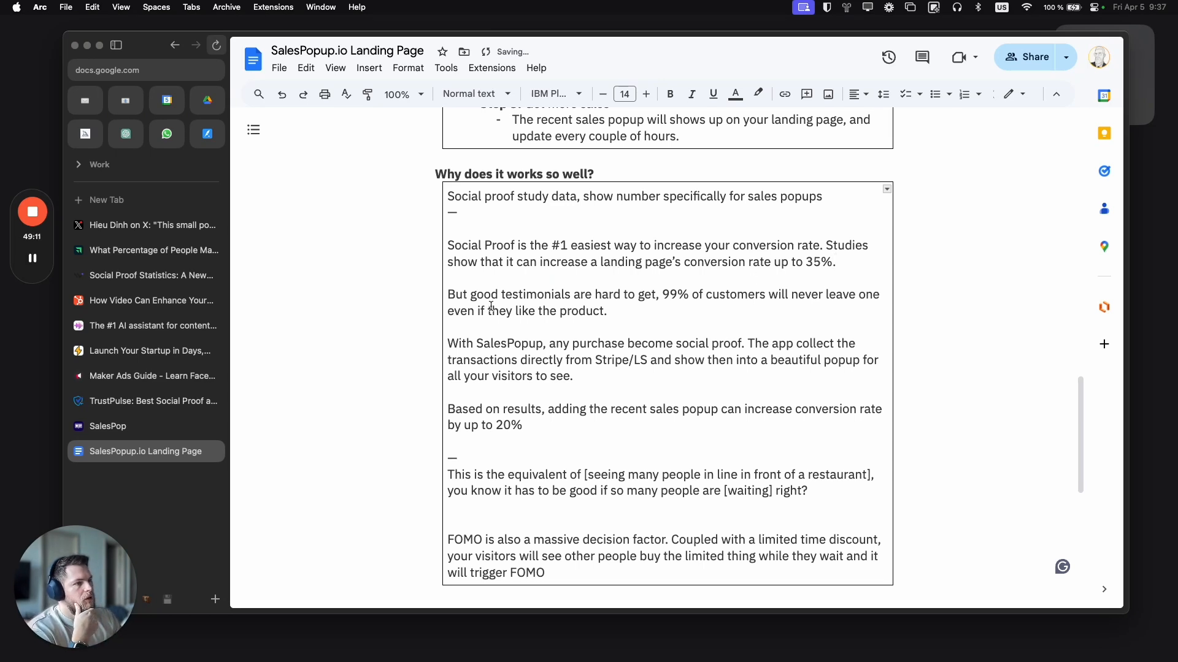
Step: In the "But good testimonials are hard to get" sentence, replace "testimonials are" with "social proof is"
{"action": "triple_click", "coordinate": [542, 295]}
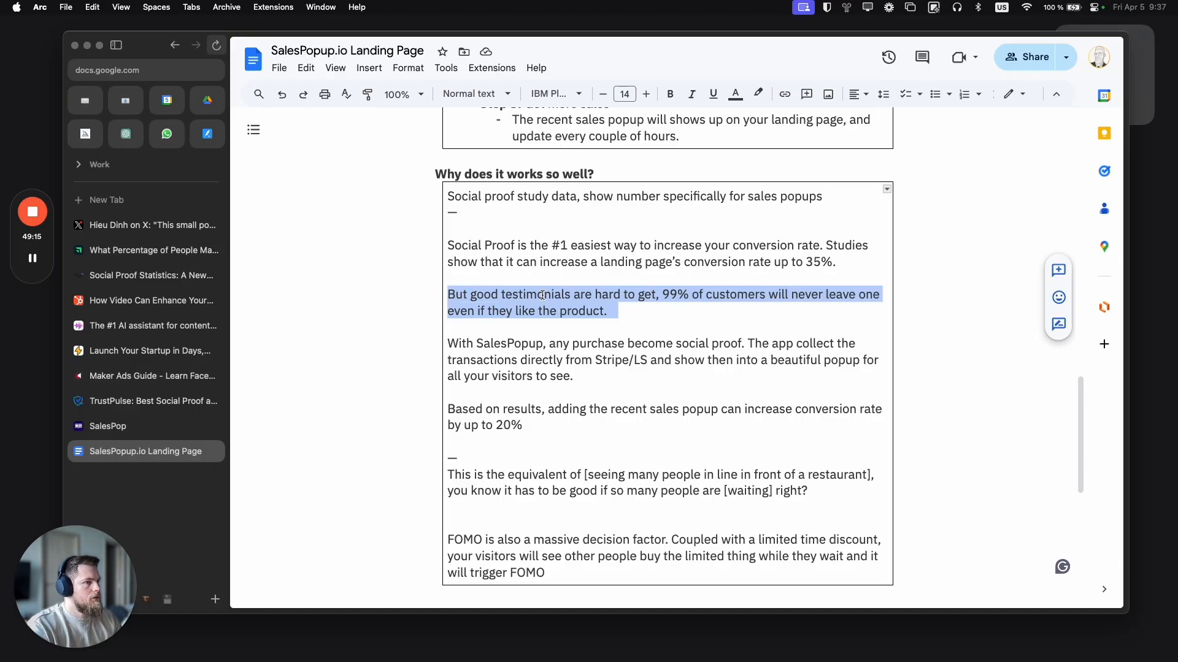
{"action": "double_click", "coordinate": [542, 295]}
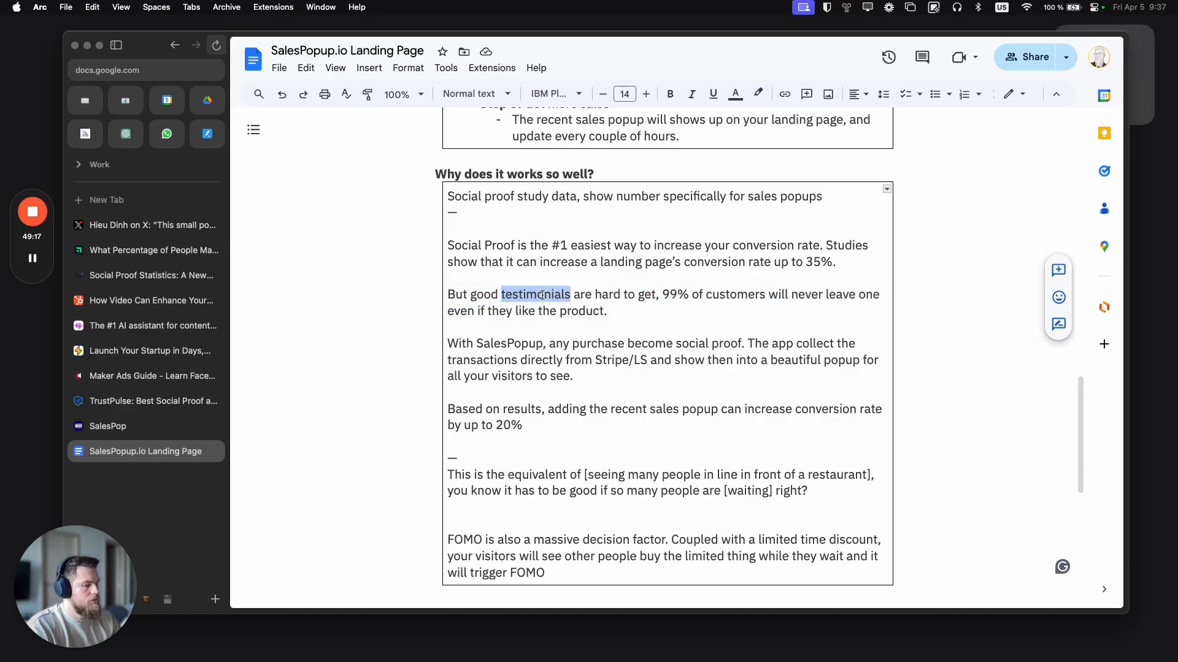
{"action": "type", "text": "social proof"}
{"action": "key", "text": "Delete"}
{"action": "key", "text": "Delete"}
{"action": "key", "text": "Delete"}
{"action": "key", "text": "Delete"}
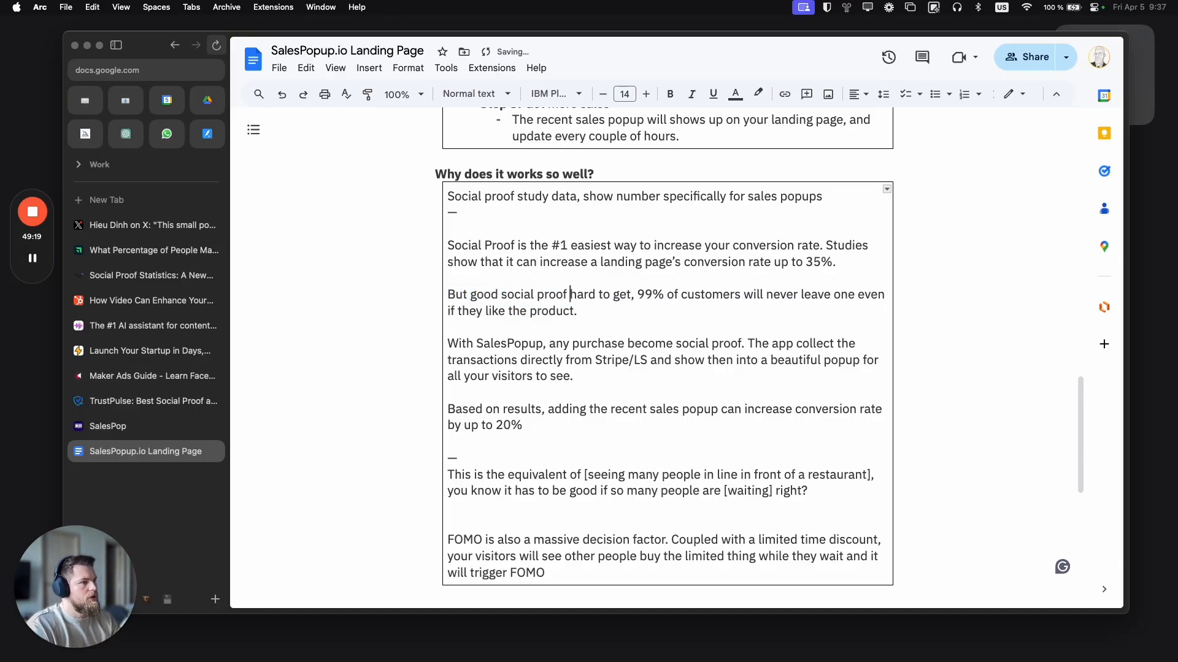
{"action": "type", "text": "is"}
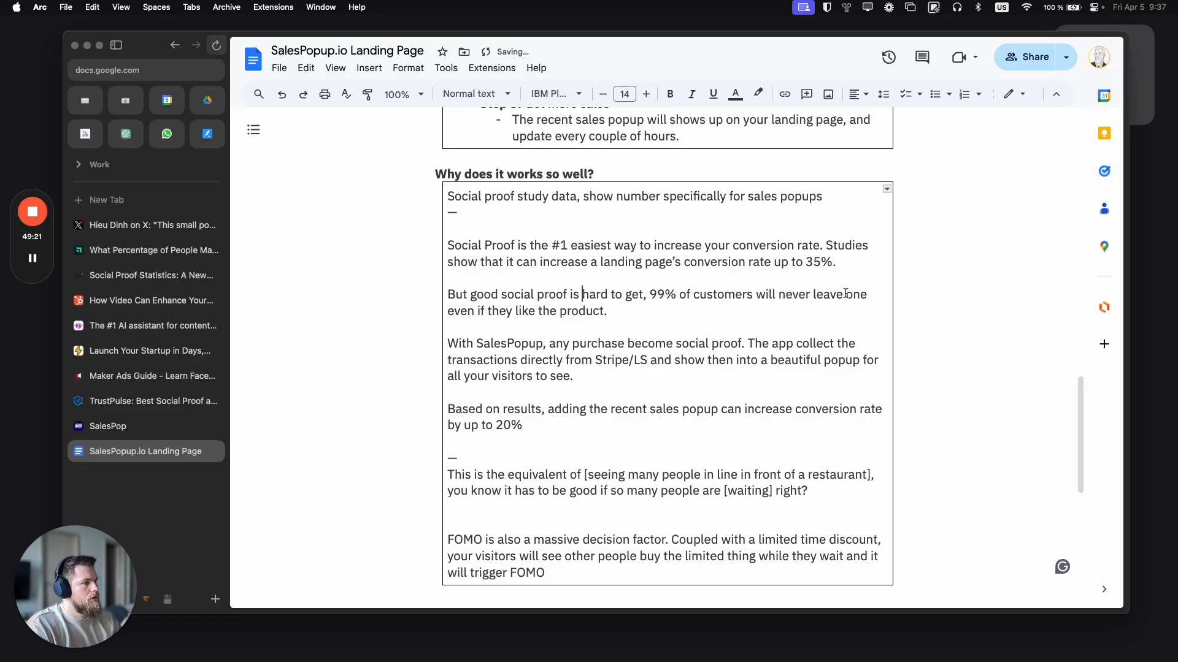
Step: In the sentence about 99% of customers, replace "one" after "never leave" with "a testimonial"
{"action": "double_click", "coordinate": [856, 294]}
{"action": "type", "text": "a tes"}
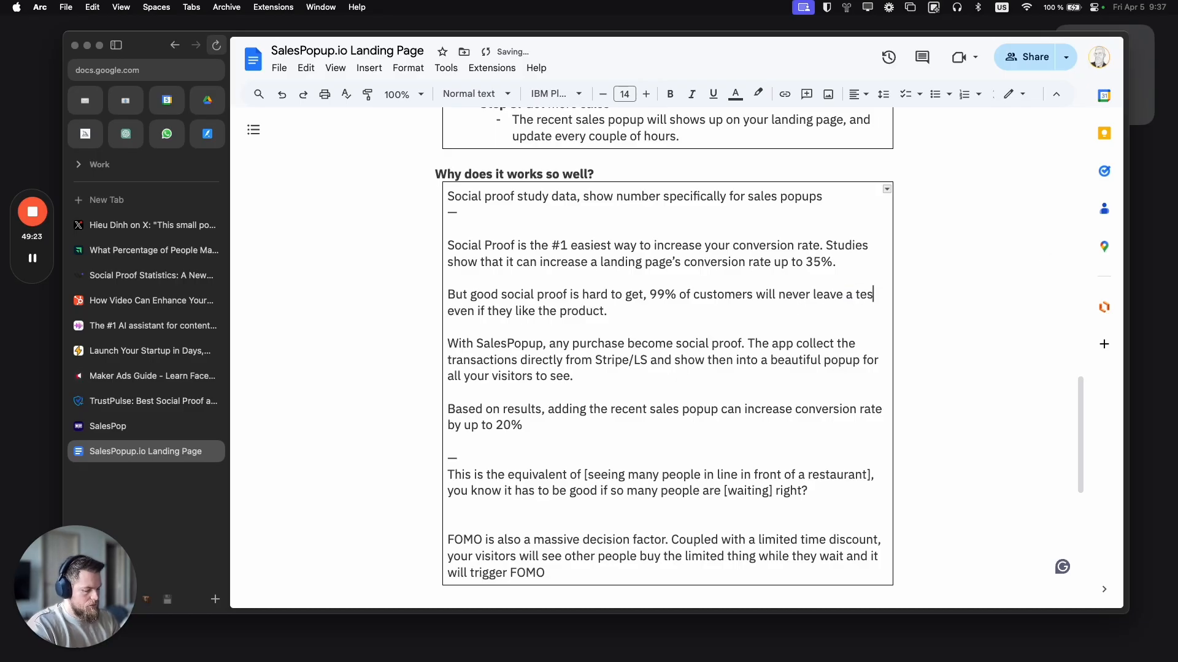
{"action": "type", "text": "timonial"}
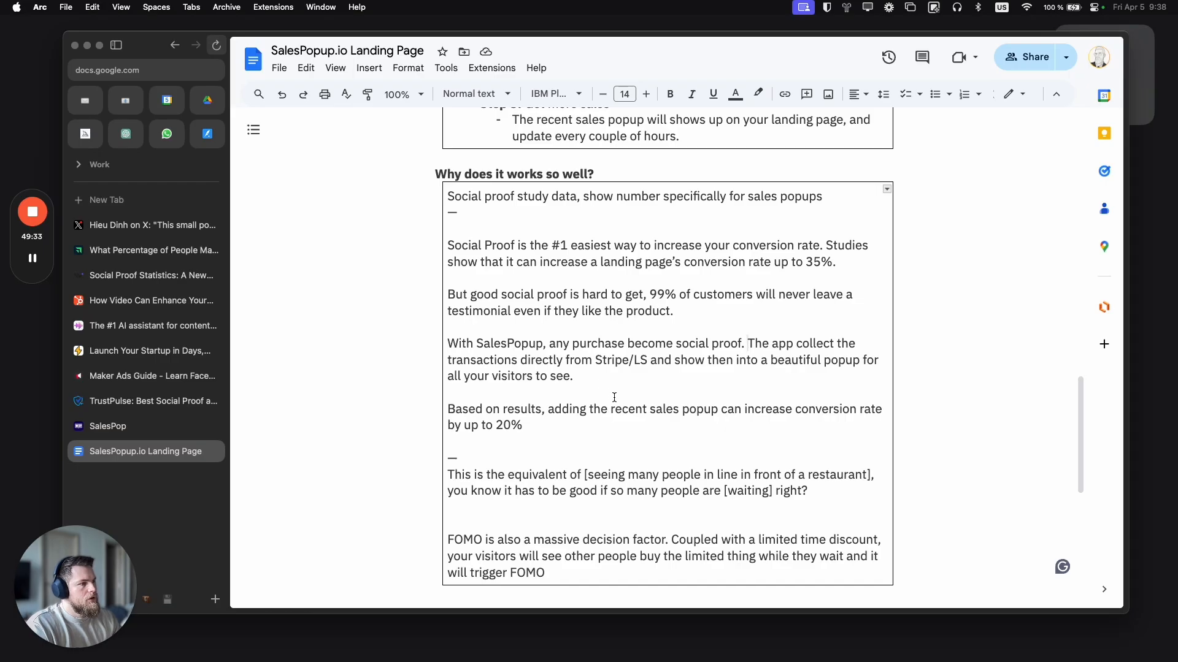
Step: Reread the "Why does it works so well?" text, comparing it with the leftover restaurant-line and FOMO notes beneath it
{"action": "left_click", "coordinate": [544, 430]}
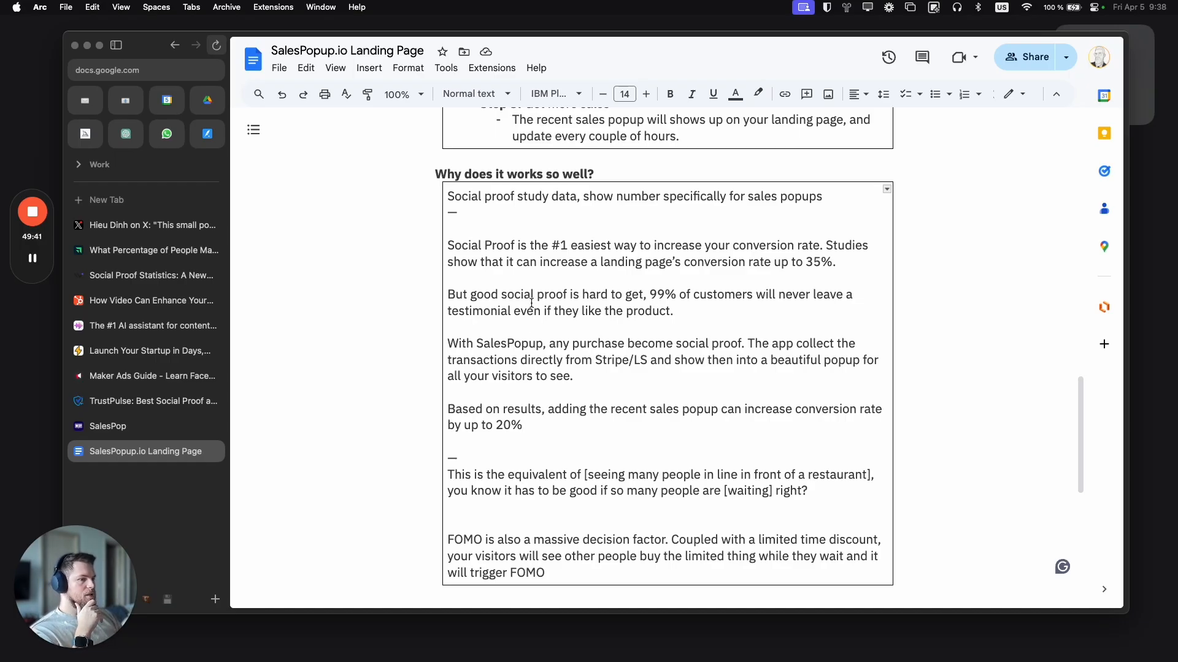
{"action": "scroll", "coordinate": [531, 302], "scroll_direction": "down", "scroll_amount": 2}
{"action": "left_click_drag", "start_coordinate": [454, 427], "coordinate": [238, 458]}
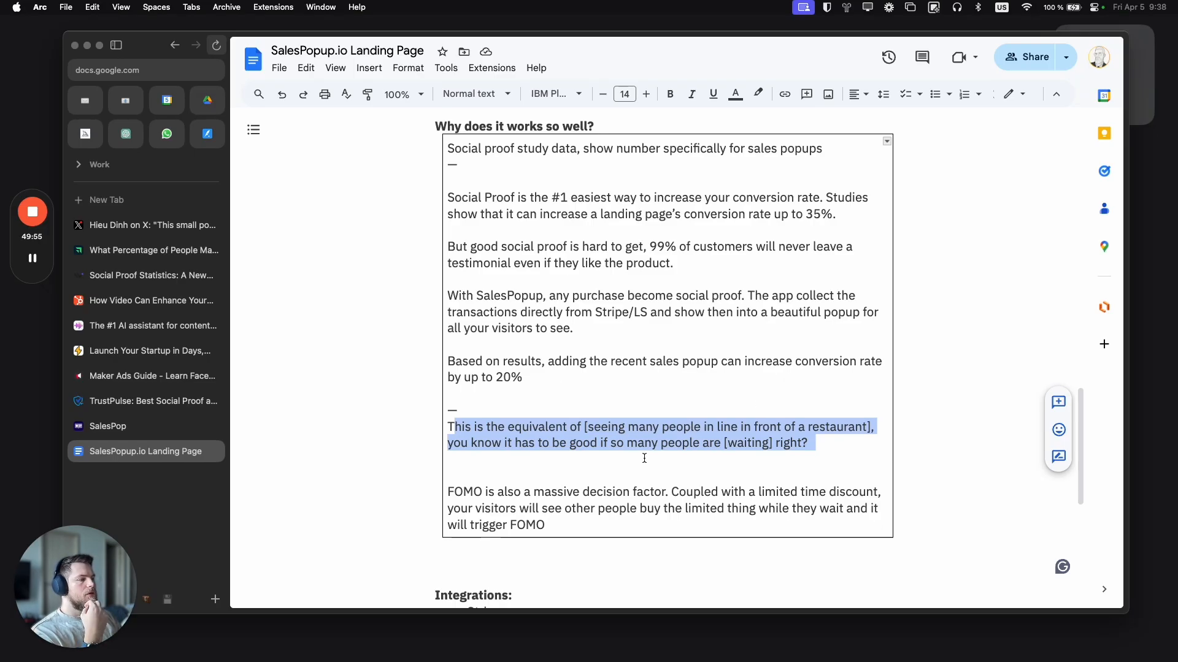
{"action": "left_click_drag", "start_coordinate": [544, 523], "coordinate": [449, 425]}
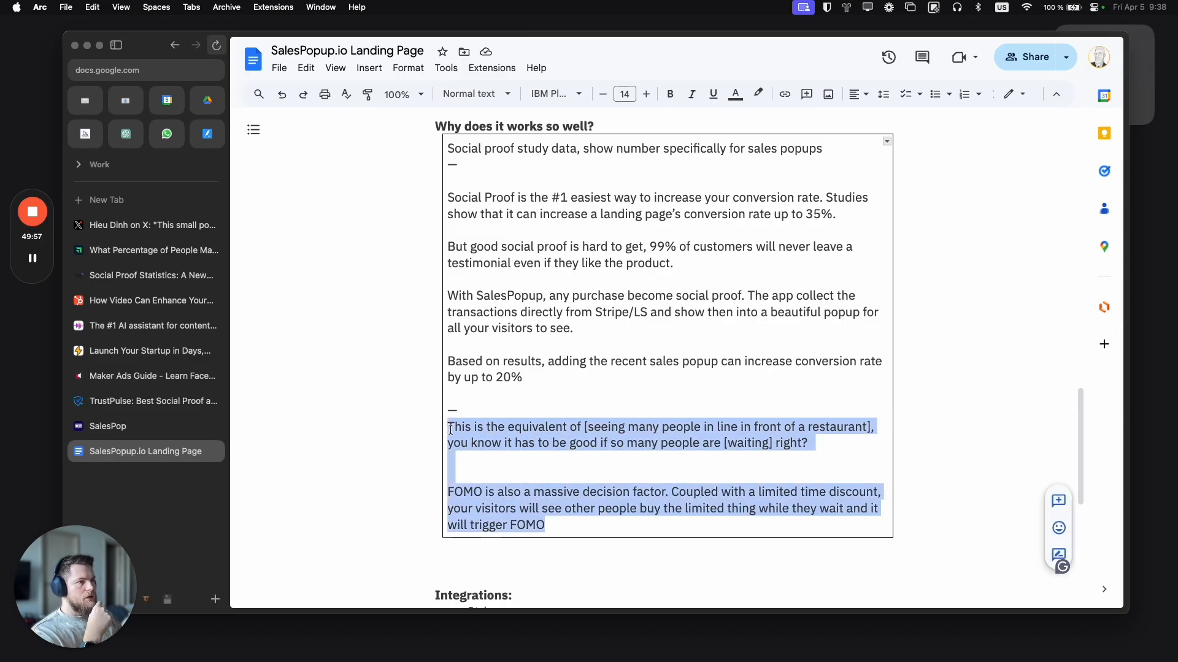
{"action": "scroll", "coordinate": [451, 429], "scroll_direction": "up", "scroll_amount": 1}
{"action": "scroll", "coordinate": [454, 428], "scroll_direction": "up", "scroll_amount": 5}
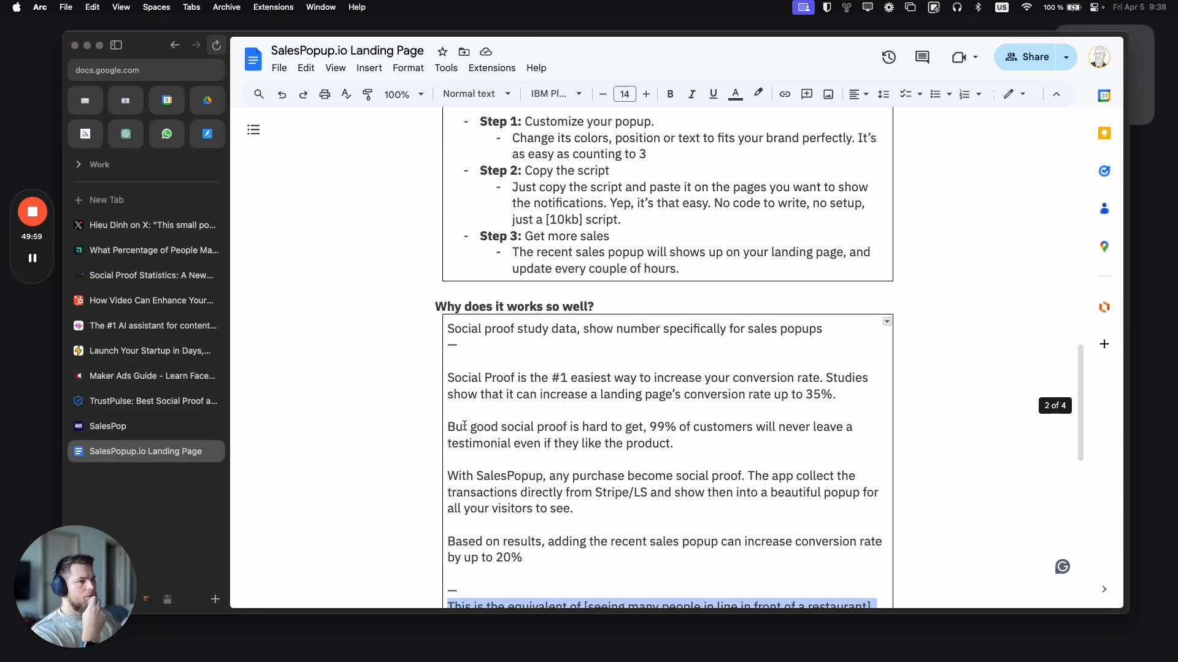
{"action": "scroll", "coordinate": [464, 425], "scroll_direction": "down", "scroll_amount": 5}
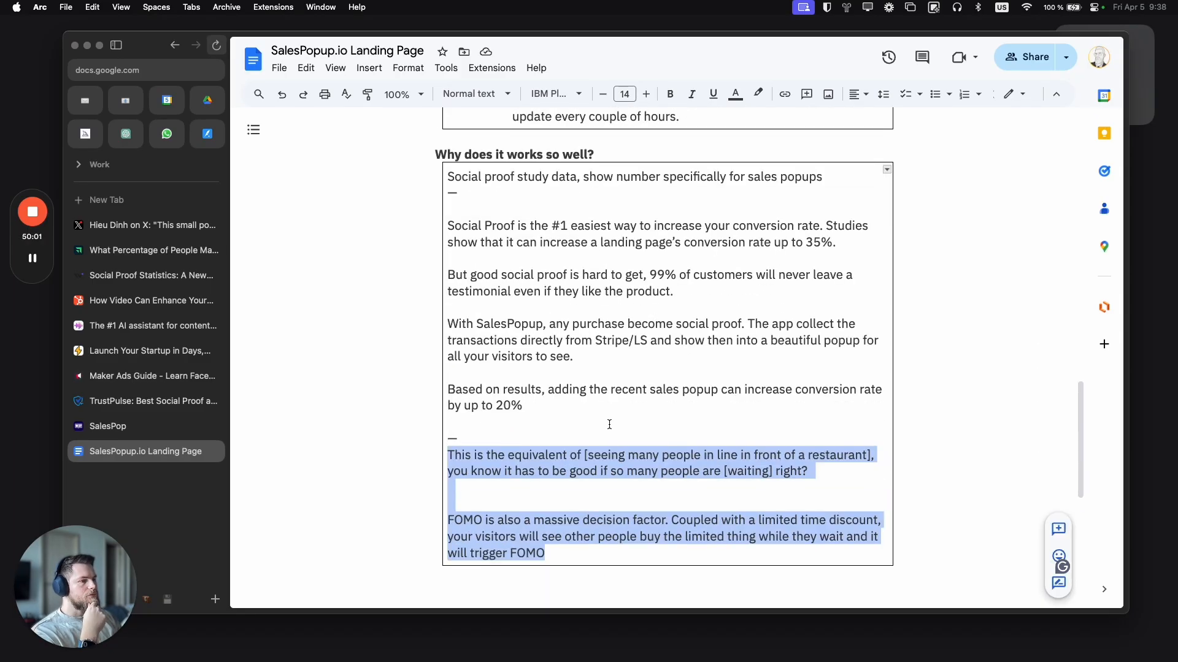
{"action": "scroll", "coordinate": [662, 401], "scroll_direction": "up", "scroll_amount": 3}
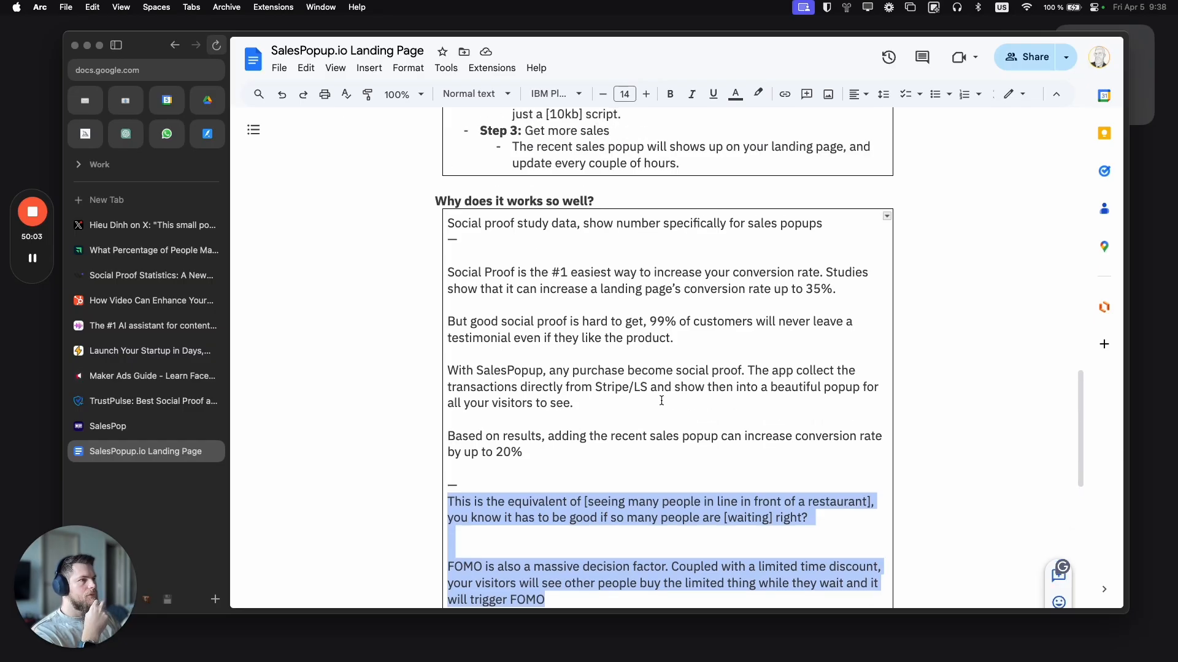
{"action": "scroll", "coordinate": [662, 401], "scroll_direction": "down", "scroll_amount": 5}
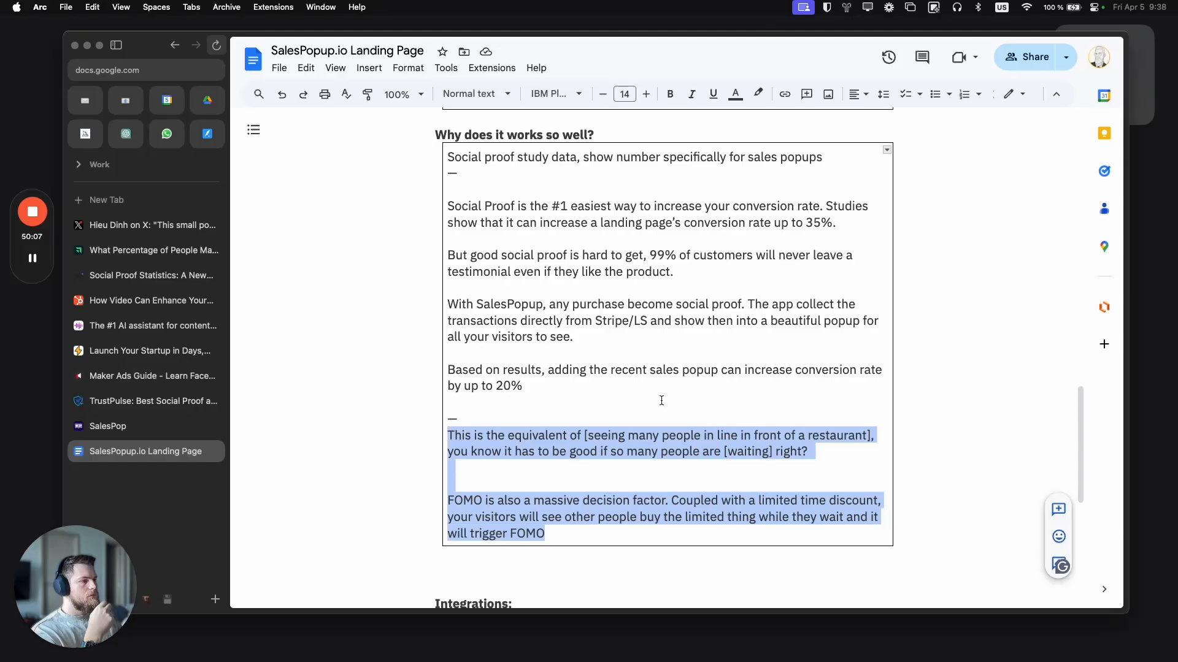
{"action": "triple_click", "coordinate": [622, 437]}
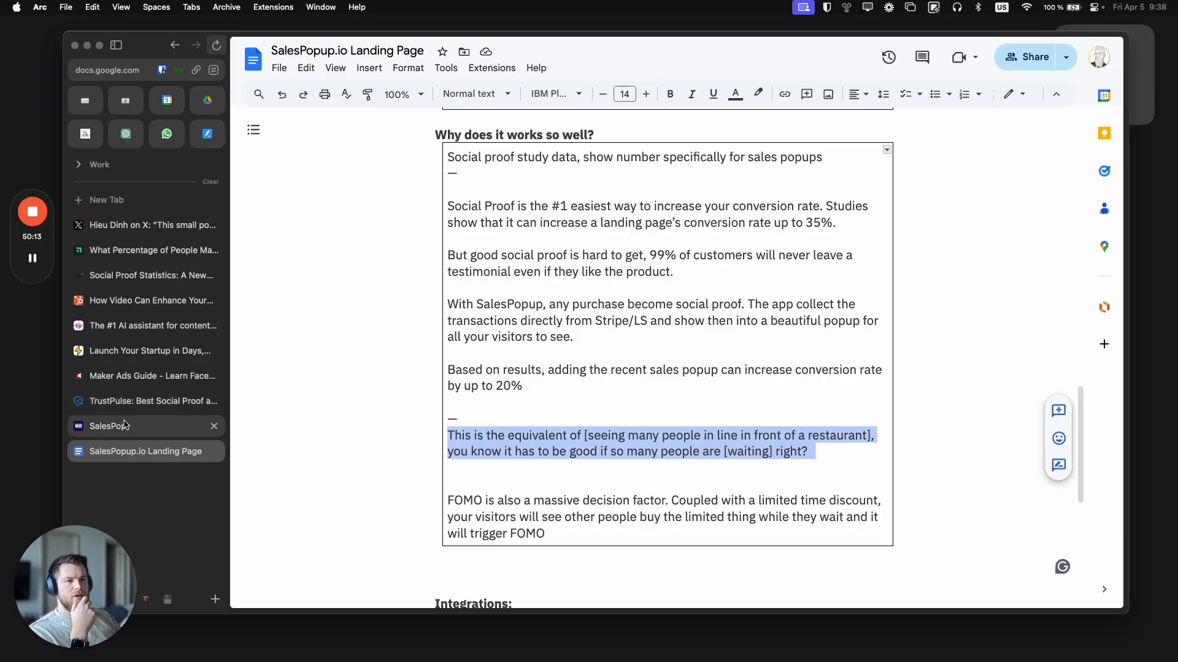
Step: Switch to the TalkNotes landing page and examine its how-it-works, styles, export and pricing sections for copy inspiration
{"action": "left_click", "coordinate": [126, 326]}
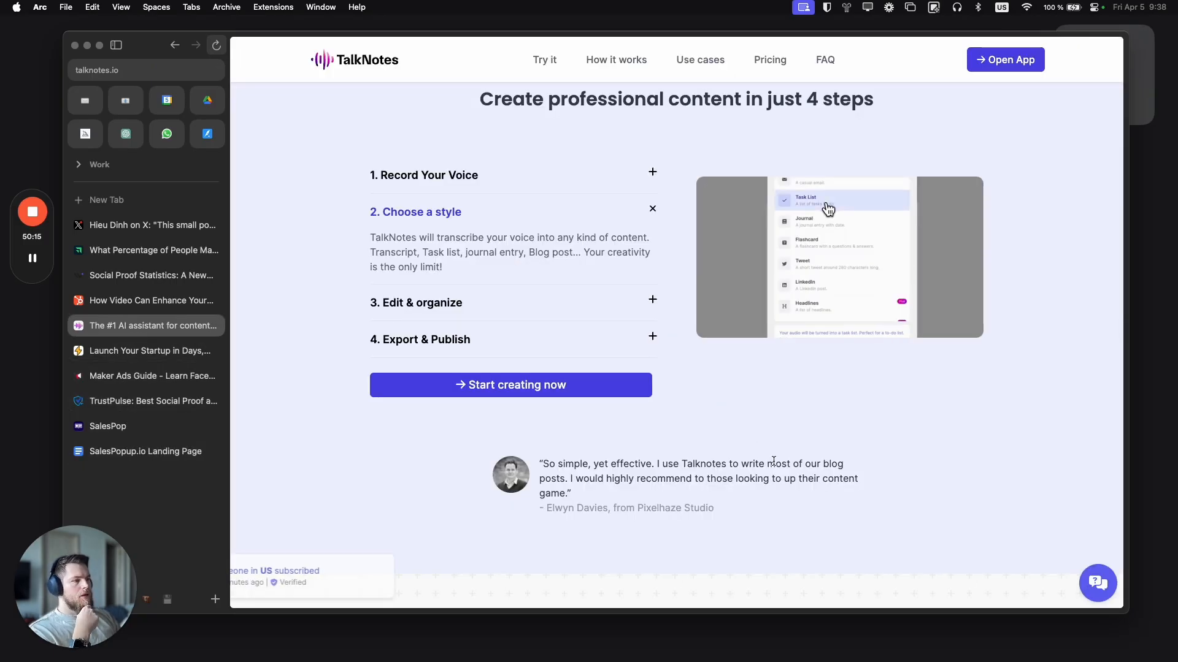
{"action": "scroll", "coordinate": [773, 461], "scroll_direction": "down", "scroll_amount": 8}
{"action": "scroll", "coordinate": [768, 437], "scroll_direction": "up", "scroll_amount": 2}
{"action": "left_click_drag", "start_coordinate": [705, 317], "coordinate": [600, 317]}
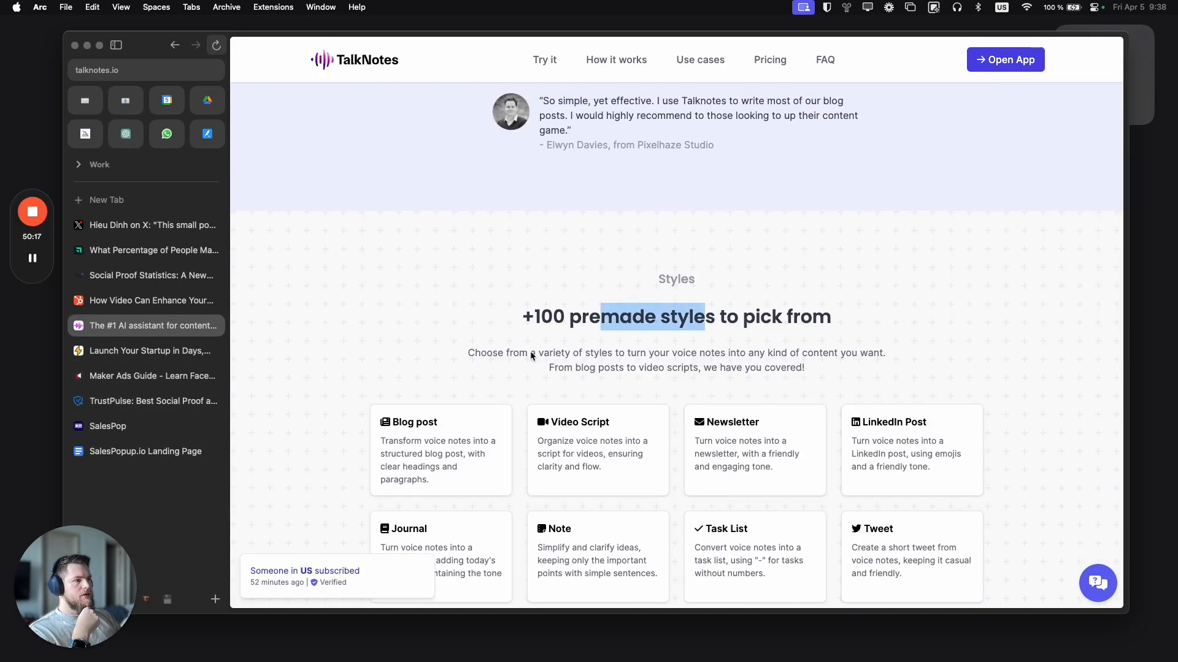
{"action": "left_click_drag", "start_coordinate": [531, 355], "coordinate": [785, 367]}
{"action": "scroll", "coordinate": [713, 359], "scroll_direction": "up", "scroll_amount": 10}
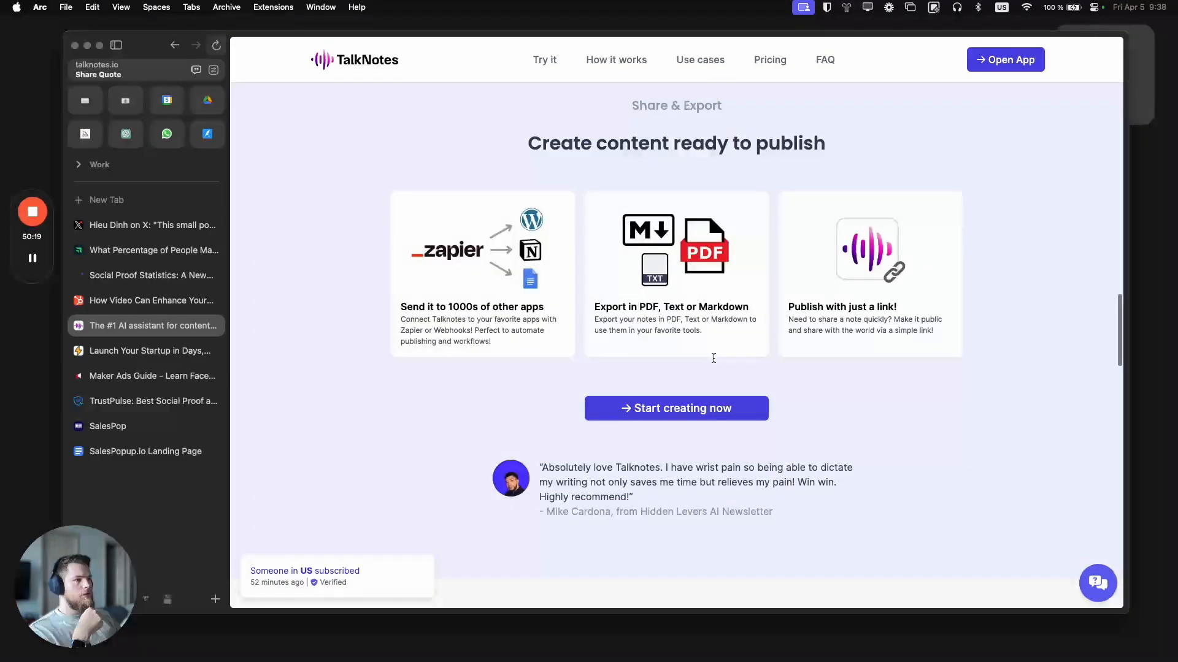
{"action": "scroll", "coordinate": [687, 266], "scroll_direction": "down", "scroll_amount": 10}
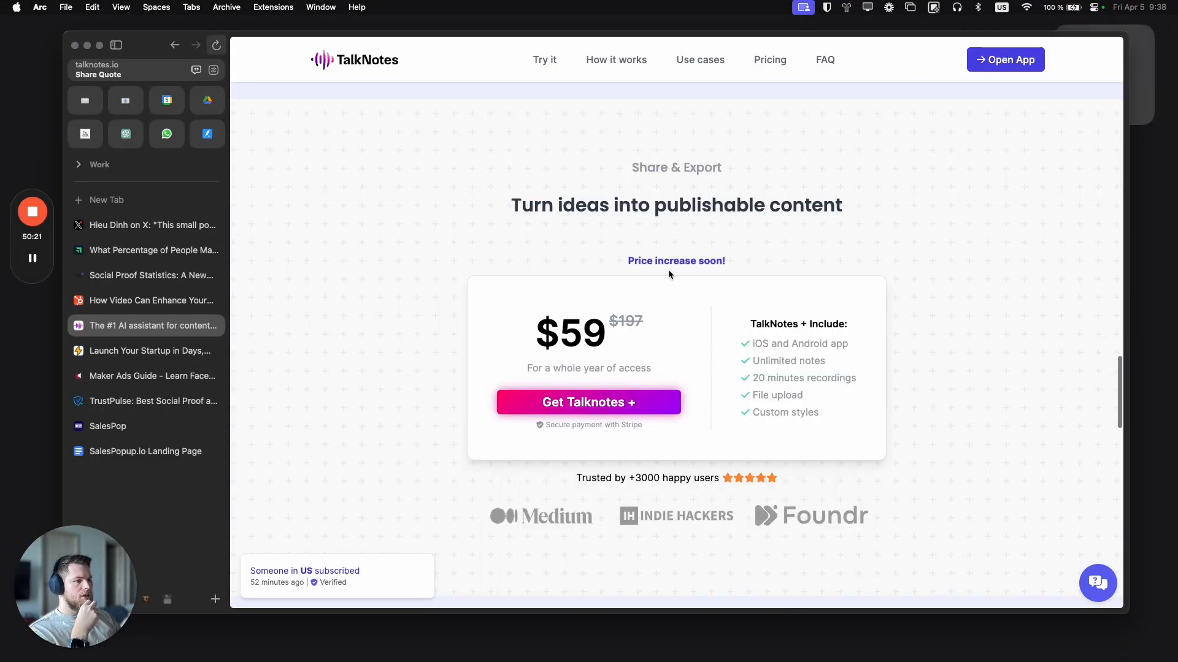
{"action": "scroll", "coordinate": [669, 270], "scroll_direction": "down", "scroll_amount": 5}
{"action": "scroll", "coordinate": [668, 270], "scroll_direction": "up", "scroll_amount": 15}
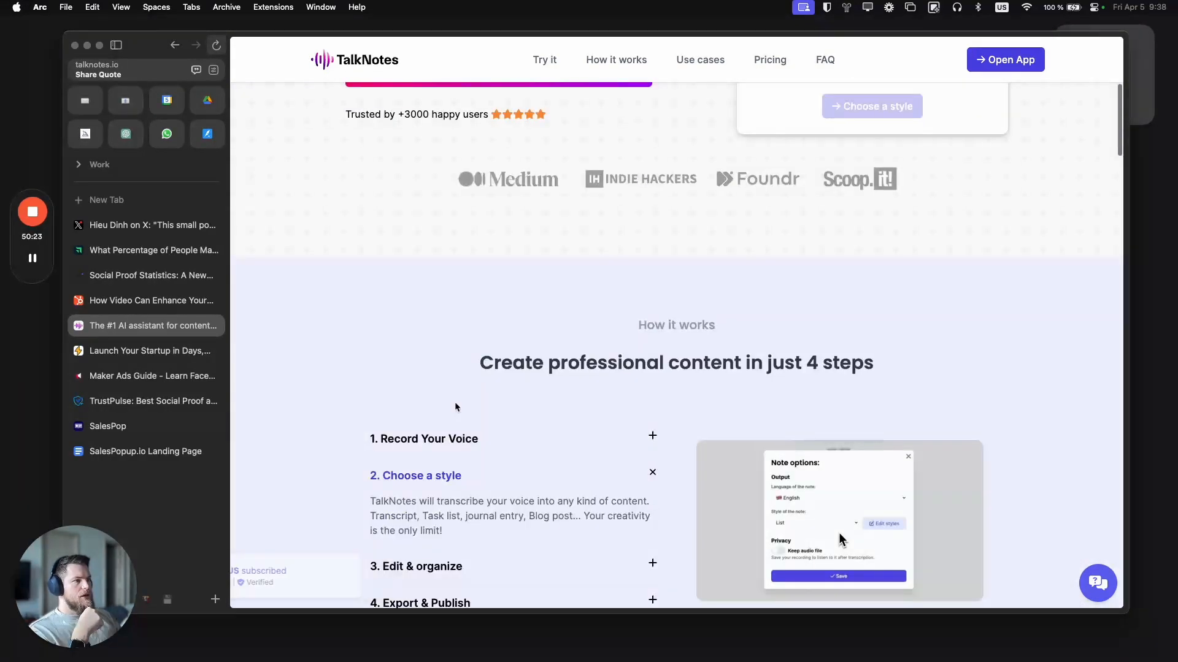
{"action": "scroll", "coordinate": [455, 407], "scroll_direction": "up", "scroll_amount": 10}
{"action": "scroll", "coordinate": [429, 344], "scroll_direction": "down", "scroll_amount": 12}
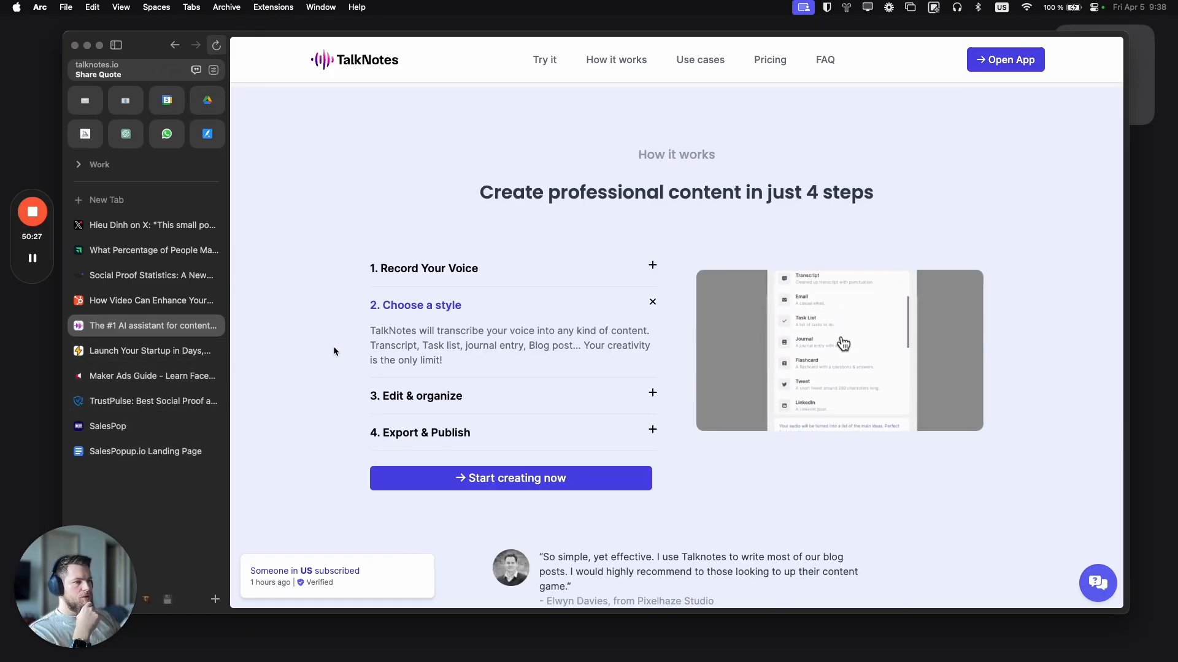
Step: Return to the SalesPopup.io document and review the restaurant waiting-line comparison and the paragraphs around it
{"action": "key", "text": "ctrl+Tab"}
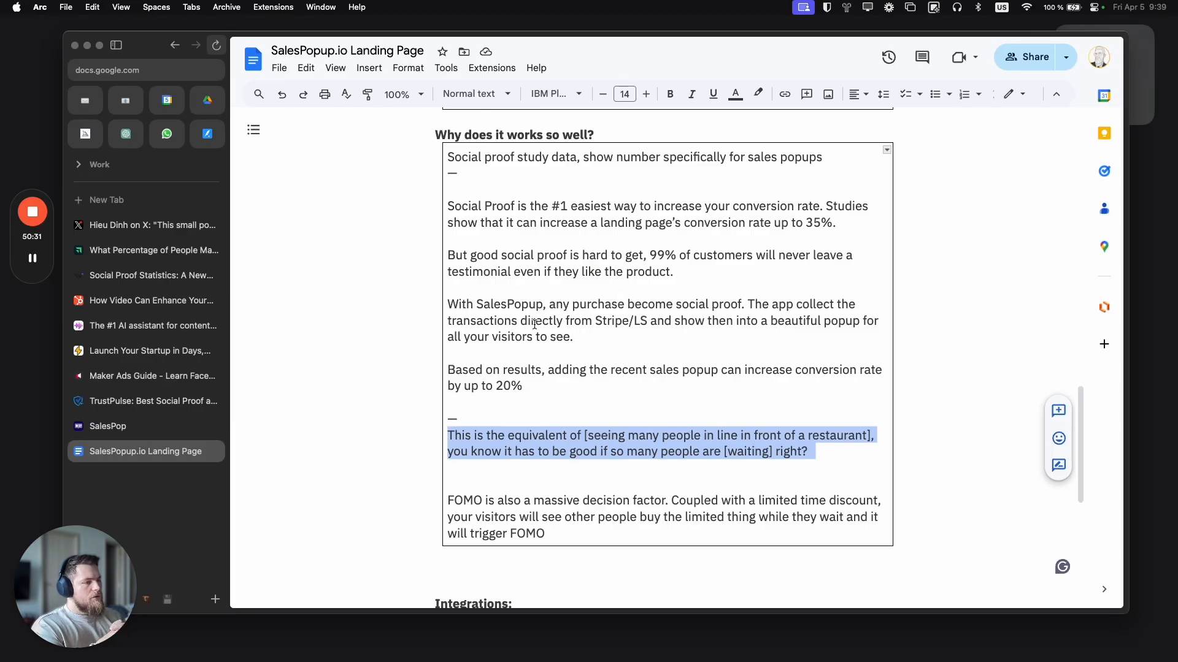
{"action": "double_click", "coordinate": [539, 435]}
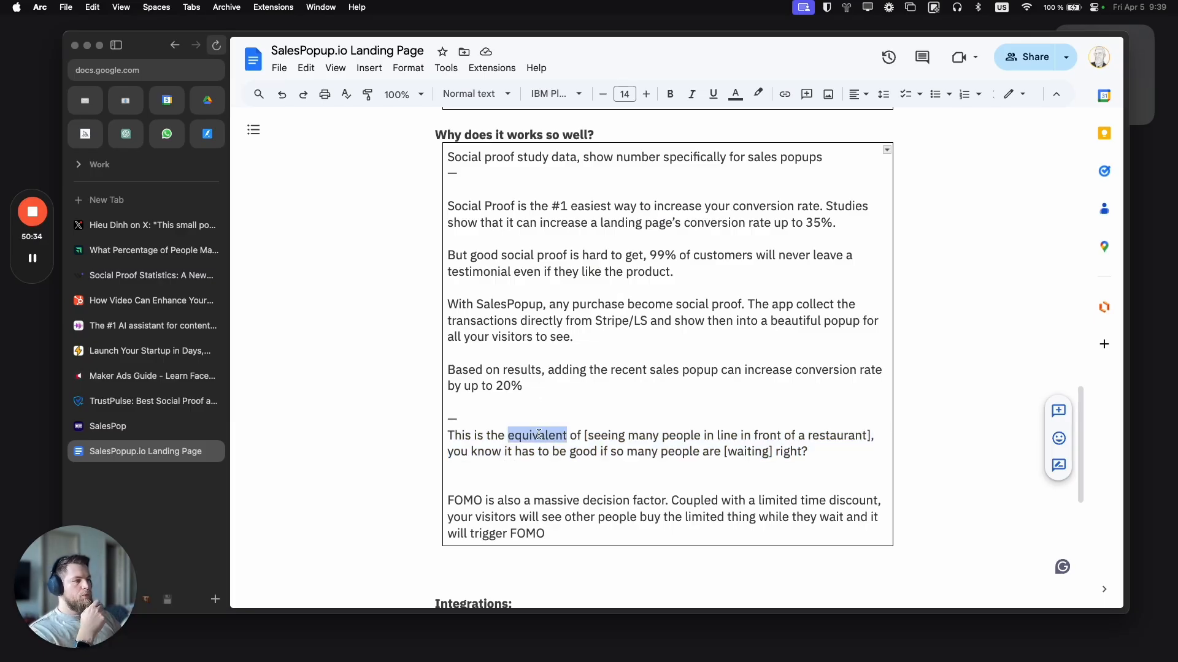
{"action": "triple_click", "coordinate": [582, 445]}
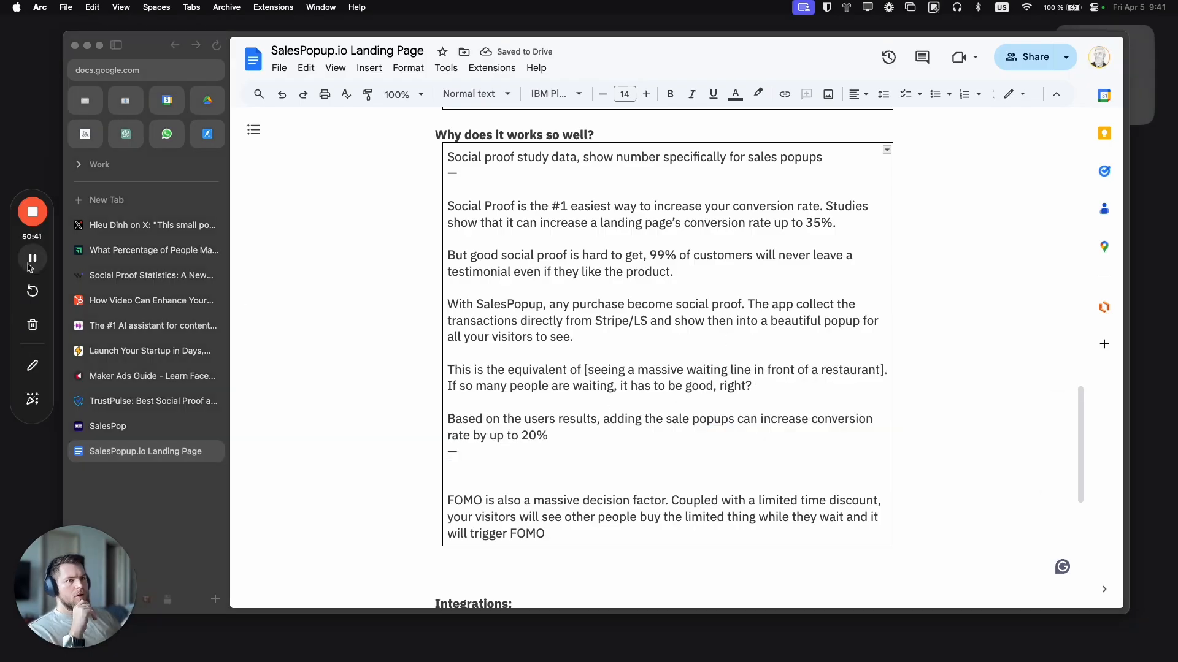
{"action": "triple_click", "coordinate": [532, 390]}
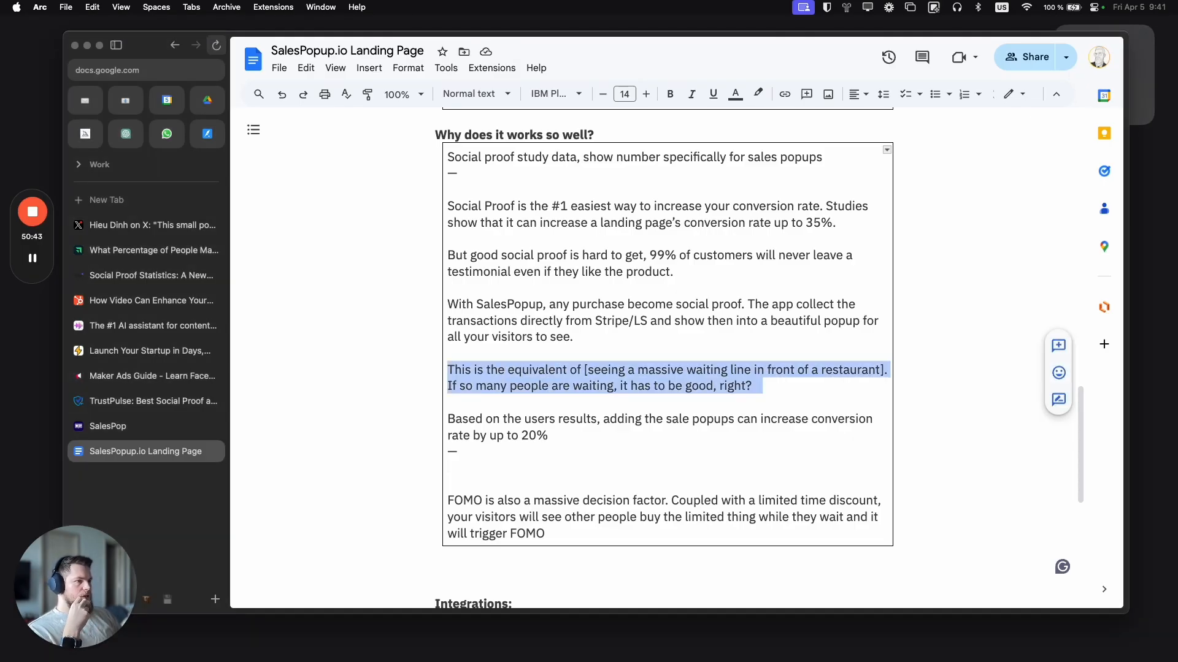
{"action": "left_click", "coordinate": [562, 458]}
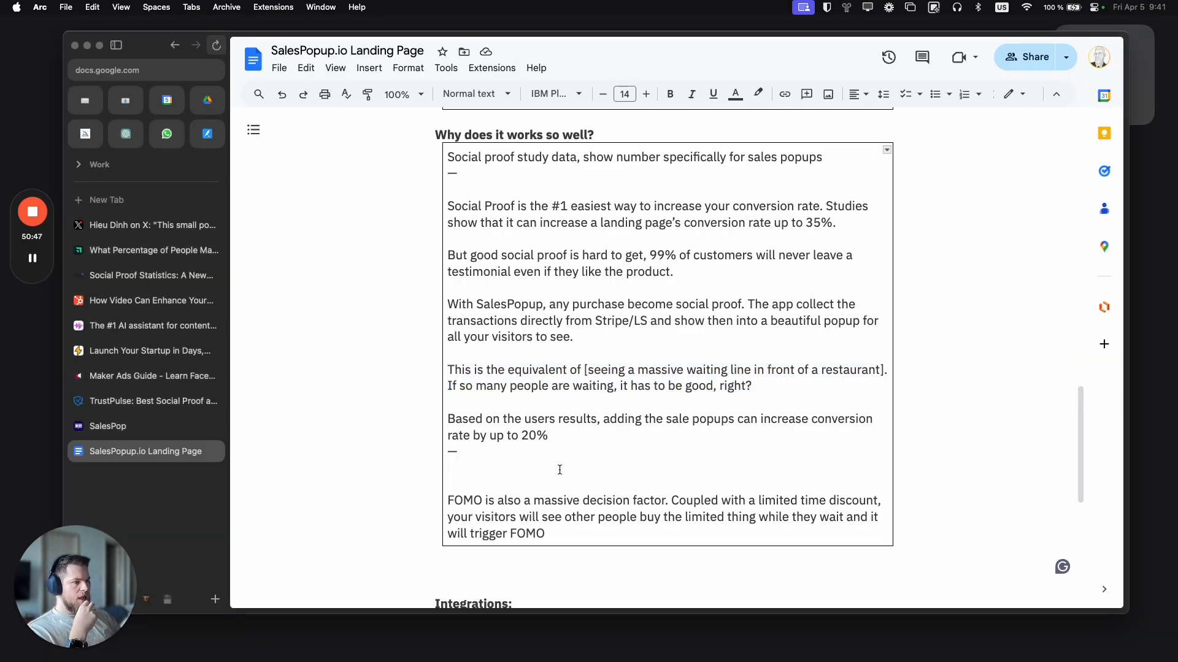
{"action": "scroll", "coordinate": [559, 444], "scroll_direction": "down", "scroll_amount": 5}
{"action": "scroll", "coordinate": [561, 397], "scroll_direction": "up", "scroll_amount": 7}
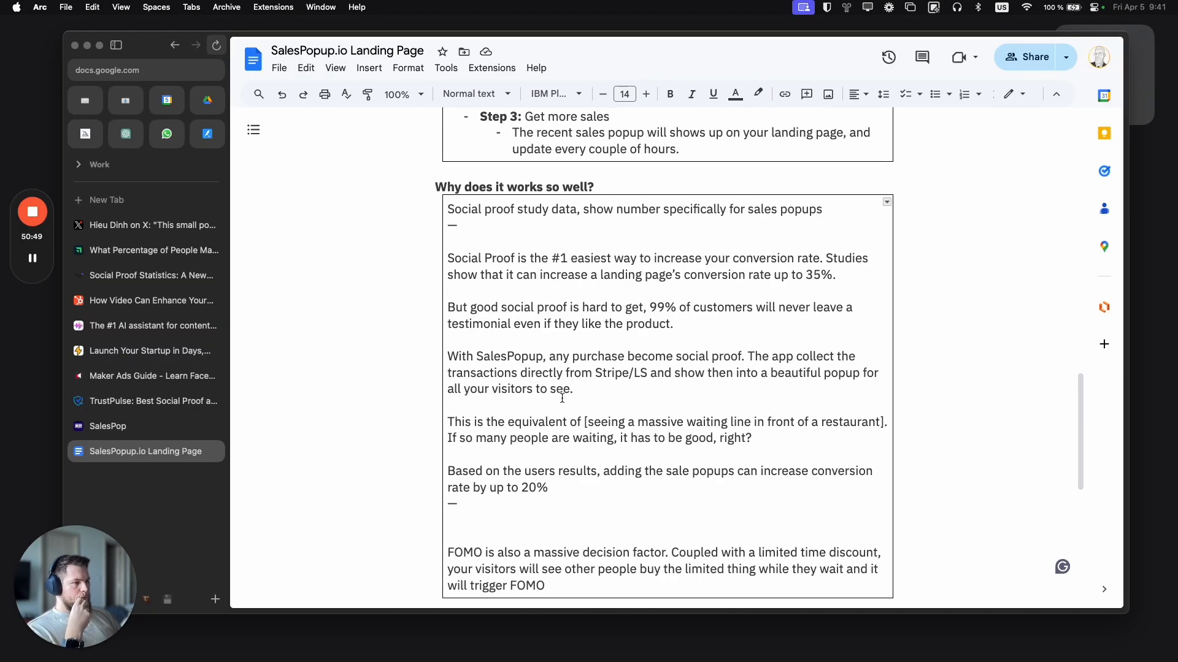
Step: Cut the FOMO paragraph about limited time discounts from the end of the "Why does it works so well?" box
{"action": "scroll", "coordinate": [562, 398], "scroll_direction": "down", "scroll_amount": 1}
{"action": "triple_click", "coordinate": [558, 544]}
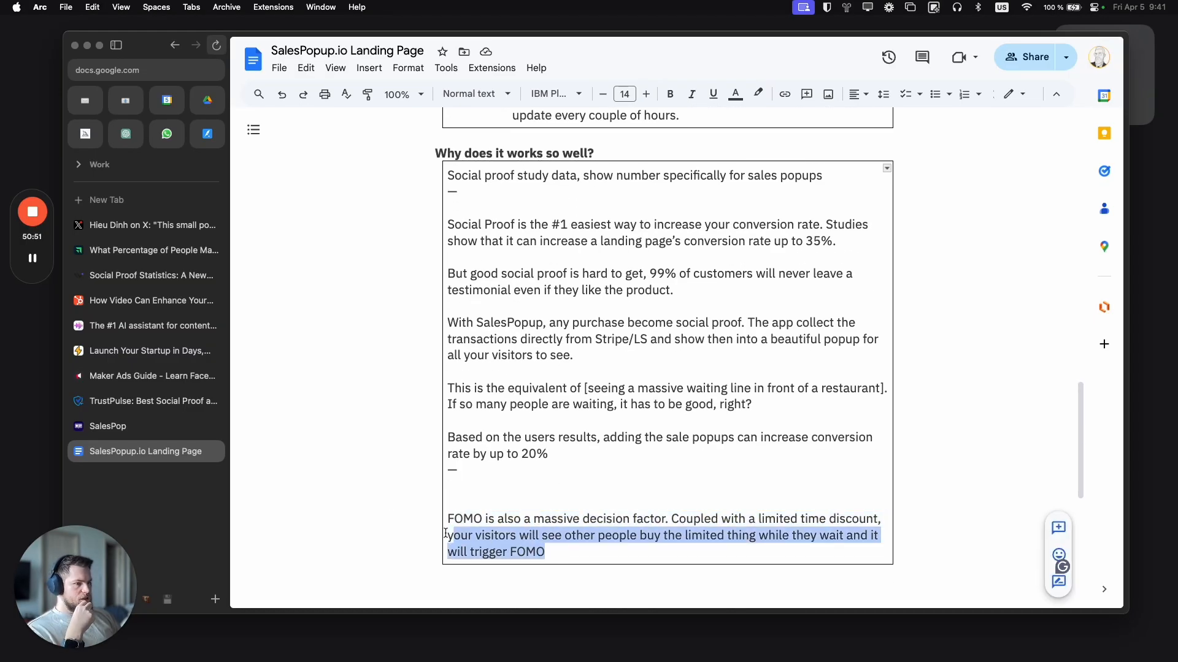
{"action": "scroll", "coordinate": [441, 519], "scroll_direction": "down", "scroll_amount": 3}
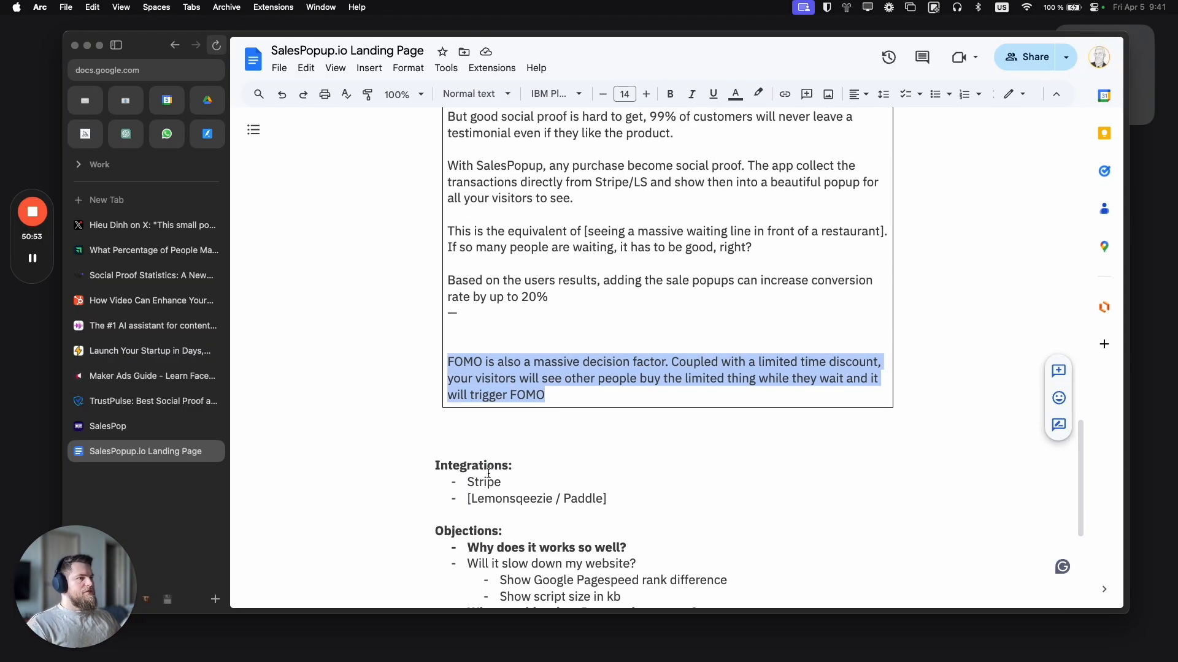
{"action": "key", "text": "ctrl+x"}
Step: Below the Objections list, outside the bullets, add the question "Does it works well with limited discounts?" followed by a new line
{"action": "scroll", "coordinate": [496, 461], "scroll_direction": "down", "scroll_amount": 5}
{"action": "left_click", "coordinate": [497, 461]}
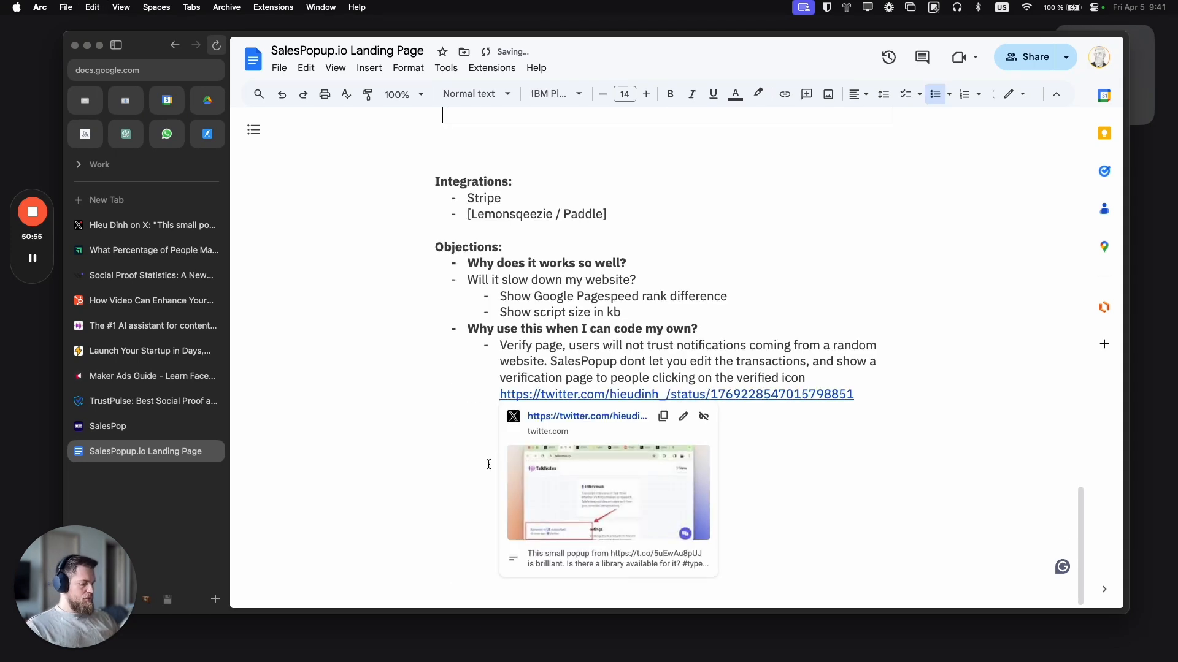
{"action": "key", "text": "super+Right"}
{"action": "key", "text": "Return"}
{"action": "key", "text": "Return"}
{"action": "key", "text": "Return"}
{"action": "key", "text": "Return"}
{"action": "type", "text": "Does it o"}
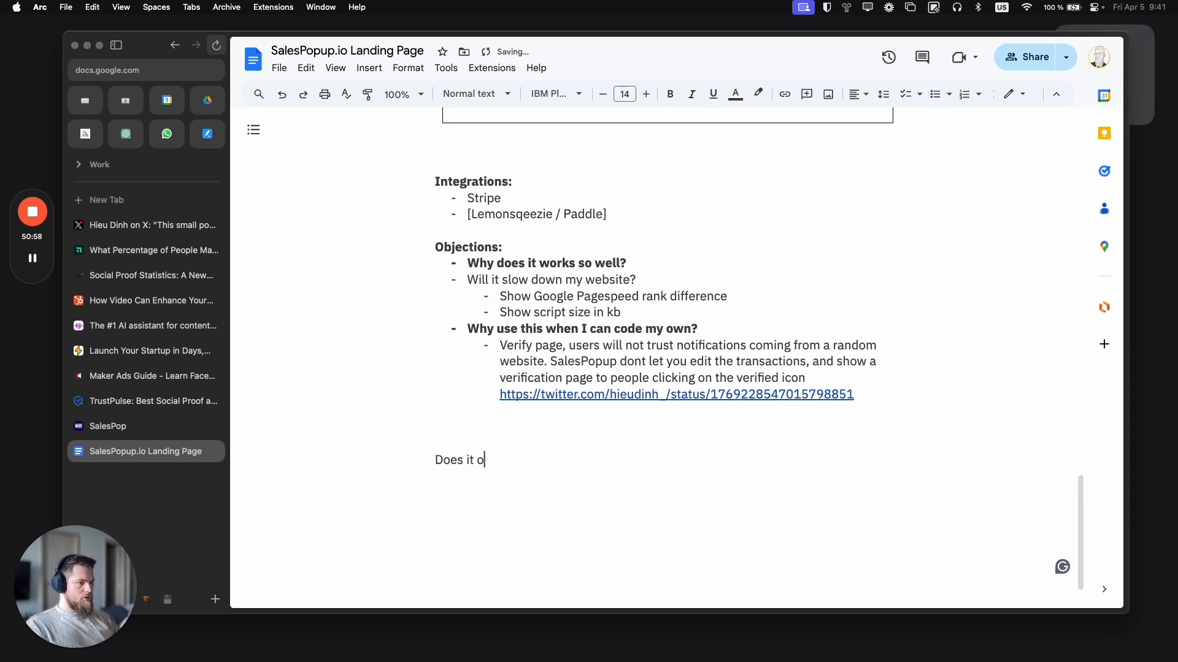
{"action": "key", "text": "BackSpace"}
{"action": "type", "text": "works we"}
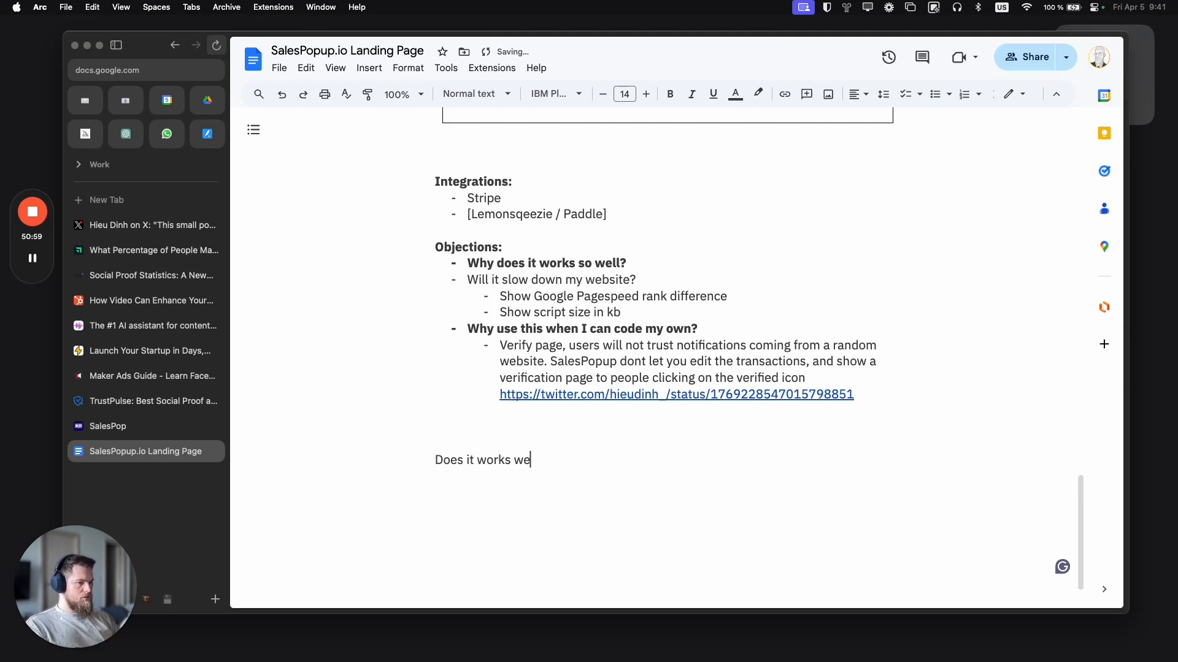
{"action": "type", "text": "ll with limite"}
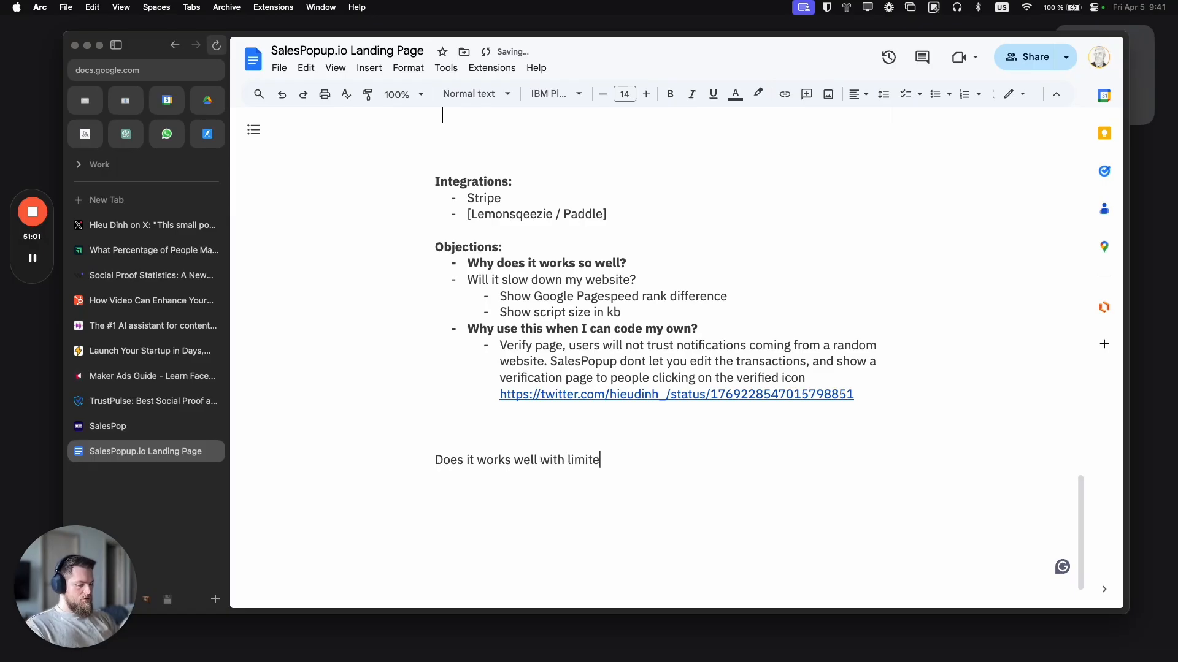
{"action": "type", "text": "d discounts?"}
{"action": "key", "text": "Return"}
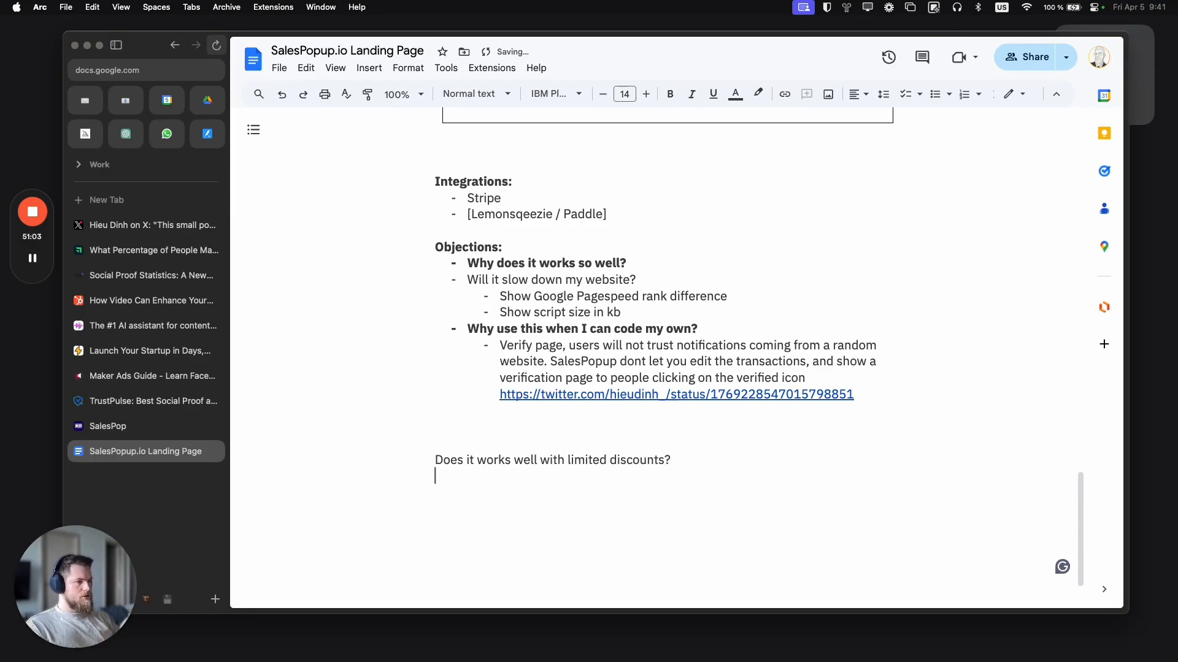
Step: Paste the cut FOMO paragraph under the limited discounts question and make the question bold
{"action": "key", "text": "super+v"}
{"action": "triple_click", "coordinate": [488, 458]}
{"action": "key", "text": "super+b"}
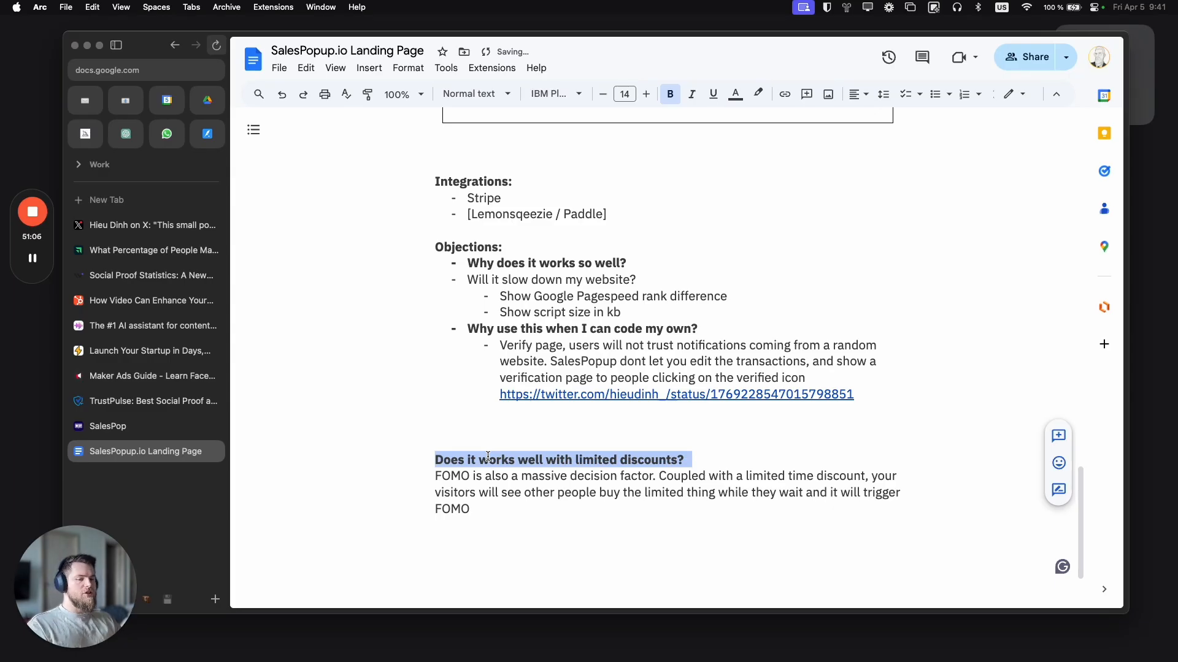
{"action": "left_click", "coordinate": [488, 457]}
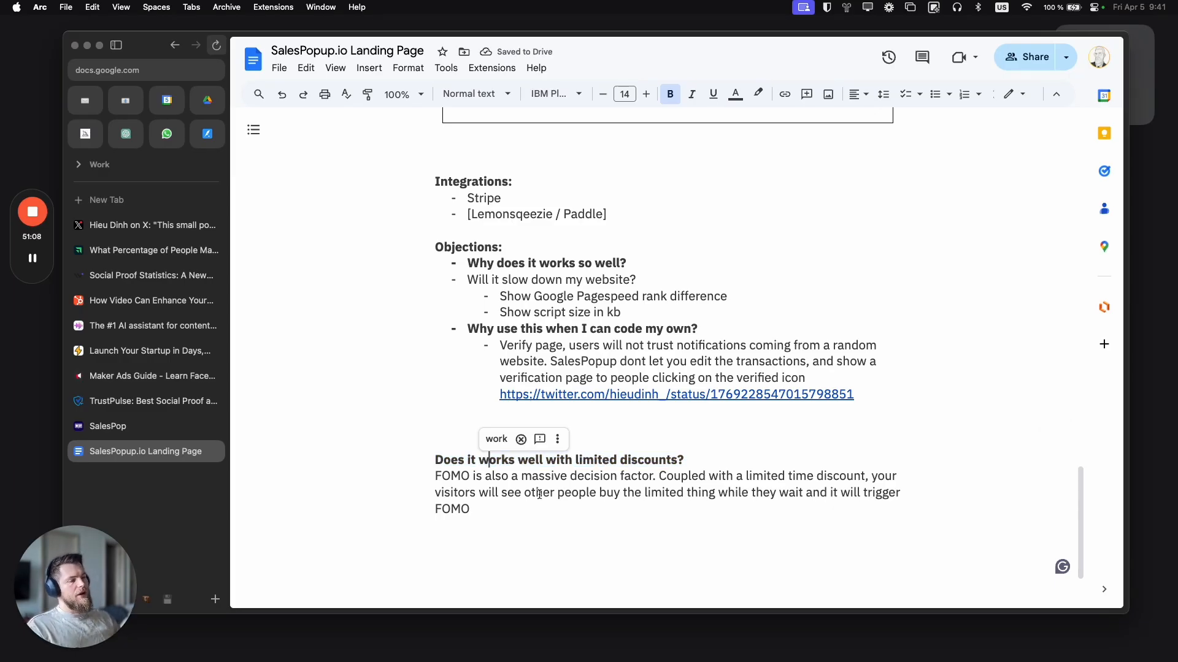
{"action": "left_click_drag", "start_coordinate": [696, 460], "coordinate": [432, 459]}
{"action": "left_click", "coordinate": [468, 522]}
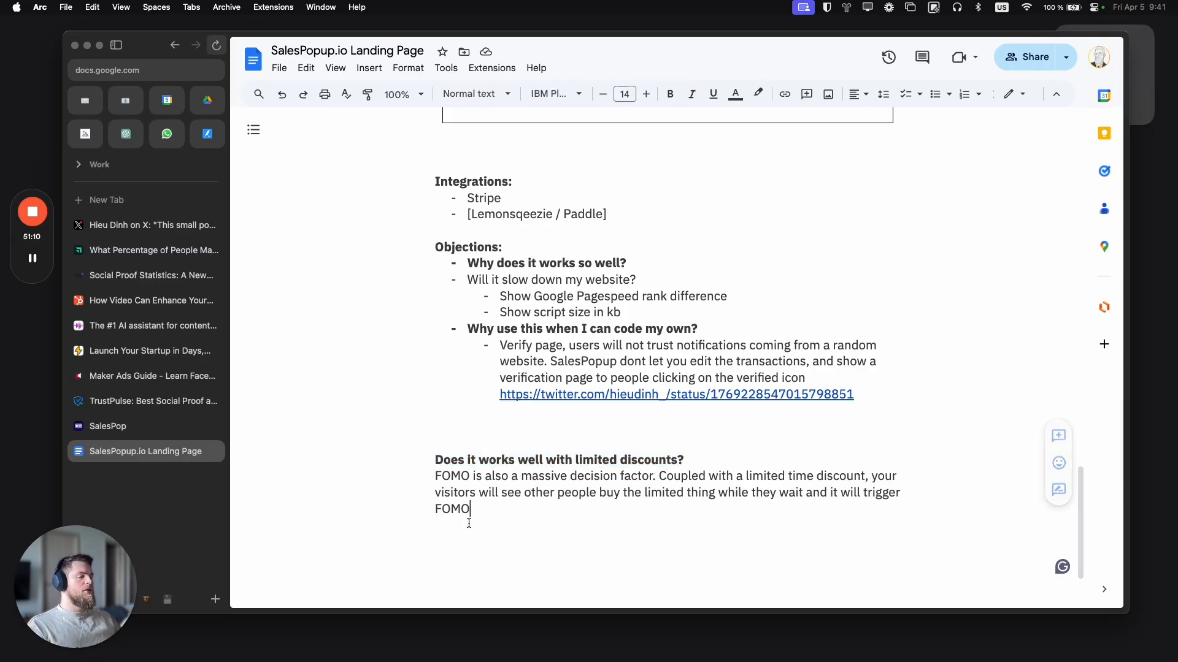
{"action": "key", "text": "alt+shift+Up"}
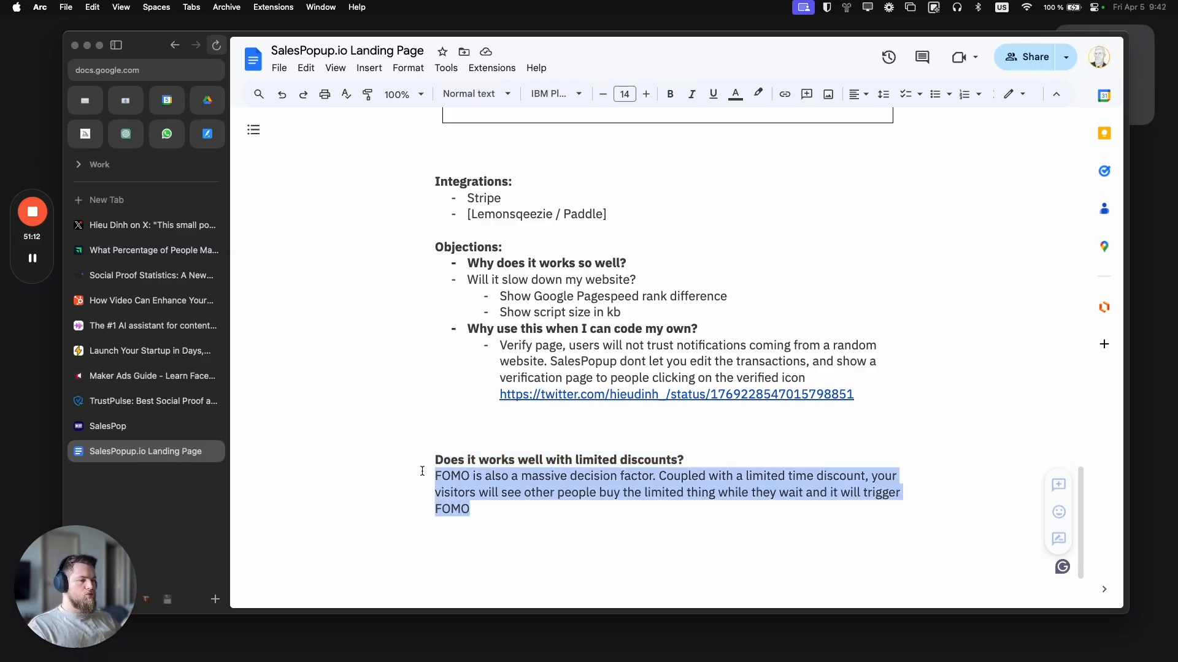
Step: Delete surplus blank lines at the end of the "Why does it works so well?" box
{"action": "scroll", "coordinate": [493, 407], "scroll_direction": "up", "scroll_amount": 10}
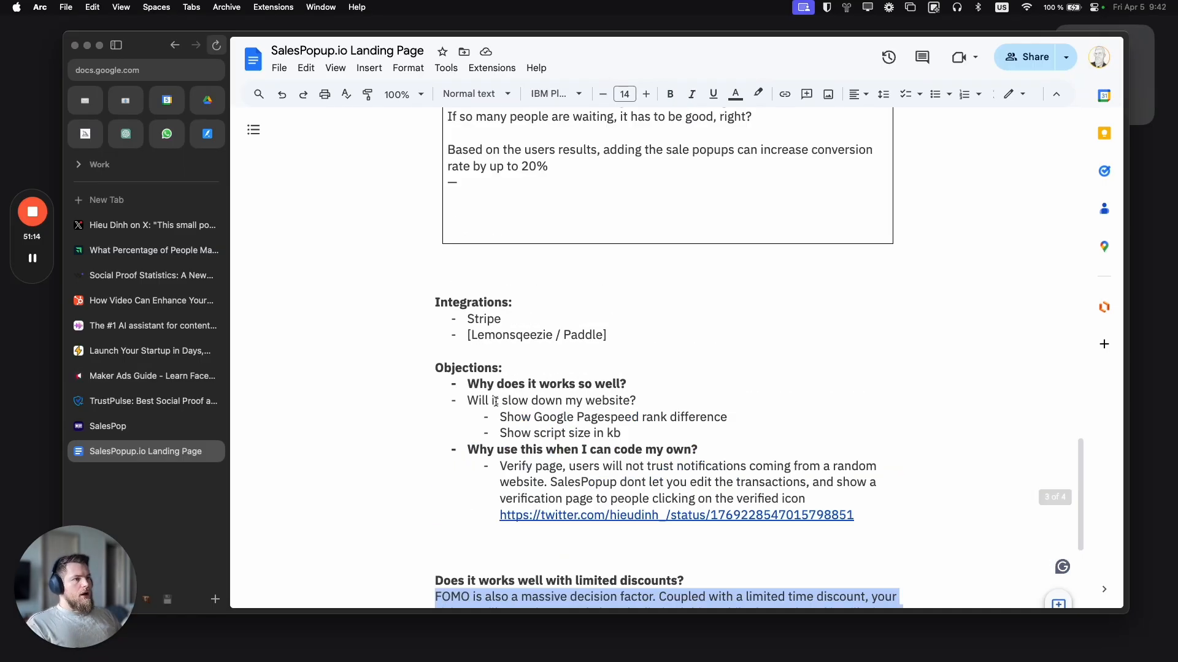
{"action": "left_click", "coordinate": [480, 416]}
{"action": "key", "text": "BackSpace"}
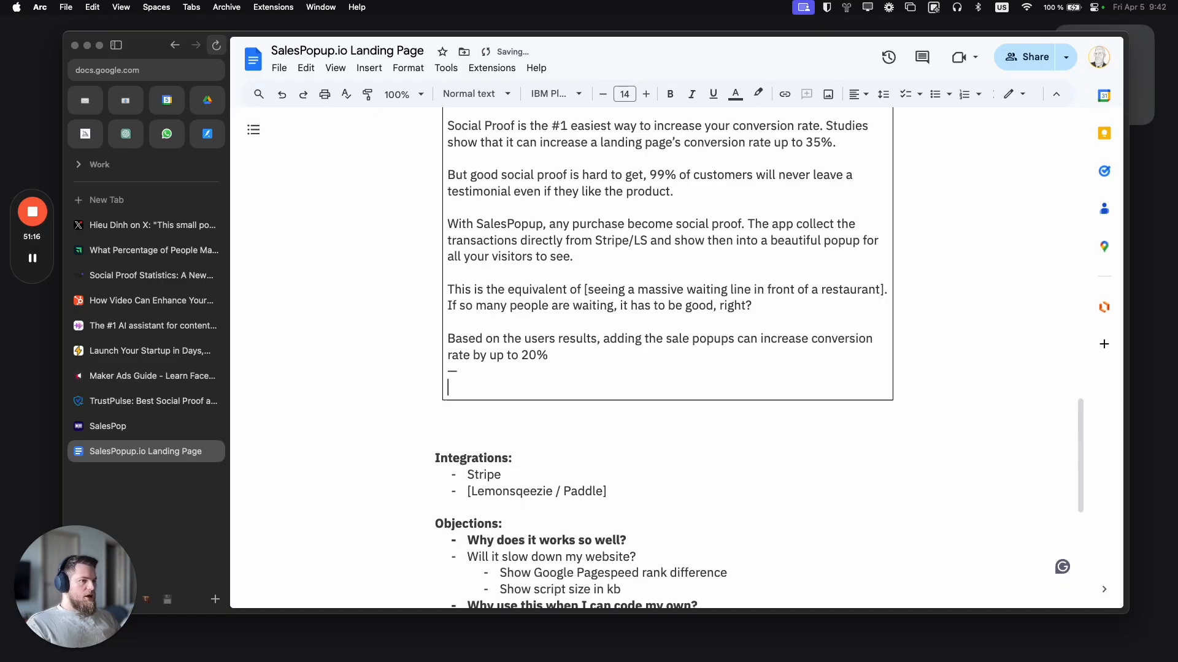
Step: Remove the "Social proof study data" note, its dash separator and the blank line from the start of the "Why does it works so well?" box
{"action": "scroll", "coordinate": [668, 355], "scroll_direction": "up", "scroll_amount": 7}
{"action": "scroll", "coordinate": [562, 368], "scroll_direction": "up", "scroll_amount": 7}
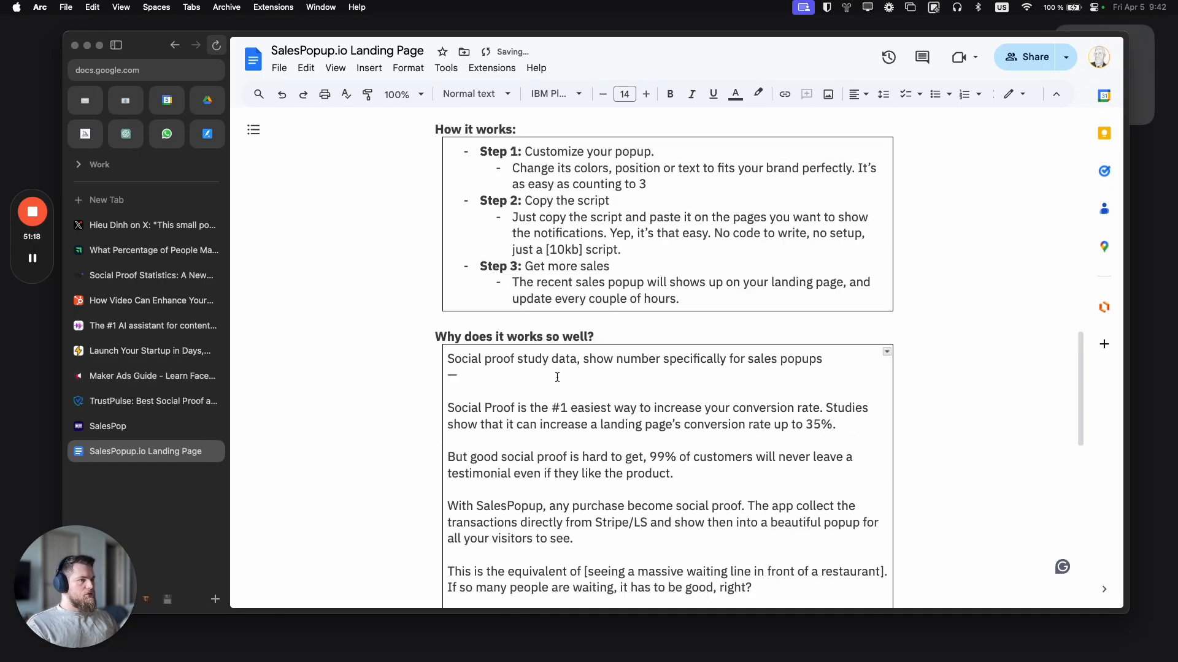
{"action": "triple_click", "coordinate": [481, 417]}
{"action": "key", "text": "BackSpace"}
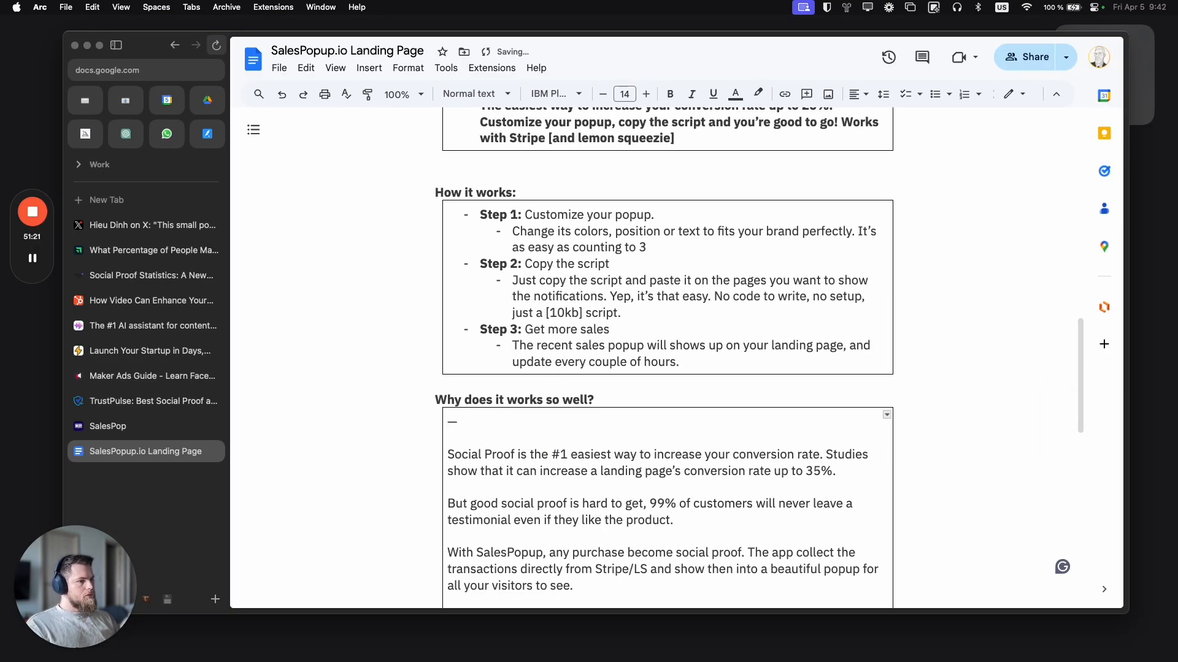
{"action": "key", "text": "Delete"}
{"action": "key", "text": "Down"}
{"action": "key", "text": "Delete"}
{"action": "key", "text": "BackSpace"}
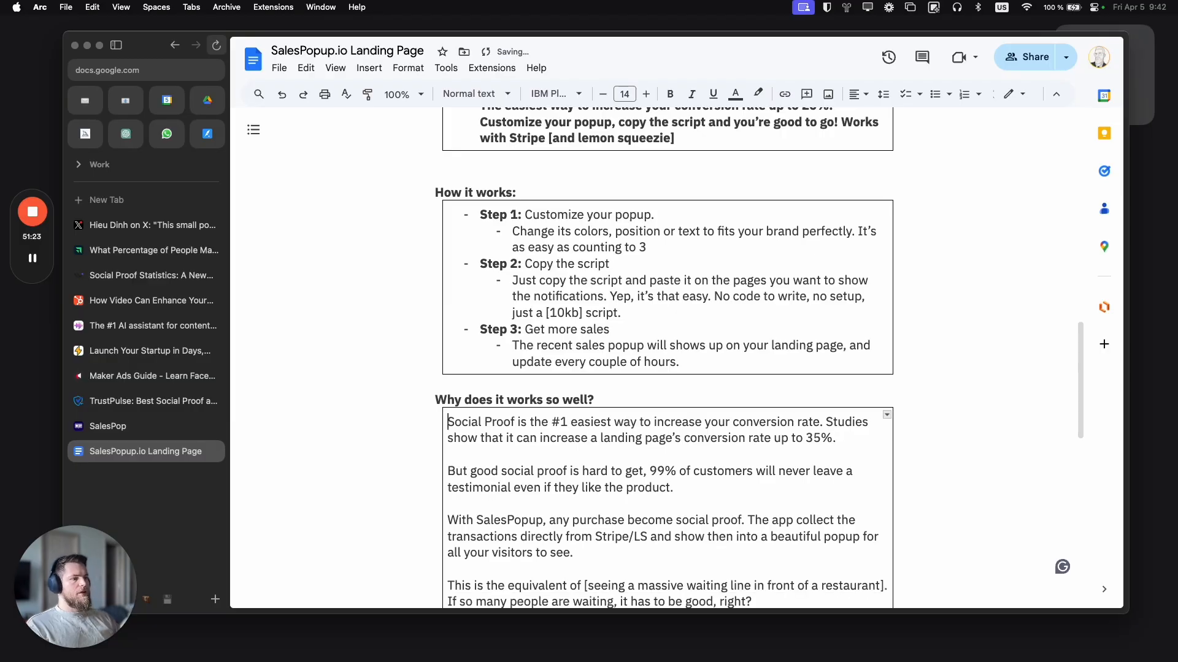
Step: Delete the closing dash separator and empty line so the box ends with the sentence "rate by up to 20%"
{"action": "scroll", "coordinate": [504, 442], "scroll_direction": "down", "scroll_amount": 8}
{"action": "left_click", "coordinate": [454, 424]}
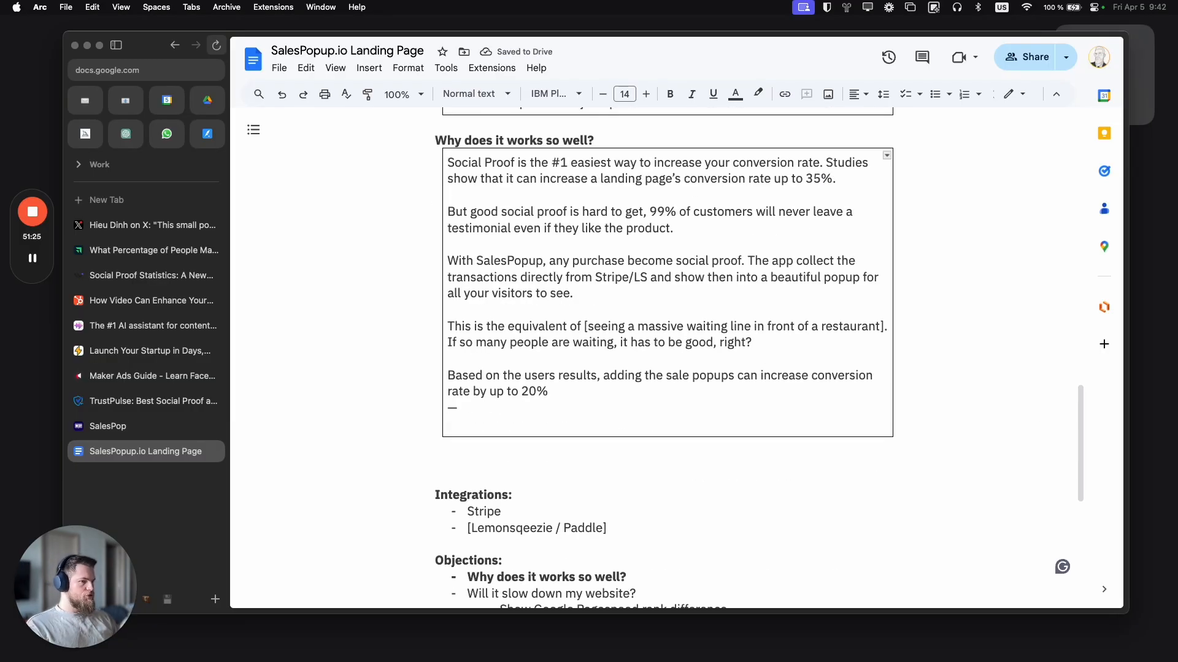
{"action": "key", "text": "BackSpace"}
{"action": "key", "text": "BackSpace"}
{"action": "key", "text": "BackSpace"}
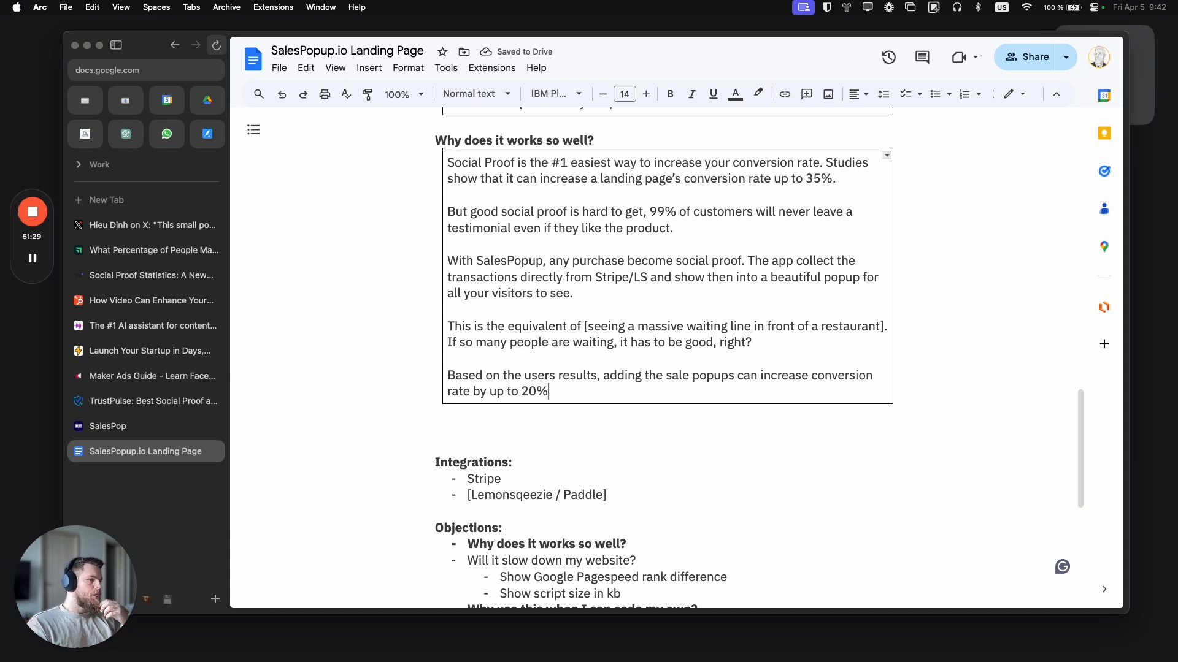
Step: Review the cleaned "Why does it works so well?" copy along with the Integrations and Objections sections below it
{"action": "scroll", "coordinate": [683, 297], "scroll_direction": "up", "scroll_amount": 1}
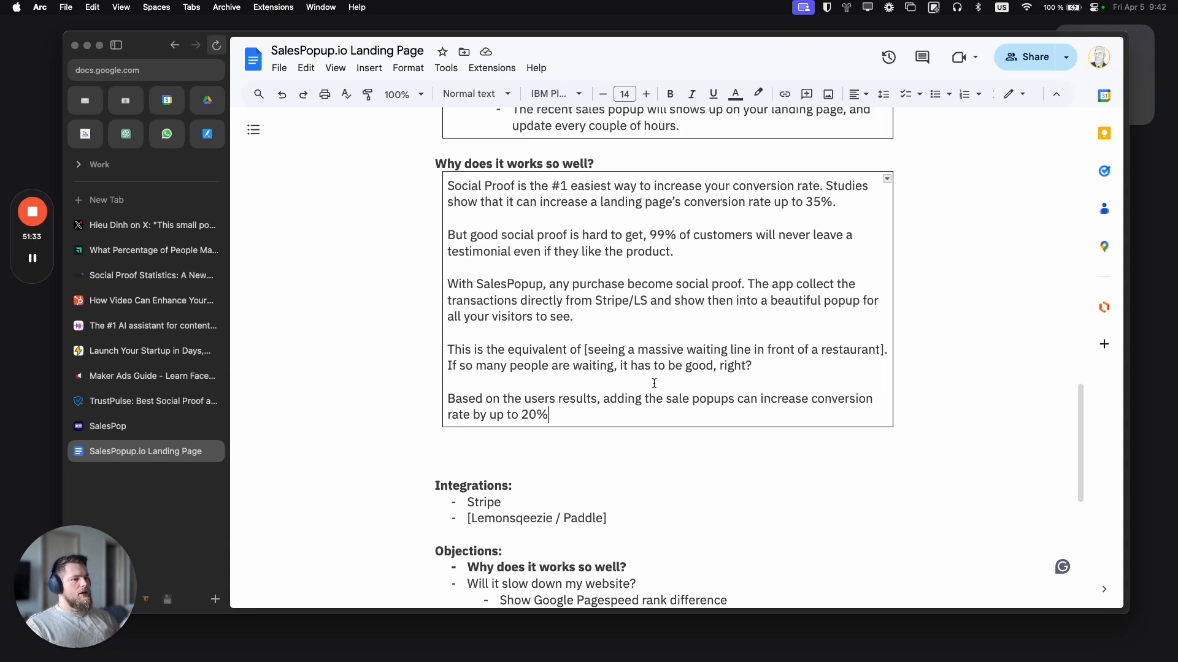
{"action": "scroll", "coordinate": [650, 399], "scroll_direction": "down", "scroll_amount": 2}
{"action": "scroll", "coordinate": [598, 410], "scroll_direction": "down", "scroll_amount": 5}
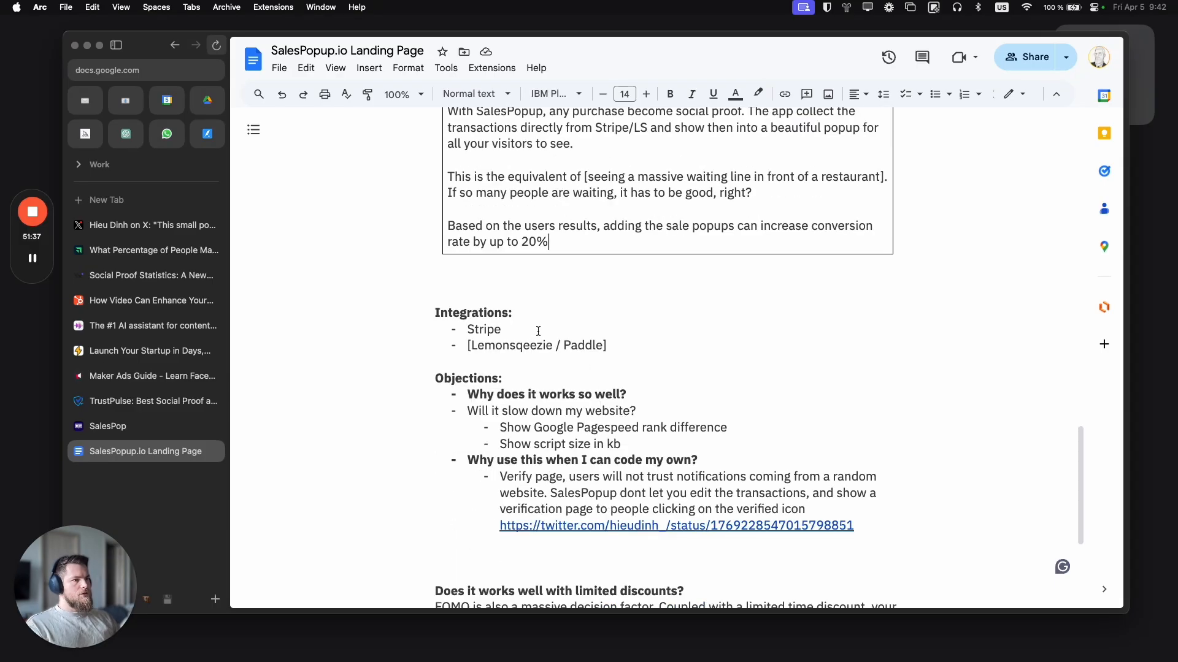
{"action": "left_click", "coordinate": [485, 265]}
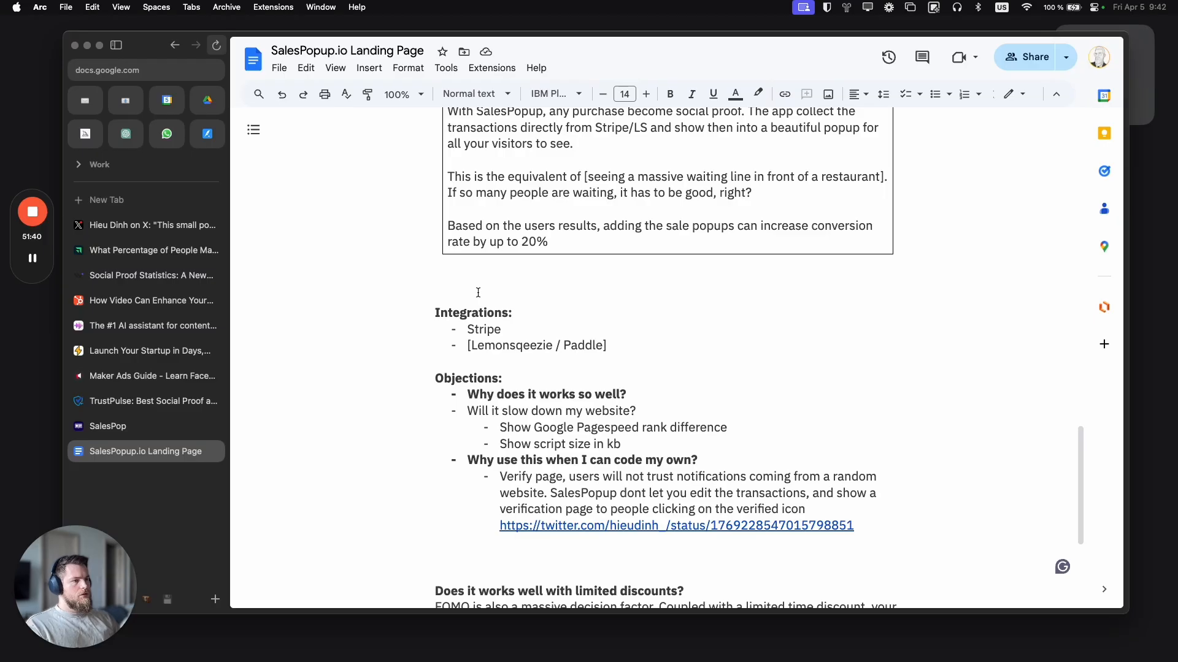
{"action": "scroll", "coordinate": [478, 293], "scroll_direction": "up", "scroll_amount": 5}
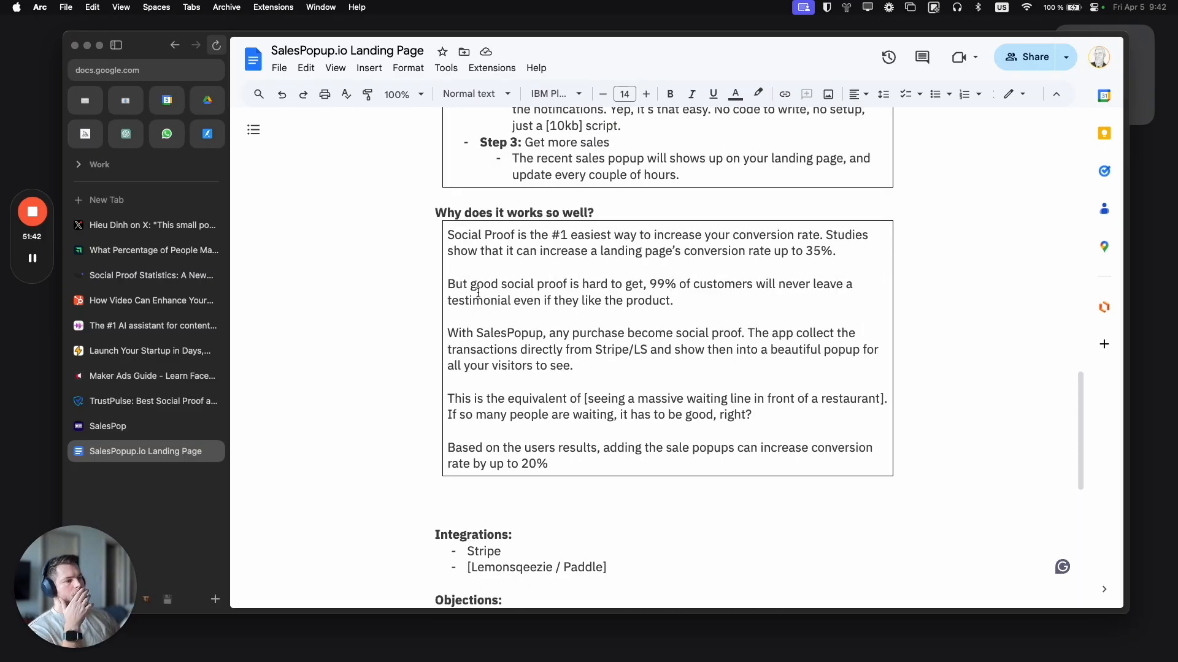
{"action": "scroll", "coordinate": [477, 293], "scroll_direction": "down", "scroll_amount": 6}
{"action": "scroll", "coordinate": [478, 292], "scroll_direction": "up", "scroll_amount": 1}
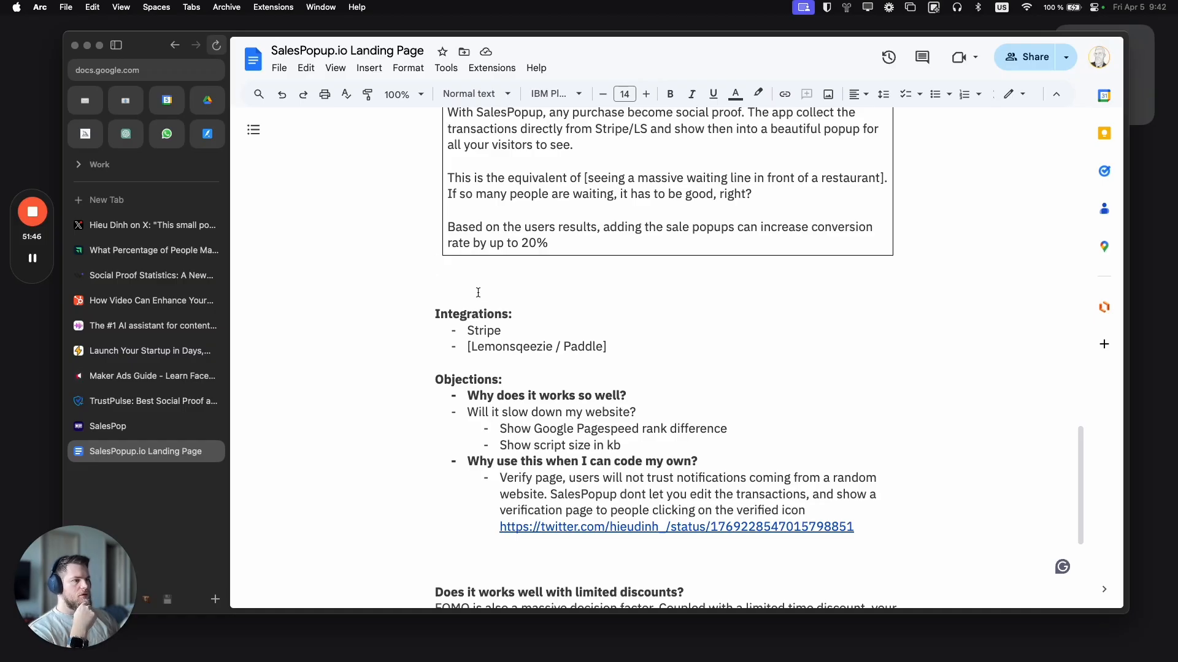
Step: Color the "Why does it works so well?" bullet in the Objections list green
{"action": "left_click", "coordinate": [643, 395]}
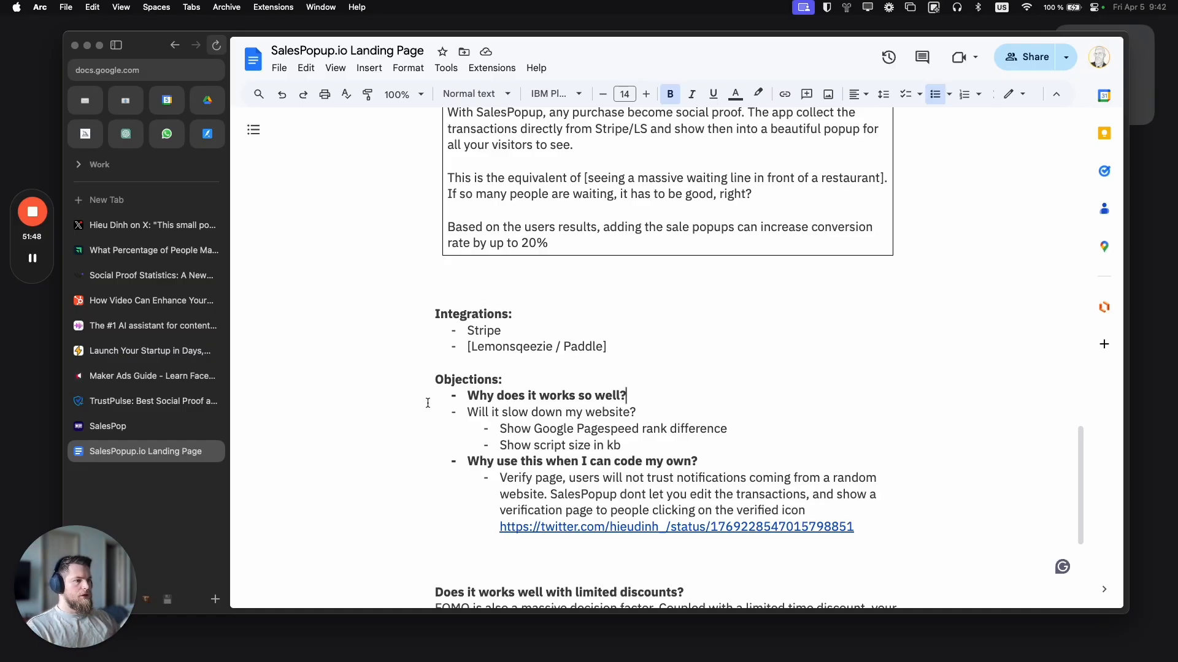
{"action": "triple_click", "coordinate": [480, 396]}
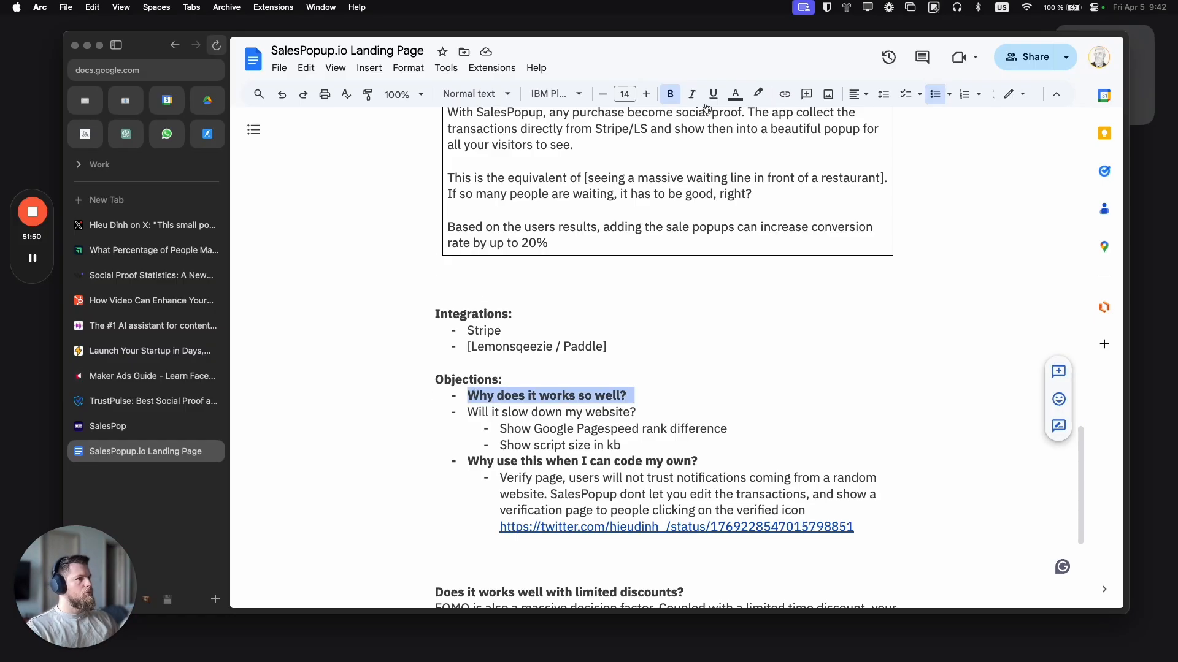
{"action": "left_click", "coordinate": [734, 94]}
{"action": "left_click", "coordinate": [800, 195]}
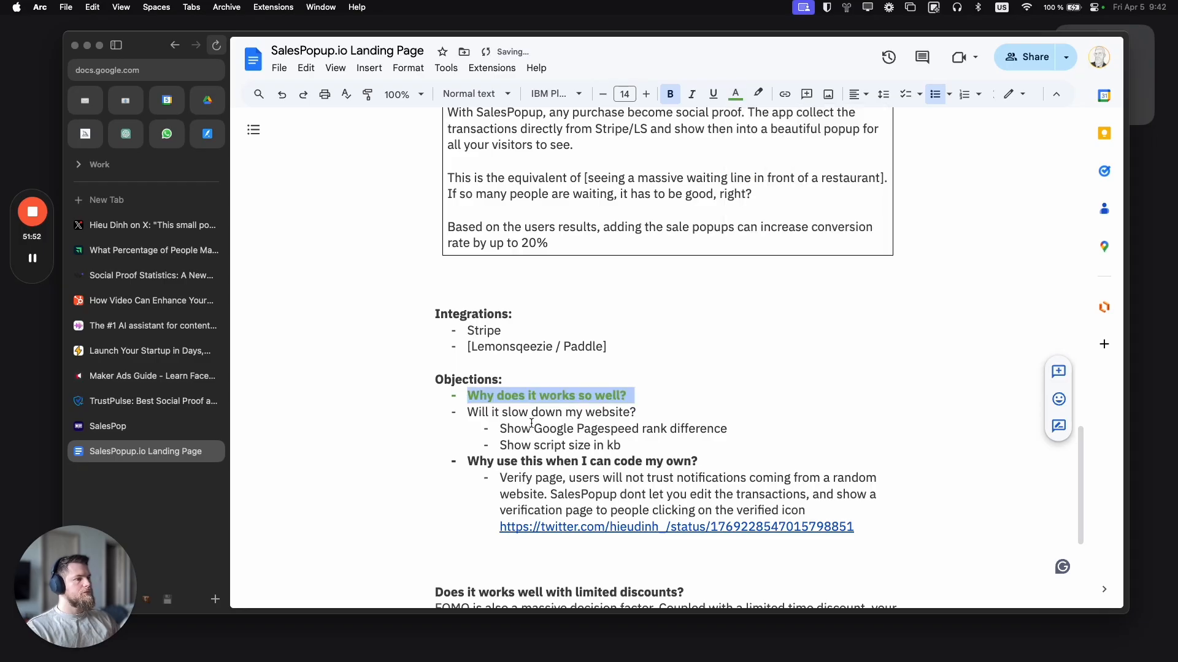
{"action": "left_click", "coordinate": [531, 423]}
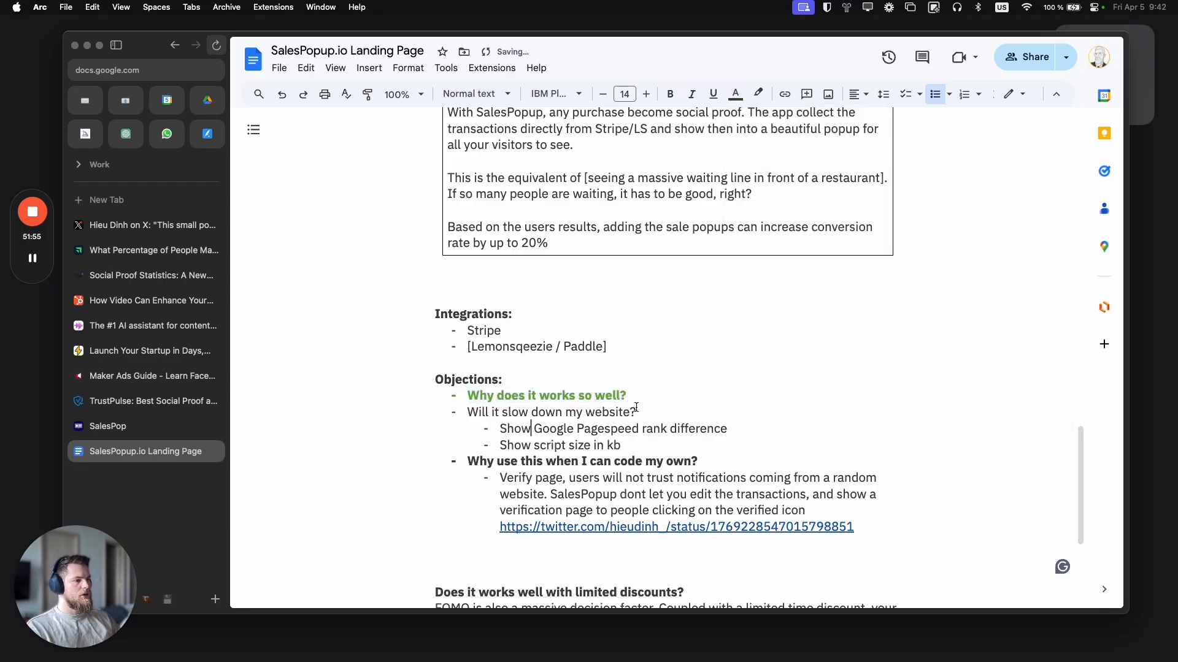
Step: Copy the "Why does it works so well?" section heading and paste it on the empty line between its box and Integrations
{"action": "scroll", "coordinate": [496, 340], "scroll_direction": "up", "scroll_amount": 3}
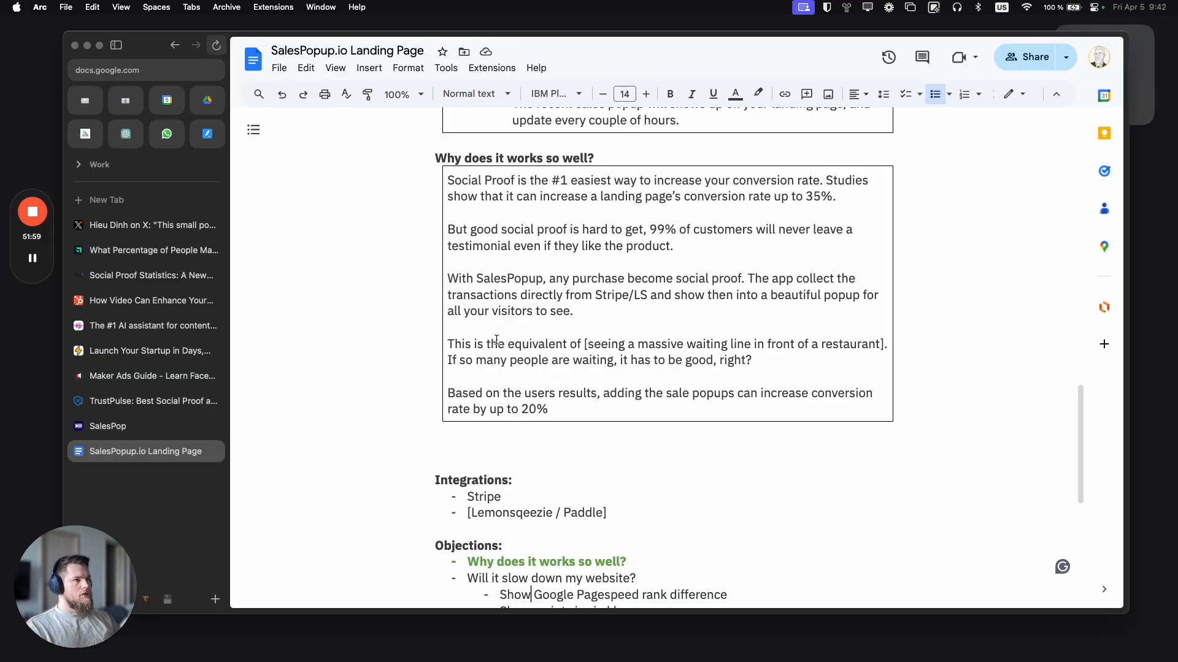
{"action": "scroll", "coordinate": [506, 399], "scroll_direction": "down", "scroll_amount": 2}
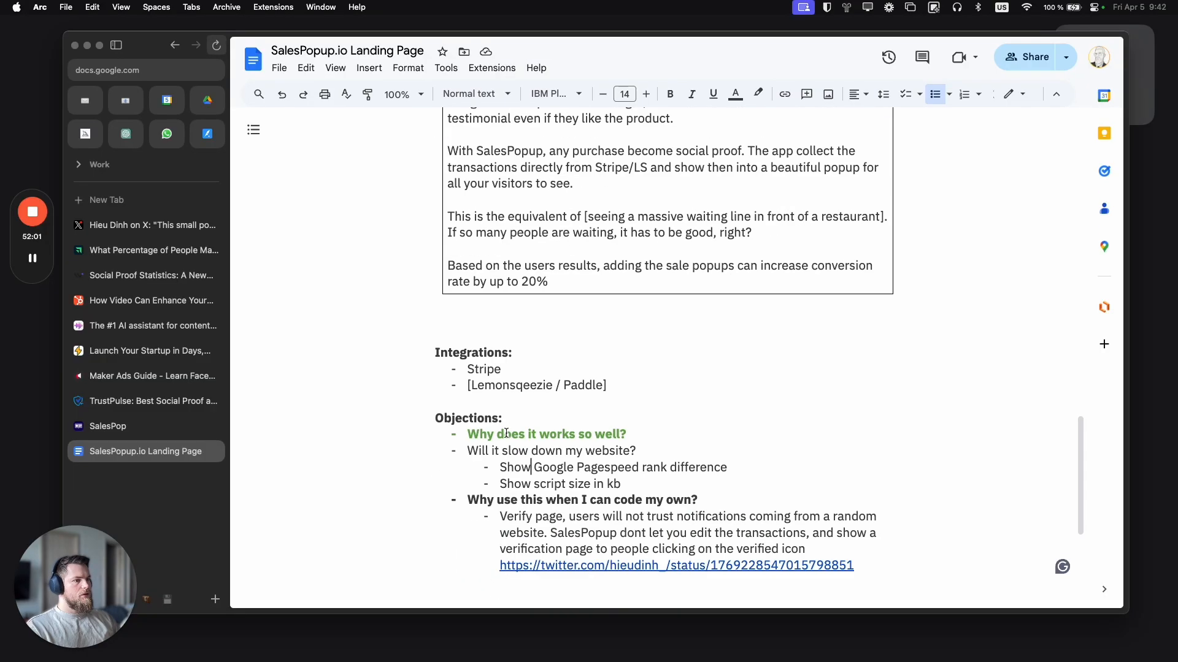
{"action": "left_click", "coordinate": [479, 320]}
{"action": "scroll", "coordinate": [478, 320], "scroll_direction": "up", "scroll_amount": 3}
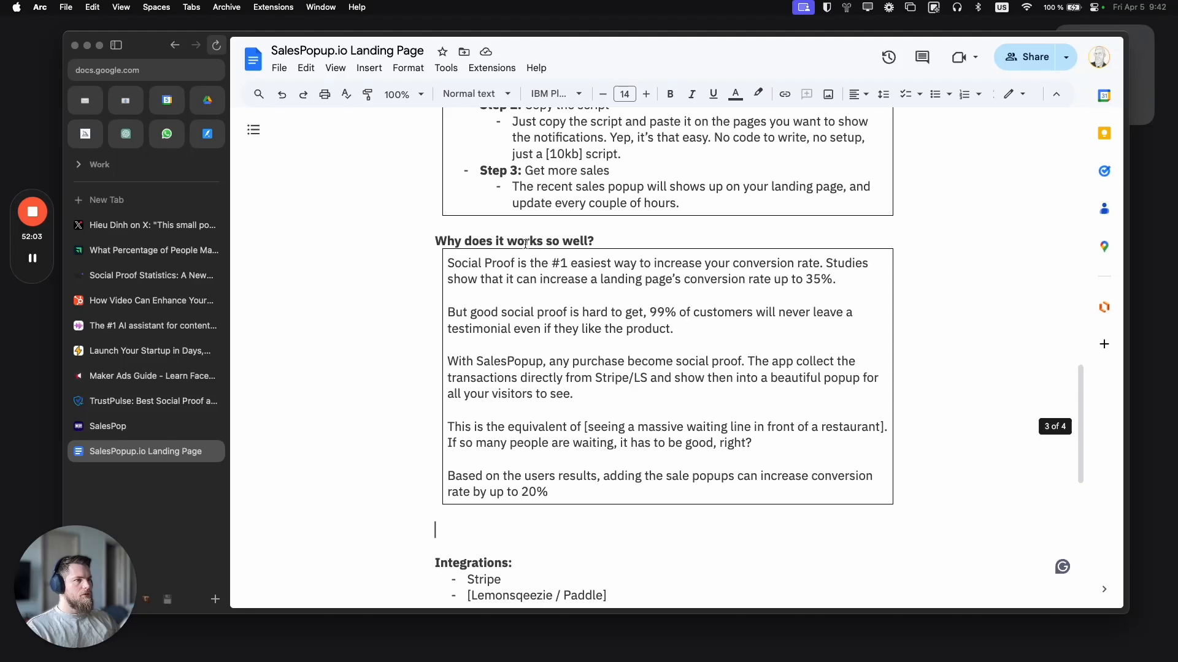
{"action": "left_click_drag", "start_coordinate": [614, 241], "coordinate": [437, 337]}
{"action": "key", "text": "super+c"}
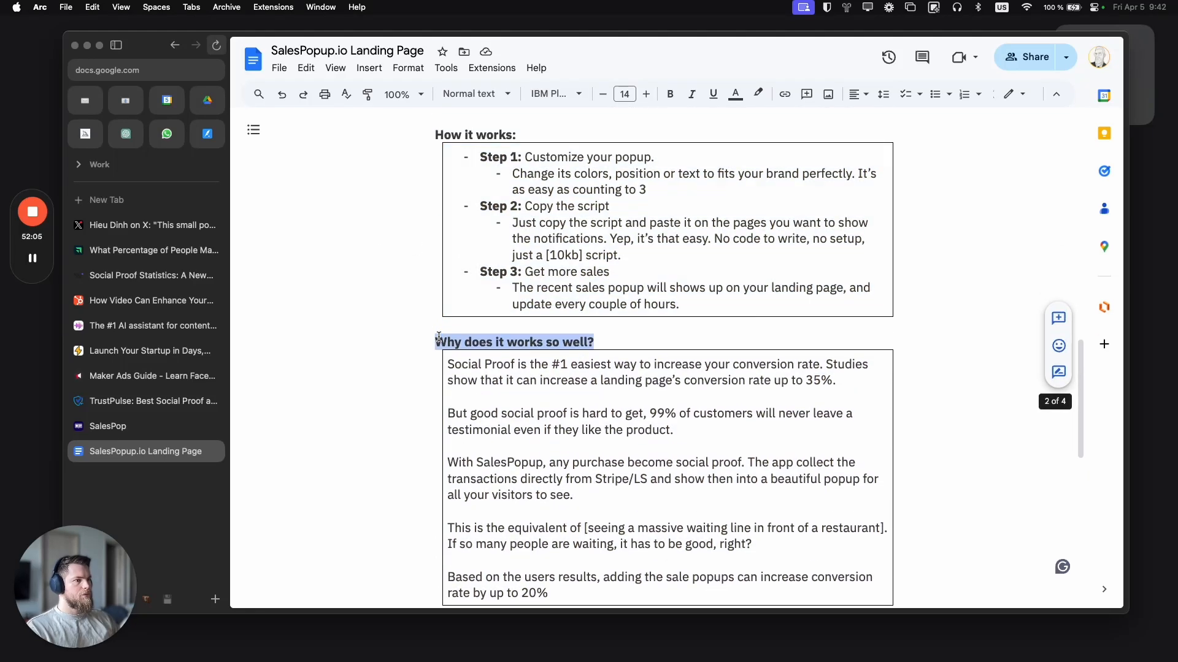
{"action": "scroll", "coordinate": [454, 359], "scroll_direction": "down", "scroll_amount": 1}
{"action": "scroll", "coordinate": [458, 365], "scroll_direction": "down", "scroll_amount": 1}
{"action": "left_click", "coordinate": [482, 520]}
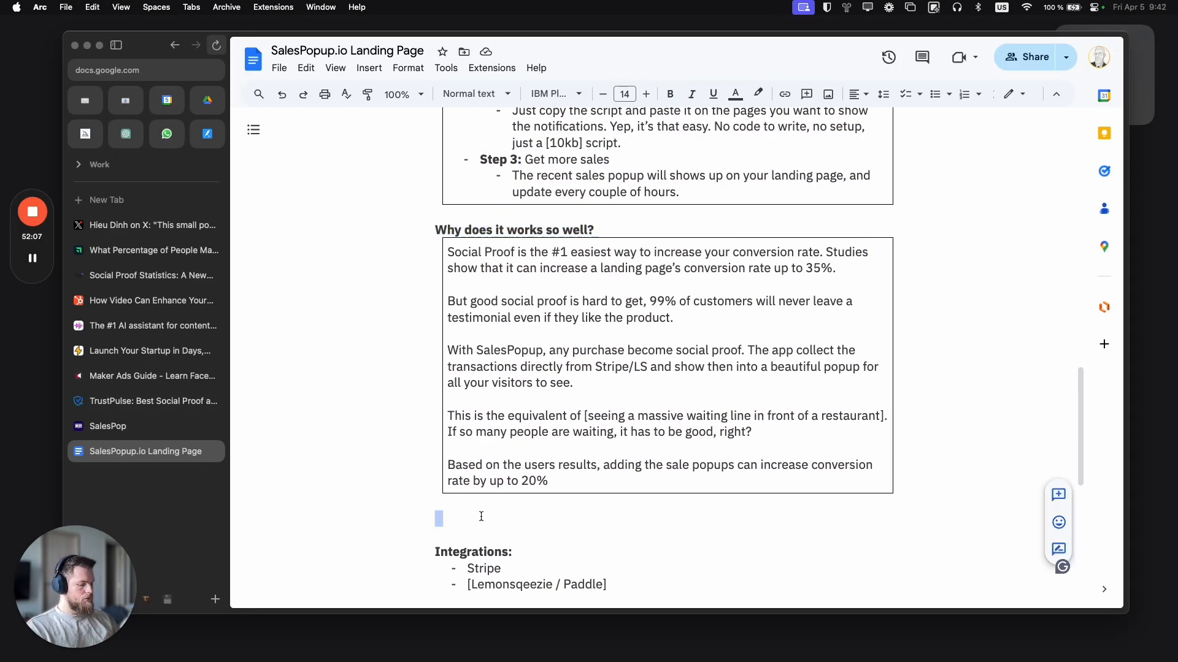
{"action": "key", "text": "super+v"}
Step: Replace the pasted heading text above Integrations with "Load faster than [smth fast]"
{"action": "scroll", "coordinate": [482, 514], "scroll_direction": "down", "scroll_amount": 1}
{"action": "left_click", "coordinate": [438, 396], "text": "shift"}
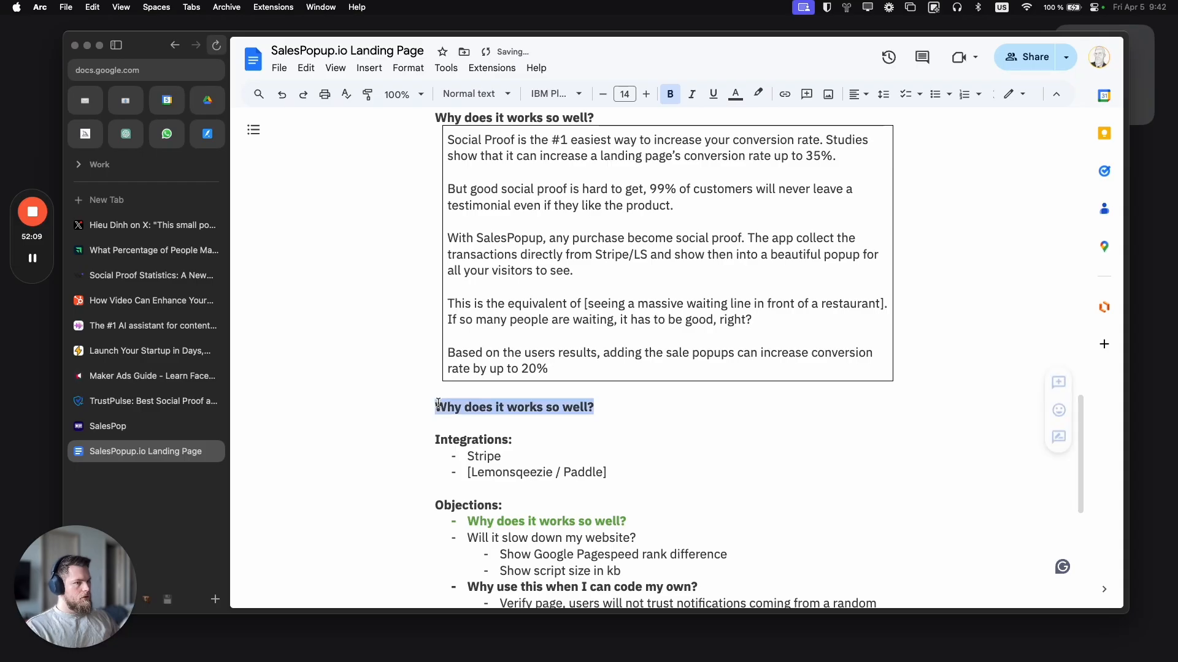
{"action": "type", "text": "Load faster than "}
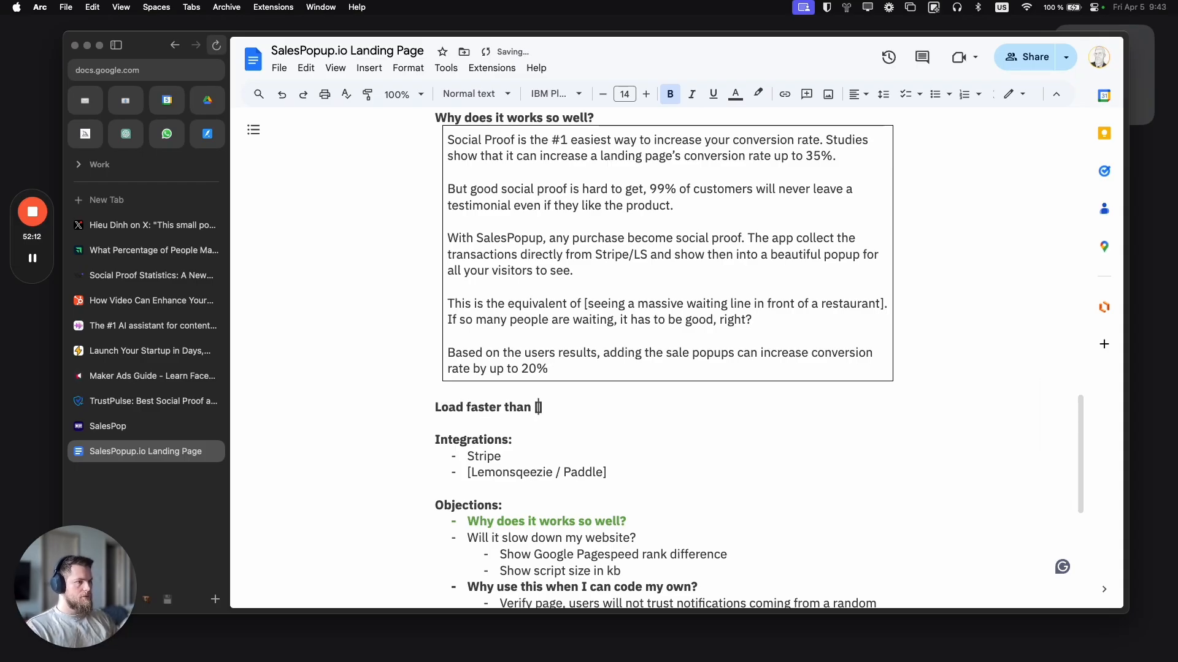
{"action": "type", "text": "[smth fast]"}
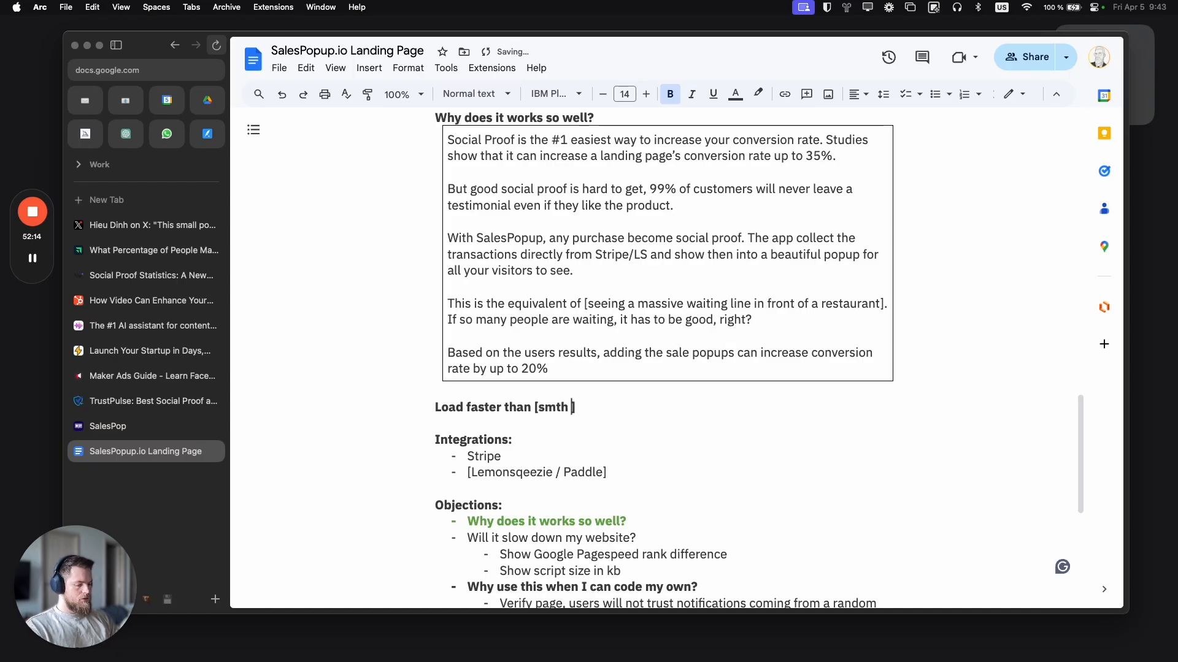
Step: Insert a 1 x 1 table directly under the "Load faster than [smth fast]" heading
{"action": "key", "text": "Return"}
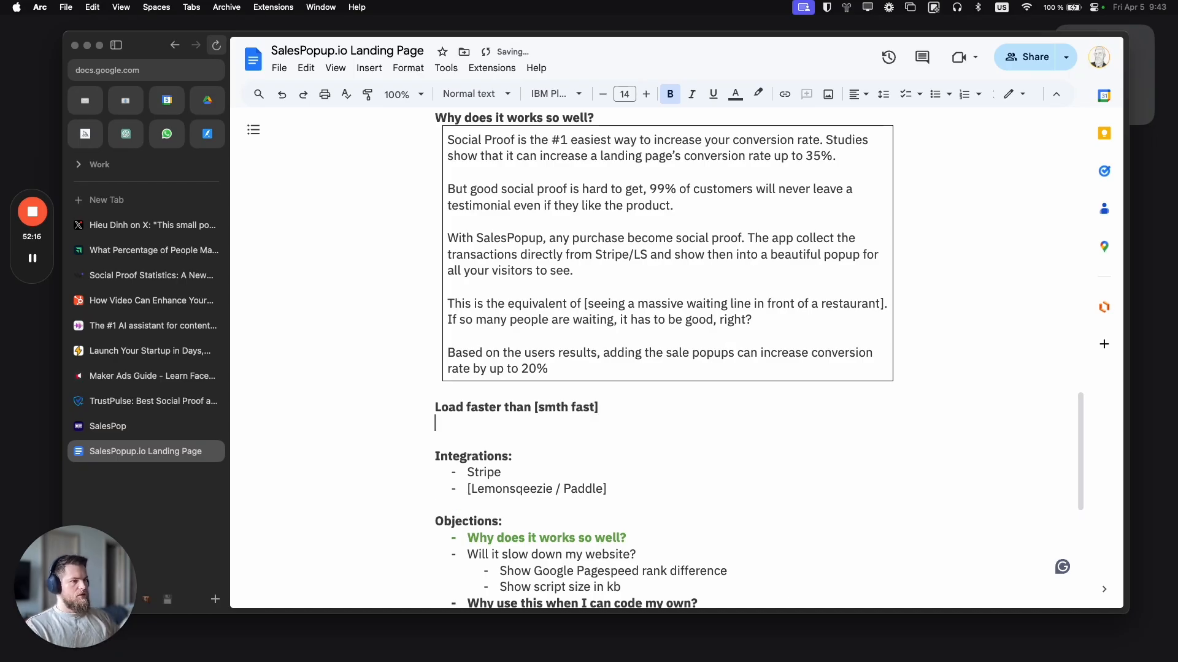
{"action": "left_click", "coordinate": [368, 69]}
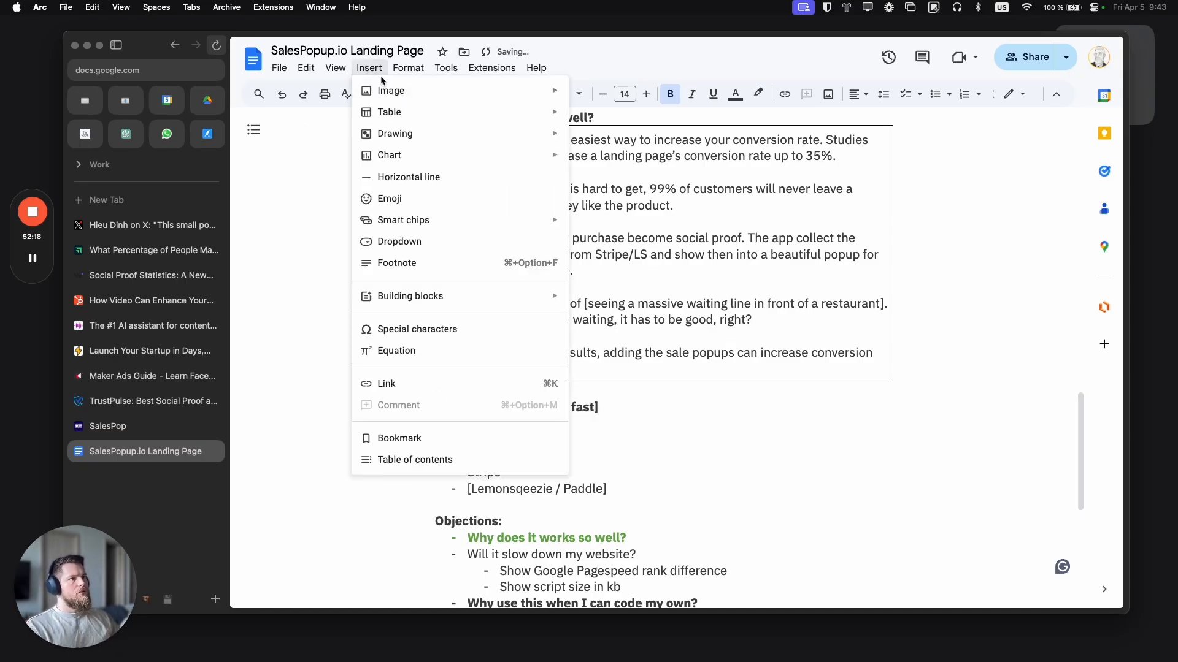
{"action": "mouse_move", "coordinate": [386, 112]}
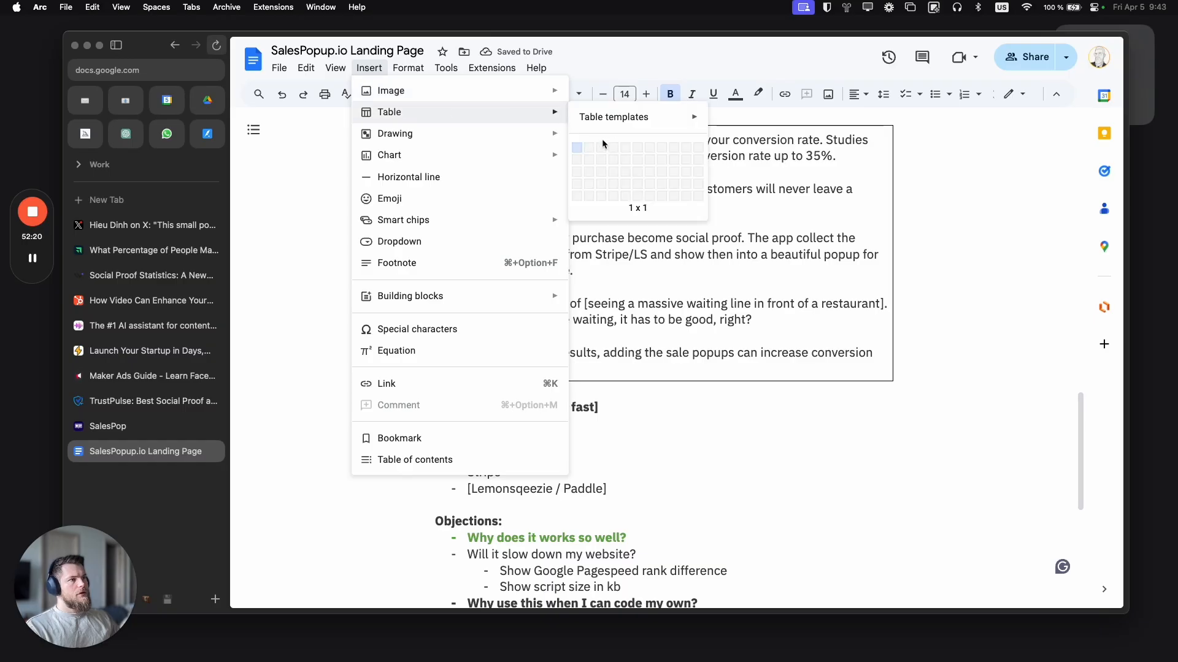
{"action": "left_click", "coordinate": [580, 148]}
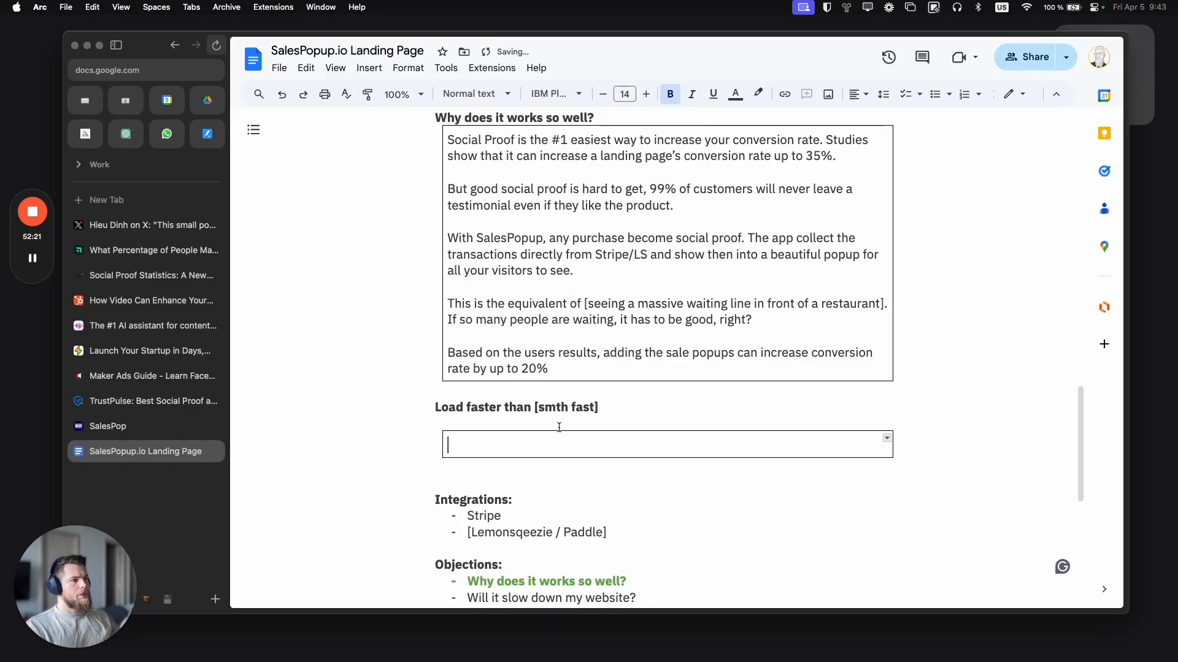
{"action": "left_click", "coordinate": [509, 427]}
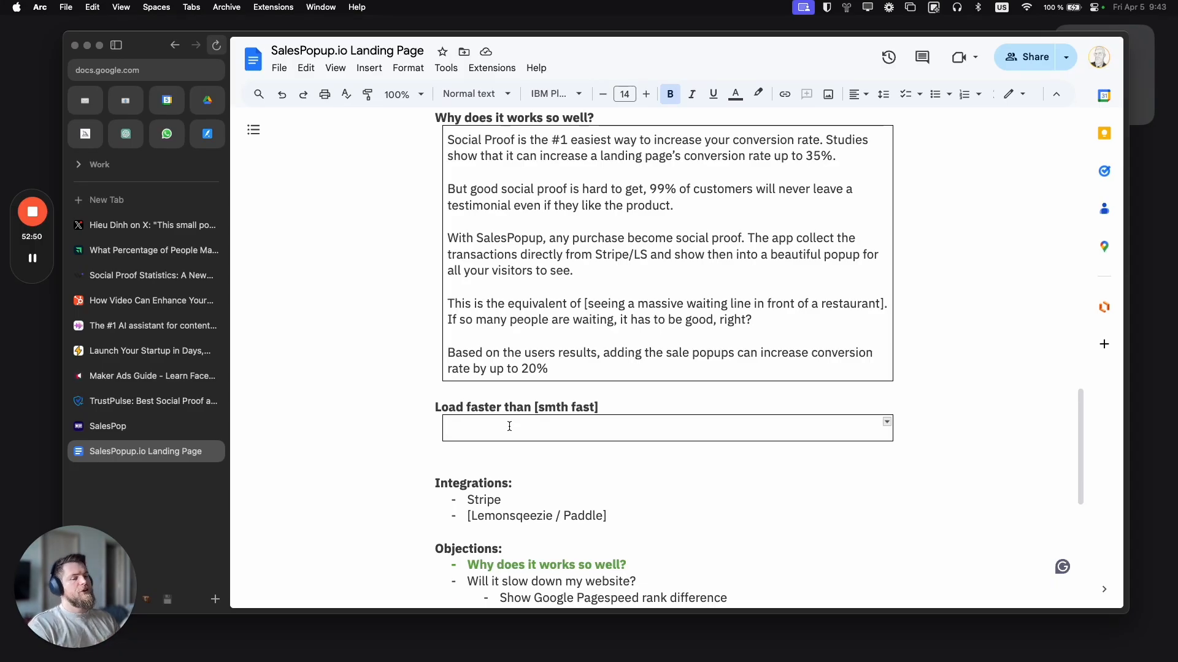
Step: Move the Google Pagespeed and script size sub-bullets from "Will it slow down my website?" into the box under "Load faster than [smth fast]"
{"action": "scroll", "coordinate": [509, 426], "scroll_direction": "down", "scroll_amount": 3}
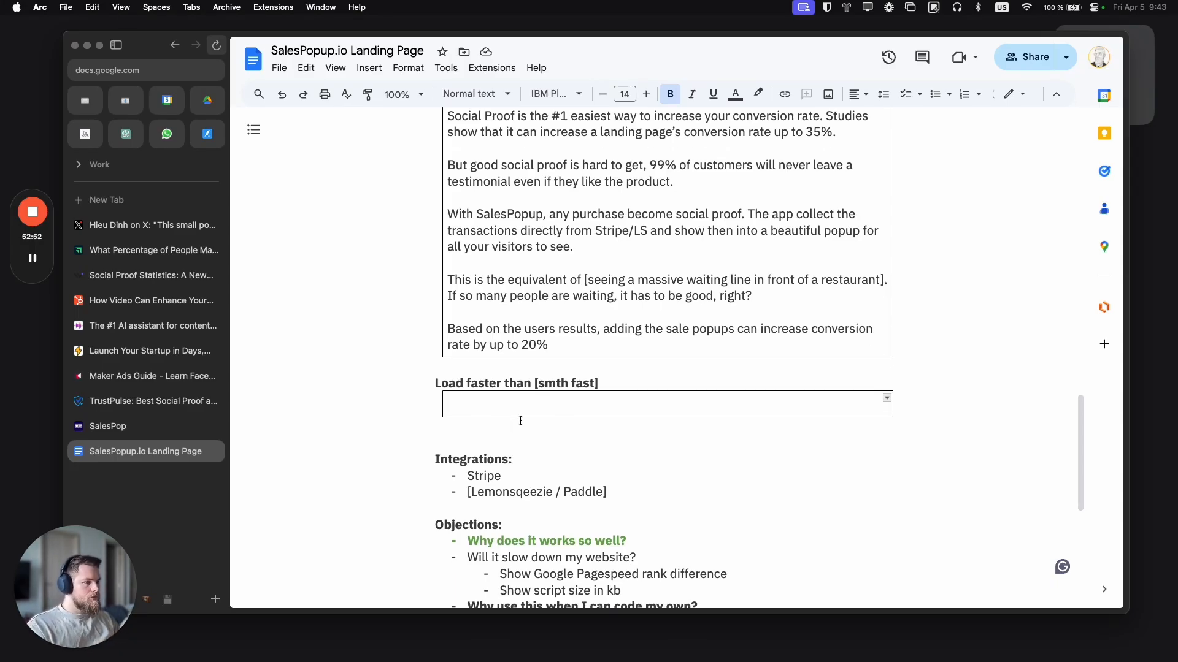
{"action": "left_click_drag", "start_coordinate": [623, 528], "coordinate": [499, 510]}
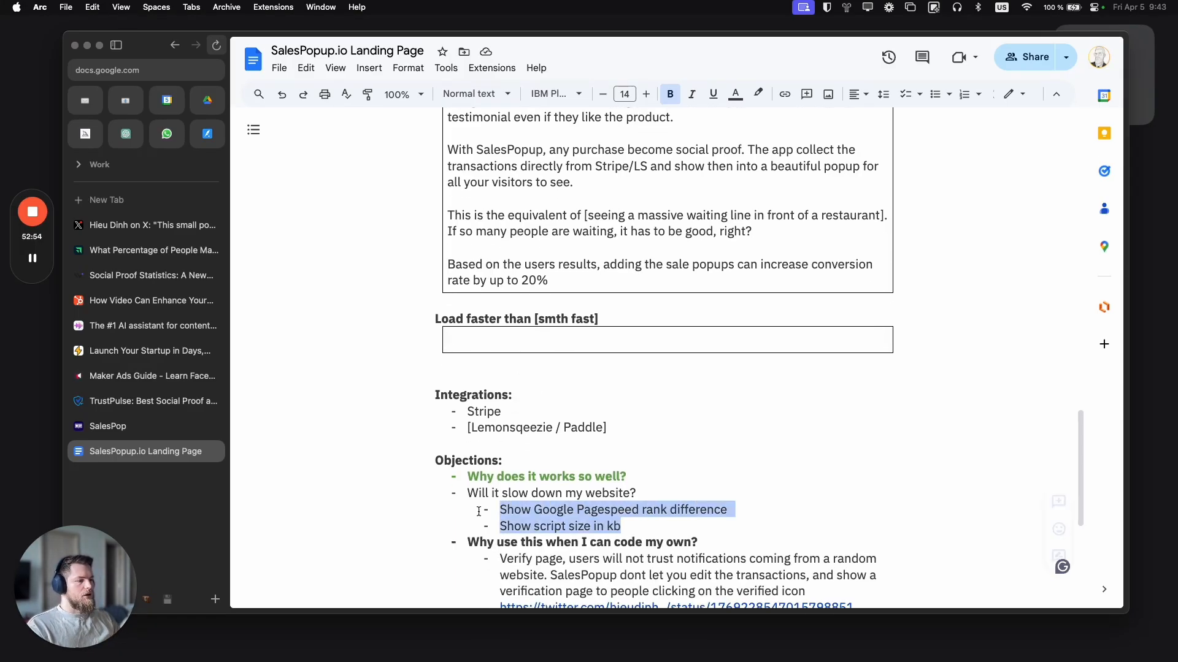
{"action": "key", "text": "super+x"}
{"action": "left_click", "coordinate": [521, 342]}
{"action": "key", "text": "super+v"}
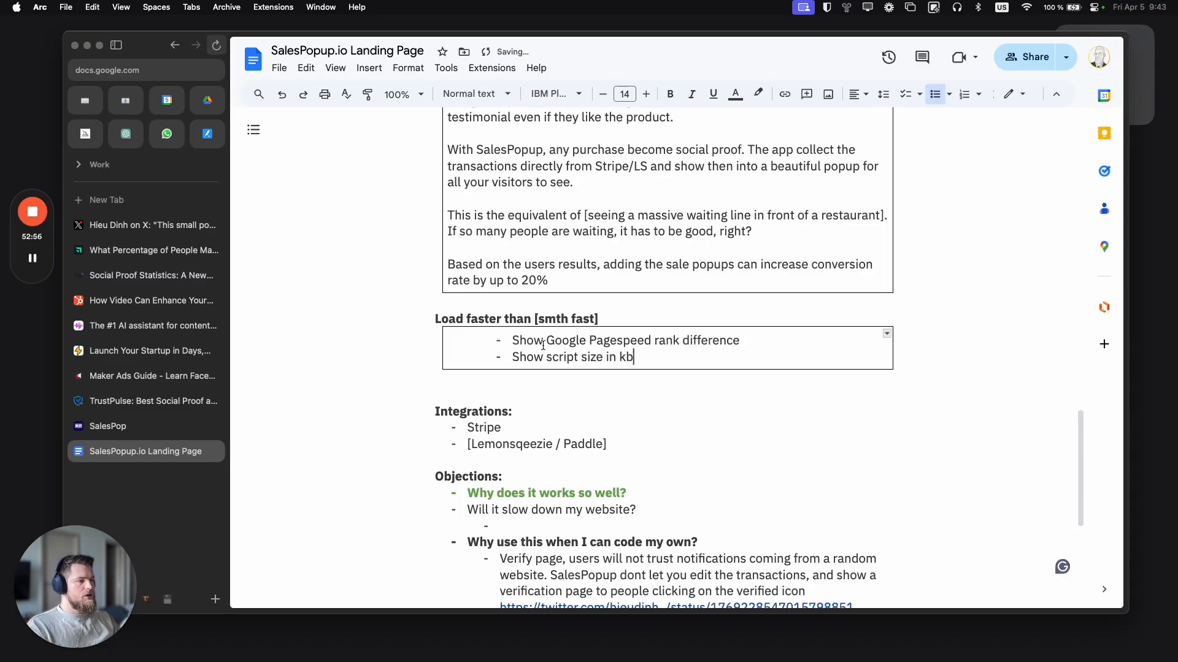
Step: Outdent the script size and Google Pagespeed bullets by one level in the "Load faster than [smth fast]" box
{"action": "left_click_drag", "start_coordinate": [631, 358], "coordinate": [494, 359]}
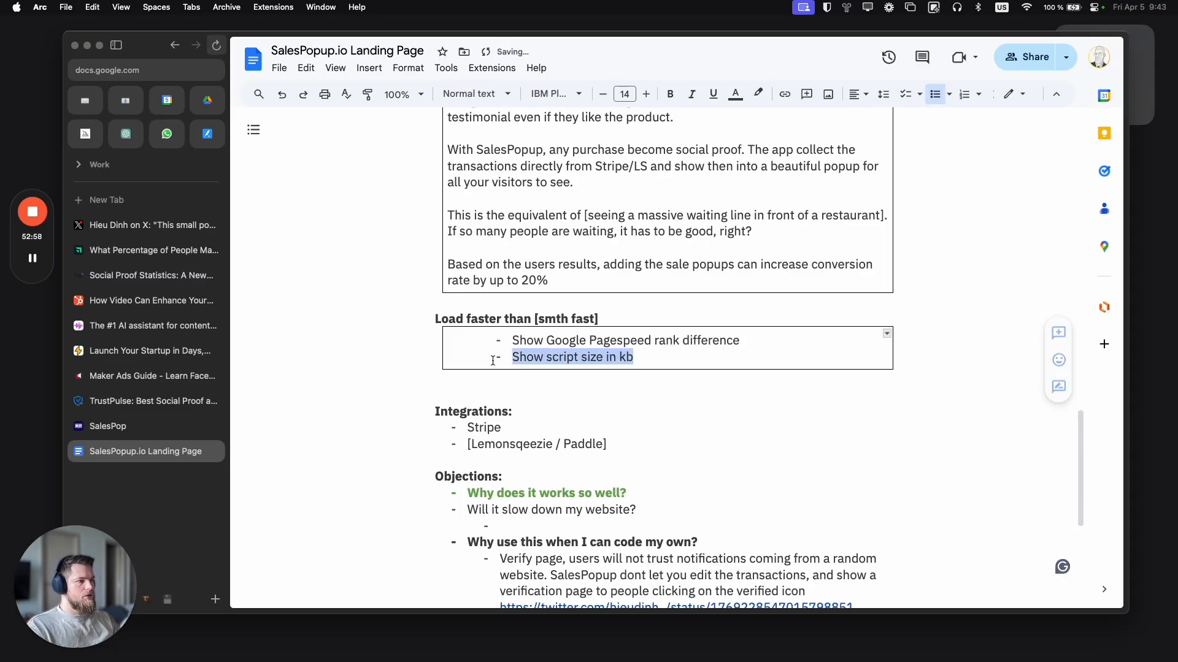
{"action": "key", "text": "shift+Tab"}
{"action": "left_click", "coordinate": [733, 341]}
{"action": "left_click_drag", "start_coordinate": [733, 341], "coordinate": [510, 341]}
{"action": "key", "text": "shift+Tab"}
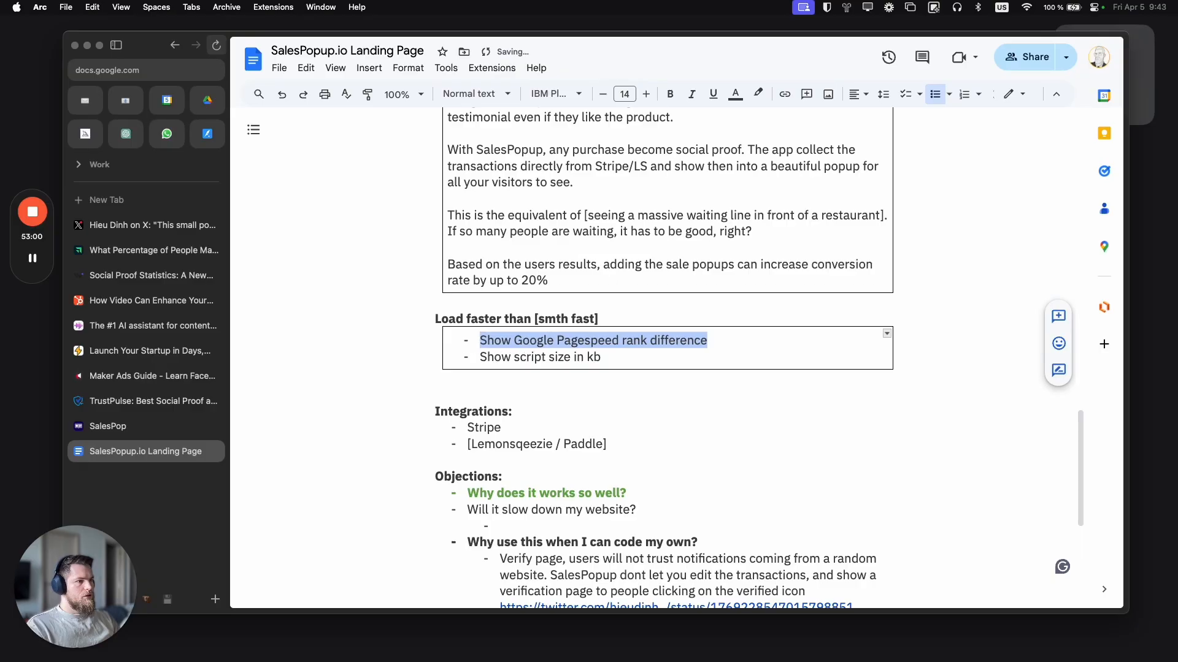
Step: Examine how the Maker Ads Guide landing page words and answers objections in its "But I heard..." section
{"action": "left_click", "coordinate": [174, 366]}
{"action": "scroll", "coordinate": [552, 365], "scroll_direction": "down", "scroll_amount": 15}
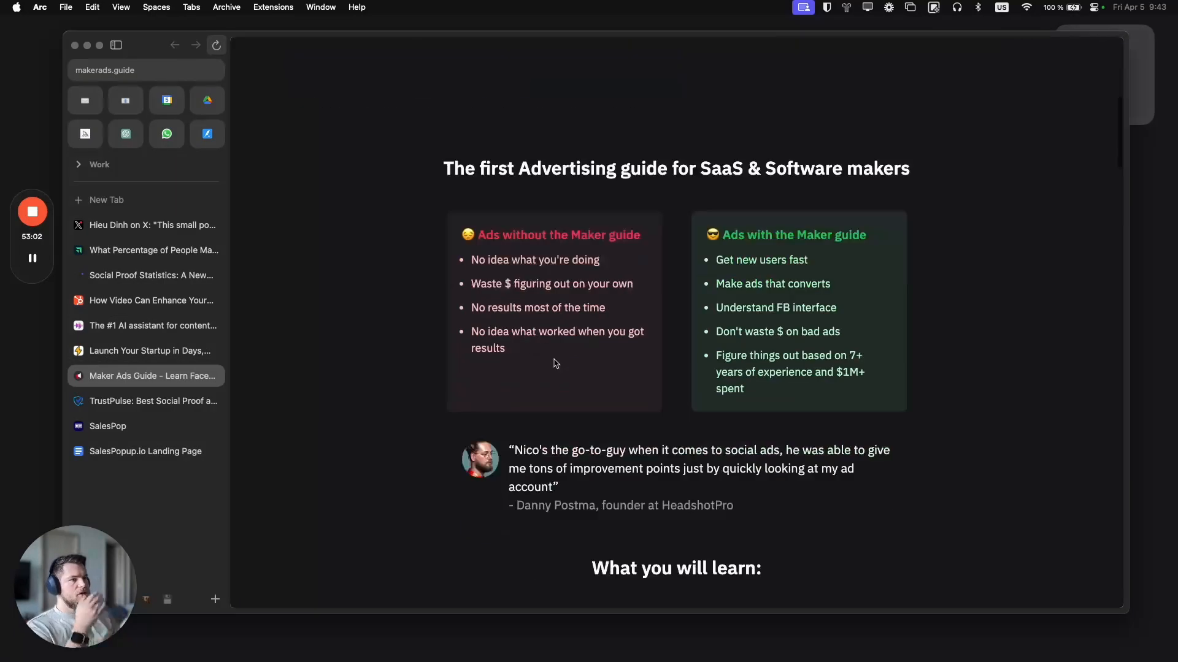
{"action": "scroll", "coordinate": [490, 348], "scroll_direction": "down", "scroll_amount": 12}
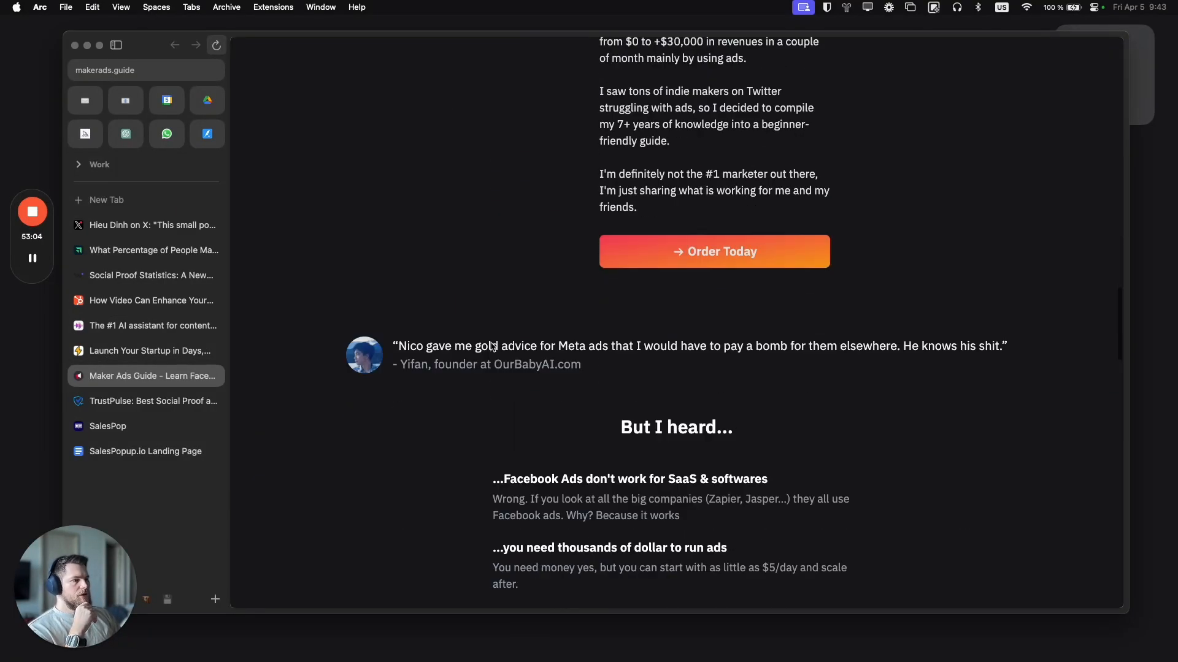
{"action": "triple_click", "coordinate": [681, 248]}
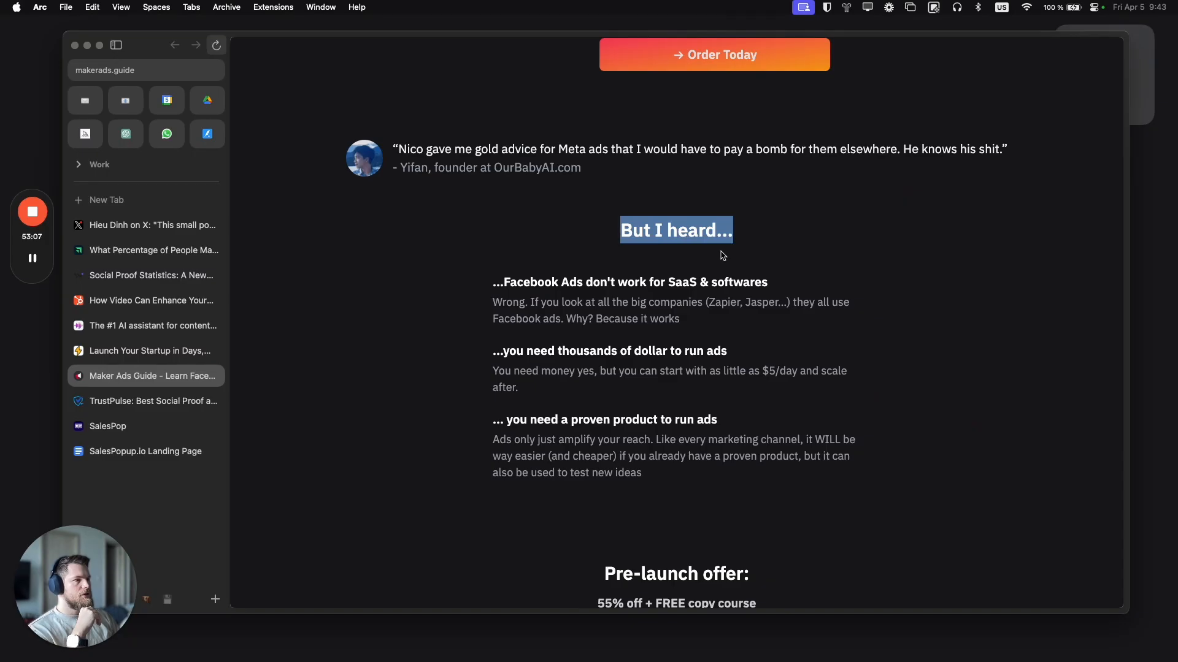
{"action": "left_click_drag", "start_coordinate": [582, 279], "coordinate": [681, 320]}
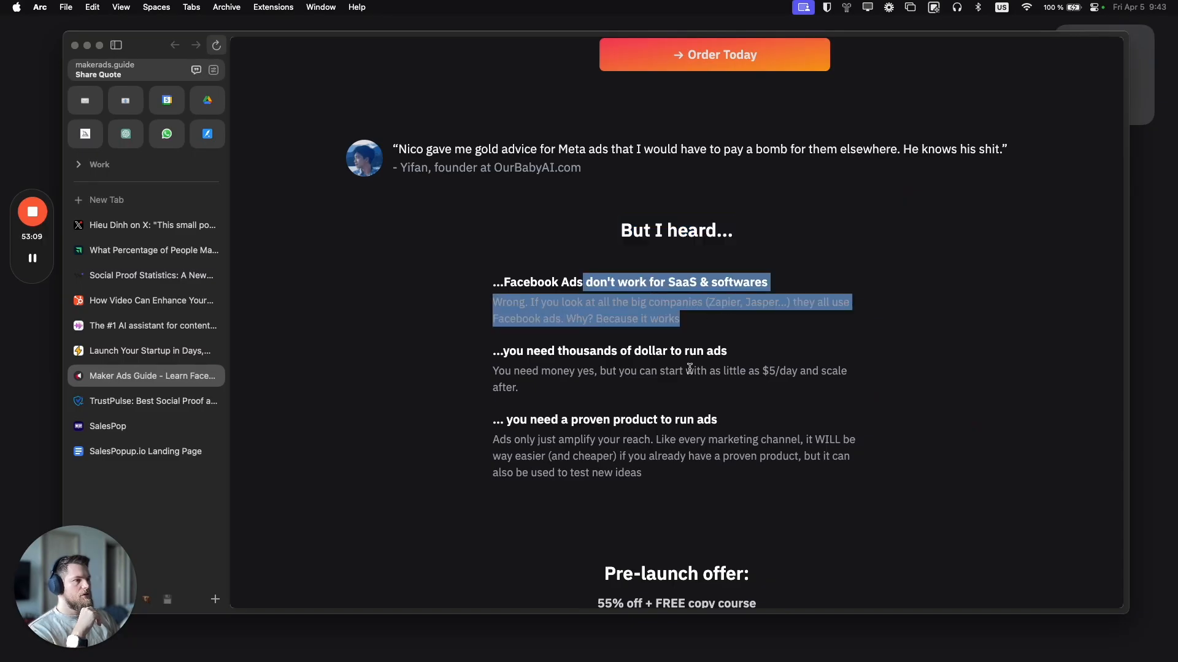
{"action": "left_click", "coordinate": [690, 370]}
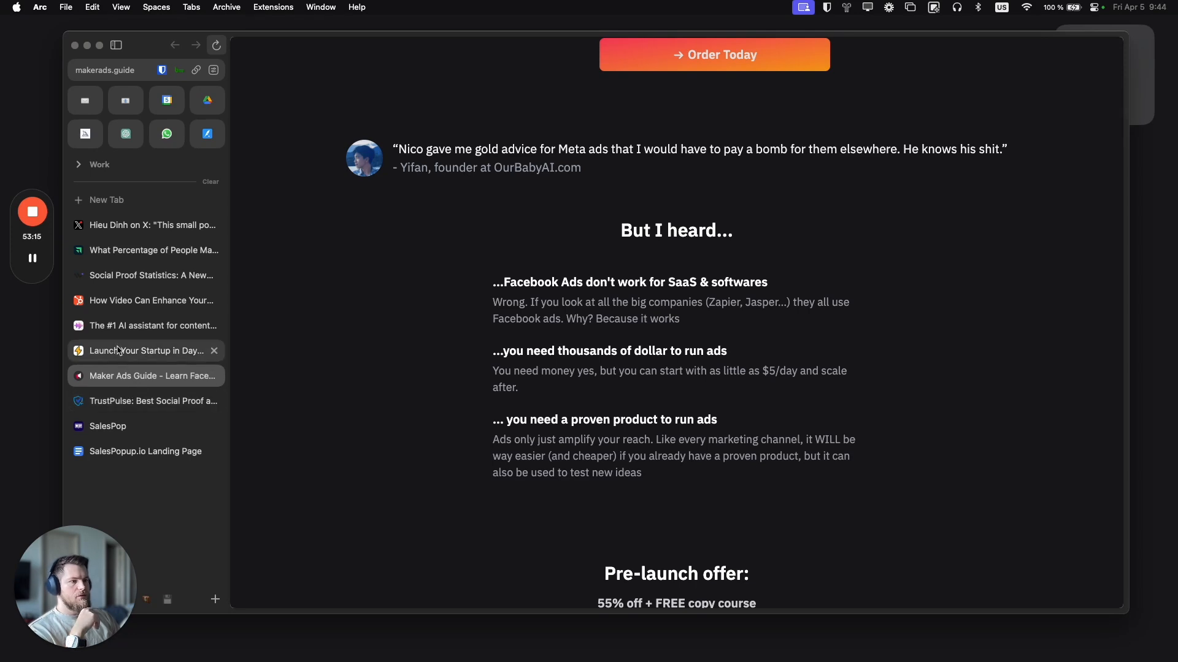
Step: Return to the SalesPopup.io Landing Page document and delete the empty sub-bullet under "Will it slow down my website?"
{"action": "left_click", "coordinate": [116, 454]}
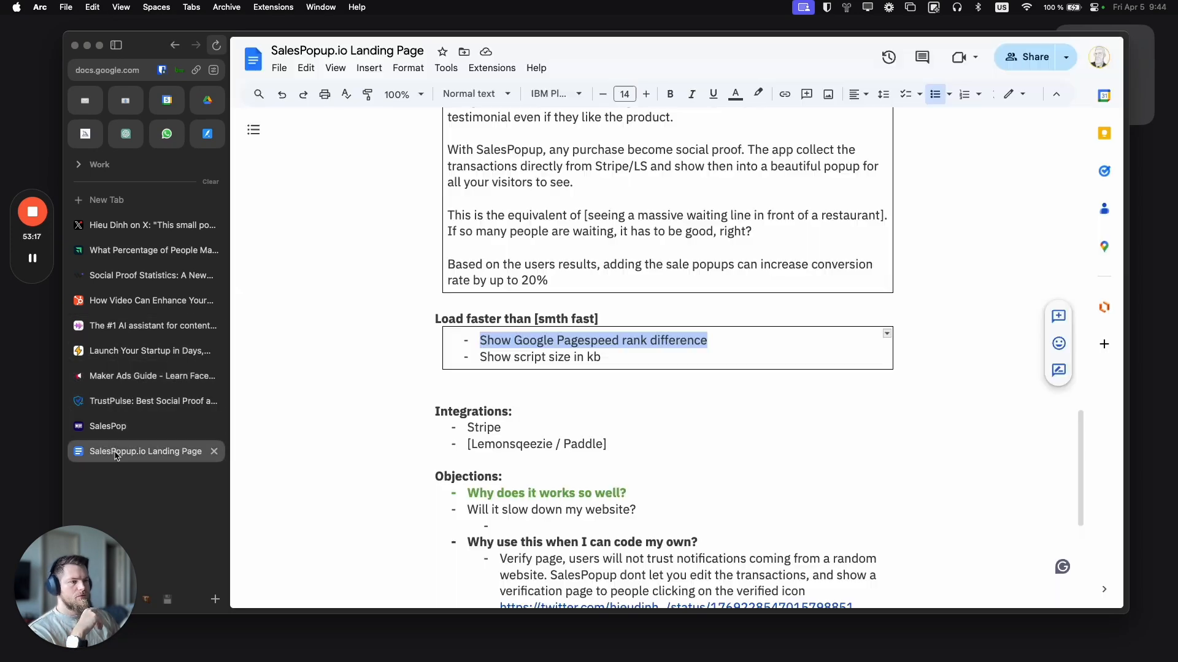
{"action": "scroll", "coordinate": [550, 422], "scroll_direction": "down", "scroll_amount": 2}
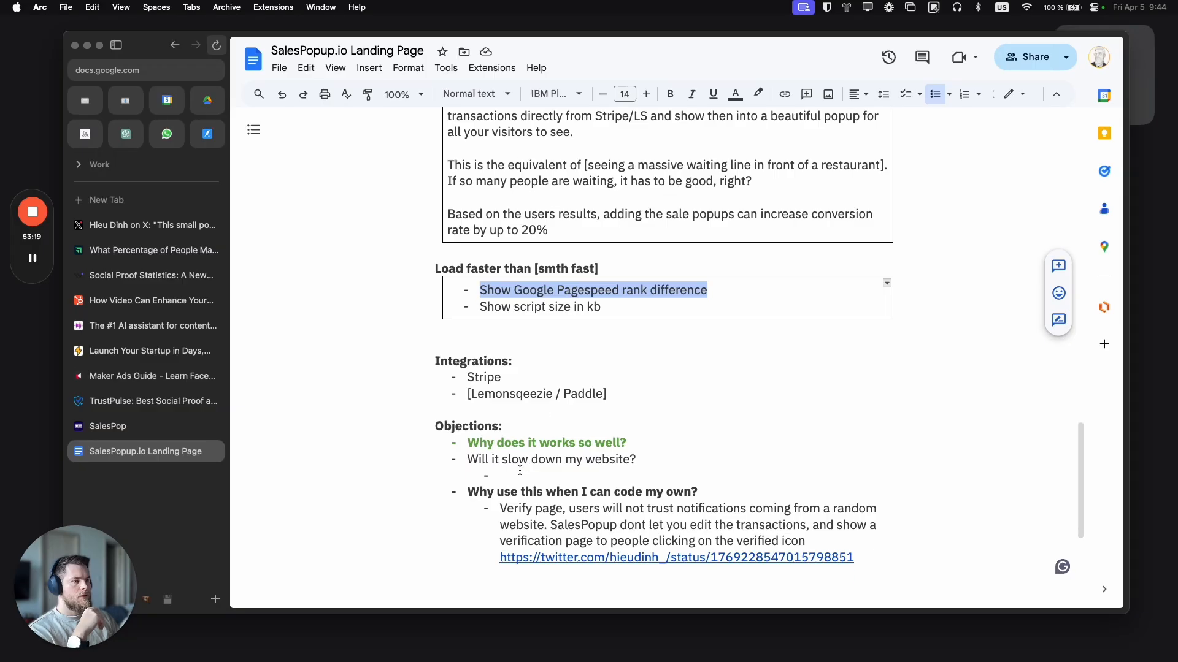
{"action": "left_click_drag", "start_coordinate": [517, 475], "coordinate": [478, 460]}
{"action": "left_click", "coordinate": [539, 478]}
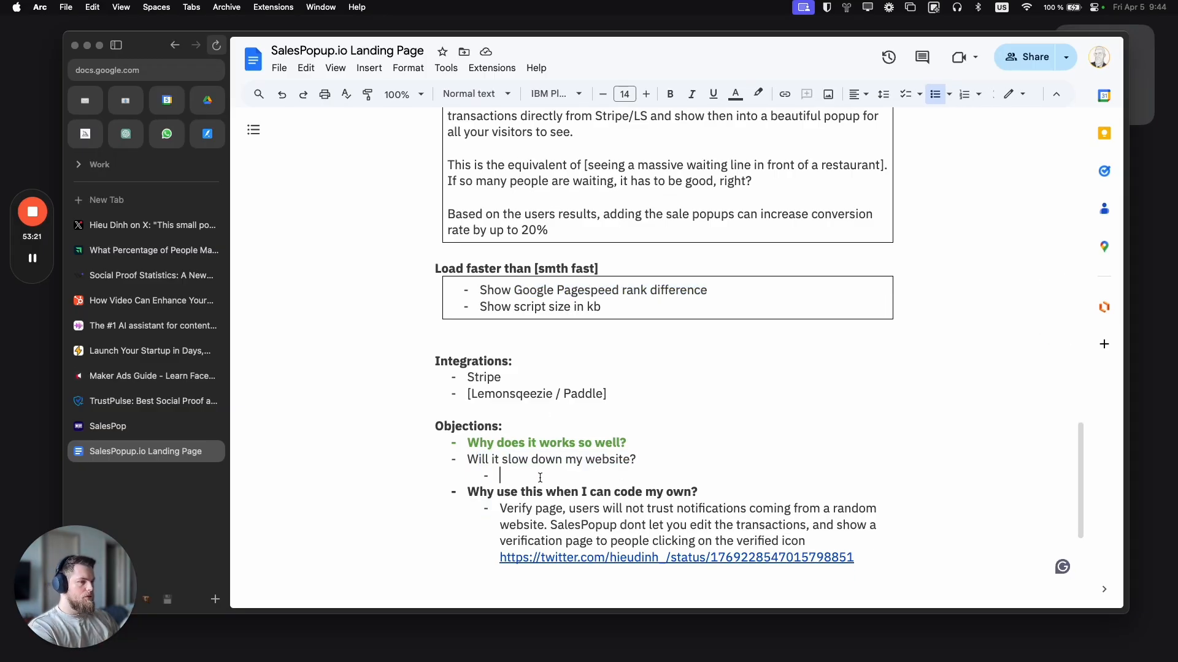
{"action": "key", "text": "BackSpace"}
{"action": "key", "text": "BackSpace"}
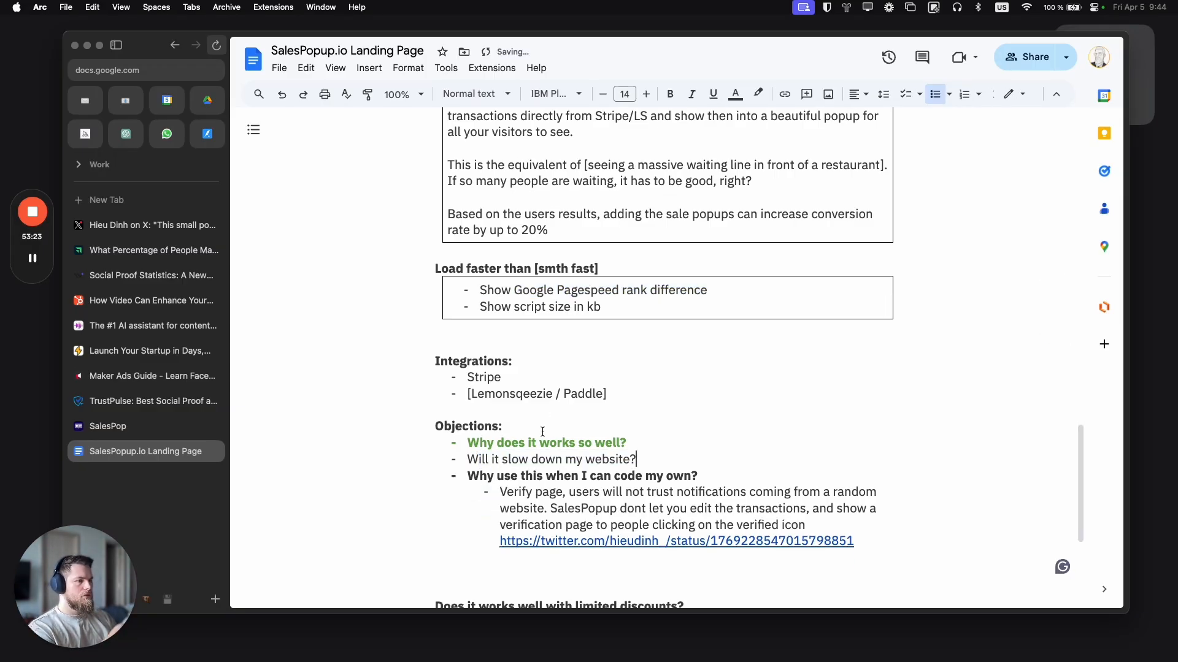
Step: Compare the "Load faster than [smth fast]" section with the "But I heard..." objections layout on the Maker Ads Guide page
{"action": "scroll", "coordinate": [662, 419], "scroll_direction": "down", "scroll_amount": 1}
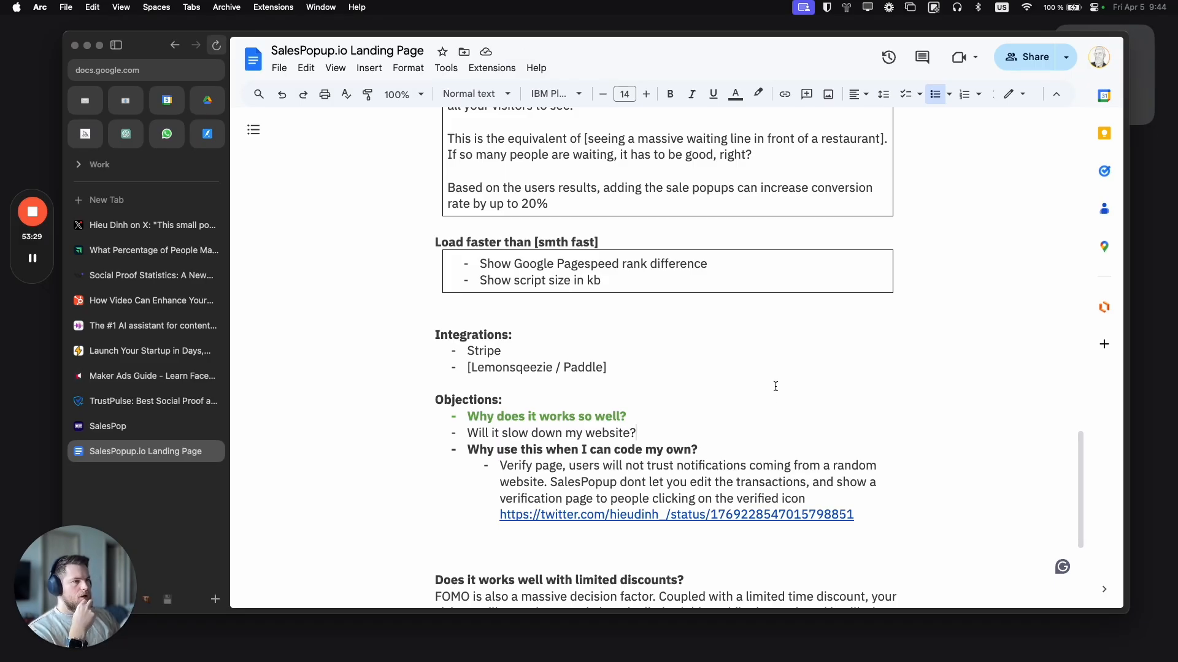
{"action": "left_click_drag", "start_coordinate": [436, 241], "coordinate": [598, 243]}
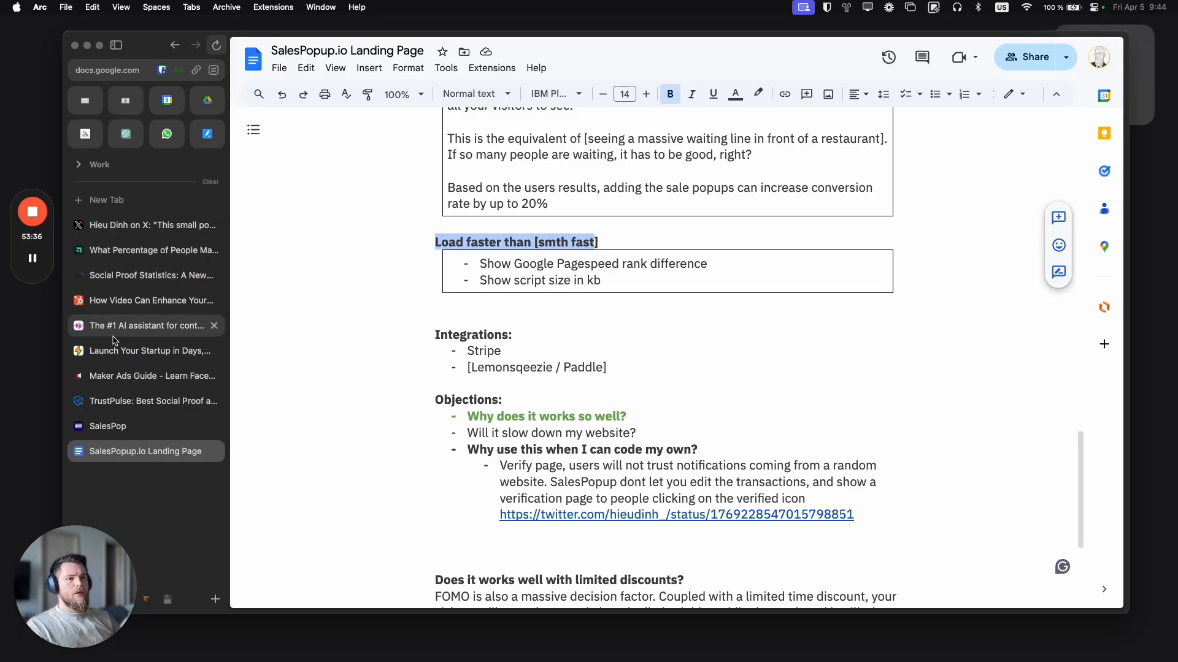
{"action": "left_click", "coordinate": [160, 373]}
{"action": "left_click_drag", "start_coordinate": [618, 237], "coordinate": [701, 439]}
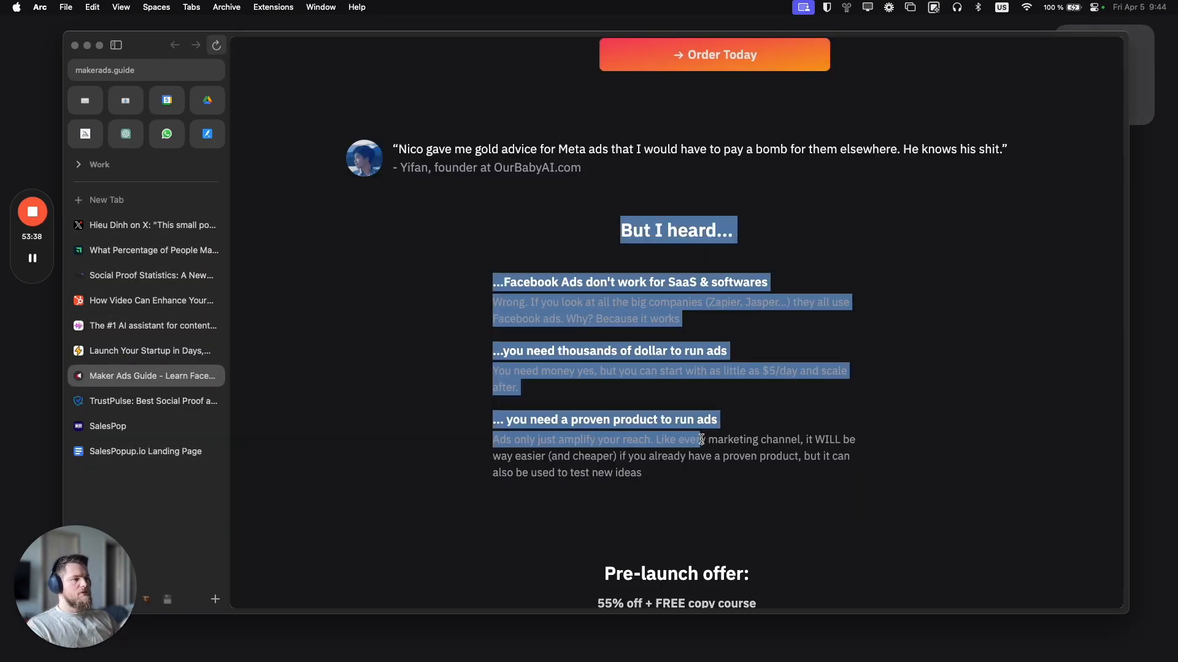
{"action": "left_click", "coordinate": [554, 271]}
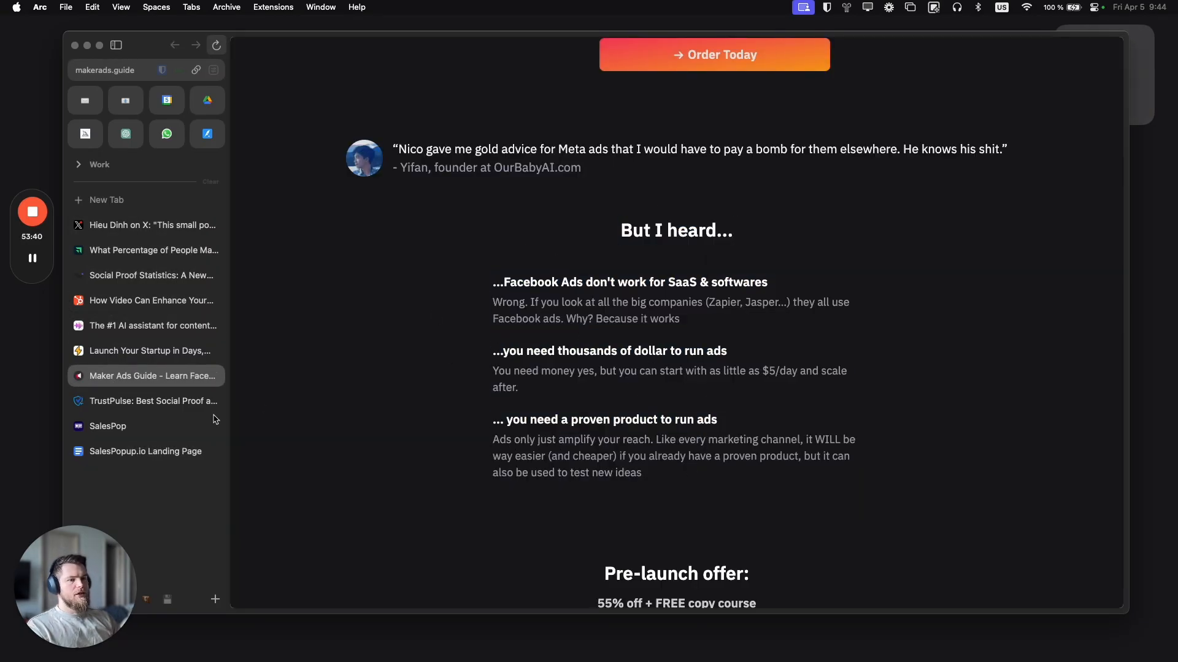
{"action": "left_click", "coordinate": [126, 455]}
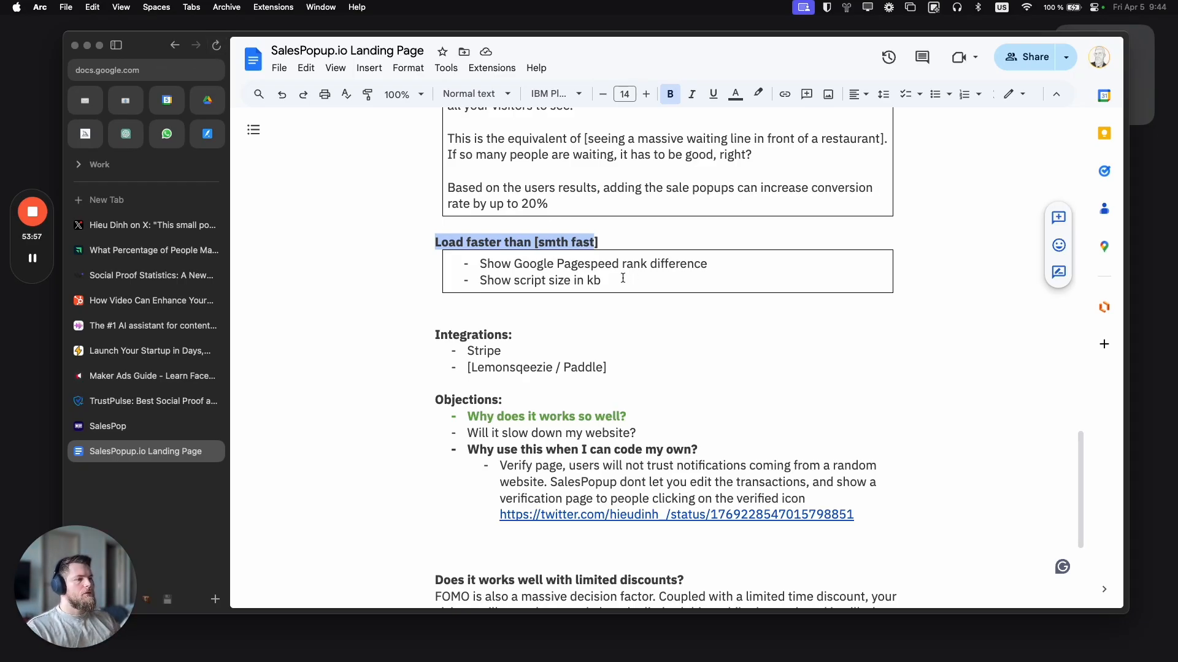
Step: Copy the "Will it slow down my website?" and "Why use this when I can code my own?" bullets with their sub-text, and remove them from Objections
{"action": "scroll", "coordinate": [557, 417], "scroll_direction": "down", "scroll_amount": 2}
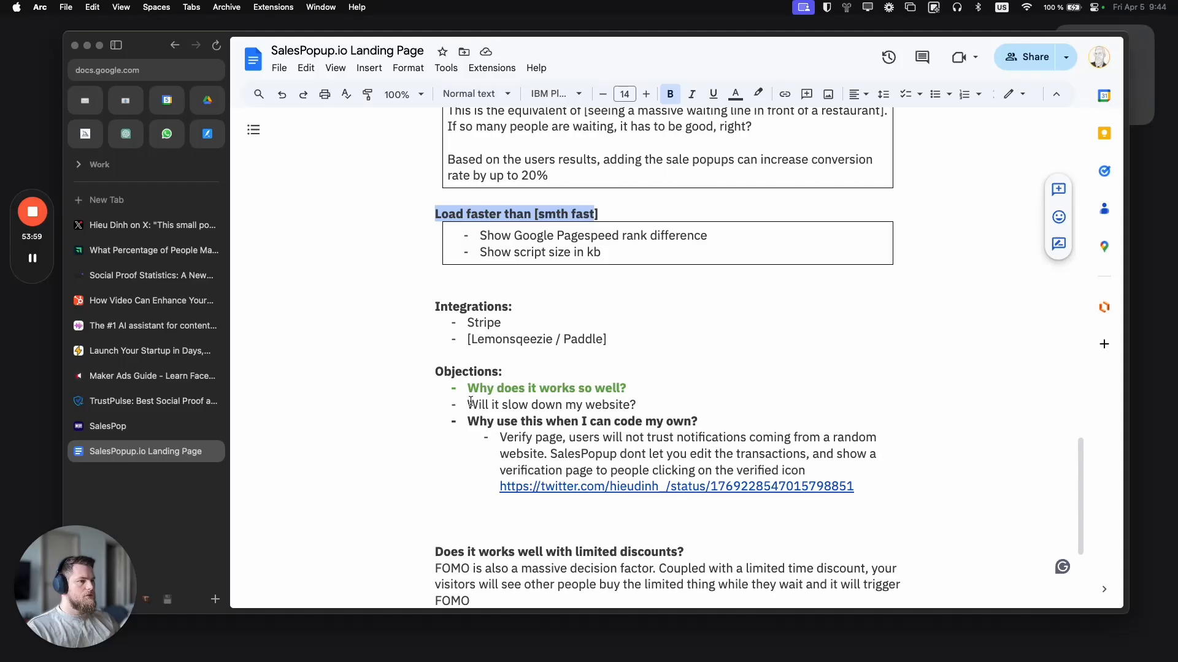
{"action": "left_click_drag", "start_coordinate": [466, 404], "coordinate": [868, 494]}
{"action": "key", "text": "super+c"}
{"action": "key", "text": "BackSpace"}
Step: Insert a 1 x 1 table on the empty lines between Objections and "Does it works well with limited discounts?"
{"action": "scroll", "coordinate": [736, 429], "scroll_direction": "down", "scroll_amount": 4}
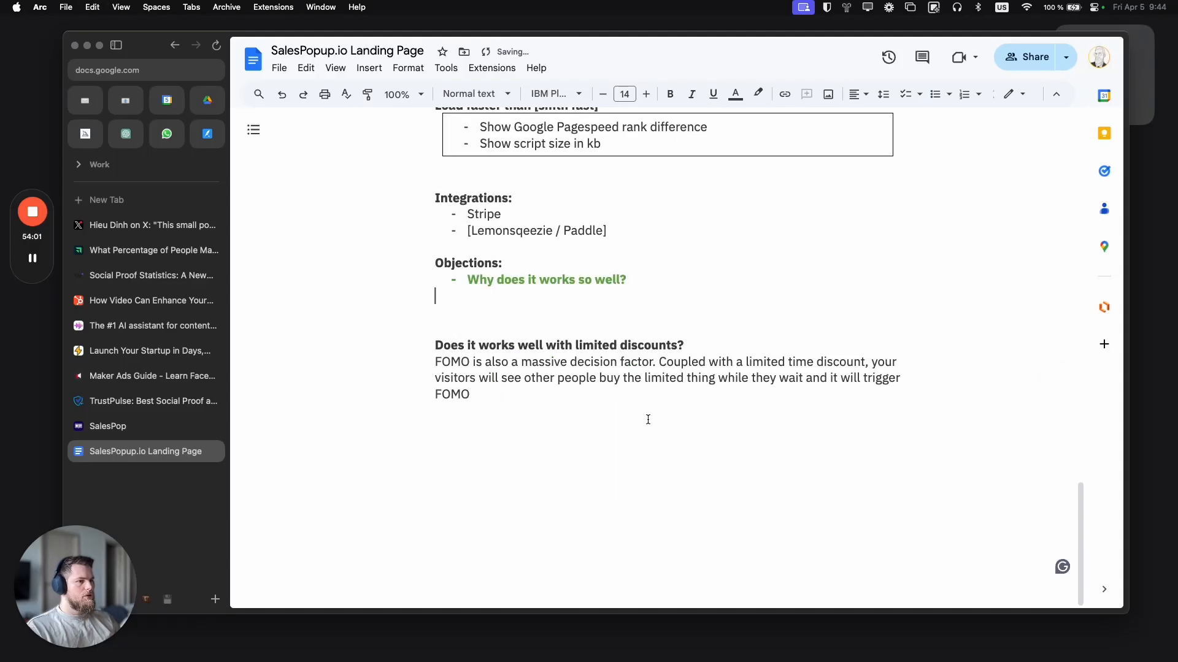
{"action": "left_click", "coordinate": [631, 412]}
{"action": "left_click", "coordinate": [512, 314]}
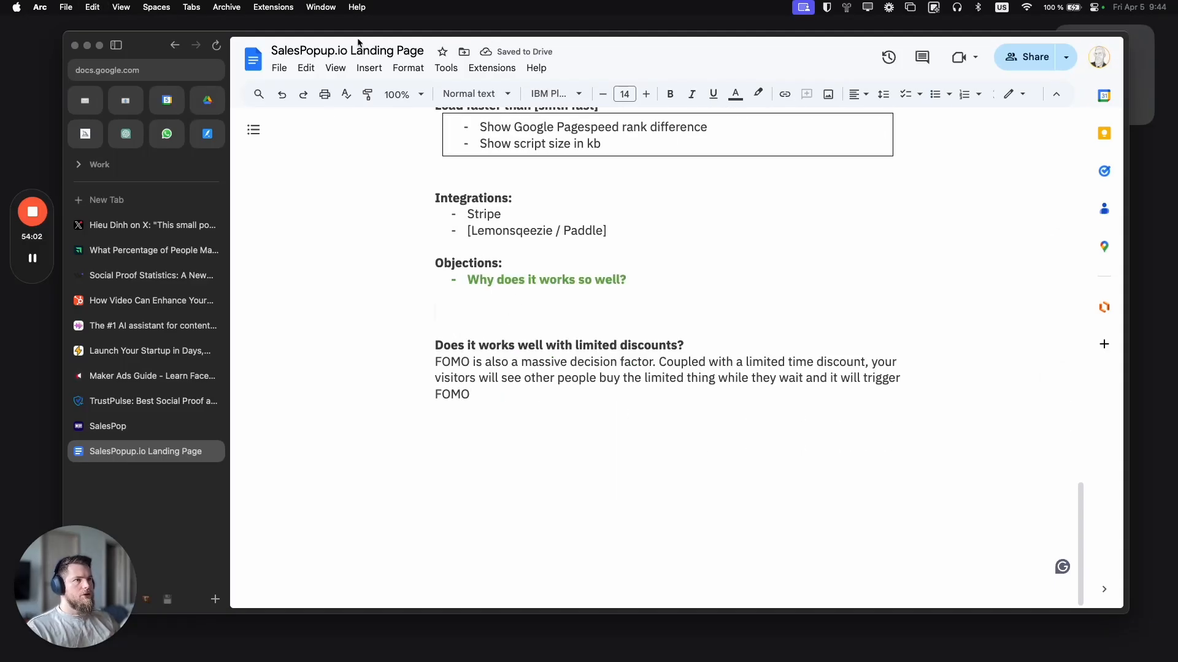
{"action": "left_click", "coordinate": [369, 68]}
{"action": "mouse_move", "coordinate": [440, 113]}
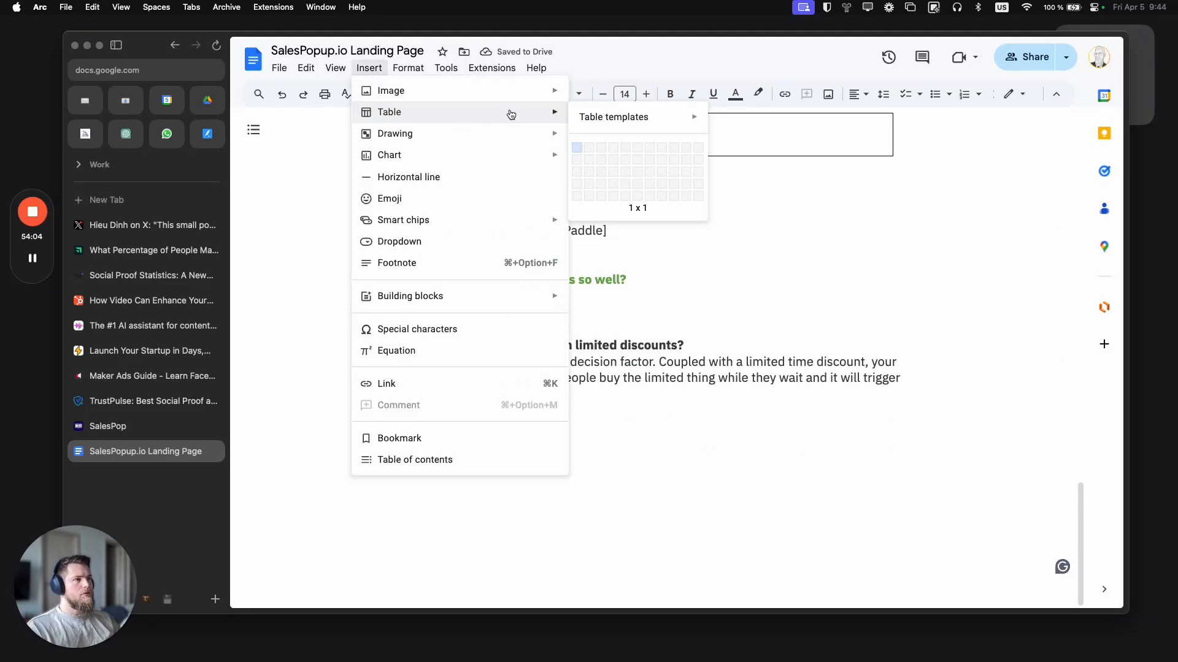
{"action": "left_click", "coordinate": [580, 158]}
Step: Enter "FAQ" in the new table and paste the copied objection bullets beneath it
{"action": "type", "text": "FA"}
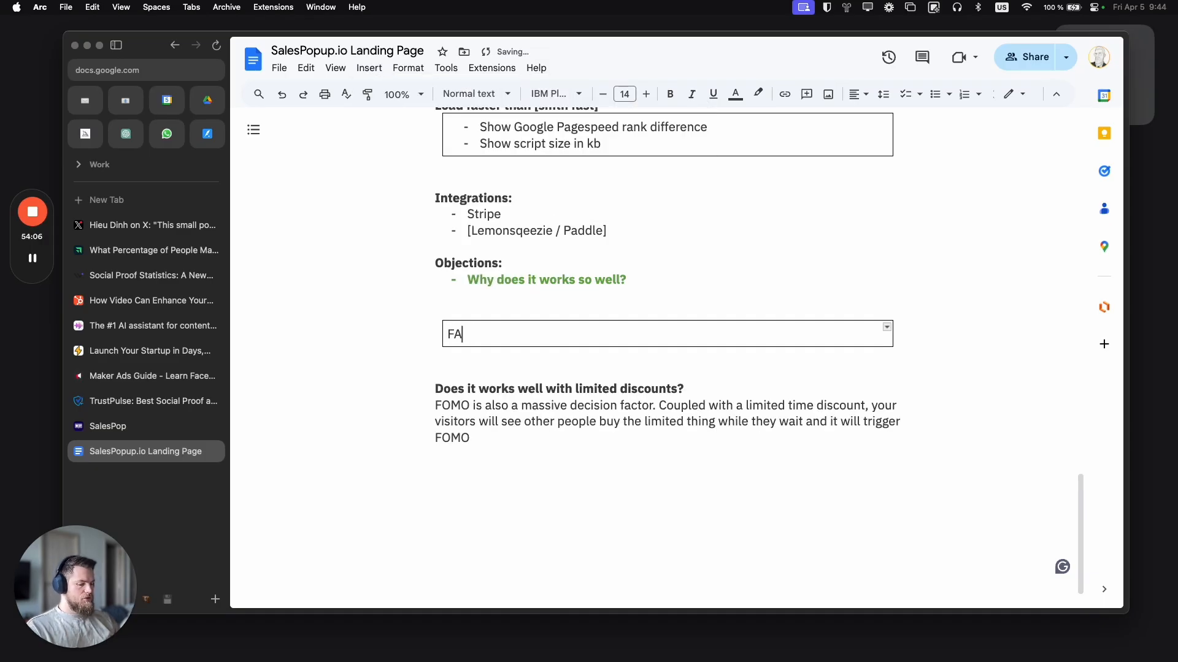
{"action": "type", "text": "Q"}
{"action": "key", "text": "Return"}
{"action": "key", "text": "super+v"}
{"action": "left_click", "coordinate": [480, 367]}
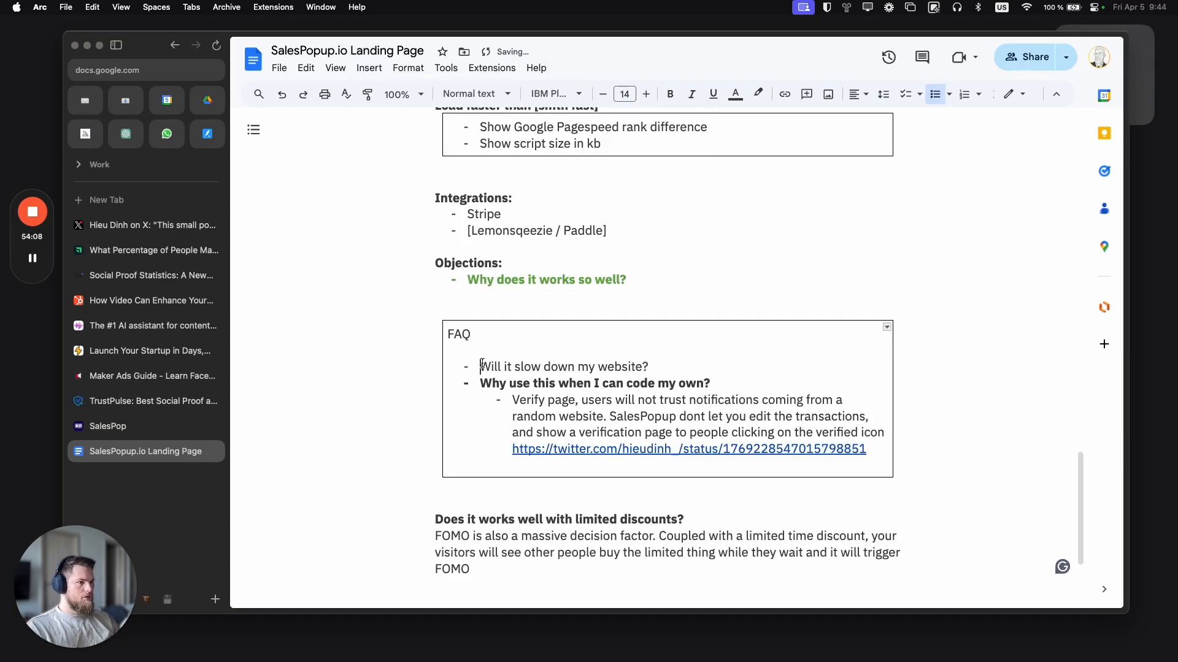
Step: Move "Does it works well with limited discounts?" and its FOMO text to the end of the FAQ list, indenting the answer as a sub-bullet
{"action": "triple_click", "coordinate": [474, 519]}
{"action": "left_click_drag", "start_coordinate": [473, 571], "coordinate": [426, 503]}
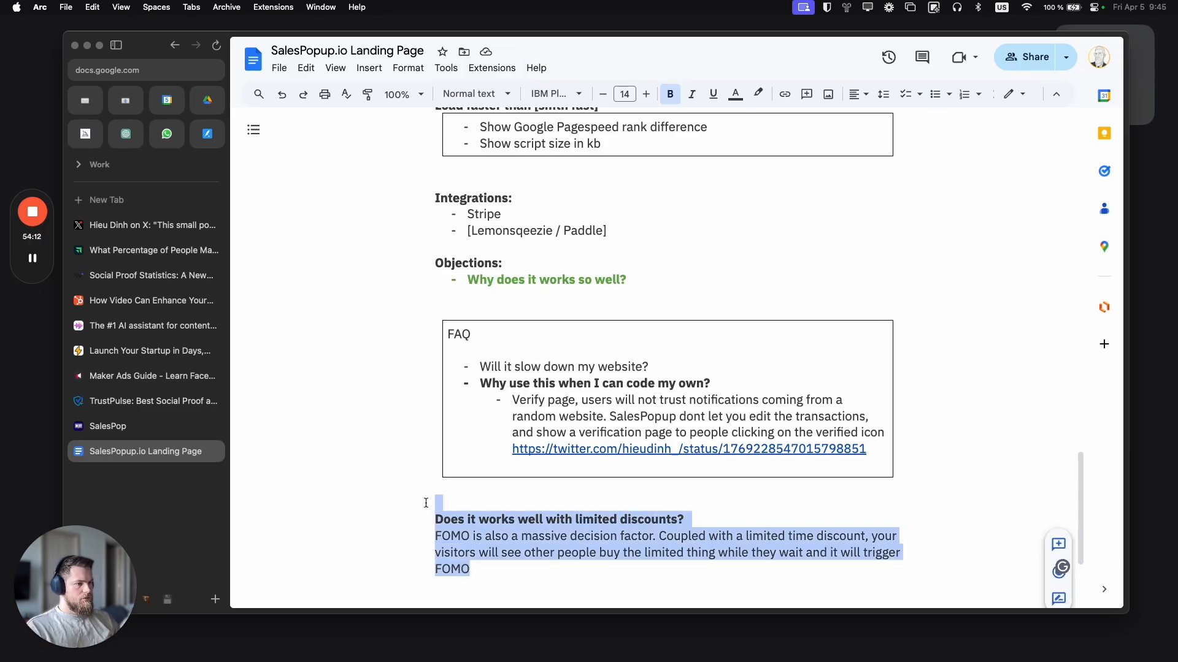
{"action": "key", "text": "super+x"}
{"action": "left_click", "coordinate": [866, 455]}
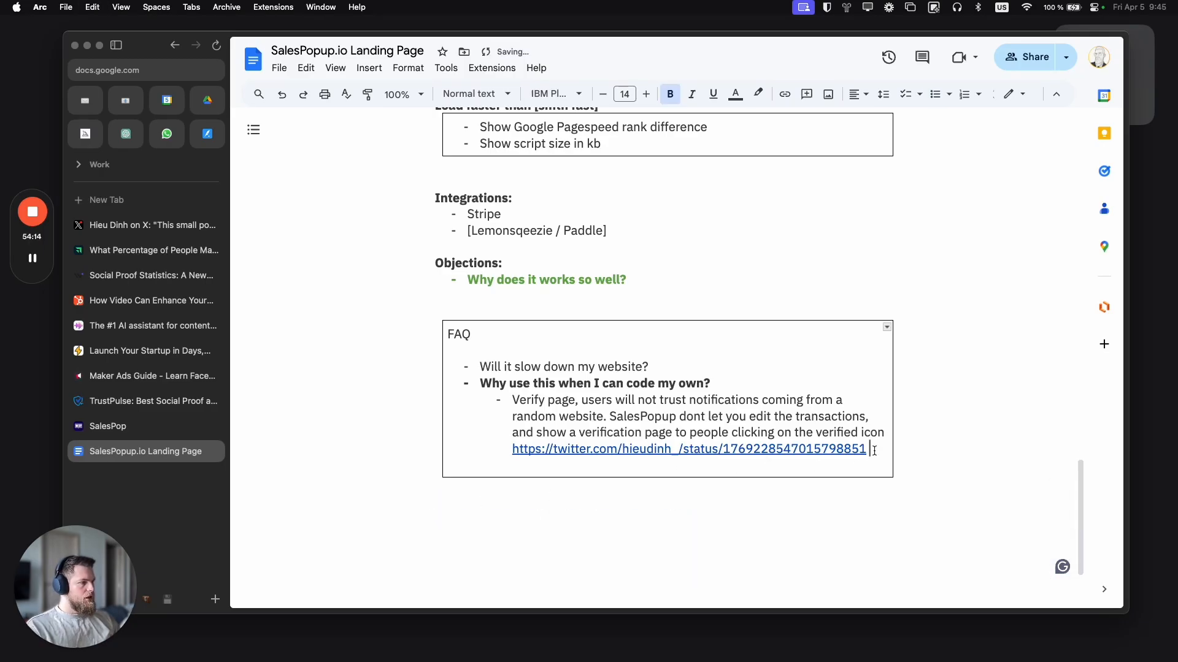
{"action": "key", "text": "Return"}
{"action": "key", "text": "super+v"}
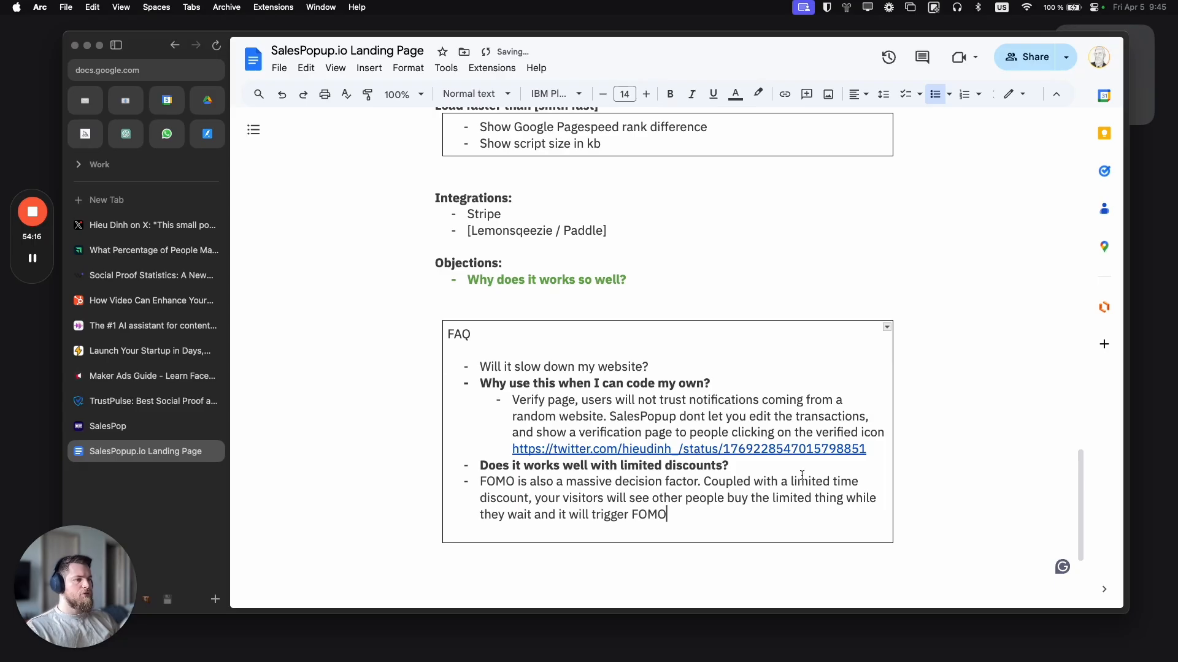
{"action": "left_click", "coordinate": [470, 482]}
{"action": "key", "text": "Tab"}
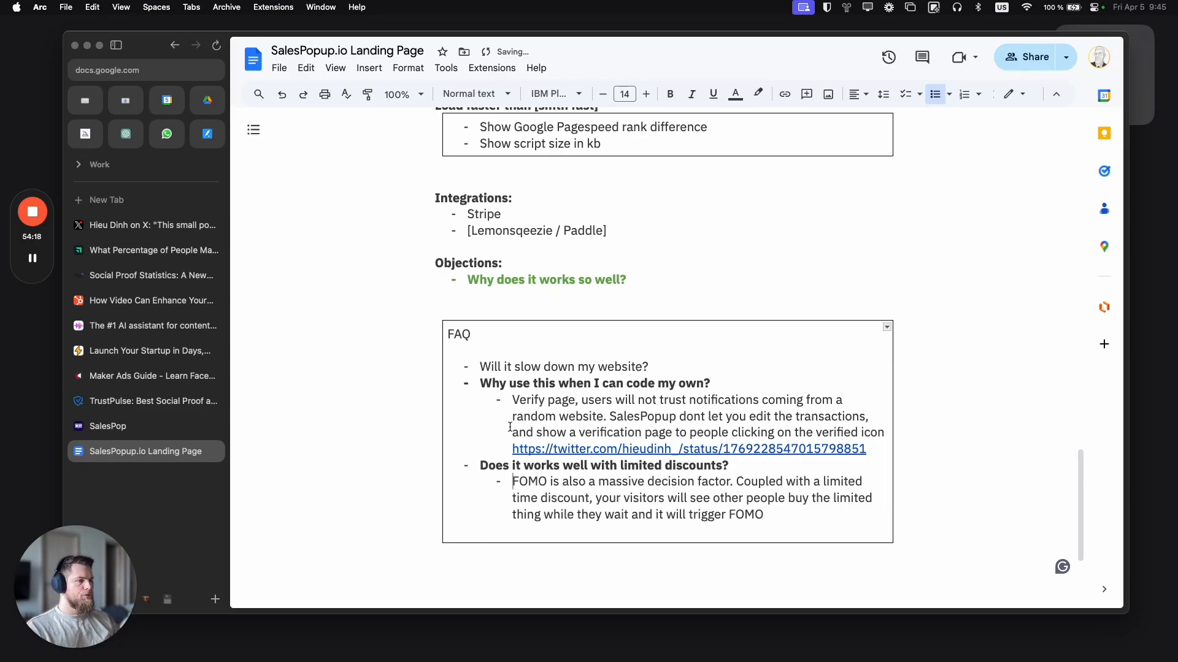
Step: Move the "FAQ" text out of the table to the line directly above it and make it bold
{"action": "scroll", "coordinate": [572, 381], "scroll_direction": "up", "scroll_amount": 3}
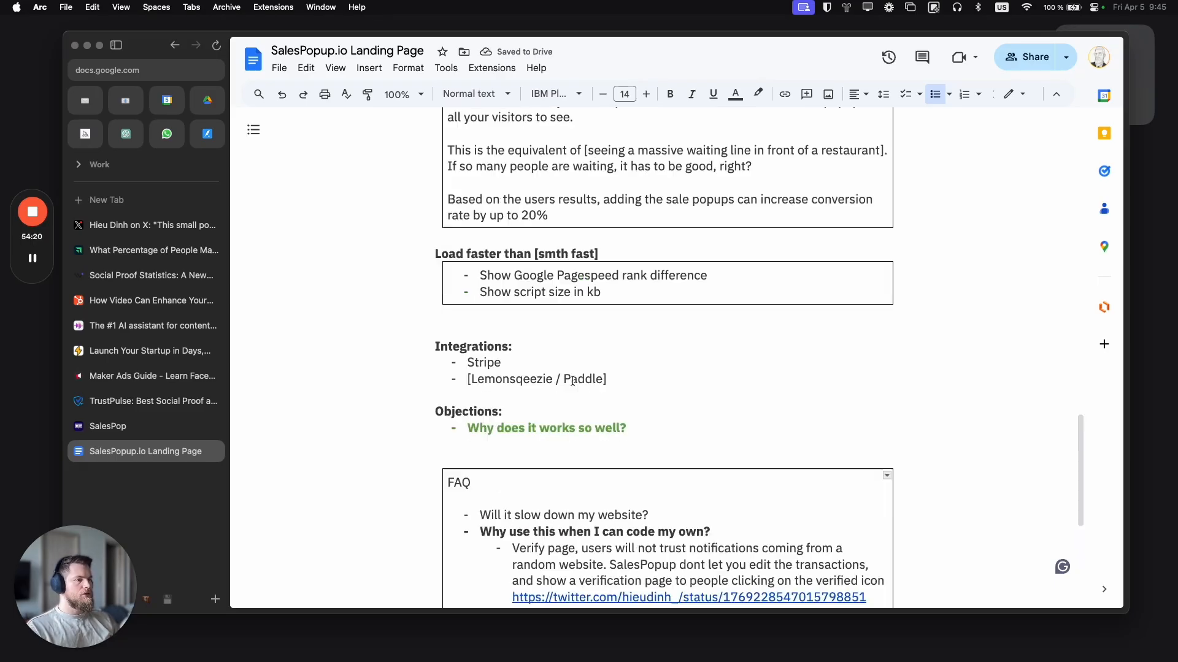
{"action": "left_click_drag", "start_coordinate": [480, 461], "coordinate": [455, 466]}
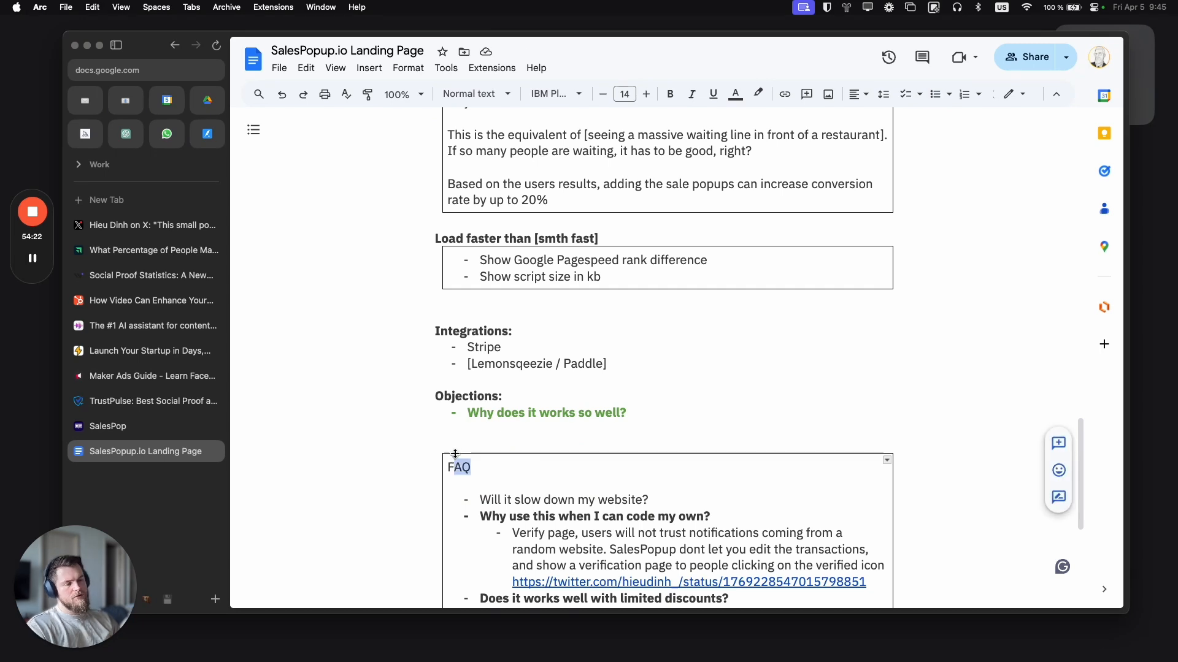
{"action": "key", "text": "Right"}
{"action": "key", "text": "shift+Home"}
{"action": "key", "text": "super+x"}
{"action": "key", "text": "Up"}
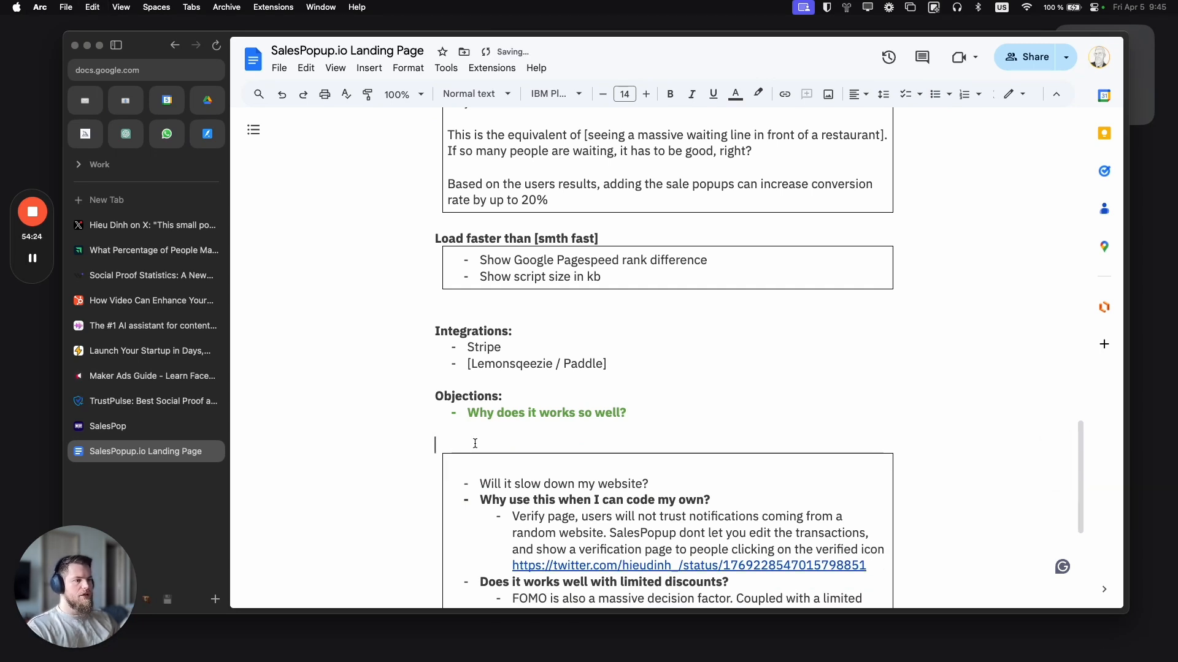
{"action": "key", "text": "super+v"}
{"action": "key", "text": "BackSpace"}
{"action": "key", "text": "shift+Home"}
{"action": "key", "text": "super+b"}
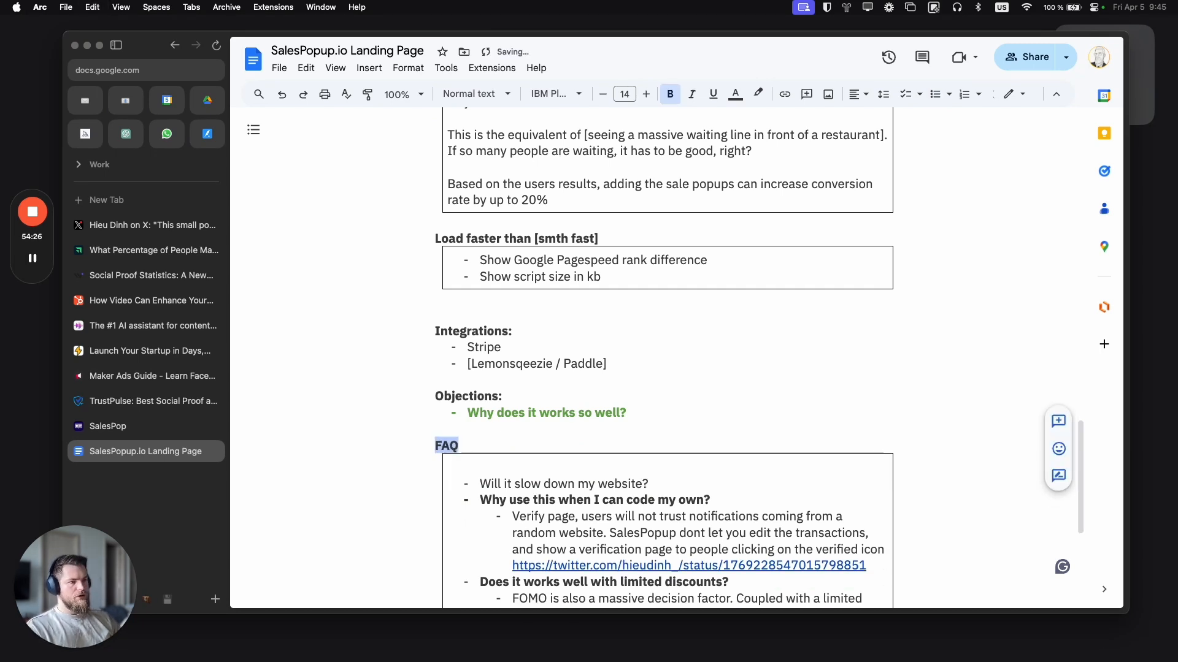
Step: Remove the empty line at the start of the FAQ box, keeping "Will it slow down my website?" as a bullet
{"action": "left_click", "coordinate": [471, 465]}
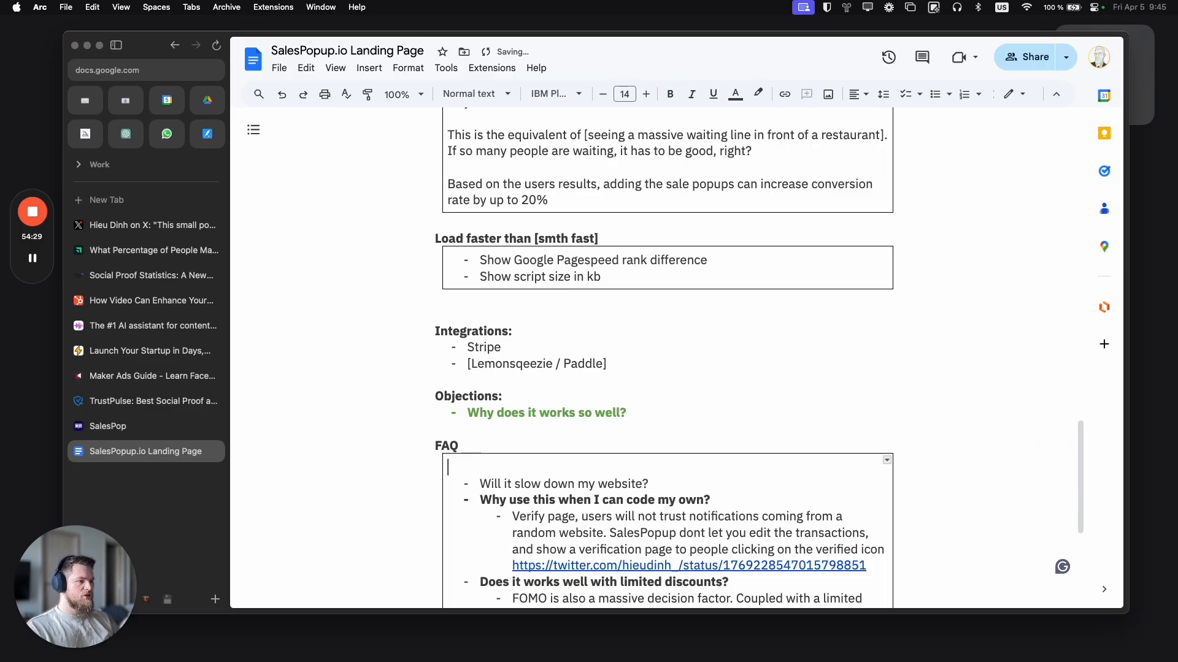
{"action": "key", "text": "Down"}
{"action": "key", "text": "BackSpace"}
{"action": "key", "text": "BackSpace"}
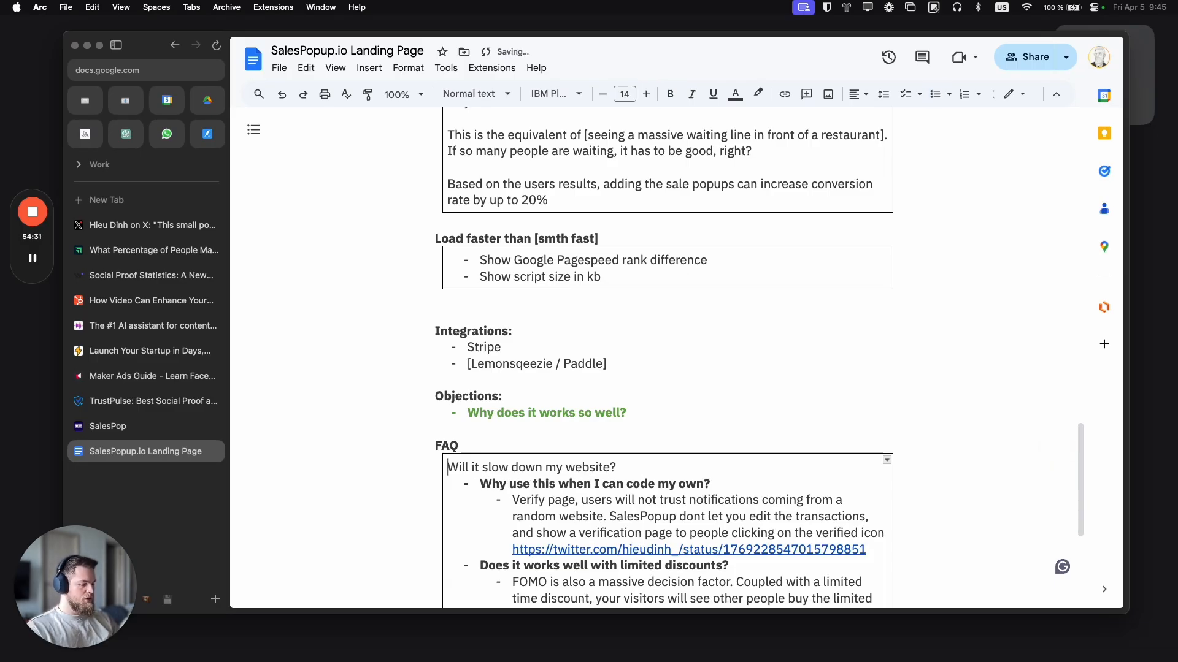
{"action": "key", "text": "super+z"}
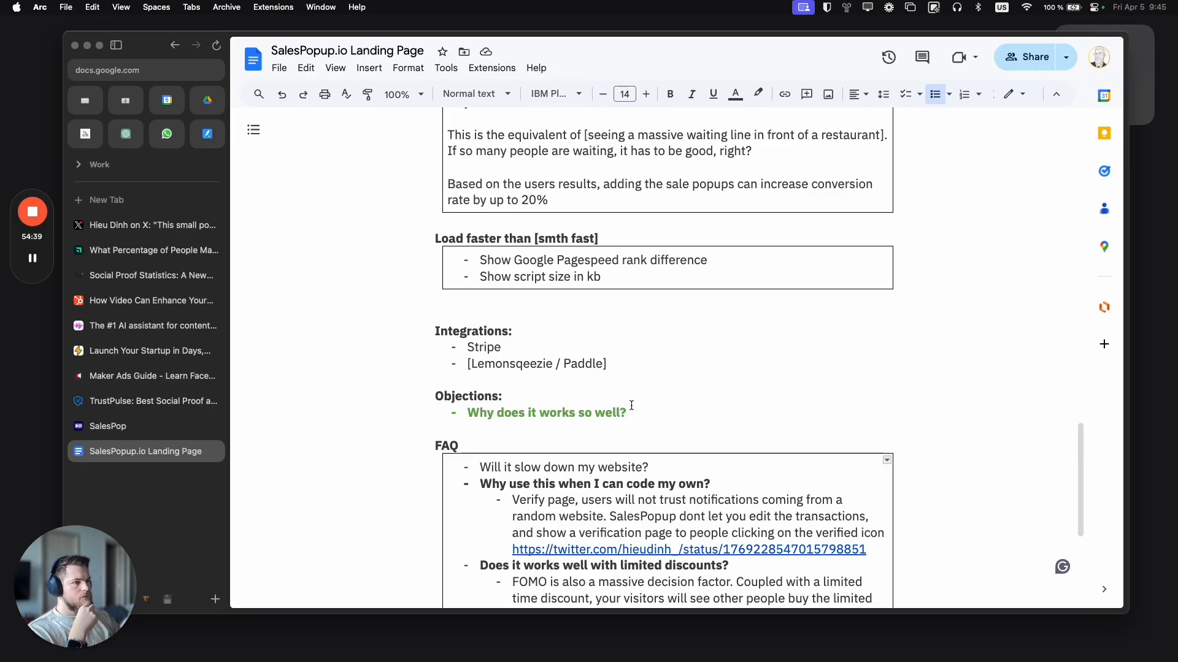
Step: Delete the green "Why does it works so well?" bullet and the "Objections:" heading between the Integrations list and the FAQ
{"action": "triple_click", "coordinate": [481, 413]}
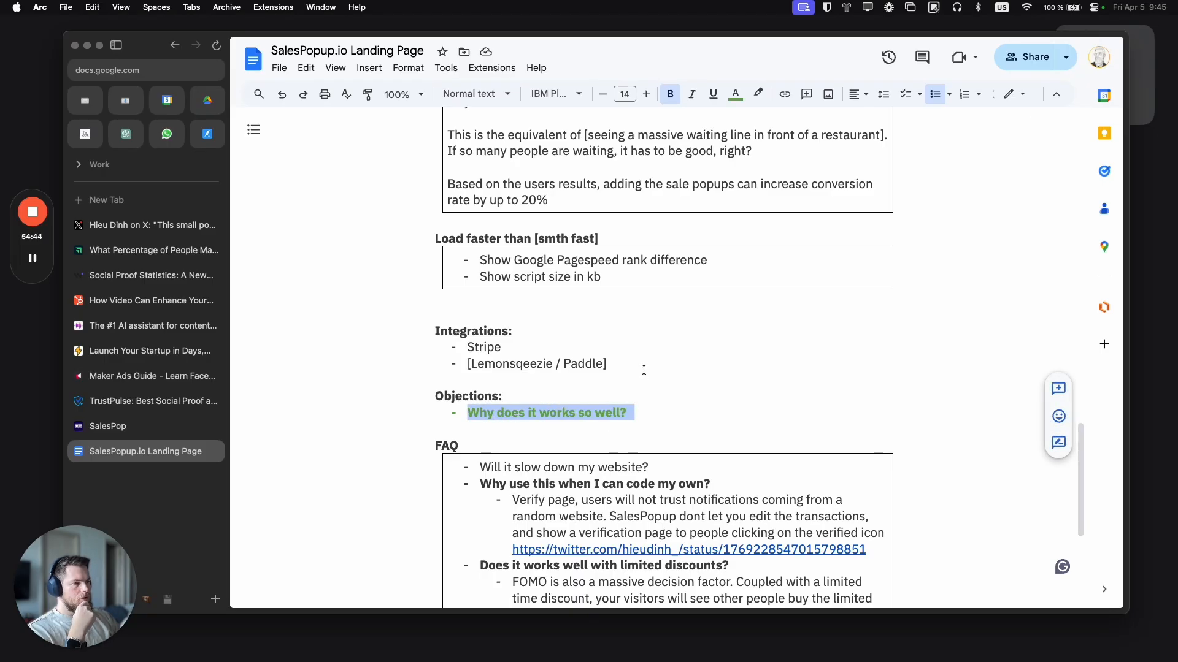
{"action": "key", "text": "BackSpace"}
{"action": "key", "text": "BackSpace"}
{"action": "key", "text": "BackSpace"}
{"action": "key", "text": "BackSpace"}
{"action": "key", "text": "BackSpace"}
{"action": "key", "text": "BackSpace"}
{"action": "key", "text": "BackSpace"}
{"action": "key", "text": "BackSpace"}
{"action": "key", "text": "BackSpace"}
{"action": "key", "text": "BackSpace"}
{"action": "key", "text": "BackSpace"}
{"action": "key", "text": "BackSpace"}
{"action": "key", "text": "BackSpace"}
{"action": "key", "text": "BackSpace"}
{"action": "key", "text": "BackSpace"}
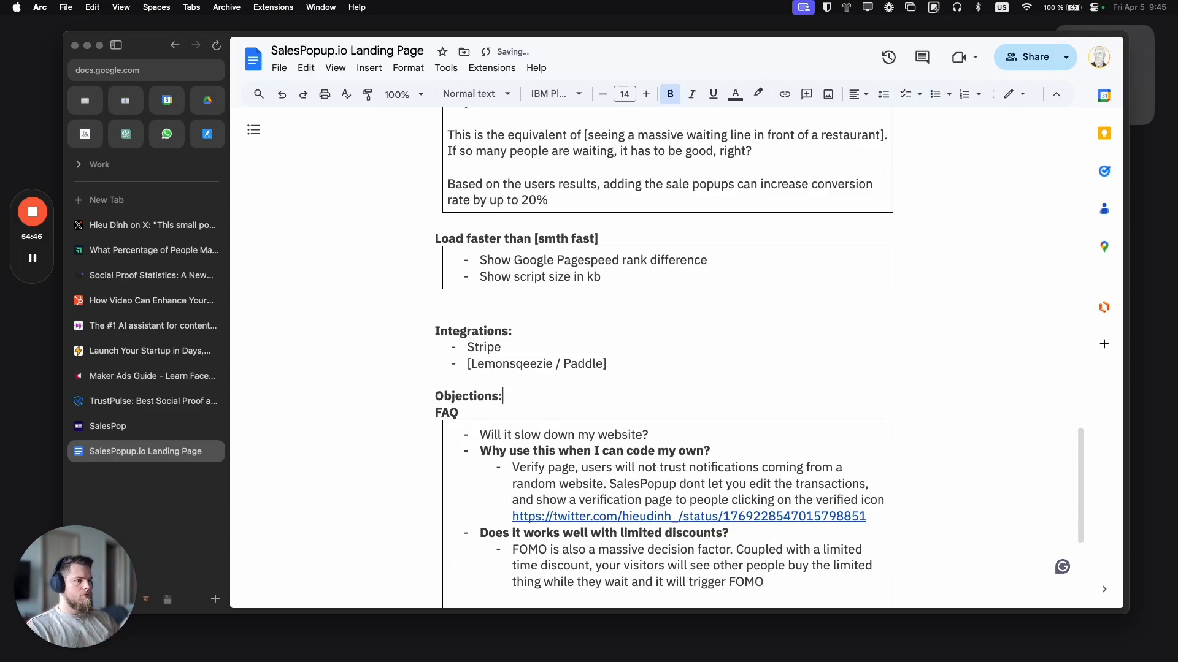
{"action": "scroll", "coordinate": [646, 368], "scroll_direction": "up", "scroll_amount": 3}
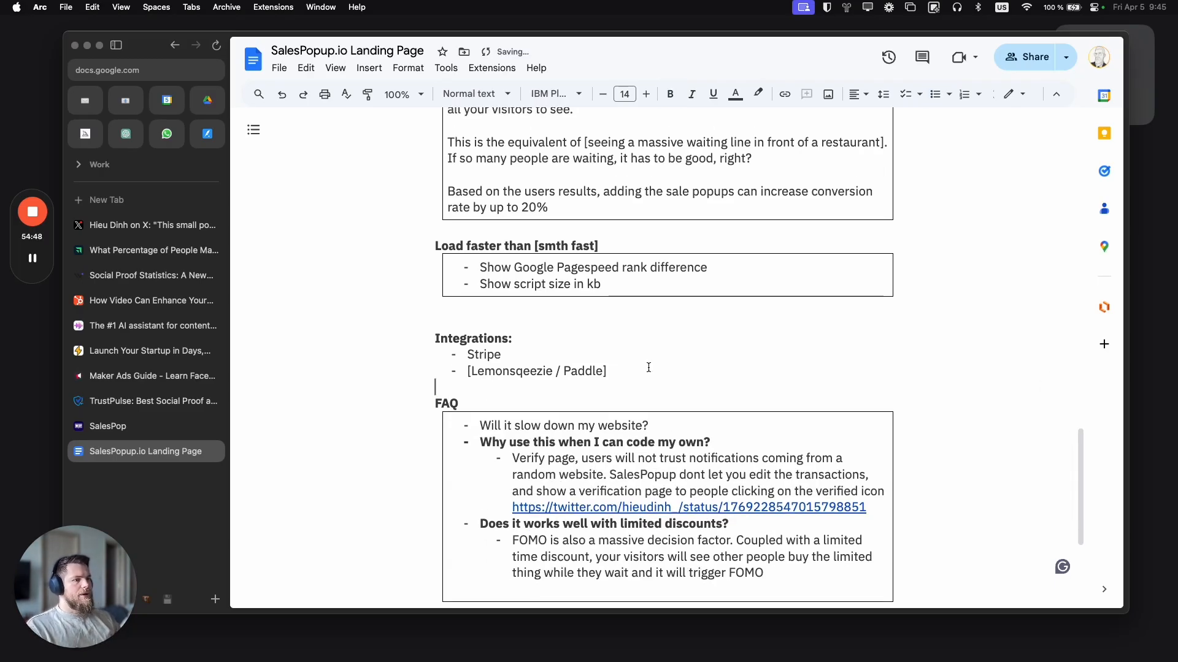
{"action": "scroll", "coordinate": [646, 374], "scroll_direction": "down", "scroll_amount": 3}
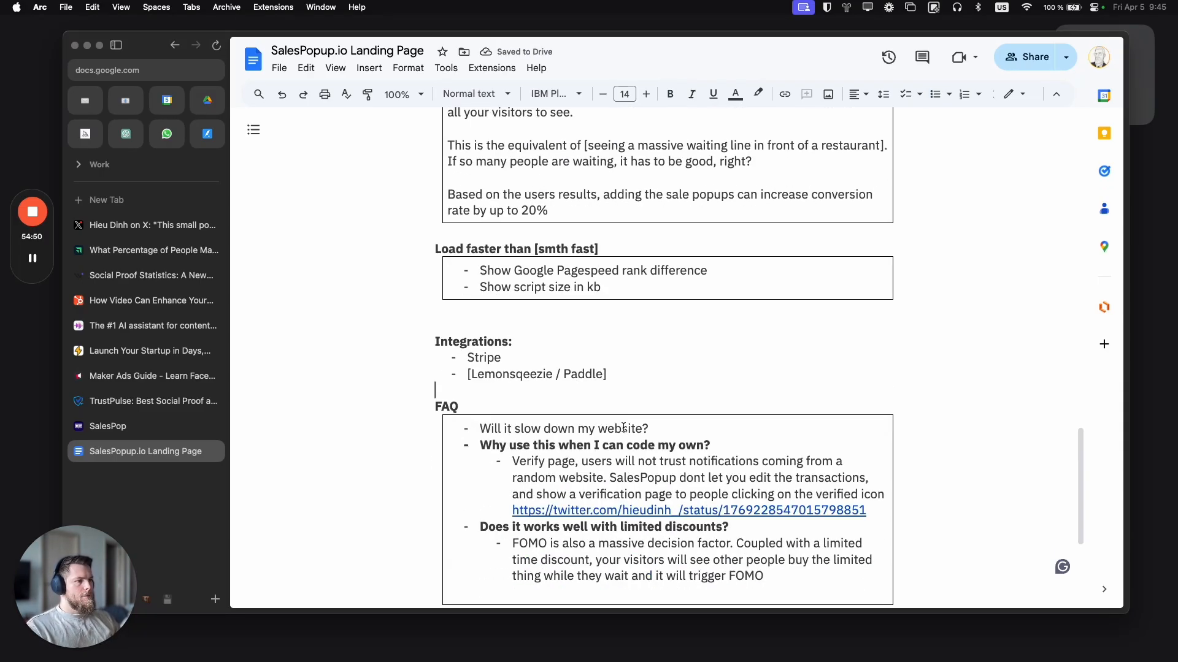
Step: Make the FAQ question "Will it slow down my website?" bold
{"action": "left_click", "coordinate": [675, 428]}
{"action": "key", "text": "super+shift+Left"}
{"action": "key", "text": "super+b"}
{"action": "left_click", "coordinate": [731, 427]}
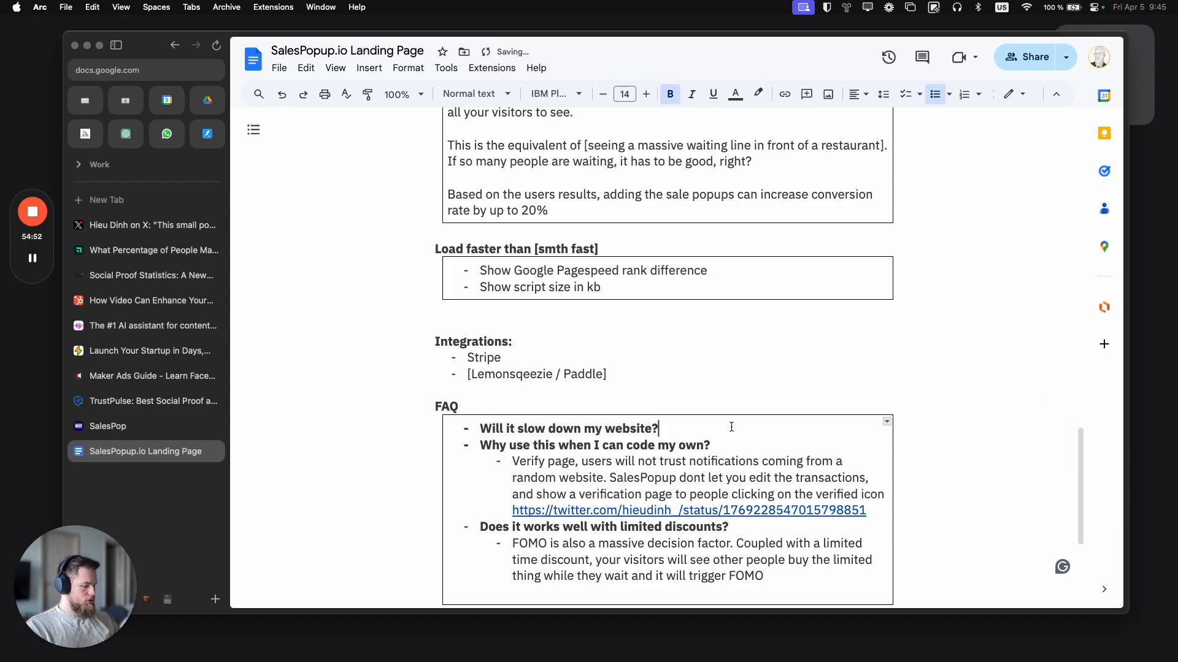
Step: Move the Google Pagespeed and script size bullets from the "Load faster than [smth fast]" box to sub-bullets under "Will it slow down my website?"
{"action": "key", "text": "Return"}
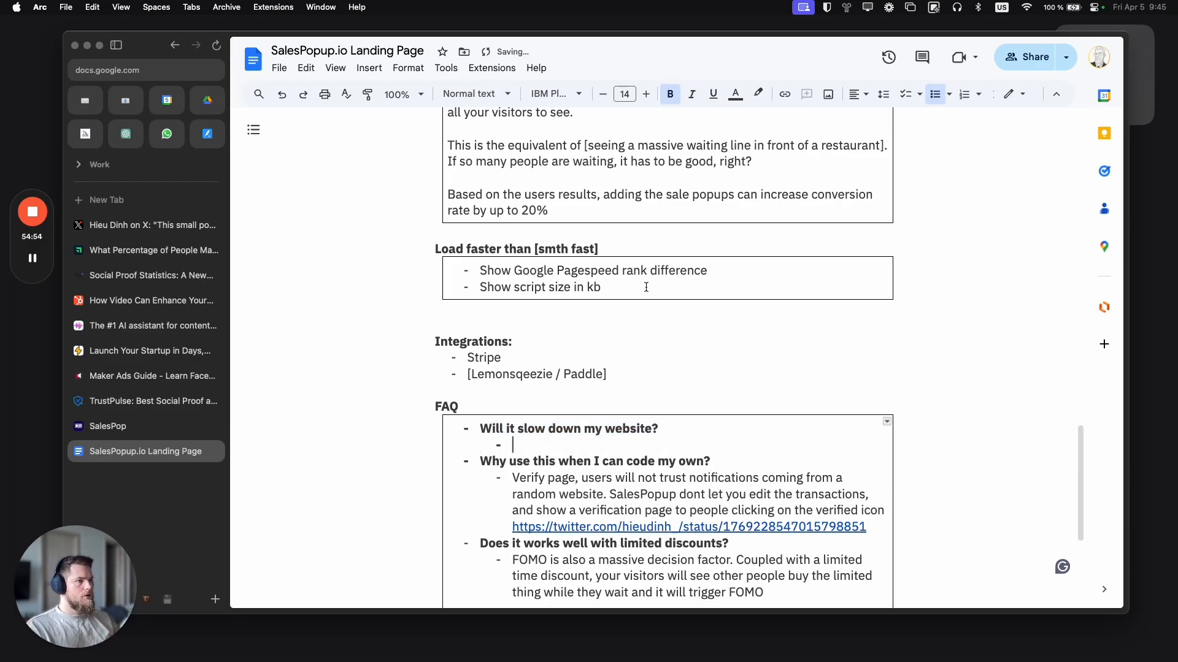
{"action": "left_click_drag", "start_coordinate": [646, 287], "coordinate": [476, 268]}
{"action": "key", "text": "super+c"}
{"action": "key", "text": "BackSpace"}
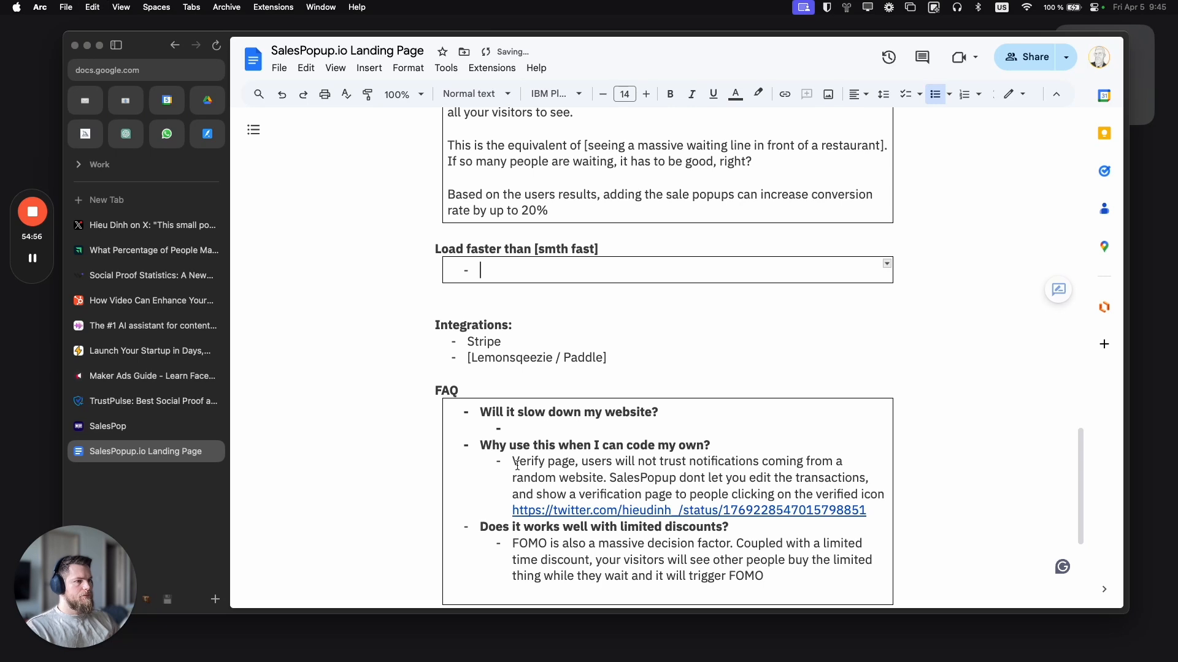
{"action": "left_click", "coordinate": [520, 429]}
{"action": "key", "text": "super+v"}
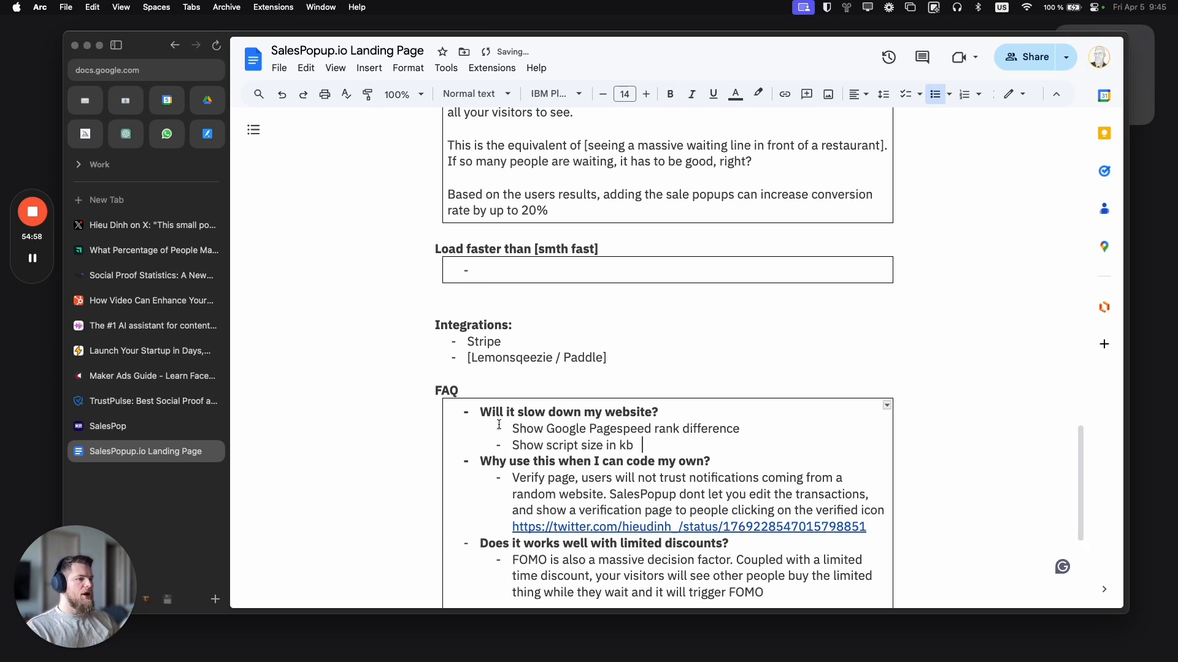
{"action": "scroll", "coordinate": [570, 430], "scroll_direction": "down", "scroll_amount": 1}
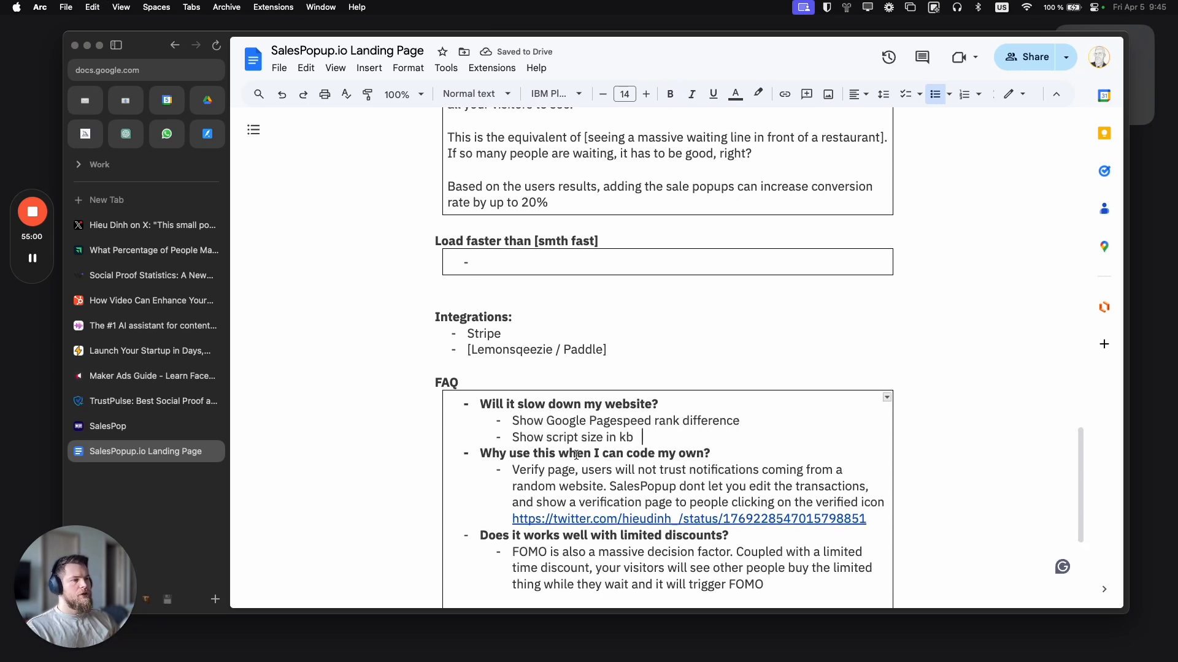
{"action": "left_click", "coordinate": [481, 263]}
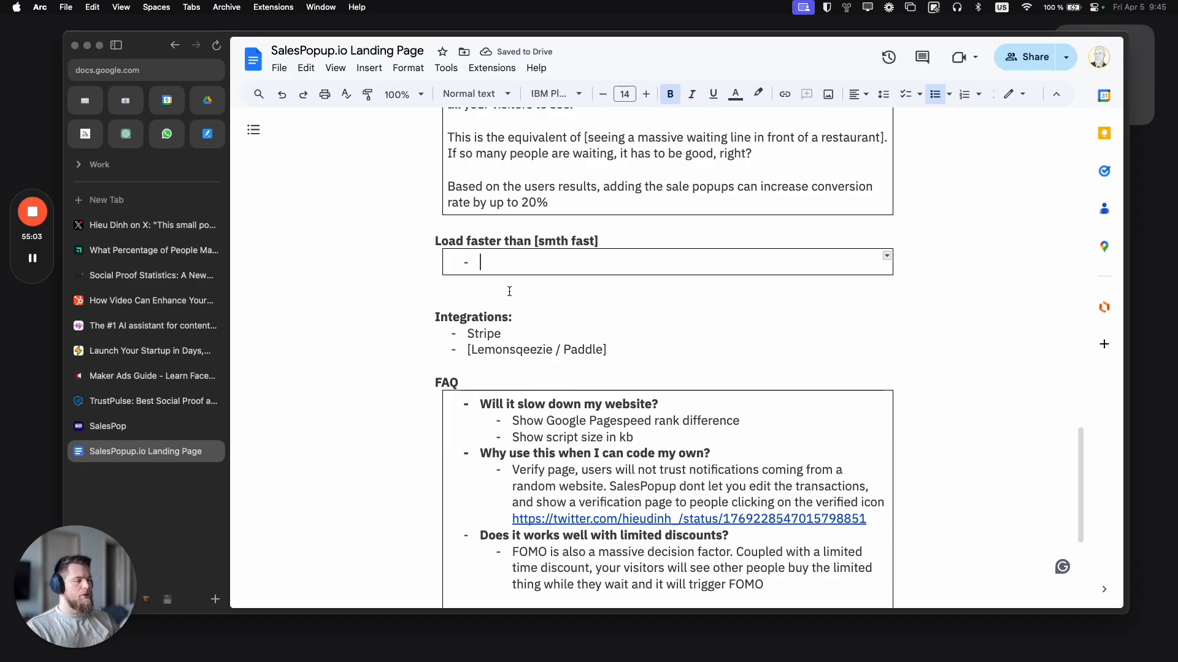
{"action": "scroll", "coordinate": [500, 262], "scroll_direction": "up", "scroll_amount": 1}
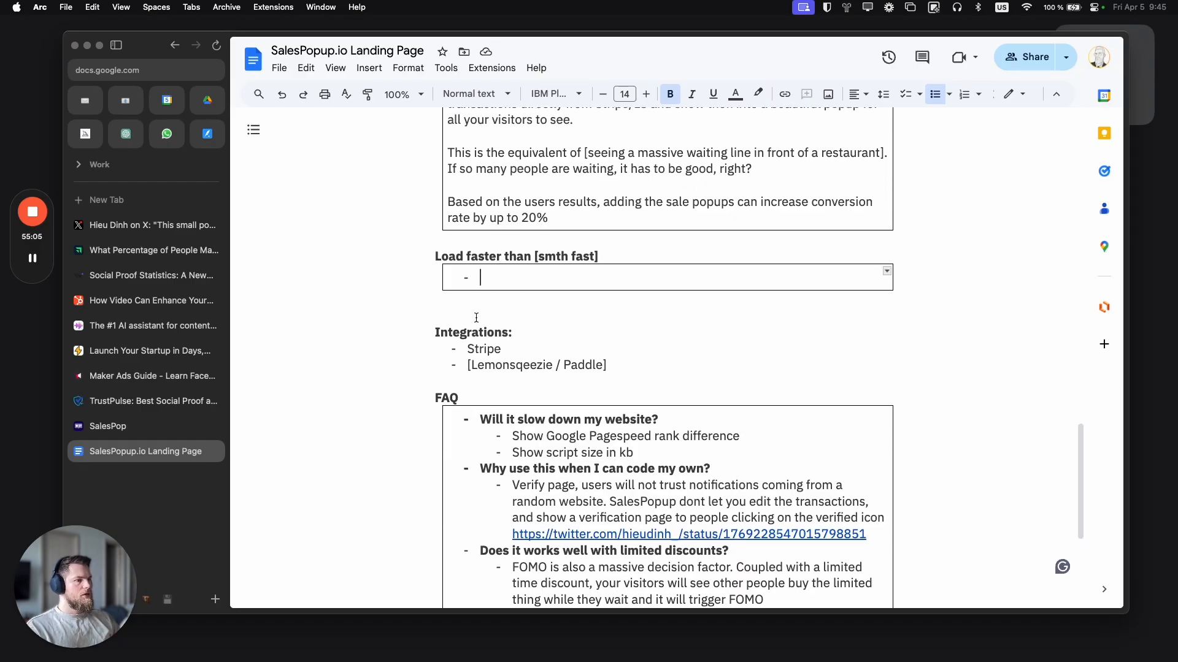
Step: Undo moving the Pagespeed and script size bullets into the FAQ, including the empty sub-bullet
{"action": "key", "text": "super+z"}
{"action": "key", "text": "super+z"}
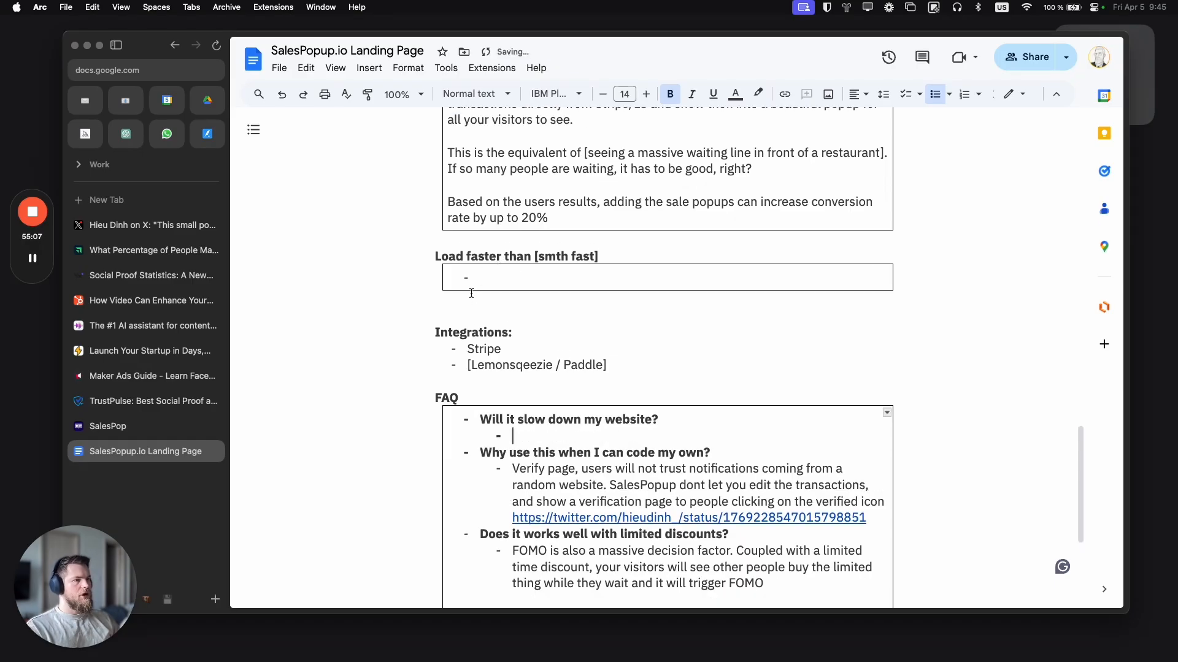
{"action": "key", "text": "BackSpace"}
{"action": "key", "text": "BackSpace"}
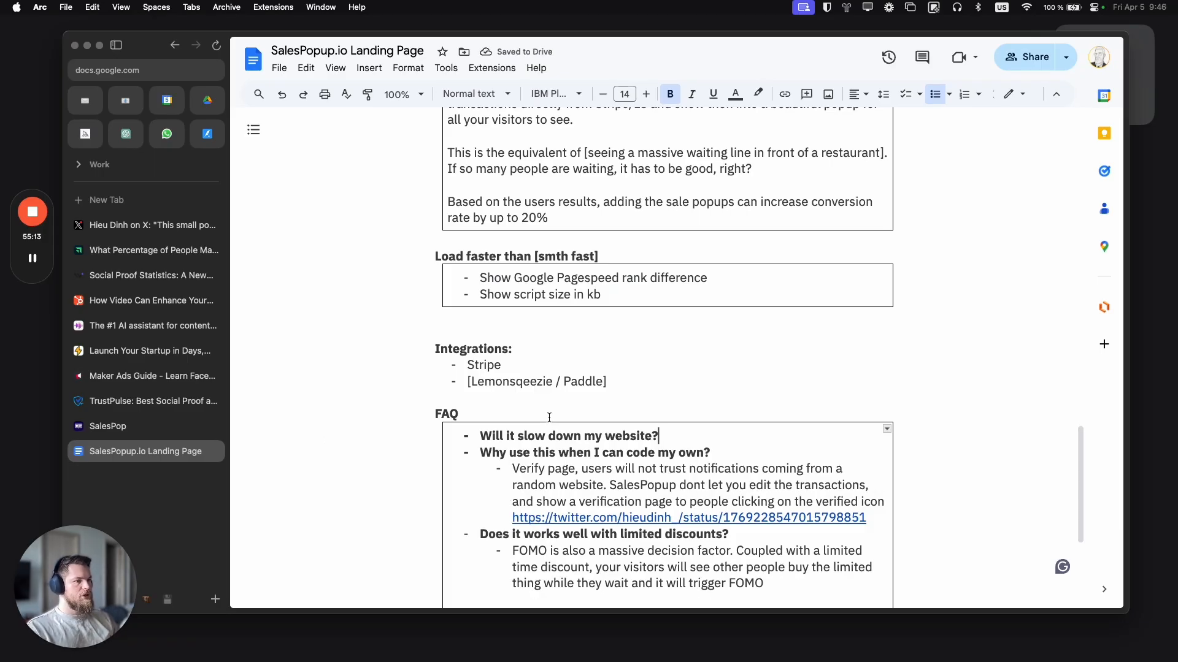
Step: Remove the question "Will it slow down my website?" and its bullet from the start of the FAQ box
{"action": "key", "text": "super+BackSpace"}
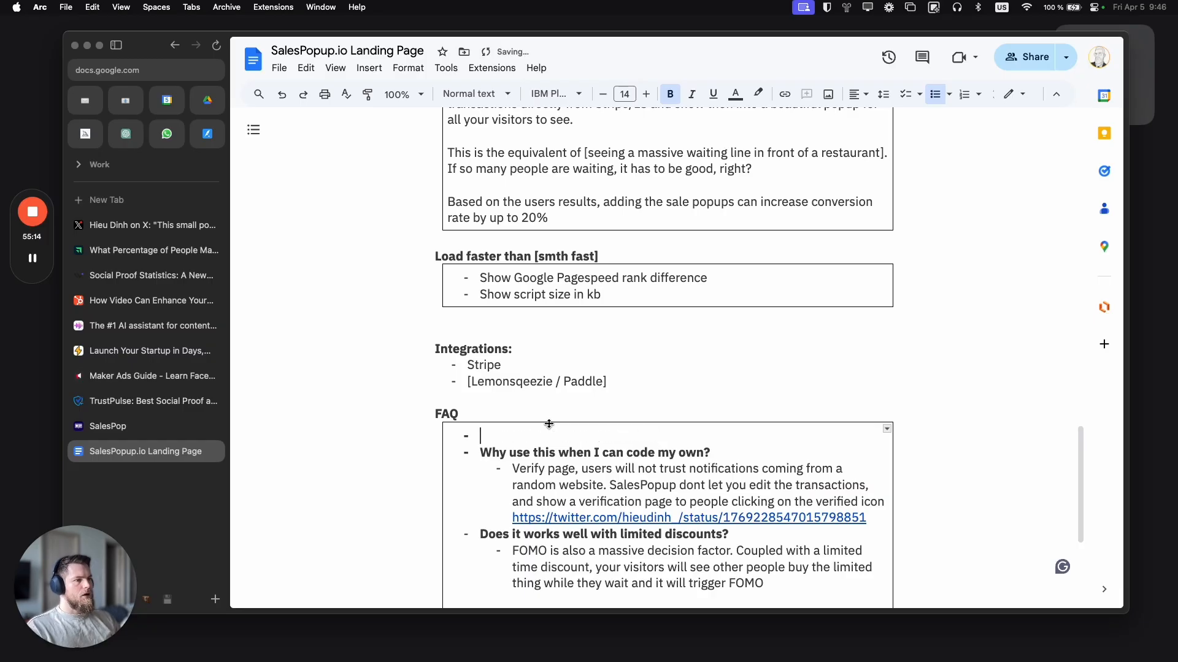
{"action": "key", "text": "BackSpace"}
{"action": "key", "text": "Down"}
{"action": "key", "text": "Up"}
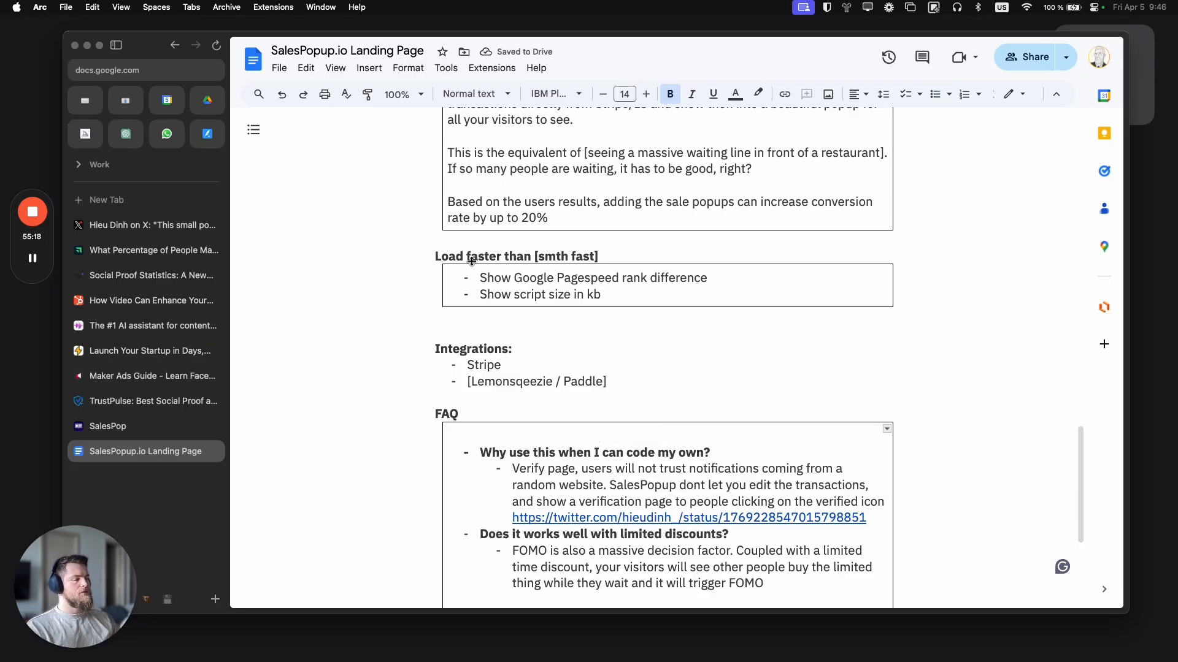
Step: Add empty lines above "Integrations:" and paste a copy of the "Load faster than [smth fast]" heading below the speed box
{"action": "scroll", "coordinate": [552, 288], "scroll_direction": "up", "scroll_amount": 1}
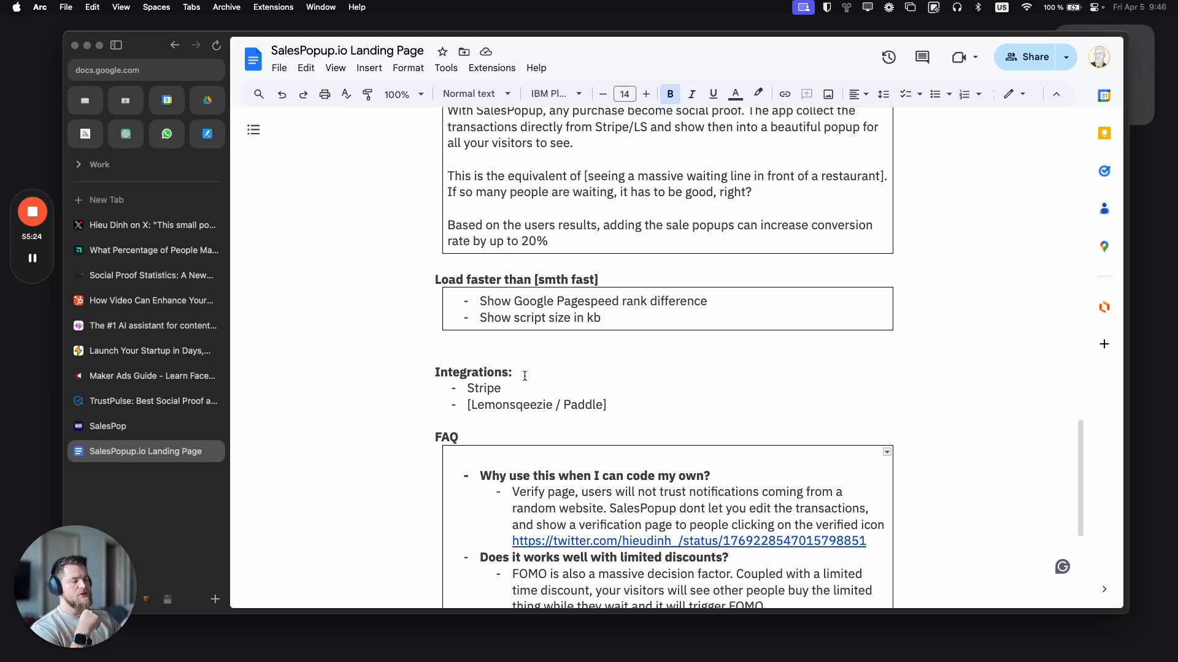
{"action": "scroll", "coordinate": [551, 373], "scroll_direction": "up", "scroll_amount": 5}
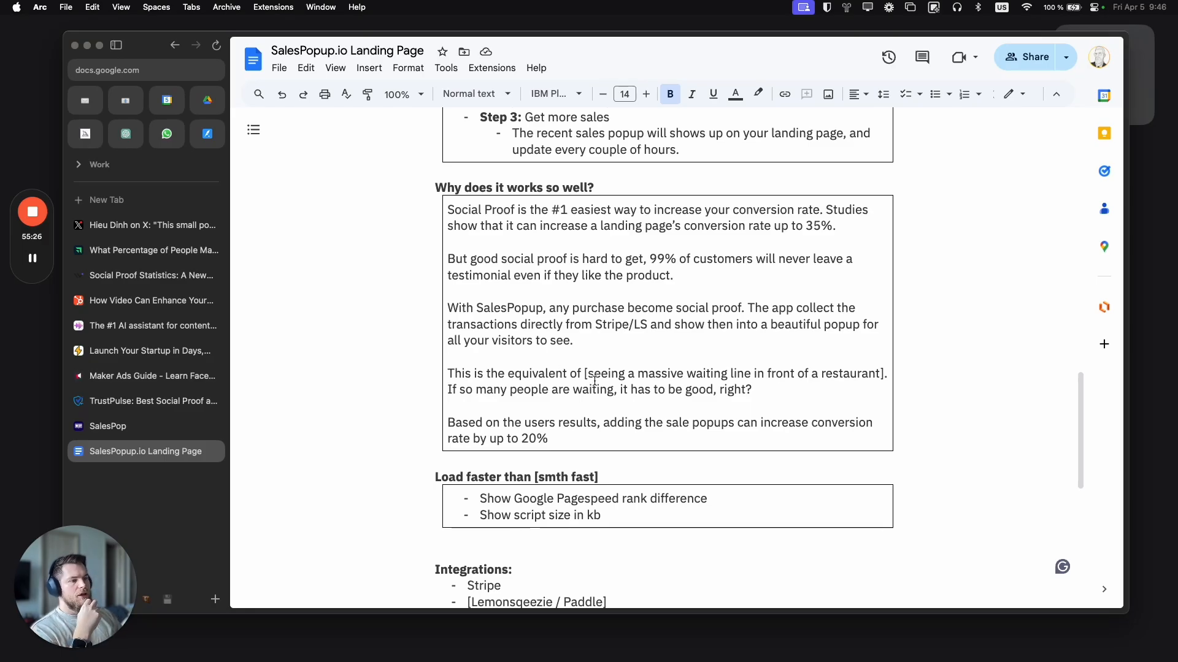
{"action": "scroll", "coordinate": [594, 380], "scroll_direction": "down", "scroll_amount": 3}
{"action": "left_click", "coordinate": [477, 456]}
{"action": "key", "text": "Return"}
{"action": "key", "text": "Return"}
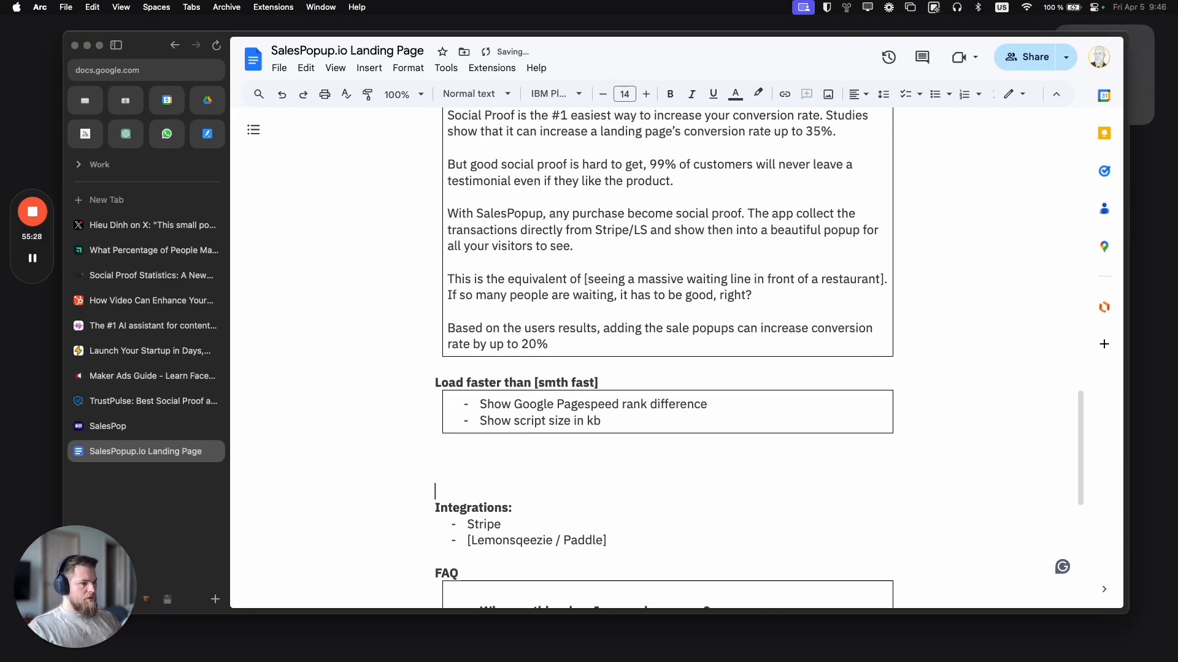
{"action": "left_click_drag", "start_coordinate": [602, 385], "coordinate": [486, 393]}
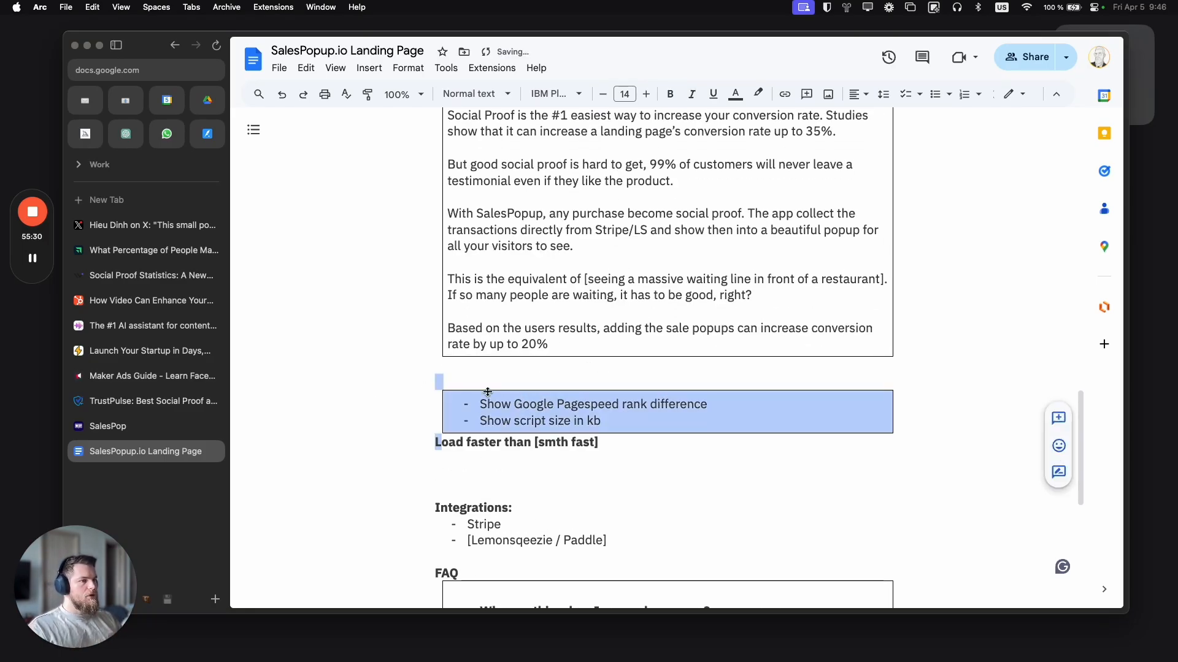
{"action": "key", "text": "ctrl+z"}
{"action": "triple_click", "coordinate": [519, 382]}
{"action": "key", "text": "ctrl+c"}
{"action": "left_click", "coordinate": [494, 461]}
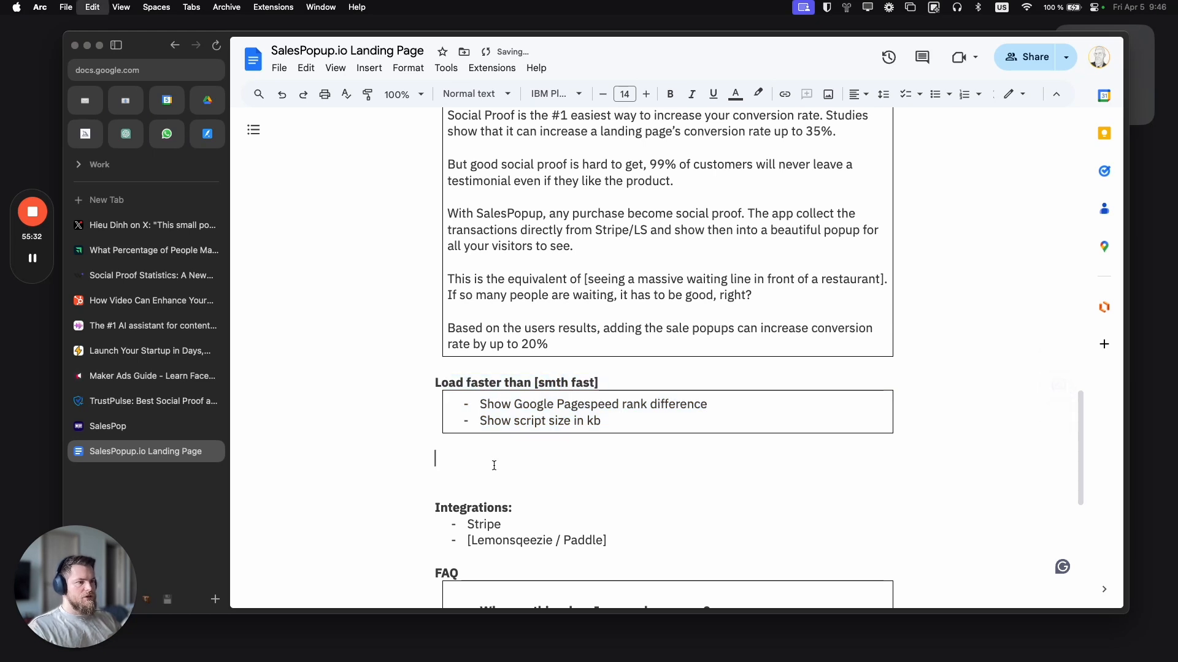
{"action": "key", "text": "ctrl+v"}
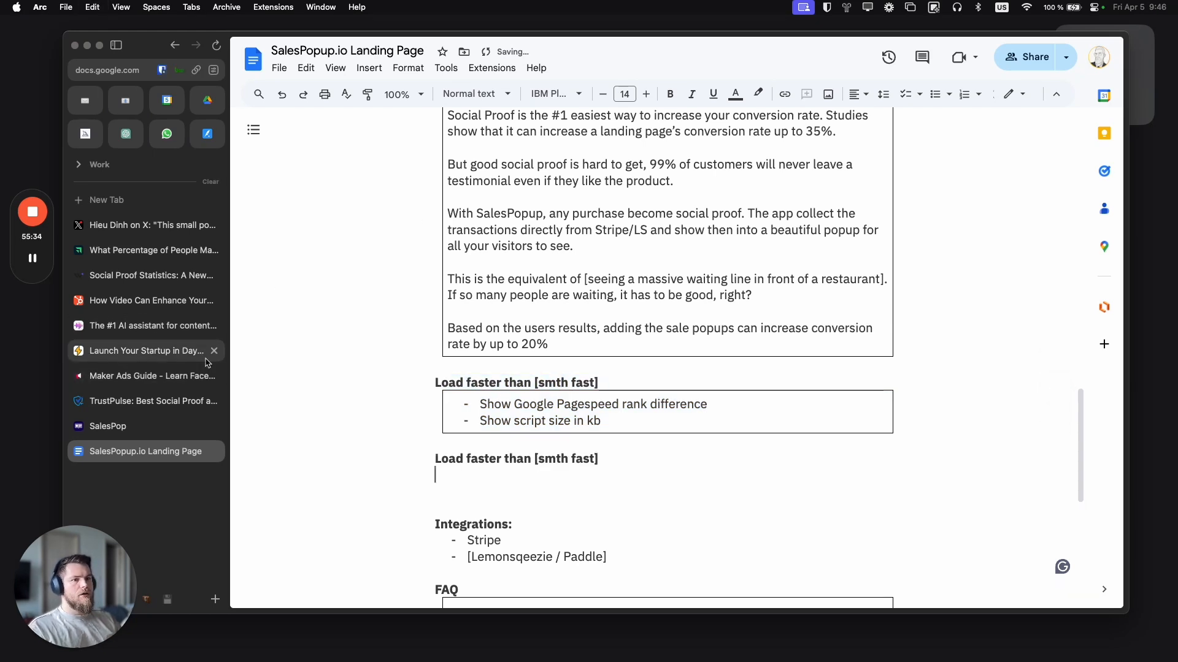
Step: Insert a single-cell table beneath the duplicated "Load faster than [smth fast]" heading
{"action": "left_click", "coordinate": [375, 69]}
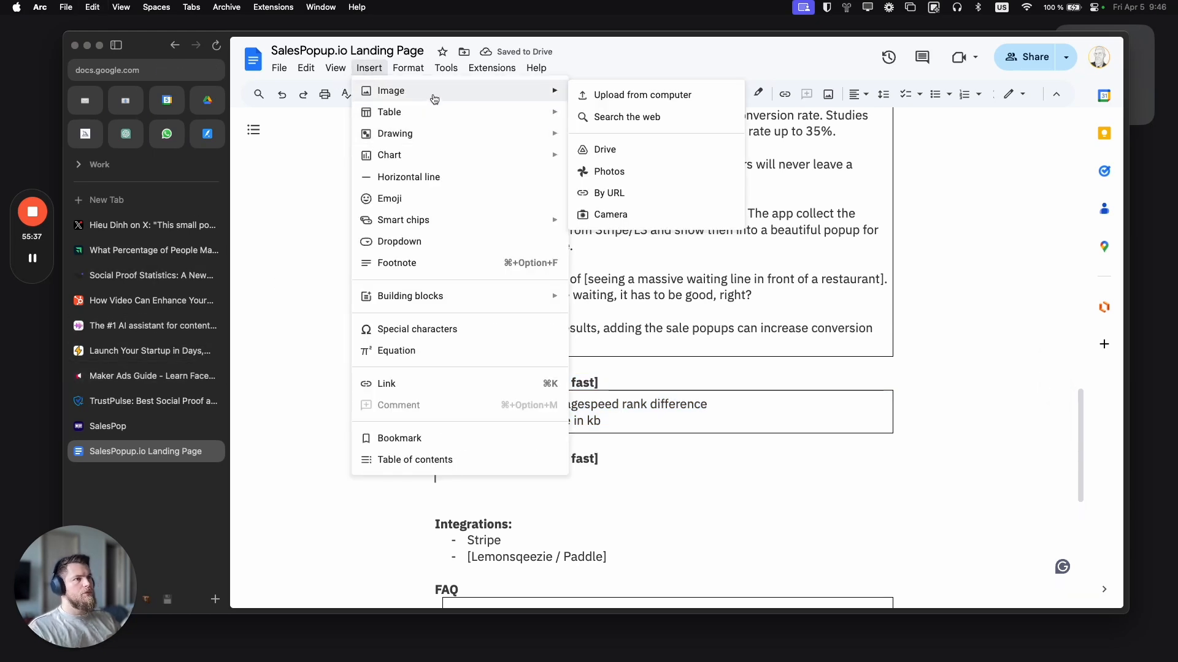
{"action": "mouse_move", "coordinate": [434, 113]}
{"action": "left_click", "coordinate": [583, 151]}
Step: Find the pre-launch offer on the Maker Ads Guide page and copy its heading, prices and feature list
{"action": "left_click", "coordinate": [154, 350]}
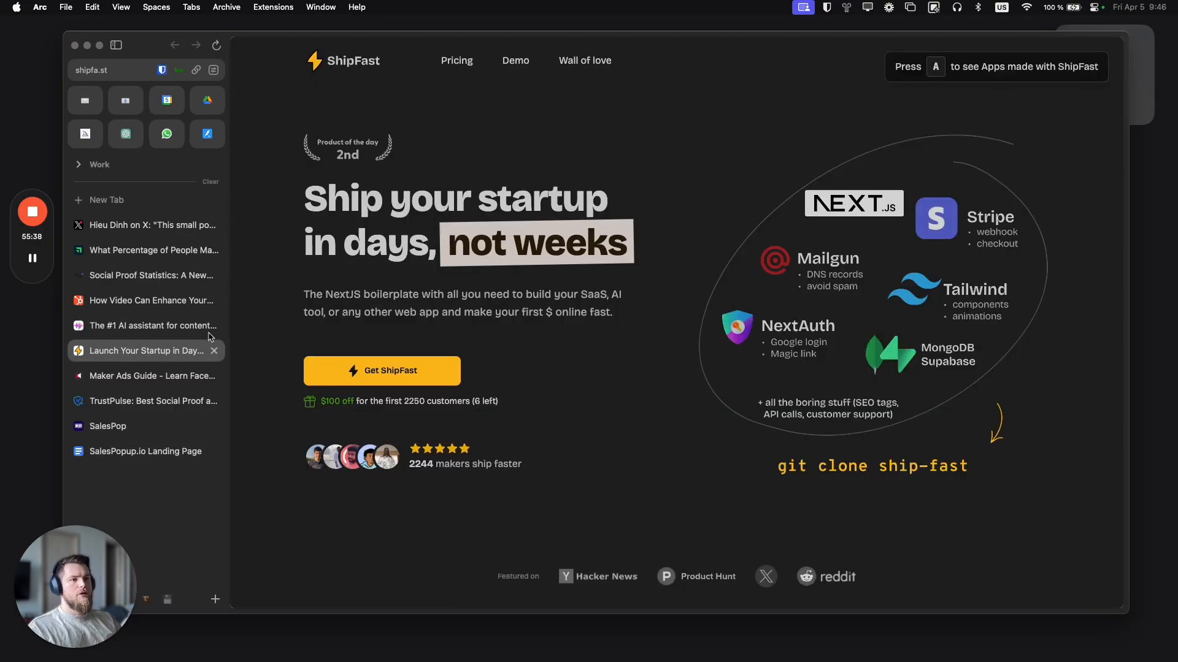
{"action": "left_click", "coordinate": [153, 326]}
{"action": "left_click", "coordinate": [152, 301]}
{"action": "left_click", "coordinate": [154, 376]}
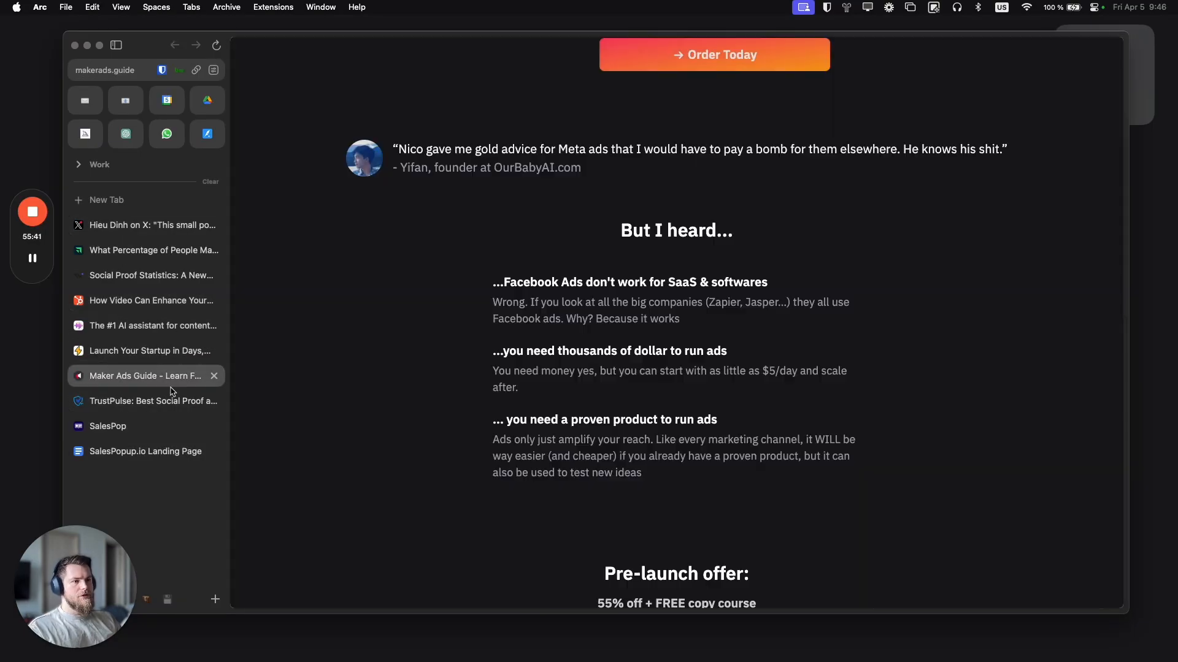
{"action": "scroll", "coordinate": [584, 260], "scroll_direction": "down", "scroll_amount": 7}
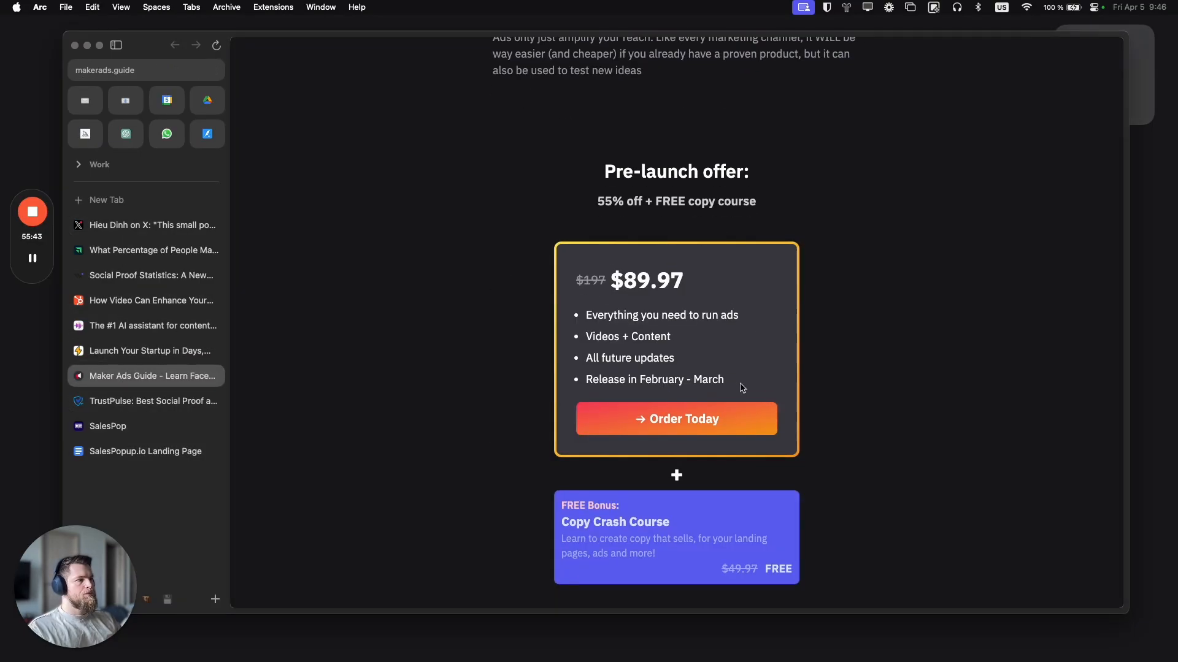
{"action": "left_click_drag", "start_coordinate": [742, 387], "coordinate": [603, 197]}
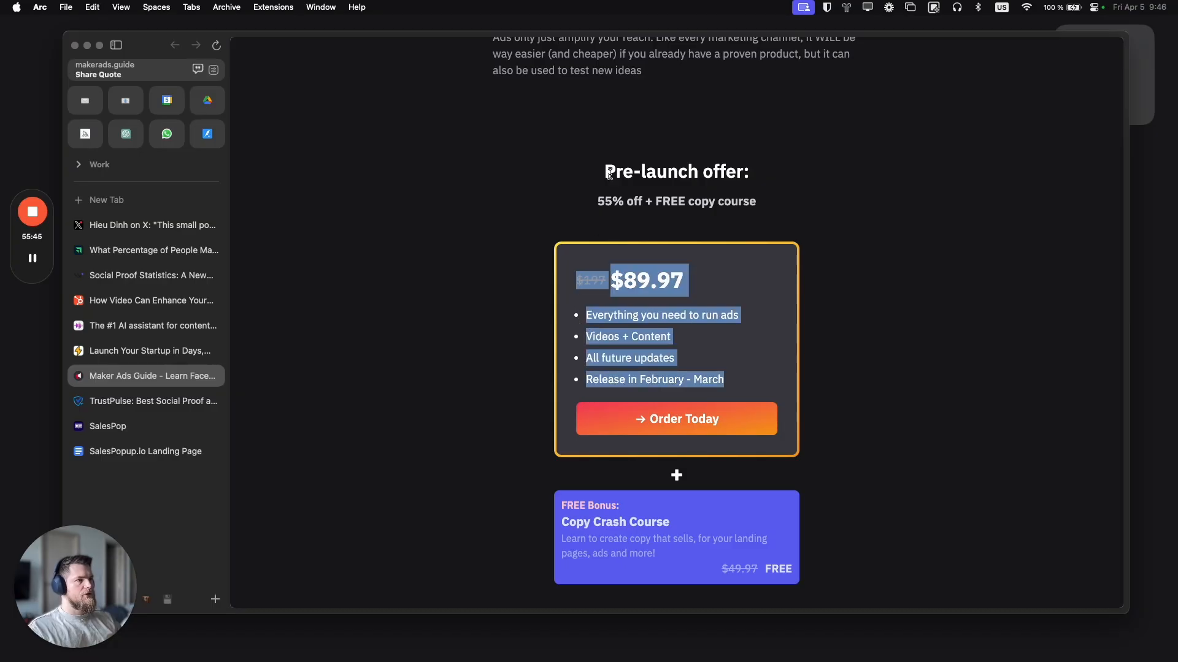
{"action": "left_click_drag", "start_coordinate": [597, 151], "coordinate": [805, 385]}
{"action": "key", "text": "super+c"}
Step: Return to the landing page document and paste the copied pre-launch offer into the new table as unformatted text
{"action": "left_click", "coordinate": [136, 401]}
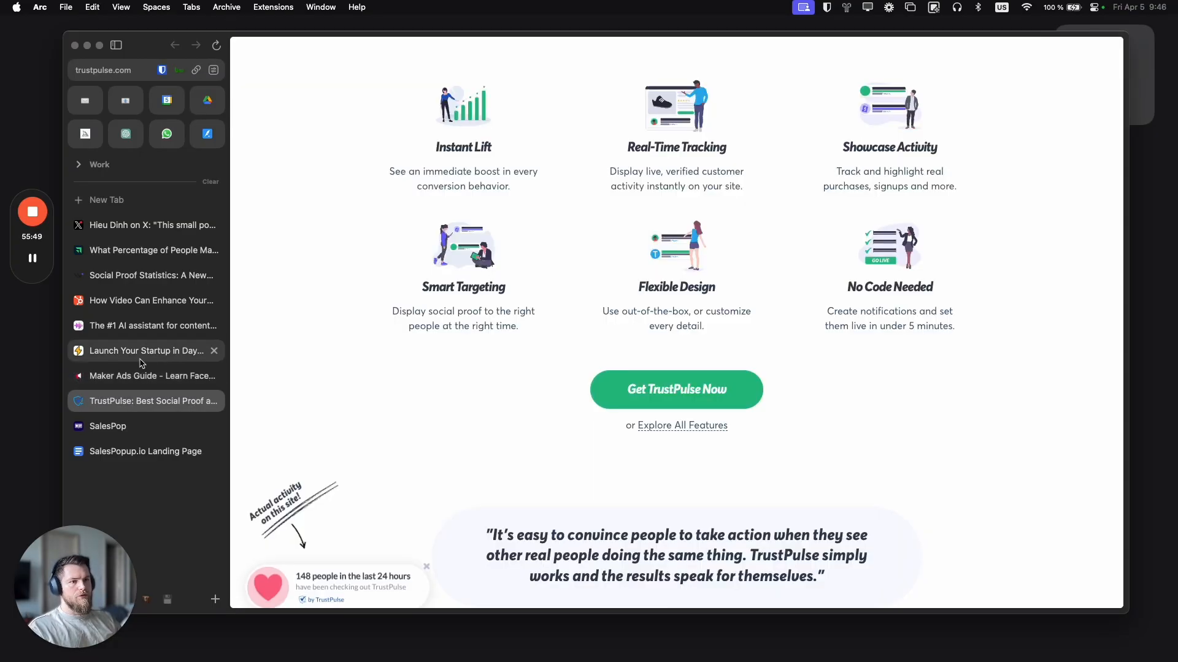
{"action": "left_click", "coordinate": [141, 354]}
{"action": "left_click", "coordinate": [144, 326]}
{"action": "left_click", "coordinate": [122, 430]}
{"action": "left_click", "coordinate": [122, 452]}
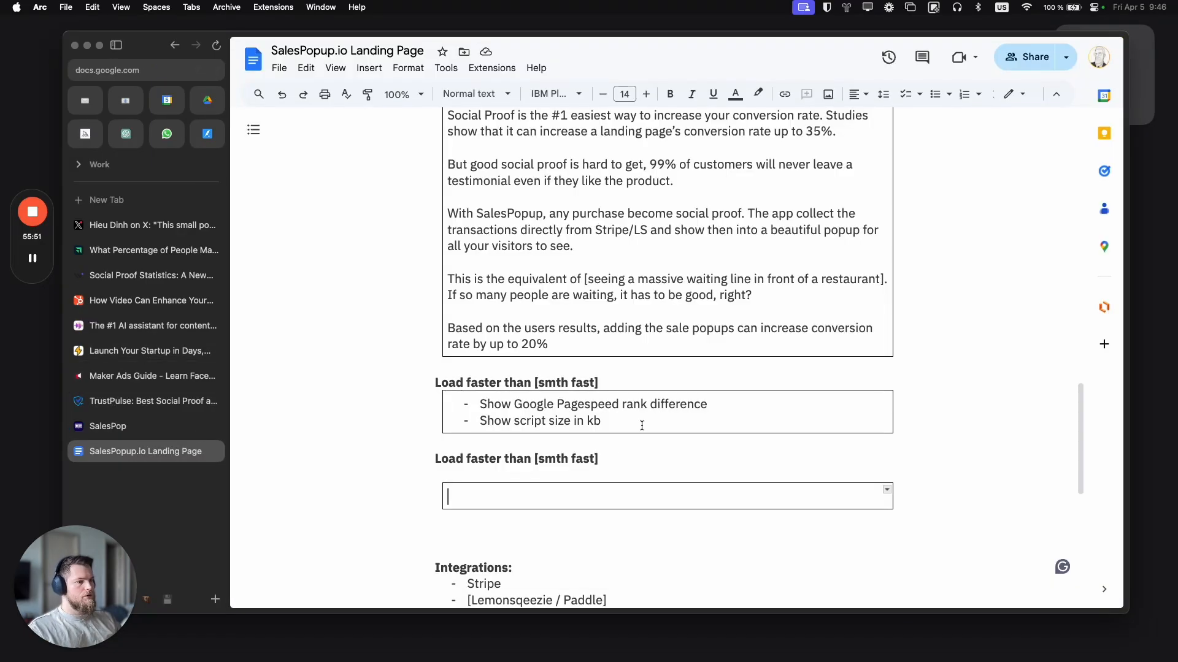
{"action": "type", "text": "v"}
{"action": "key", "text": "BackSpace"}
{"action": "type", "text": "v"}
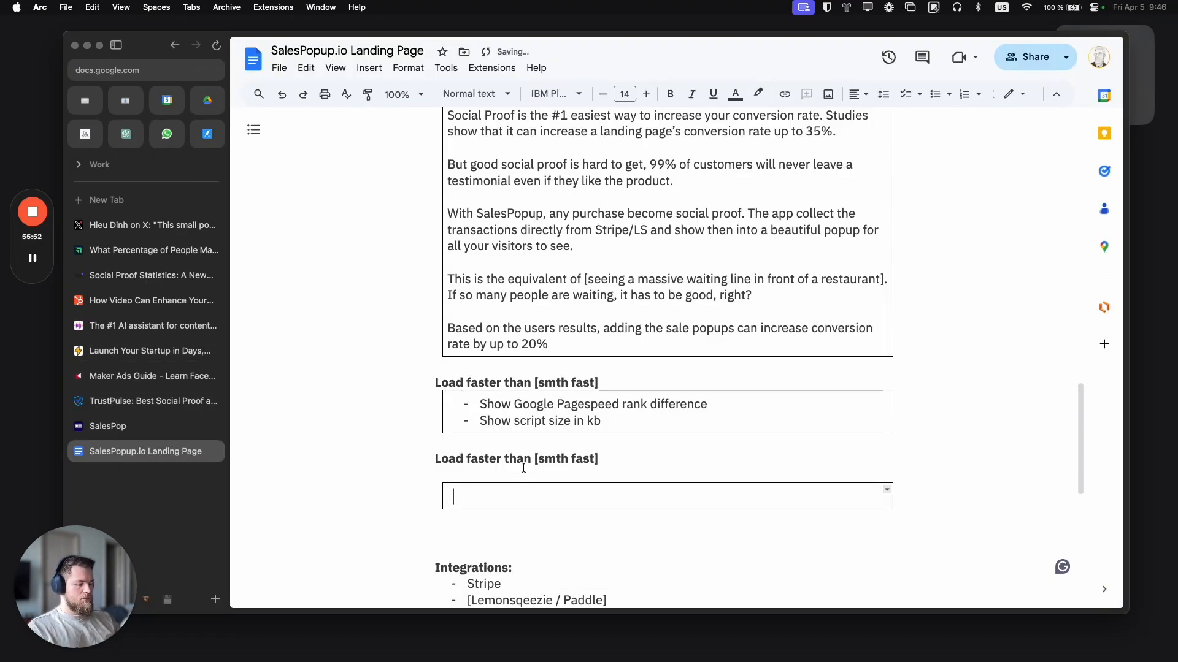
{"action": "key", "text": "BackSpace"}
{"action": "key", "text": "BackSpace"}
{"action": "type", "text": "55% off + FREE copy course $197 $89.97"}
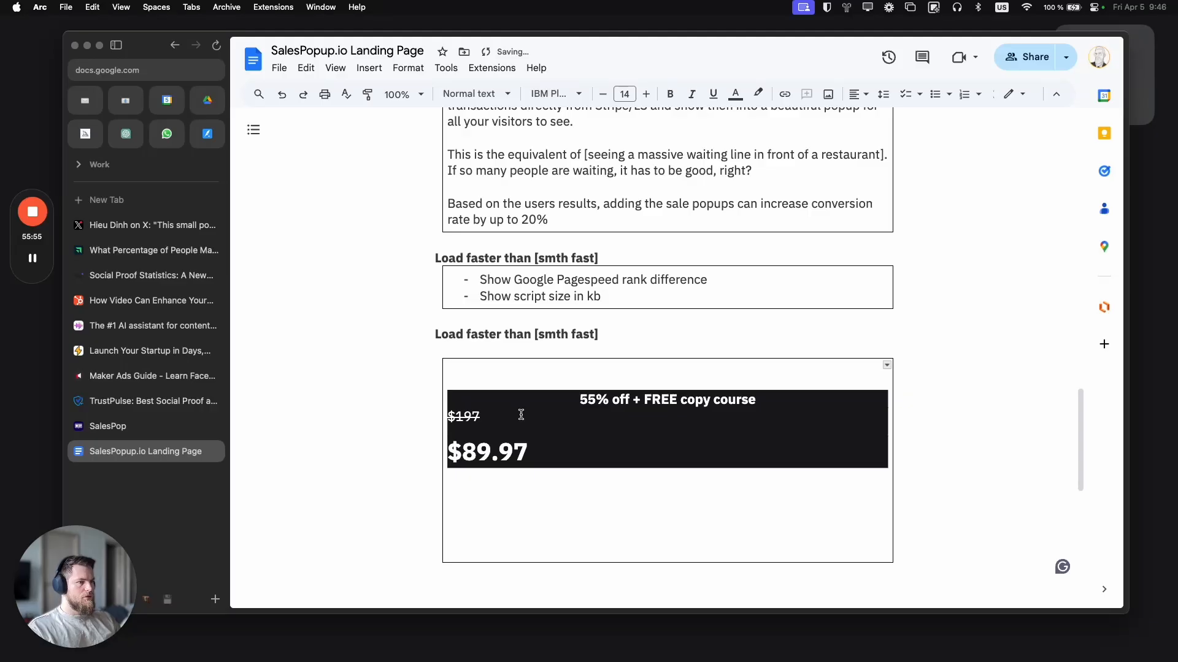
{"action": "key", "text": "super+z"}
{"action": "key", "text": "super+shift+v"}
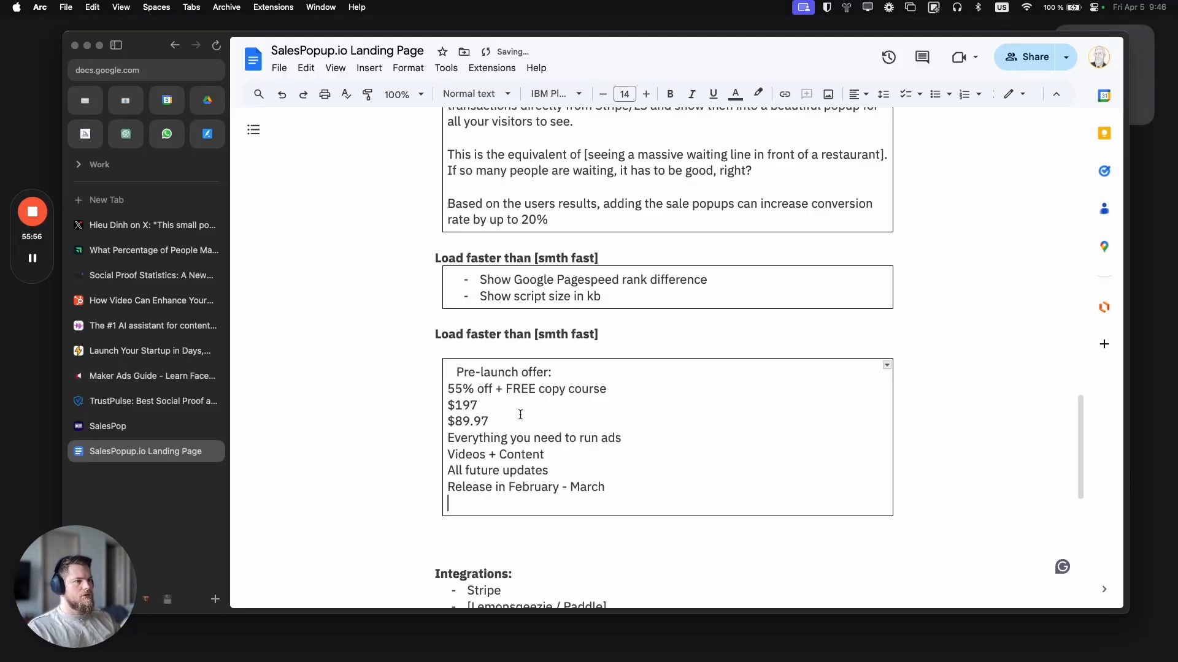
Step: Replace the duplicated heading above the offer box with "Pricing" and remove the empty line beneath it
{"action": "triple_click", "coordinate": [484, 335]}
{"action": "type", "text": "Pricing"}
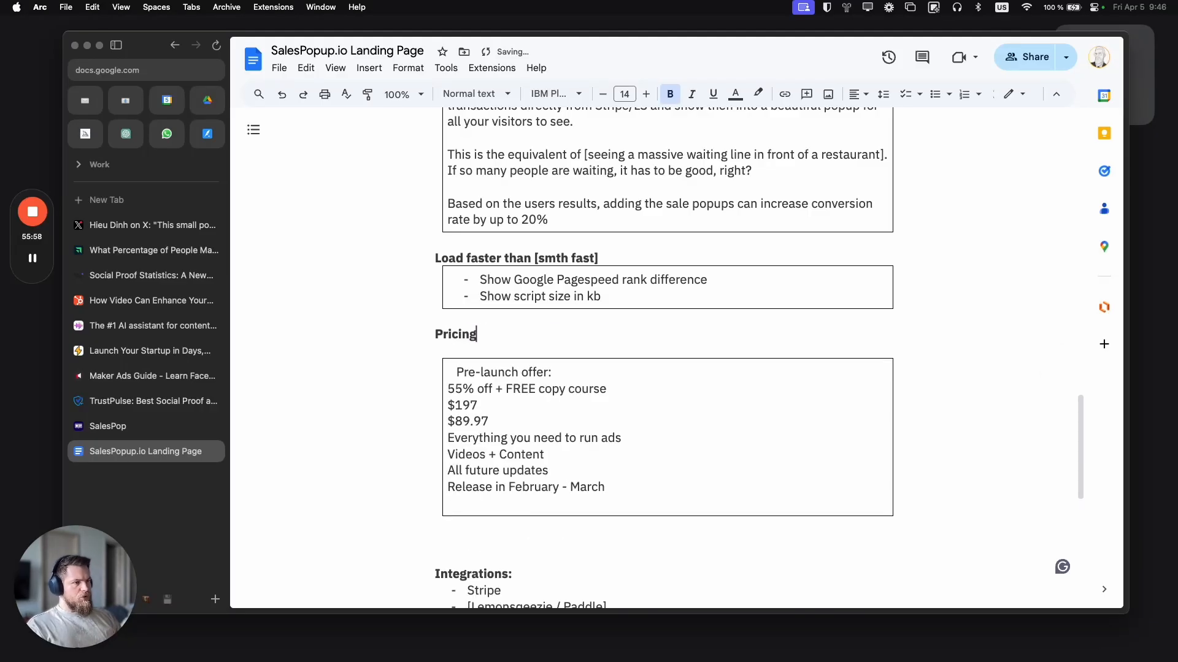
{"action": "key", "text": "Delete"}
Step: Review the rest of the Maker Ads Guide page, from the bonus offer through the FAQ and closing call to action, and close the page
{"action": "key", "text": "ctrl+Tab"}
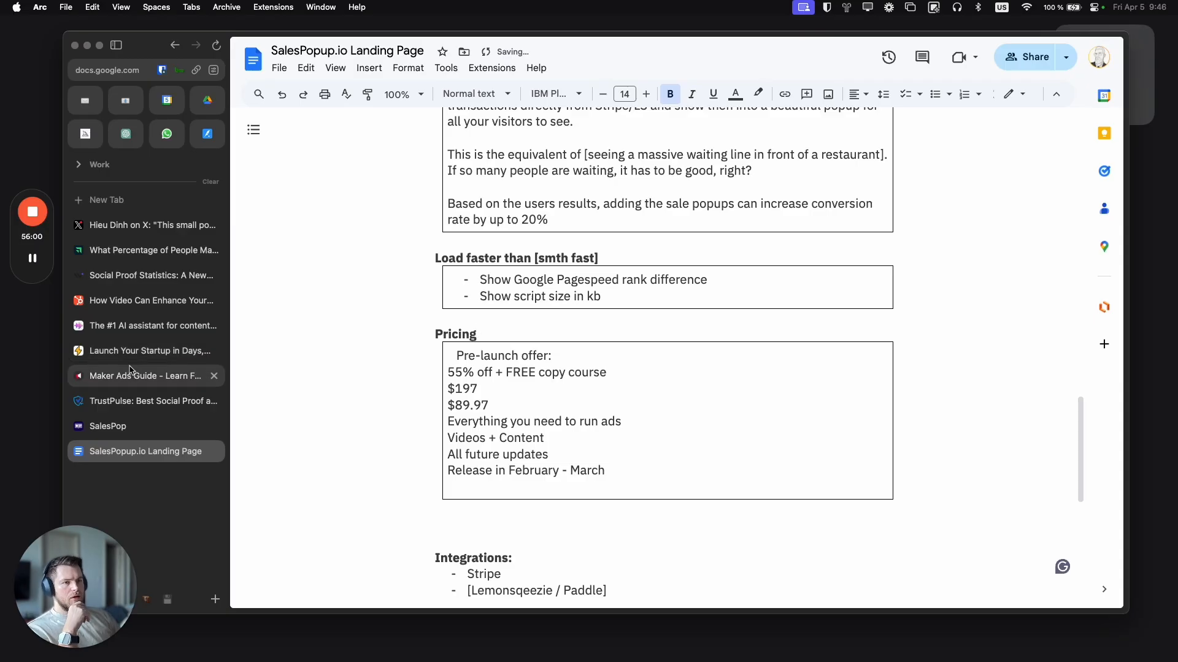
{"action": "scroll", "coordinate": [422, 345], "scroll_direction": "down", "scroll_amount": 6}
{"action": "scroll", "coordinate": [422, 345], "scroll_direction": "down", "scroll_amount": 1}
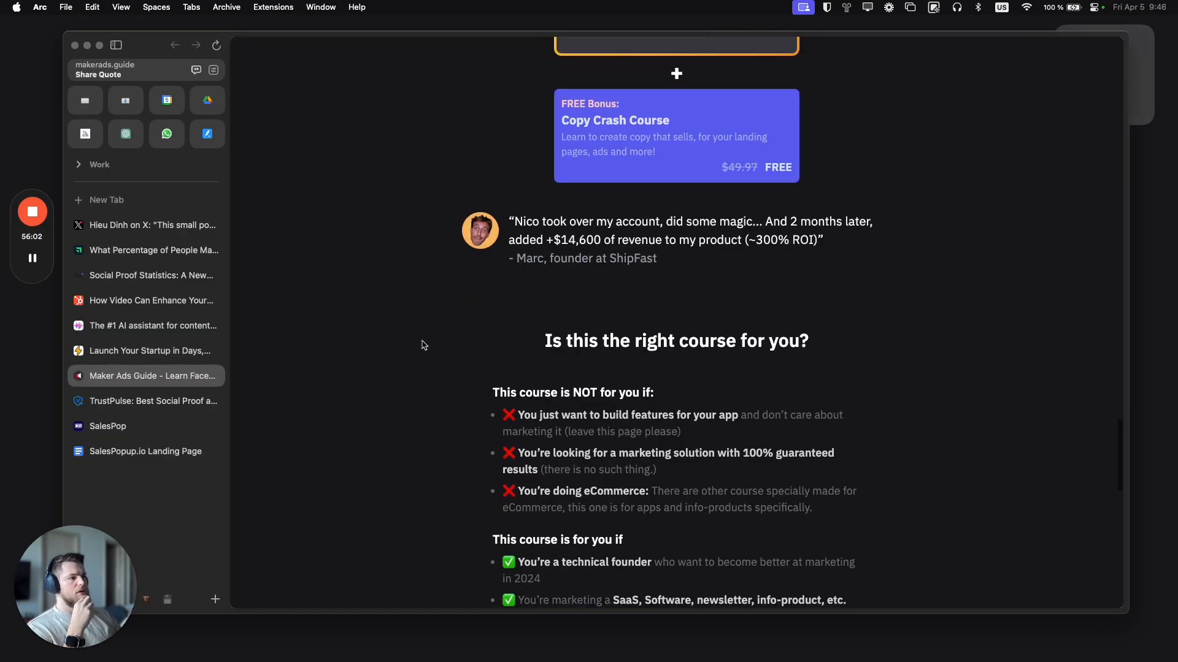
{"action": "scroll", "coordinate": [457, 387], "scroll_direction": "down", "scroll_amount": 7}
{"action": "scroll", "coordinate": [458, 381], "scroll_direction": "up", "scroll_amount": 2}
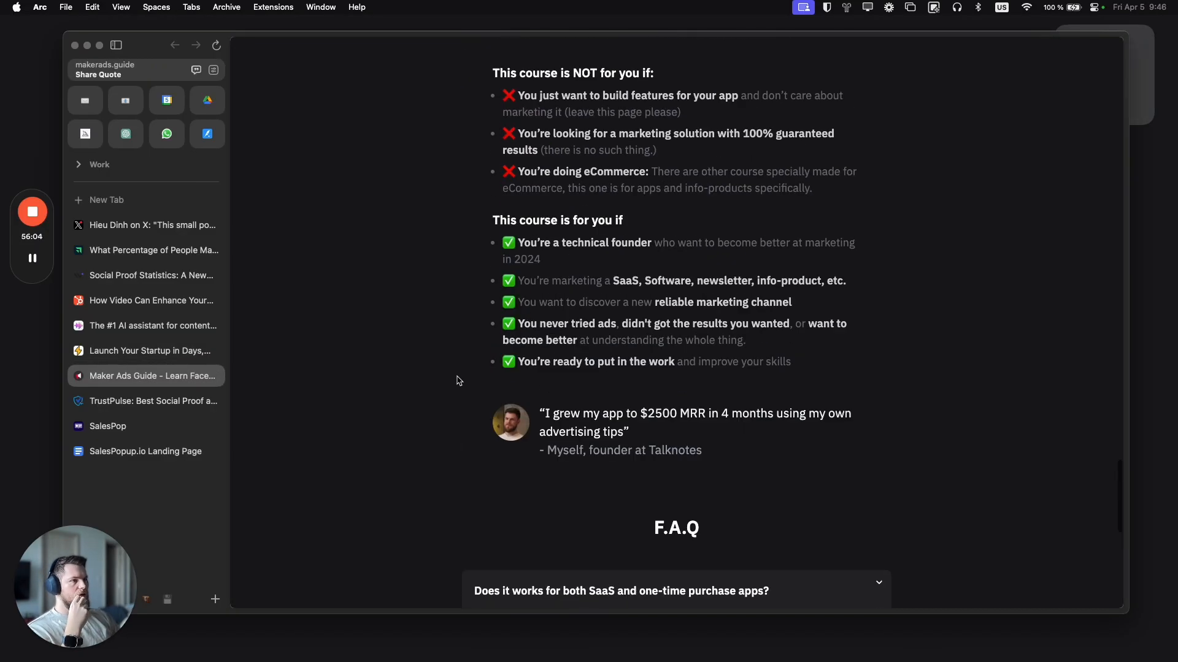
{"action": "scroll", "coordinate": [555, 172], "scroll_direction": "down", "scroll_amount": 10}
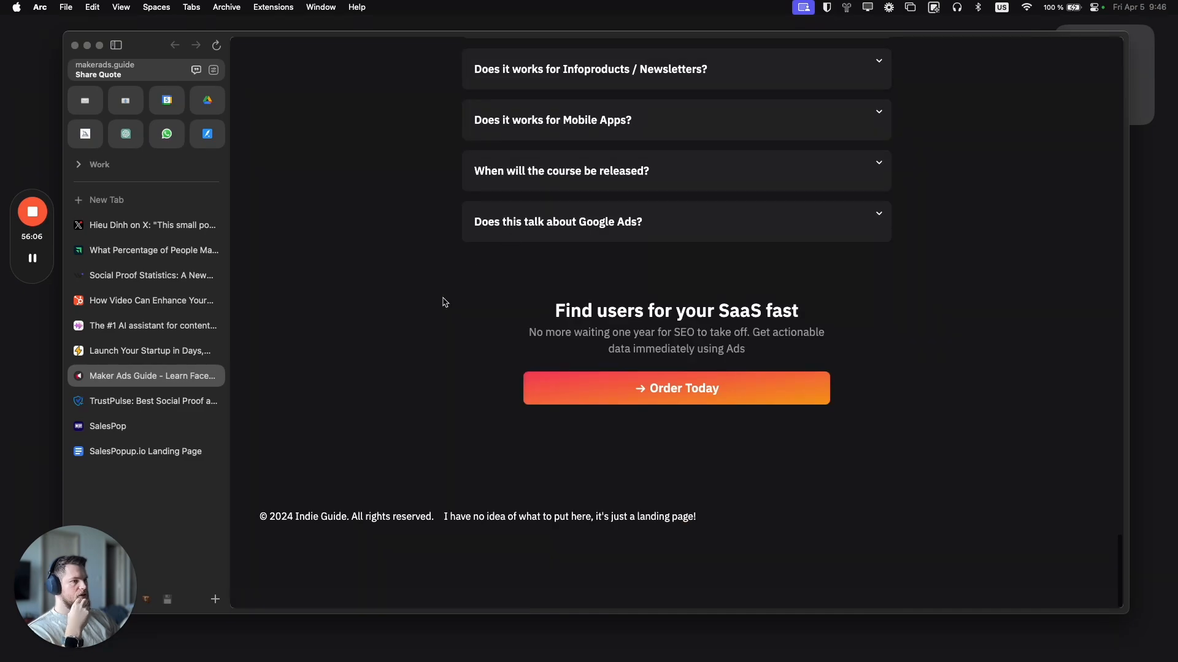
{"action": "scroll", "coordinate": [382, 342], "scroll_direction": "up", "scroll_amount": 15}
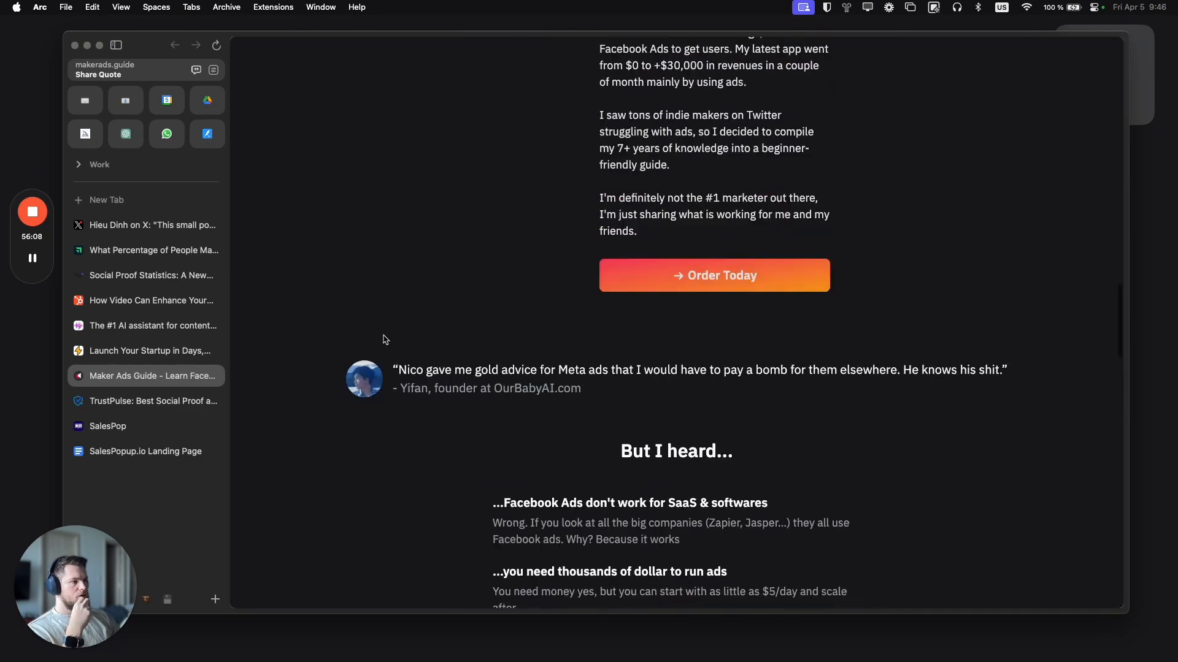
{"action": "scroll", "coordinate": [385, 339], "scroll_direction": "down", "scroll_amount": 5}
{"action": "scroll", "coordinate": [385, 339], "scroll_direction": "up", "scroll_amount": 12}
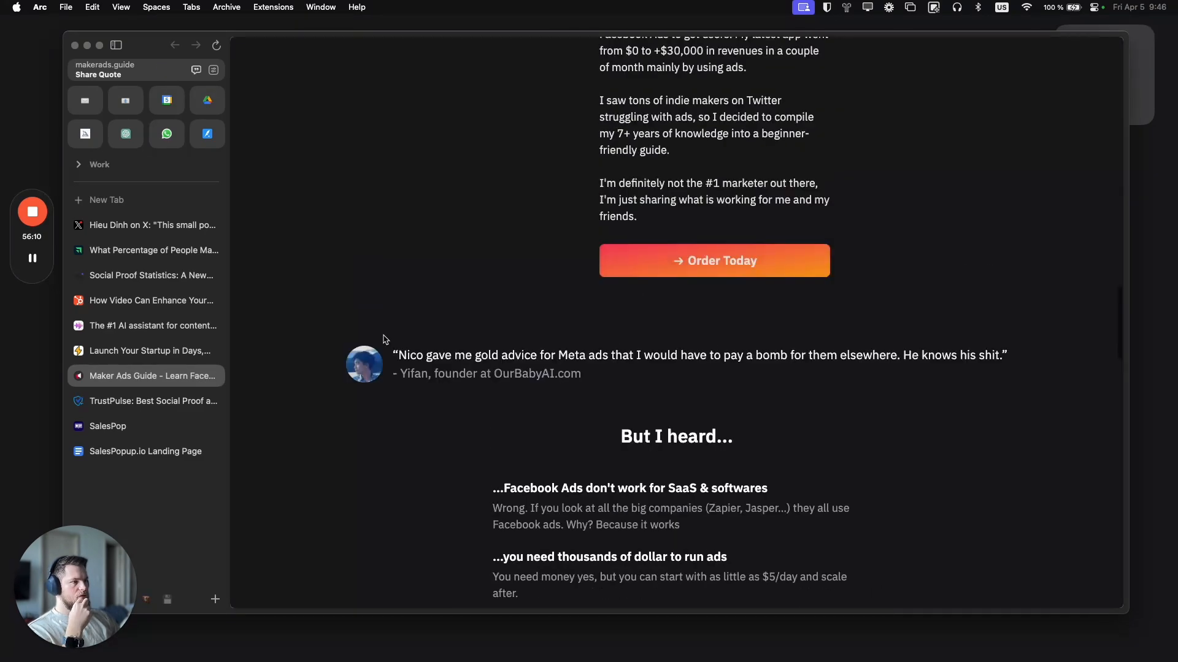
{"action": "scroll", "coordinate": [386, 339], "scroll_direction": "up", "scroll_amount": 3}
{"action": "left_click", "coordinate": [214, 375]}
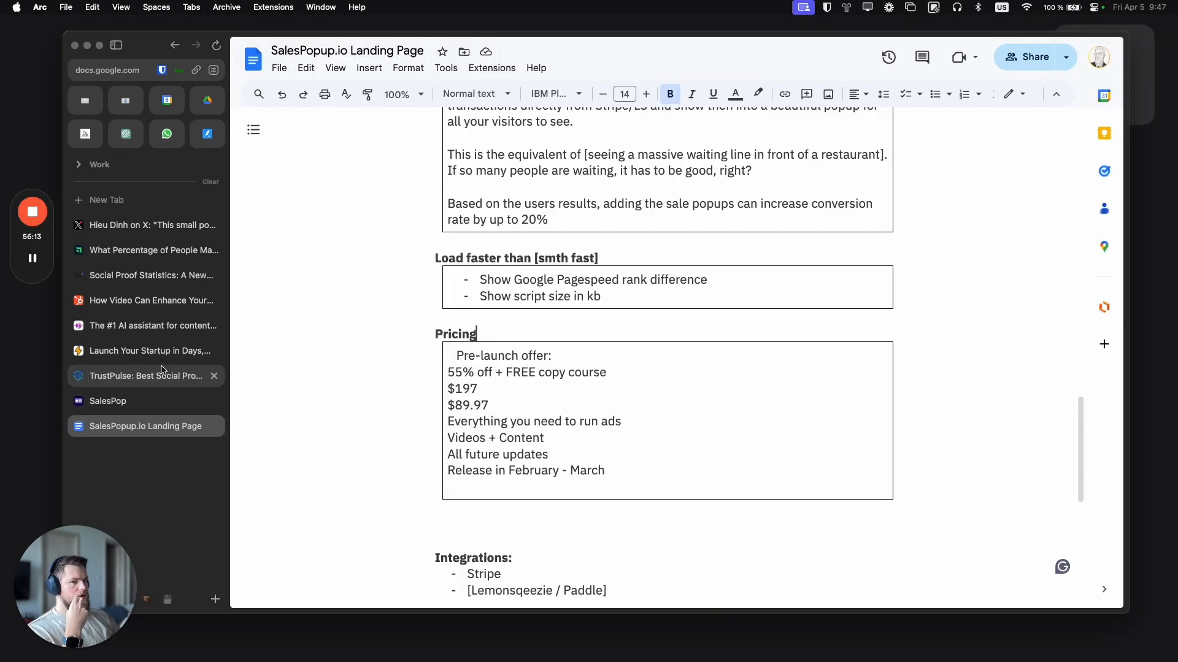
Step: Review the TrustPulse page's section order from the hero through the benefits, integrations and FAQ, and close the page
{"action": "left_click", "coordinate": [147, 376]}
{"action": "scroll", "coordinate": [735, 361], "scroll_direction": "down", "scroll_amount": 5}
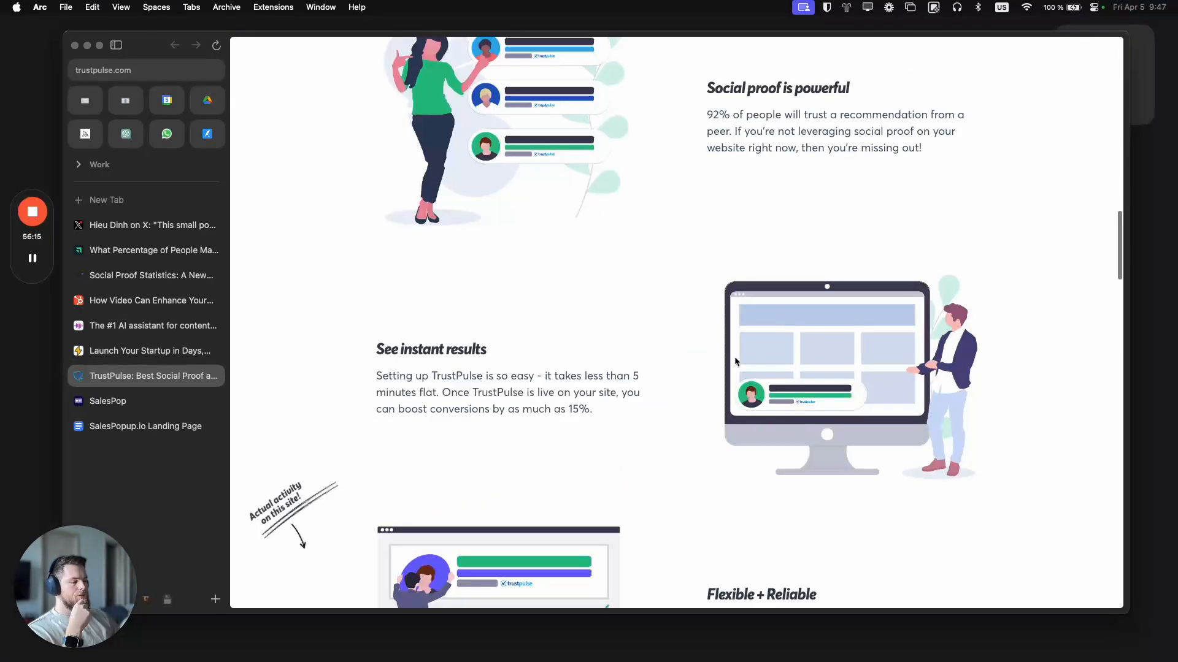
{"action": "scroll", "coordinate": [734, 356], "scroll_direction": "up", "scroll_amount": 5}
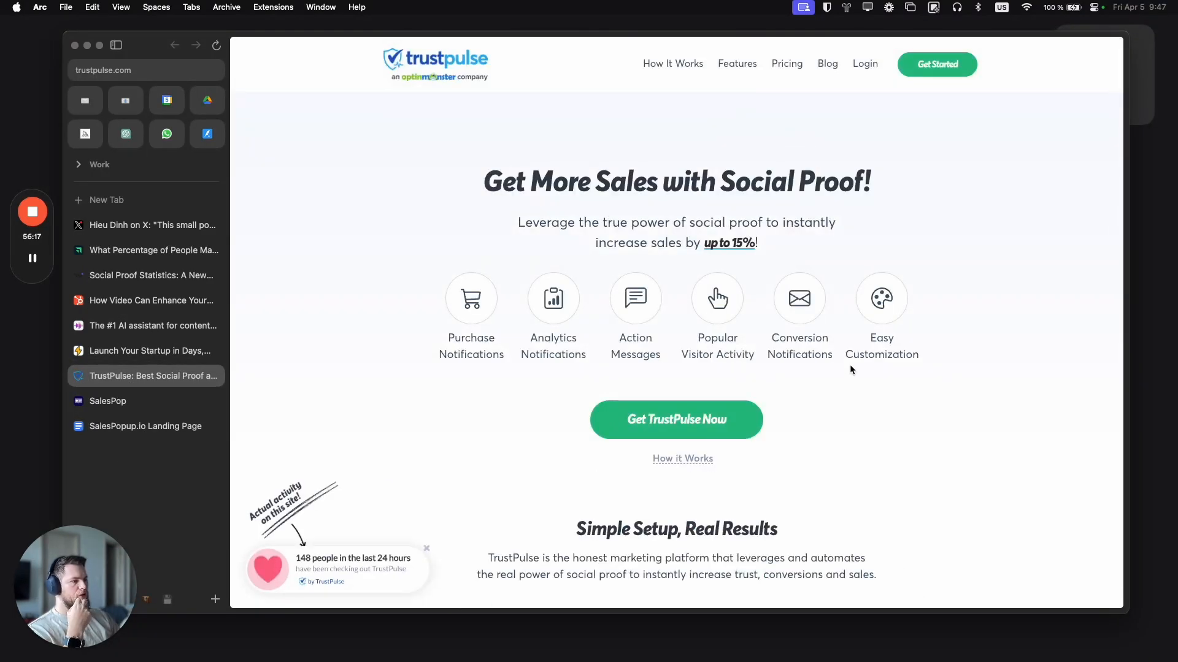
{"action": "scroll", "coordinate": [841, 392], "scroll_direction": "down", "scroll_amount": 5}
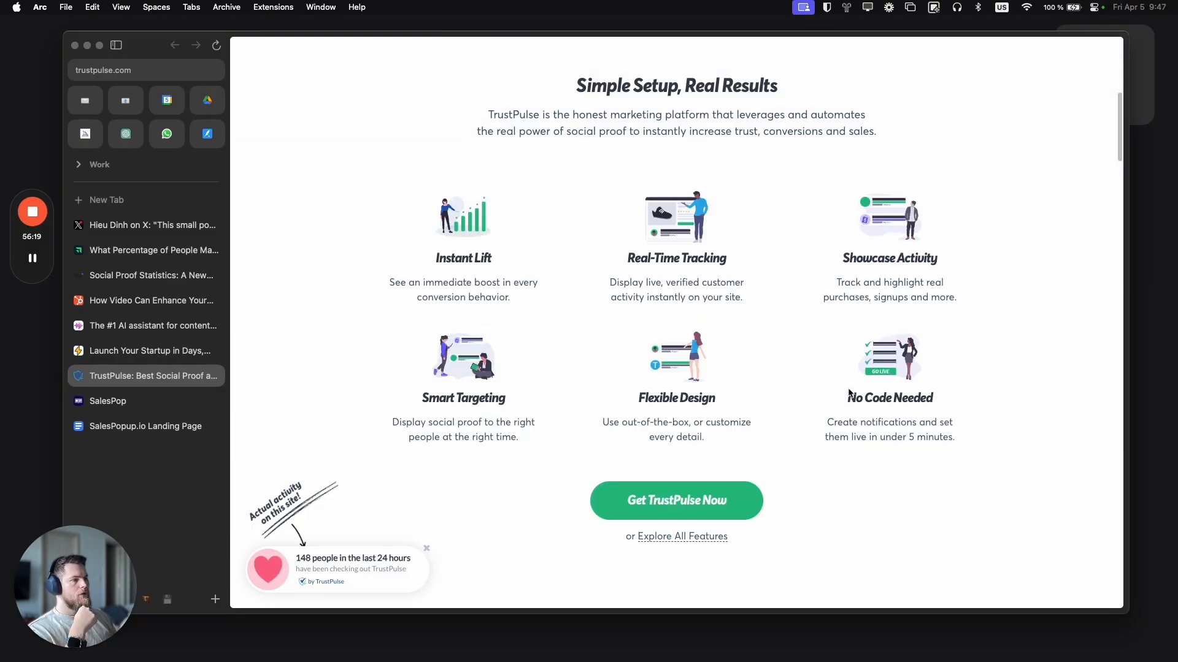
{"action": "scroll", "coordinate": [847, 390], "scroll_direction": "down", "scroll_amount": 5}
{"action": "scroll", "coordinate": [847, 392], "scroll_direction": "down", "scroll_amount": 5}
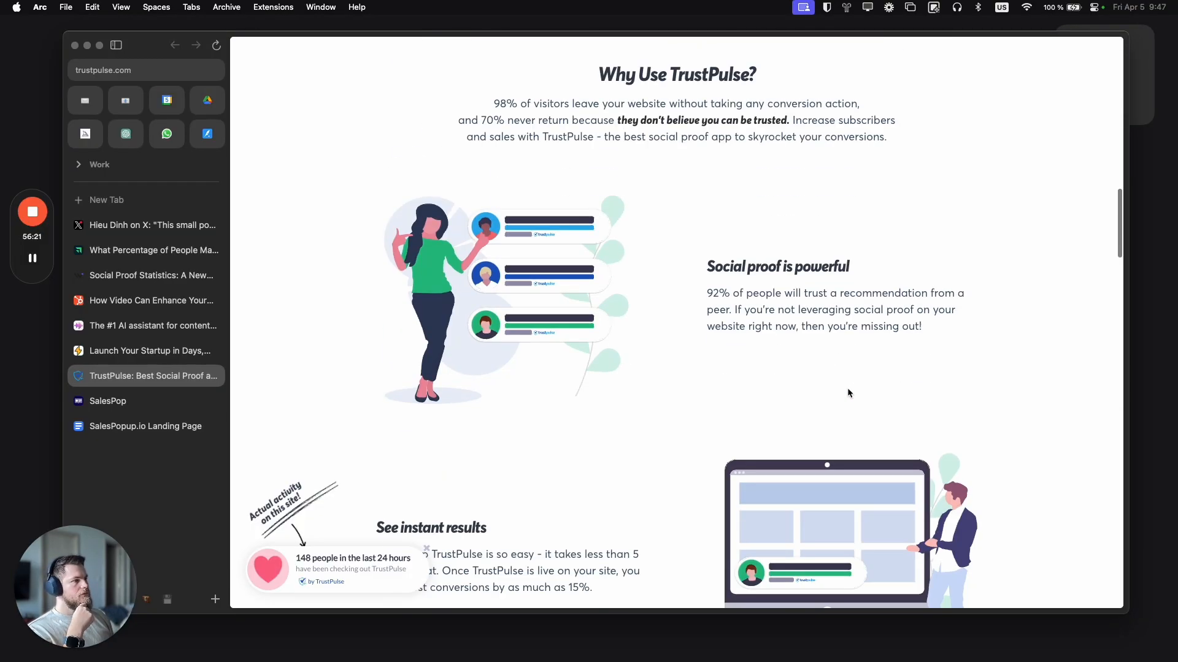
{"action": "scroll", "coordinate": [848, 392], "scroll_direction": "down", "scroll_amount": 8}
{"action": "scroll", "coordinate": [847, 393], "scroll_direction": "down", "scroll_amount": 8}
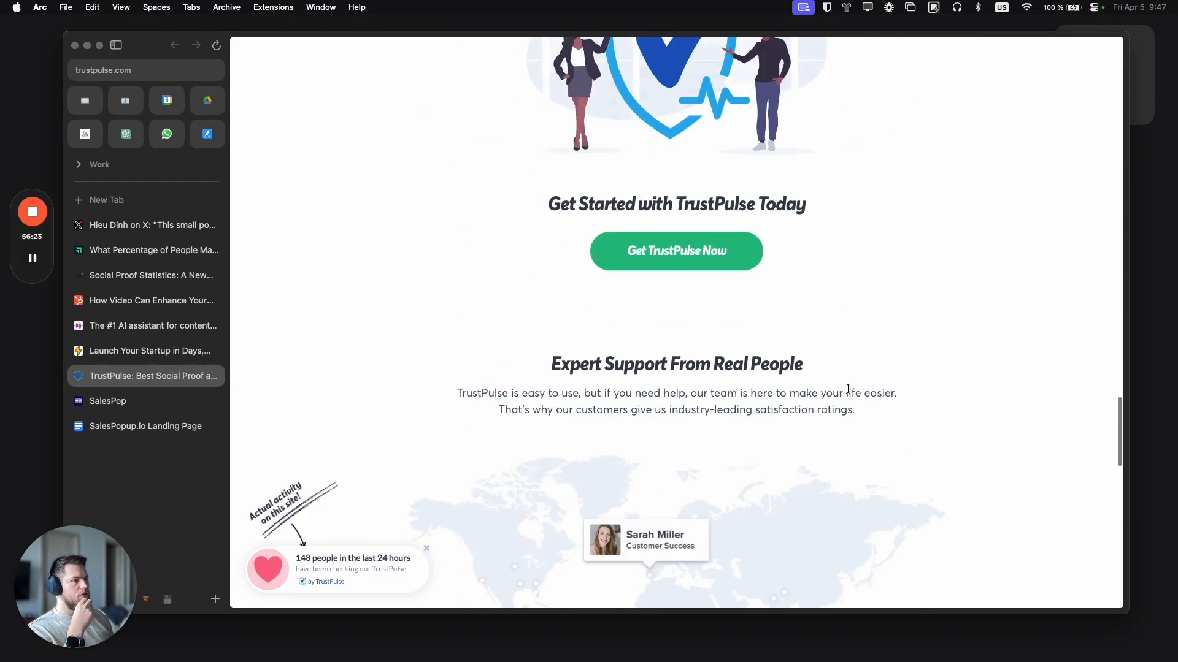
{"action": "scroll", "coordinate": [847, 391], "scroll_direction": "up", "scroll_amount": 4}
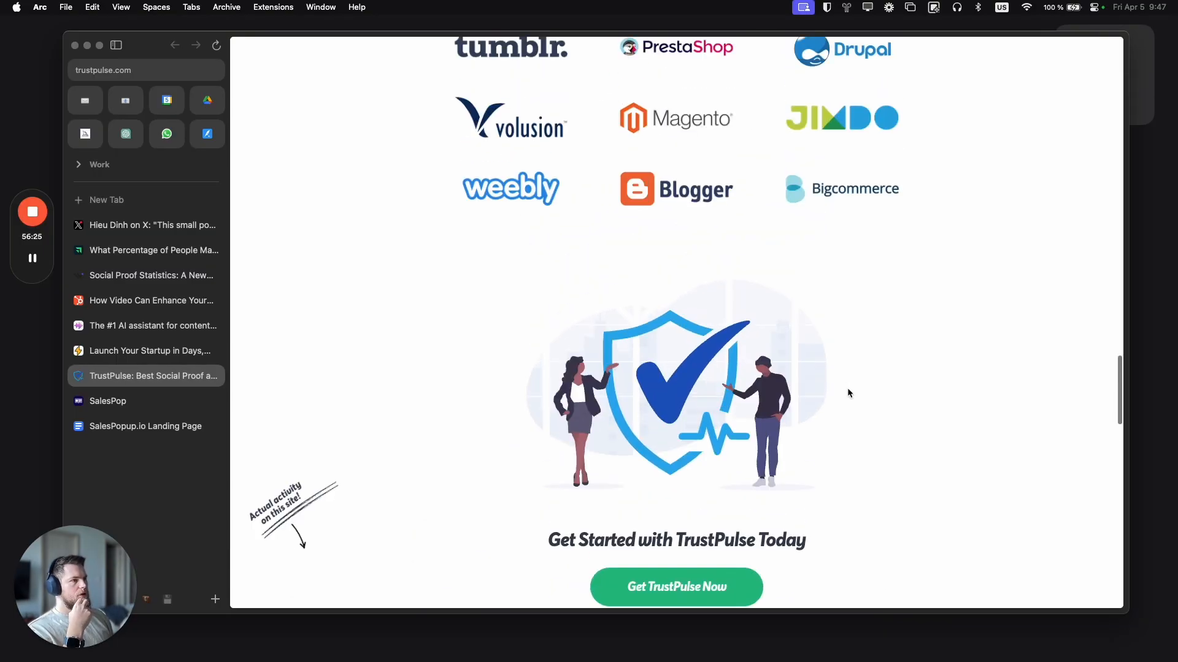
{"action": "scroll", "coordinate": [848, 391], "scroll_direction": "down", "scroll_amount": 8}
{"action": "scroll", "coordinate": [848, 393], "scroll_direction": "down", "scroll_amount": 10}
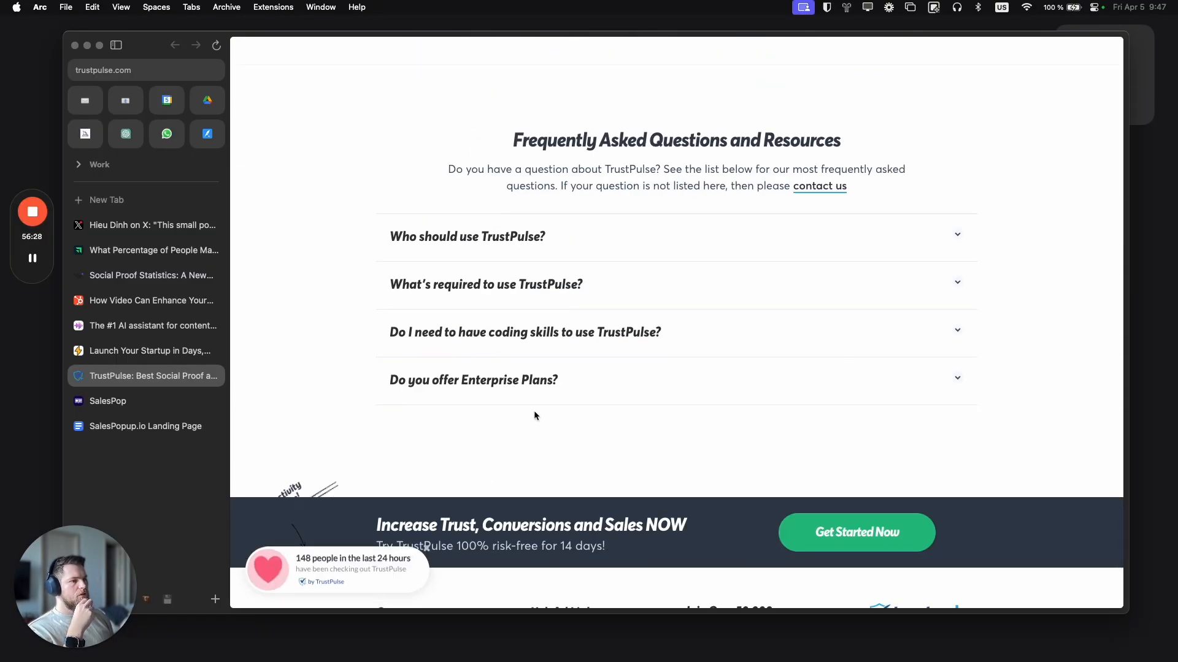
{"action": "left_click", "coordinate": [214, 376]}
Step: Review the ShipFast page's section order, including its pricing, FAQ, testimonials and closing call to action, and close the page
{"action": "left_click", "coordinate": [155, 352]}
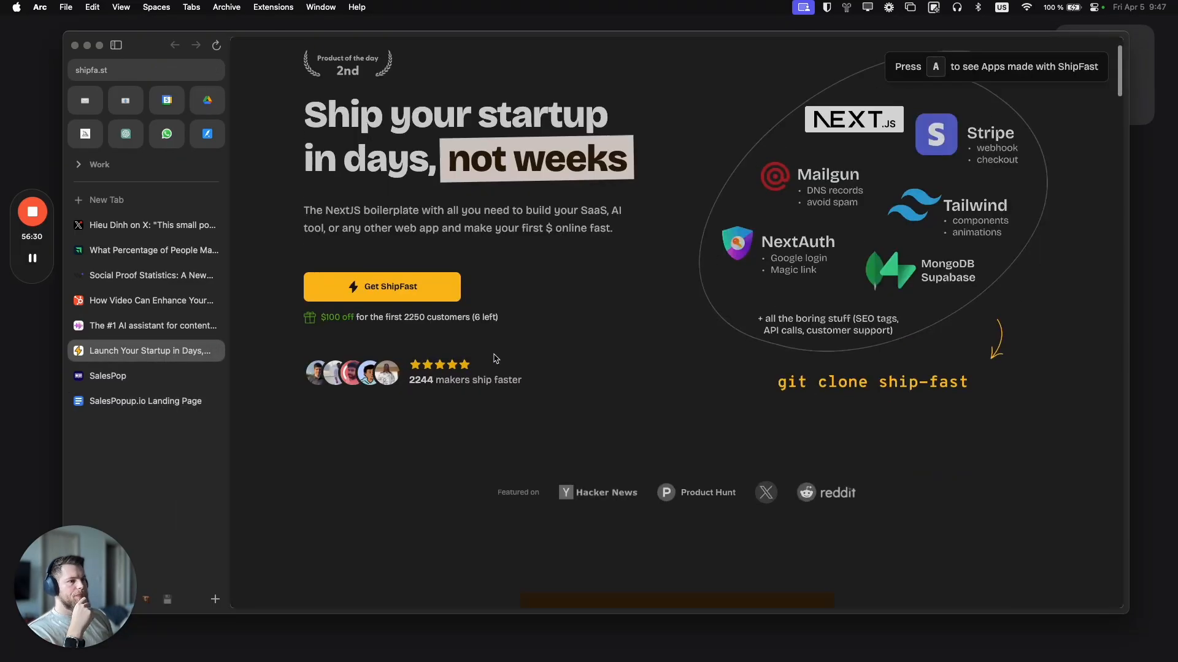
{"action": "scroll", "coordinate": [492, 355], "scroll_direction": "down", "scroll_amount": 10}
{"action": "scroll", "coordinate": [494, 353], "scroll_direction": "down", "scroll_amount": 15}
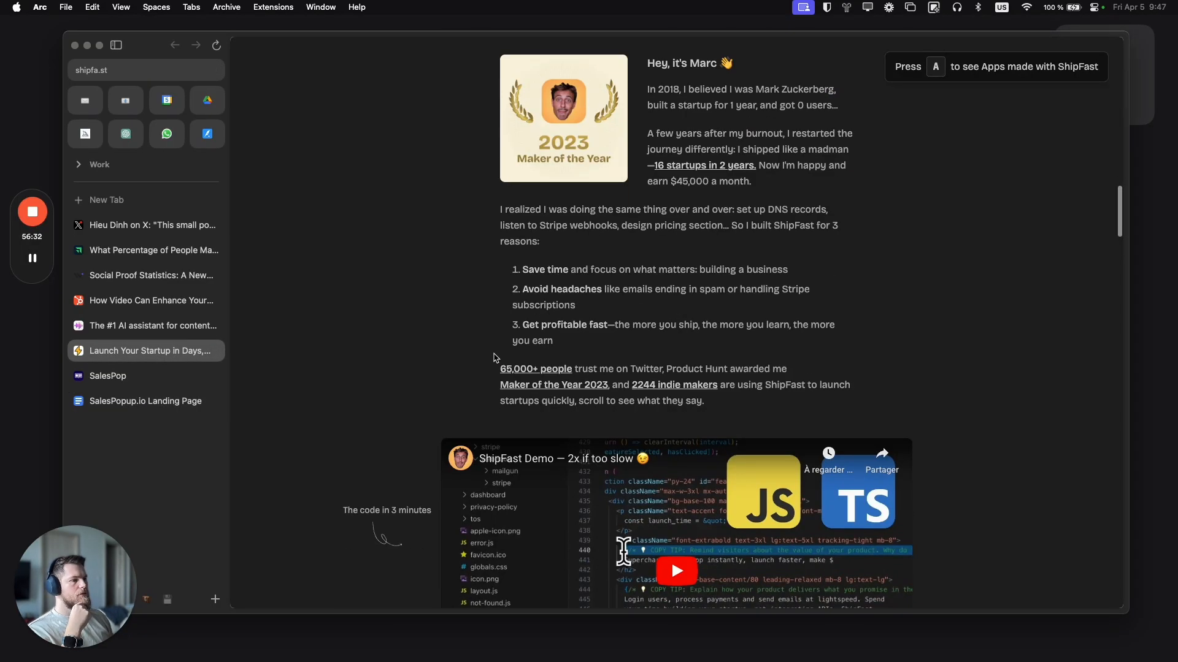
{"action": "scroll", "coordinate": [496, 359], "scroll_direction": "down", "scroll_amount": 15}
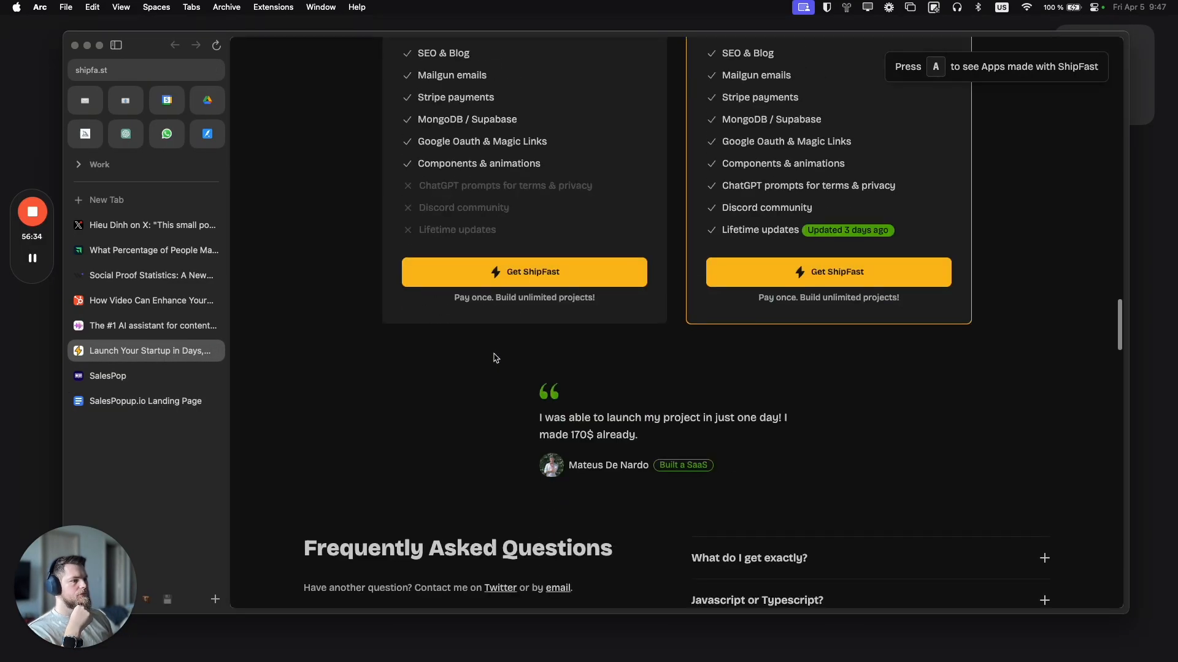
{"action": "scroll", "coordinate": [496, 358], "scroll_direction": "down", "scroll_amount": 12}
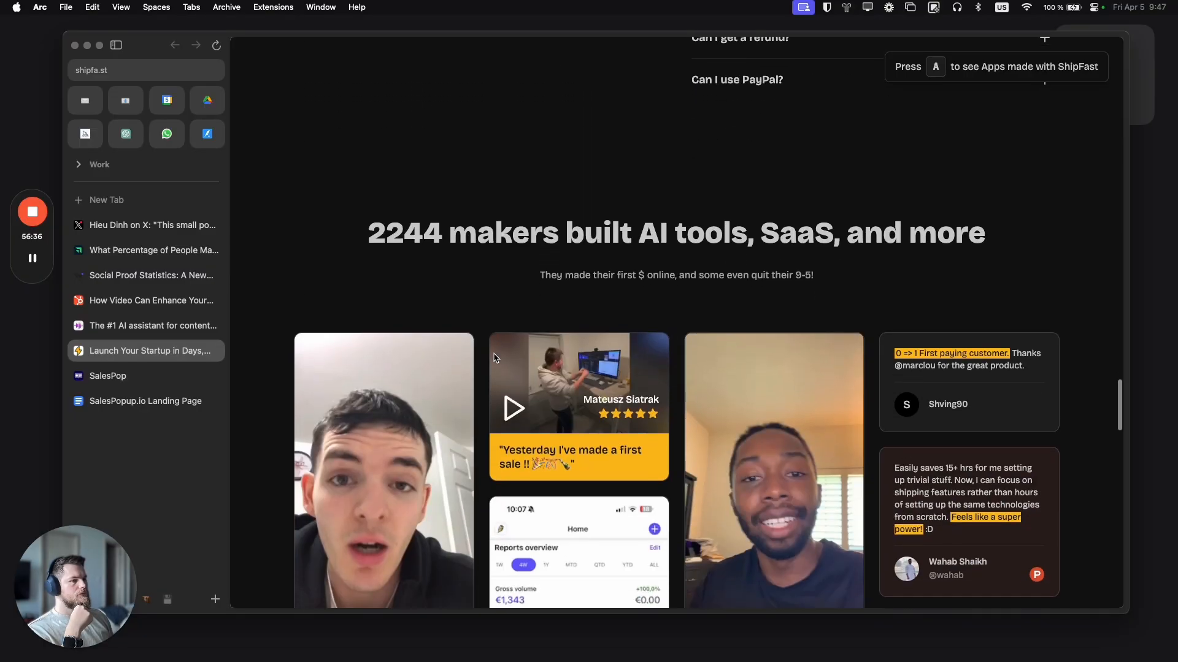
{"action": "scroll", "coordinate": [496, 358], "scroll_direction": "down", "scroll_amount": 15}
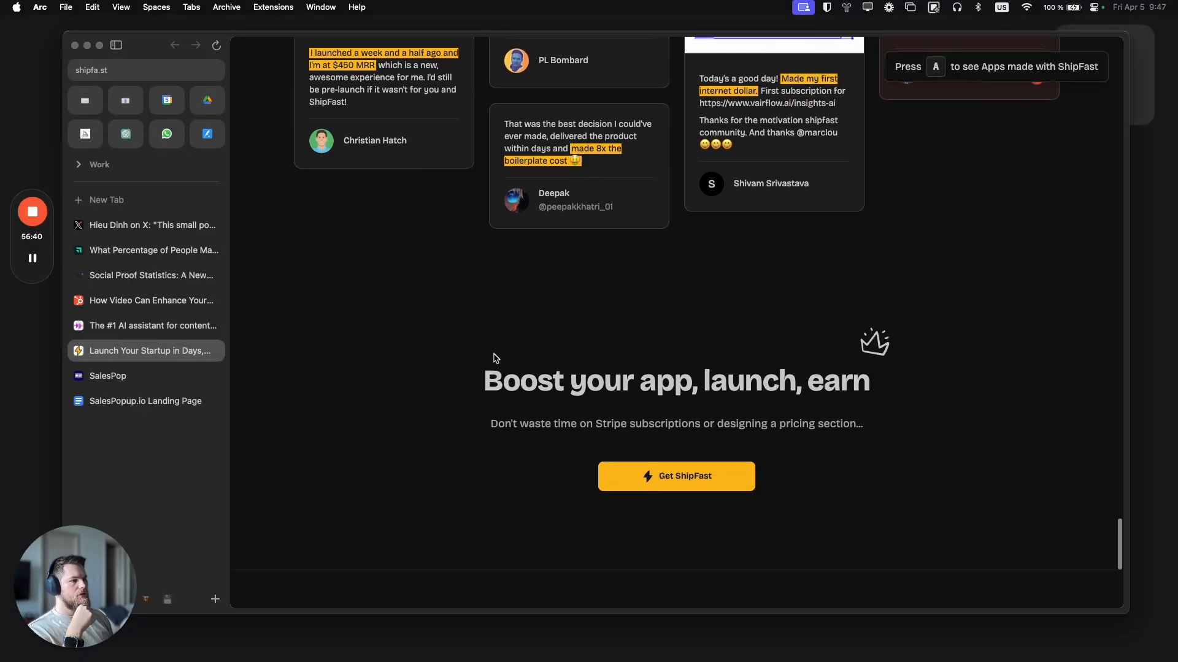
{"action": "left_click", "coordinate": [214, 350]}
Step: Examine the TalkNotes page's content styles, pricing and Share & Export sections
{"action": "scroll", "coordinate": [523, 334], "scroll_direction": "down", "scroll_amount": 15}
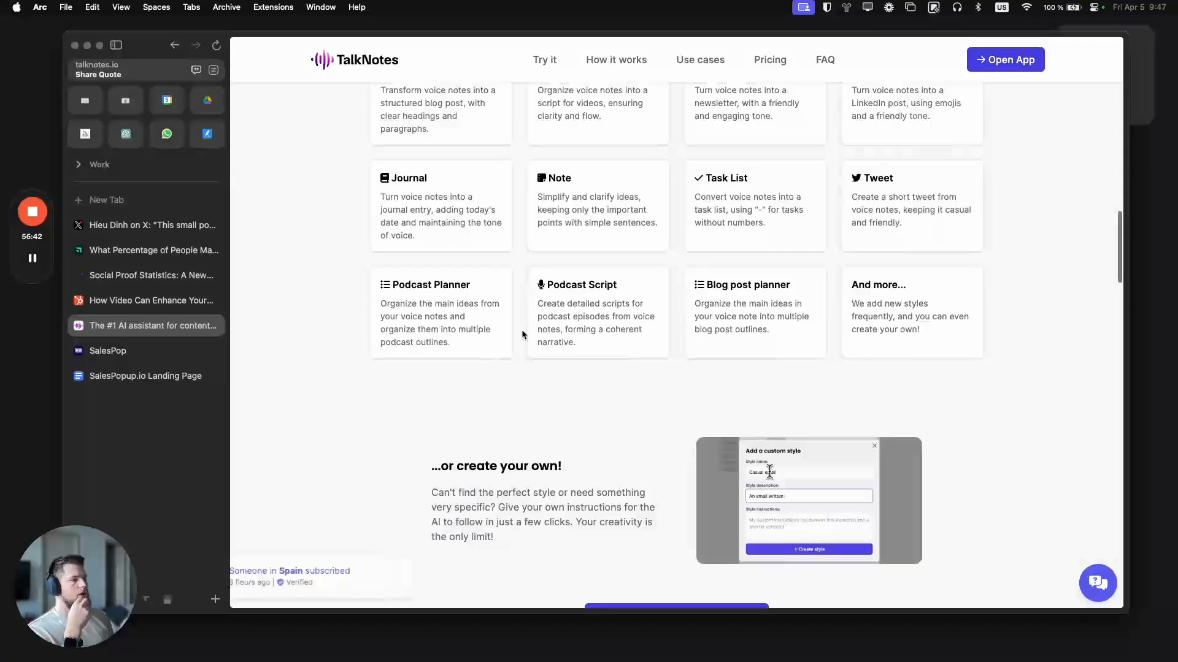
{"action": "scroll", "coordinate": [522, 331], "scroll_direction": "up", "scroll_amount": 3}
{"action": "scroll", "coordinate": [521, 331], "scroll_direction": "down", "scroll_amount": 10}
{"action": "scroll", "coordinate": [521, 332], "scroll_direction": "down", "scroll_amount": 6}
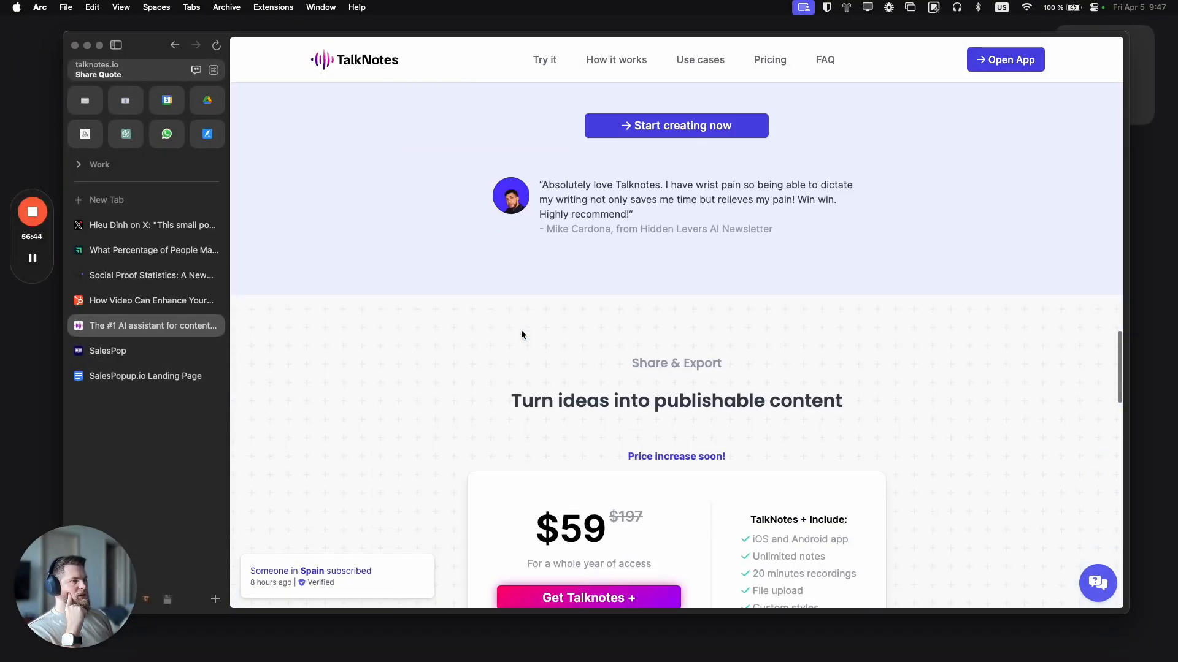
{"action": "scroll", "coordinate": [521, 331], "scroll_direction": "up", "scroll_amount": 5}
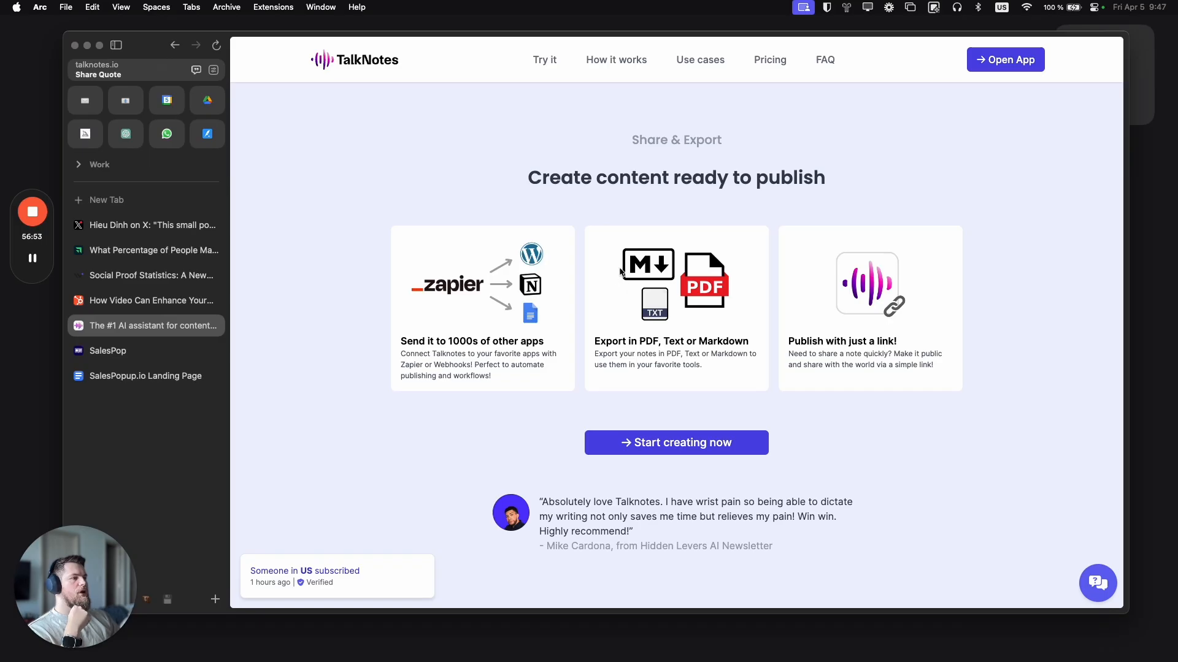
Step: Compare the Integrations list in the landing page document with the Share & Export section on the TalkNotes page
{"action": "left_click", "coordinate": [146, 376]}
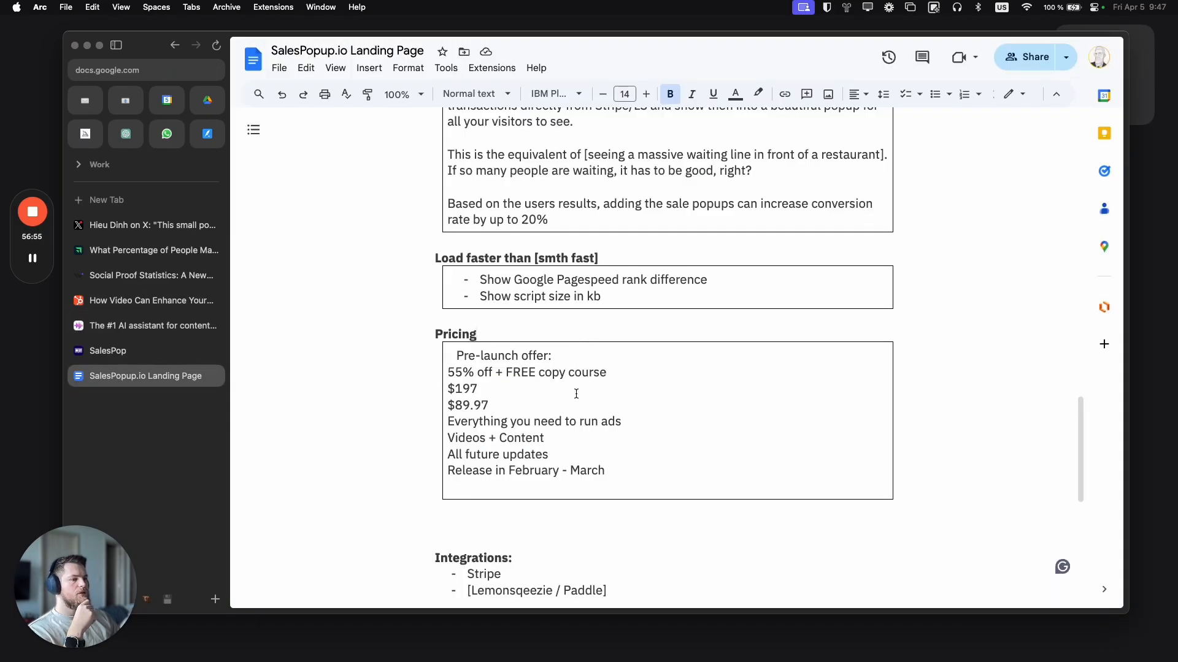
{"action": "scroll", "coordinate": [521, 515], "scroll_direction": "down", "scroll_amount": 2}
{"action": "left_click_drag", "start_coordinate": [611, 544], "coordinate": [433, 506]}
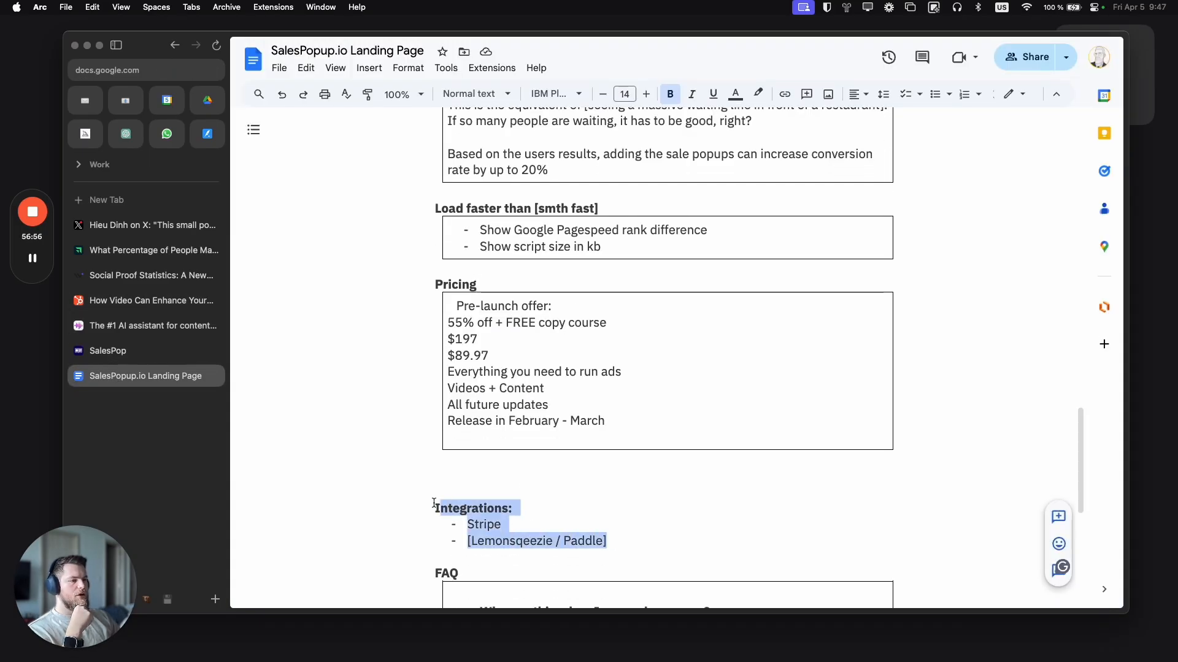
{"action": "left_click", "coordinate": [164, 327]}
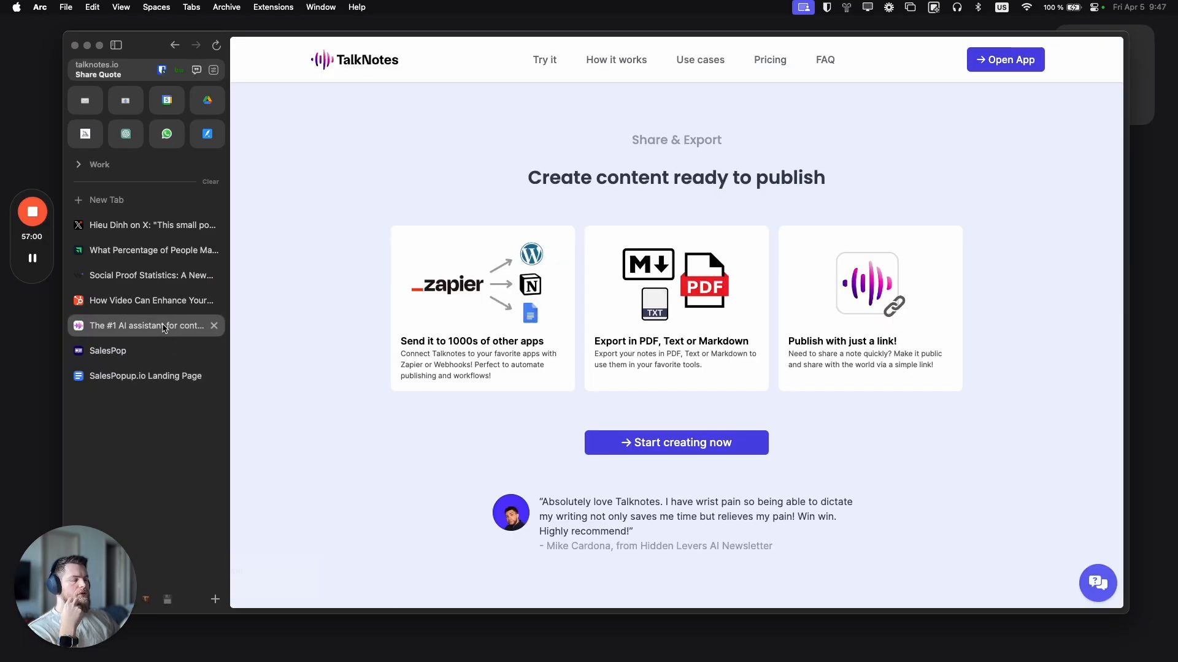
{"action": "left_click", "coordinate": [136, 377]}
{"action": "scroll", "coordinate": [669, 476], "scroll_direction": "down", "scroll_amount": 2}
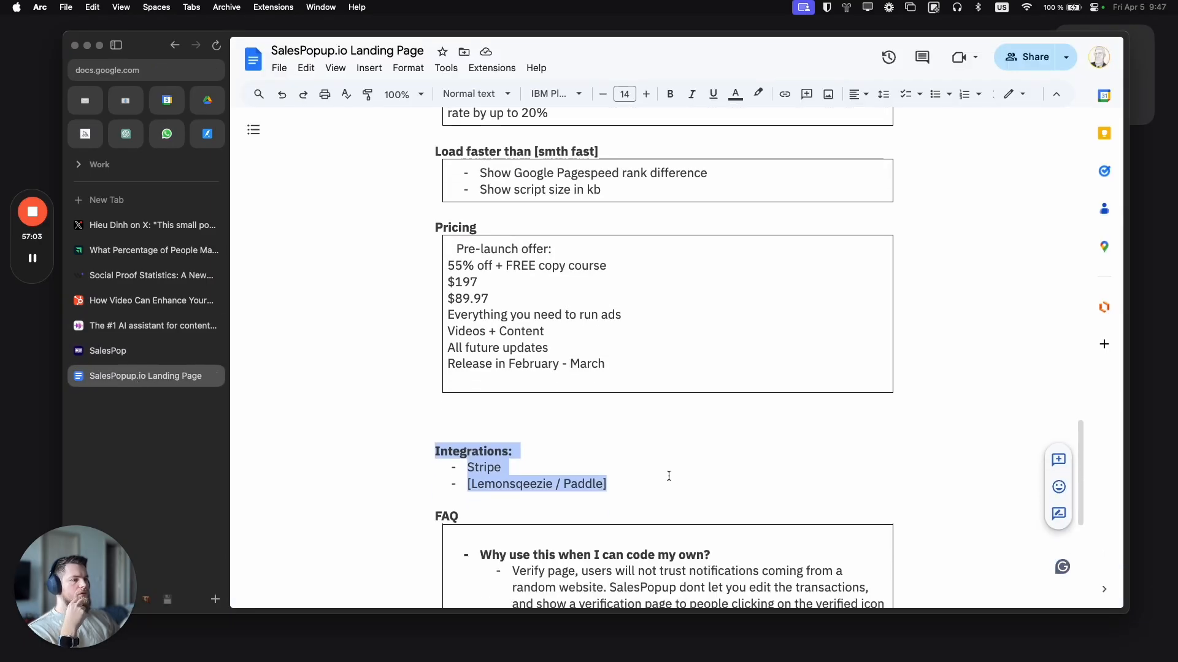
{"action": "scroll", "coordinate": [654, 464], "scroll_direction": "down", "scroll_amount": 3}
Step: Split the bracketed "Lemonsqeezie / Paddle" item under Integrations into separate "Lemonsqeezie" and "Paddle" bullets, removing the brackets and slash
{"action": "left_click", "coordinate": [527, 318]}
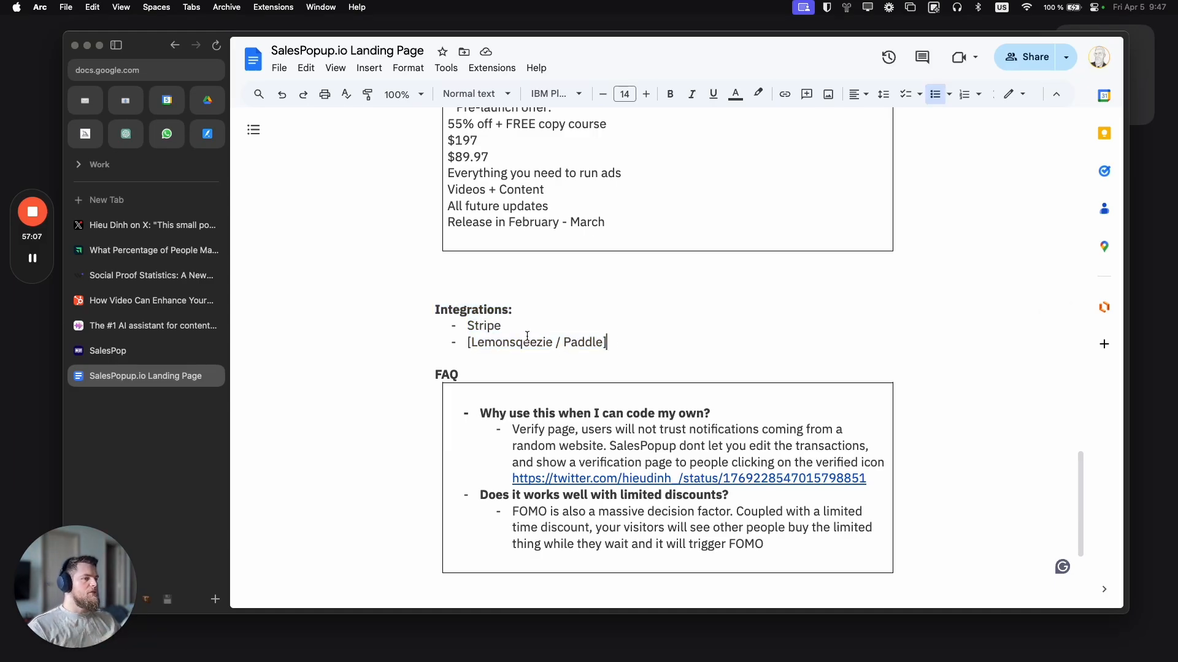
{"action": "left_click", "coordinate": [472, 342]}
{"action": "key", "text": "BackSpace"}
{"action": "key", "text": "BackSpace"}
{"action": "key", "text": "BackSpace"}
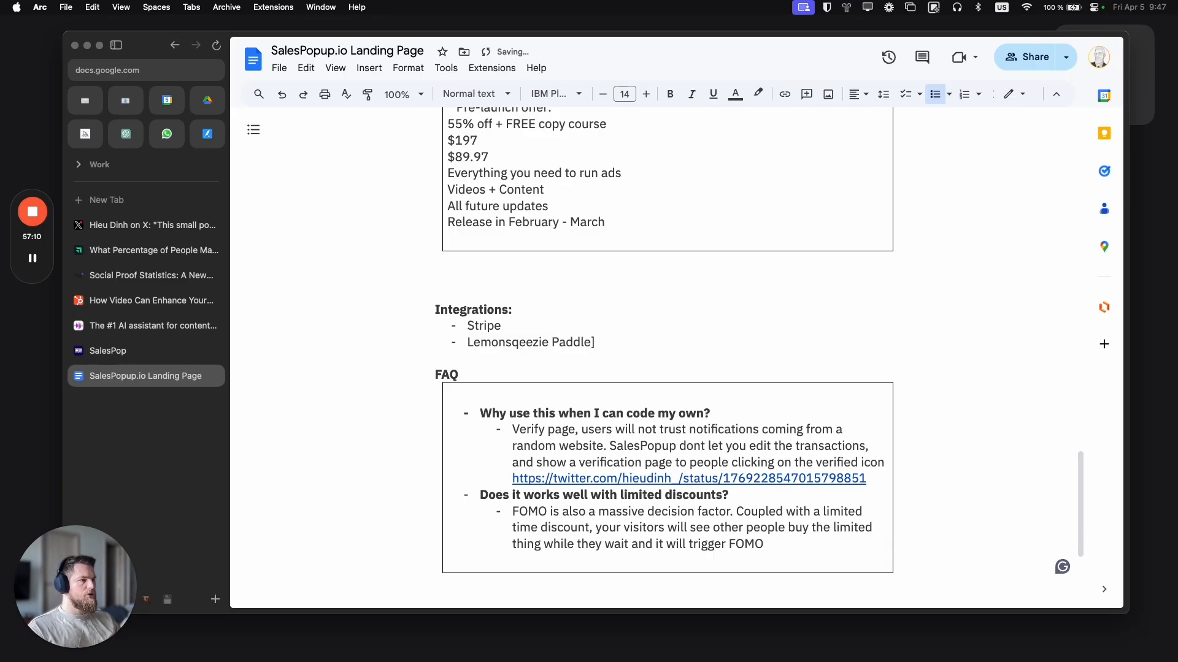
{"action": "key", "text": "Return"}
{"action": "key", "text": "BackSpace"}
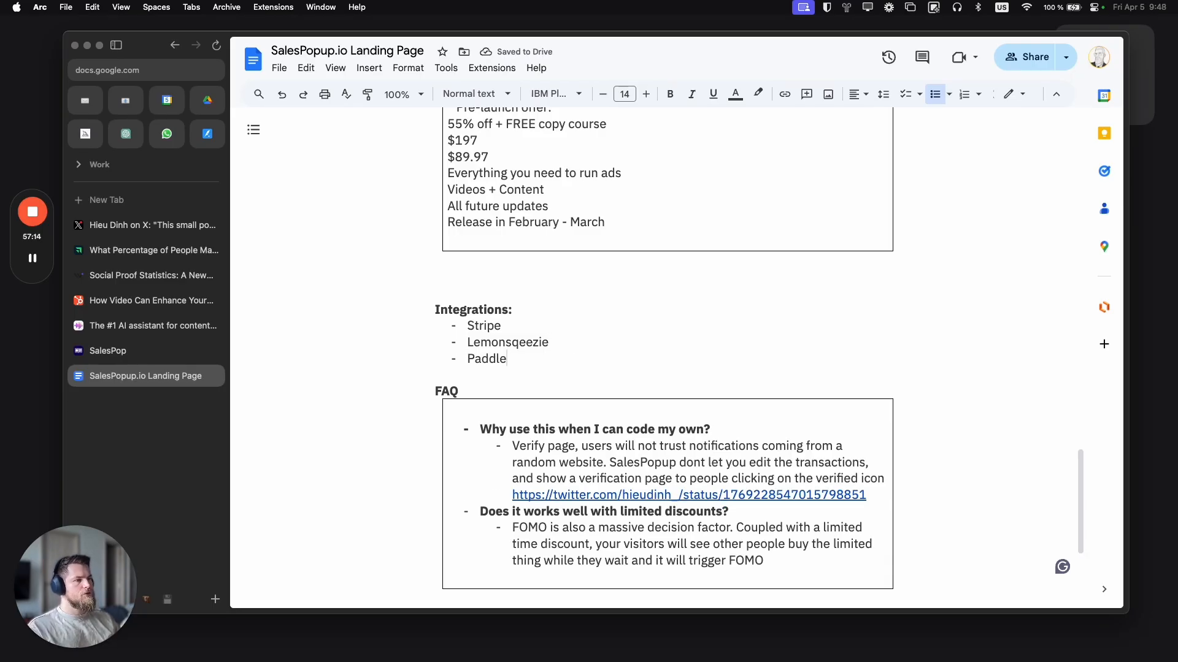
{"action": "key", "text": "Return"}
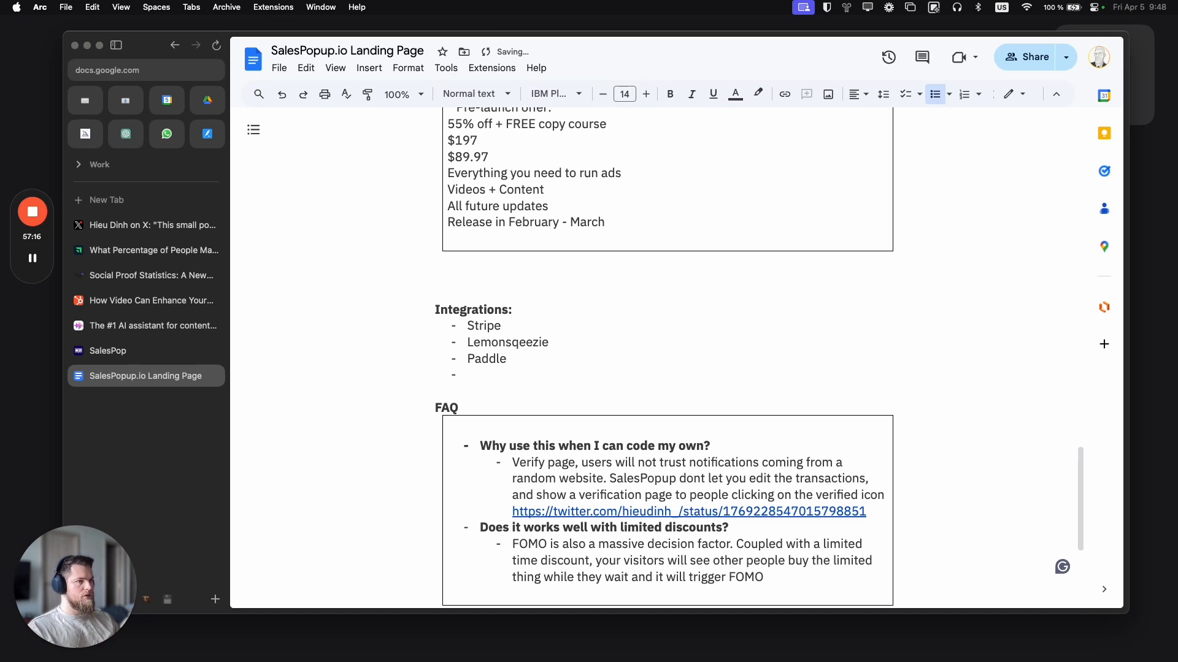
{"action": "key", "text": "BackSpace"}
{"action": "key", "text": "BackSpace"}
{"action": "key", "text": "BackSpace"}
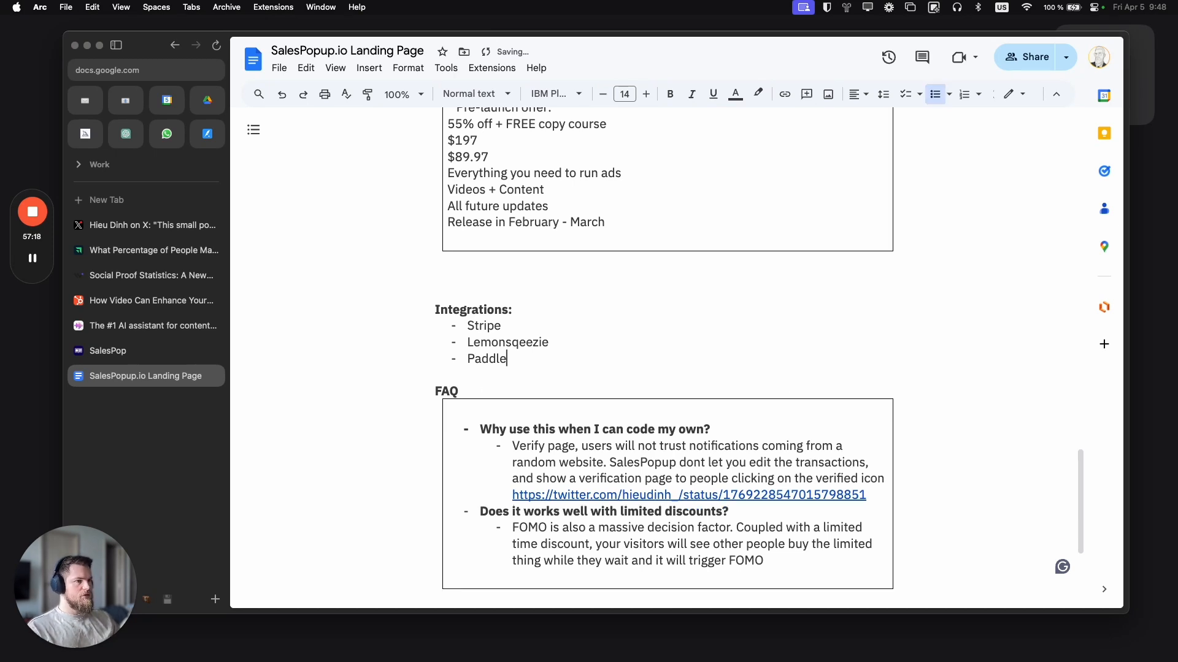
Step: Add an unbulleted line reading "Easily integrate with your favorite payment provider" between the Integrations heading and the Stripe bullet
{"action": "left_click", "coordinate": [452, 323]}
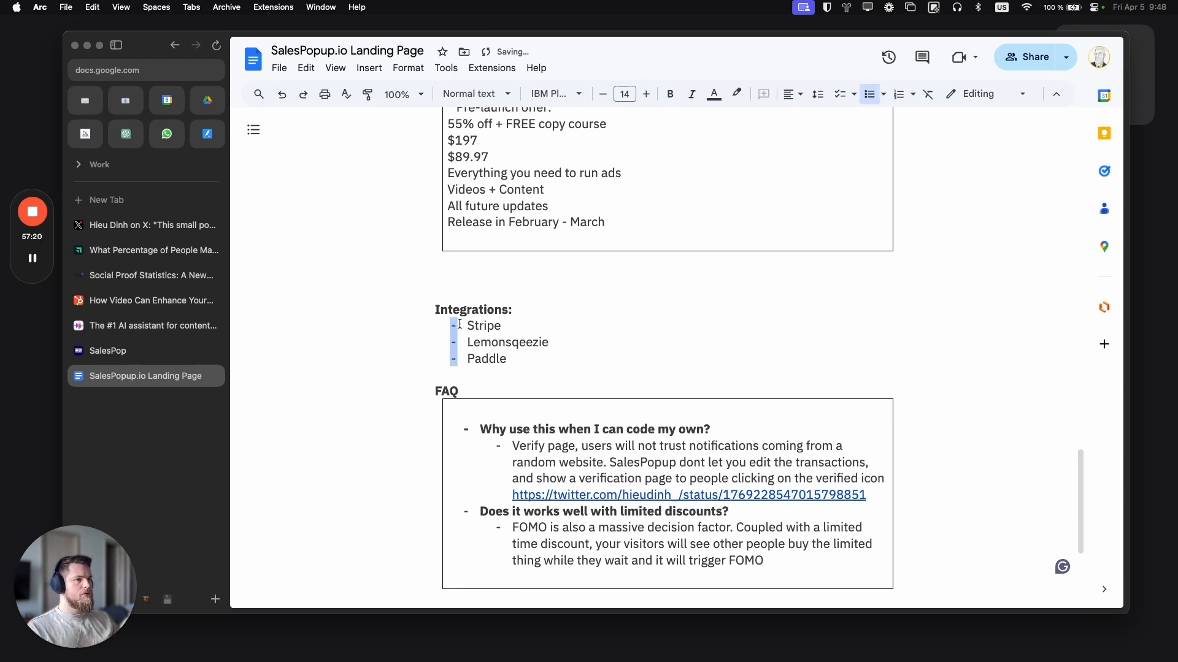
{"action": "left_click", "coordinate": [468, 325]}
{"action": "key", "text": "BackSpace"}
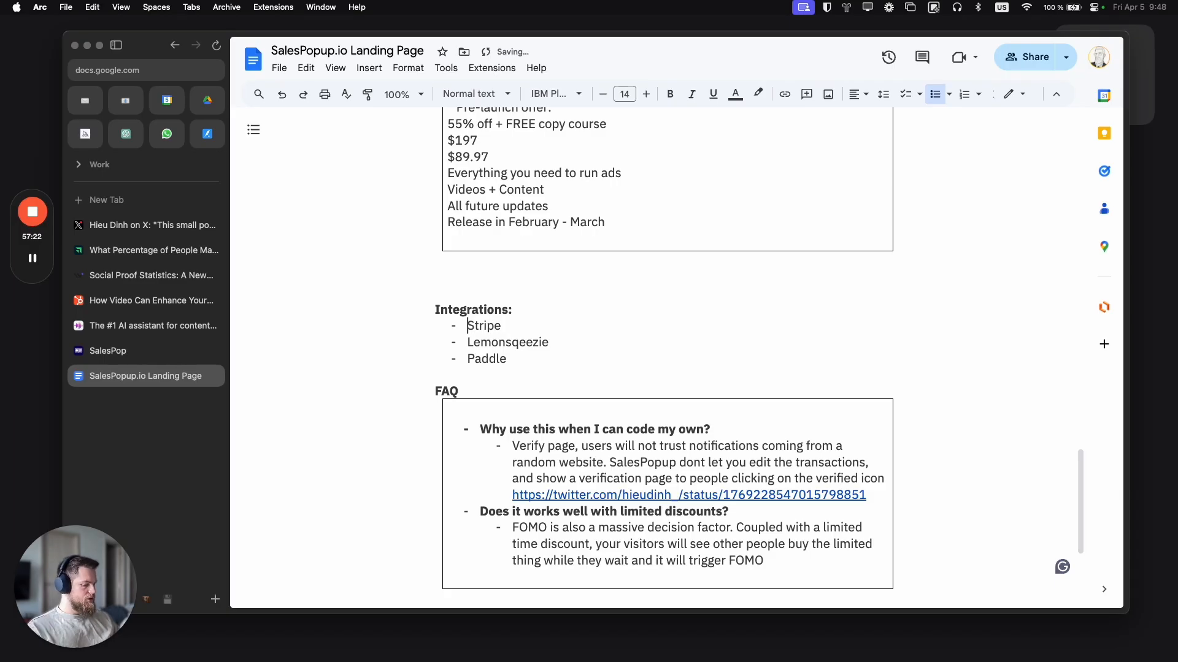
{"action": "key", "text": "Return"}
{"action": "key", "text": "BackSpace"}
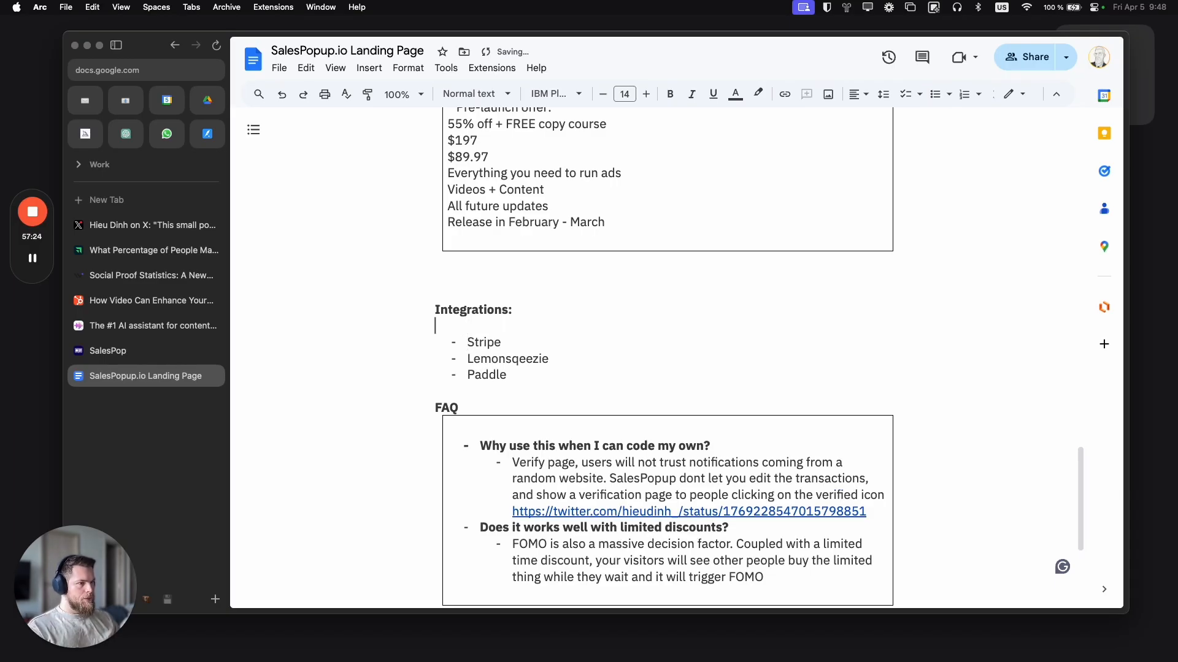
{"action": "type", "text": "Easily integrat"}
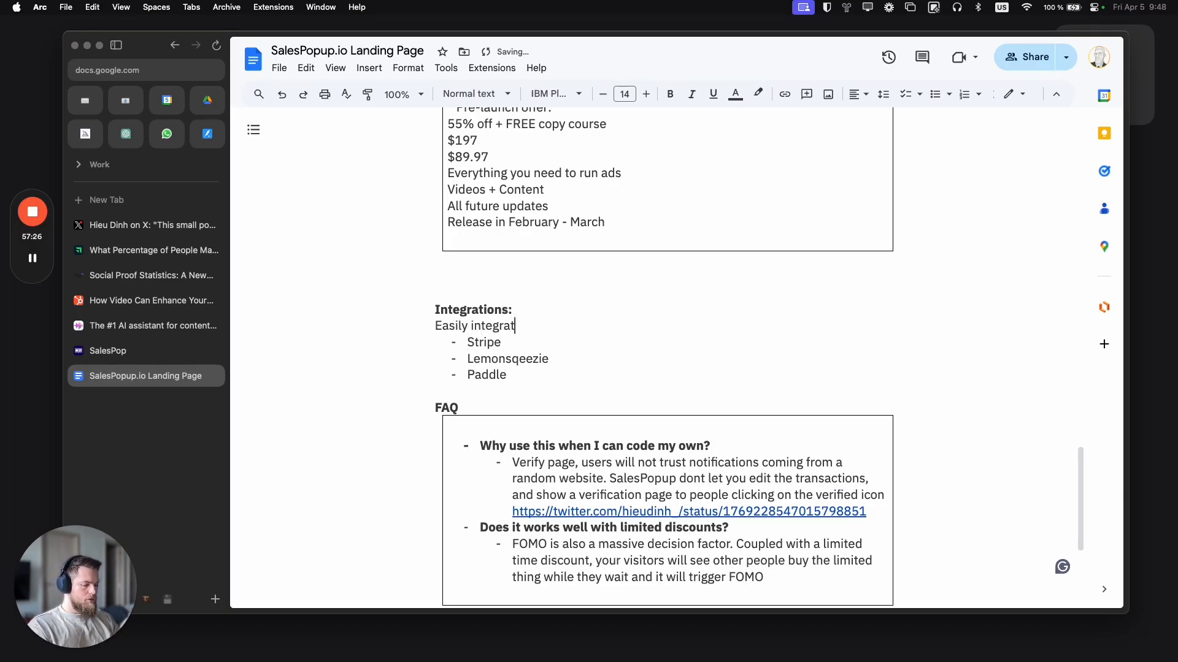
{"action": "type", "text": "e with your favo"}
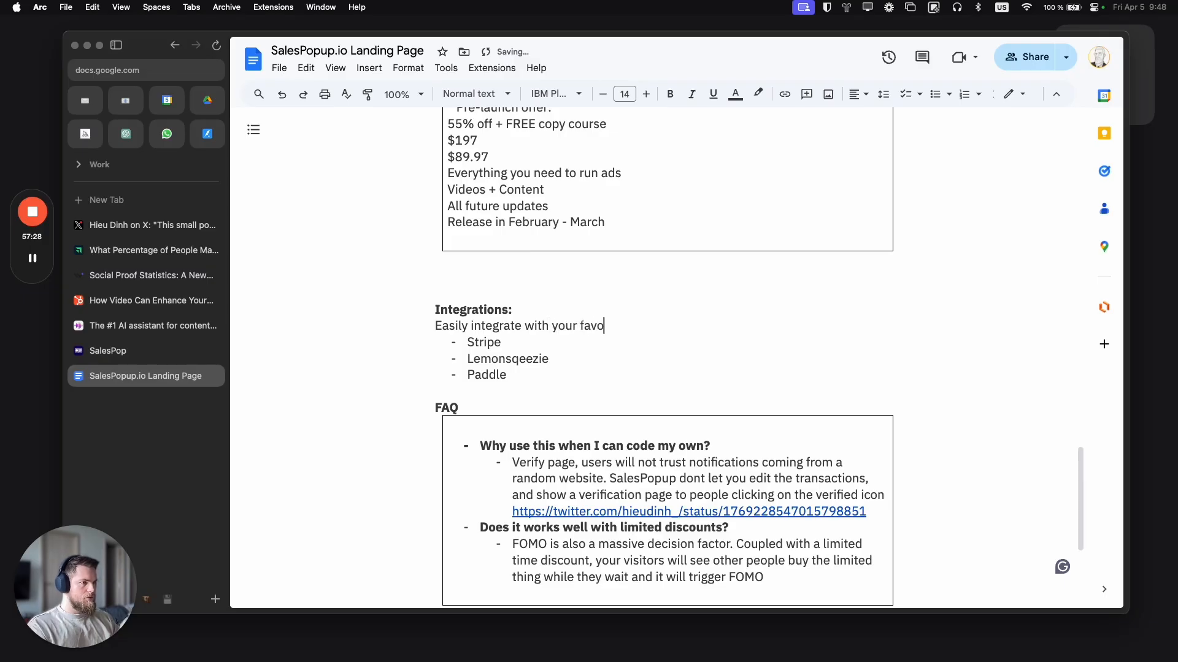
{"action": "type", "text": "rite payment proc"}
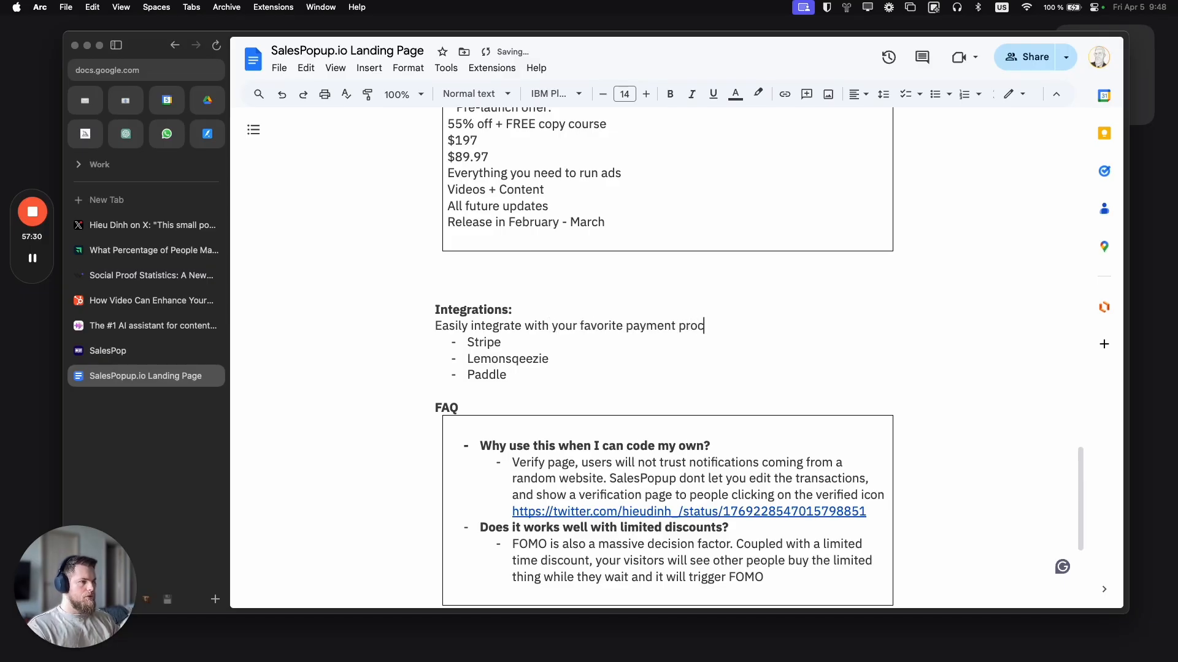
{"action": "key", "text": "BackSpace"}
{"action": "type", "text": "vider"}
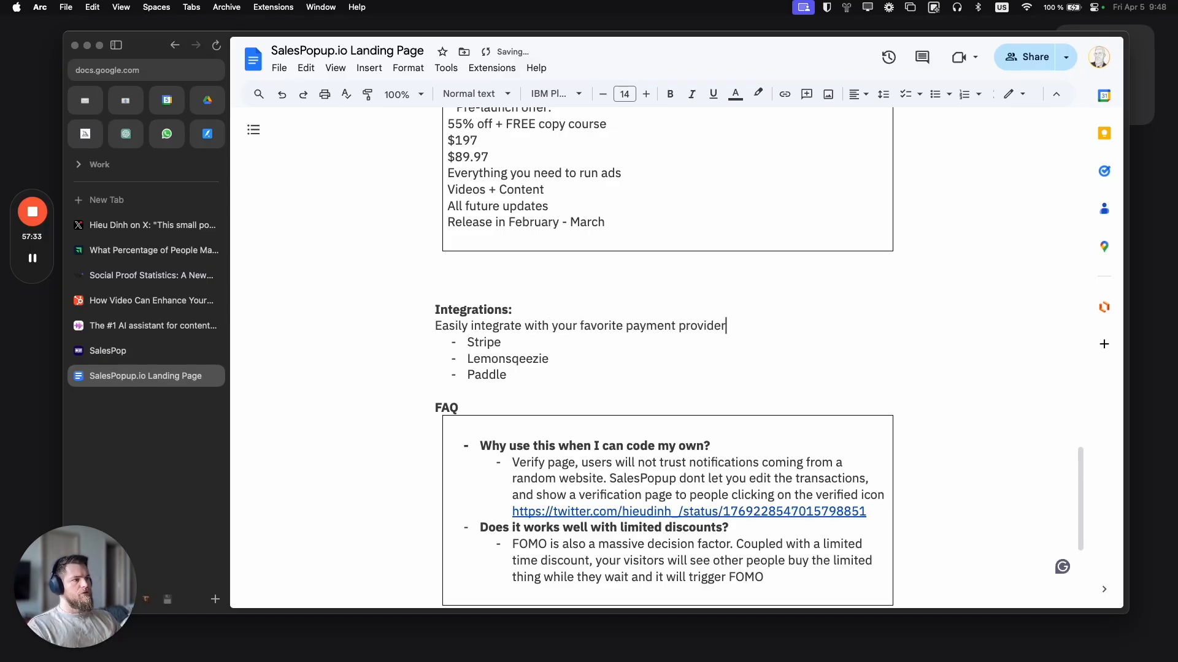
{"action": "type", "text": "s"}
{"action": "key", "text": "BackSpace"}
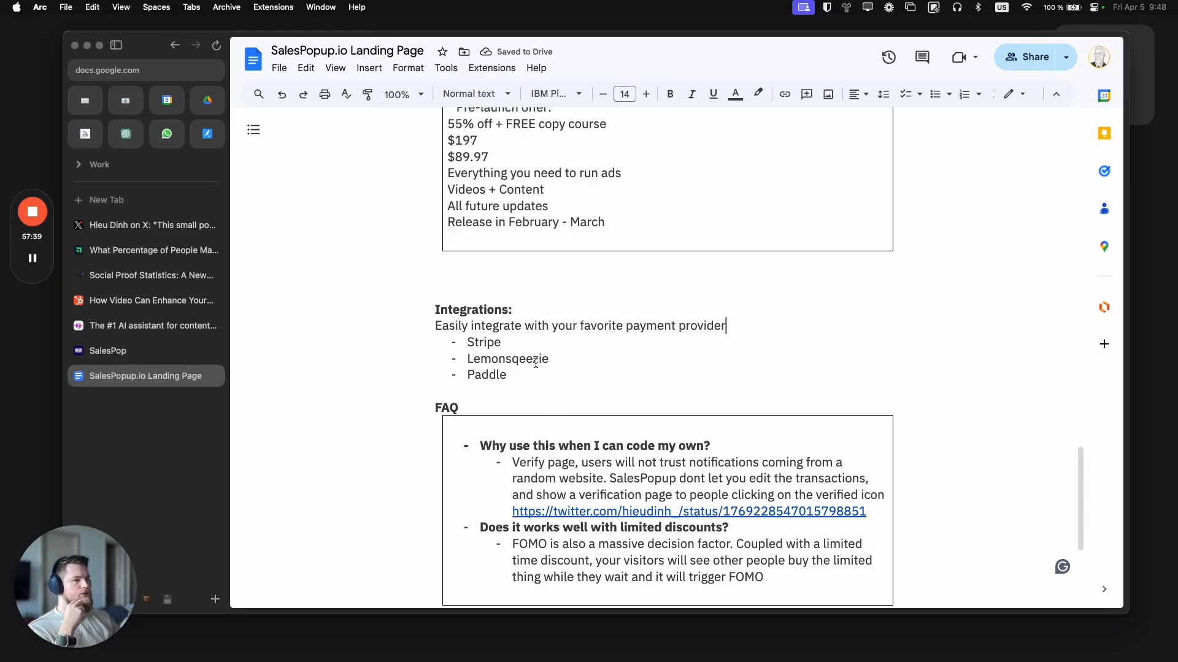
Step: Examine the SalesPop website's feature sections, psychological triggers and customer reviews for landing page ideas
{"action": "left_click", "coordinate": [139, 345]}
{"action": "scroll", "coordinate": [495, 387], "scroll_direction": "down", "scroll_amount": 10}
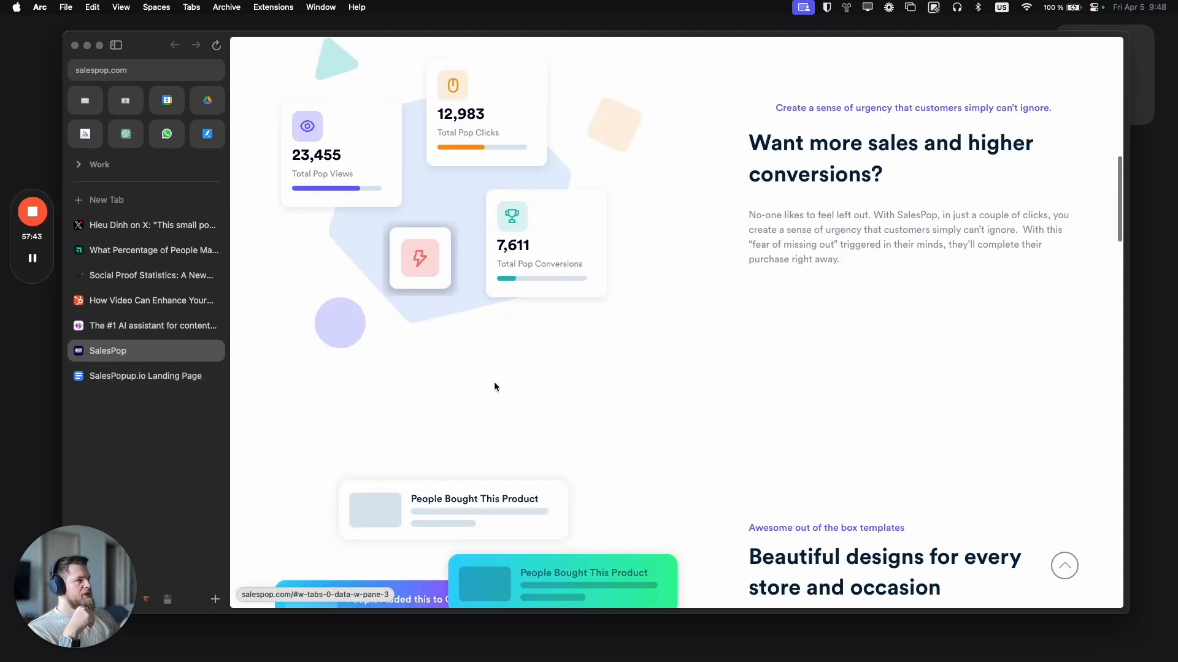
{"action": "scroll", "coordinate": [494, 387], "scroll_direction": "down", "scroll_amount": 14}
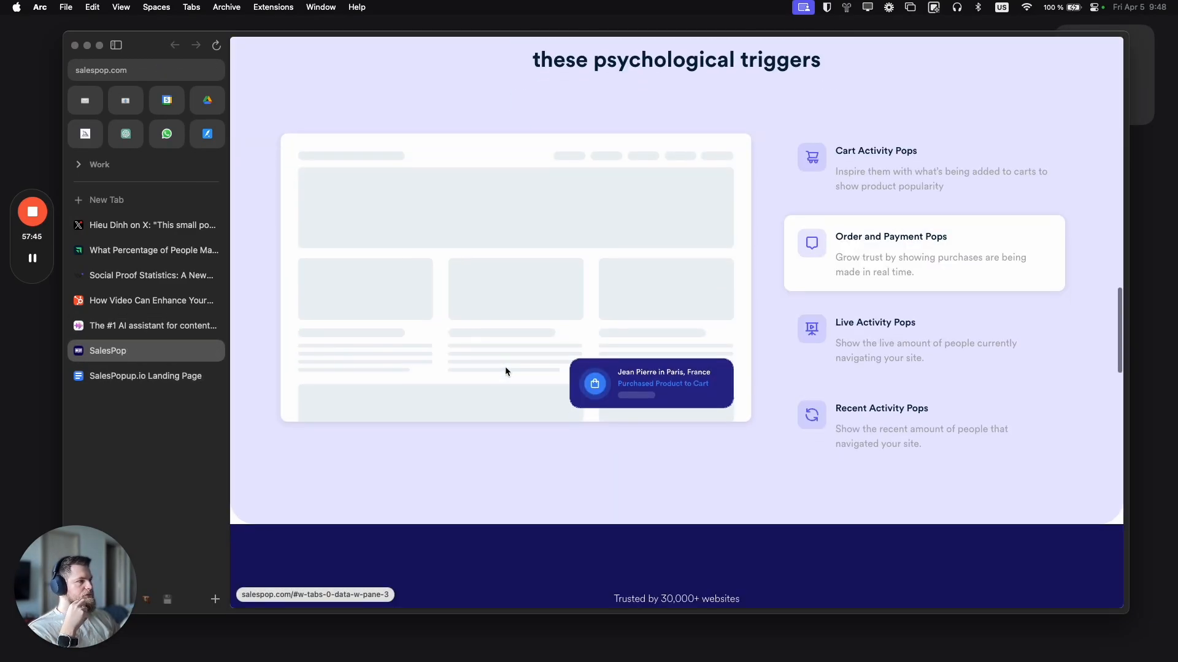
{"action": "scroll", "coordinate": [587, 368], "scroll_direction": "up", "scroll_amount": 3}
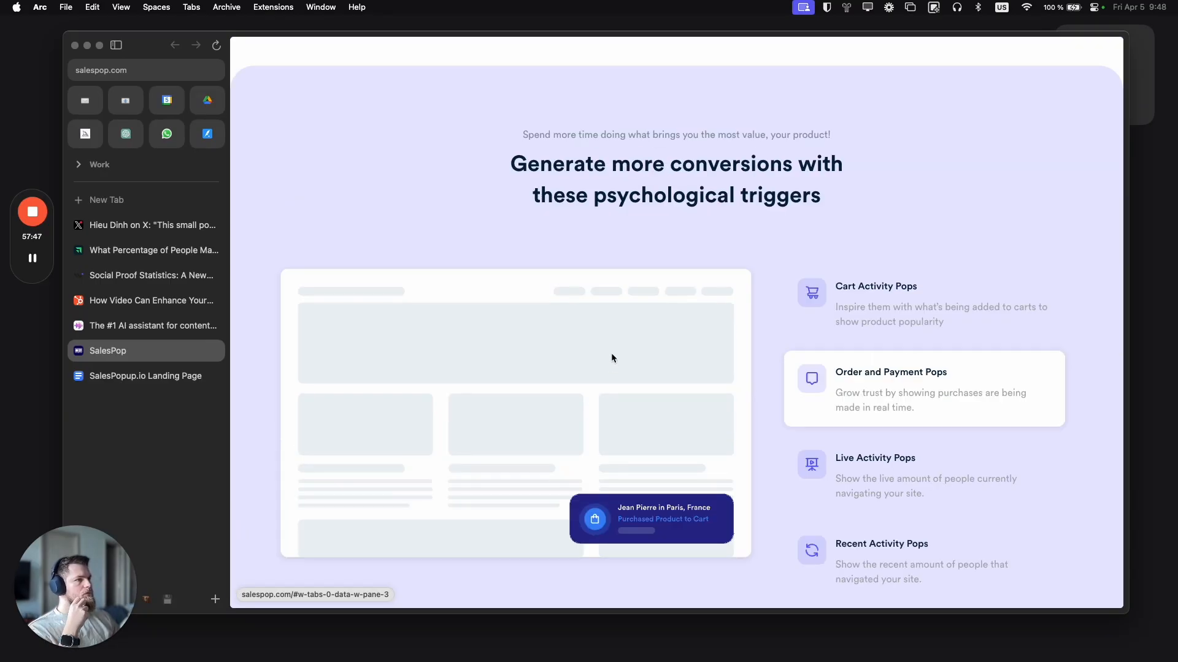
{"action": "scroll", "coordinate": [611, 352], "scroll_direction": "down", "scroll_amount": 15}
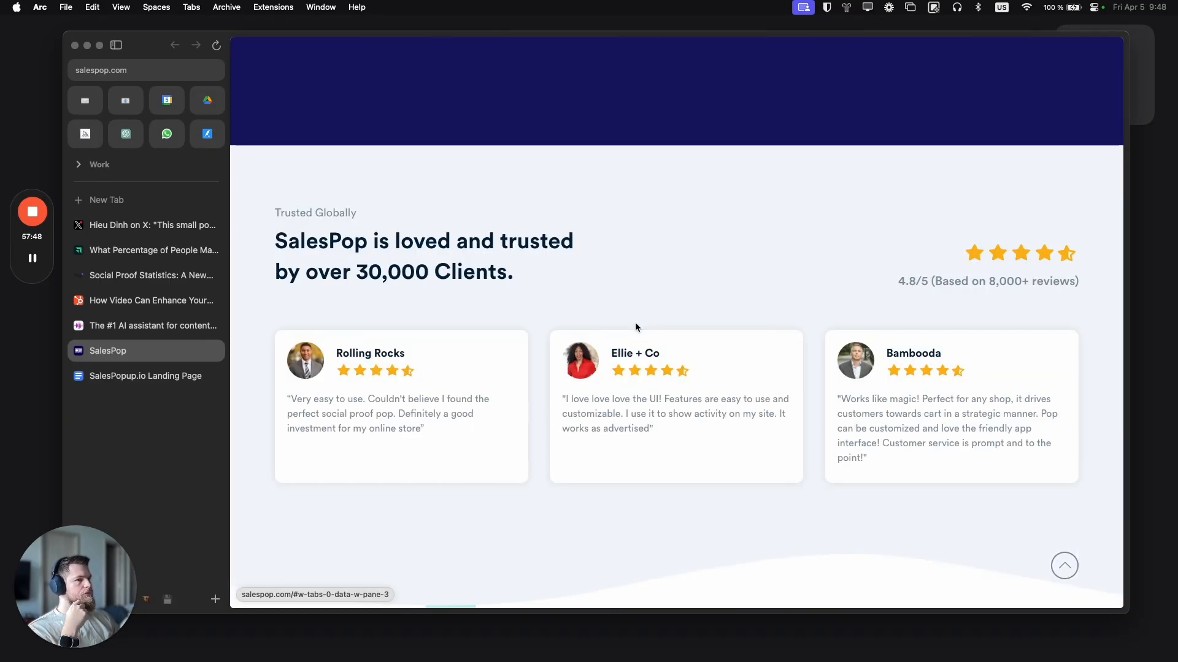
{"action": "scroll", "coordinate": [635, 329], "scroll_direction": "down", "scroll_amount": 8}
{"action": "scroll", "coordinate": [625, 331], "scroll_direction": "up", "scroll_amount": 20}
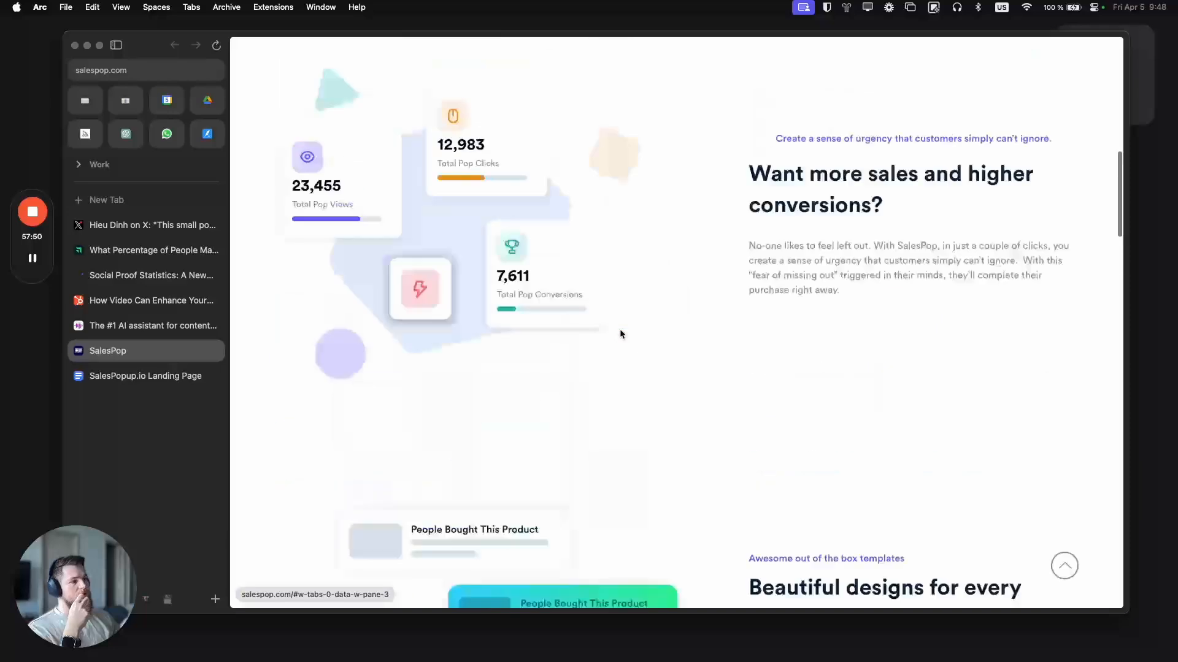
{"action": "scroll", "coordinate": [620, 334], "scroll_direction": "up", "scroll_amount": 10}
Step: Close the browser tabs for SalesPop, the HubSpot video article, the social proof statistics and the "What Percentage of People" article
{"action": "key", "text": "super+w"}
{"action": "left_click", "coordinate": [147, 304]}
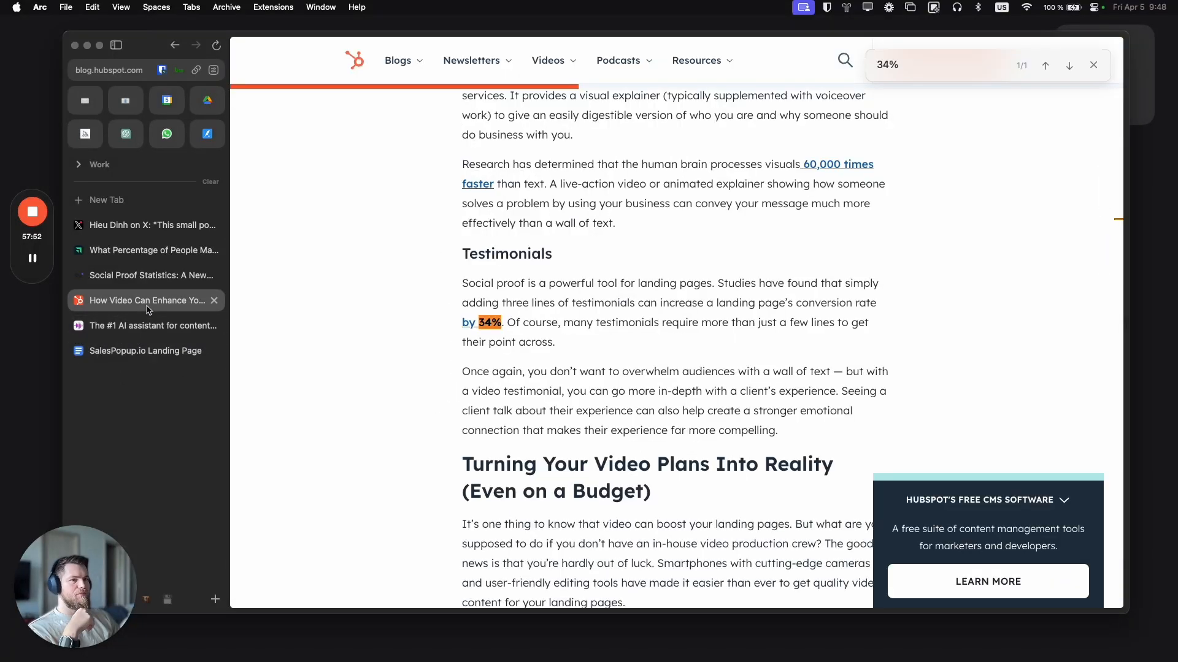
{"action": "key", "text": "super+w"}
{"action": "left_click", "coordinate": [148, 284]}
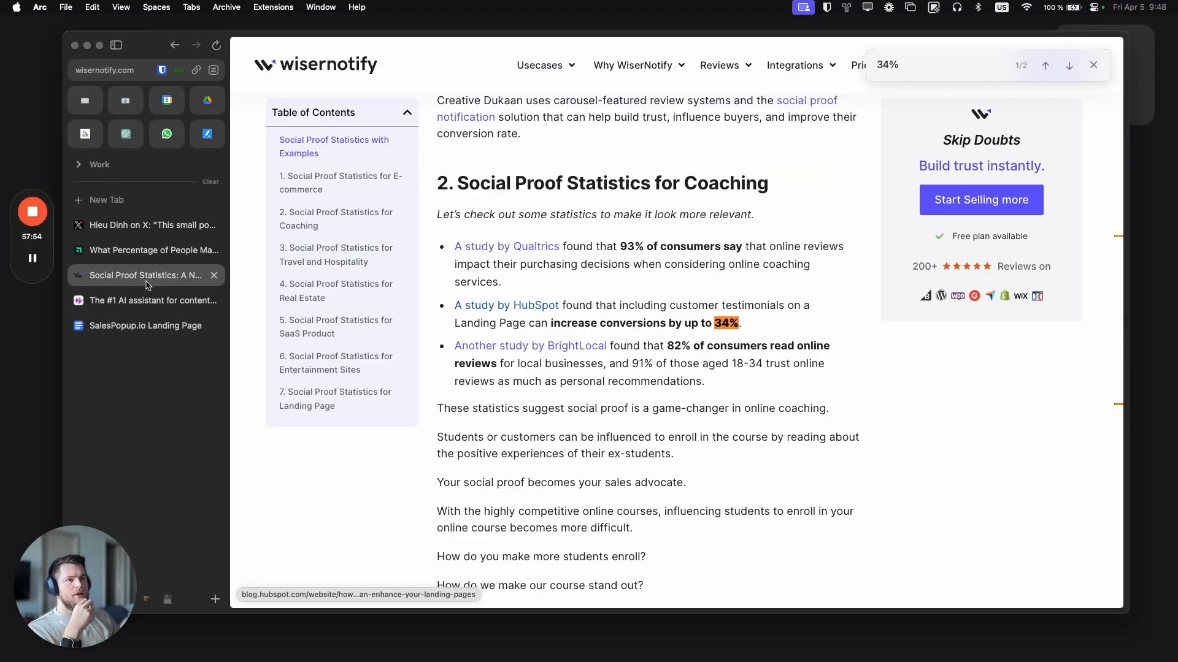
{"action": "key", "text": "super+w"}
{"action": "key", "text": "super+w"}
{"action": "left_click", "coordinate": [136, 235]}
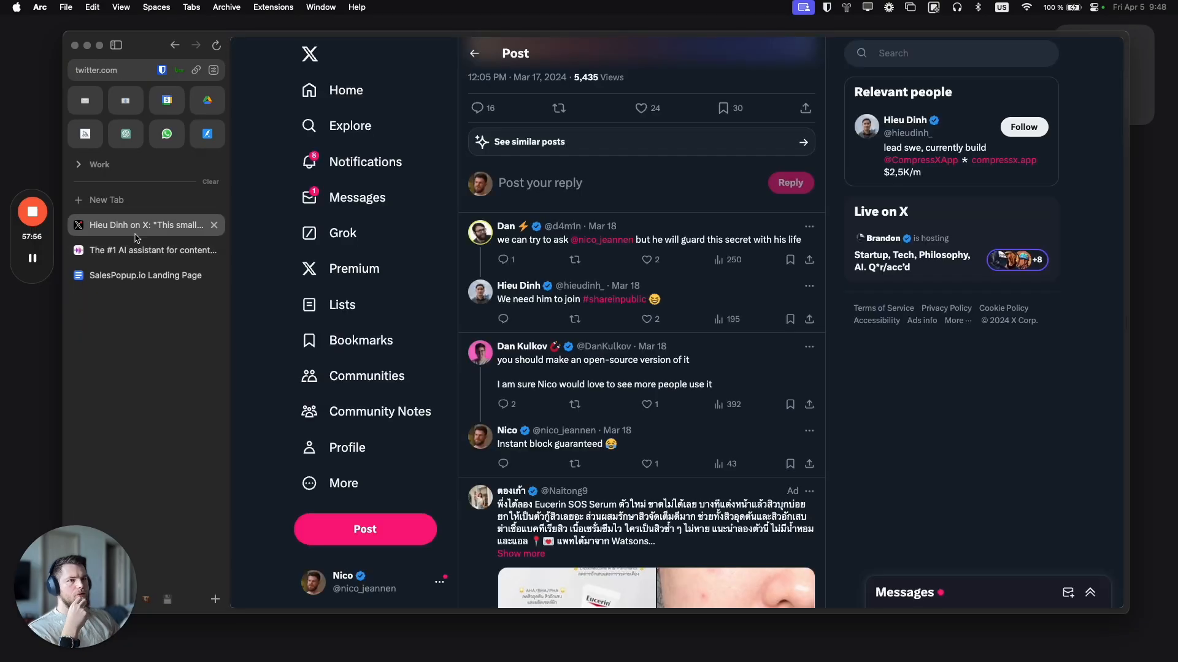
Step: Examine the pricing and FAQ sections of the TalkNotes landing page and compare them with the SalesPopup.io document's FAQ
{"action": "left_click", "coordinate": [136, 250]}
{"action": "scroll", "coordinate": [348, 443], "scroll_direction": "down", "scroll_amount": 10}
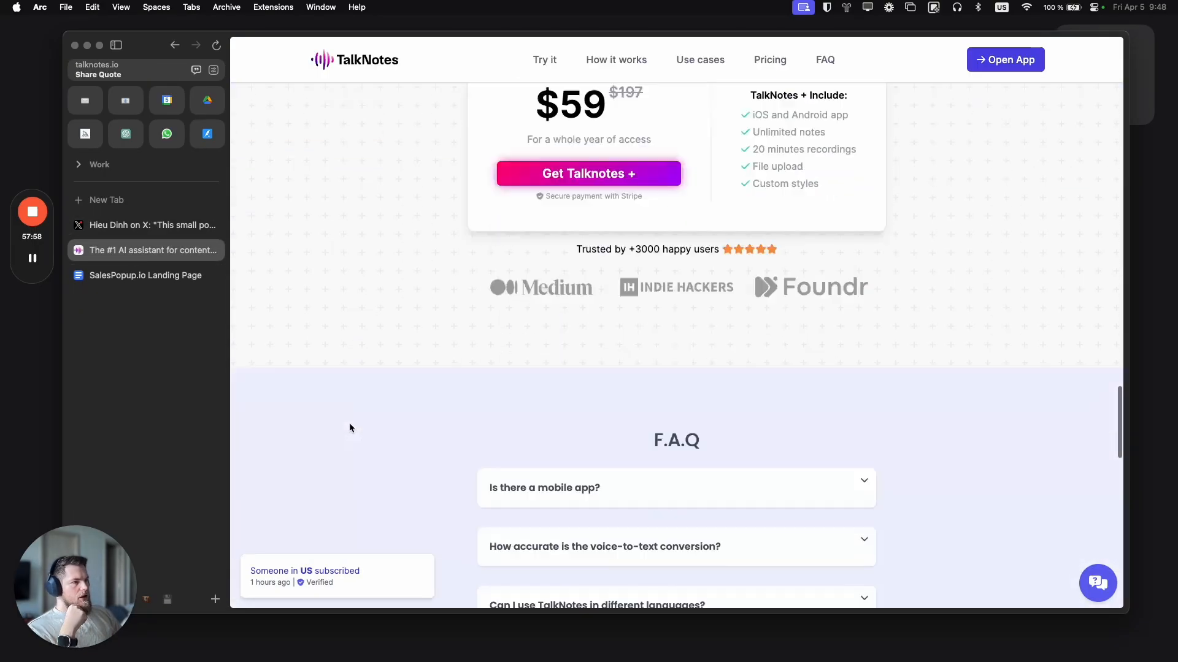
{"action": "scroll", "coordinate": [348, 422], "scroll_direction": "down", "scroll_amount": 20}
{"action": "scroll", "coordinate": [357, 377], "scroll_direction": "up", "scroll_amount": 15}
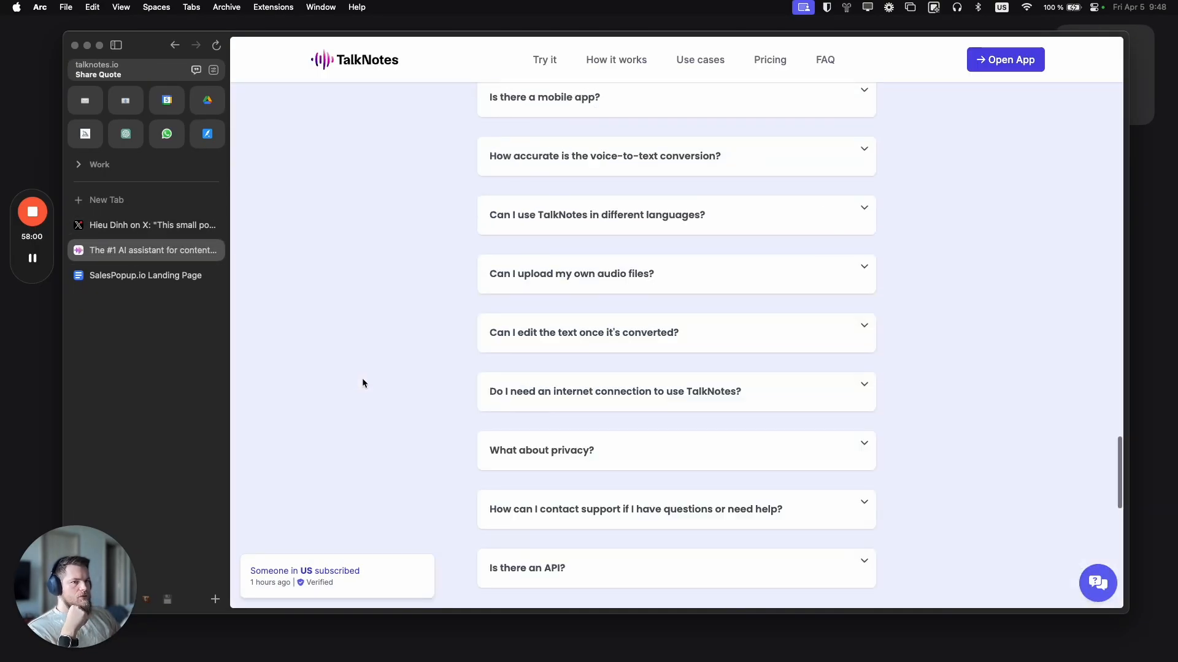
{"action": "left_click", "coordinate": [181, 277]}
{"action": "scroll", "coordinate": [509, 347], "scroll_direction": "down", "scroll_amount": 3}
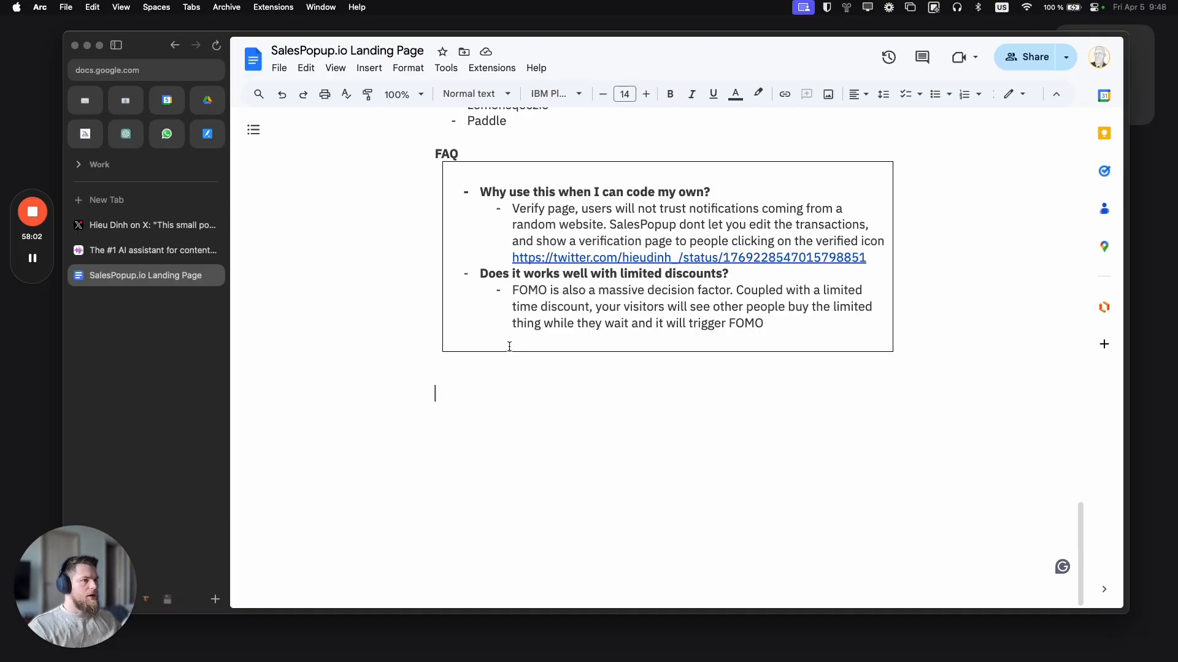
{"action": "scroll", "coordinate": [488, 241], "scroll_direction": "up", "scroll_amount": 2}
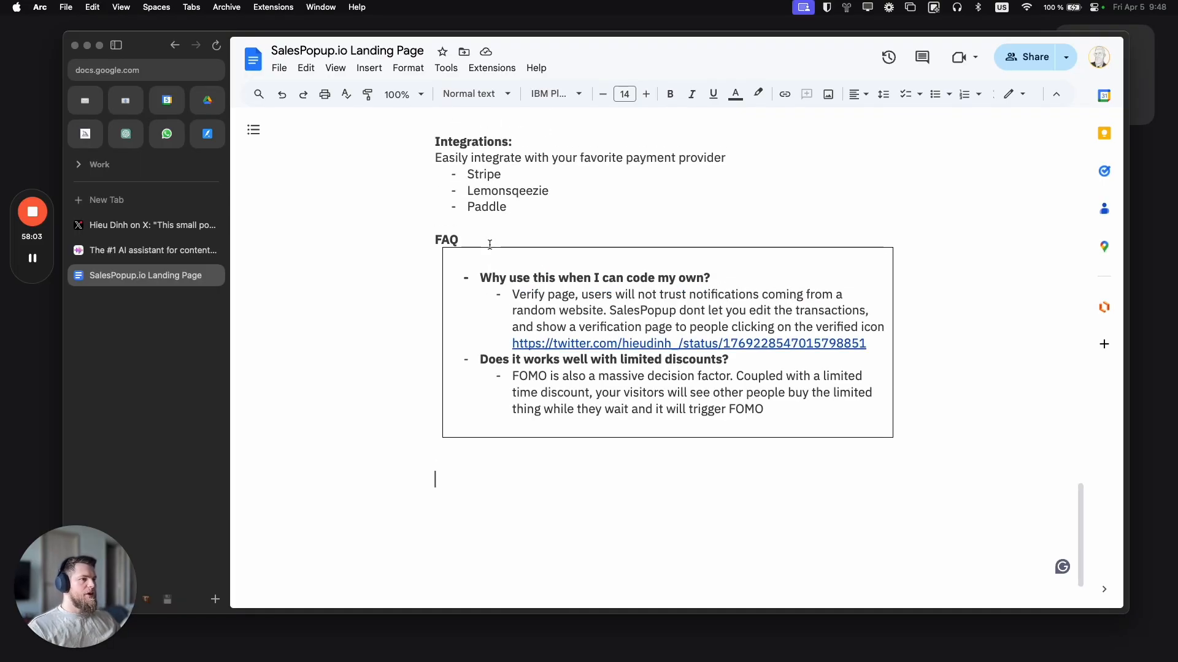
{"action": "left_click", "coordinate": [136, 250]}
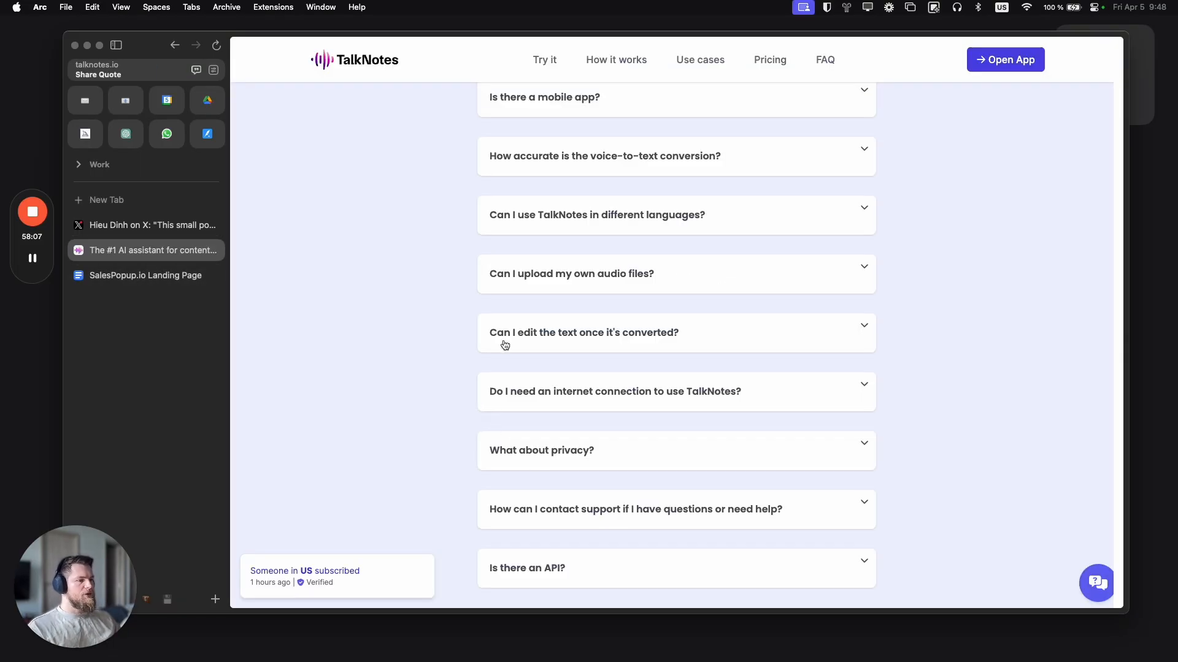
{"action": "scroll", "coordinate": [503, 346], "scroll_direction": "up", "scroll_amount": 4}
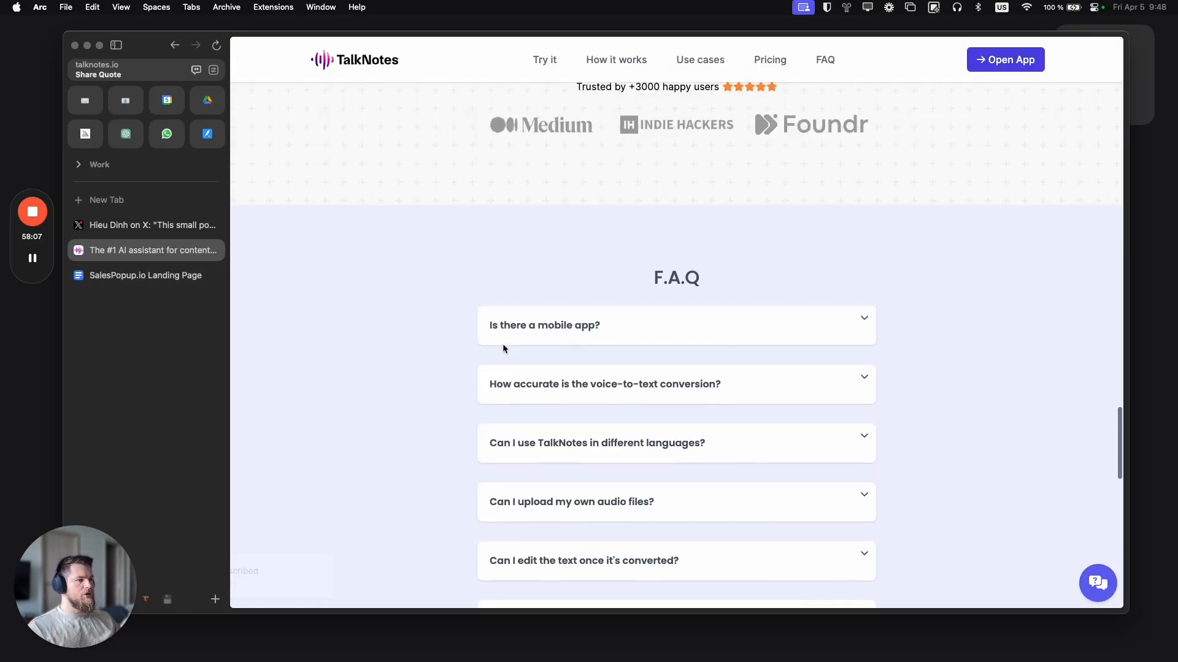
Step: Return to the SalesPopup.io Landing Page document and add a "CTA Banner" line with a dash list item below the FAQ box
{"action": "left_click", "coordinate": [132, 276]}
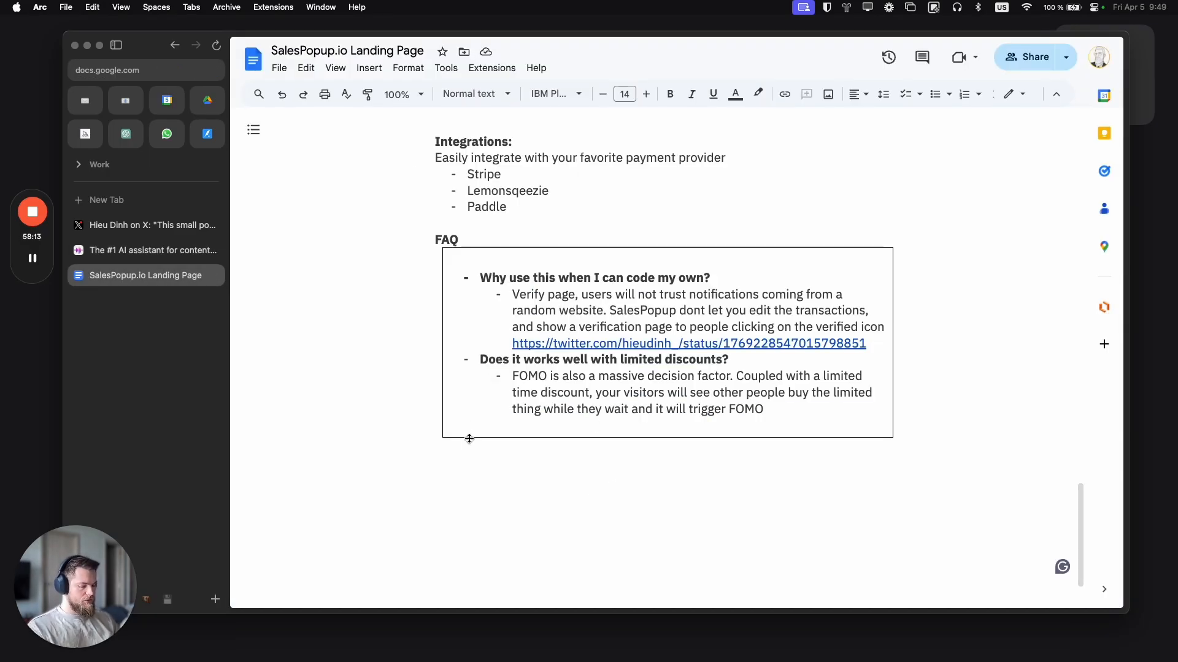
{"action": "type", "text": "CTA Banner"}
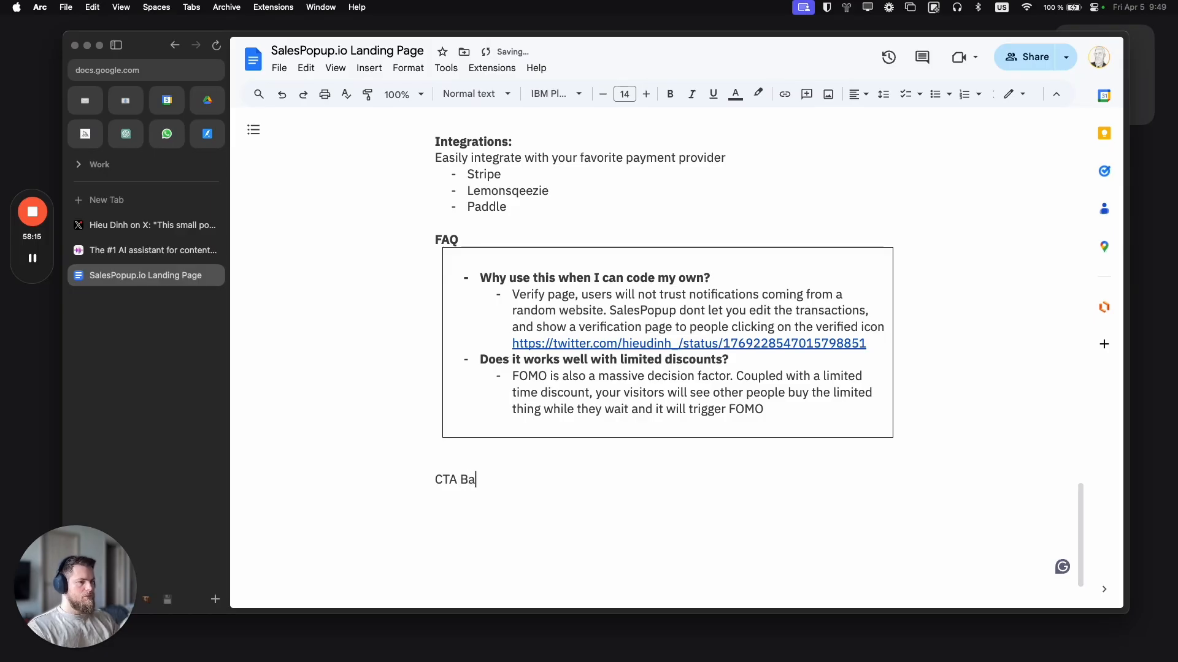
{"action": "key", "text": "Return"}
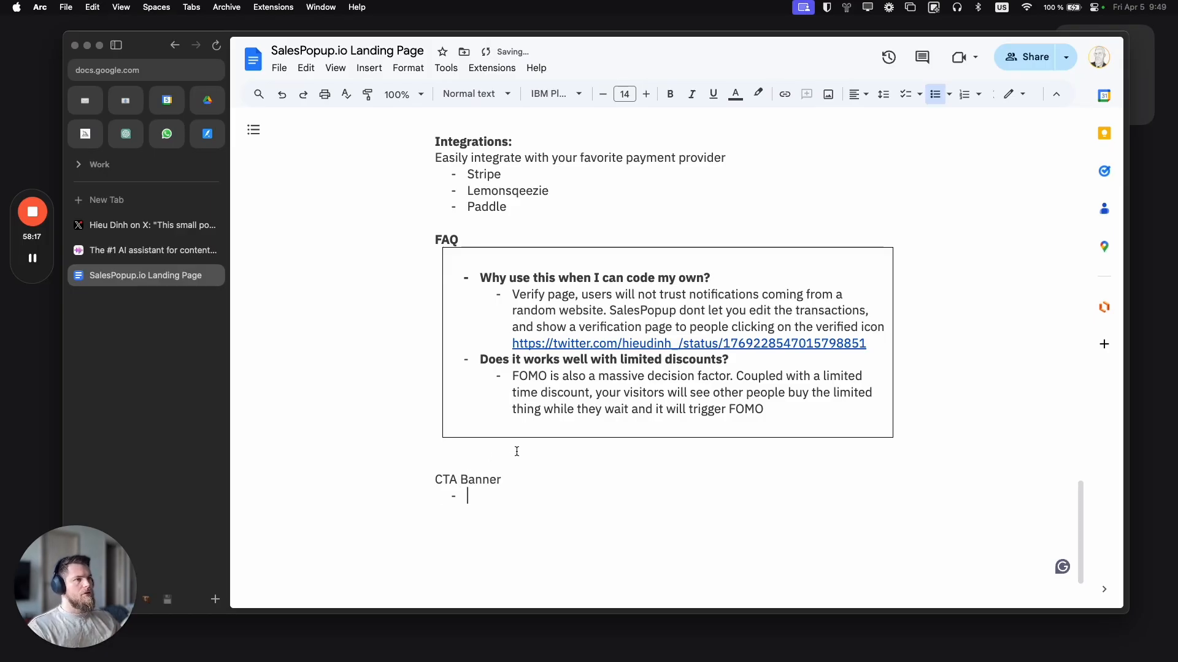
Step: Copy "The easiest way to increase your conversion rate up to 20%" from the description in the Hero box
{"action": "scroll", "coordinate": [516, 451], "scroll_direction": "up", "scroll_amount": 12}
{"action": "scroll", "coordinate": [511, 223], "scroll_direction": "up", "scroll_amount": 15}
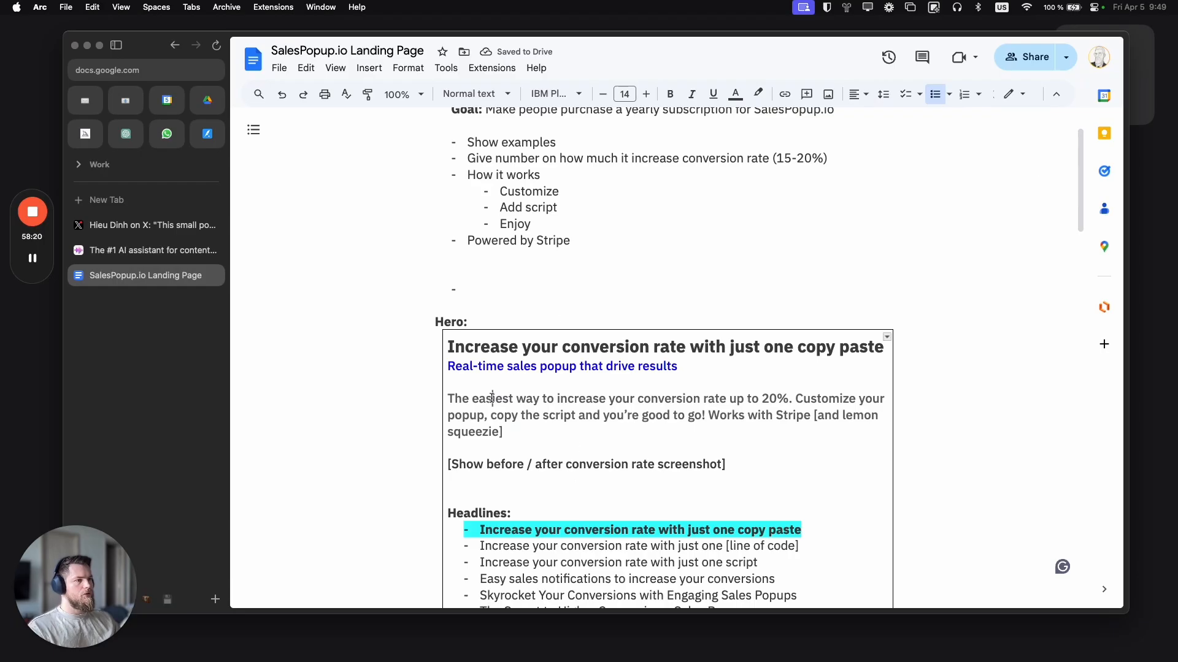
{"action": "double_click", "coordinate": [491, 399]}
{"action": "left_click", "coordinate": [520, 352]}
{"action": "triple_click", "coordinate": [521, 352]}
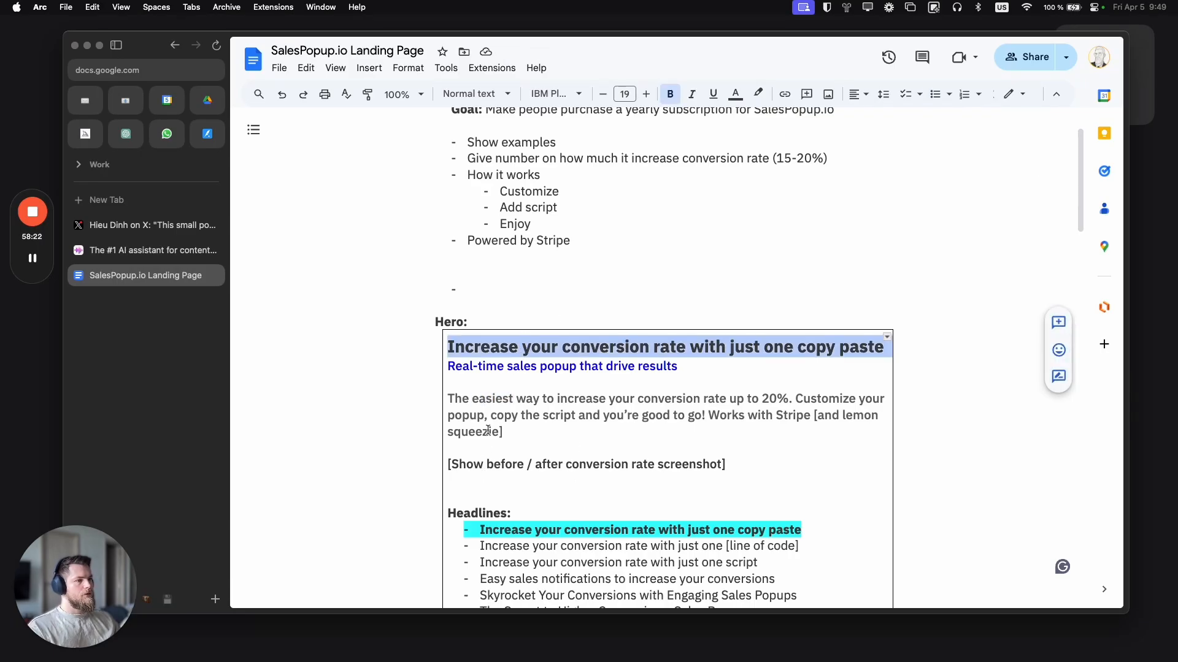
{"action": "left_click_drag", "start_coordinate": [790, 399], "coordinate": [448, 398]}
{"action": "key", "text": "super+c"}
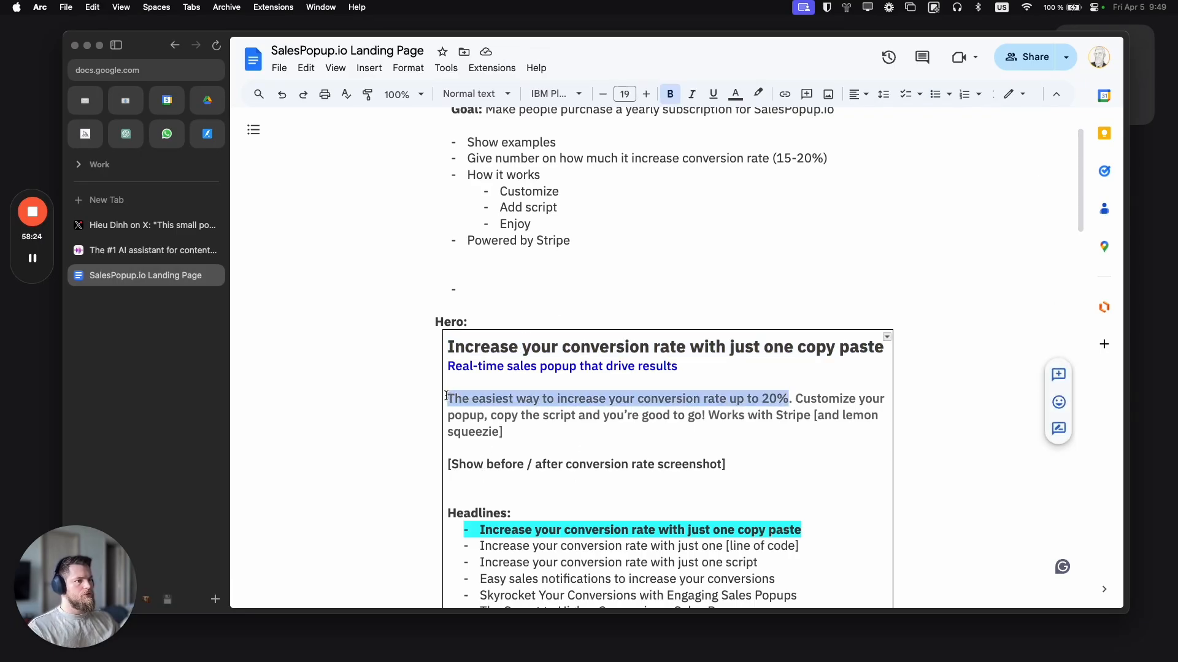
Step: Insert a single-cell table under the CTA Banner line in place of the empty list item
{"action": "scroll", "coordinate": [545, 396], "scroll_direction": "down", "scroll_amount": 15}
{"action": "scroll", "coordinate": [545, 397], "scroll_direction": "down", "scroll_amount": 8}
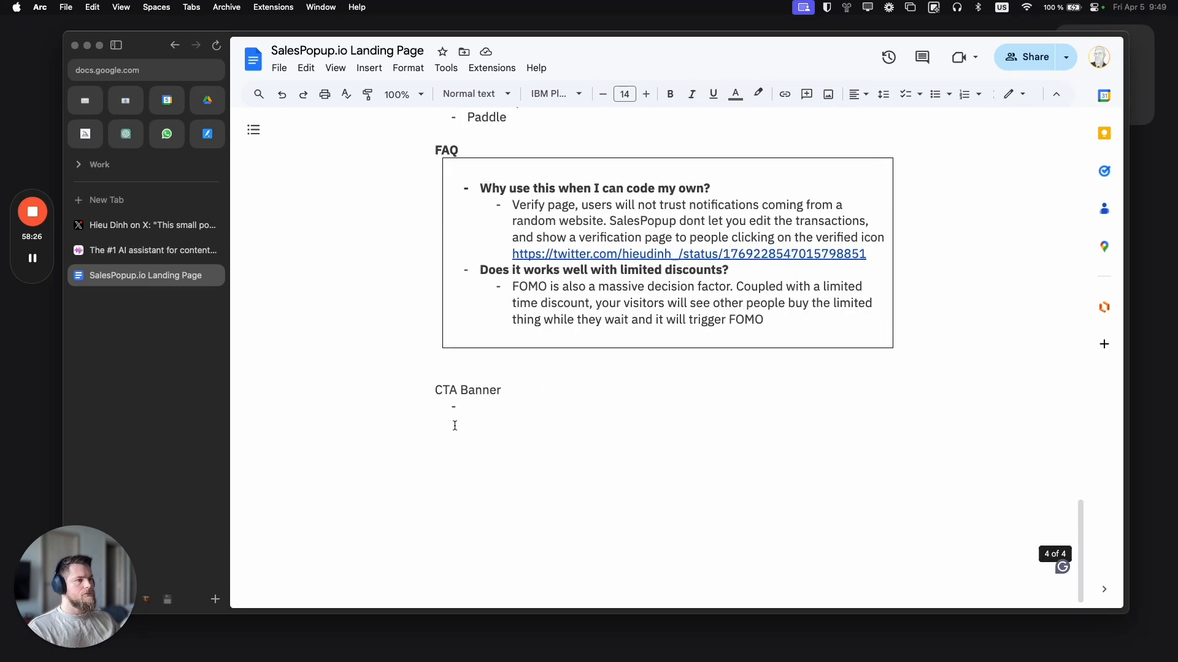
{"action": "left_click", "coordinate": [468, 407]}
{"action": "left_click", "coordinate": [368, 67]}
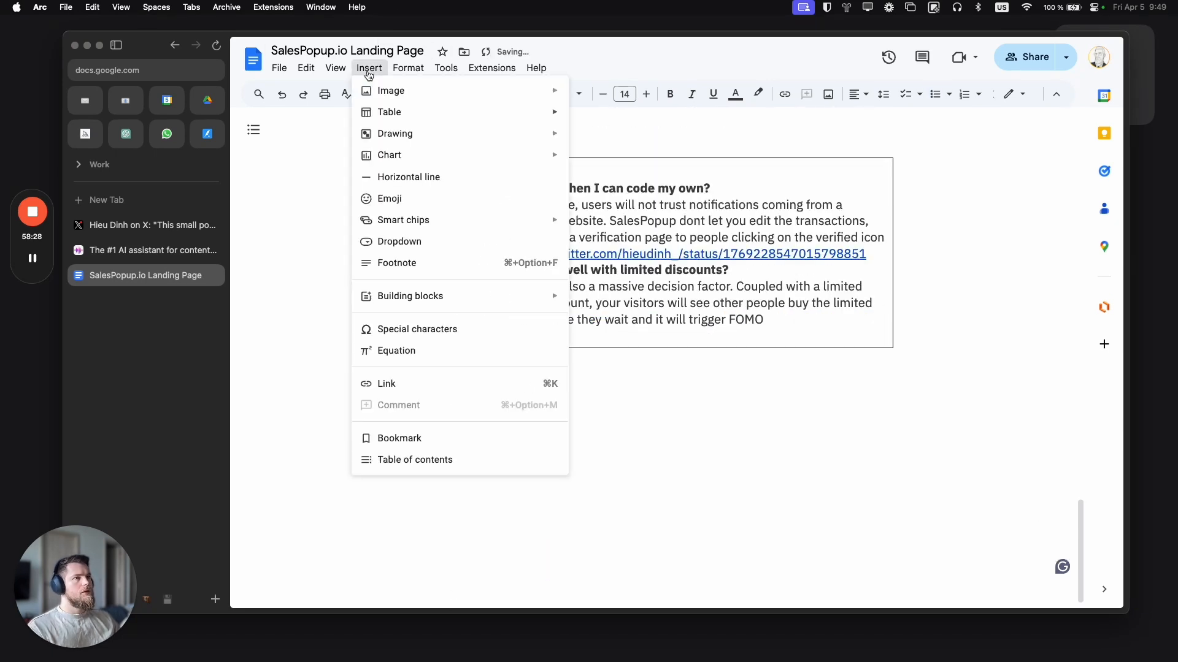
{"action": "mouse_move", "coordinate": [565, 116]}
{"action": "left_click", "coordinate": [577, 148]}
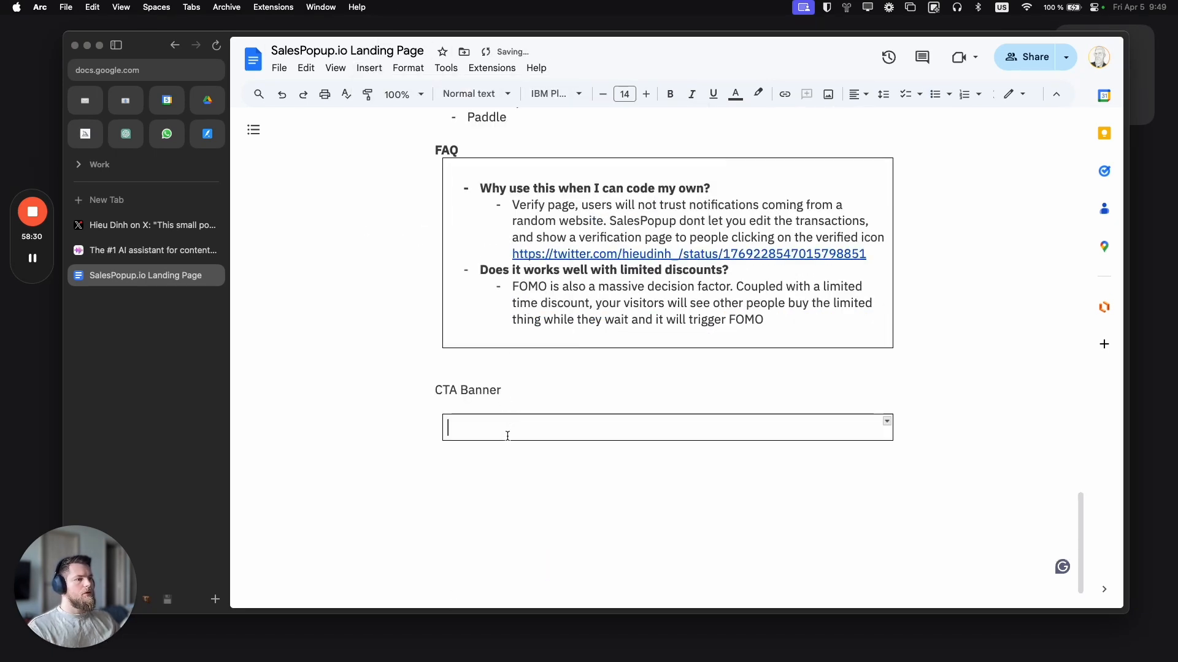
Step: Paste the copied conversion rate sentence into the CTA Banner box and make it bold
{"action": "key", "text": "super+v"}
{"action": "triple_click", "coordinate": [481, 428]}
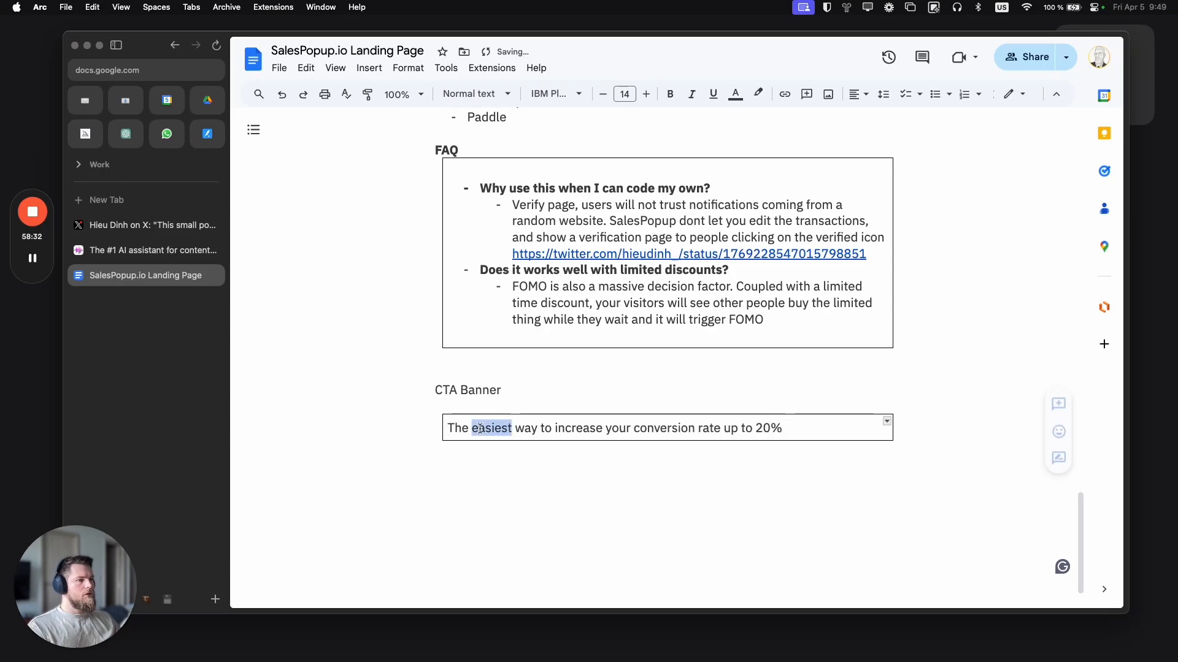
{"action": "key", "text": "super+b"}
Step: Make the CTA Banner heading bold and remove the blank line between it and its box
{"action": "left_click", "coordinate": [467, 407]}
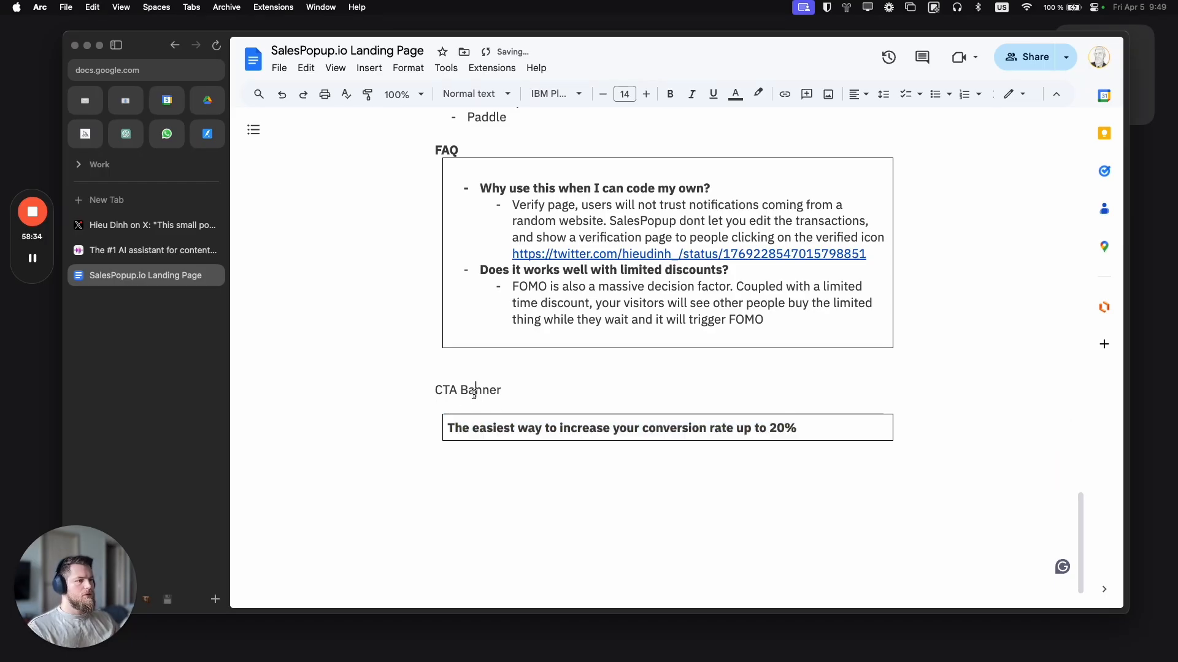
{"action": "triple_click", "coordinate": [473, 392]}
{"action": "key", "text": "super+b"}
{"action": "left_click", "coordinate": [473, 402]}
{"action": "key", "text": "BackSpace"}
Step: Format the Pricing box lines from "Everything you need to run ads" to "Release in February - March" as a bulleted list
{"action": "scroll", "coordinate": [522, 396], "scroll_direction": "up", "scroll_amount": 4}
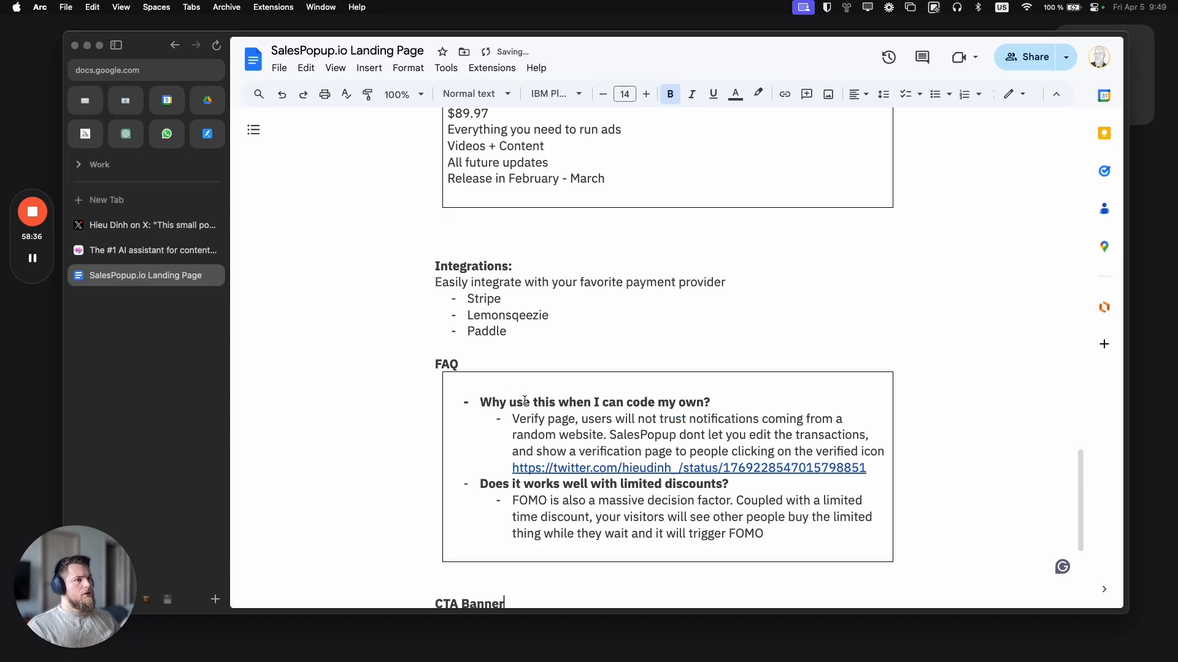
{"action": "scroll", "coordinate": [555, 337], "scroll_direction": "up", "scroll_amount": 3}
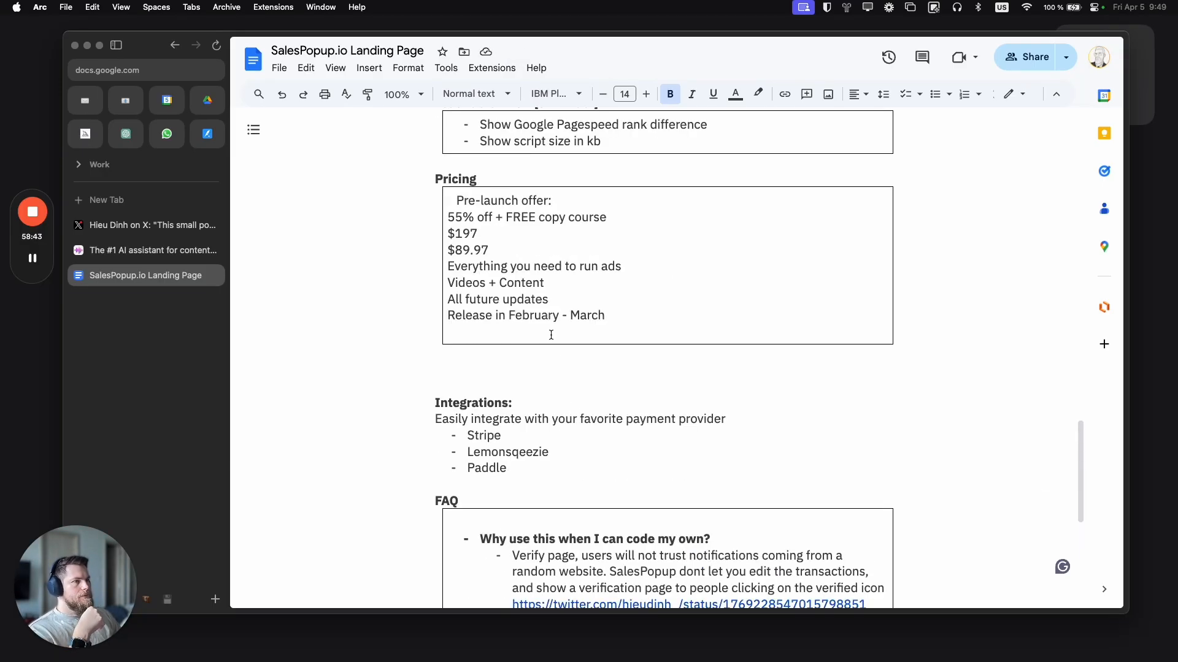
{"action": "left_click_drag", "start_coordinate": [605, 317], "coordinate": [435, 265]}
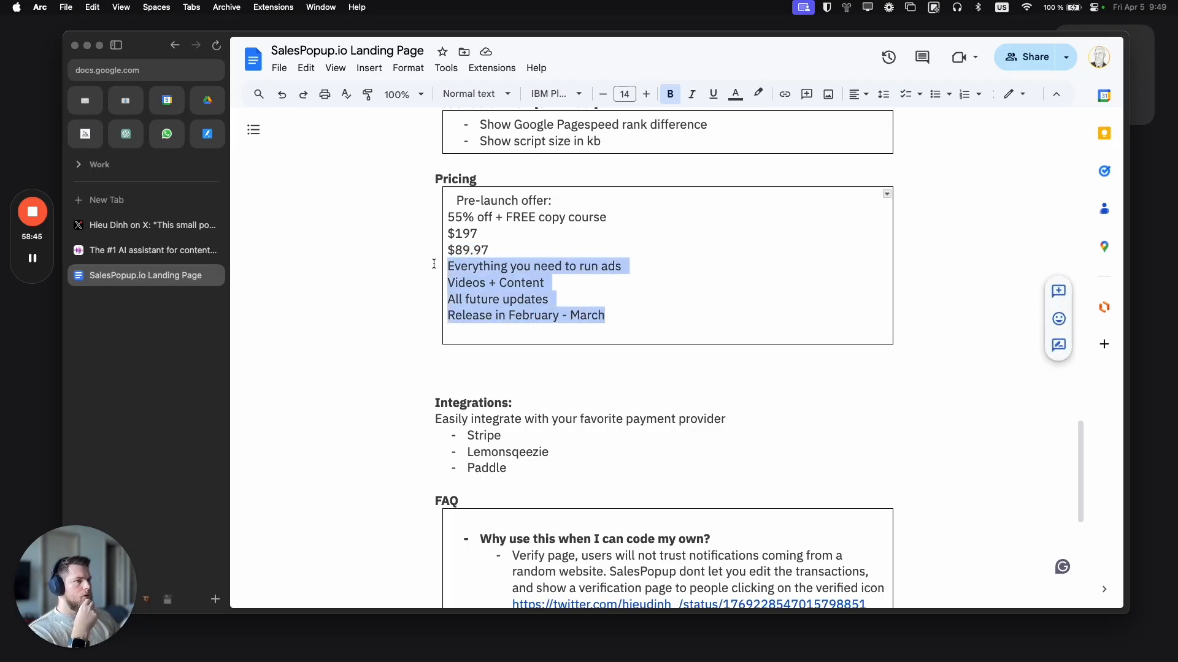
{"action": "left_click", "coordinate": [934, 93]}
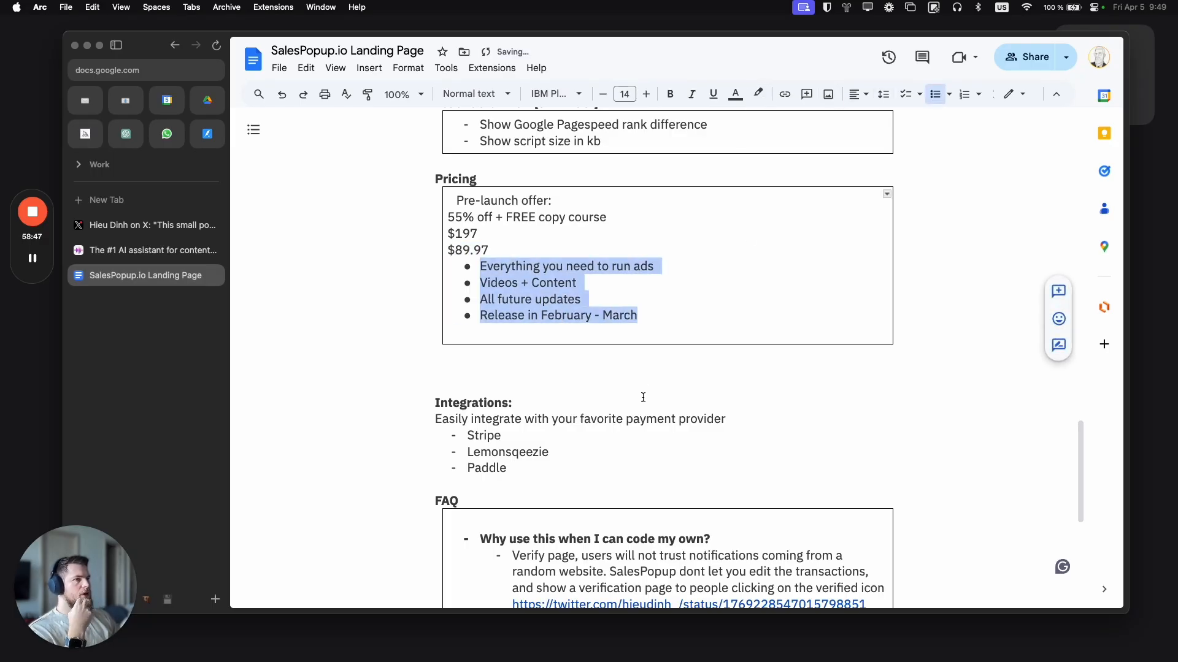
Step: Review the landing page copy from the Pricing section up to the Hero, then down through the How it works steps
{"action": "scroll", "coordinate": [642, 400], "scroll_direction": "up", "scroll_amount": 4}
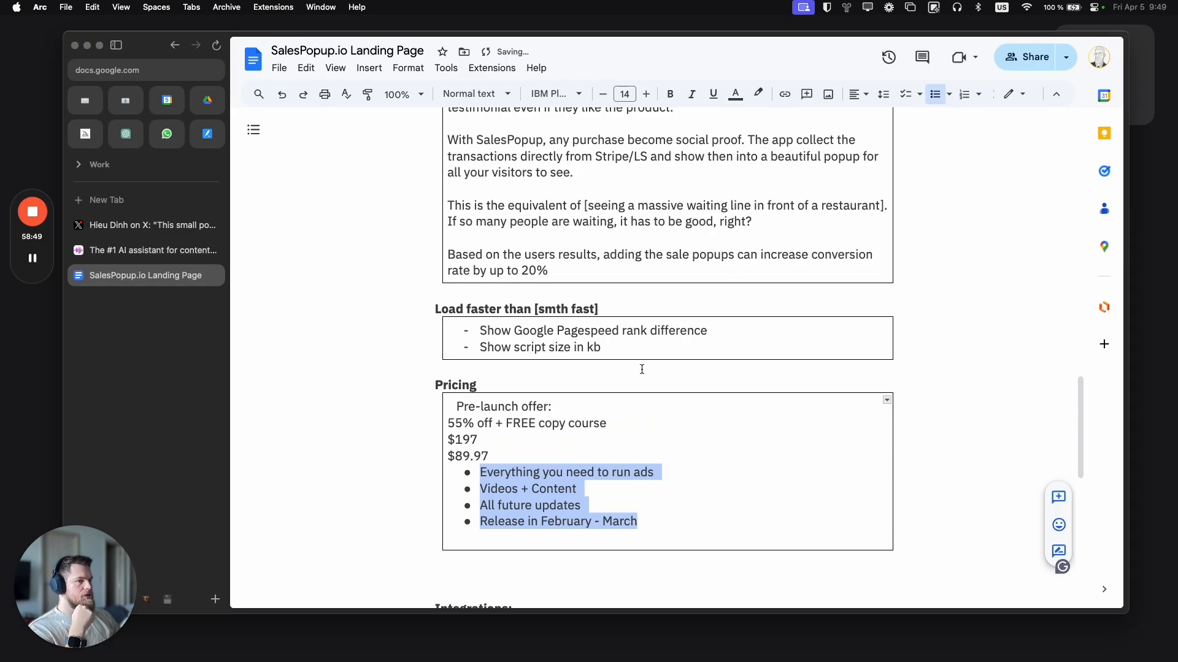
{"action": "scroll", "coordinate": [642, 368], "scroll_direction": "up", "scroll_amount": 6}
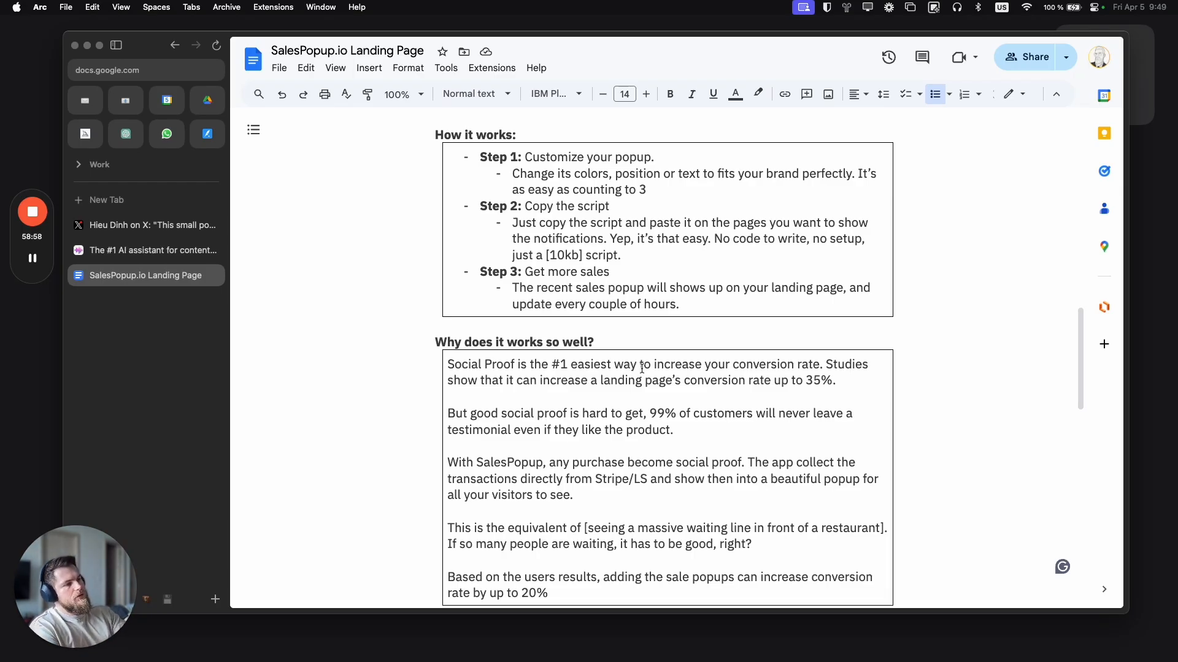
{"action": "scroll", "coordinate": [766, 268], "scroll_direction": "up", "scroll_amount": 15}
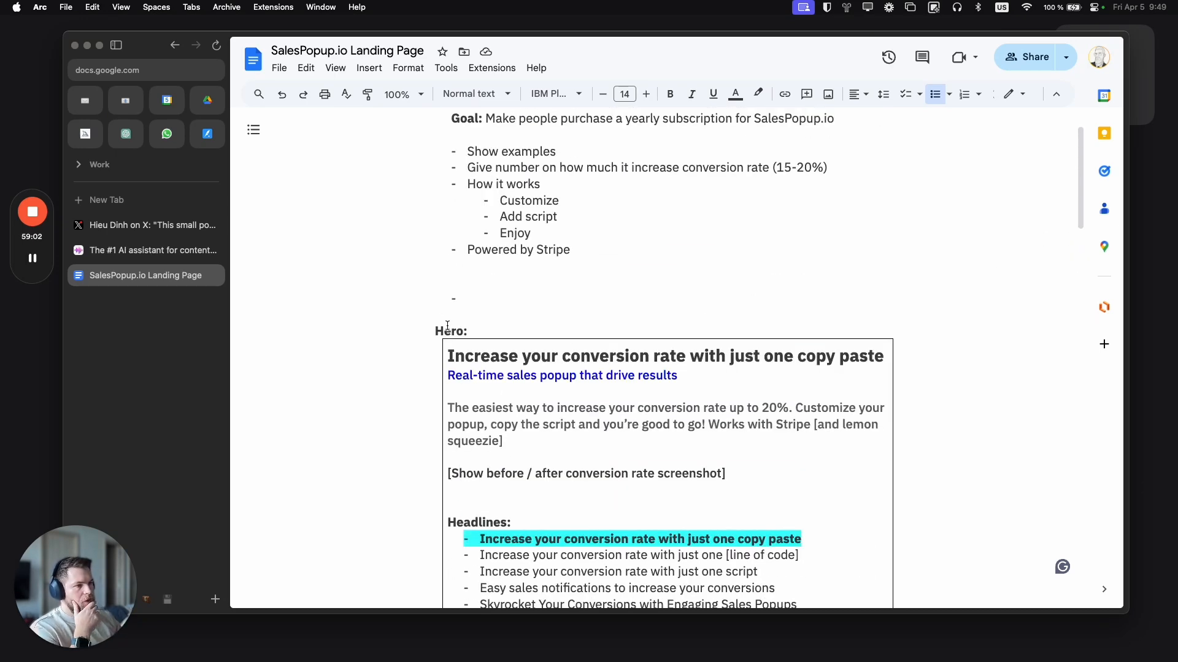
{"action": "left_click_drag", "start_coordinate": [438, 332], "coordinate": [466, 331]}
{"action": "scroll", "coordinate": [471, 333], "scroll_direction": "down", "scroll_amount": 10}
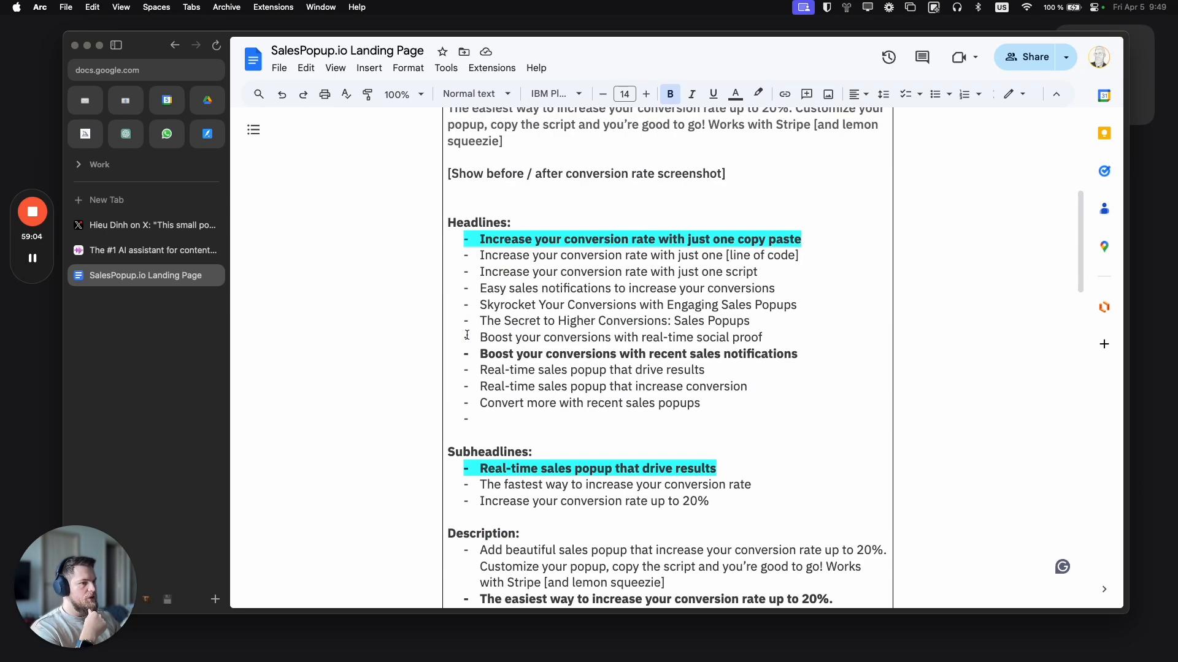
{"action": "scroll", "coordinate": [485, 338], "scroll_direction": "down", "scroll_amount": 5}
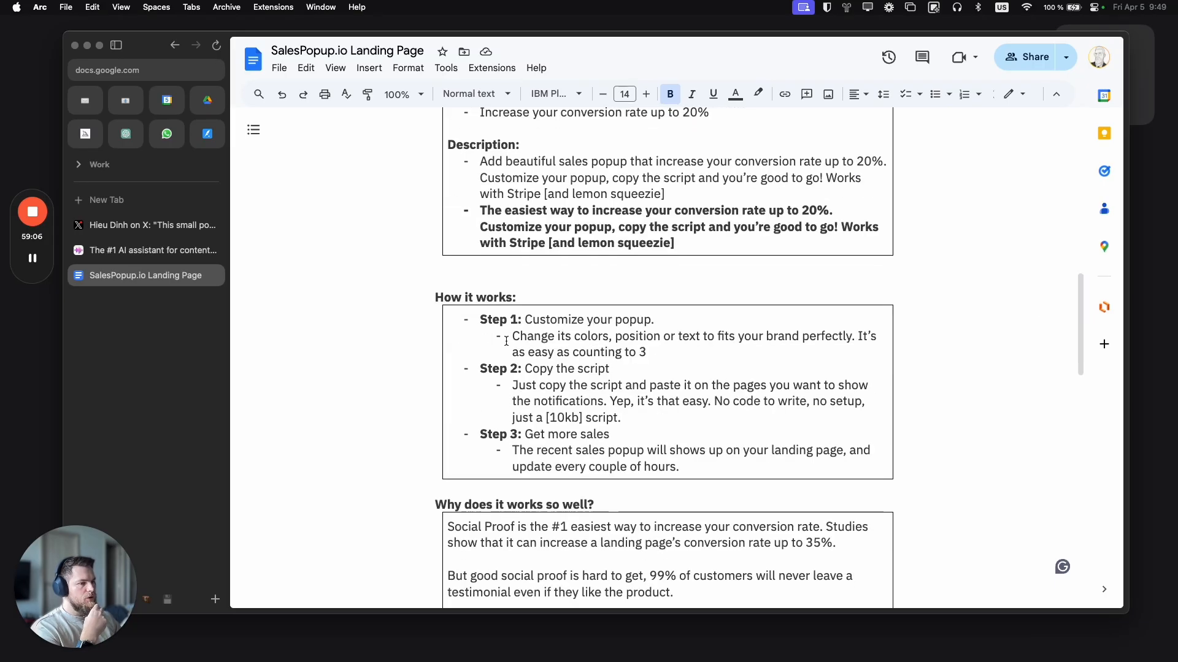
Step: Review the landing page copy from the How it works steps through the "Why does it works so well?", "Load faster than" and Pricing sections
{"action": "scroll", "coordinate": [507, 341], "scroll_direction": "down", "scroll_amount": 3}
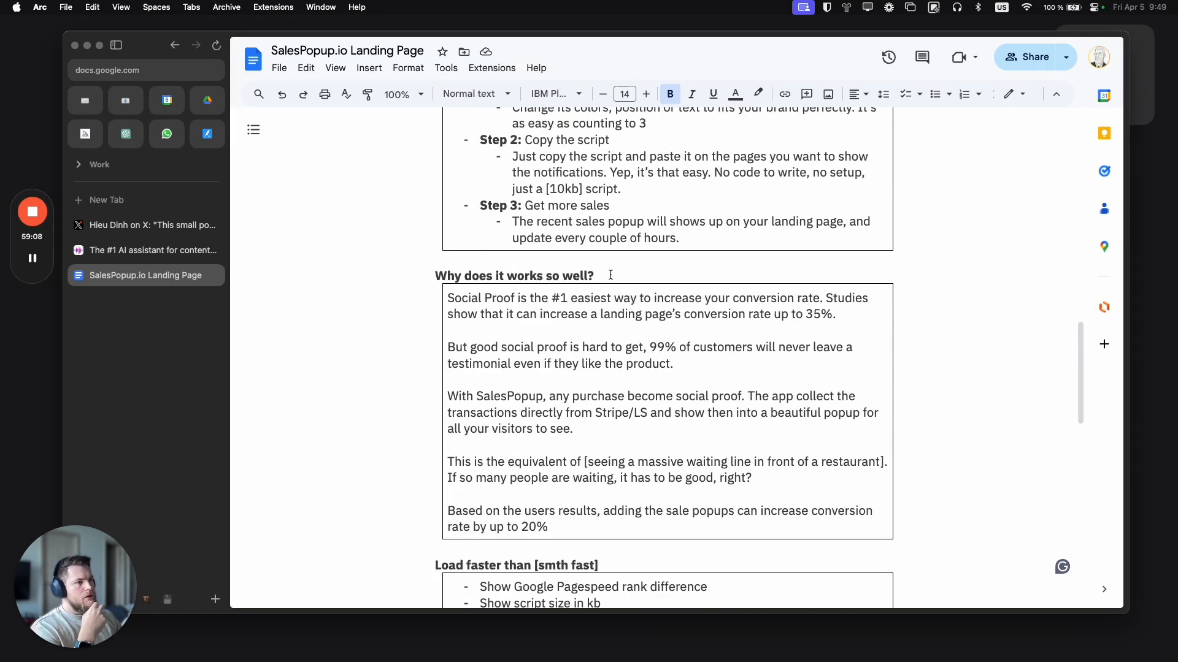
{"action": "left_click_drag", "start_coordinate": [610, 275], "coordinate": [424, 281]}
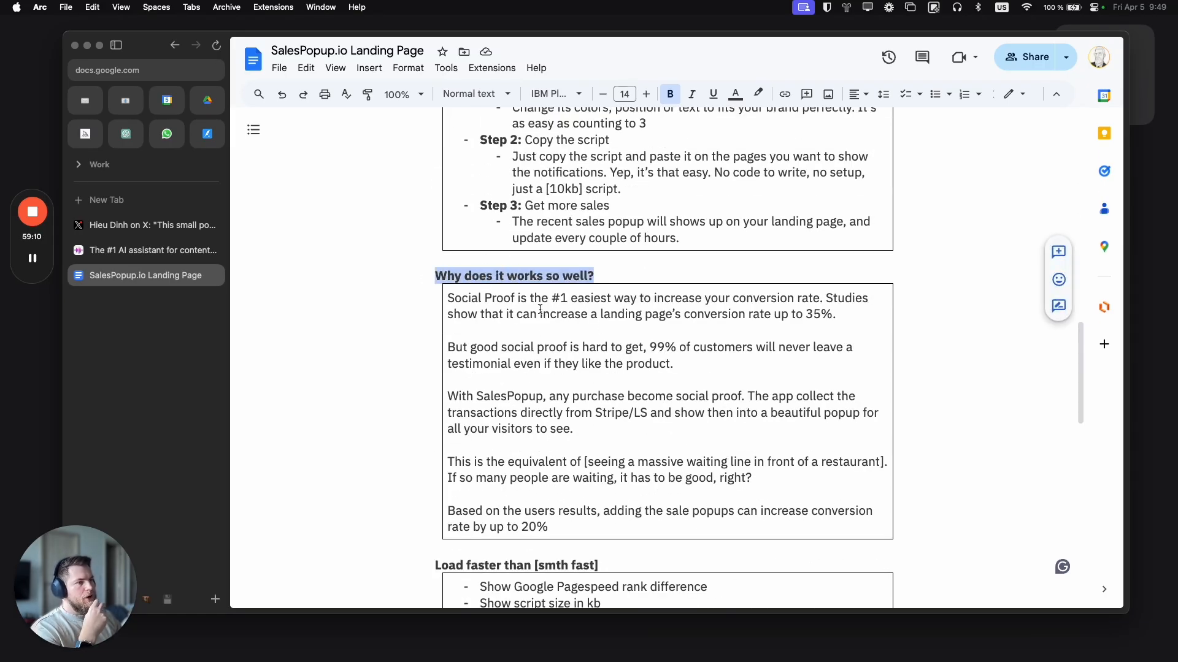
{"action": "scroll", "coordinate": [674, 344], "scroll_direction": "down", "scroll_amount": 5}
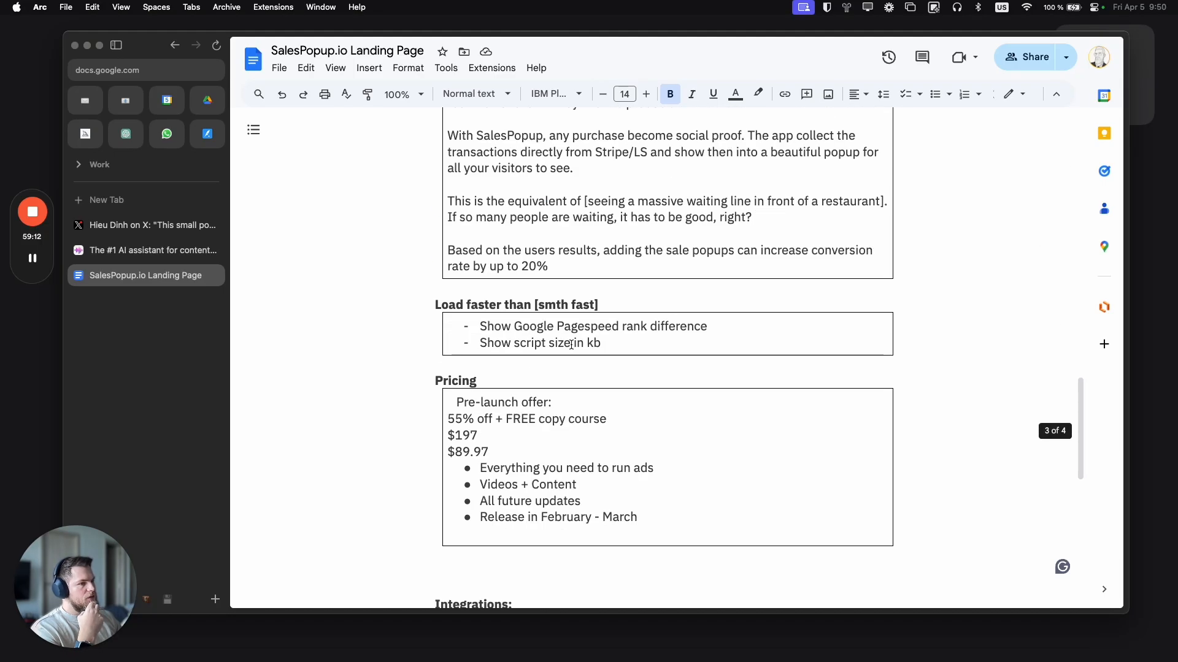
{"action": "scroll", "coordinate": [559, 270], "scroll_direction": "up", "scroll_amount": 3}
{"action": "scroll", "coordinate": [561, 276], "scroll_direction": "up", "scroll_amount": 3}
{"action": "scroll", "coordinate": [564, 288], "scroll_direction": "down", "scroll_amount": 3}
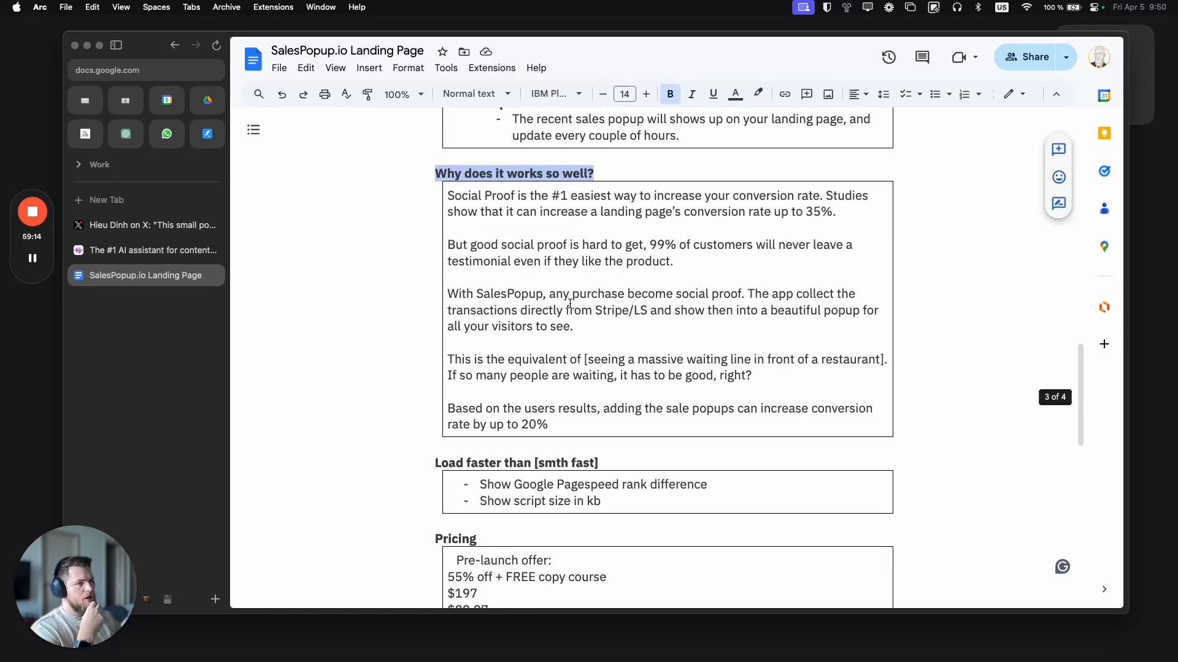
{"action": "scroll", "coordinate": [571, 303], "scroll_direction": "up", "scroll_amount": 4}
{"action": "scroll", "coordinate": [561, 319], "scroll_direction": "down", "scroll_amount": 3}
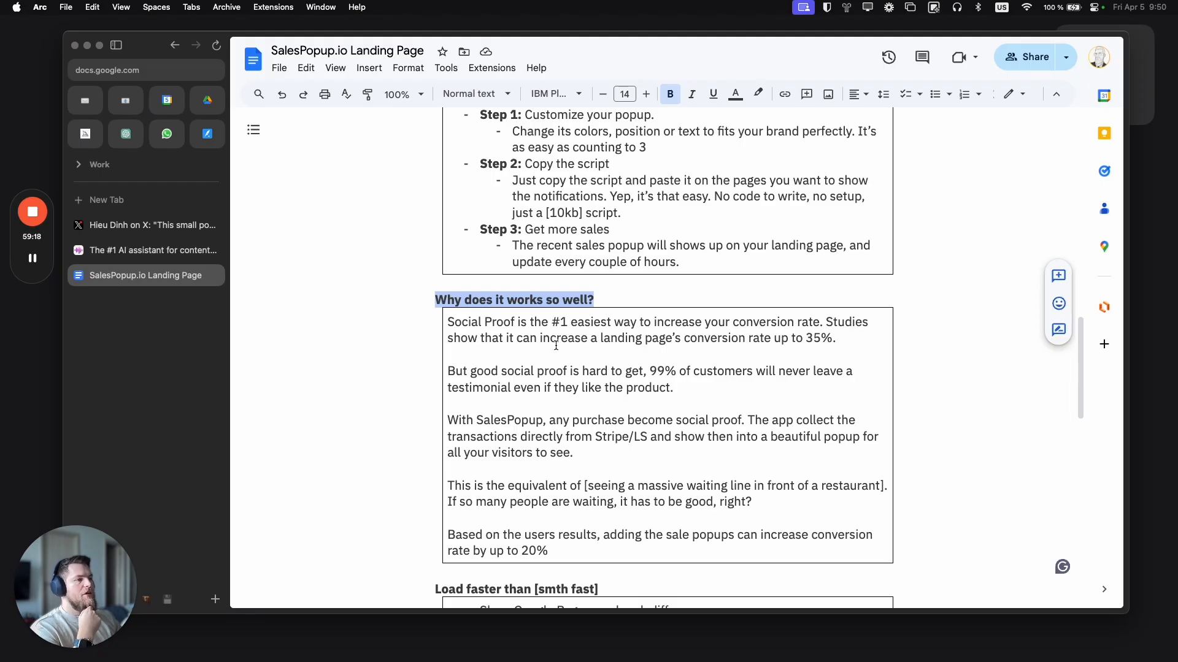
{"action": "scroll", "coordinate": [555, 258], "scroll_direction": "up", "scroll_amount": 3}
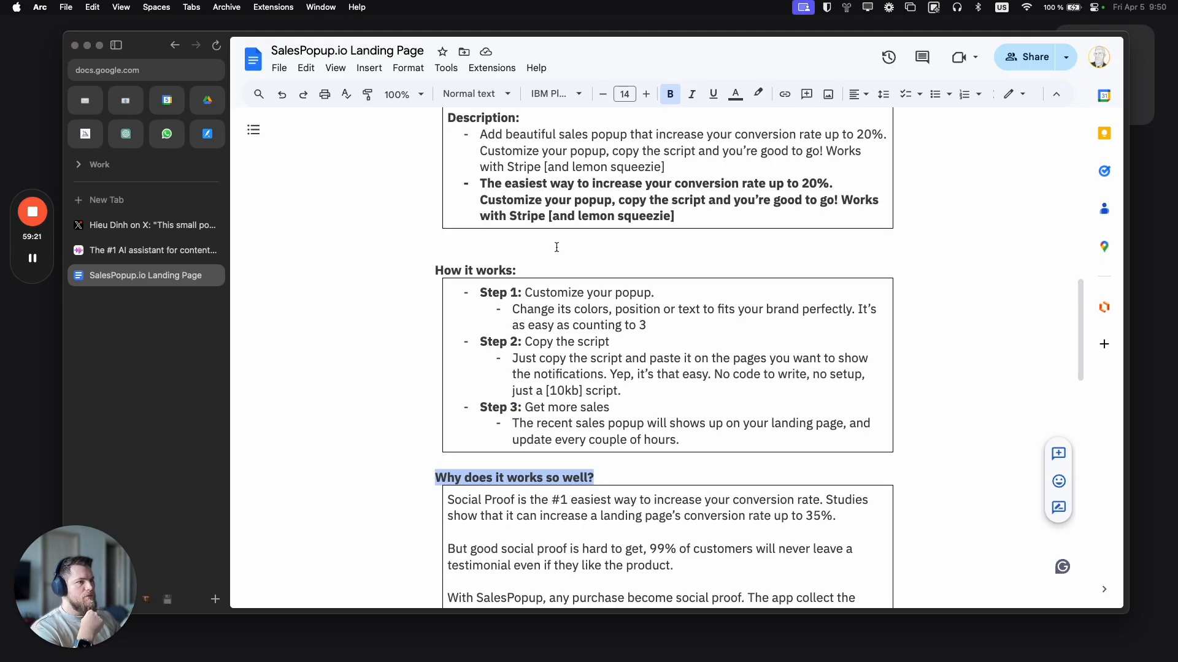
{"action": "scroll", "coordinate": [565, 335], "scroll_direction": "down", "scroll_amount": 7}
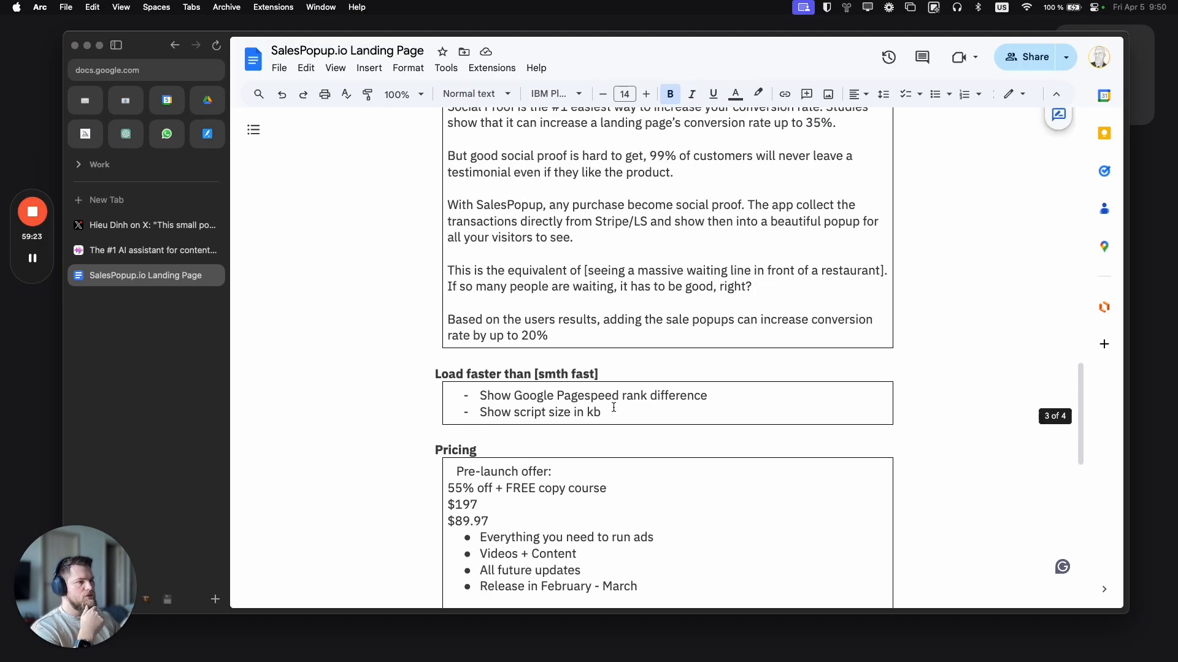
{"action": "scroll", "coordinate": [614, 405], "scroll_direction": "up", "scroll_amount": 1}
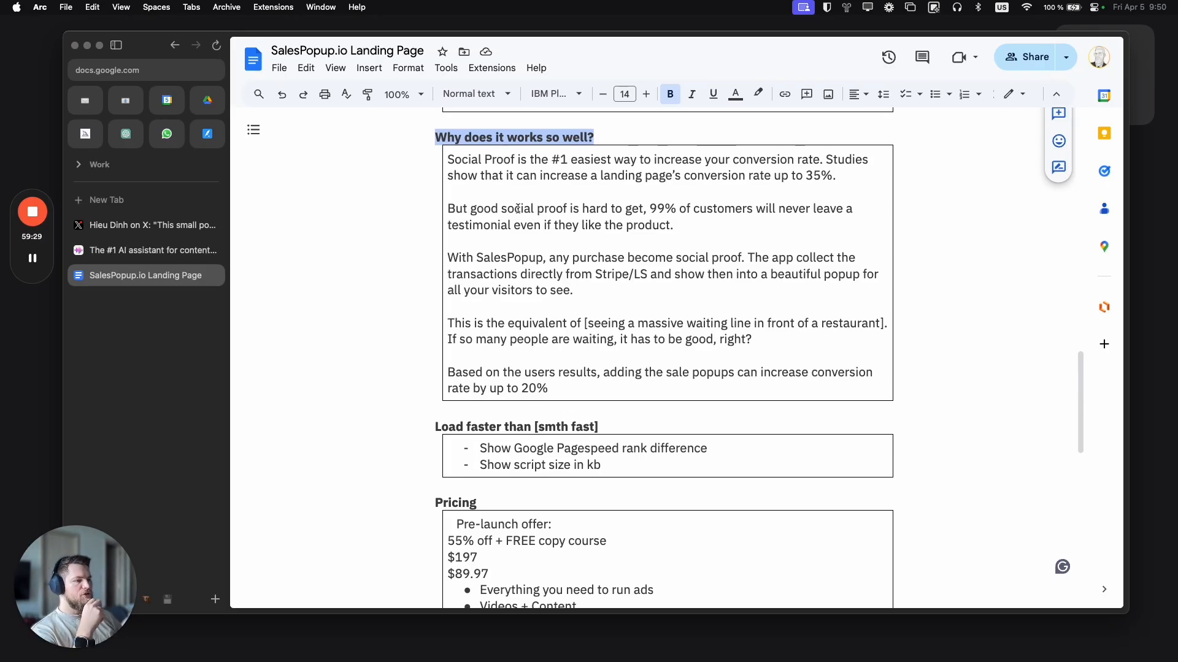
{"action": "scroll", "coordinate": [545, 270], "scroll_direction": "down", "scroll_amount": 1}
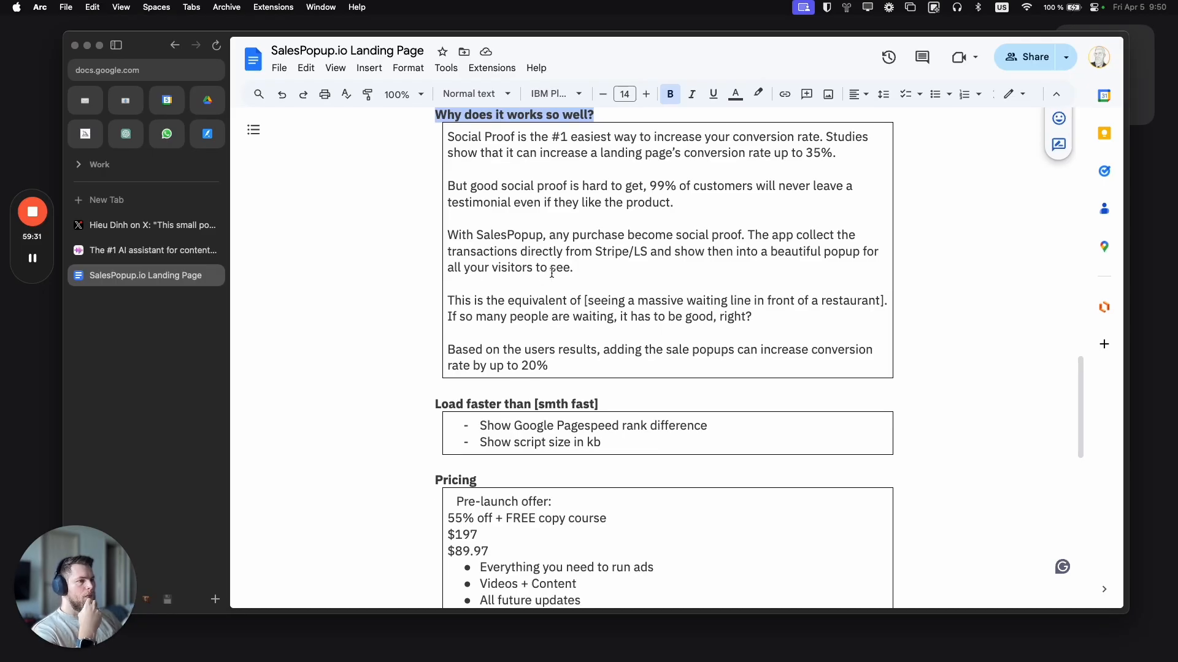
{"action": "scroll", "coordinate": [556, 342], "scroll_direction": "down", "scroll_amount": 1}
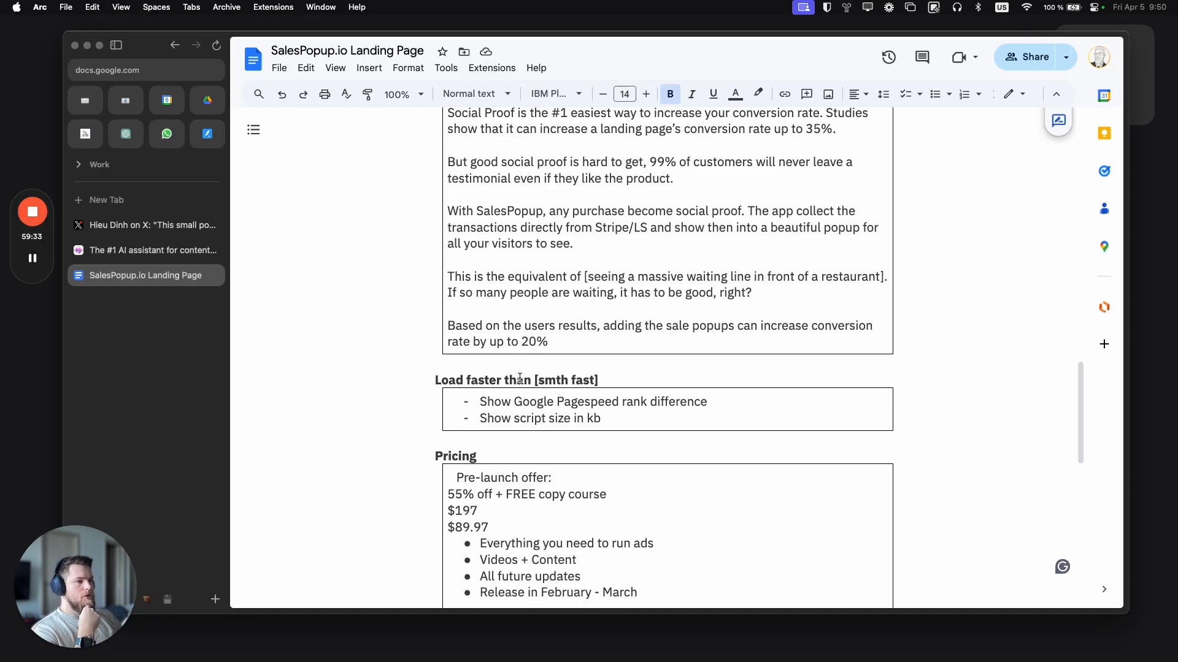
{"action": "scroll", "coordinate": [546, 409], "scroll_direction": "down", "scroll_amount": 10}
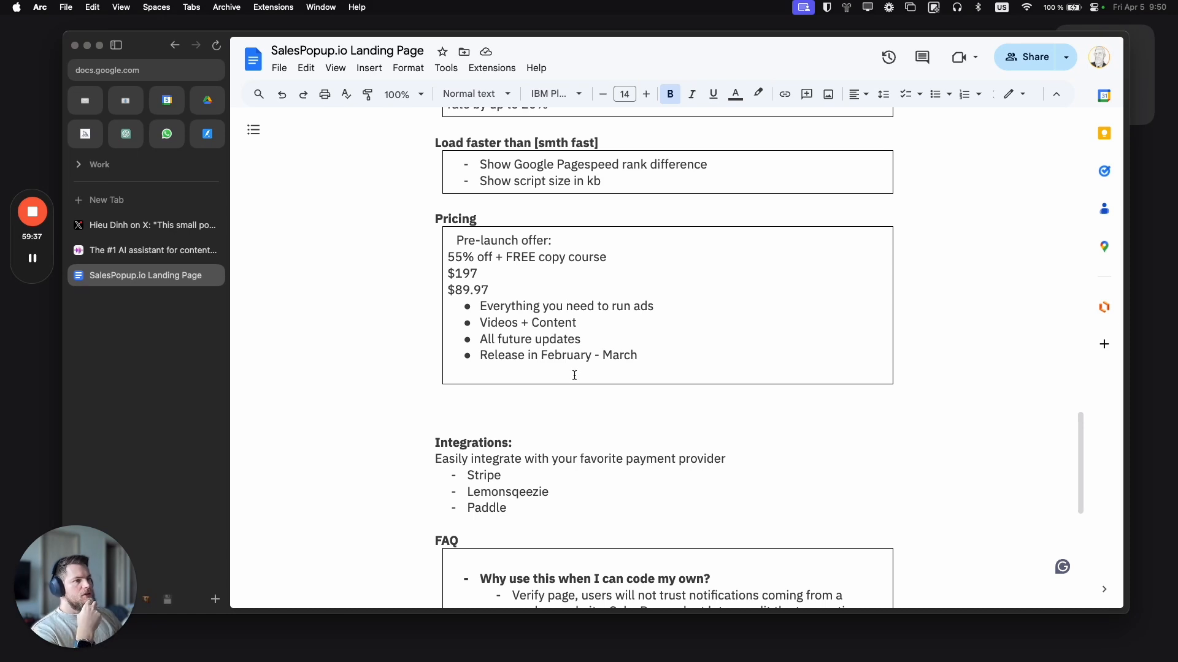
{"action": "scroll", "coordinate": [569, 387], "scroll_direction": "up", "scroll_amount": 15}
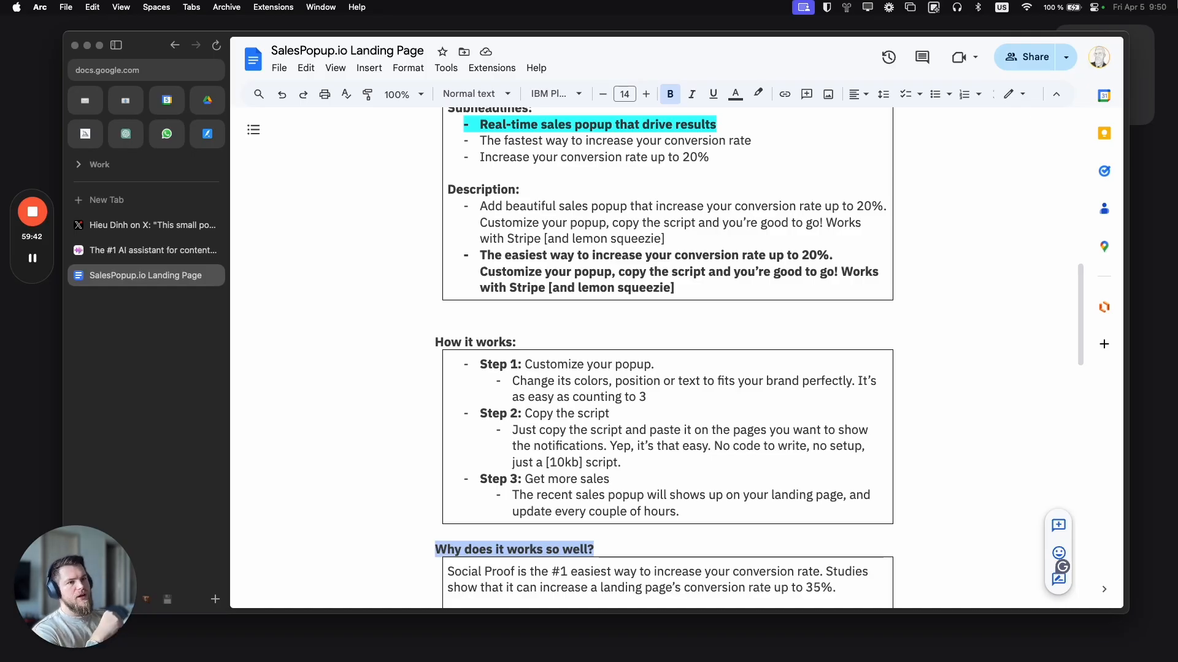
Step: Switch to the TalkNotes landing page and examine its section order up to the How it works section
{"action": "left_click", "coordinate": [153, 251]}
{"action": "scroll", "coordinate": [567, 430], "scroll_direction": "up", "scroll_amount": 12}
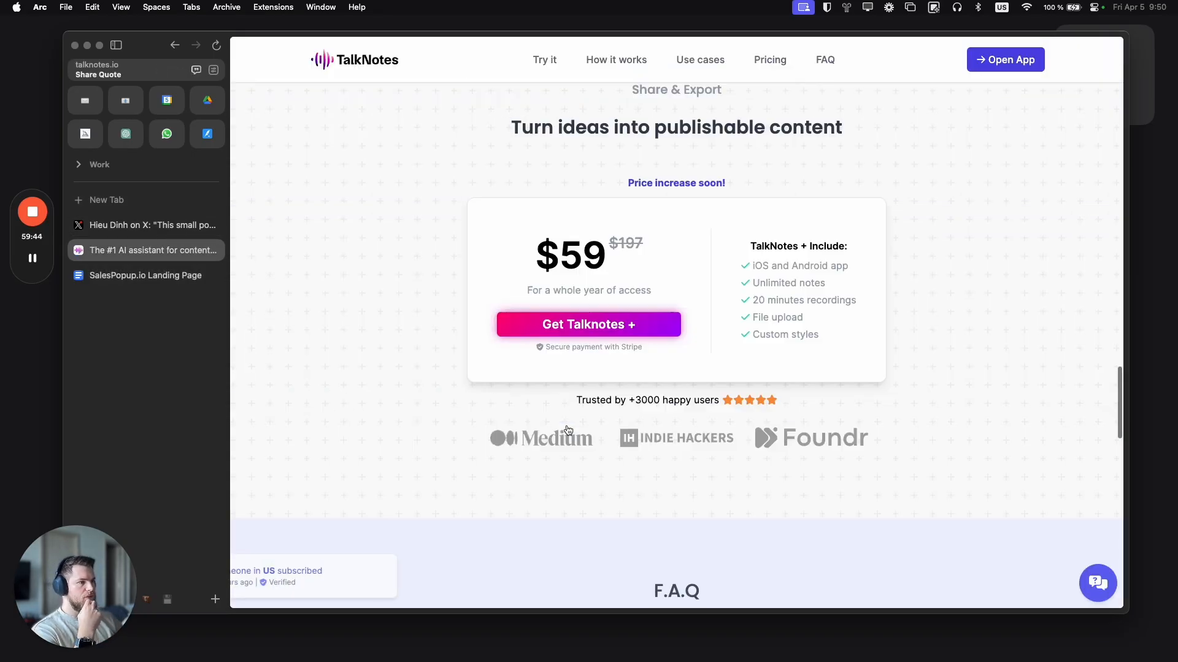
{"action": "scroll", "coordinate": [568, 430], "scroll_direction": "up", "scroll_amount": 10}
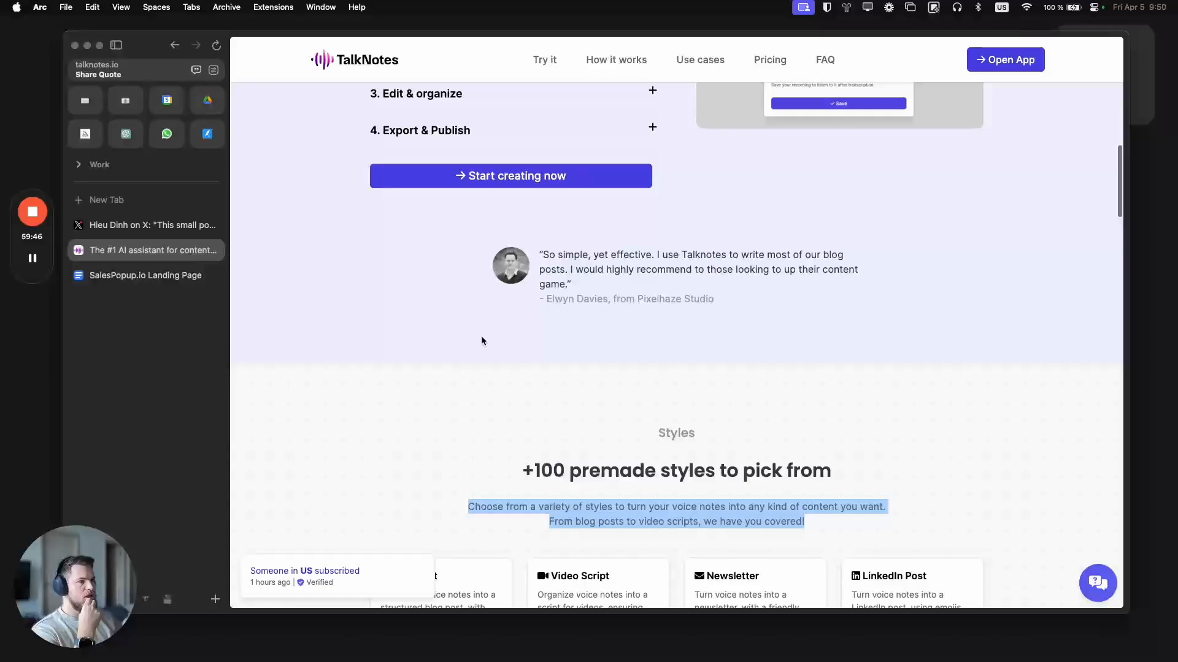
{"action": "scroll", "coordinate": [481, 338], "scroll_direction": "up", "scroll_amount": 5}
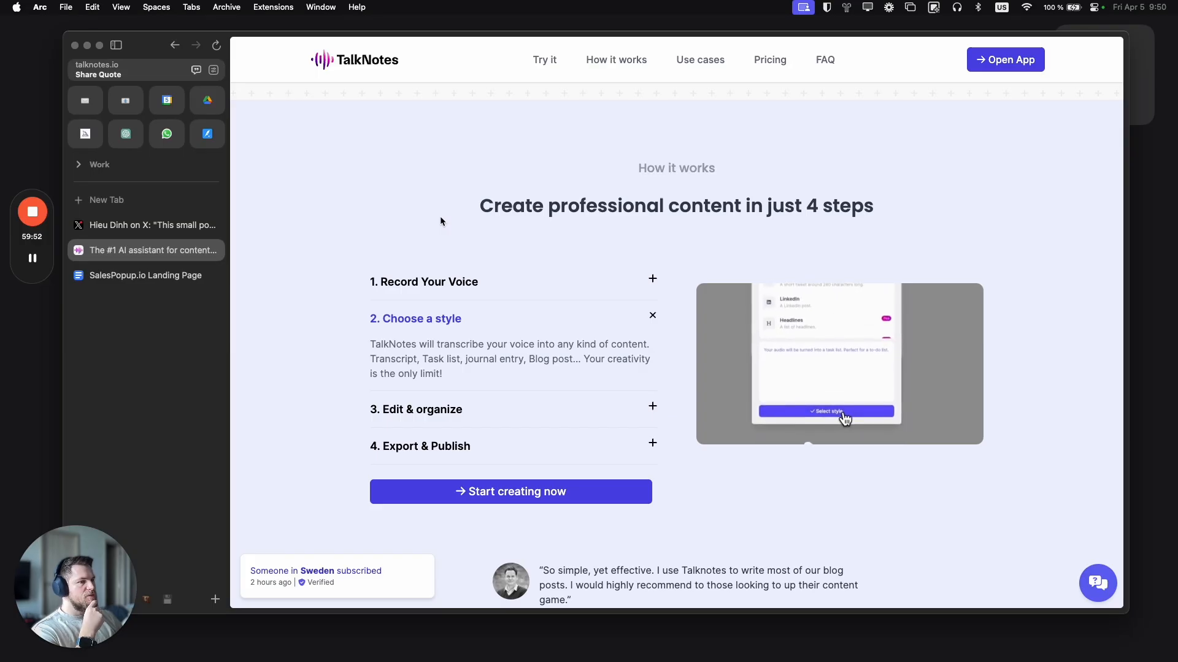
Step: Return to the SalesPopup.io document and reread the goal notes and the Hero section with its headline options
{"action": "left_click", "coordinate": [159, 285]}
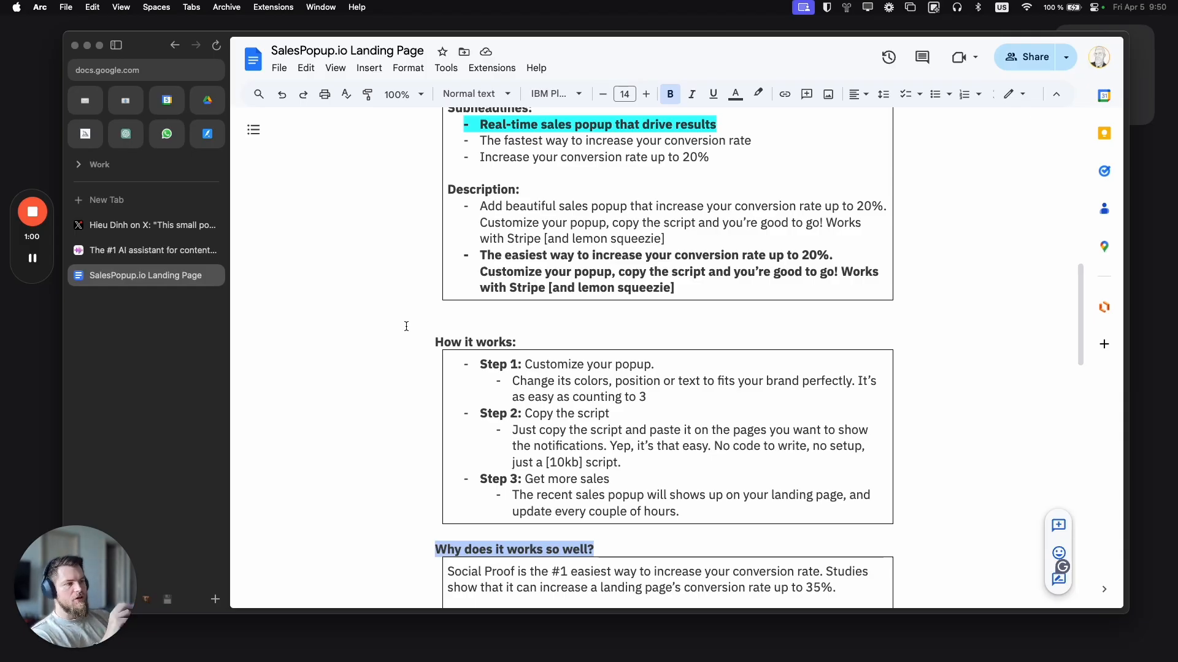
{"action": "scroll", "coordinate": [406, 326], "scroll_direction": "up", "scroll_amount": 15}
{"action": "scroll", "coordinate": [509, 376], "scroll_direction": "down", "scroll_amount": 1}
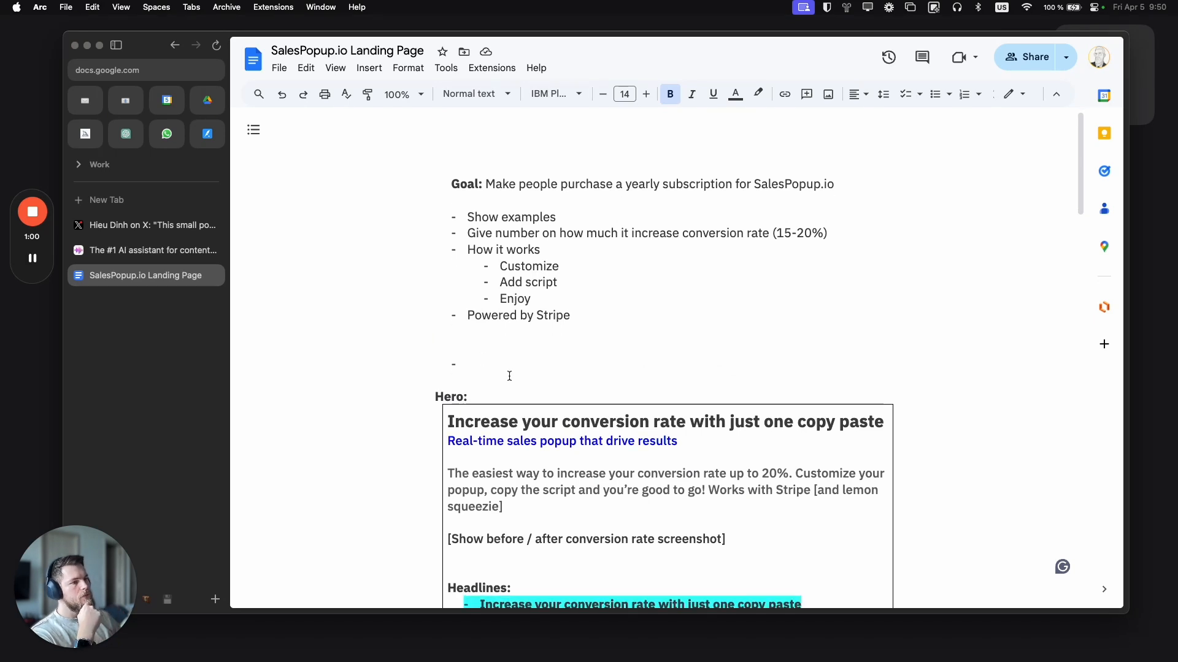
{"action": "scroll", "coordinate": [509, 375], "scroll_direction": "down", "scroll_amount": 5}
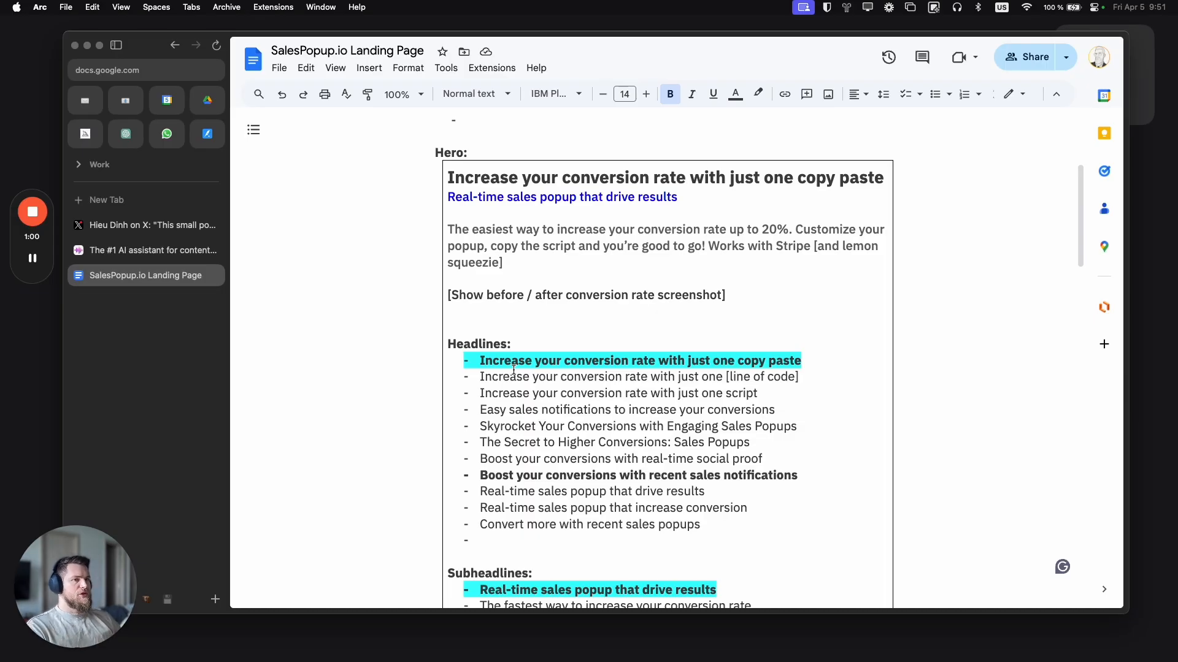
Step: Open the Landingfolio site in a new tab and return to the document's "Why does it works so well?" section
{"action": "left_click", "coordinate": [139, 205]}
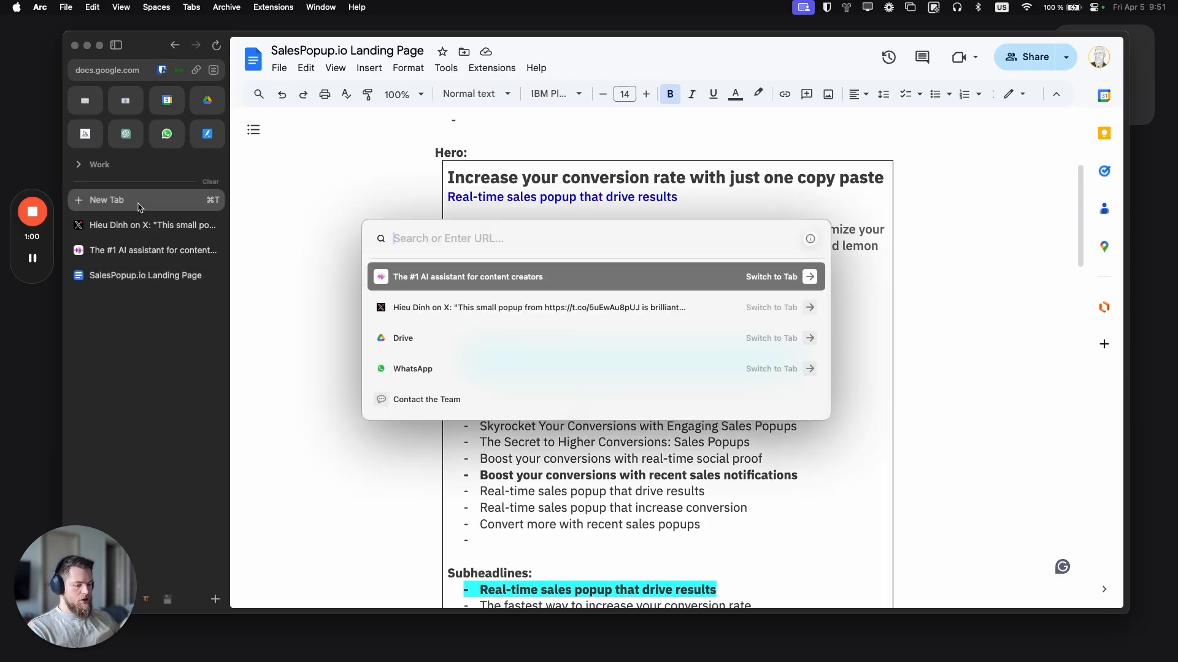
{"action": "type", "text": "landi"}
{"action": "key", "text": "Return"}
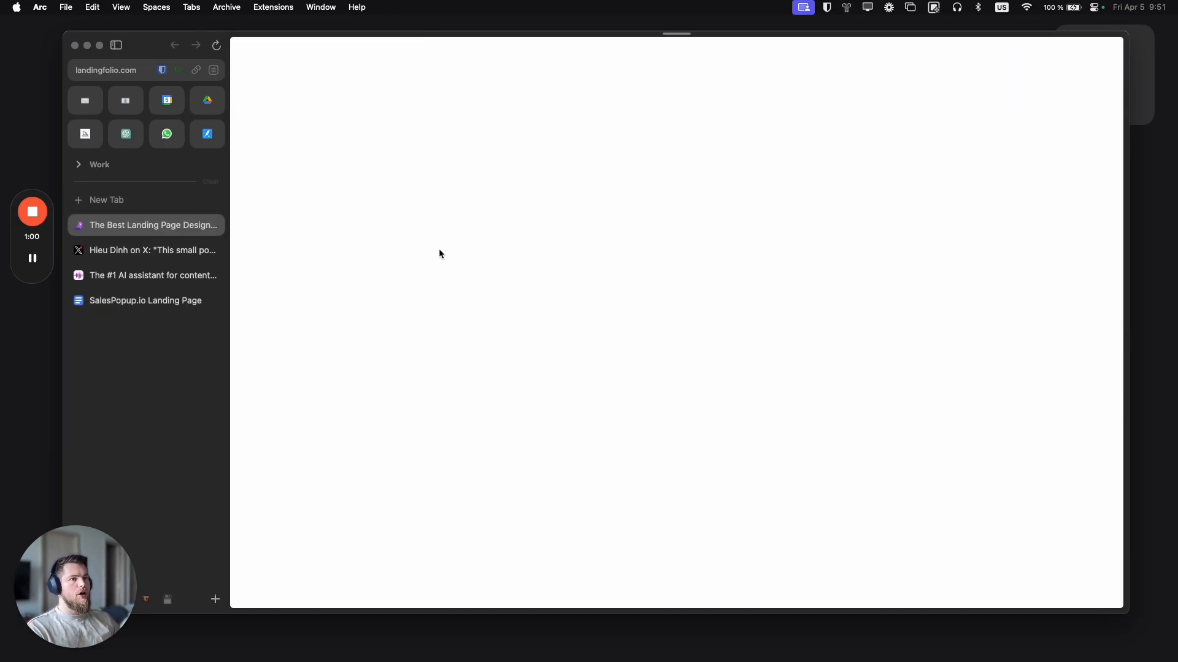
{"action": "left_click", "coordinate": [142, 301]}
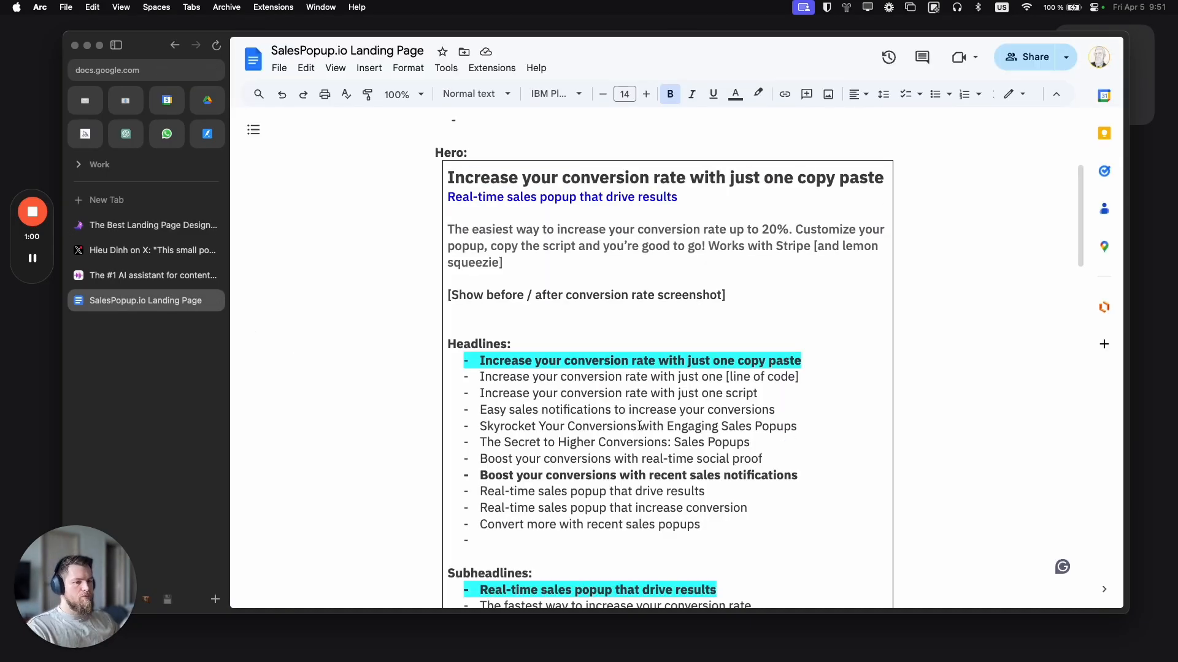
{"action": "scroll", "coordinate": [640, 425], "scroll_direction": "down", "scroll_amount": 15}
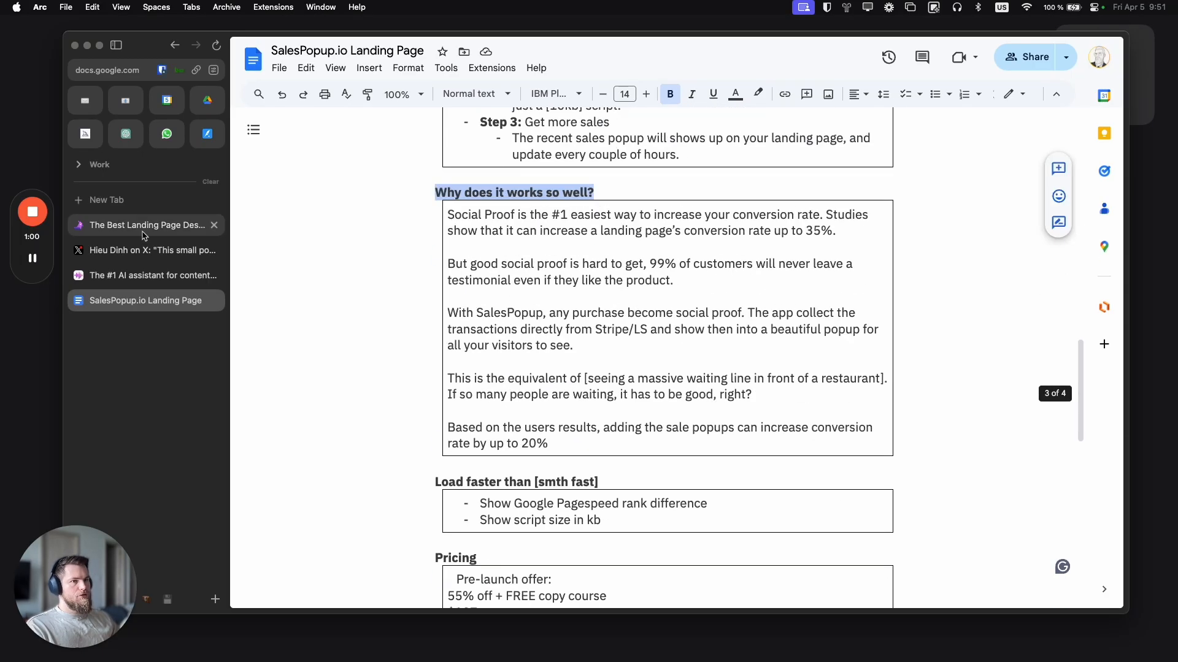
Step: Browse the landing page designs in the Landingfolio gallery for reference examples
{"action": "left_click", "coordinate": [143, 235]}
{"action": "scroll", "coordinate": [698, 392], "scroll_direction": "down", "scroll_amount": 5}
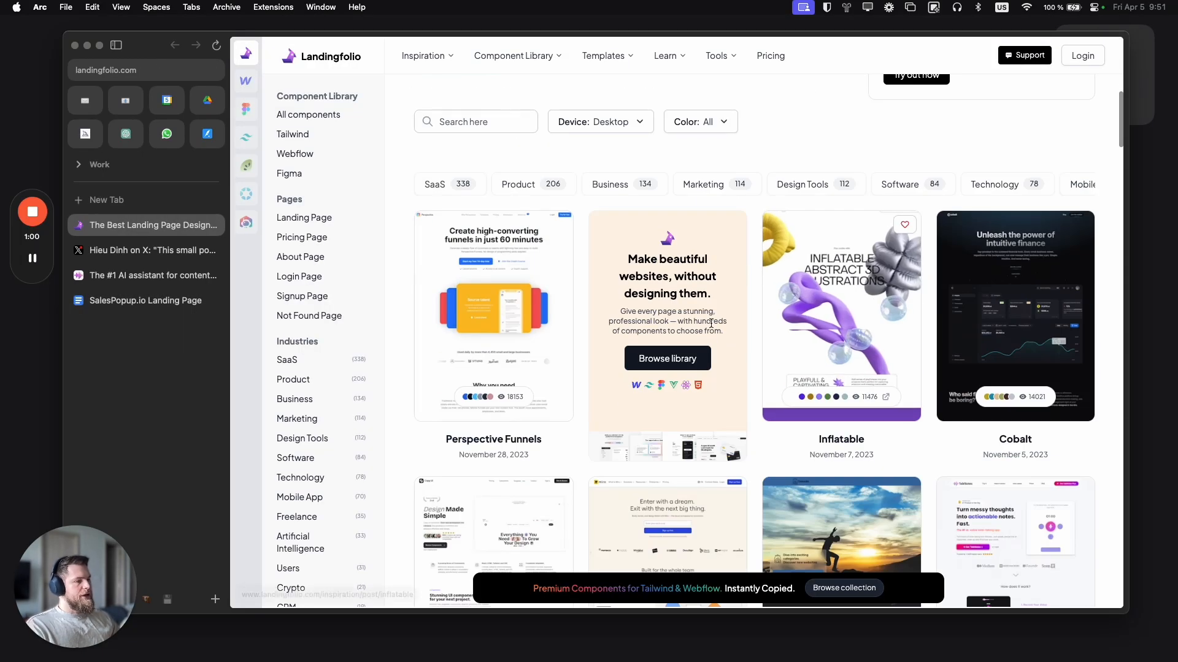
{"action": "scroll", "coordinate": [558, 328], "scroll_direction": "down", "scroll_amount": 3}
{"action": "scroll", "coordinate": [552, 334], "scroll_direction": "up", "scroll_amount": 3}
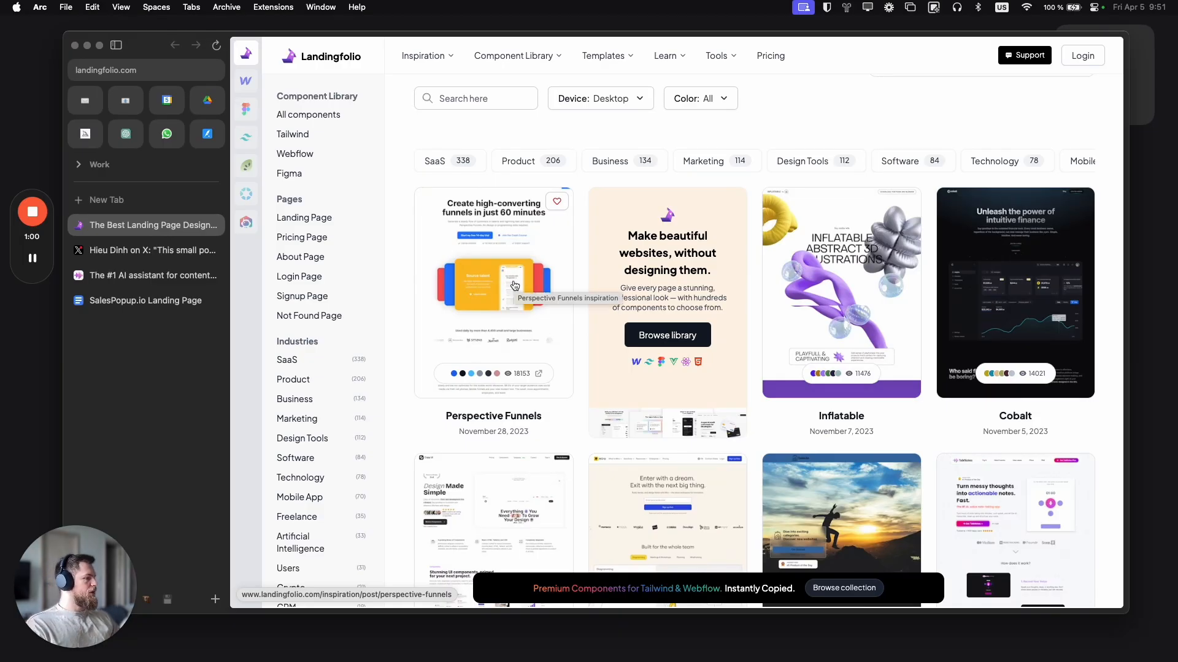
{"action": "scroll", "coordinate": [517, 285], "scroll_direction": "down", "scroll_amount": 3}
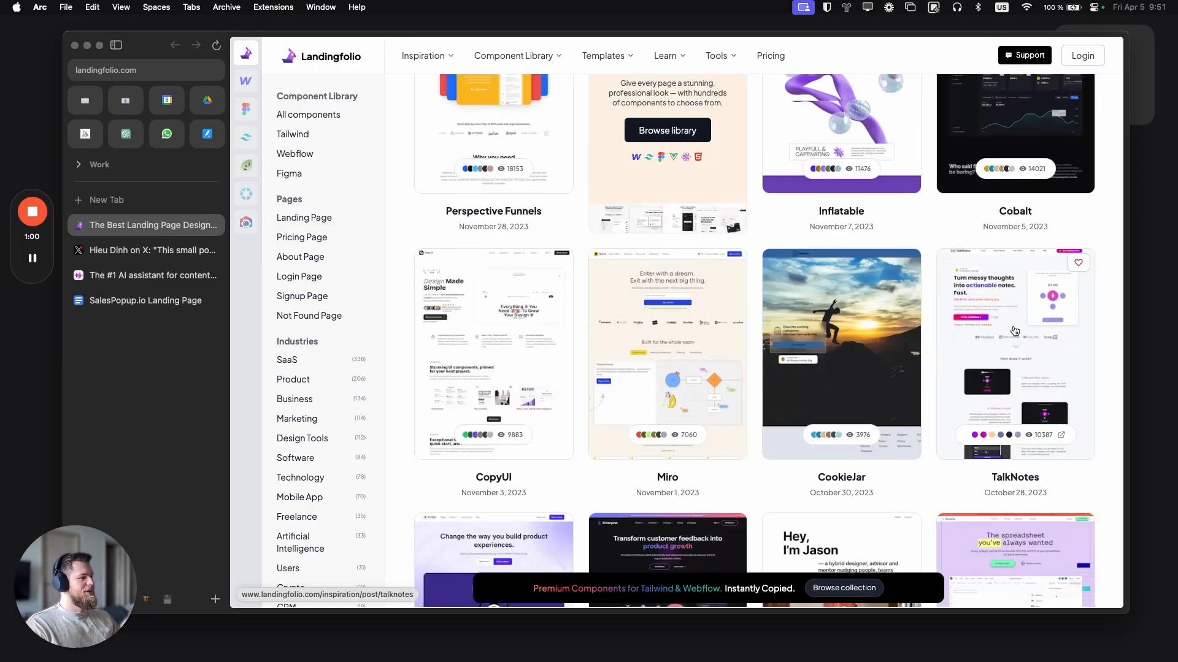
{"action": "scroll", "coordinate": [512, 245], "scroll_direction": "up", "scroll_amount": 2}
{"action": "scroll", "coordinate": [505, 182], "scroll_direction": "up", "scroll_amount": 2}
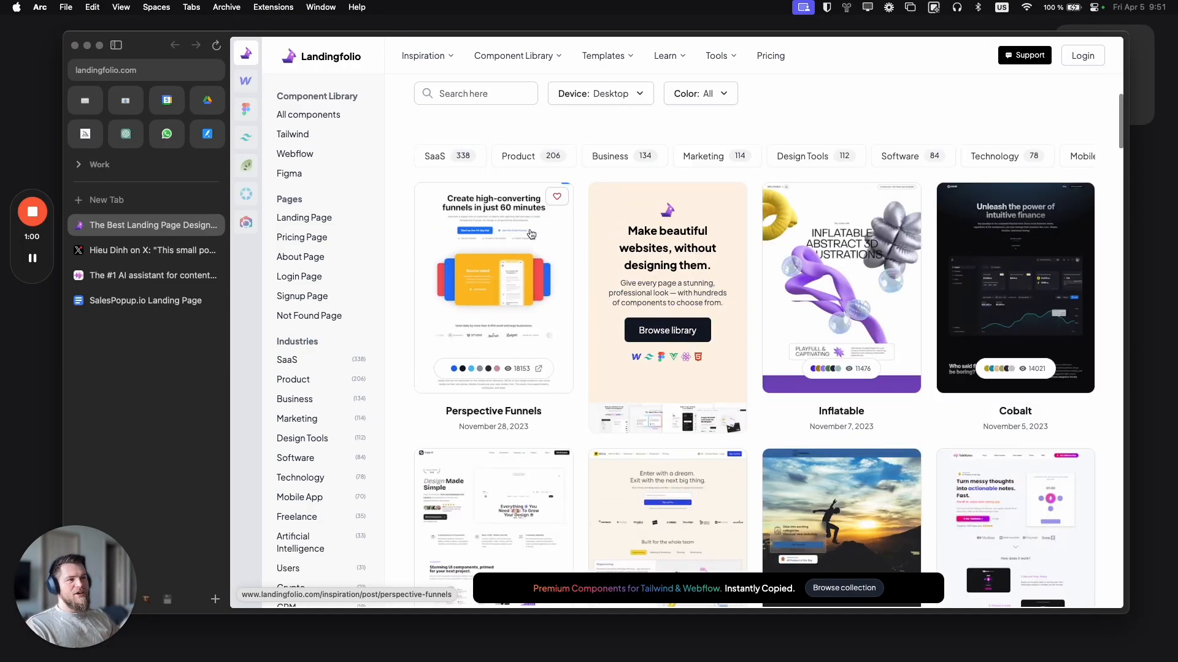
Step: Open the Perspective Funnels and CopyUI inspiration pages in separate tabs and view the Perspective Funnels one
{"action": "left_click", "coordinate": [515, 252], "text": "super"}
{"action": "scroll", "coordinate": [615, 356], "scroll_direction": "down", "scroll_amount": 2}
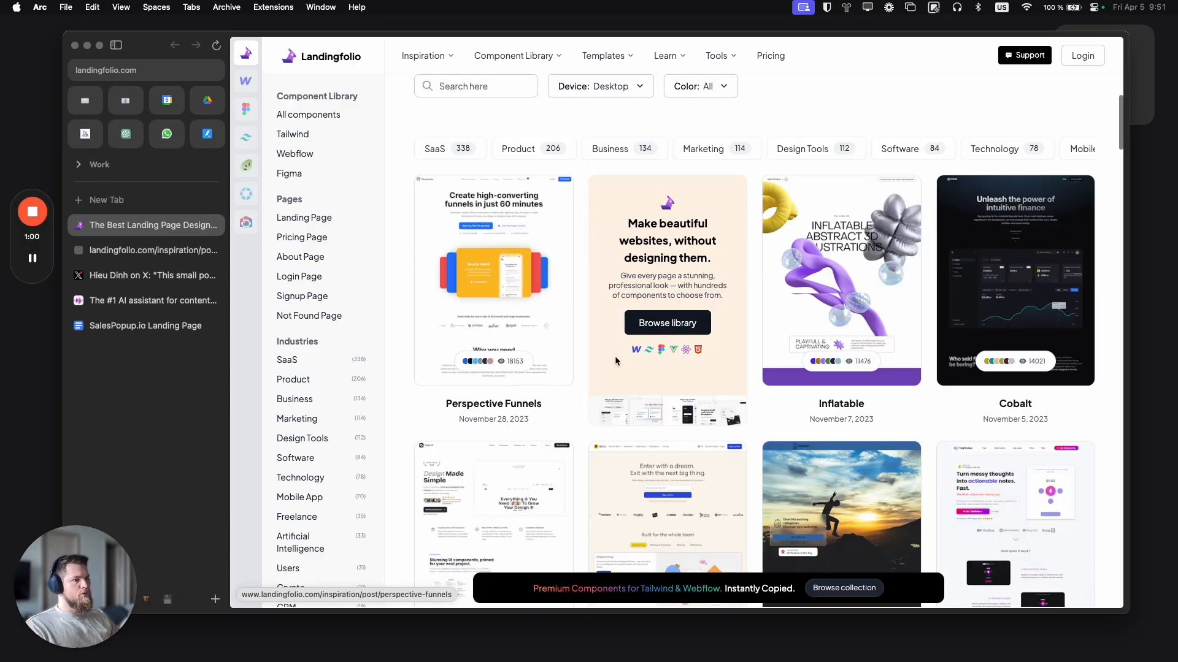
{"action": "left_click", "coordinate": [497, 431], "text": "super"}
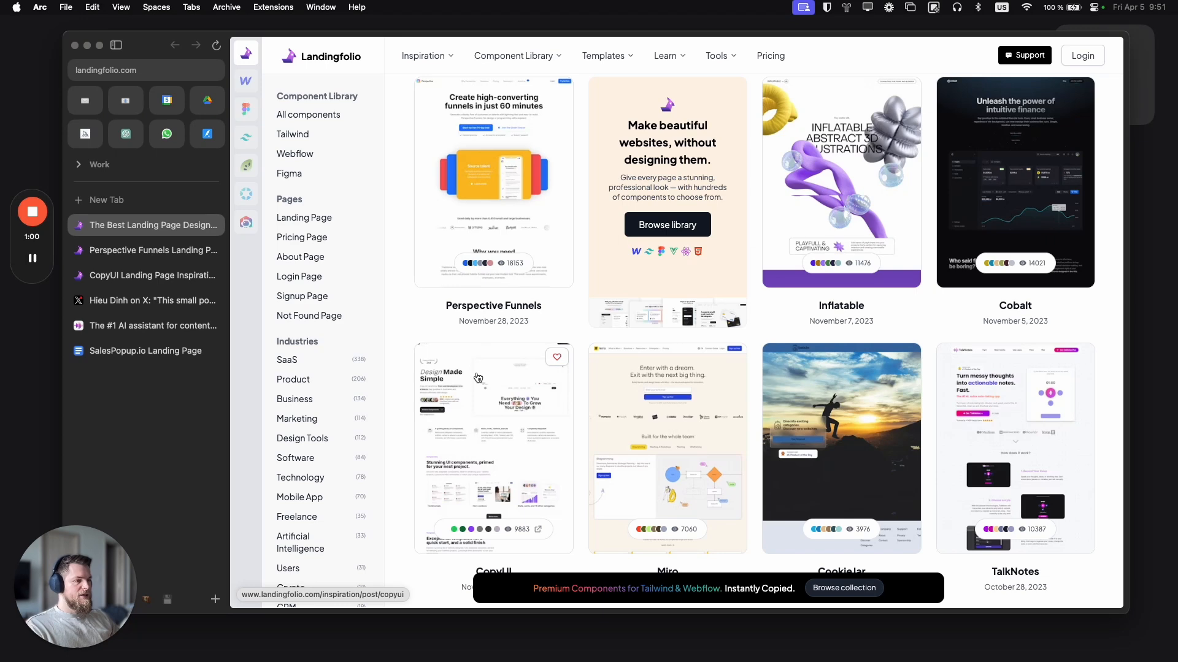
{"action": "left_click", "coordinate": [123, 251]}
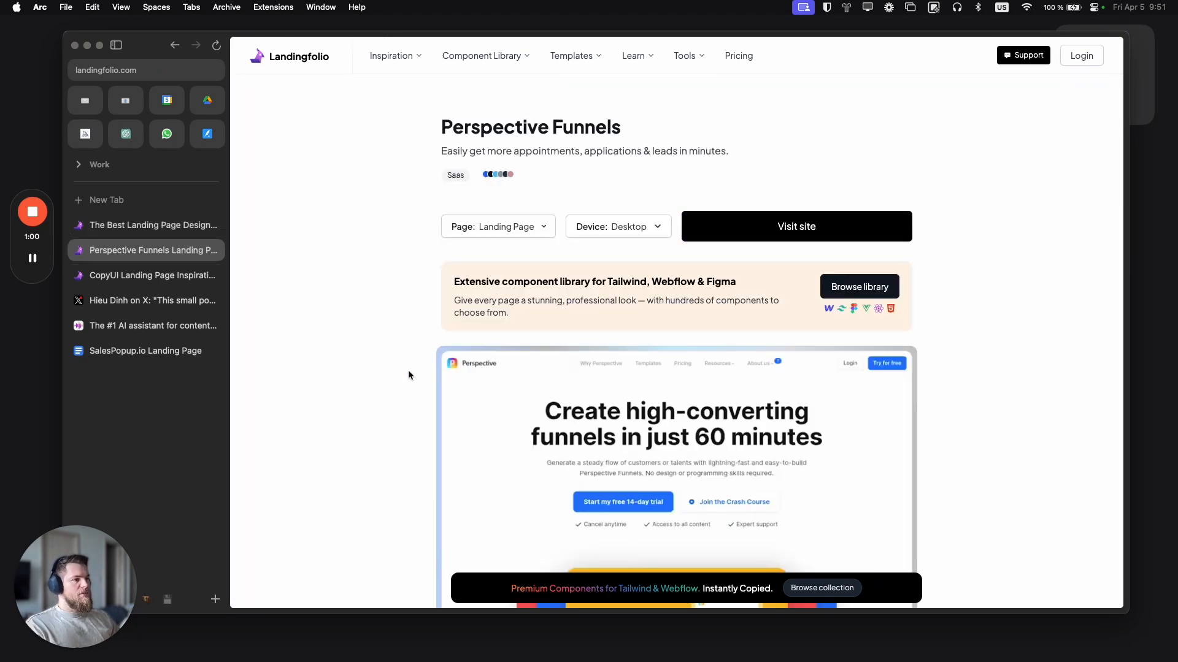
Step: Look over the CopyUI landing page preview on Landingfolio and open the live CopyUI site
{"action": "left_click", "coordinate": [118, 271]}
{"action": "scroll", "coordinate": [362, 304], "scroll_direction": "down", "scroll_amount": 5}
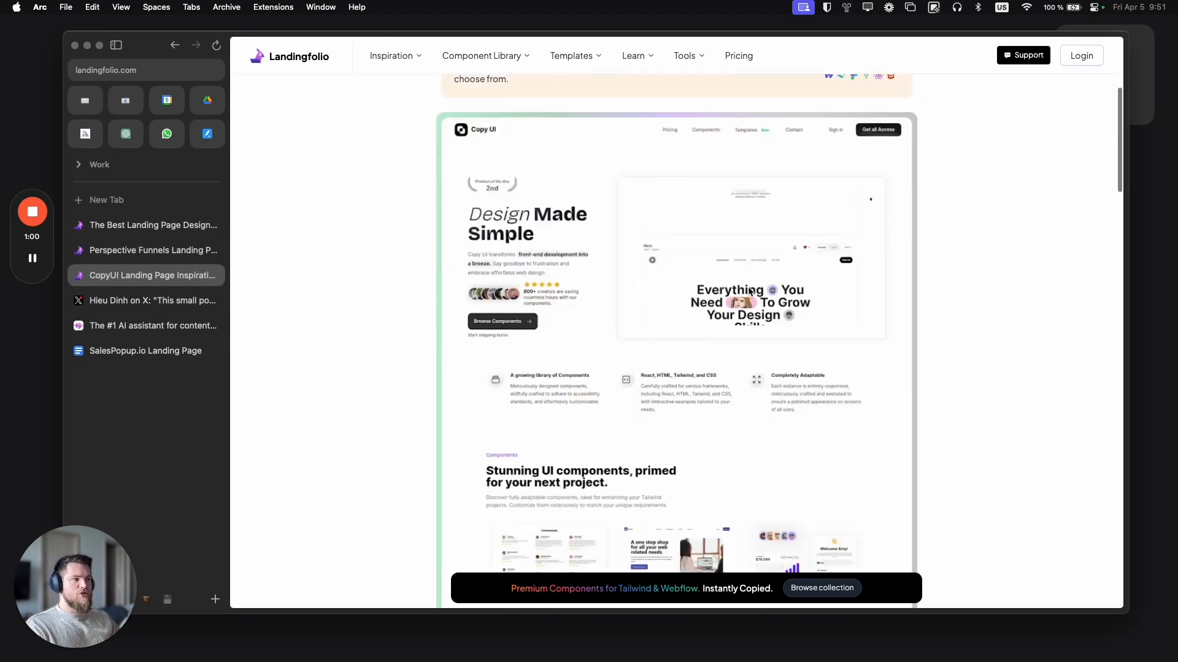
{"action": "scroll", "coordinate": [747, 288], "scroll_direction": "up", "scroll_amount": 4}
{"action": "scroll", "coordinate": [747, 291], "scroll_direction": "up", "scroll_amount": 2}
{"action": "left_click", "coordinate": [787, 265]}
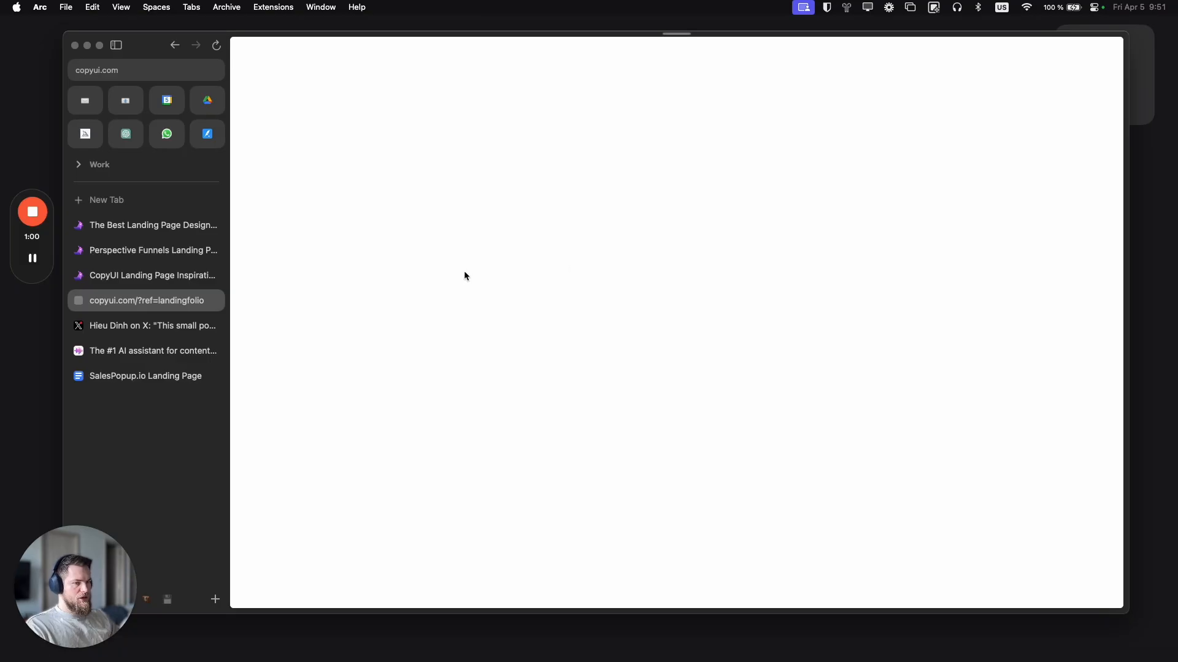
Step: Reread the document's copy from the Hero to the How it works section and switch to the CopyUI homepage for comparison
{"action": "left_click", "coordinate": [145, 376]}
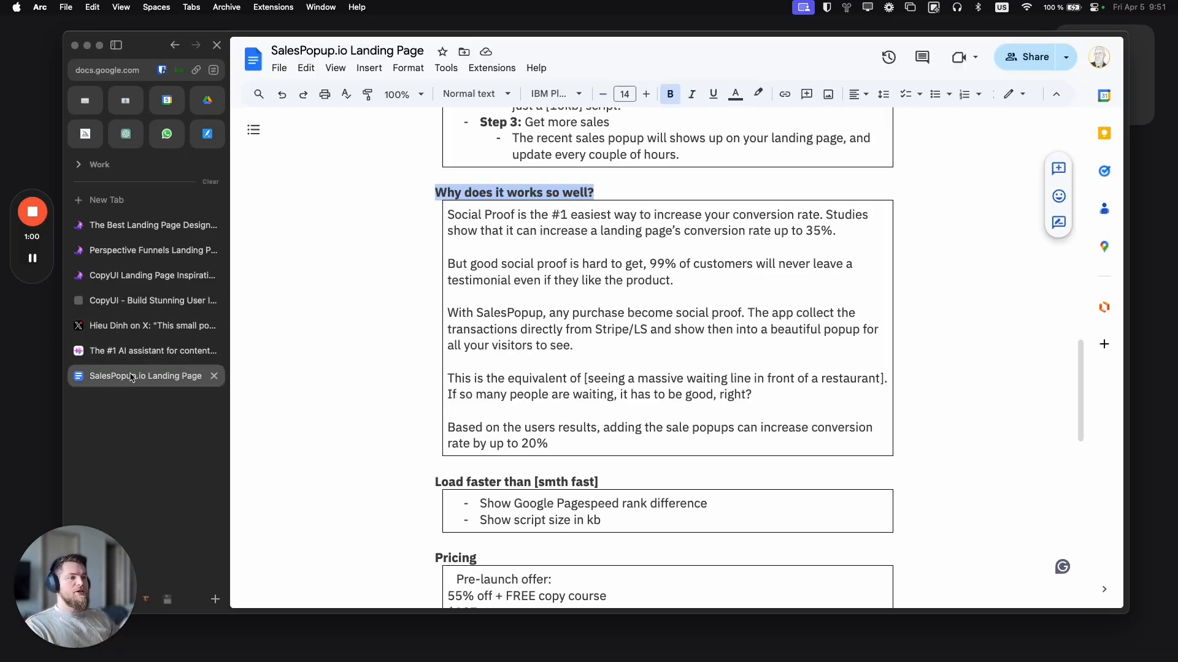
{"action": "scroll", "coordinate": [611, 406], "scroll_direction": "up", "scroll_amount": 7}
{"action": "scroll", "coordinate": [619, 394], "scroll_direction": "up", "scroll_amount": 5}
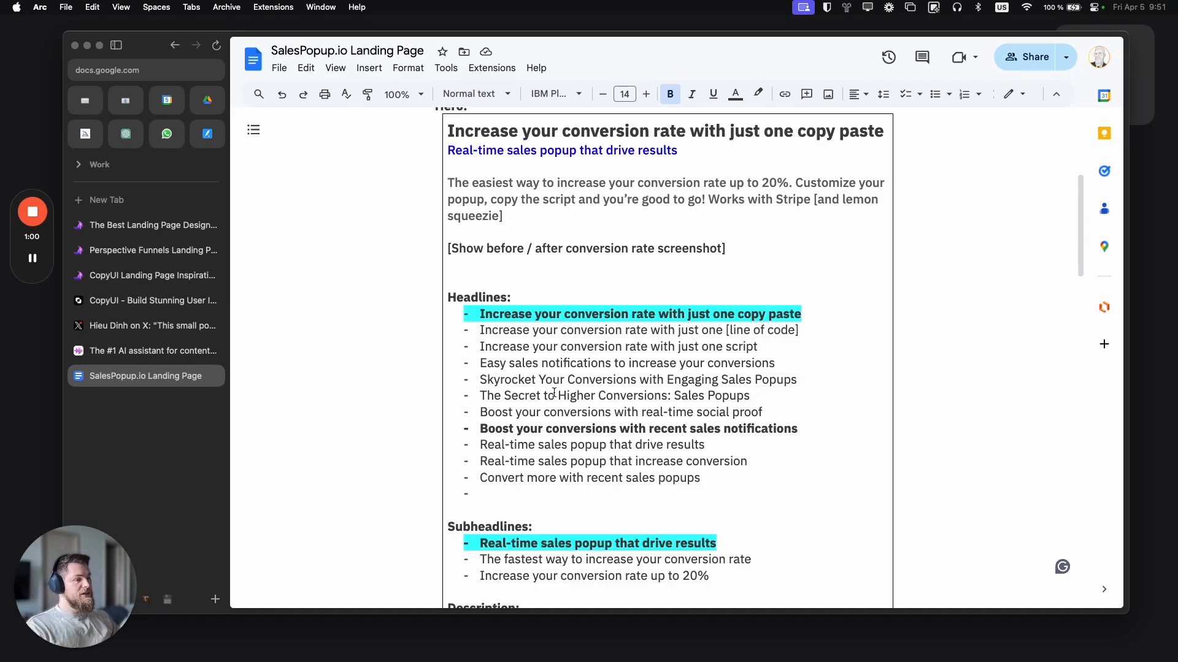
{"action": "scroll", "coordinate": [583, 460], "scroll_direction": "down", "scroll_amount": 6}
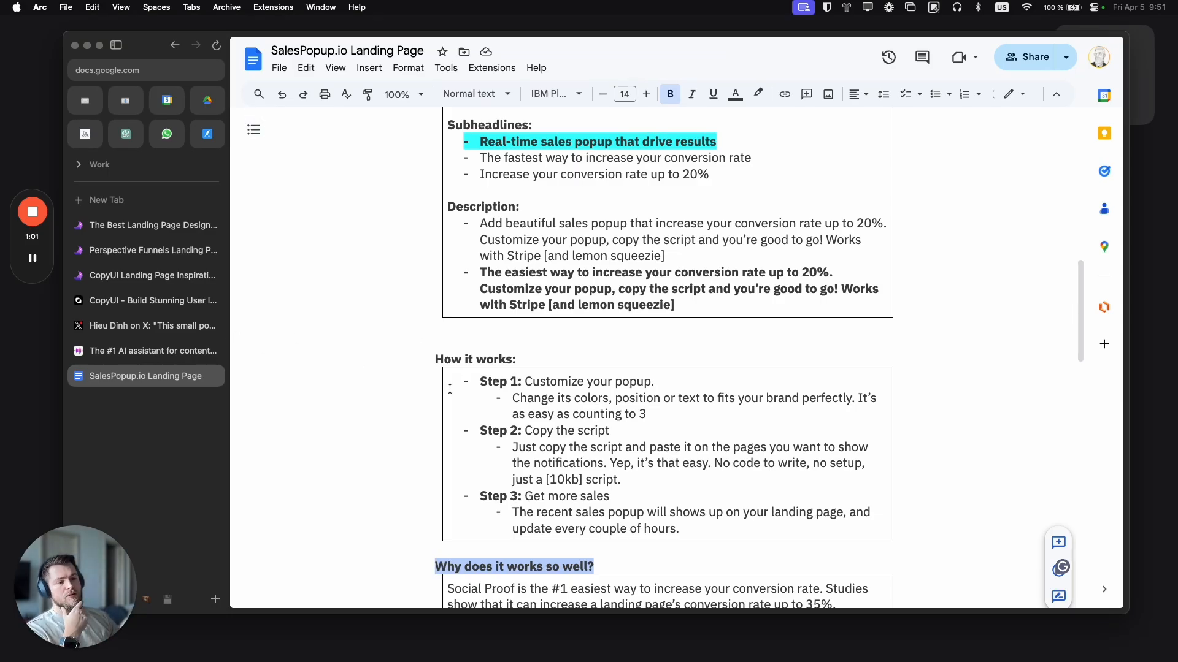
{"action": "left_click", "coordinate": [149, 297]}
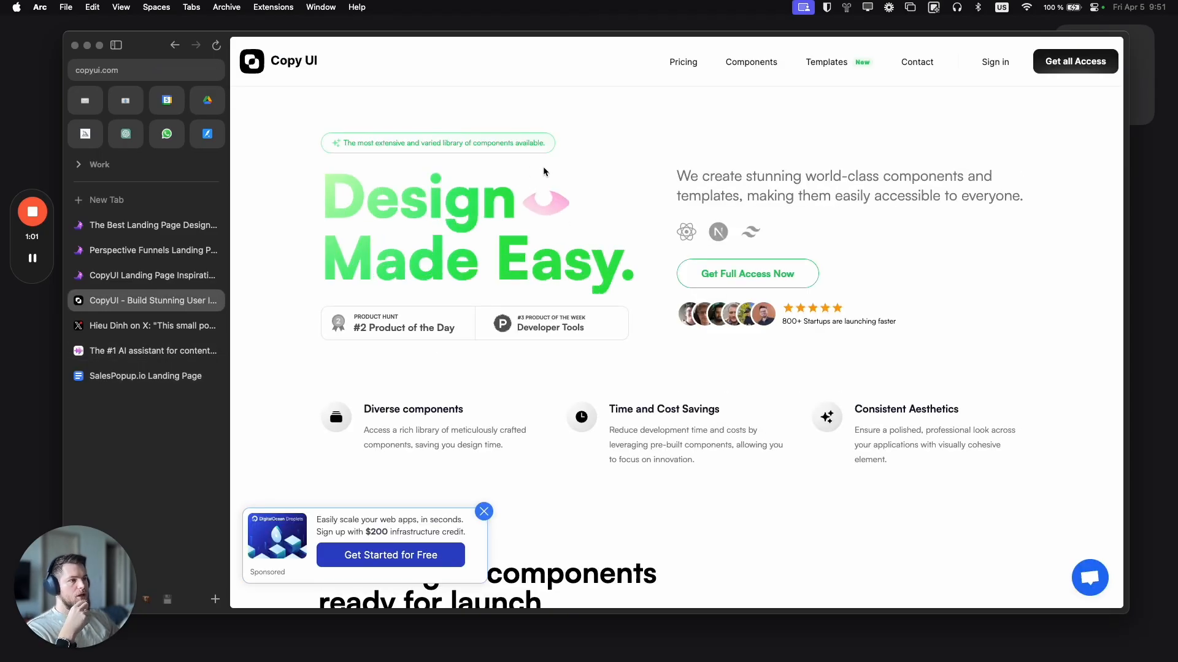
Step: Skim the CopyUI homepage without its sponsored popup and close it along with the two Landingfolio inspiration tabs
{"action": "left_click", "coordinate": [484, 512]}
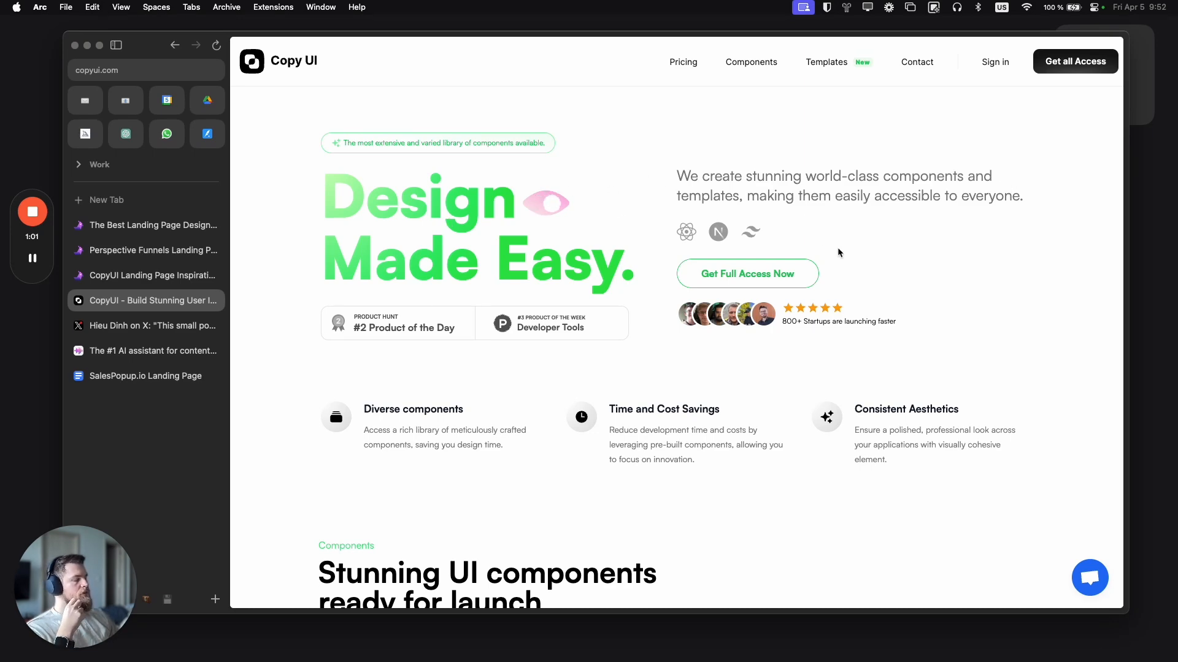
{"action": "scroll", "coordinate": [837, 248], "scroll_direction": "down", "scroll_amount": 15}
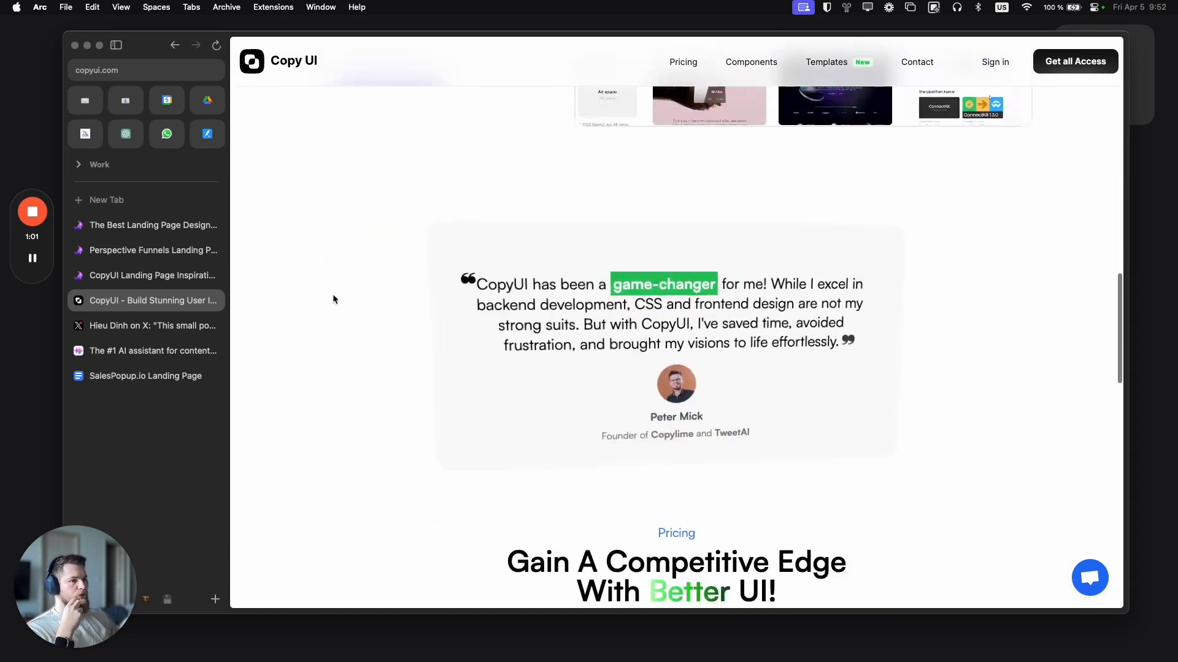
{"action": "key", "text": "super+w"}
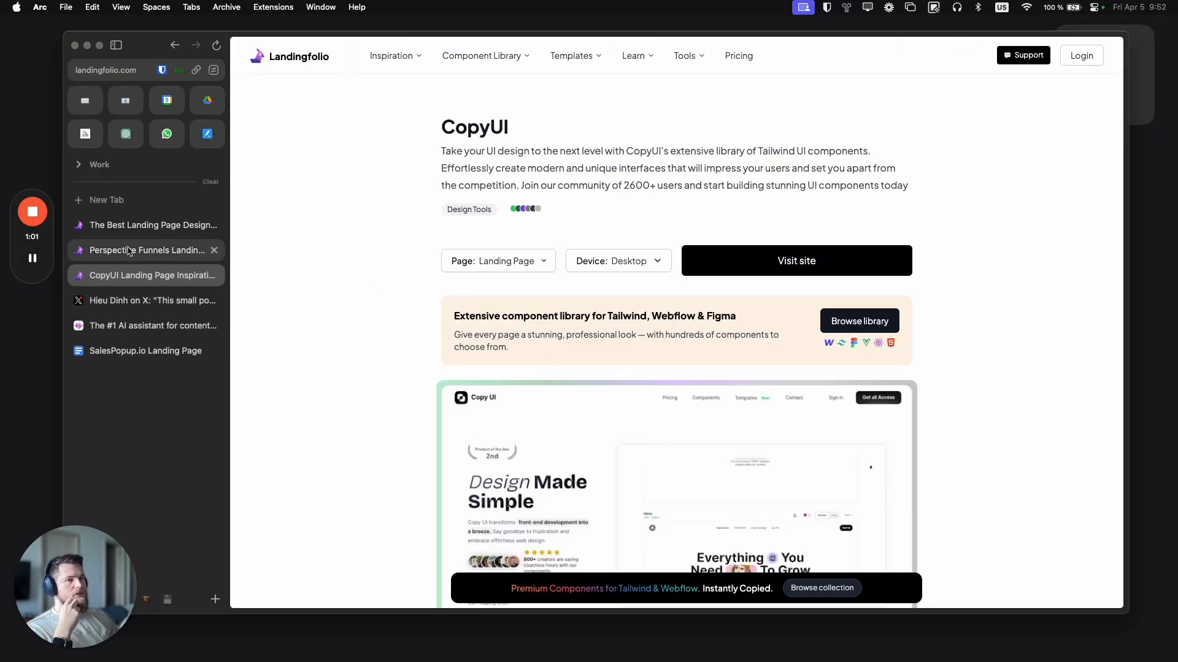
{"action": "key", "text": "super+w"}
{"action": "key", "text": "super+w"}
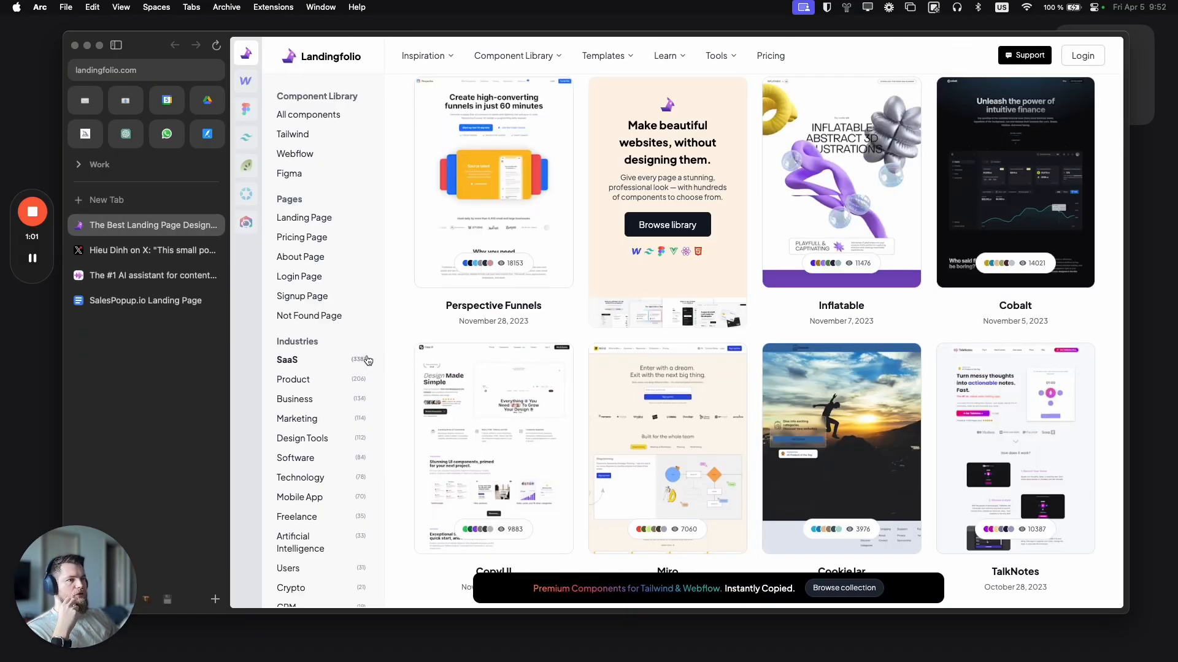
Step: Narrow the Landingfolio gallery to landing pages in the SaaS industry and look over the designs
{"action": "left_click", "coordinate": [287, 218]}
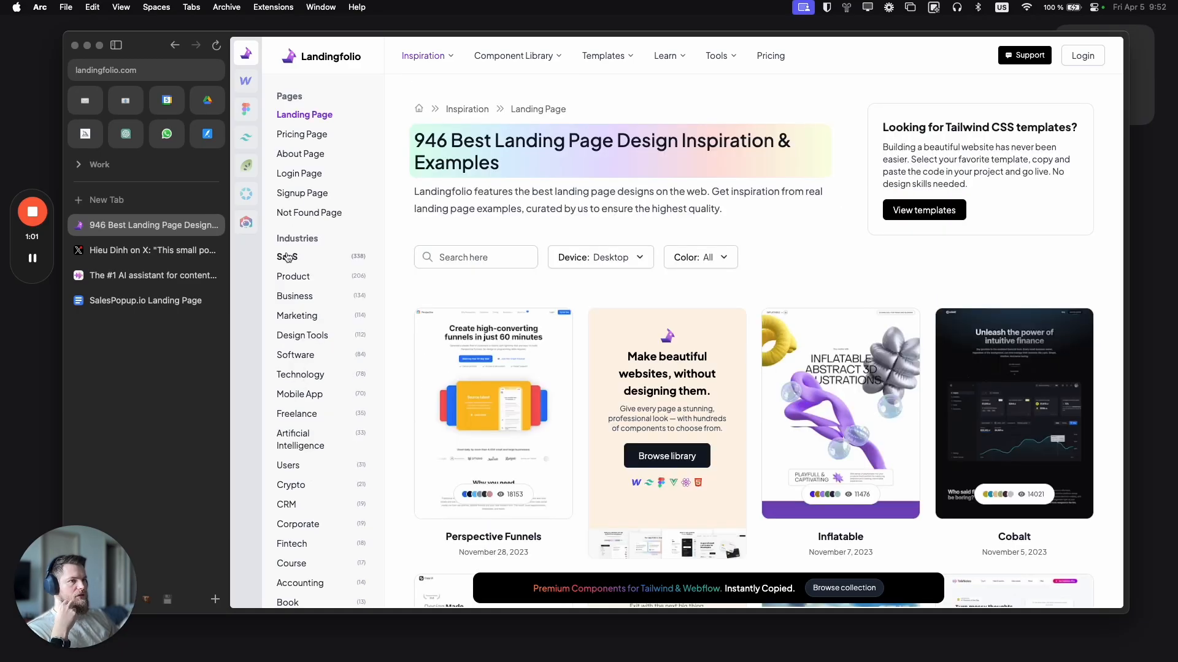
{"action": "left_click", "coordinate": [286, 256]}
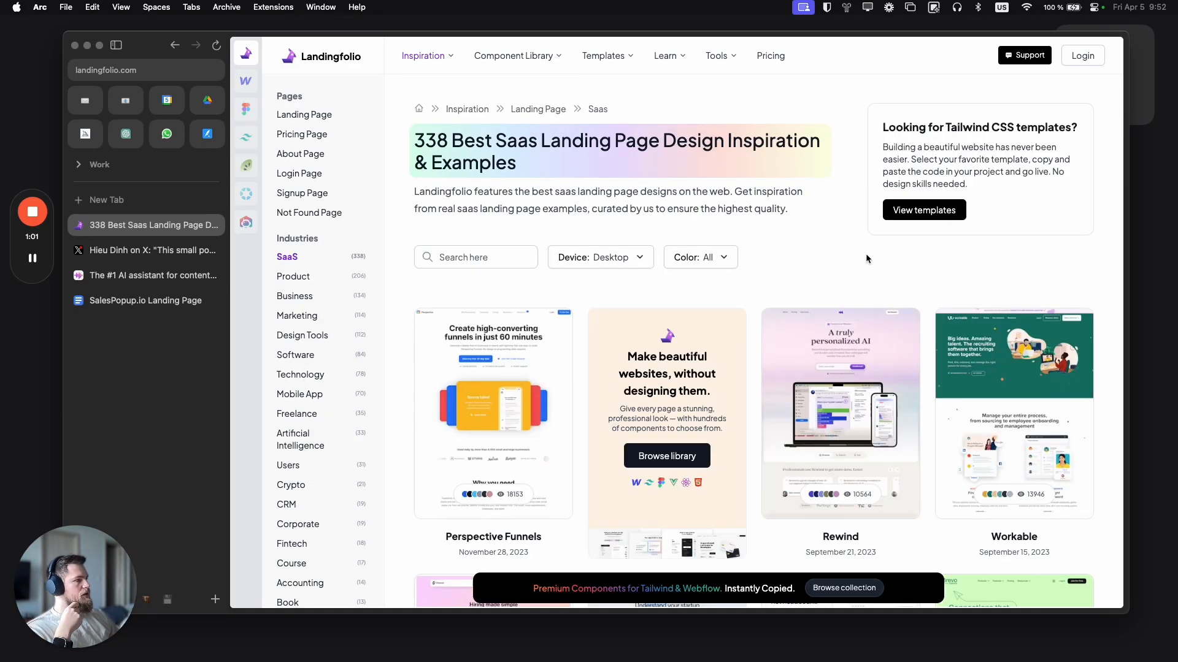
{"action": "scroll", "coordinate": [866, 258], "scroll_direction": "down", "scroll_amount": 4}
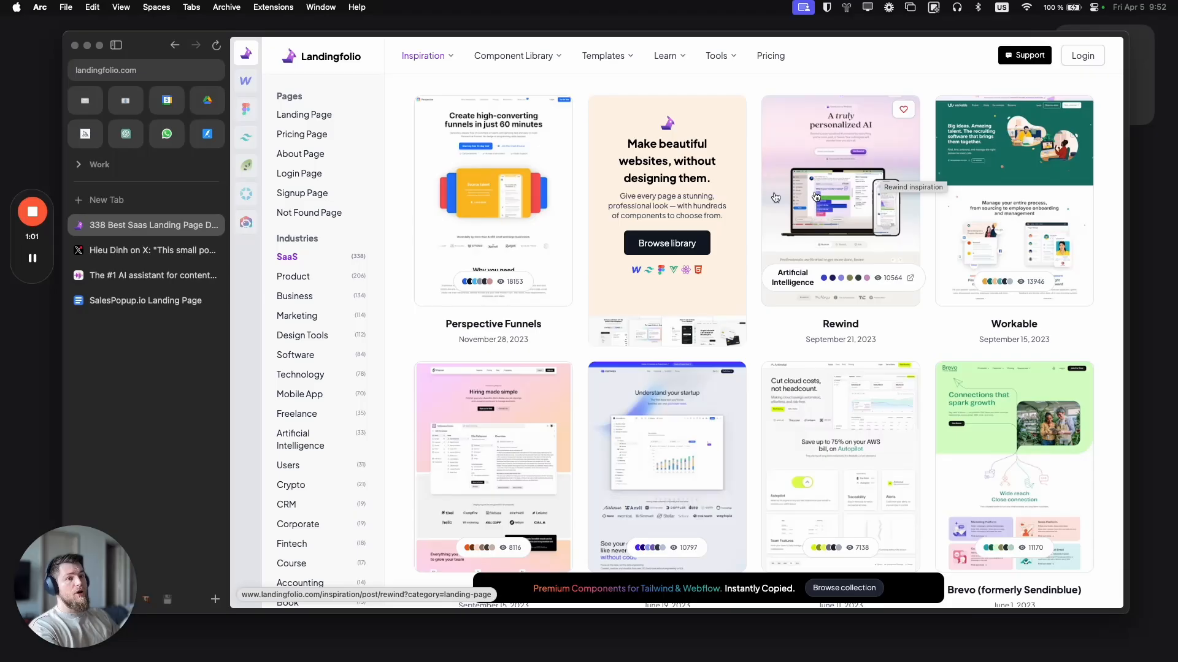
Step: Open the Tailwind UI site in a new tab and go to its components overview
{"action": "left_click", "coordinate": [158, 212]}
{"action": "type", "text": "tailw"}
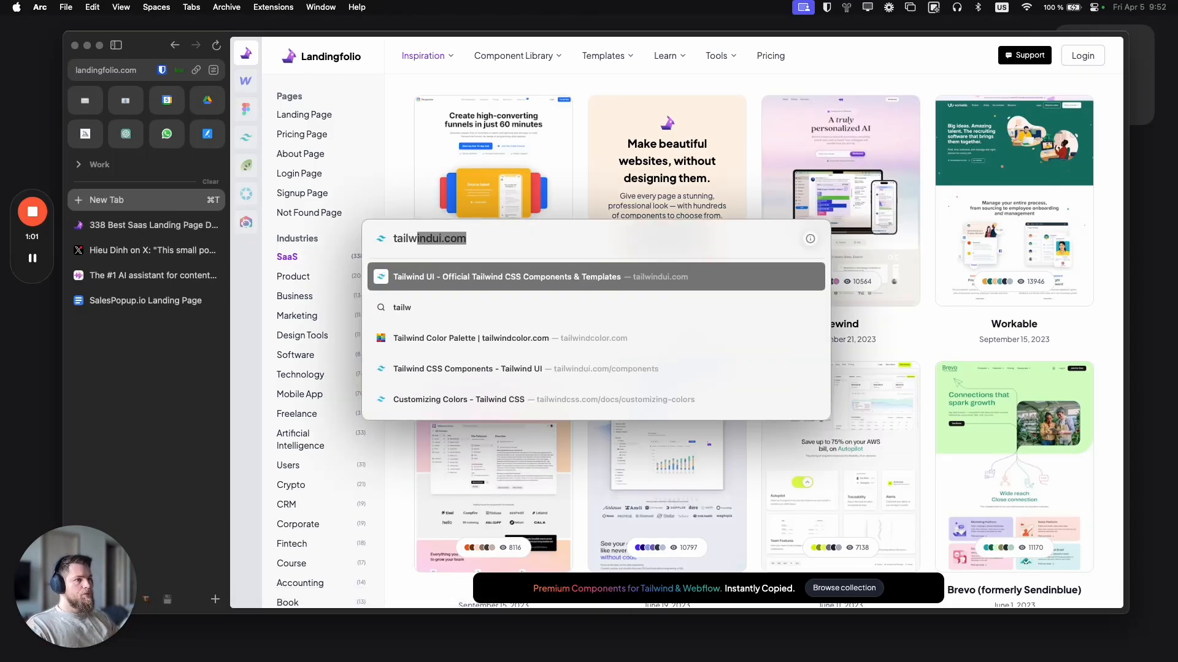
{"action": "key", "text": "Return"}
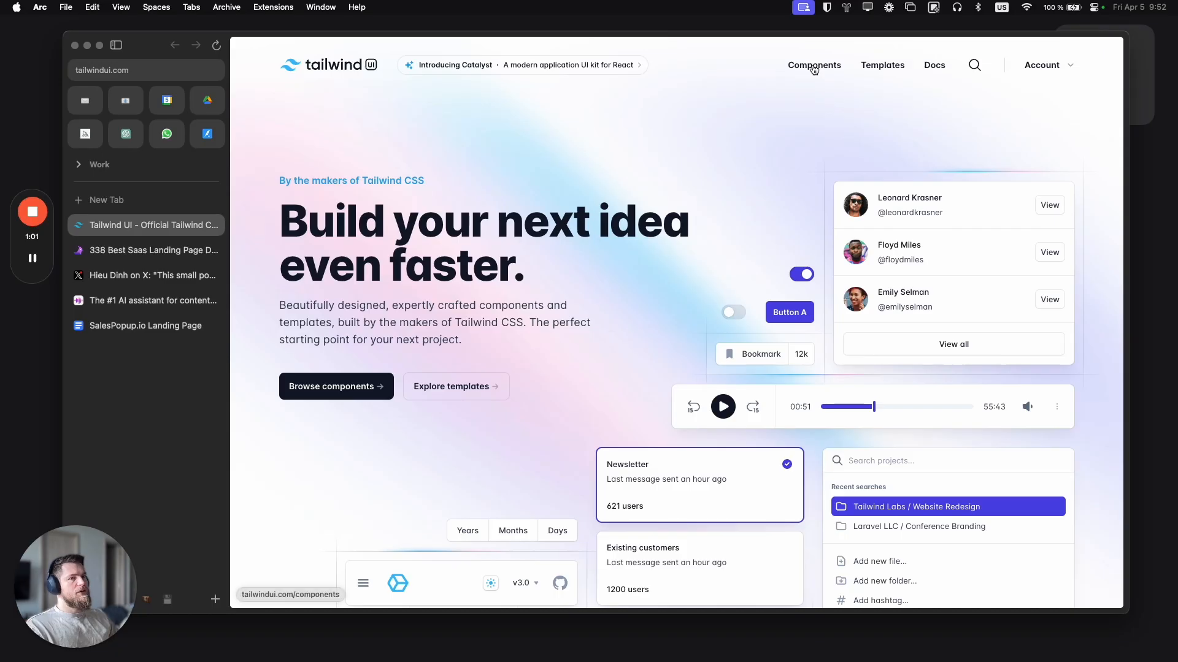
{"action": "left_click", "coordinate": [813, 65]}
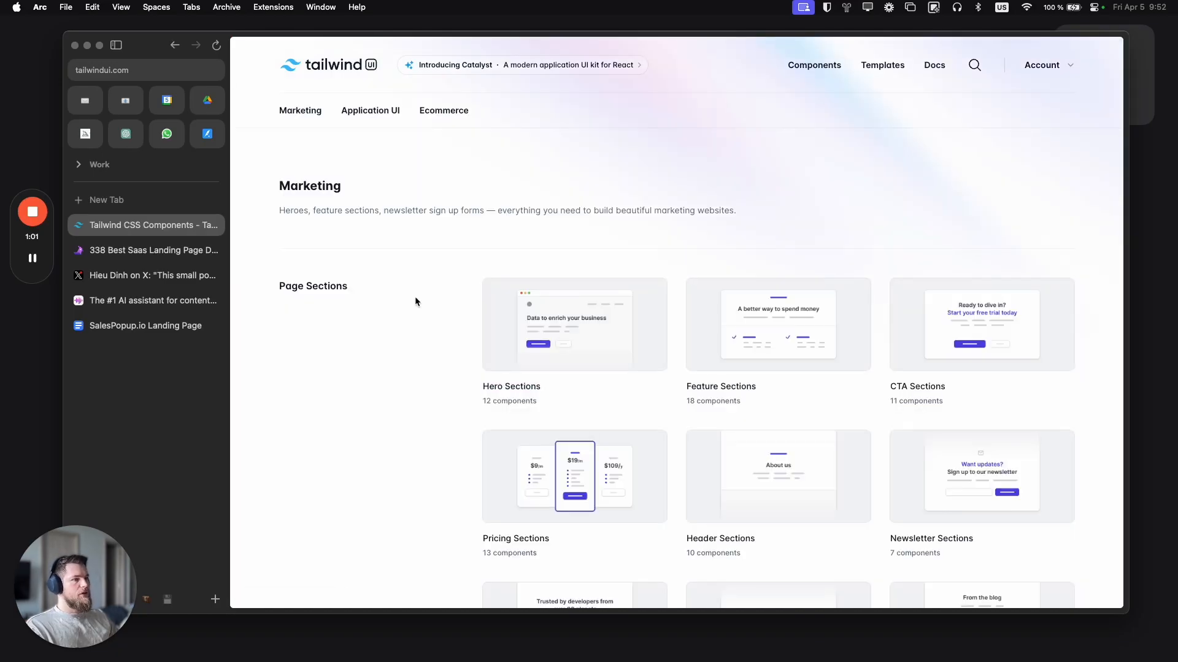
Step: Look through the Tailwind UI component categories, from the Marketing page sections to the Application UI ones
{"action": "scroll", "coordinate": [428, 295], "scroll_direction": "down", "scroll_amount": 1}
{"action": "scroll", "coordinate": [785, 262], "scroll_direction": "down", "scroll_amount": 3}
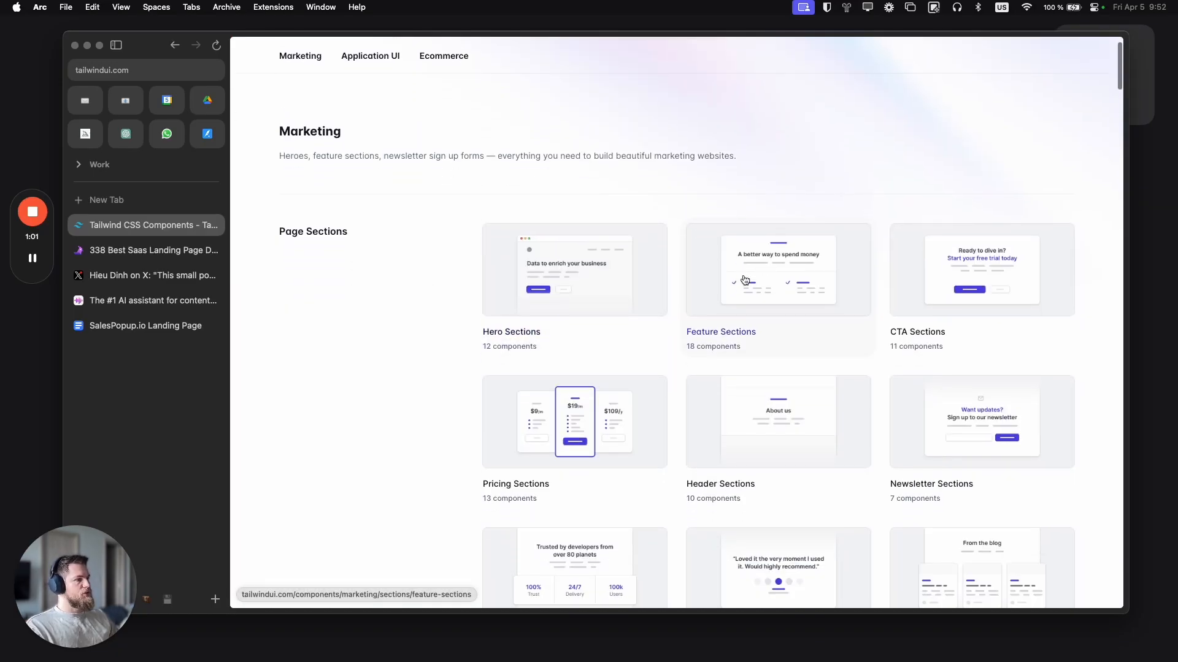
{"action": "scroll", "coordinate": [673, 289], "scroll_direction": "down", "scroll_amount": 2}
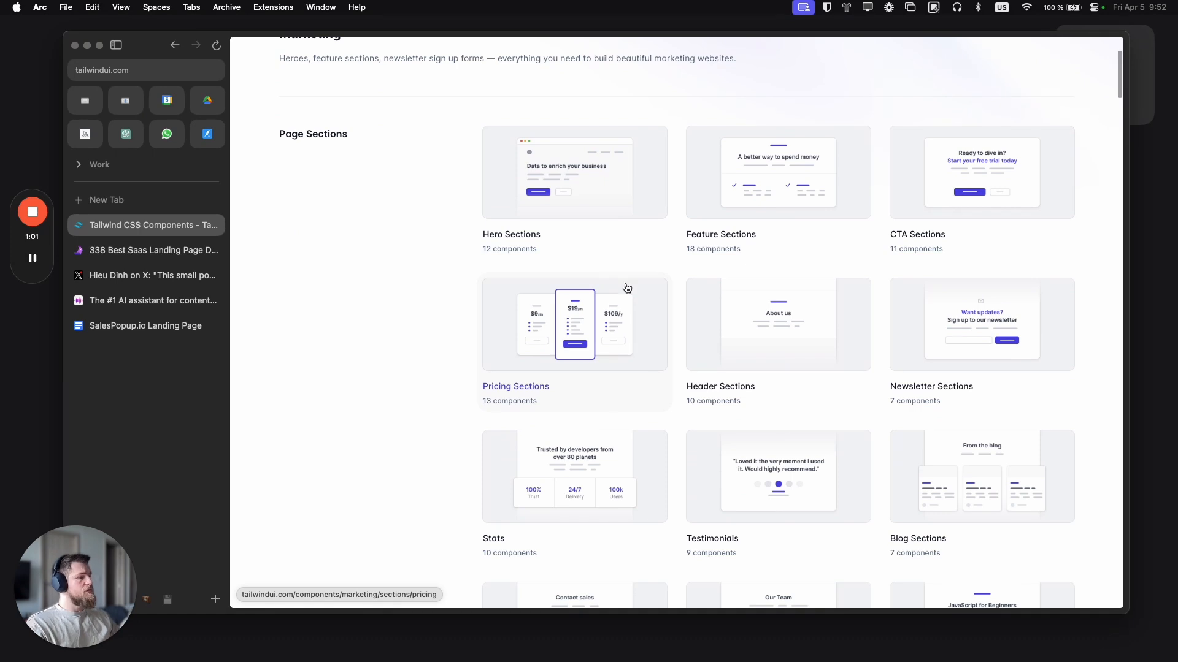
{"action": "scroll", "coordinate": [728, 342], "scroll_direction": "down", "scroll_amount": 5}
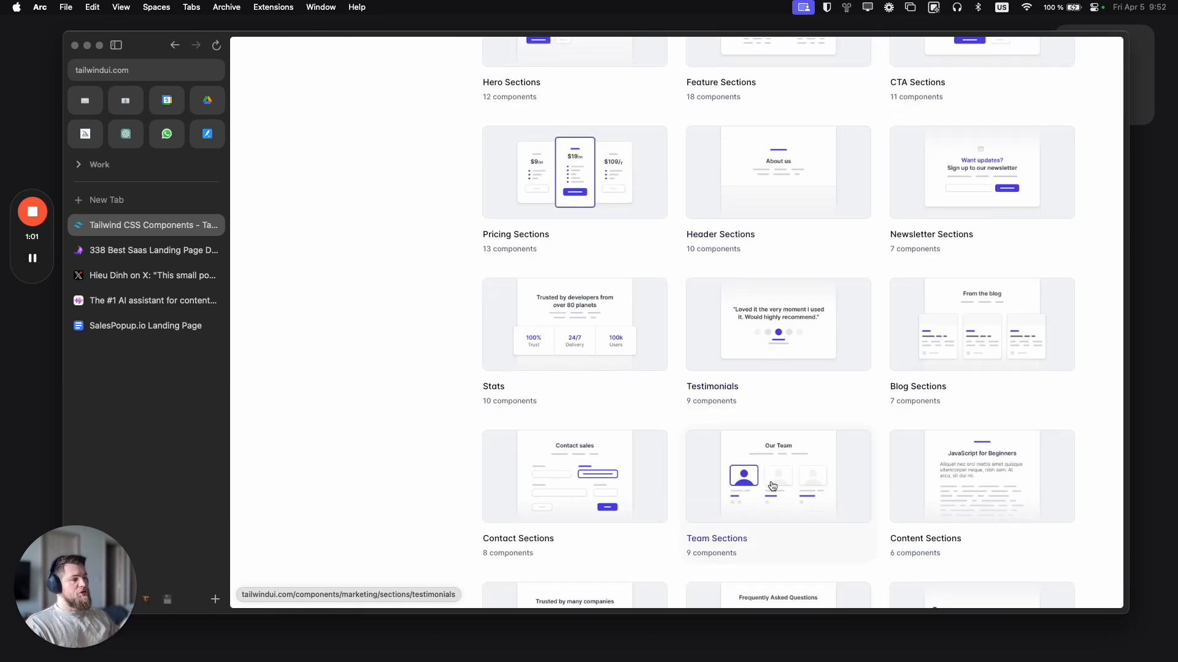
{"action": "scroll", "coordinate": [652, 477], "scroll_direction": "down", "scroll_amount": 7}
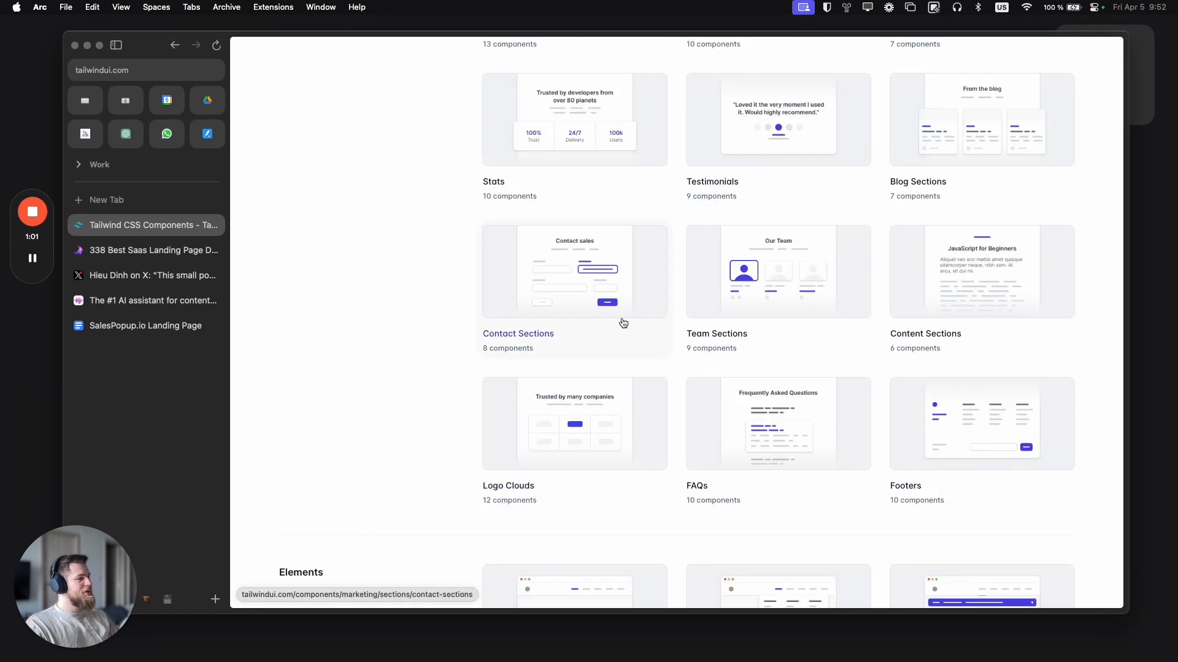
{"action": "scroll", "coordinate": [623, 323], "scroll_direction": "down", "scroll_amount": 10}
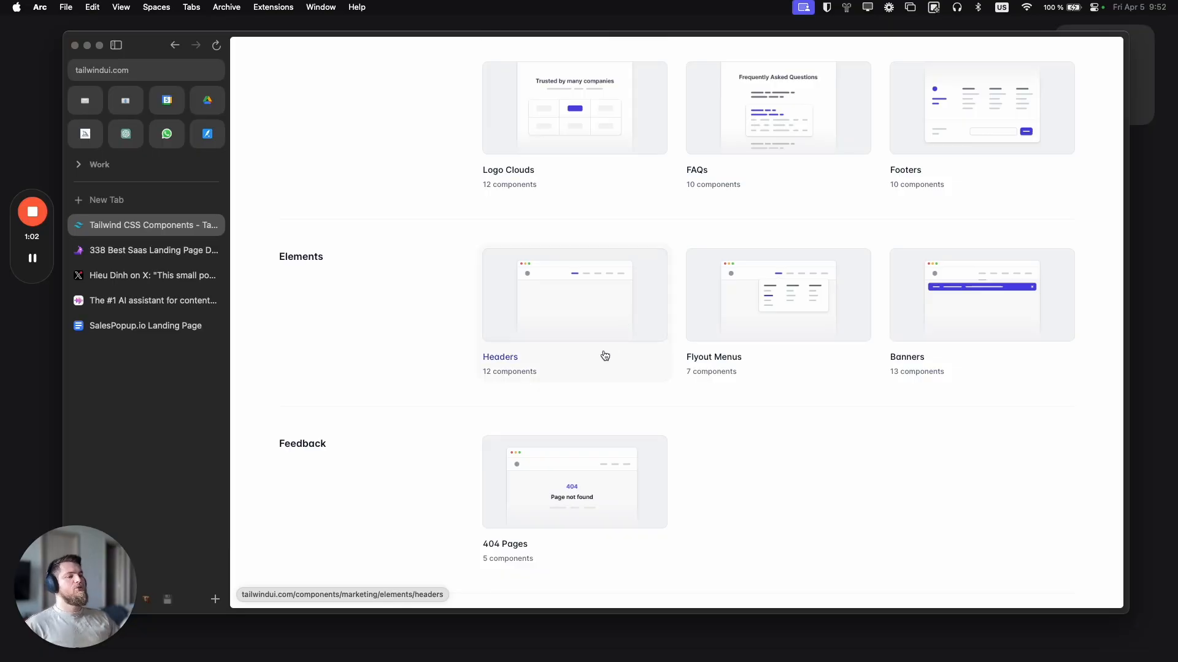
{"action": "scroll", "coordinate": [613, 336], "scroll_direction": "down", "scroll_amount": 10}
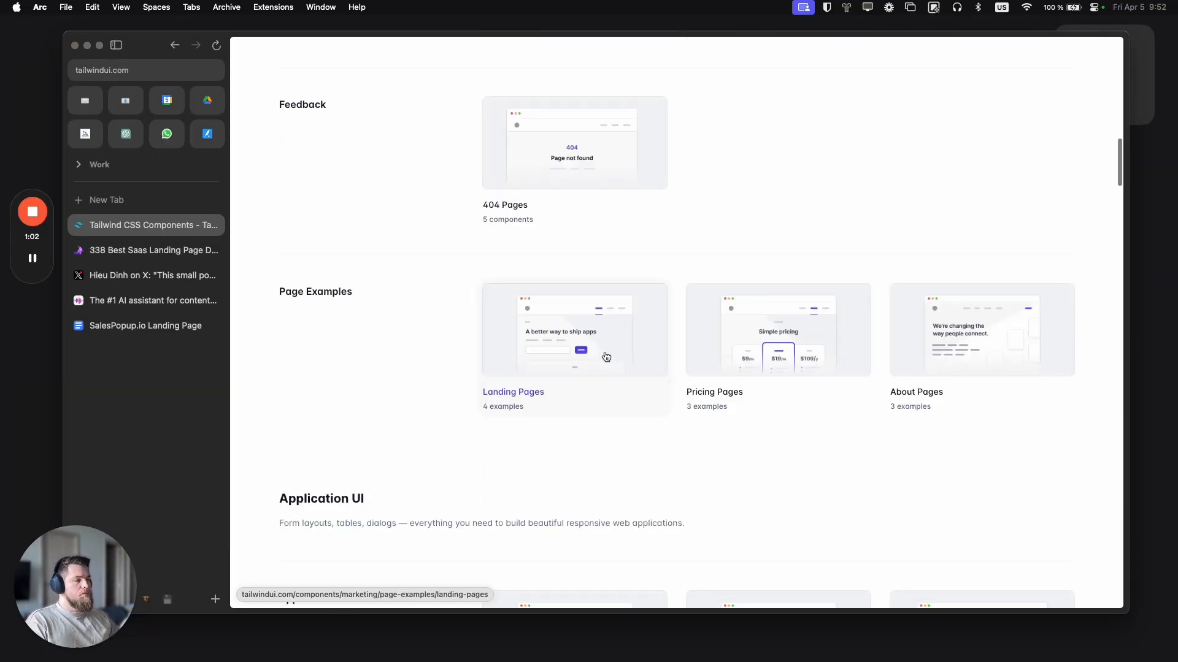
{"action": "scroll", "coordinate": [604, 353], "scroll_direction": "down", "scroll_amount": 8}
{"action": "scroll", "coordinate": [581, 334], "scroll_direction": "down", "scroll_amount": 10}
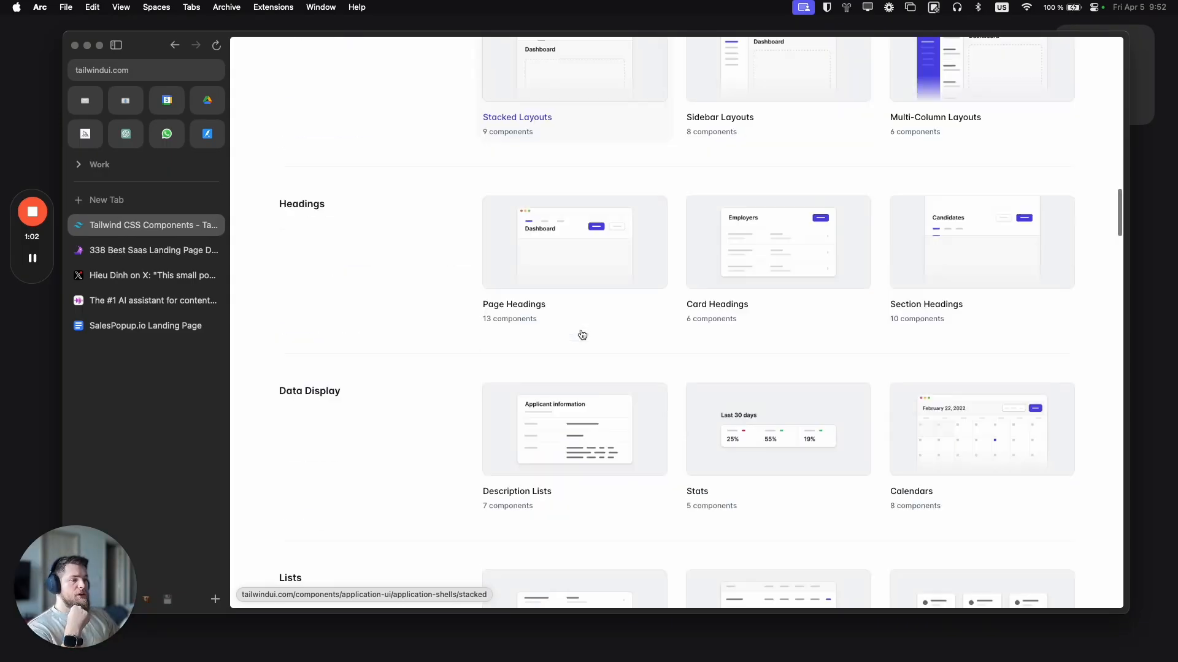
{"action": "scroll", "coordinate": [602, 316], "scroll_direction": "up", "scroll_amount": 20}
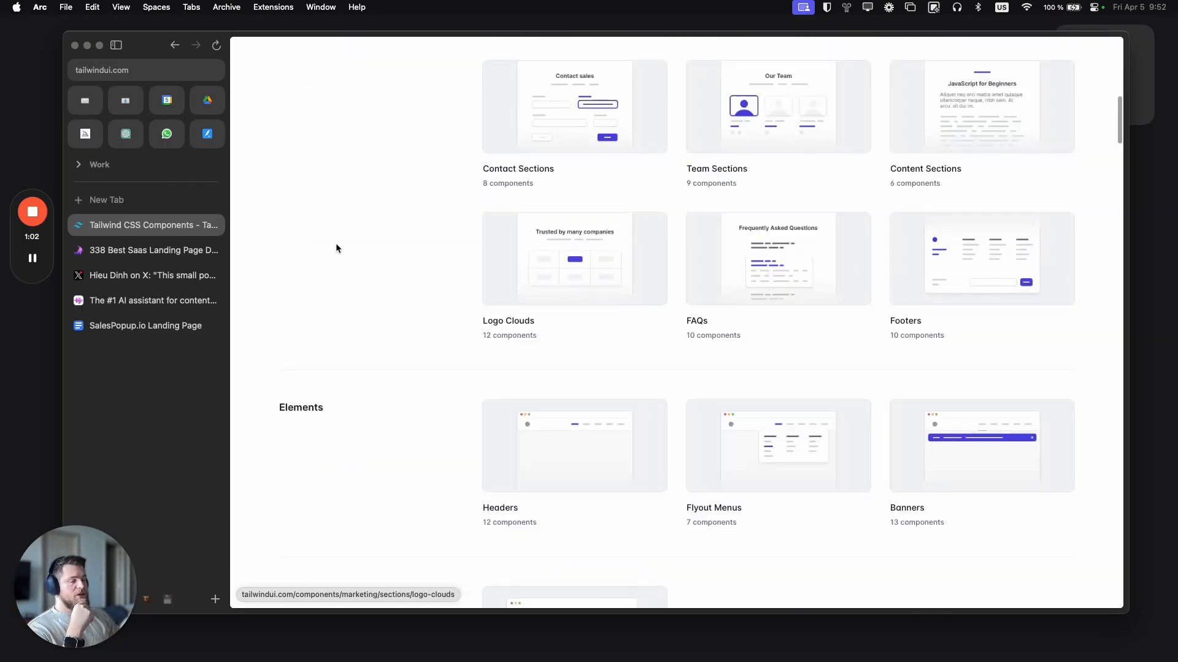
{"action": "scroll", "coordinate": [452, 357], "scroll_direction": "up", "scroll_amount": 20}
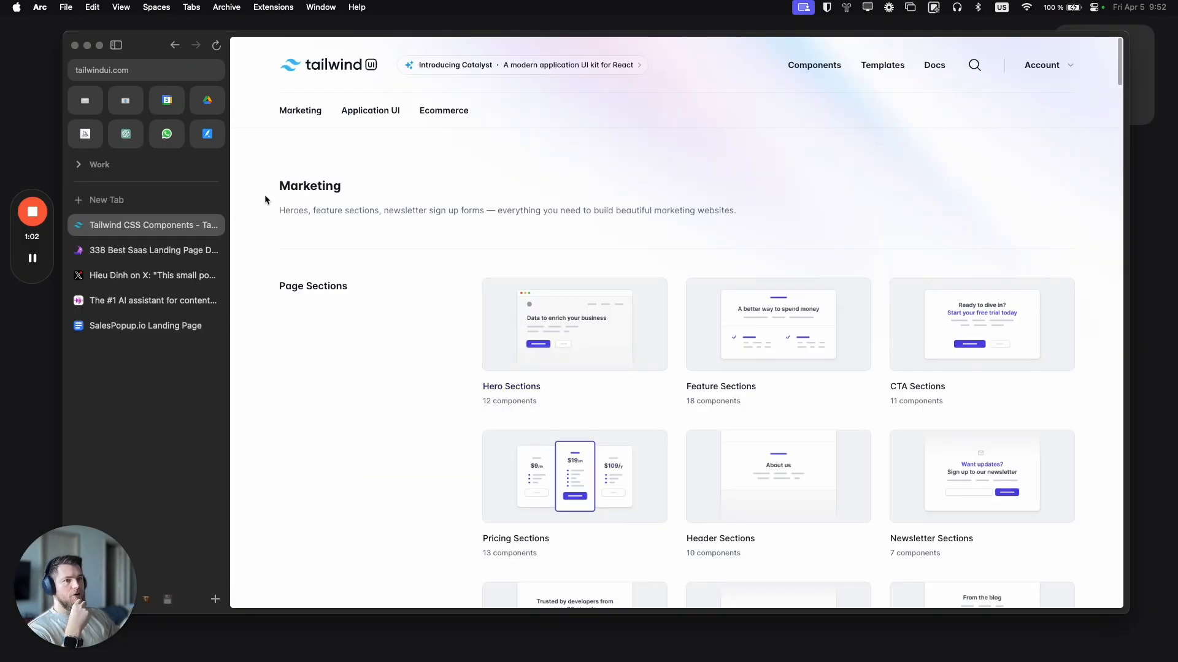
Step: Open daisyui.com and view its full list of components
{"action": "left_click", "coordinate": [169, 199]}
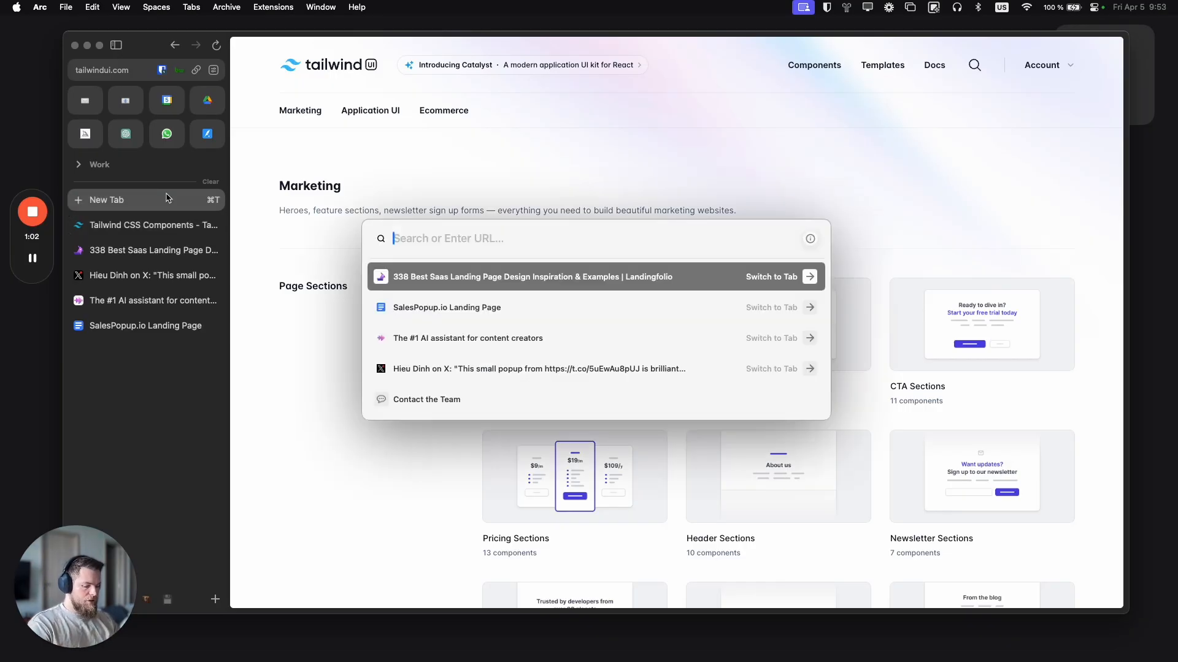
{"action": "type", "text": "daisyui.com"}
{"action": "key", "text": "Return"}
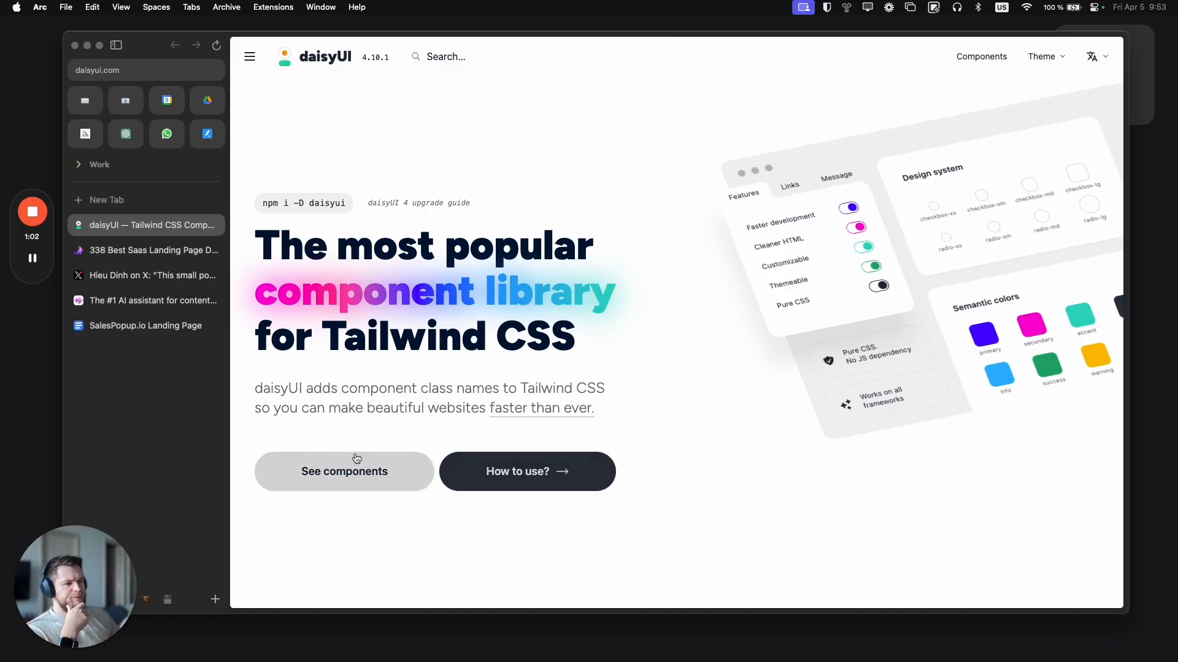
{"action": "left_click", "coordinate": [343, 471]}
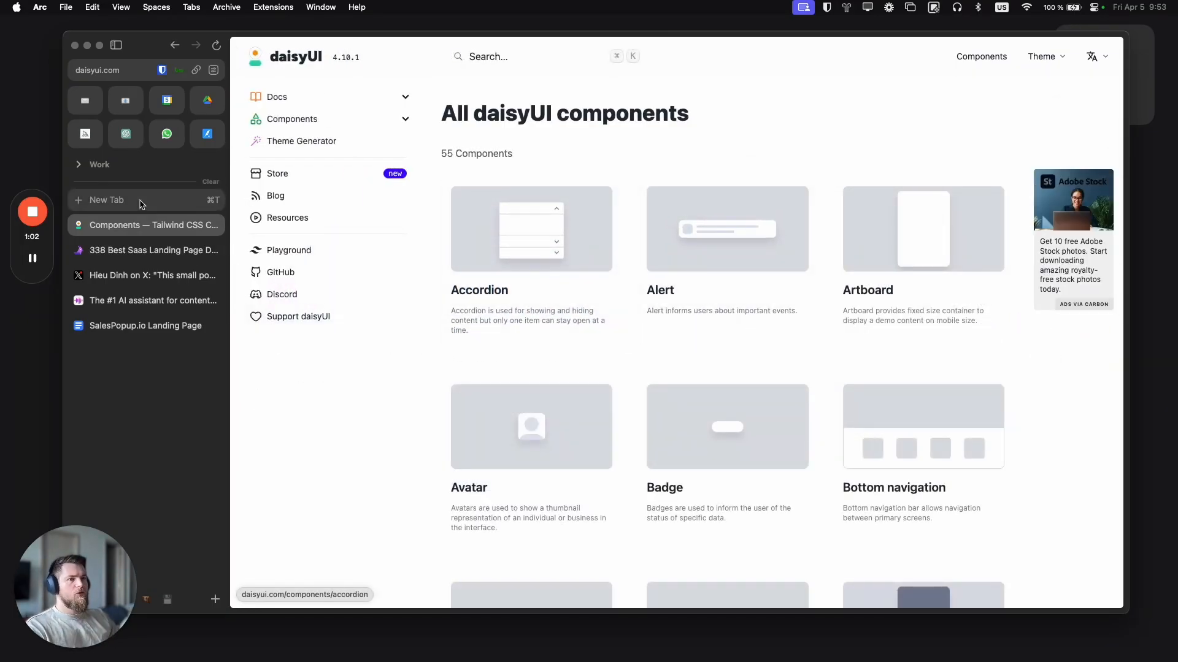
Step: Open the ShipFast site (shipfa.st) and examine its landing page from the hero to the demo video and testimonial
{"action": "left_click", "coordinate": [99, 200]}
{"action": "type", "text": "ship"}
{"action": "key", "text": "Return"}
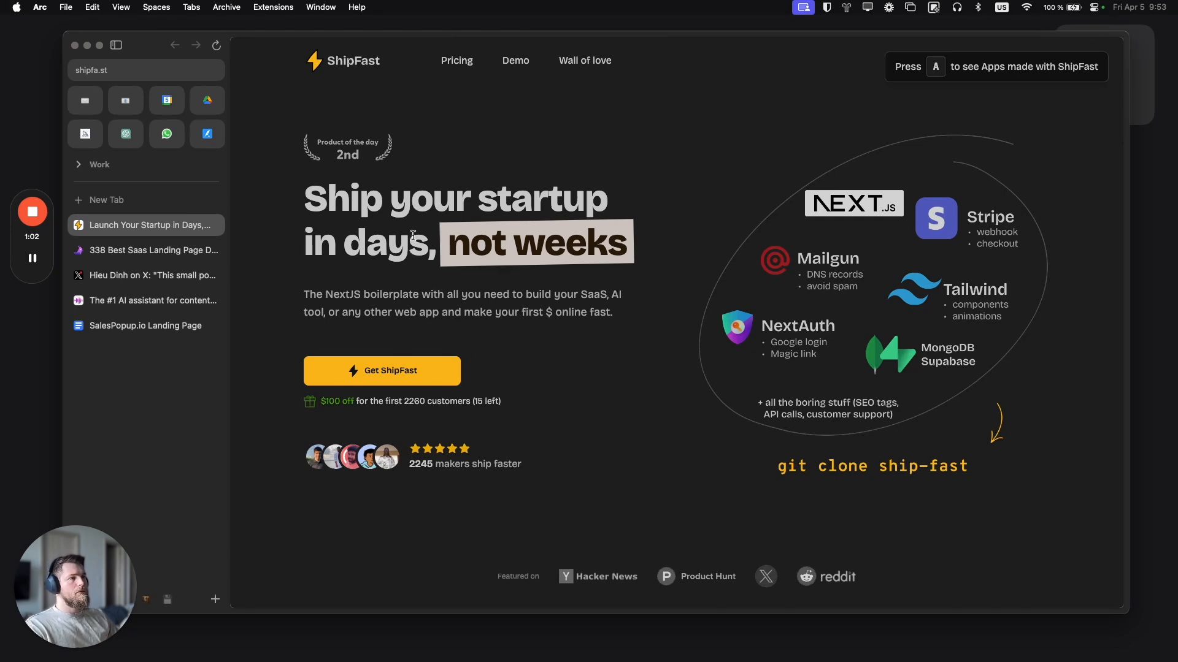
{"action": "scroll", "coordinate": [541, 345], "scroll_direction": "down", "scroll_amount": 15}
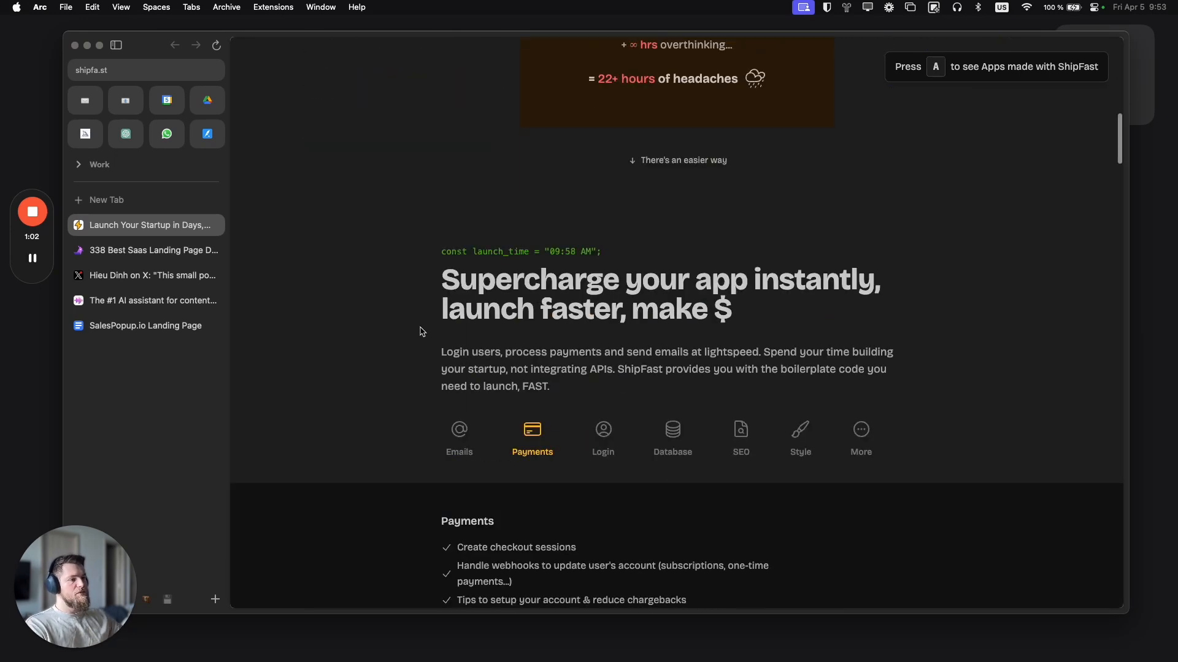
{"action": "scroll", "coordinate": [422, 332], "scroll_direction": "down", "scroll_amount": 5}
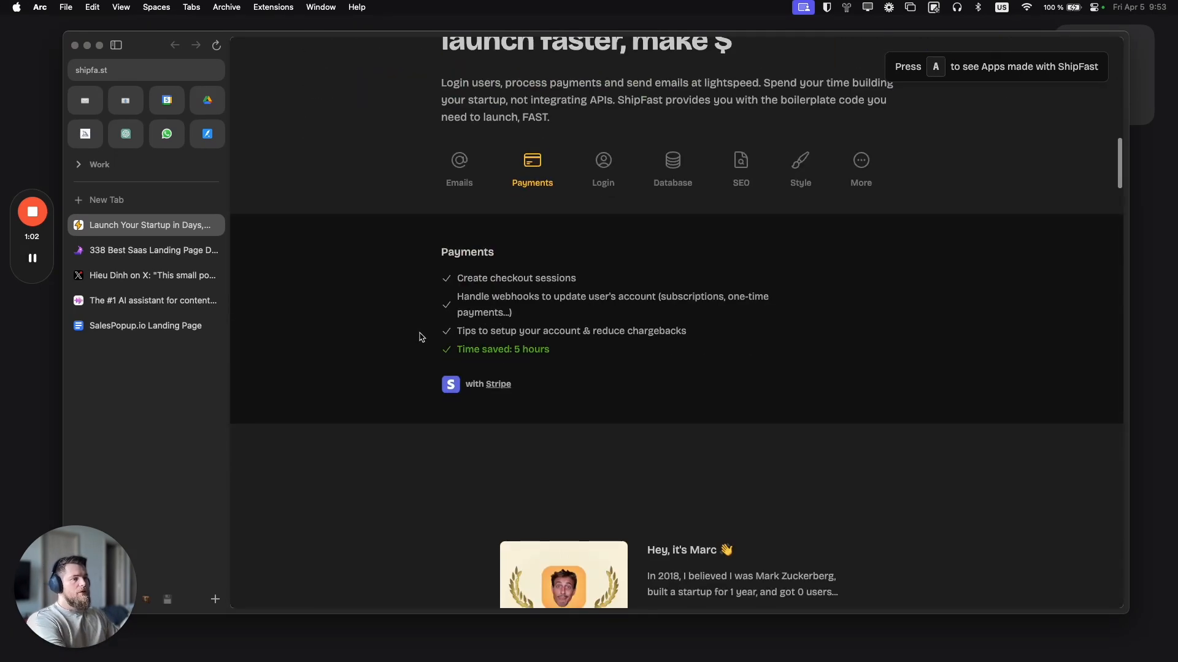
{"action": "scroll", "coordinate": [422, 332], "scroll_direction": "down", "scroll_amount": 5}
{"action": "scroll", "coordinate": [513, 318], "scroll_direction": "down", "scroll_amount": 4}
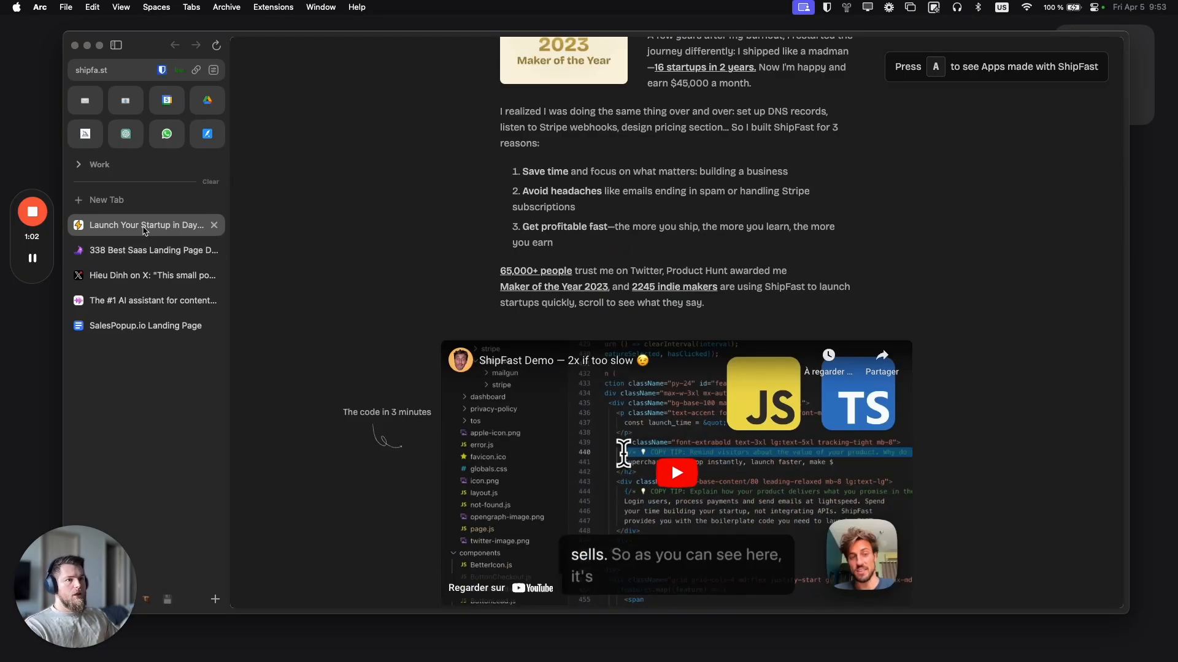
{"action": "scroll", "coordinate": [421, 460], "scroll_direction": "down", "scroll_amount": 4}
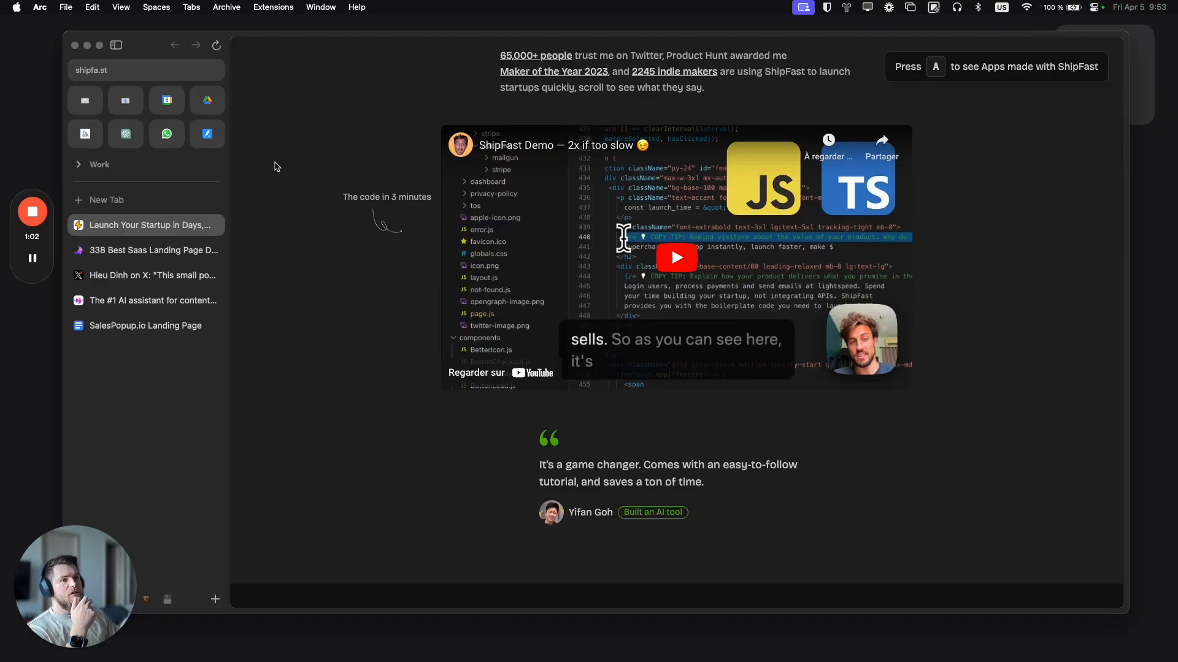
Step: Return to the SalesPopup.io Landing Page document and review its sections from How it works to Pricing
{"action": "left_click", "coordinate": [145, 325]}
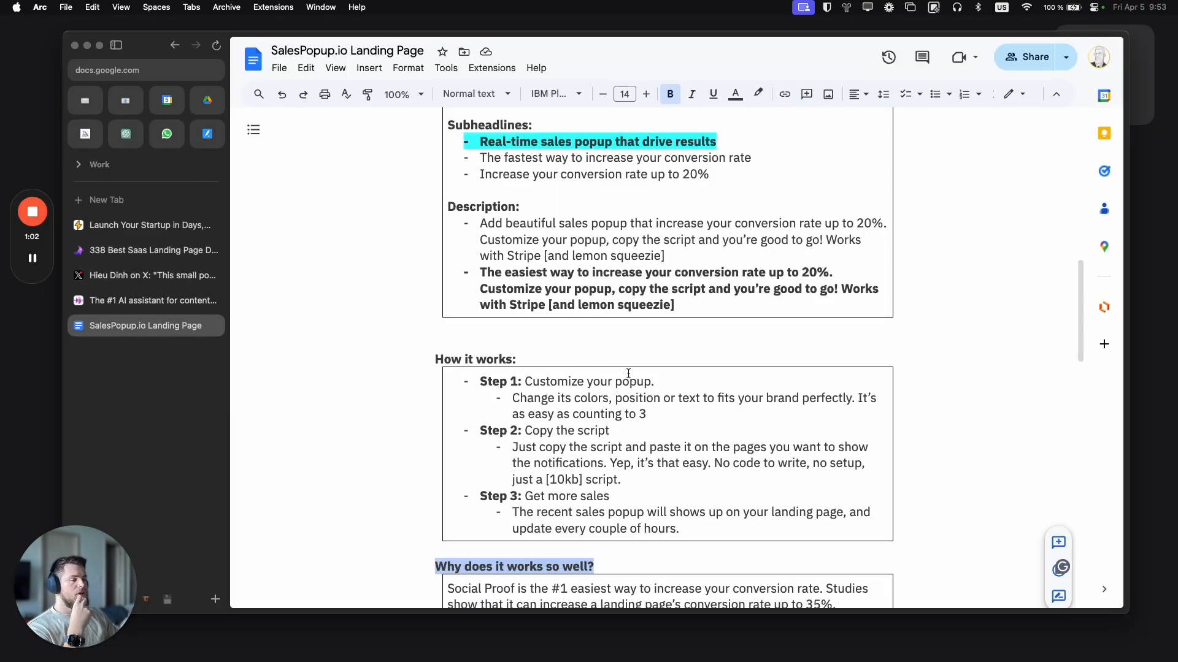
{"action": "scroll", "coordinate": [628, 373], "scroll_direction": "down", "scroll_amount": 10}
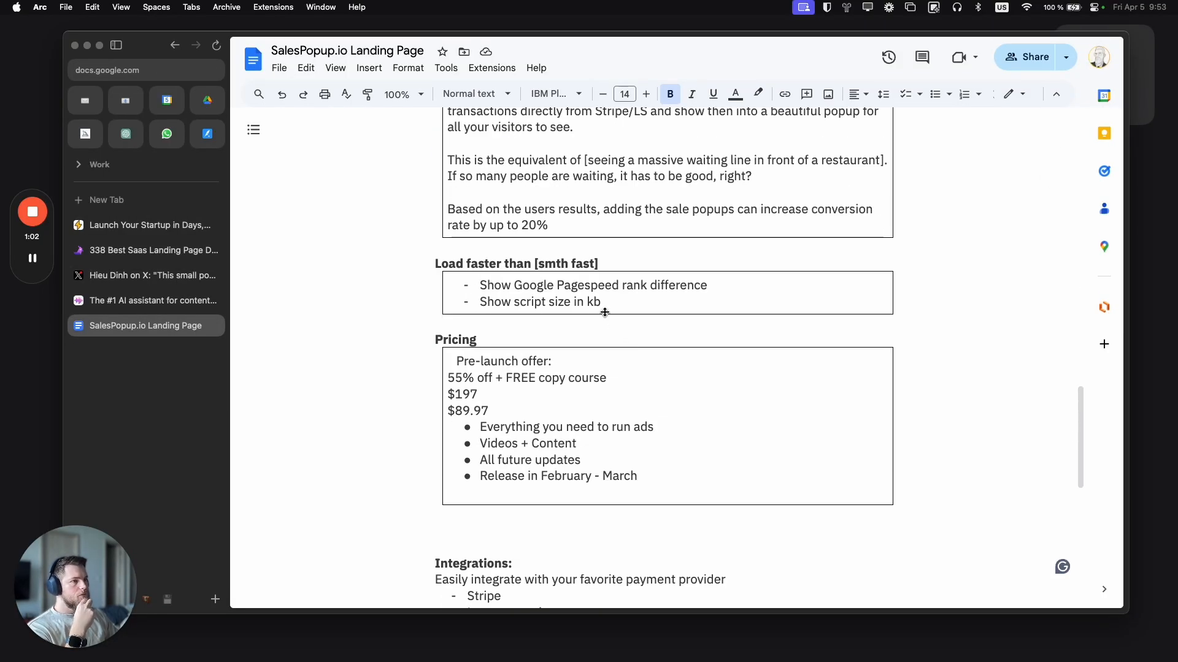
{"action": "scroll", "coordinate": [525, 325], "scroll_direction": "up", "scroll_amount": 2}
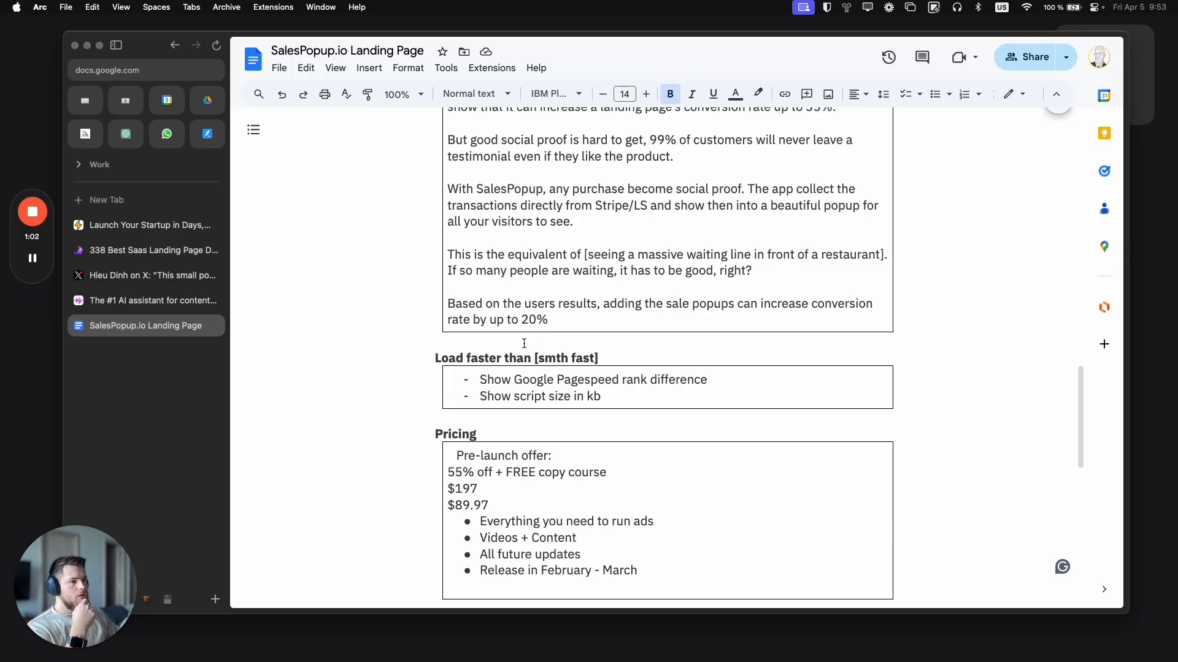
{"action": "left_click", "coordinate": [524, 343]}
{"action": "scroll", "coordinate": [523, 344], "scroll_direction": "up", "scroll_amount": 3}
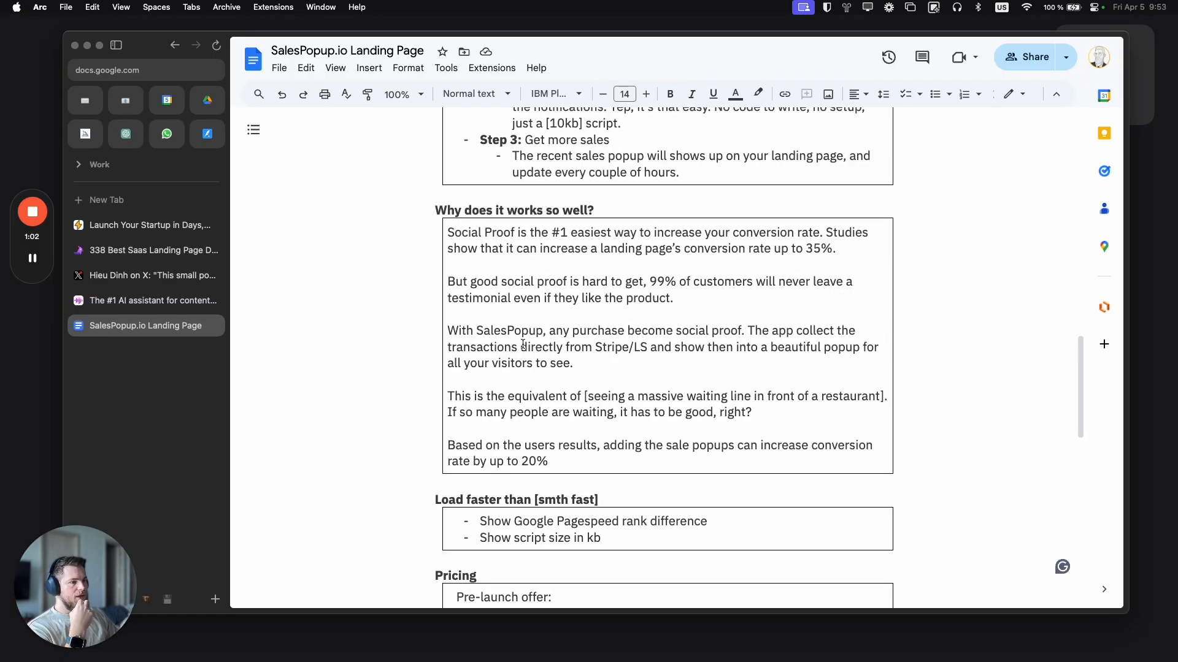
{"action": "key", "text": "Return"}
{"action": "key", "text": "Return"}
{"action": "key", "text": "BackSpace"}
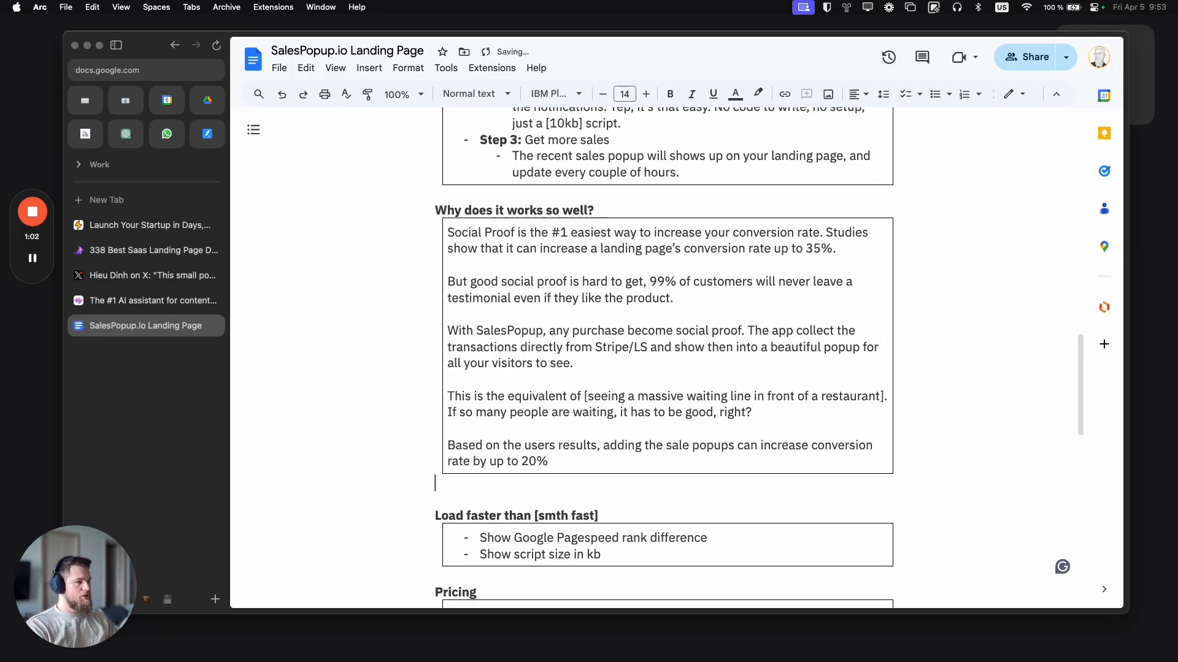
{"action": "scroll", "coordinate": [590, 326], "scroll_direction": "down", "scroll_amount": 7}
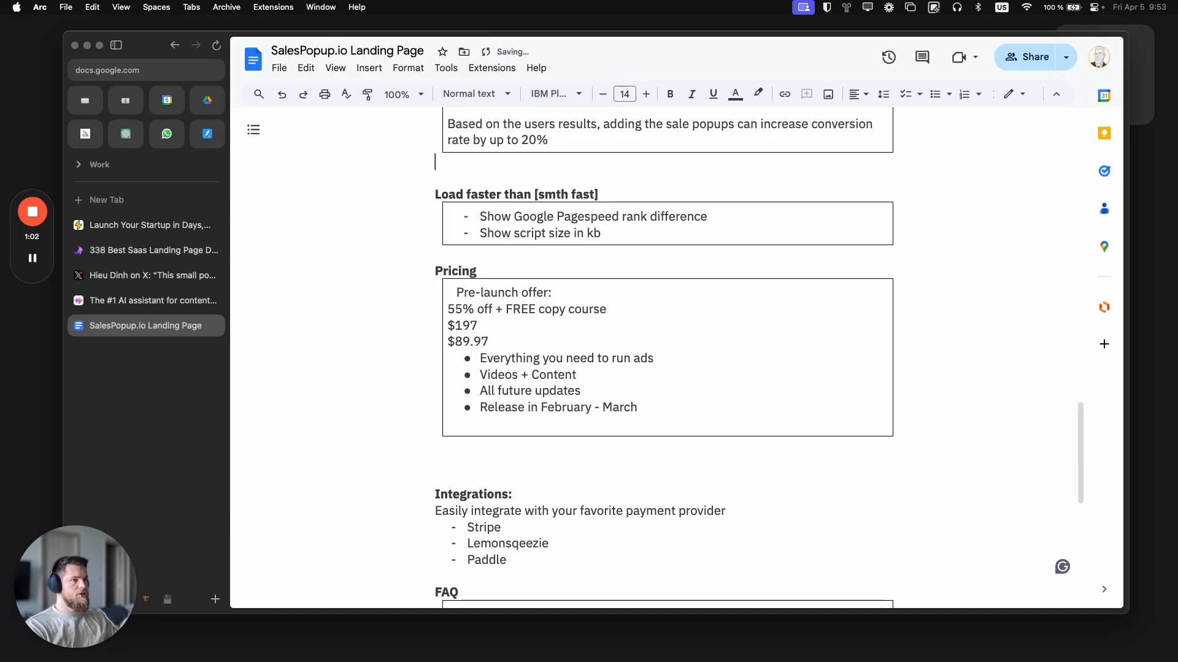
{"action": "key", "text": "BackSpace"}
Step: Go back to the How it works section of the document and select its heading
{"action": "scroll", "coordinate": [590, 327], "scroll_direction": "up", "scroll_amount": 7}
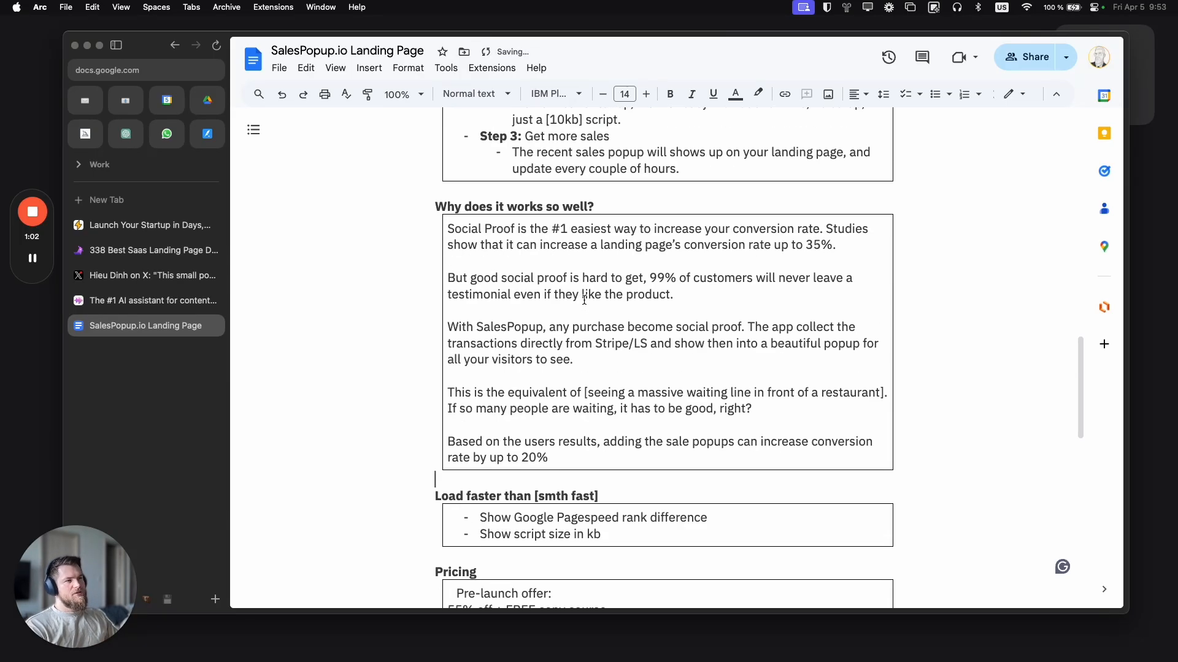
{"action": "scroll", "coordinate": [584, 300], "scroll_direction": "up", "scroll_amount": 5}
{"action": "left_click_drag", "start_coordinate": [434, 259], "coordinate": [545, 259]}
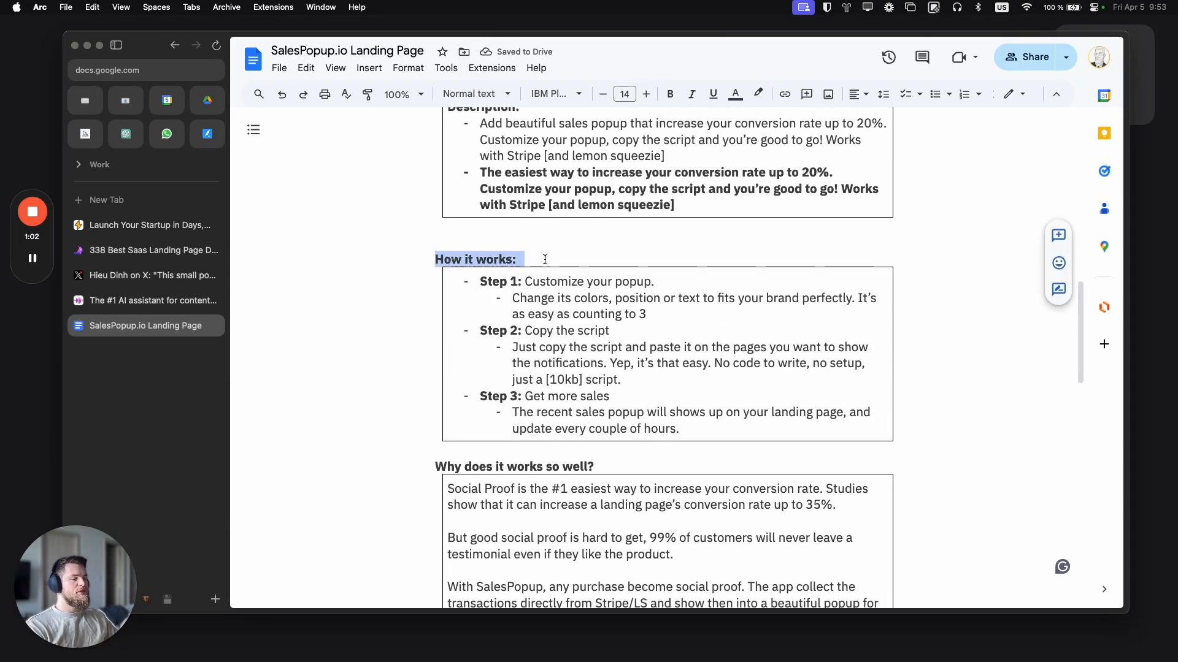
Step: Add a bold "Demo Video" heading on the empty line between the Pricing and Integrations sections
{"action": "left_click", "coordinate": [544, 260]}
{"action": "scroll", "coordinate": [544, 307], "scroll_direction": "down", "scroll_amount": 15}
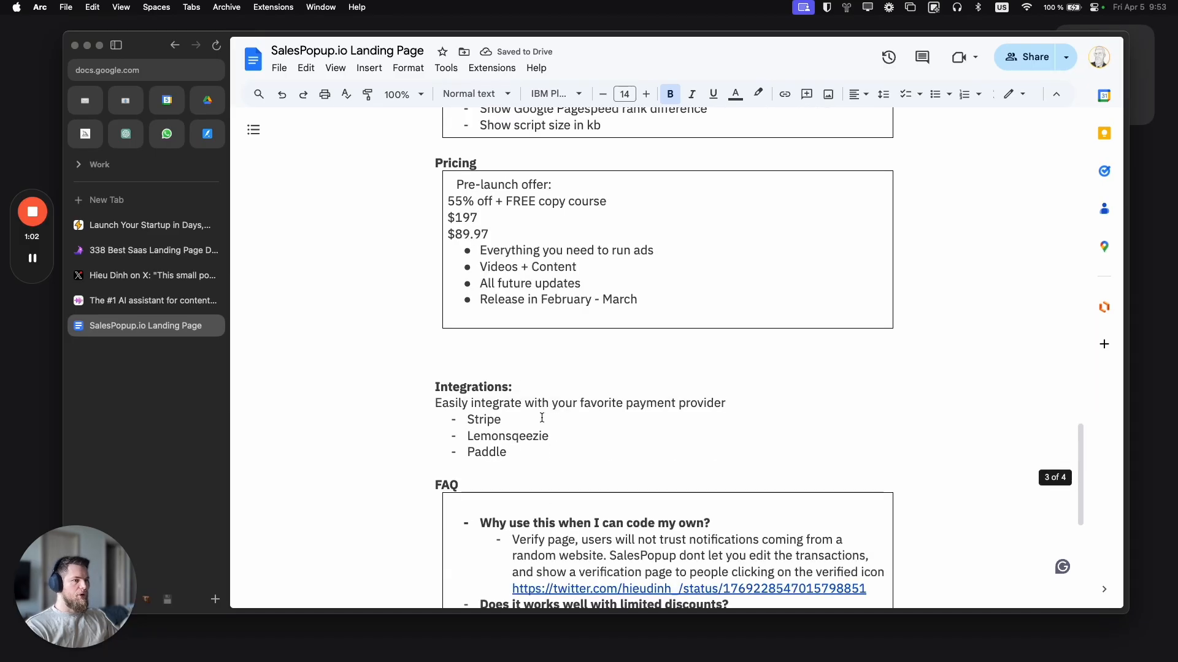
{"action": "left_click", "coordinate": [508, 356]}
{"action": "type", "text": "V"}
{"action": "key", "text": "BackSpace"}
{"action": "type", "text": "De"}
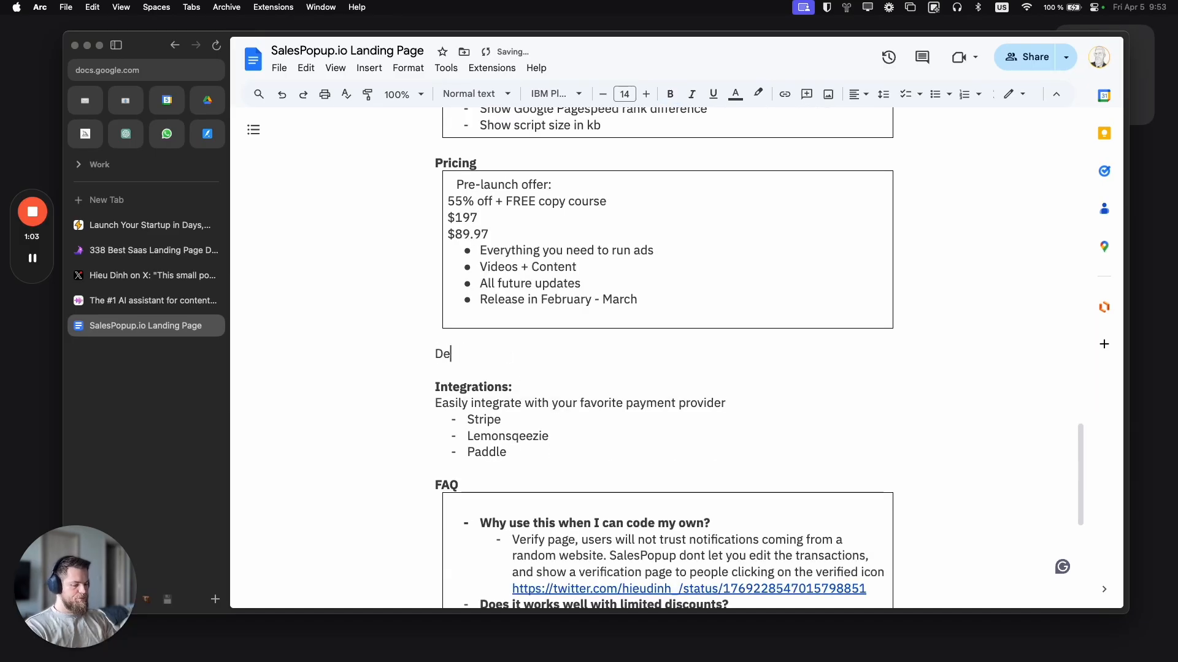
{"action": "type", "text": "mo Video"}
{"action": "triple_click", "coordinate": [497, 359]}
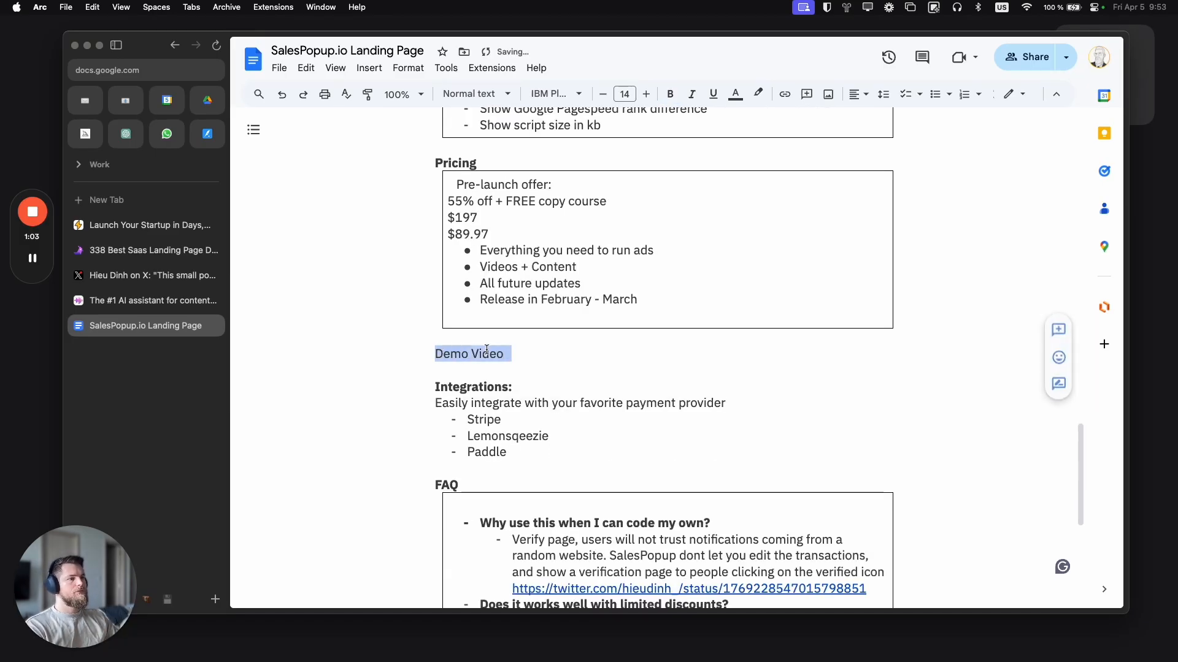
{"action": "left_click", "coordinate": [671, 94]}
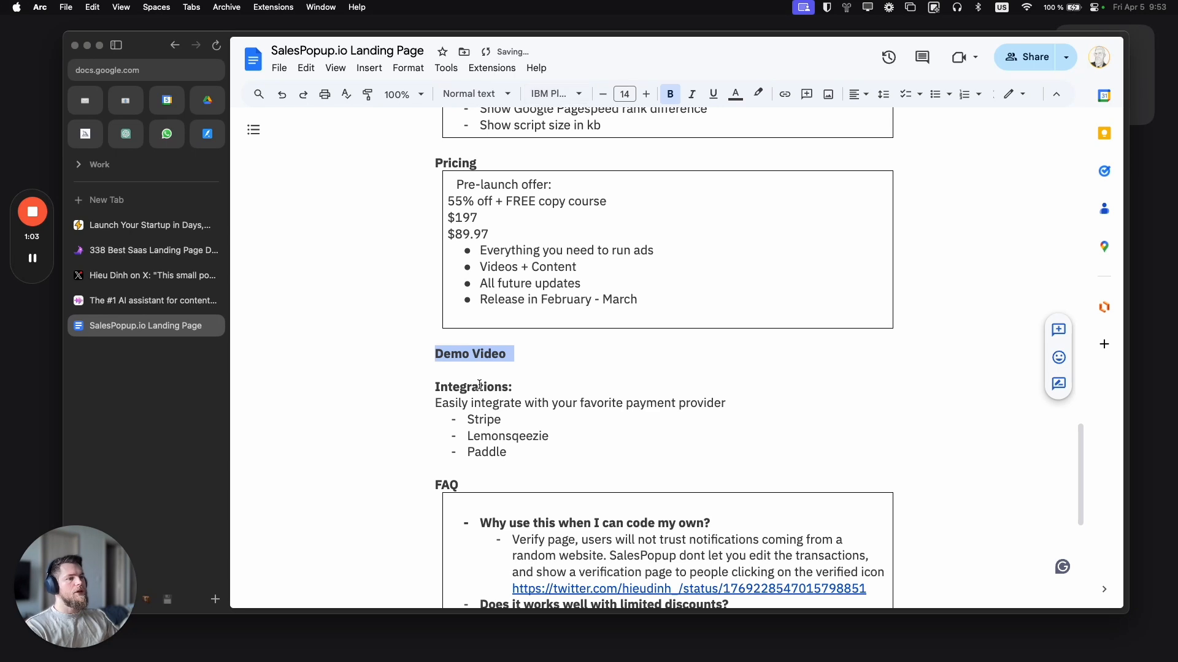
{"action": "left_click", "coordinate": [501, 391]}
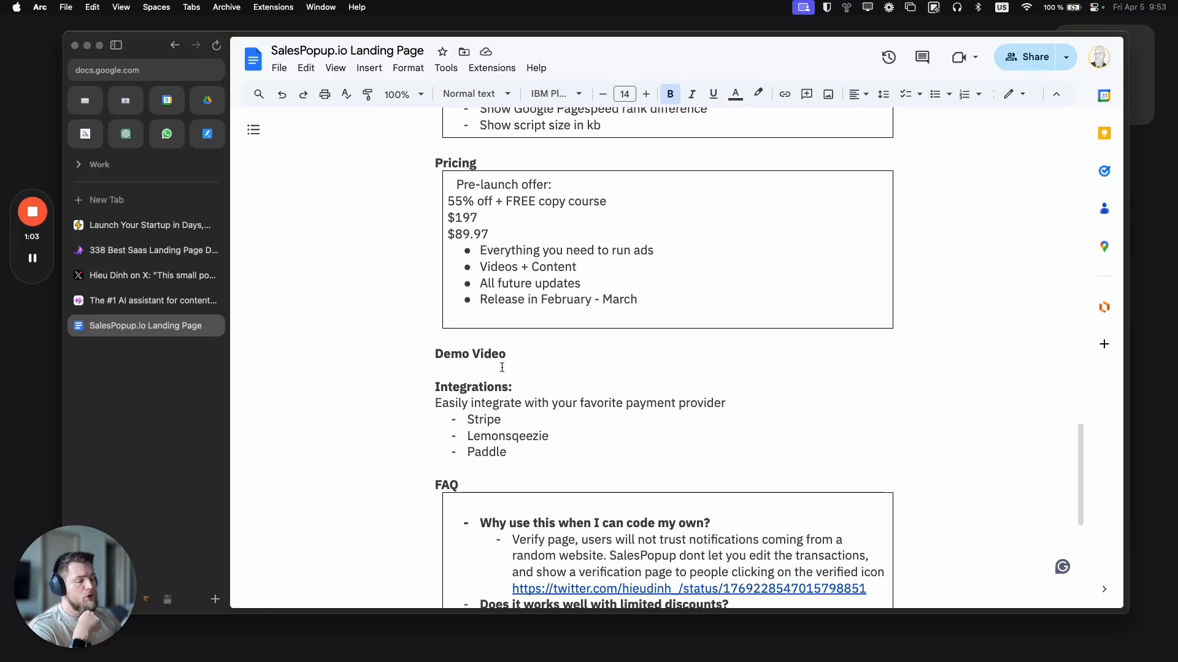
Step: Review the goal notes and the hero section's headline and subheadline options at the start of the document
{"action": "scroll", "coordinate": [501, 367], "scroll_direction": "up", "scroll_amount": 20}
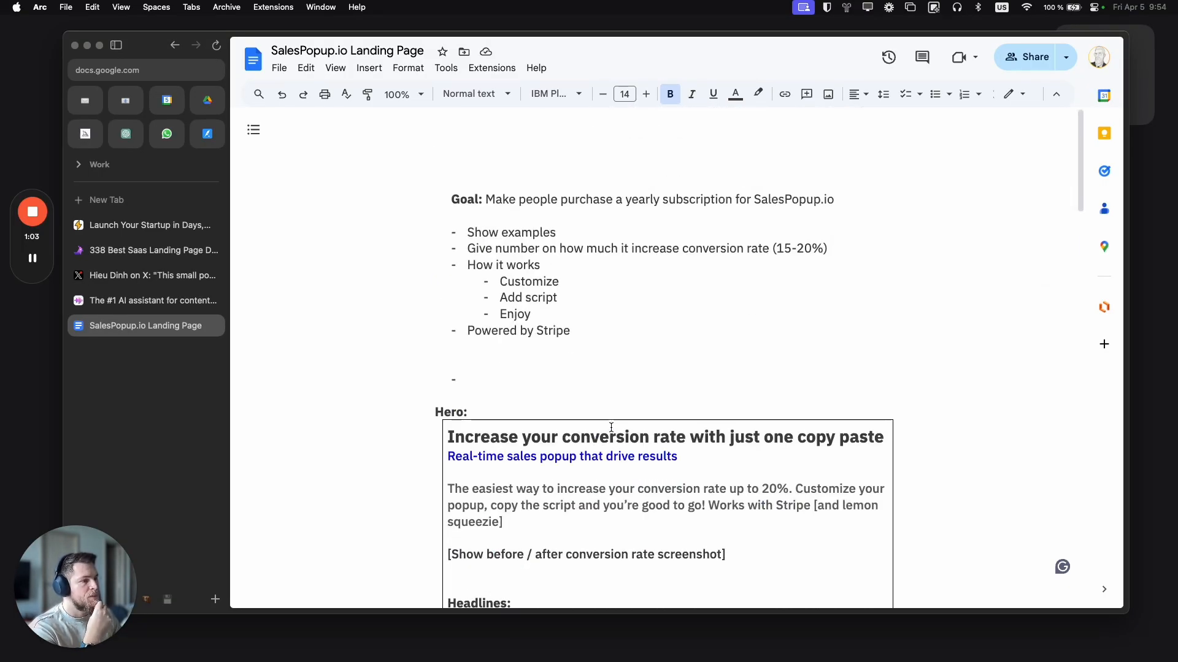
{"action": "scroll", "coordinate": [611, 427], "scroll_direction": "down", "scroll_amount": 5}
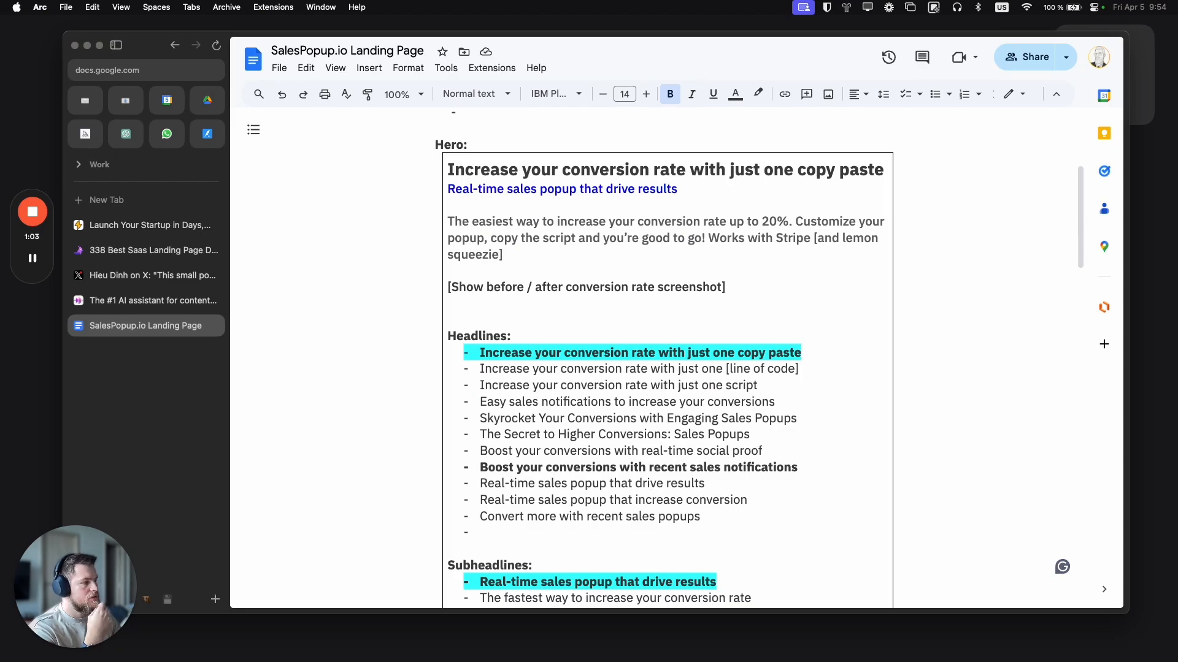
{"action": "scroll", "coordinate": [675, 447], "scroll_direction": "down", "scroll_amount": 2}
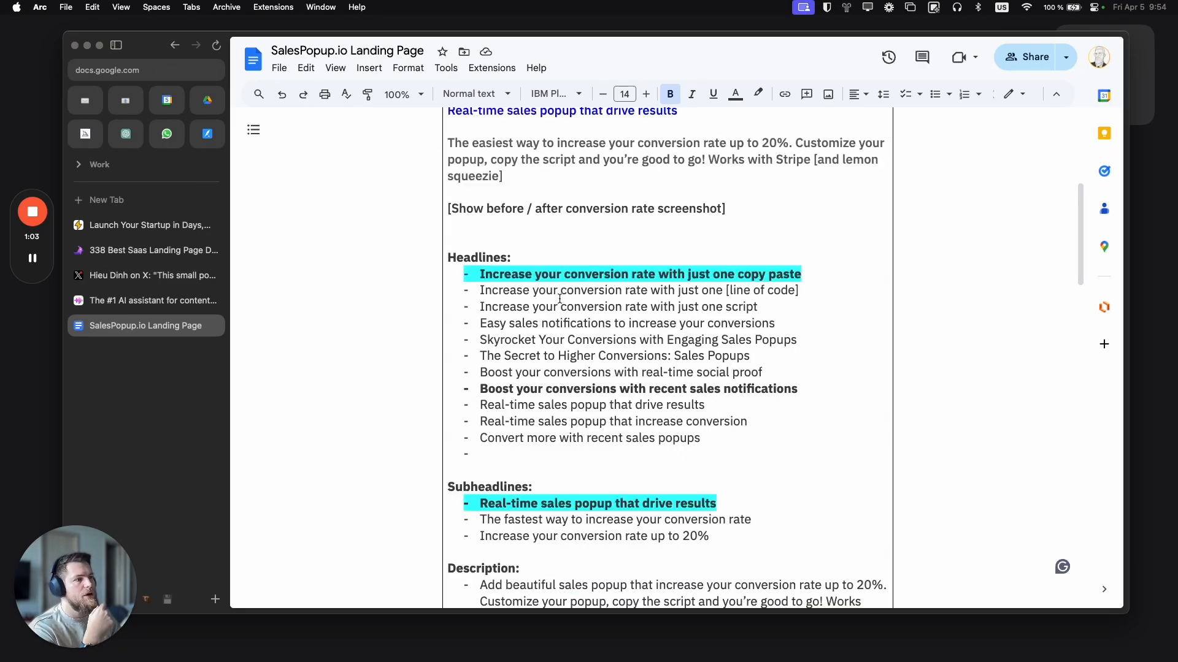
{"action": "scroll", "coordinate": [558, 322], "scroll_direction": "up", "scroll_amount": 6}
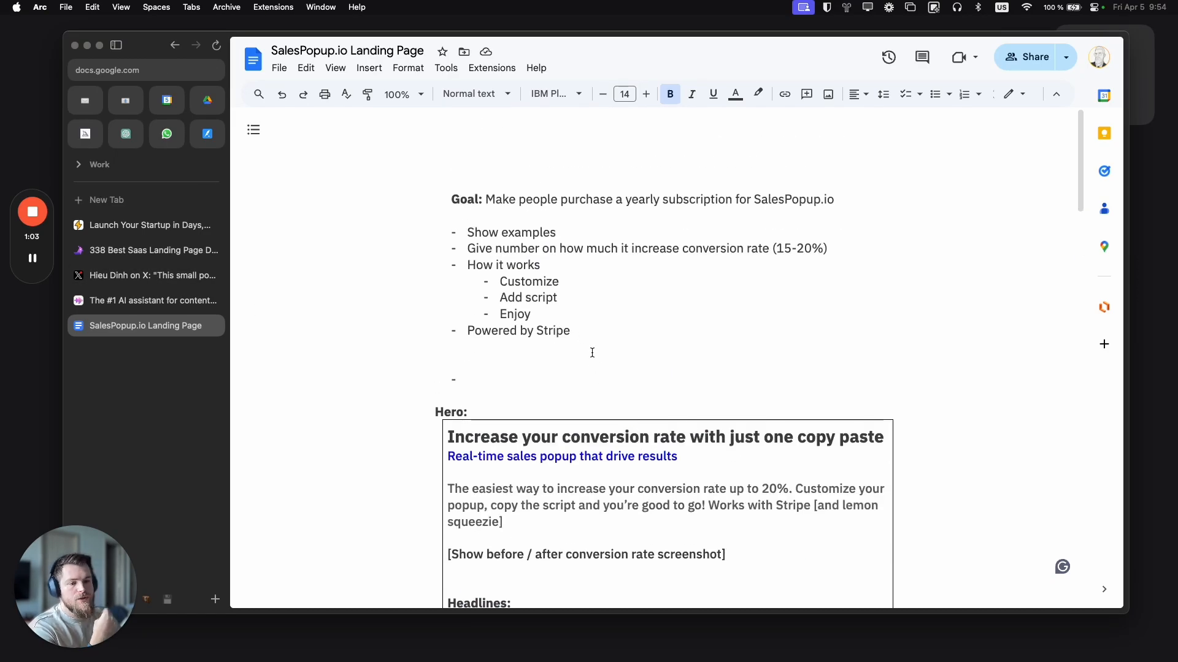
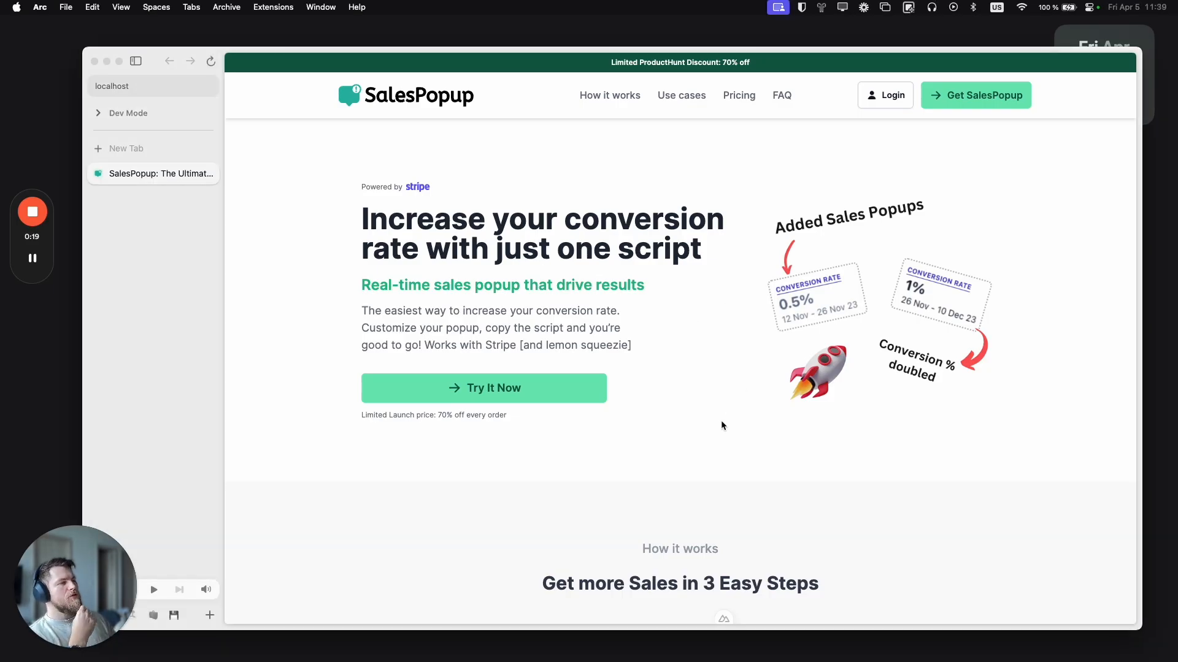
Step: Examine the hero section of the local SalesPopup page at wide and narrow window widths, from headline to conversion rate graphic
{"action": "left_click_drag", "start_coordinate": [344, 215], "coordinate": [725, 238]}
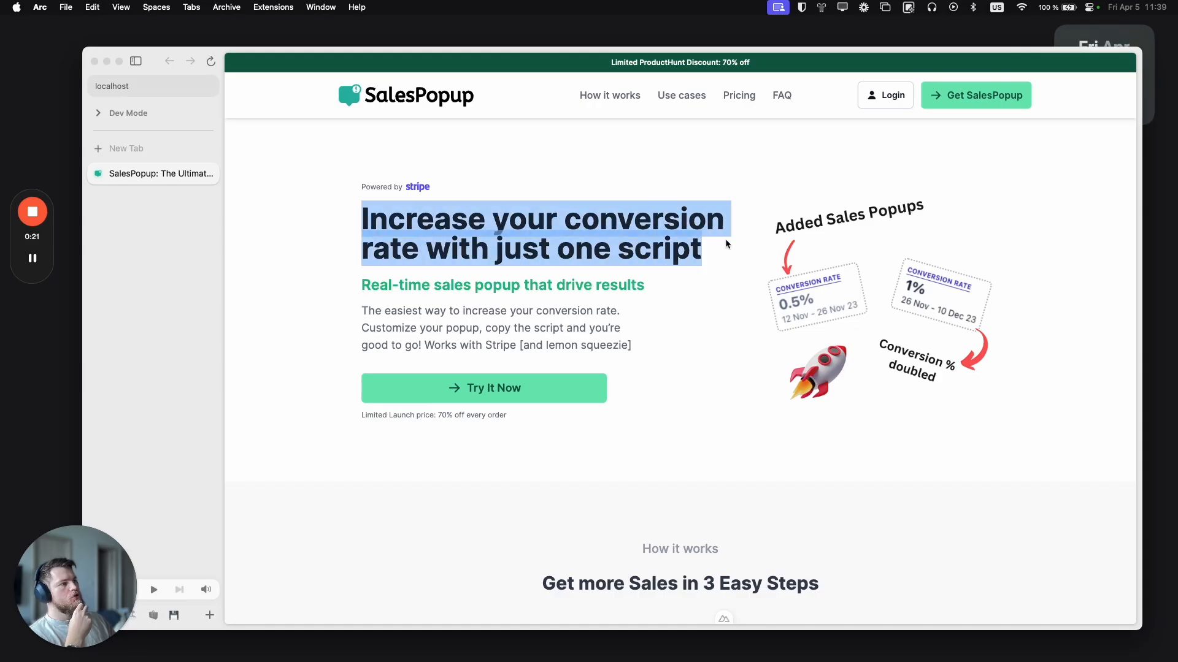
{"action": "left_click", "coordinate": [722, 373]}
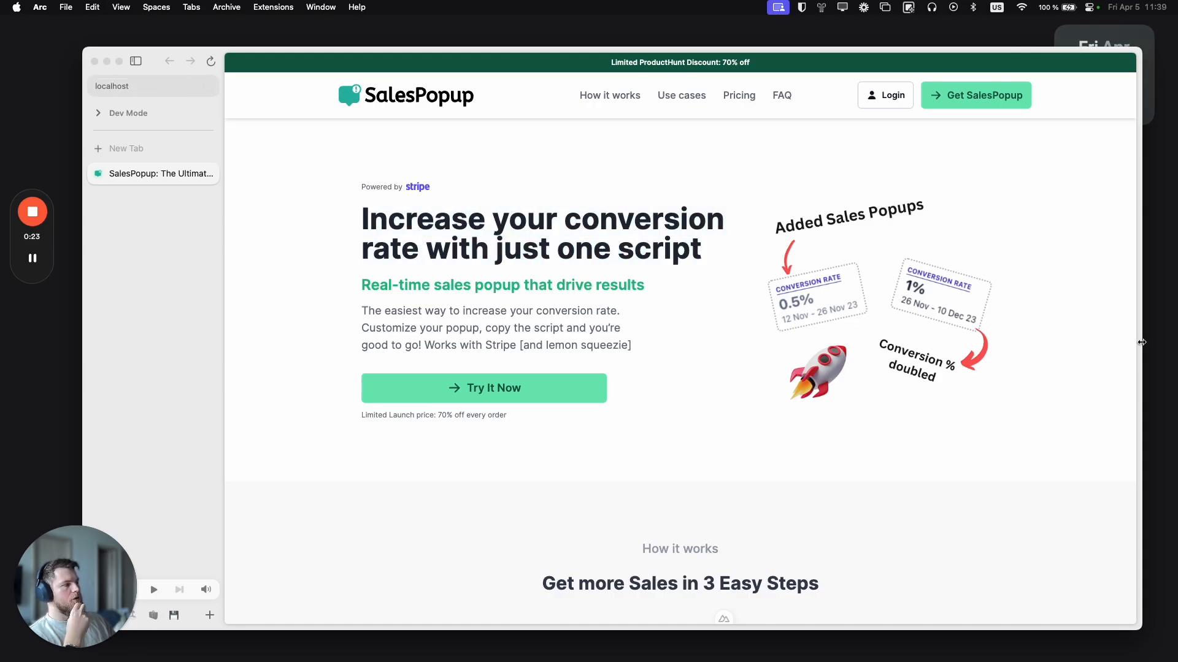
{"action": "left_click_drag", "start_coordinate": [1142, 347], "coordinate": [823, 367]}
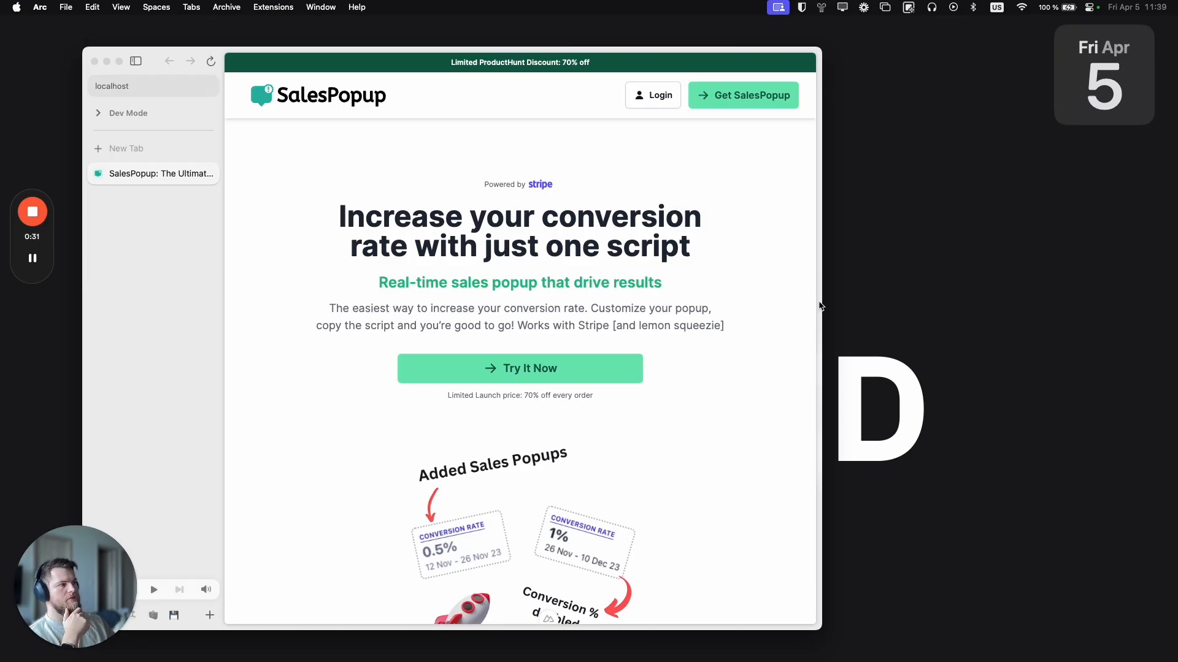
{"action": "left_click_drag", "start_coordinate": [821, 314], "coordinate": [1054, 372]}
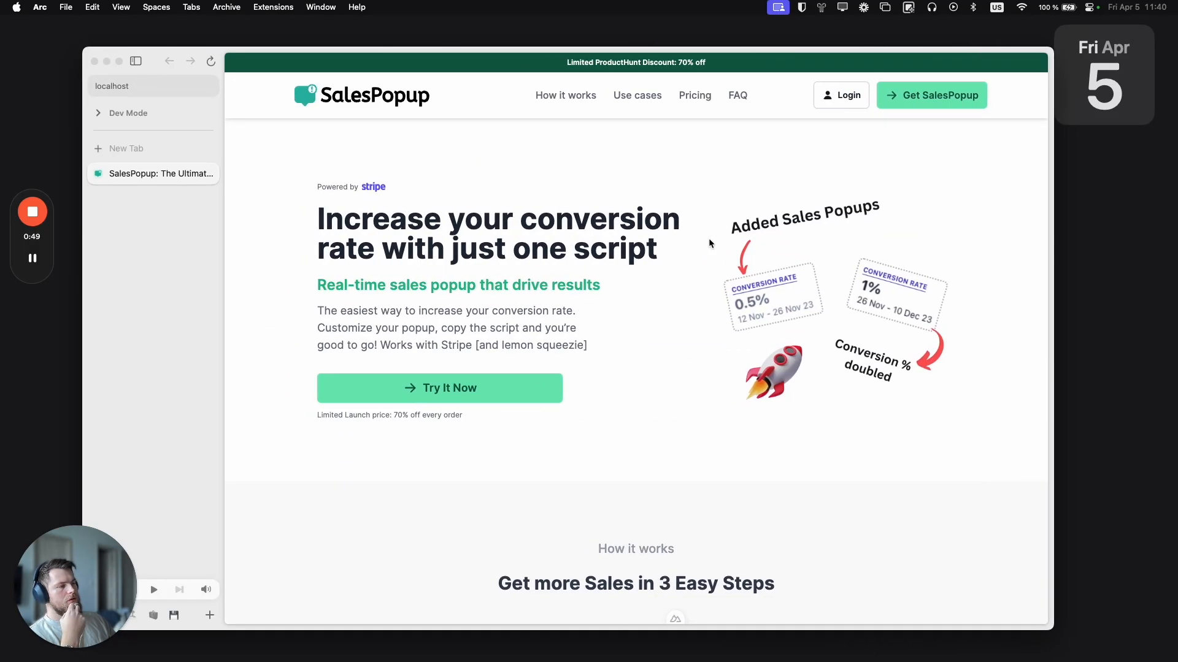
{"action": "left_click_drag", "start_coordinate": [1055, 320], "coordinate": [759, 380]}
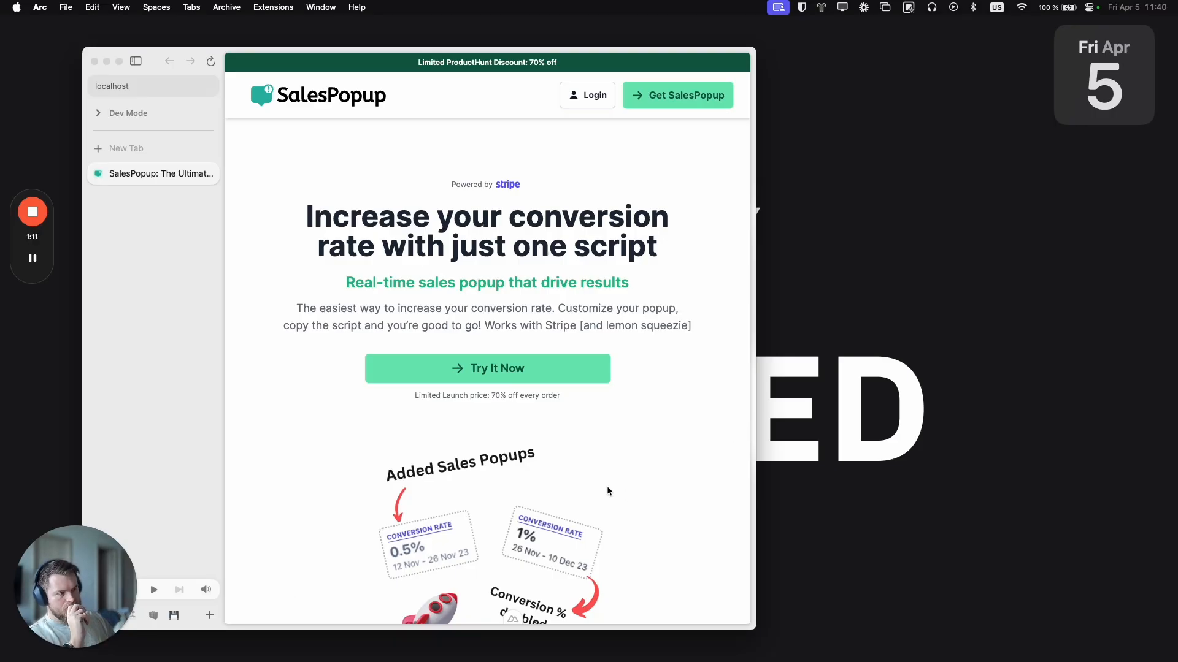
{"action": "scroll", "coordinate": [467, 540], "scroll_direction": "down", "scroll_amount": 4}
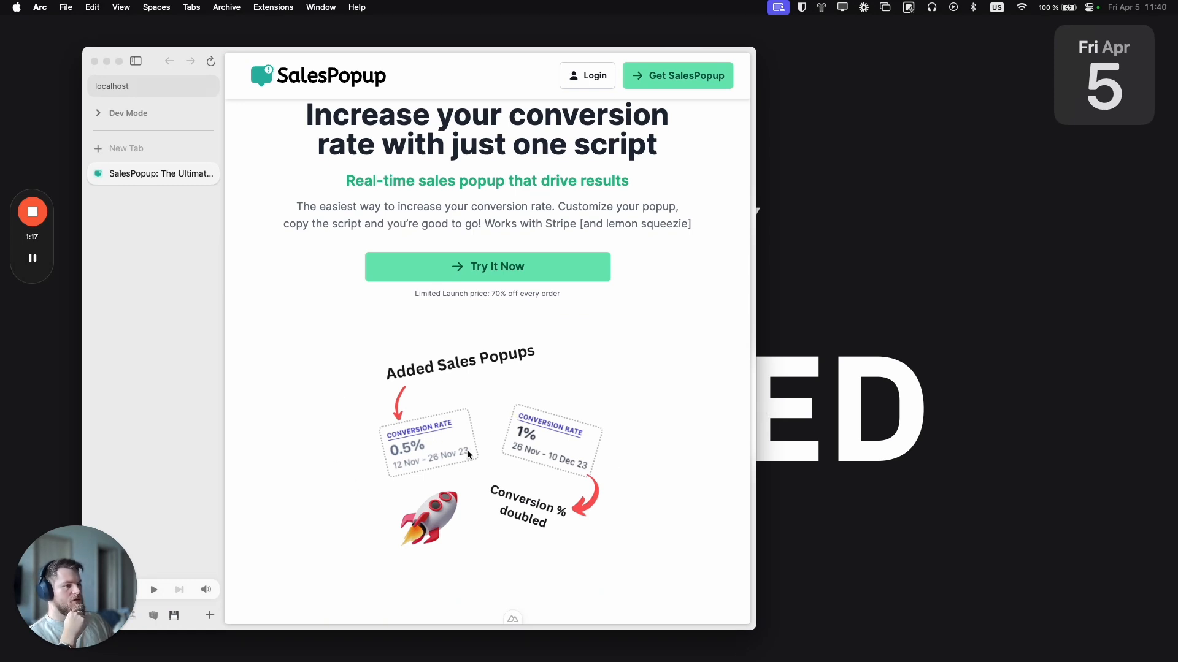
{"action": "left_click_drag", "start_coordinate": [756, 414], "coordinate": [1064, 427]}
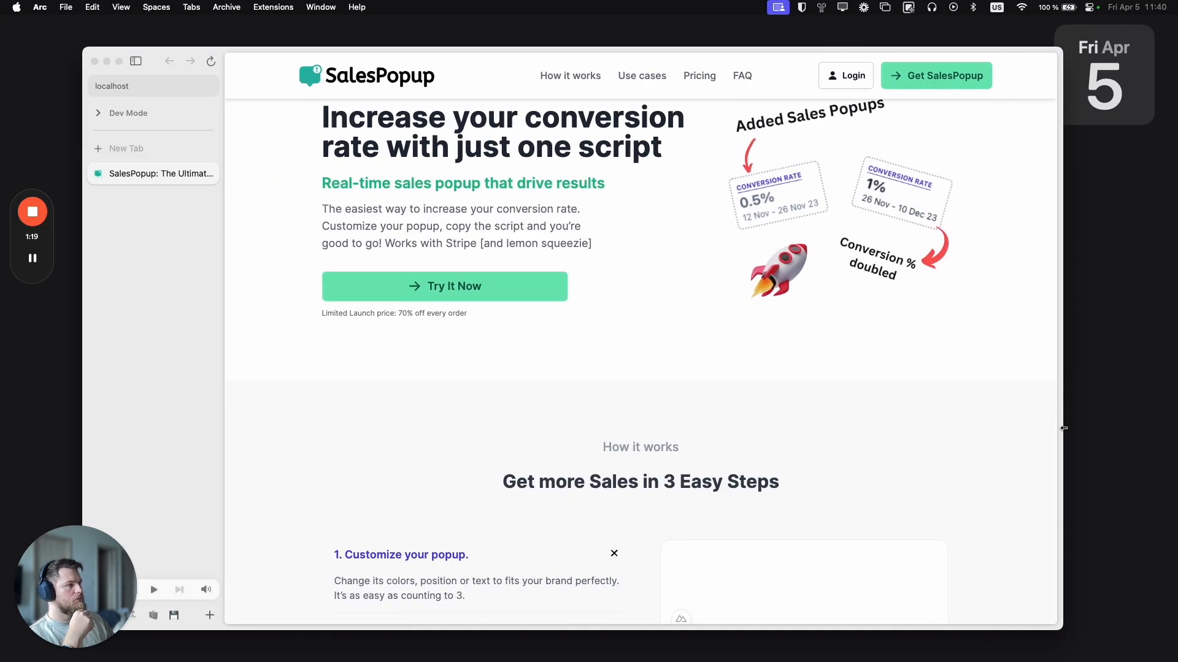
{"action": "scroll", "coordinate": [812, 522], "scroll_direction": "up", "scroll_amount": 3}
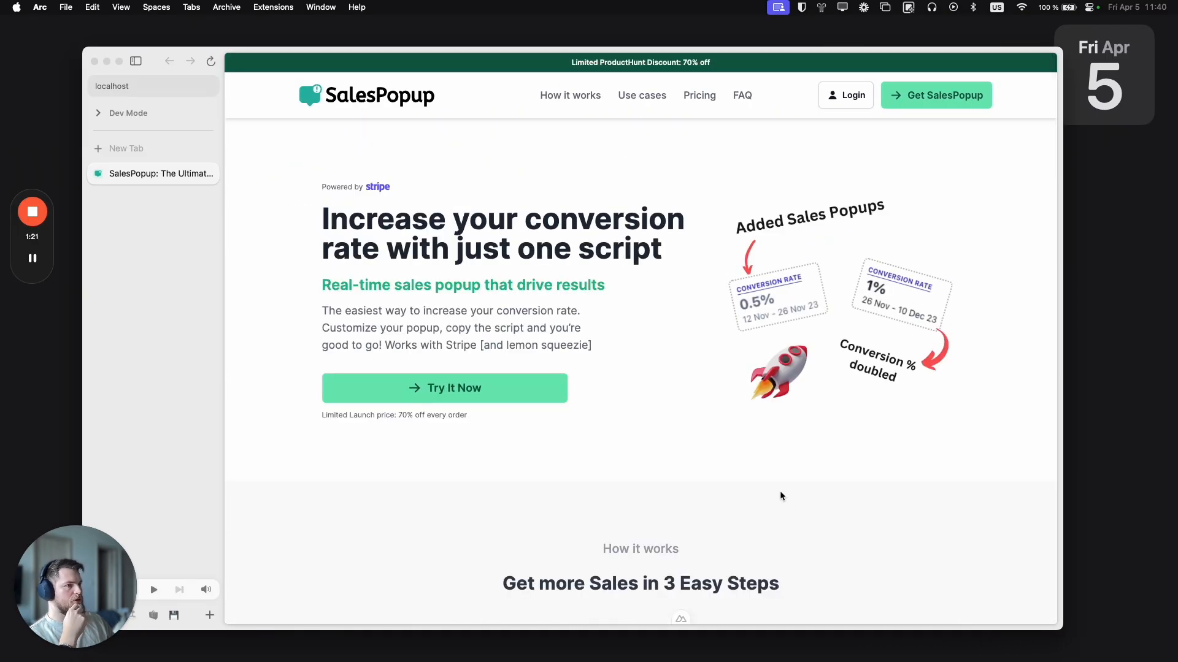
{"action": "left_click_drag", "start_coordinate": [1063, 397], "coordinate": [711, 438]}
{"action": "scroll", "coordinate": [536, 439], "scroll_direction": "down", "scroll_amount": 3}
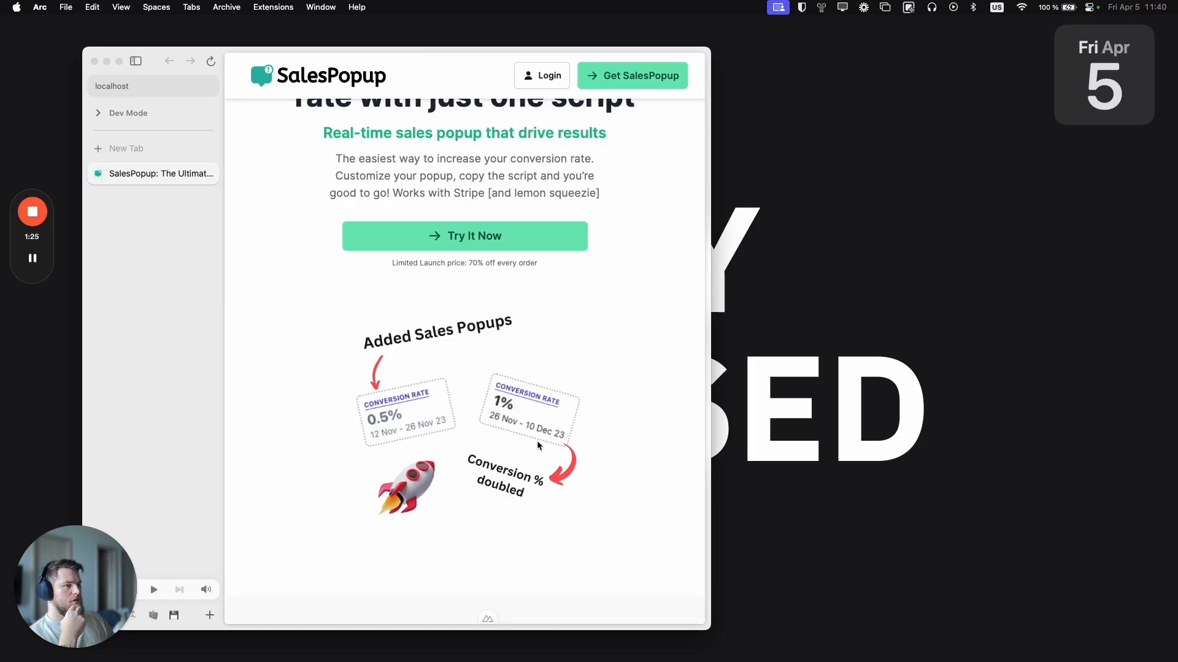
{"action": "scroll", "coordinate": [536, 440], "scroll_direction": "down", "scroll_amount": 3}
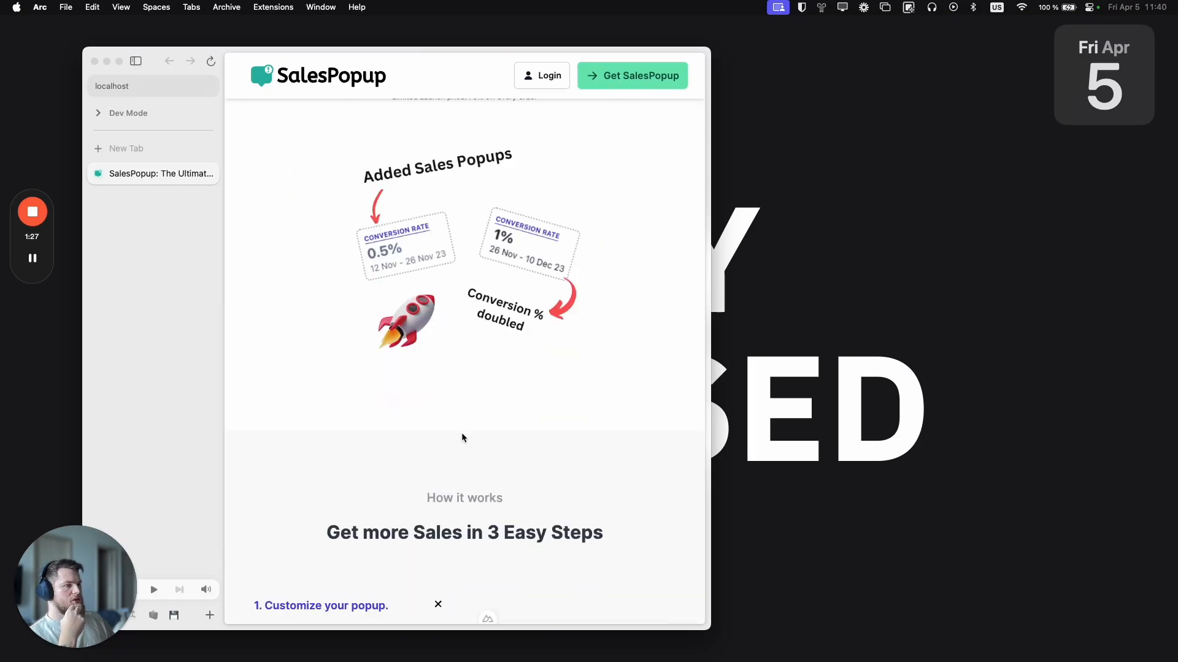
{"action": "scroll", "coordinate": [462, 437], "scroll_direction": "up", "scroll_amount": 6}
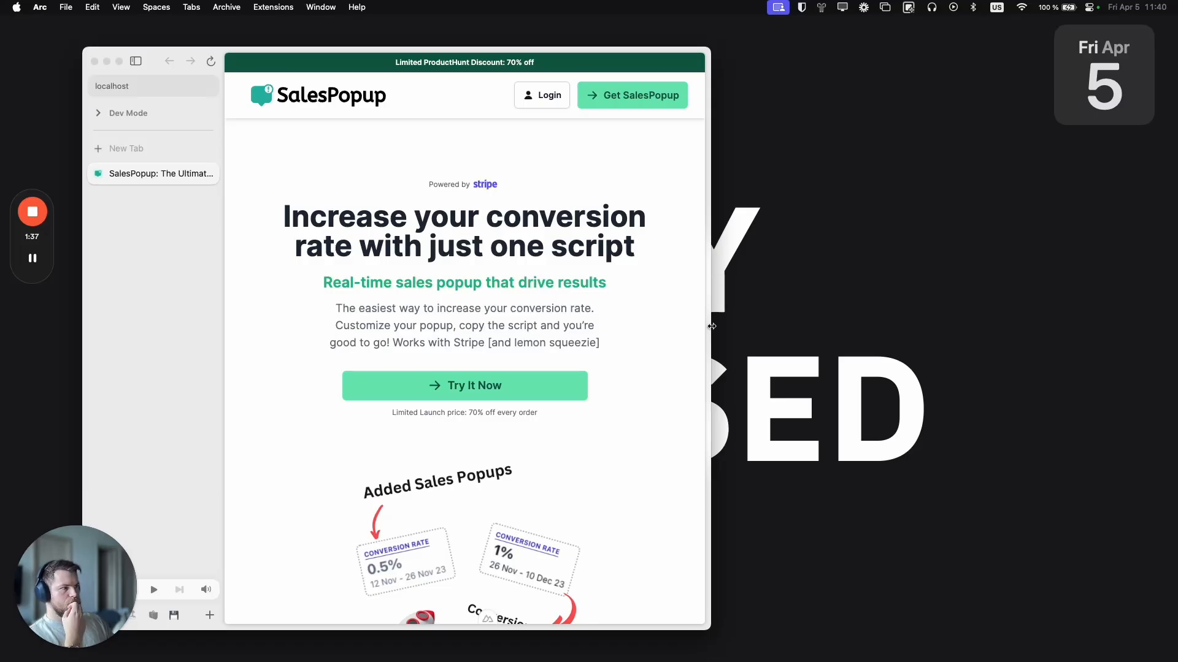
{"action": "left_click_drag", "start_coordinate": [710, 329], "coordinate": [1126, 348]}
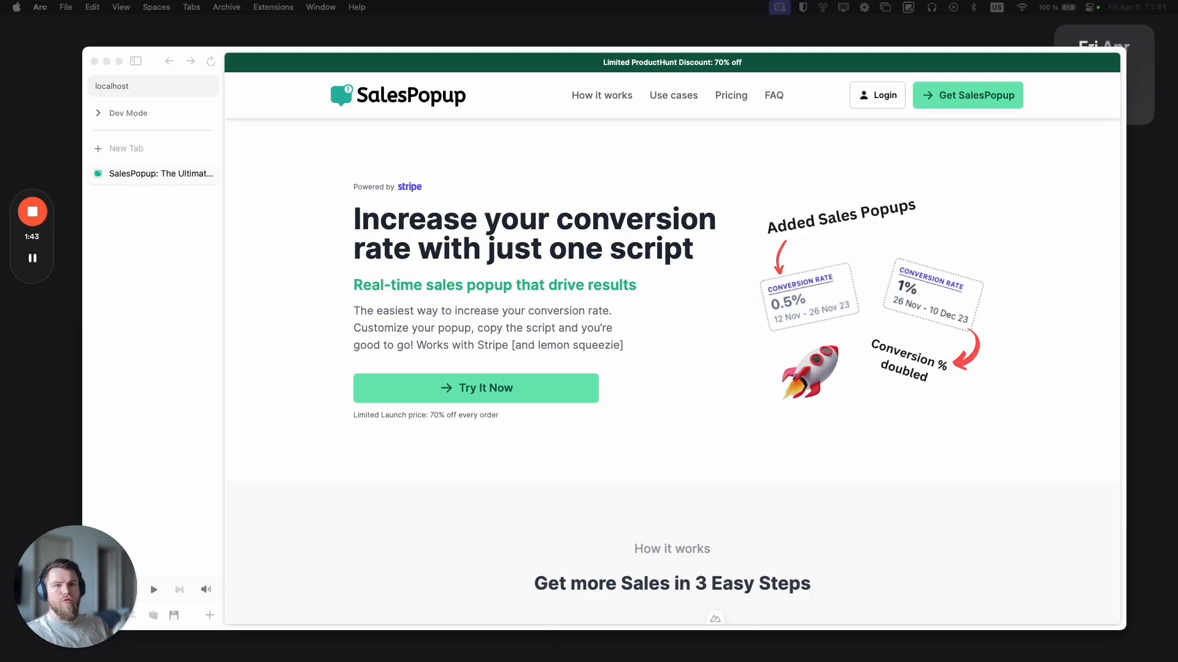
Step: Shorten the hero headline to "Increase conversion rate with just a script" and return to the page preview
{"action": "left_click", "coordinate": [571, 214]}
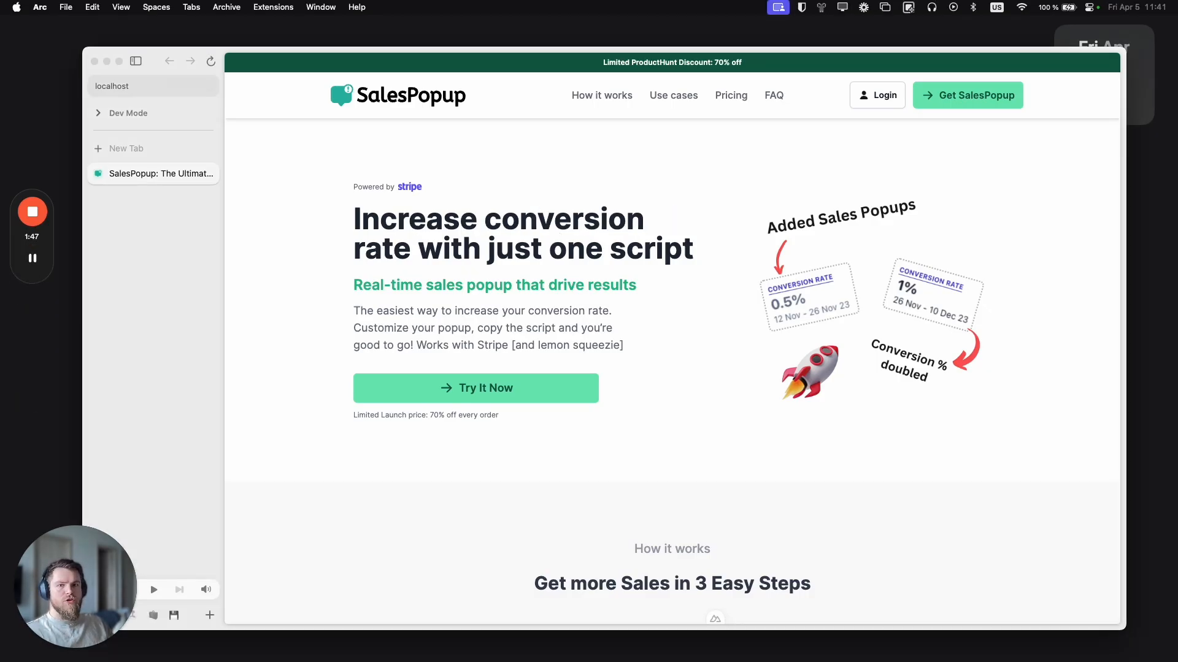
{"action": "key", "text": "super+Tab"}
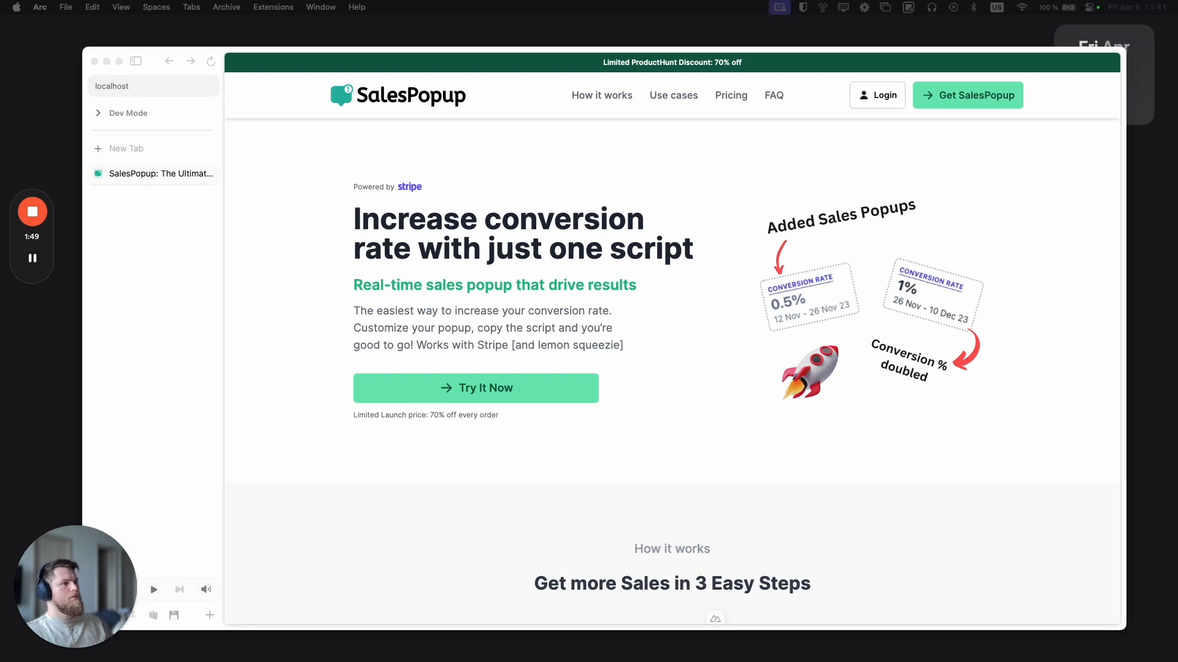
{"action": "left_click", "coordinate": [655, 262]}
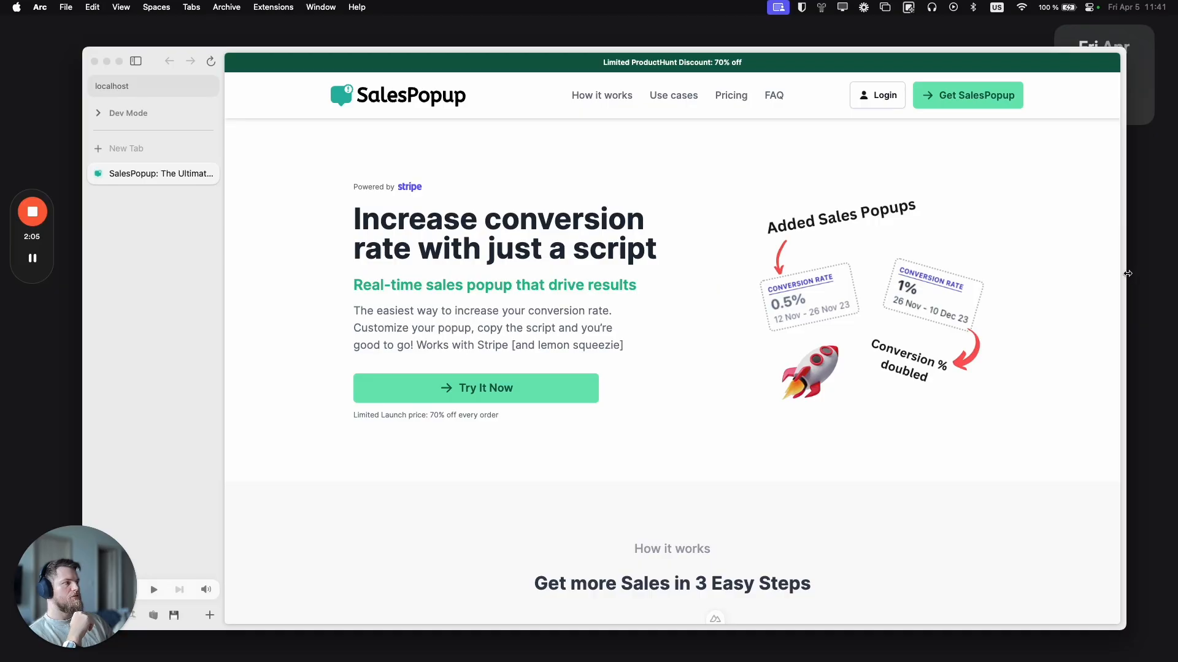
Step: Check the revised hero and the How it works section at tablet and mobile window widths
{"action": "left_click_drag", "start_coordinate": [1127, 274], "coordinate": [825, 308]}
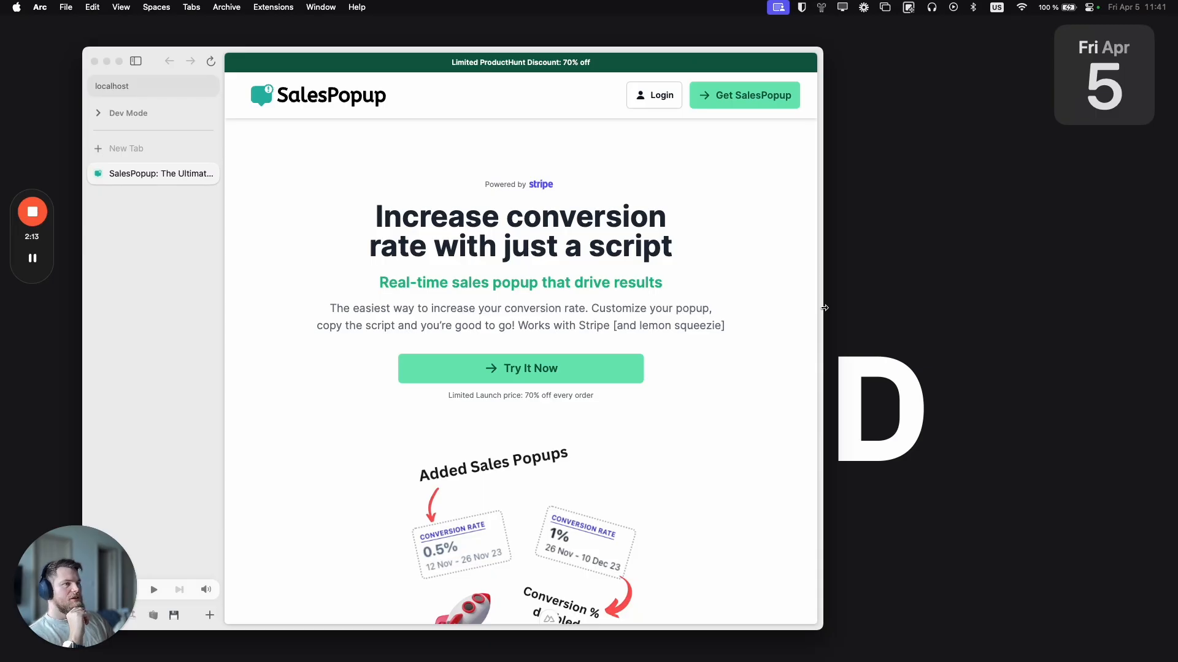
{"action": "left_click_drag", "start_coordinate": [824, 307], "coordinate": [534, 330]}
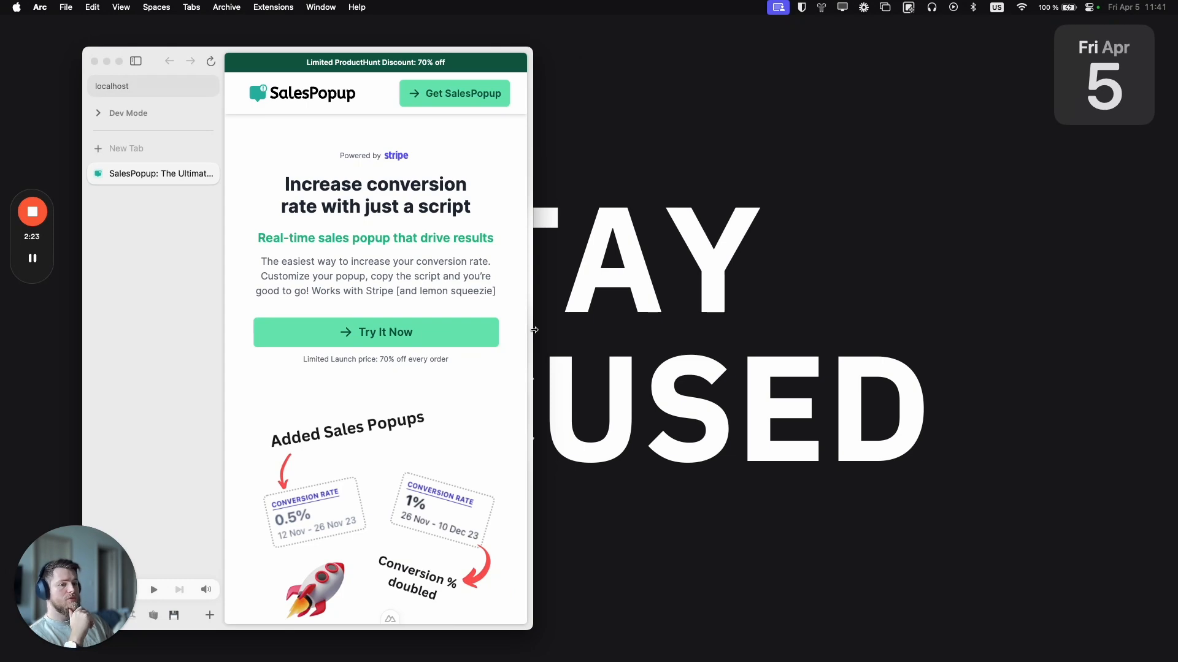
{"action": "left_click_drag", "start_coordinate": [534, 330], "coordinate": [495, 327]}
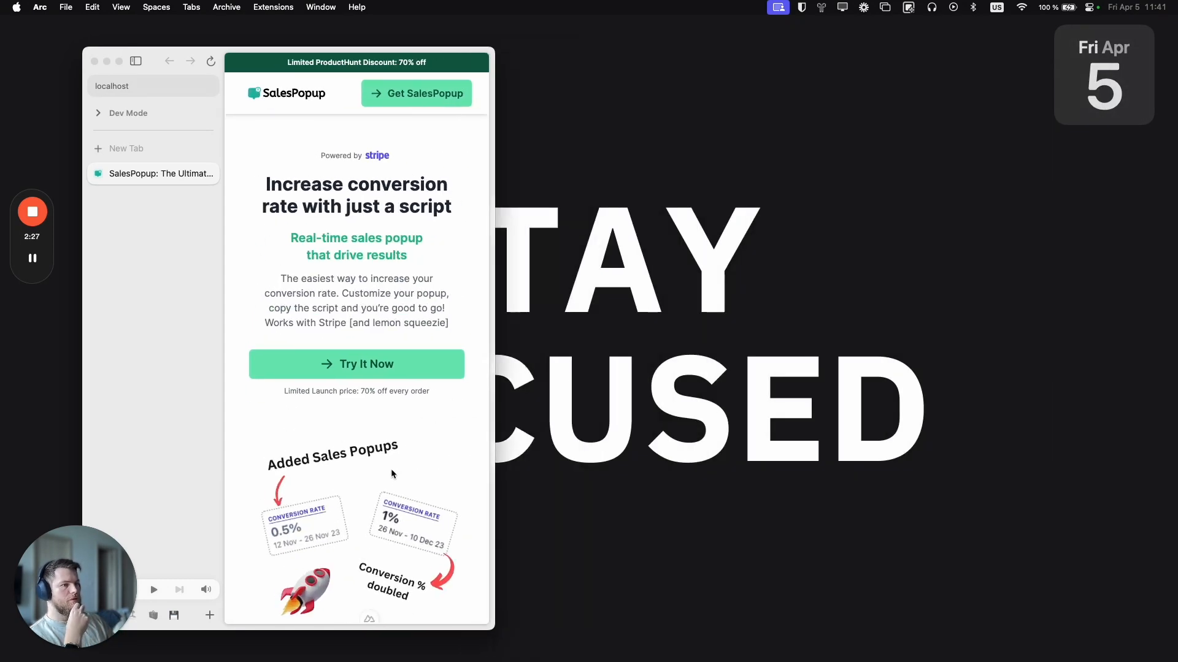
{"action": "scroll", "coordinate": [392, 468], "scroll_direction": "down", "scroll_amount": 5}
{"action": "scroll", "coordinate": [404, 373], "scroll_direction": "down", "scroll_amount": 5}
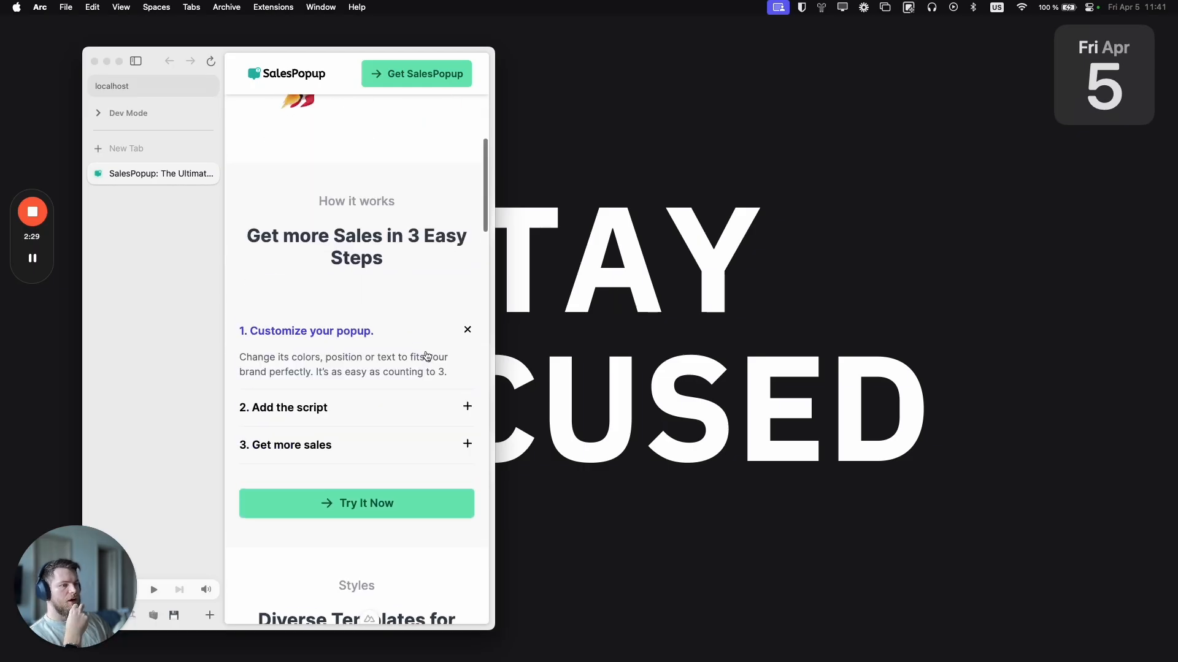
{"action": "scroll", "coordinate": [460, 365], "scroll_direction": "down", "scroll_amount": 1}
{"action": "scroll", "coordinate": [445, 353], "scroll_direction": "up", "scroll_amount": 1}
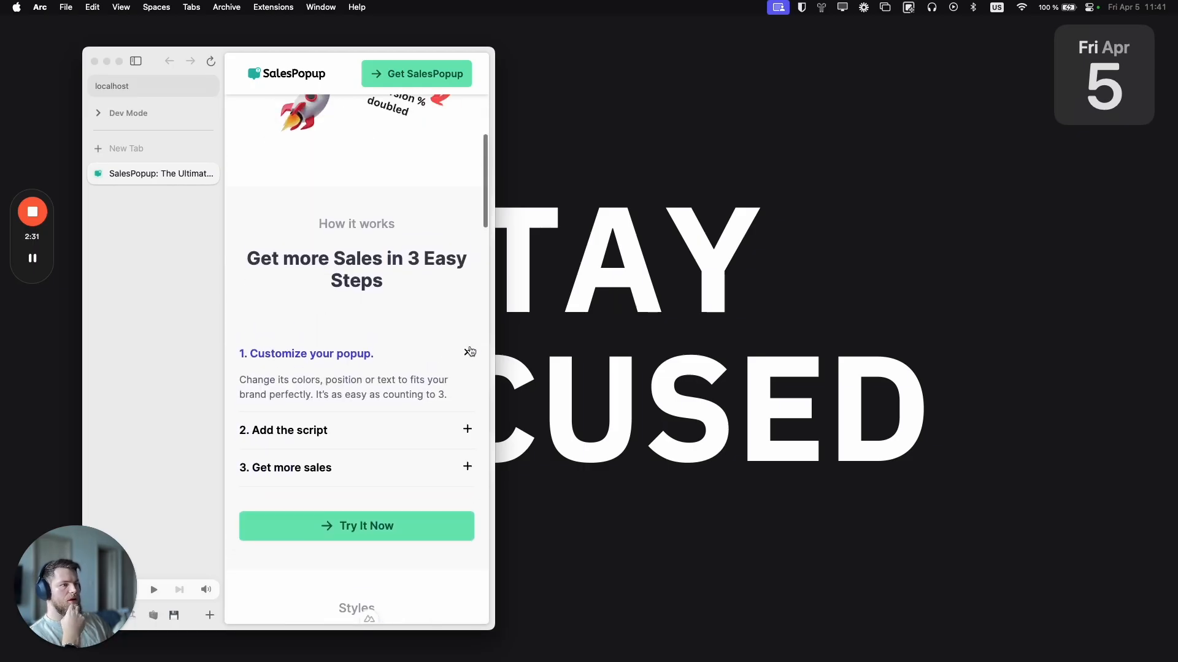
Step: Expand the "Add the script" and "Get more sales" items in How it works and check the section at wide and narrow widths
{"action": "left_click_drag", "start_coordinate": [492, 365], "coordinate": [901, 394]}
{"action": "scroll", "coordinate": [645, 342], "scroll_direction": "up", "scroll_amount": 2}
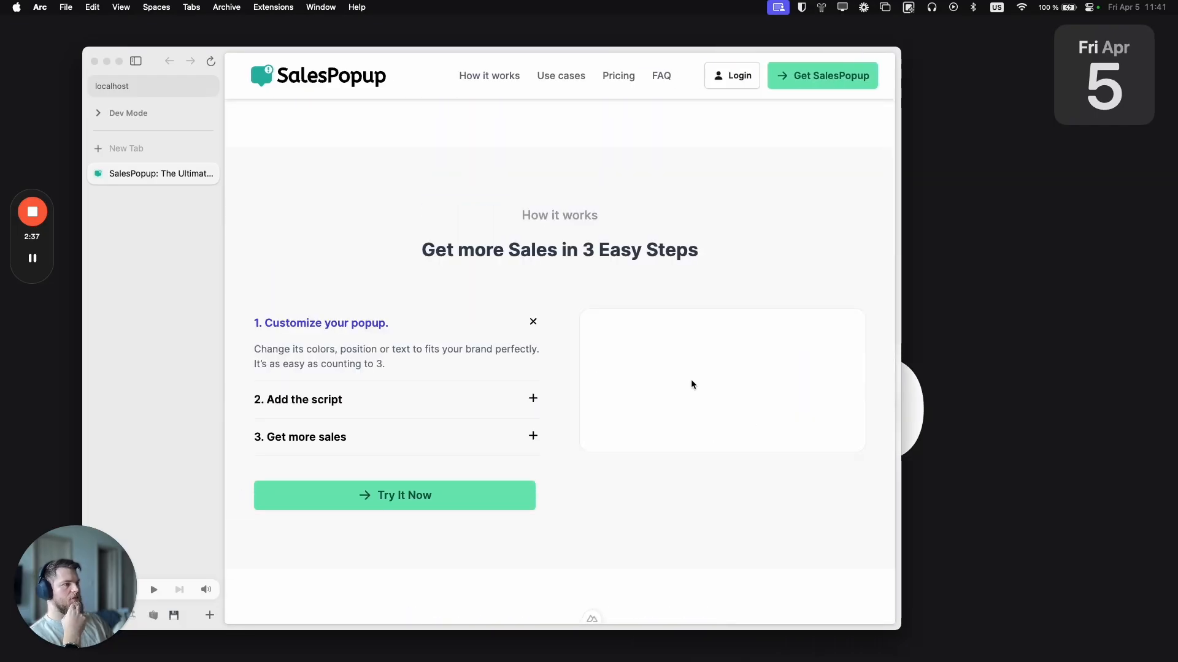
{"action": "left_click", "coordinate": [346, 398]}
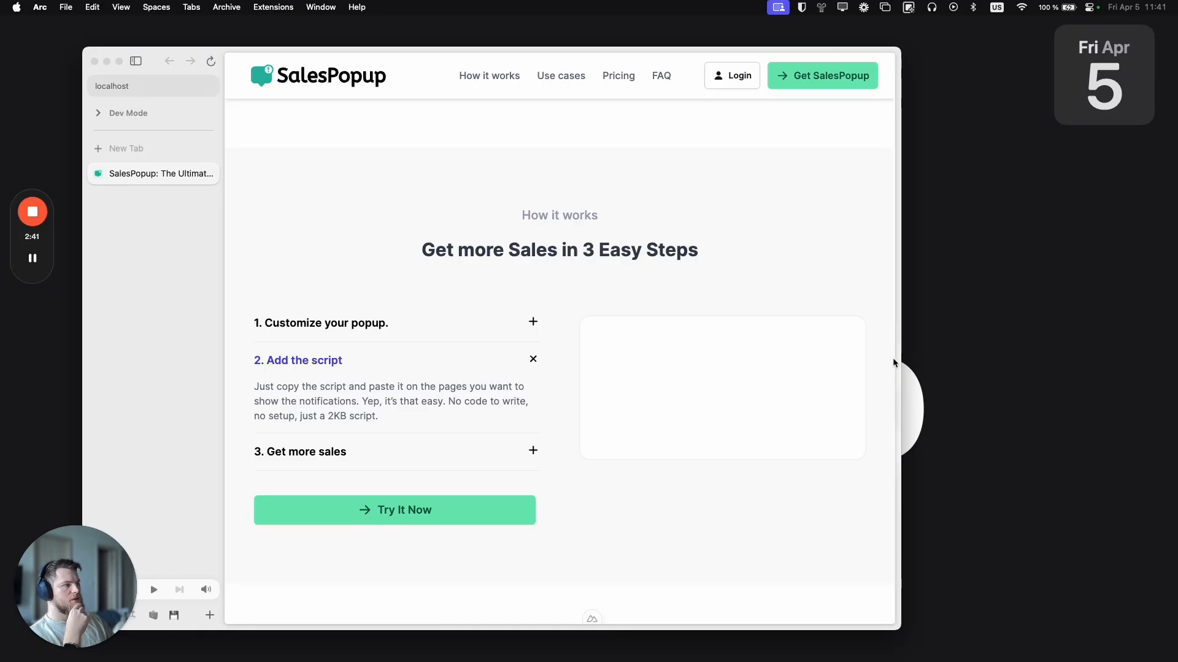
{"action": "left_click_drag", "start_coordinate": [901, 361], "coordinate": [575, 362]}
{"action": "scroll", "coordinate": [470, 381], "scroll_direction": "down", "scroll_amount": 3}
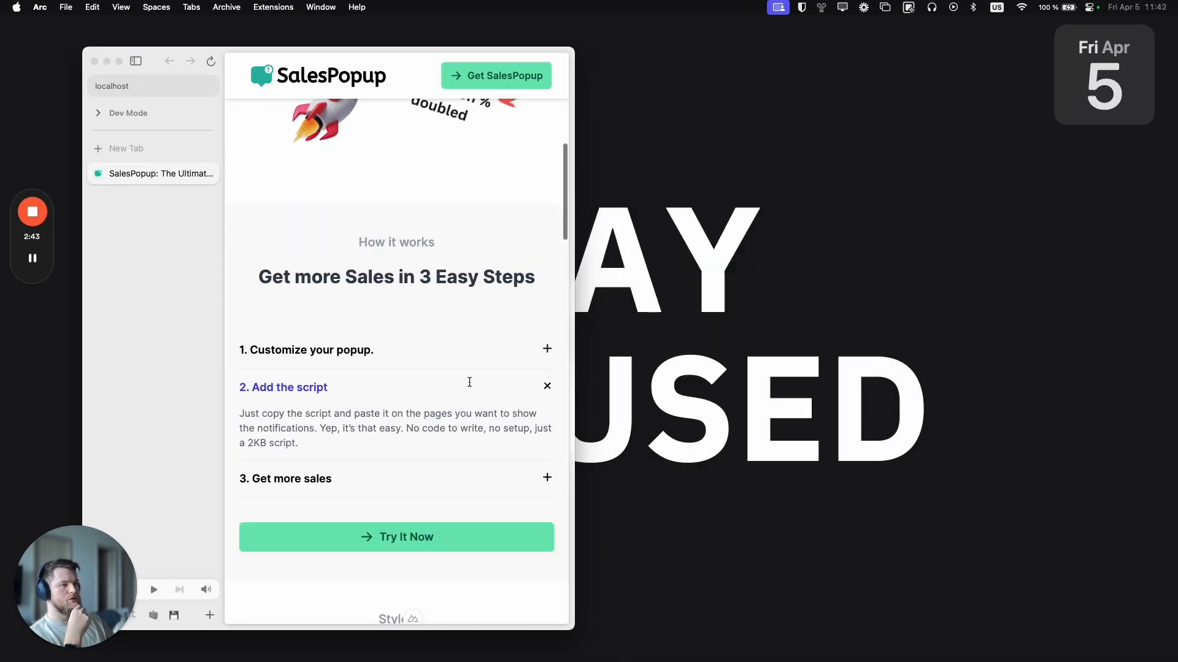
{"action": "left_click", "coordinate": [259, 477]}
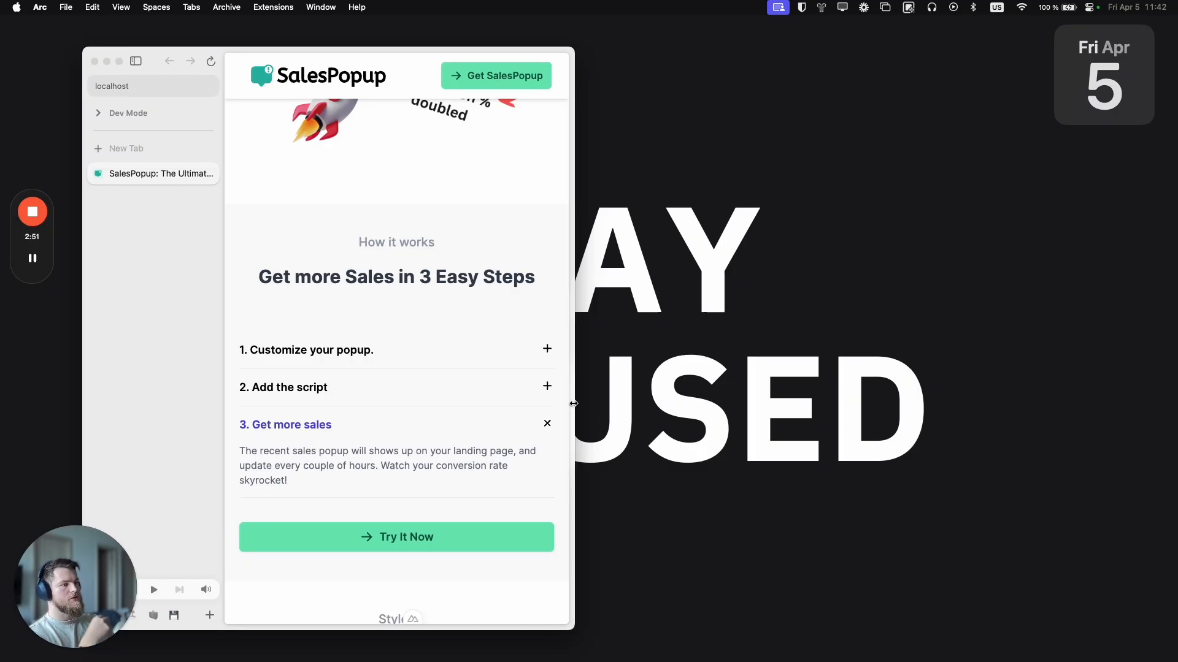
{"action": "left_click_drag", "start_coordinate": [573, 403], "coordinate": [1113, 421]}
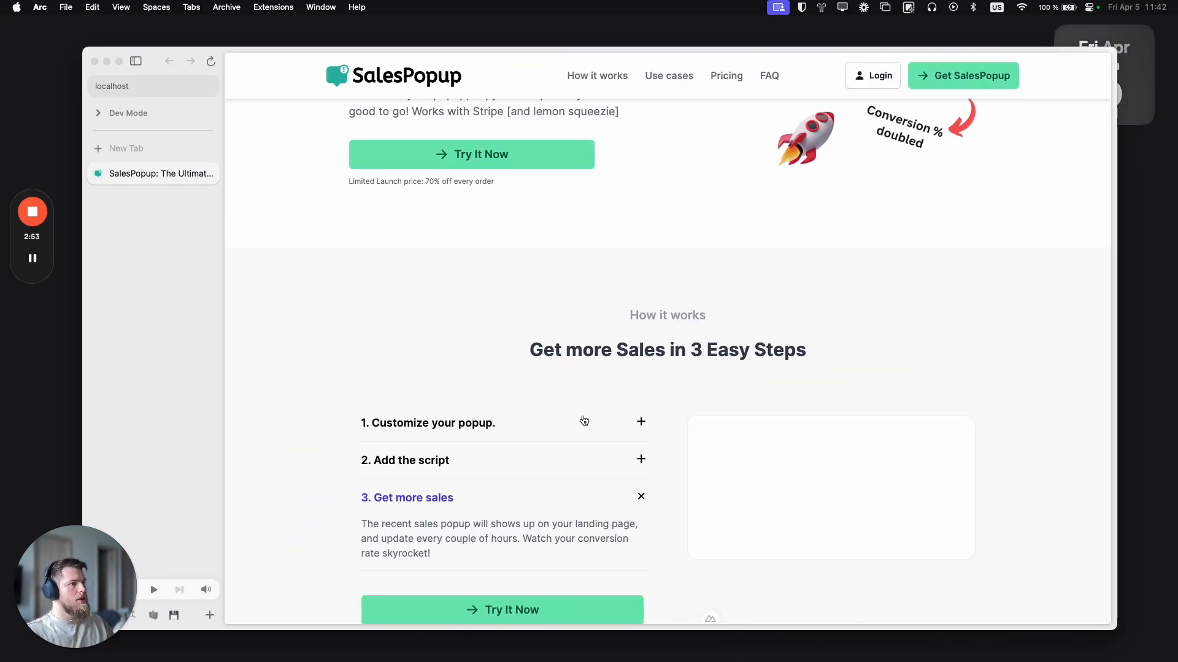
Step: Review the two-column hero section and the How it works section beneath it
{"action": "scroll", "coordinate": [598, 423], "scroll_direction": "up", "scroll_amount": 5}
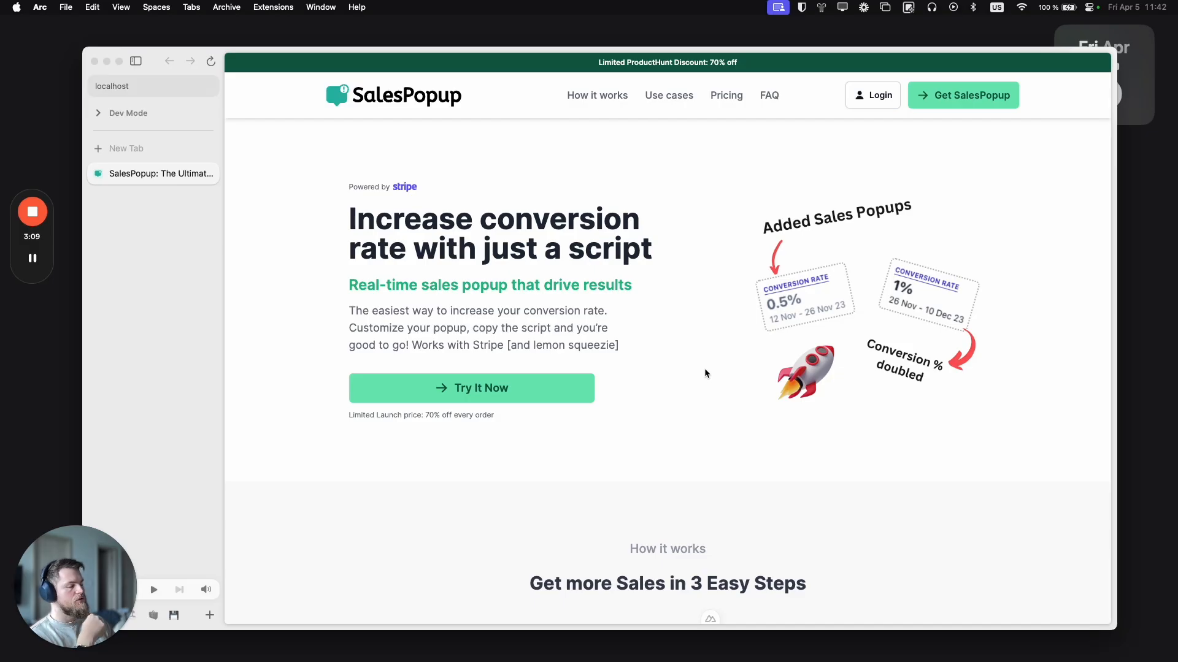
{"action": "scroll", "coordinate": [704, 369], "scroll_direction": "down", "scroll_amount": 8}
{"action": "scroll", "coordinate": [699, 344], "scroll_direction": "up", "scroll_amount": 8}
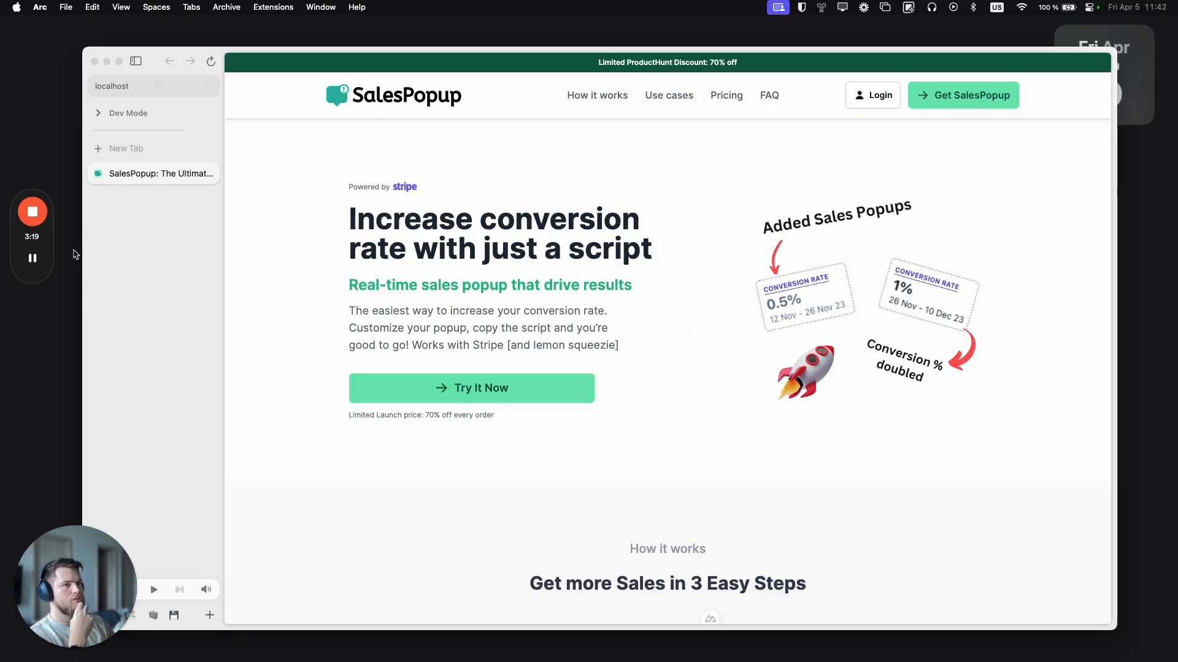
{"action": "left_click", "coordinate": [33, 258]}
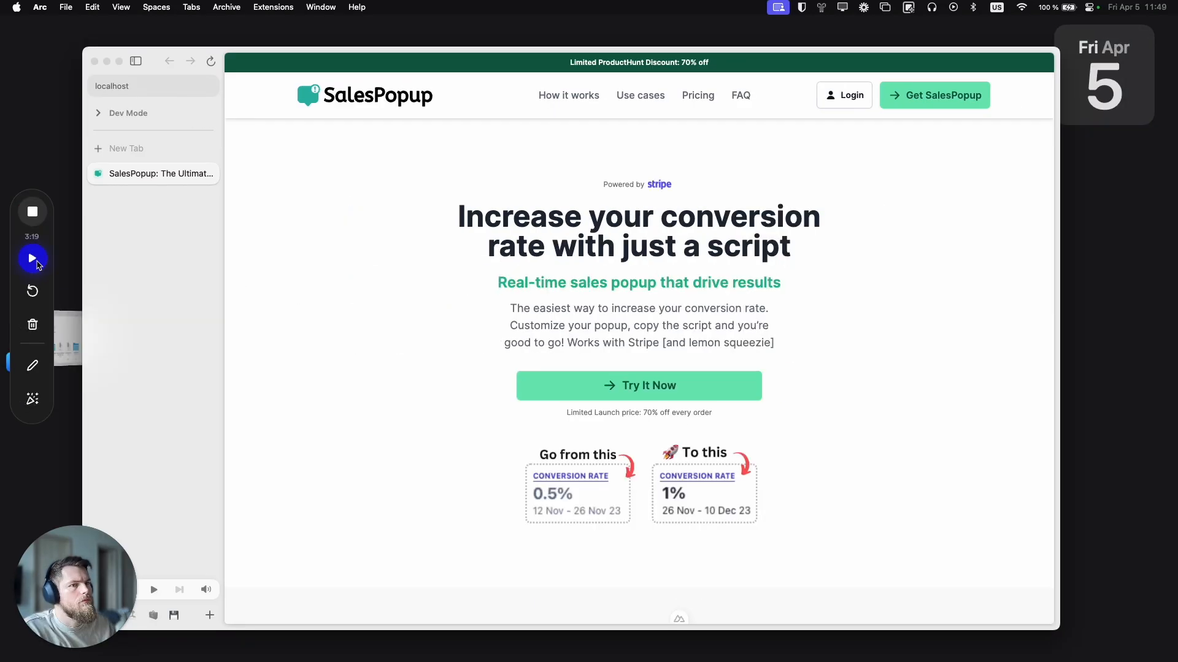
Step: Examine the centred hero layout, from the "Increase your conversion rate with just a script" headline to the "Go from this" / "To this" conversion rate cards
{"action": "left_click", "coordinate": [33, 258]}
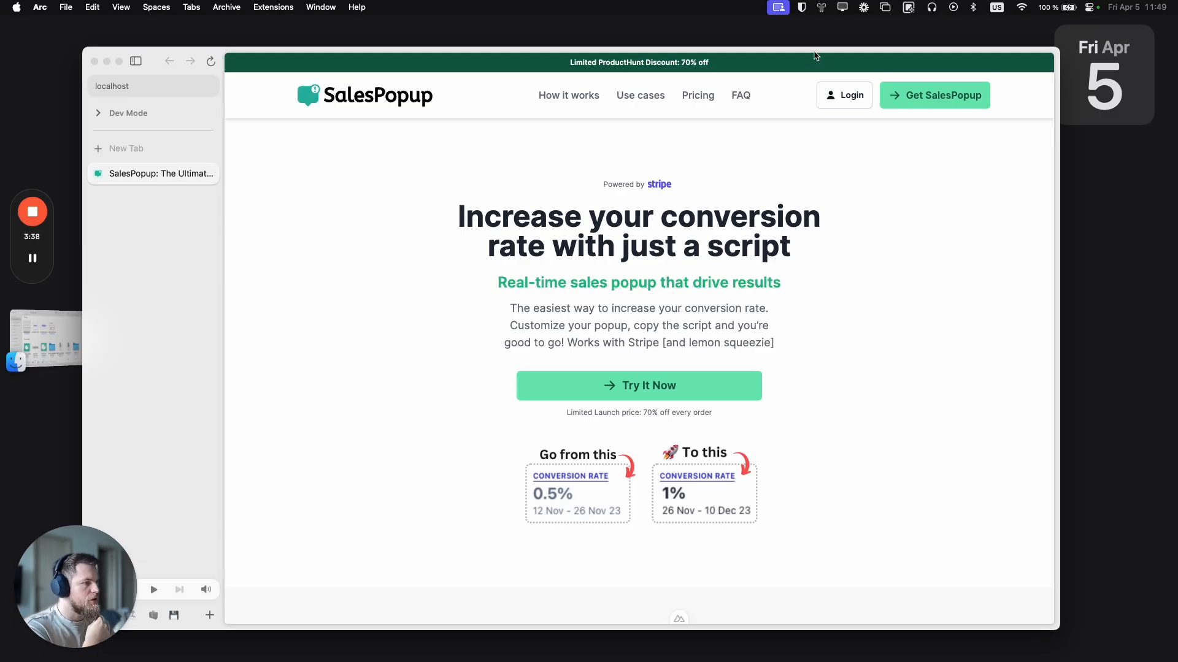
{"action": "left_click_drag", "start_coordinate": [502, 229], "coordinate": [796, 245]}
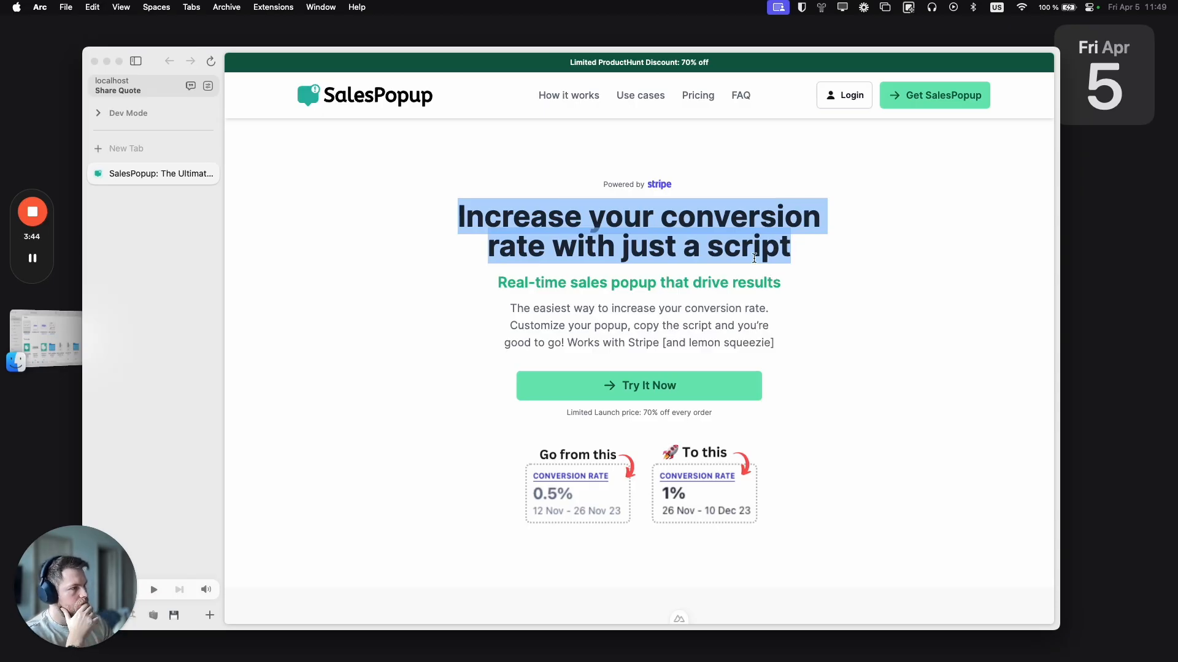
{"action": "left_click", "coordinate": [616, 305]}
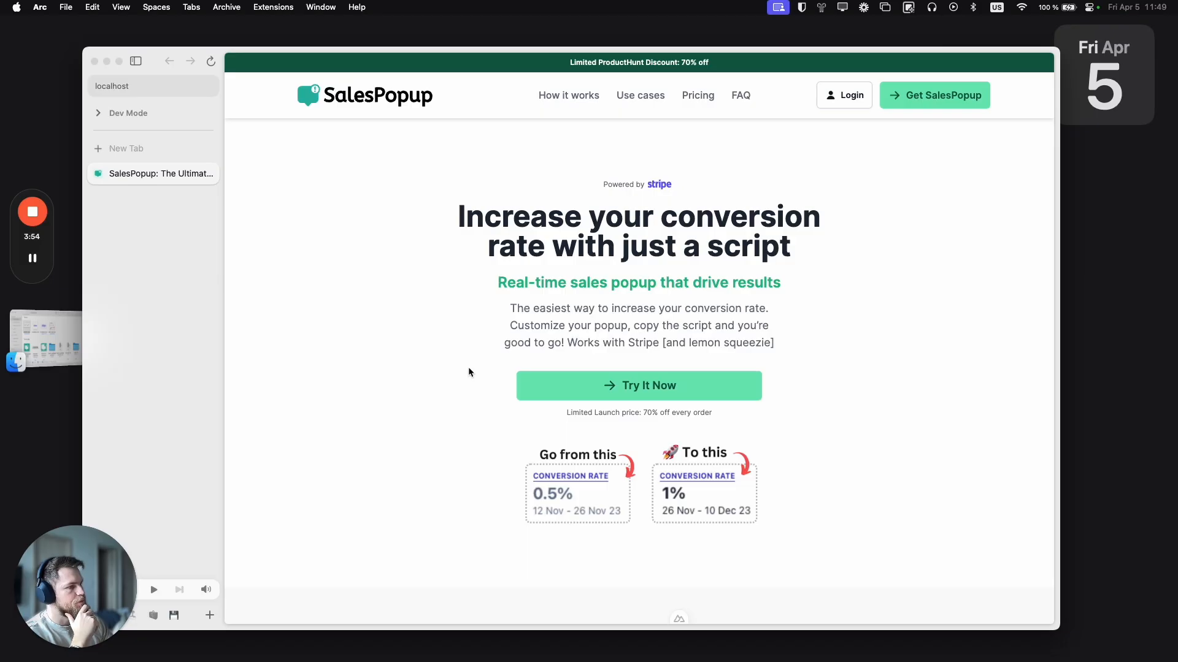
{"action": "scroll", "coordinate": [470, 371], "scroll_direction": "down", "scroll_amount": 1}
{"action": "scroll", "coordinate": [469, 371], "scroll_direction": "up", "scroll_amount": 1}
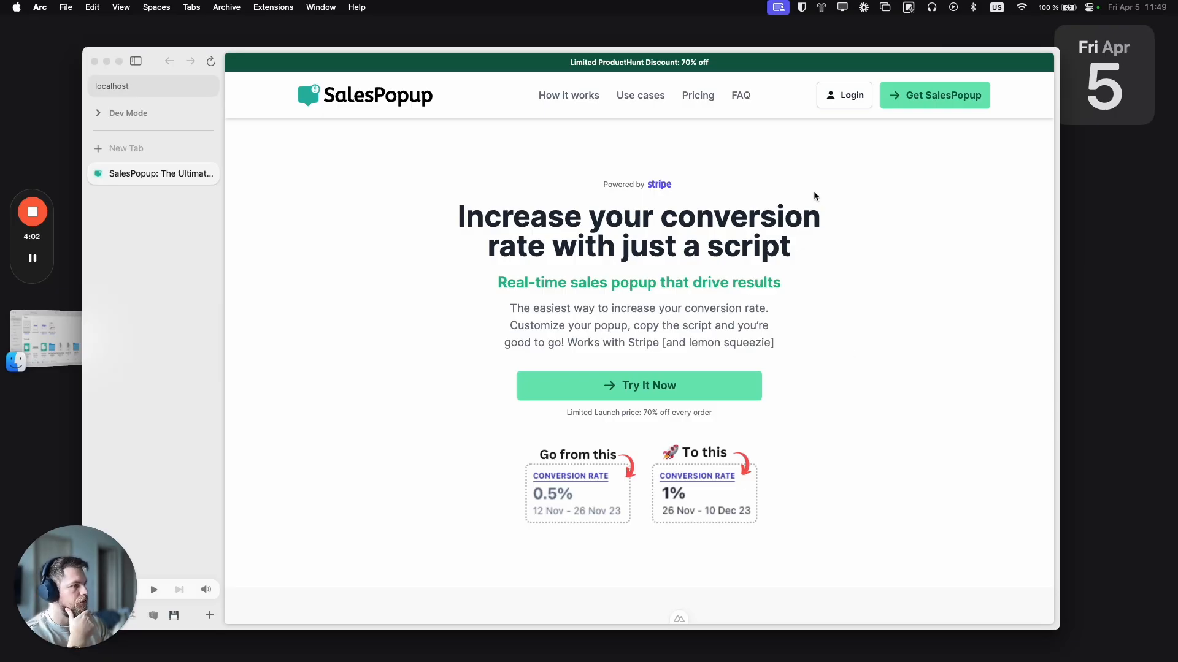
{"action": "scroll", "coordinate": [862, 336], "scroll_direction": "down", "scroll_amount": 3}
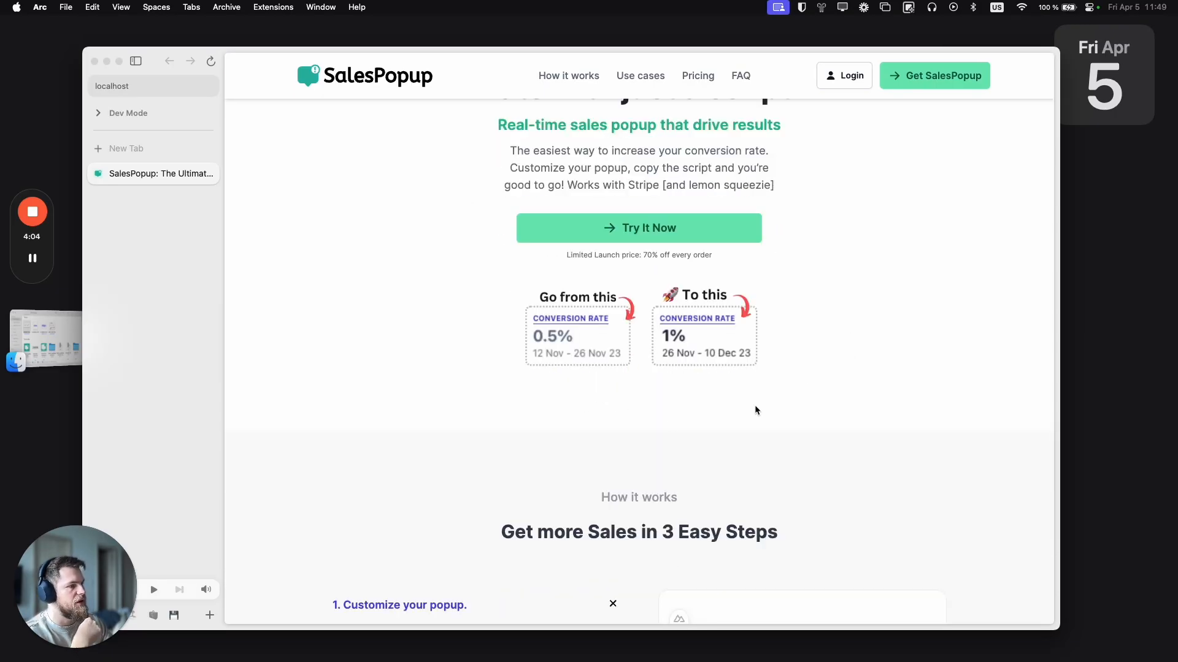
{"action": "scroll", "coordinate": [633, 409], "scroll_direction": "up", "scroll_amount": 3}
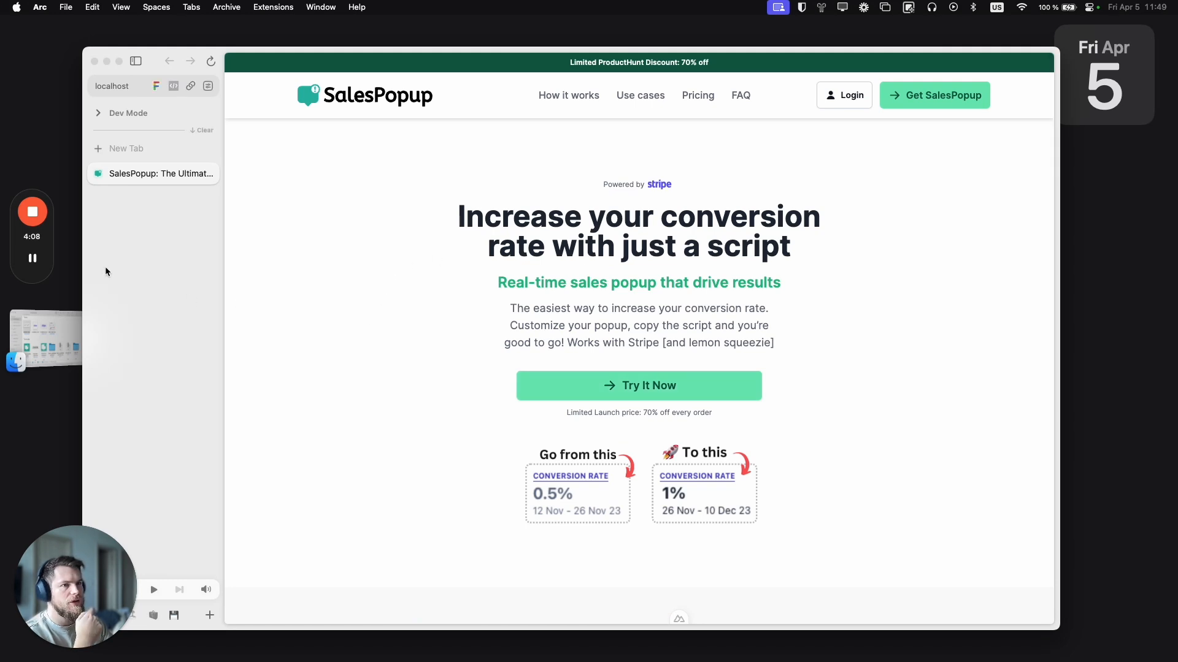
{"action": "left_click", "coordinate": [32, 257]}
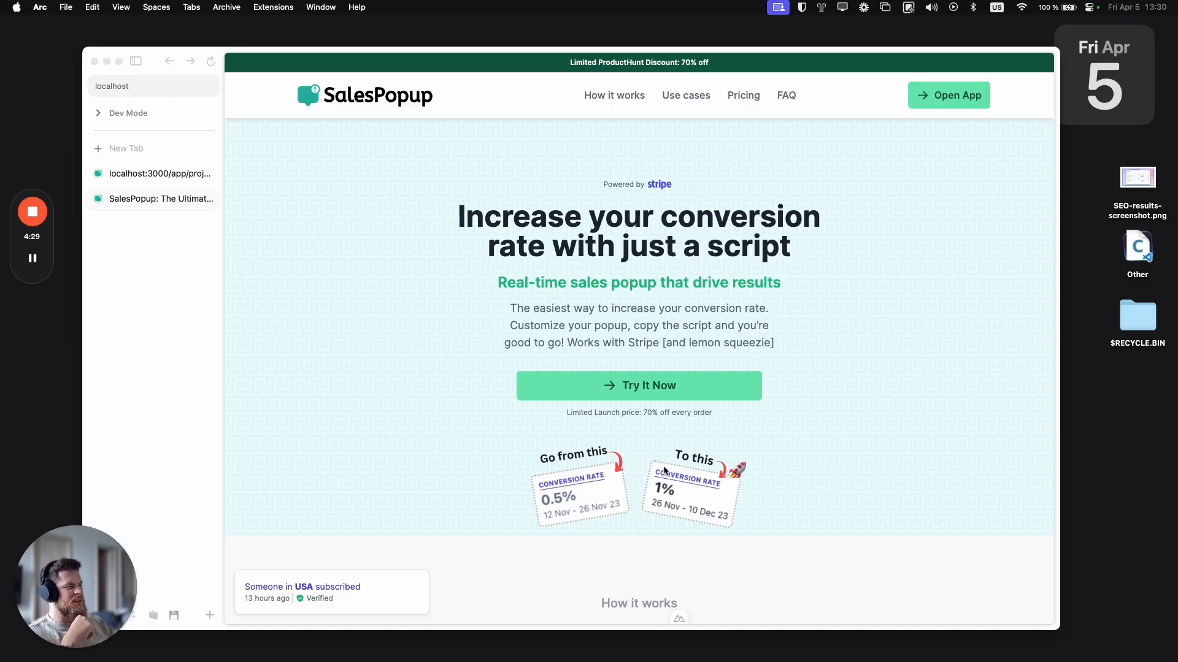
Step: Narrow the browser window slightly and review the patterned hero background, tilted conversion rate cards and How it works section
{"action": "mouse_move", "coordinate": [1058, 400]}
{"action": "left_mouse_down"}
{"action": "mouse_move", "coordinate": [1156, 402]}
{"action": "mouse_move", "coordinate": [666, 407]}
{"action": "mouse_move", "coordinate": [960, 421]}
{"action": "mouse_move", "coordinate": [376, 429]}
{"action": "mouse_move", "coordinate": [536, 438]}
{"action": "mouse_move", "coordinate": [1050, 400]}
{"action": "left_mouse_up"}
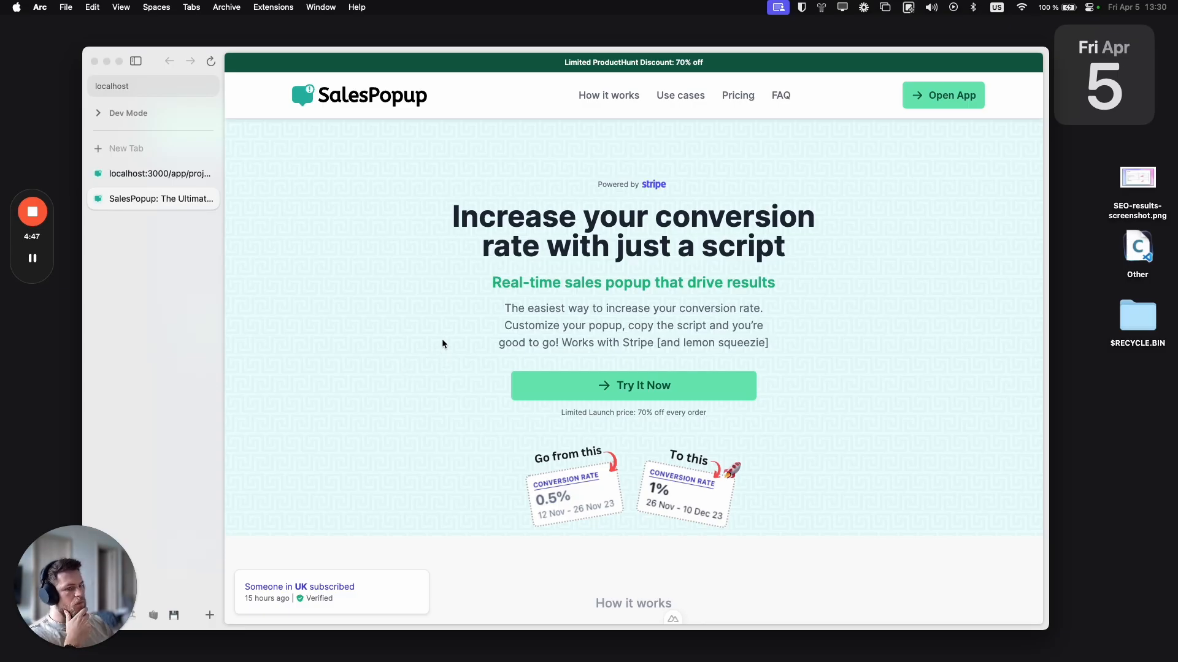
{"action": "scroll", "coordinate": [442, 343], "scroll_direction": "down", "scroll_amount": 5}
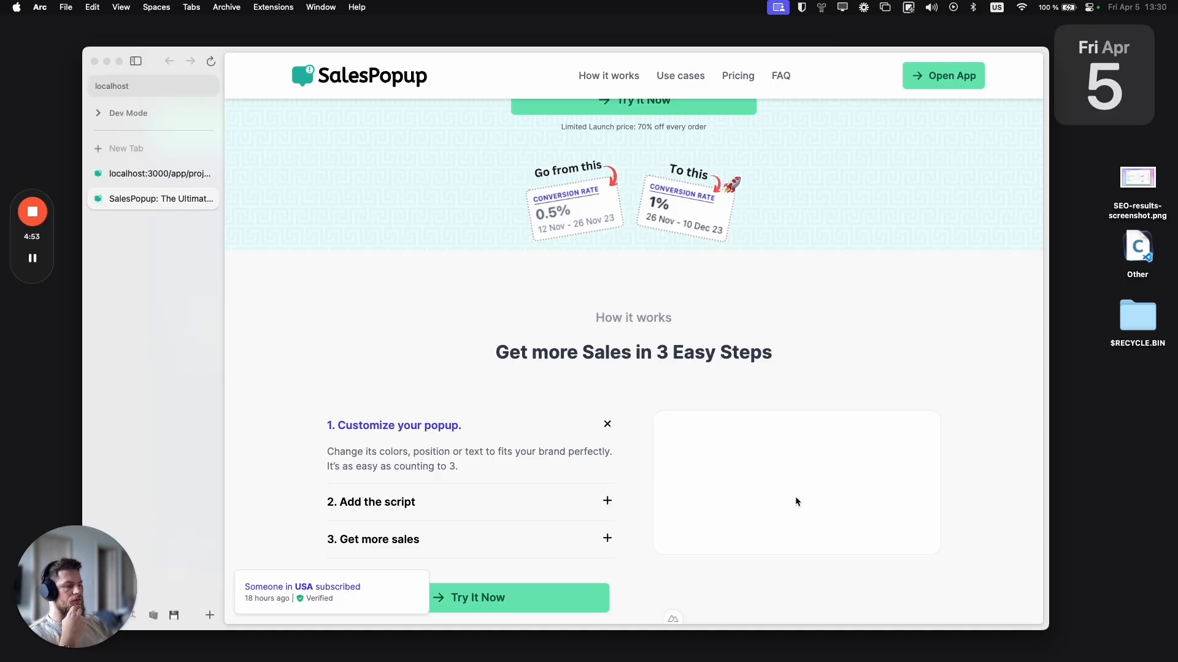
{"action": "scroll", "coordinate": [751, 477], "scroll_direction": "down", "scroll_amount": 3}
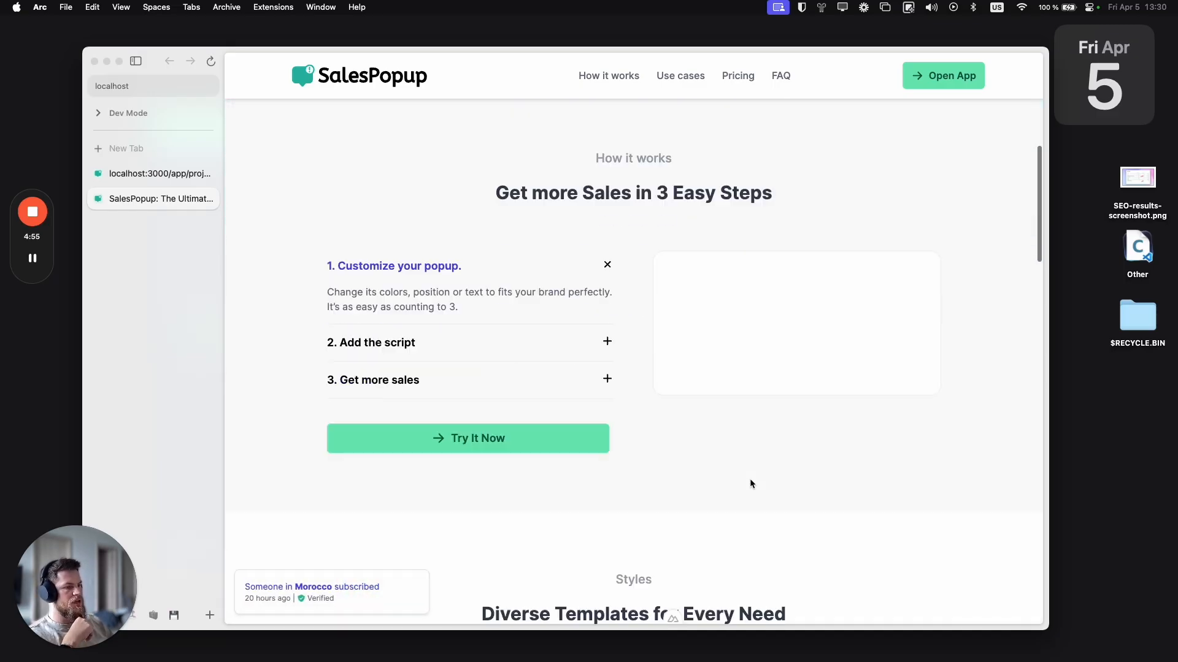
{"action": "scroll", "coordinate": [744, 467], "scroll_direction": "up", "scroll_amount": 6}
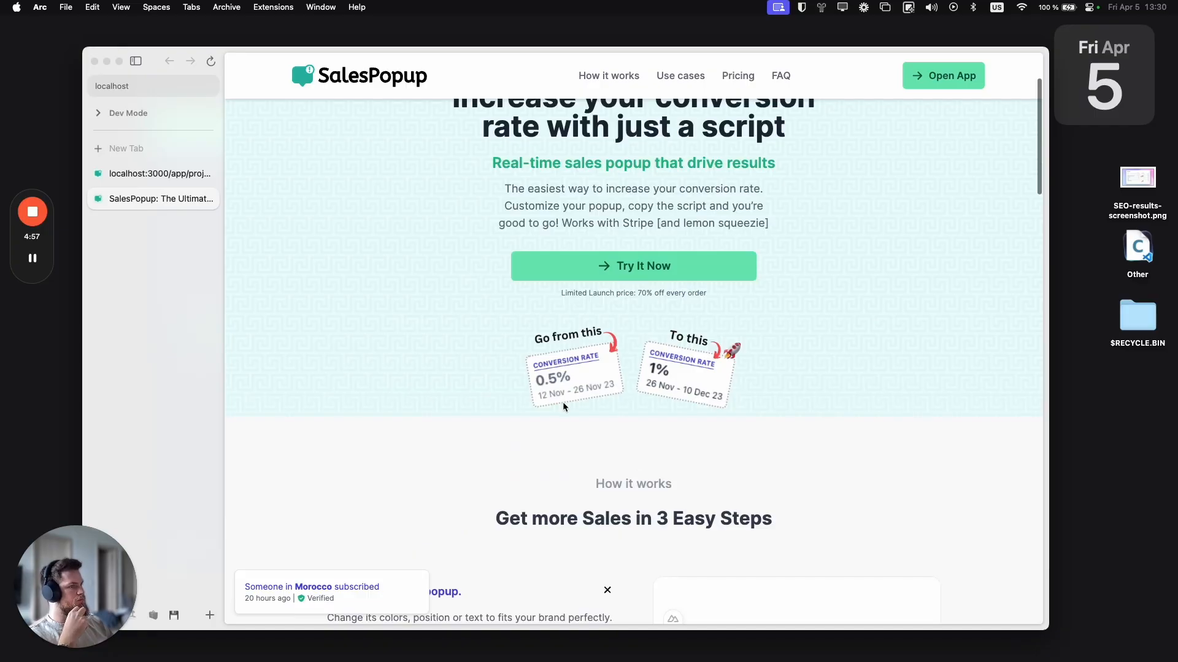
{"action": "scroll", "coordinate": [562, 429], "scroll_direction": "up", "scroll_amount": 4}
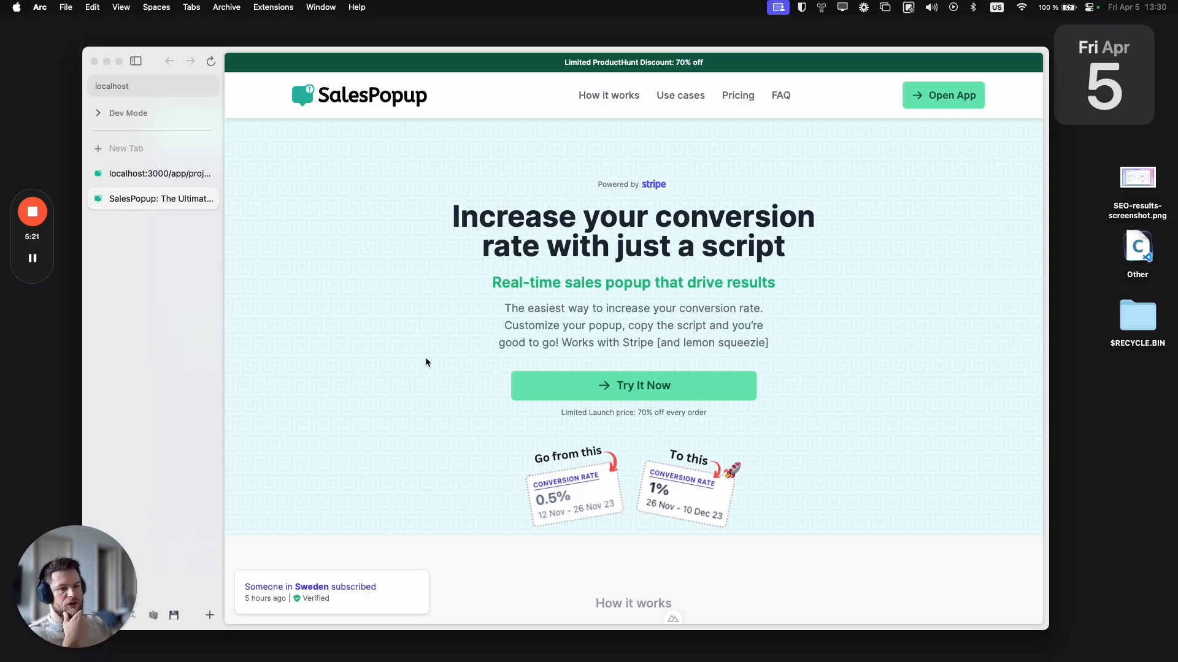
{"action": "mouse_move", "coordinate": [42, 268]}
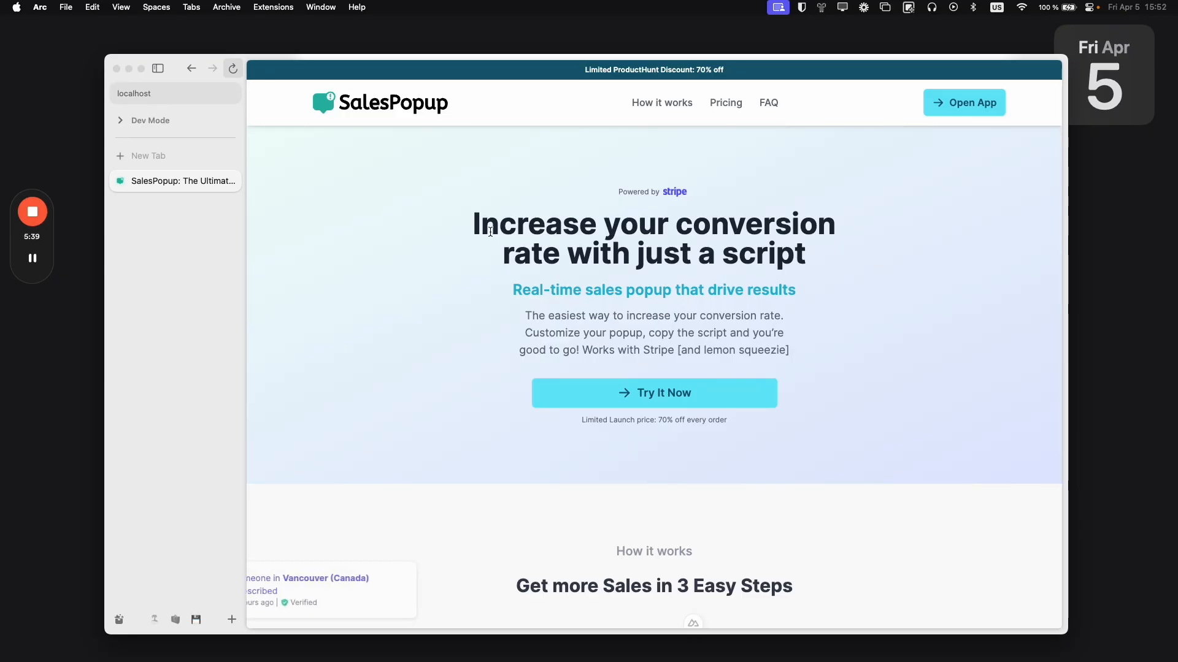
Step: Review the gradient hero and its headline, along with the popup customization demo in the How it works section
{"action": "scroll", "coordinate": [491, 316], "scroll_direction": "down", "scroll_amount": 5}
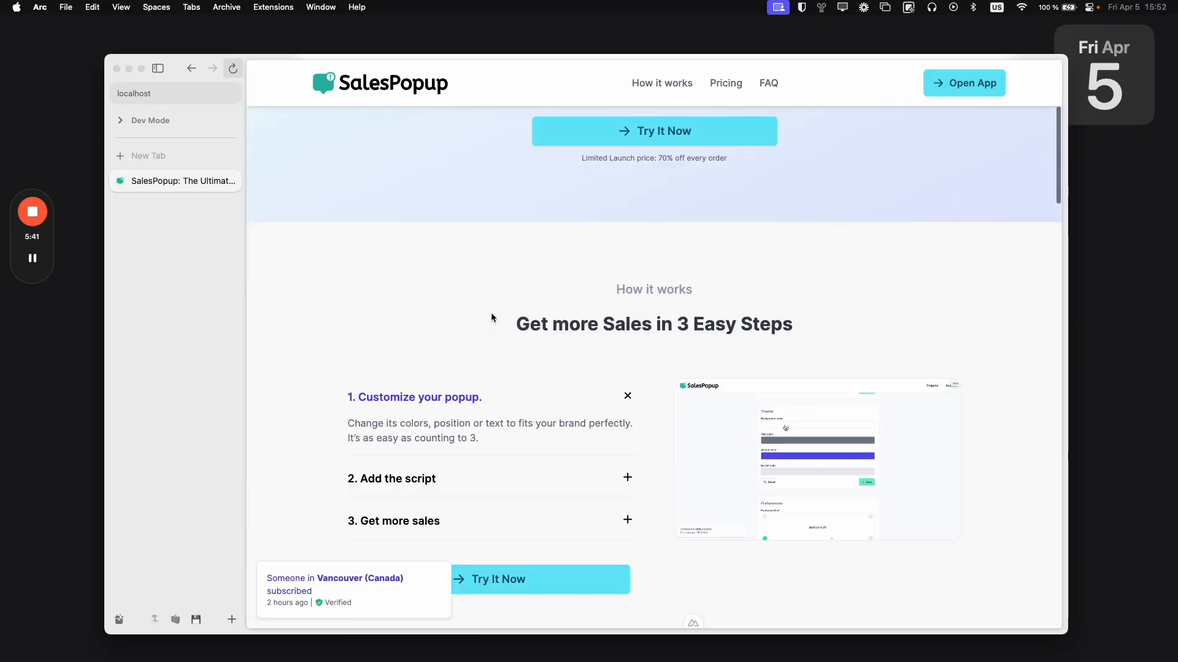
{"action": "scroll", "coordinate": [686, 386], "scroll_direction": "down", "scroll_amount": 1}
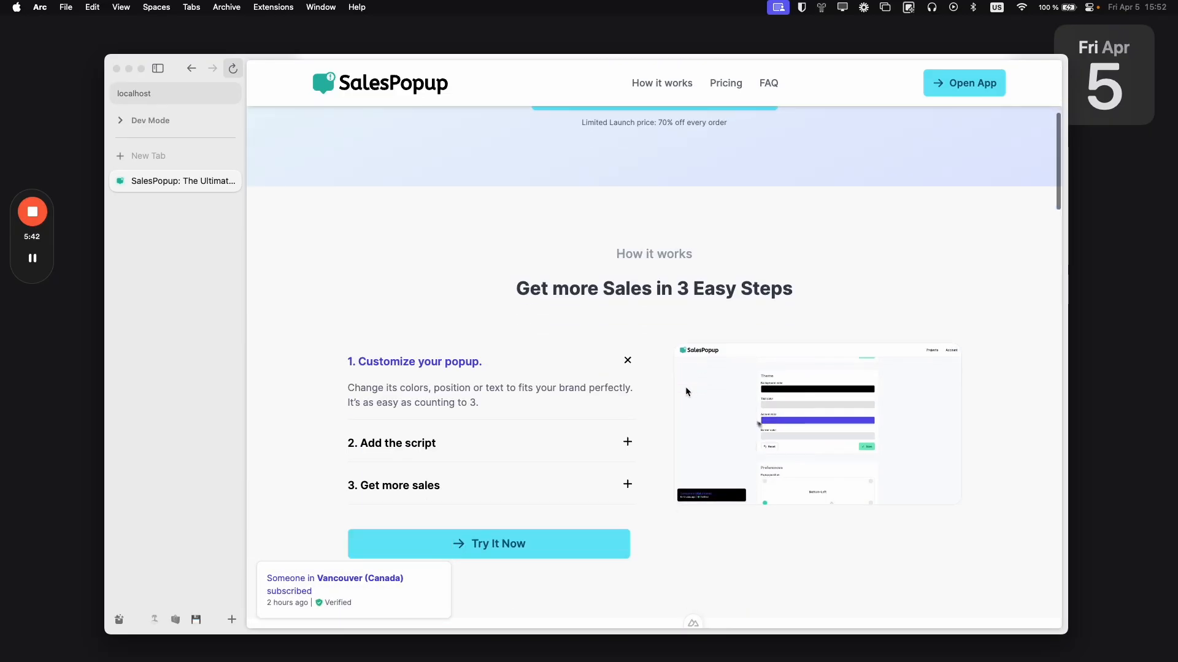
{"action": "scroll", "coordinate": [631, 370], "scroll_direction": "up", "scroll_amount": 5}
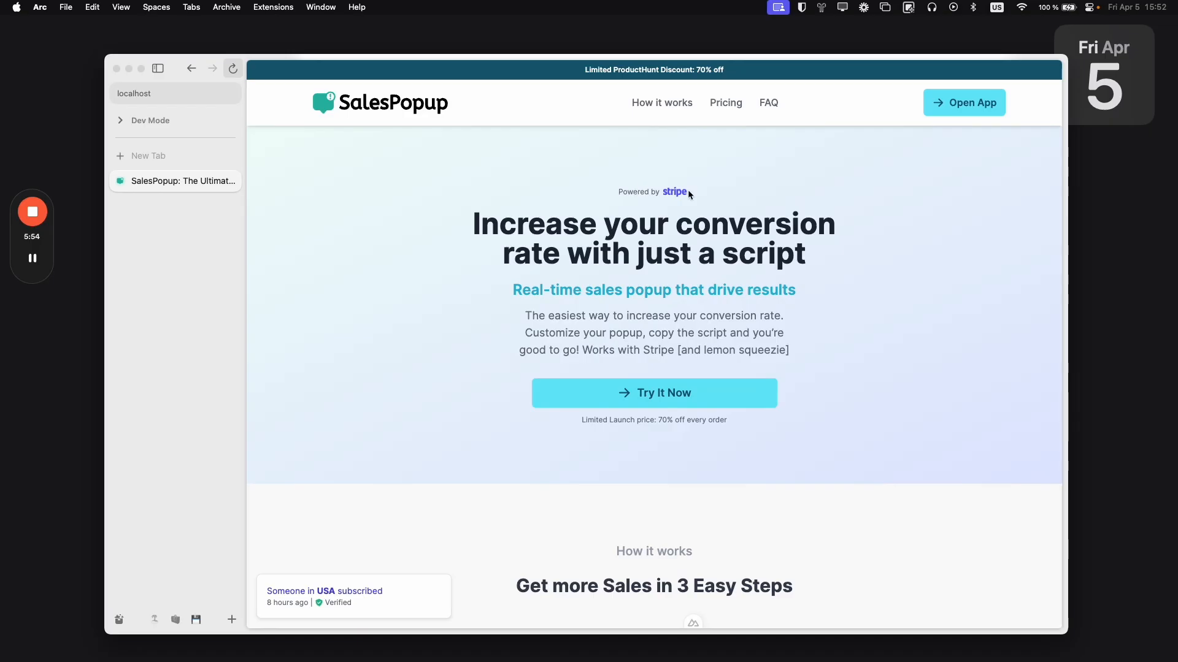
{"action": "left_click_drag", "start_coordinate": [509, 223], "coordinate": [822, 263]}
{"action": "key", "text": "super+c"}
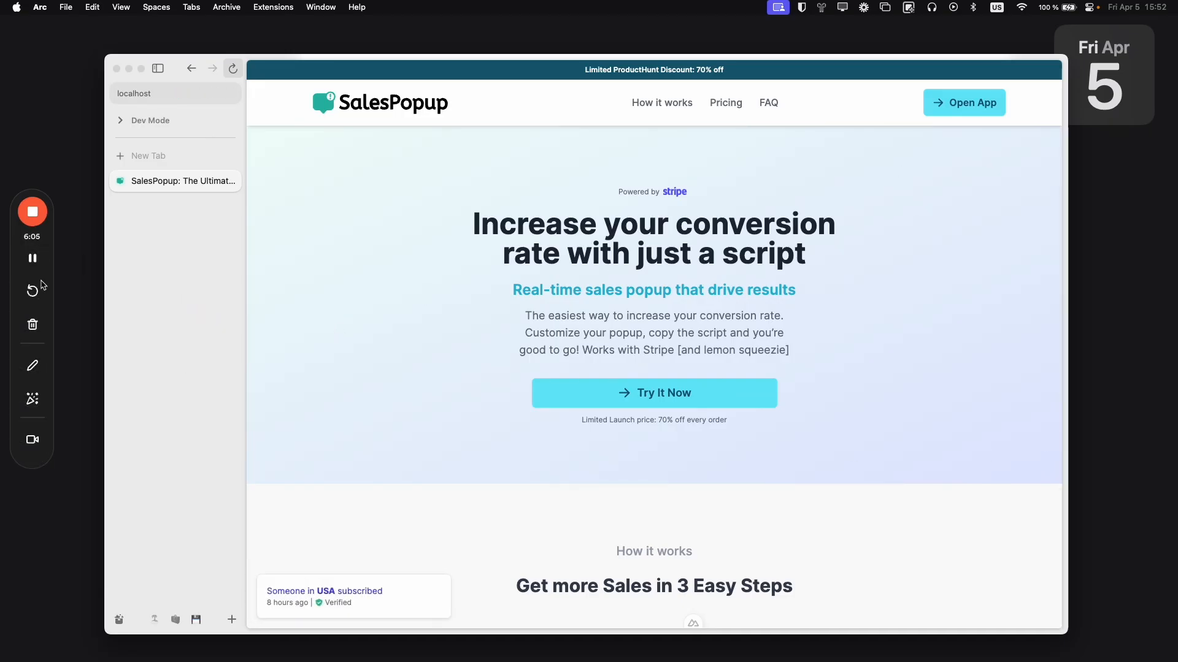
{"action": "mouse_move", "coordinate": [31, 281]}
{"action": "left_click", "coordinate": [32, 440]}
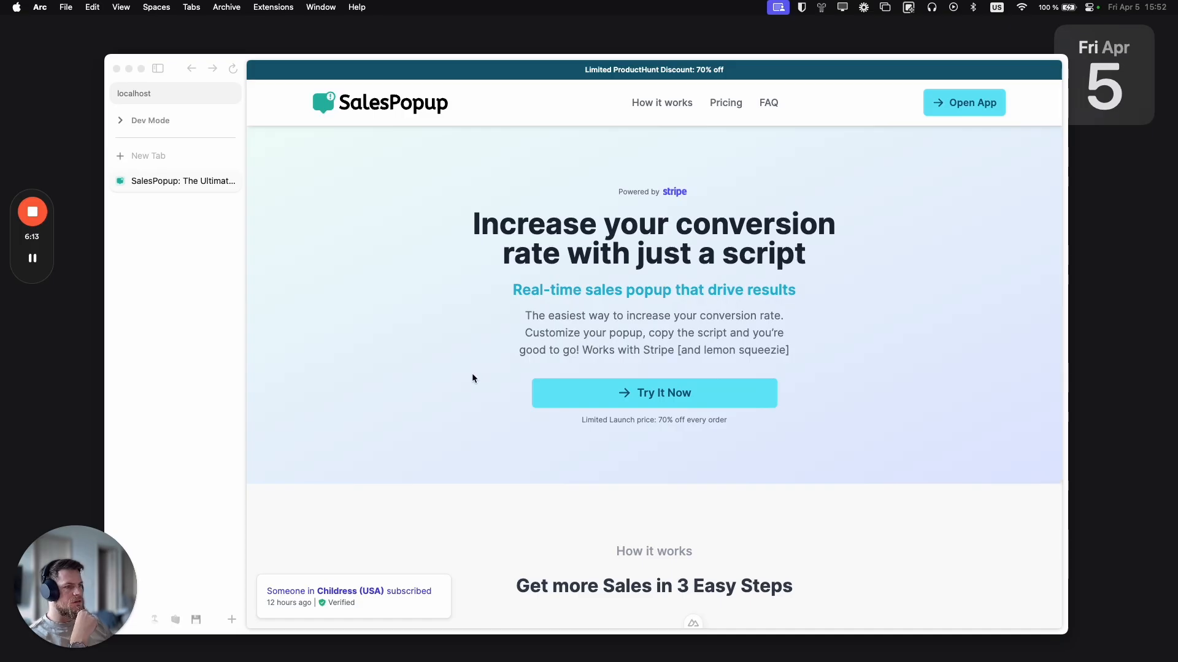
Step: Widen the browser window and expand the "Add the script" and "Get more sales" items in the How it works section
{"action": "left_click", "coordinate": [401, 263]}
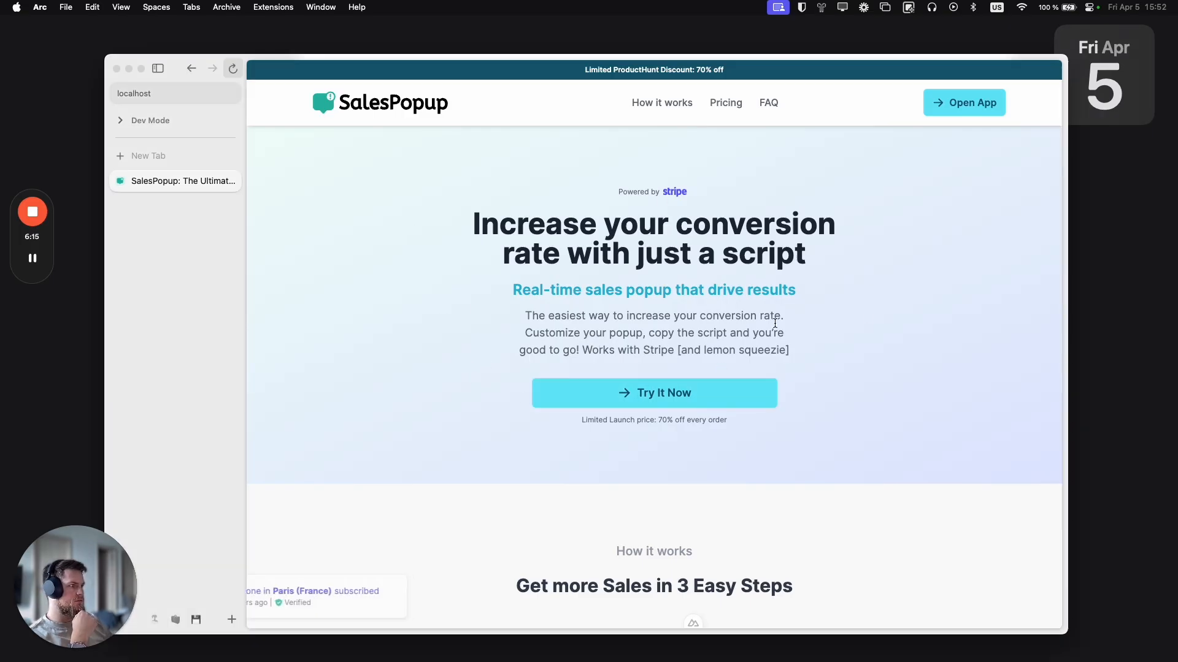
{"action": "left_click_drag", "start_coordinate": [1068, 318], "coordinate": [1117, 330]}
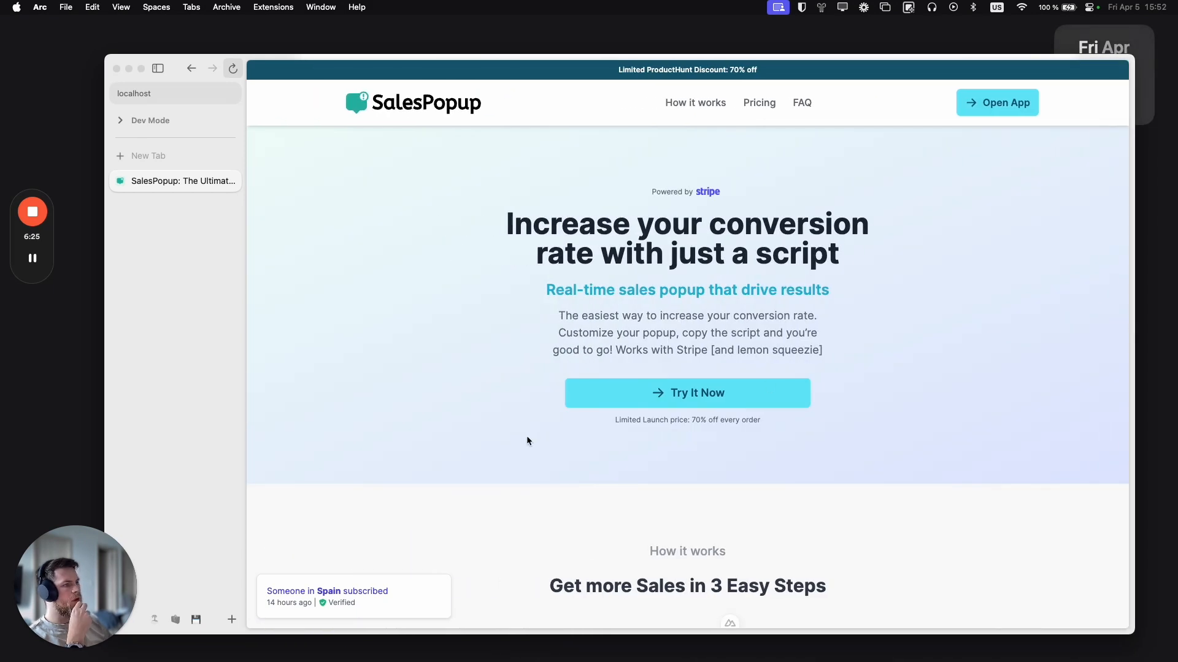
{"action": "scroll", "coordinate": [526, 436], "scroll_direction": "down", "scroll_amount": 6}
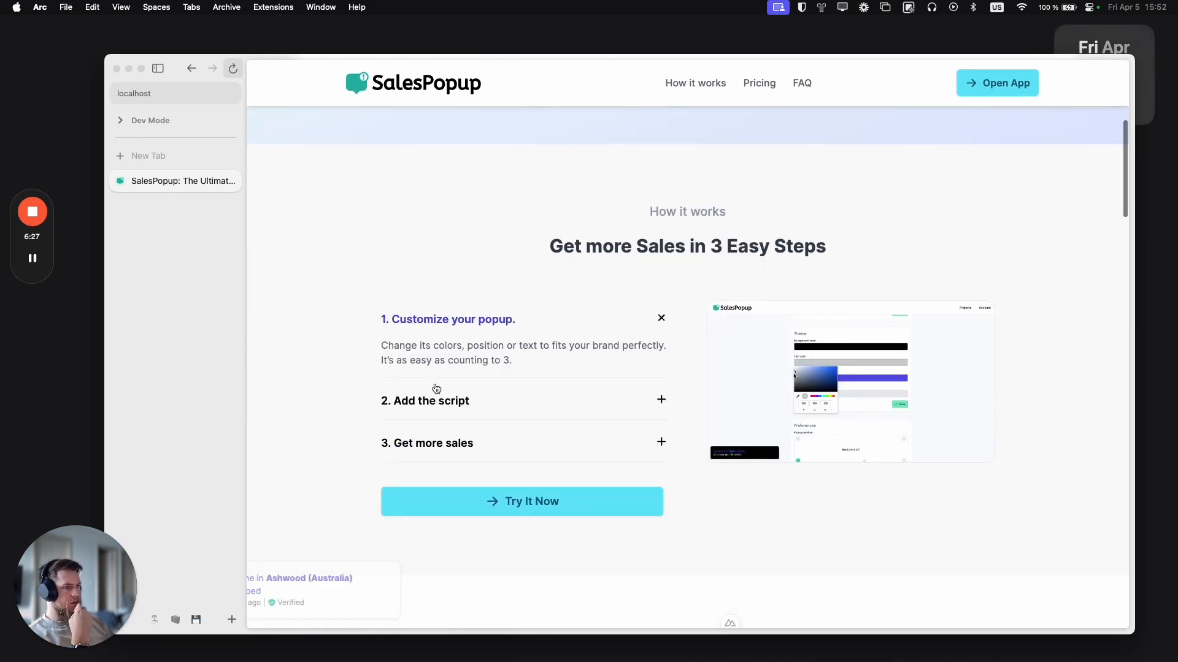
{"action": "left_click", "coordinate": [436, 389]}
{"action": "left_click", "coordinate": [439, 451]}
Step: Read the "Why it works so well" section, from its social proof copy to the conversion rate cards below it
{"action": "scroll", "coordinate": [441, 454], "scroll_direction": "down", "scroll_amount": 5}
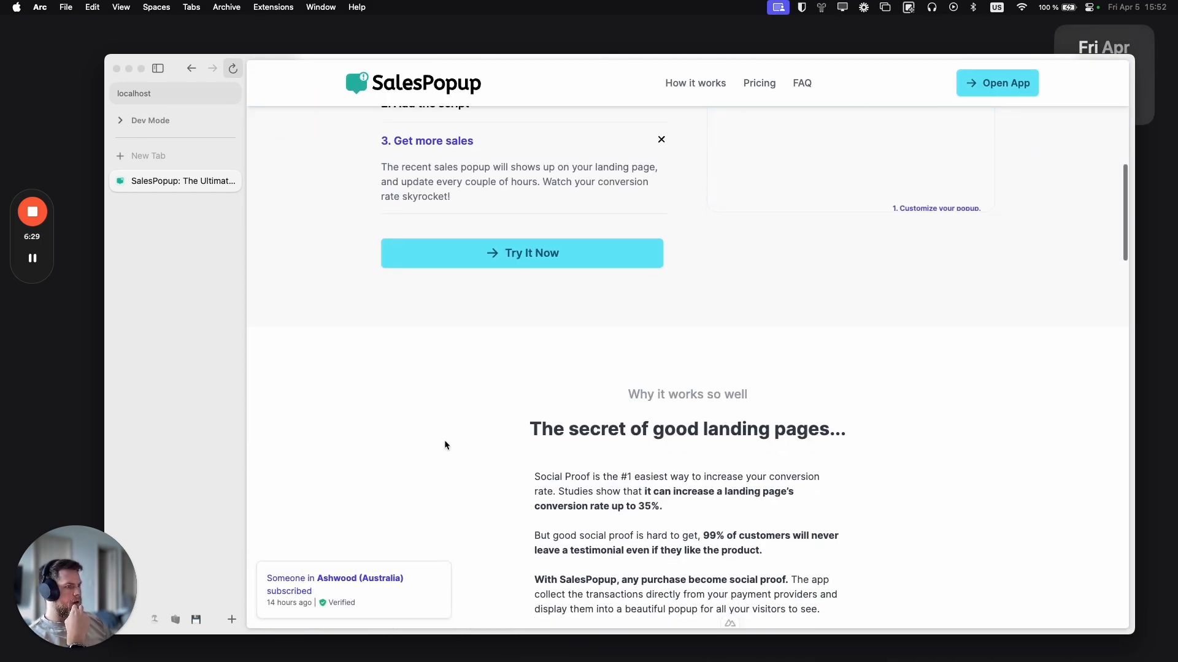
{"action": "scroll", "coordinate": [447, 429], "scroll_direction": "down", "scroll_amount": 3}
{"action": "scroll", "coordinate": [455, 410], "scroll_direction": "down", "scroll_amount": 1}
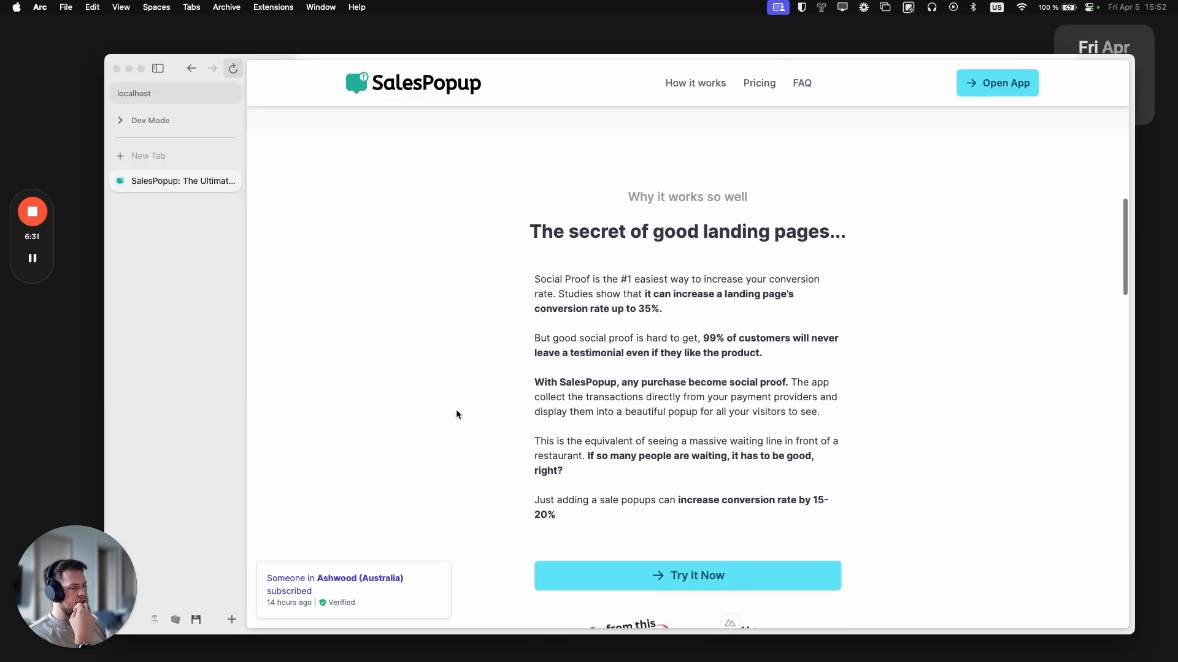
{"action": "scroll", "coordinate": [455, 410], "scroll_direction": "down", "scroll_amount": 2}
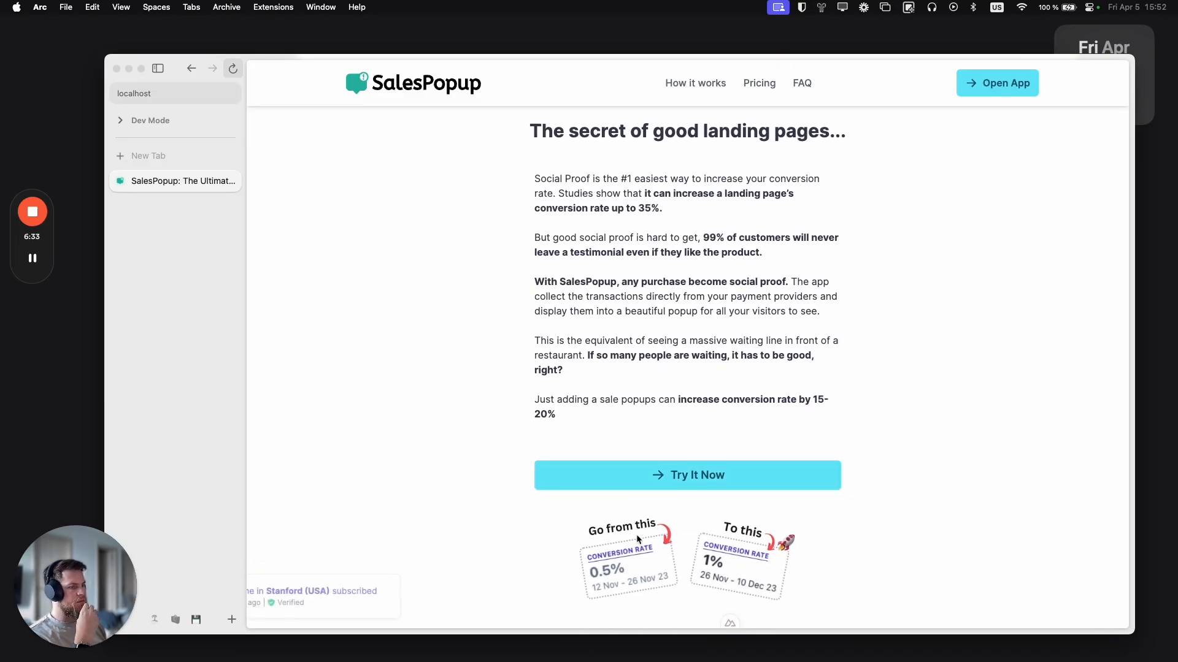
{"action": "scroll", "coordinate": [700, 545], "scroll_direction": "down", "scroll_amount": 2}
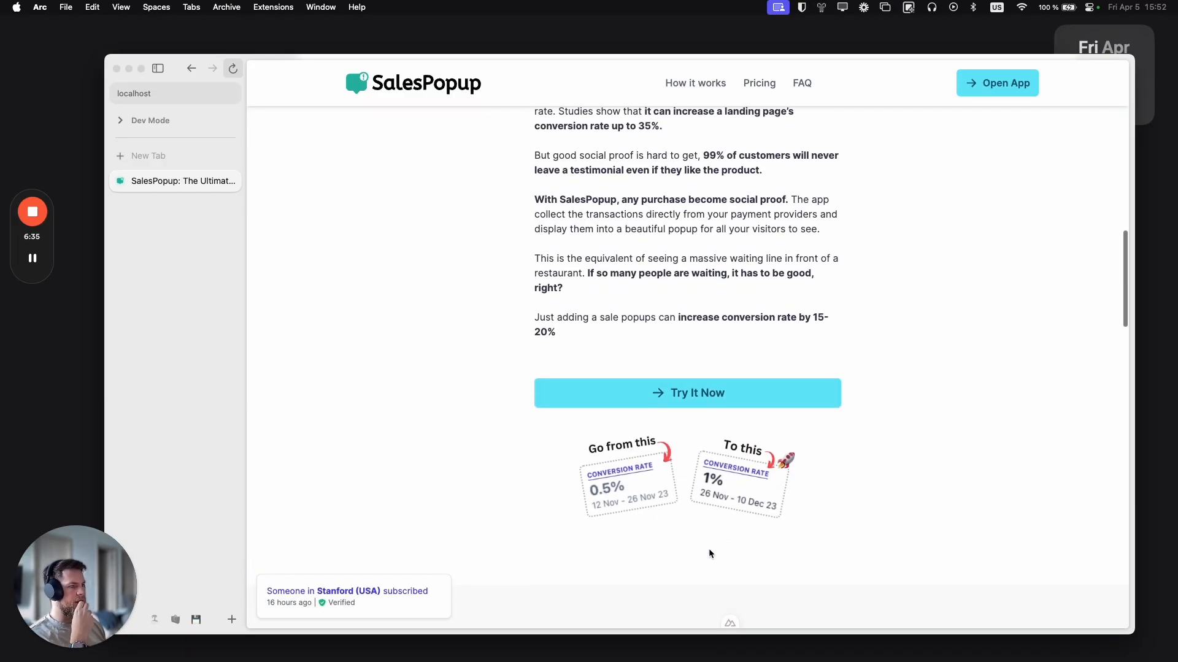
{"action": "scroll", "coordinate": [708, 552], "scroll_direction": "up", "scroll_amount": 2}
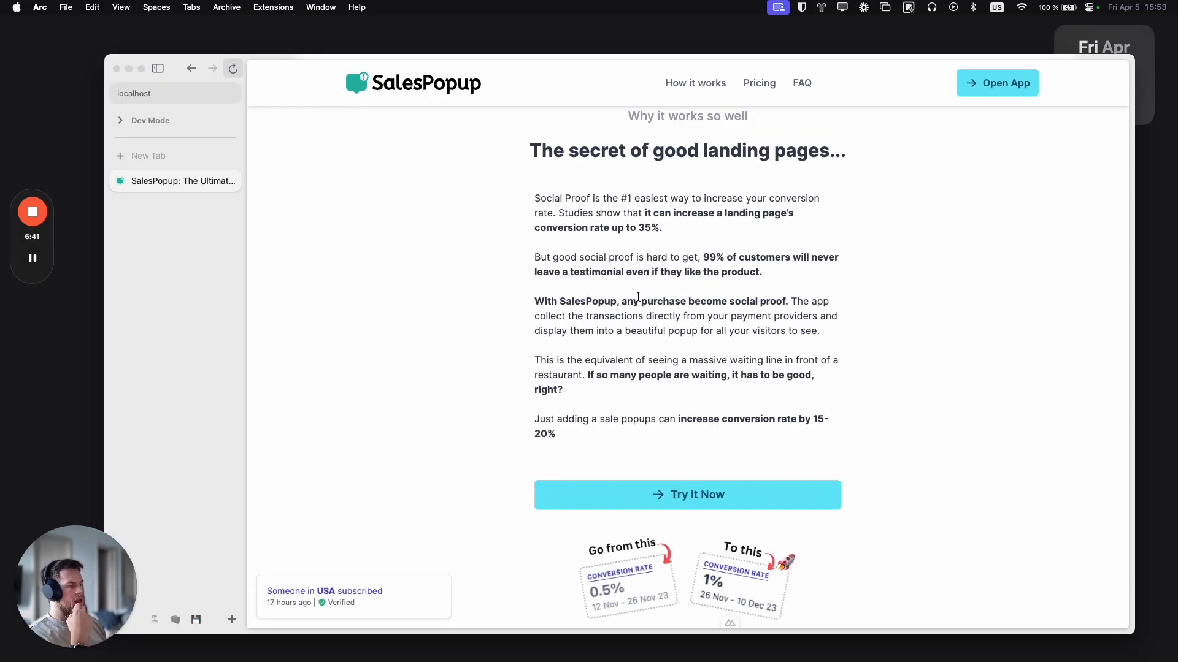
Step: Review the Loading speed section with its Top-performances and Only 2KB cards
{"action": "scroll", "coordinate": [638, 296], "scroll_direction": "down", "scroll_amount": 8}
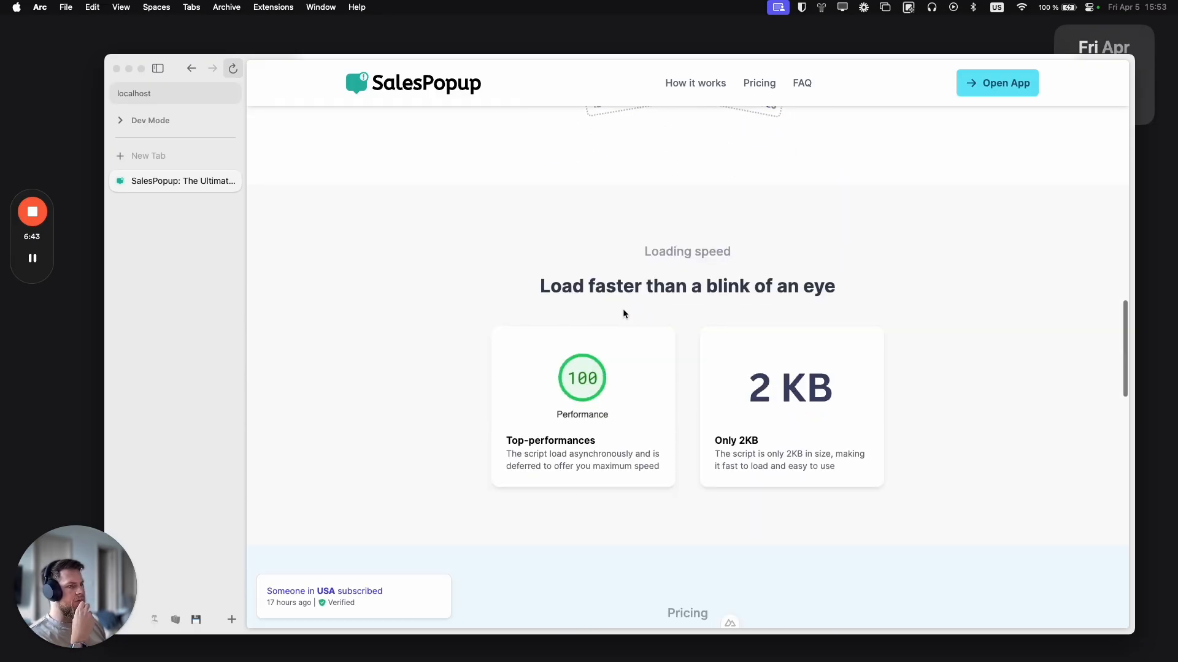
{"action": "left_click_drag", "start_coordinate": [582, 375], "coordinate": [625, 384]}
{"action": "scroll", "coordinate": [798, 395], "scroll_direction": "down", "scroll_amount": 3}
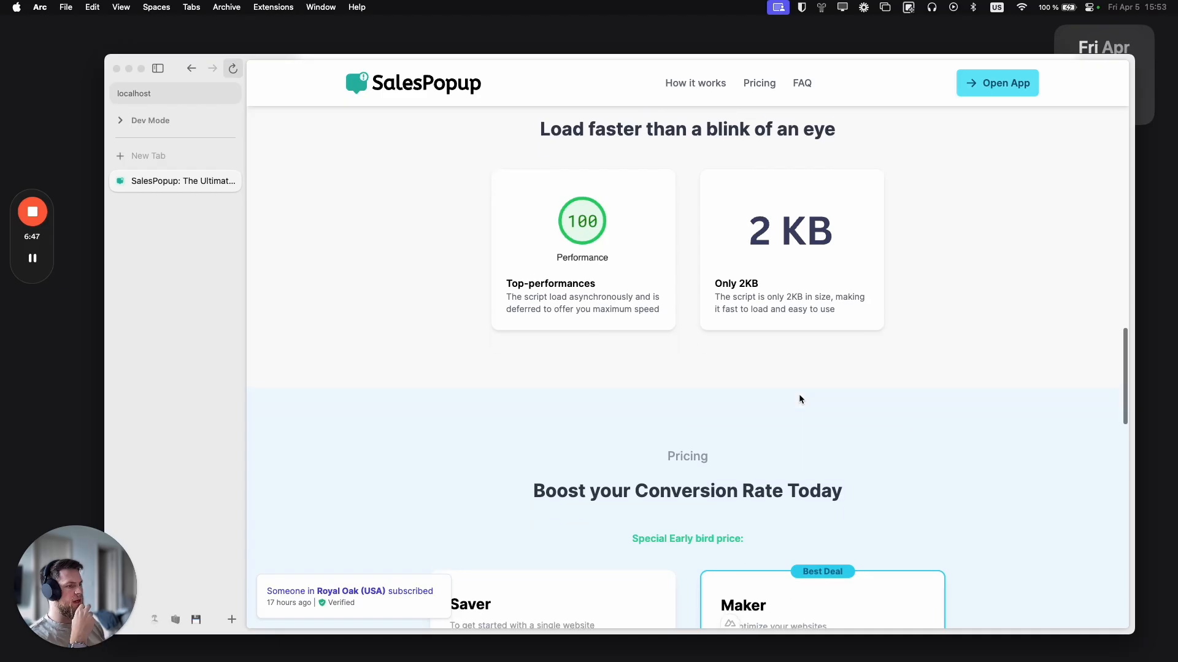
Step: Examine the Saver and Maker plans in the Pricing section, including the Saver plan's website limit
{"action": "scroll", "coordinate": [799, 399], "scroll_direction": "down", "scroll_amount": 5}
{"action": "scroll", "coordinate": [584, 334], "scroll_direction": "down", "scroll_amount": 2}
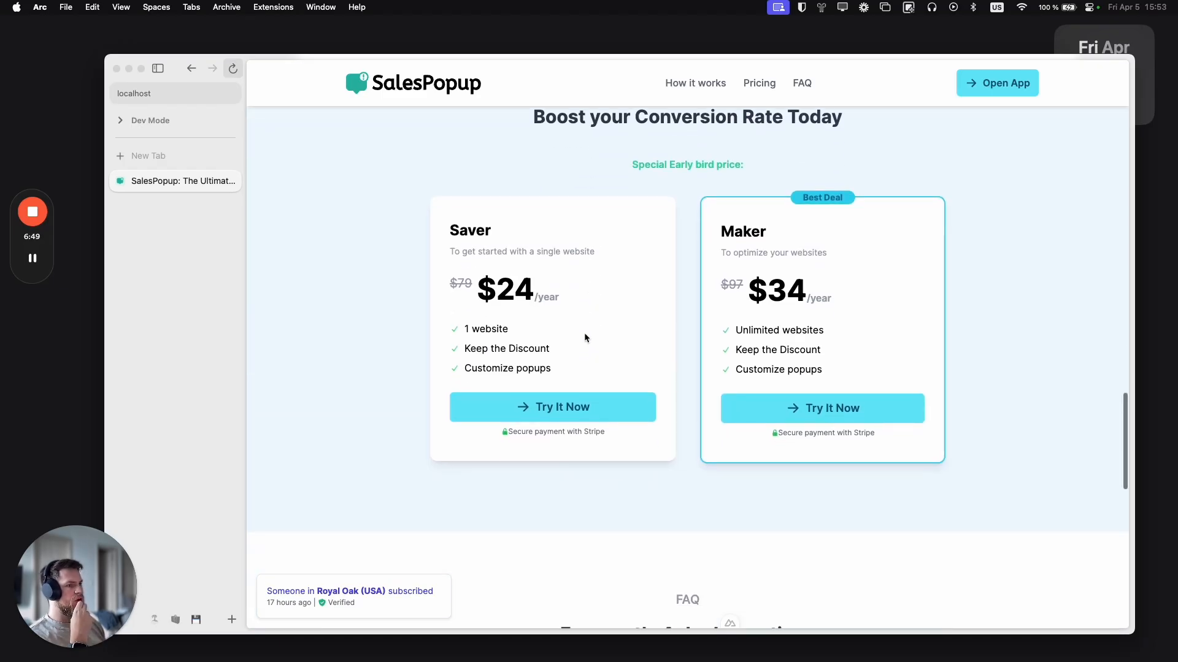
{"action": "left_click", "coordinate": [600, 404]}
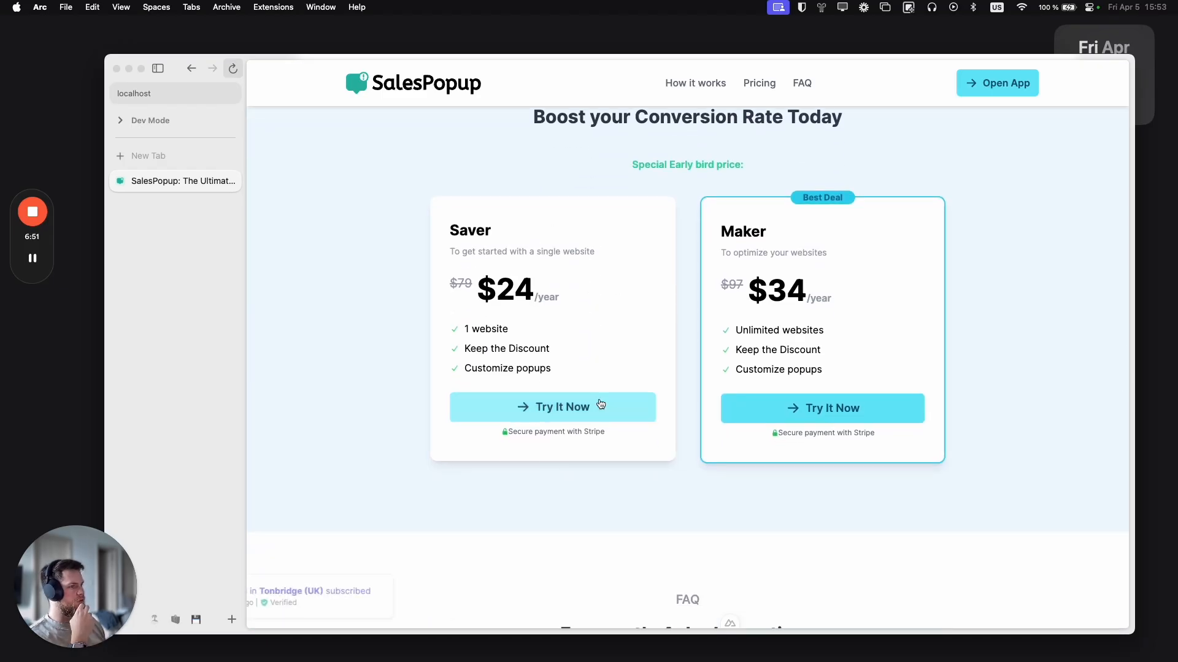
{"action": "scroll", "coordinate": [697, 327], "scroll_direction": "up", "scroll_amount": 1}
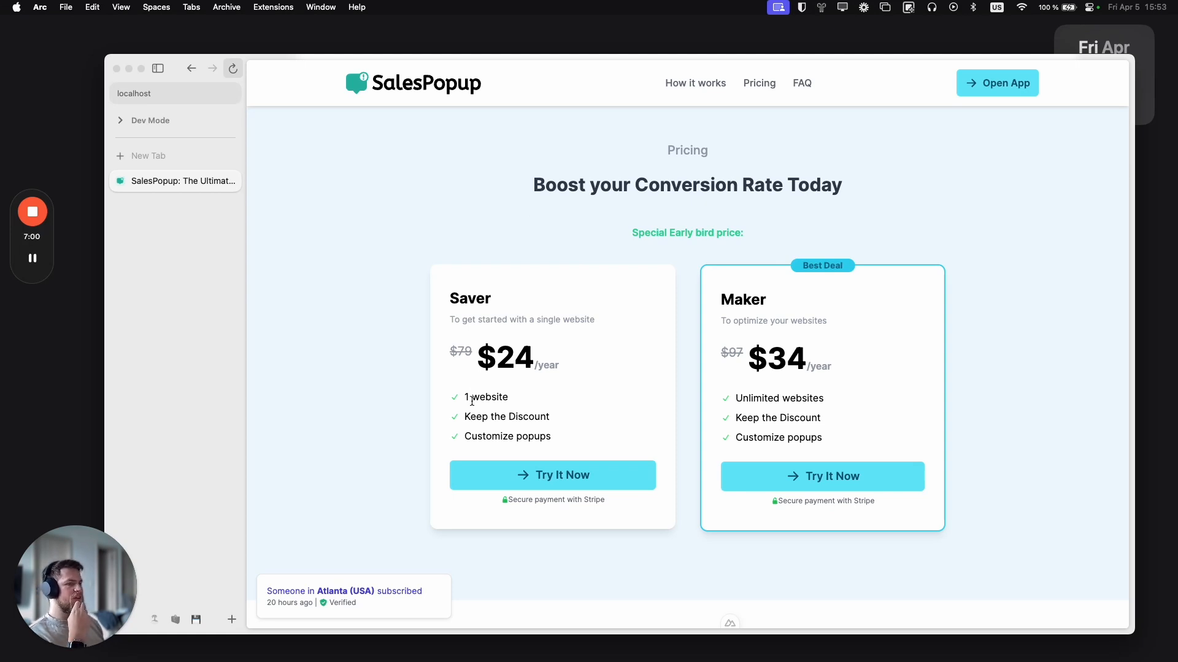
{"action": "left_click_drag", "start_coordinate": [472, 400], "coordinate": [551, 400]}
{"action": "left_click", "coordinate": [551, 400]}
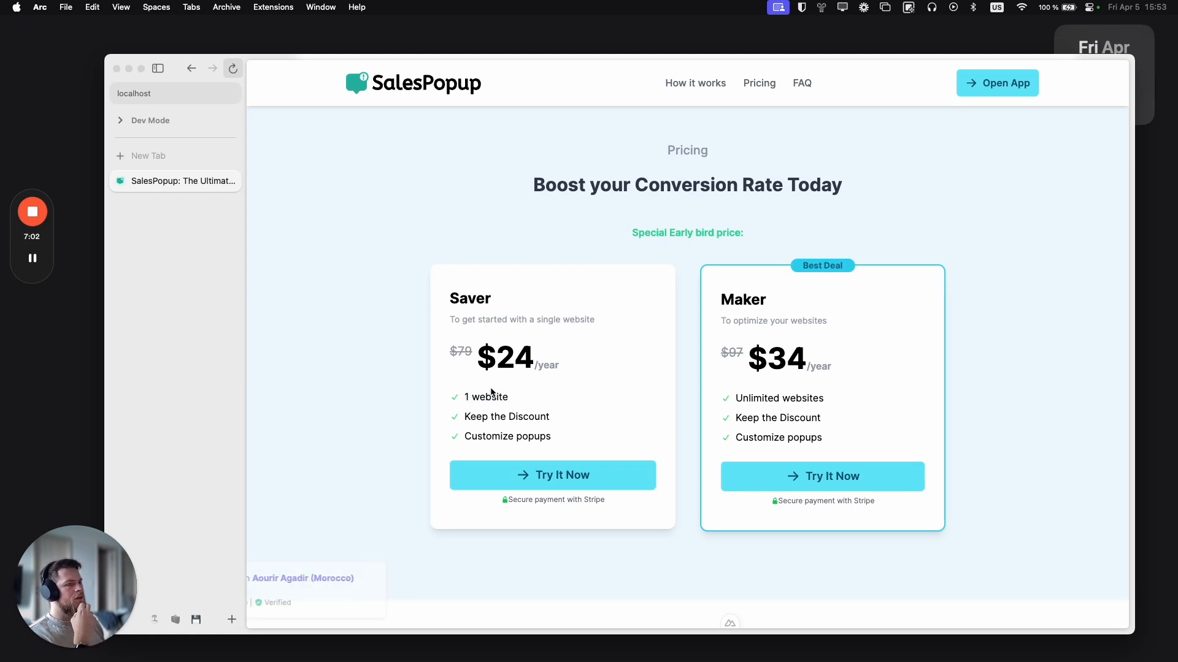
Step: Examine the yearly prices of the Saver and Maker plans in the Pricing section
{"action": "left_click_drag", "start_coordinate": [495, 359], "coordinate": [515, 361]}
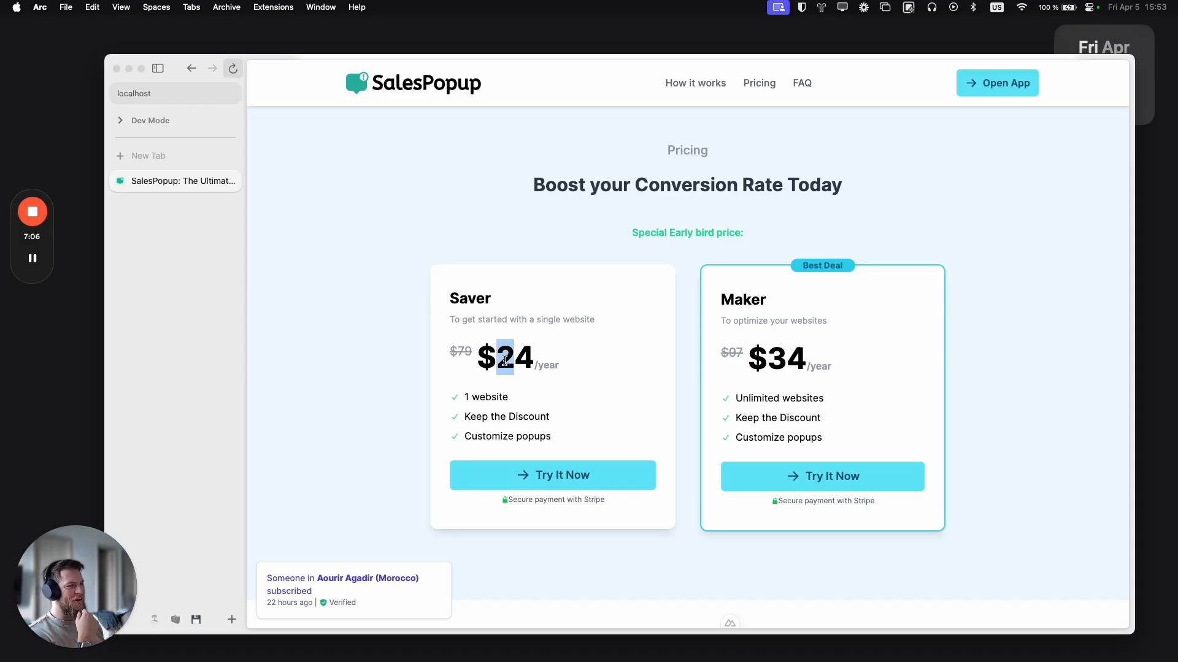
{"action": "left_click", "coordinate": [504, 360]}
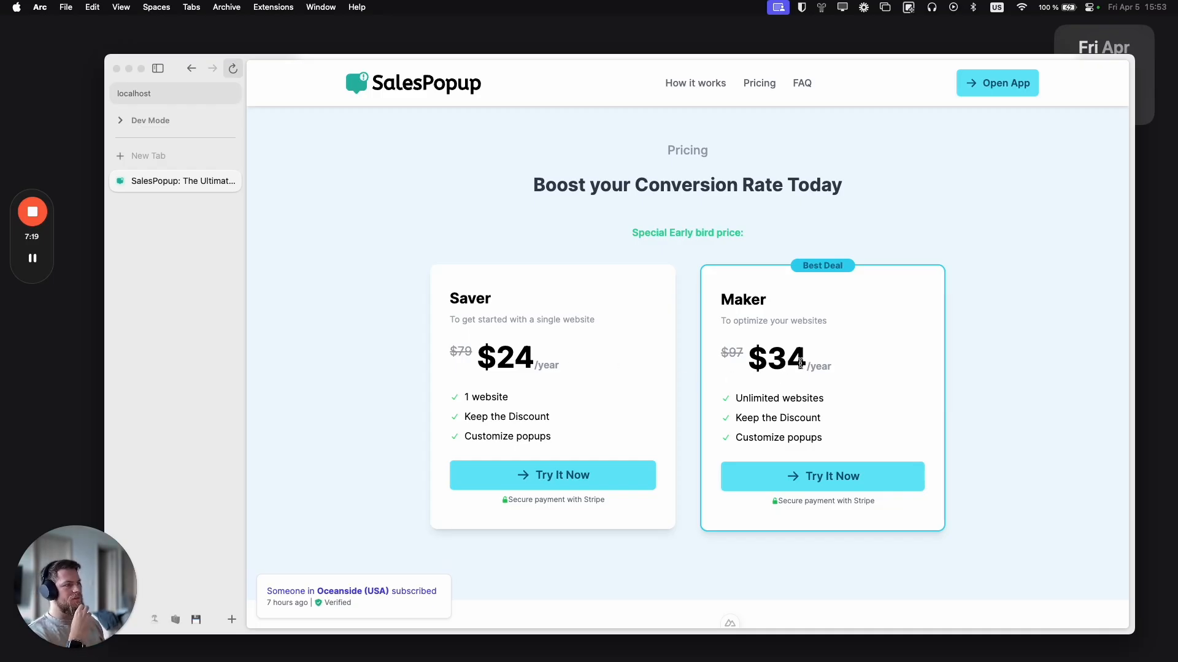
{"action": "double_click", "coordinate": [515, 357]}
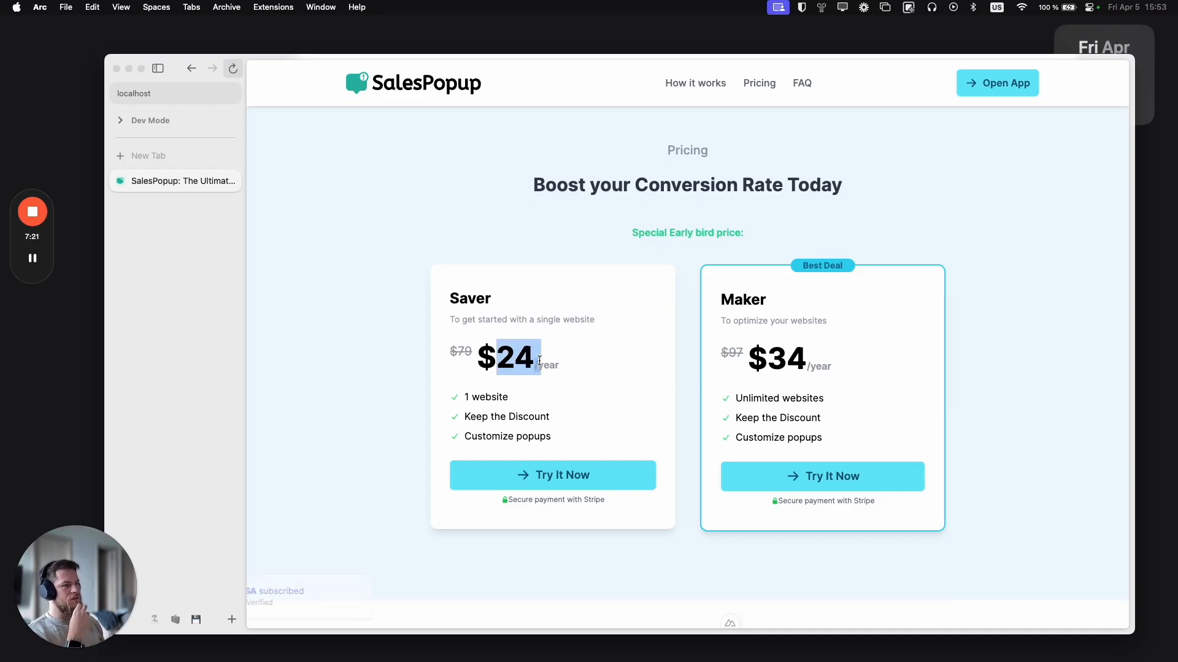
{"action": "left_click", "coordinate": [777, 359]}
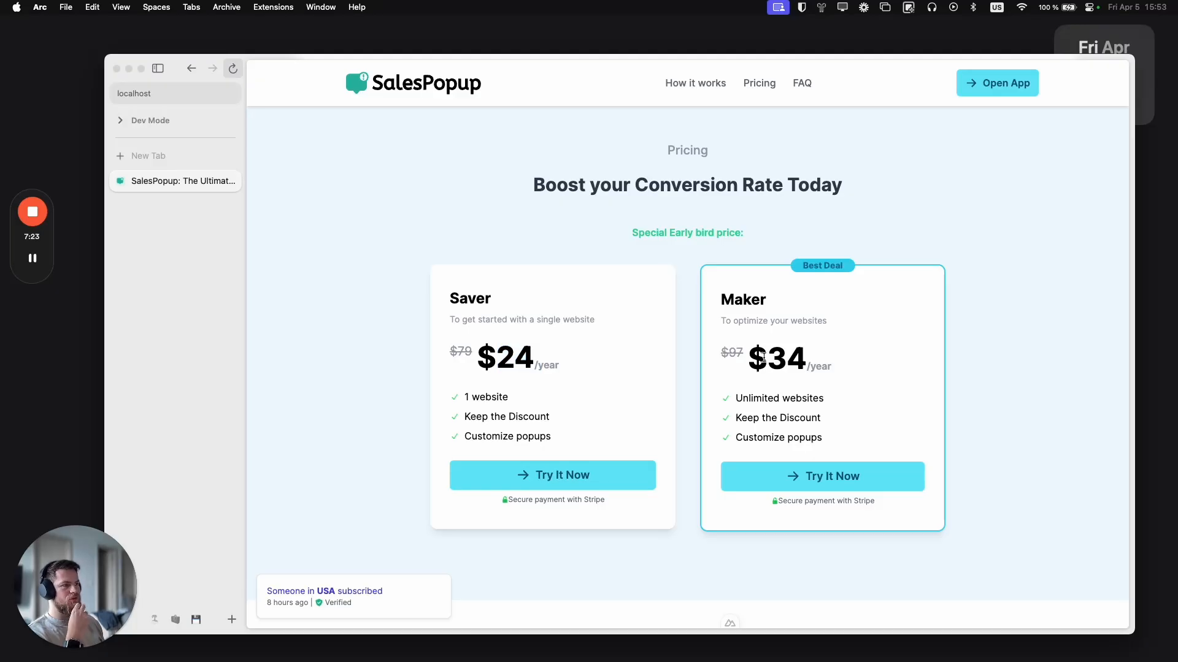
{"action": "left_click_drag", "start_coordinate": [762, 358], "coordinate": [814, 362]}
{"action": "left_click", "coordinate": [798, 355]}
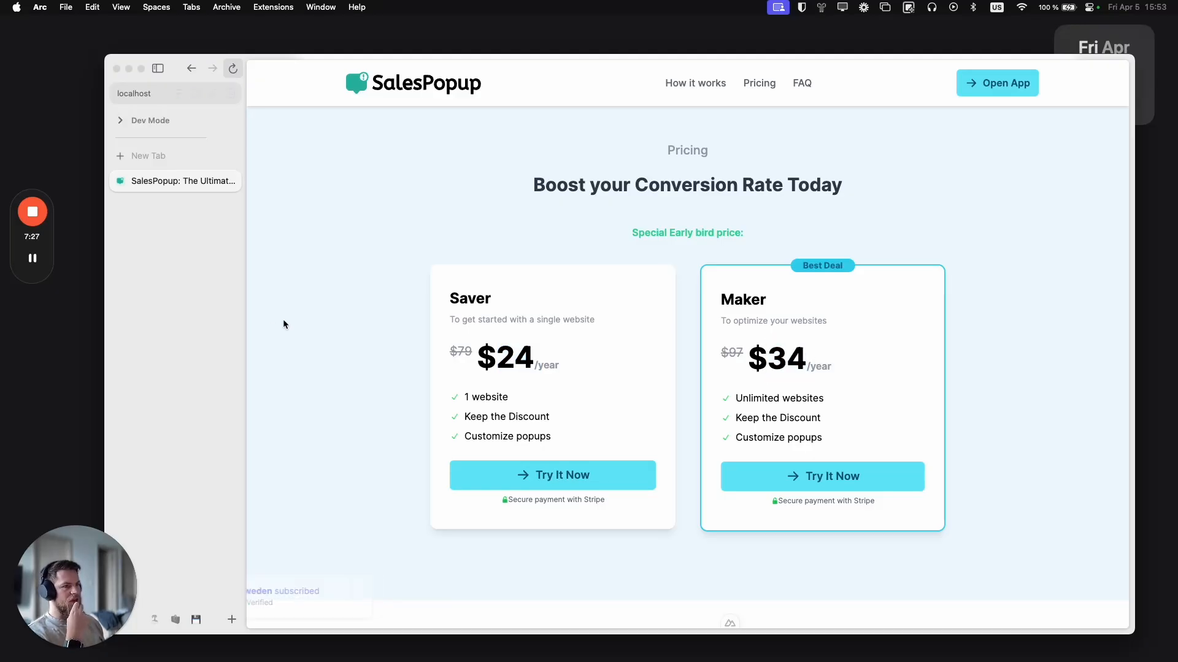
Step: Test the Saver plan's Try It Now link and close the checkout tab it opens
{"action": "scroll", "coordinate": [656, 252], "scroll_direction": "down", "scroll_amount": 3}
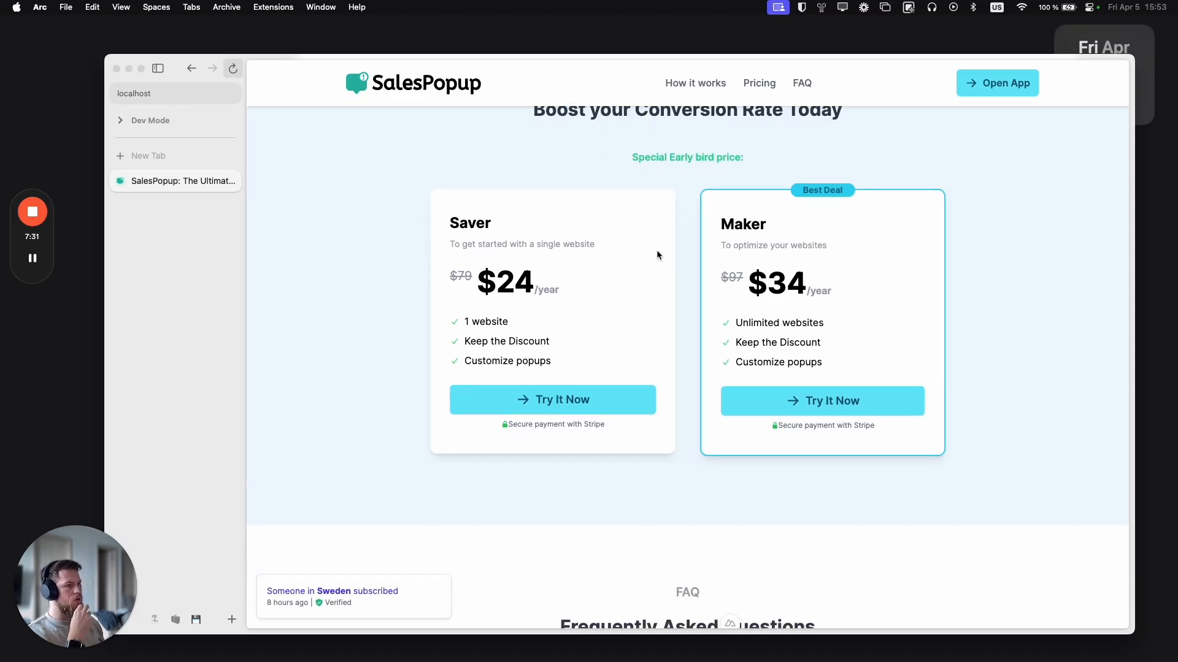
{"action": "left_click", "coordinate": [552, 400]}
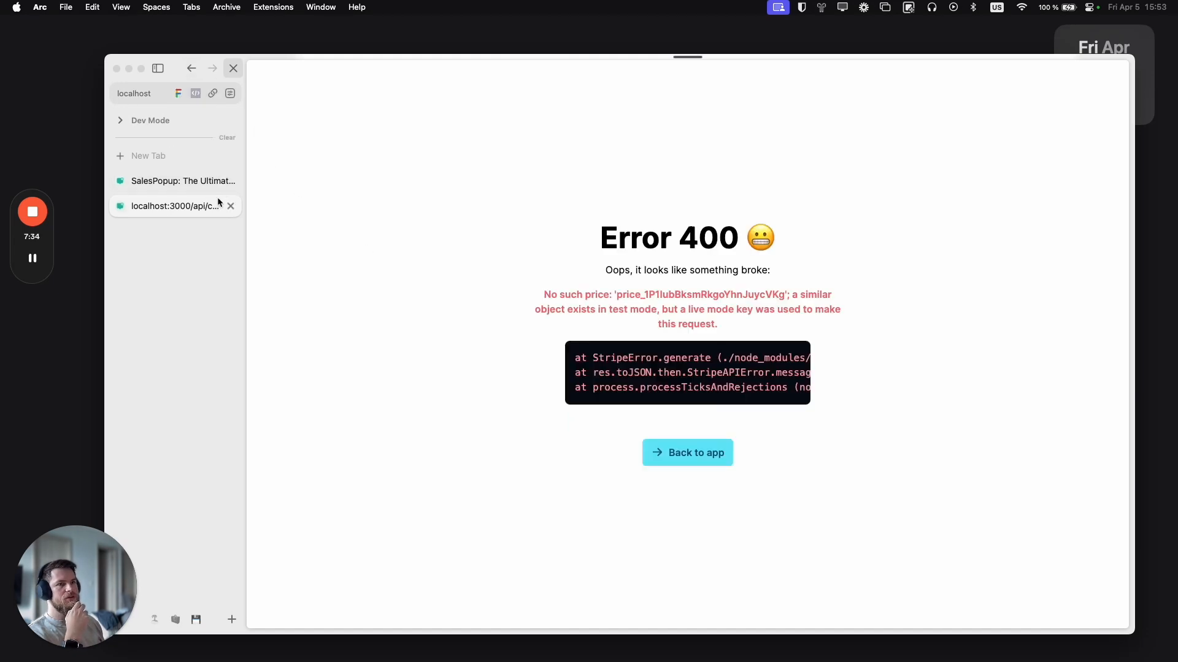
{"action": "left_click", "coordinate": [231, 206]}
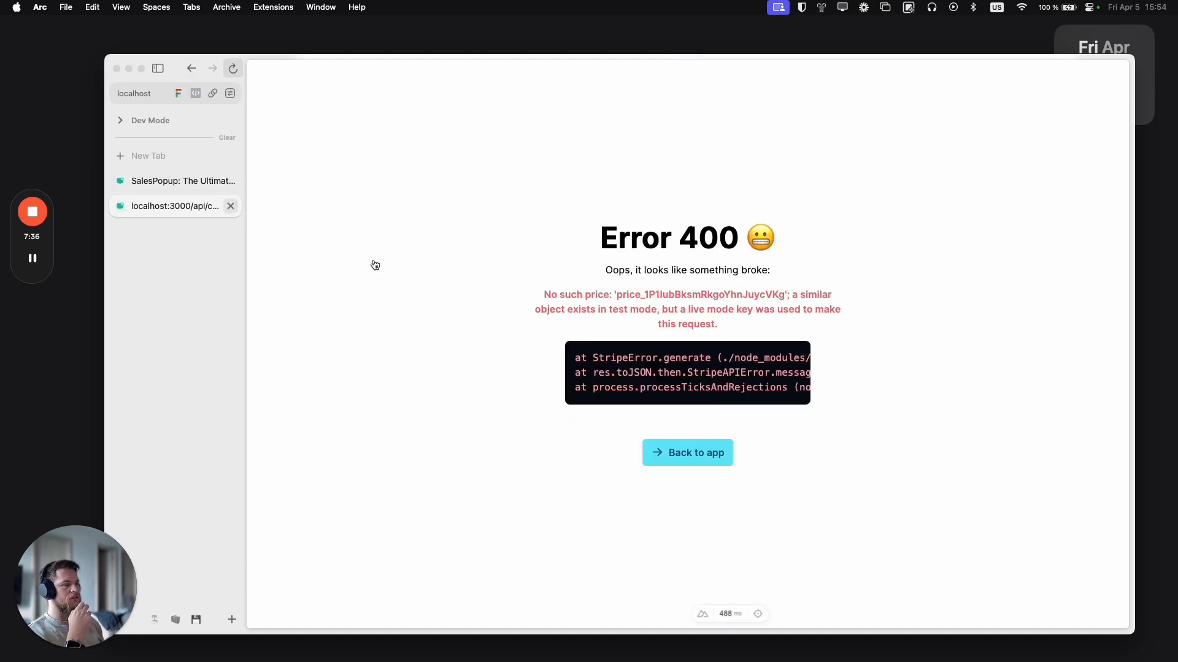
Step: Read the answer to "Can't I just code my my own?" in the FAQ section and collapse it
{"action": "scroll", "coordinate": [601, 331], "scroll_direction": "down", "scroll_amount": 6}
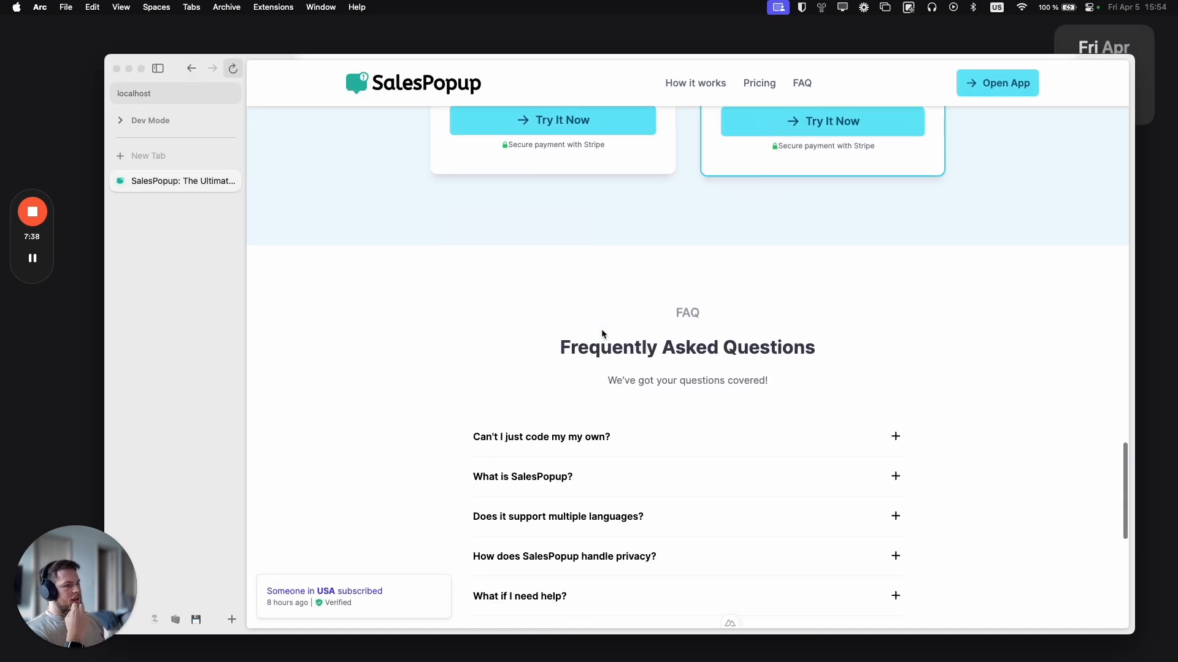
{"action": "left_click", "coordinate": [590, 330]}
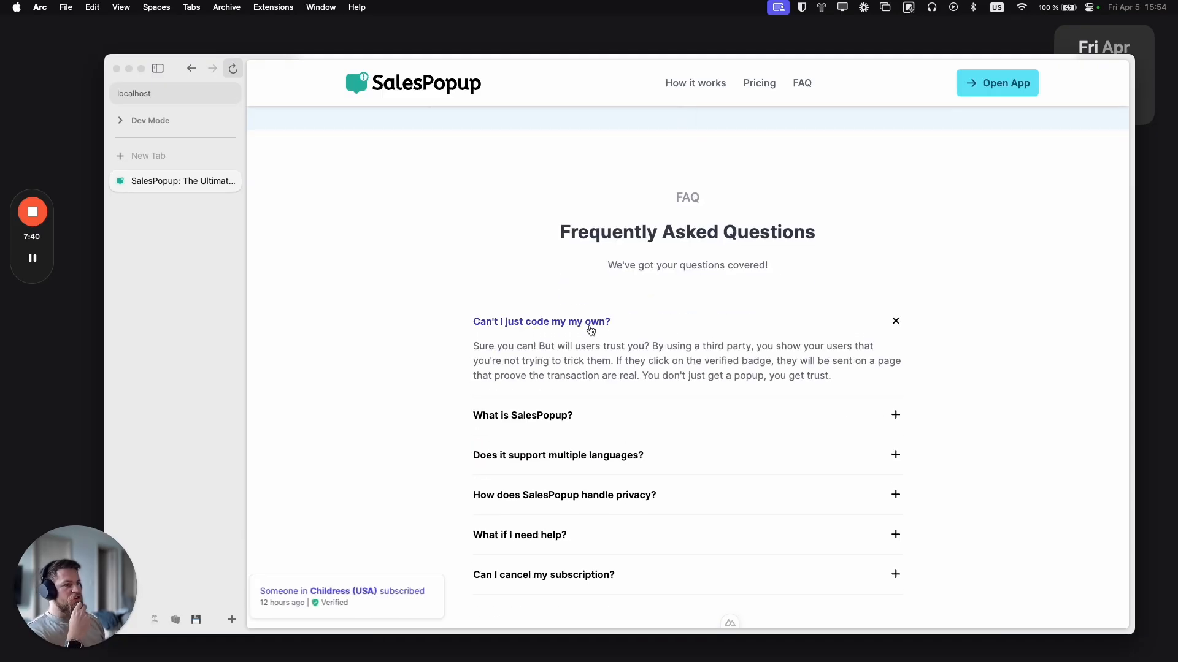
{"action": "left_click", "coordinate": [590, 329]}
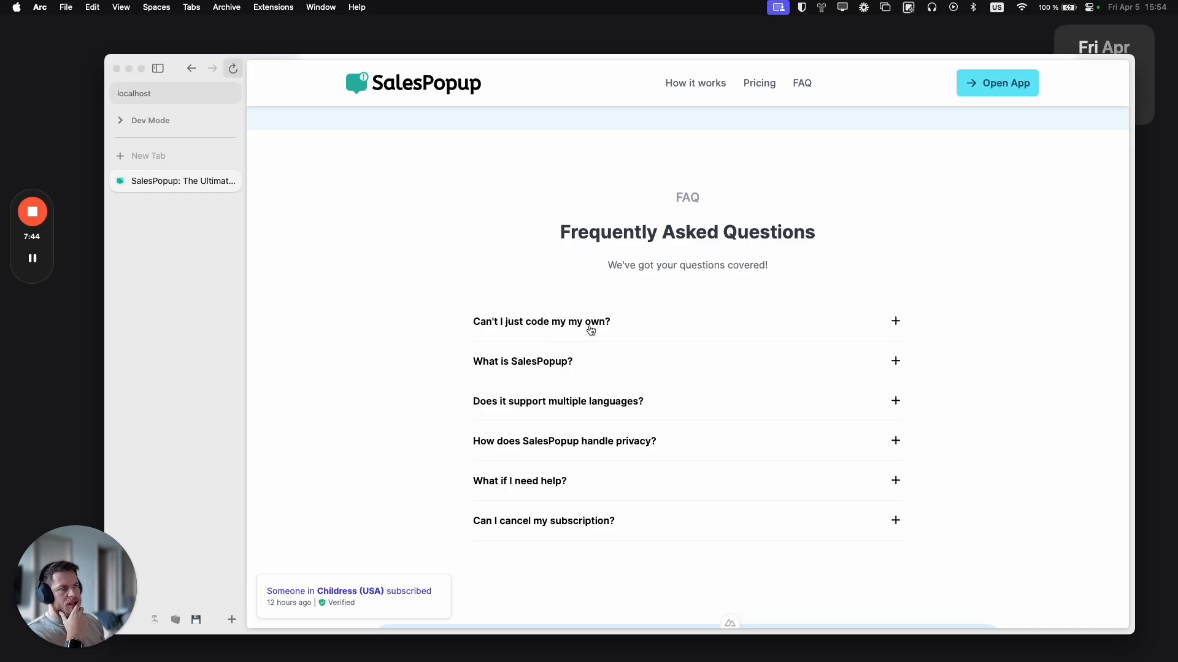
{"action": "left_click", "coordinate": [590, 330]}
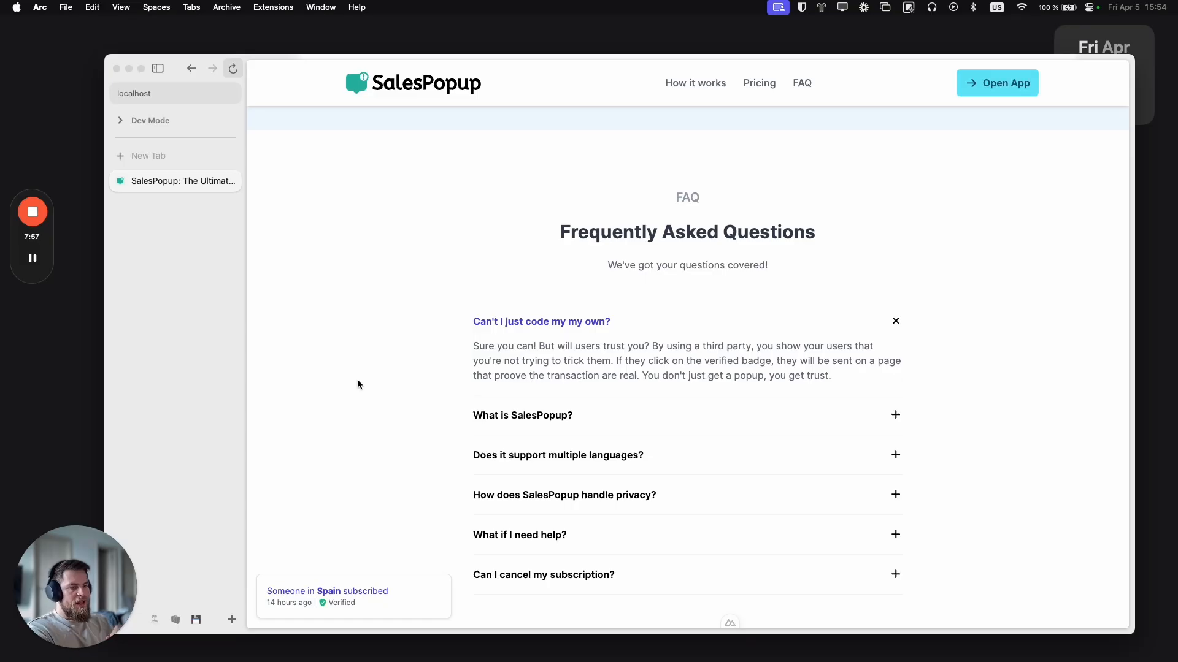
{"action": "left_click", "coordinate": [560, 322]}
Step: Revisit the social proof copy, the conversion rate cards and the Verified badge on the sales popup
{"action": "scroll", "coordinate": [394, 351], "scroll_direction": "up", "scroll_amount": 15}
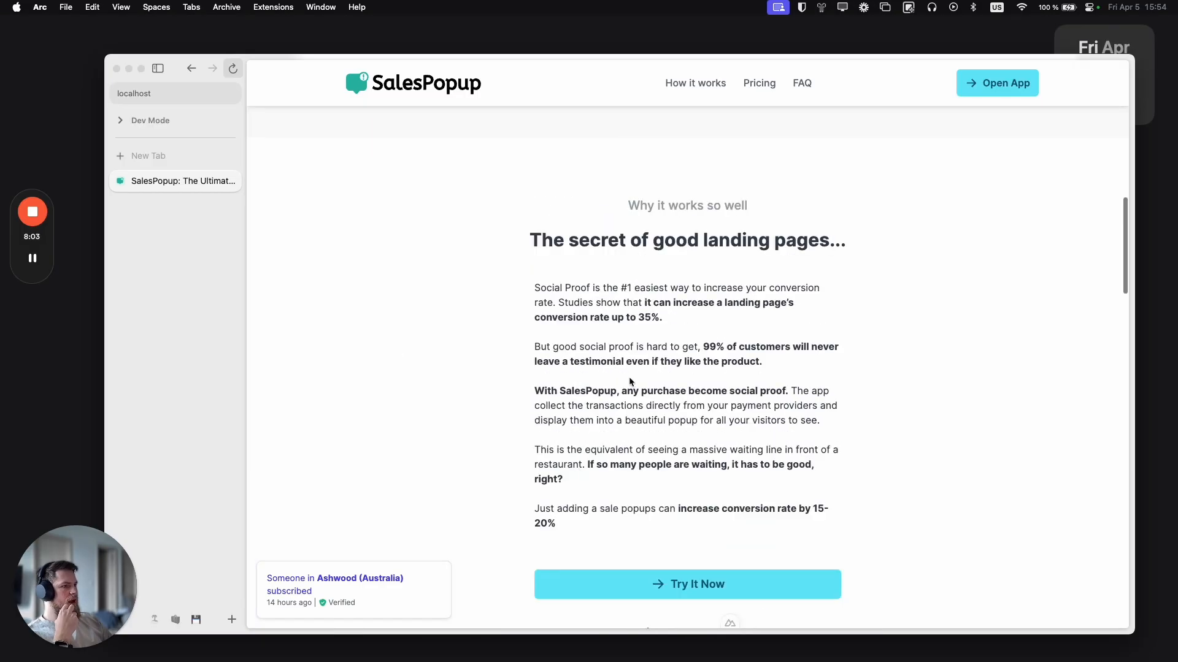
{"action": "scroll", "coordinate": [622, 345], "scroll_direction": "down", "scroll_amount": 5}
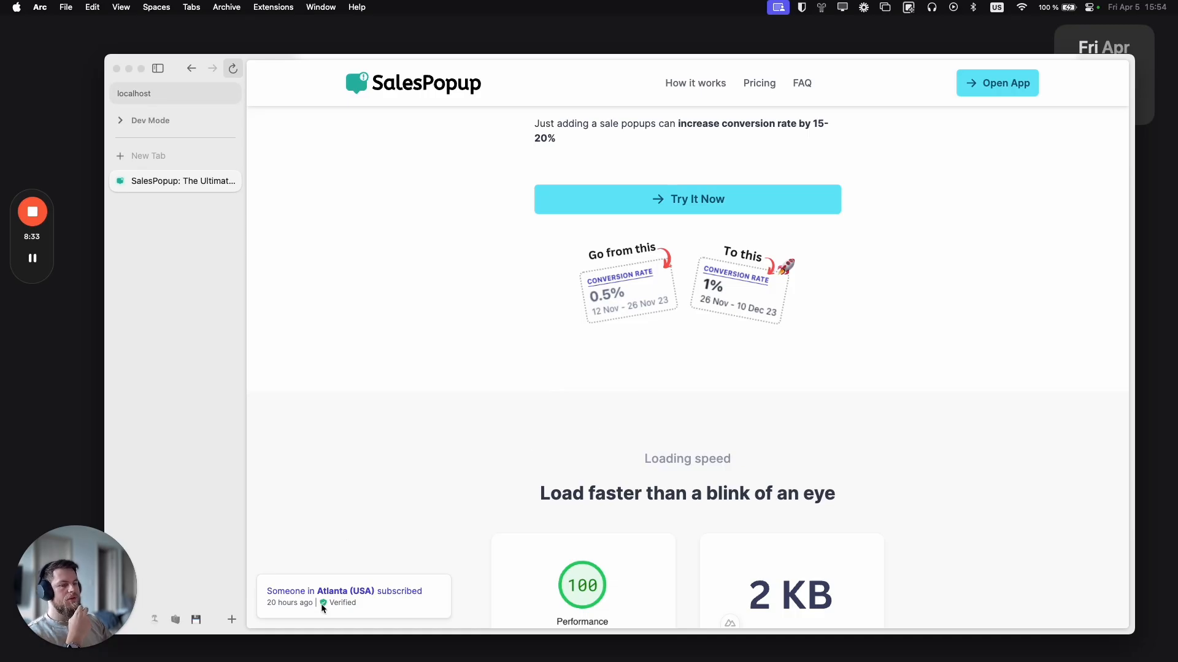
{"action": "right_click", "coordinate": [496, 379]}
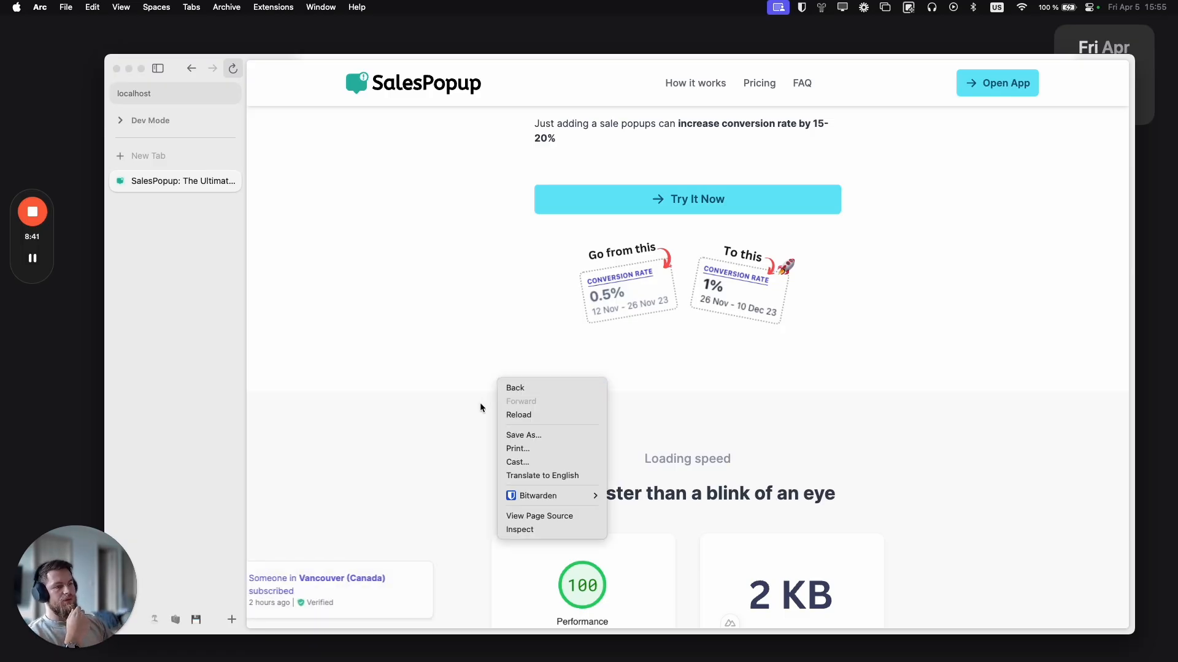
{"action": "left_click", "coordinate": [480, 408]}
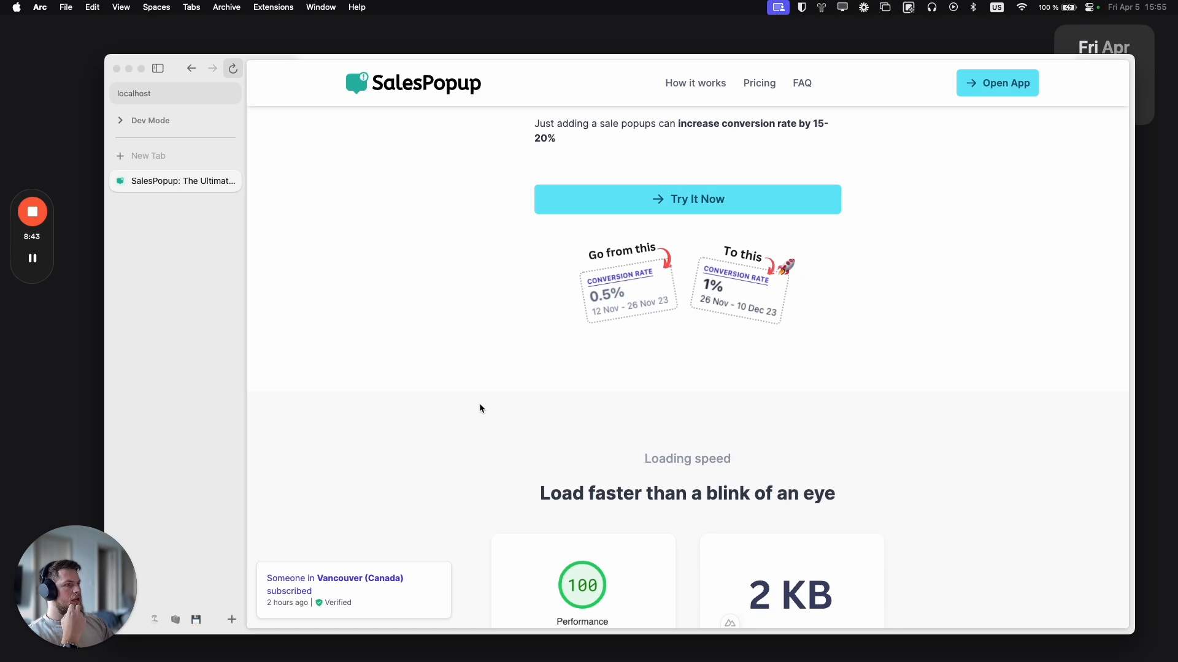
Step: Skim the landing page's flow through the Loading speed, Pricing, social proof and hero sections
{"action": "scroll", "coordinate": [479, 404], "scroll_direction": "down", "scroll_amount": 3}
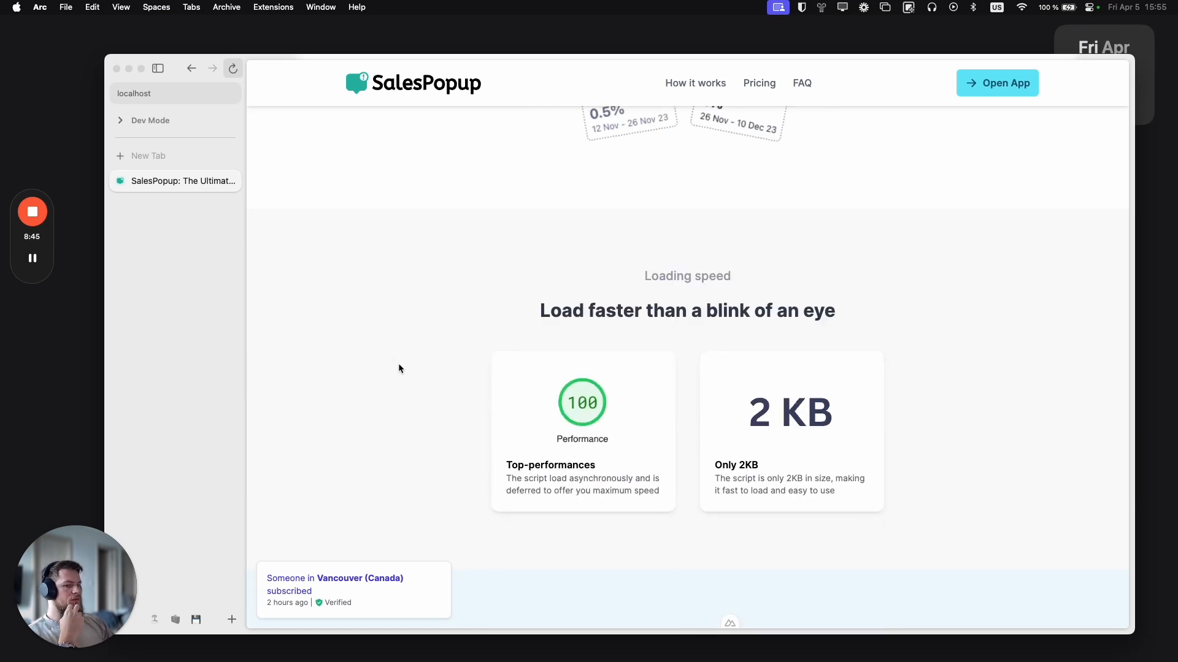
{"action": "scroll", "coordinate": [399, 363], "scroll_direction": "down", "scroll_amount": 10}
{"action": "scroll", "coordinate": [399, 363], "scroll_direction": "up", "scroll_amount": 6}
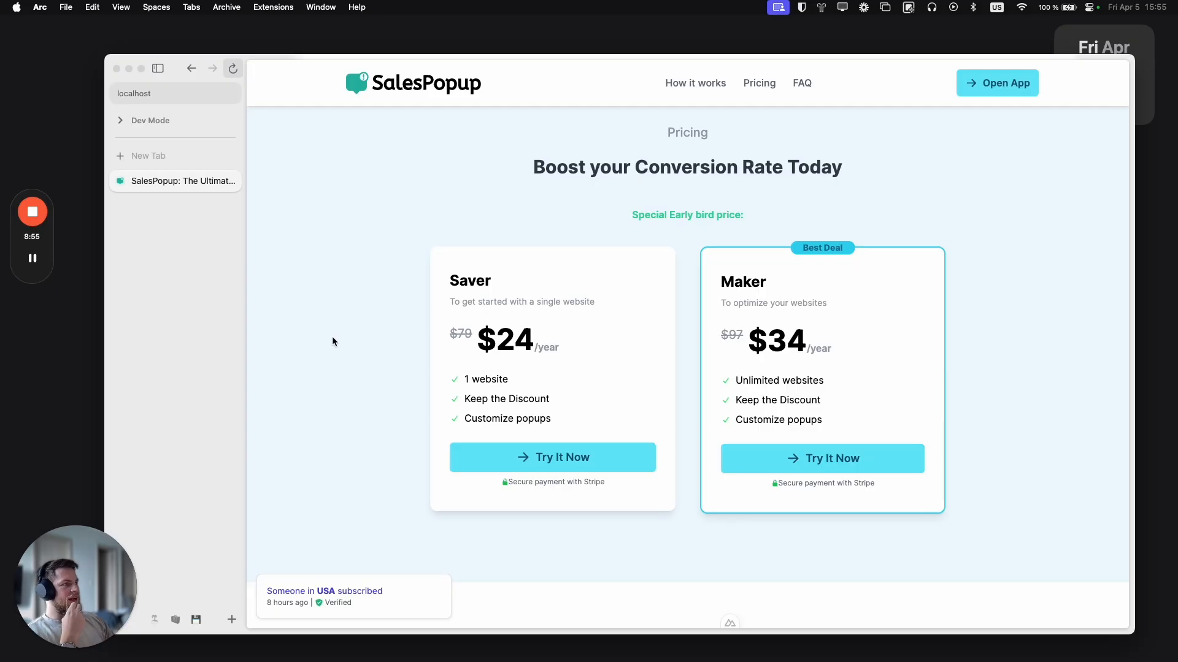
{"action": "scroll", "coordinate": [337, 355], "scroll_direction": "down", "scroll_amount": 5}
{"action": "scroll", "coordinate": [571, 389], "scroll_direction": "up", "scroll_amount": 15}
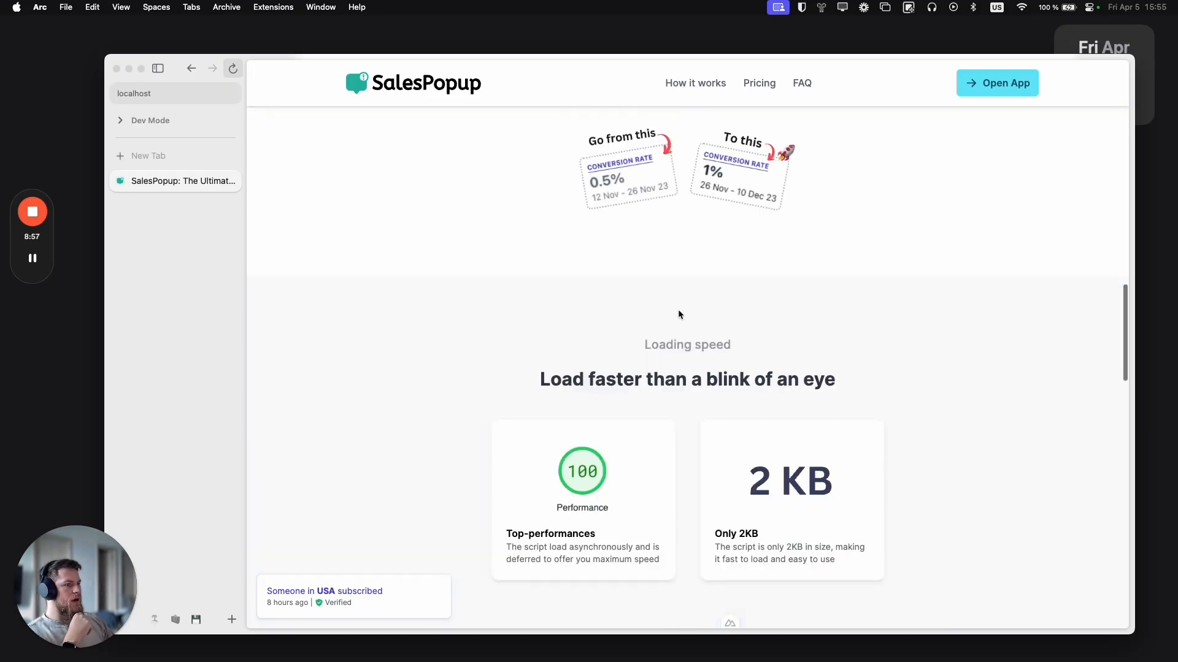
{"action": "scroll", "coordinate": [615, 337], "scroll_direction": "up", "scroll_amount": 6}
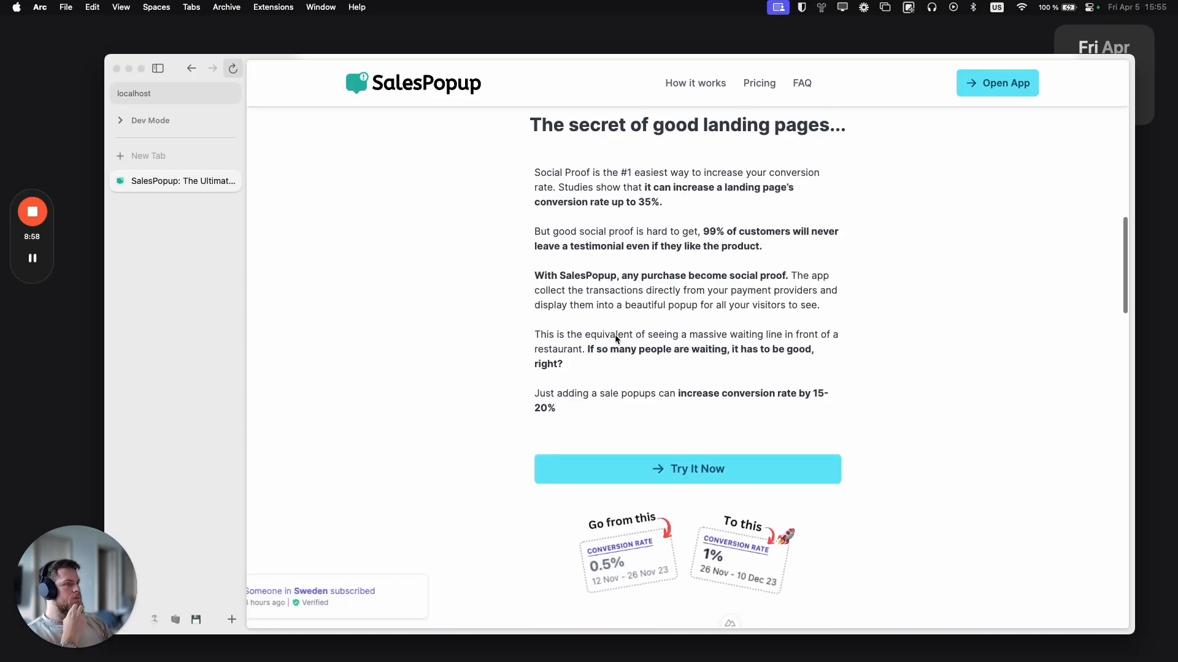
{"action": "scroll", "coordinate": [614, 334], "scroll_direction": "up", "scroll_amount": 15}
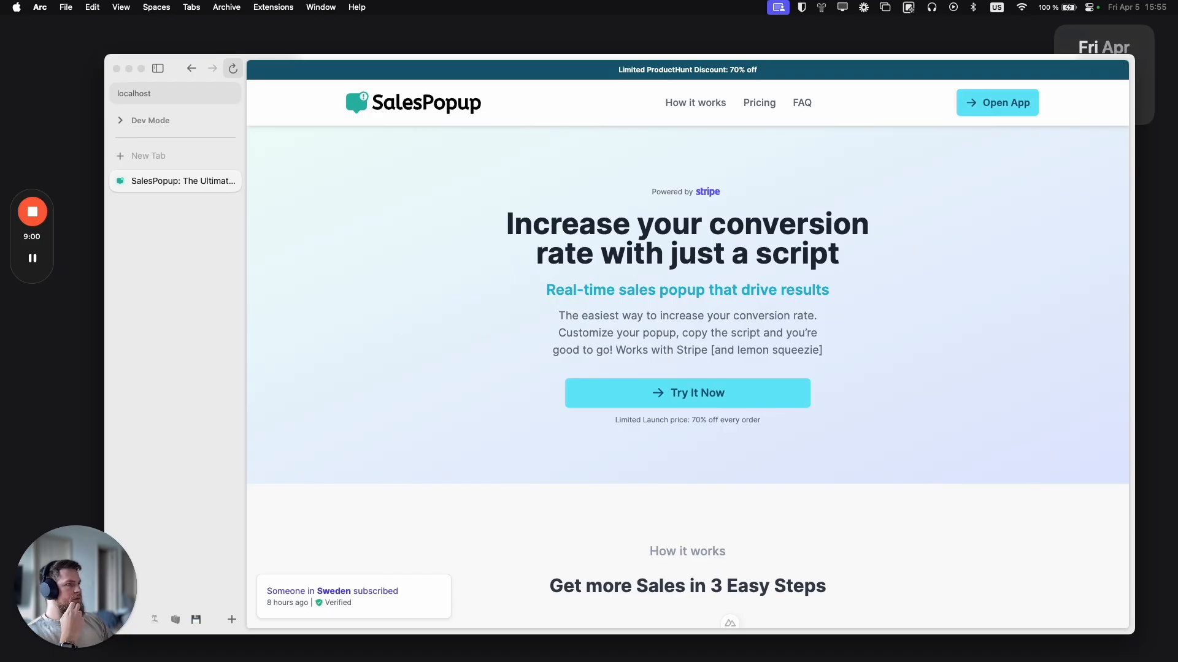
{"action": "scroll", "coordinate": [708, 168], "scroll_direction": "down", "scroll_amount": 10}
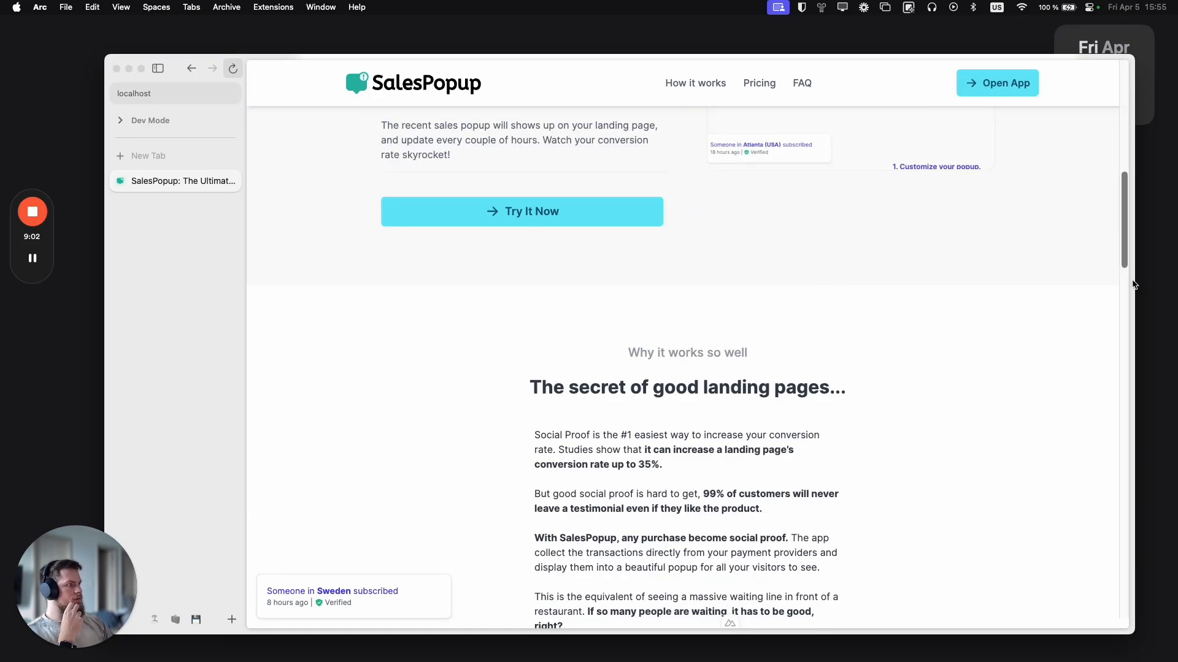
Step: Narrow the browser window to mobile width and check the page's layout from the social proof section to the footer
{"action": "left_click_drag", "start_coordinate": [1133, 327], "coordinate": [527, 327]}
{"action": "scroll", "coordinate": [461, 358], "scroll_direction": "down", "scroll_amount": 8}
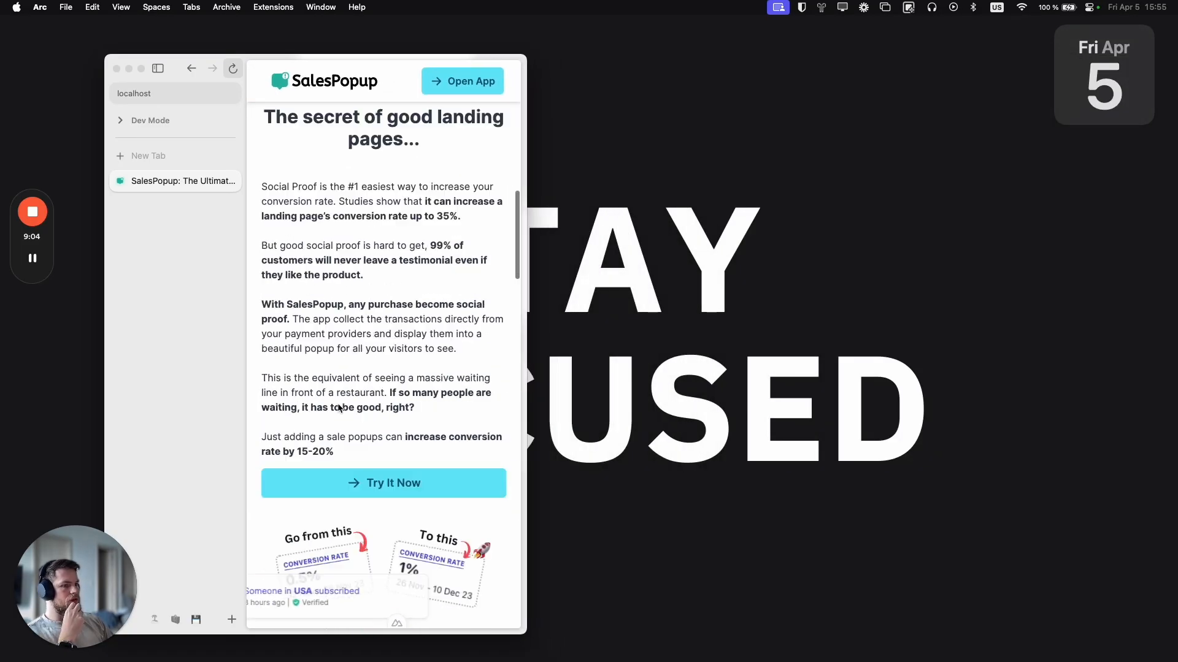
{"action": "scroll", "coordinate": [368, 373], "scroll_direction": "down", "scroll_amount": 10}
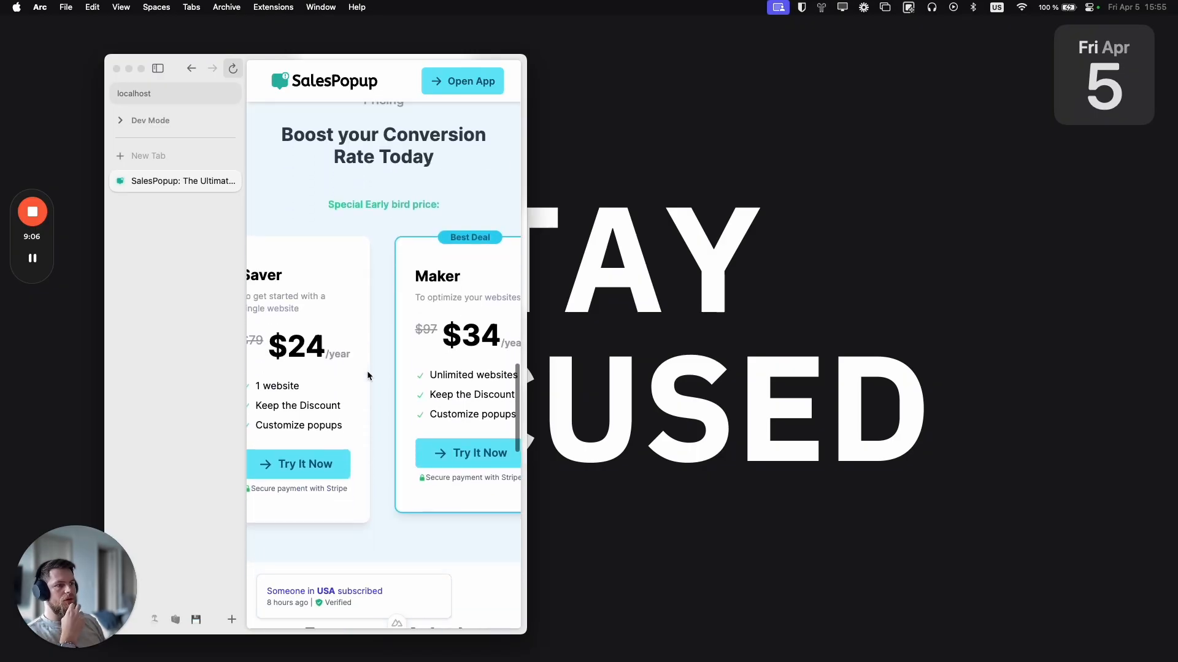
{"action": "scroll", "coordinate": [375, 365], "scroll_direction": "down", "scroll_amount": 15}
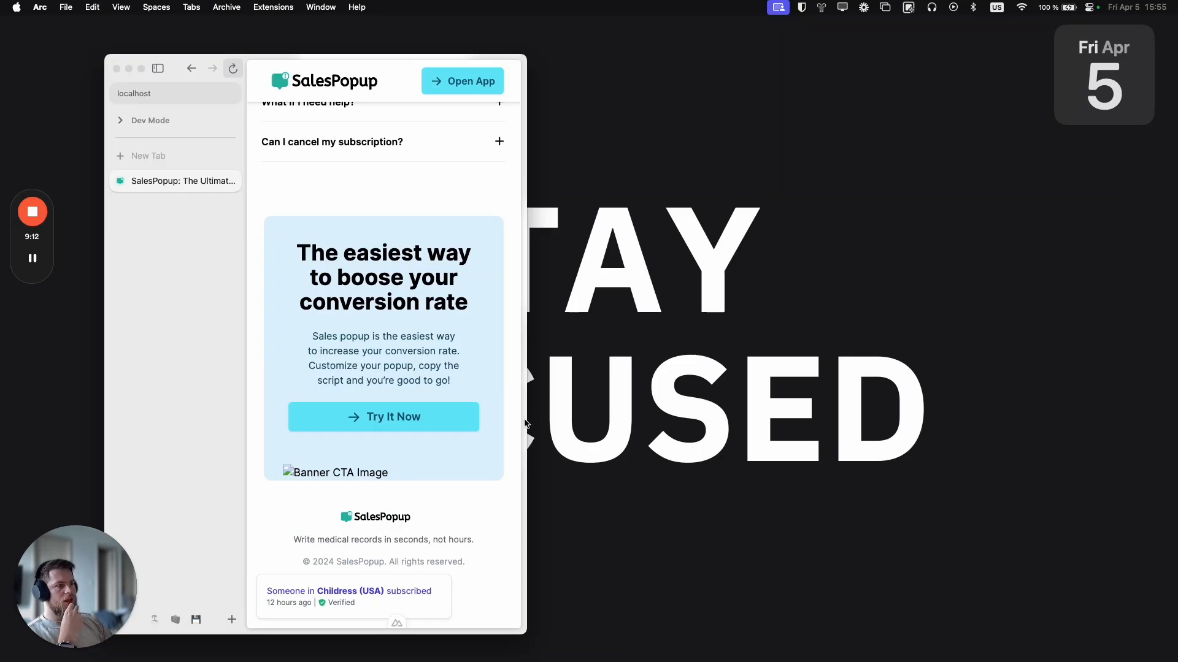
Step: Widen the browser window back to desktop width and review the "Why it works so well" section
{"action": "left_click_drag", "start_coordinate": [530, 423], "coordinate": [1145, 424]}
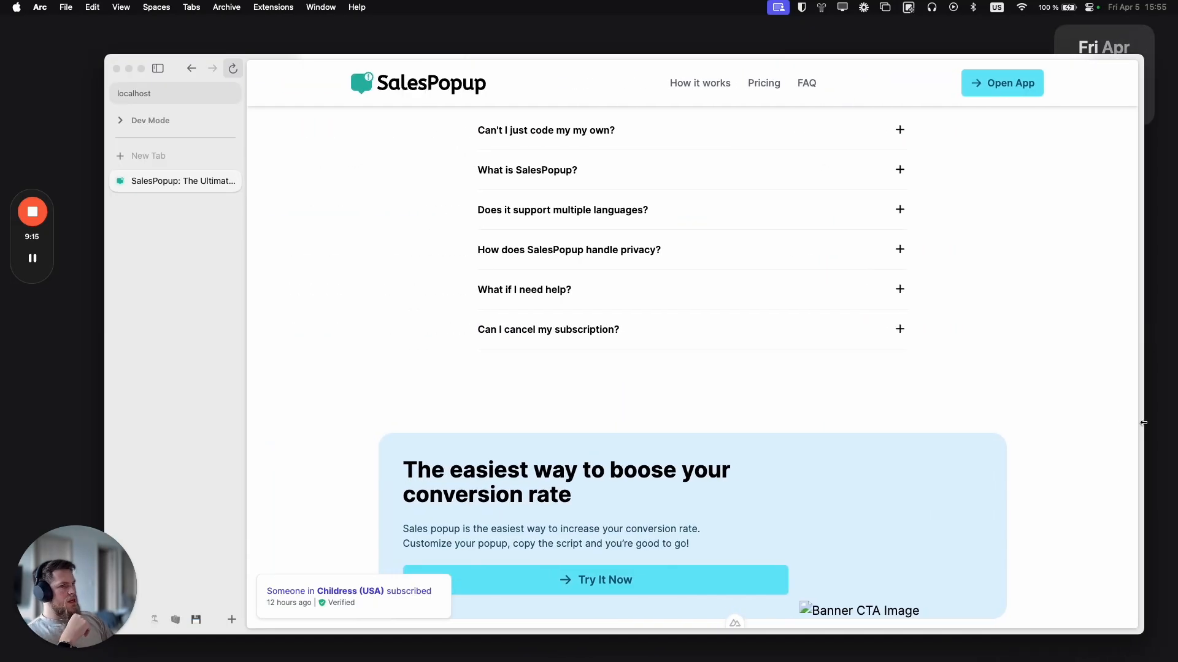
{"action": "scroll", "coordinate": [715, 387], "scroll_direction": "up", "scroll_amount": 10}
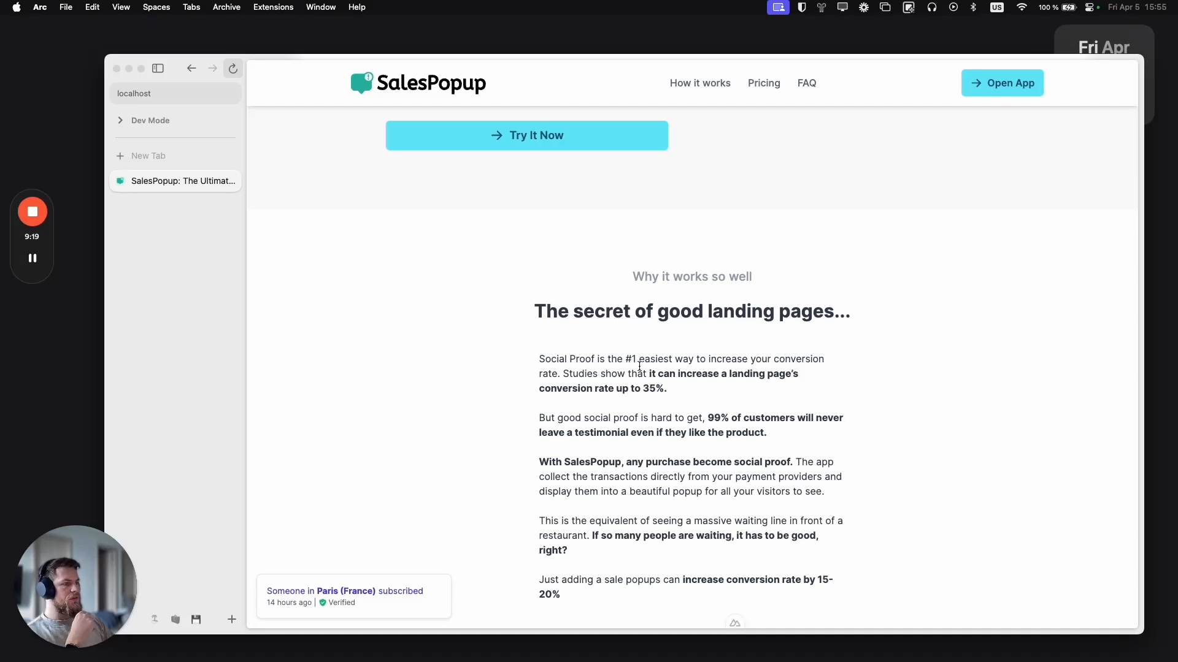
{"action": "scroll", "coordinate": [598, 353], "scroll_direction": "down", "scroll_amount": 2}
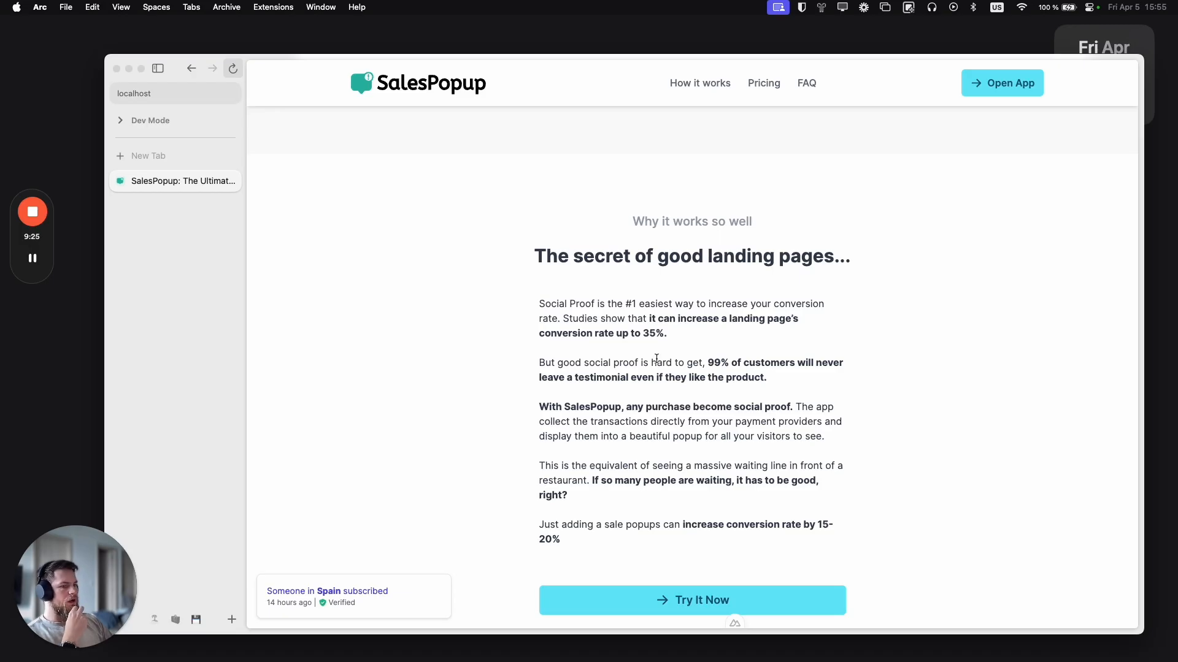
{"action": "scroll", "coordinate": [657, 359], "scroll_direction": "up", "scroll_amount": 6}
Step: Review the "Why not code my own?" section with its trust copy and tweet collage, between Loading speed and Pricing
{"action": "scroll", "coordinate": [748, 300], "scroll_direction": "up", "scroll_amount": 7}
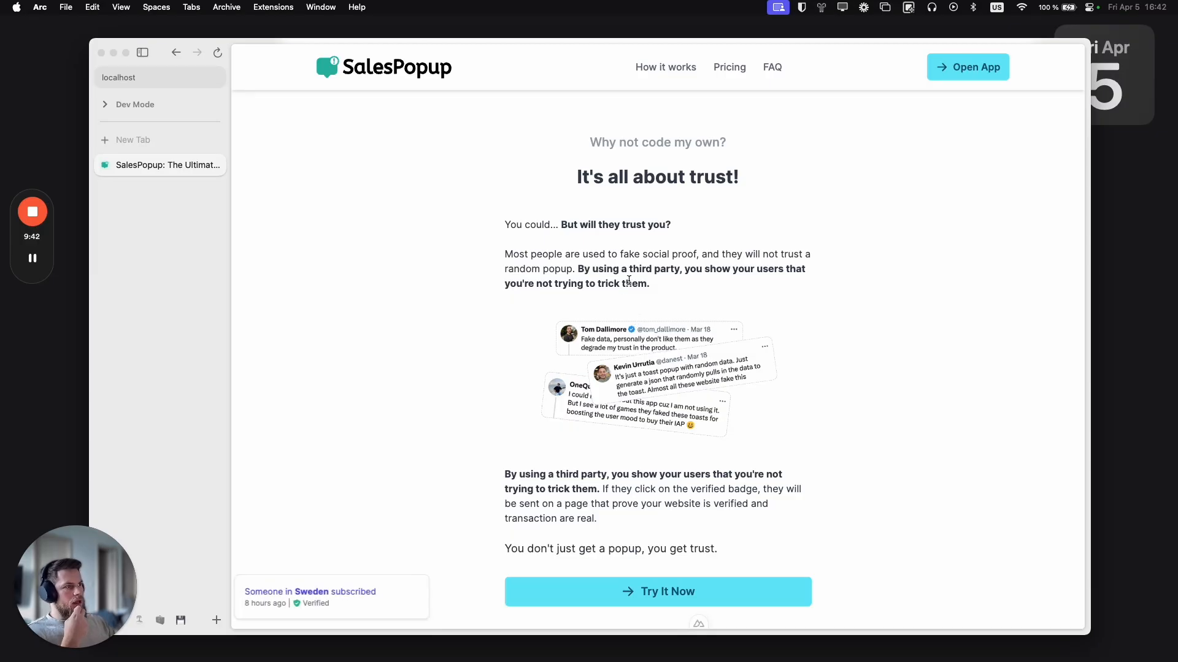
{"action": "scroll", "coordinate": [605, 278], "scroll_direction": "up", "scroll_amount": 4}
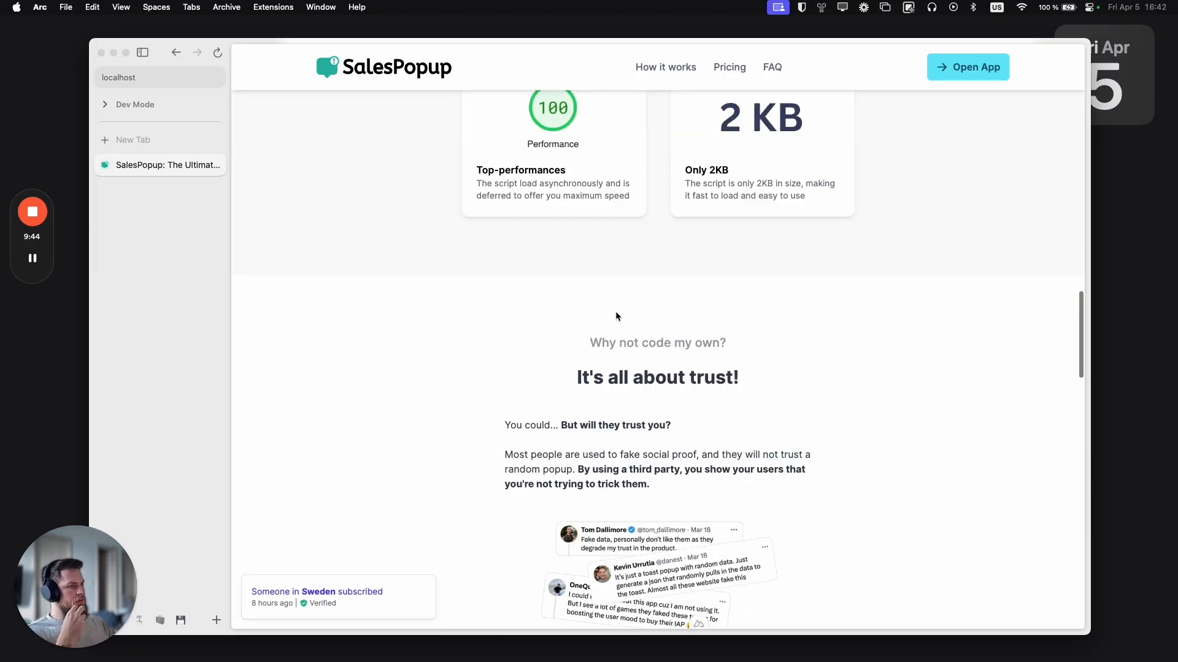
{"action": "scroll", "coordinate": [627, 361], "scroll_direction": "down", "scroll_amount": 5}
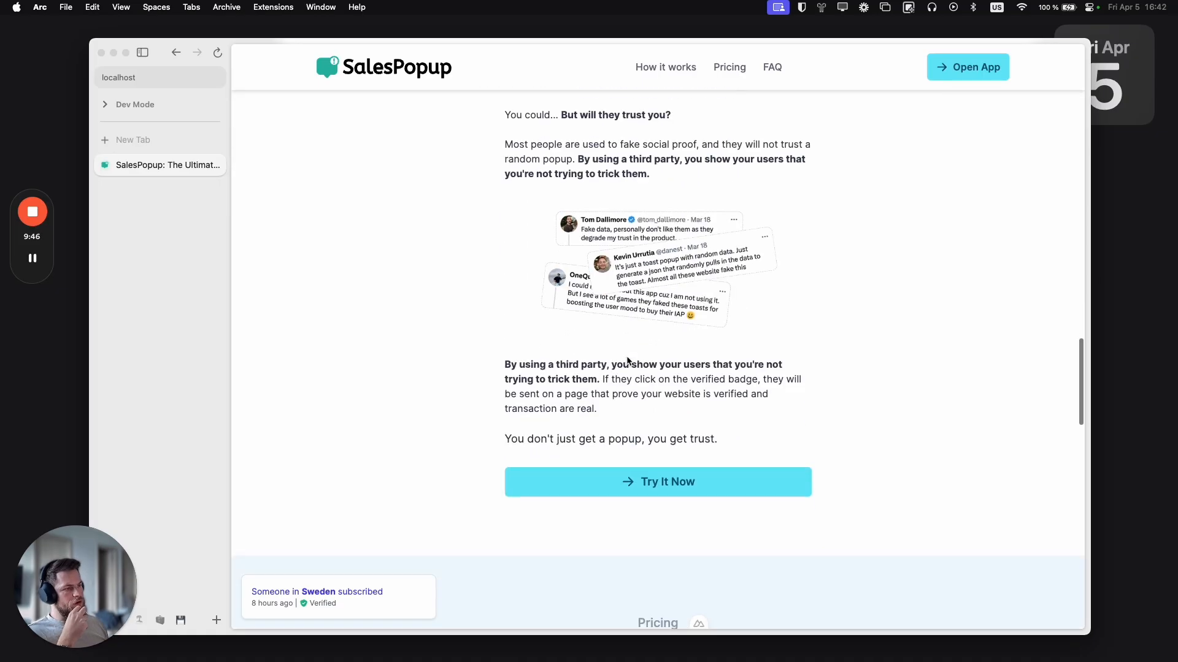
{"action": "scroll", "coordinate": [627, 361], "scroll_direction": "up", "scroll_amount": 4}
Step: Check the FAQ answer to "Can't I just code my my own?", collapse it and return to the Pricing section
{"action": "scroll", "coordinate": [627, 356], "scroll_direction": "down", "scroll_amount": 15}
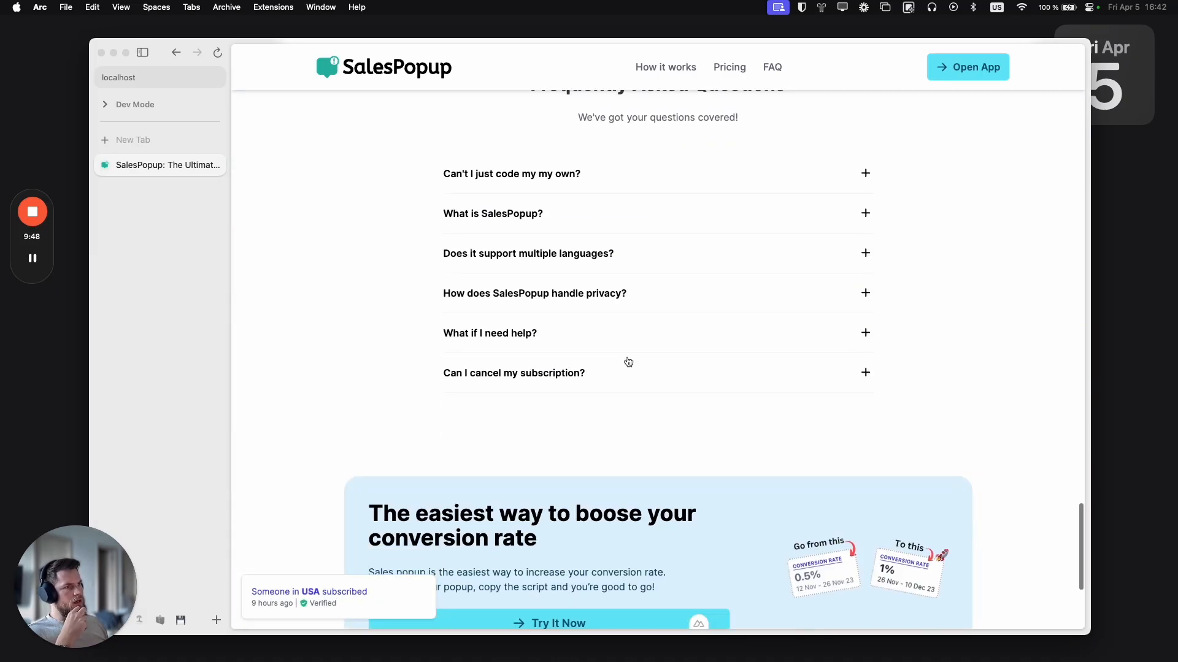
{"action": "scroll", "coordinate": [559, 274], "scroll_direction": "up", "scroll_amount": 2}
{"action": "left_click", "coordinate": [546, 253]}
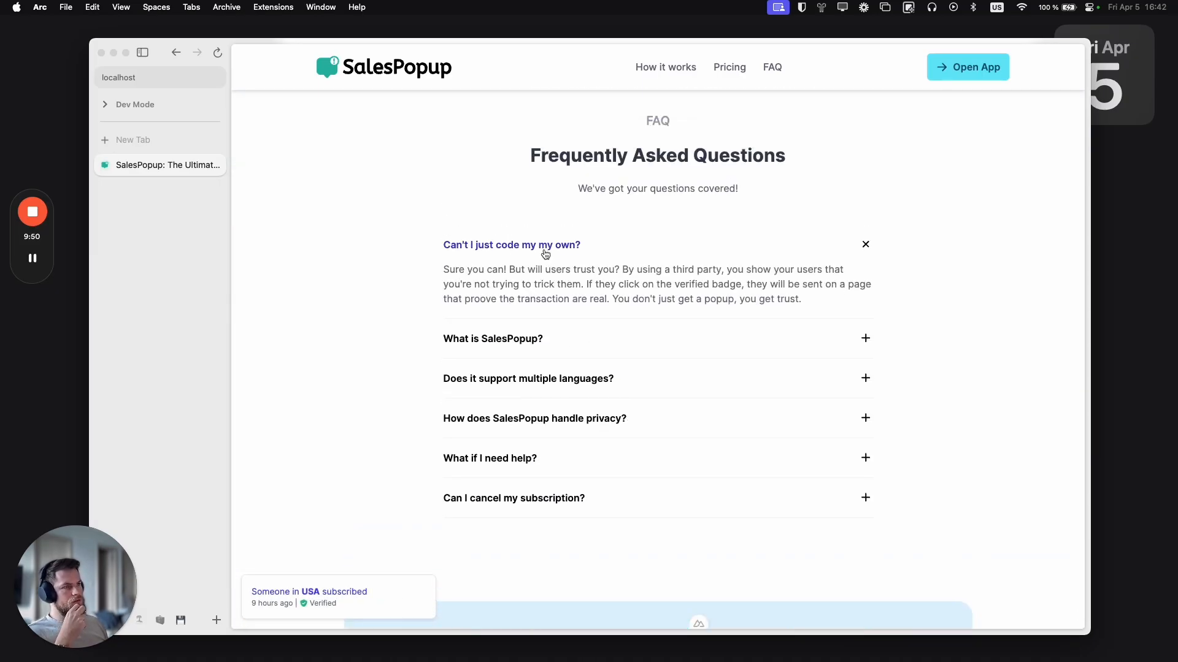
{"action": "left_click", "coordinate": [545, 252]}
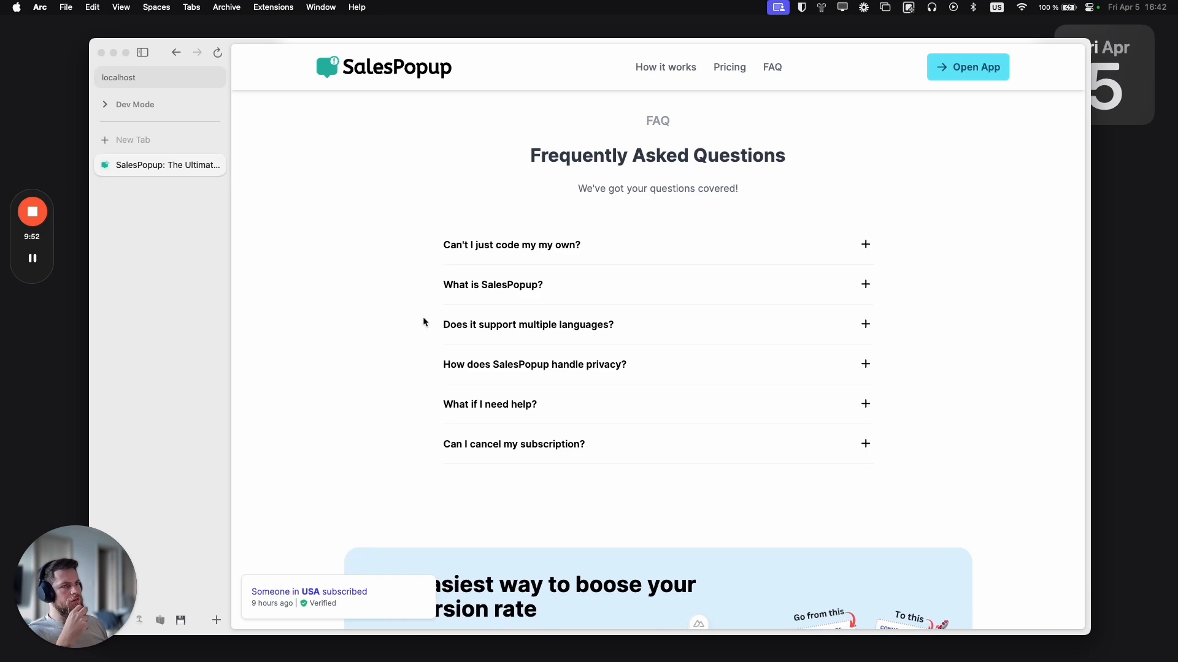
{"action": "scroll", "coordinate": [418, 360], "scroll_direction": "up", "scroll_amount": 12}
{"action": "scroll", "coordinate": [419, 365], "scroll_direction": "down", "scroll_amount": 8}
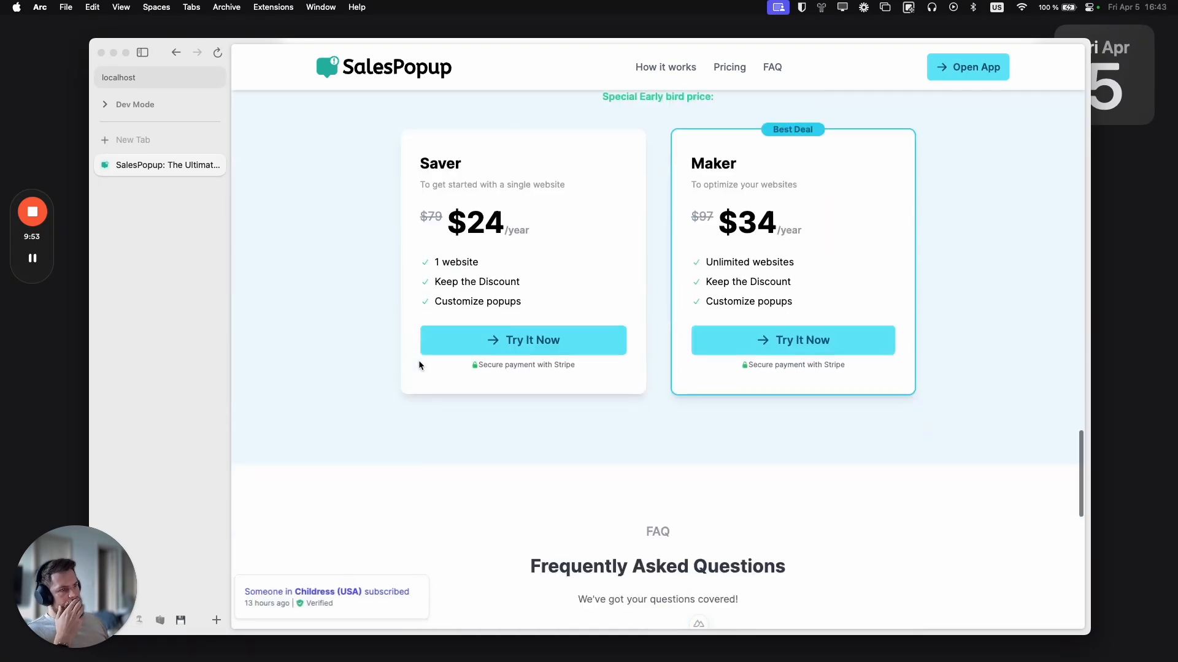
Step: Review the "Why not code my own?" section and its placement between the loading speed cards and Pricing
{"action": "scroll", "coordinate": [419, 365], "scroll_direction": "up", "scroll_amount": 6}
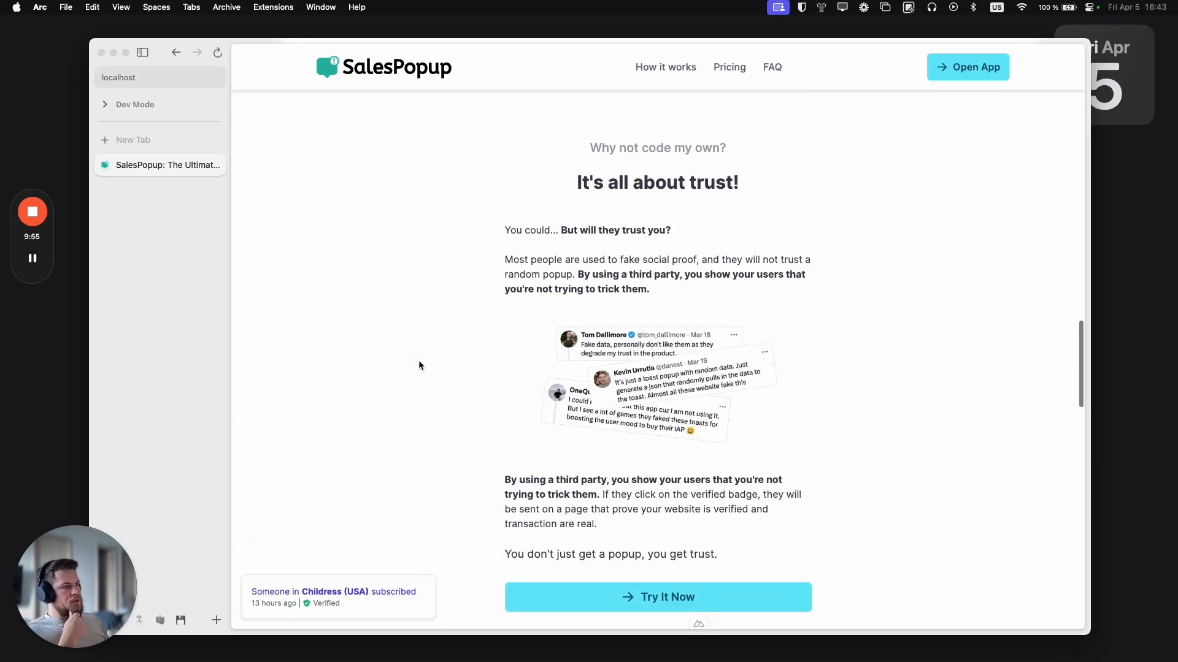
{"action": "scroll", "coordinate": [419, 365], "scroll_direction": "up", "scroll_amount": 4}
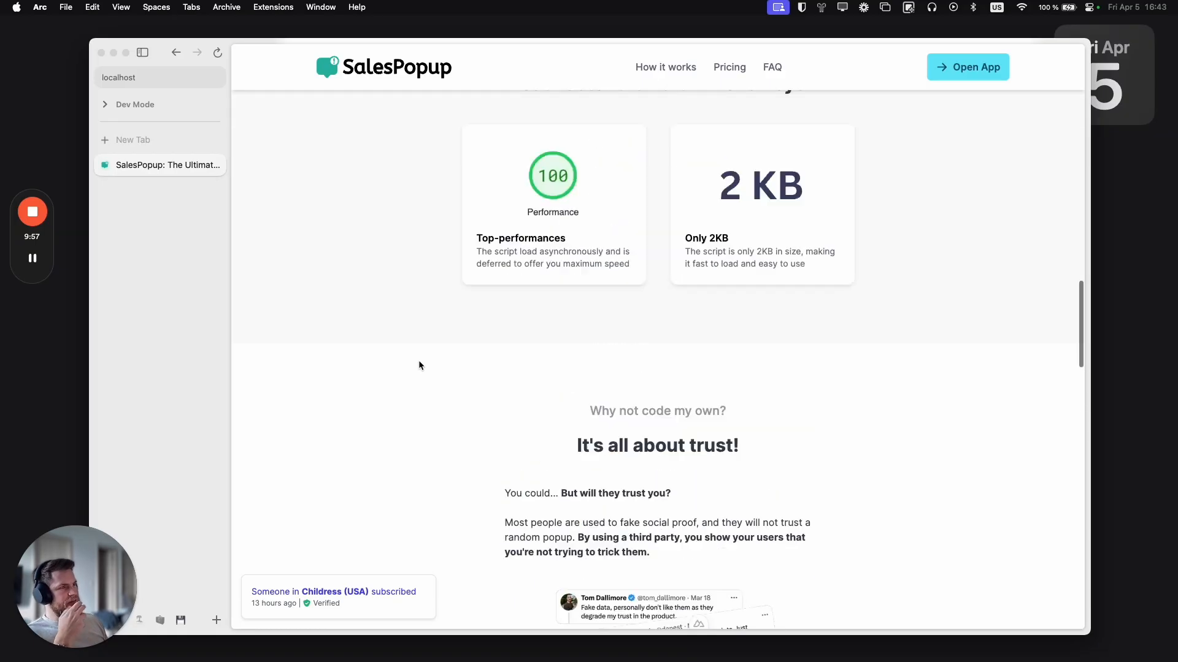
{"action": "scroll", "coordinate": [419, 365], "scroll_direction": "down", "scroll_amount": 5}
{"action": "scroll", "coordinate": [419, 365], "scroll_direction": "up", "scroll_amount": 1}
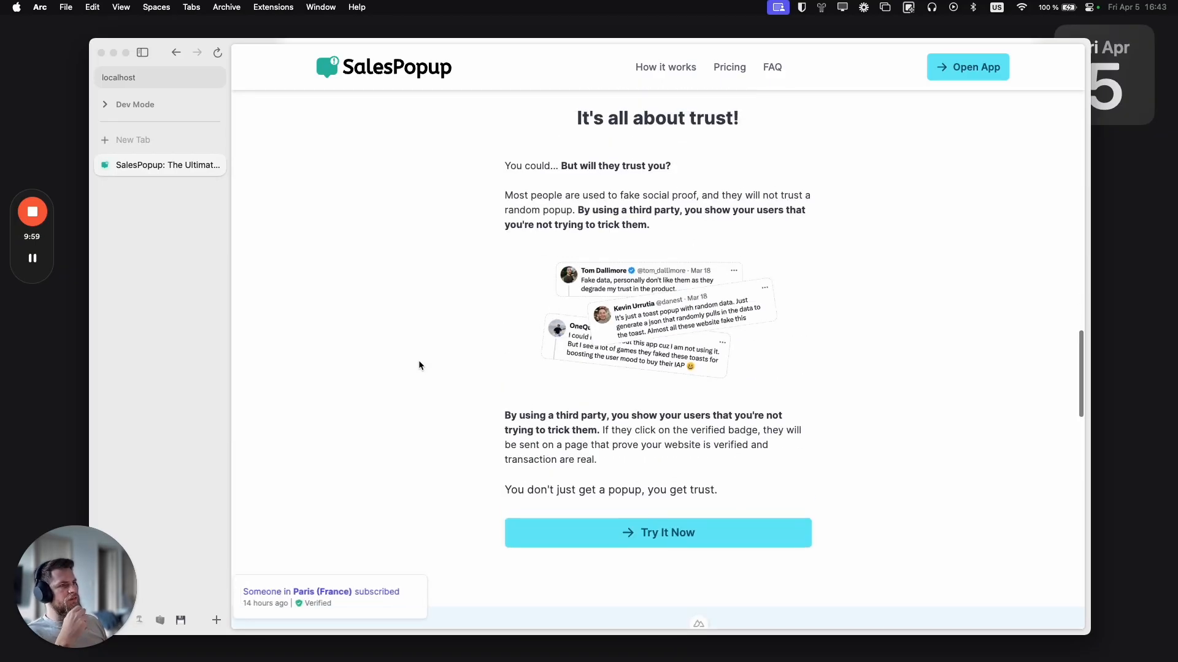
{"action": "scroll", "coordinate": [418, 366], "scroll_direction": "up", "scroll_amount": 1}
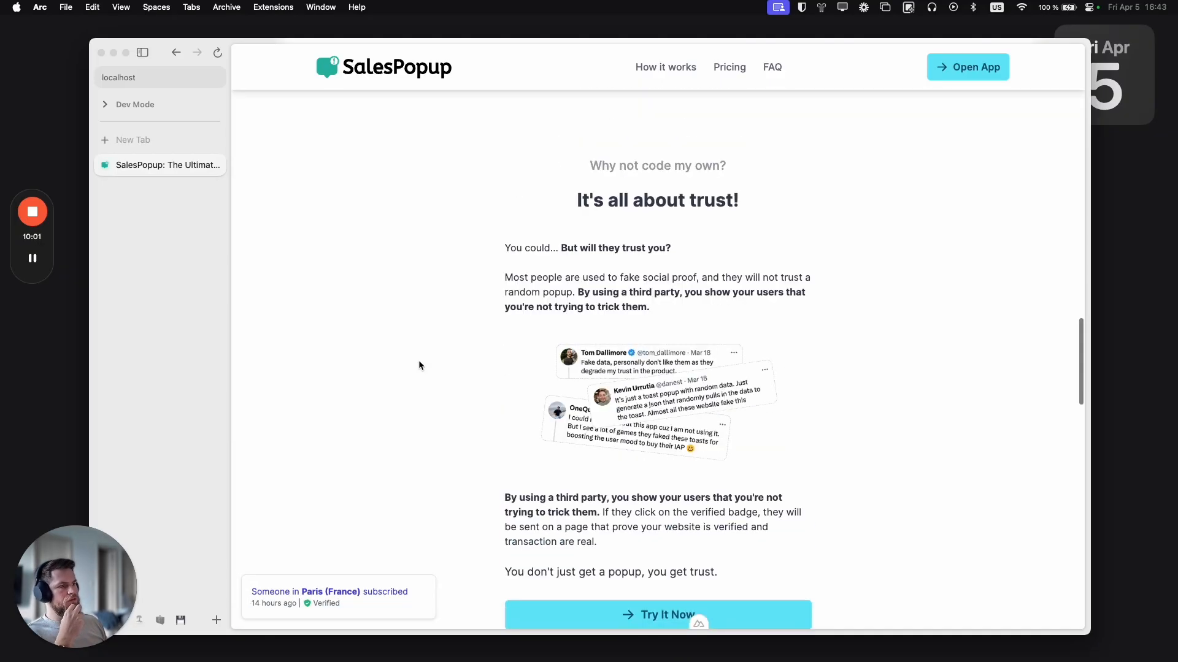
{"action": "scroll", "coordinate": [693, 469], "scroll_direction": "down", "scroll_amount": 1}
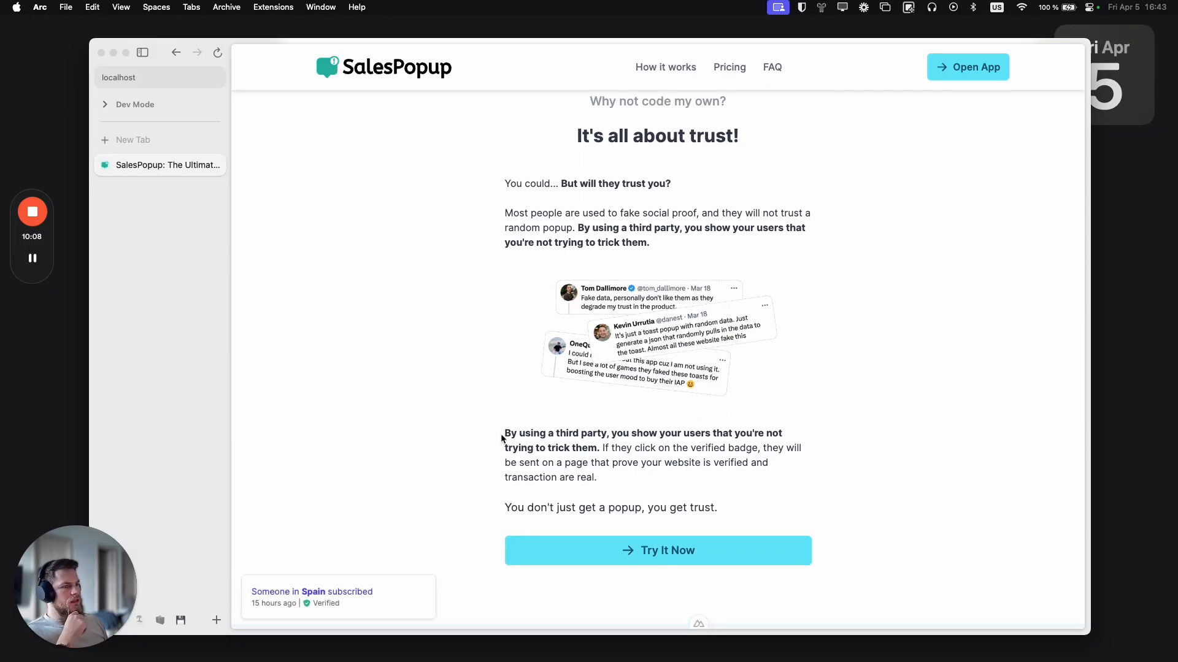
Step: Highlight and reread the "By using a third party" paragraph below the tweet collage, checking it against the surrounding trust copy
{"action": "triple_click", "coordinate": [521, 435]}
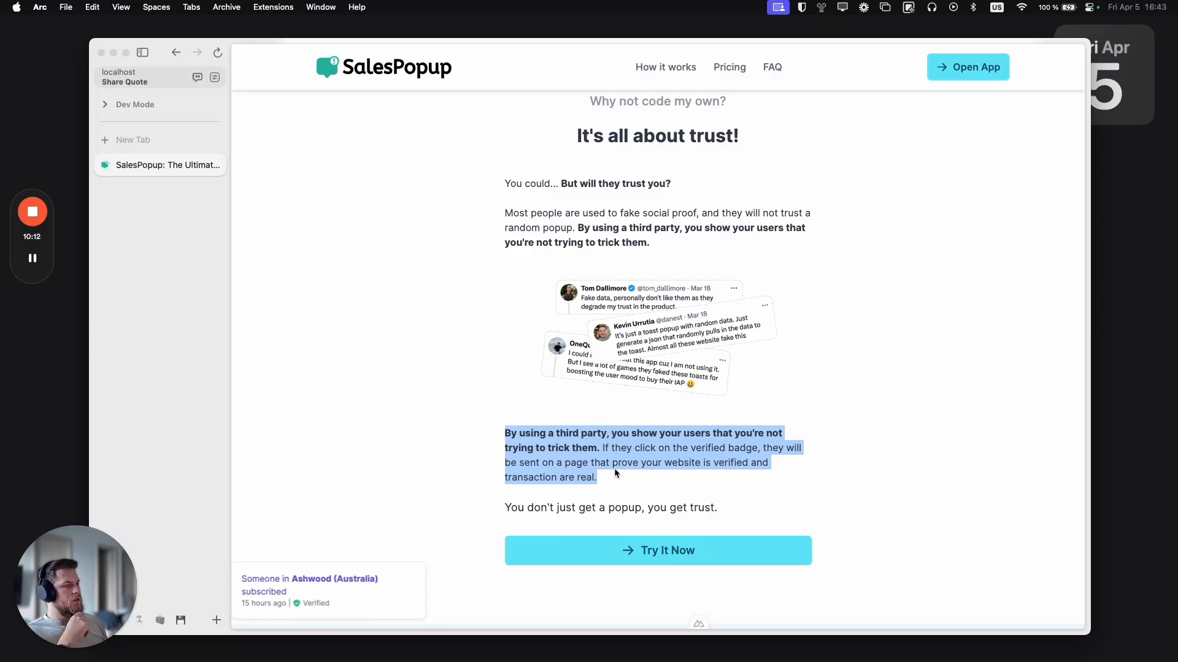
{"action": "scroll", "coordinate": [613, 468], "scroll_direction": "up", "scroll_amount": 2}
{"action": "left_click", "coordinate": [615, 473]}
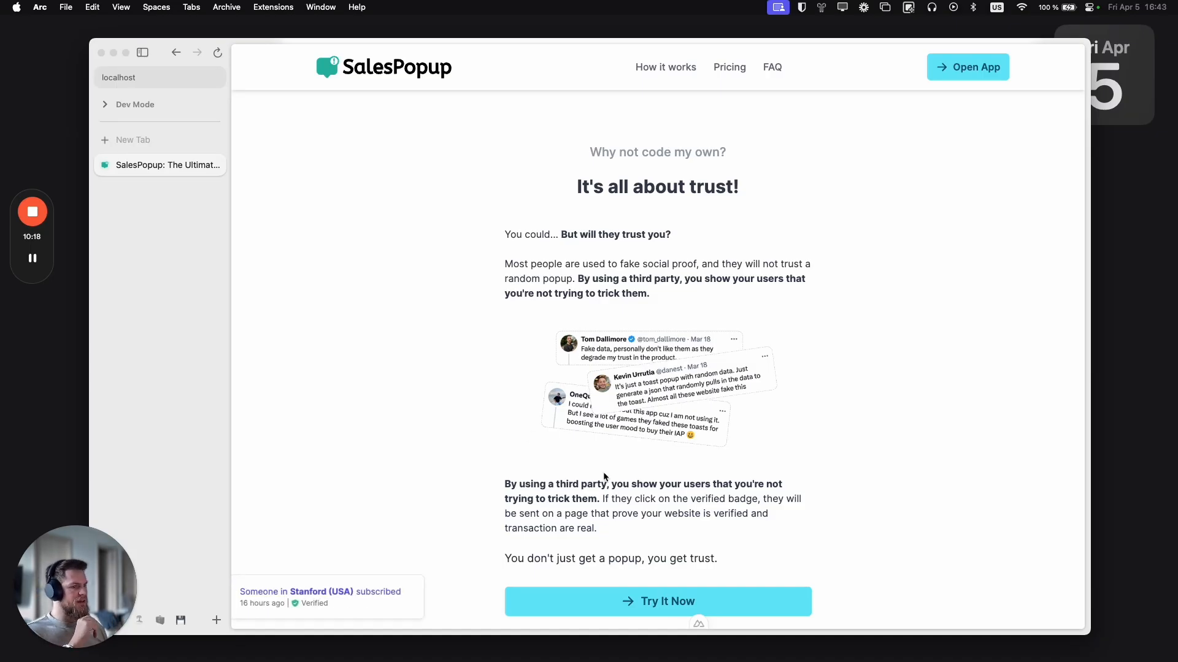
{"action": "scroll", "coordinate": [571, 480], "scroll_direction": "up", "scroll_amount": 1}
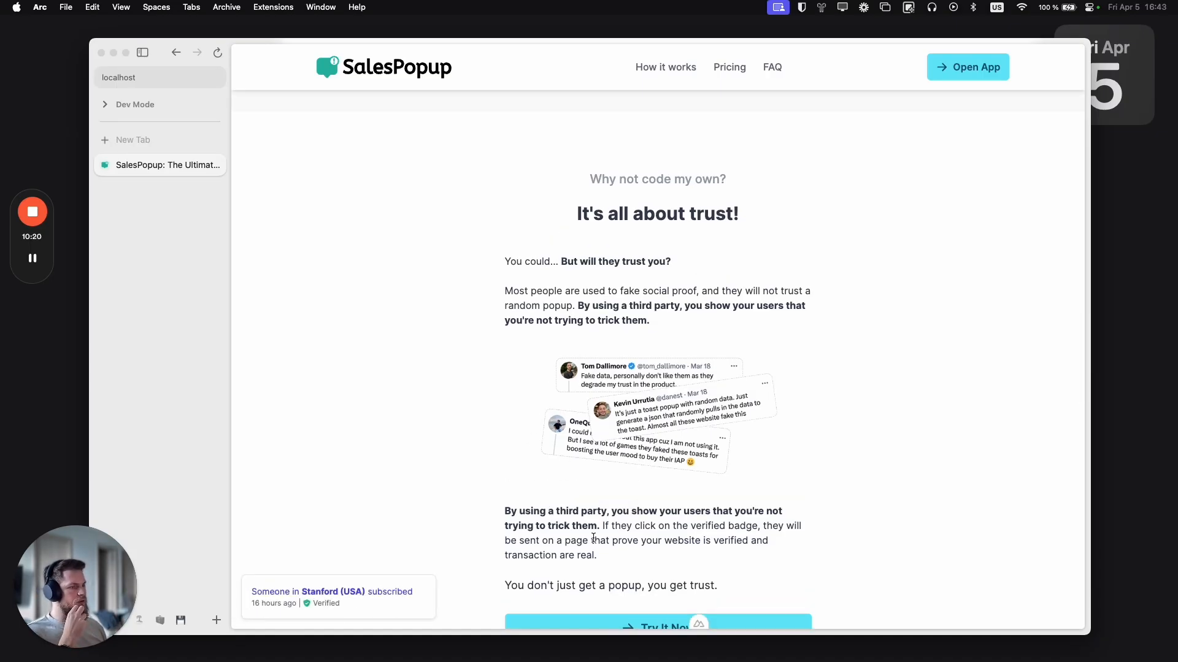
{"action": "scroll", "coordinate": [577, 515], "scroll_direction": "down", "scroll_amount": 1}
{"action": "scroll", "coordinate": [592, 538], "scroll_direction": "up", "scroll_amount": 7}
{"action": "scroll", "coordinate": [593, 537], "scroll_direction": "down", "scroll_amount": 7}
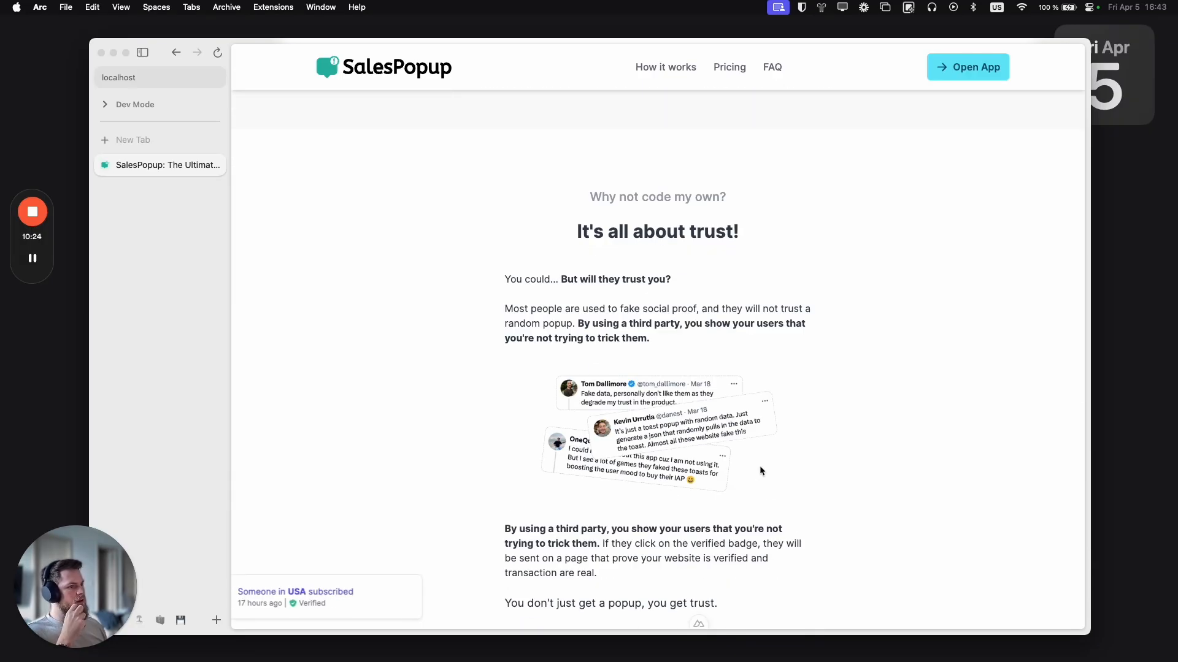
Step: Open makerads.guide in a new tab as a reference landing page
{"action": "scroll", "coordinate": [614, 482], "scroll_direction": "up", "scroll_amount": 7}
{"action": "scroll", "coordinate": [545, 481], "scroll_direction": "up", "scroll_amount": 15}
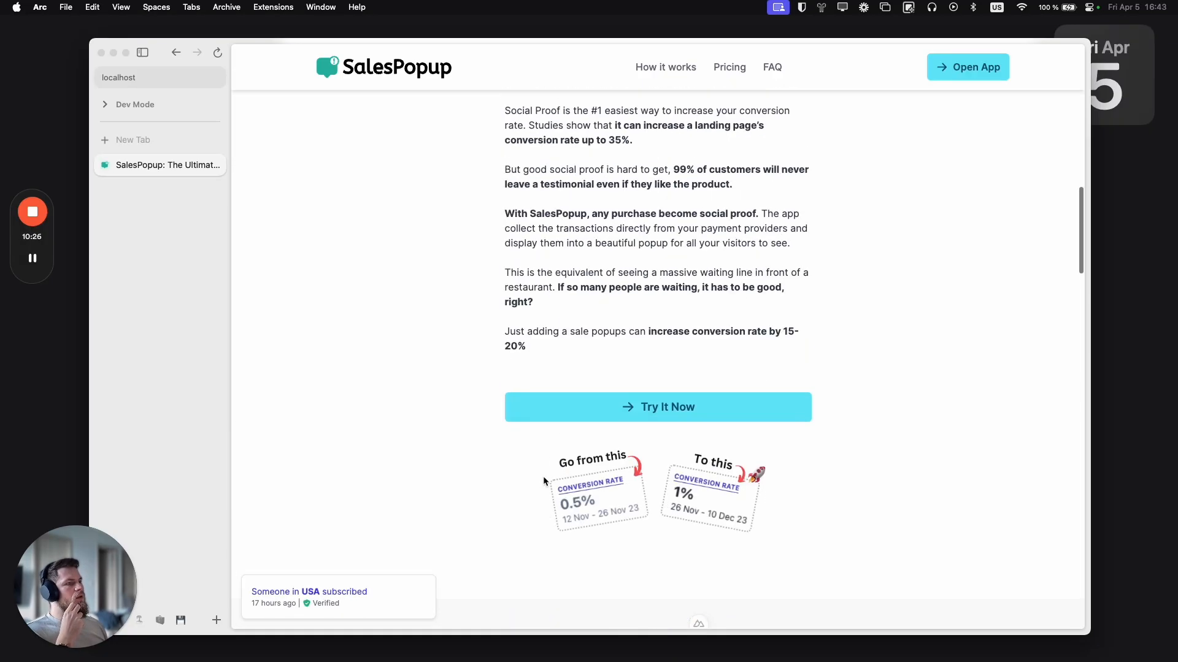
{"action": "scroll", "coordinate": [544, 477], "scroll_direction": "up", "scroll_amount": 6}
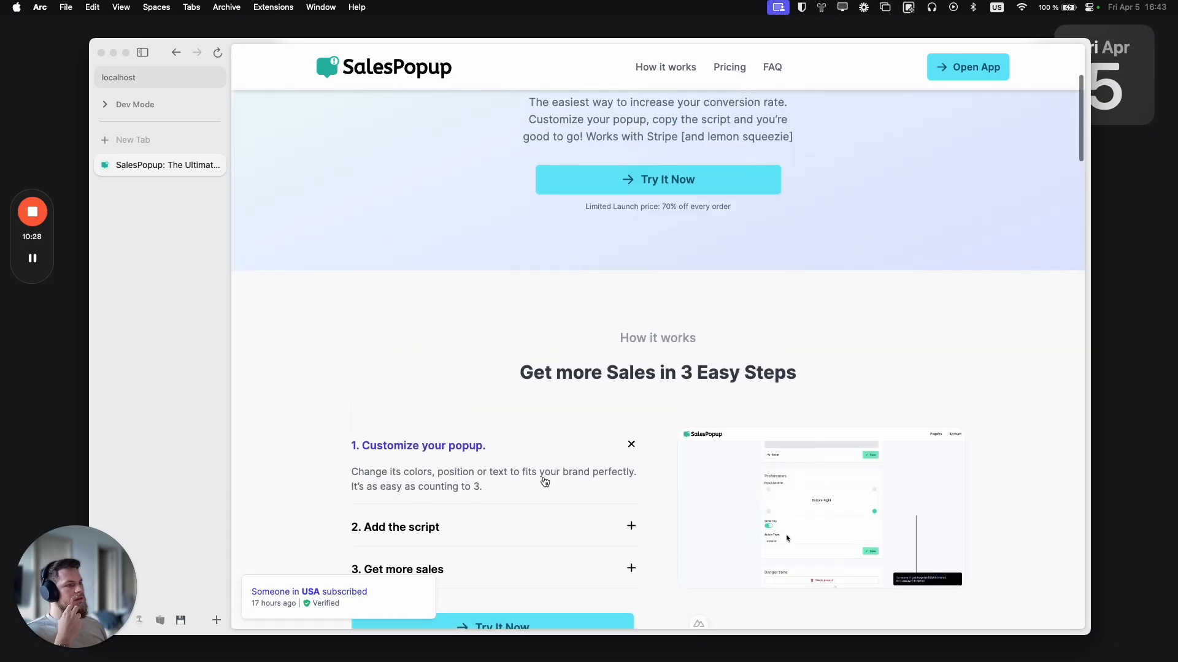
{"action": "left_click", "coordinate": [159, 139]}
{"action": "type", "text": "maker"}
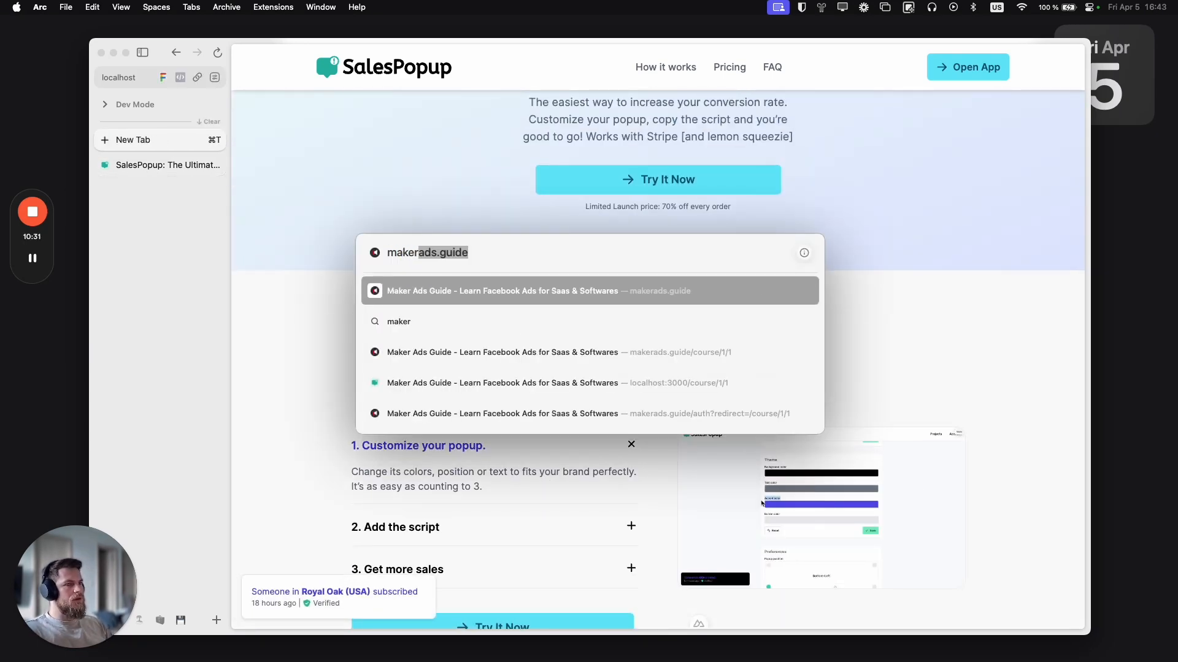
{"action": "key", "text": "Return"}
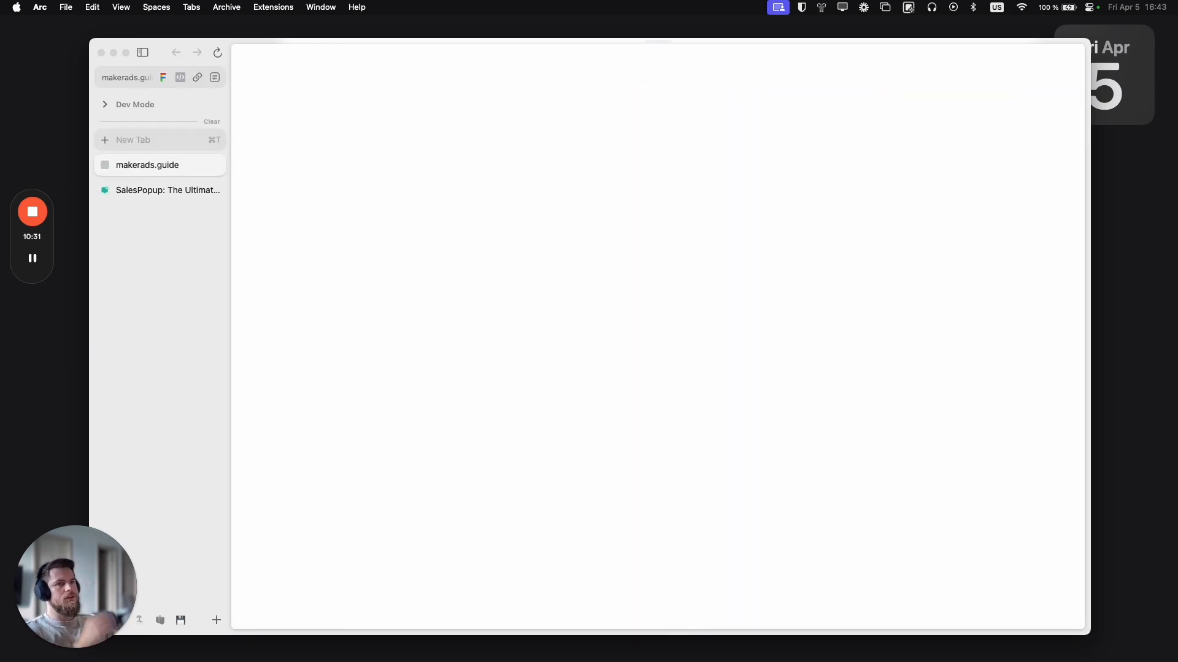
Step: Return to the SalesPopup page and review its flow from the three easy steps through the trust section to the FAQ
{"action": "key", "text": "ctrl+Tab"}
{"action": "scroll", "coordinate": [539, 443], "scroll_direction": "down", "scroll_amount": 6}
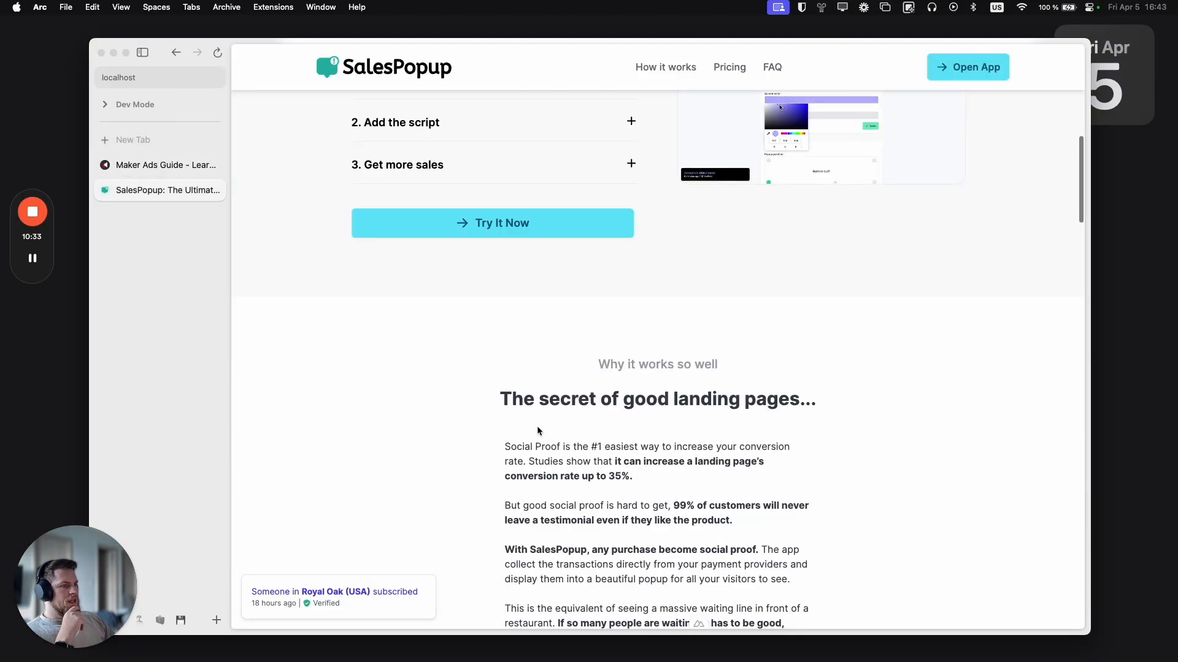
{"action": "scroll", "coordinate": [537, 428], "scroll_direction": "down", "scroll_amount": 9}
{"action": "scroll", "coordinate": [498, 360], "scroll_direction": "down", "scroll_amount": 10}
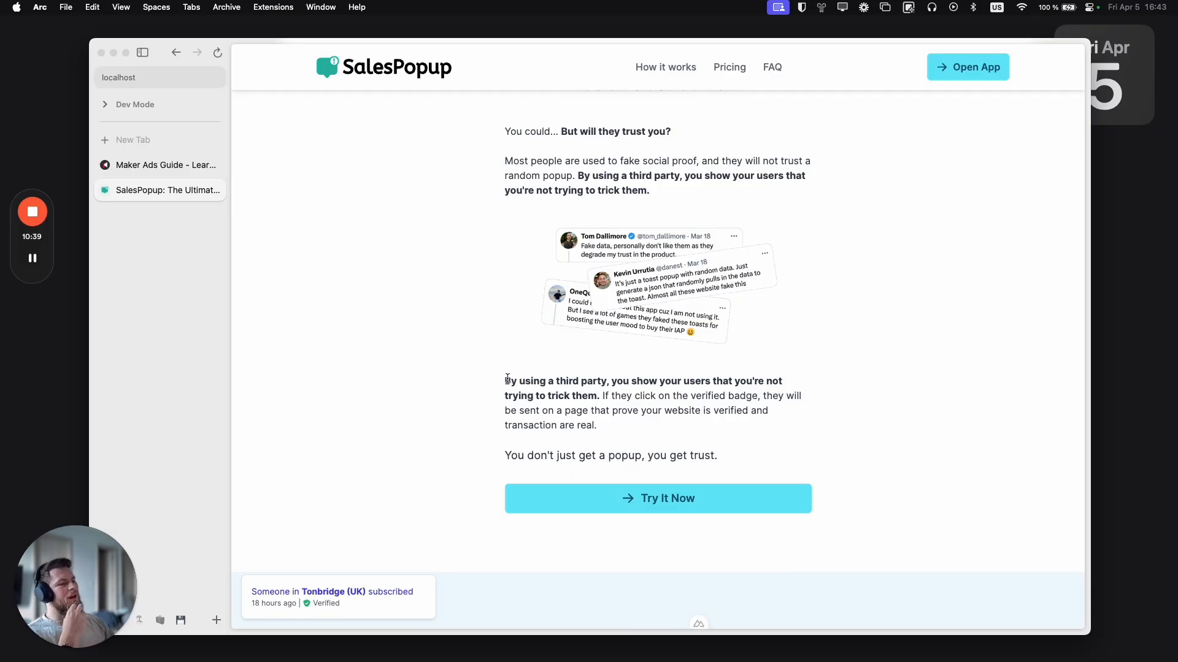
{"action": "scroll", "coordinate": [516, 405], "scroll_direction": "down", "scroll_amount": 12}
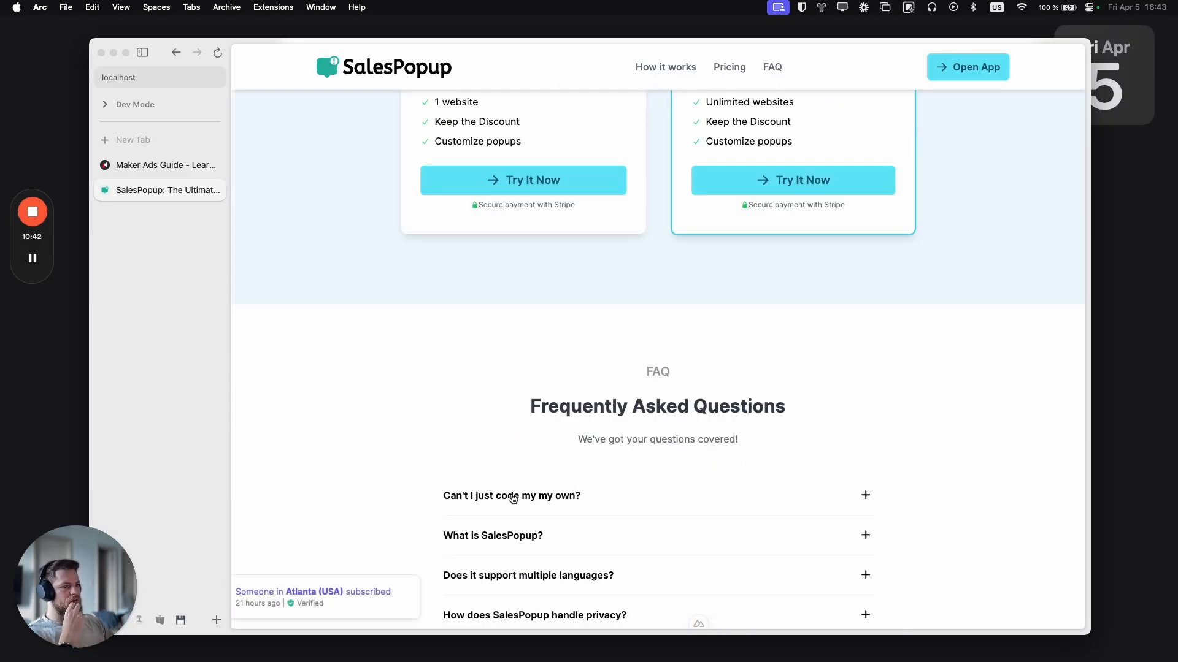
{"action": "scroll", "coordinate": [476, 416], "scroll_direction": "up", "scroll_amount": 20}
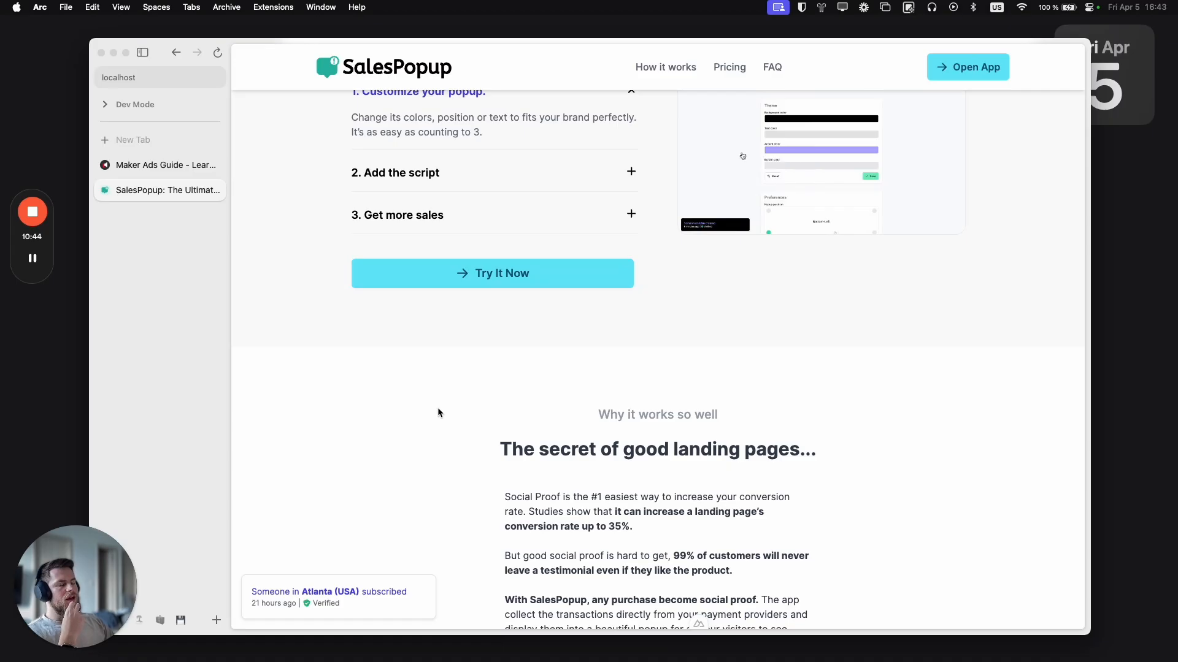
Step: Examine the Maker Ads Guide hero and its "Ads without" versus "Ads with the Maker guide" comparison, highlighting the "Ads without the Maker guide" heading
{"action": "left_click", "coordinate": [172, 169]}
{"action": "scroll", "coordinate": [528, 421], "scroll_direction": "down", "scroll_amount": 6}
{"action": "scroll", "coordinate": [529, 421], "scroll_direction": "up", "scroll_amount": 5}
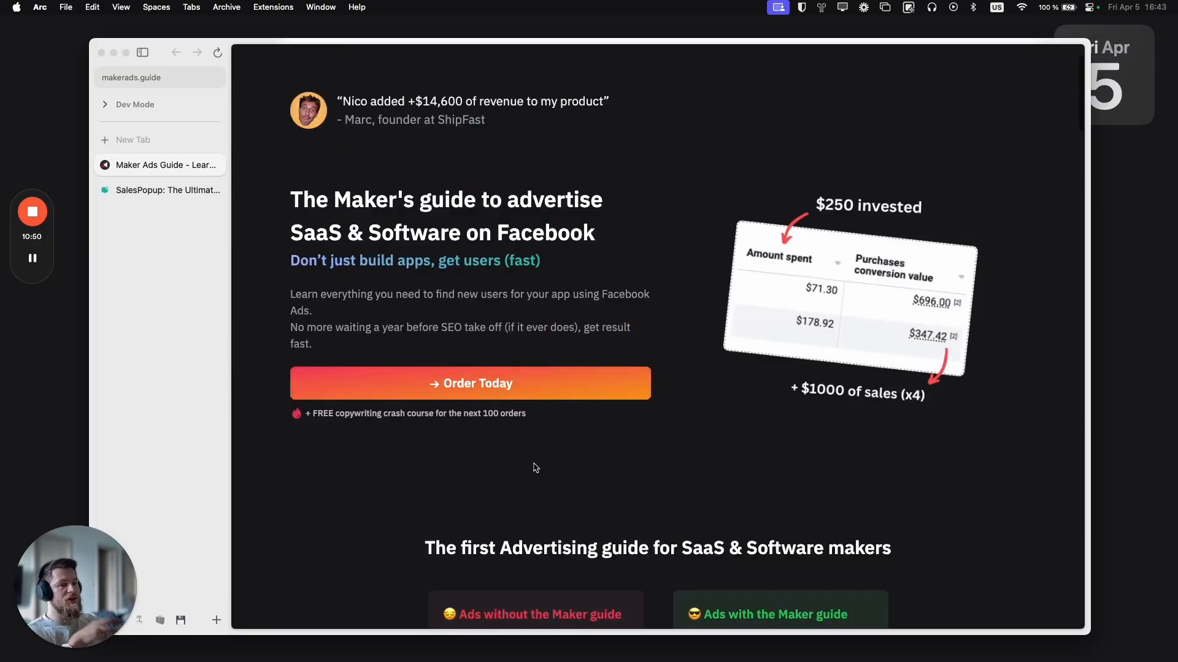
{"action": "scroll", "coordinate": [533, 460], "scroll_direction": "down", "scroll_amount": 4}
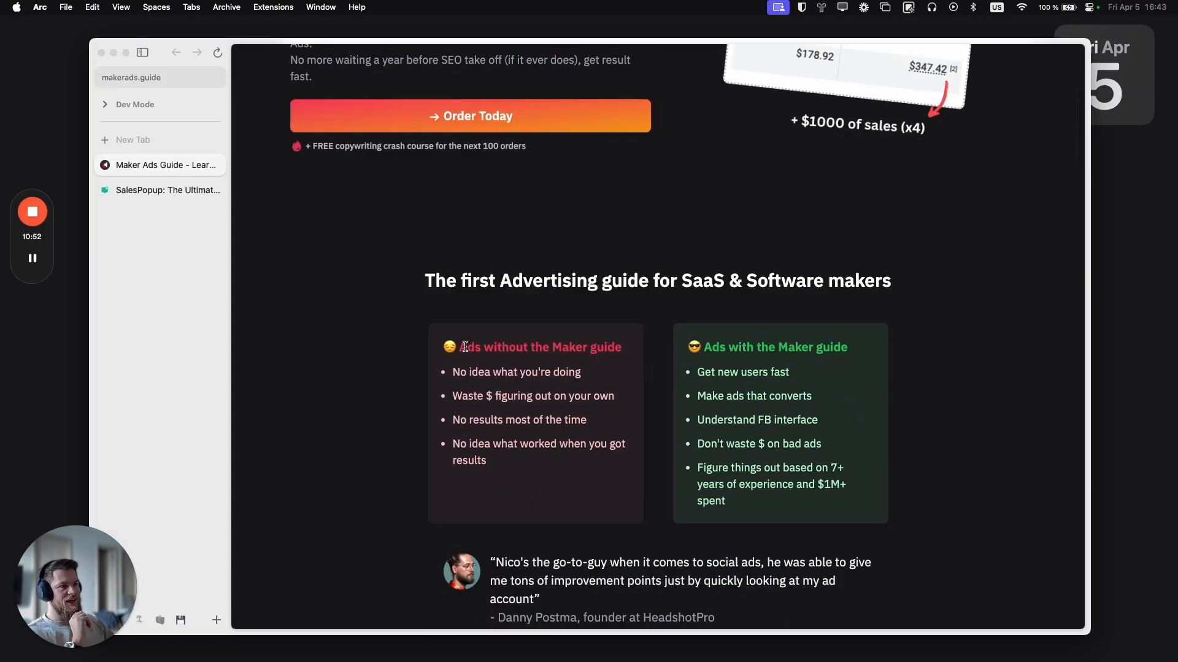
{"action": "left_click_drag", "start_coordinate": [462, 346], "coordinate": [629, 357]}
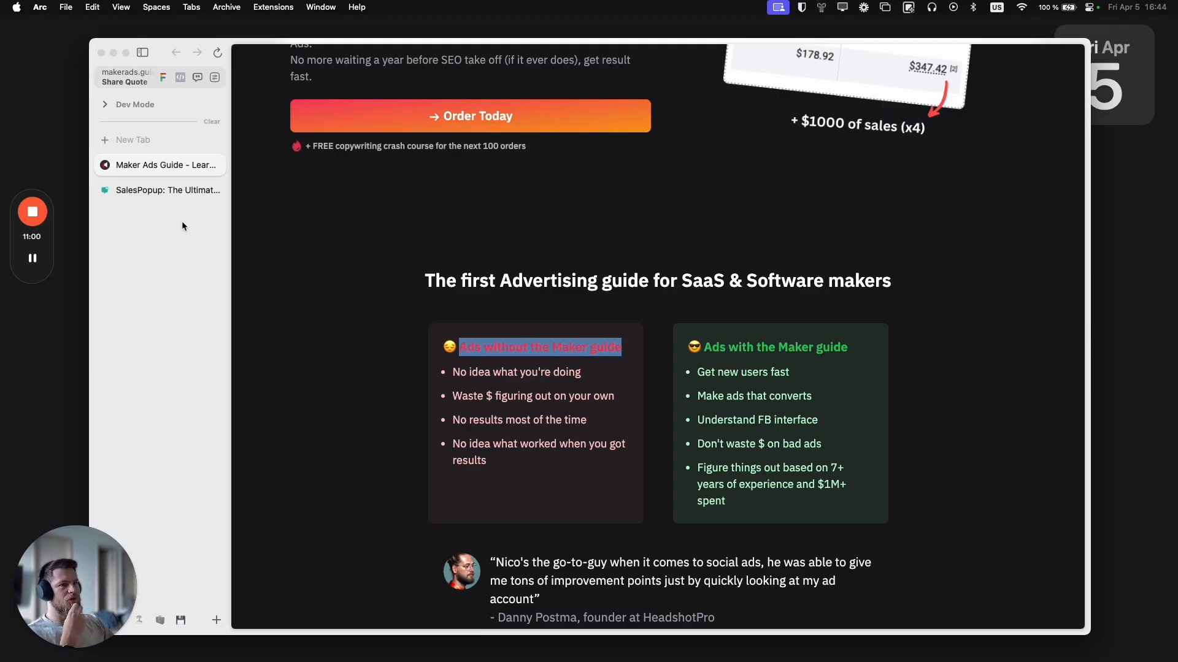
Step: Go back to the SalesPopup page and examine the "It's all about trust!" section with its tweet collage
{"action": "left_click", "coordinate": [165, 190]}
{"action": "scroll", "coordinate": [573, 348], "scroll_direction": "down", "scroll_amount": 5}
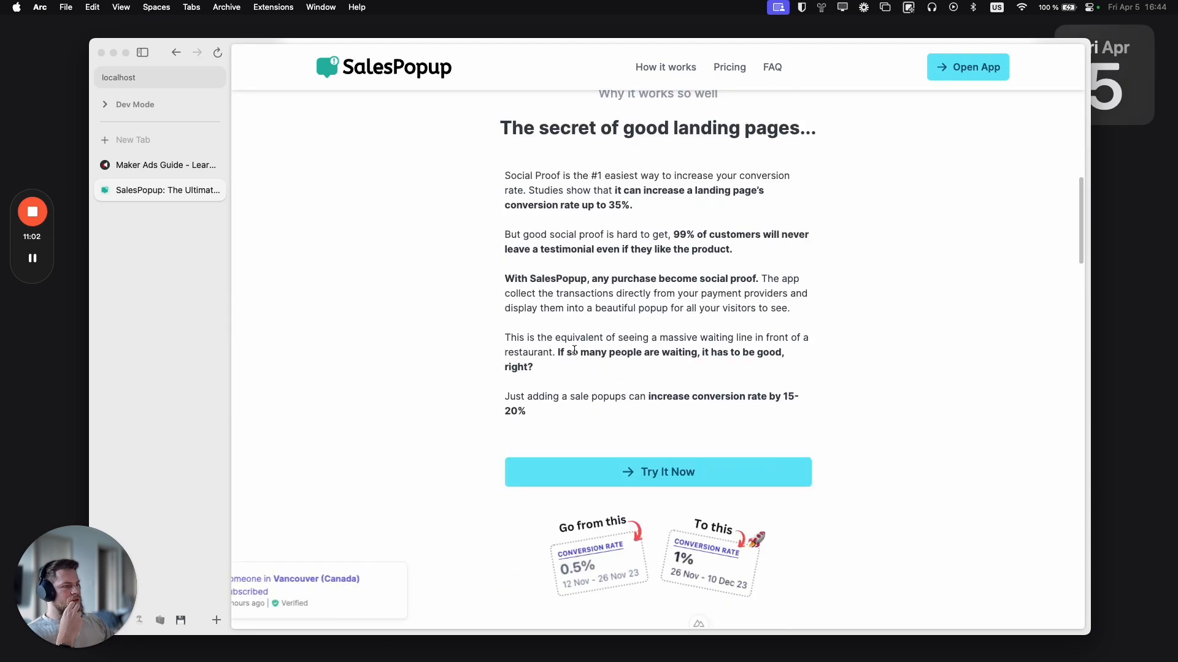
{"action": "scroll", "coordinate": [574, 351], "scroll_direction": "down", "scroll_amount": 10}
{"action": "scroll", "coordinate": [599, 425], "scroll_direction": "down", "scroll_amount": 6}
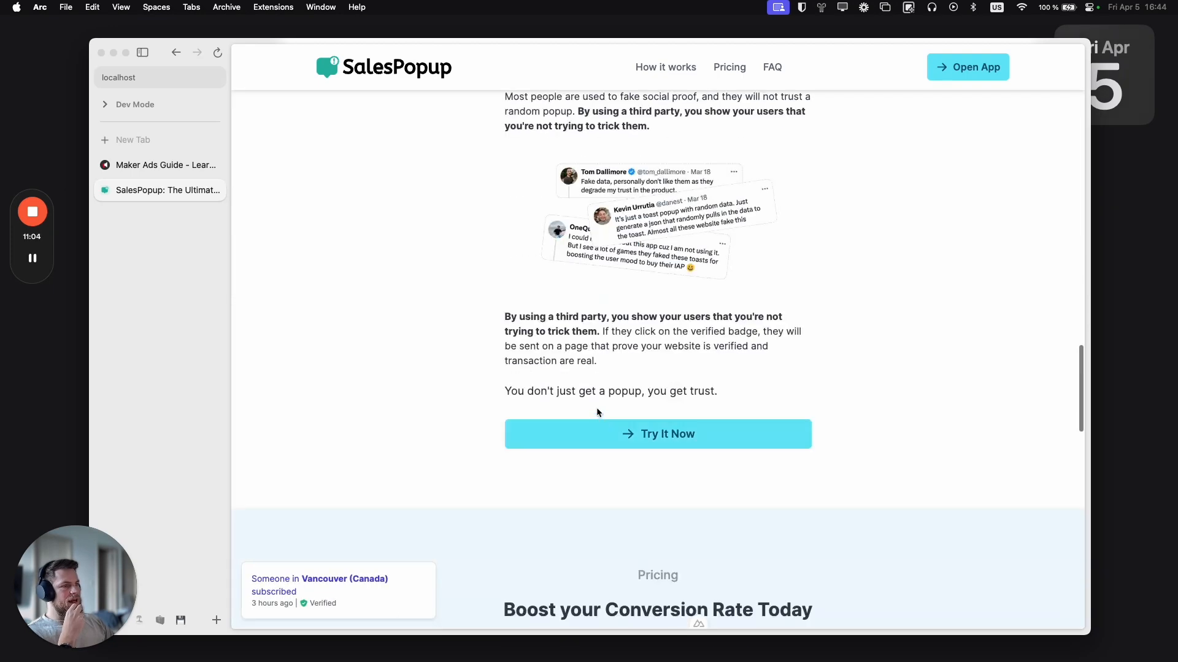
{"action": "scroll", "coordinate": [596, 407], "scroll_direction": "up", "scroll_amount": 4}
{"action": "scroll", "coordinate": [604, 211], "scroll_direction": "down", "scroll_amount": 2}
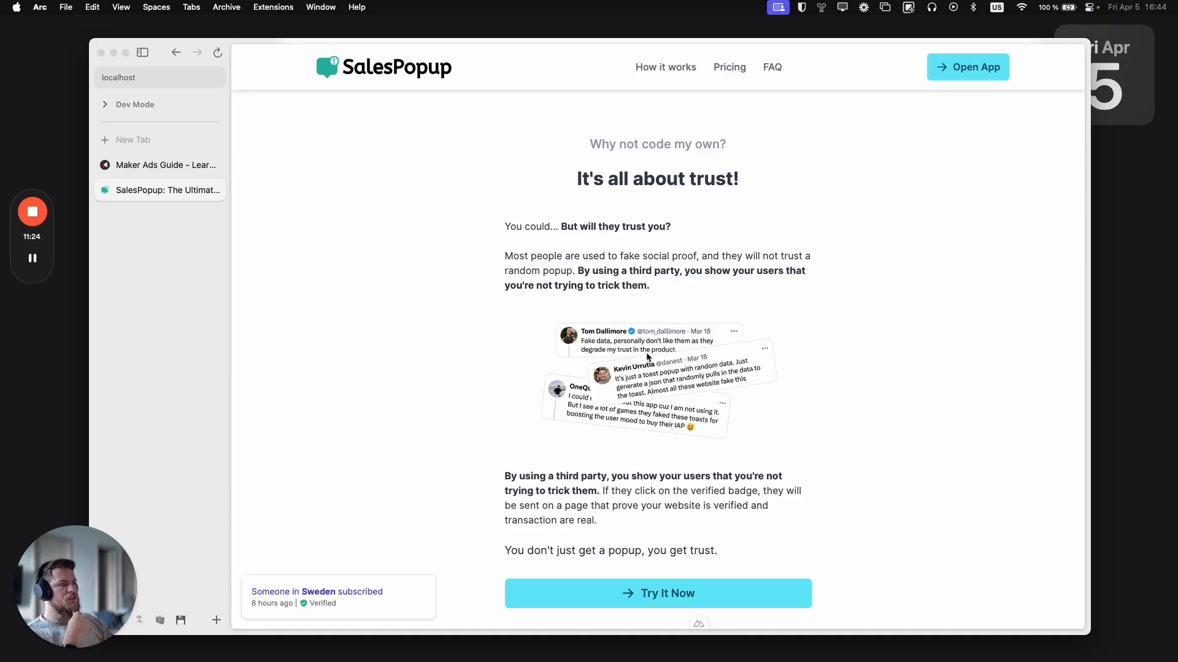
Step: Review the SalesPopup page from the three easy steps down to the footer, returning to the trust section
{"action": "scroll", "coordinate": [553, 373], "scroll_direction": "up", "scroll_amount": 15}
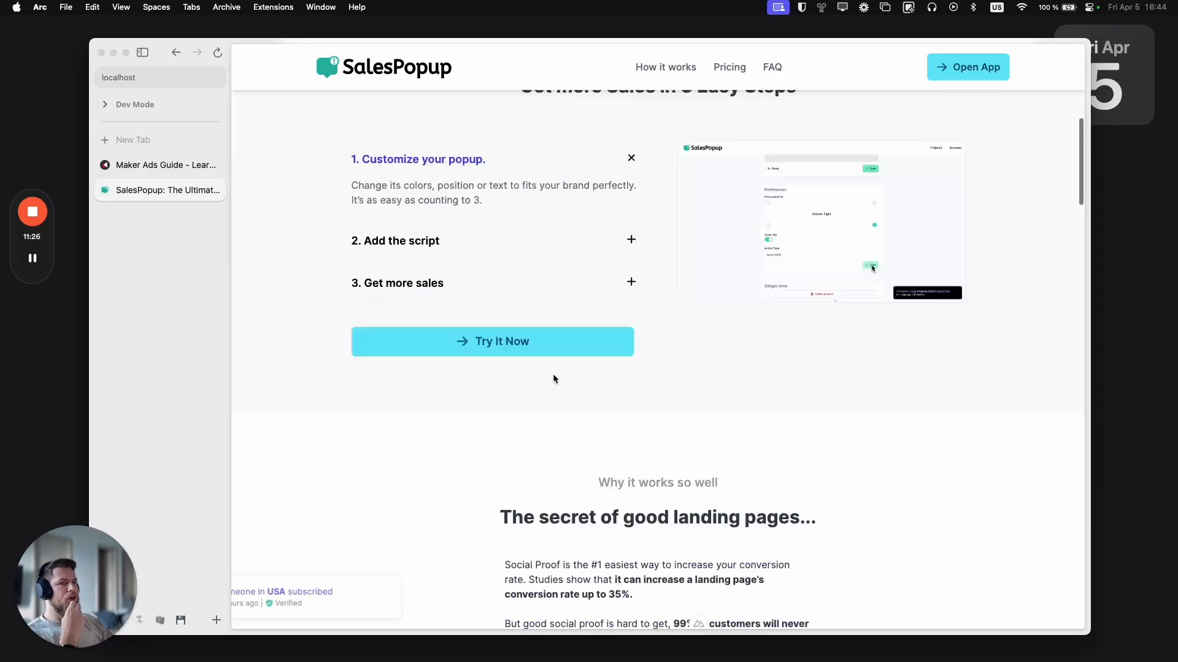
{"action": "scroll", "coordinate": [452, 310], "scroll_direction": "down", "scroll_amount": 10}
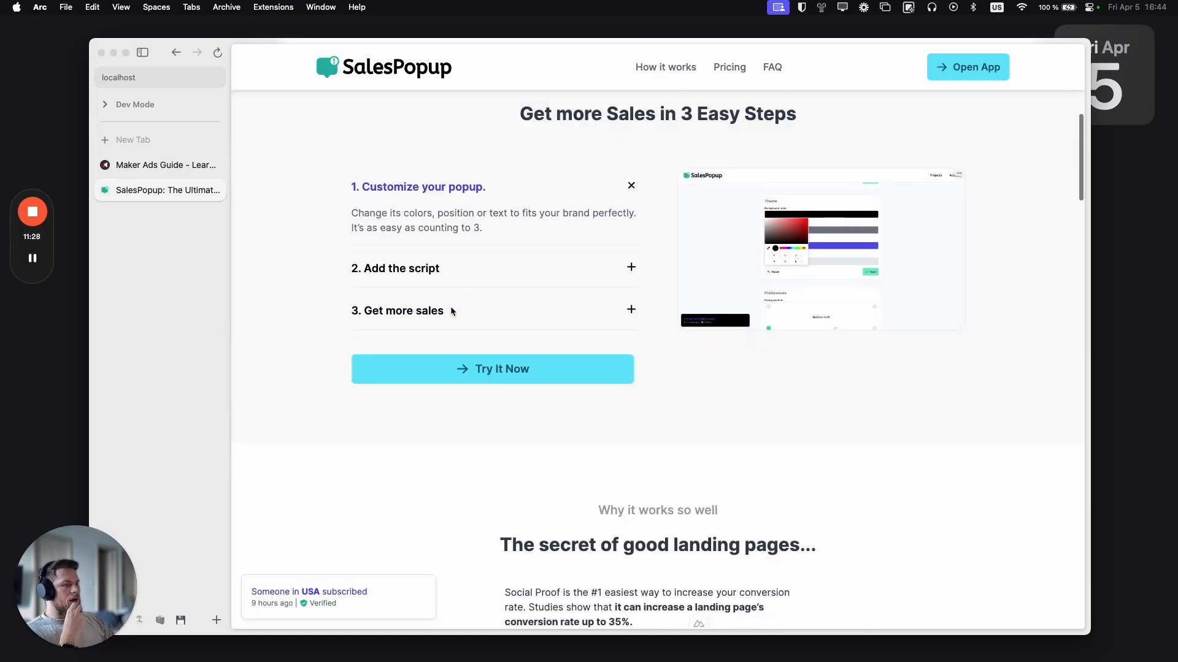
{"action": "scroll", "coordinate": [572, 492], "scroll_direction": "down", "scroll_amount": 12}
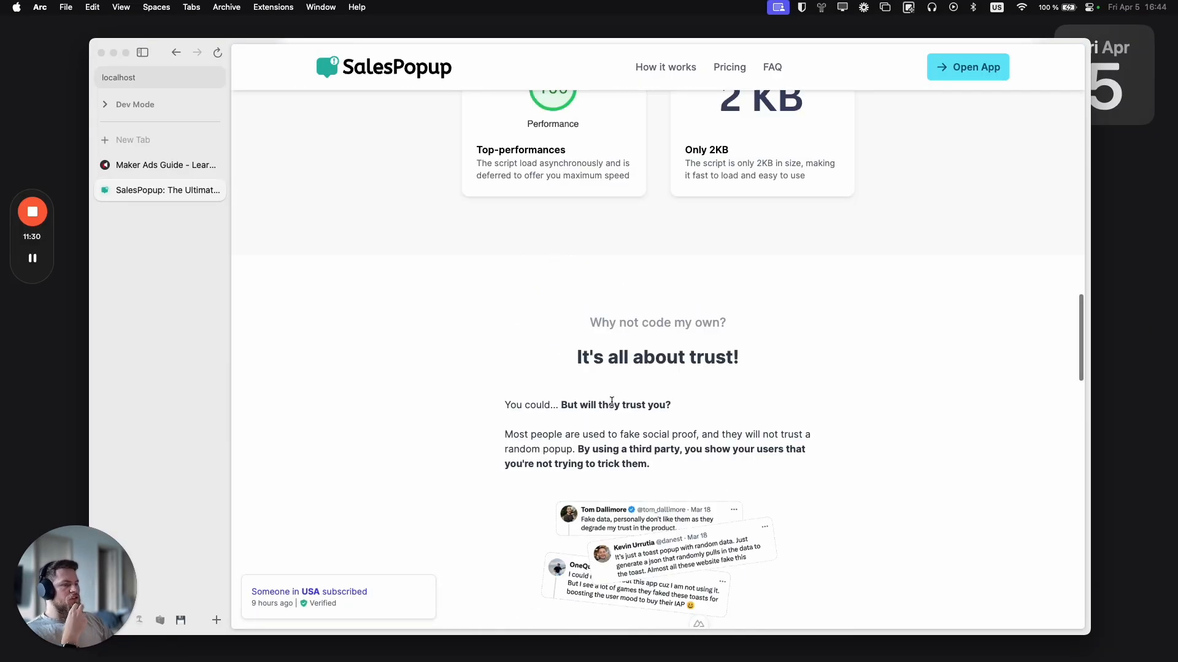
{"action": "scroll", "coordinate": [611, 393], "scroll_direction": "down", "scroll_amount": 6}
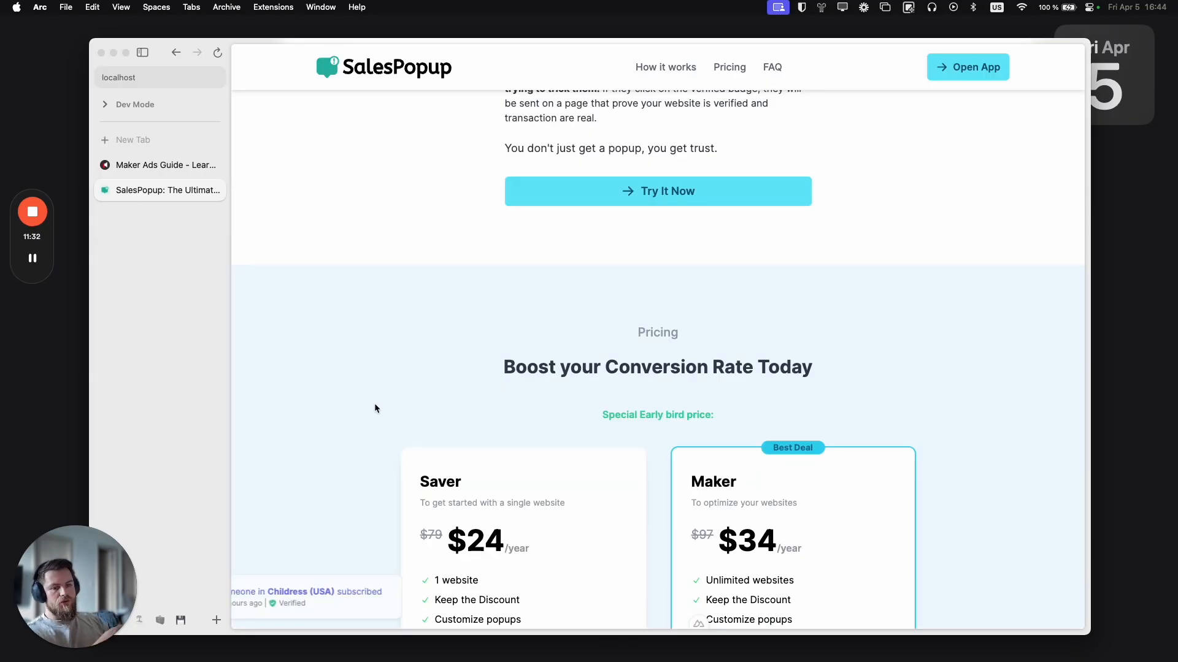
{"action": "scroll", "coordinate": [374, 406], "scroll_direction": "down", "scroll_amount": 15}
{"action": "scroll", "coordinate": [626, 399], "scroll_direction": "up", "scroll_amount": 1}
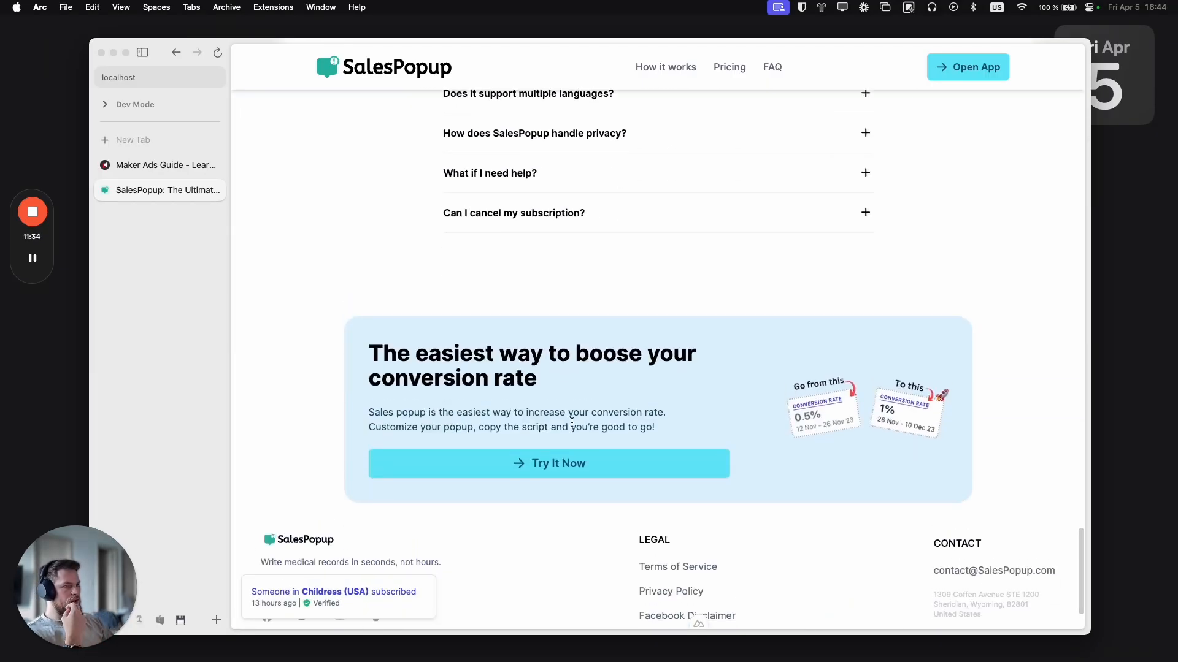
{"action": "scroll", "coordinate": [515, 425], "scroll_direction": "up", "scroll_amount": 15}
{"action": "scroll", "coordinate": [565, 513], "scroll_direction": "up", "scroll_amount": 5}
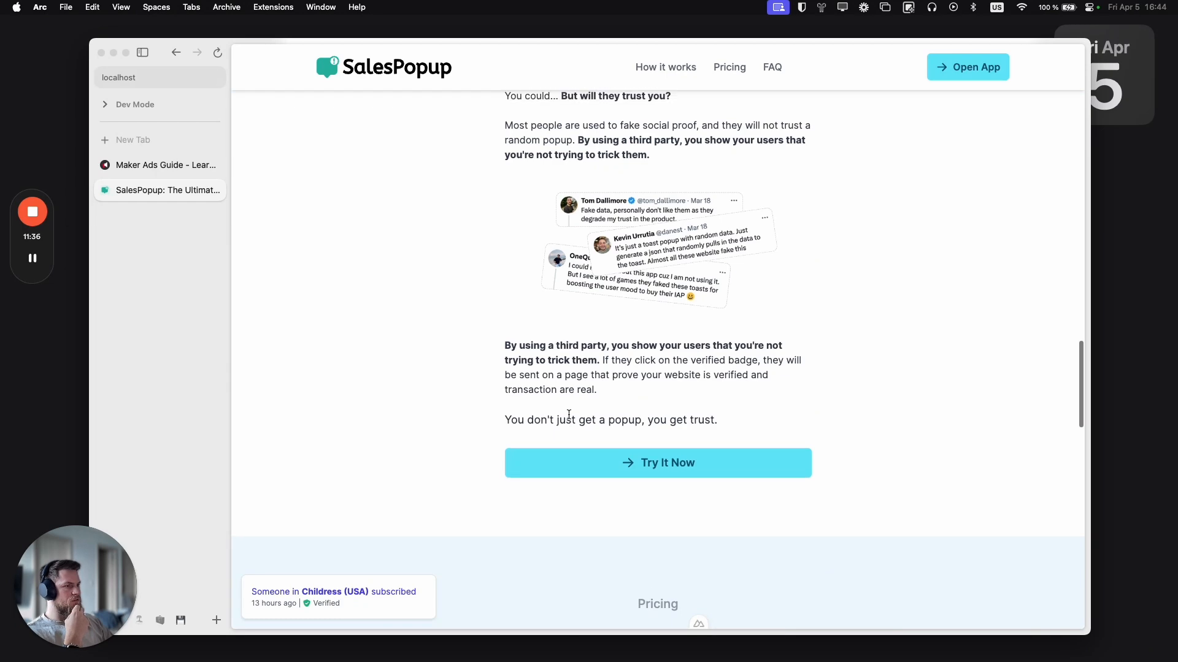
{"action": "scroll", "coordinate": [721, 406], "scroll_direction": "down", "scroll_amount": 2}
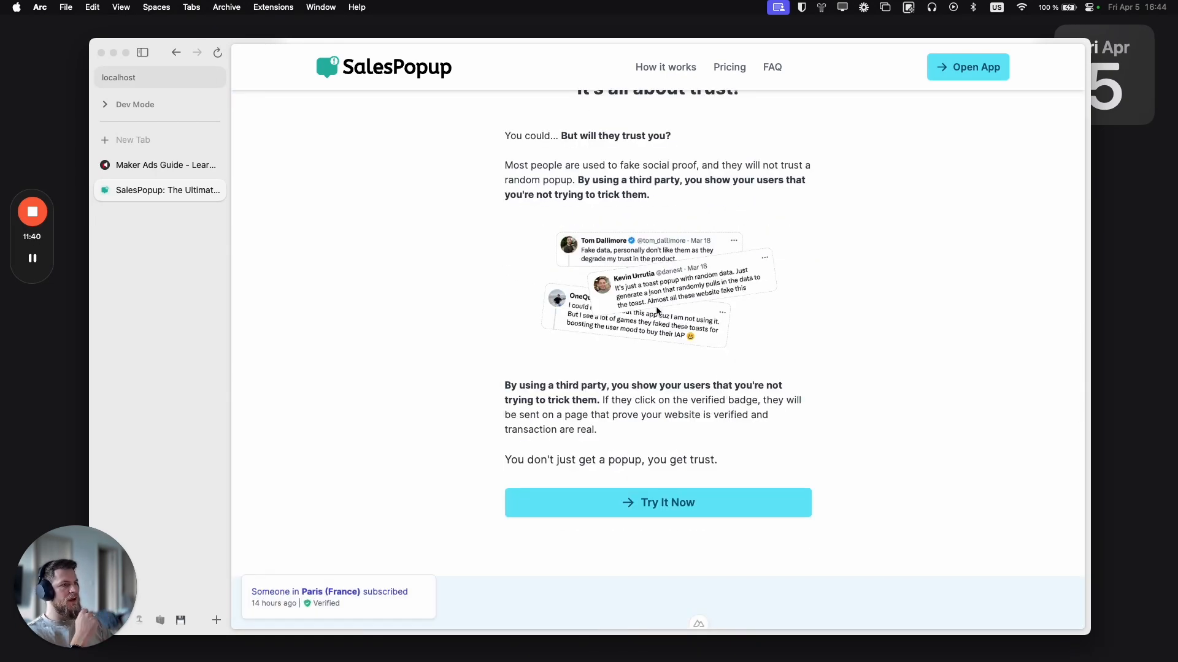
Step: Reread the hero headline "Increase your conversion rate with just a script" and continue to the "How it works" section
{"action": "scroll", "coordinate": [657, 311], "scroll_direction": "up", "scroll_amount": 20}
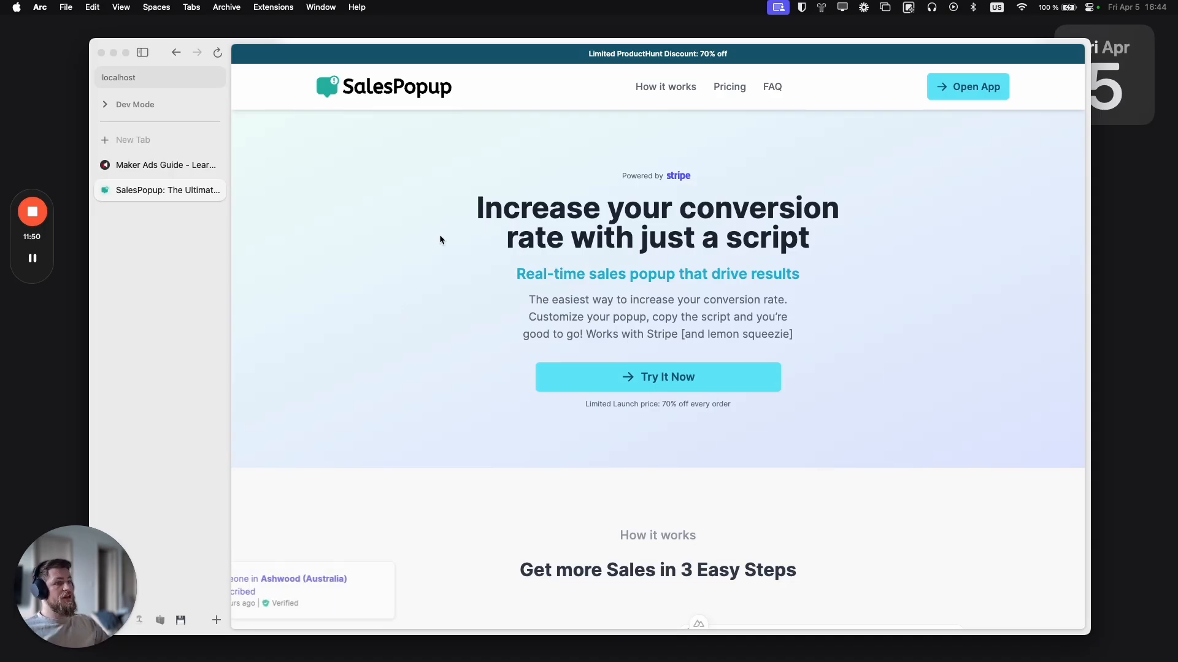
{"action": "left_click_drag", "start_coordinate": [514, 211], "coordinate": [799, 245]}
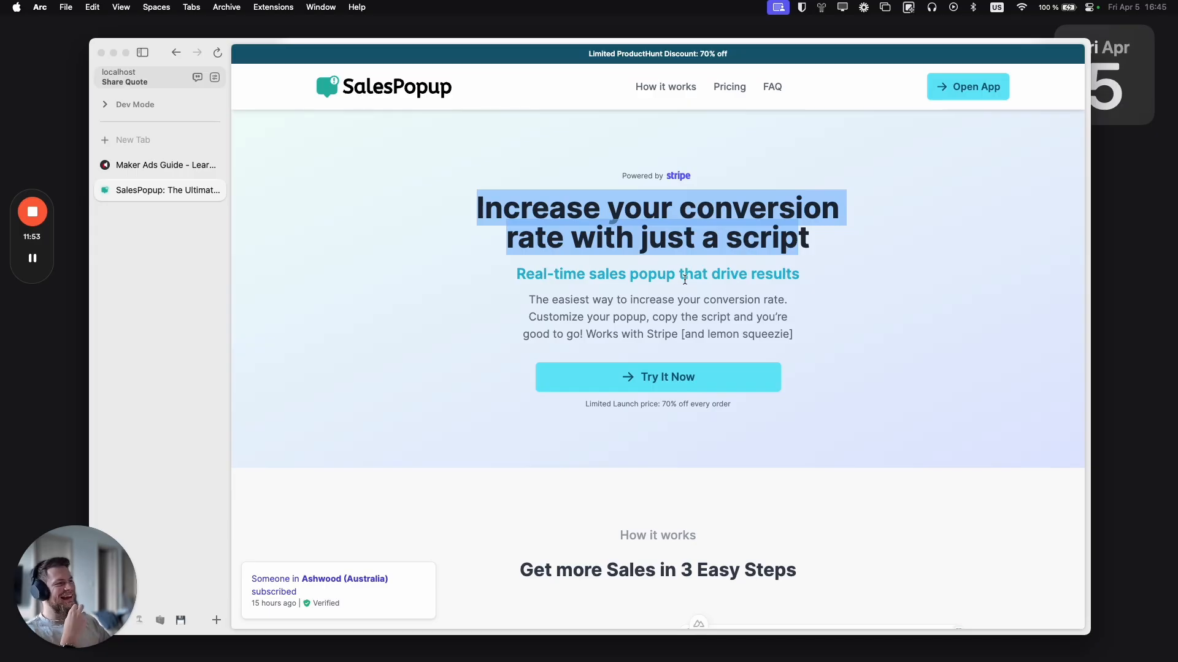
{"action": "left_click", "coordinate": [584, 265]}
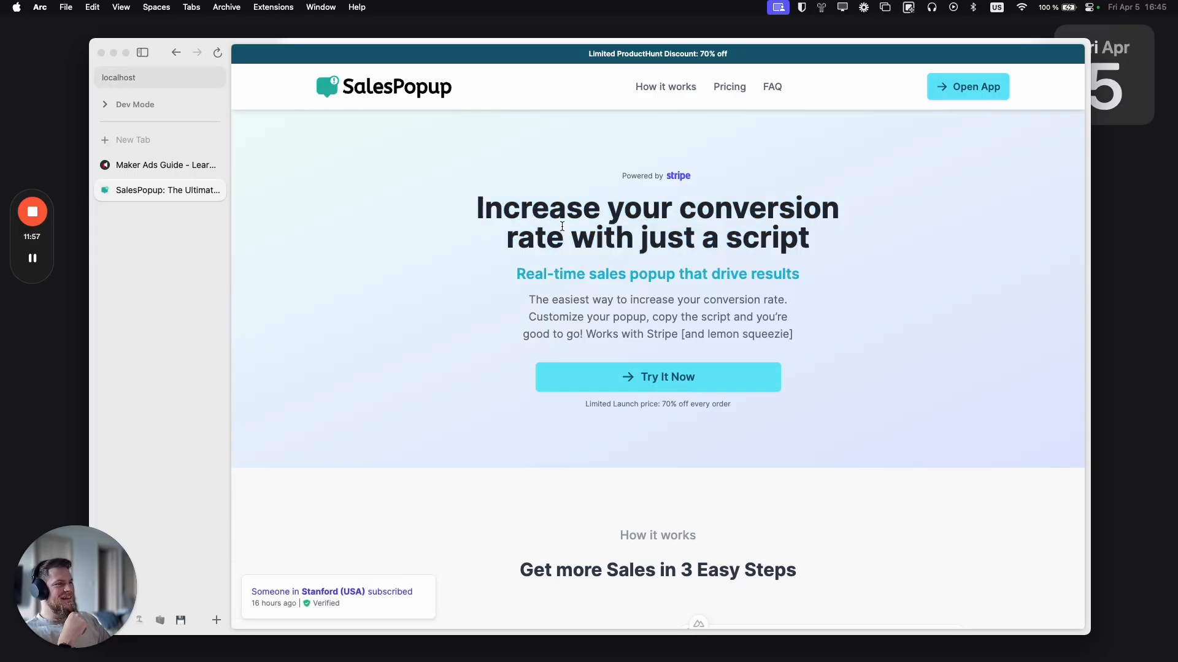
{"action": "left_click_drag", "start_coordinate": [561, 227], "coordinate": [747, 240]}
{"action": "left_click", "coordinate": [747, 240]}
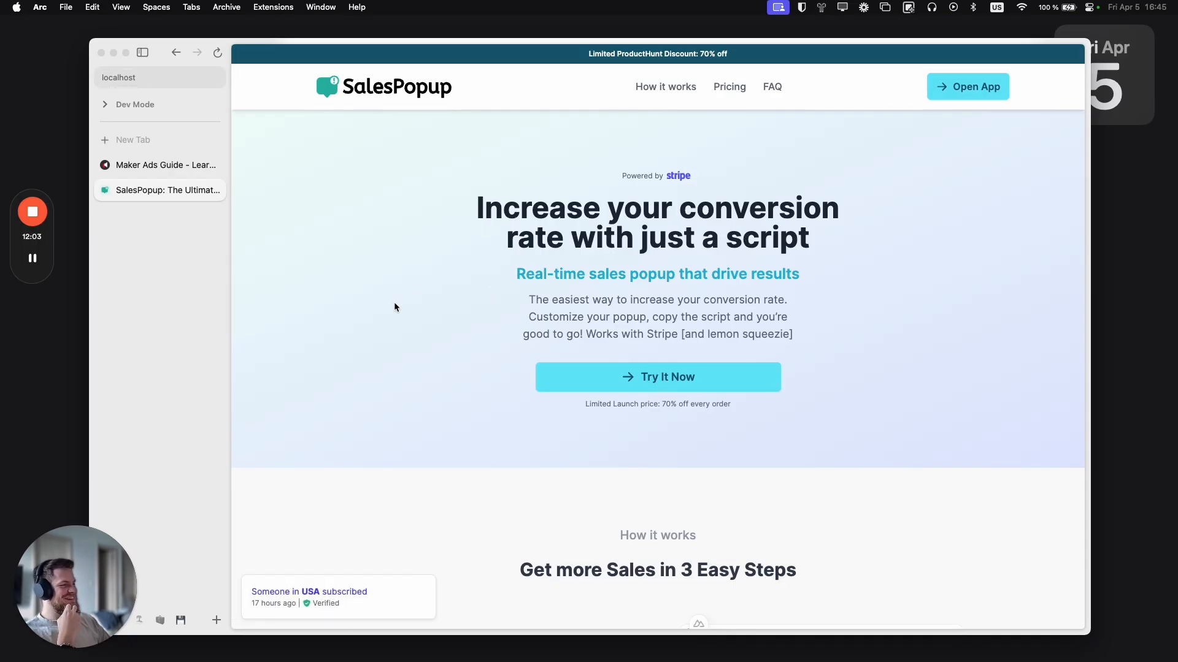
{"action": "scroll", "coordinate": [398, 310], "scroll_direction": "down", "scroll_amount": 5}
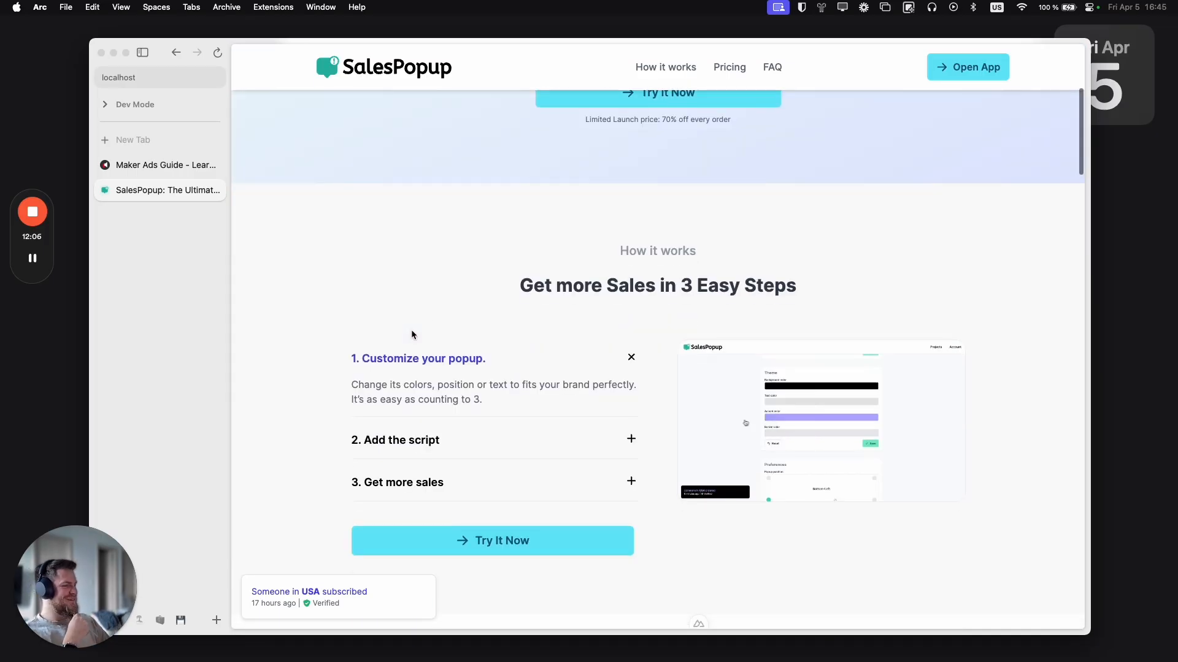
Step: Reread the SalesPopup hero and three easy steps, then examine the "The secret of good landing pages..." social proof text
{"action": "scroll", "coordinate": [472, 330], "scroll_direction": "up", "scroll_amount": 5}
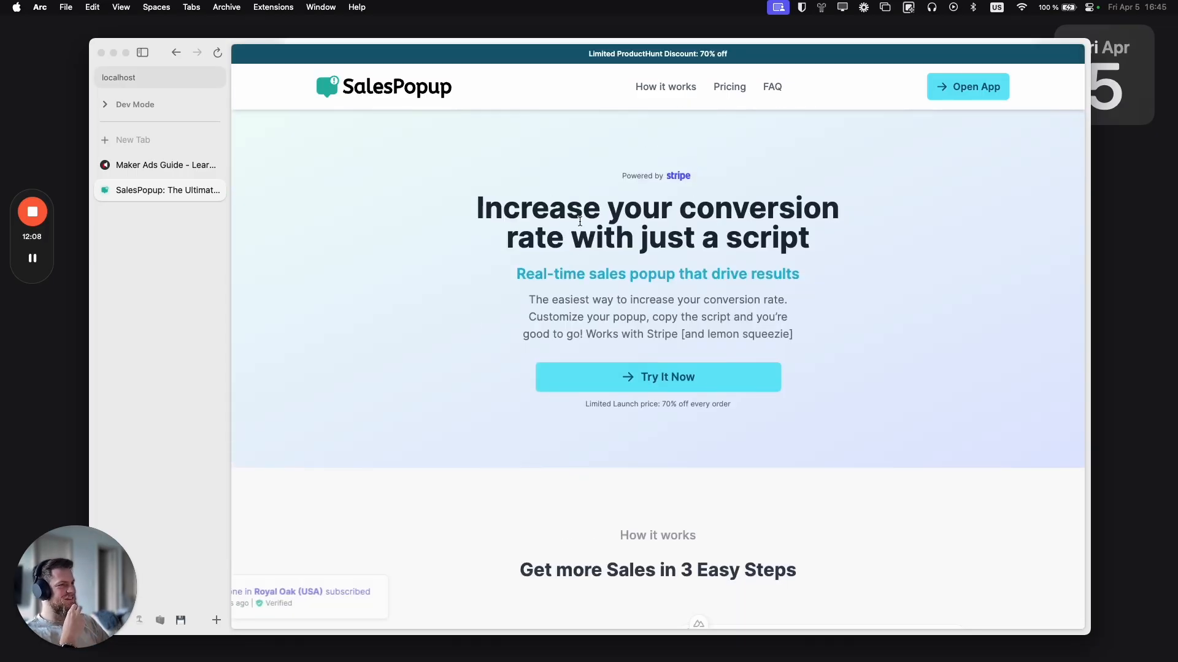
{"action": "scroll", "coordinate": [410, 279], "scroll_direction": "down", "scroll_amount": 8}
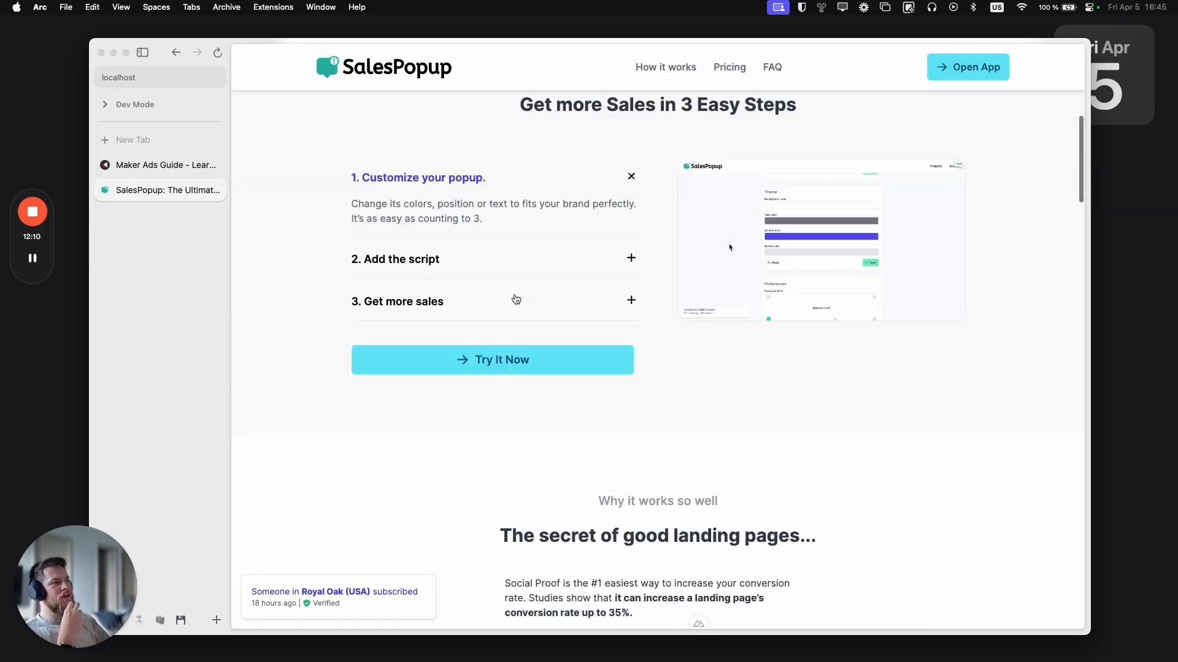
{"action": "scroll", "coordinate": [724, 306], "scroll_direction": "down", "scroll_amount": 12}
{"action": "scroll", "coordinate": [477, 363], "scroll_direction": "up", "scroll_amount": 5}
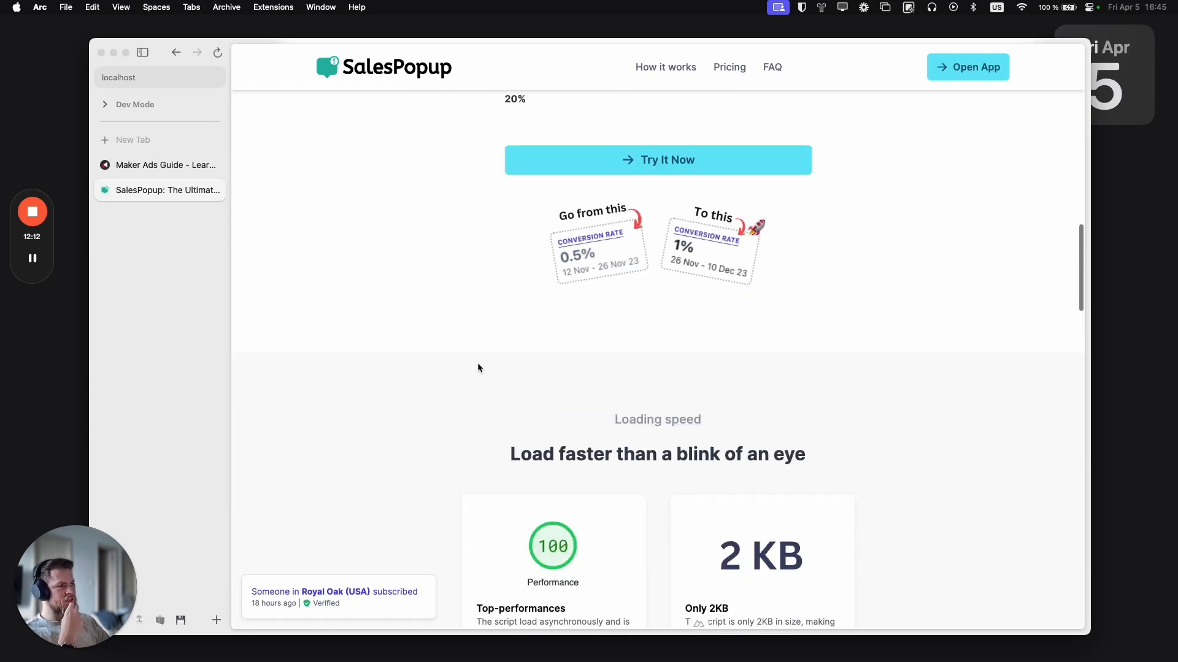
{"action": "scroll", "coordinate": [417, 248], "scroll_direction": "up", "scroll_amount": 4}
{"action": "scroll", "coordinate": [561, 173], "scroll_direction": "down", "scroll_amount": 4}
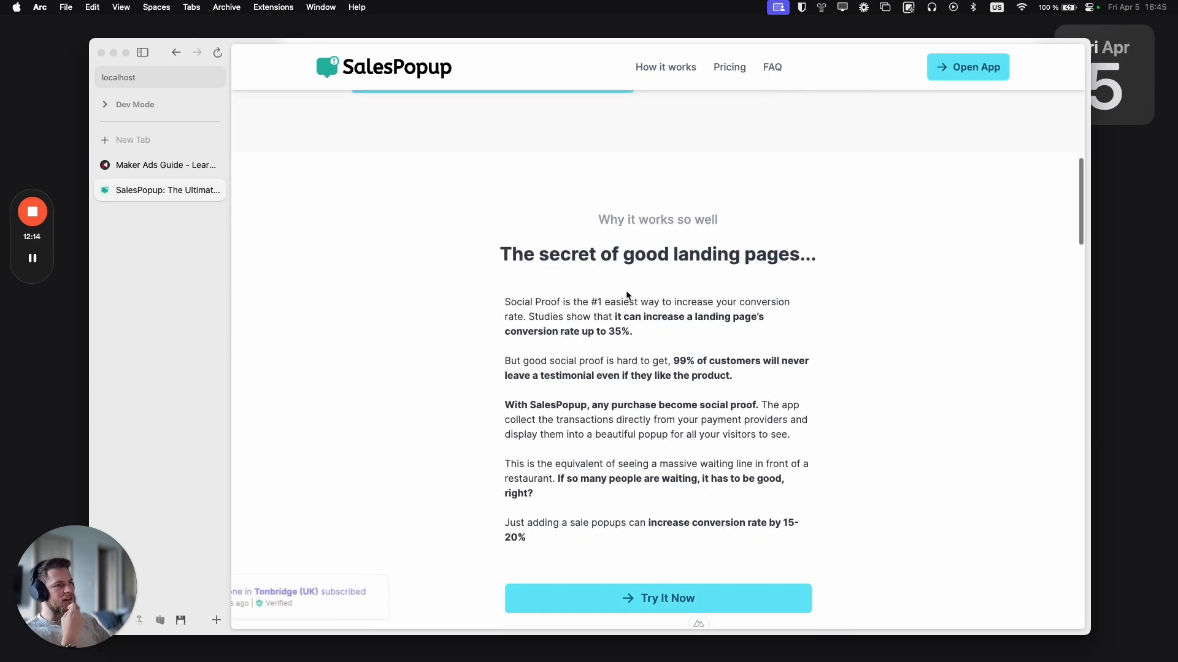
{"action": "scroll", "coordinate": [562, 172], "scroll_direction": "up", "scroll_amount": 2}
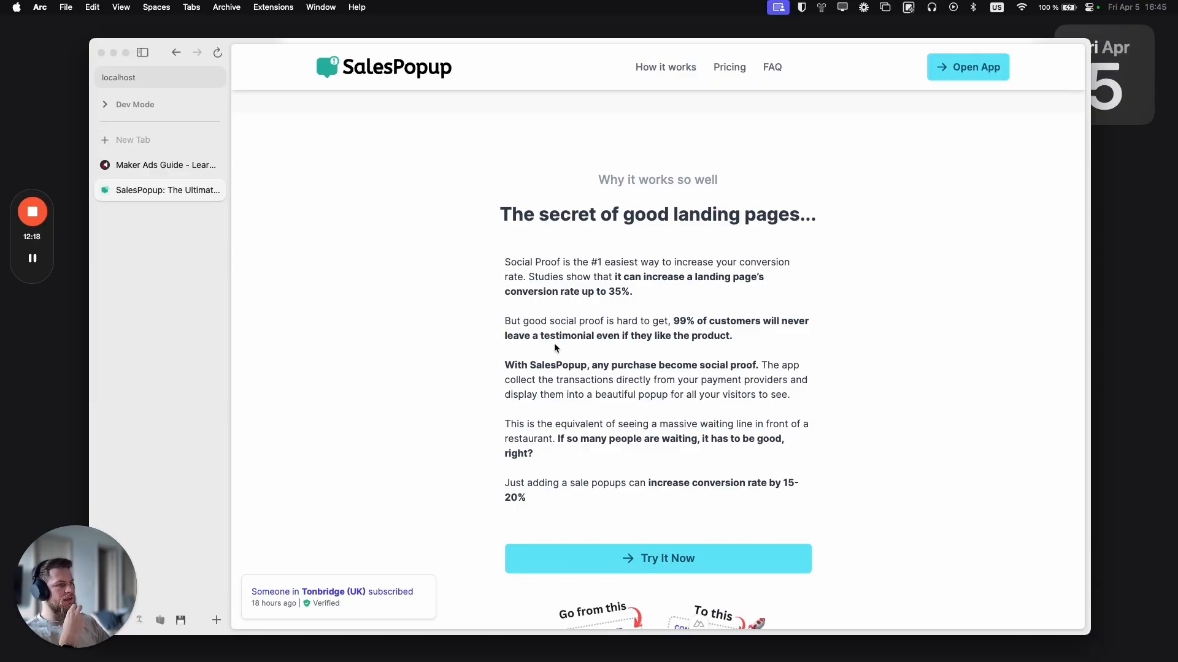
Step: Review the trust, pricing, FAQ and loading speed sections, comparing them with the social proof text before returning to pricing
{"action": "scroll", "coordinate": [565, 344], "scroll_direction": "down", "scroll_amount": 15}
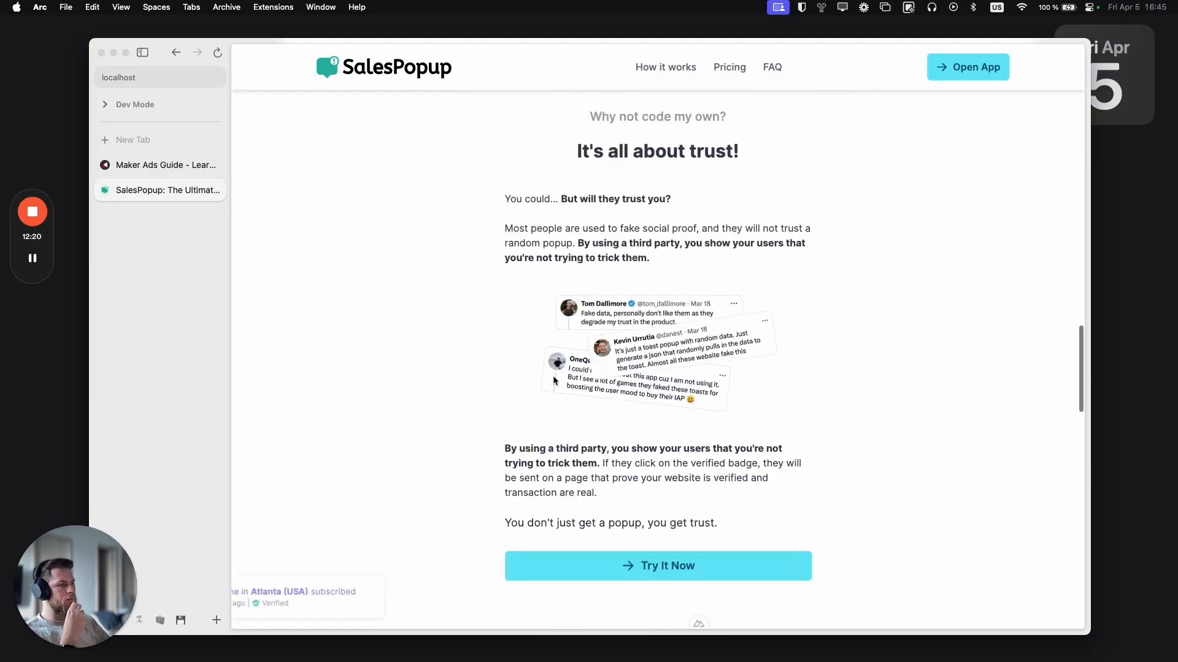
{"action": "scroll", "coordinate": [554, 380], "scroll_direction": "down", "scroll_amount": 12}
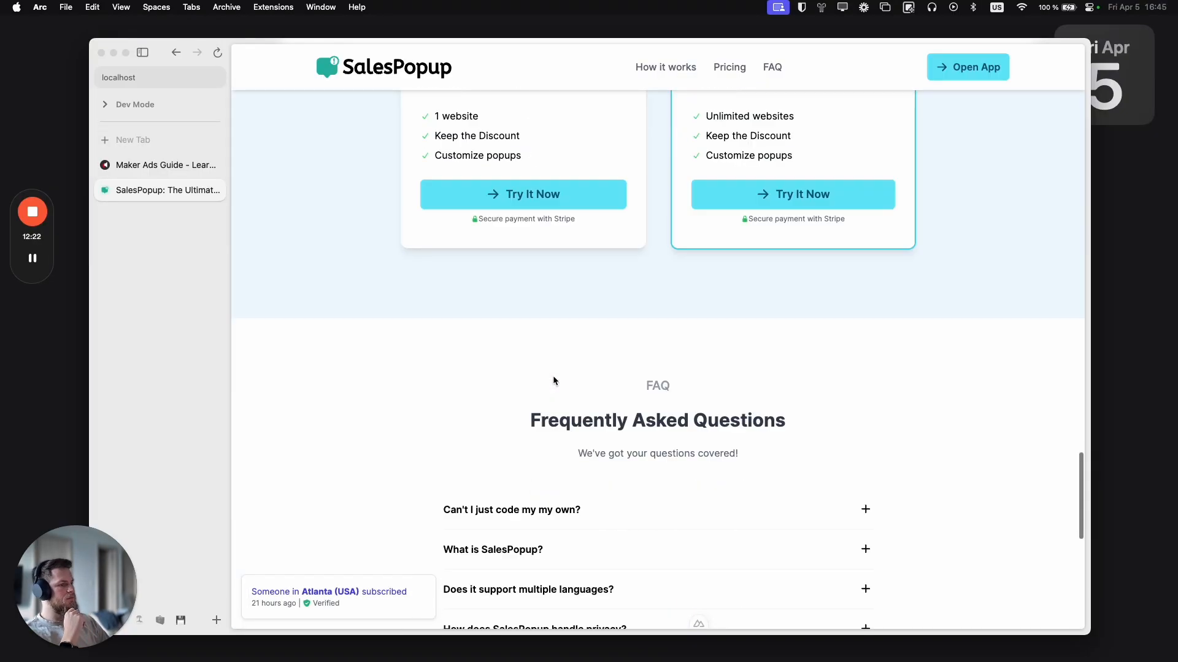
{"action": "scroll", "coordinate": [553, 381], "scroll_direction": "down", "scroll_amount": 5}
{"action": "scroll", "coordinate": [550, 398], "scroll_direction": "up", "scroll_amount": 15}
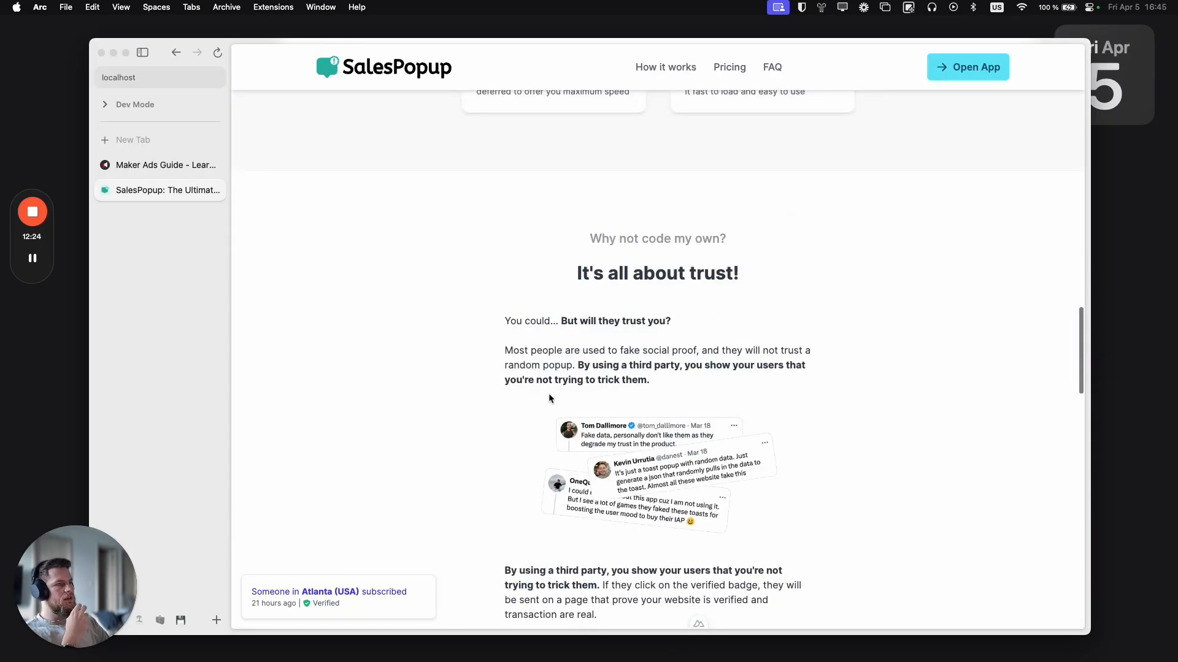
{"action": "scroll", "coordinate": [551, 389], "scroll_direction": "up", "scroll_amount": 6}
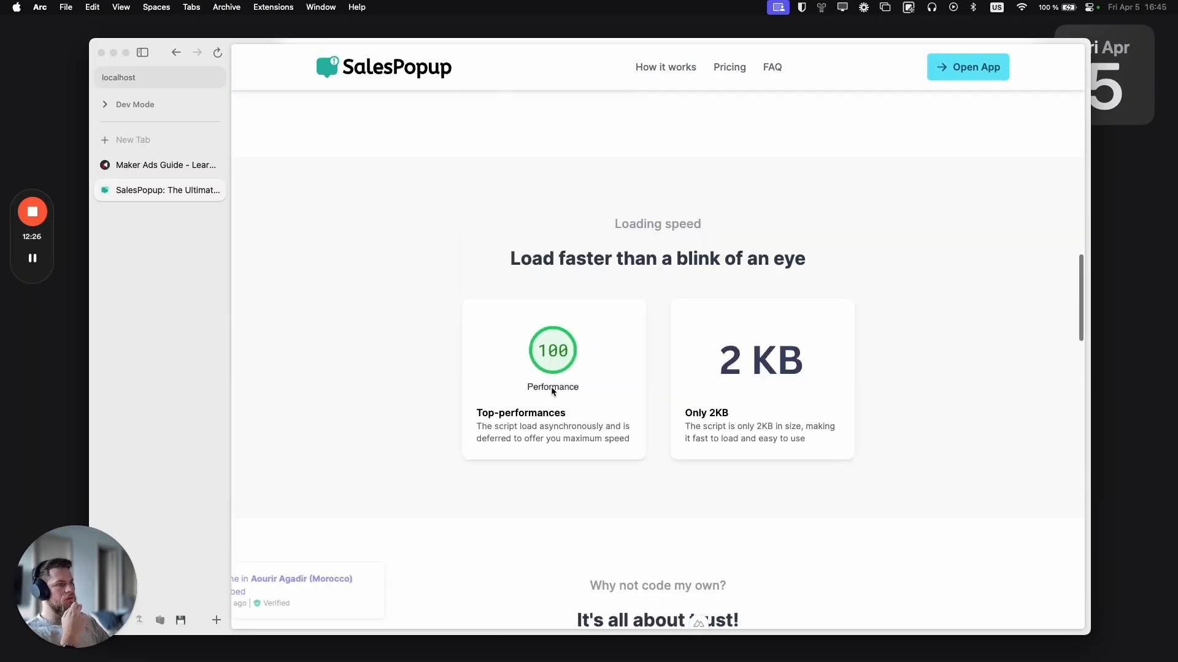
{"action": "scroll", "coordinate": [551, 387], "scroll_direction": "up", "scroll_amount": 10}
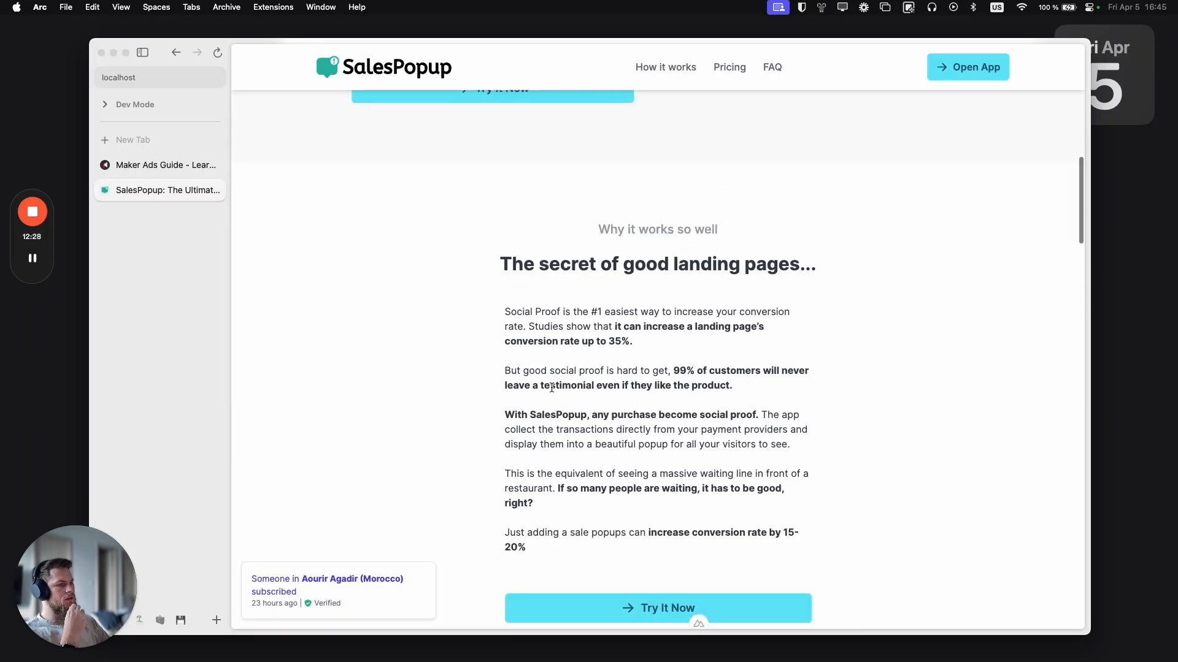
{"action": "scroll", "coordinate": [540, 385], "scroll_direction": "down", "scroll_amount": 5}
{"action": "scroll", "coordinate": [481, 393], "scroll_direction": "down", "scroll_amount": 10}
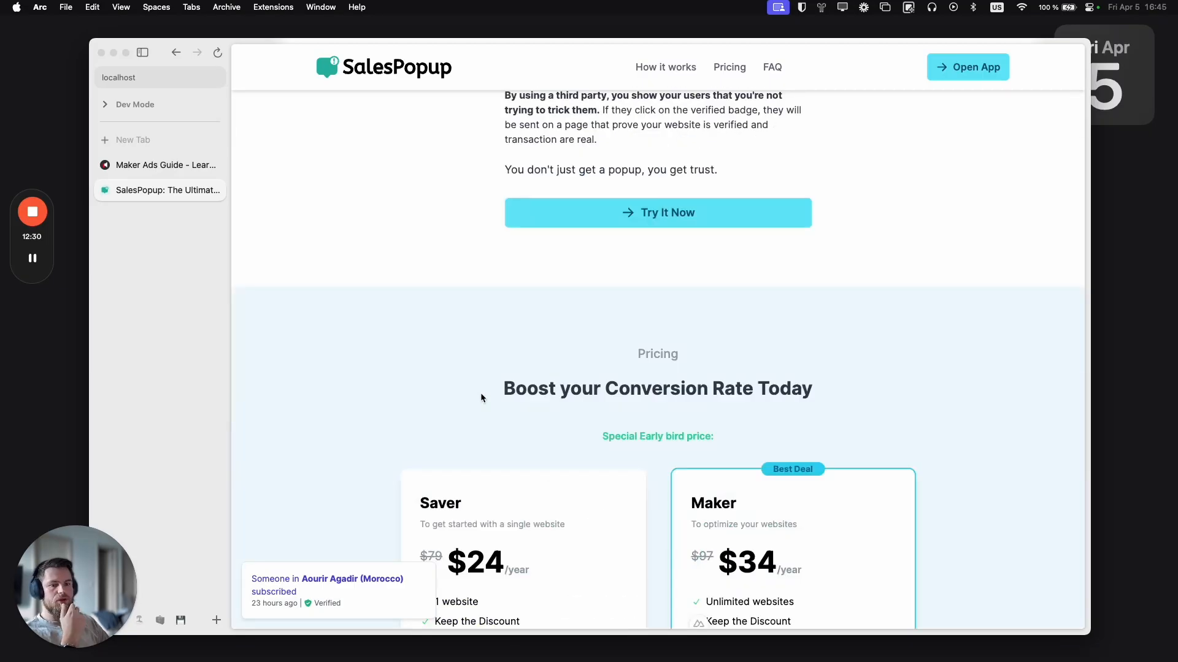
{"action": "scroll", "coordinate": [481, 392], "scroll_direction": "down", "scroll_amount": 8}
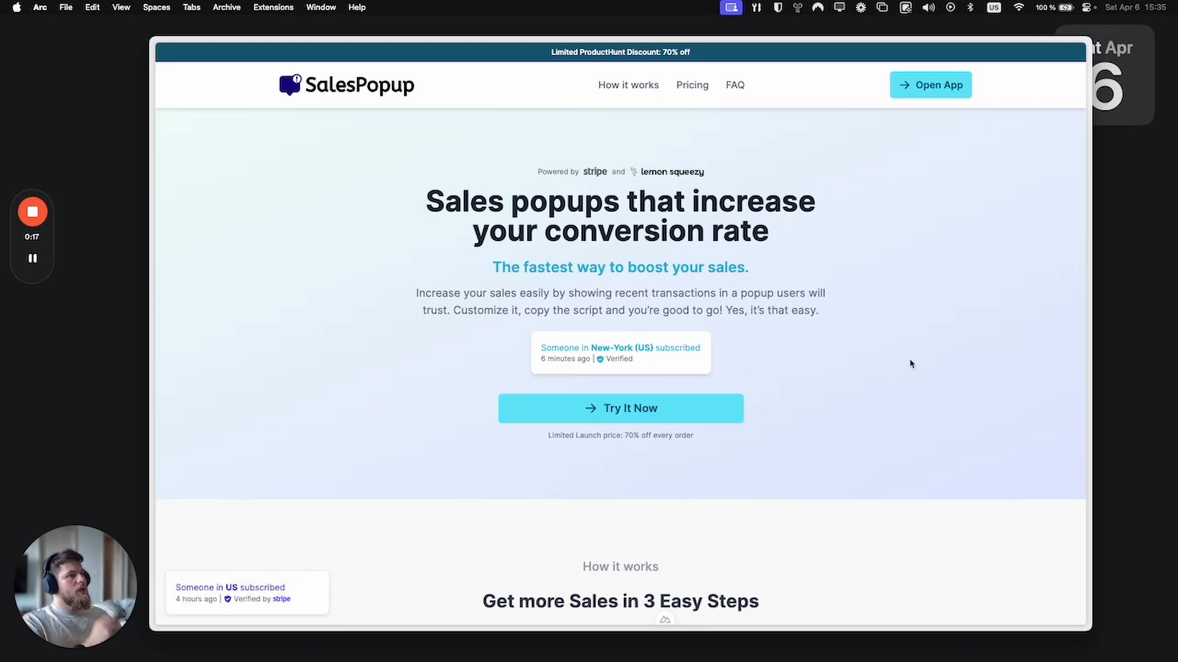
Step: Highlight and reread the revised hero headline "Sales popups that increase your conversion rate"
{"action": "left_click_drag", "start_coordinate": [418, 194], "coordinate": [803, 247]}
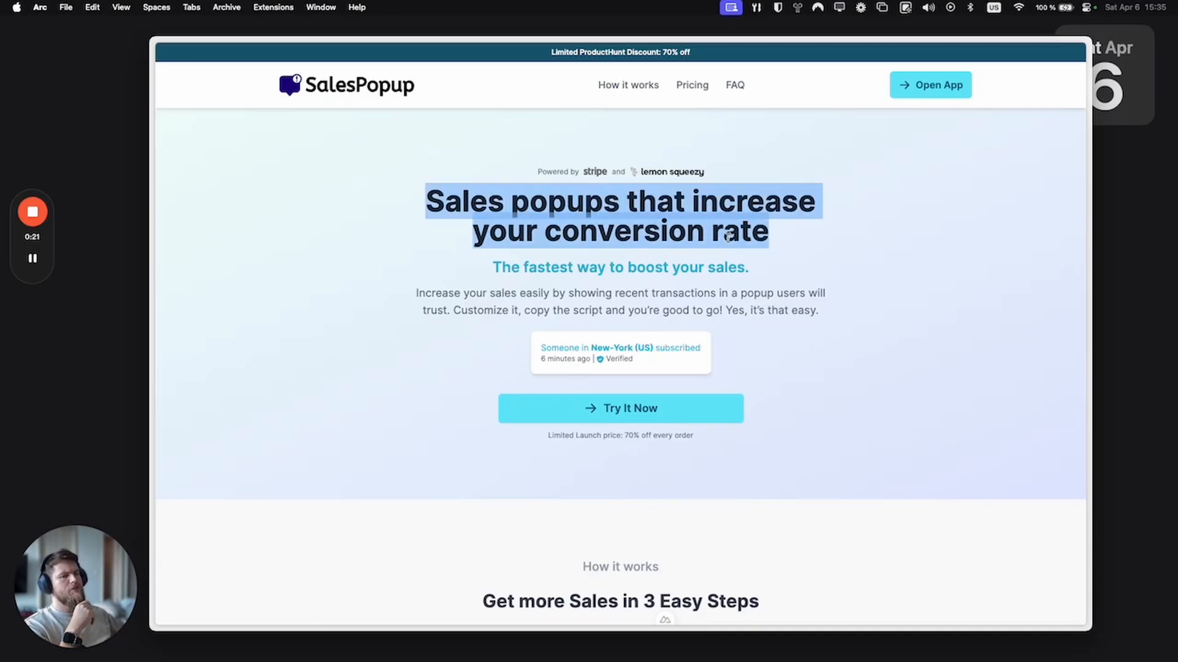
{"action": "left_click", "coordinate": [422, 209]}
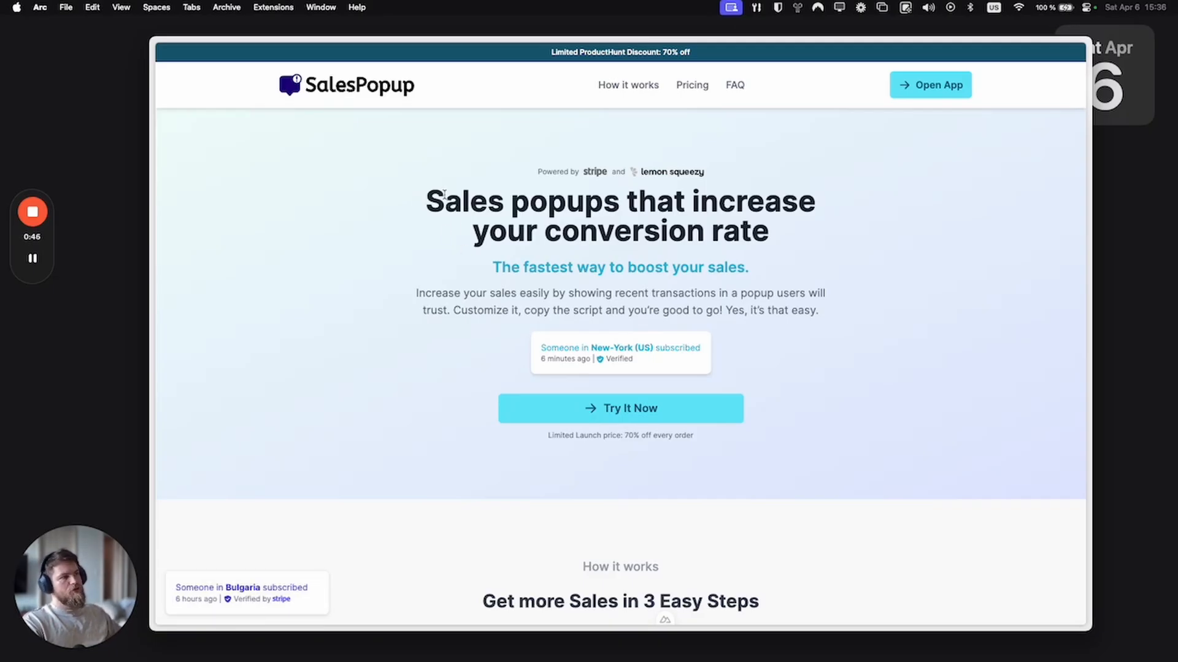
{"action": "left_click_drag", "start_coordinate": [444, 195], "coordinate": [803, 199]}
{"action": "left_click", "coordinate": [812, 232]}
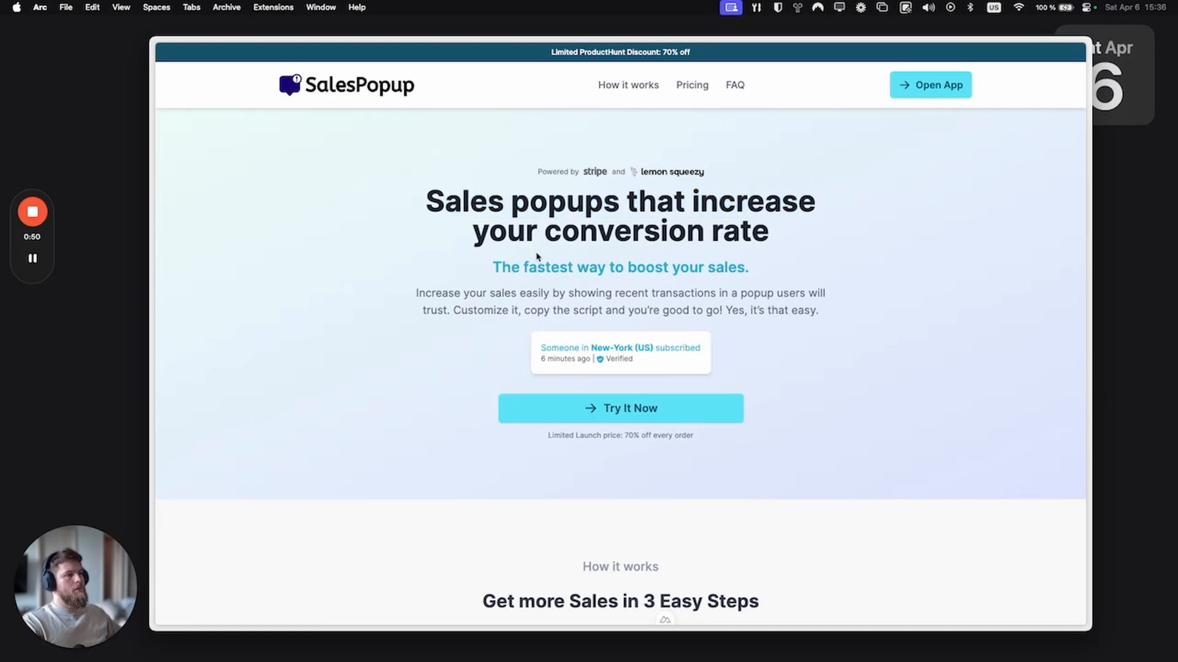
Step: Highlight the subheading "The fastest way to boost your sales." and the start of the description below it, then clear the selection
{"action": "left_click_drag", "start_coordinate": [485, 268], "coordinate": [766, 275]}
{"action": "left_click", "coordinate": [767, 275]}
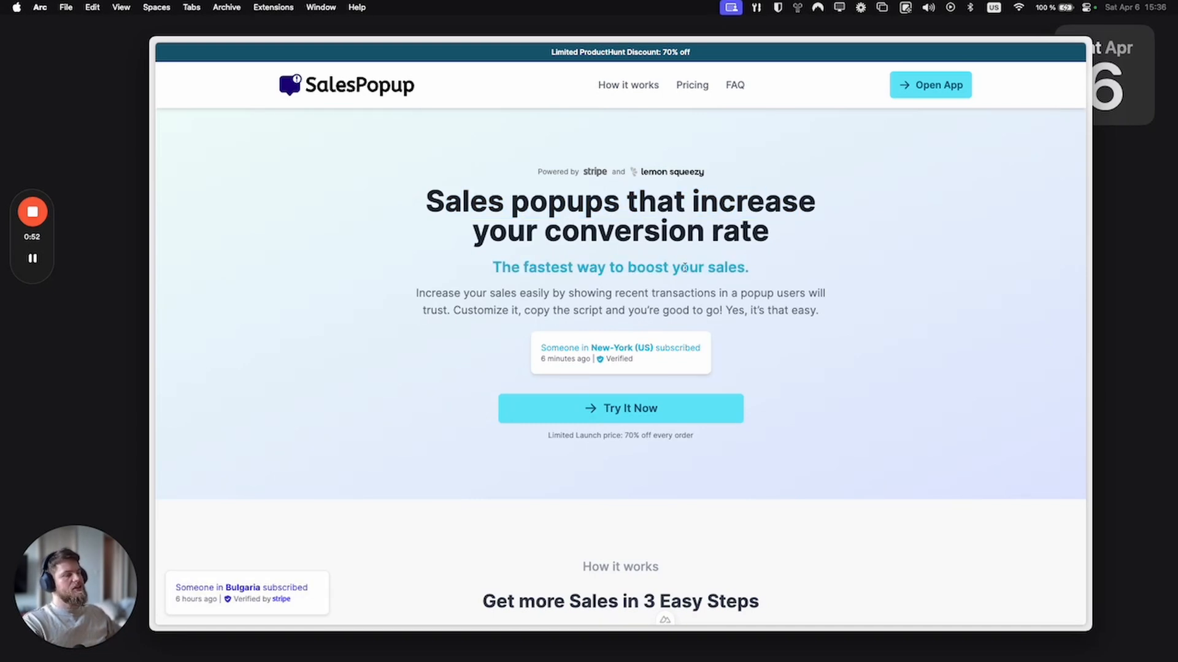
{"action": "left_click_drag", "start_coordinate": [494, 266], "coordinate": [764, 267]}
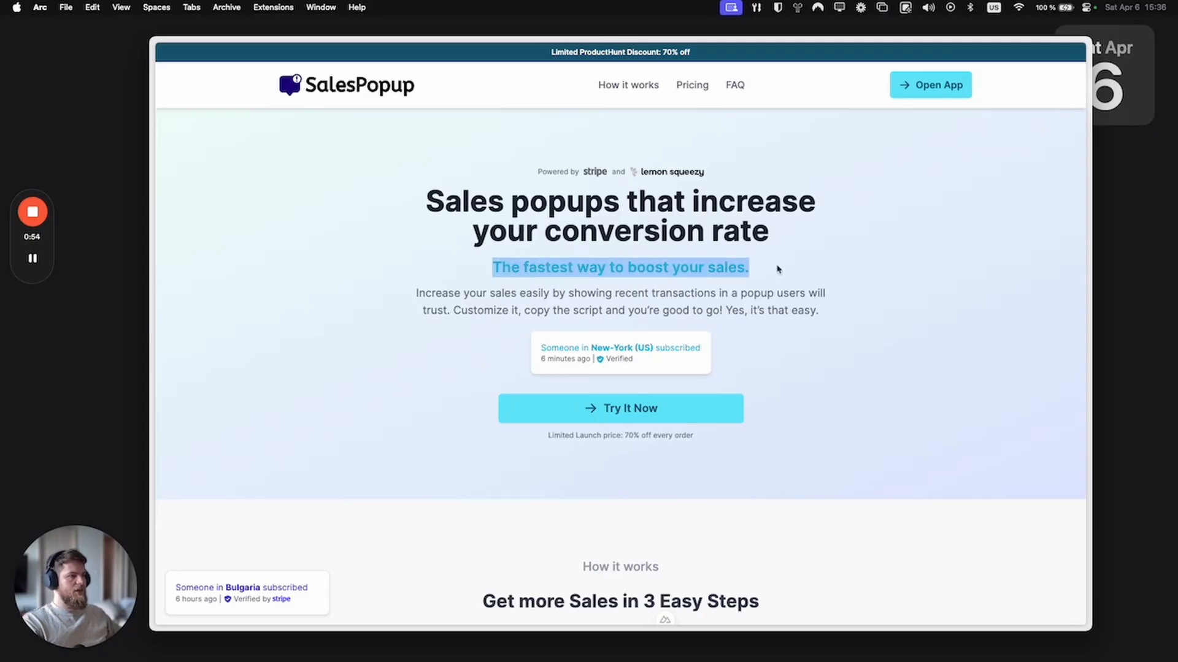
{"action": "left_click_drag", "start_coordinate": [626, 268], "coordinate": [786, 289]}
{"action": "left_click_drag", "start_coordinate": [711, 270], "coordinate": [777, 277]}
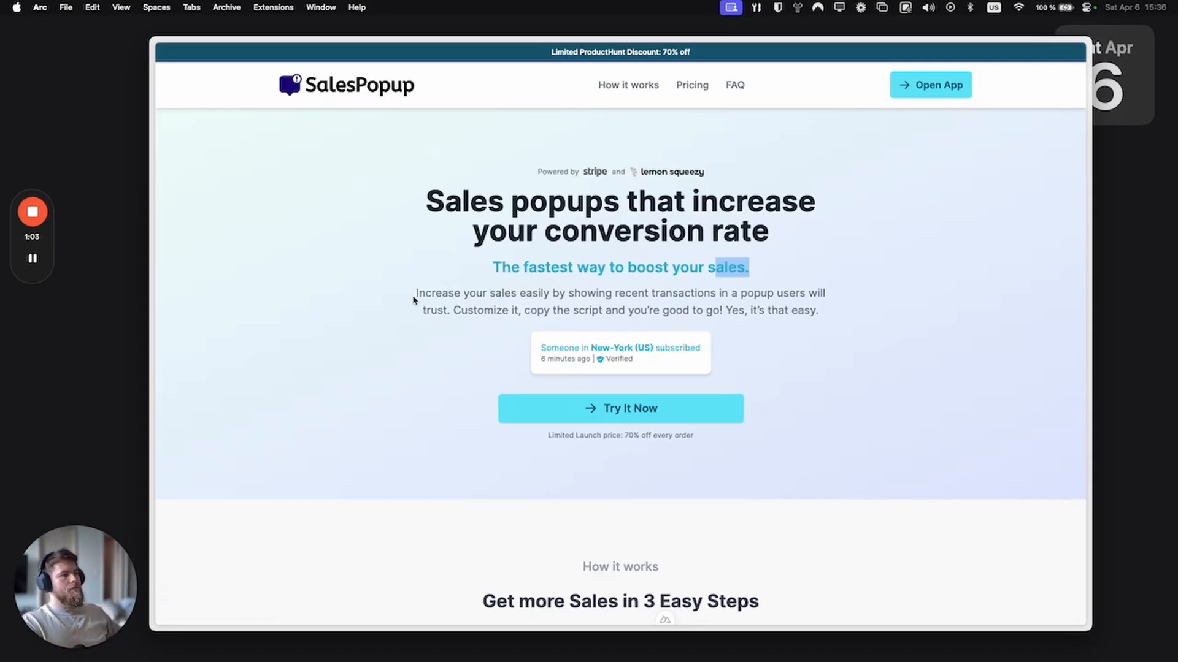
{"action": "left_click_drag", "start_coordinate": [413, 295], "coordinate": [671, 295]}
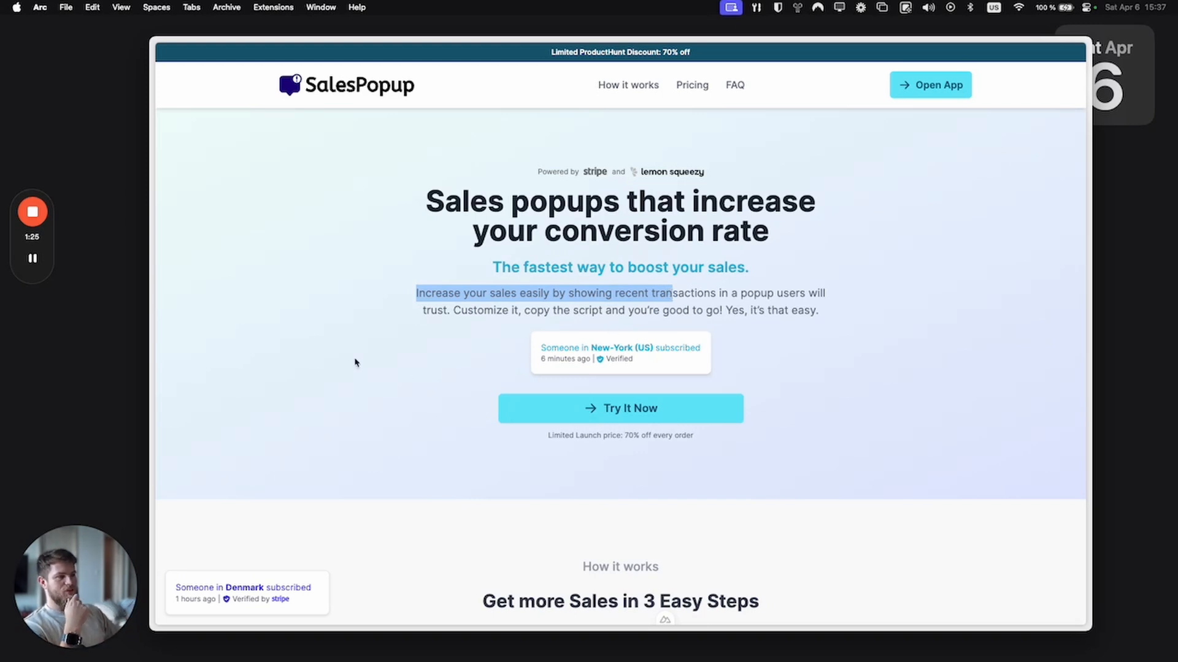
{"action": "left_click", "coordinate": [396, 352]}
Step: Examine the redesigned "It's all about trust!" section with its tweet collage and Verified badge blocks
{"action": "scroll", "coordinate": [484, 405], "scroll_direction": "down", "scroll_amount": 10}
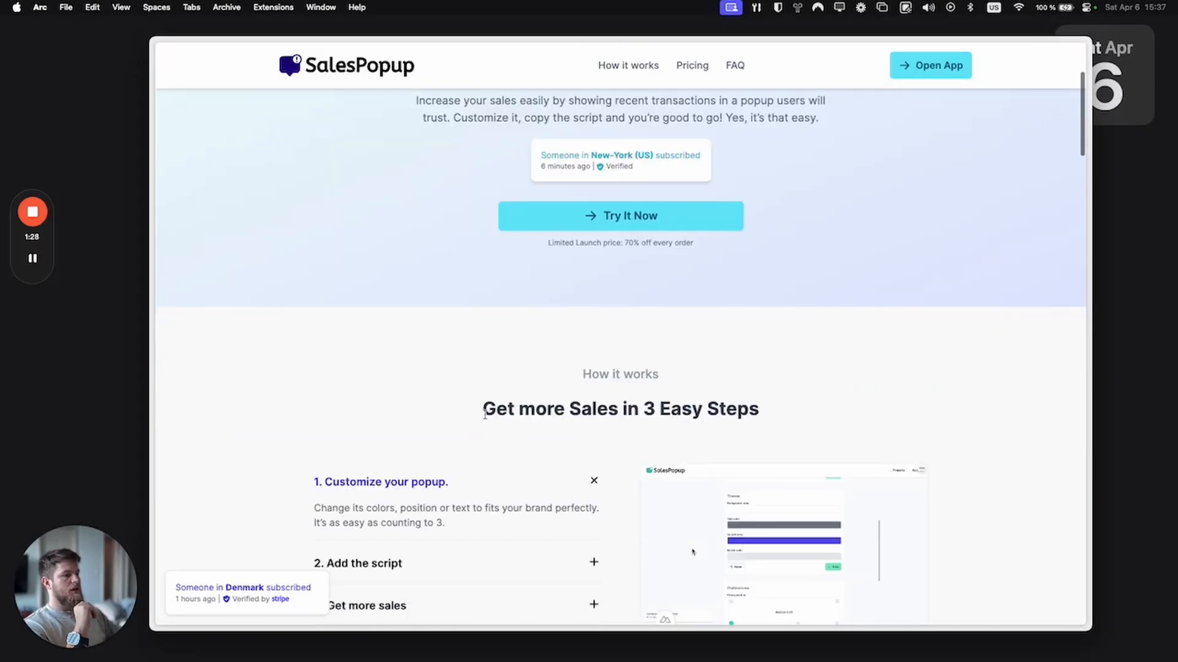
{"action": "scroll", "coordinate": [502, 405], "scroll_direction": "down", "scroll_amount": 15}
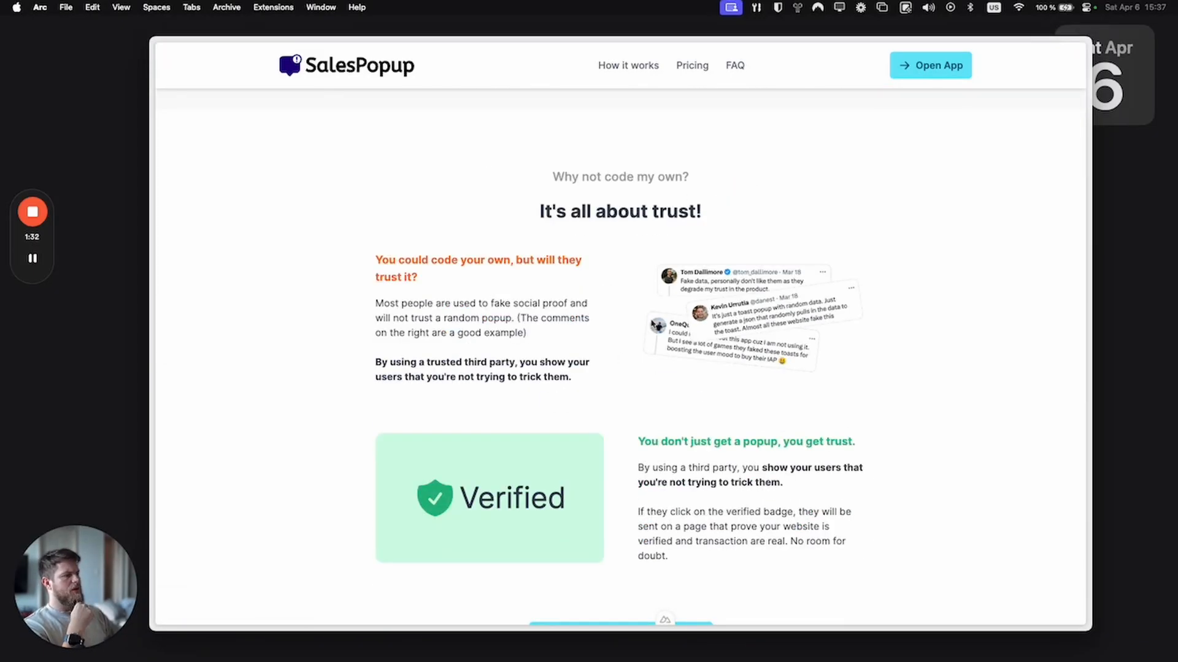
{"action": "scroll", "coordinate": [604, 393], "scroll_direction": "down", "scroll_amount": 1}
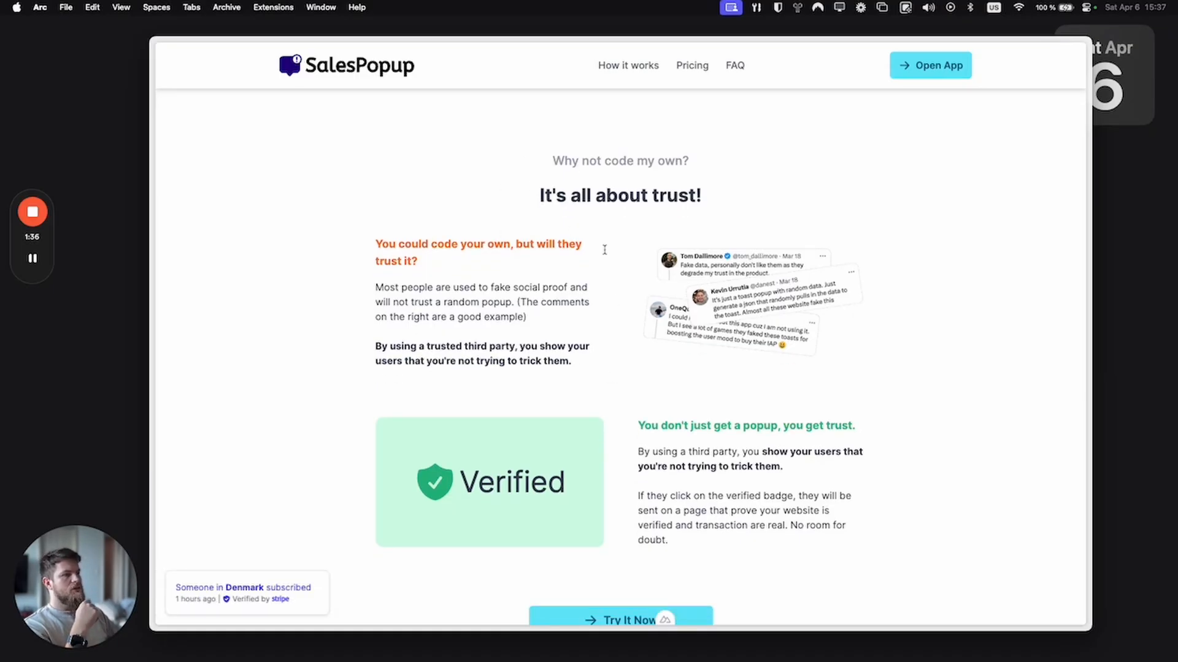
{"action": "scroll", "coordinate": [522, 452], "scroll_direction": "down", "scroll_amount": 1}
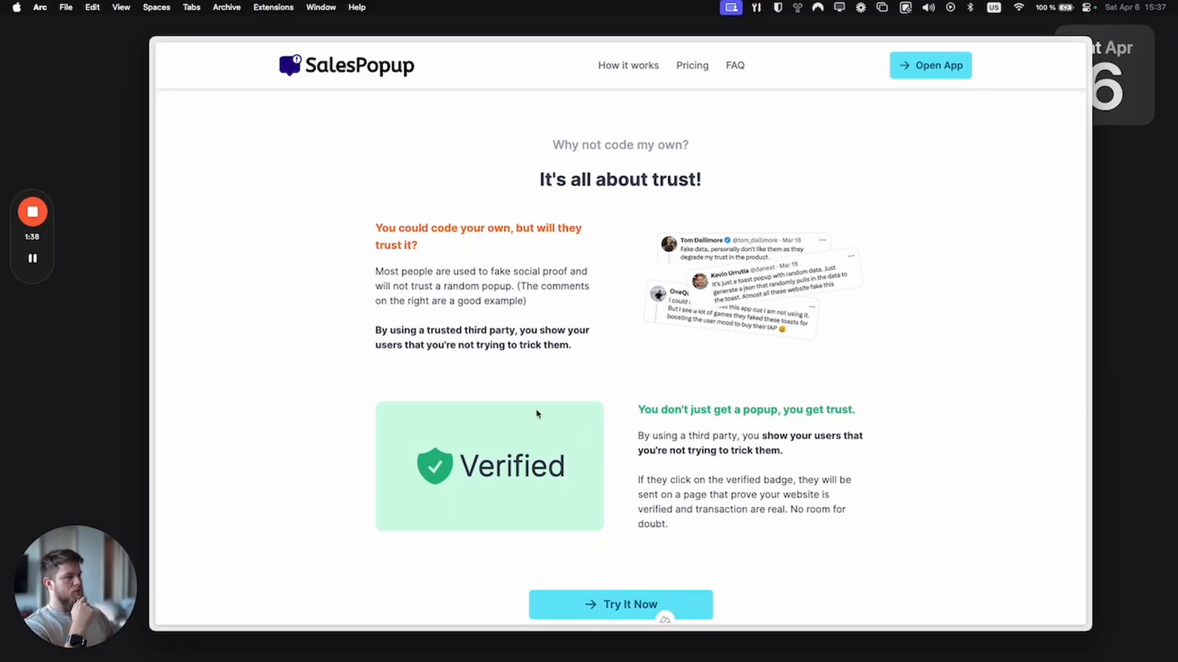
Step: Examine the Saver and Maker pricing cards and the start of the FAQ
{"action": "scroll", "coordinate": [481, 305], "scroll_direction": "down", "scroll_amount": 3}
{"action": "scroll", "coordinate": [503, 441], "scroll_direction": "down", "scroll_amount": 10}
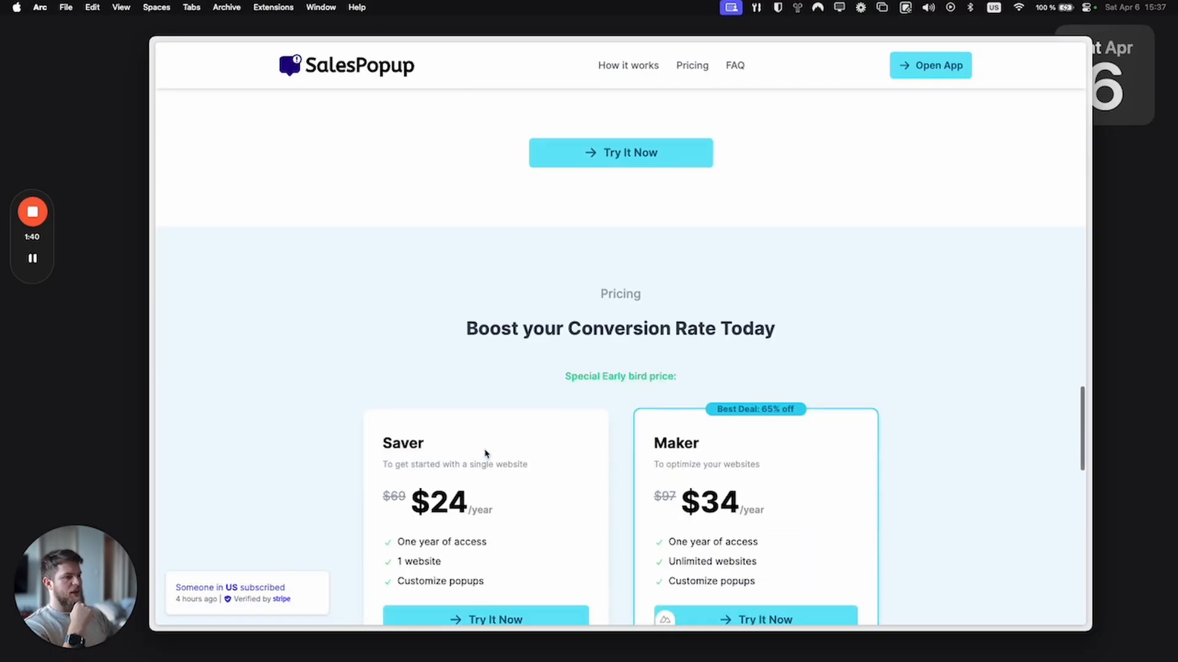
{"action": "scroll", "coordinate": [494, 439], "scroll_direction": "down", "scroll_amount": 6}
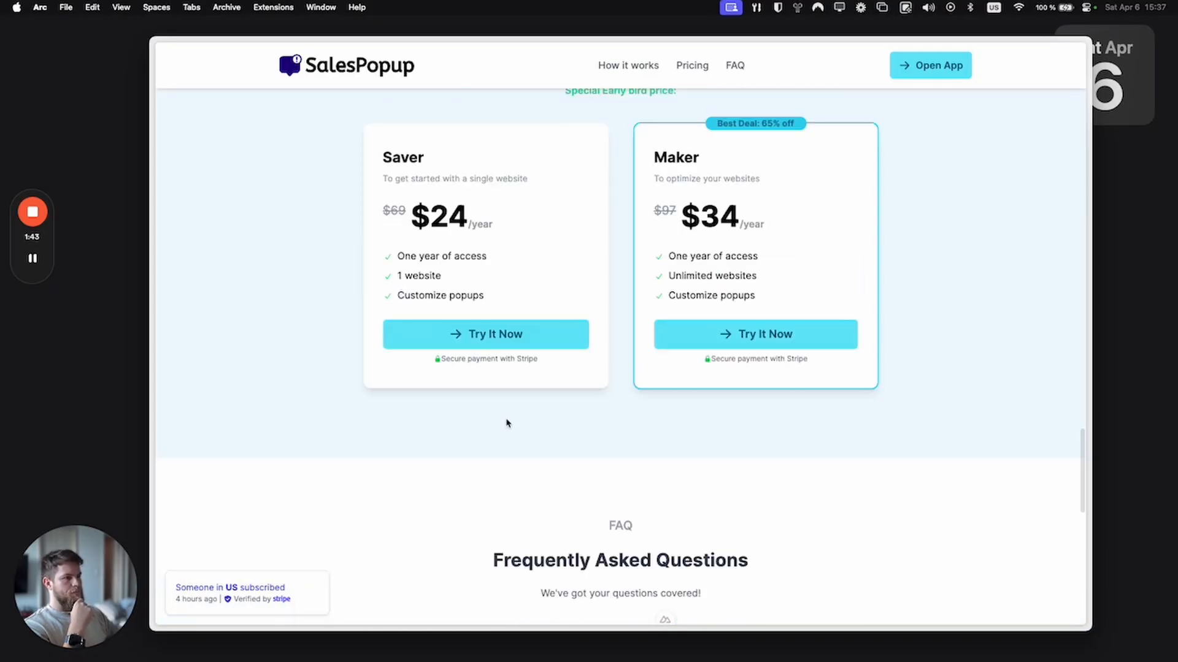
{"action": "scroll", "coordinate": [507, 423], "scroll_direction": "down", "scroll_amount": 7}
{"action": "scroll", "coordinate": [384, 413], "scroll_direction": "up", "scroll_amount": 3}
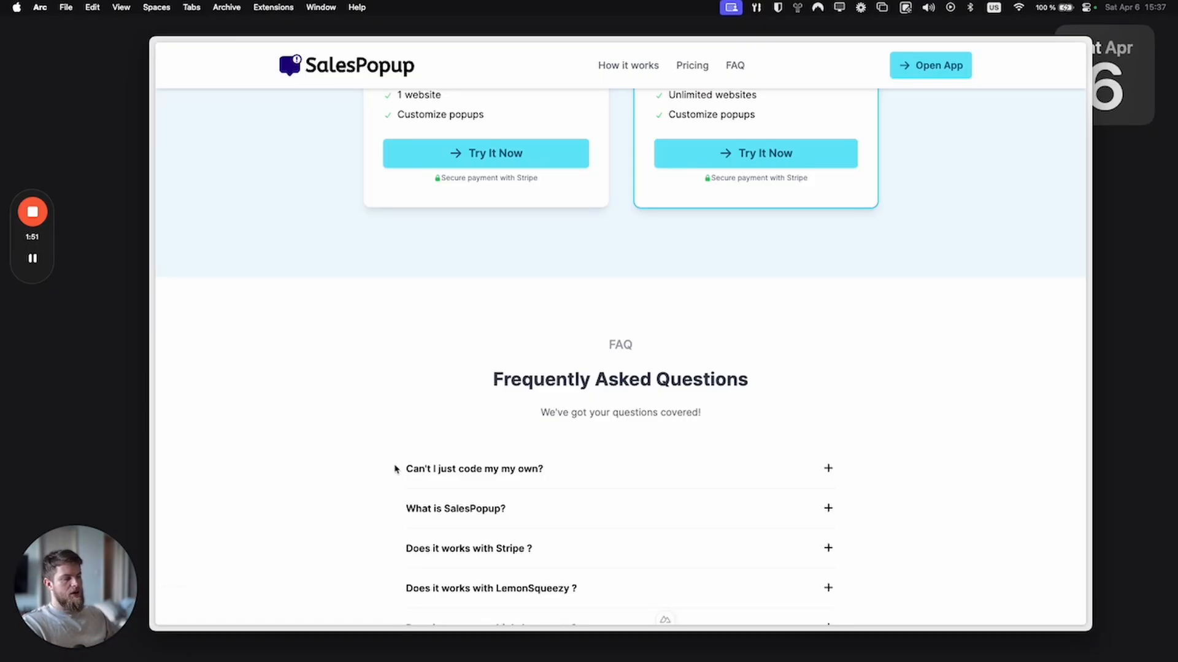
Step: Open the sales popup's verification page, read its verified heading and three steps, and return to the landing page
{"action": "left_click", "coordinate": [245, 599]}
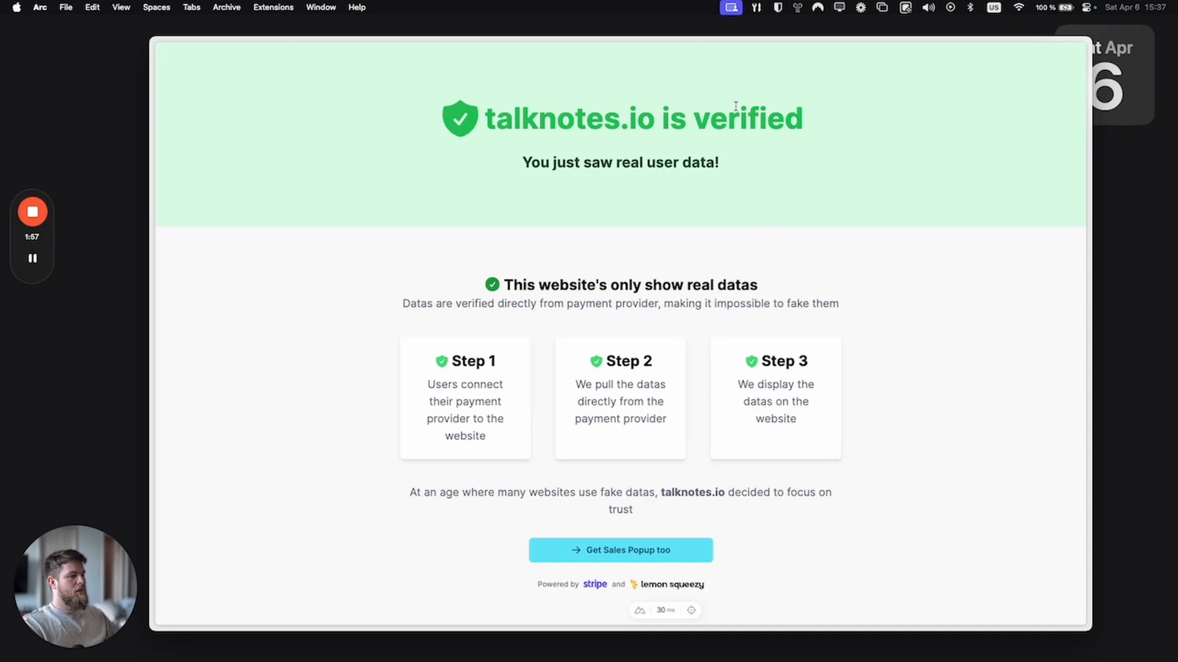
{"action": "double_click", "coordinate": [582, 113]}
{"action": "left_click", "coordinate": [413, 373]}
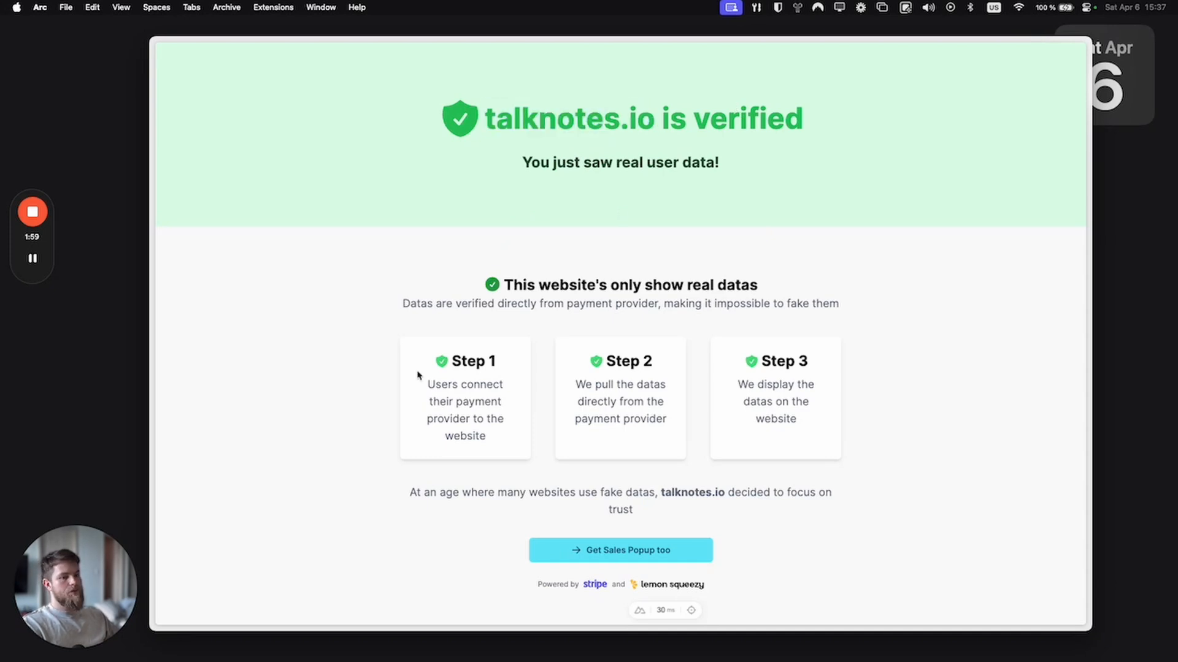
{"action": "key", "text": "super+bracketleft"}
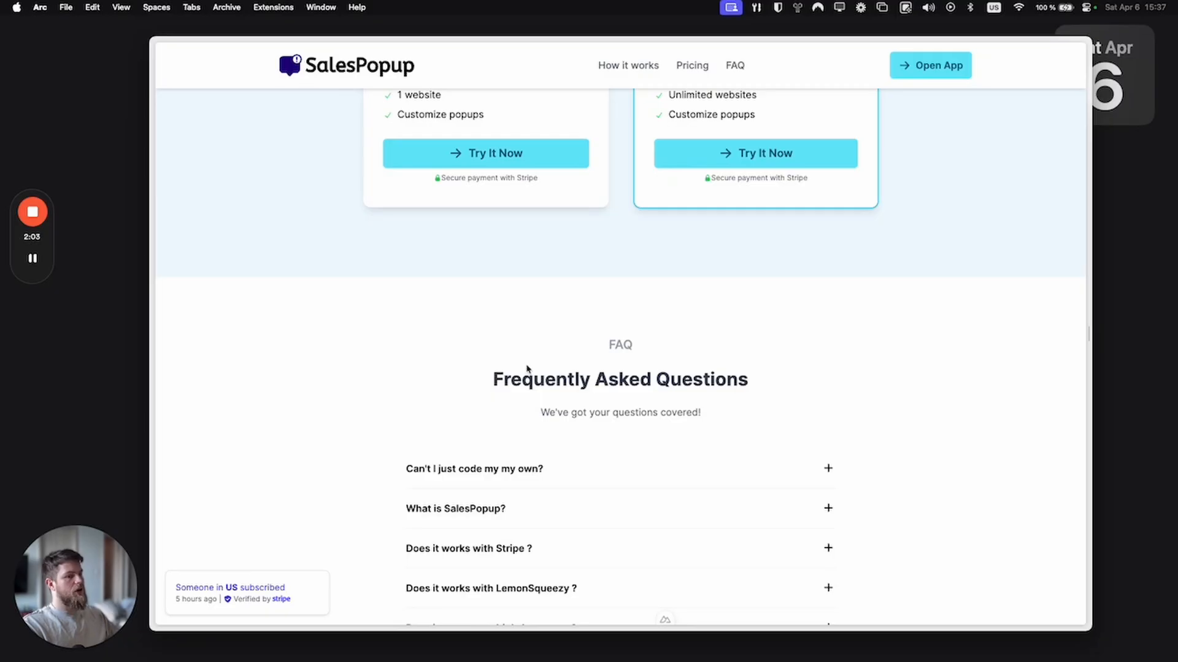
Step: Read through the FAQ questions and the closing call to action, then return to the hero's "Powered by" line
{"action": "scroll", "coordinate": [329, 388], "scroll_direction": "down", "scroll_amount": 5}
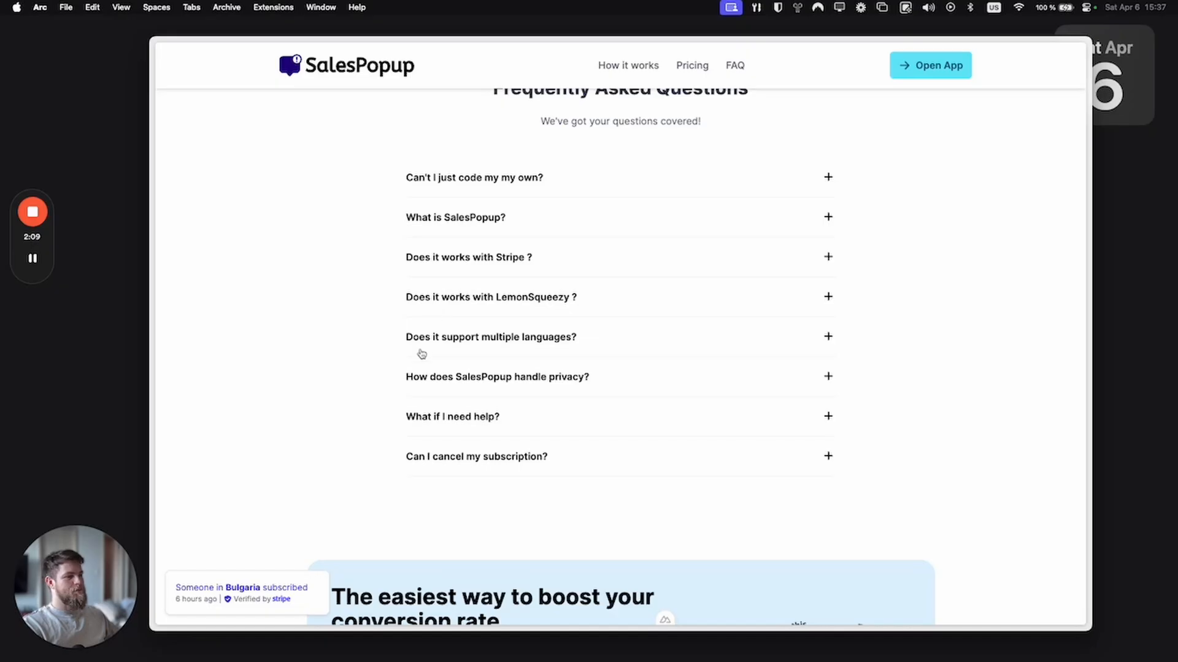
{"action": "scroll", "coordinate": [421, 353], "scroll_direction": "down", "scroll_amount": 5}
{"action": "scroll", "coordinate": [460, 387], "scroll_direction": "up", "scroll_amount": 9}
{"action": "scroll", "coordinate": [503, 419], "scroll_direction": "up", "scroll_amount": 15}
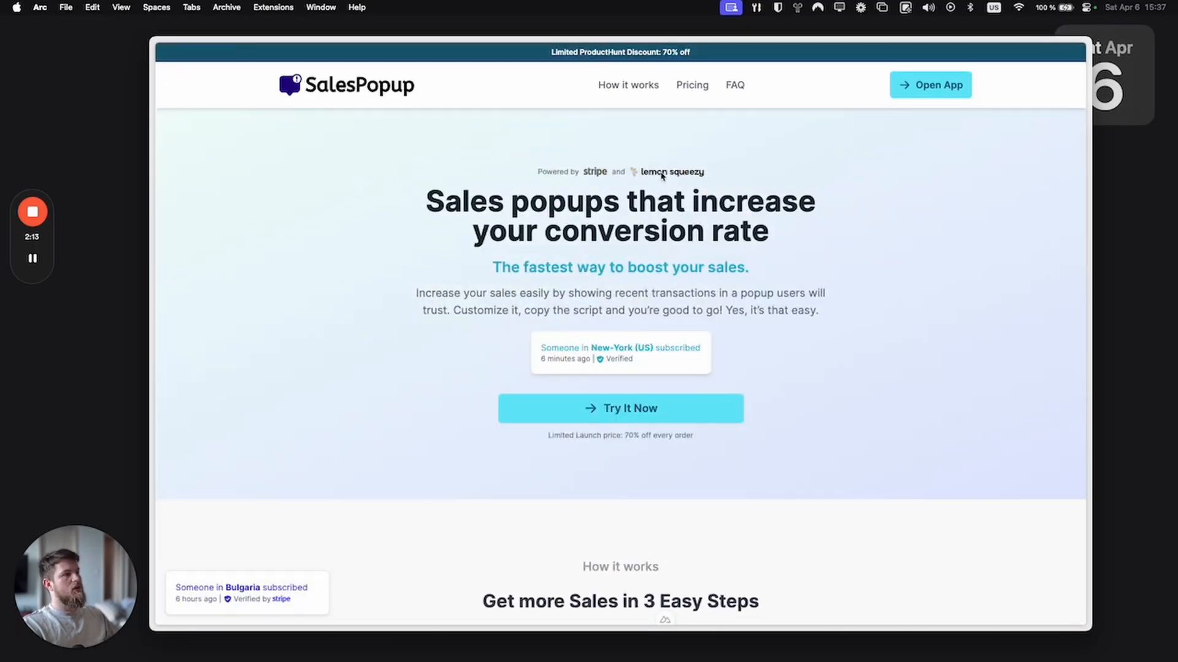
Step: Expand and collapse the FAQ entry "Does it works with LemonSqueezy ?"
{"action": "scroll", "coordinate": [668, 178], "scroll_direction": "down", "scroll_amount": 20}
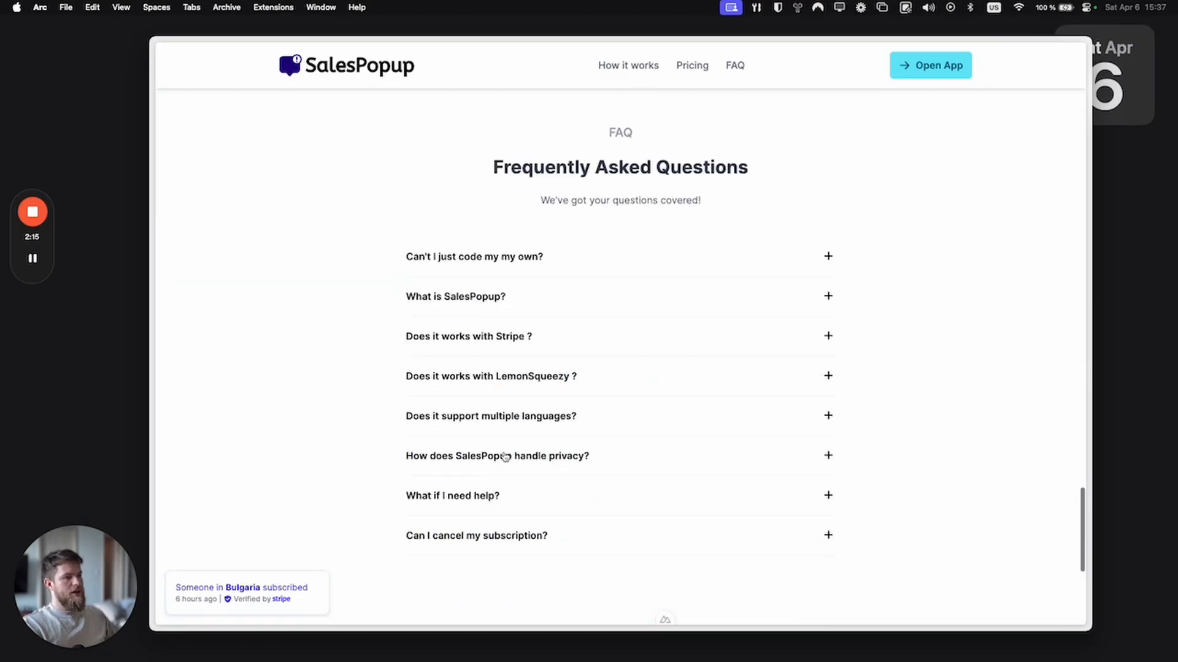
{"action": "left_click", "coordinate": [498, 385]}
{"action": "left_click", "coordinate": [494, 377]}
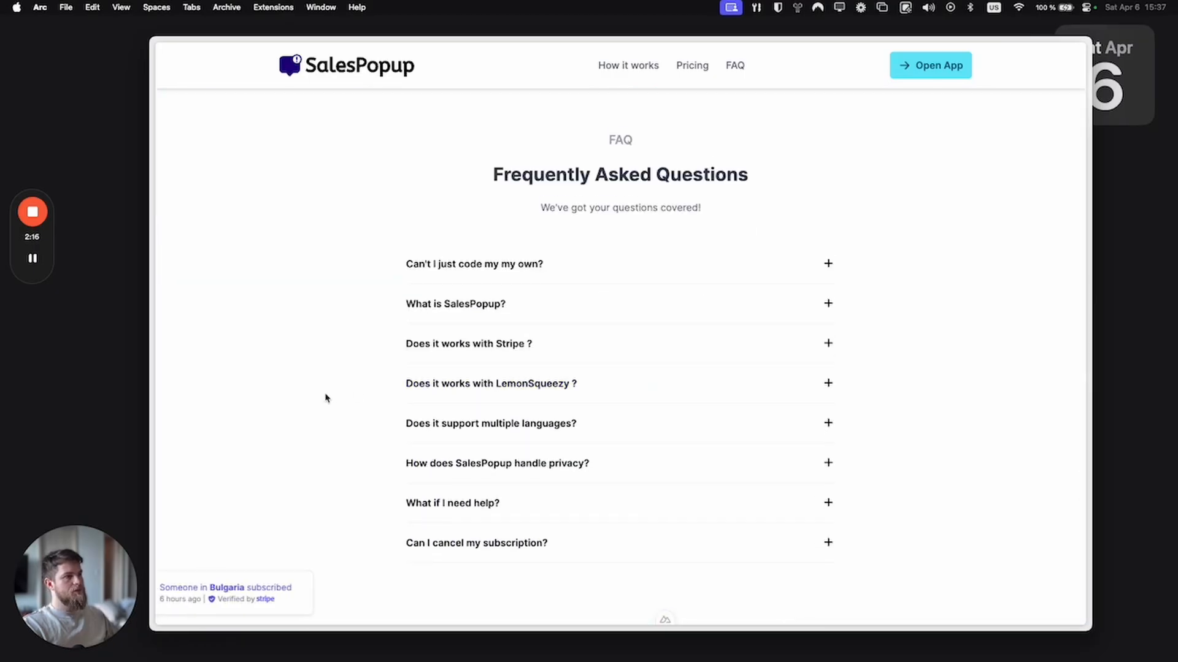
Step: Go back to the hero and continue to the "Get more Sales in 3 Easy Steps" section
{"action": "scroll", "coordinate": [327, 399], "scroll_direction": "up", "scroll_amount": 15}
{"action": "scroll", "coordinate": [326, 399], "scroll_direction": "up", "scroll_amount": 15}
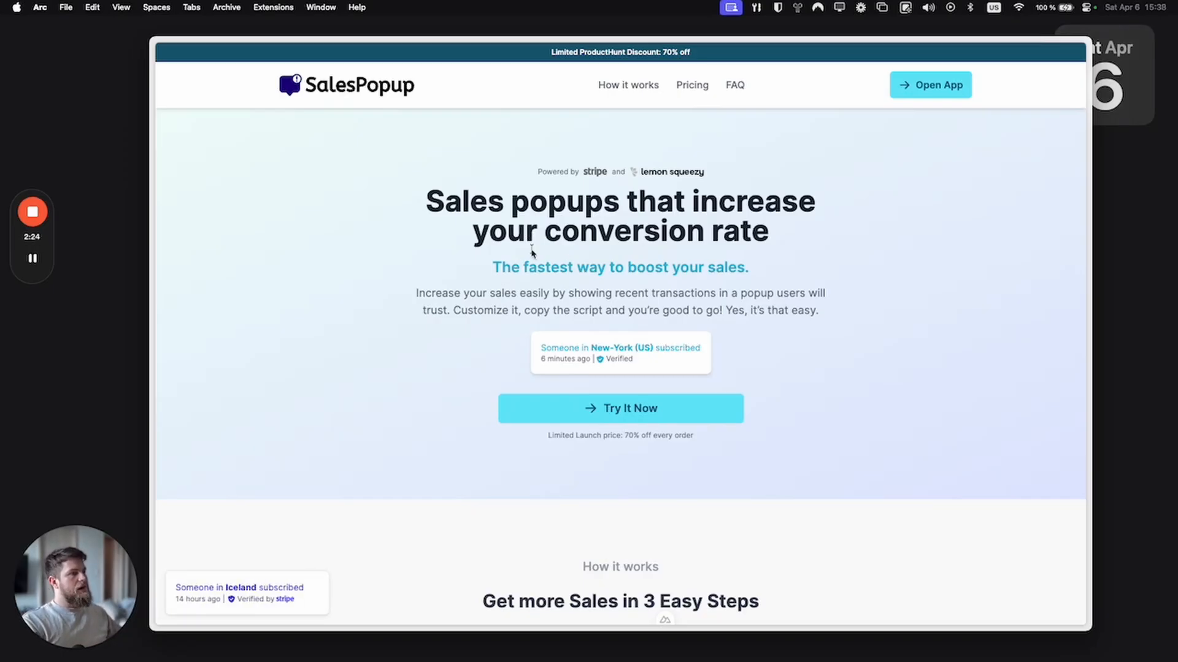
{"action": "scroll", "coordinate": [468, 307], "scroll_direction": "down", "scroll_amount": 5}
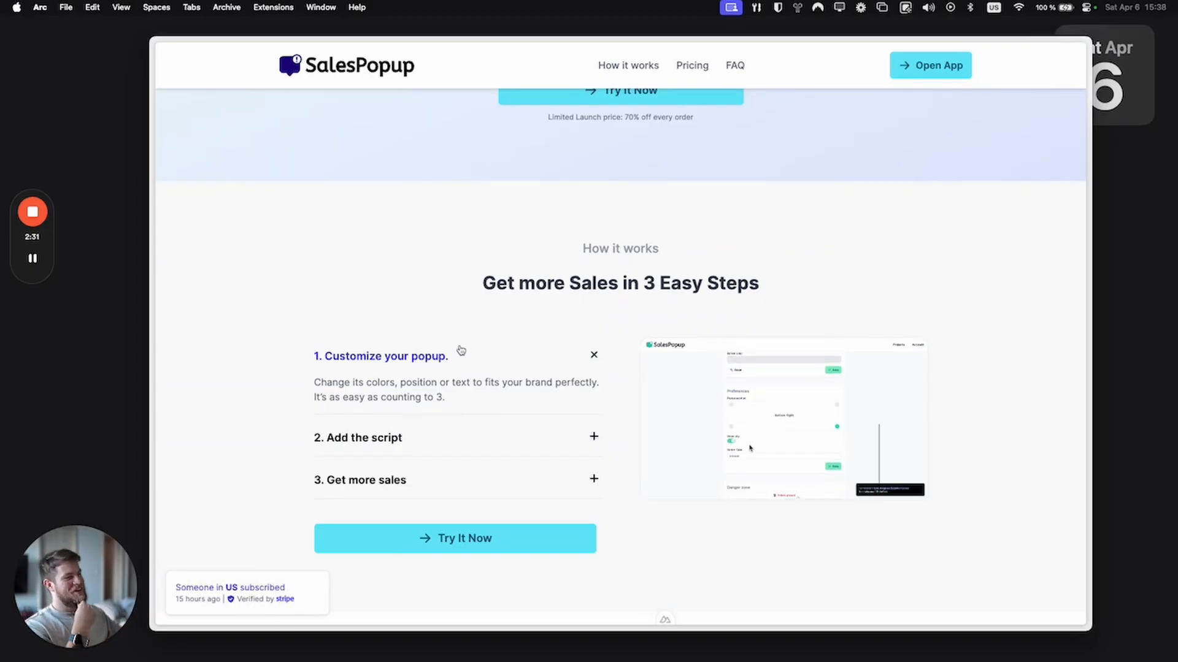
Step: Read the section "The secret of good landing pages...", compare it with the hero, and highlight "increase conversion rate by 15-20%"
{"action": "scroll", "coordinate": [730, 263], "scroll_direction": "down", "scroll_amount": 3}
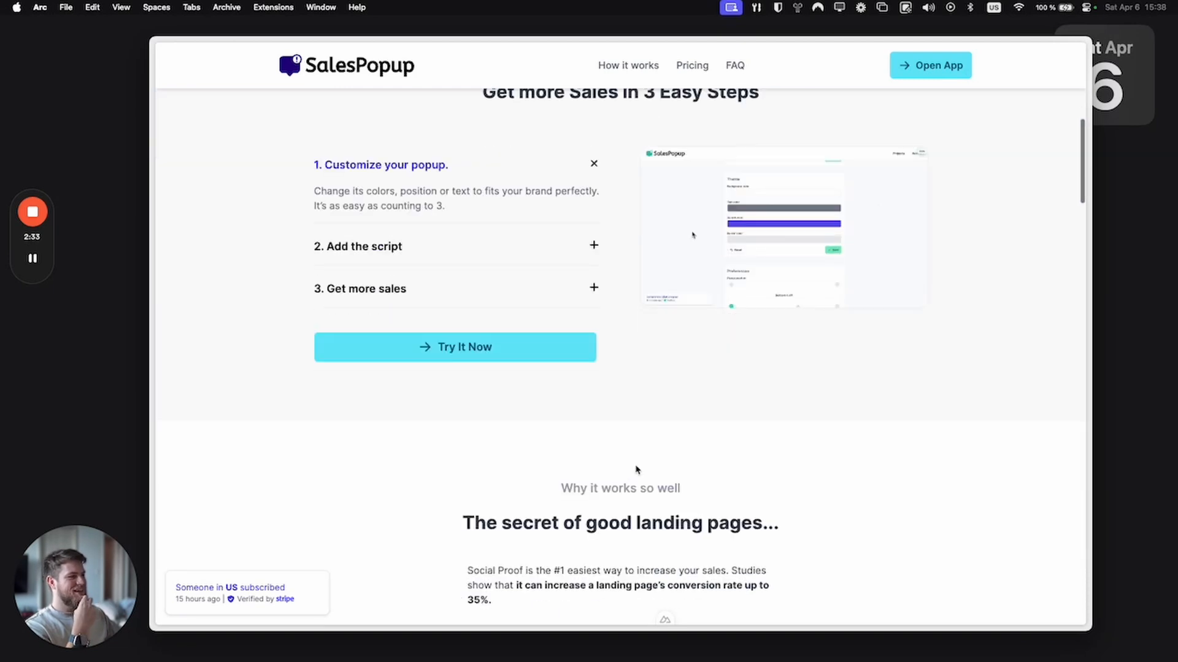
{"action": "scroll", "coordinate": [631, 449], "scroll_direction": "down", "scroll_amount": 3}
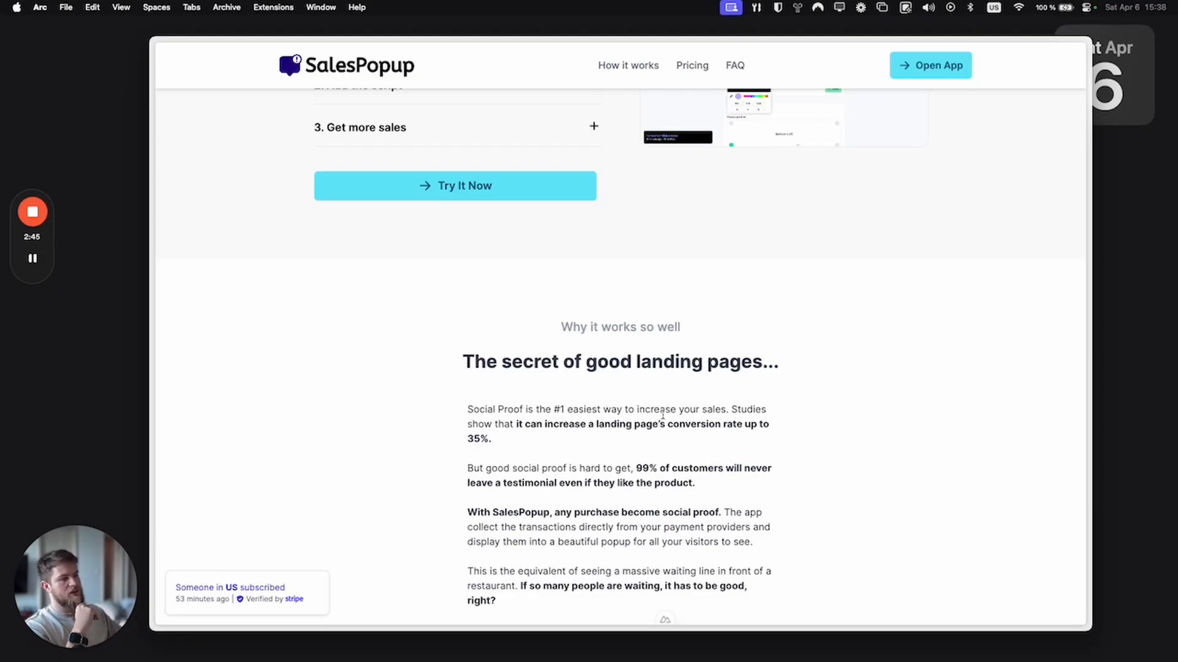
{"action": "scroll", "coordinate": [644, 377], "scroll_direction": "up", "scroll_amount": 7}
{"action": "scroll", "coordinate": [621, 369], "scroll_direction": "up", "scroll_amount": 4}
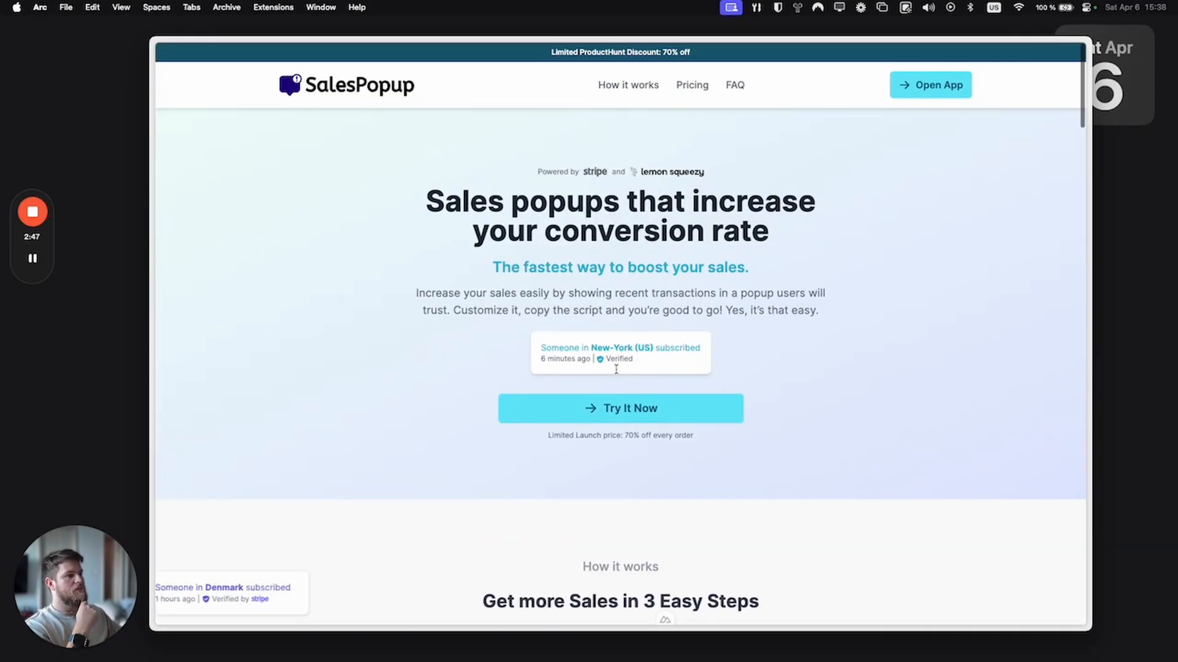
{"action": "scroll", "coordinate": [455, 337], "scroll_direction": "down", "scroll_amount": 7}
{"action": "scroll", "coordinate": [742, 405], "scroll_direction": "down", "scroll_amount": 8}
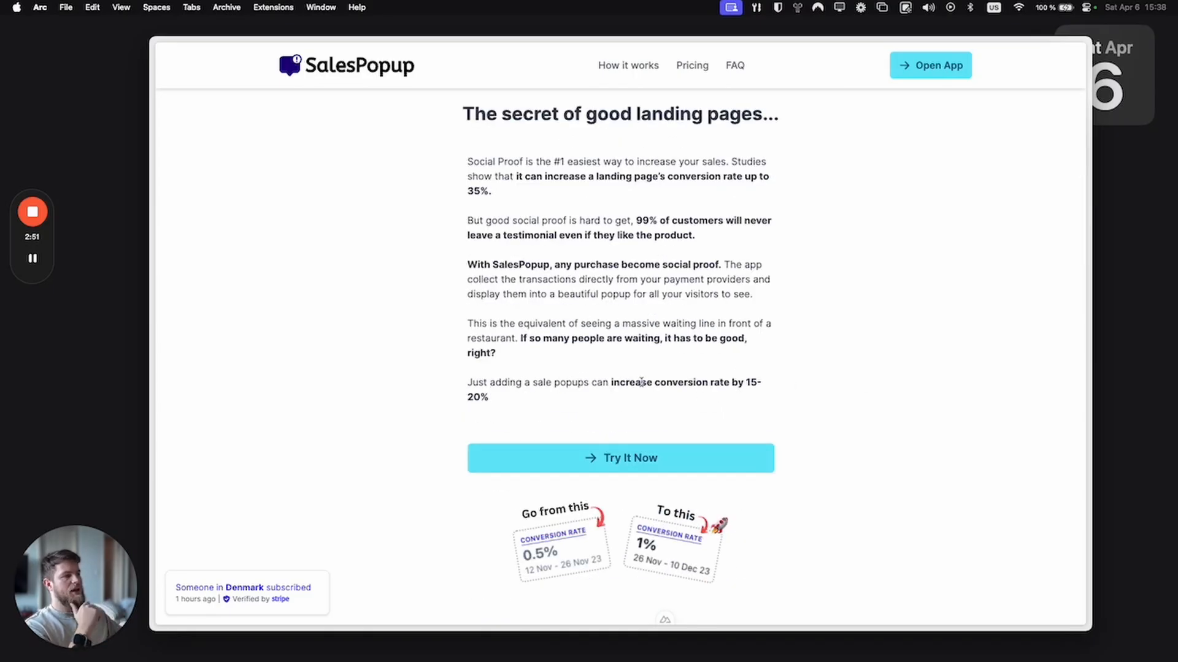
{"action": "left_click_drag", "start_coordinate": [611, 383], "coordinate": [622, 398]}
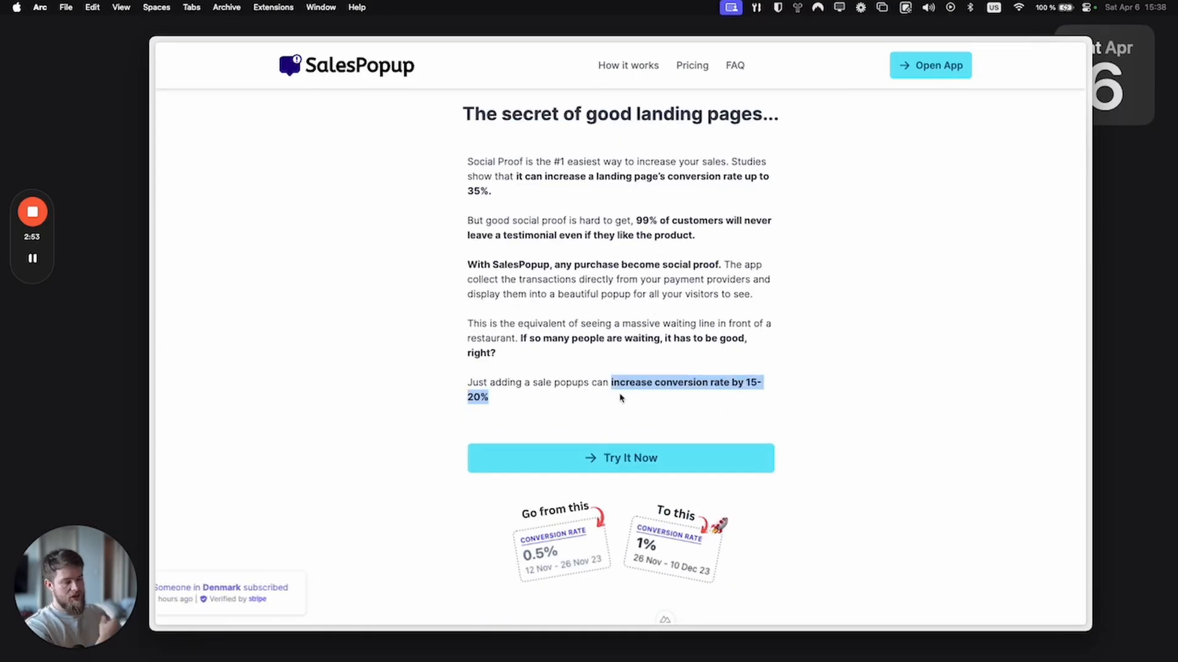
{"action": "scroll", "coordinate": [620, 398], "scroll_direction": "down", "scroll_amount": 1}
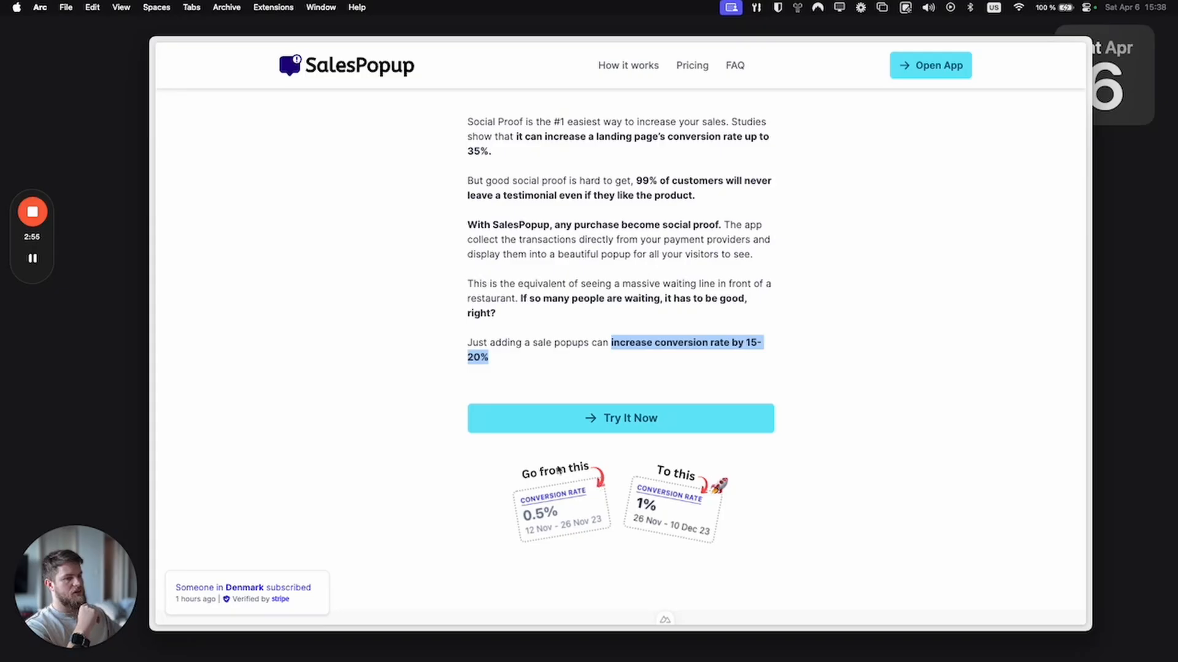
Step: Skim the performance, trust, pricing and remaining sections of the landing page, and return to the hero
{"action": "scroll", "coordinate": [657, 520], "scroll_direction": "down", "scroll_amount": 5}
{"action": "scroll", "coordinate": [398, 364], "scroll_direction": "down", "scroll_amount": 10}
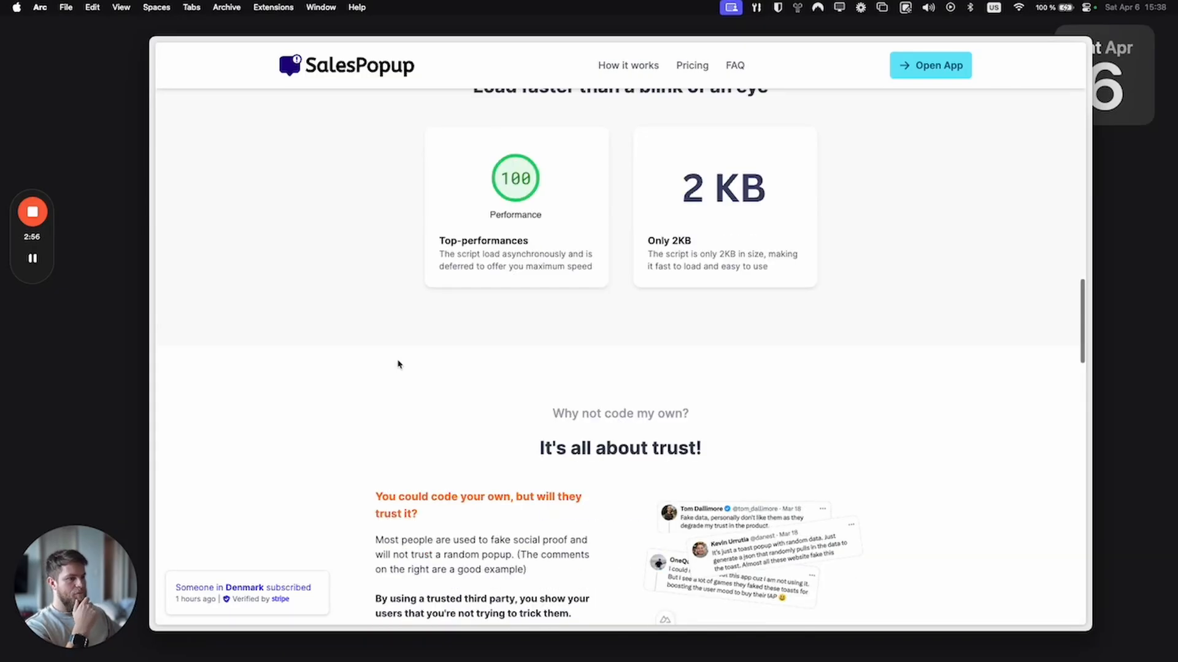
{"action": "scroll", "coordinate": [397, 362], "scroll_direction": "down", "scroll_amount": 4}
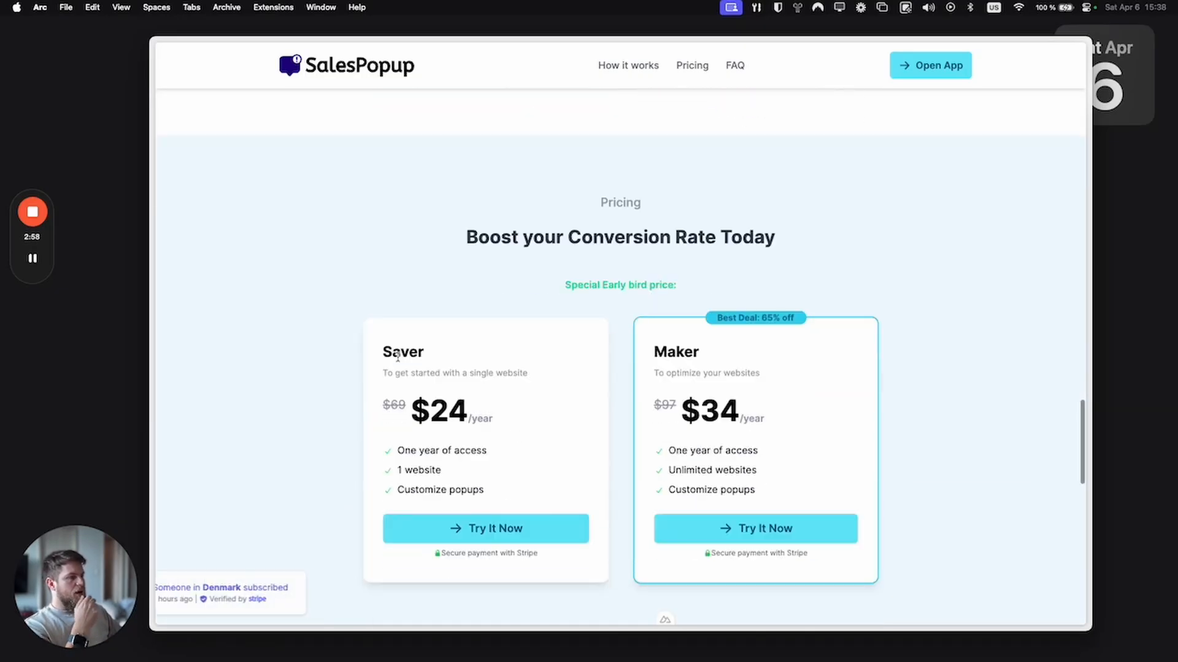
{"action": "scroll", "coordinate": [305, 423], "scroll_direction": "down", "scroll_amount": 10}
{"action": "scroll", "coordinate": [304, 423], "scroll_direction": "up", "scroll_amount": 20}
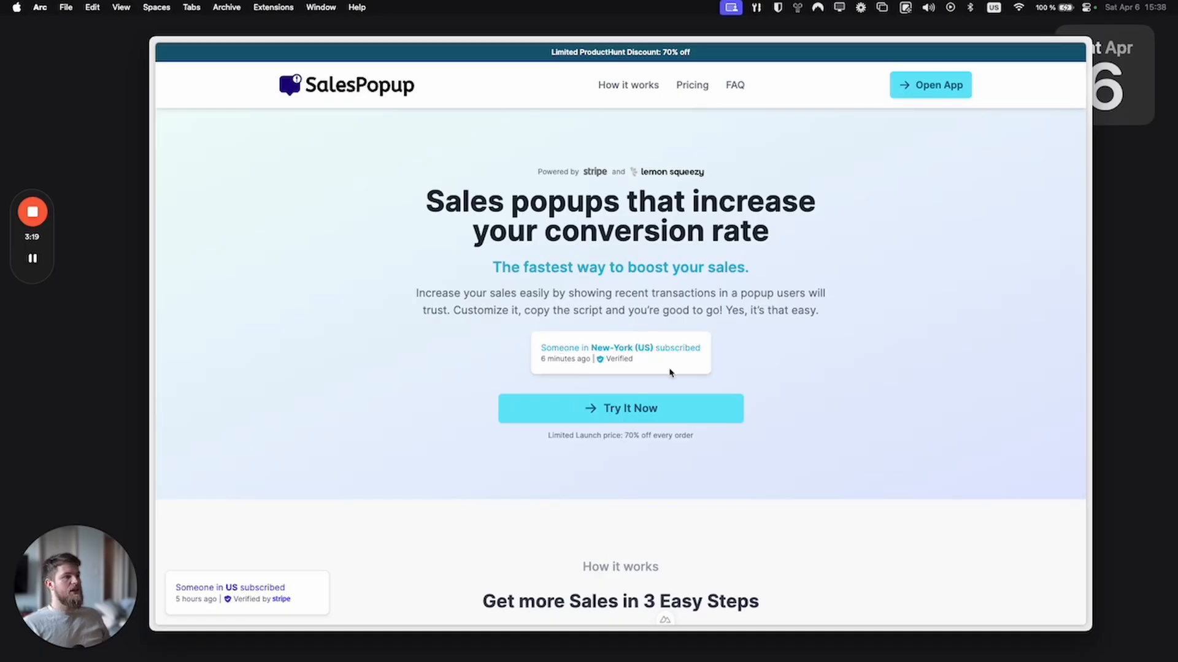
Step: Highlight the text of the hero's sample "New-York (US)" popup and clear the selection
{"action": "left_click_drag", "start_coordinate": [639, 364], "coordinate": [540, 348]}
{"action": "left_click", "coordinate": [540, 349]}
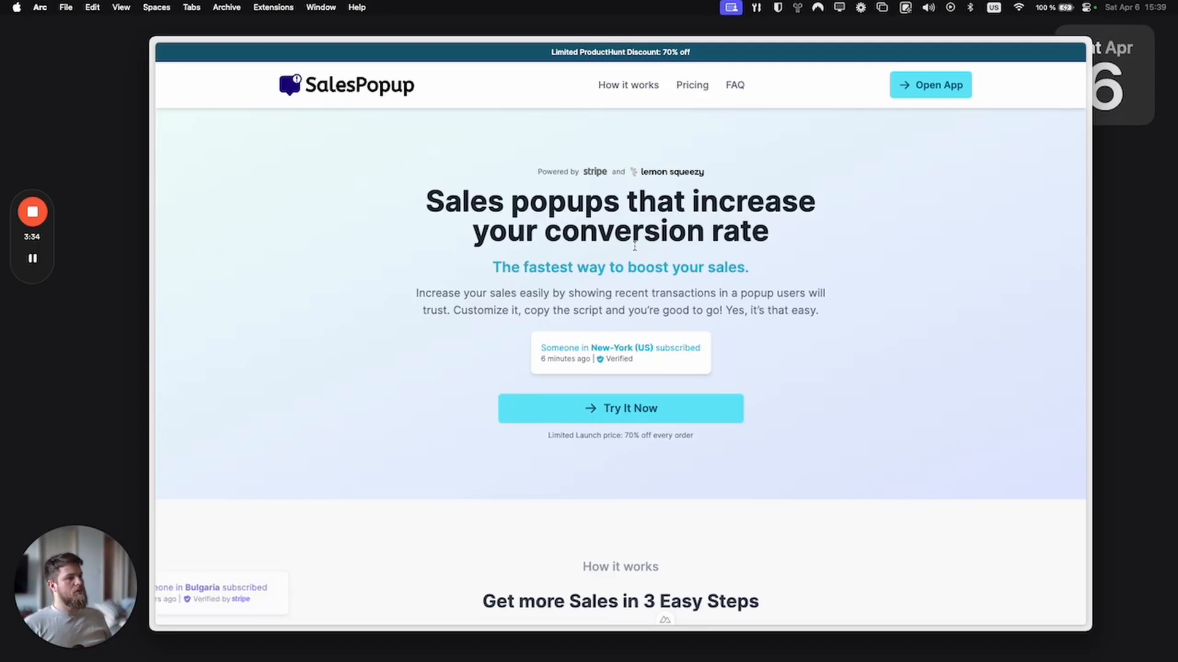
{"action": "right_click", "coordinate": [852, 233]}
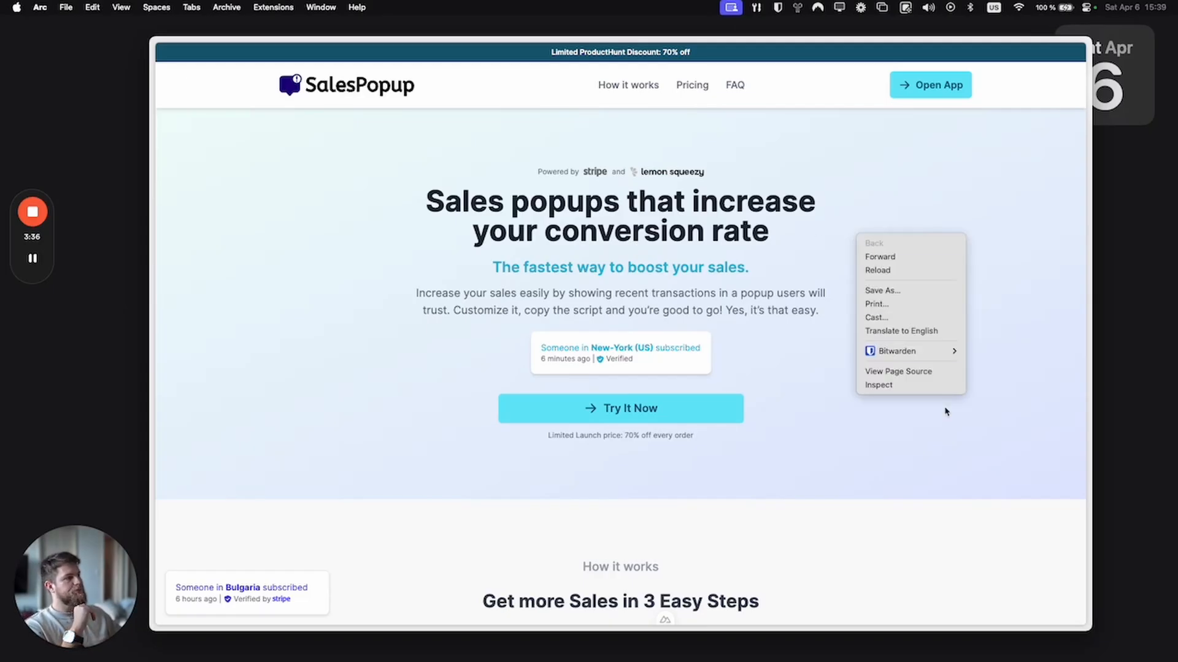
{"action": "left_click", "coordinate": [947, 408]}
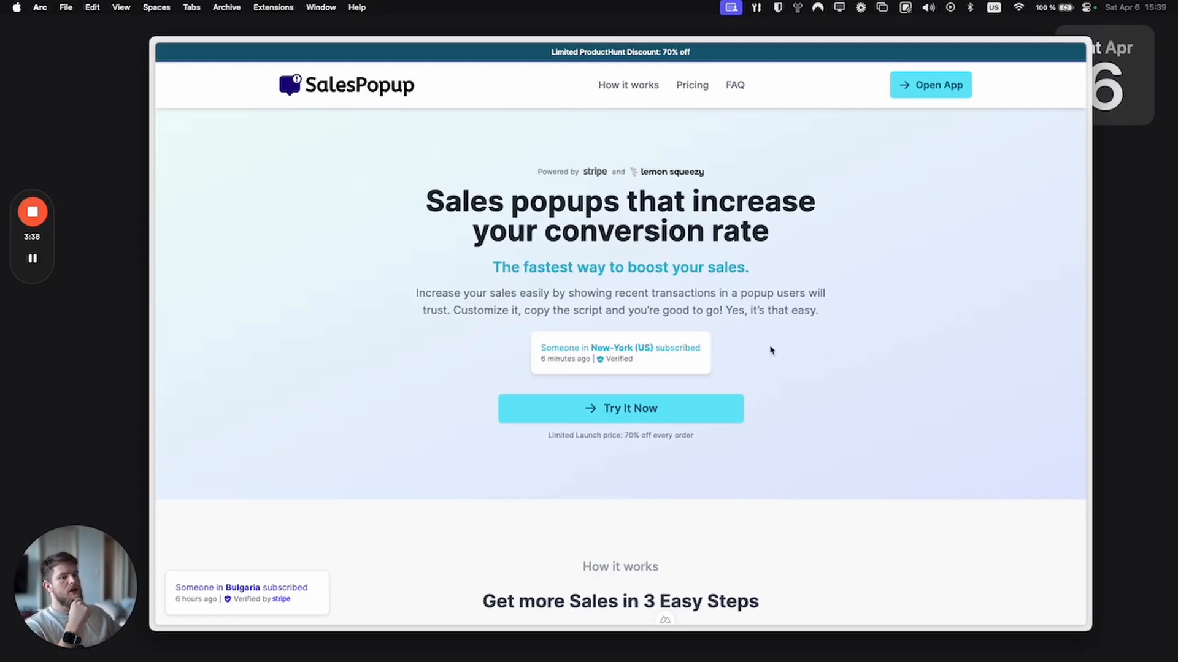
Step: Highlight the hero's line "Limited Launch price: 70% off every order" and clear the selection
{"action": "scroll", "coordinate": [773, 336], "scroll_direction": "down", "scroll_amount": 3}
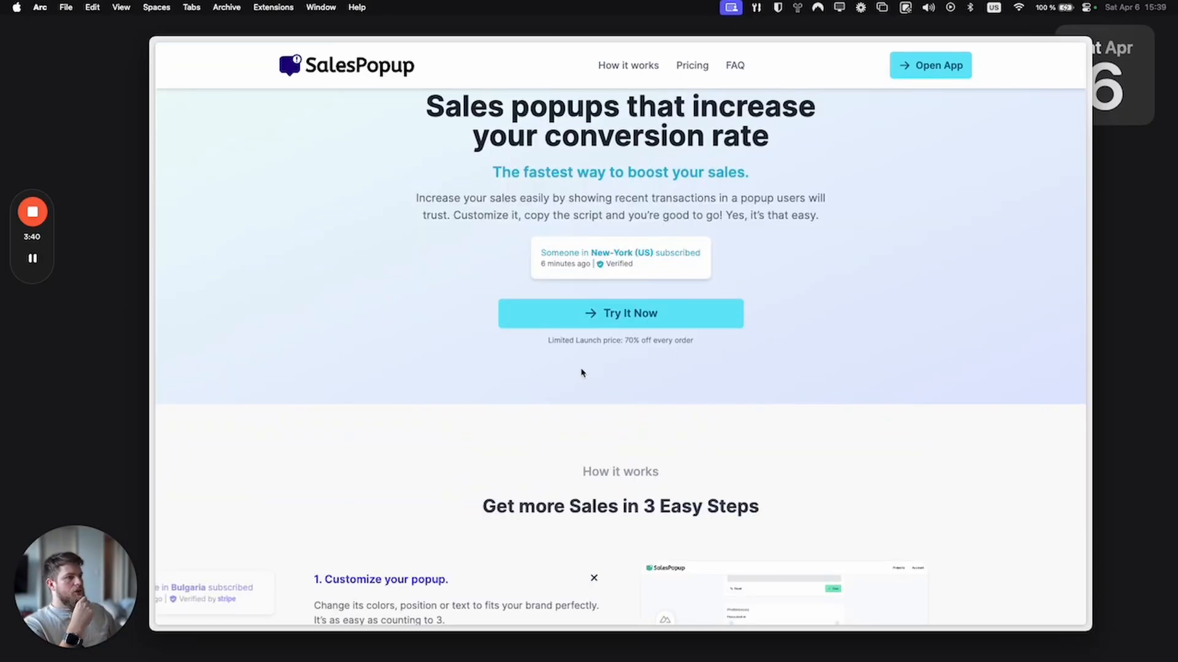
{"action": "left_click_drag", "start_coordinate": [552, 341], "coordinate": [696, 341]}
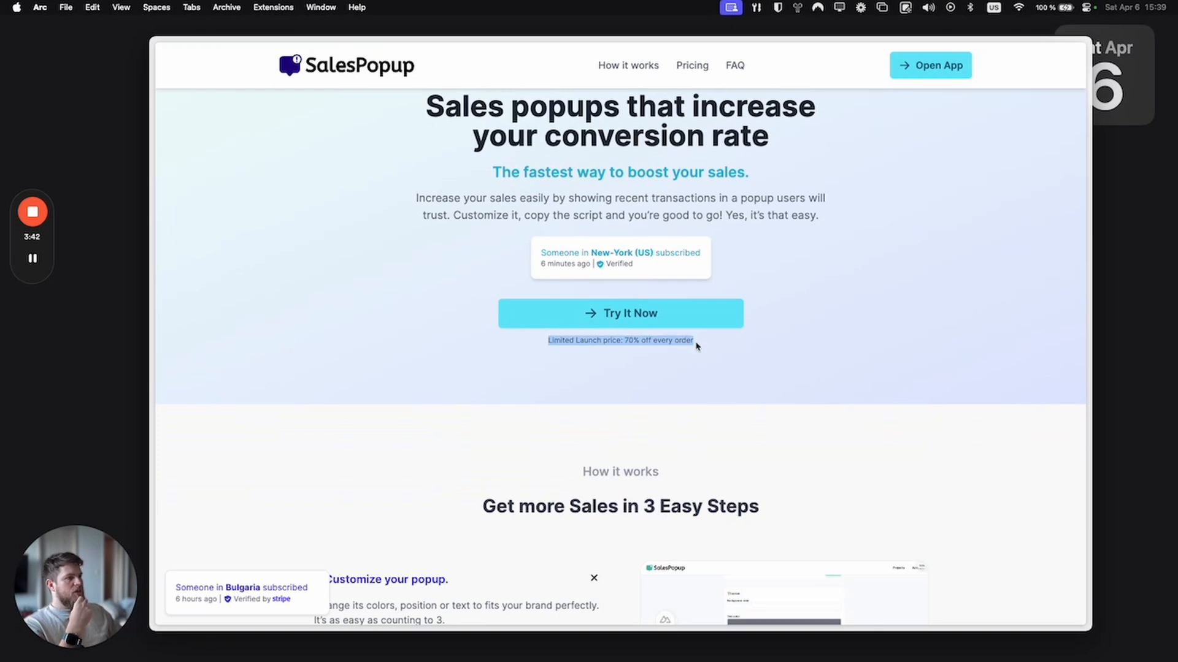
{"action": "left_click", "coordinate": [602, 377]}
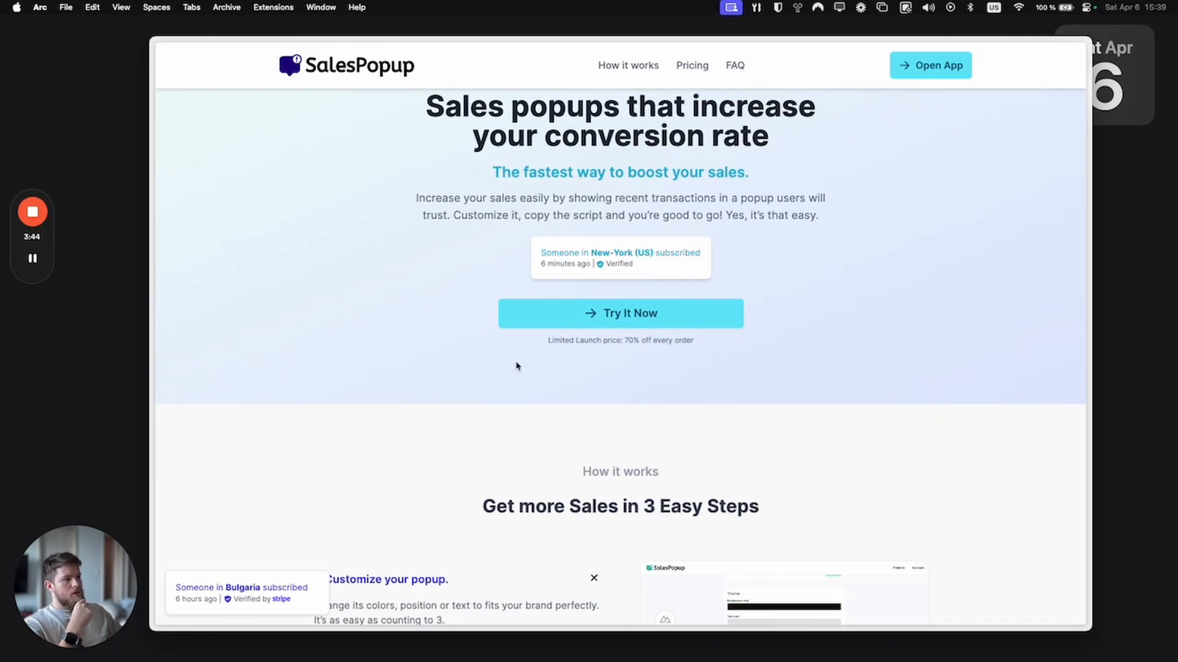
Step: Reread the page from the hero through the conversion rate comparison and return to the "Why it works so well" section
{"action": "scroll", "coordinate": [564, 351], "scroll_direction": "up", "scroll_amount": 3}
{"action": "scroll", "coordinate": [458, 381], "scroll_direction": "down", "scroll_amount": 8}
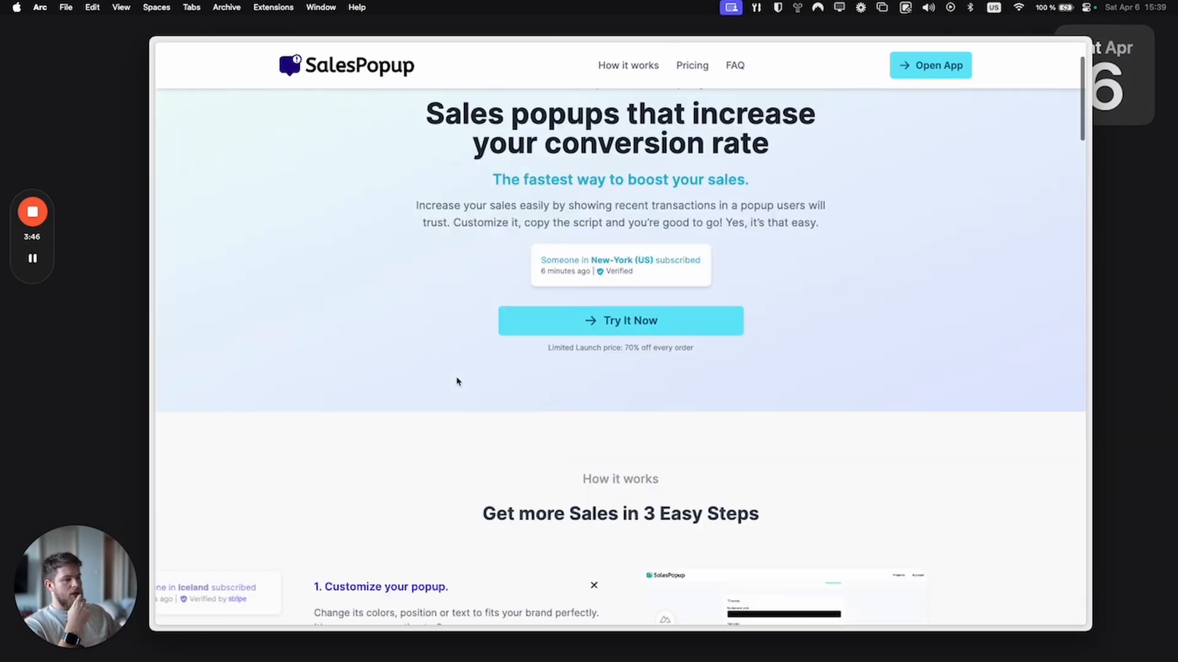
{"action": "scroll", "coordinate": [468, 376], "scroll_direction": "down", "scroll_amount": 4}
{"action": "scroll", "coordinate": [466, 374], "scroll_direction": "down", "scroll_amount": 6}
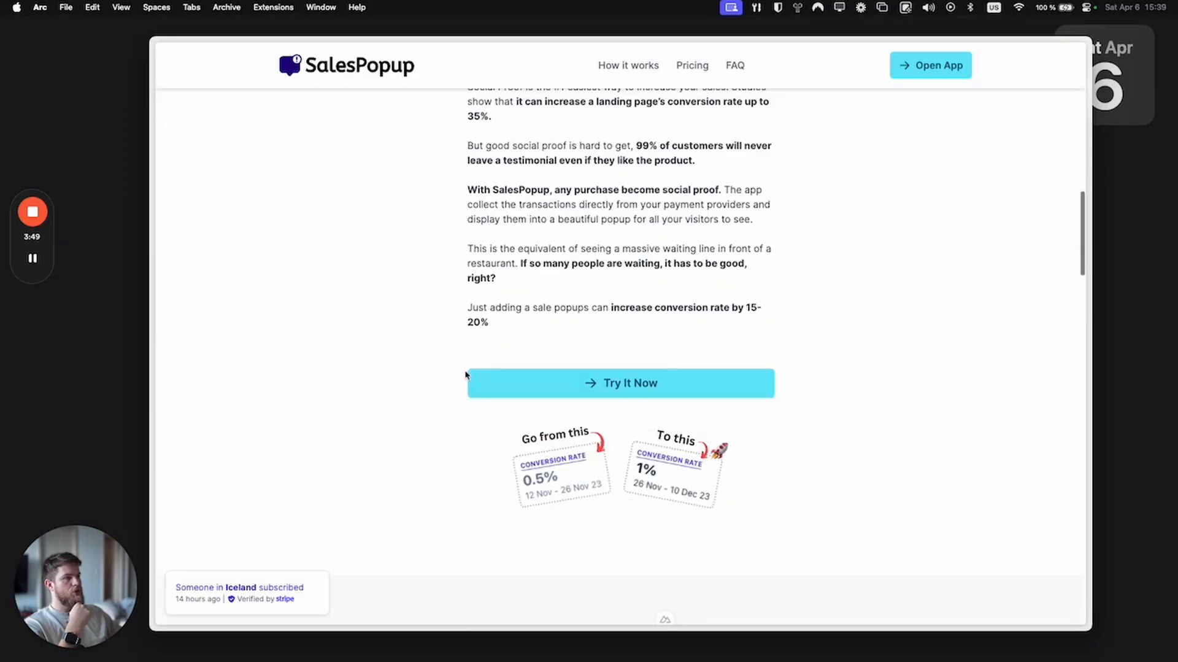
{"action": "scroll", "coordinate": [466, 376], "scroll_direction": "down", "scroll_amount": 4}
{"action": "scroll", "coordinate": [382, 418], "scroll_direction": "up", "scroll_amount": 10}
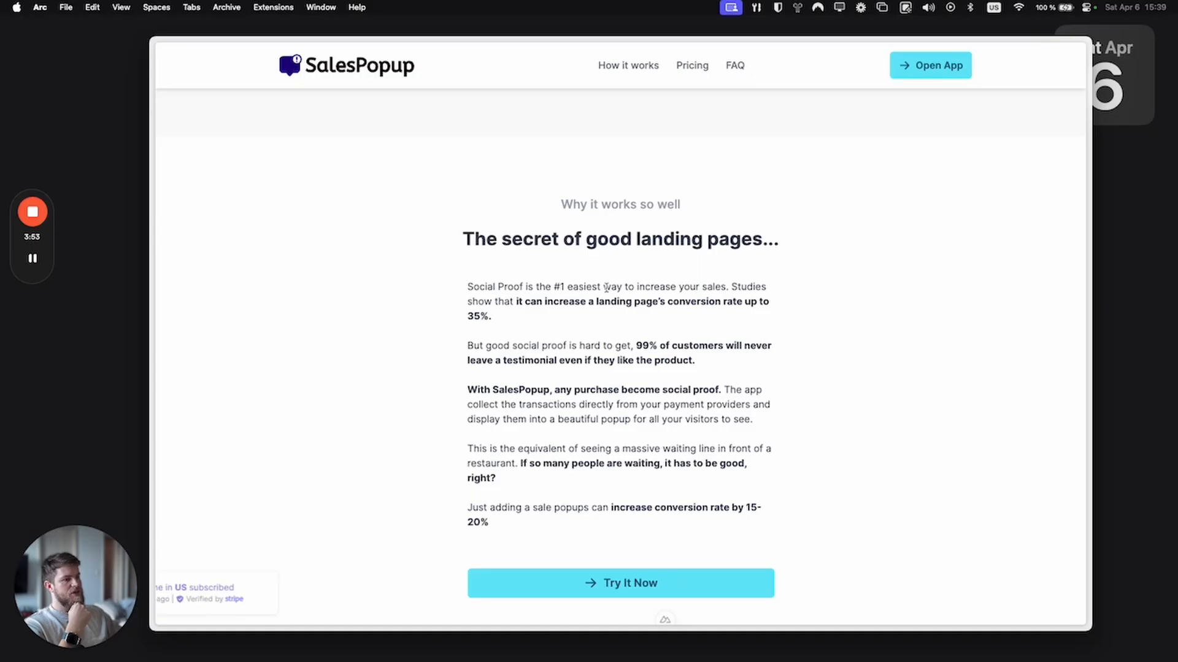
Step: Look over the pricing plans, FAQ and closing call to action, and go back up to the hero's "Try It Now" button
{"action": "scroll", "coordinate": [592, 330], "scroll_direction": "down", "scroll_amount": 20}
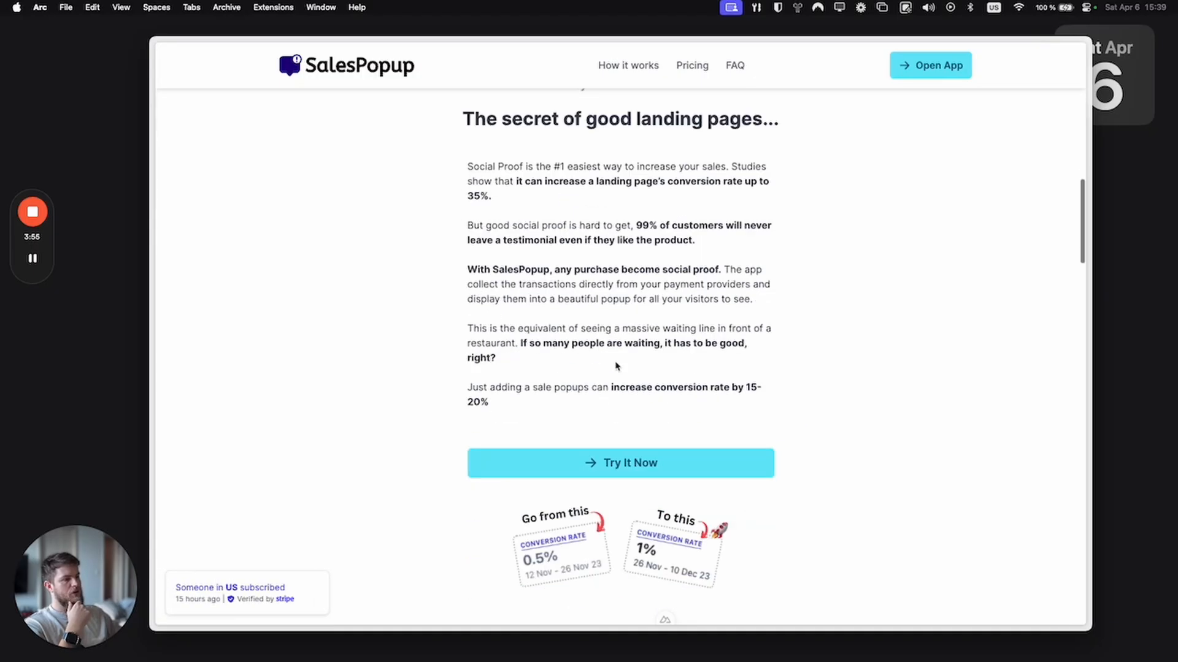
{"action": "scroll", "coordinate": [644, 359], "scroll_direction": "down", "scroll_amount": 15}
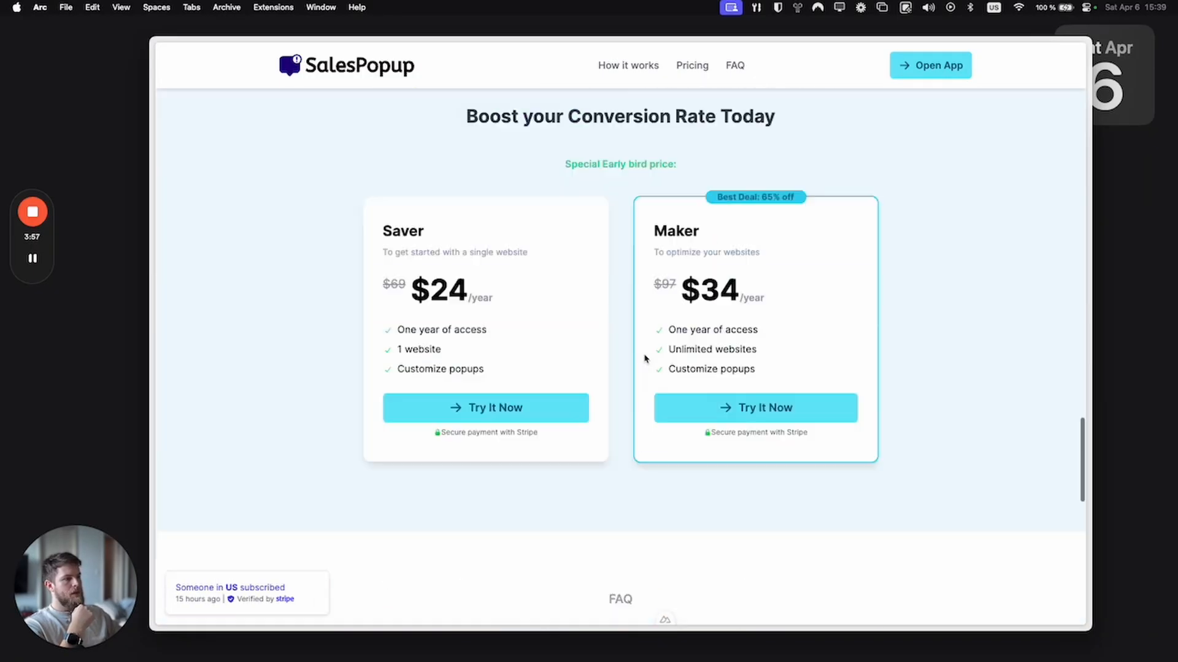
{"action": "scroll", "coordinate": [645, 359], "scroll_direction": "down", "scroll_amount": 5}
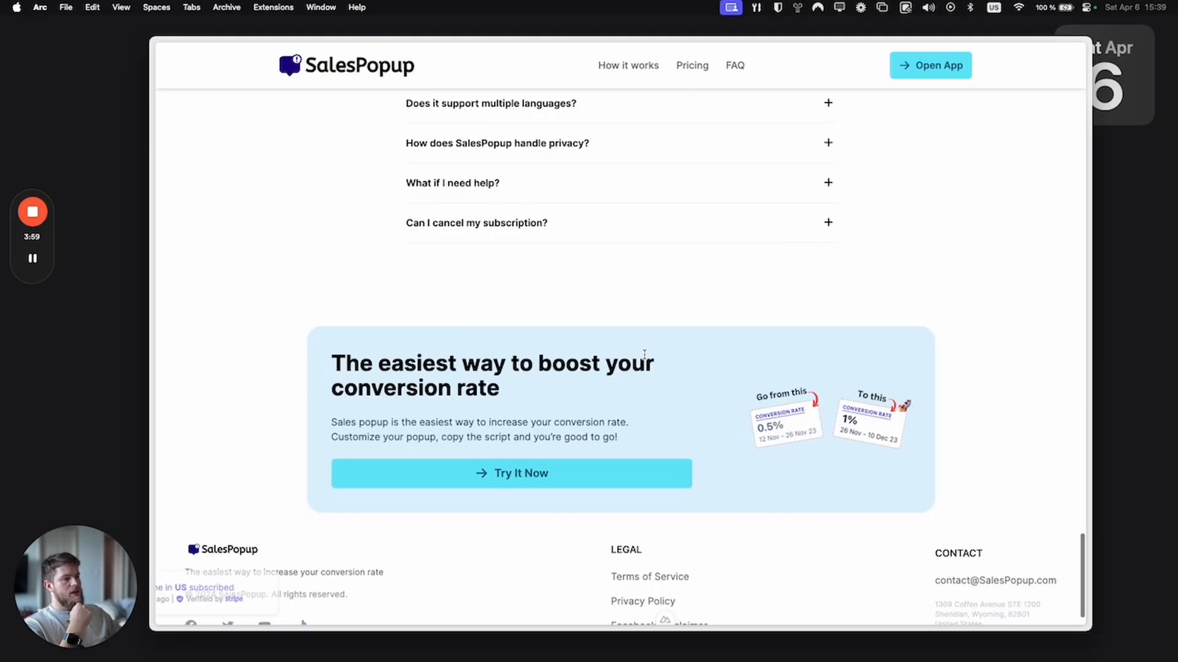
{"action": "scroll", "coordinate": [645, 358], "scroll_direction": "up", "scroll_amount": 20}
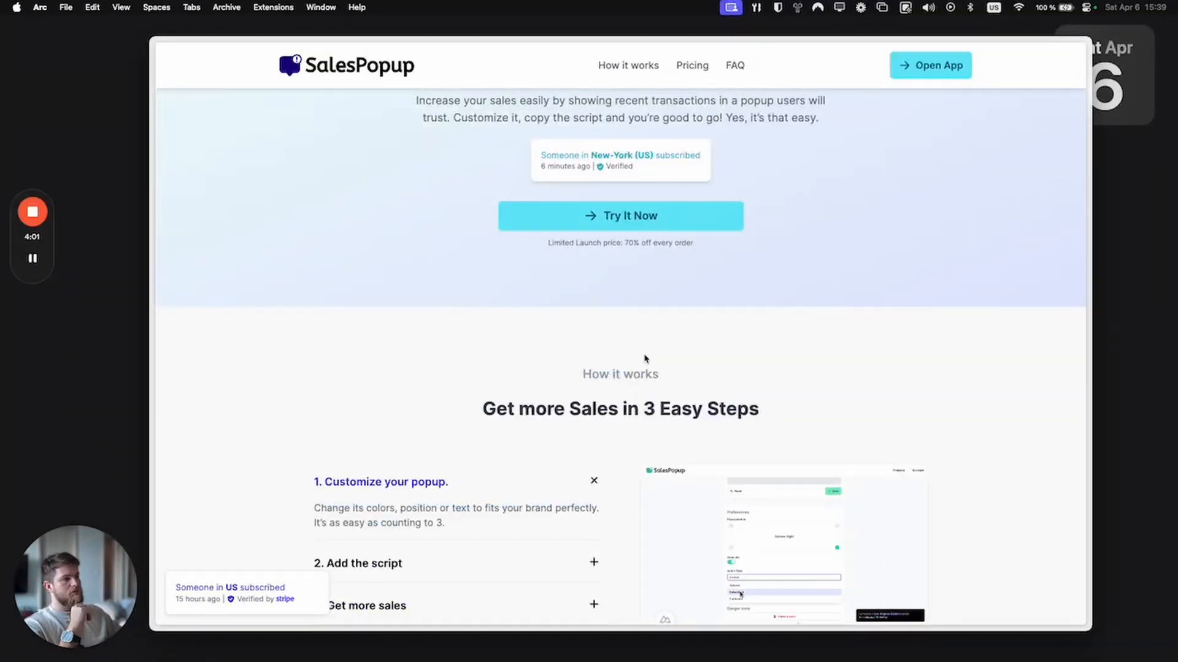